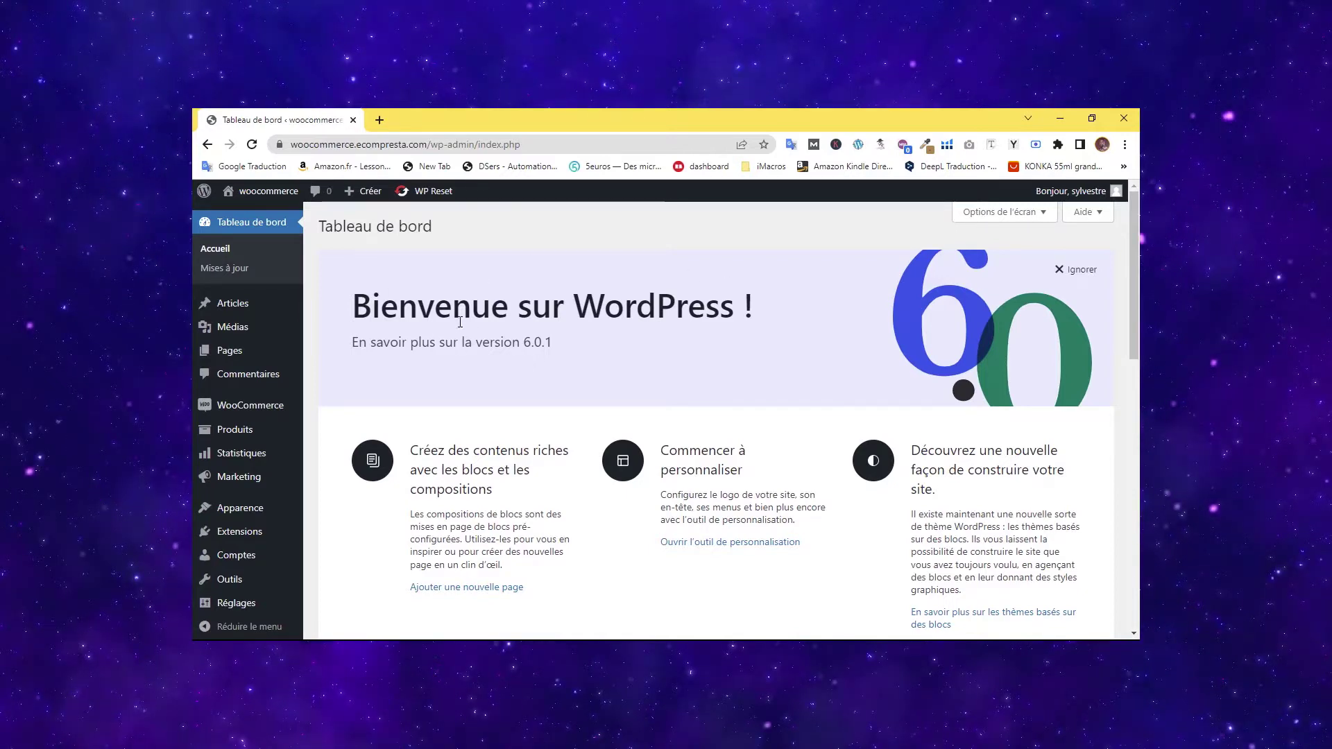
Open the WooCommerce home page and review its store setup checklist and submenu entries.
mouse_move(241, 405)
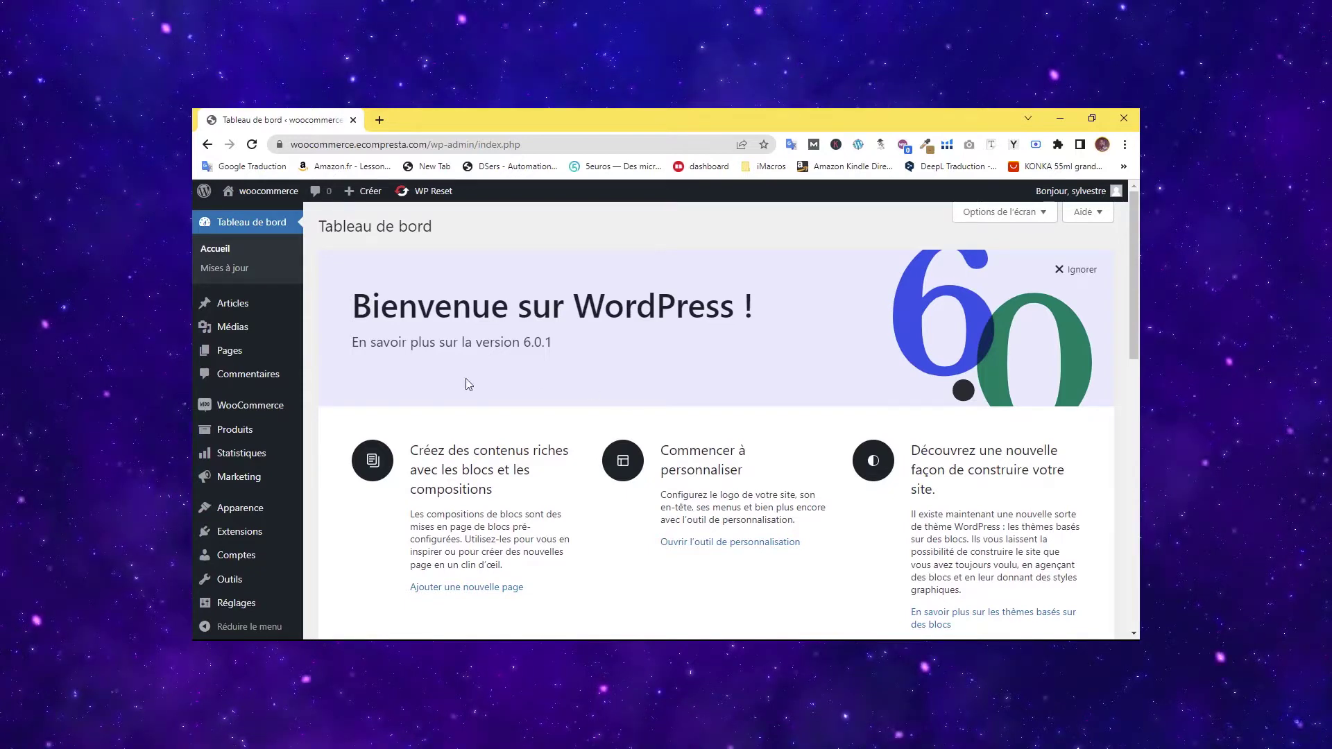
click(249, 414)
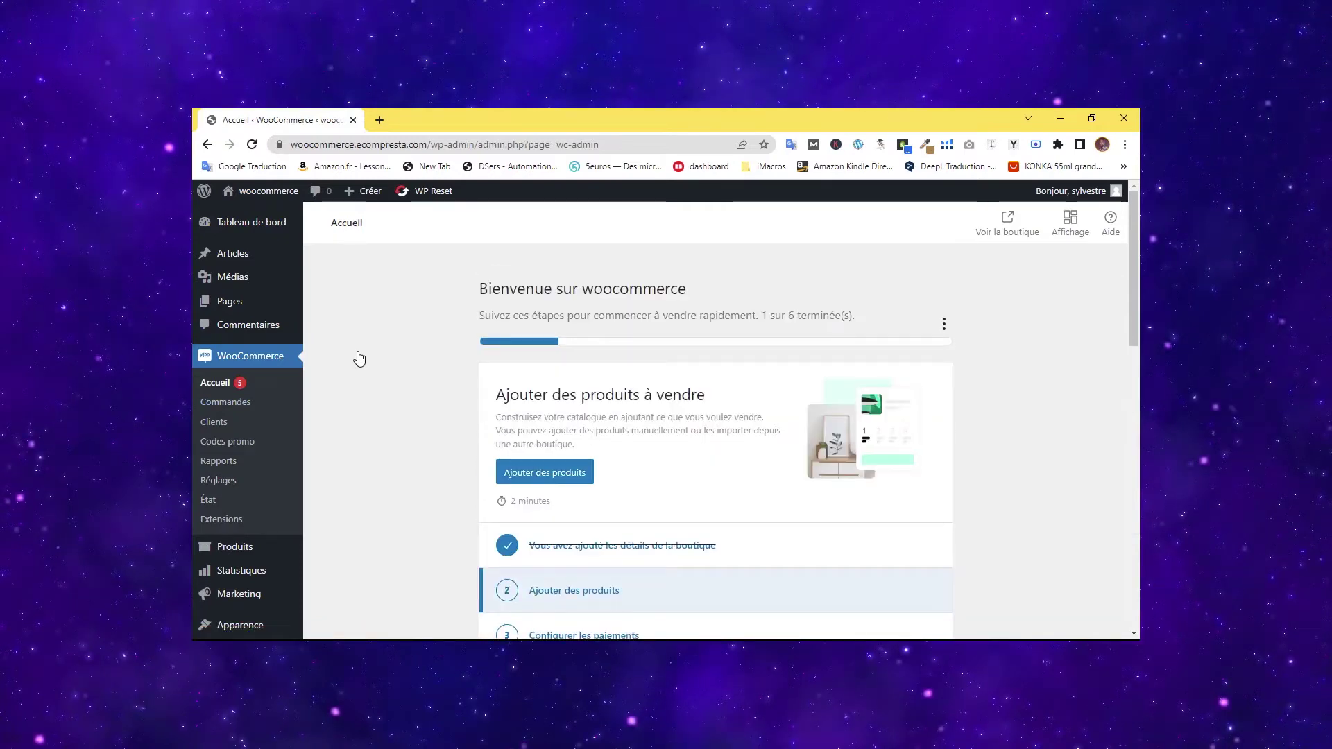
mouse_move(1135, 269)
mouse_down()
mouse_move(1132, 376)
mouse_move(1138, 295)
mouse_up()
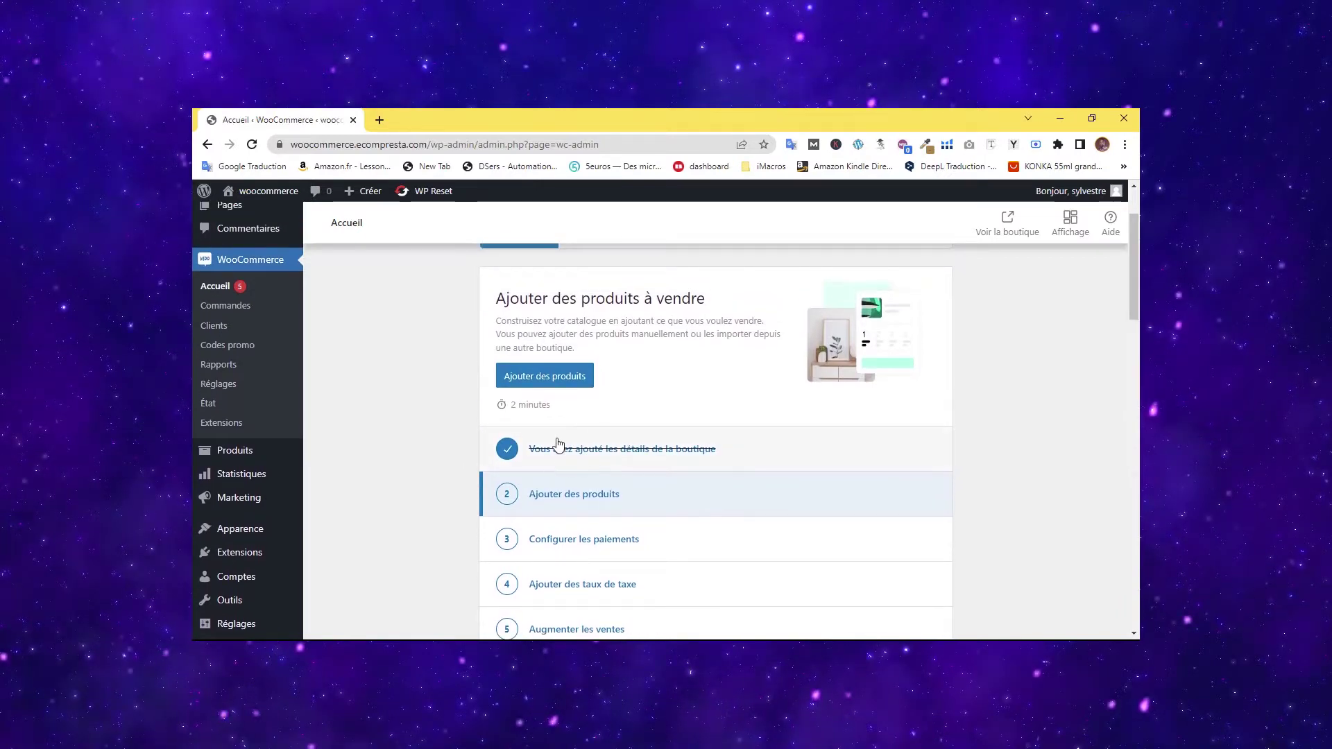
mouse_move(1135, 281)
mouse_down()
mouse_move(1136, 306)
mouse_move(1132, 267)
mouse_up()
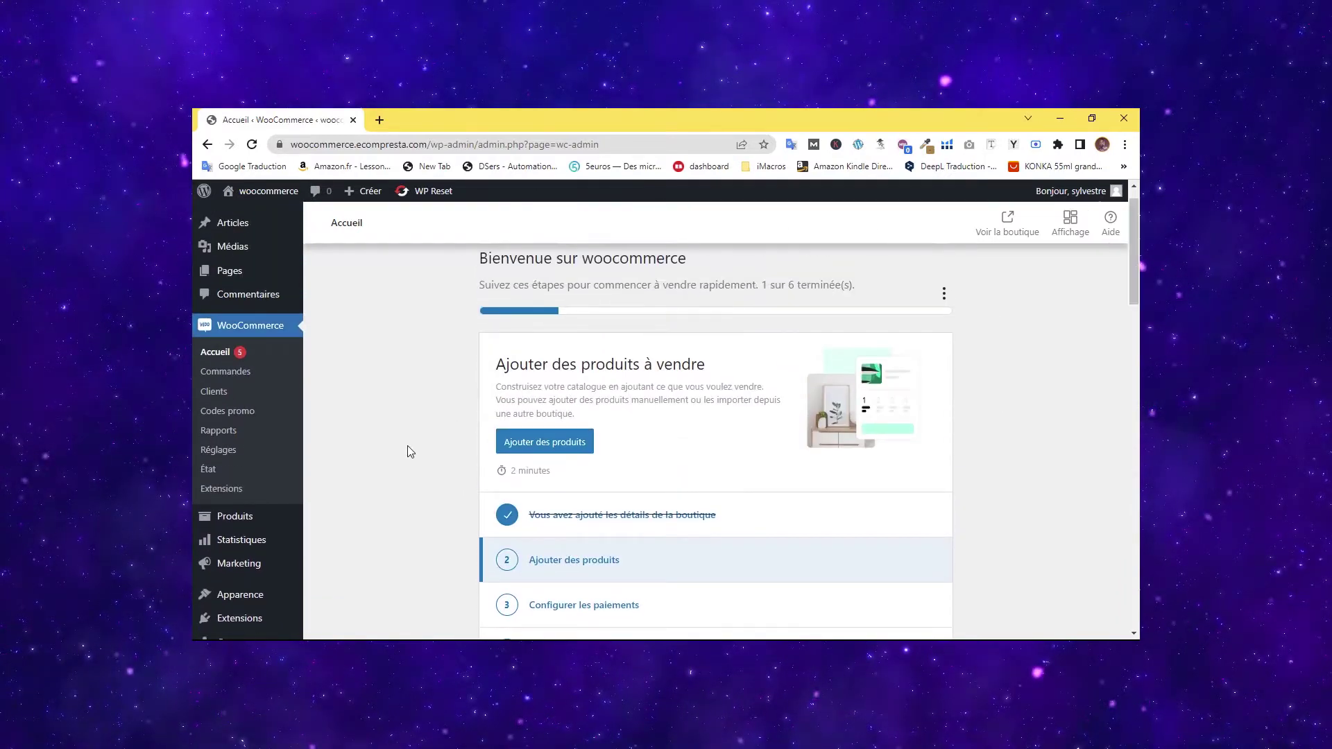
scroll(223, 392, up, 1)
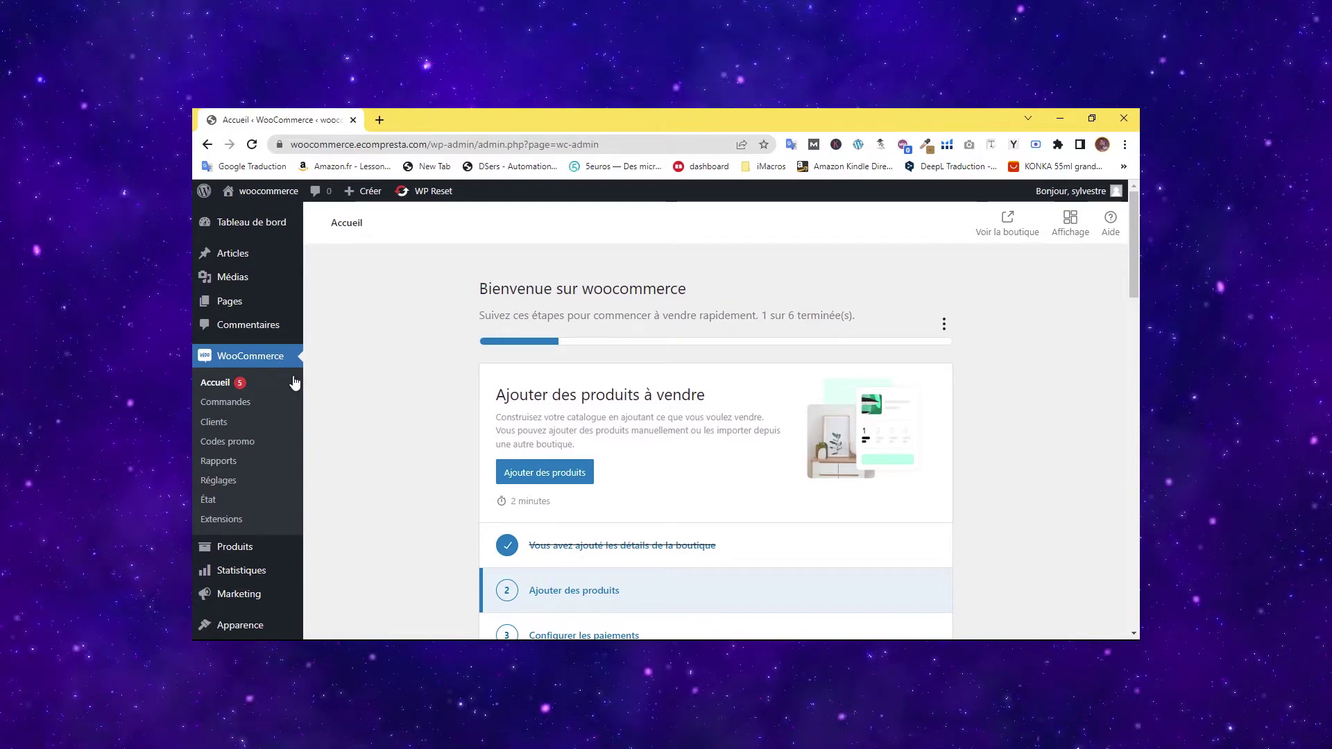
scroll(245, 479, down, 2)
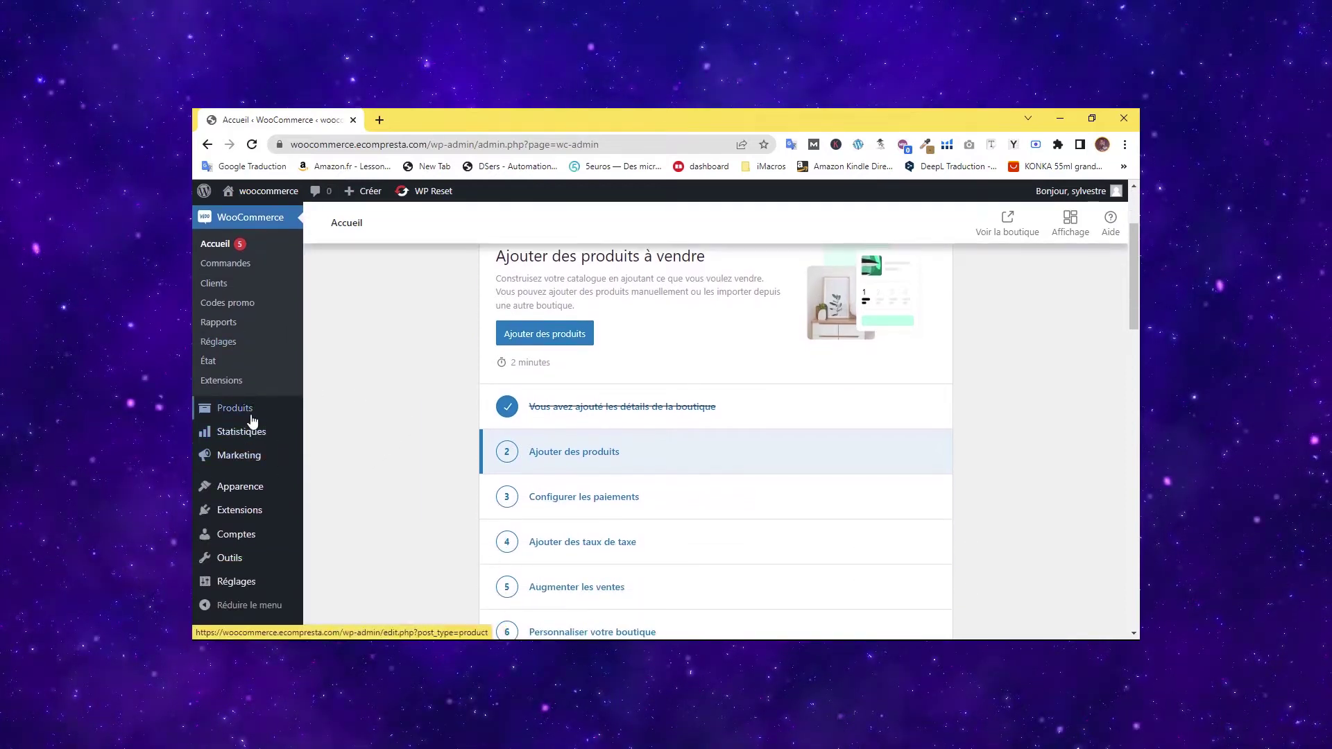
scroll(385, 364, up, 2)
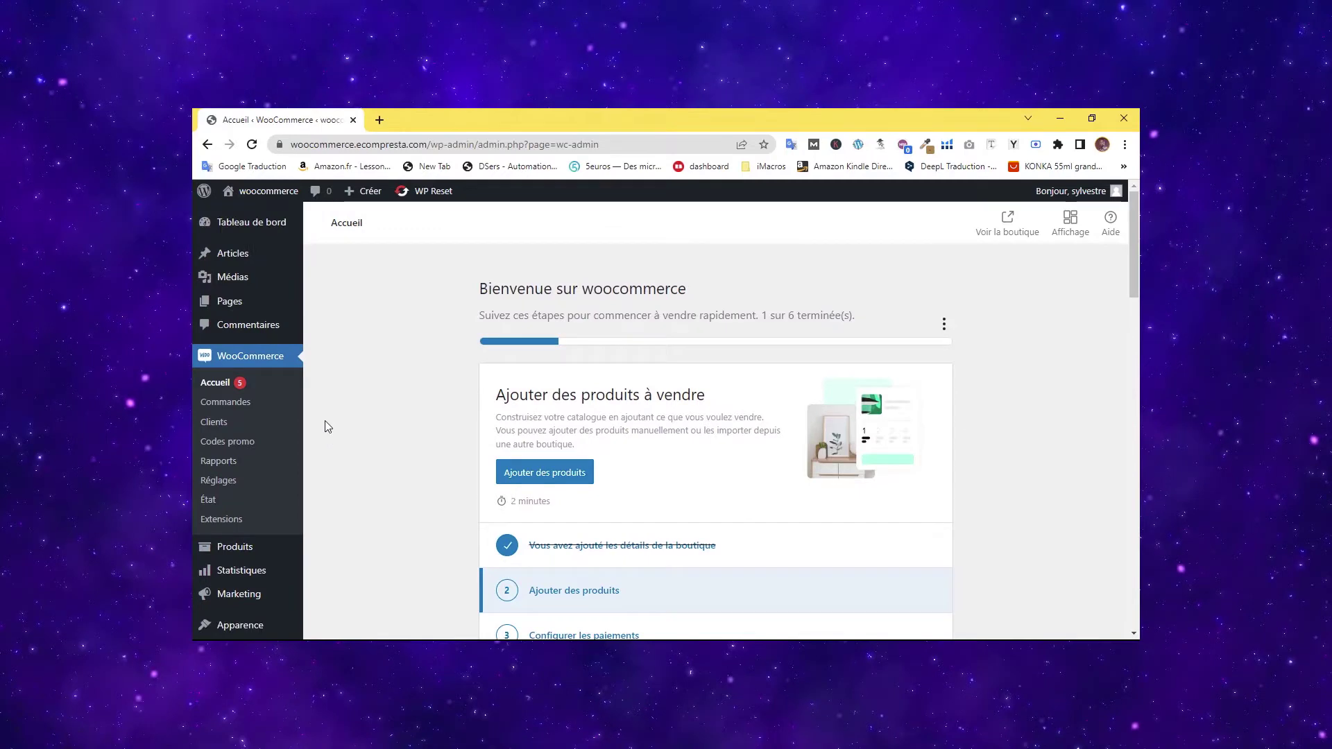
scroll(325, 421, down, 1)
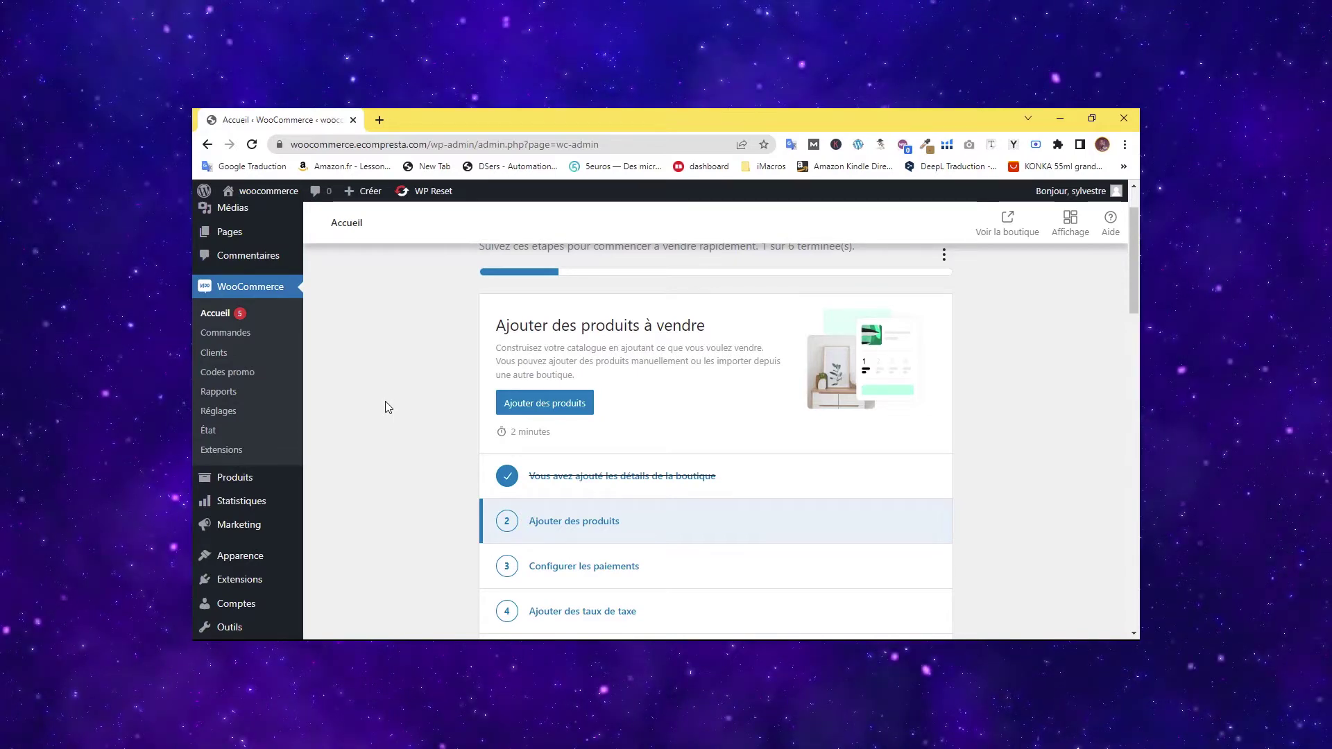
Open the list of all products and start creating a new product.
mouse_move(267, 489)
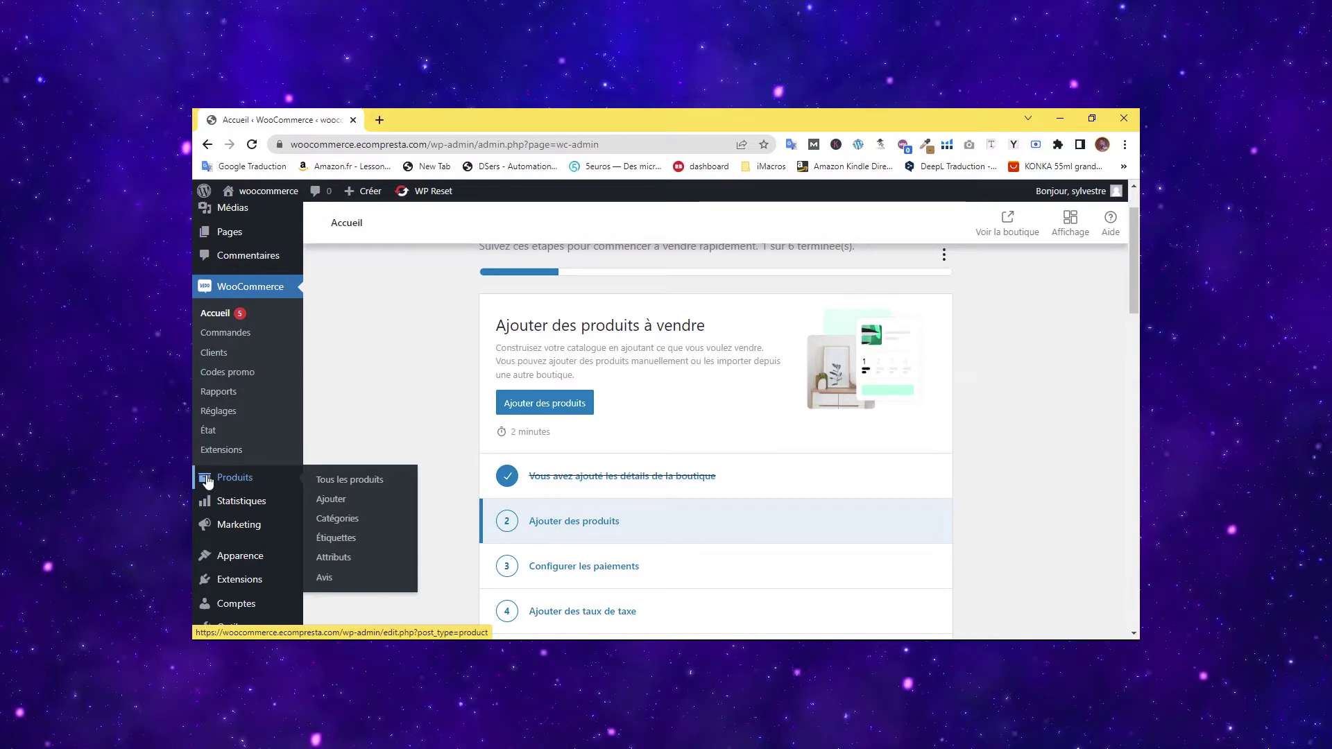
scroll(262, 381, up, 2)
scroll(256, 387, down, 2)
mouse_move(212, 481)
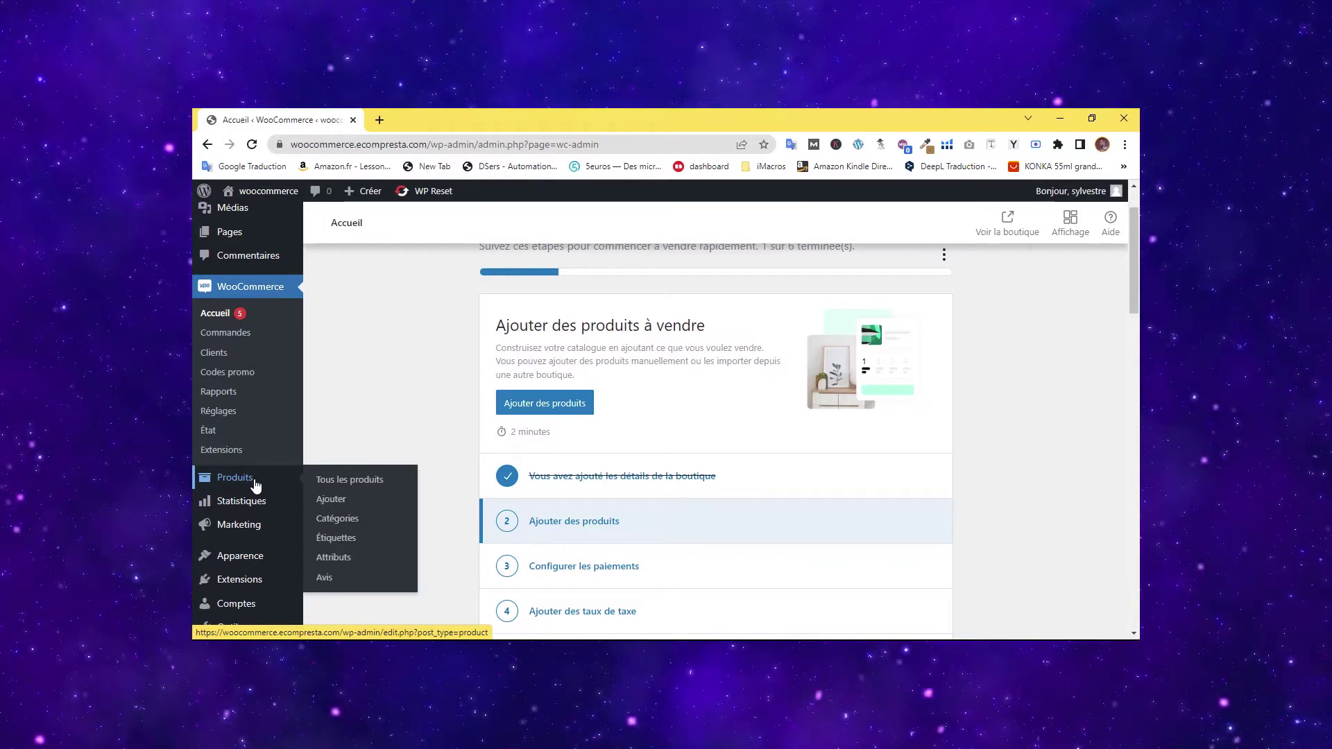
click(341, 488)
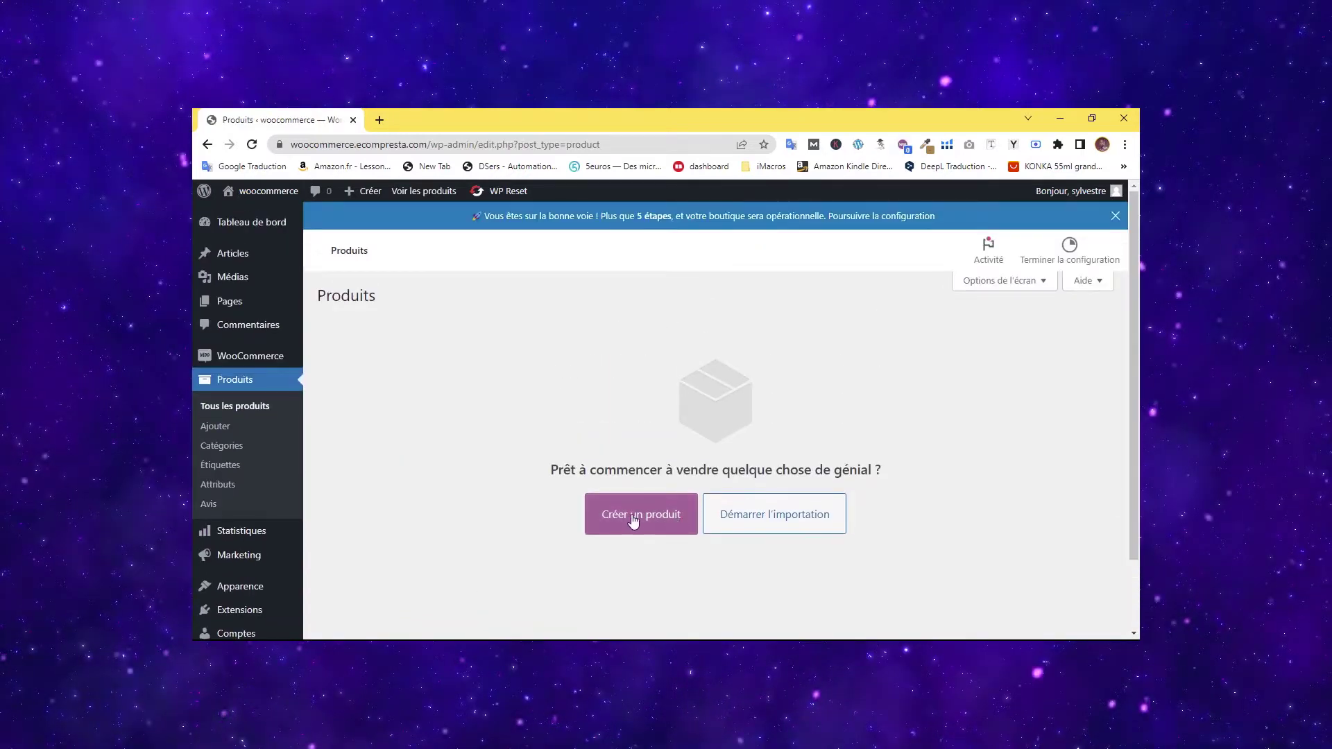
click(644, 519)
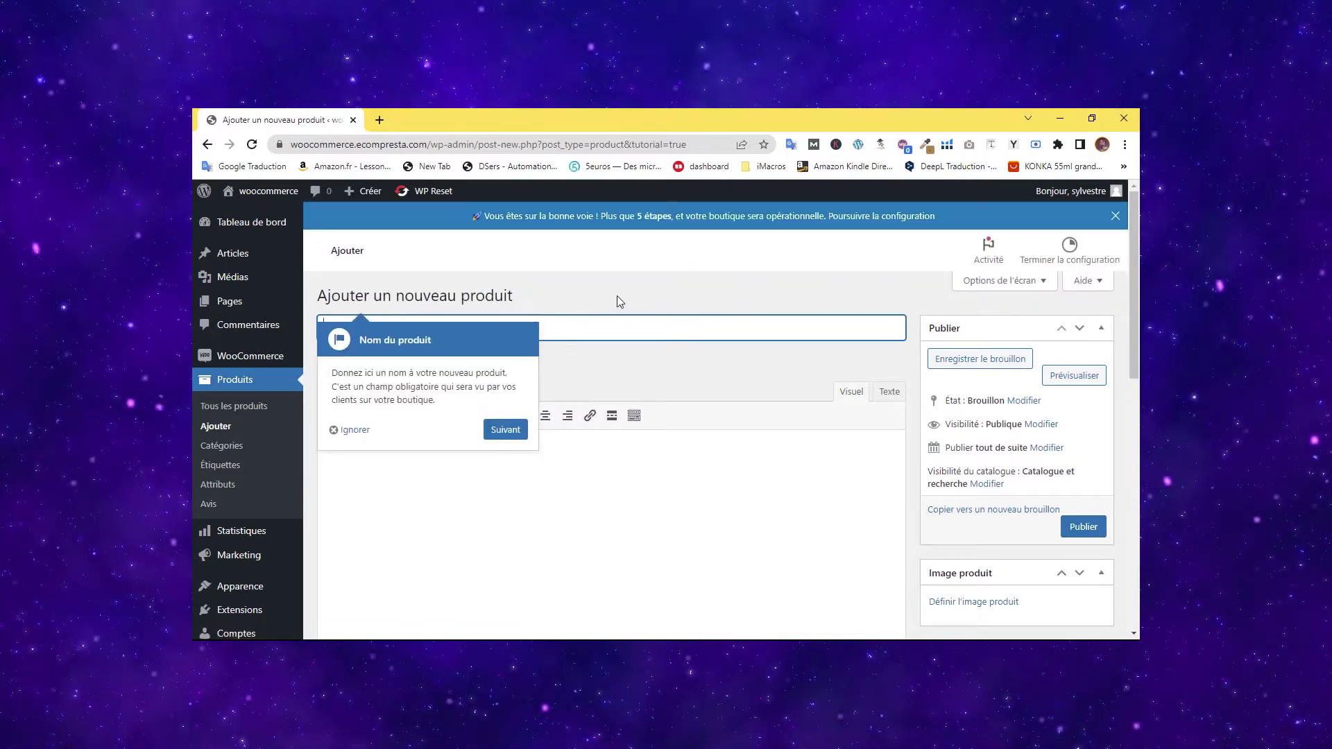
Dismiss the guided product tour and name the new product "T-shirt".
click(505, 429)
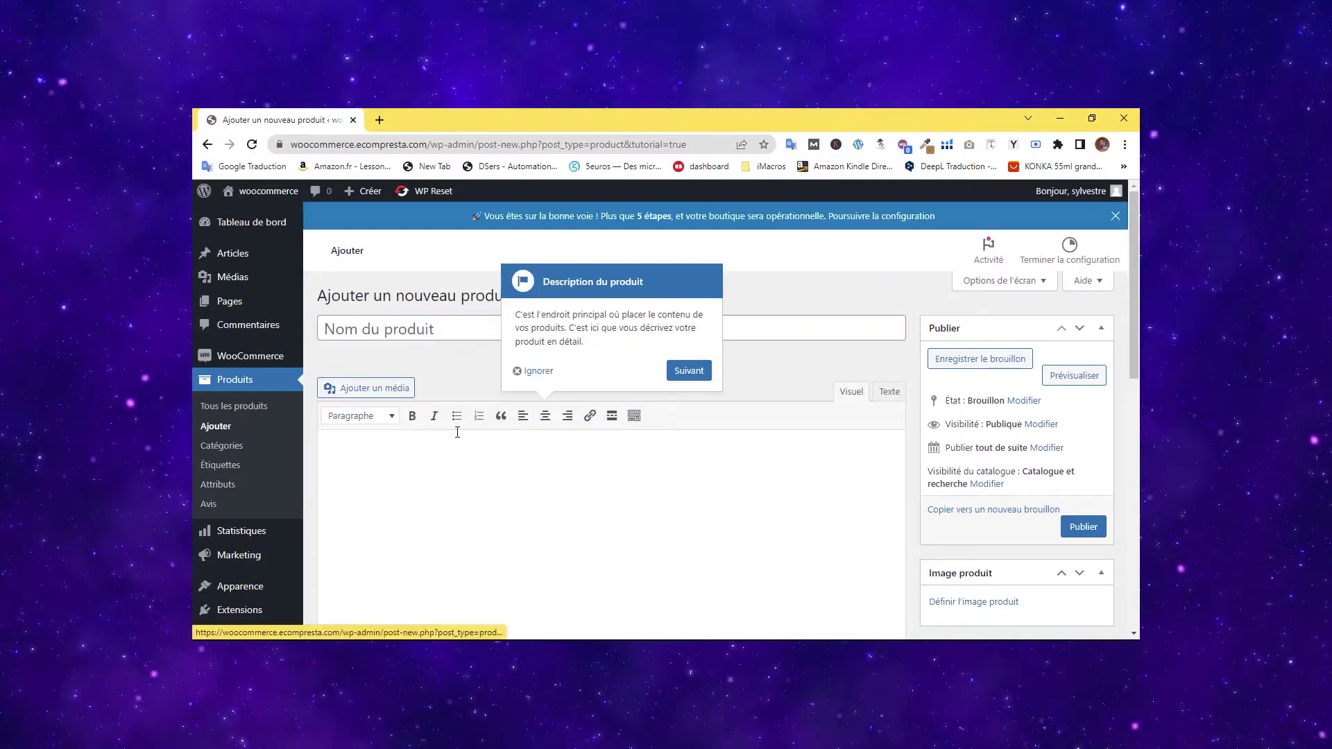
click(519, 374)
click(518, 323)
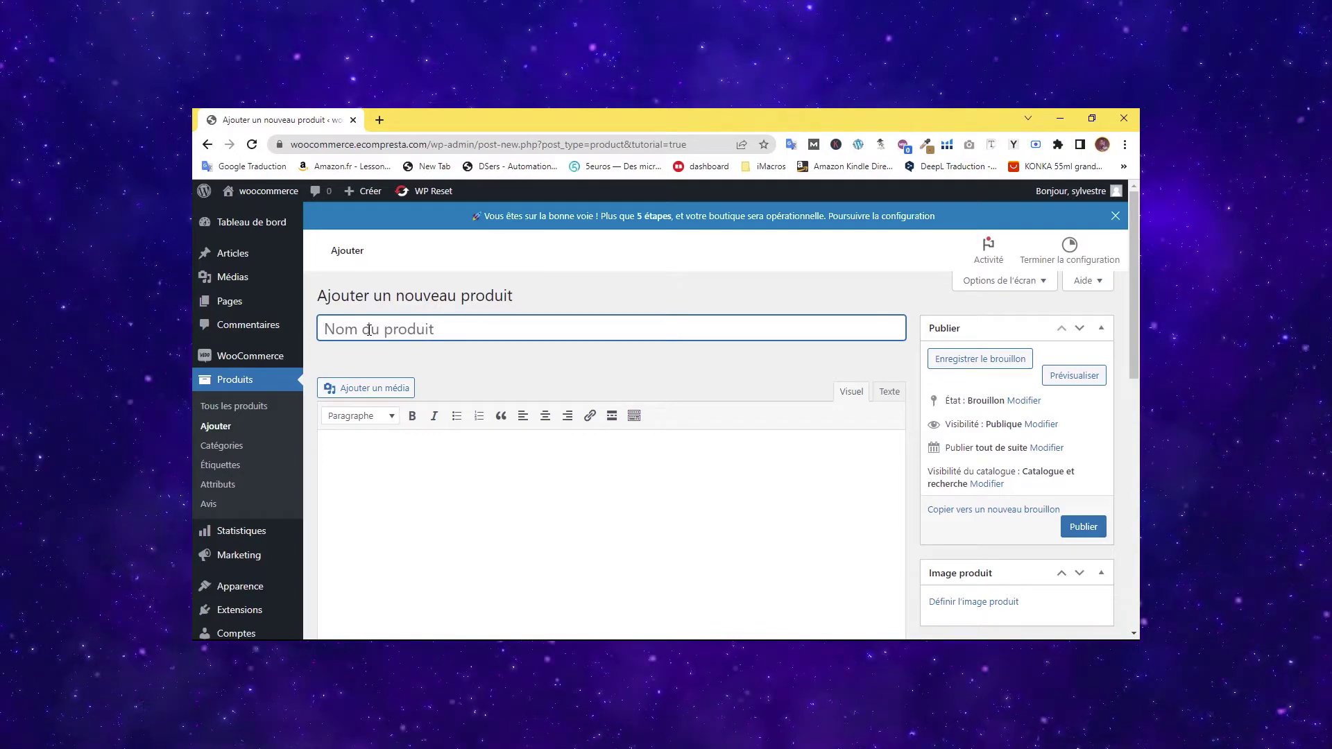
mouse_move(1133, 322)
mouse_down()
mouse_move(1131, 419)
mouse_move(1129, 317)
mouse_up()
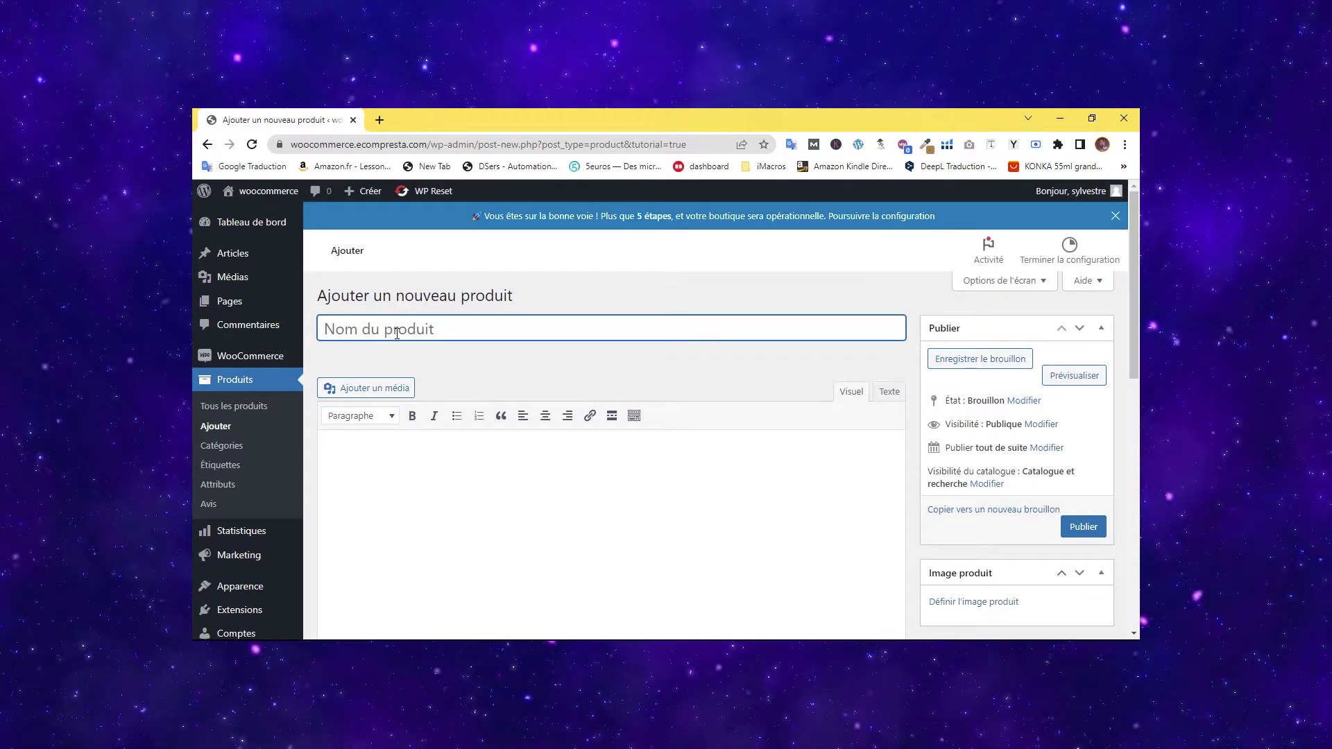
text(T-shirt)
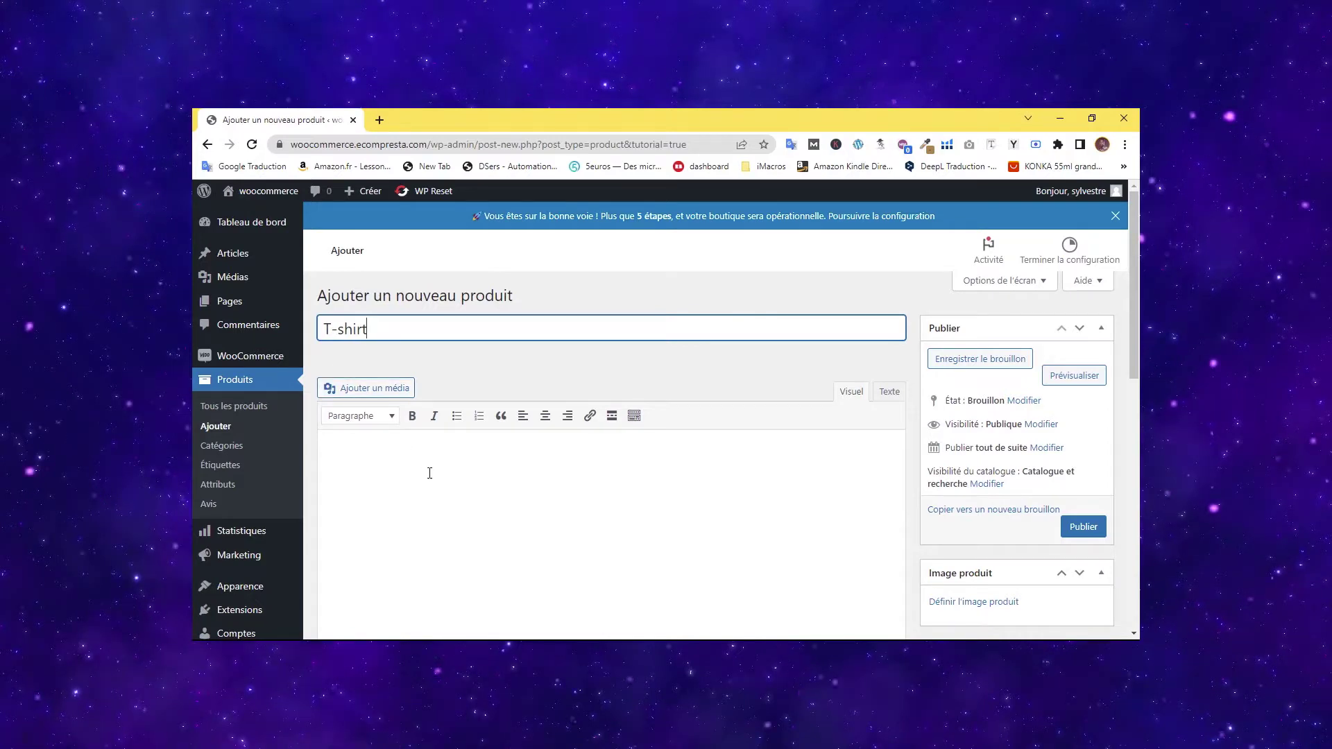
With the cursor in the product description, search Google for "lorem ipsum generator" in a new browser tab and open lipsum.com.
click(476, 477)
scroll(430, 413, down, 1)
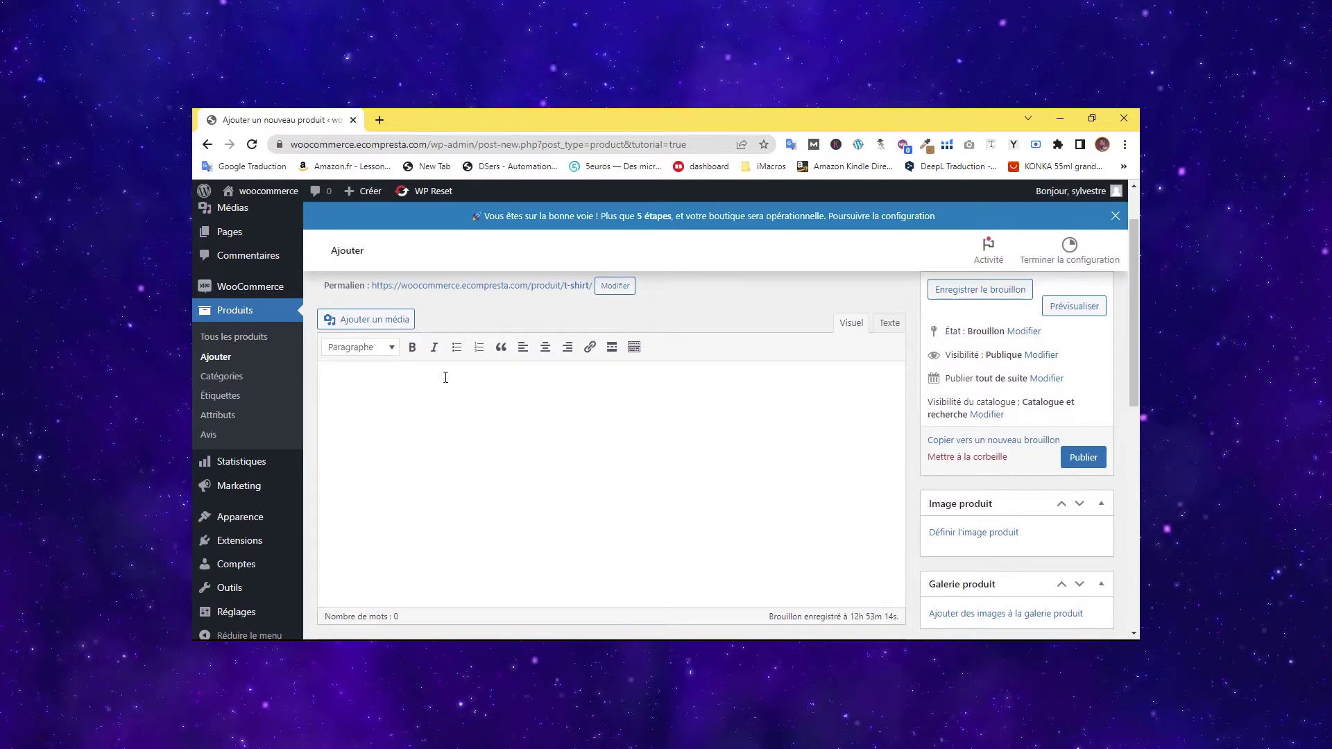
click(380, 120)
click(382, 143)
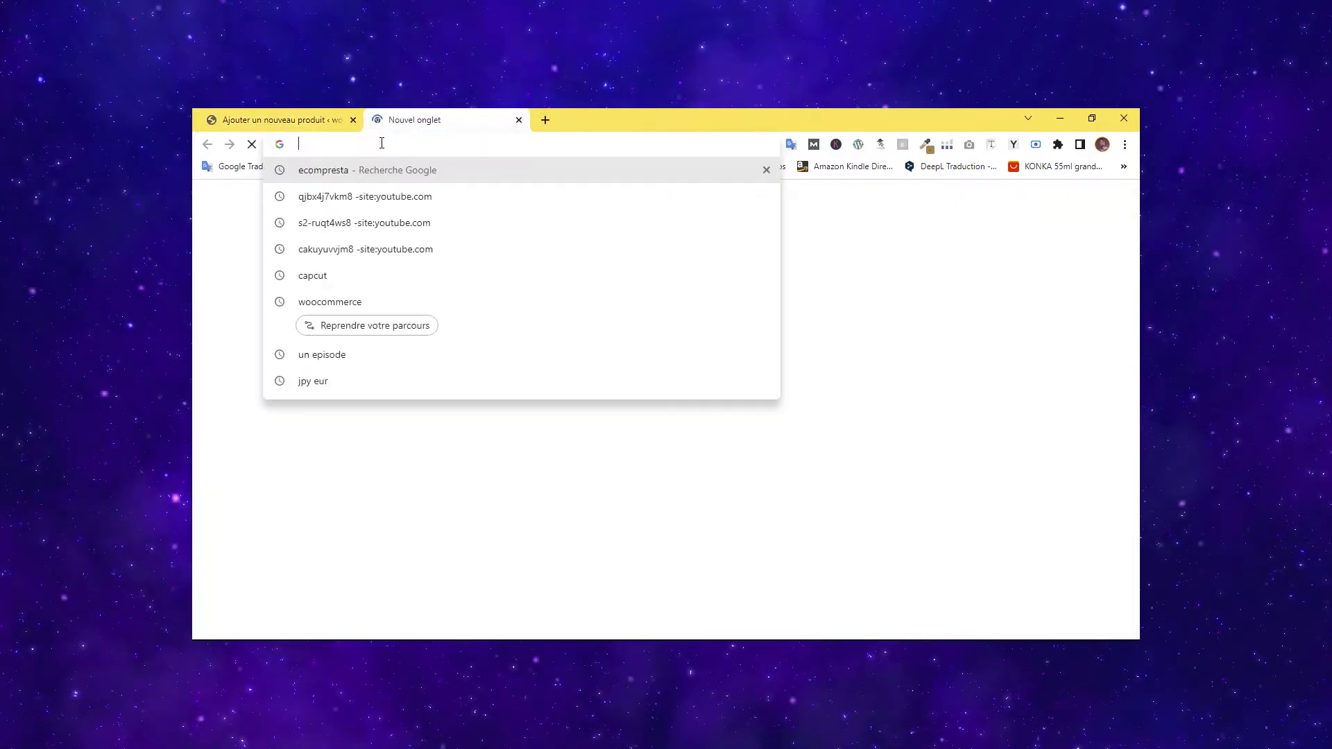
text(google.com/?hl=fr)
key(Return)
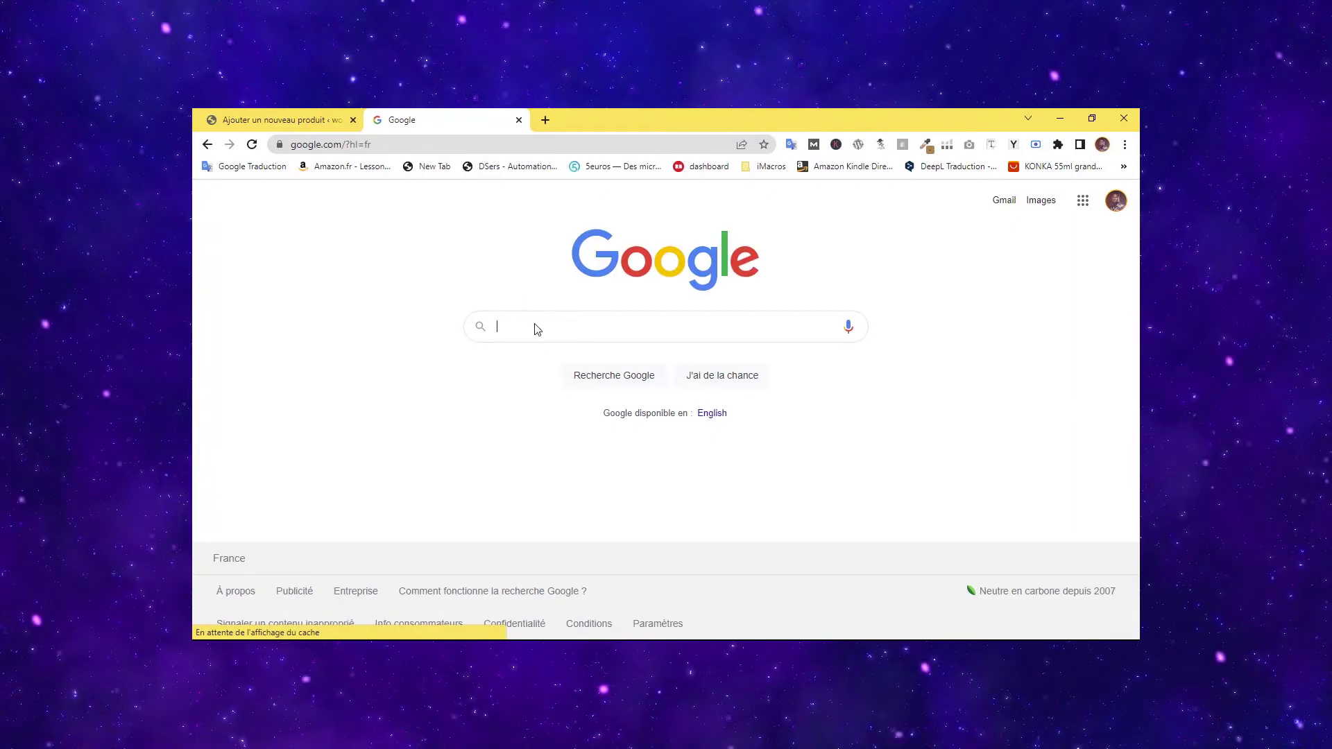
text(lorem)
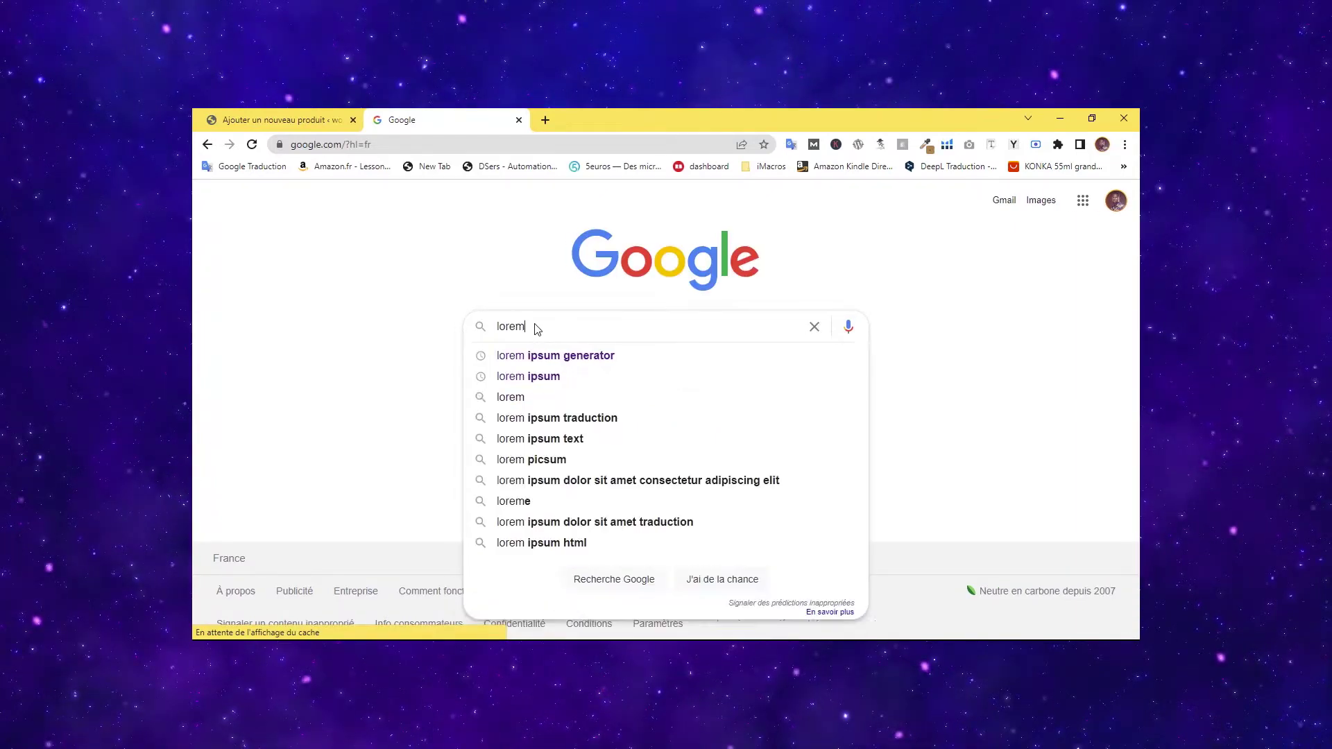
click(566, 359)
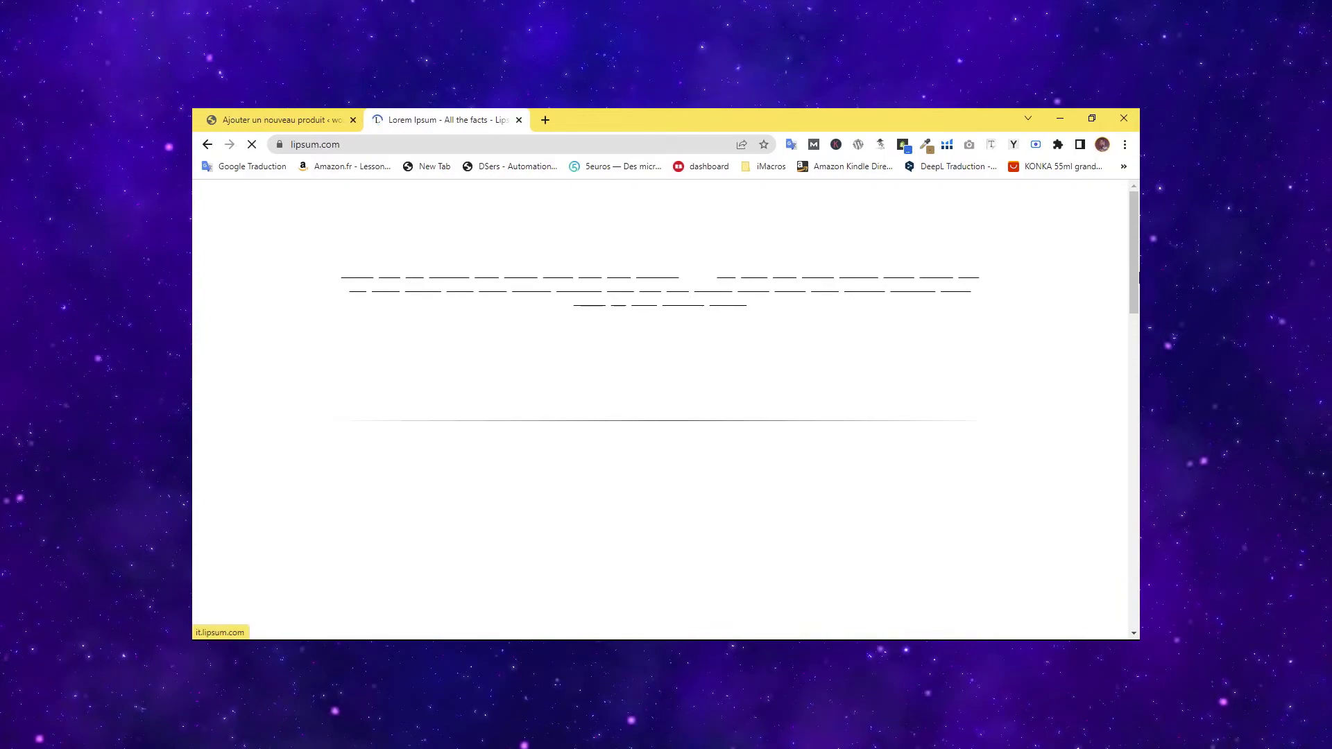
Generate five paragraphs of Lorem Ipsum starting with "Lorem ipsum dolor sit amet" and copy the first one into the T-shirt's product description.
drag(1134, 272, 1132, 412)
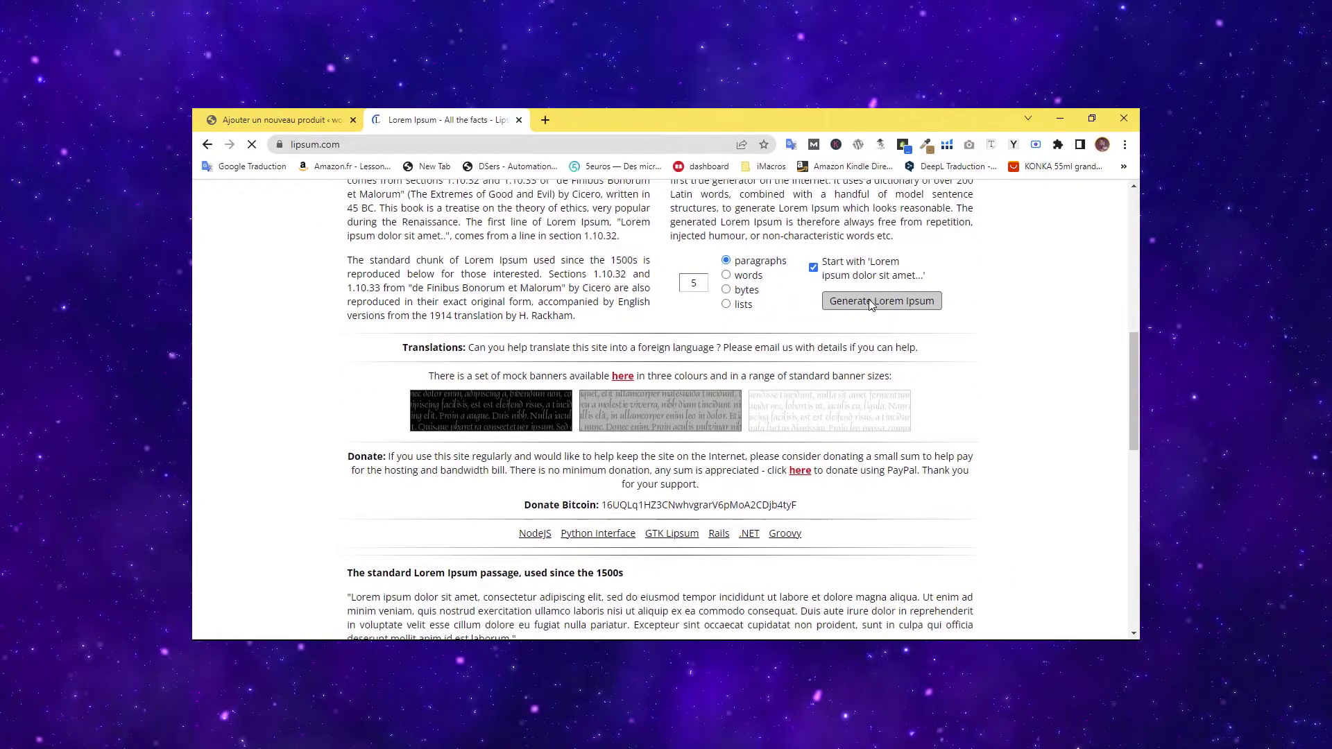
click(871, 303)
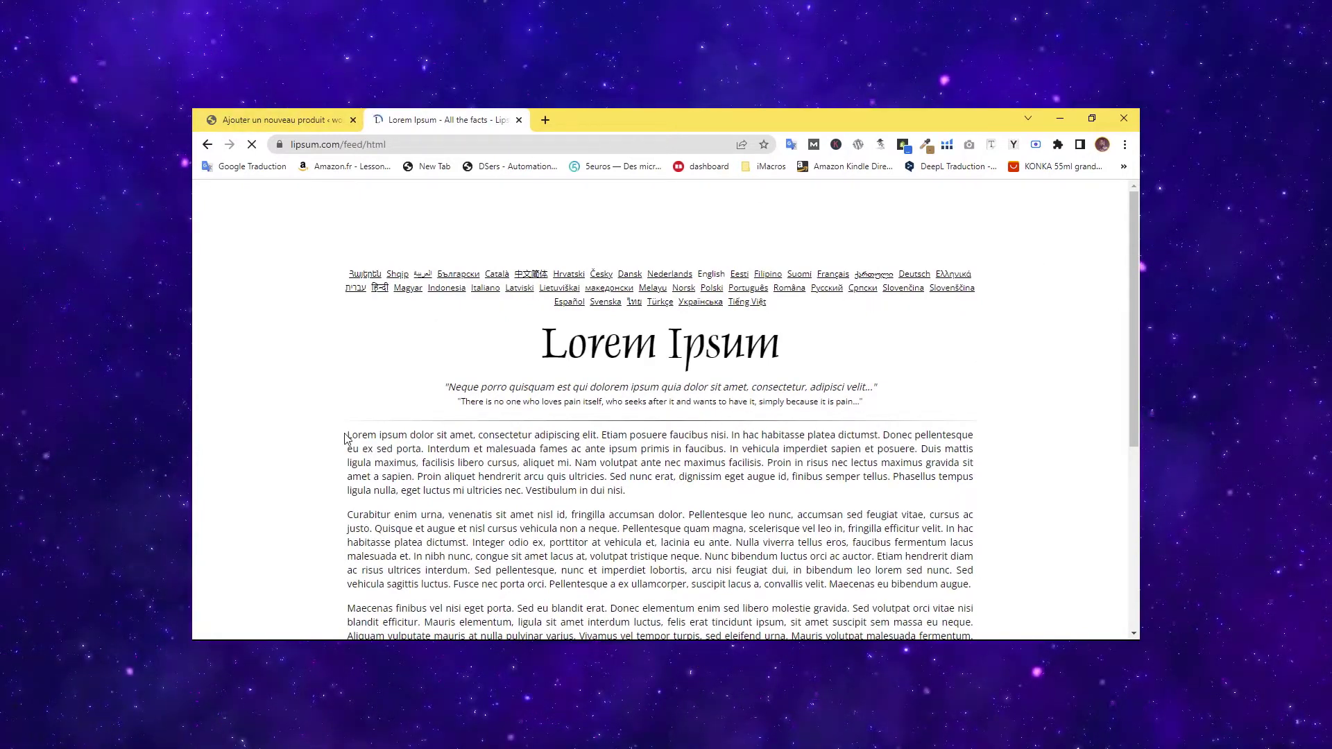
drag(345, 438, 613, 492)
key(ctrl+c)
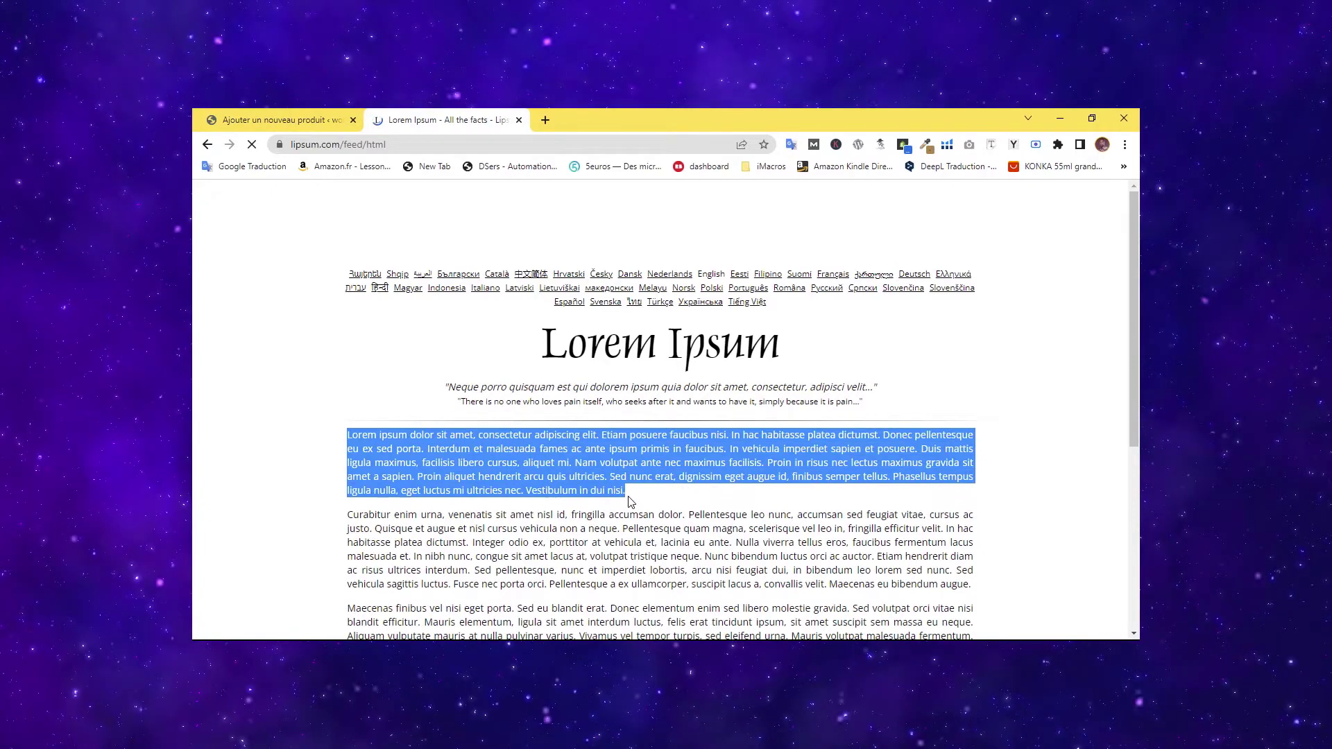
click(260, 113)
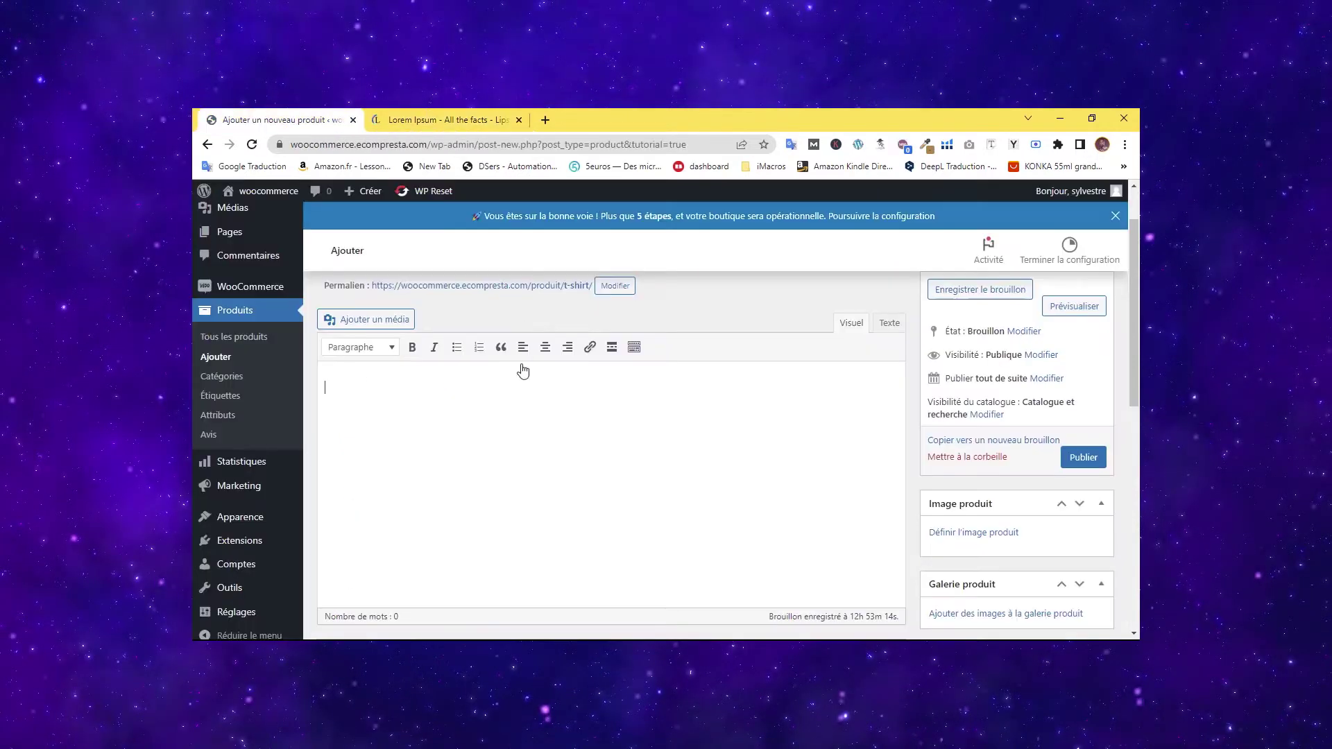
key(ctrl+v)
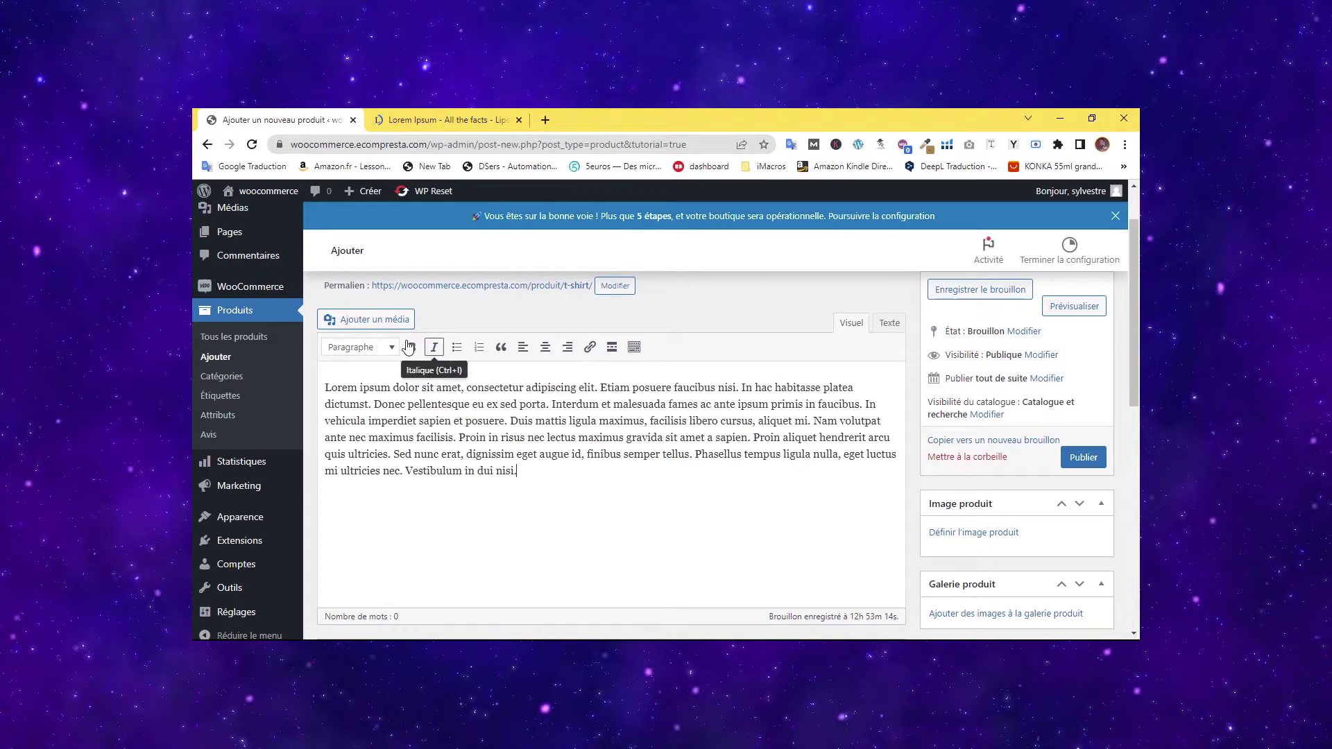
Move the opening words "Lorem ipsum dolor sit amet" out of the description paragraph into a separate Titre 1 heading above it.
click(465, 389)
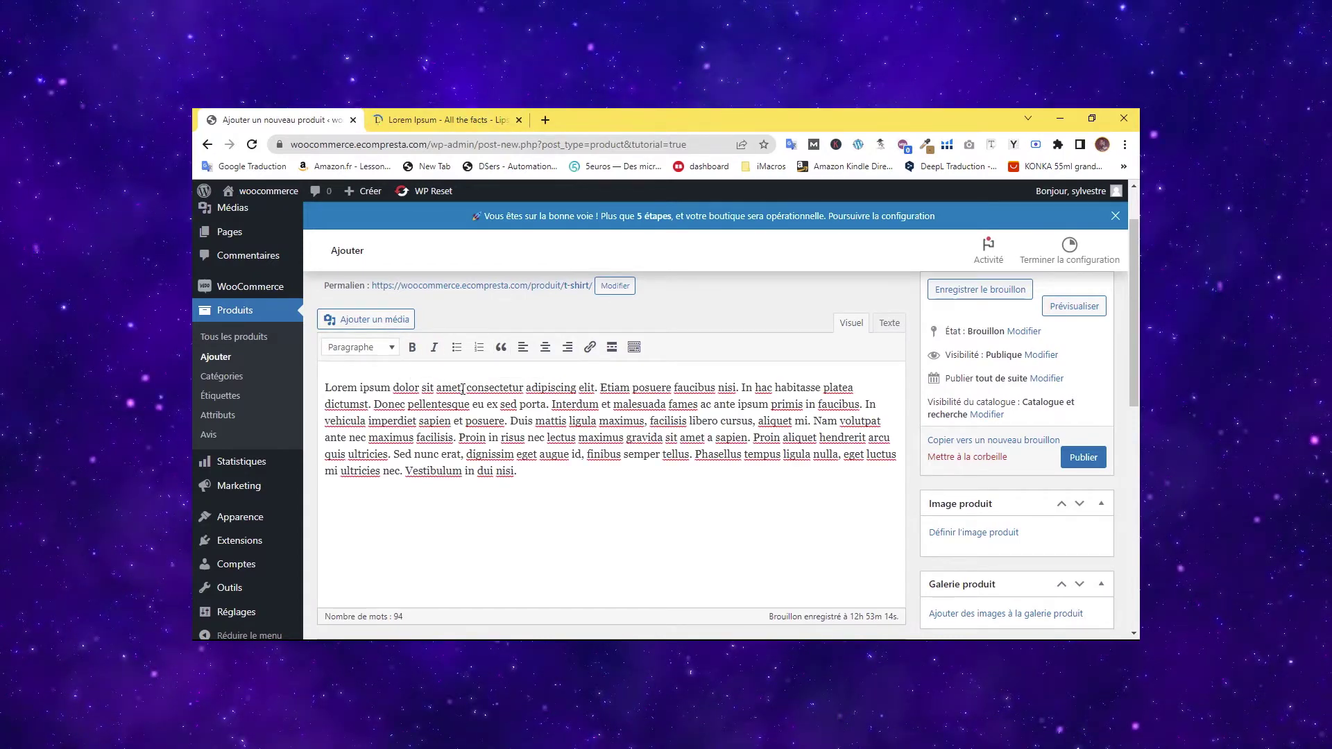
drag(460, 388, 371, 373)
key(ctrl+c)
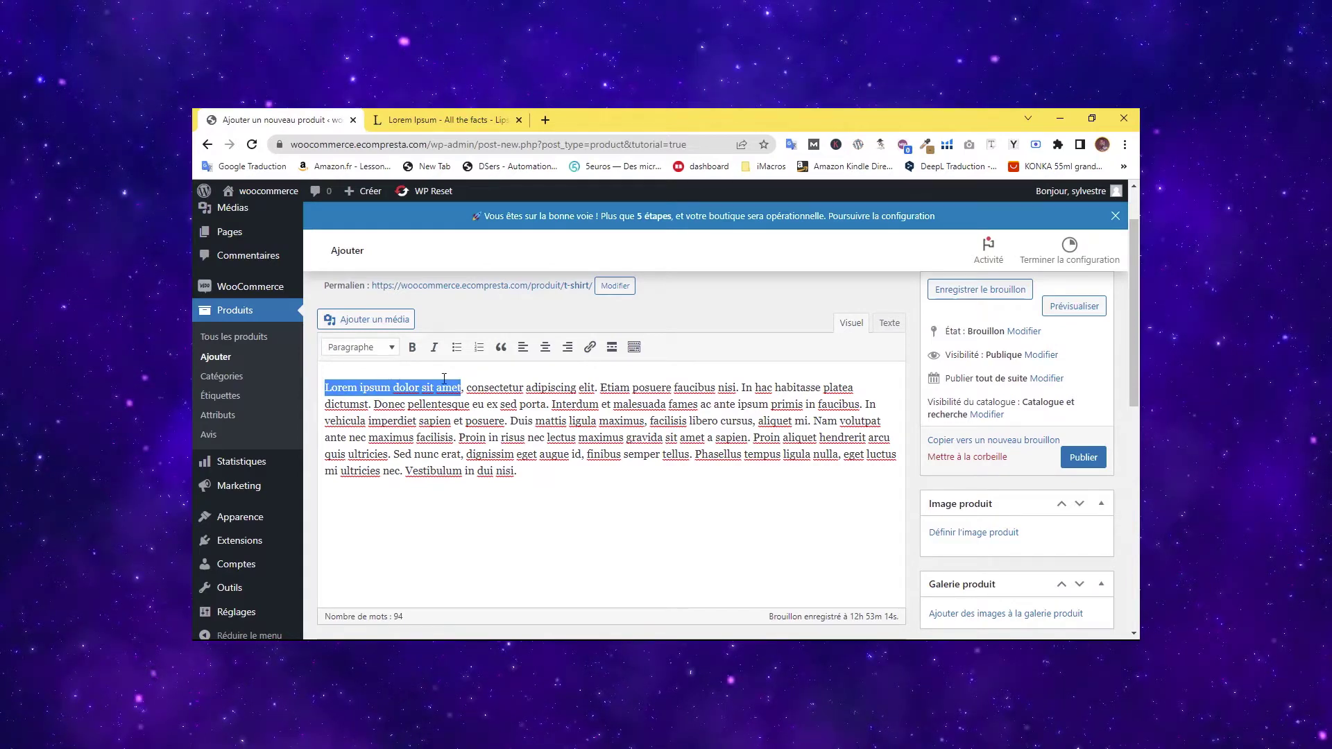
key(Return)
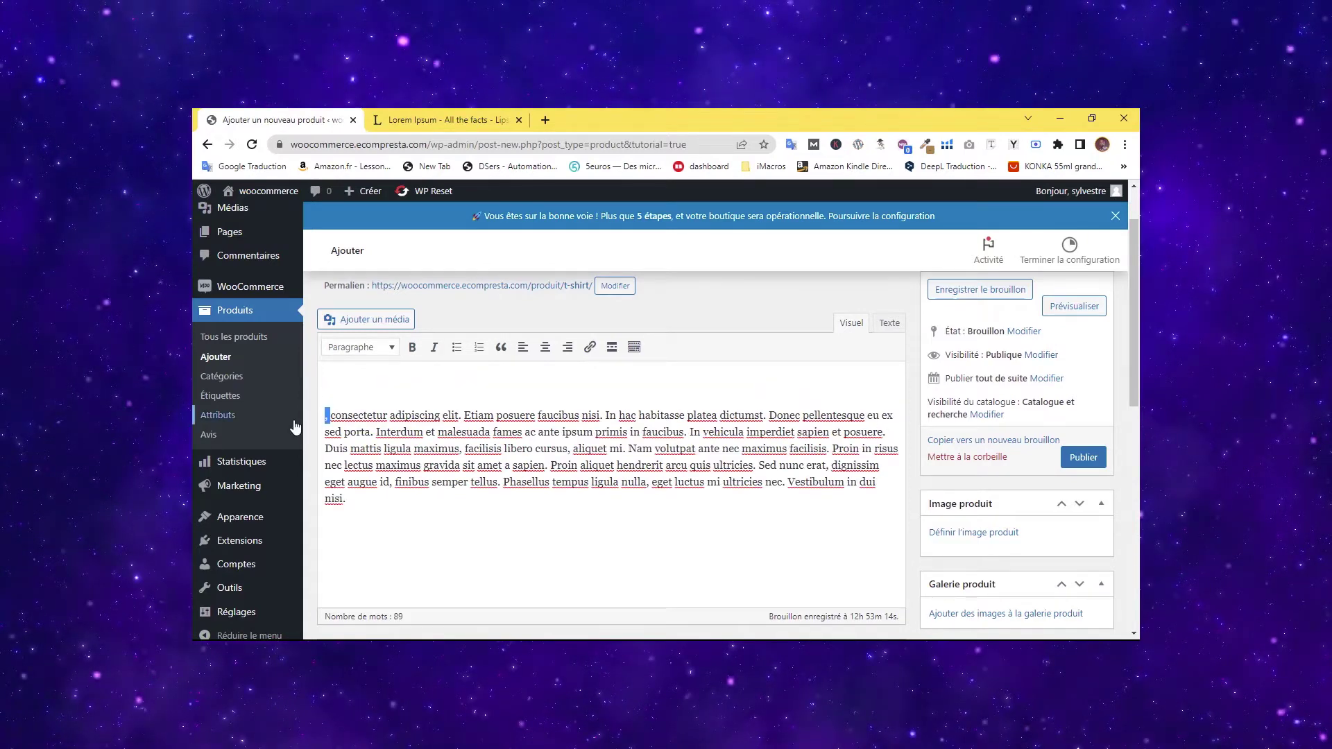
key(Delete)
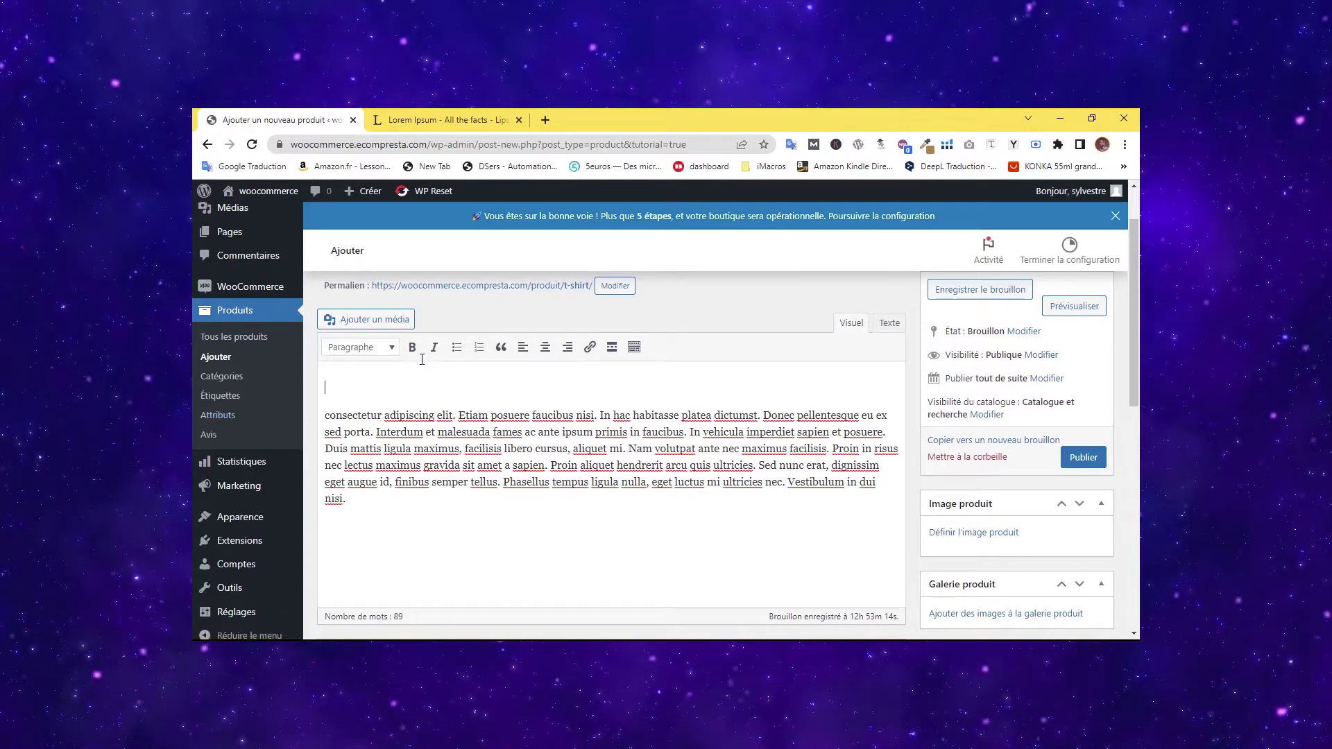
click(375, 356)
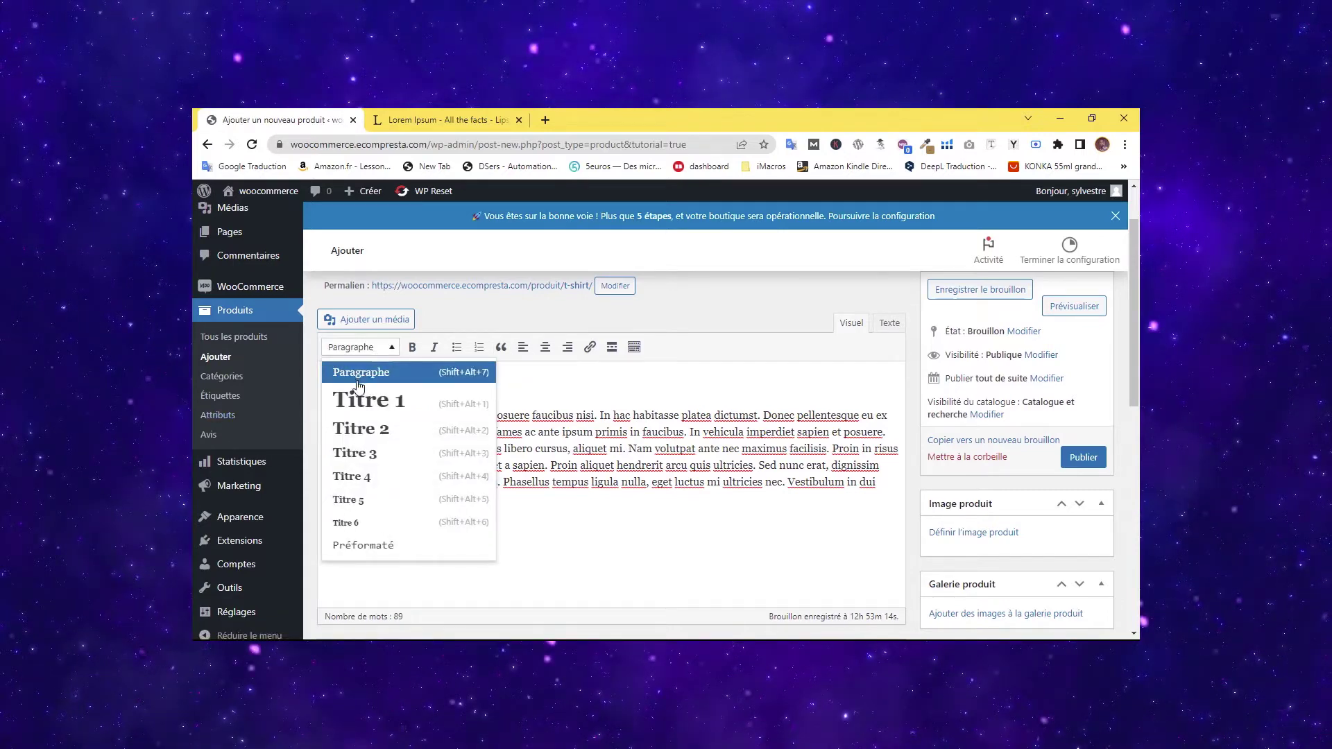
click(352, 393)
key(ctrl+v)
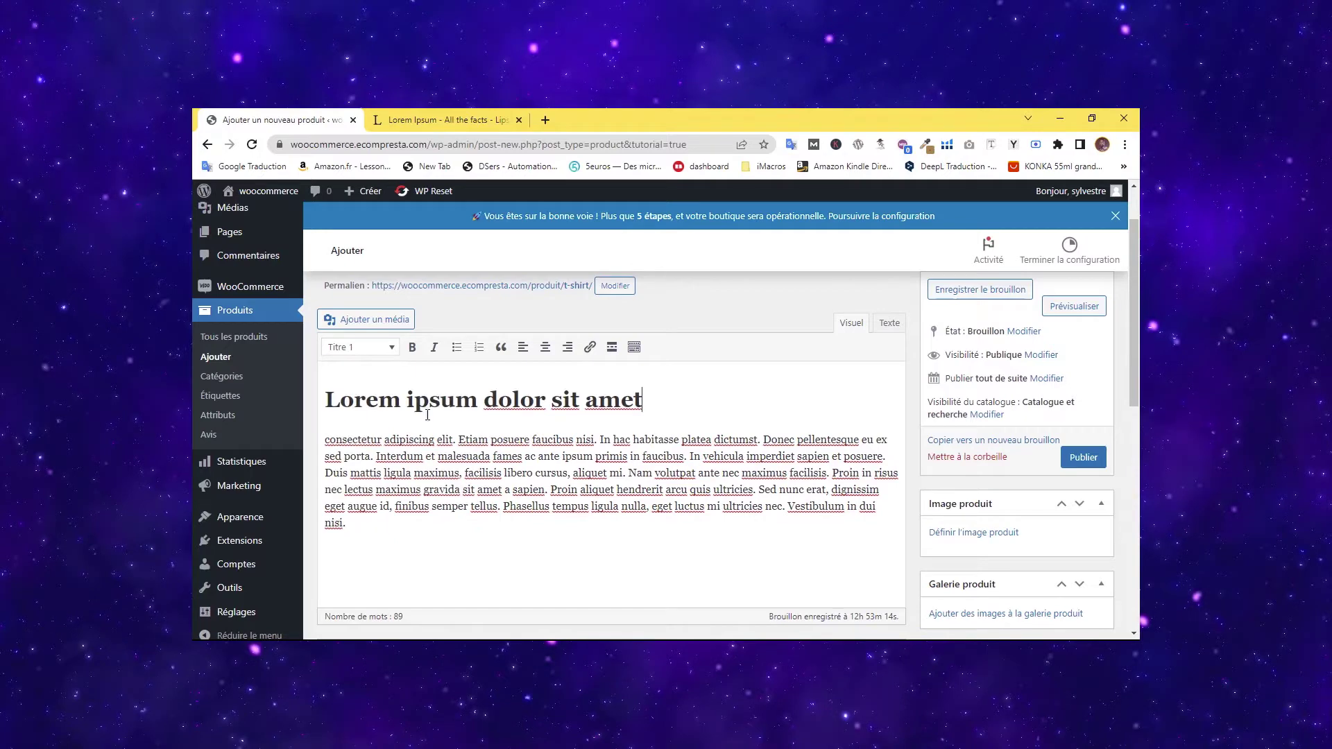
click(376, 506)
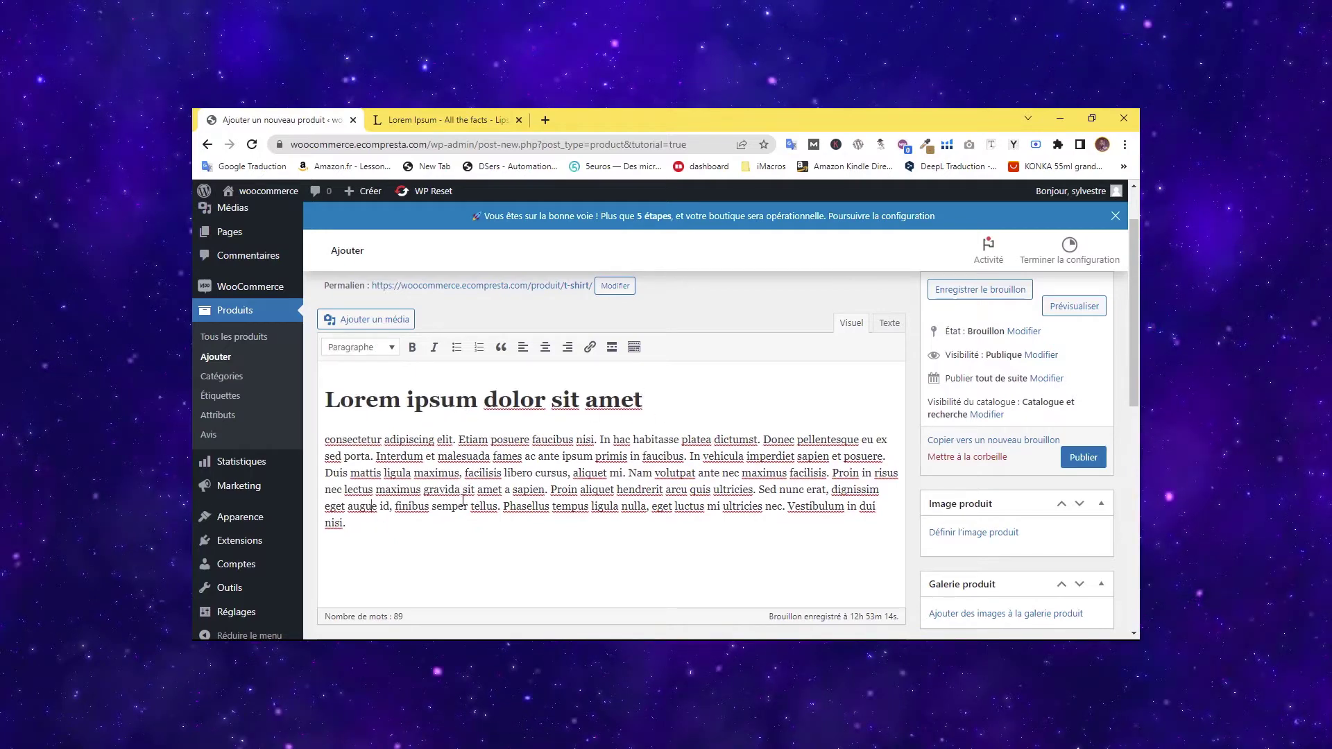
scroll(391, 476, down, 1)
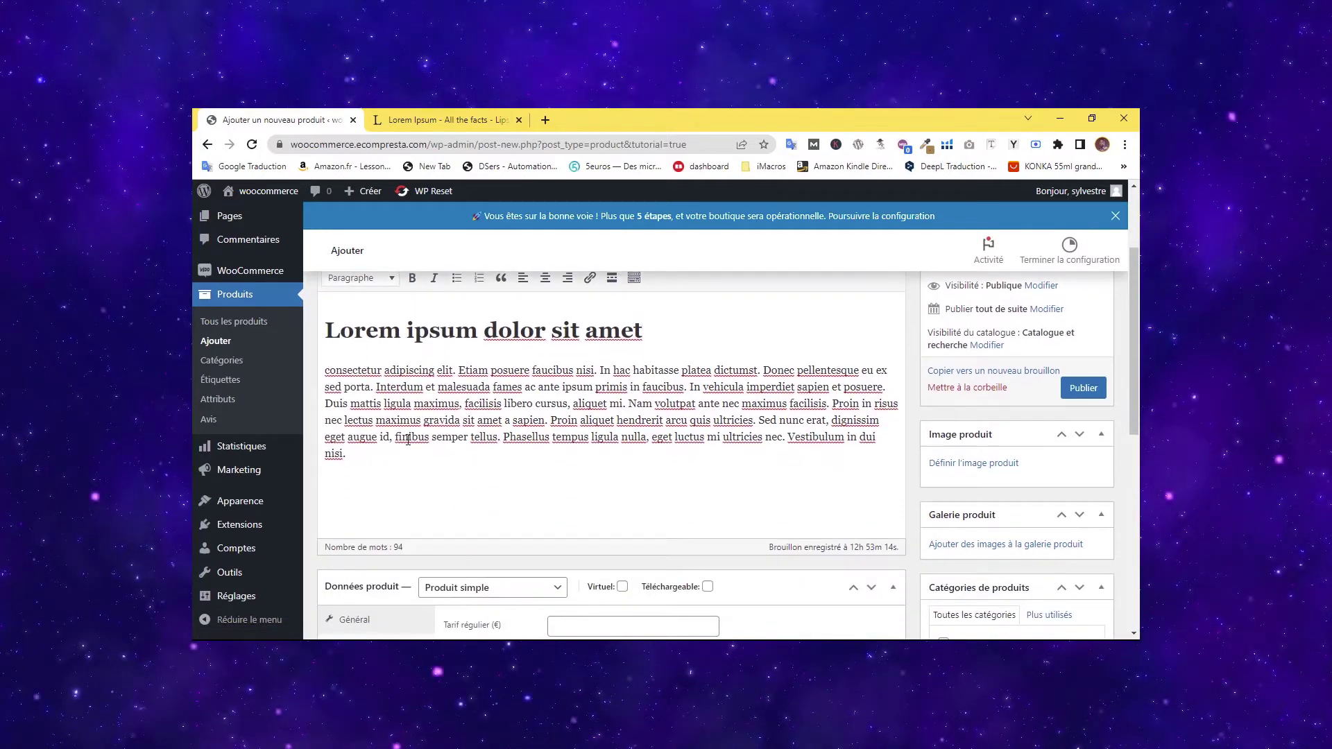
scroll(527, 368, up, 1)
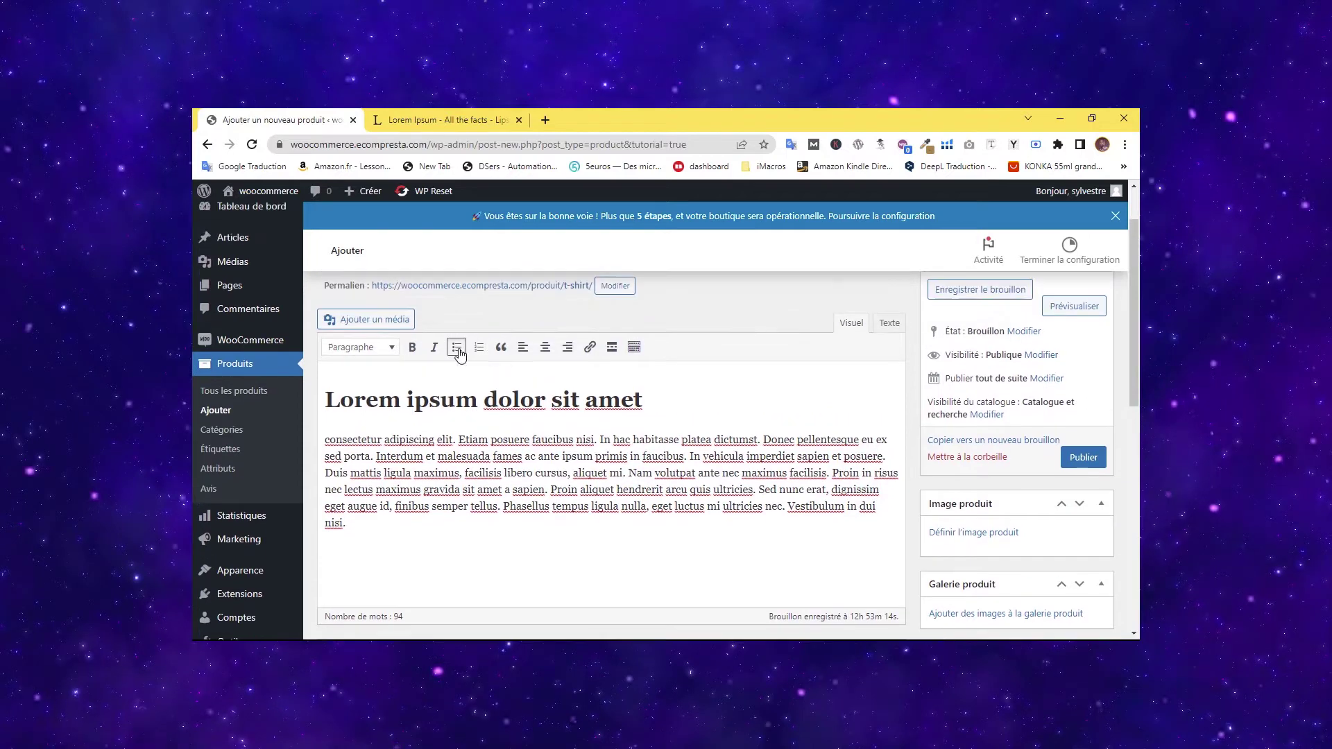
Below the description paragraph, add a bulleted list of four items, each reading "Lorem ipsum dolor sit amet".
click(457, 347)
key(ctrl+z)
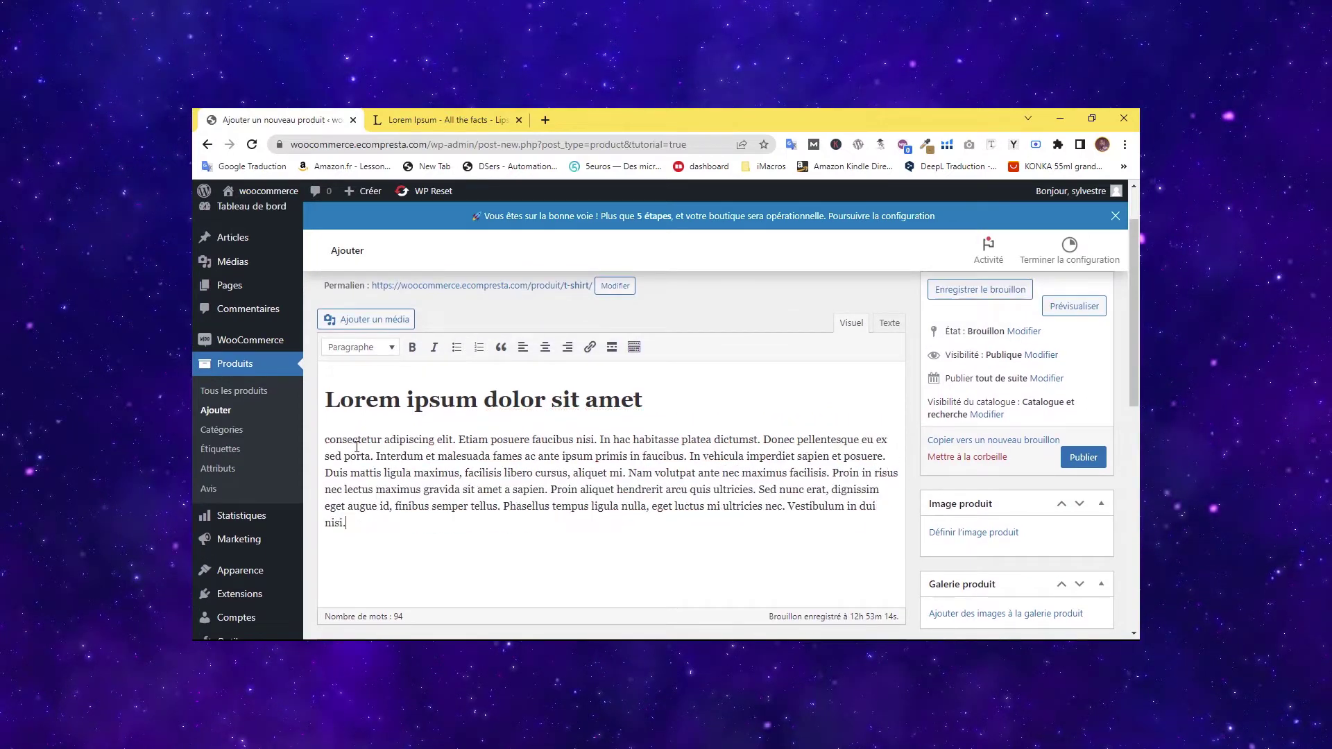
click(394, 522)
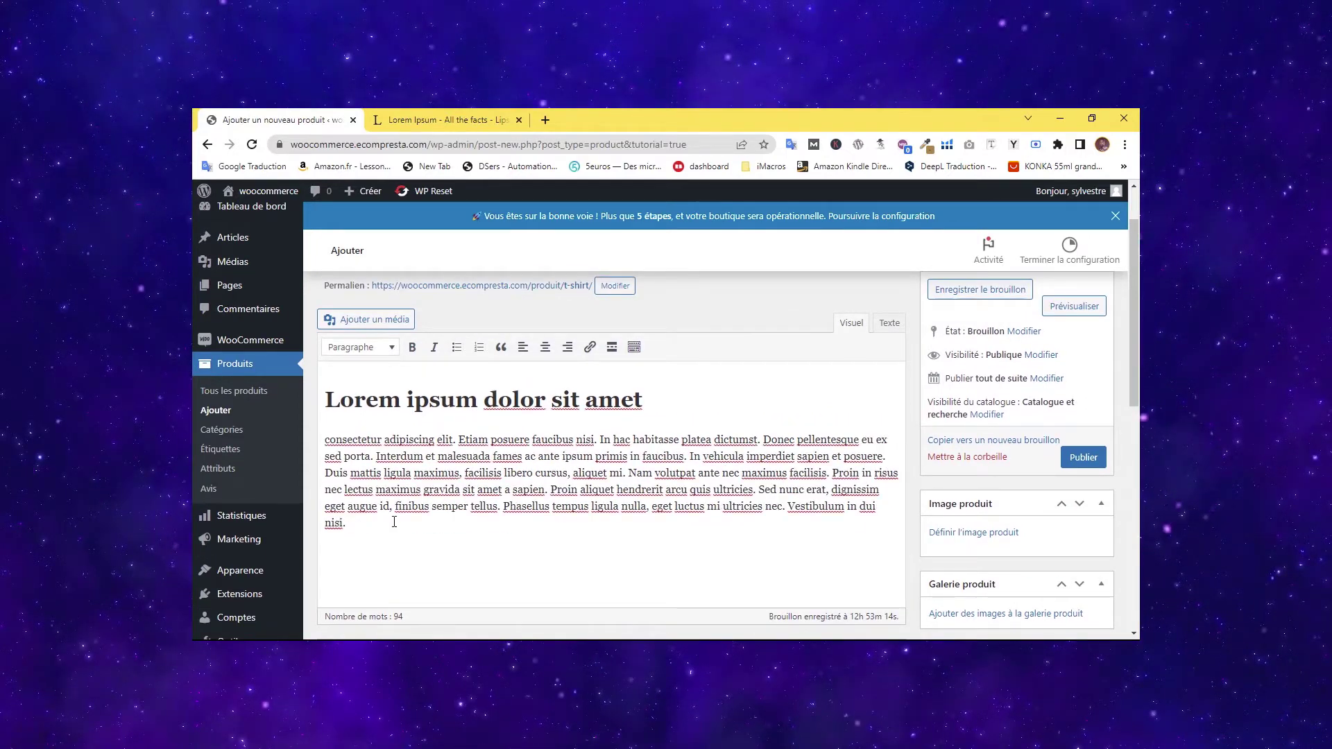
key(Return)
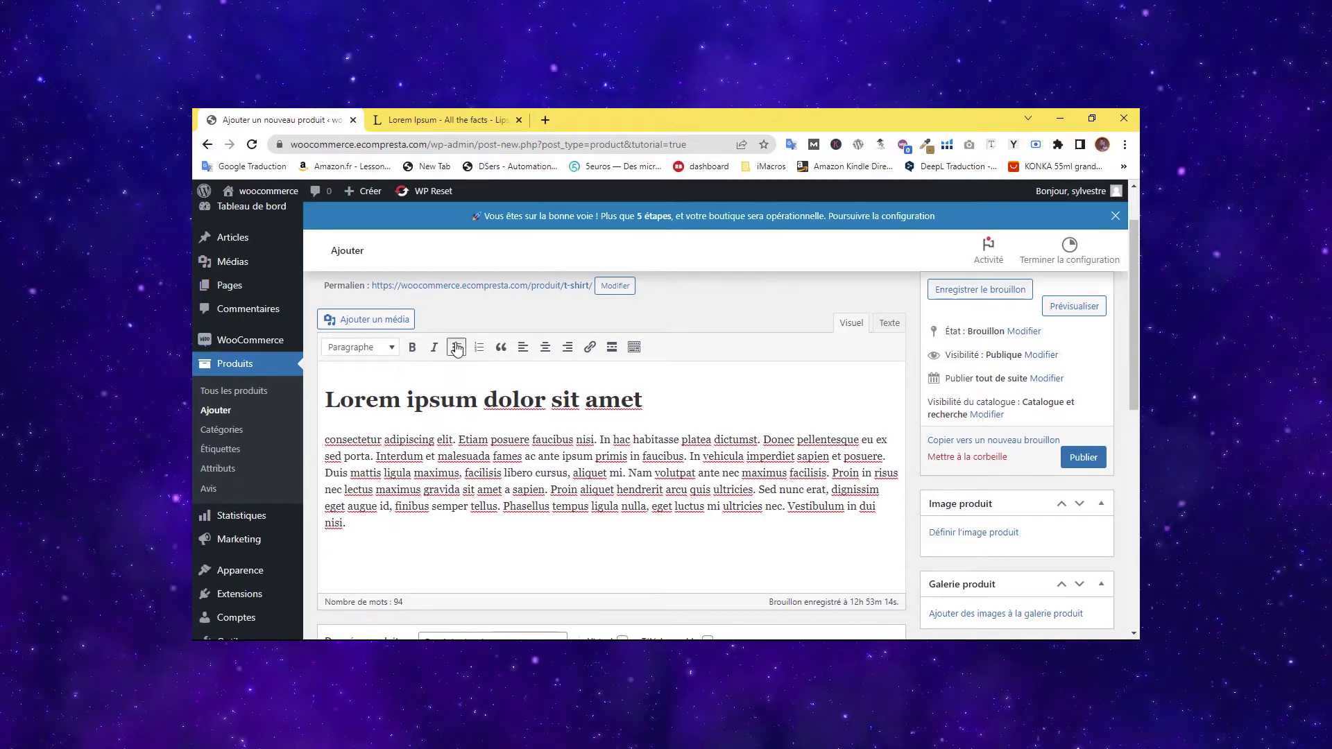
key(ctrl+v)
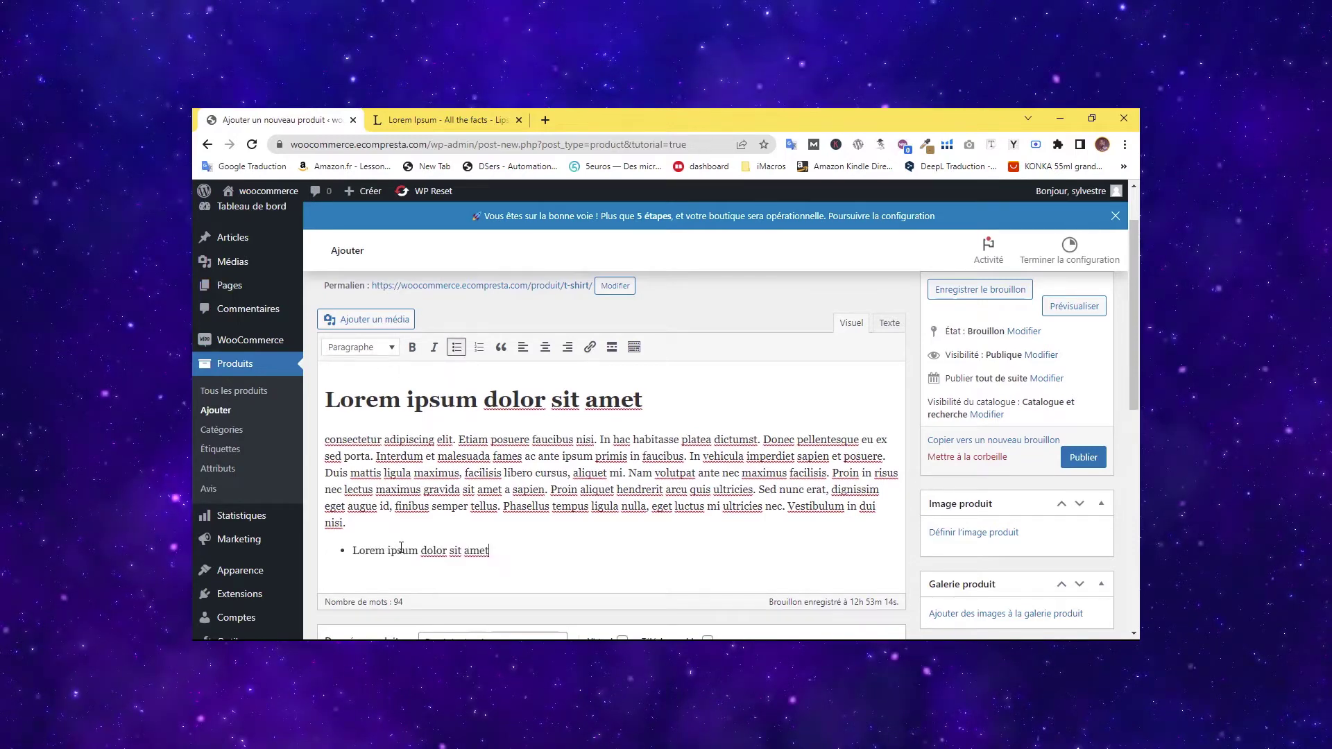
key(Return)
key(ctrl+v)
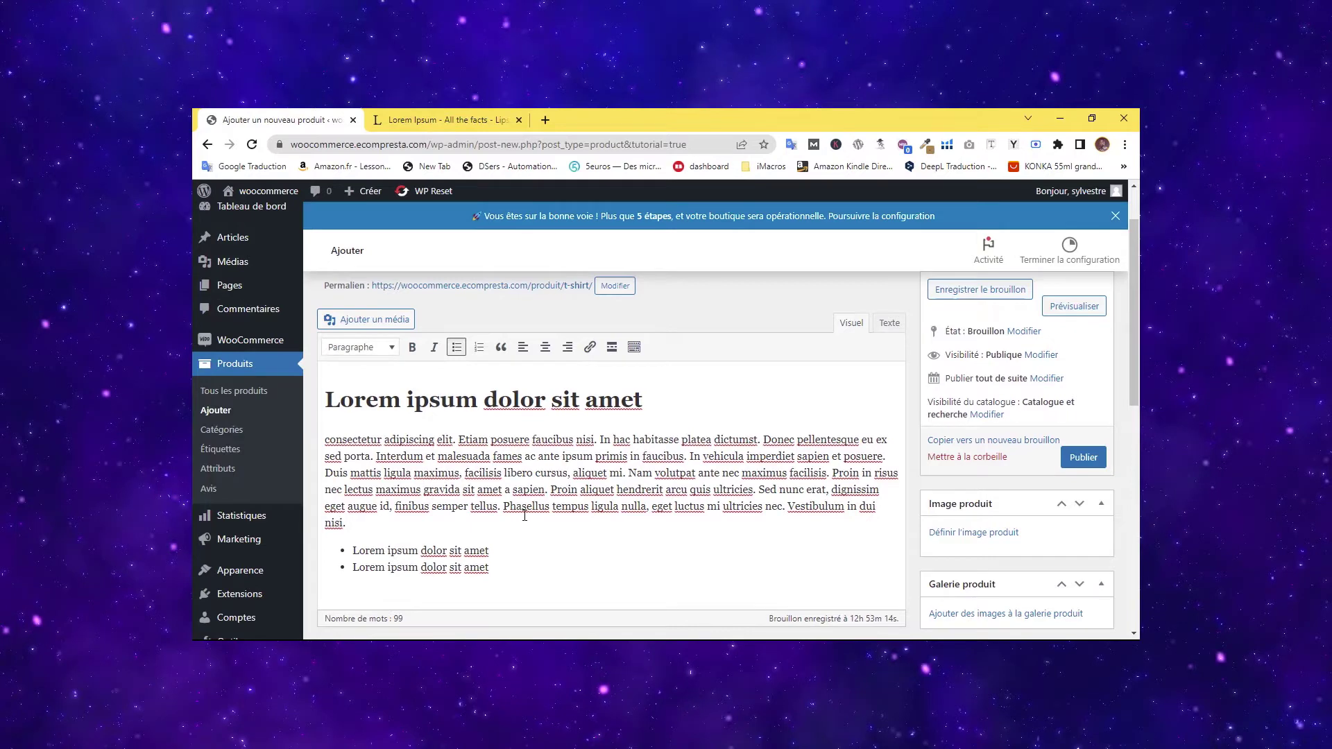
key(Return)
key(ctrl+v)
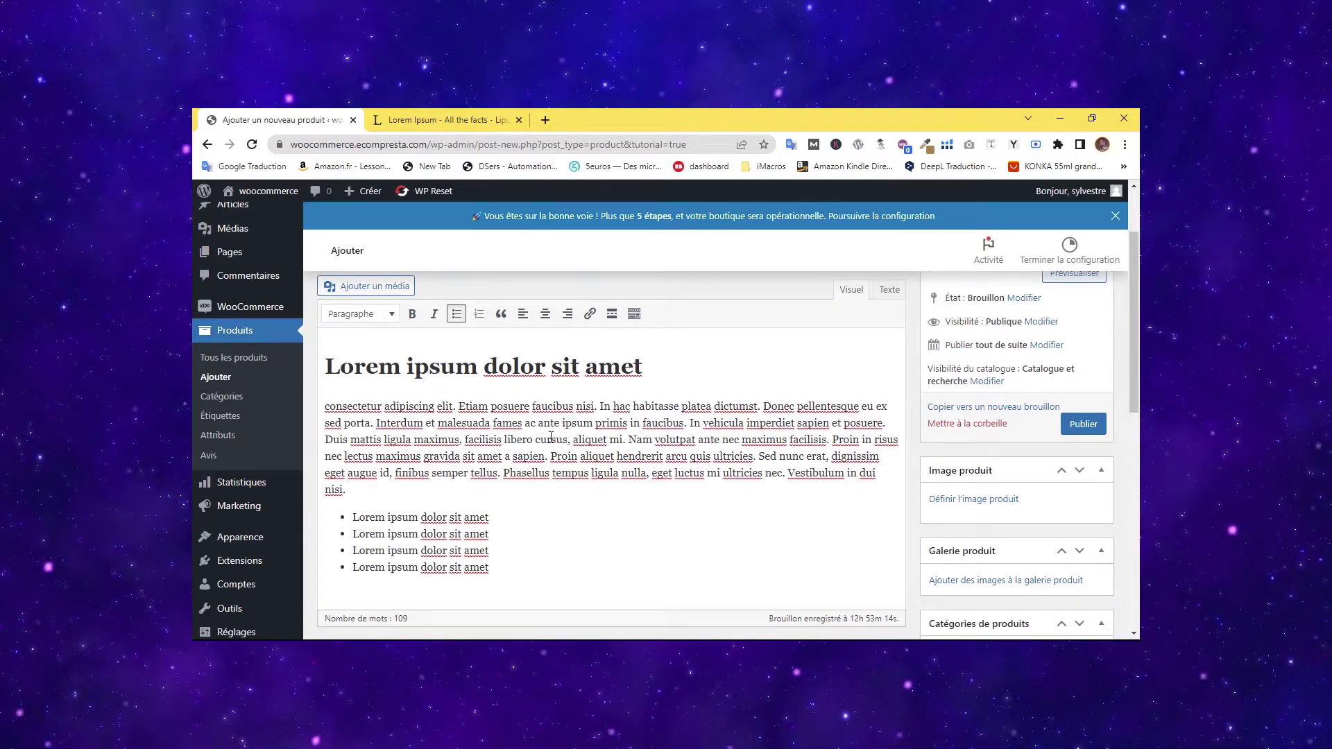
End the bulleted list after its fourth item and start an empty normal line below it.
scroll(660, 447, up, 1)
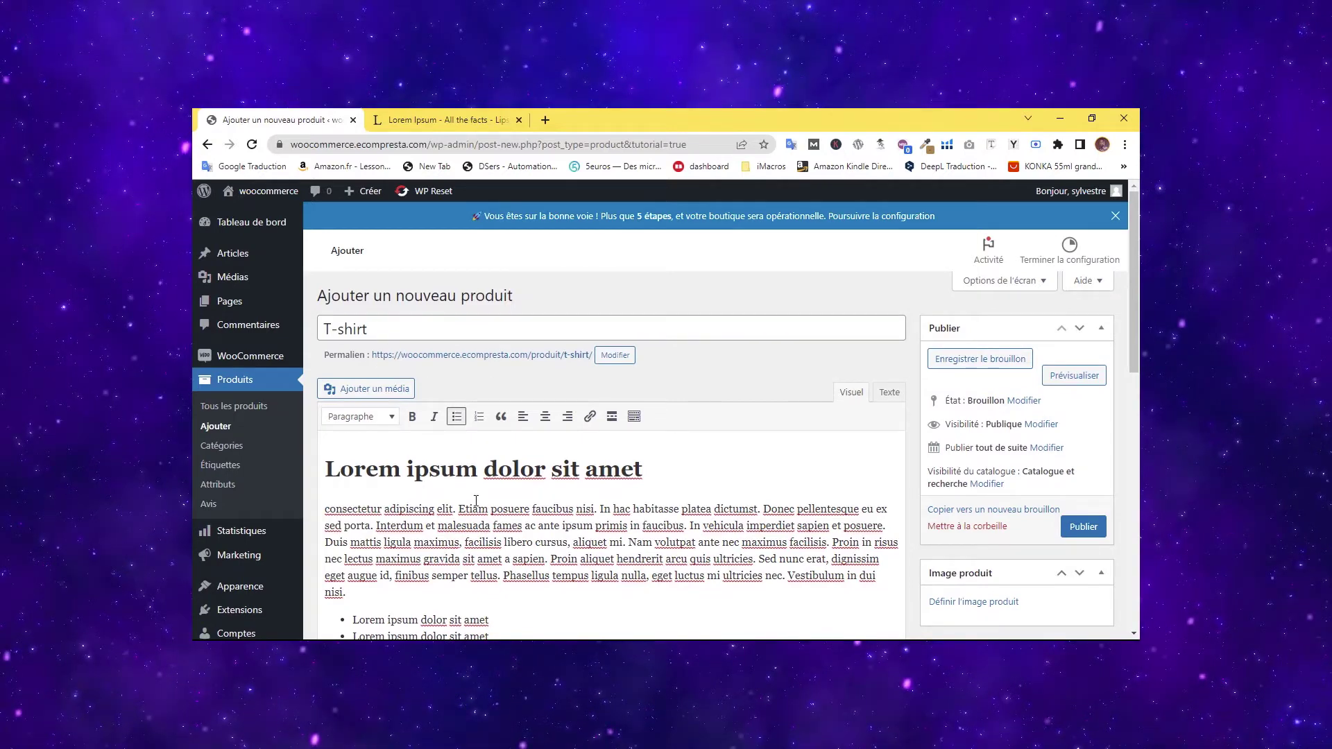
scroll(528, 436, down, 3)
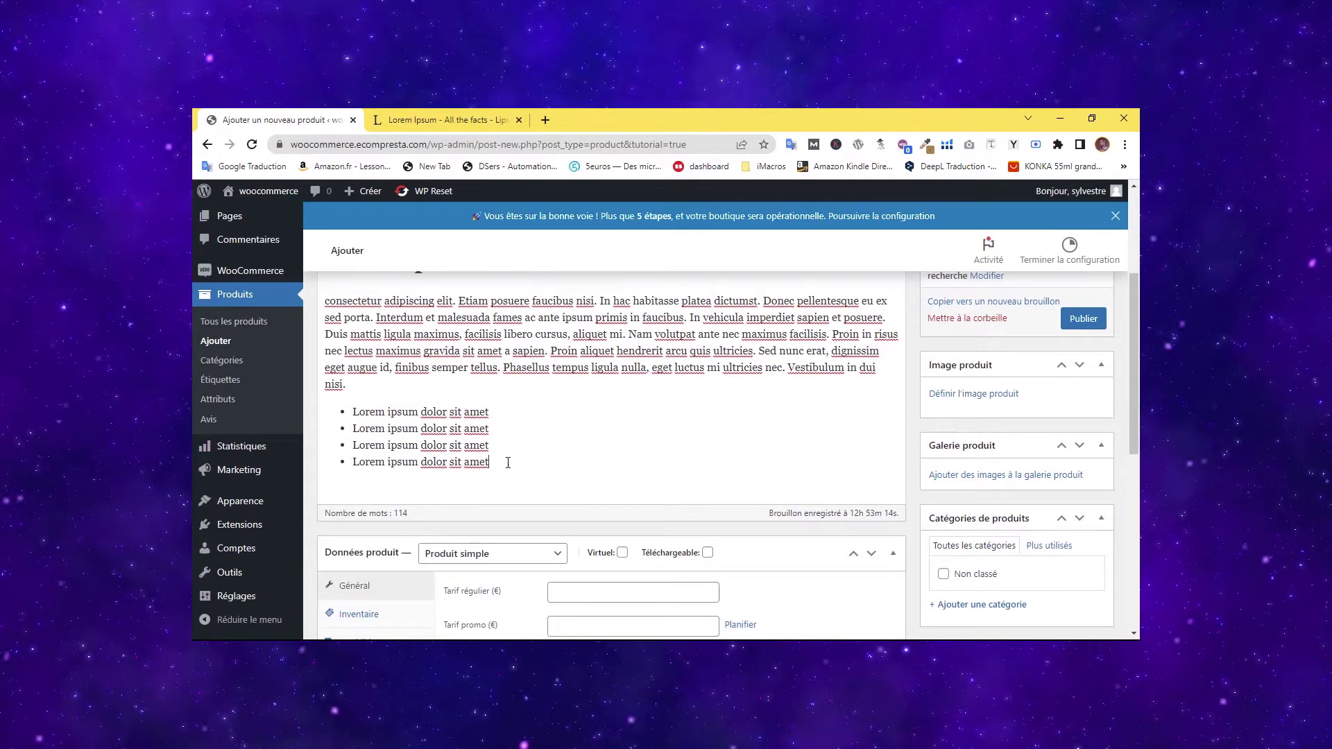
click(537, 458)
key(Return)
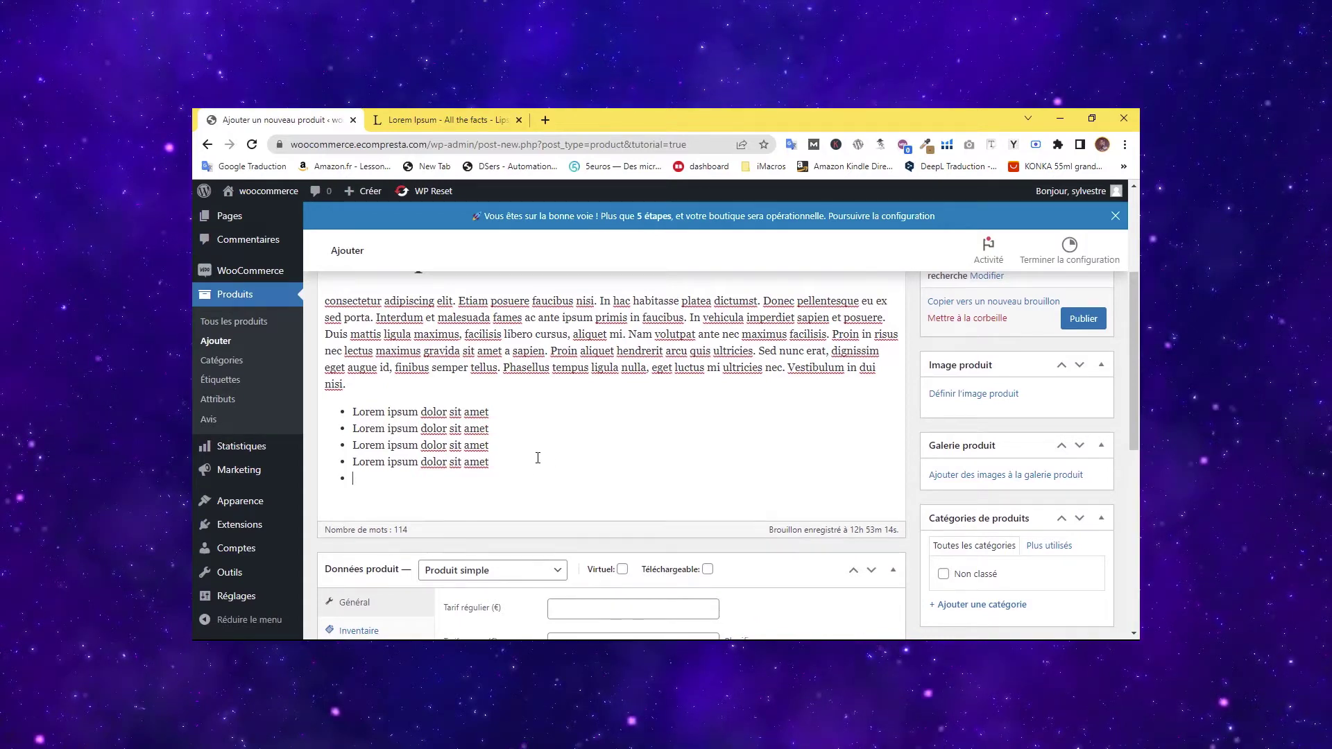
key(BackSpace)
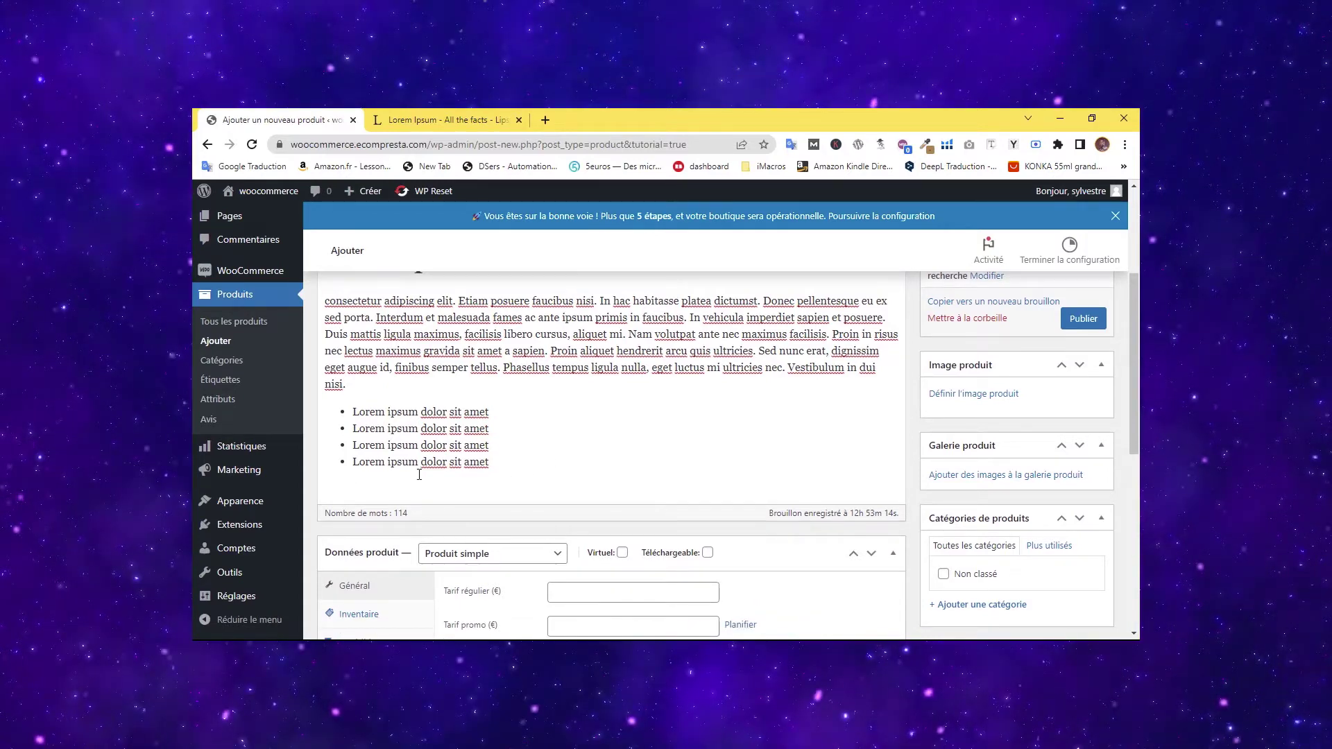
key(Return)
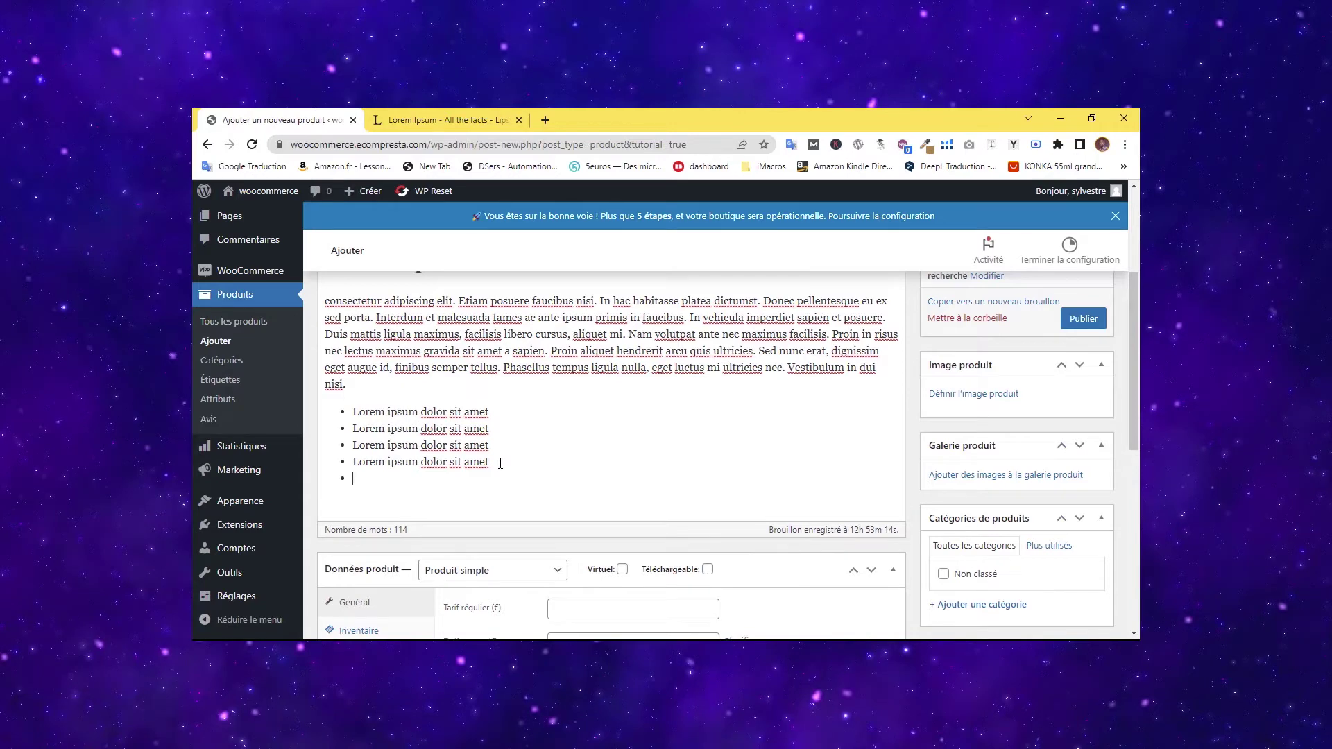
key(BackSpace)
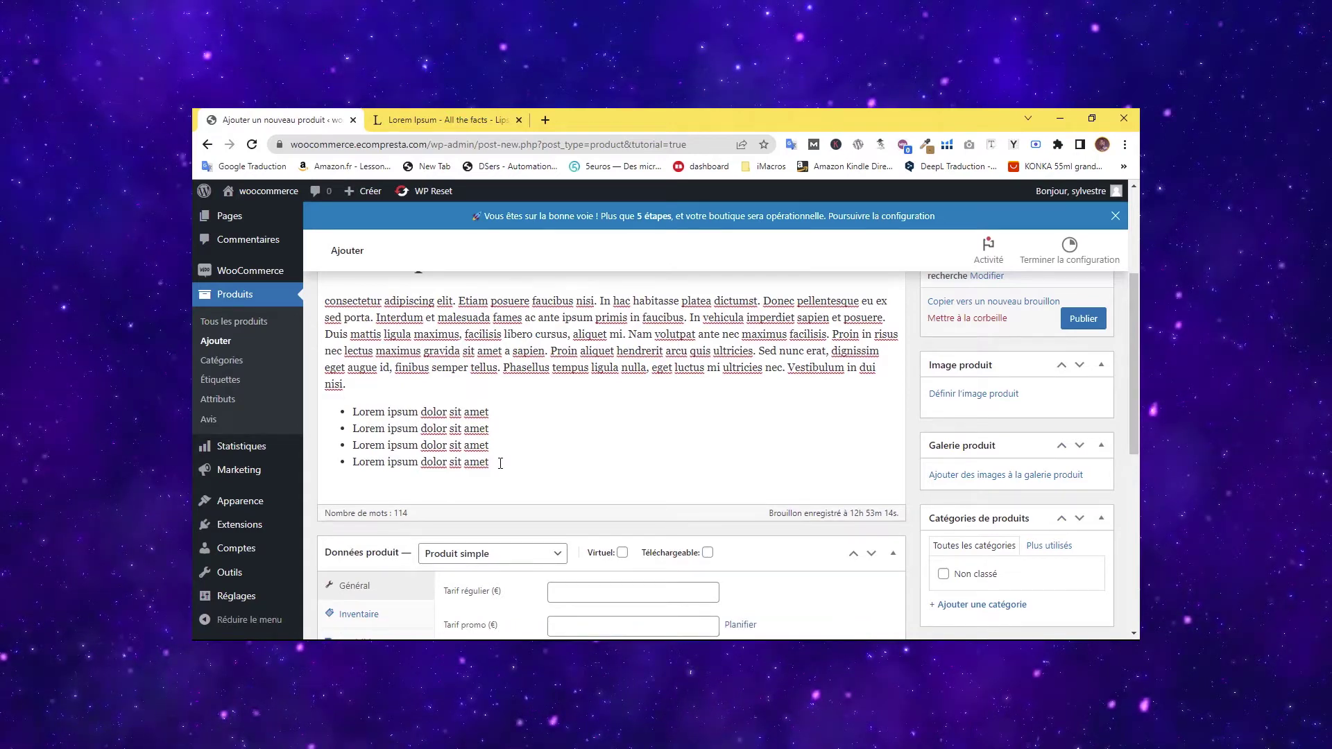
key(Return)
key(Return)
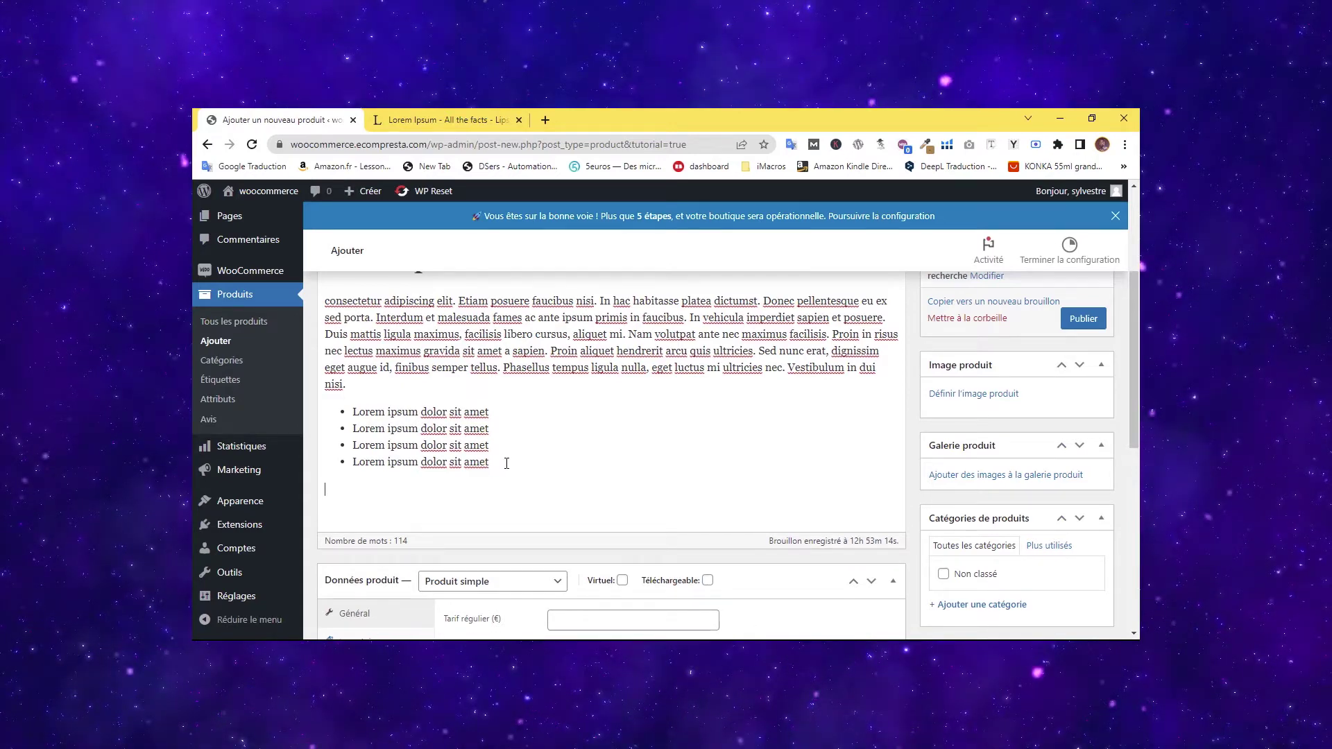
Publish the T-shirt product with its formatted description.
scroll(592, 426, up, 1)
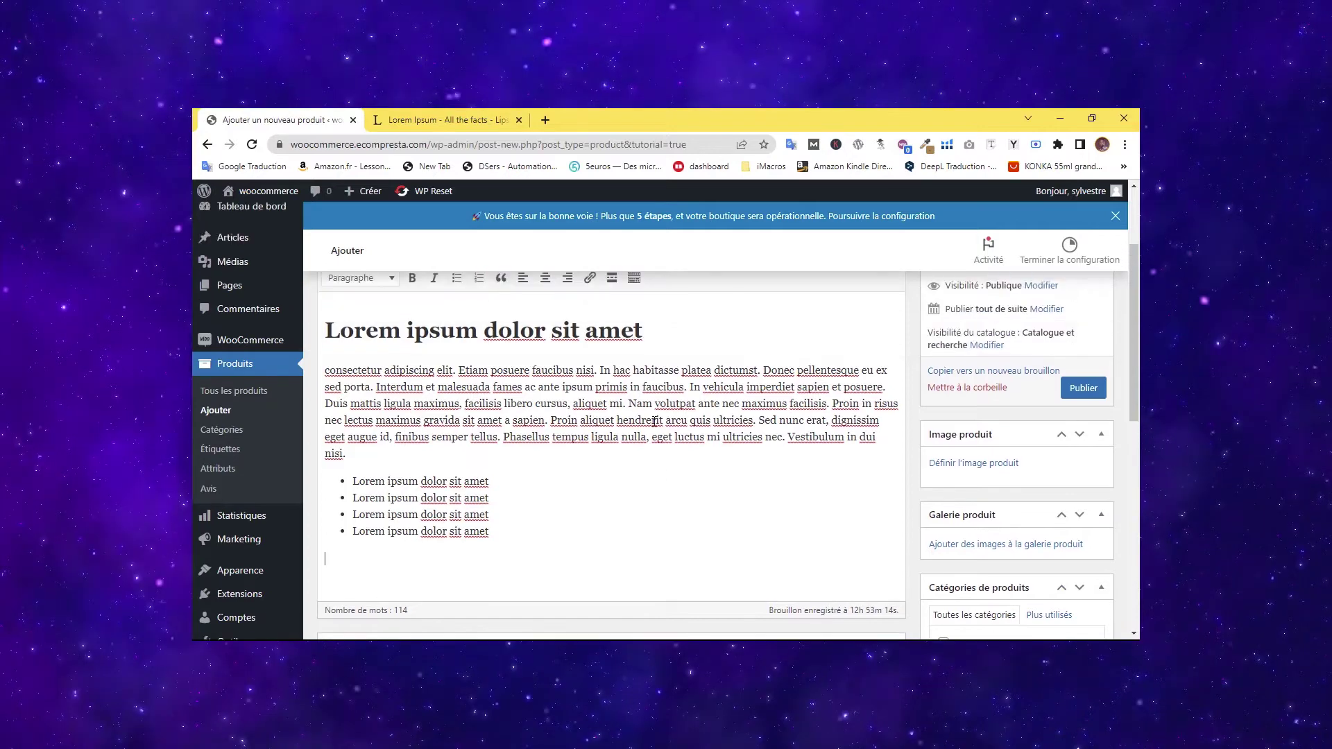
scroll(451, 499, down, 1)
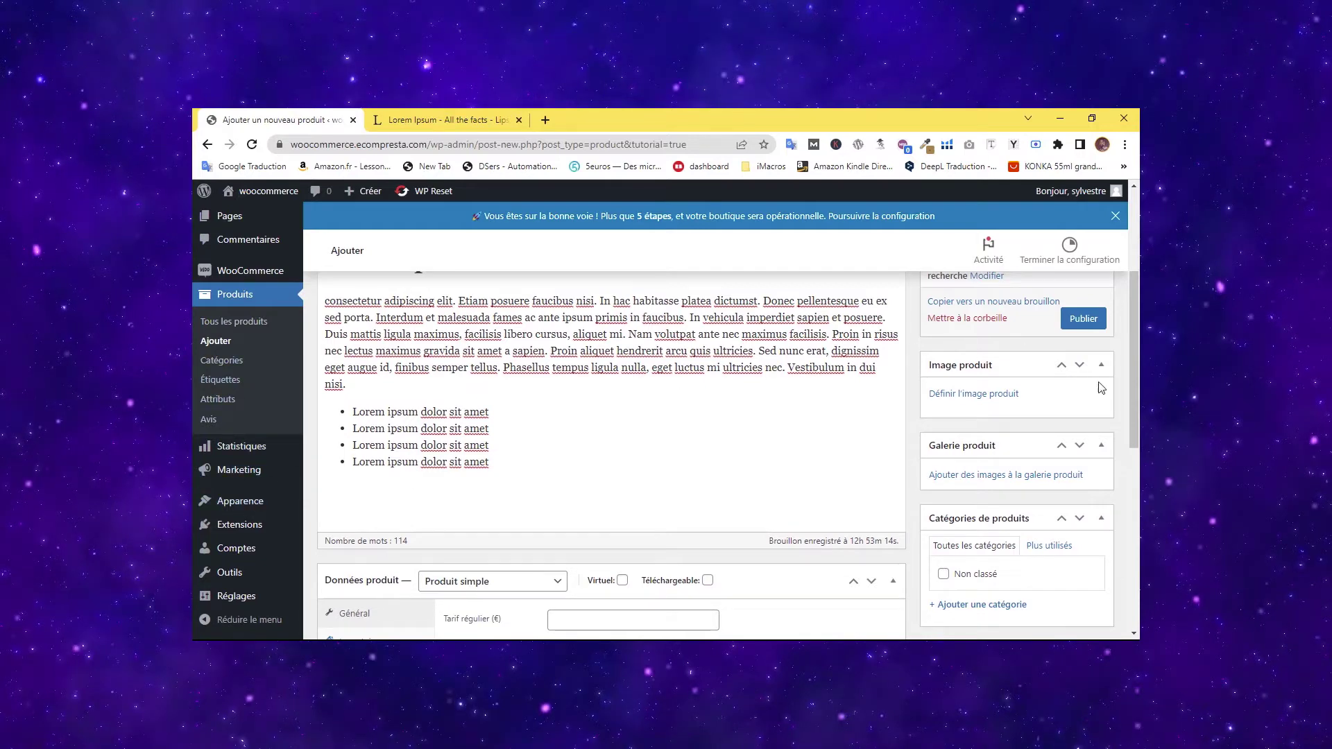
click(1079, 321)
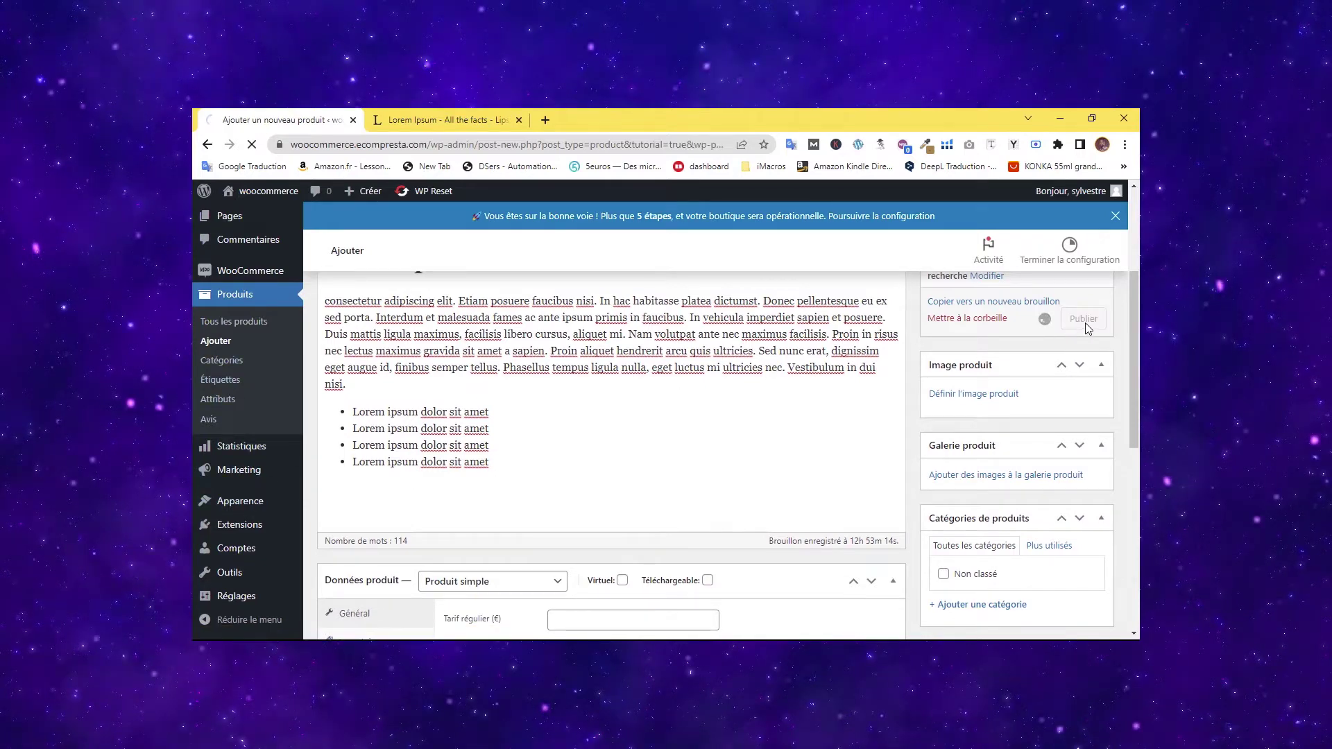
scroll(1041, 424, up, 4)
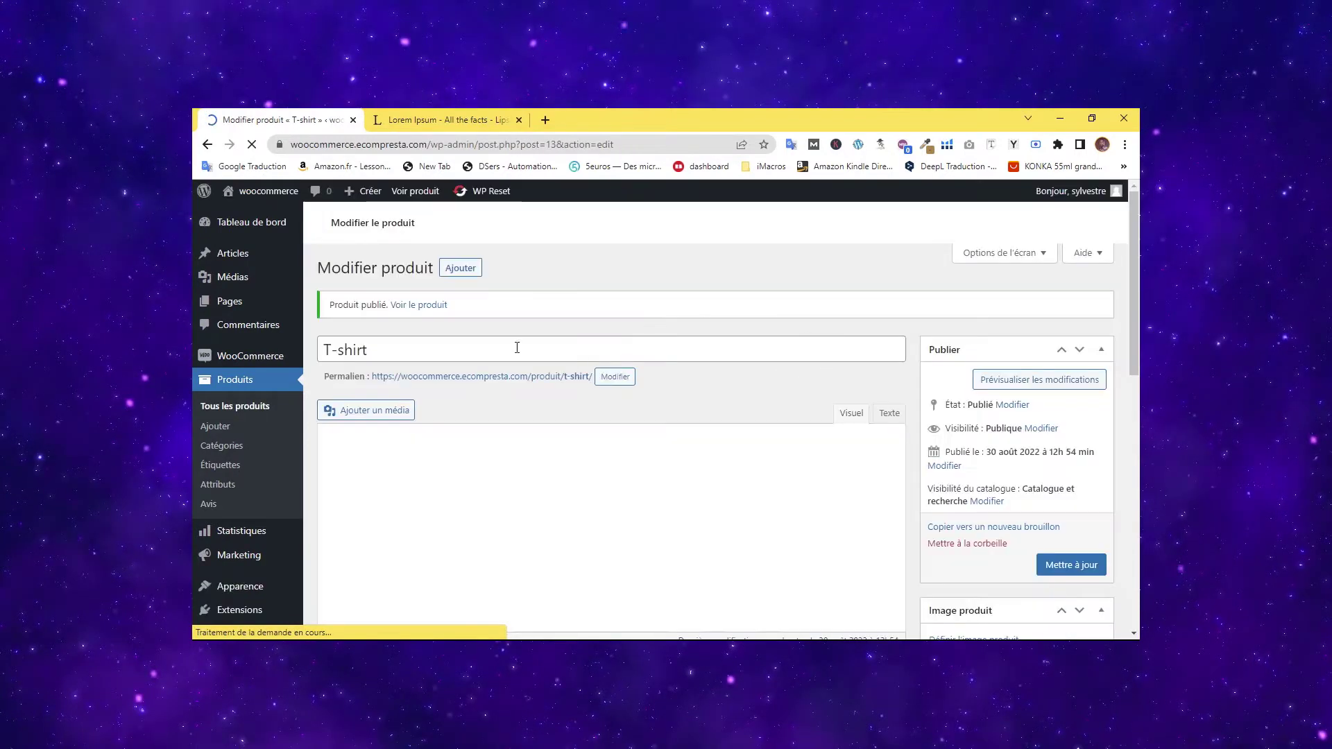
scroll(597, 351, down, 2)
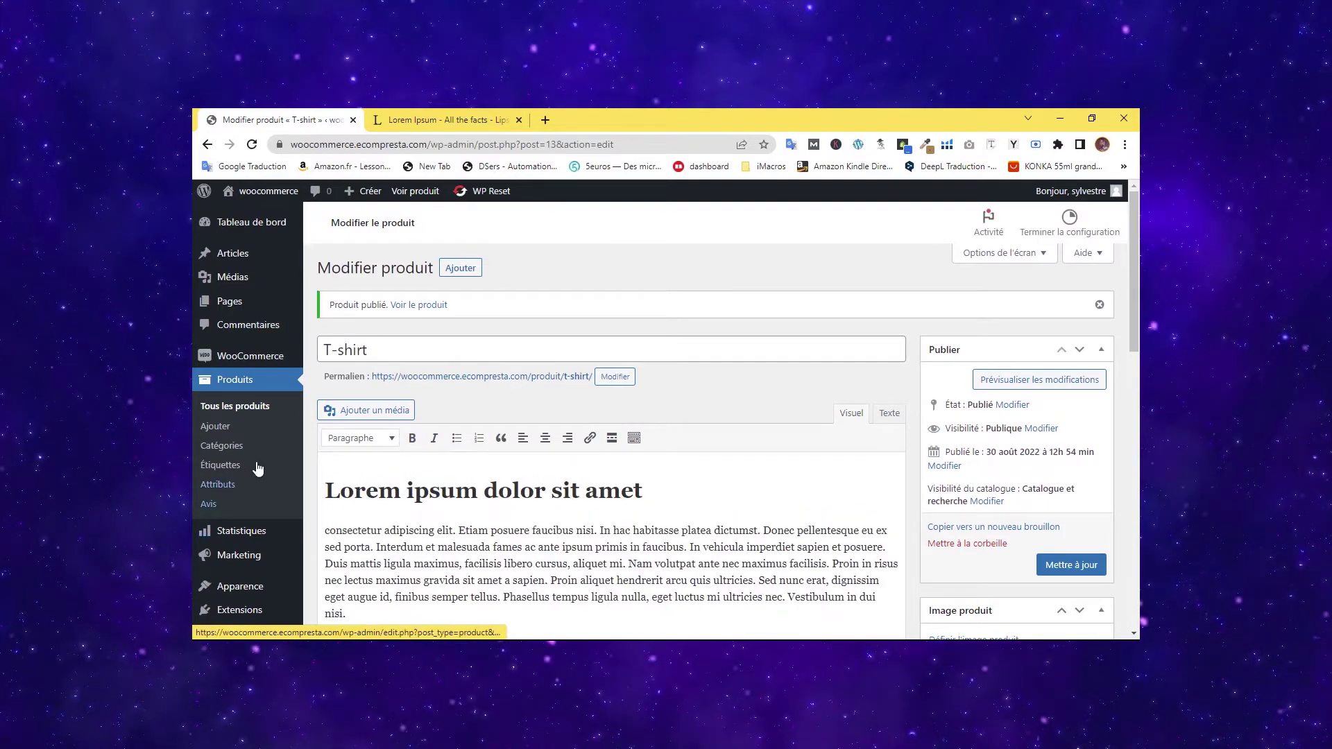
Search the WordPress plugin directory for "instant", then install and activate the Instant Images plugin.
scroll(254, 471, down, 3)
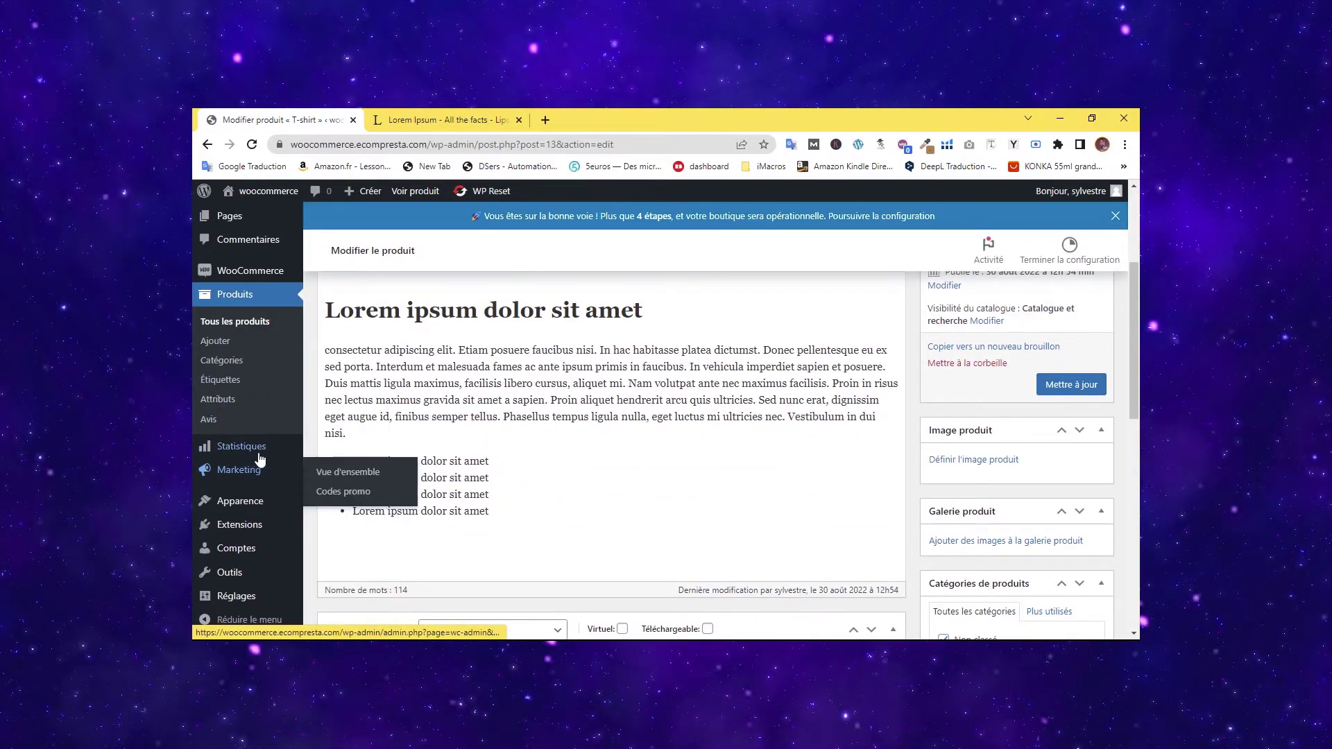
mouse_move(254, 526)
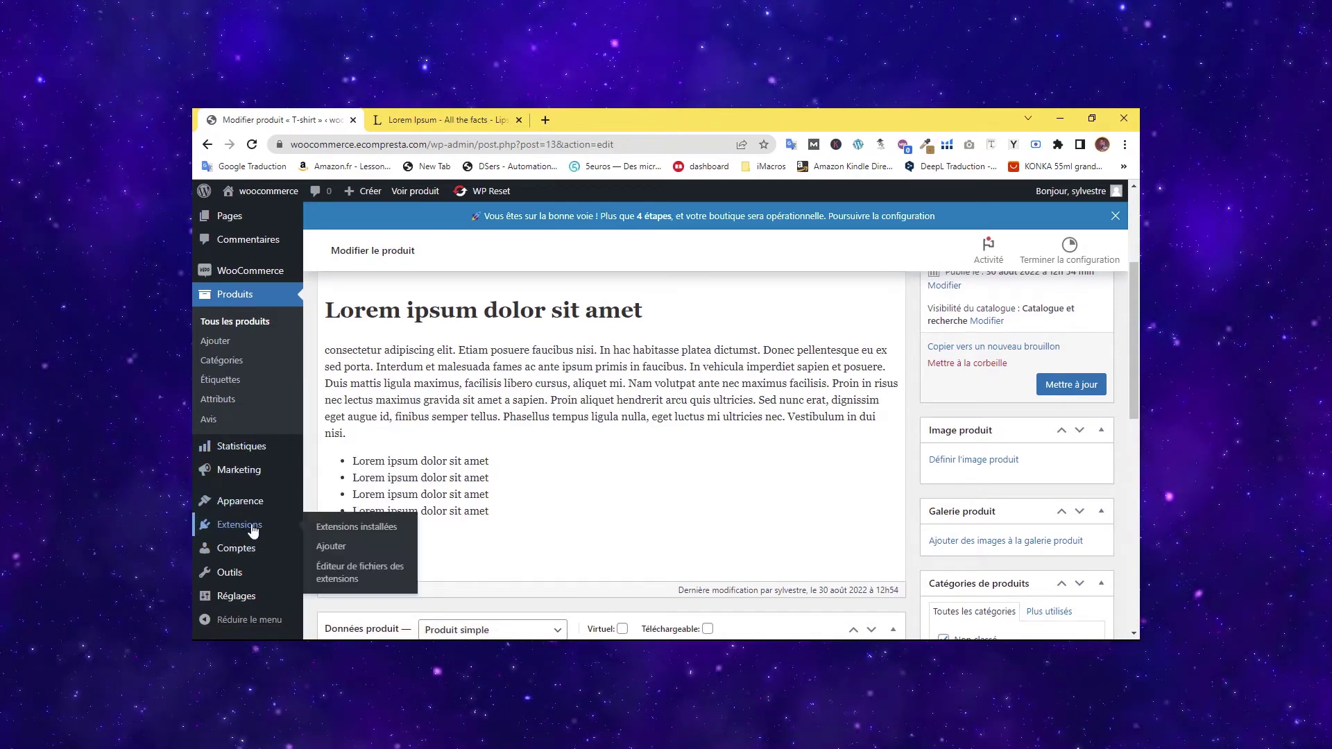
click(340, 553)
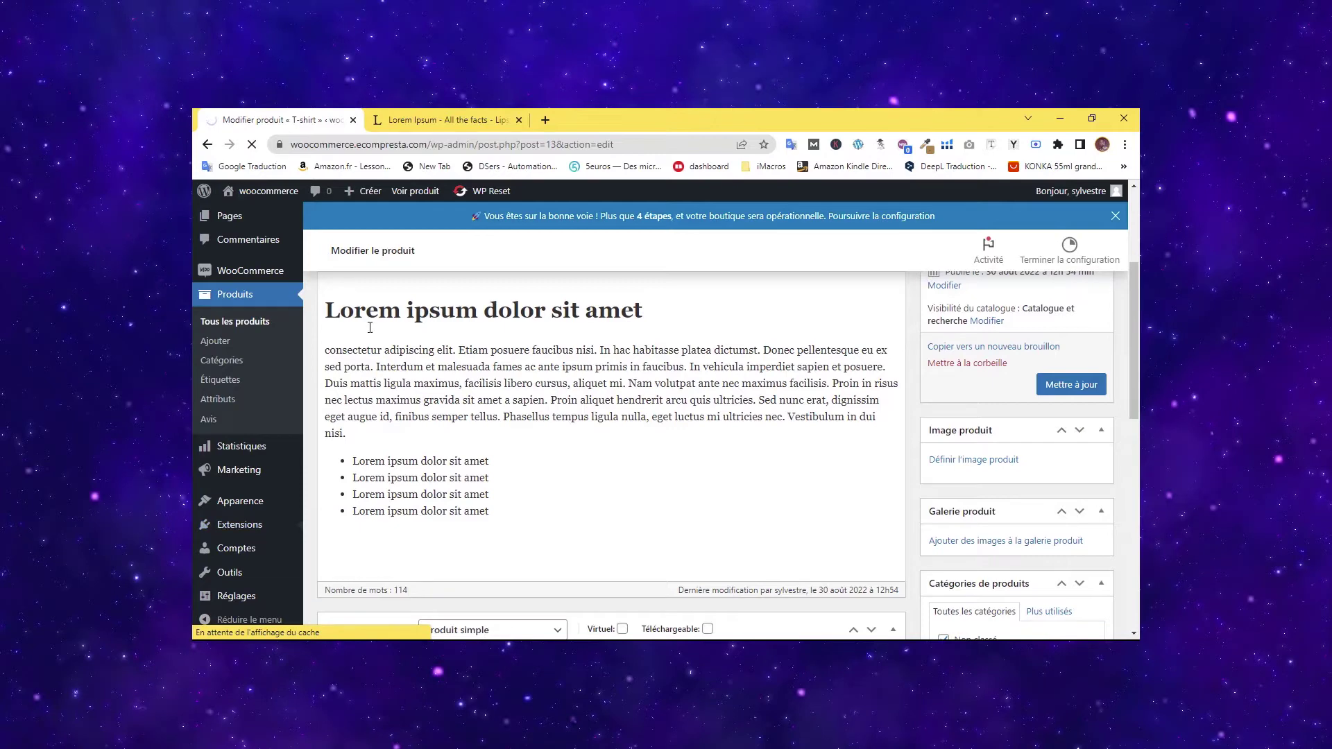
click(988, 262)
text(instant)
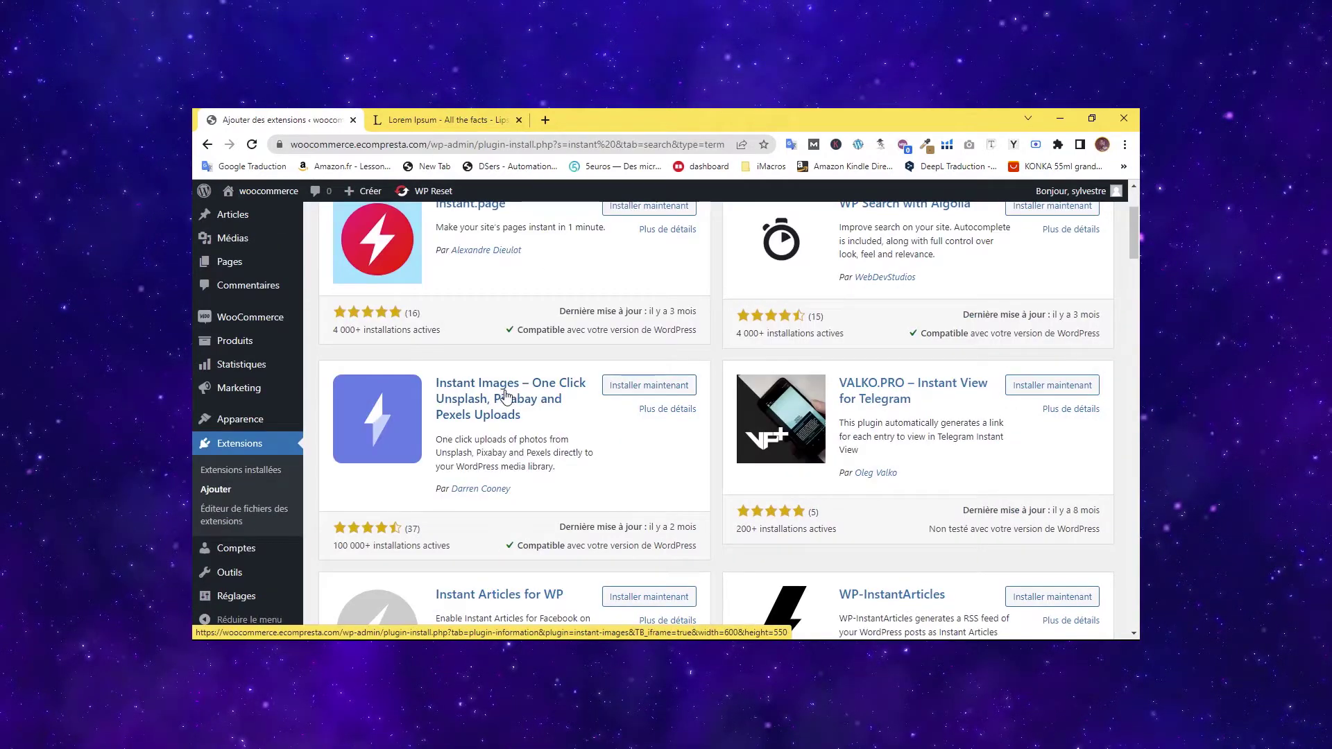
click(628, 390)
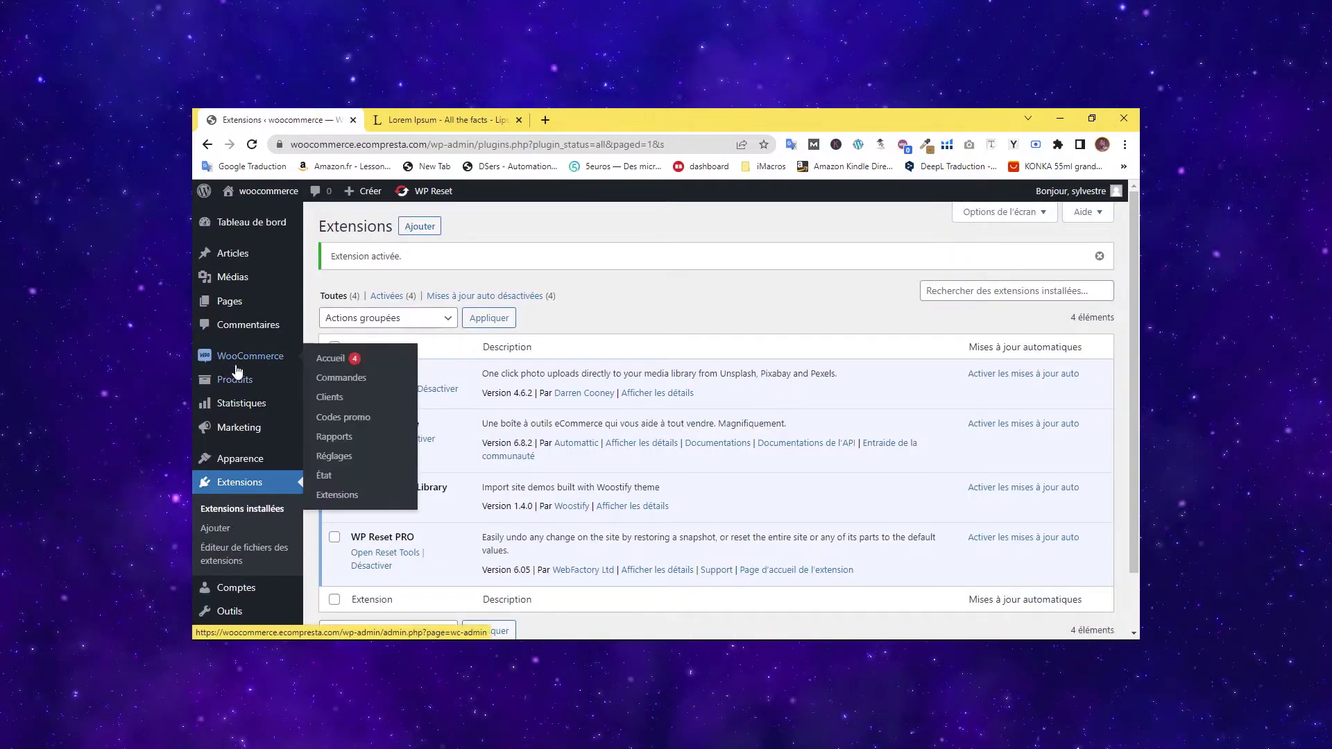
Return to the list of all products and reopen the T-shirt product for editing.
mouse_move(231, 388)
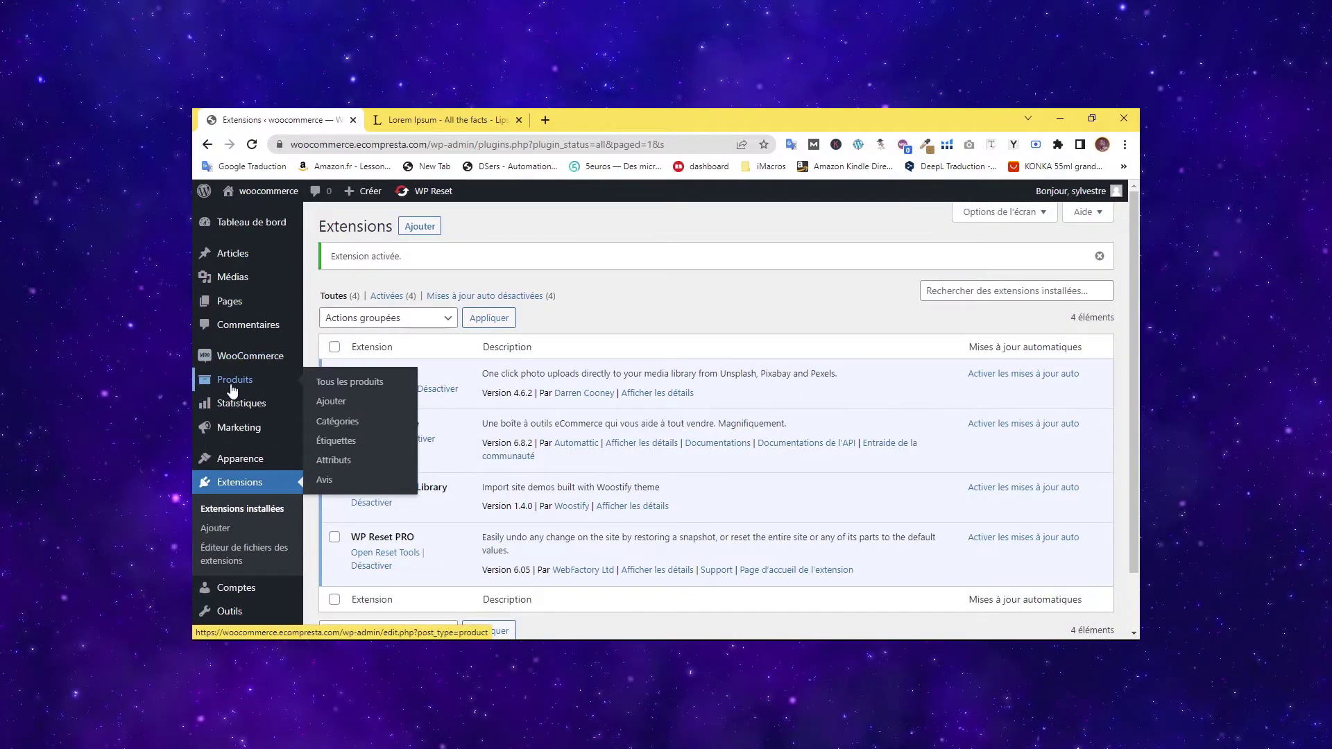
click(347, 386)
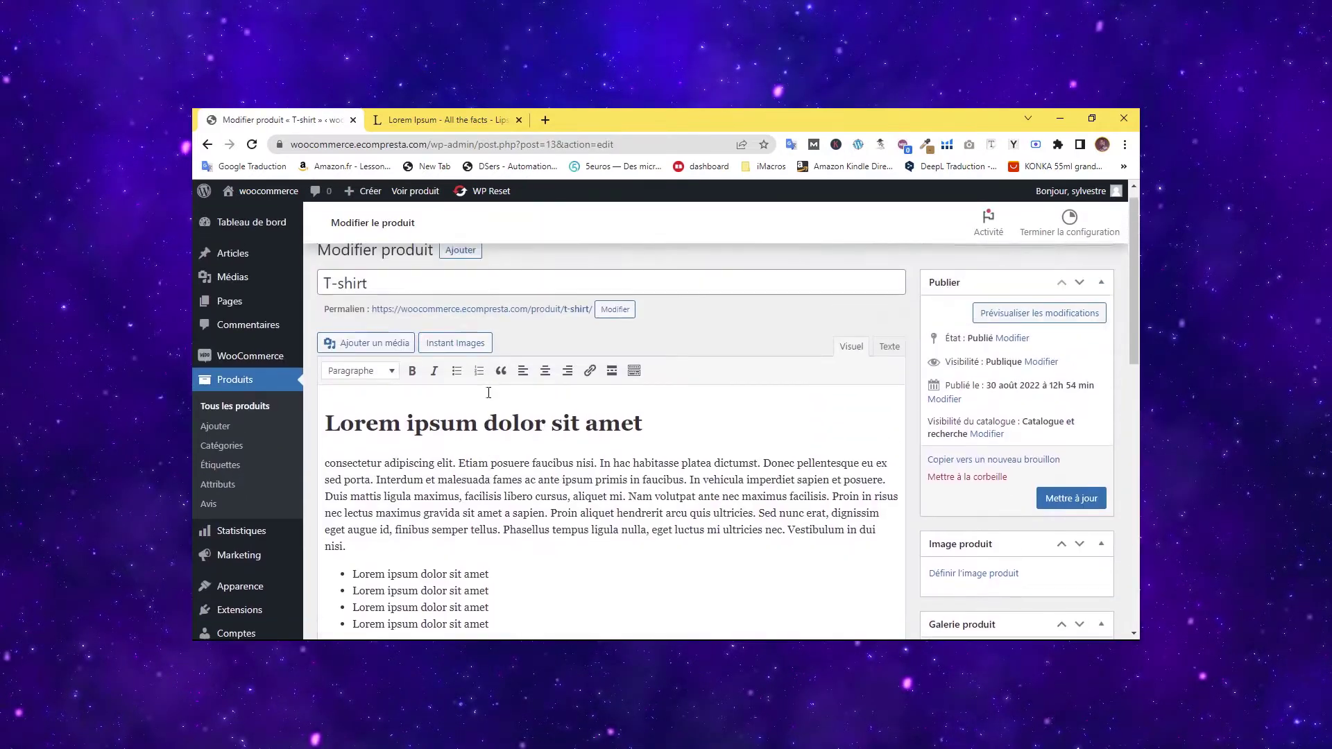
drag(332, 329, 358, 328)
click(384, 328)
scroll(469, 490, down, 1)
scroll(469, 491, down, 2)
scroll(479, 416, up, 2)
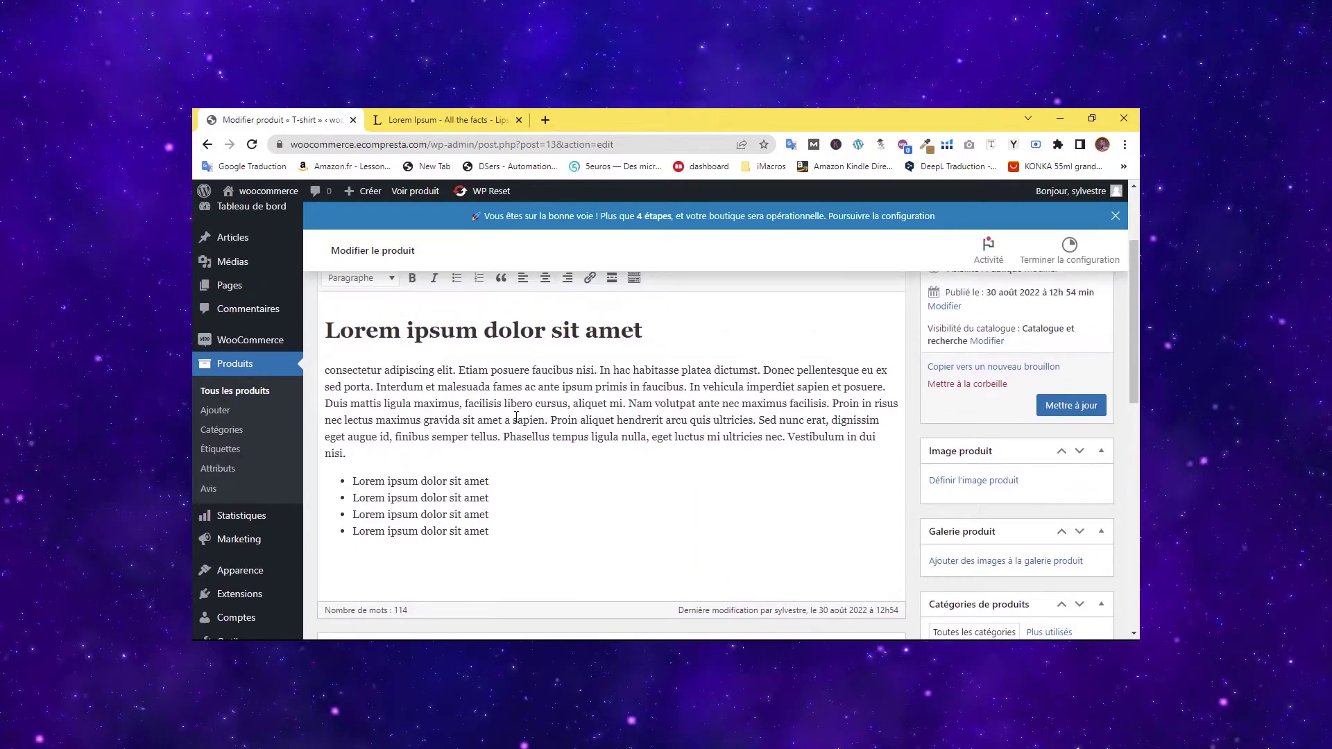
Place the text cursor on the empty line below the description's bulleted list and open the Instant Images picker.
scroll(486, 403, down, 3)
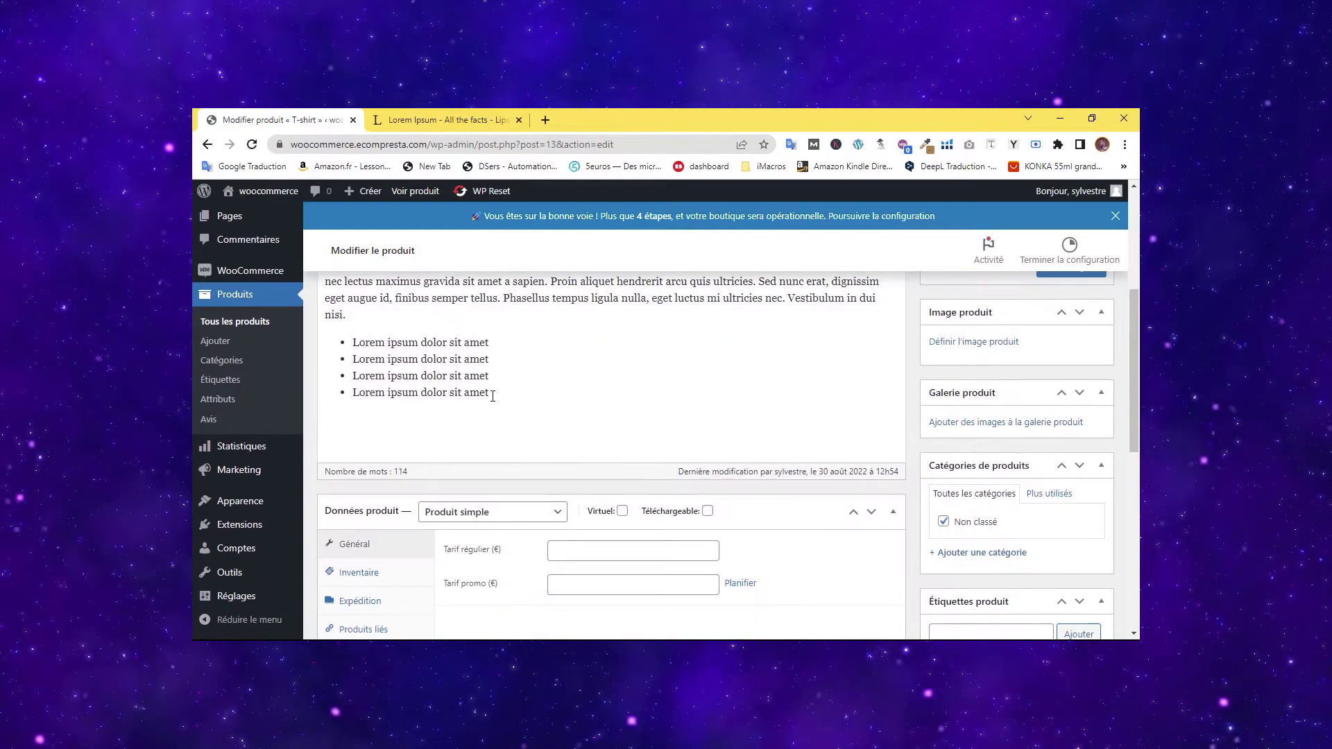
right_click(373, 429)
click(331, 420)
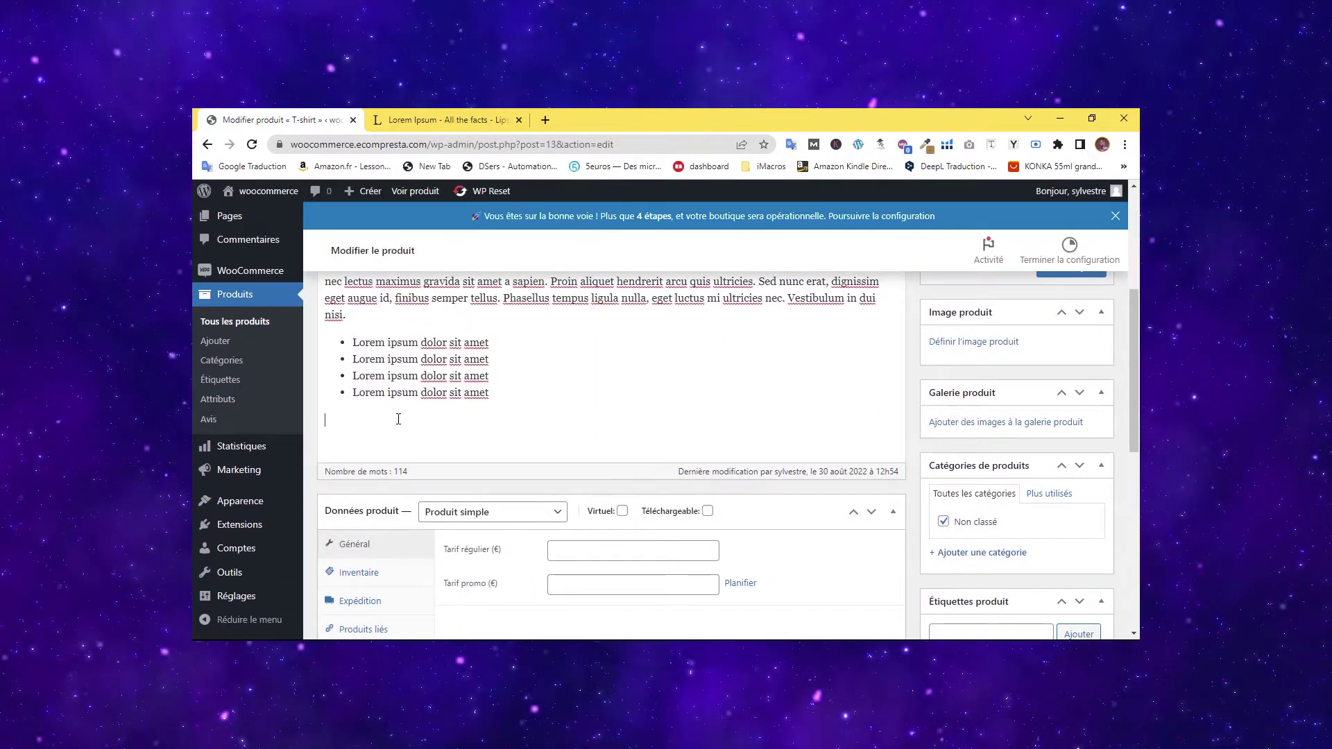
scroll(493, 458, up, 2)
scroll(492, 458, up, 1)
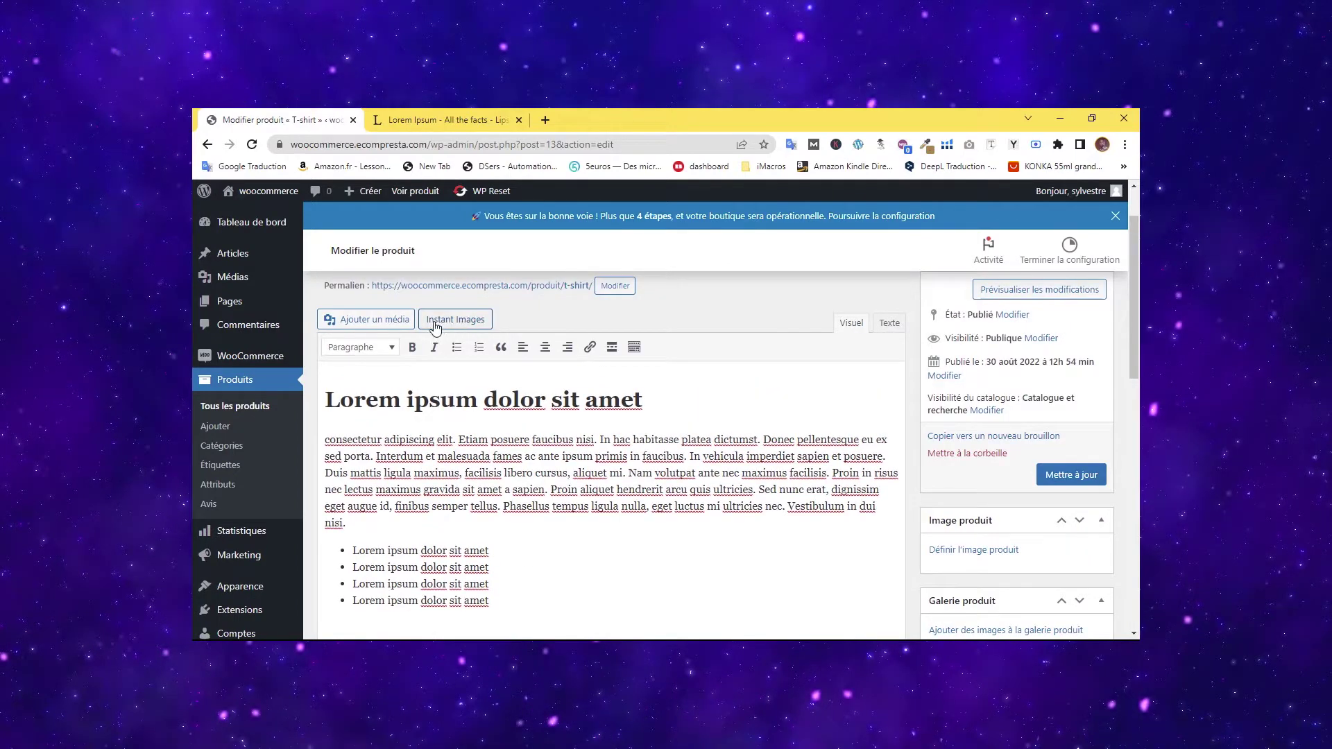
click(444, 324)
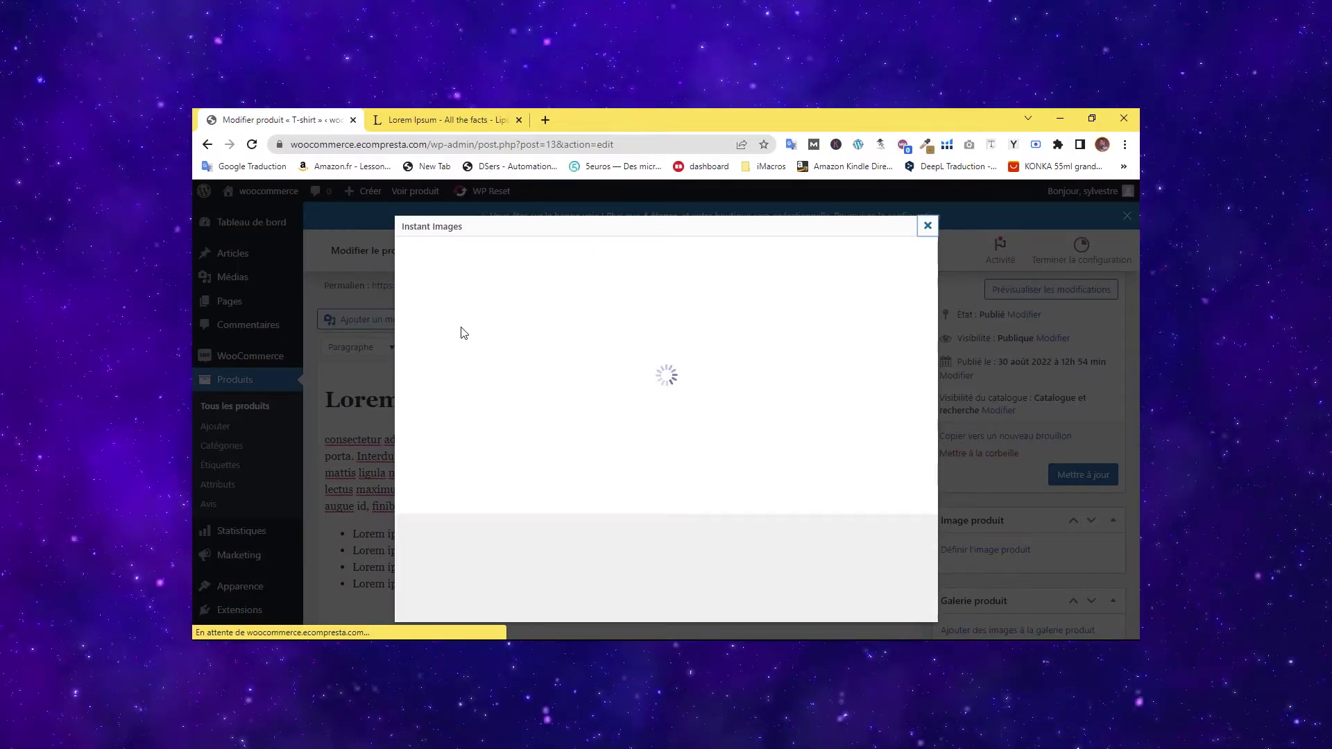
Search the Unsplash photos in Instant Images for "t shirt".
click(577, 339)
text(t)
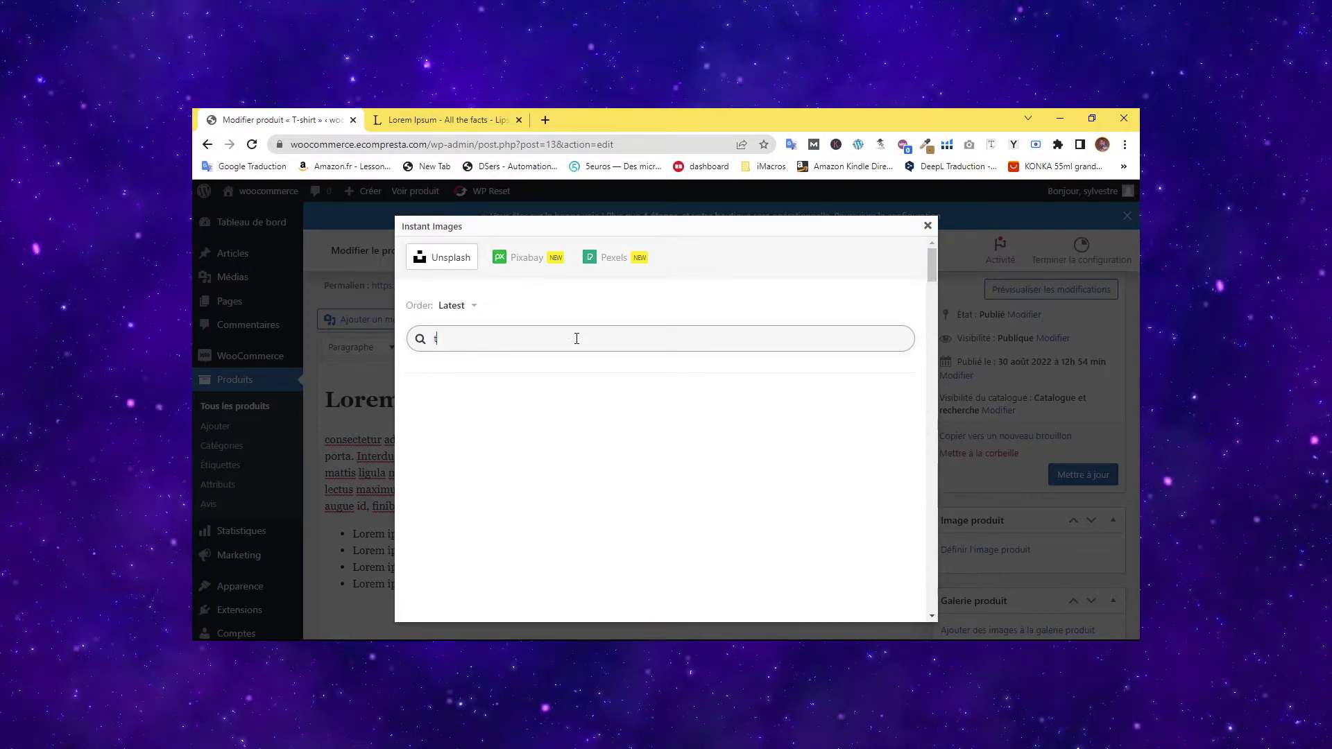
text(shirt)
key(Return)
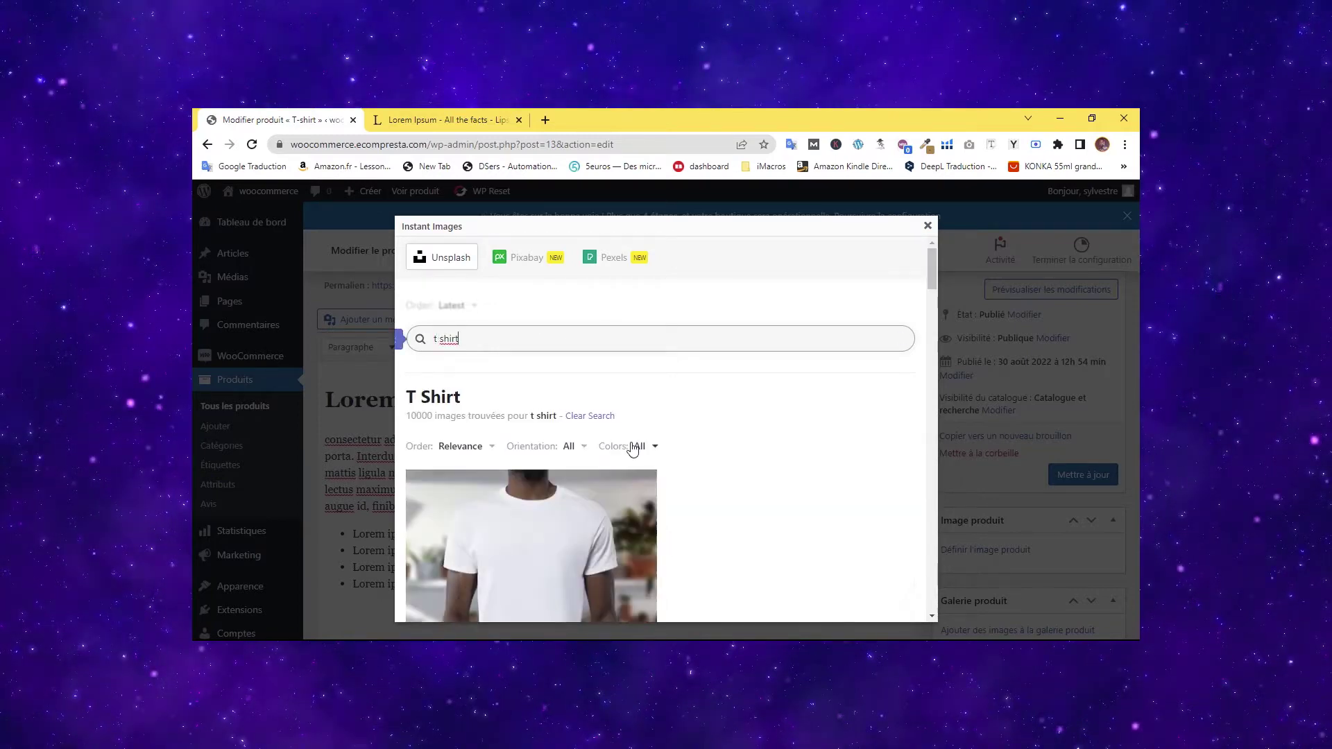
Look through the shirt photos found and repeat the Unsplash search with the term "tshirt".
scroll(615, 411, down, 5)
scroll(615, 411, down, 2)
scroll(615, 411, up, 8)
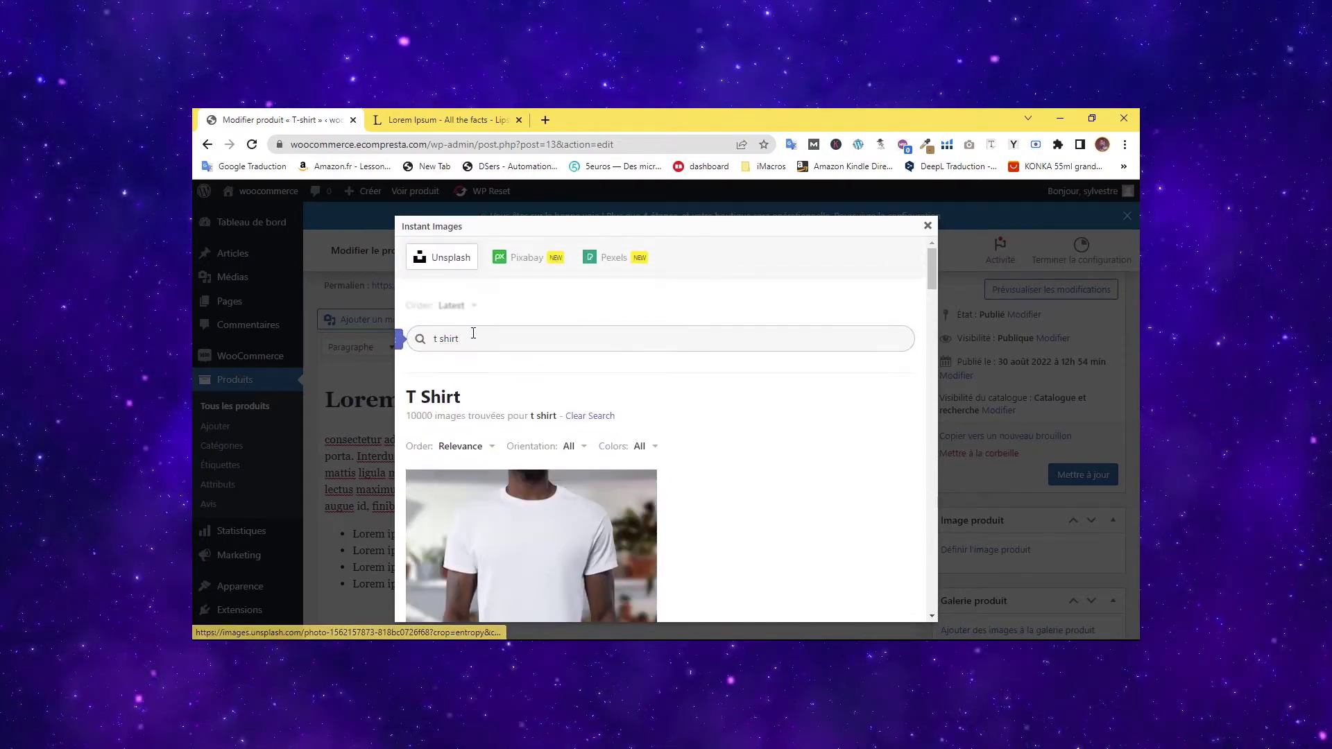
click(442, 339)
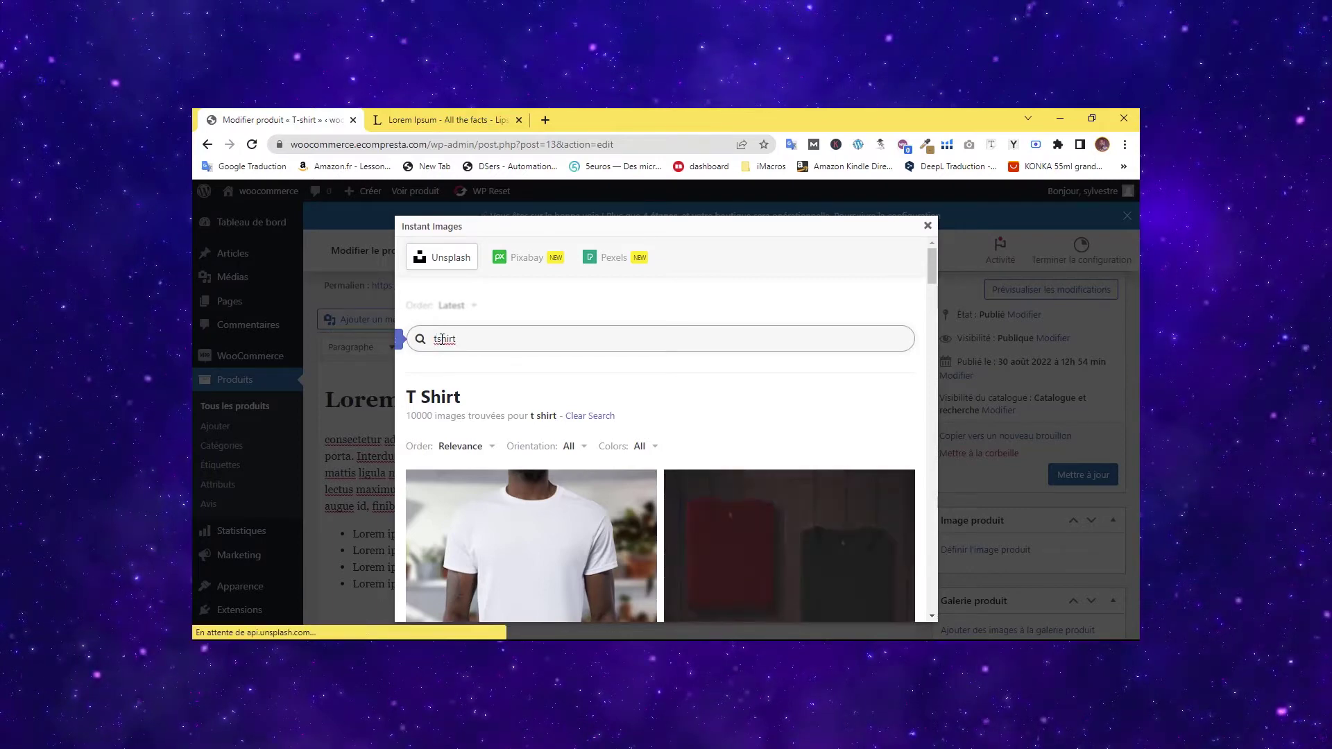
key(Return)
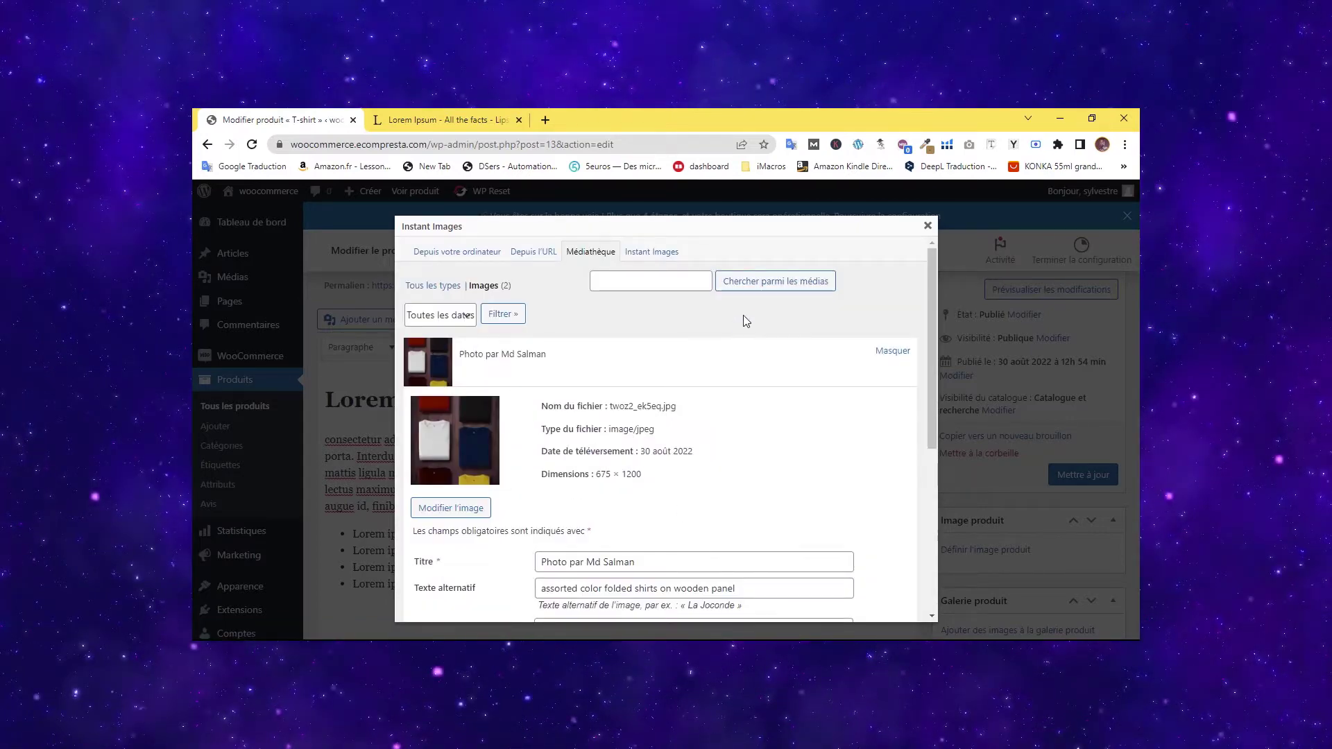
Save all changes to the imported folded-shirts photo in the Instant Images media library.
scroll(743, 309, down, 5)
click(478, 603)
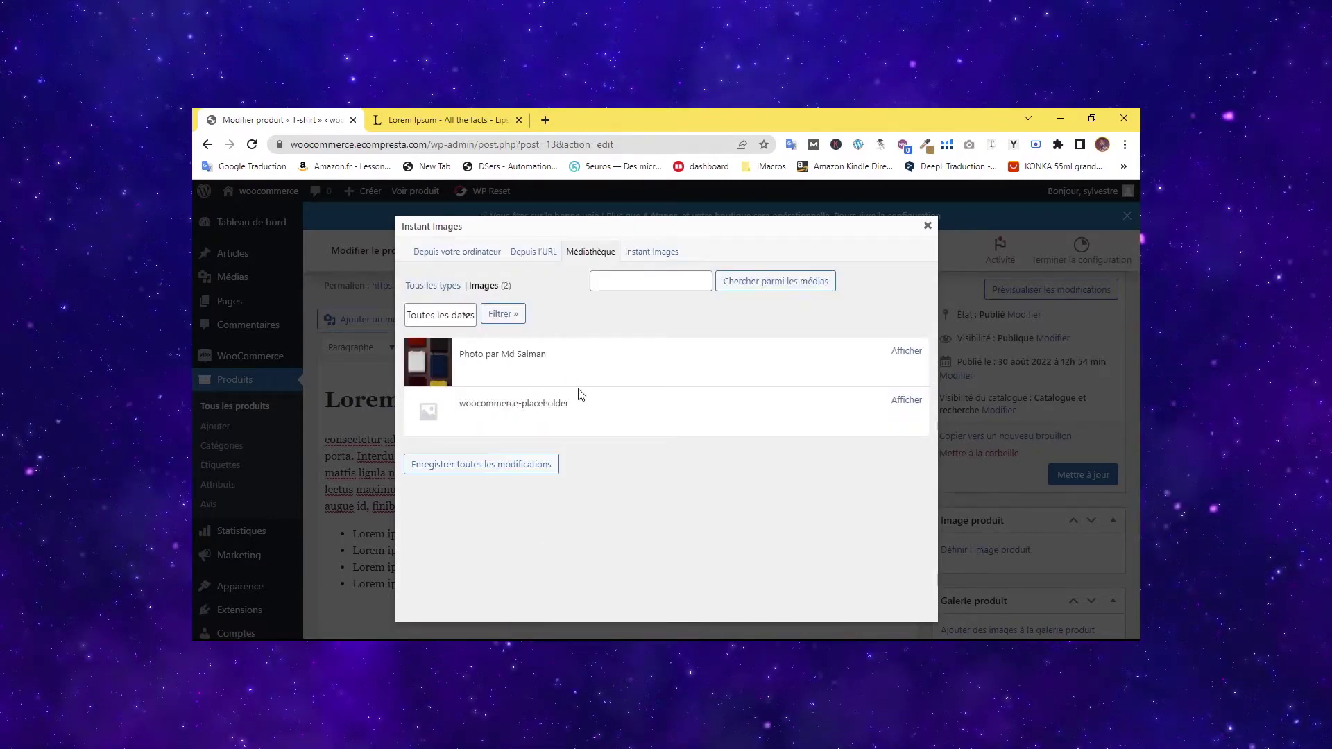
click(554, 467)
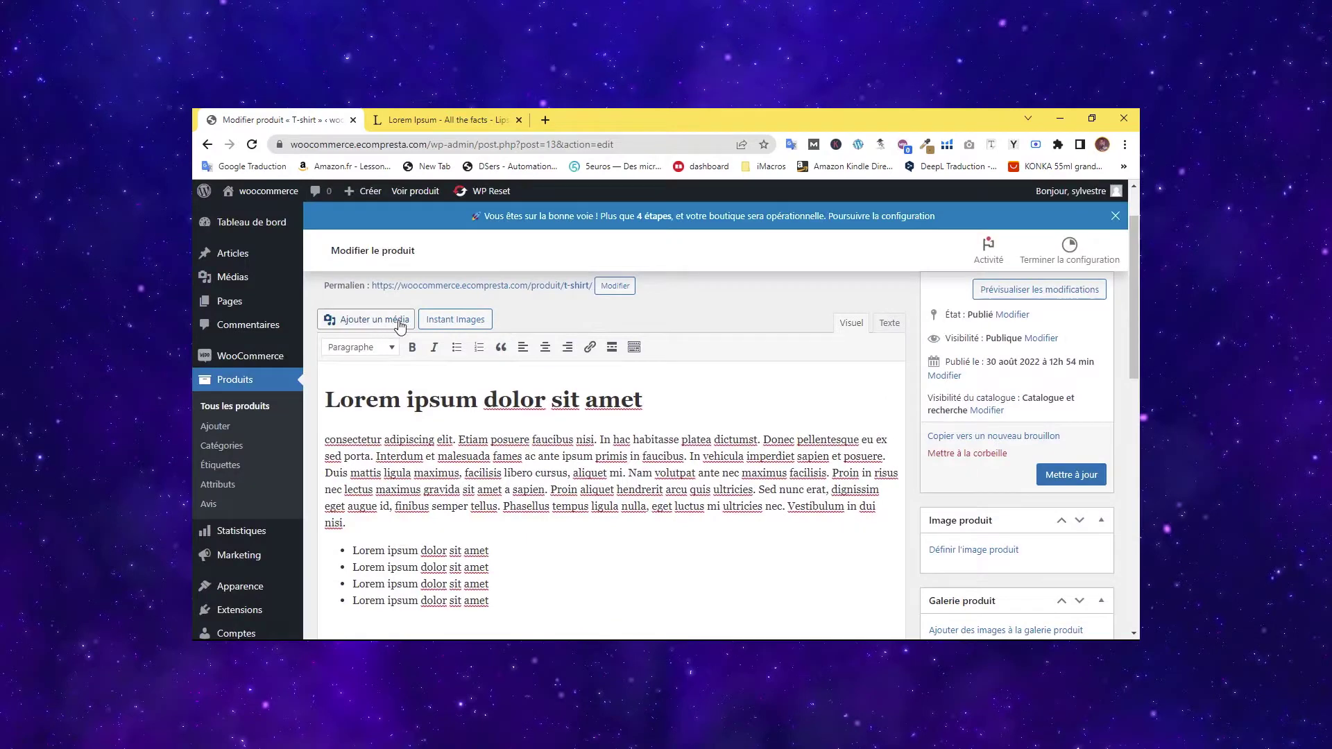
Insert the folded-shirts photo from the media library into the product description below the bulleted list.
click(392, 322)
click(491, 249)
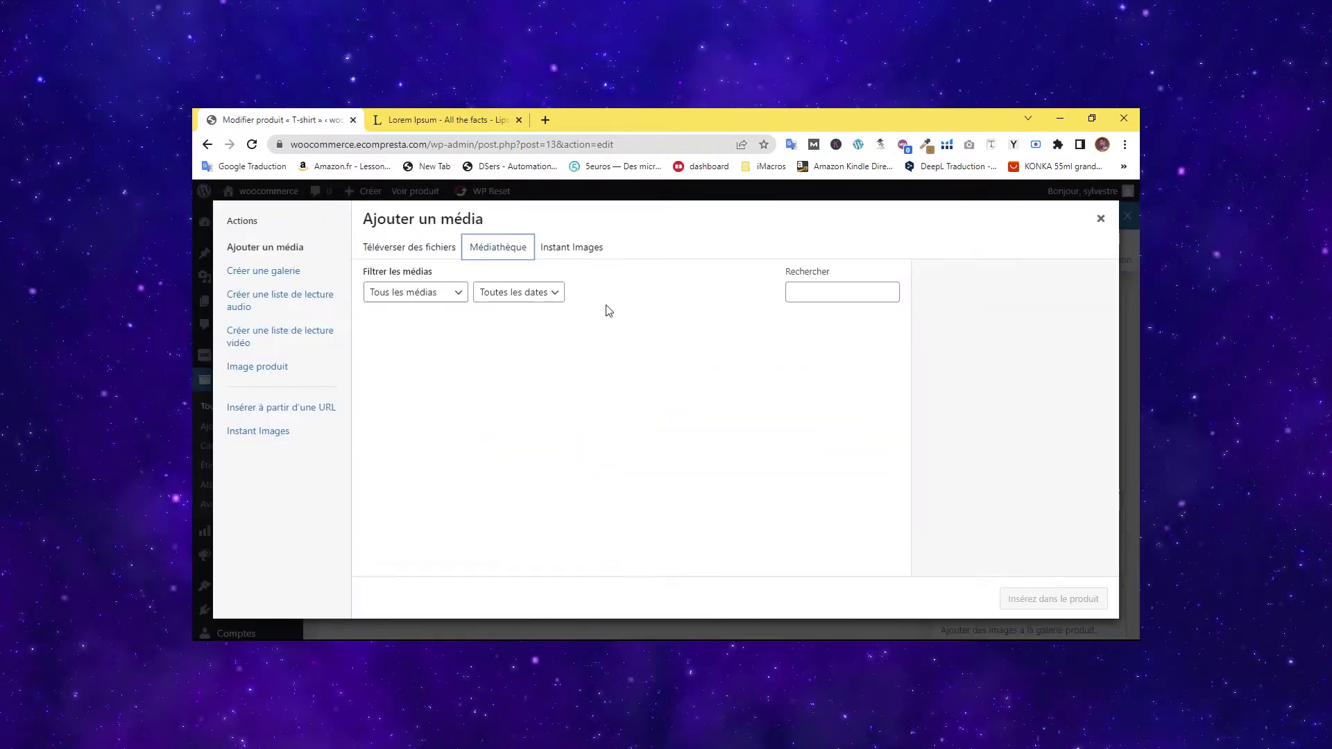
click(430, 375)
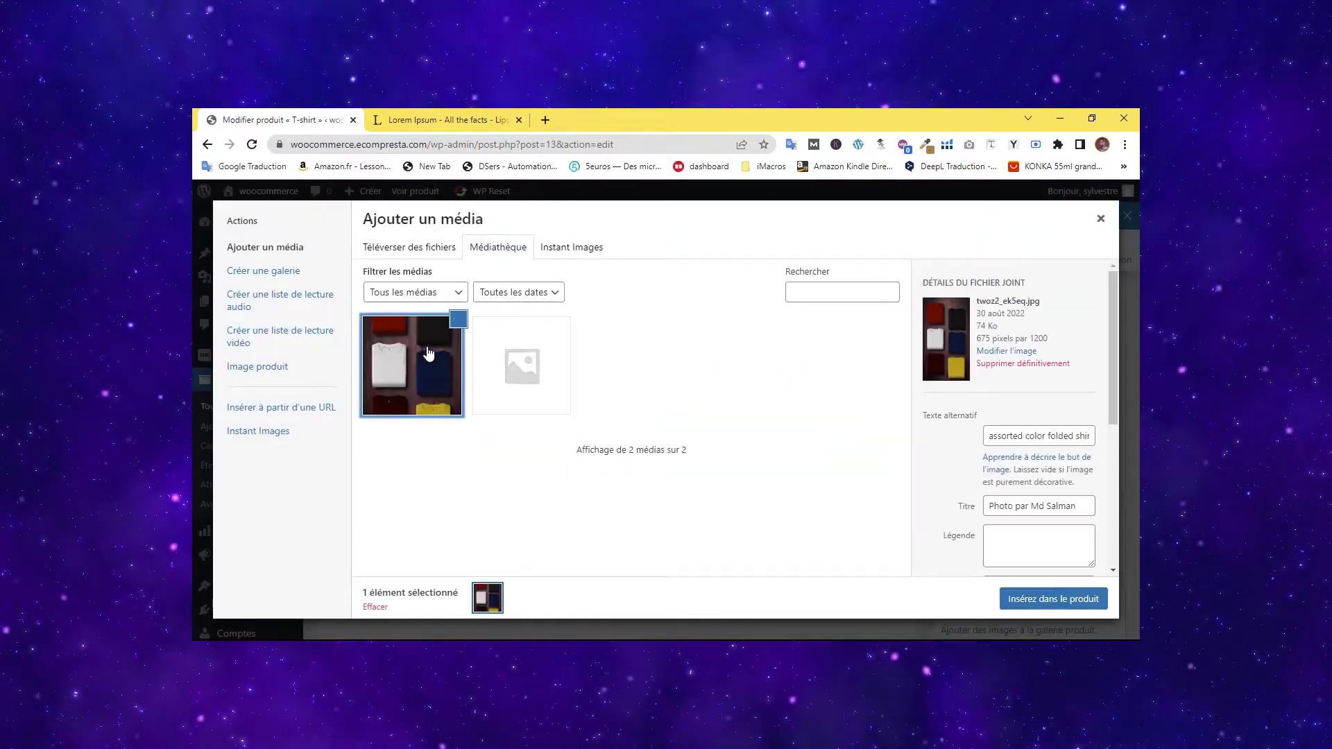
click(1041, 601)
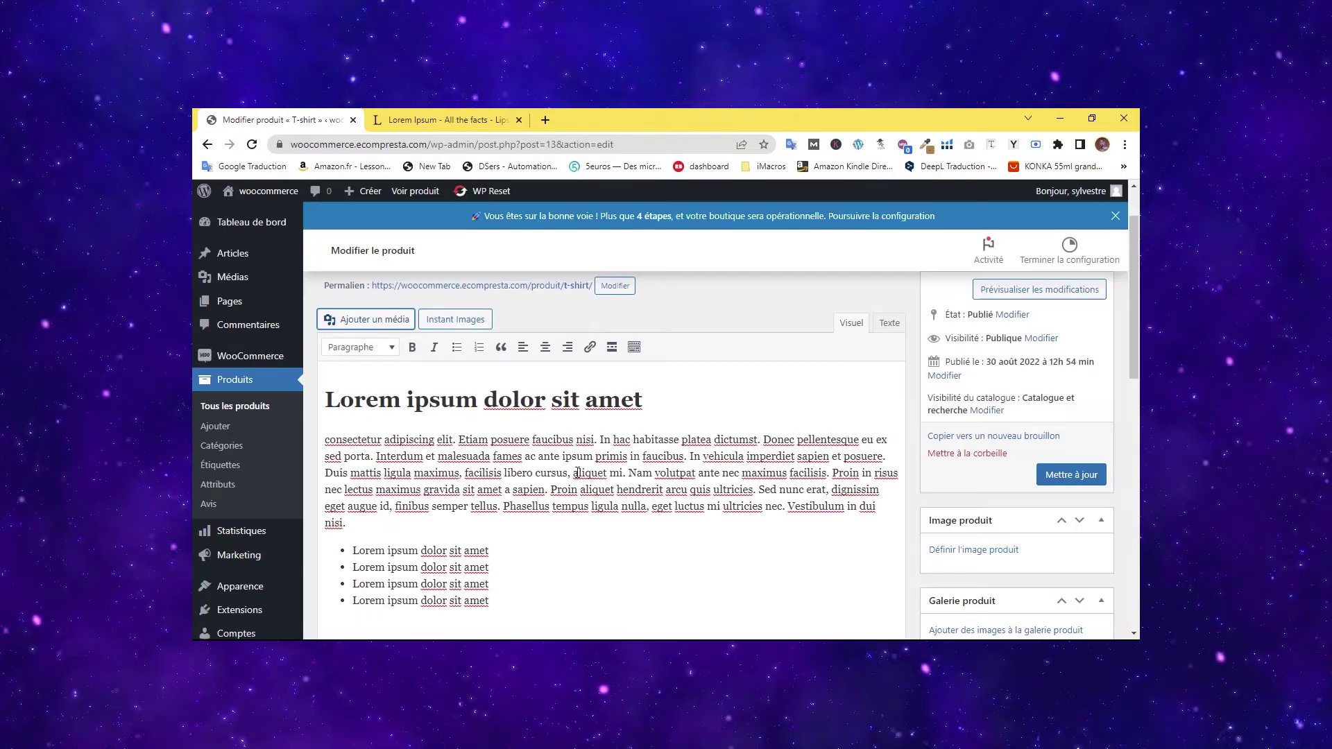
scroll(577, 472, down, 3)
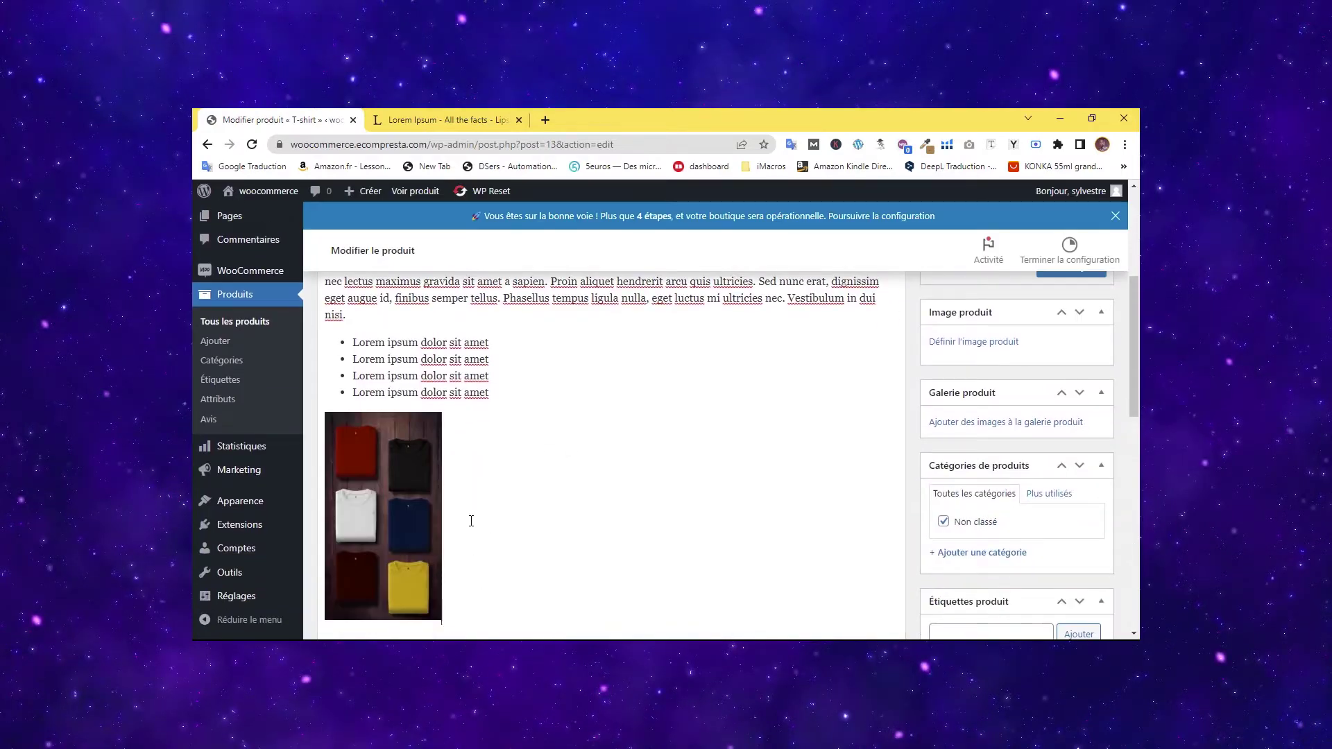
Copy the description text from "Nam volutpat" to "ultricies nec." and paste it below the inserted photo.
click(405, 515)
scroll(548, 482, down, 4)
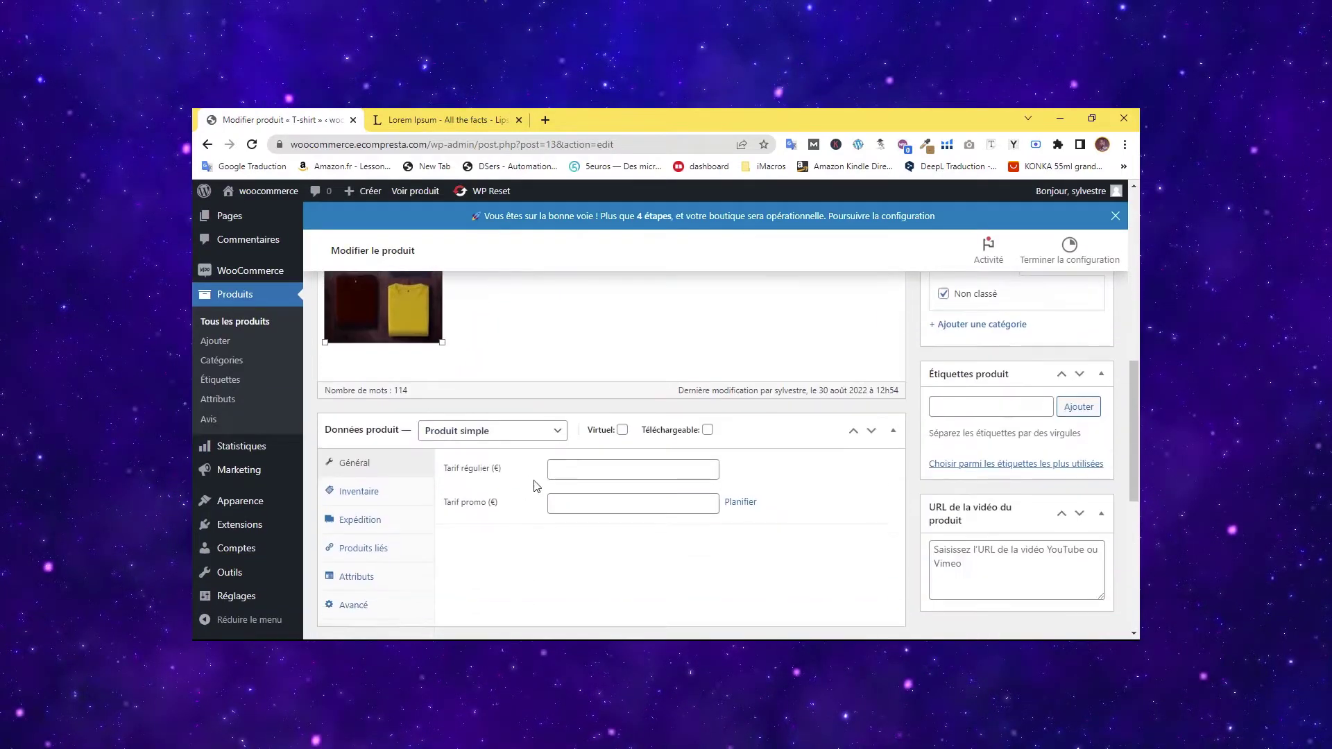
scroll(530, 481, up, 5)
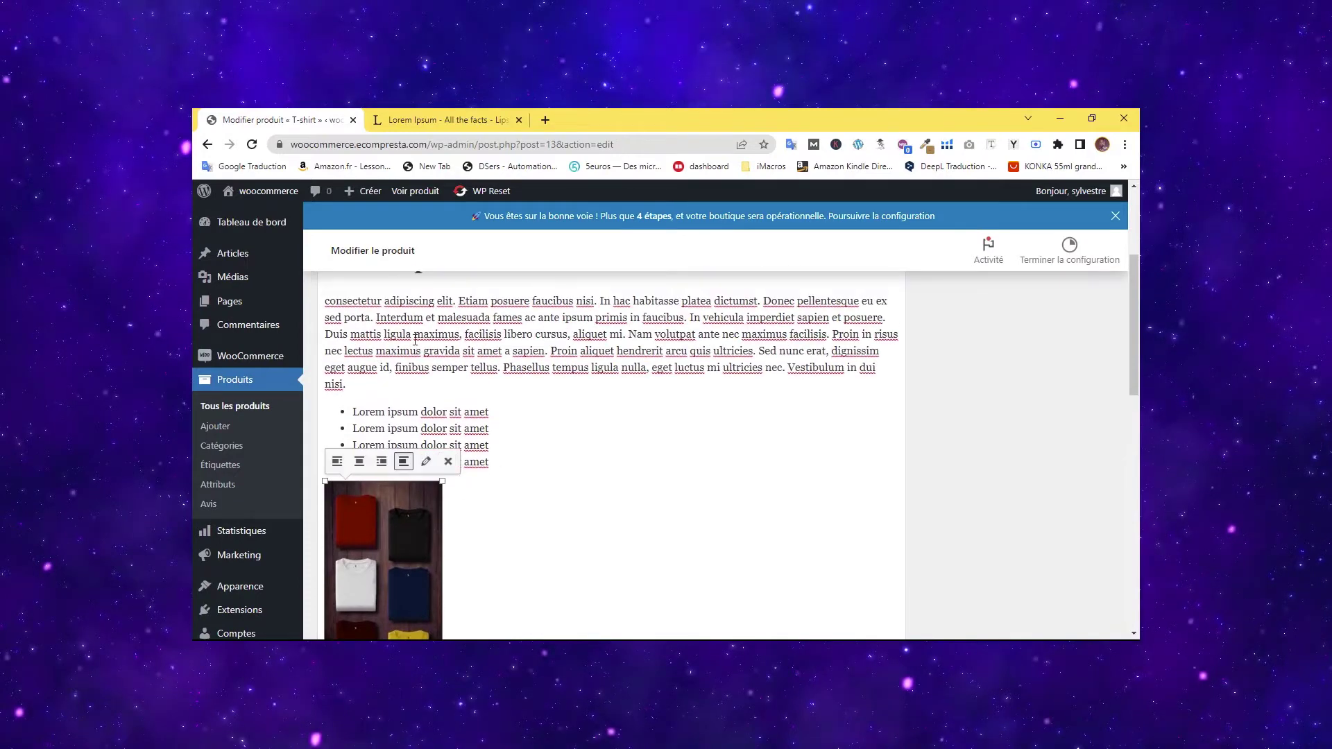
drag(628, 336, 642, 416)
key(ctrl+c)
scroll(662, 430, up, 8)
scroll(673, 434, down, 6)
scroll(673, 434, down, 10)
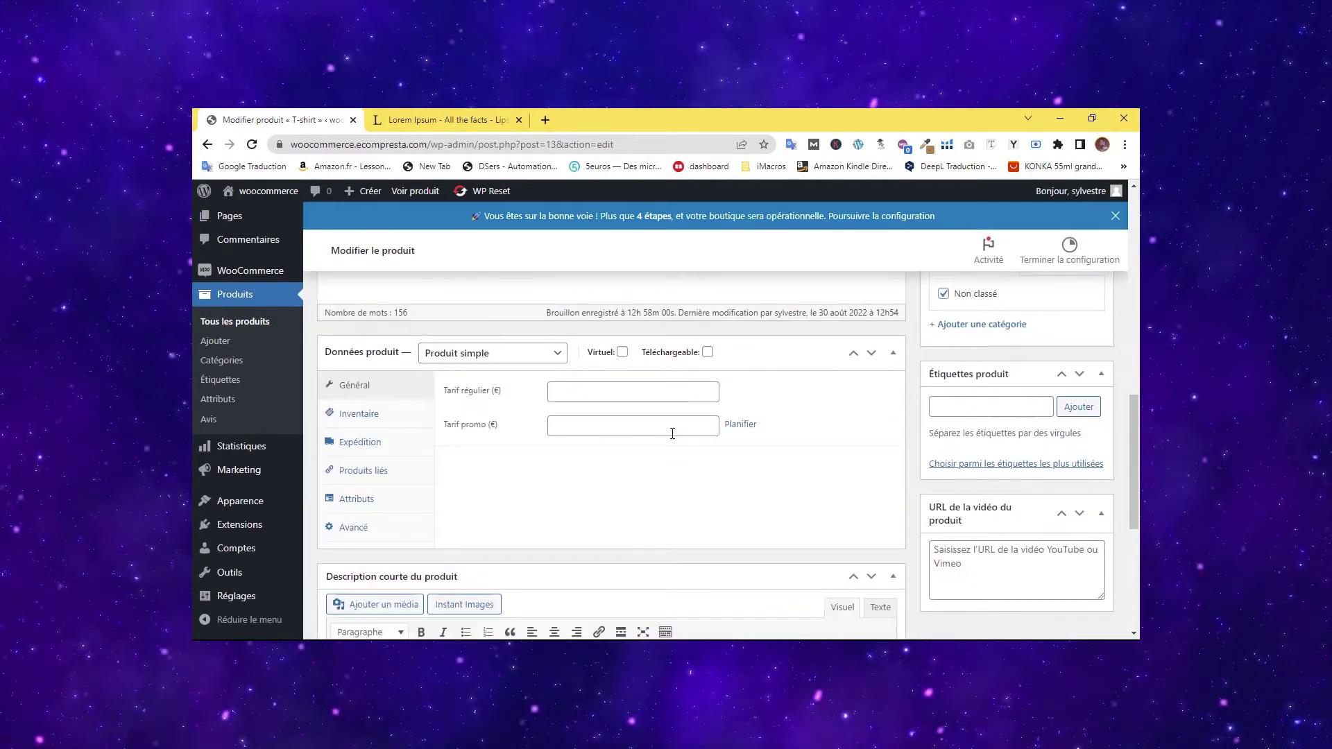
Paste the copied text into the product's short description and delete its ending from "Sed nunc erat" onward.
click(410, 393)
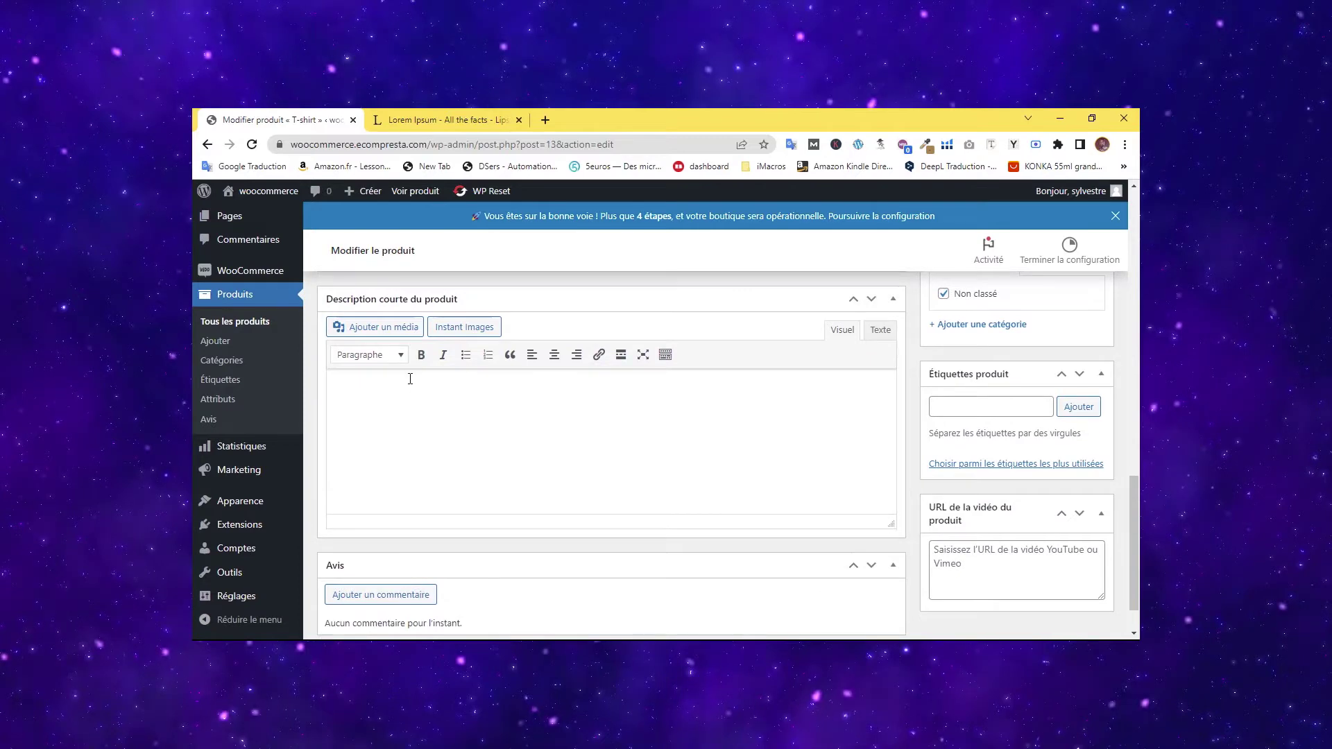
key(ctrl+v)
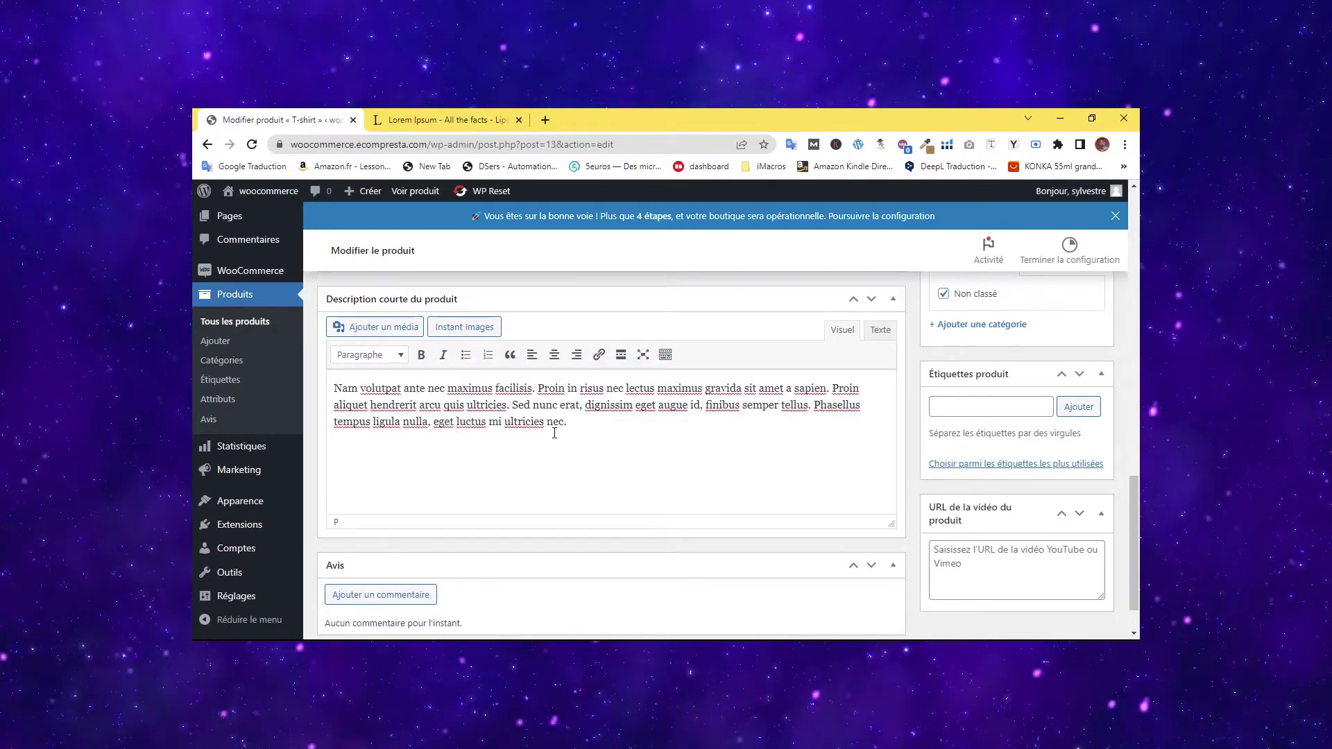
drag(535, 422, 569, 435)
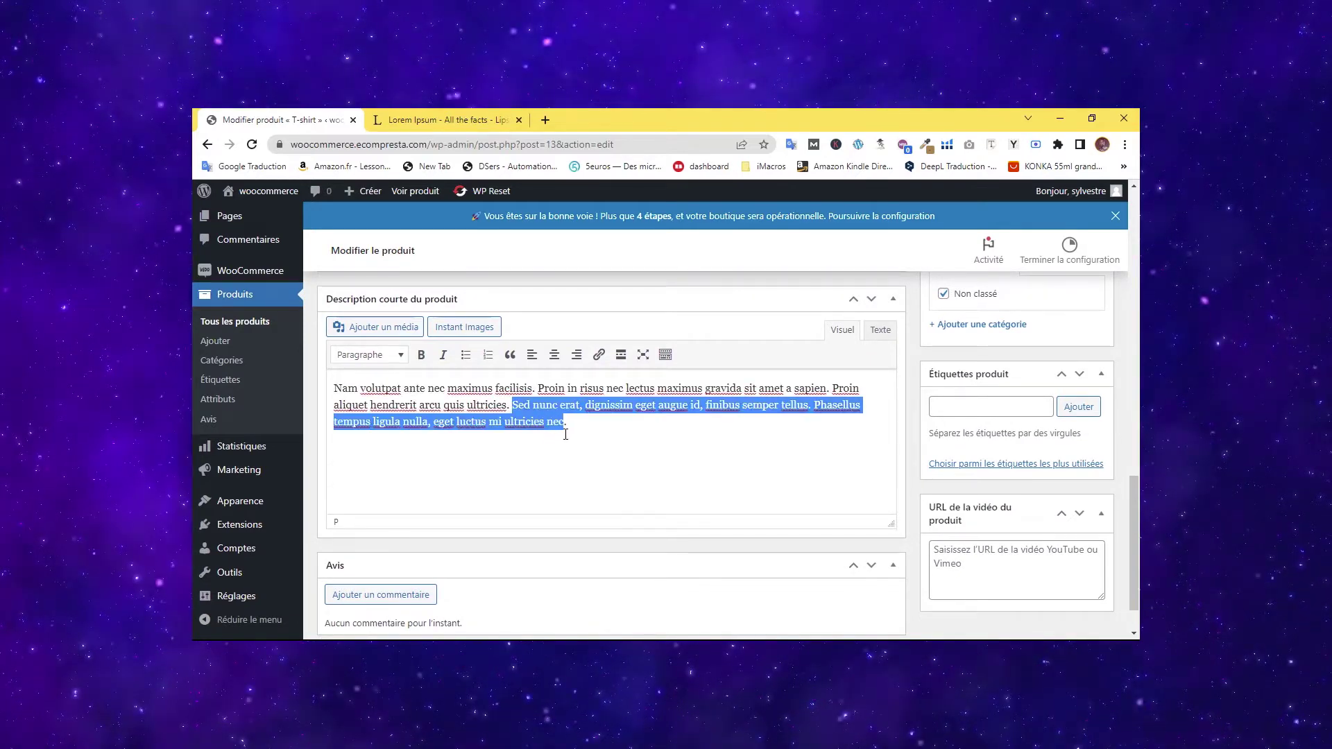
key(BackSpace)
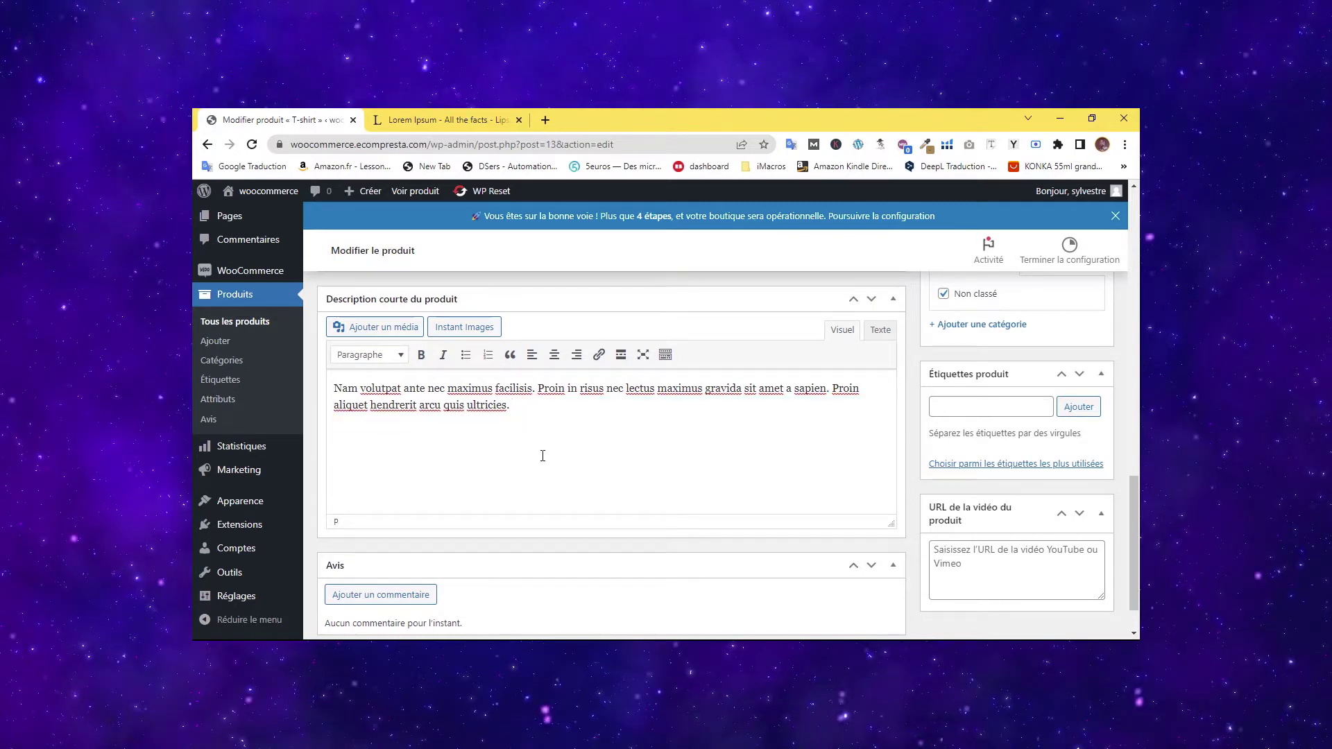
Review the T-shirt product's main description, inserted photo, product data and short description.
scroll(536, 443, down, 1)
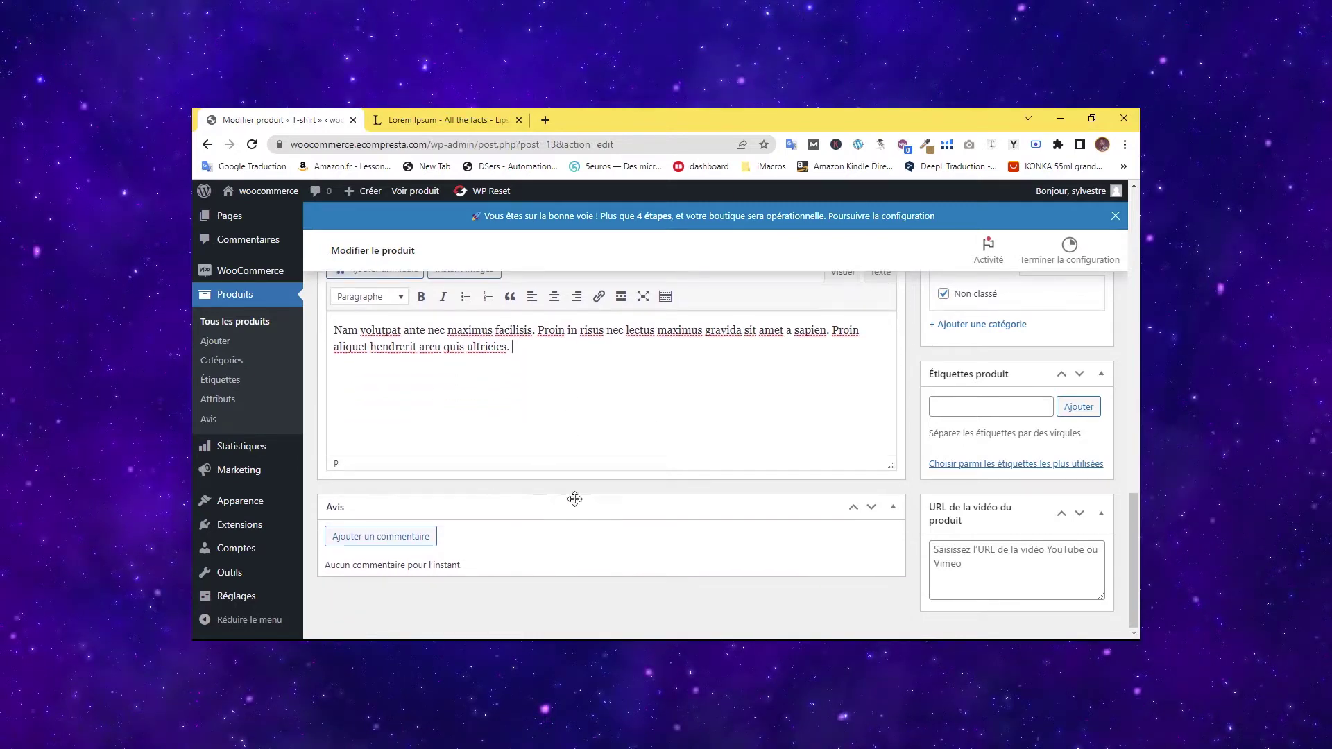
scroll(470, 431, up, 5)
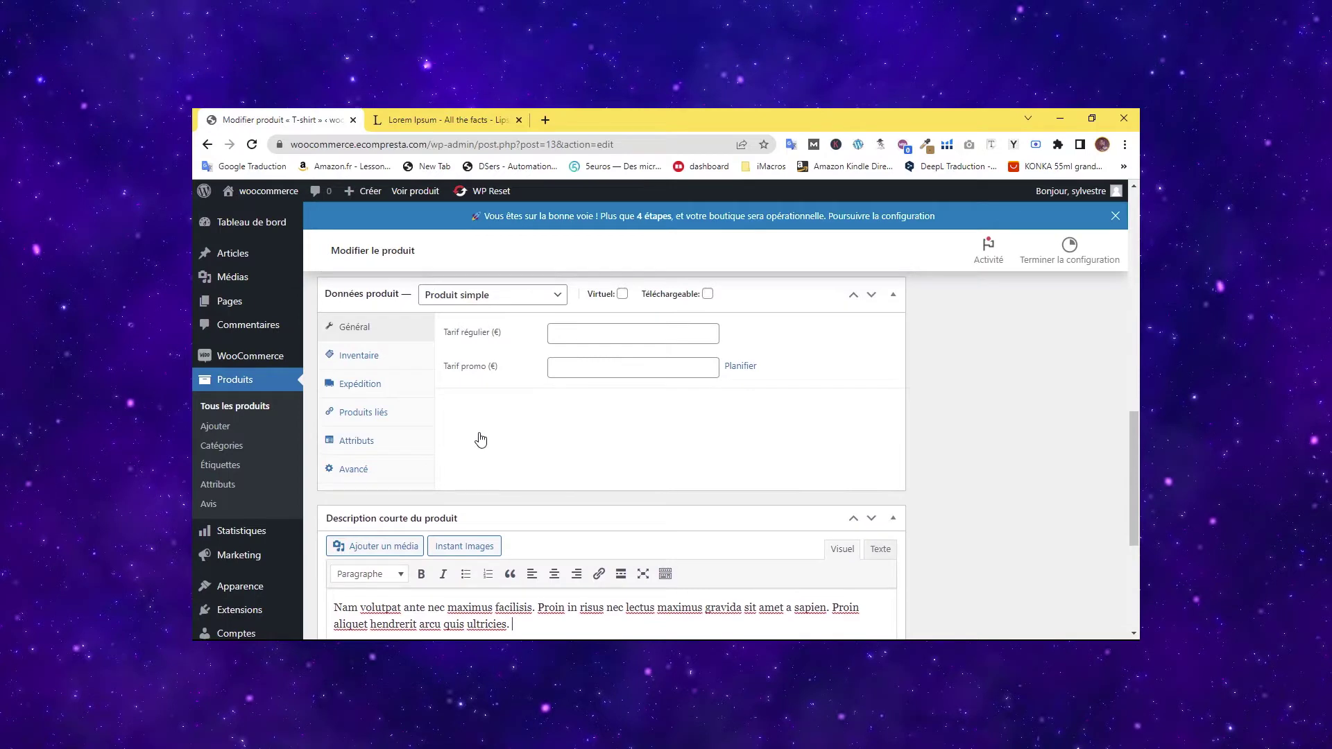
scroll(483, 439, up, 15)
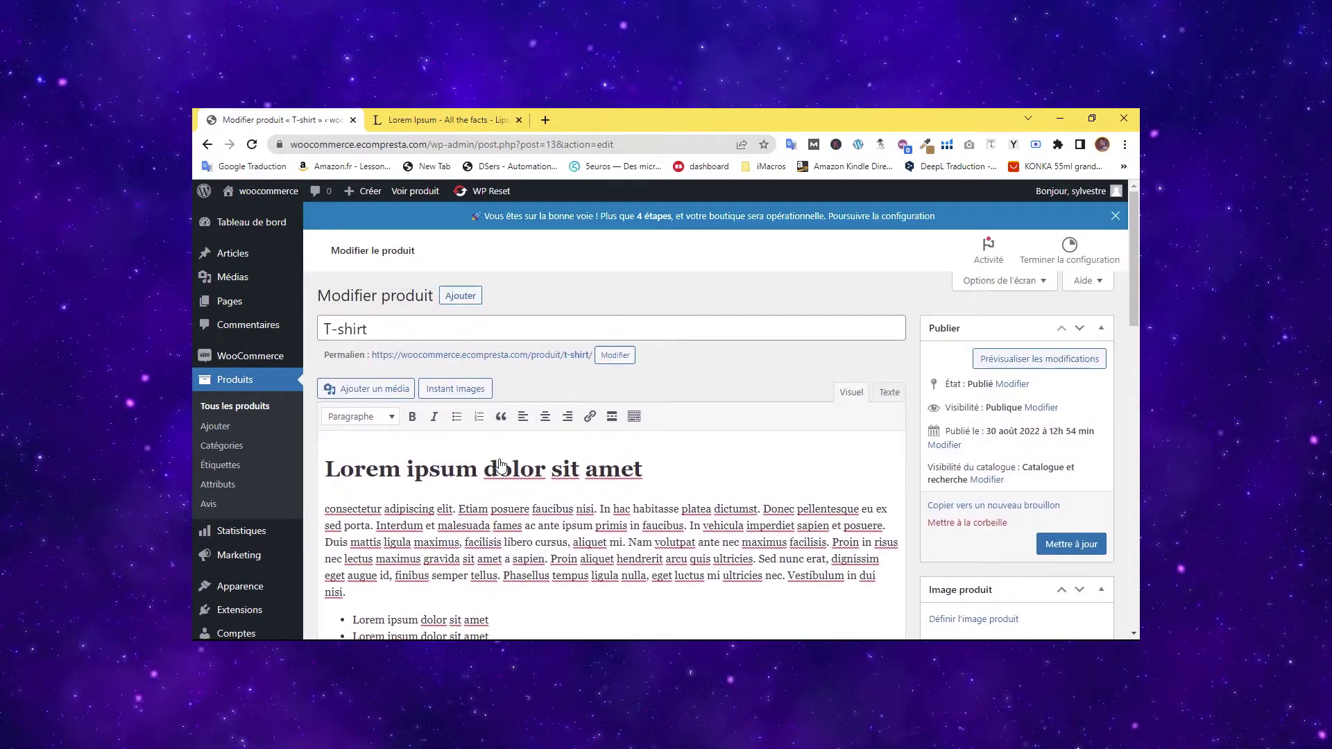
scroll(390, 500, down, 2)
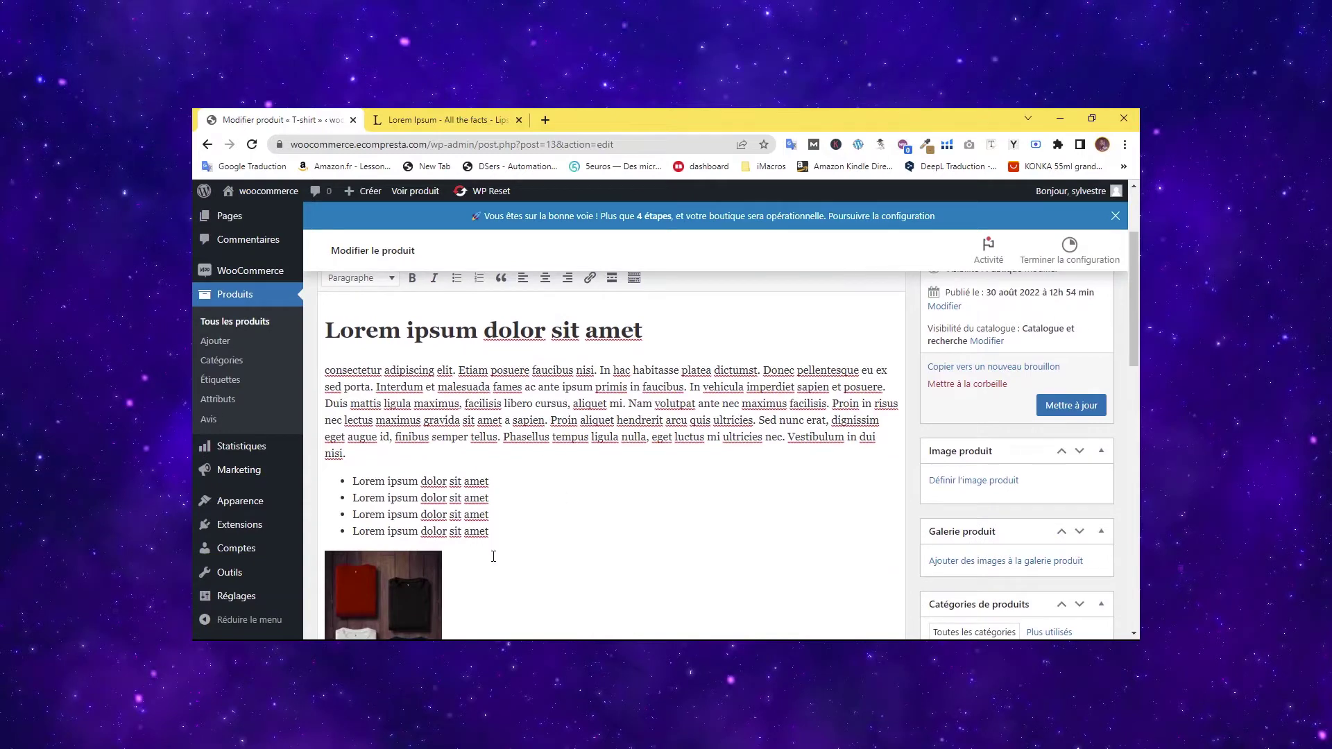
scroll(475, 502, down, 10)
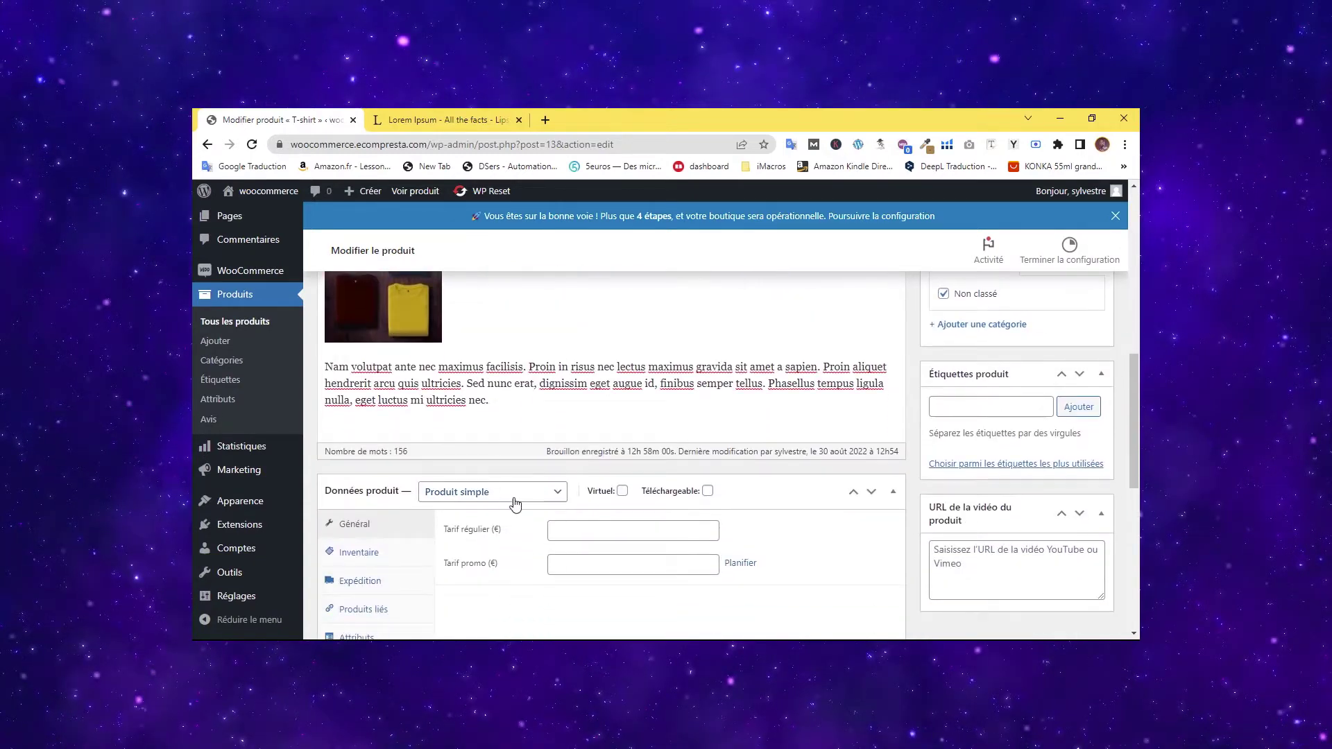
scroll(497, 527, down, 2)
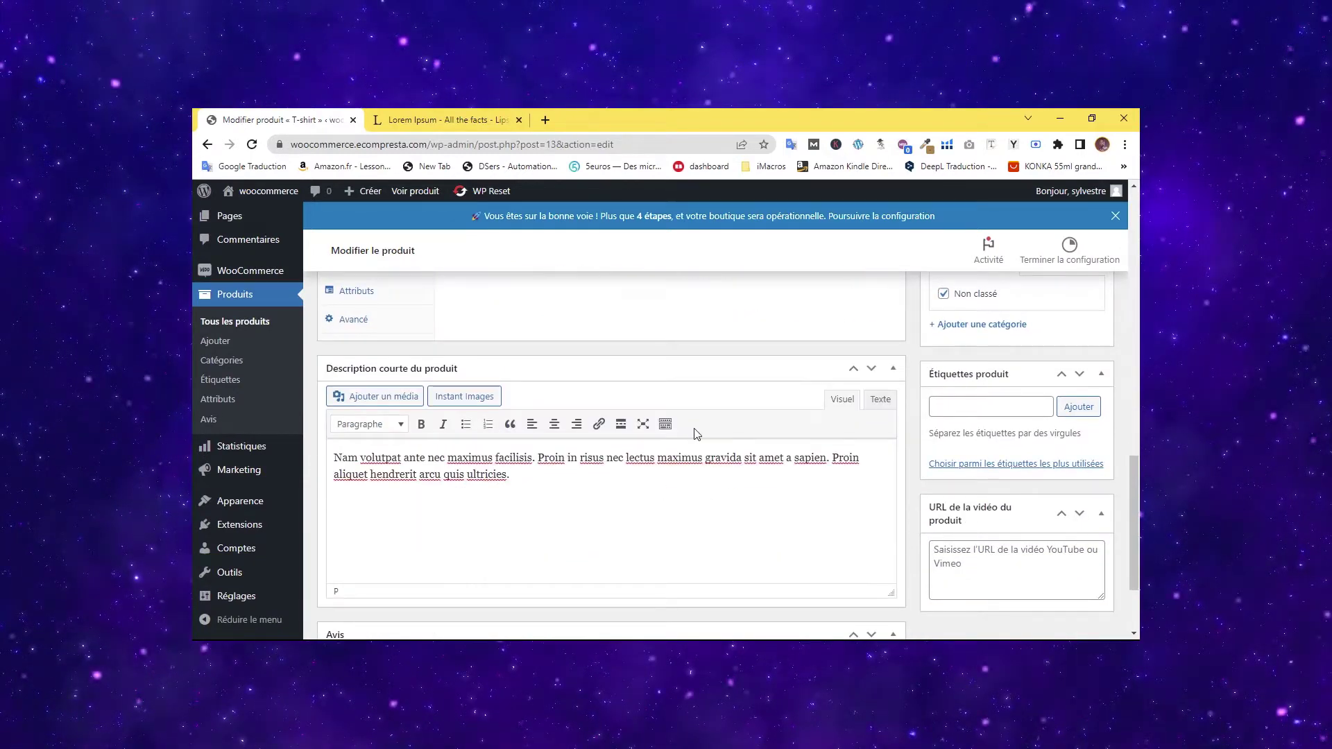
click(853, 370)
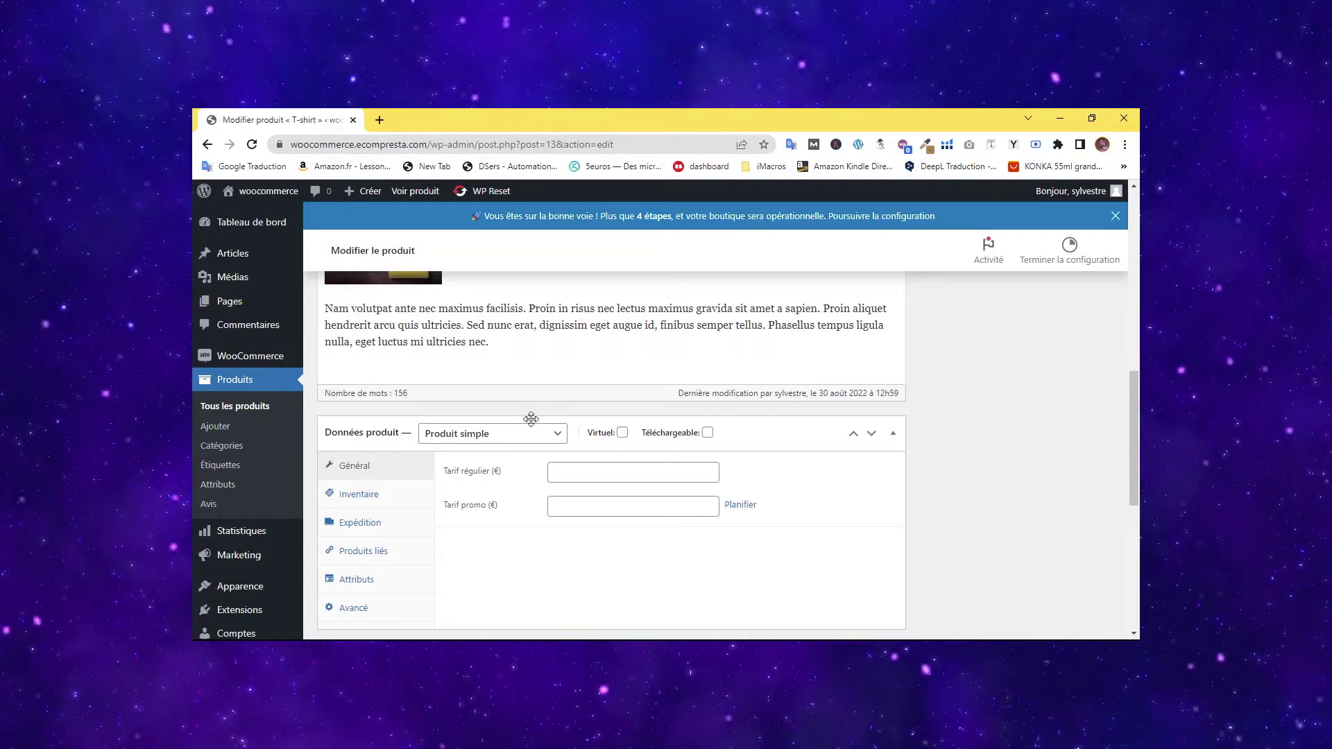
Check the available product types, keep Produit simple, and set the regular price to 20 € and the promotional price to 18 €.
mouse_move(679, 435)
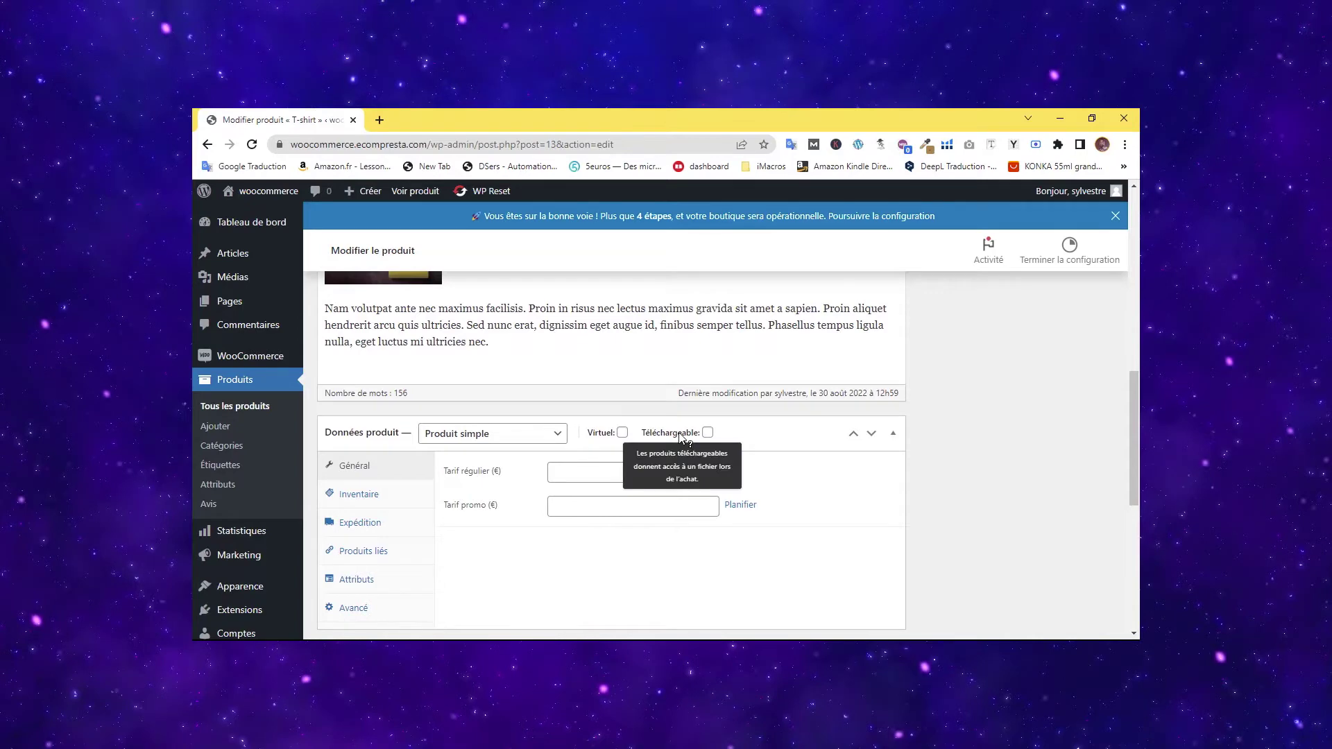
click(497, 437)
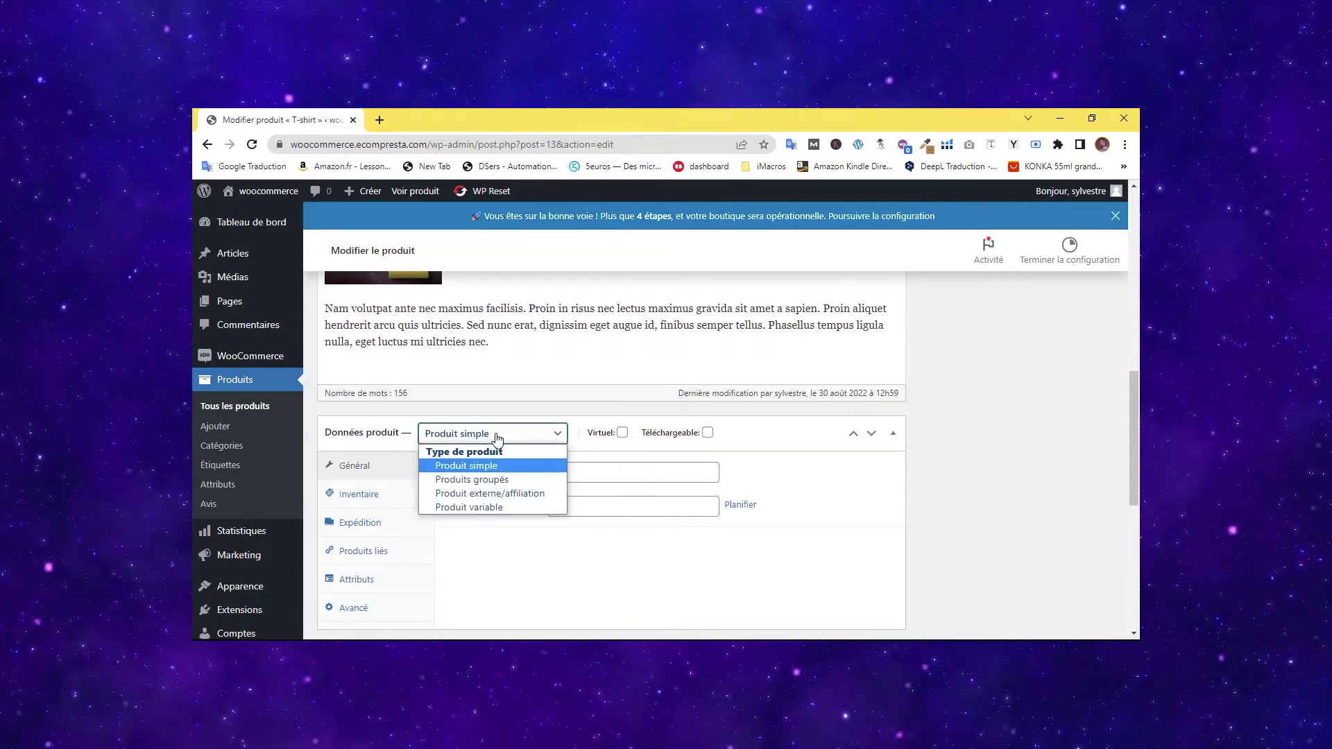
click(467, 437)
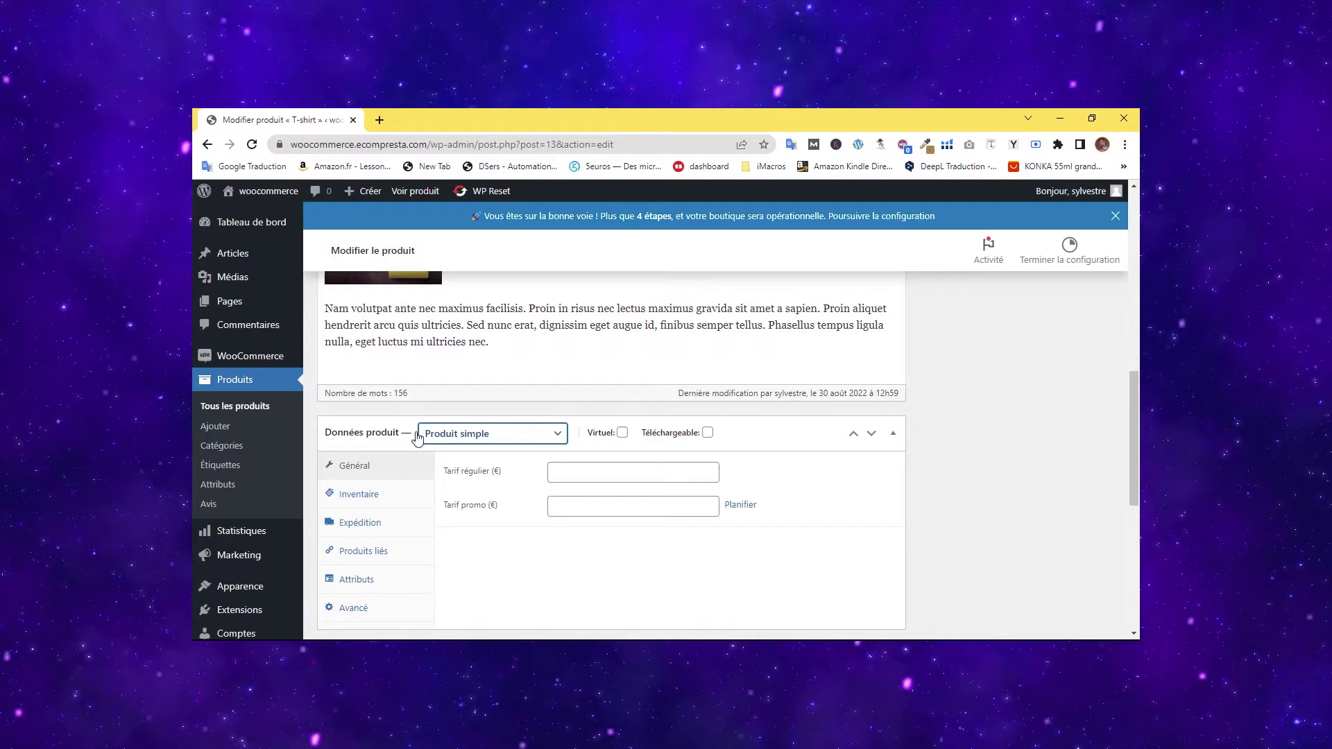
click(458, 437)
click(504, 443)
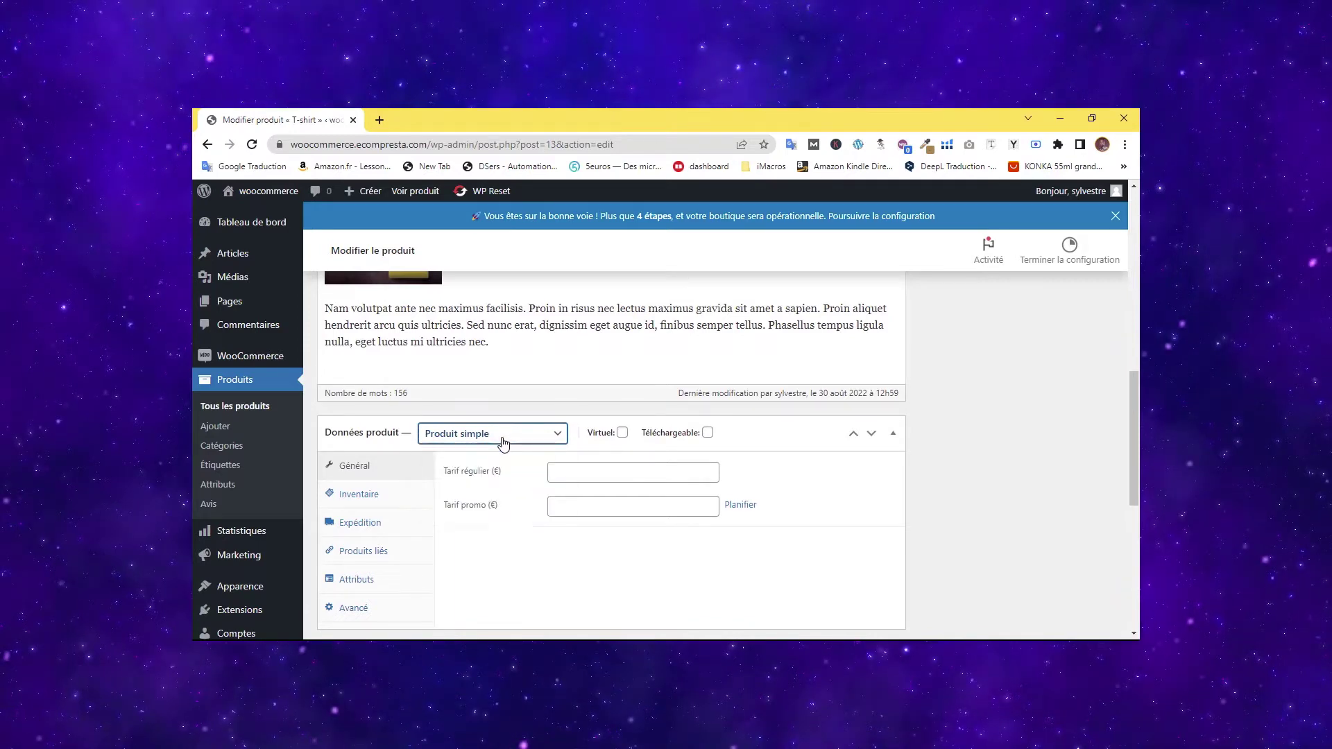
click(567, 475)
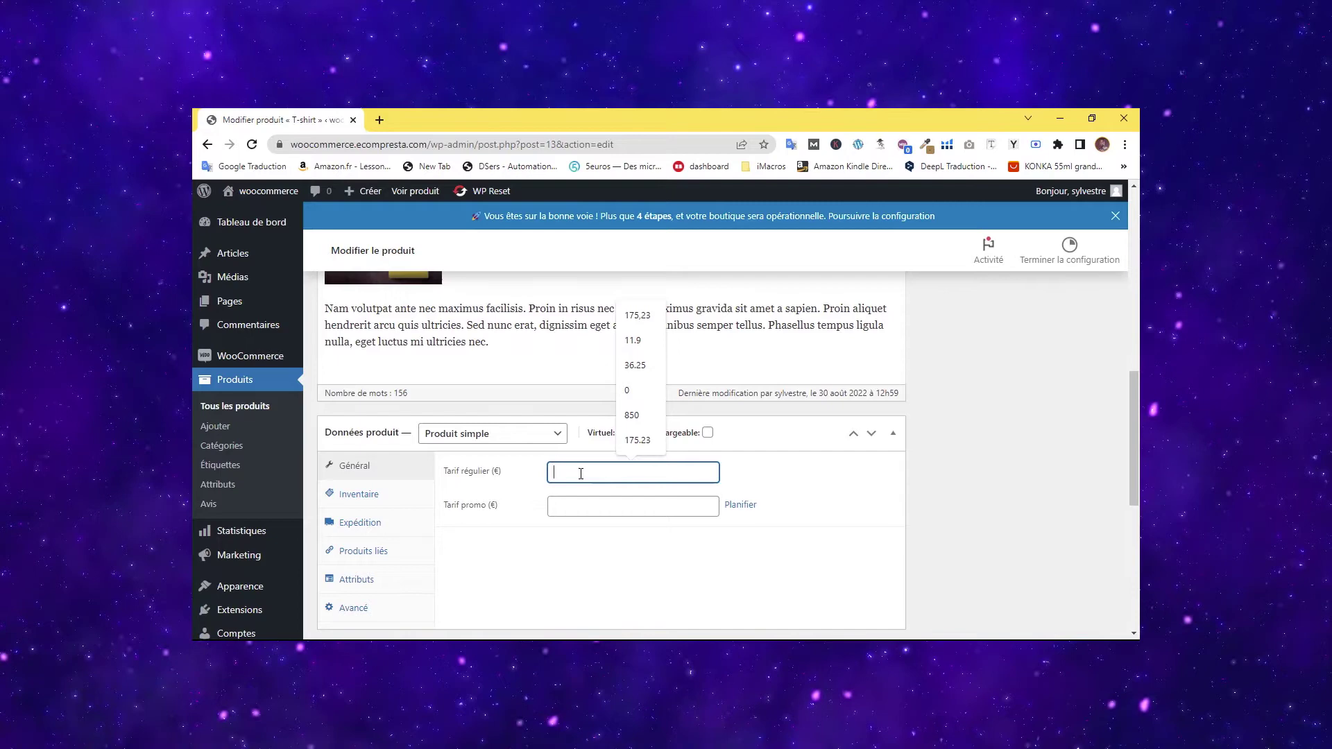
text(20)
click(564, 494)
click(588, 511)
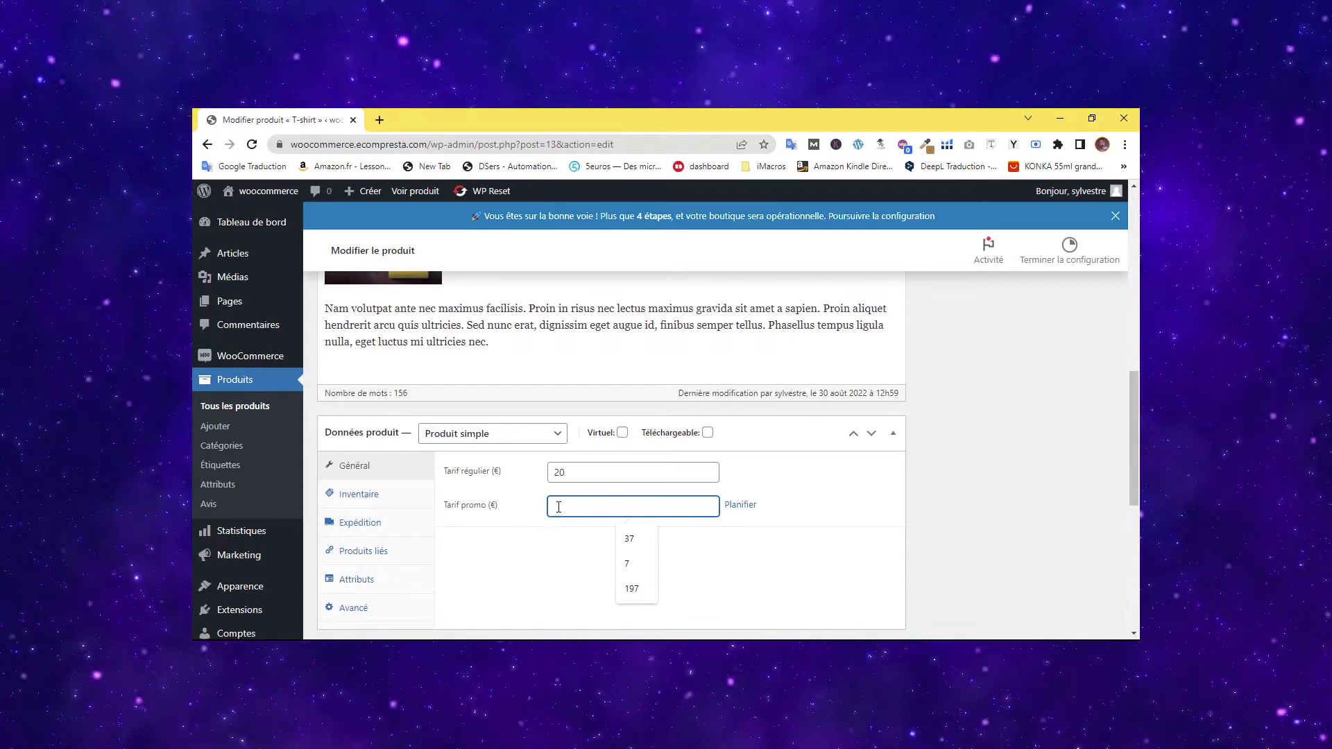
text(18)
click(859, 494)
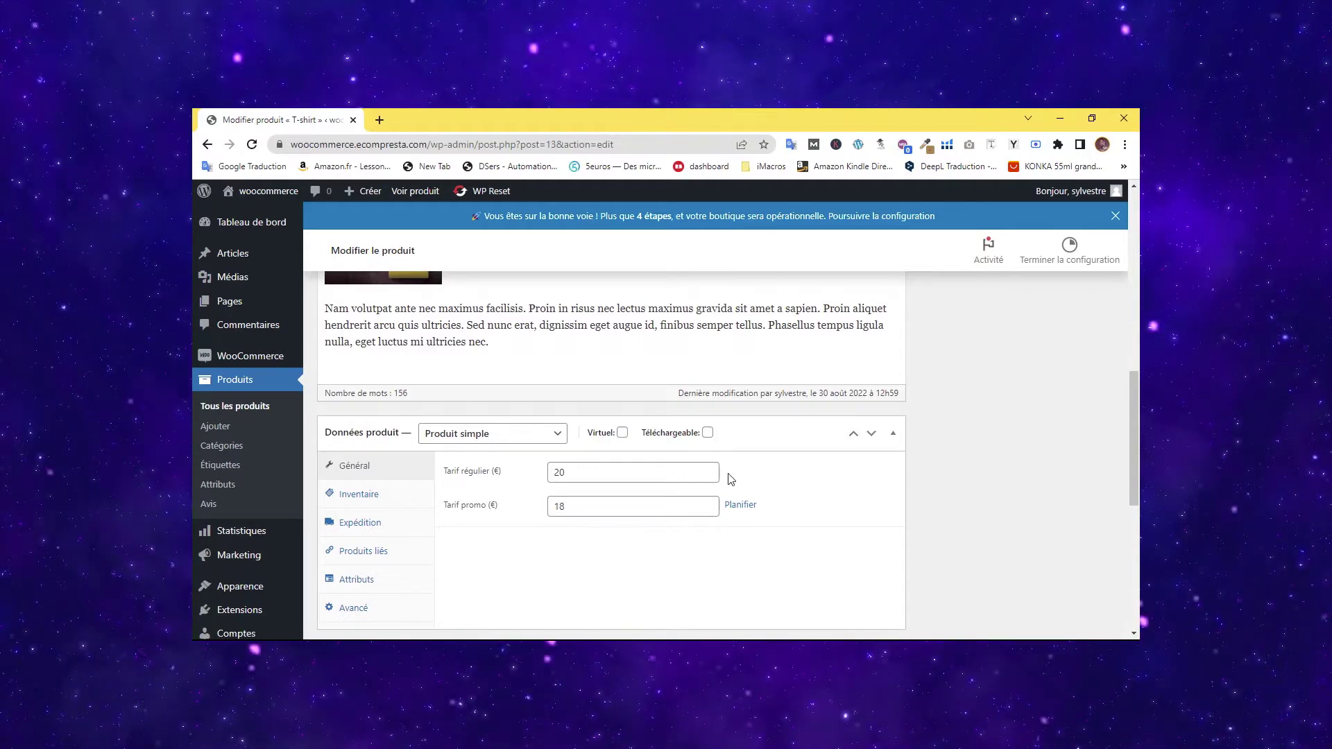
Upload the Discovery T-shirt photos and set the black T-shirt photo as the product image.
drag(1134, 431, 1138, 296)
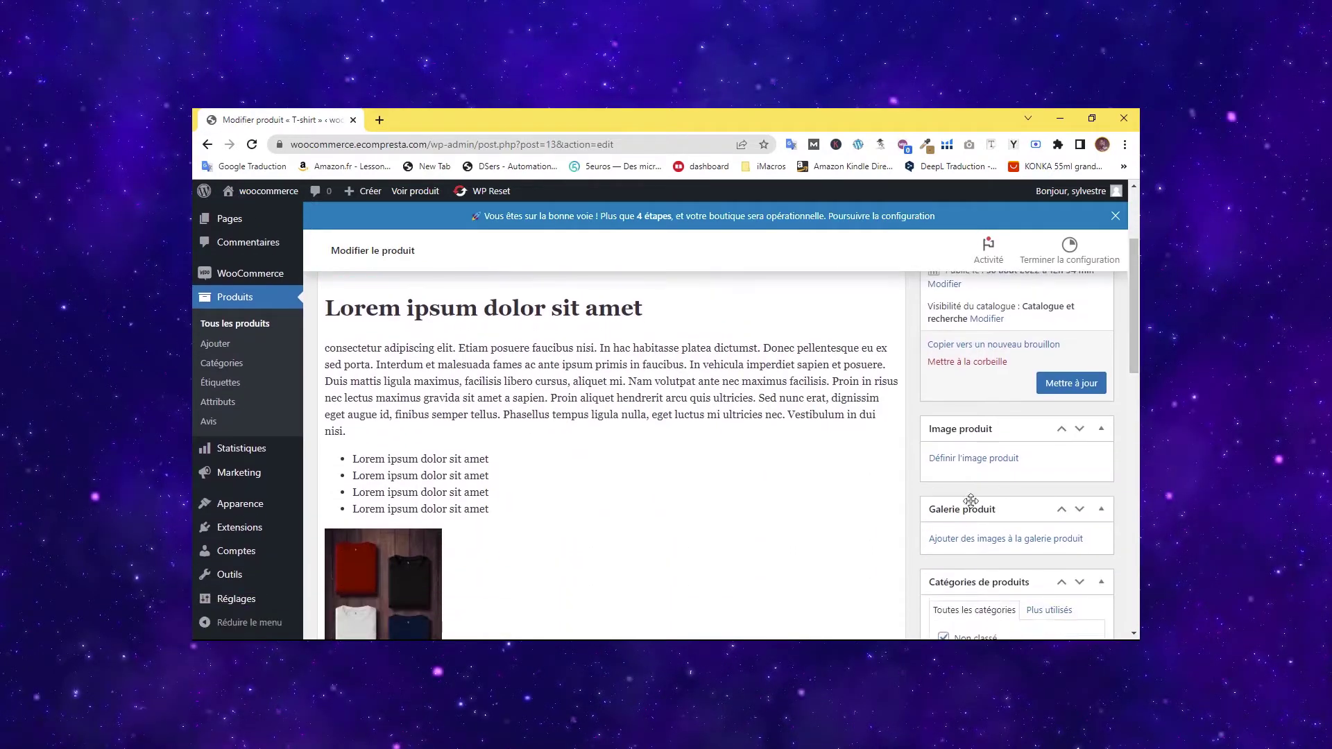
click(970, 459)
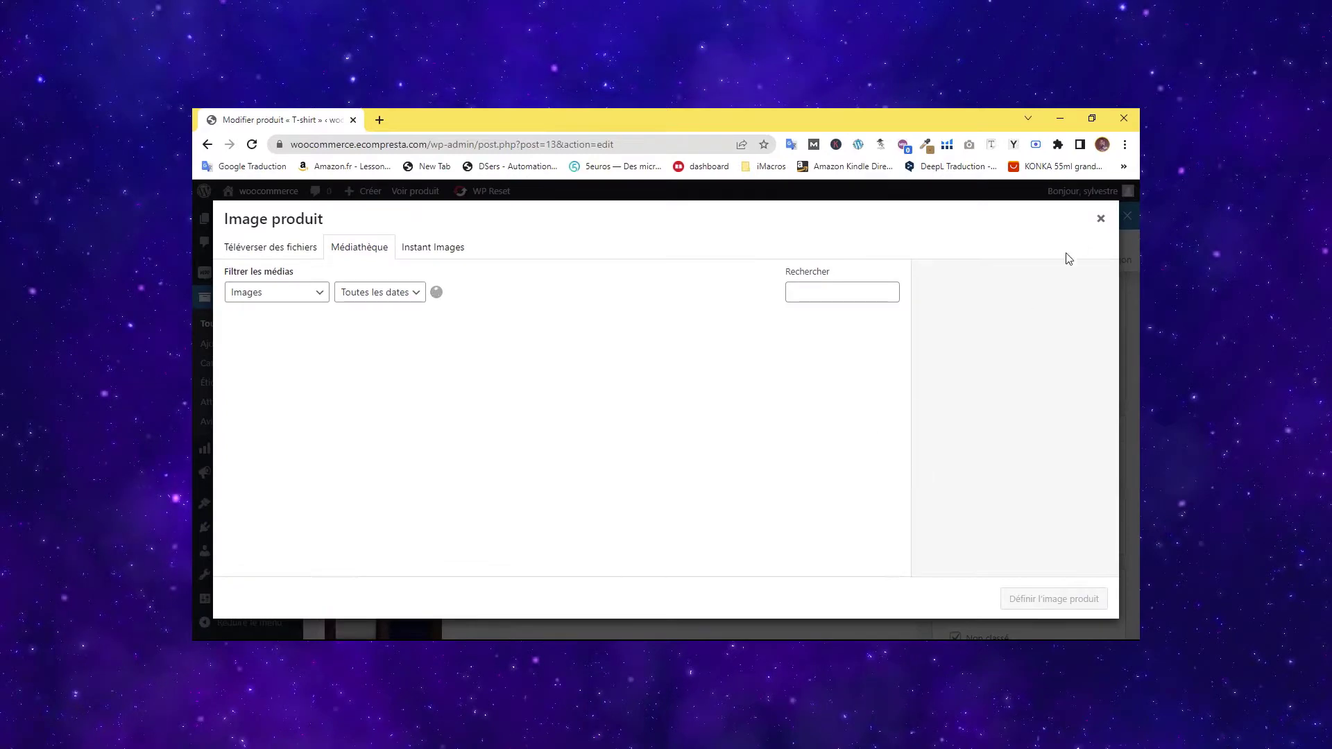
click(1101, 219)
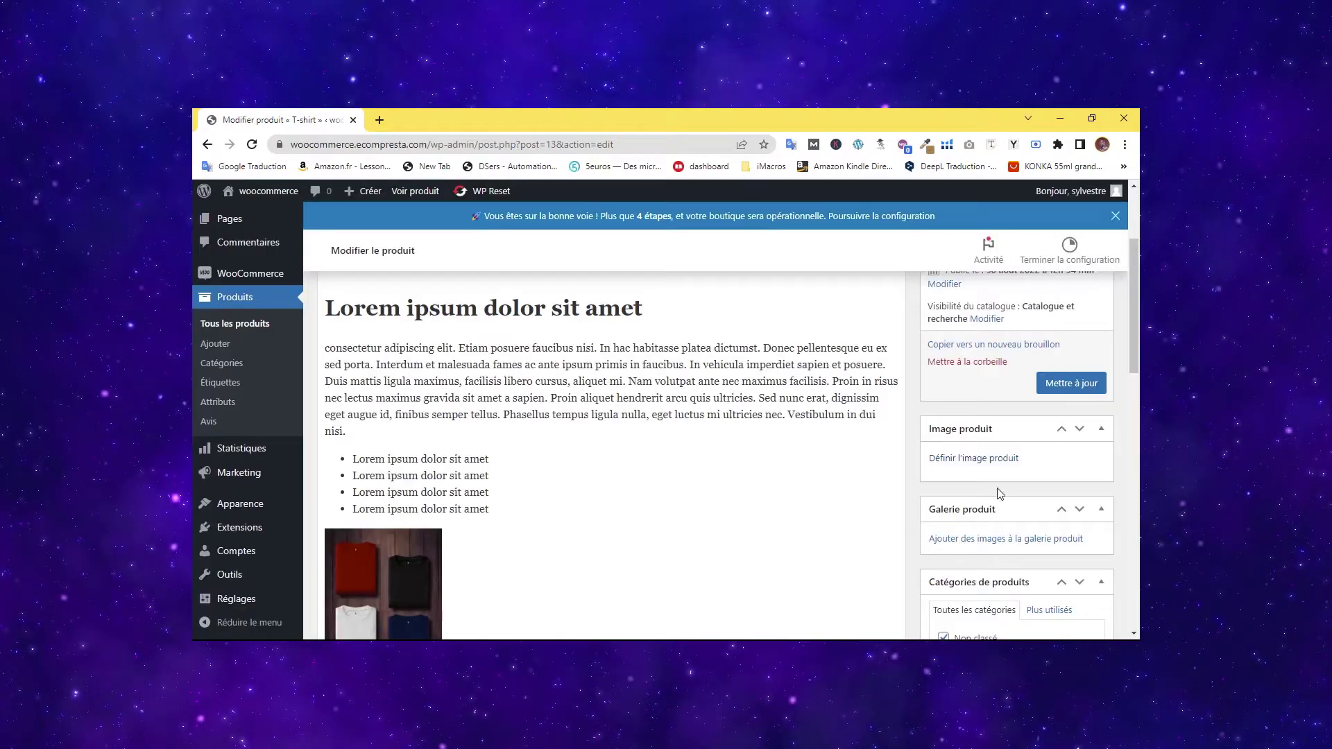
click(969, 461)
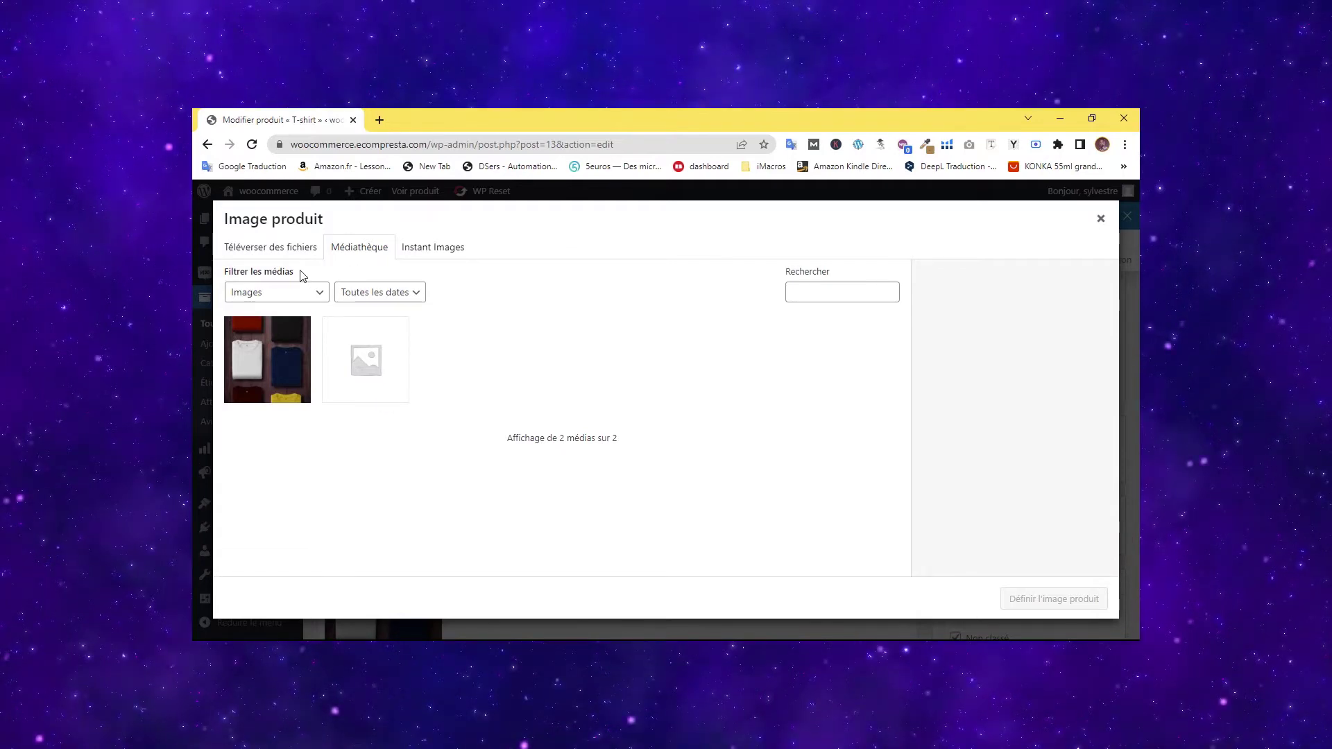
click(272, 254)
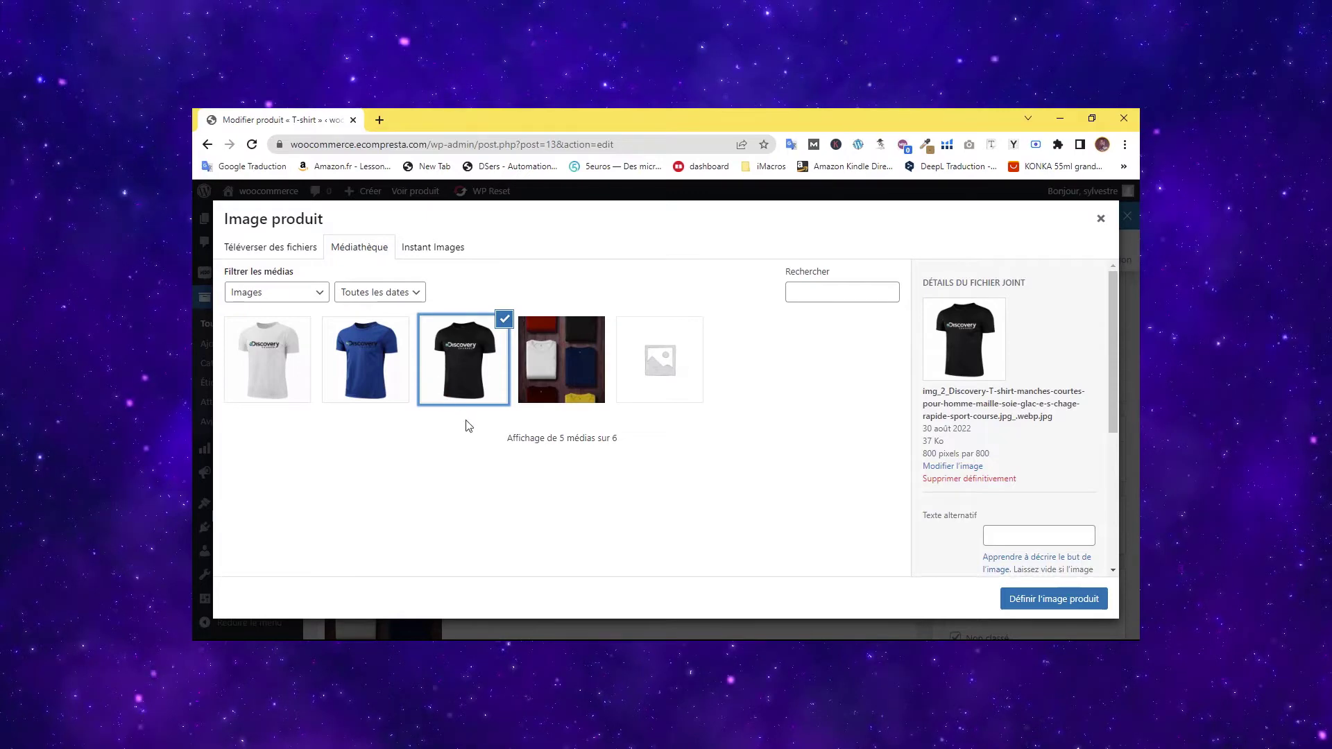
click(504, 320)
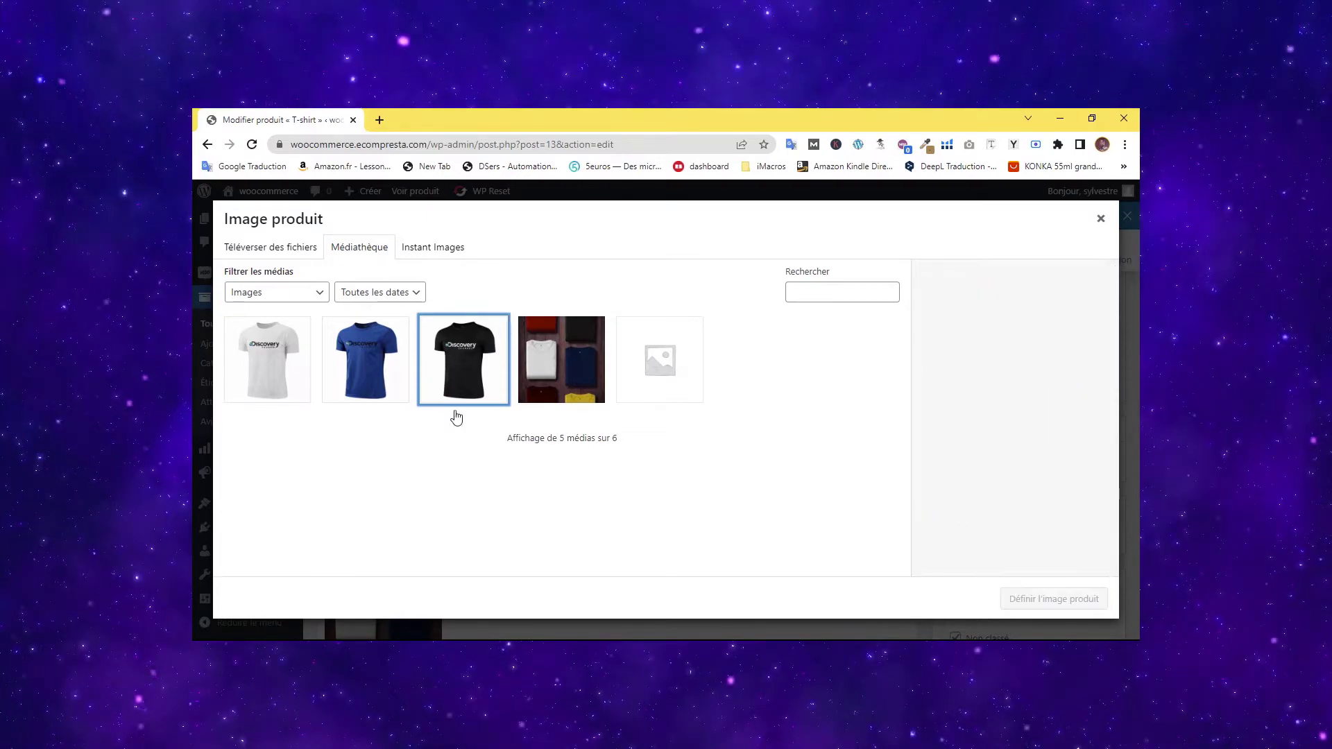
click(461, 372)
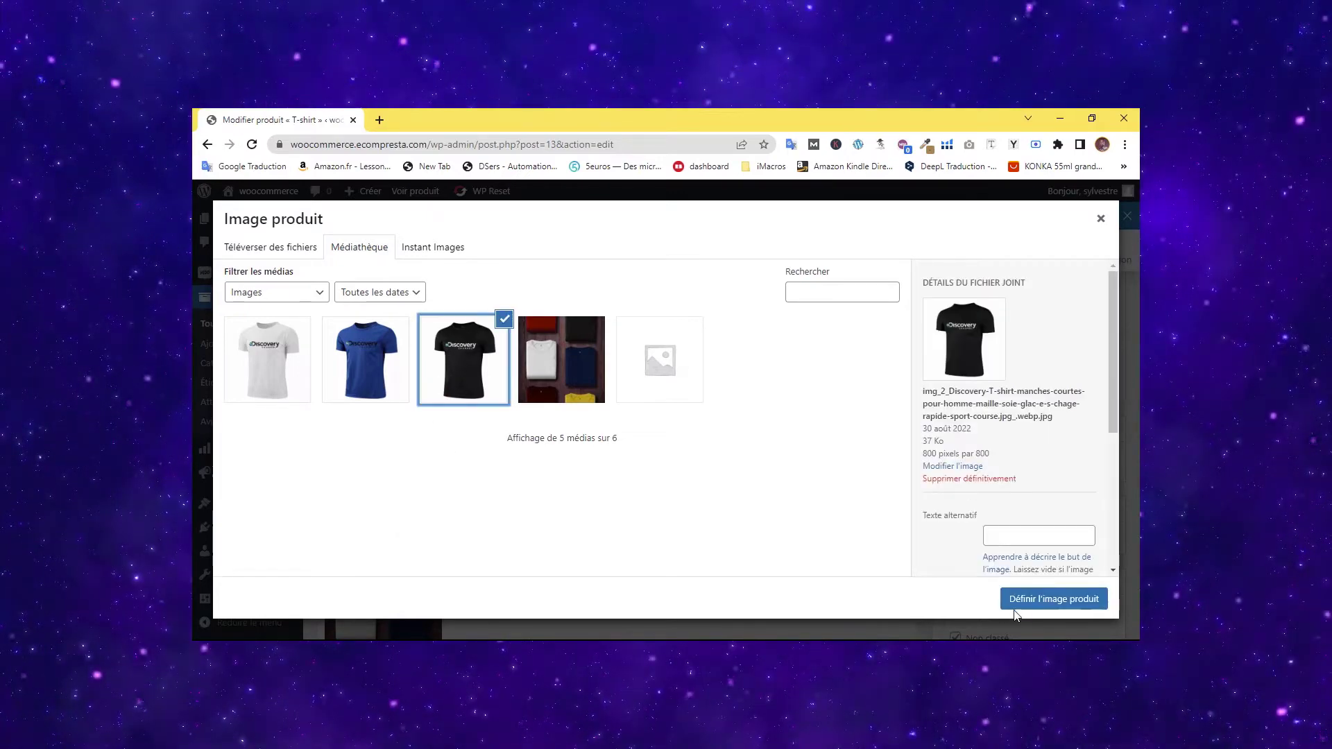
click(1048, 601)
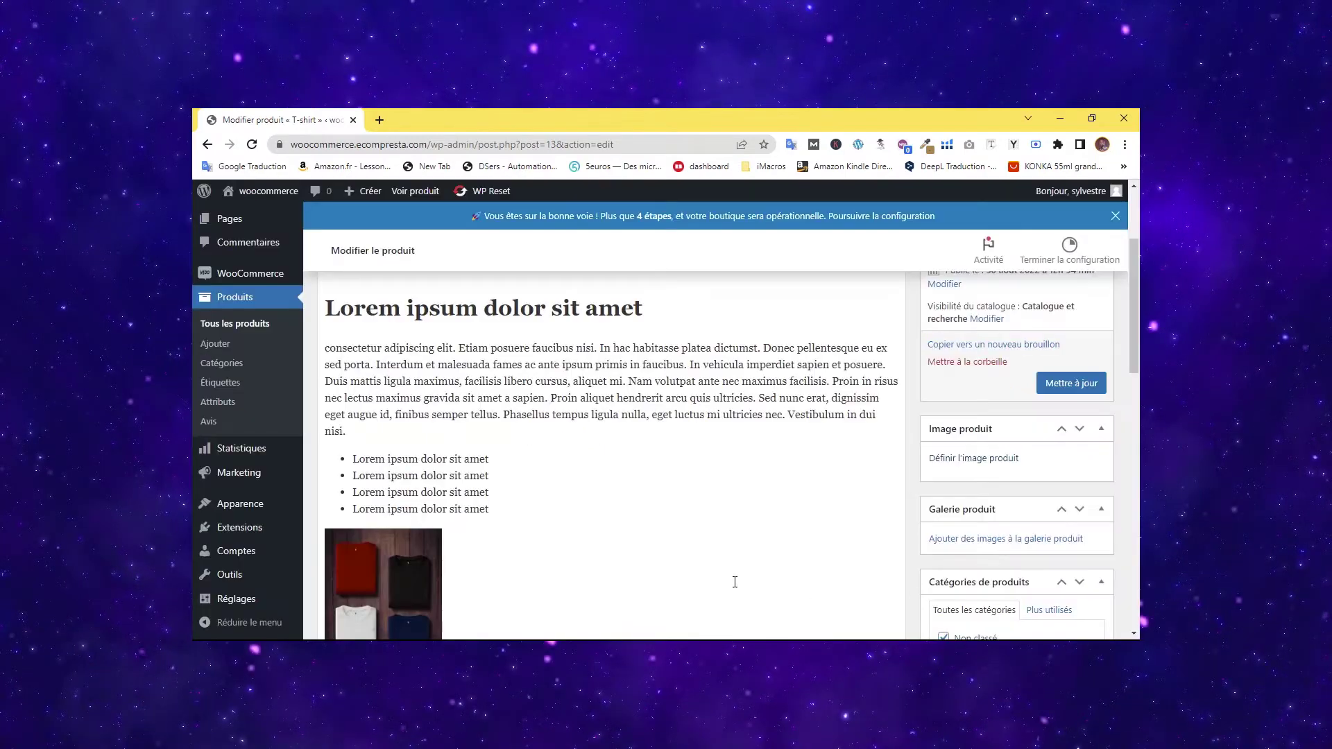
Add the white and blue Discovery T-shirt photos from the media library to the product gallery.
drag(1134, 335, 1134, 381)
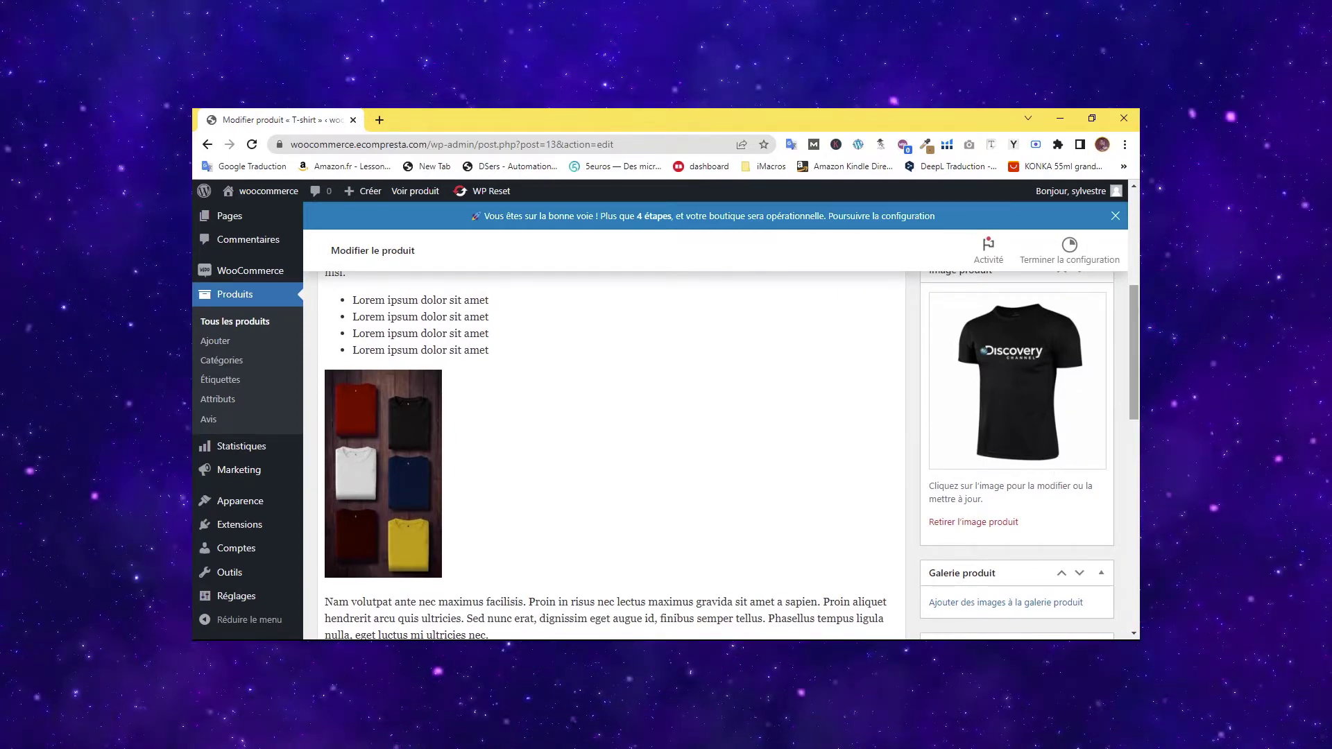
scroll(976, 456, down, 2)
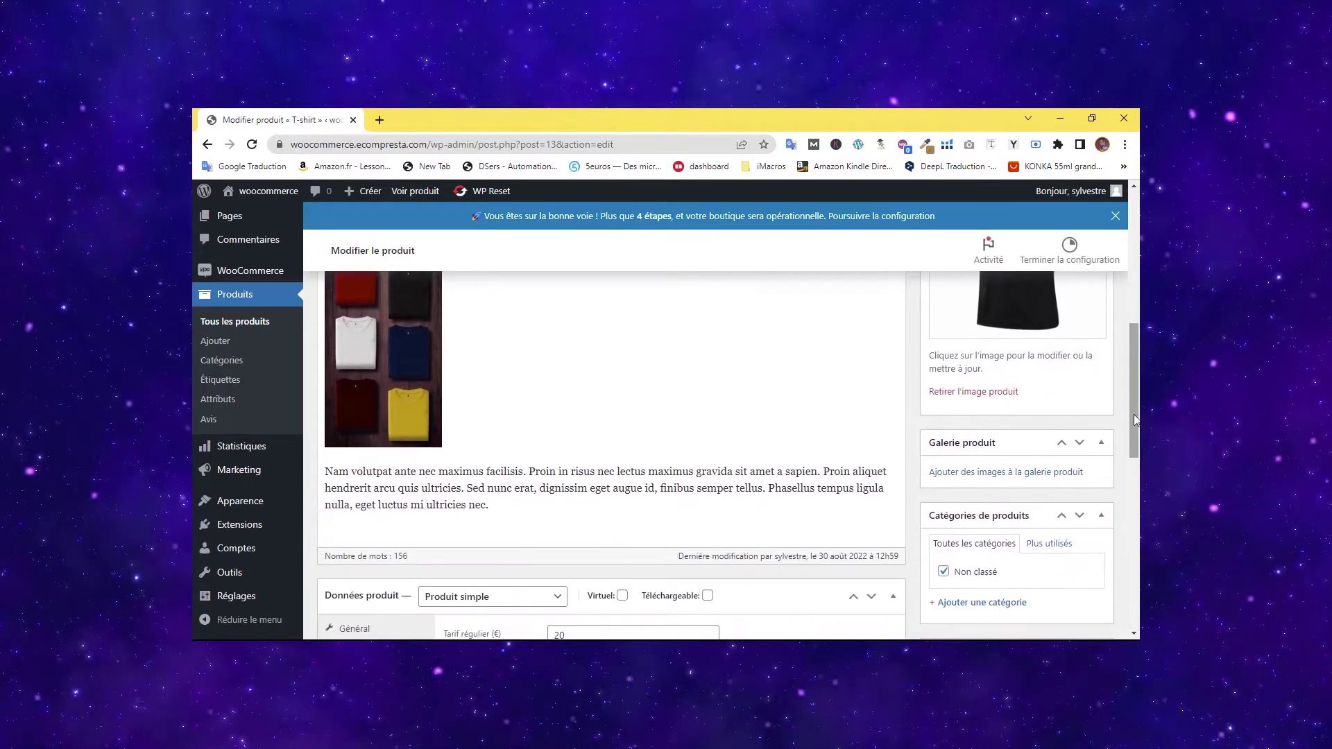
click(976, 476)
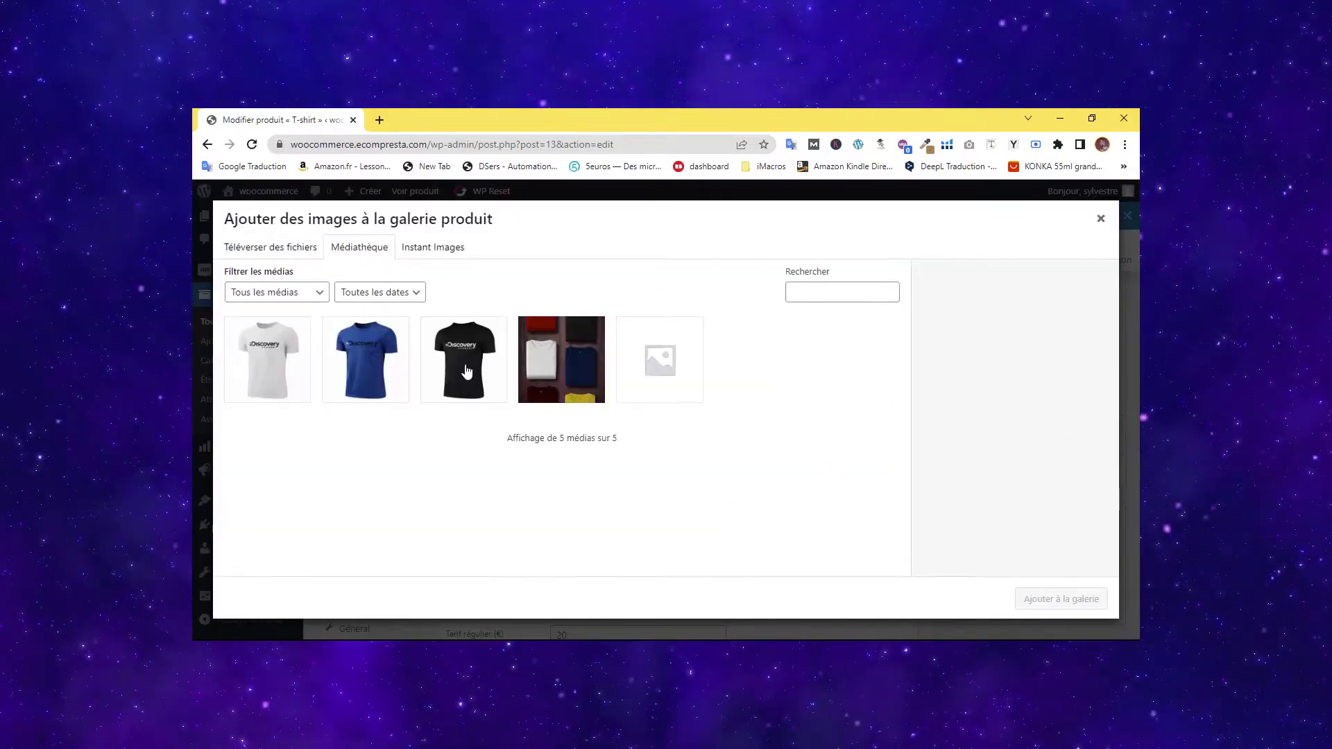
click(355, 366)
click(284, 368)
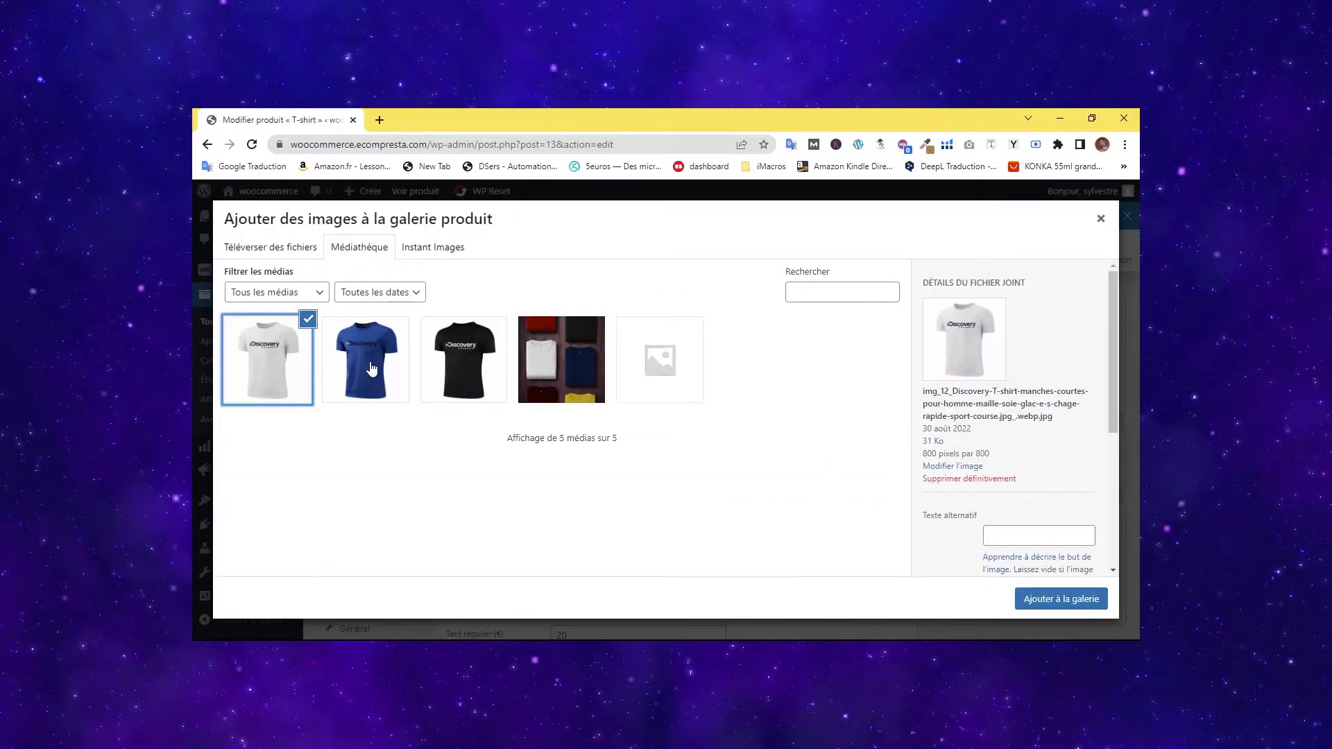
click(354, 368)
click(288, 375)
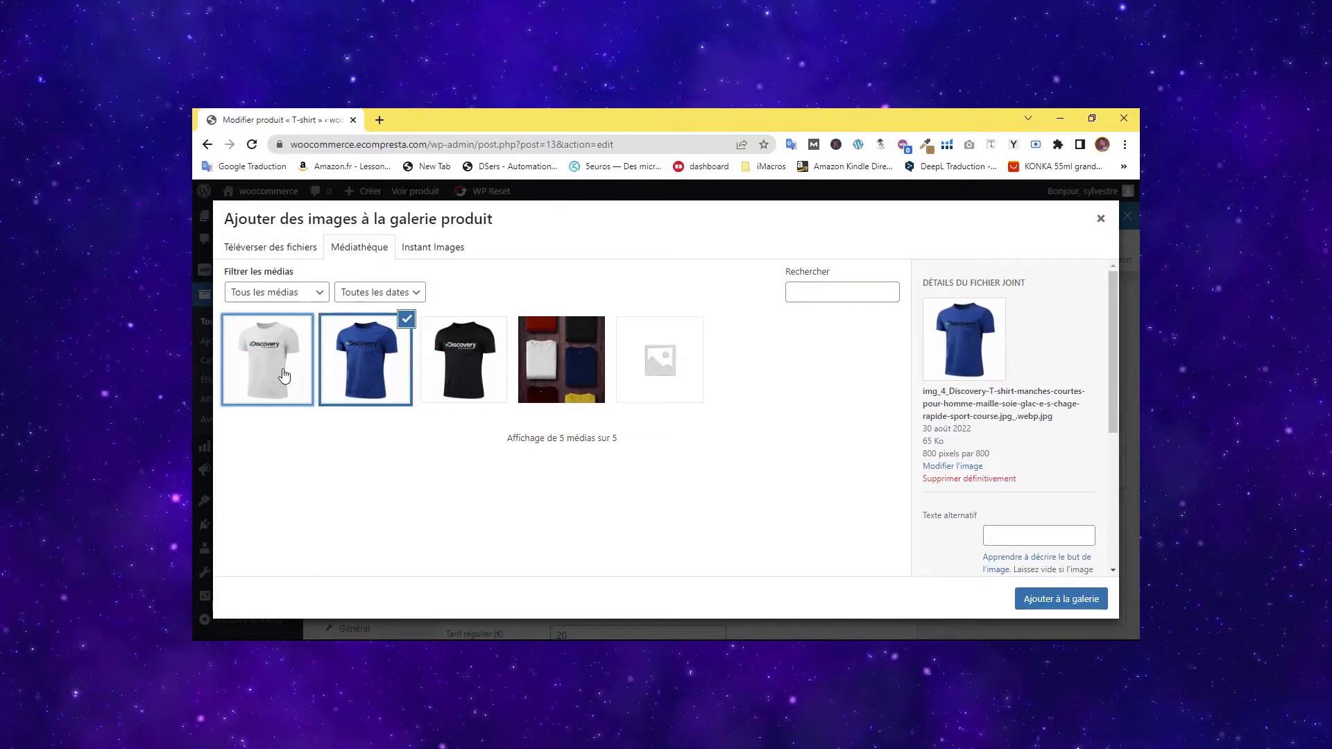
click(326, 367)
click(290, 368)
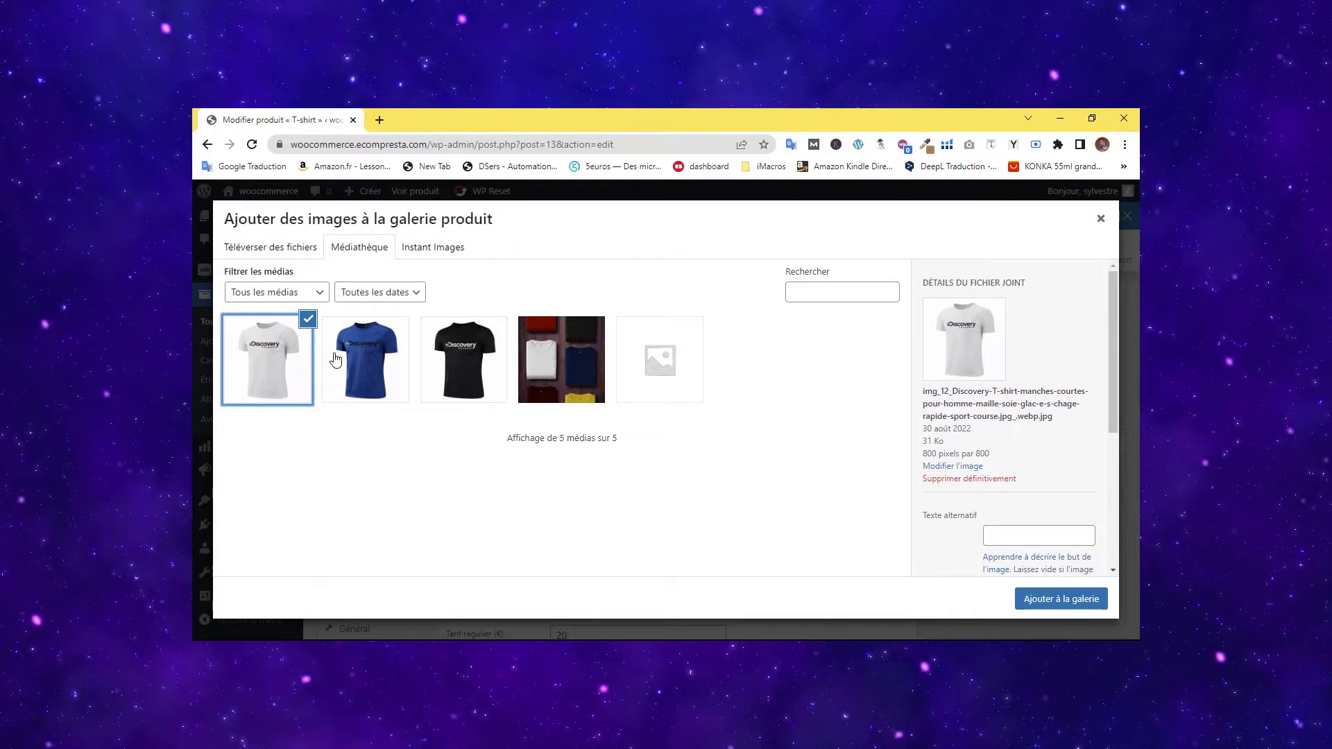
click(360, 366)
click(295, 366)
click(347, 368)
click(294, 355)
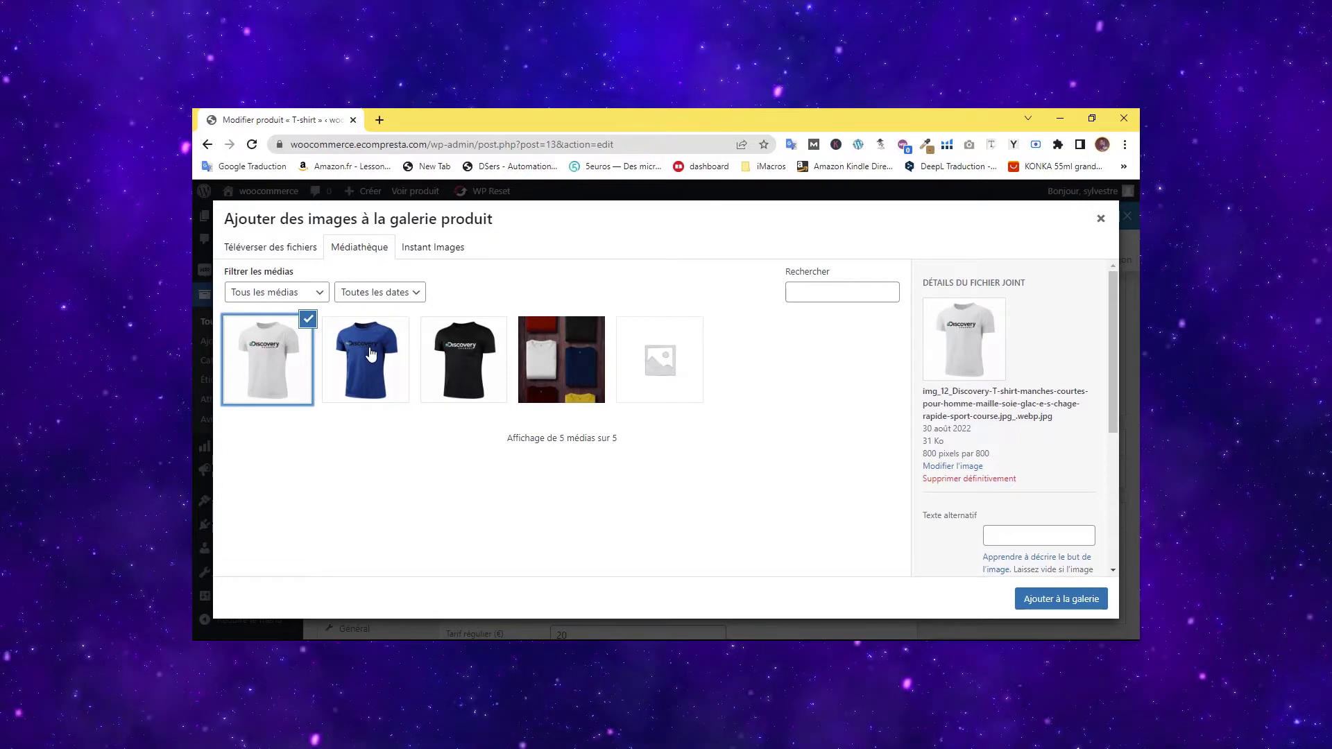
click(371, 354)
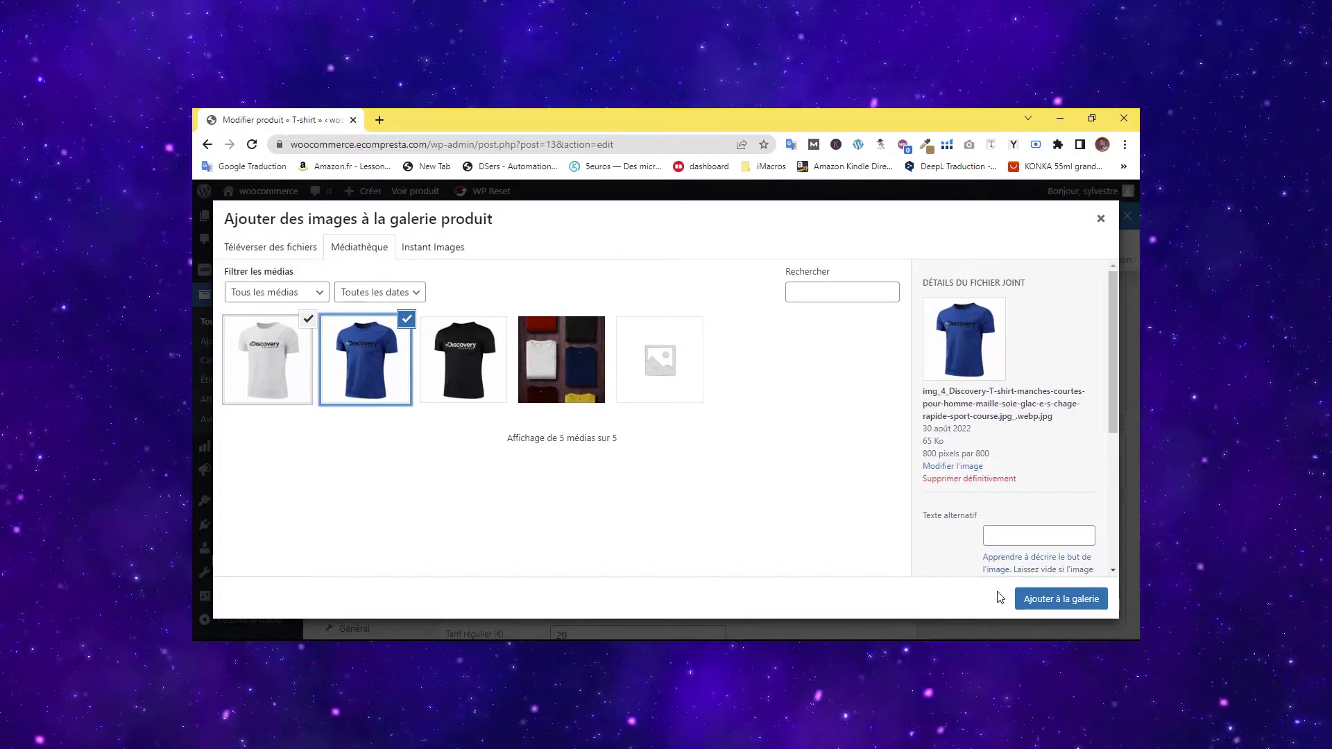
click(1044, 600)
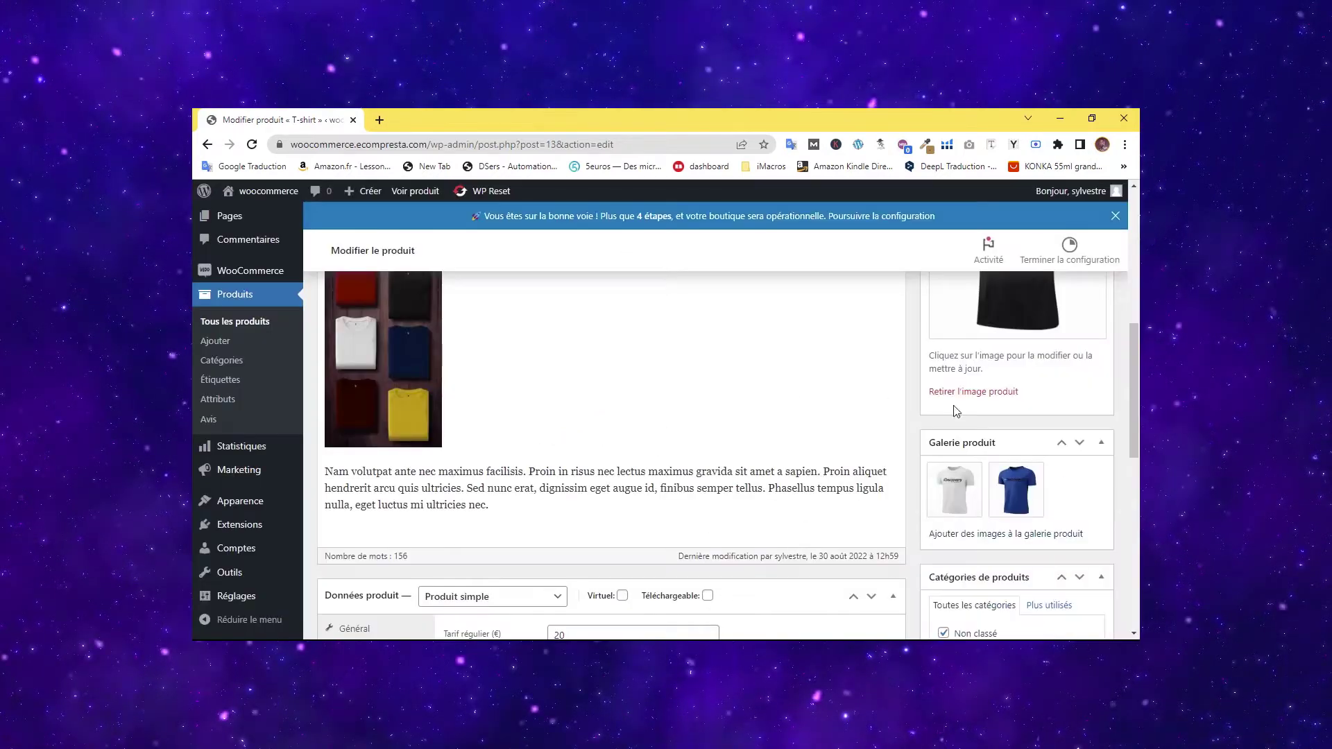
Check the product image and gallery, and update the T-shirt product to save the changes.
scroll(1020, 444, down, 1)
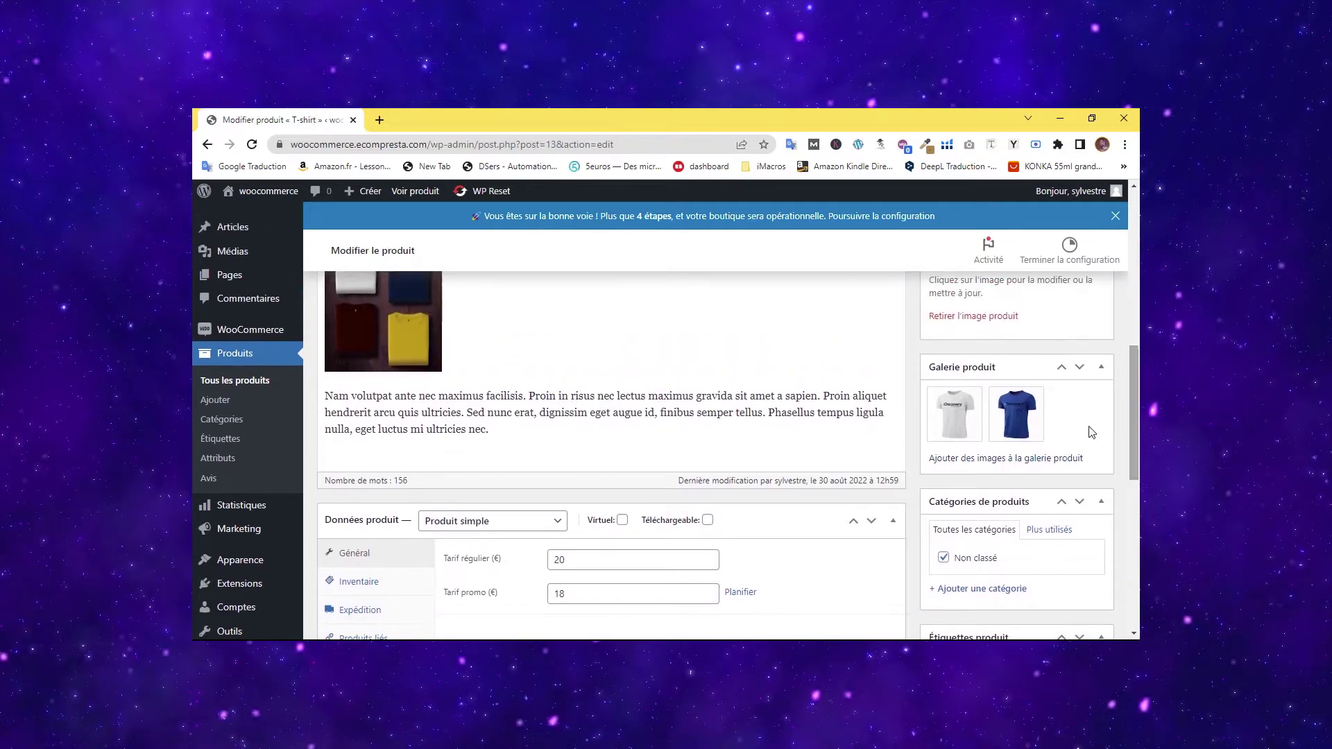
scroll(1122, 397, up, 3)
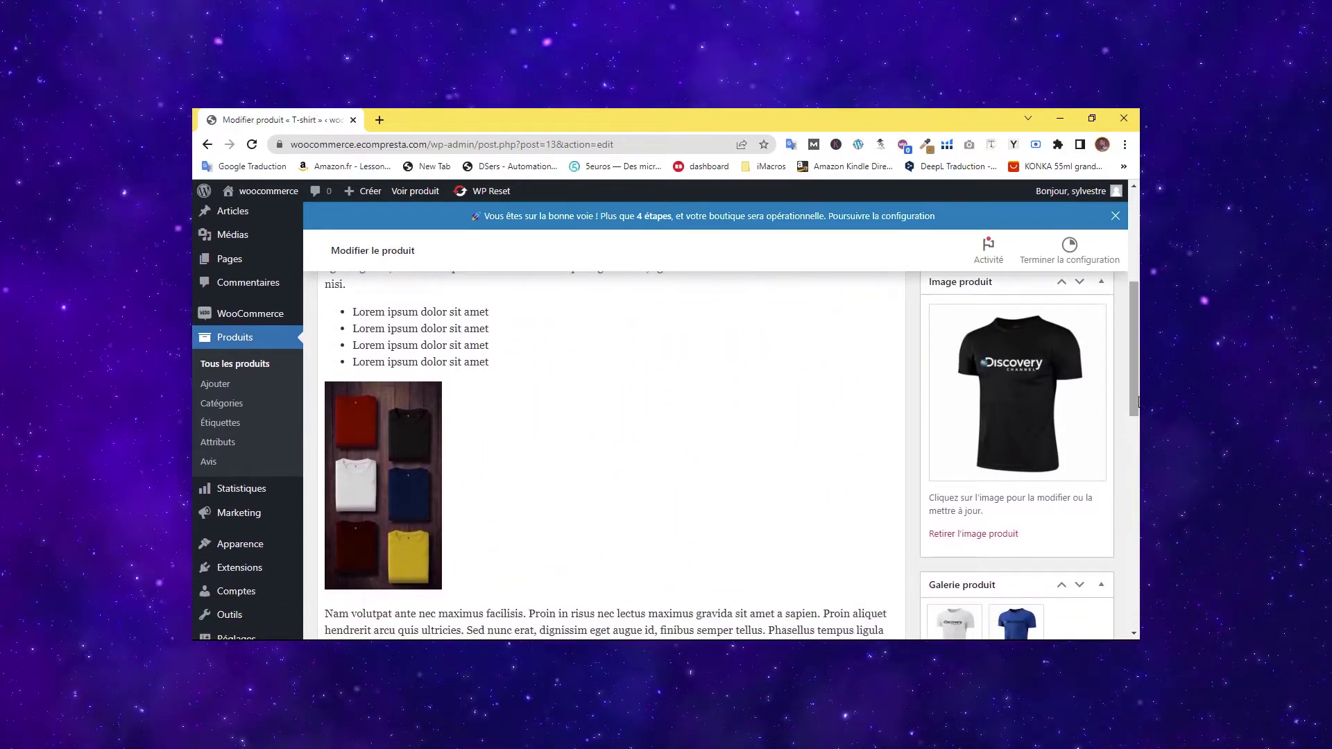
scroll(1134, 449, down, 4)
scroll(979, 446, up, 1)
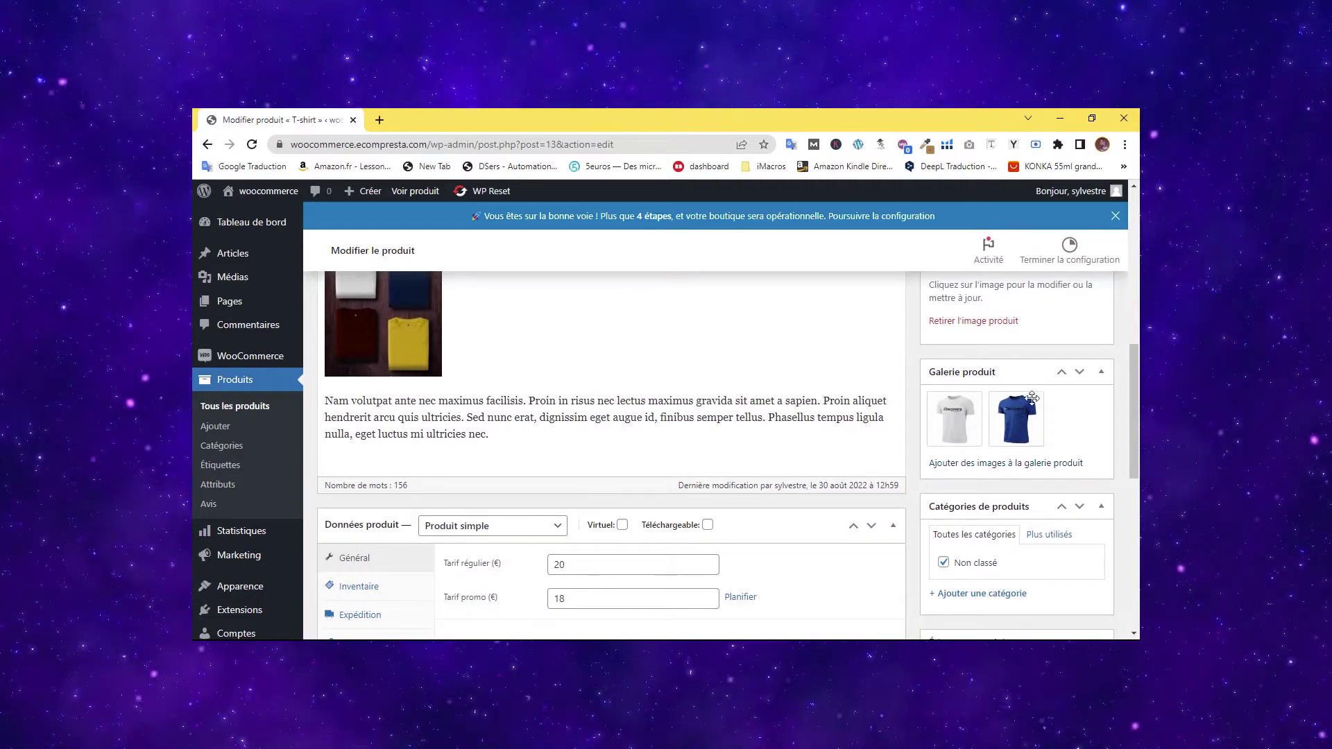
drag(1135, 407, 1139, 276)
click(1072, 470)
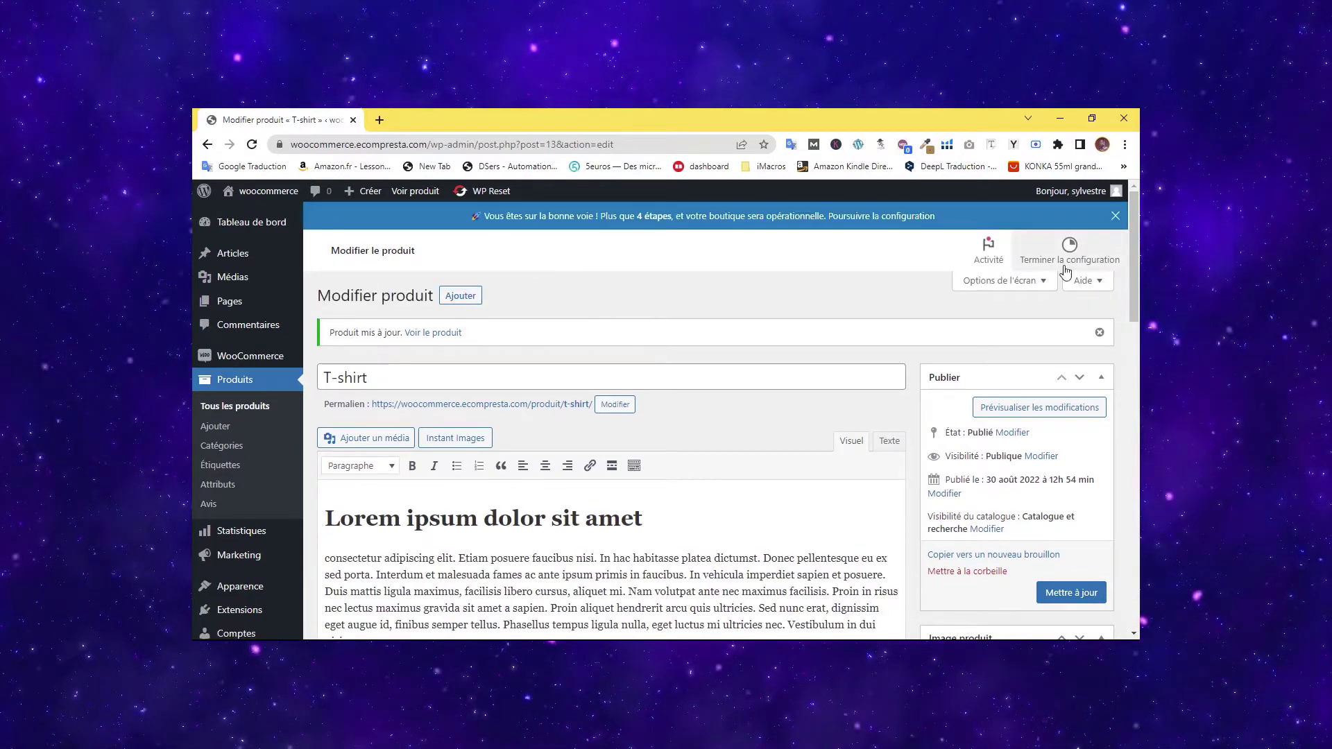
Open the updated T-shirt's public product page in a new browser tab and switch to it.
right_click(421, 334)
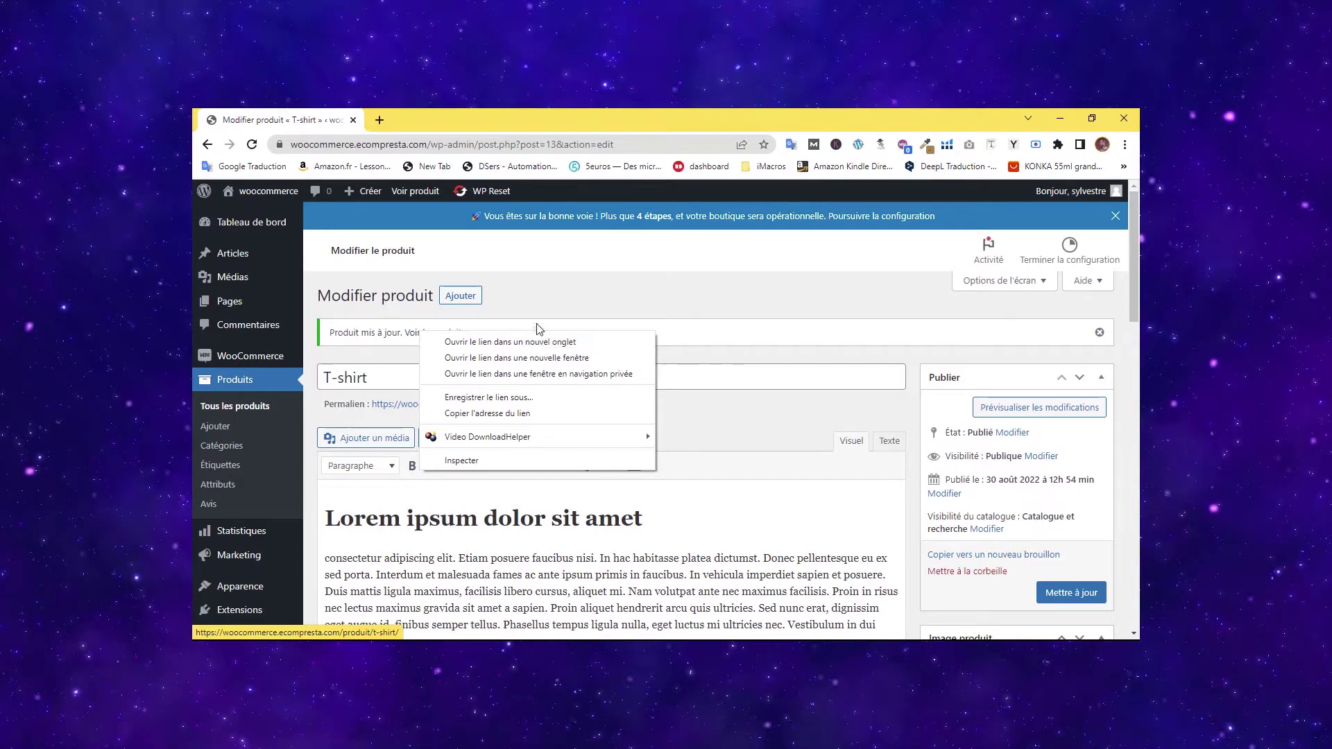
click(576, 309)
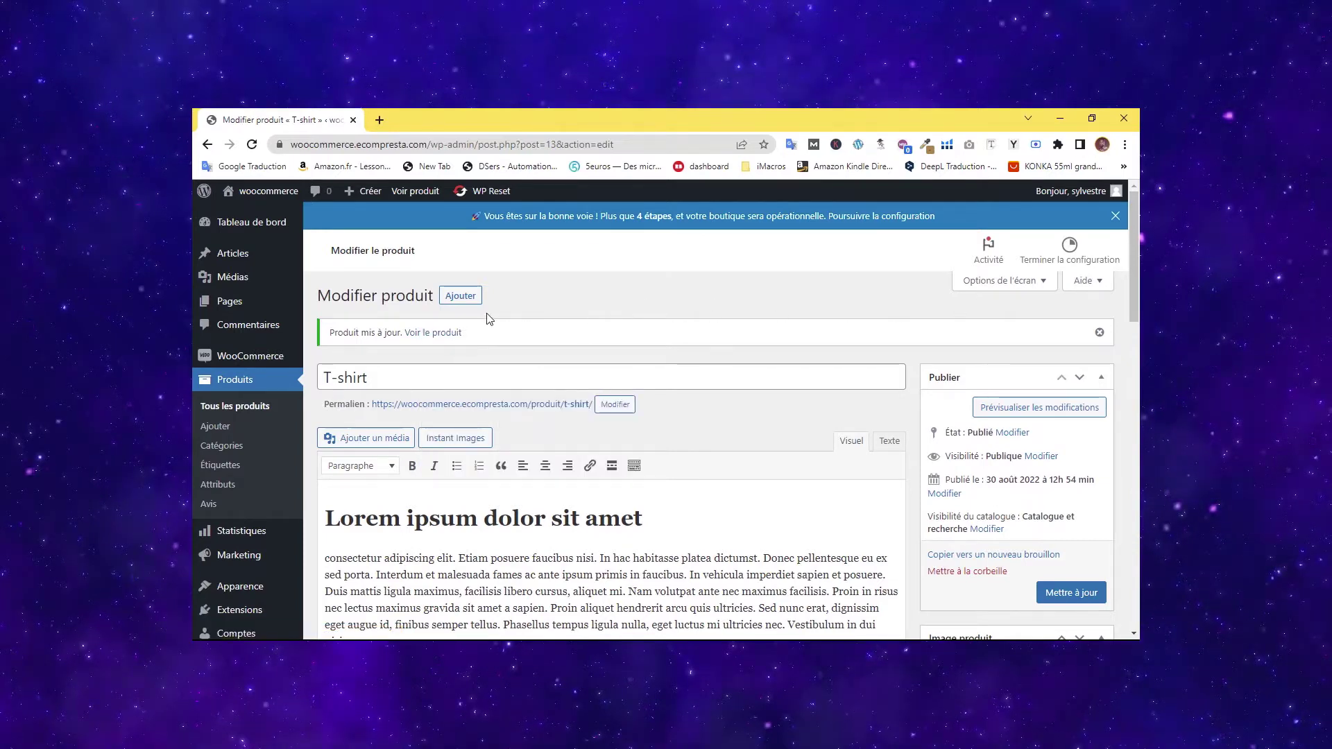
right_click(427, 339)
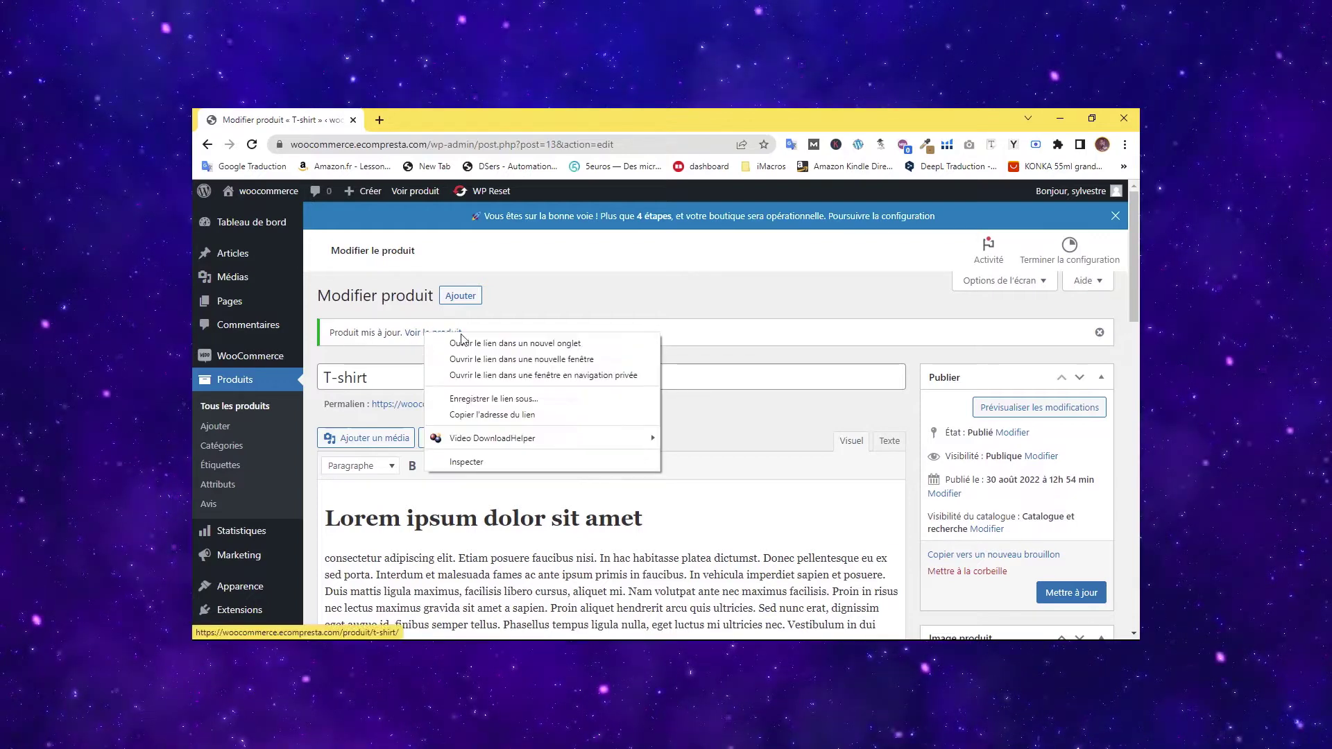
click(476, 344)
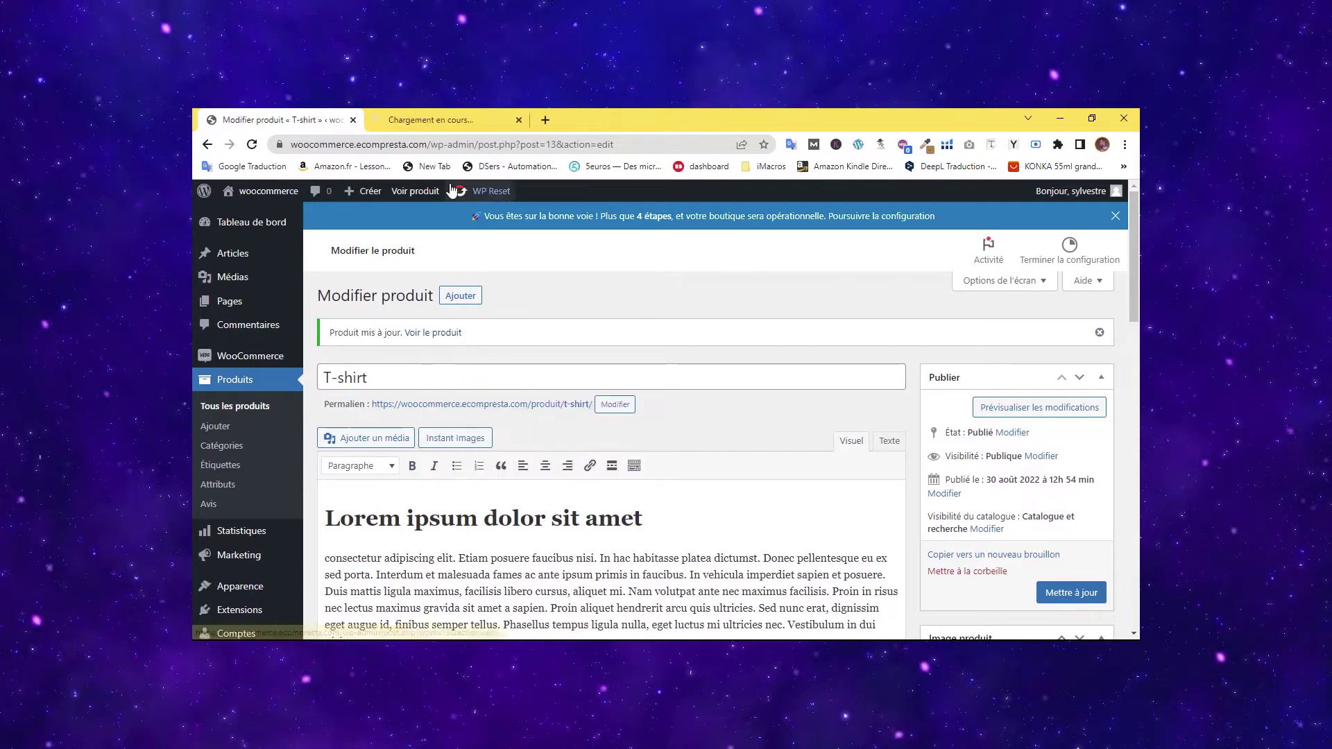
click(444, 120)
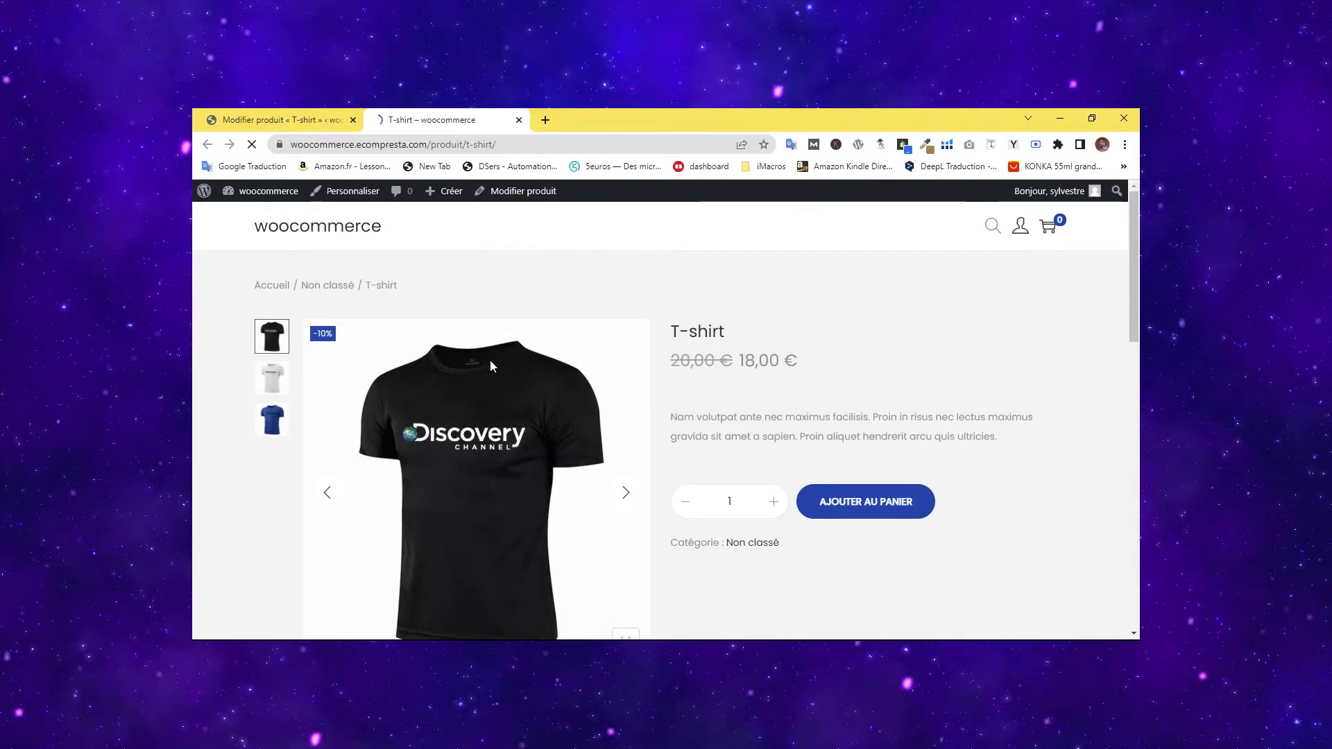
Examine the public T-shirt page, including its images, full description, bullet list and inserted photo.
scroll(1026, 276, down, 6)
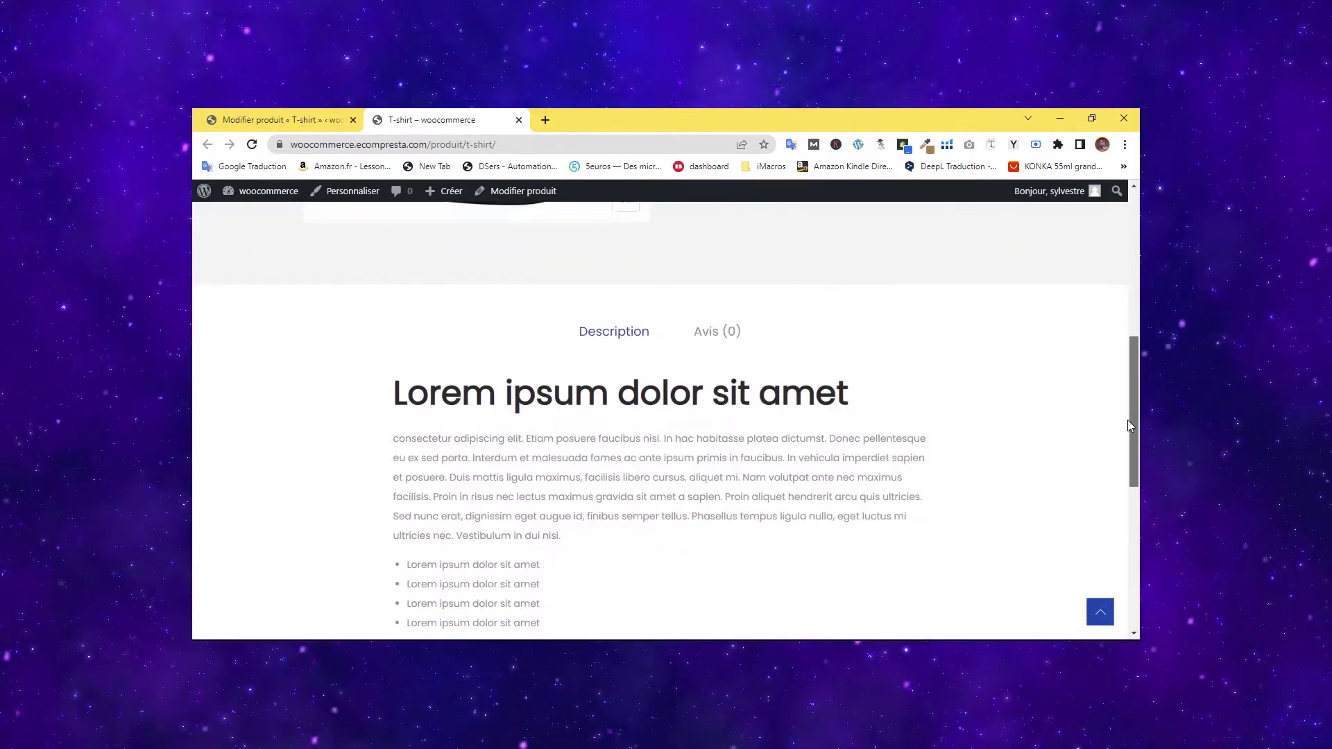
scroll(1127, 419, up, 5)
scroll(660, 420, down, 10)
scroll(659, 420, up, 5)
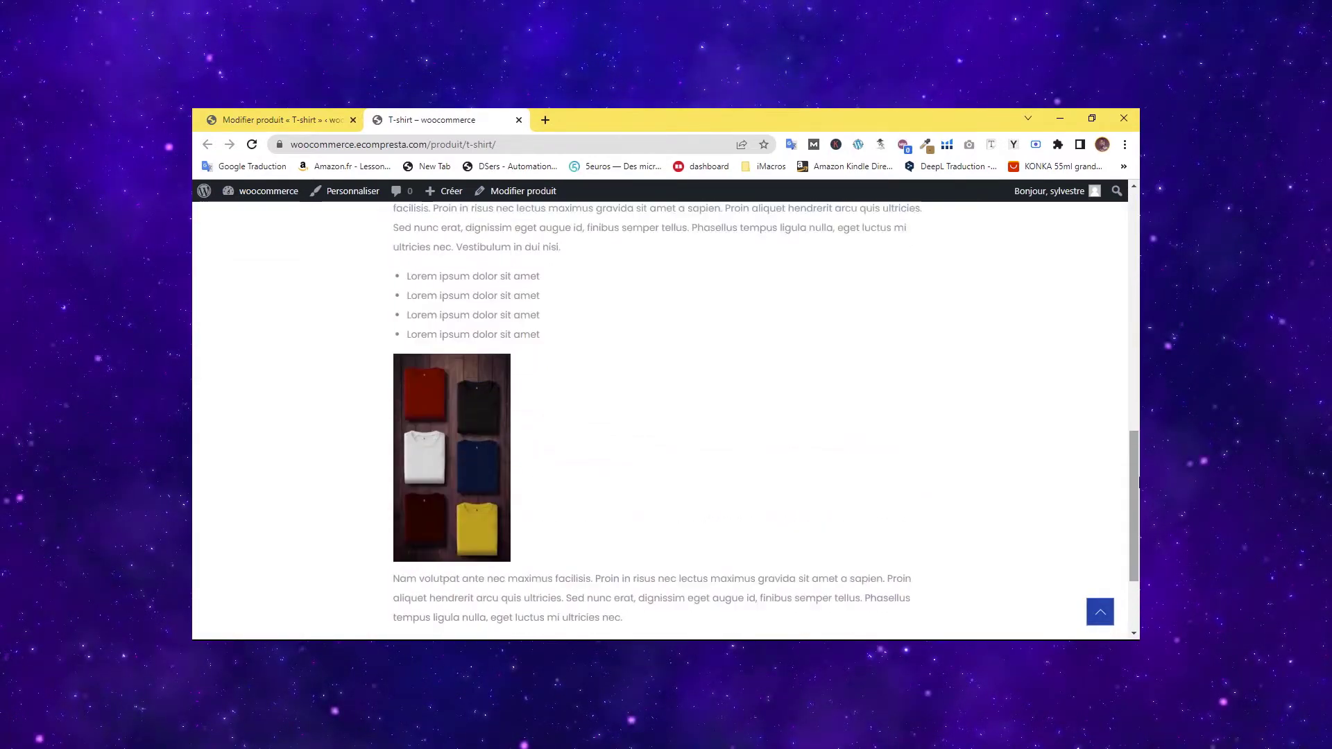
scroll(594, 328, down, 2)
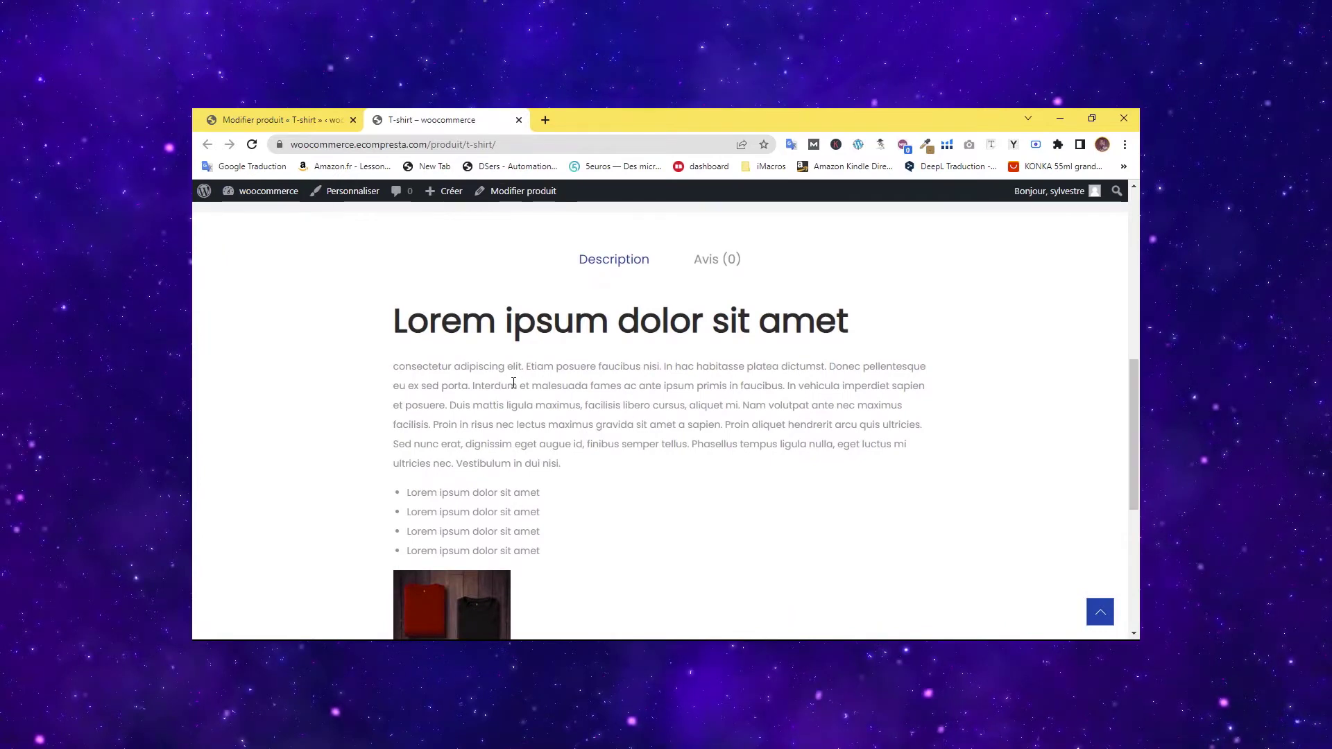
scroll(514, 385, down, 5)
scroll(488, 400, up, 7)
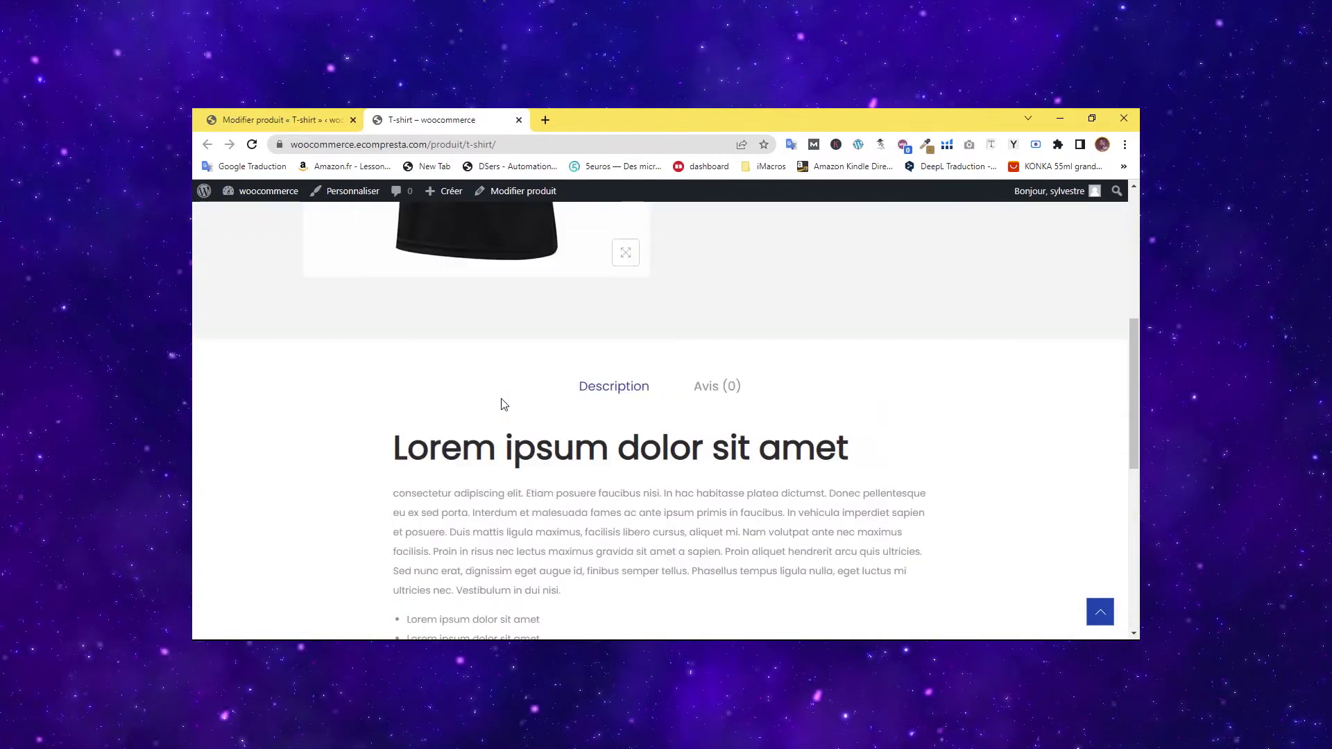
scroll(622, 431, down, 6)
scroll(637, 411, up, 5)
Submit a five-star customer review of the T-shirt reading "Excellent t-shirt".
click(702, 318)
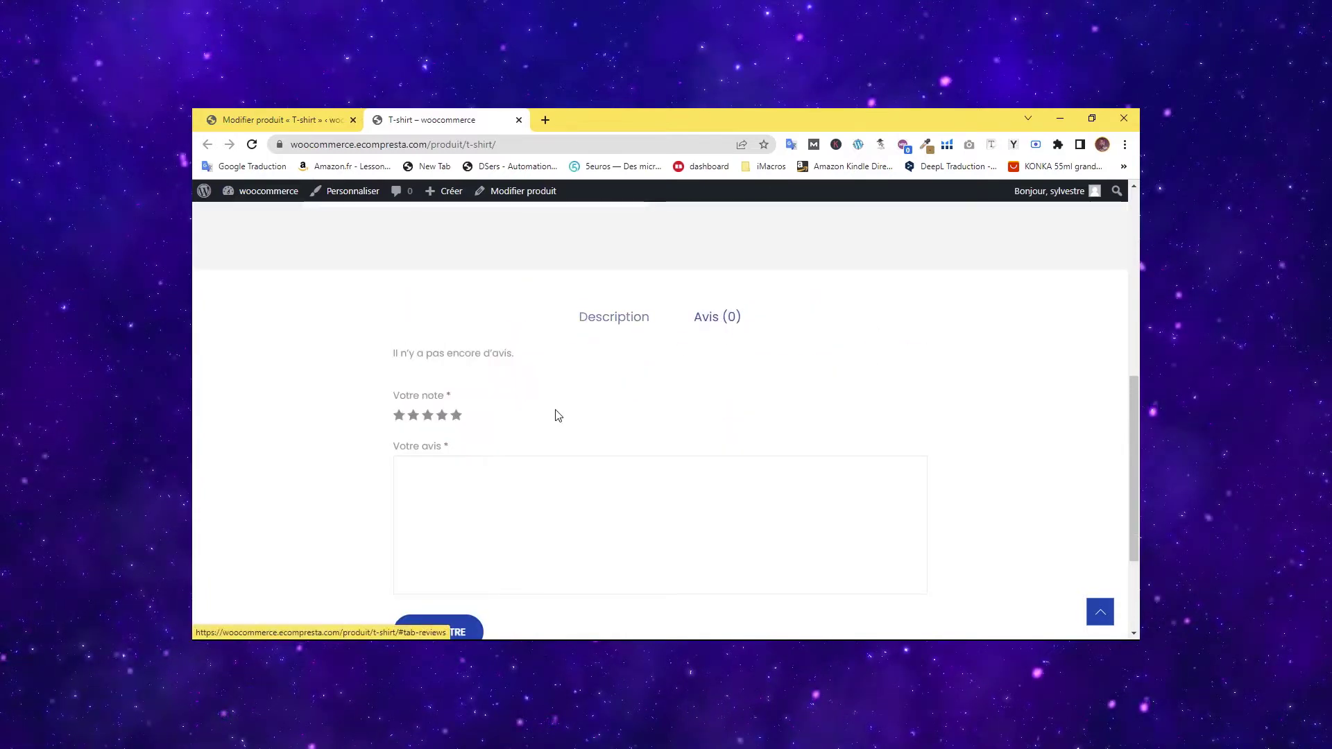
click(457, 417)
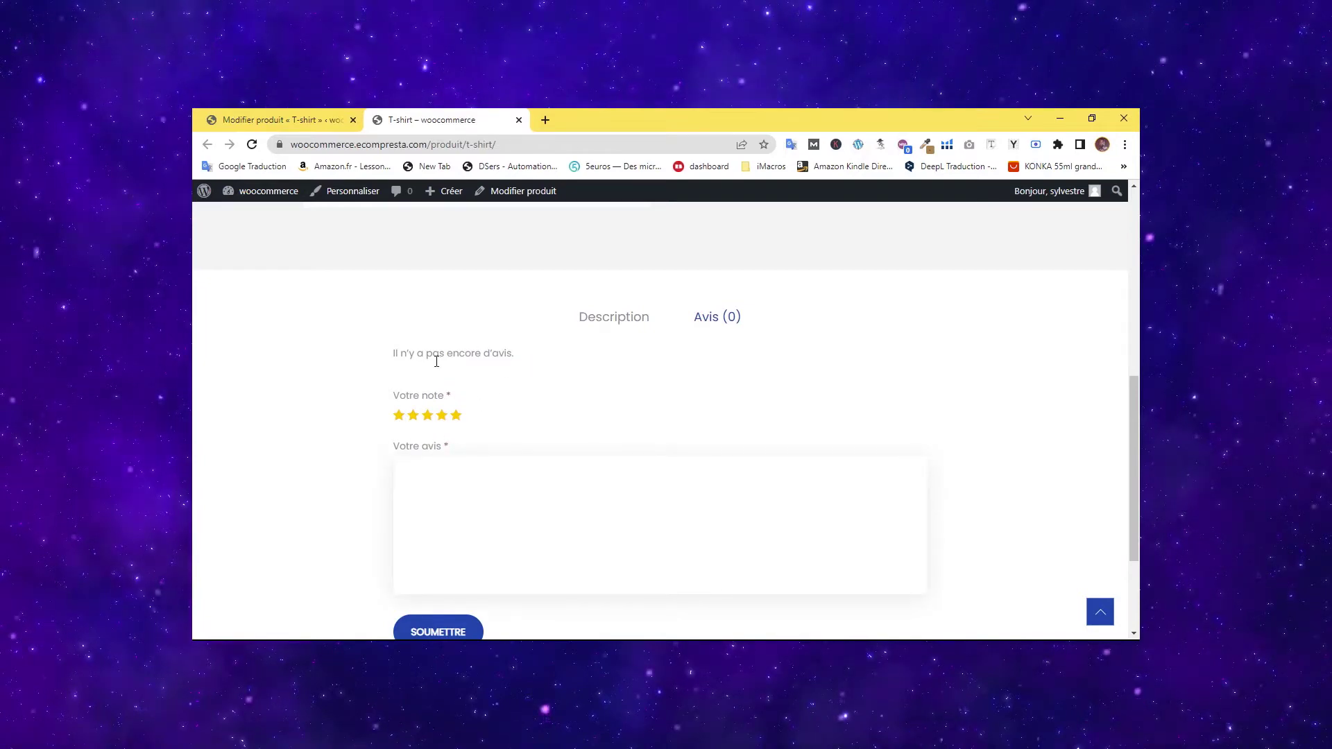
click(543, 406)
scroll(524, 373, down, 1)
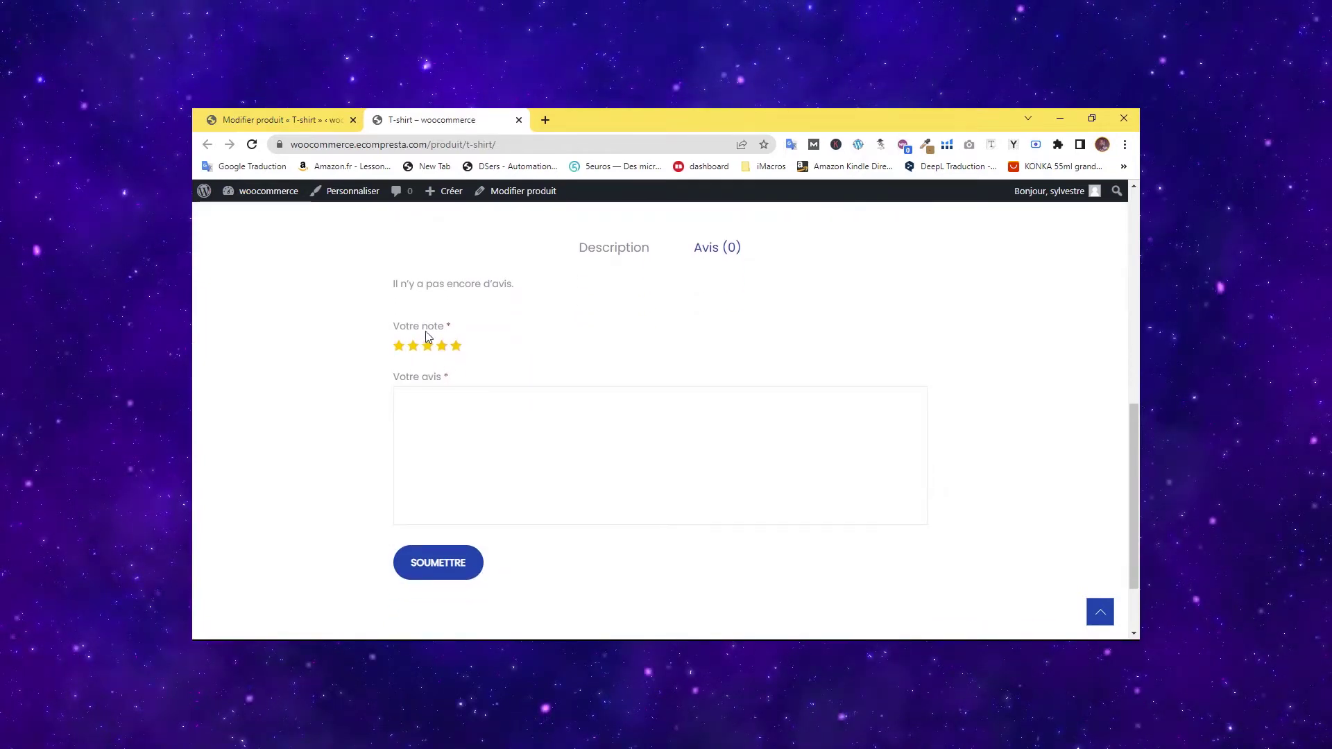
drag(392, 286, 568, 289)
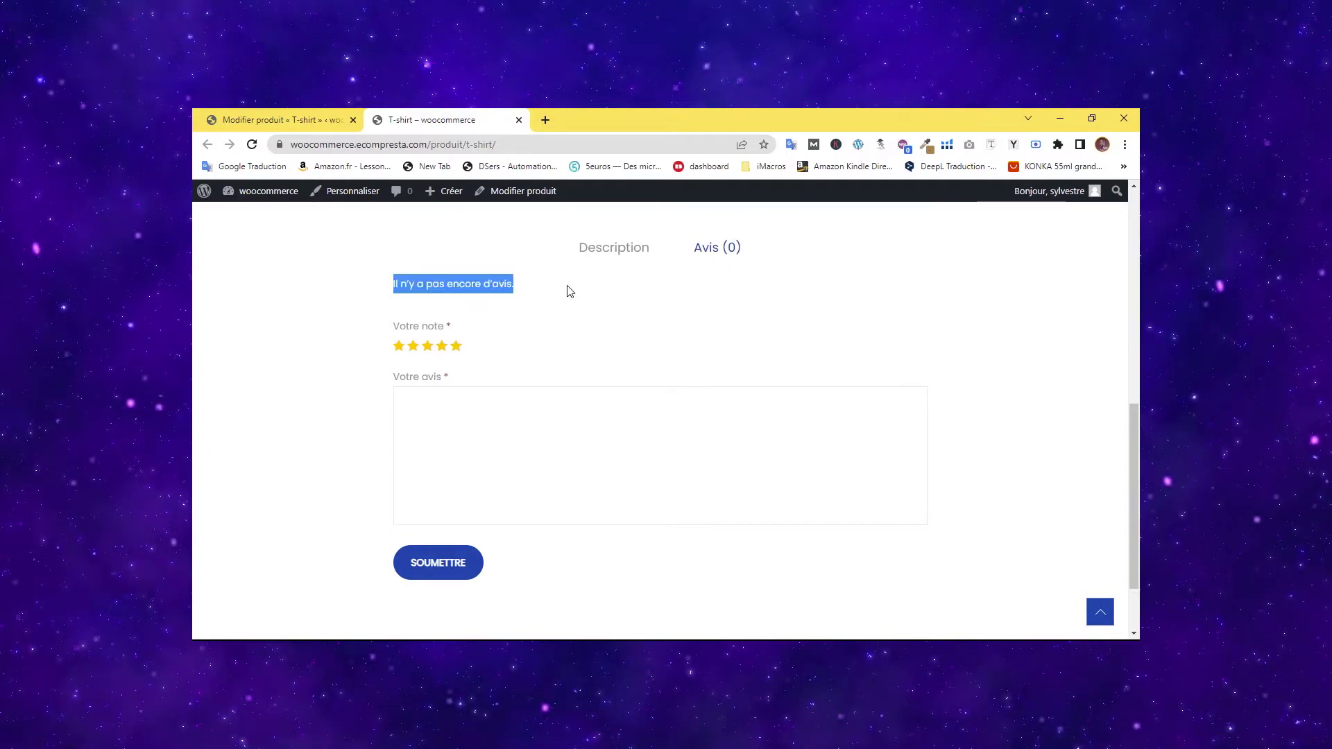
click(450, 317)
click(456, 403)
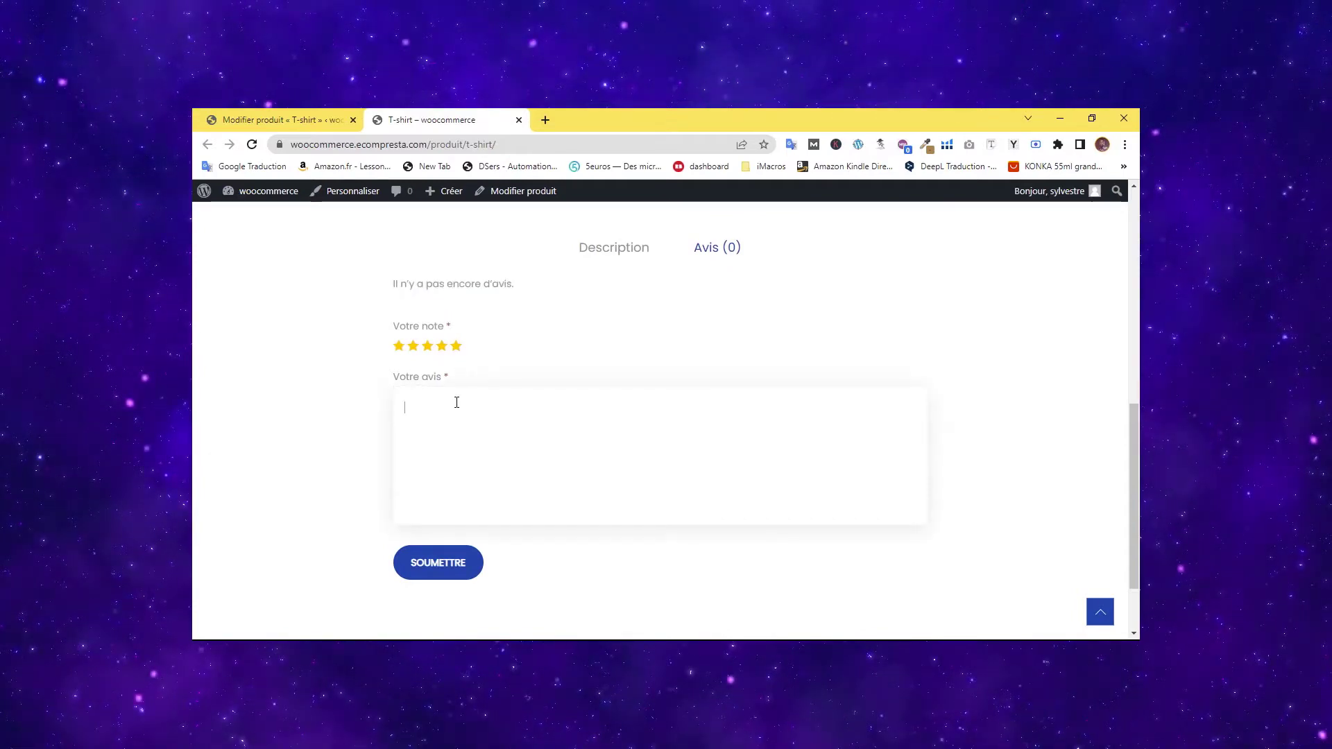
text(Exc)
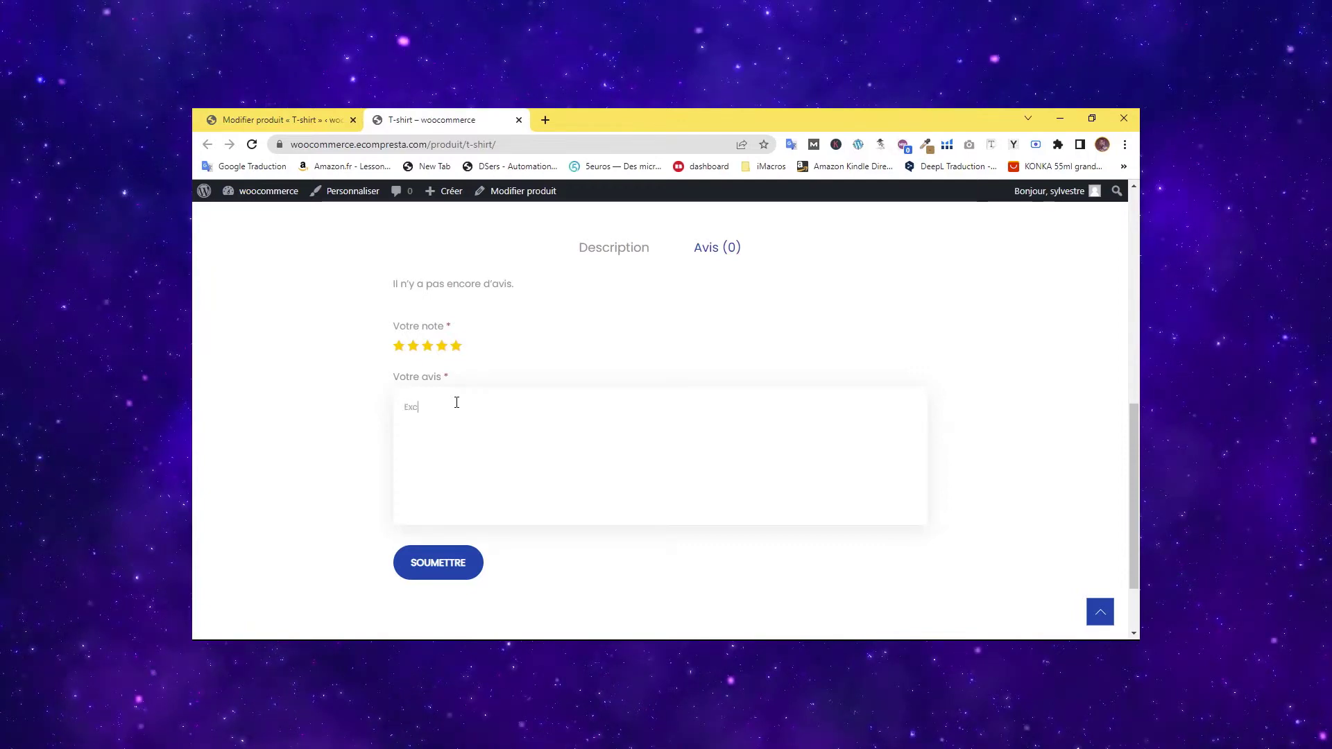
text(ellent t-shirt)
click(456, 562)
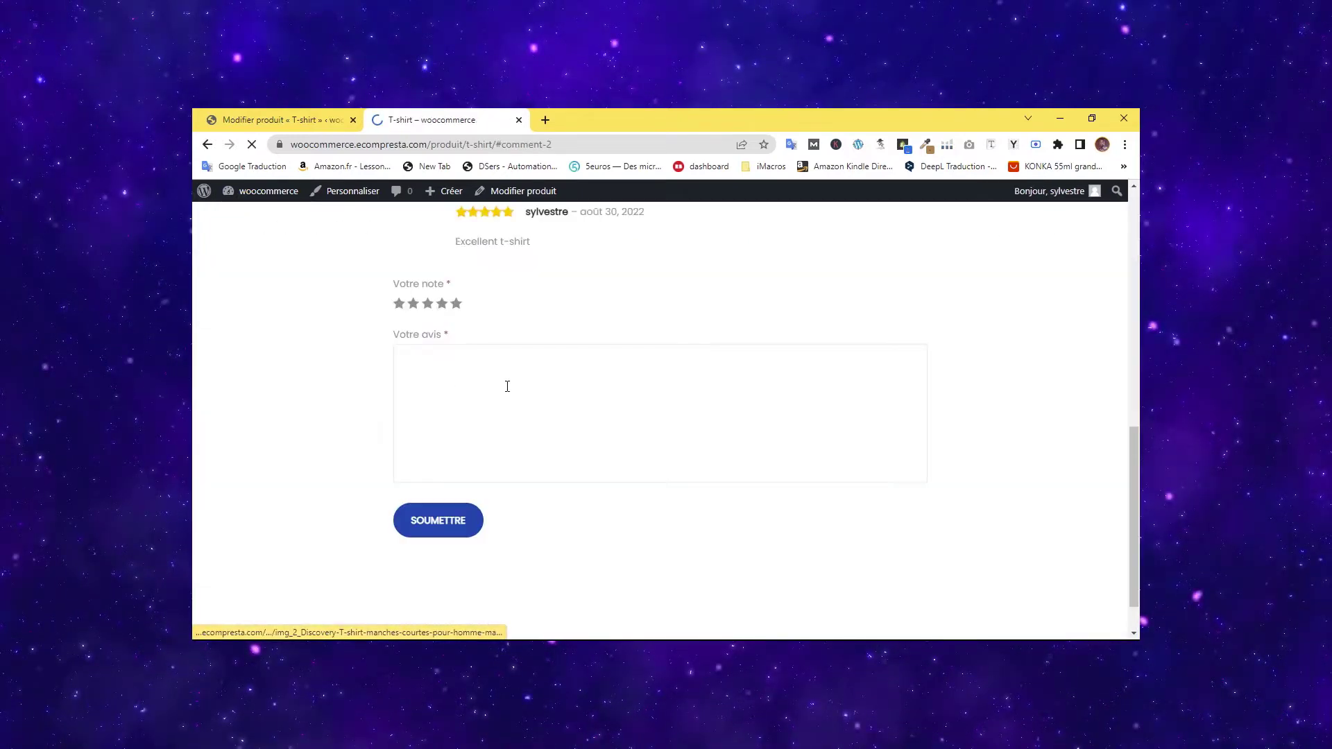
Review the public page's title, price, rating and short description, and compare the short description with the product editor.
scroll(755, 312, up, 10)
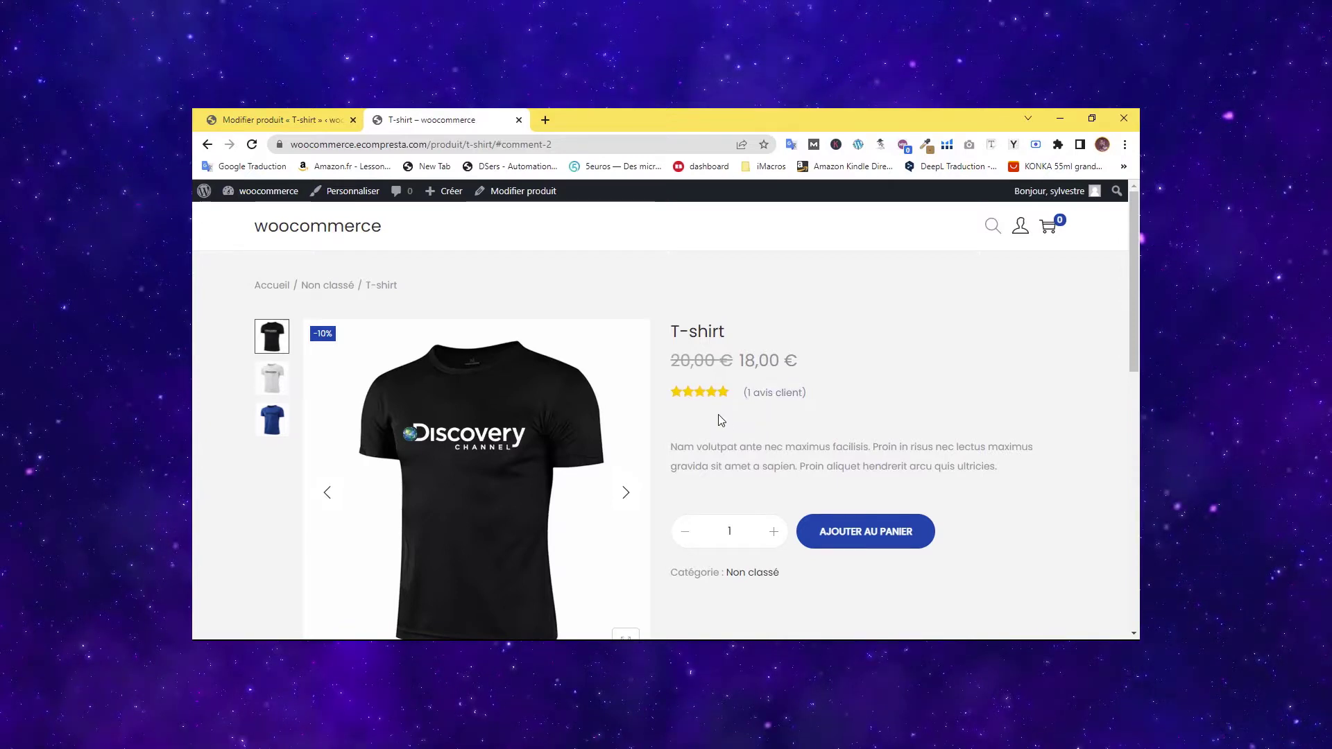
drag(690, 333, 809, 366)
click(761, 361)
drag(677, 448, 1006, 465)
click(264, 119)
scroll(616, 458, down, 10)
scroll(617, 459, down, 4)
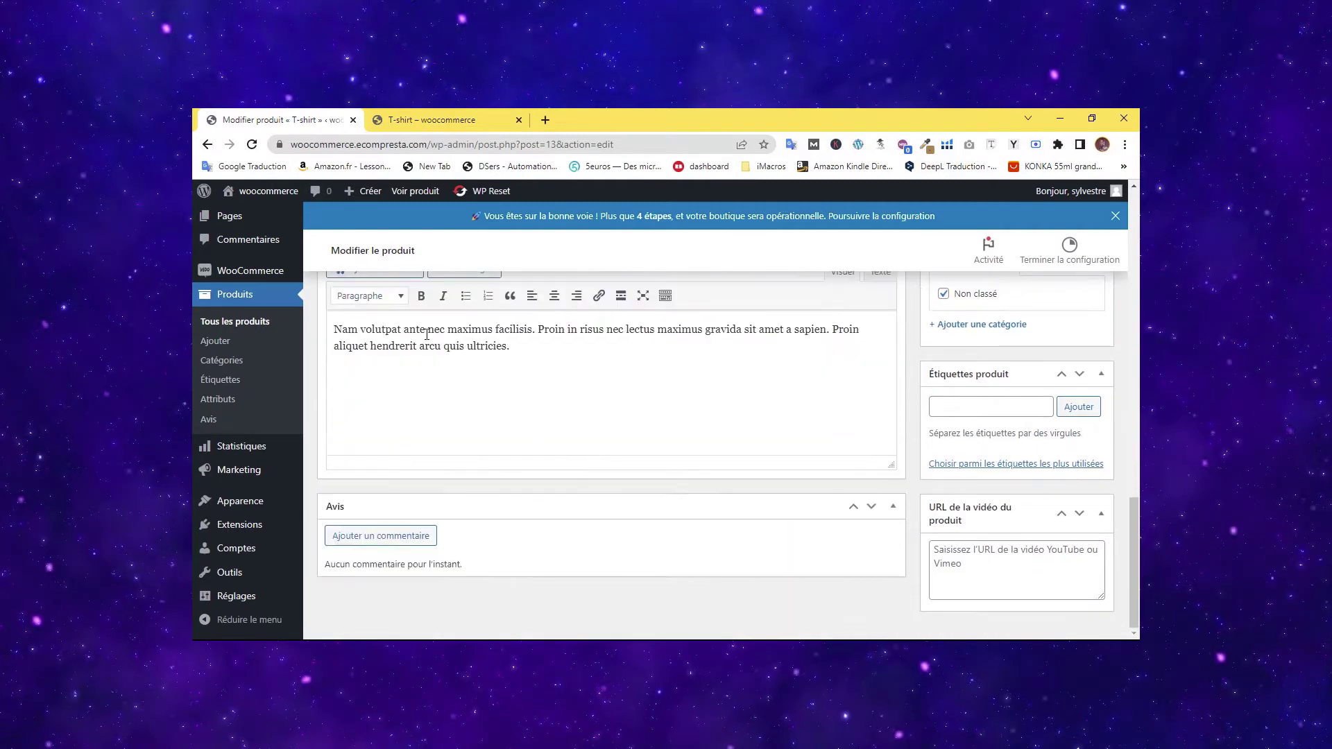
On the public T-shirt page, set the order quantity to 2 and display the product's full description.
click(445, 119)
scroll(783, 440, down, 2)
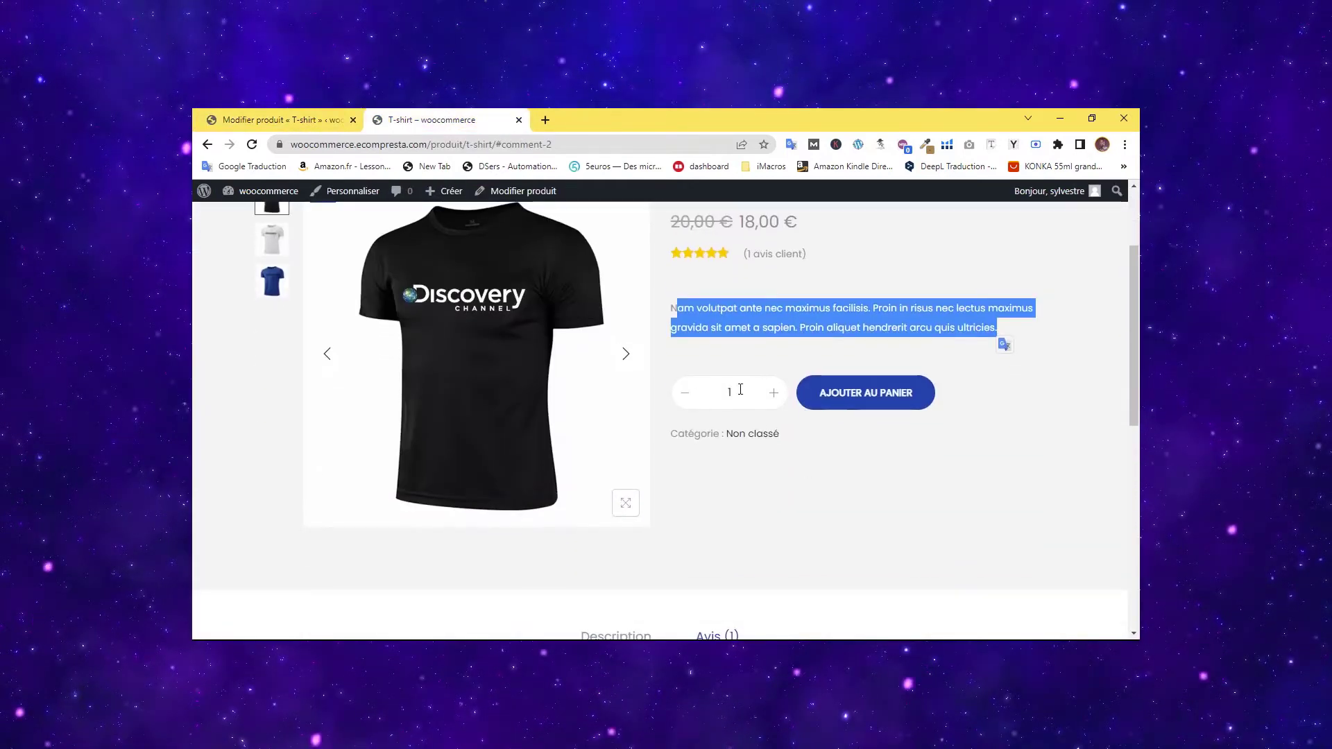
click(895, 485)
click(773, 394)
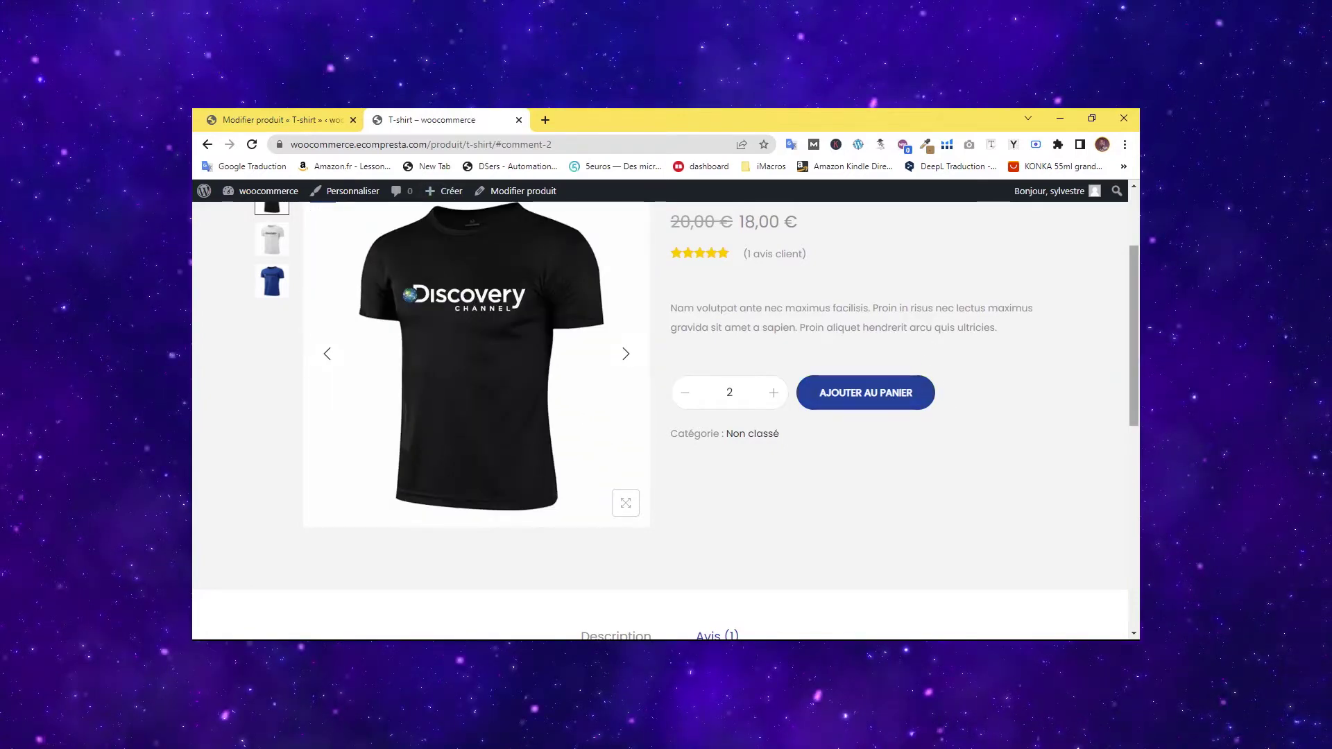
scroll(865, 401, down, 7)
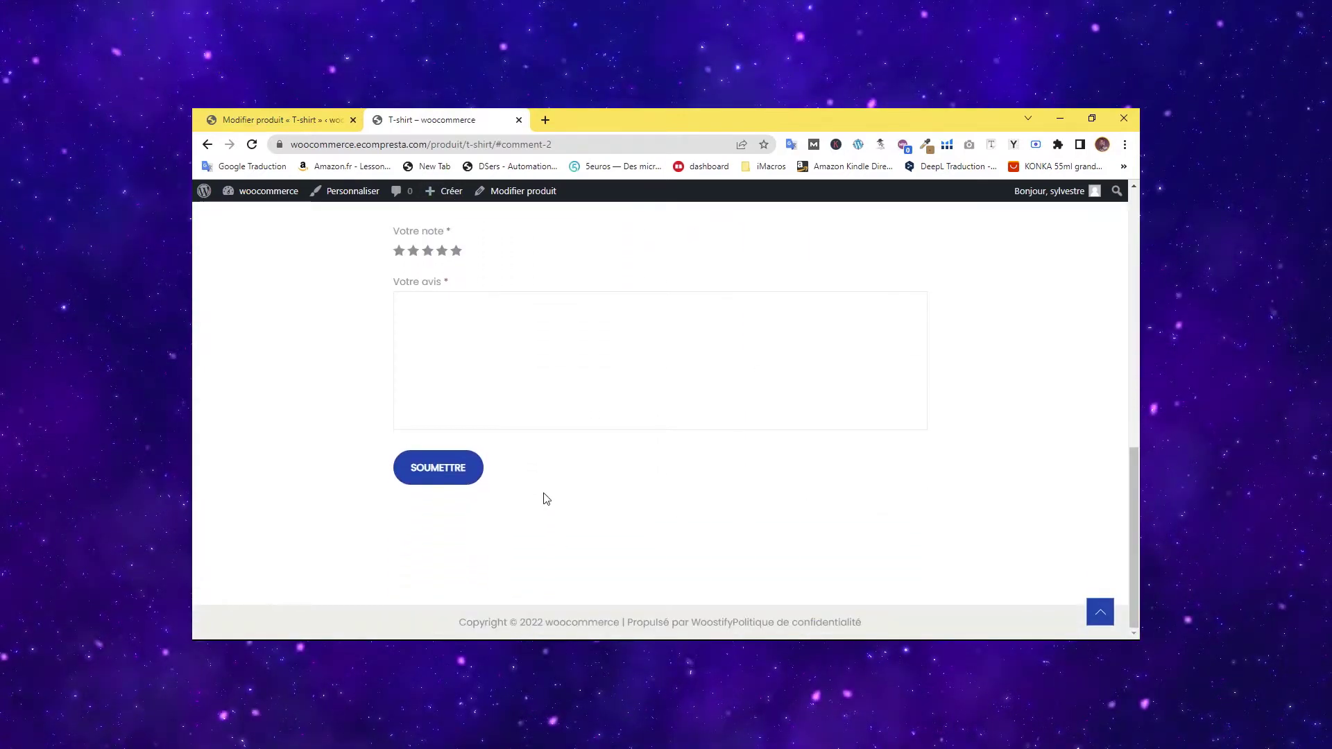
scroll(544, 498, up, 3)
click(639, 345)
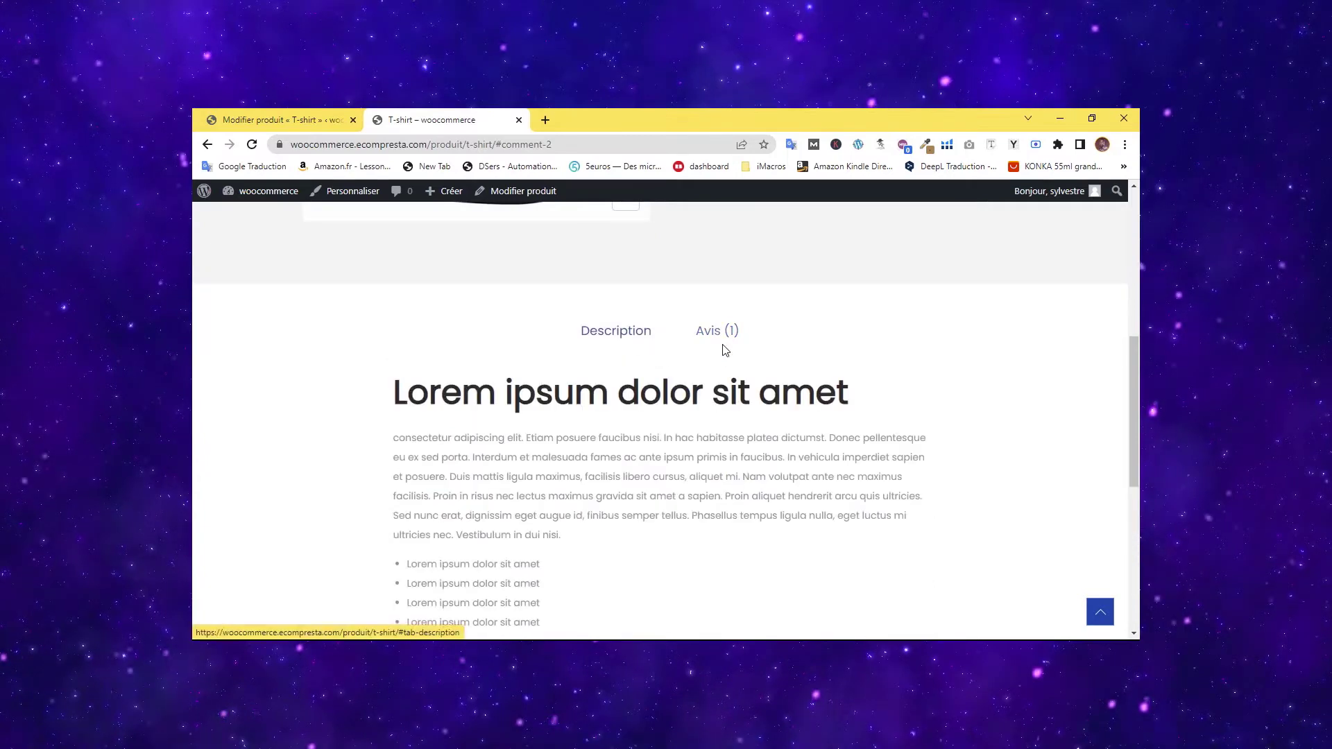
Review the customer review and the white, blue and black gallery images on the public T-shirt page.
click(729, 337)
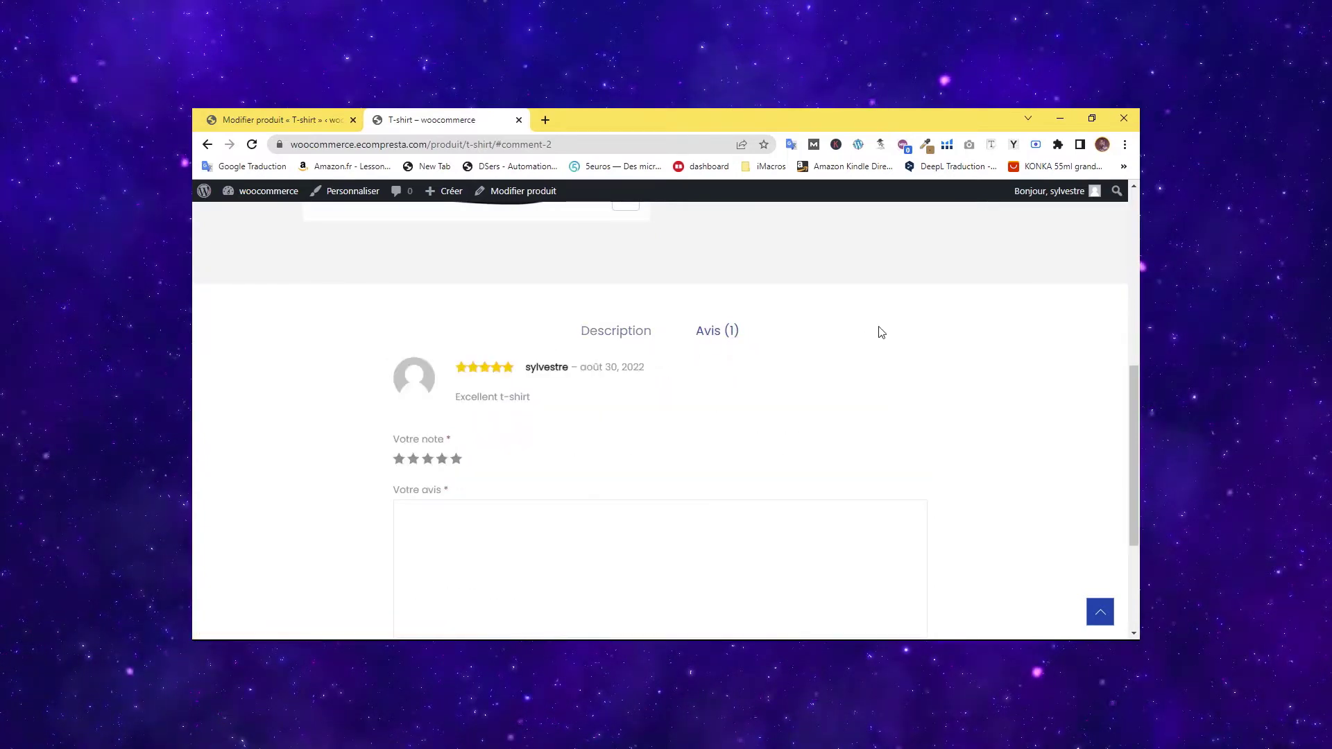
drag(1134, 414, 1139, 224)
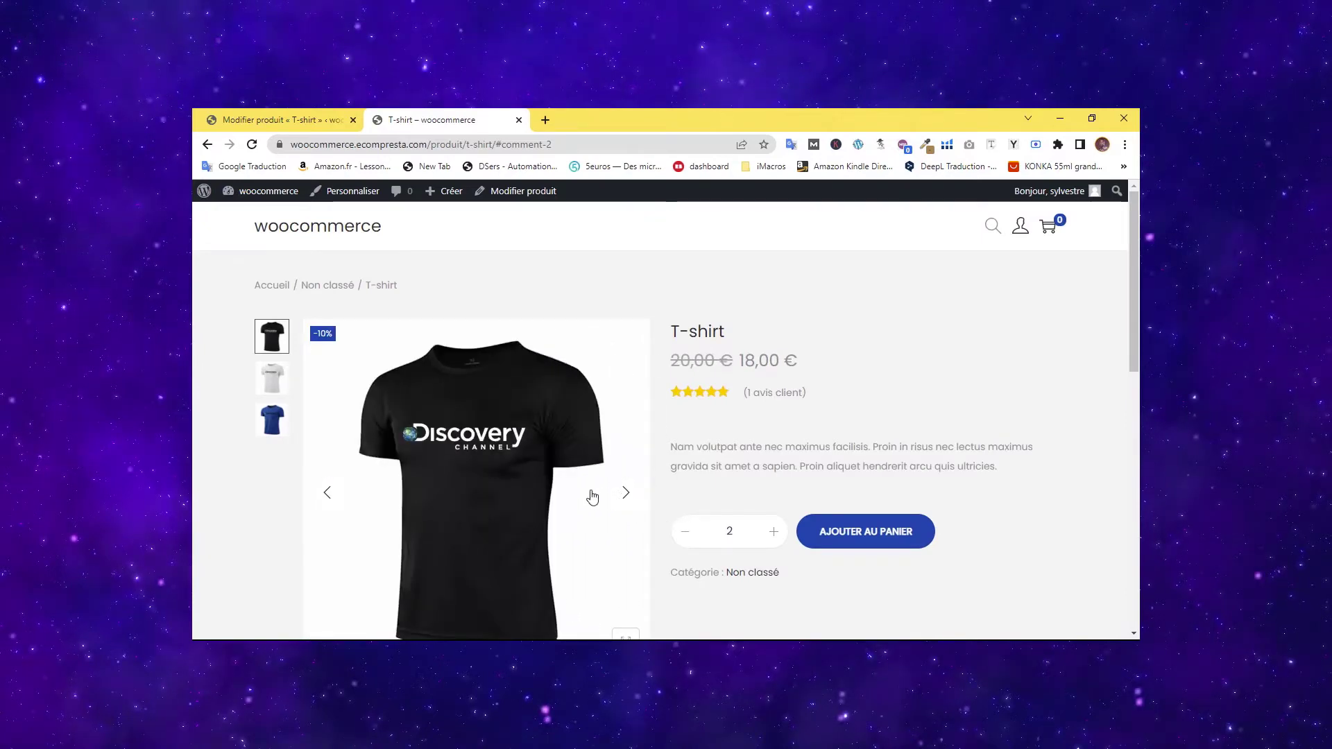
click(272, 393)
click(272, 420)
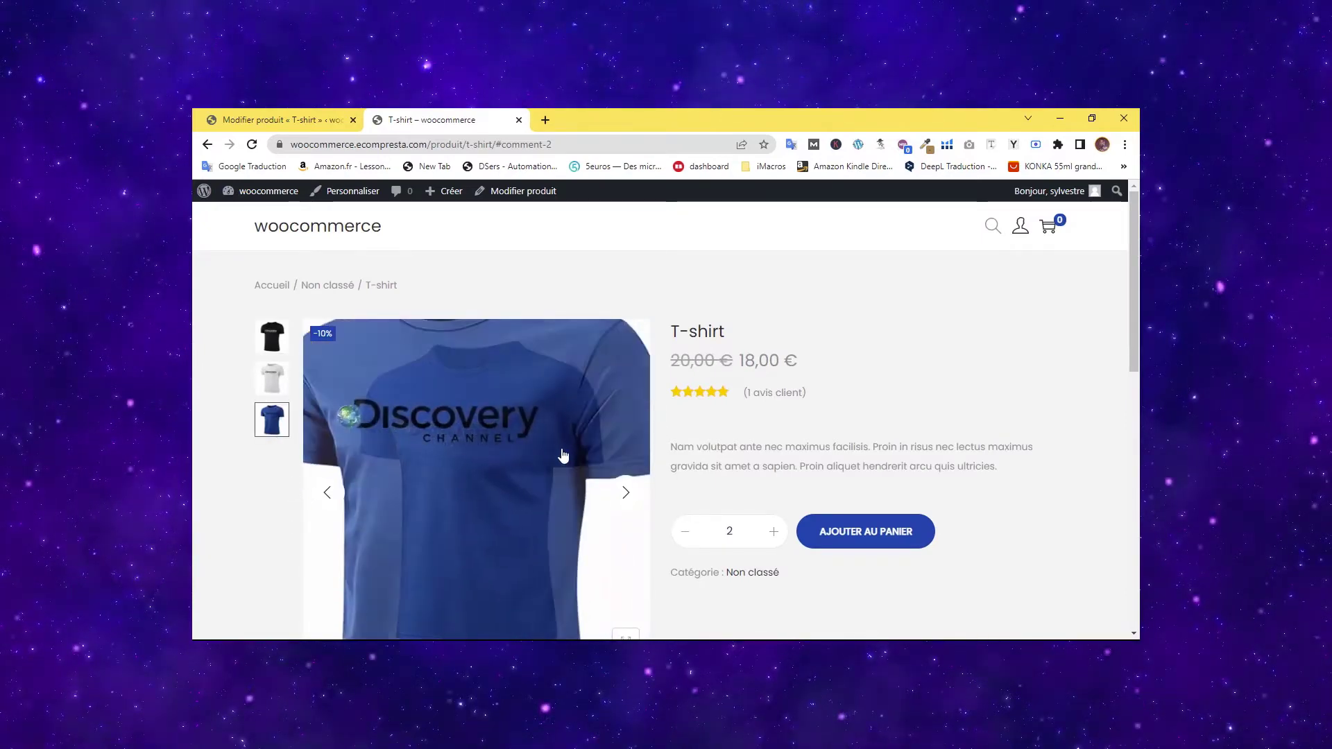
click(626, 492)
In the admin's product list, quick-edit the T-shirt product and set its title to "Produit simple".
key(ctrl+Page_Up)
scroll(467, 401, up, 8)
scroll(467, 404, up, 5)
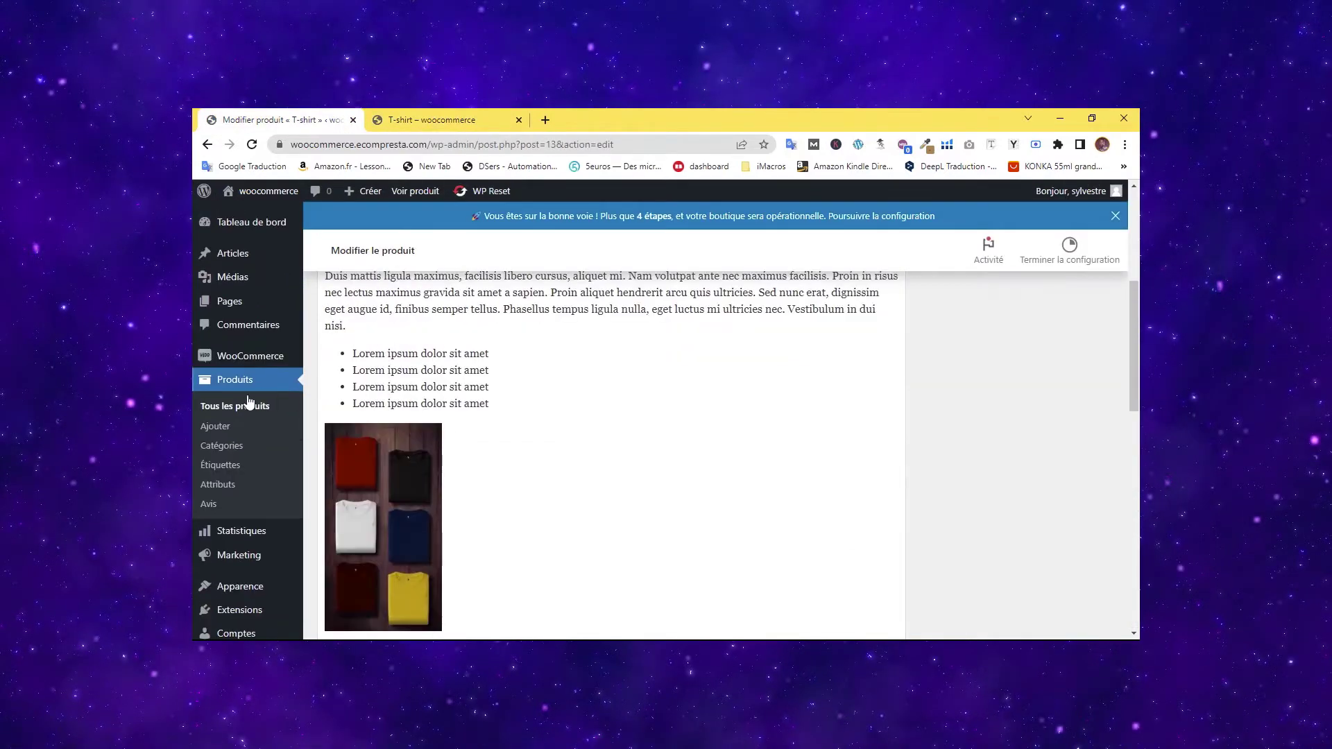
click(223, 407)
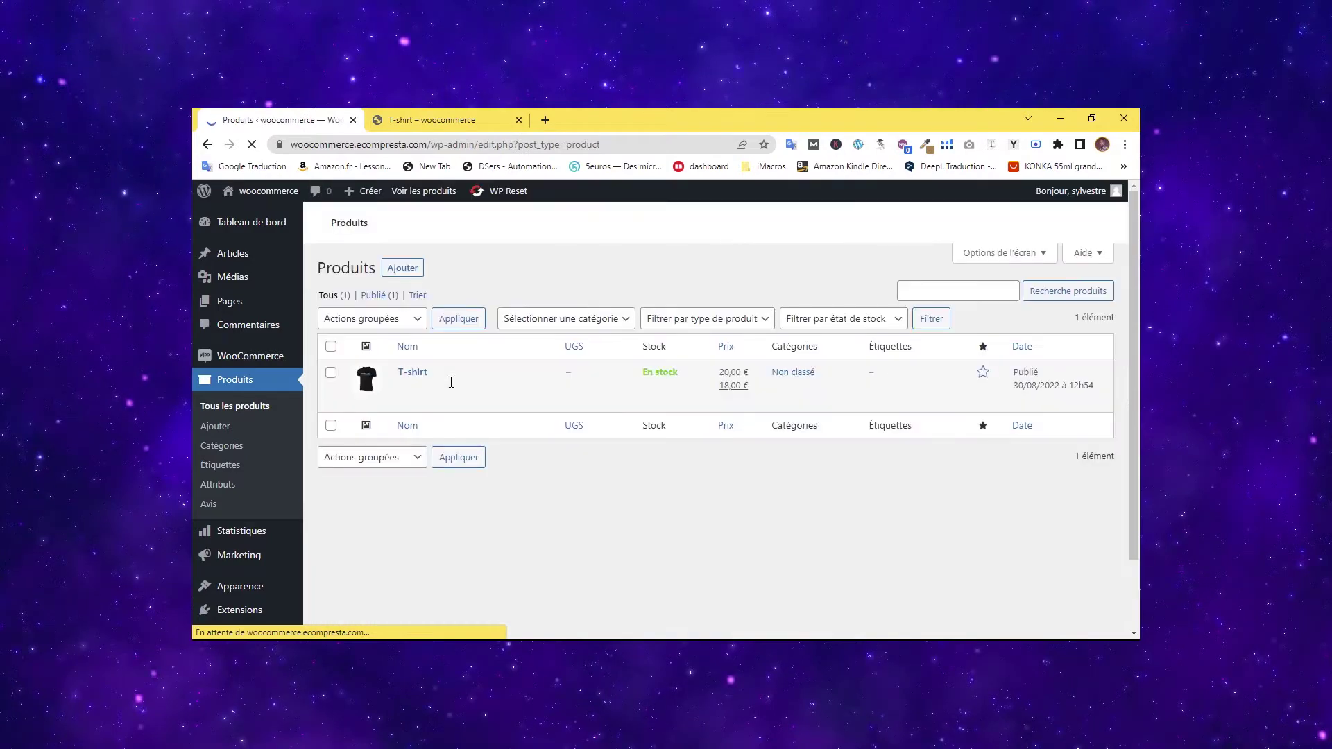
mouse_move(451, 384)
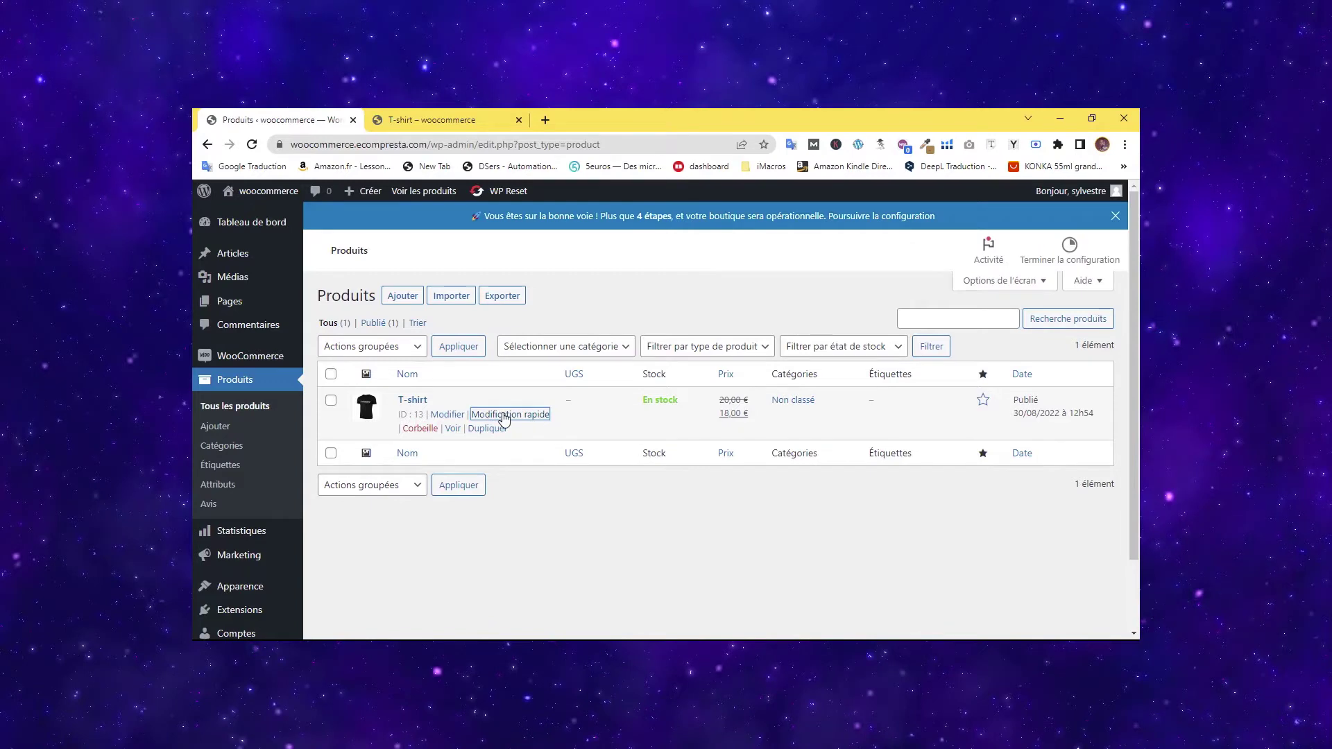
click(504, 415)
drag(486, 426, 351, 434)
text(Produit simple)
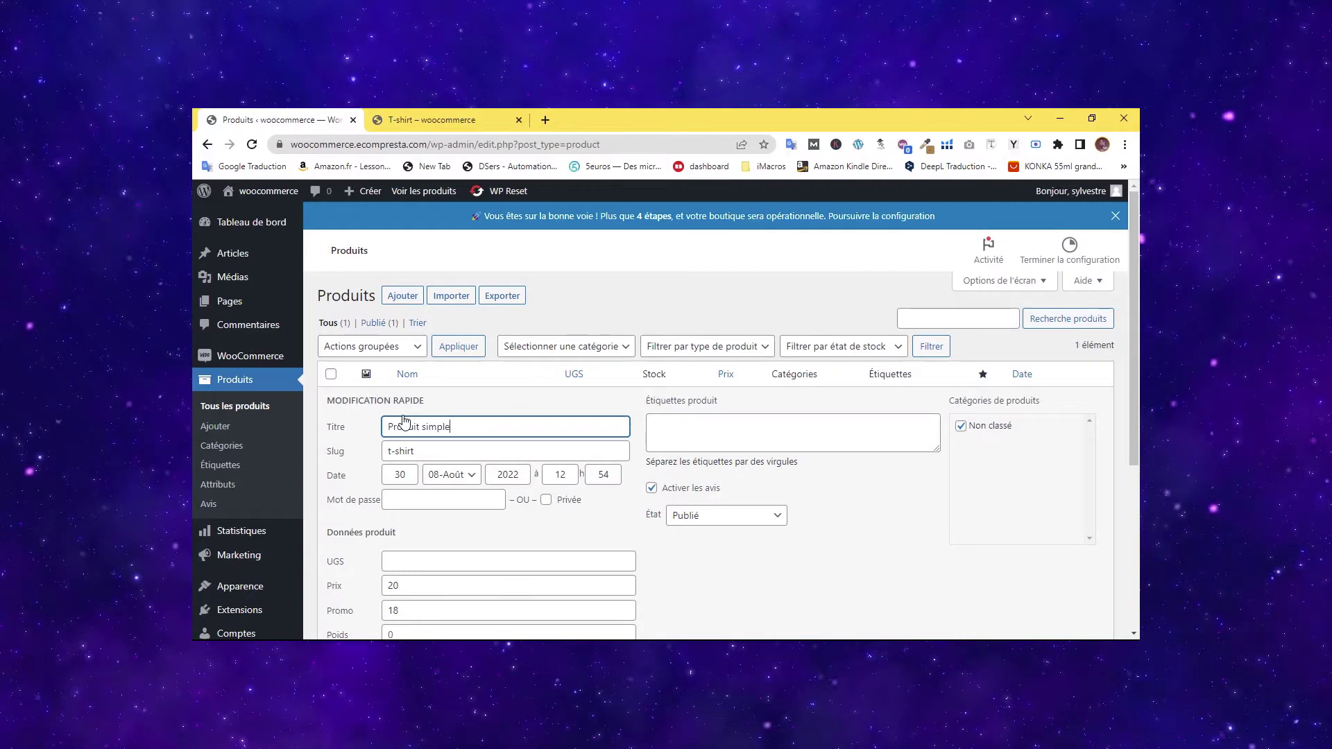
Replace the product's slug with a copy of the title "Produit simple" and save the quick edit.
key(ctrl+a)
key(ctrl+c)
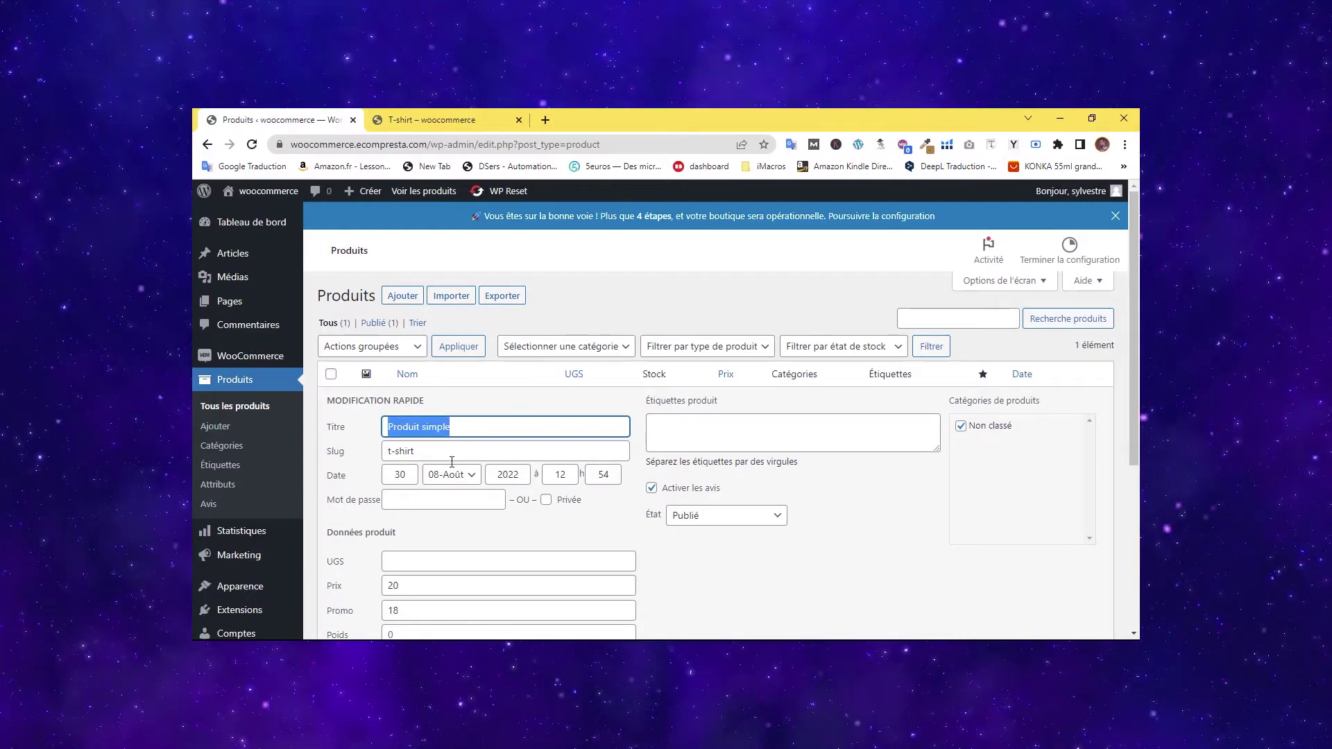
click(451, 475)
click(451, 474)
drag(415, 451, 261, 452)
key(ctrl+v)
scroll(495, 440, down, 4)
click(365, 513)
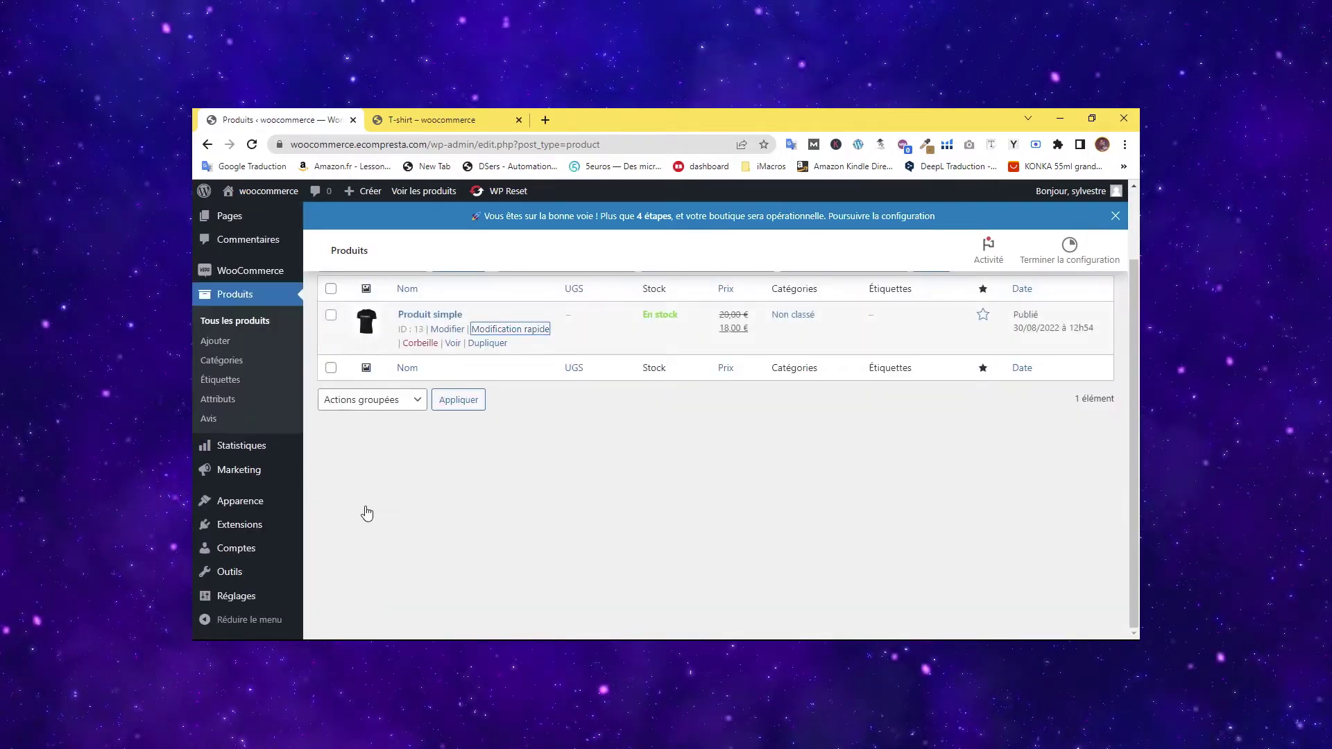
Close the old T-shirt page, open the shop in a new tab and examine the product's listing.
click(445, 120)
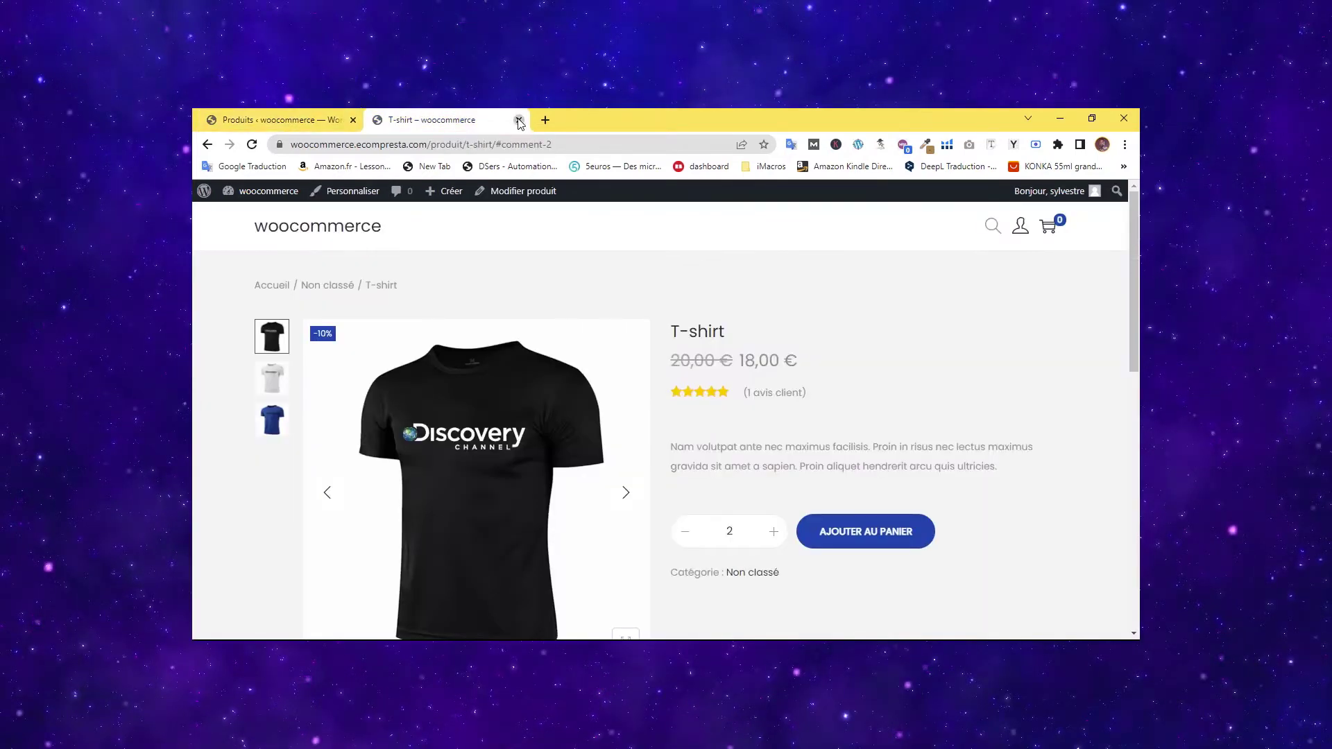
click(518, 120)
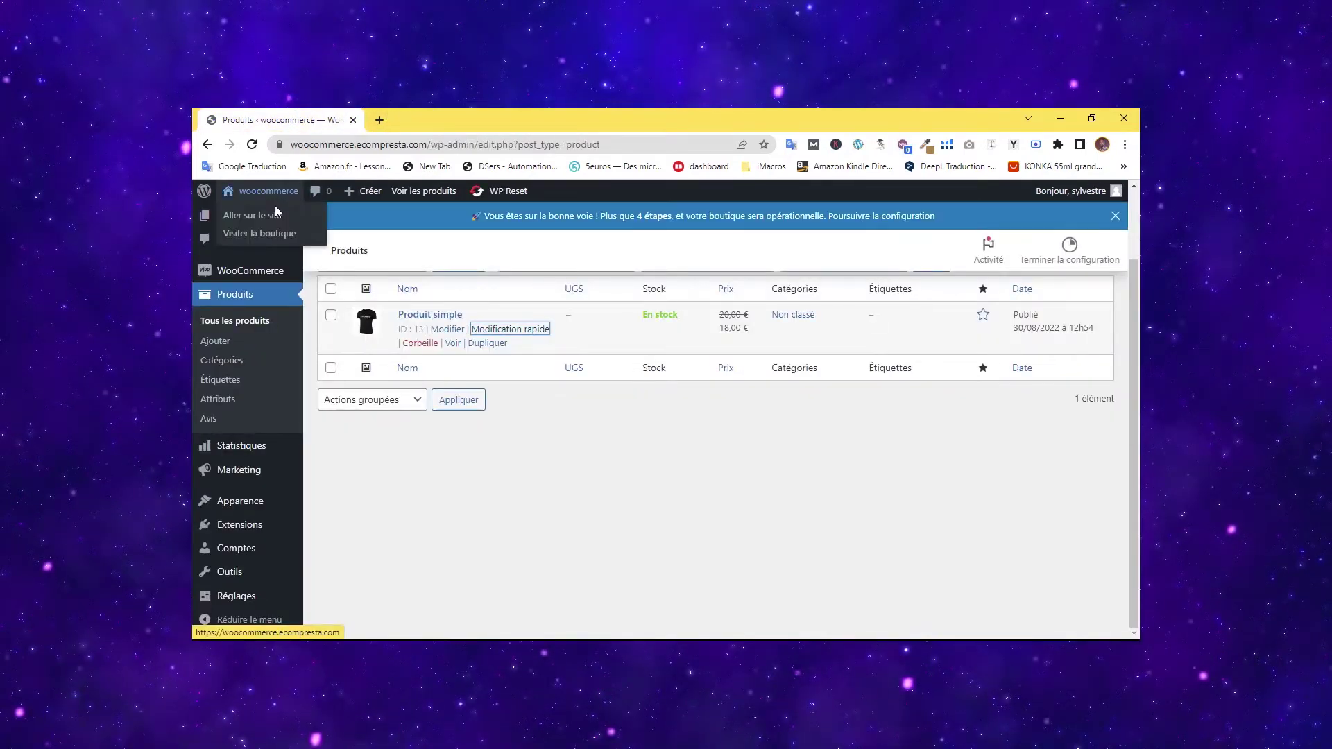
right_click(265, 208)
click(295, 217)
click(411, 119)
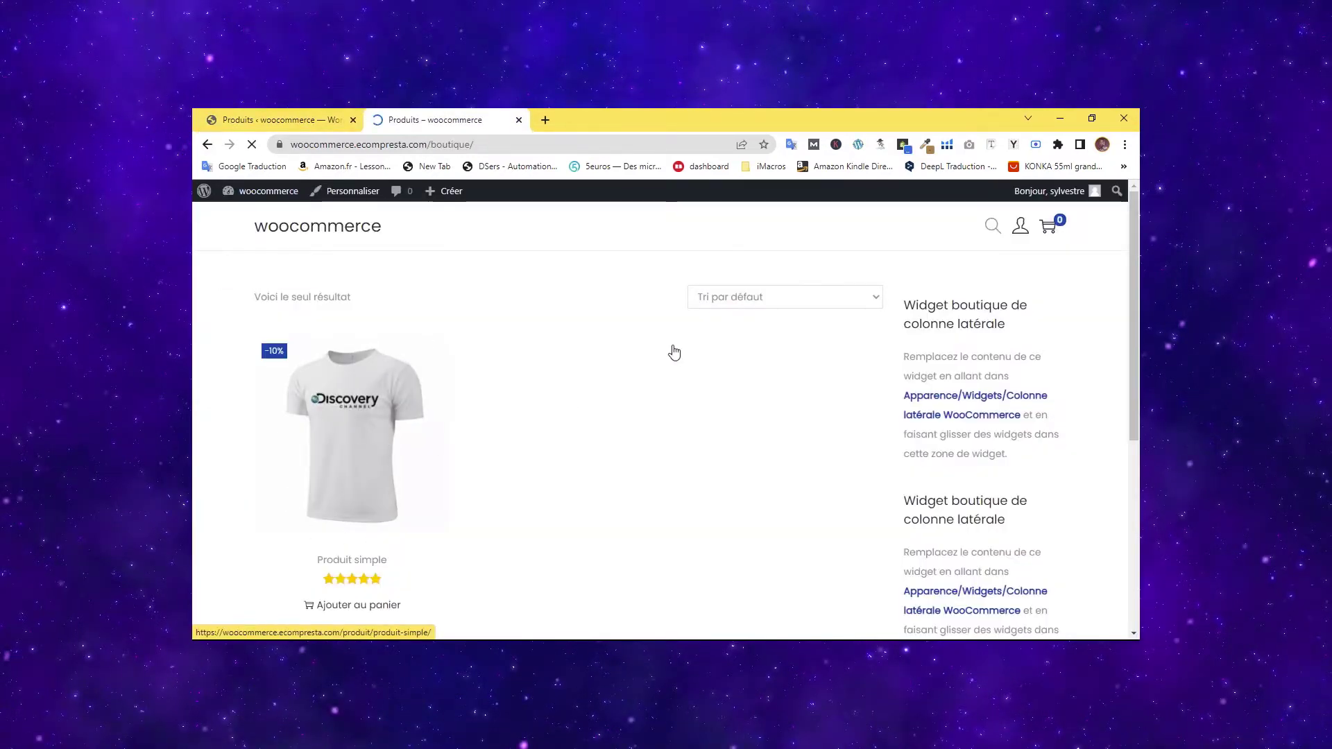
scroll(392, 418, down, 2)
scroll(393, 419, down, 1)
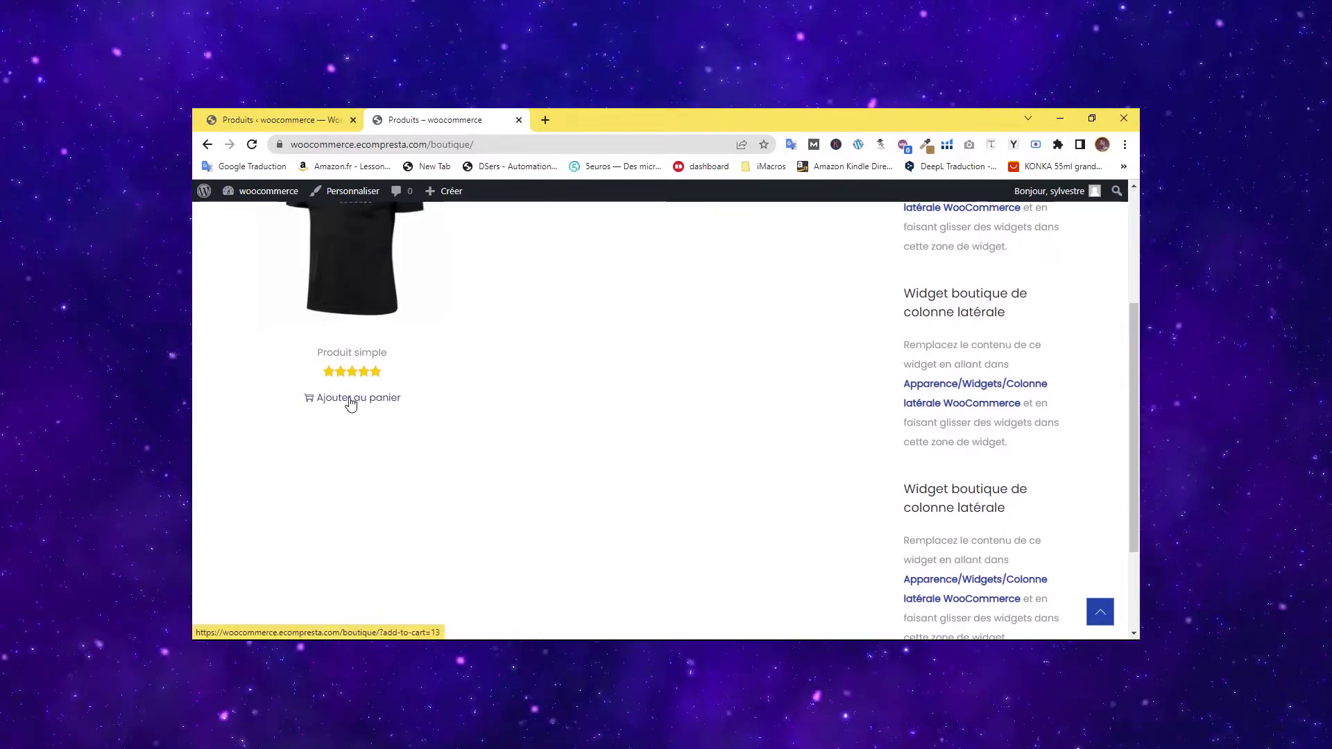
scroll(350, 401, up, 1)
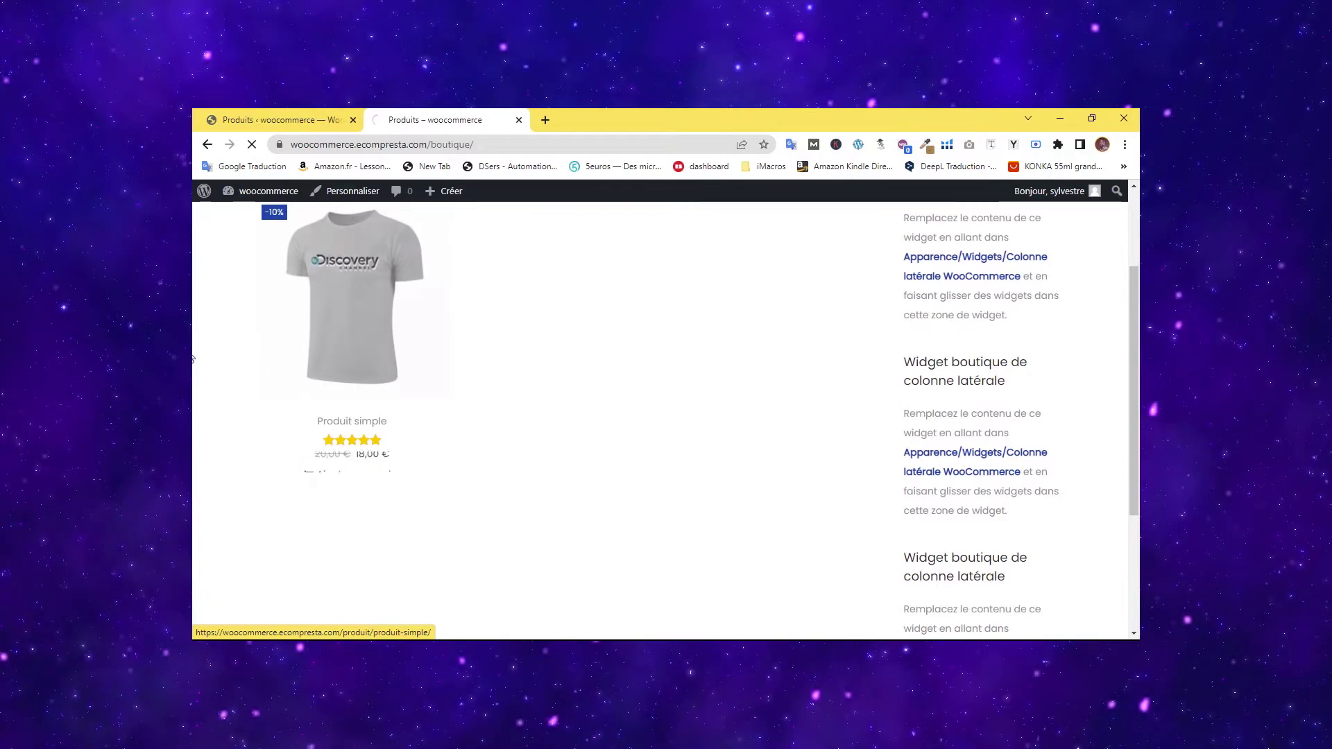
Open the public page of Produit simple and check its title, description and customer review.
click(350, 303)
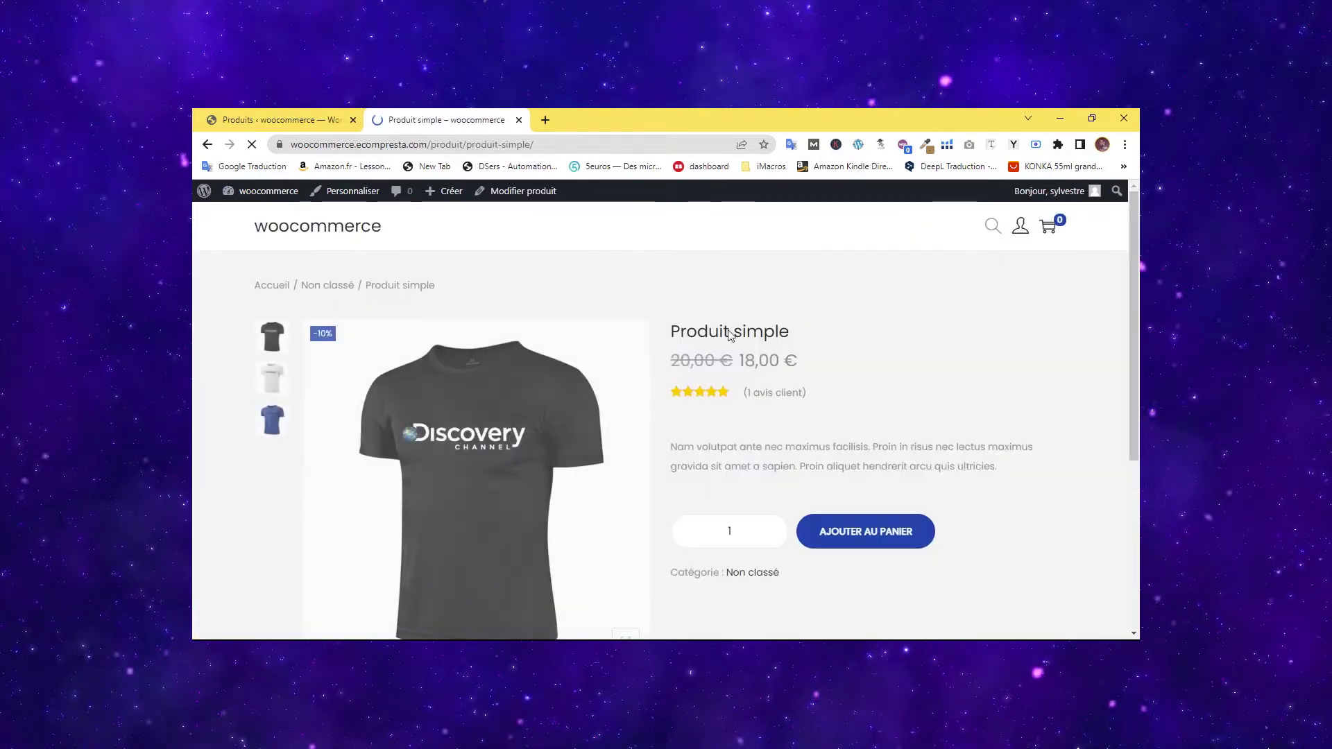
drag(683, 333, 806, 336)
click(891, 321)
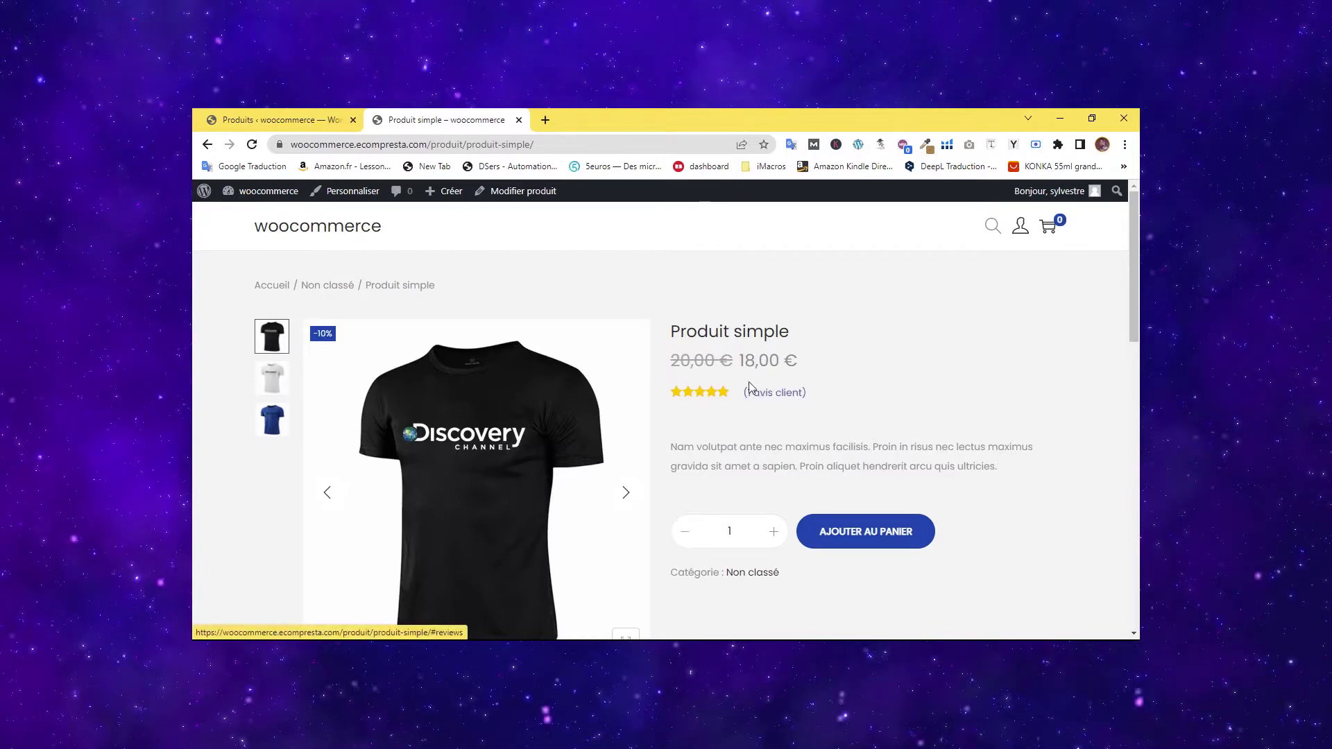
scroll(734, 354, down, 1)
scroll(734, 354, down, 5)
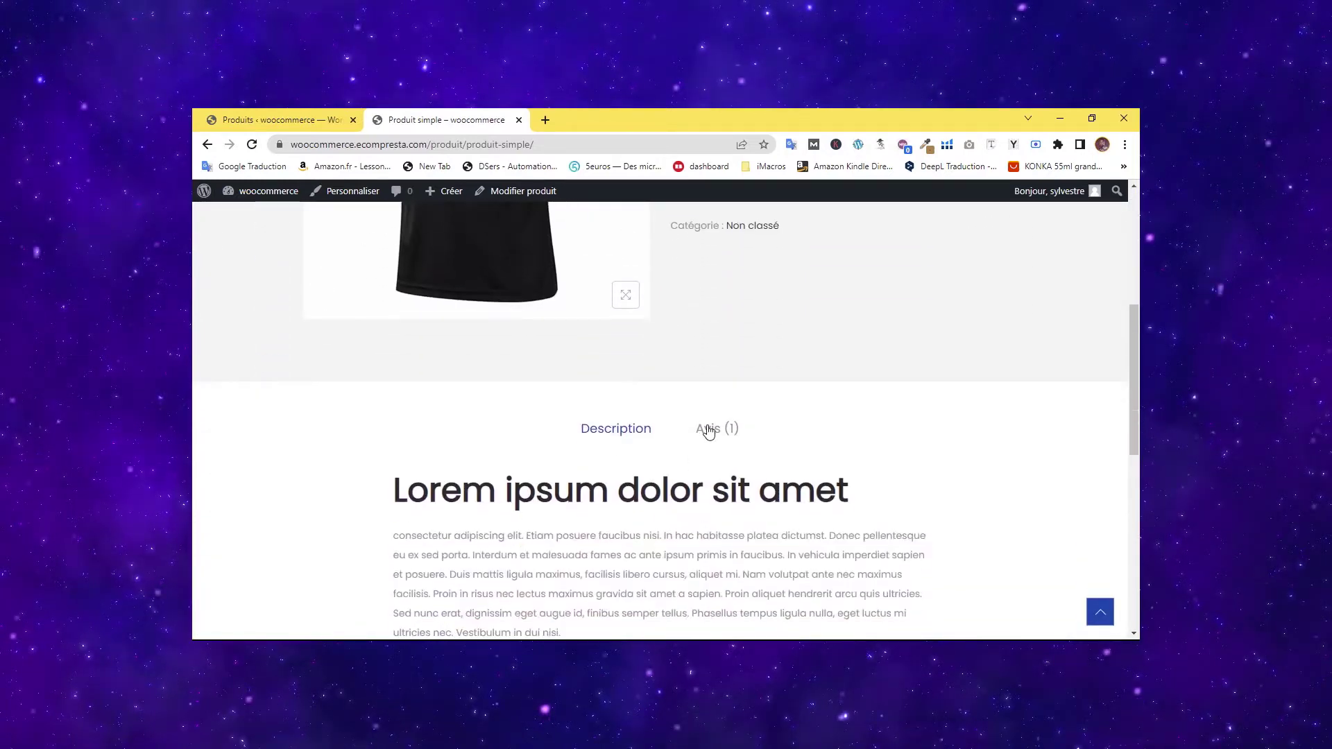
click(708, 427)
drag(549, 465, 593, 465)
click(540, 467)
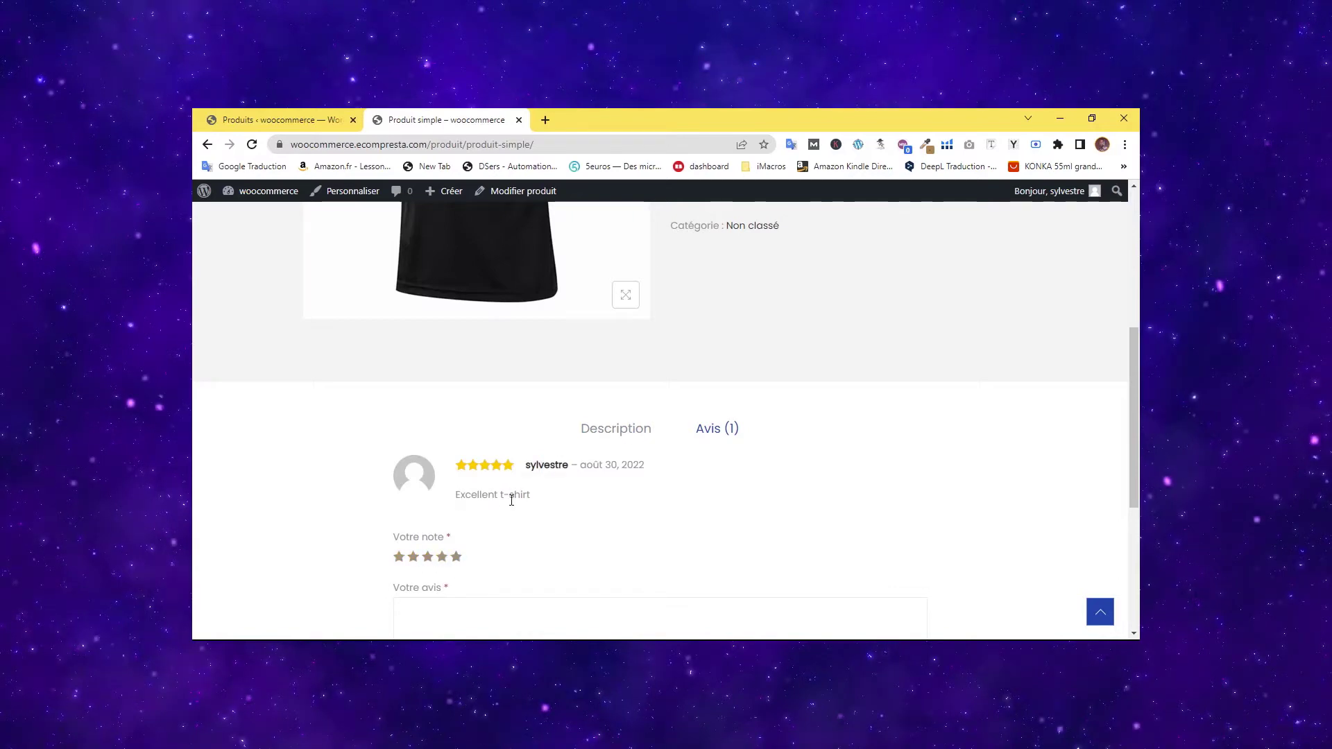
scroll(527, 485, down, 4)
scroll(615, 467, up, 9)
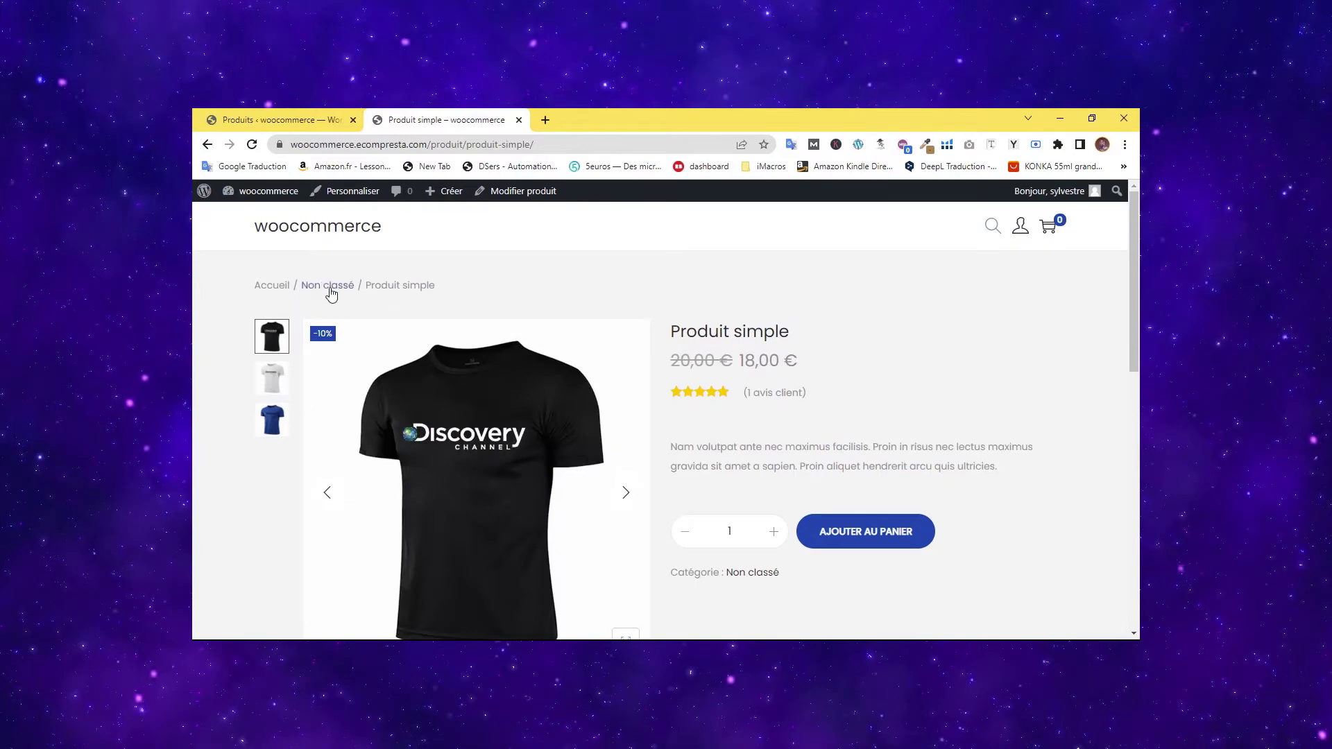
From the admin's product list, start a new product and name it "Produit variable".
click(280, 288)
key(ctrl+Tab)
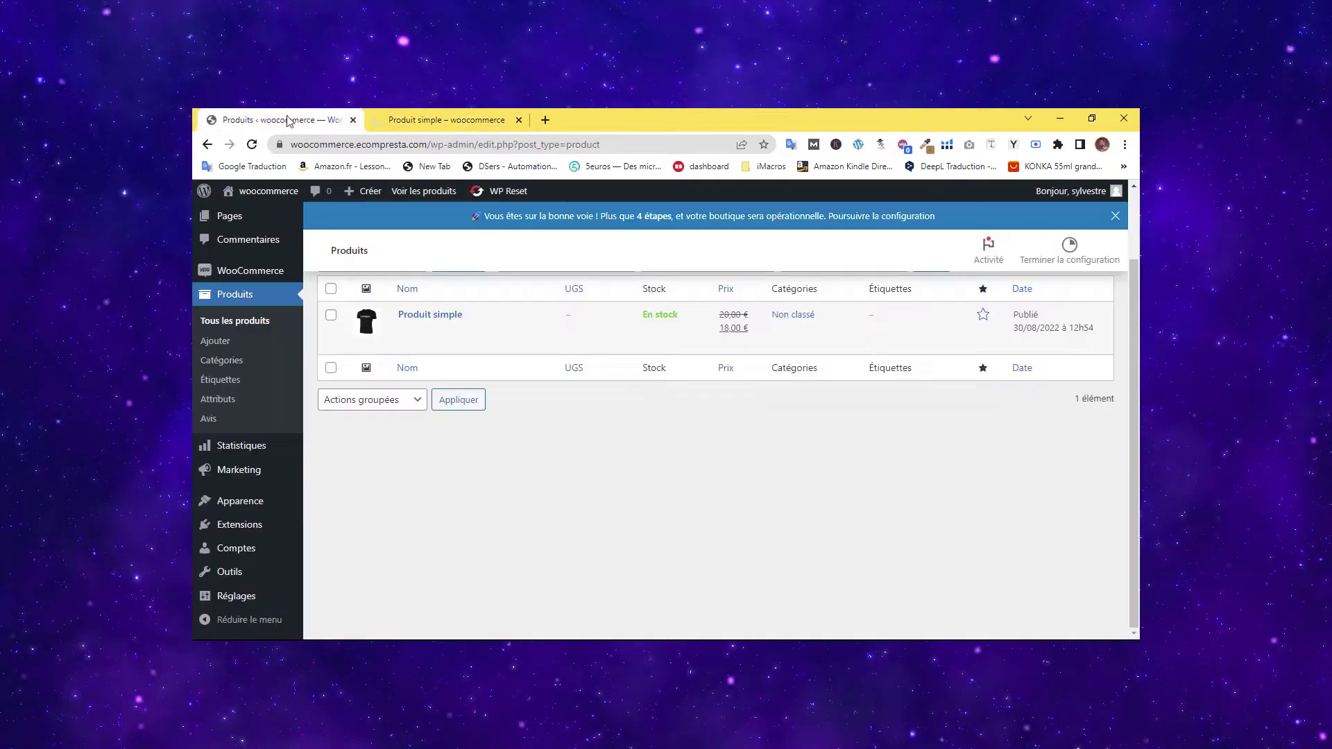
scroll(487, 448, up, 2)
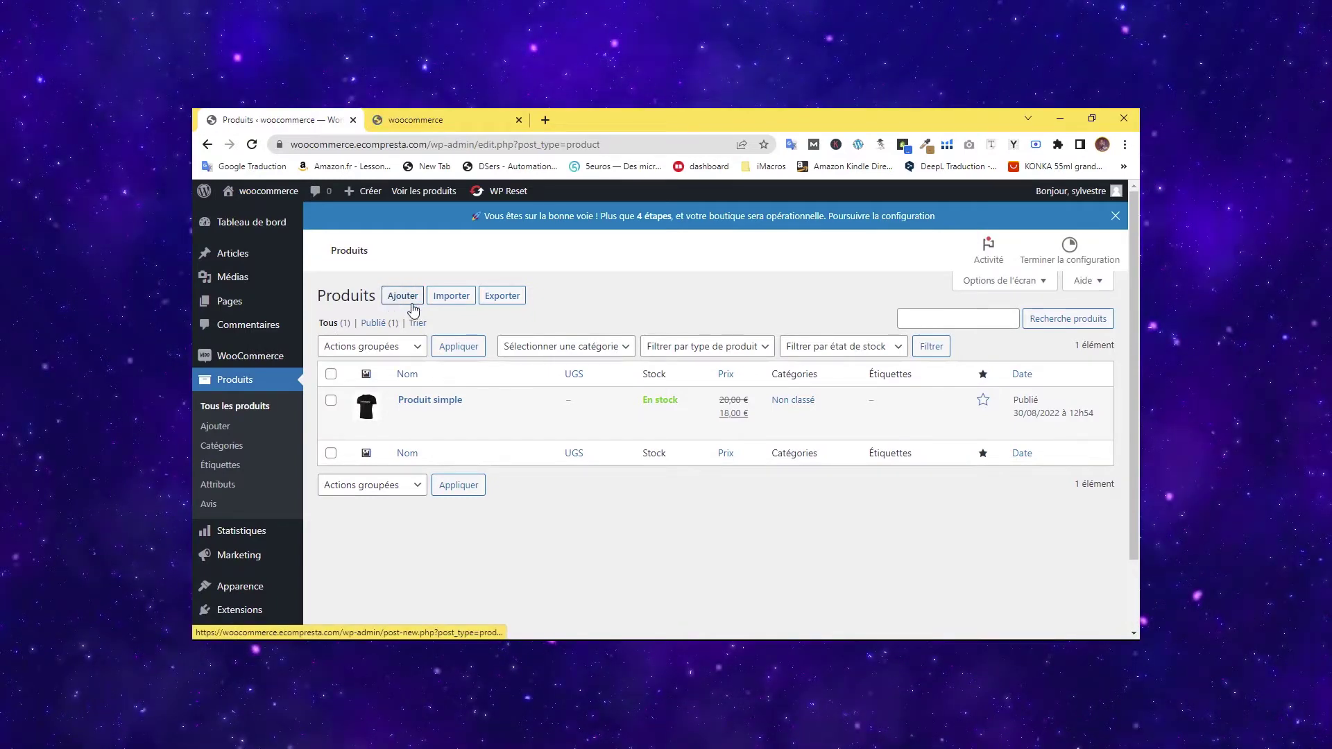
click(402, 297)
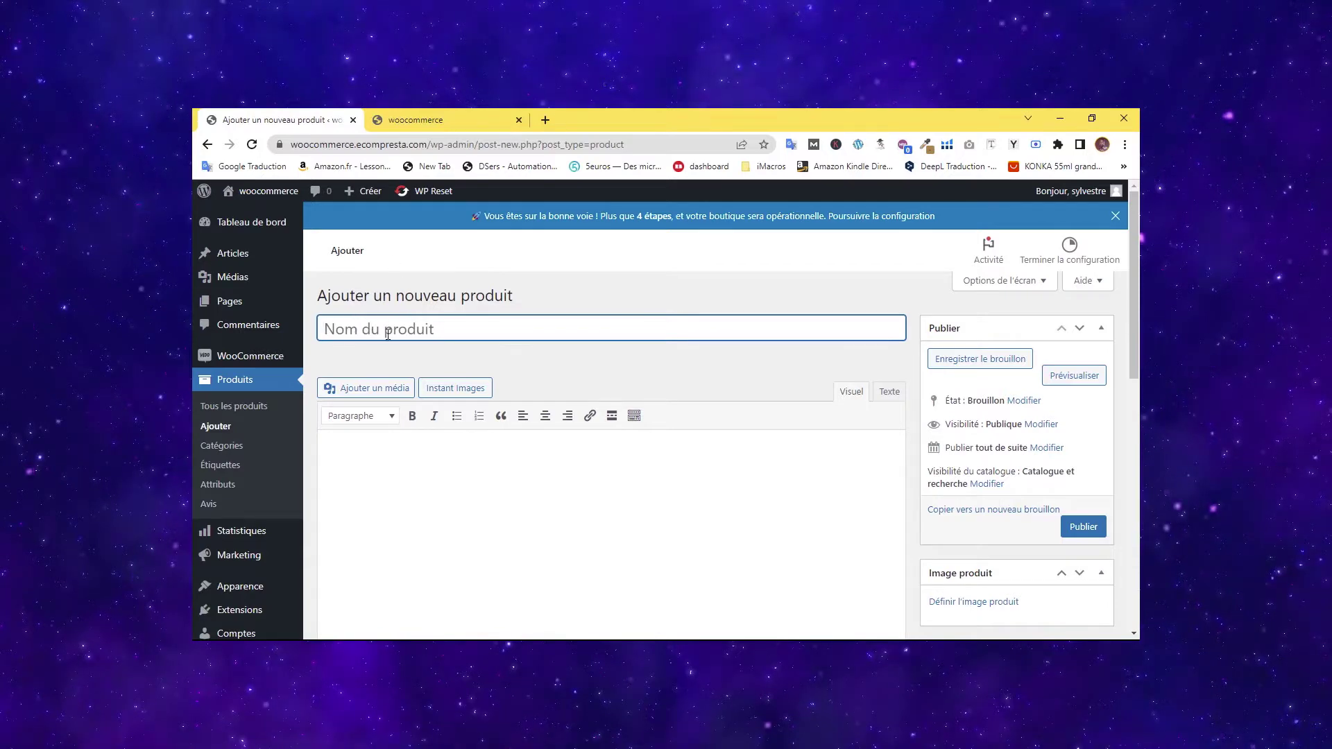
text(Produit variab)
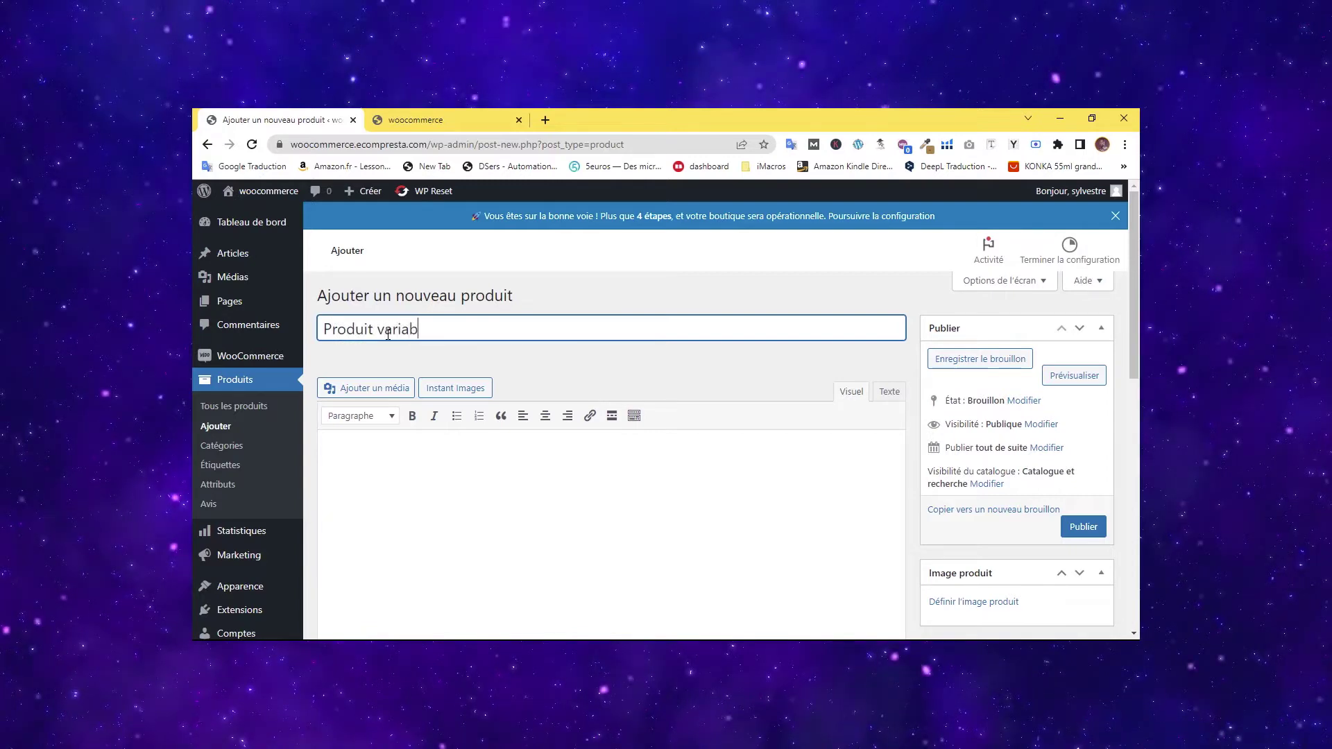
text(le)
Copy the heading, paragraph and bullet list from the public Produit simple page into the new product's description.
scroll(542, 375, down, 3)
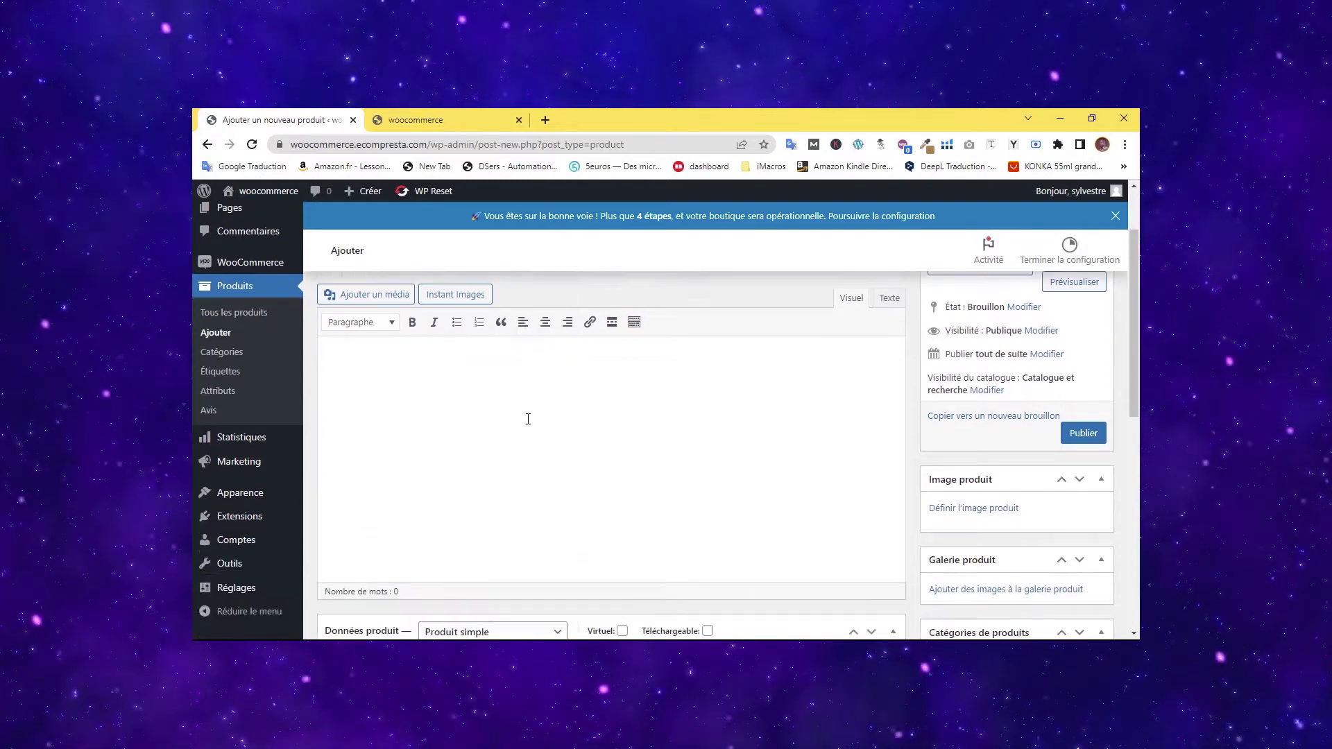
scroll(464, 381, up, 1)
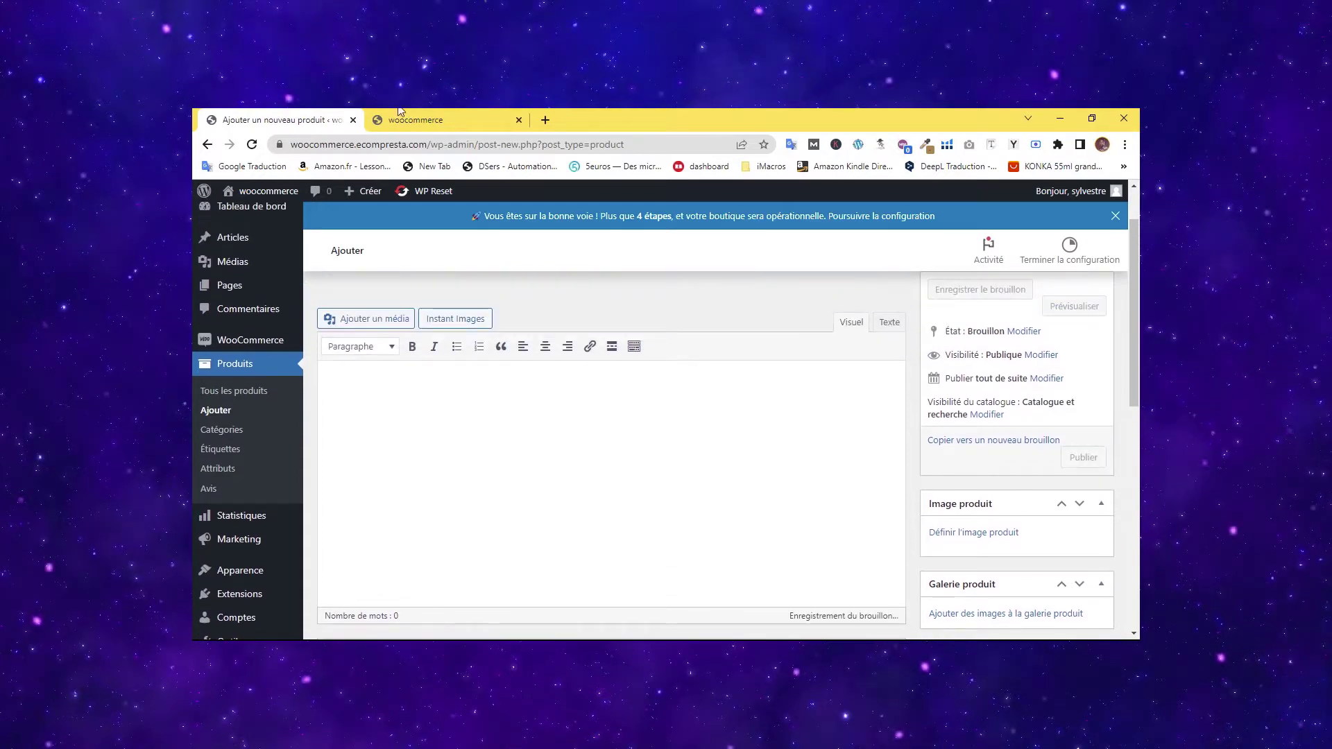
click(472, 120)
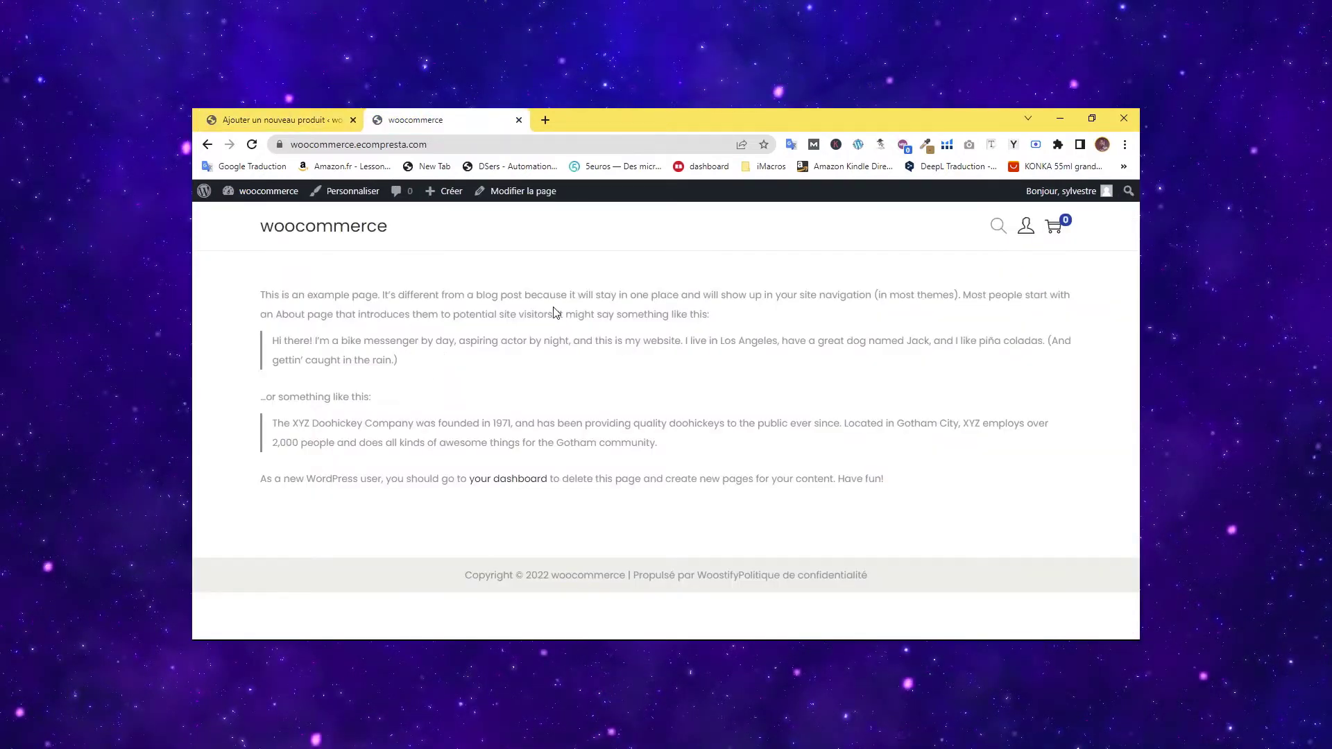
click(207, 144)
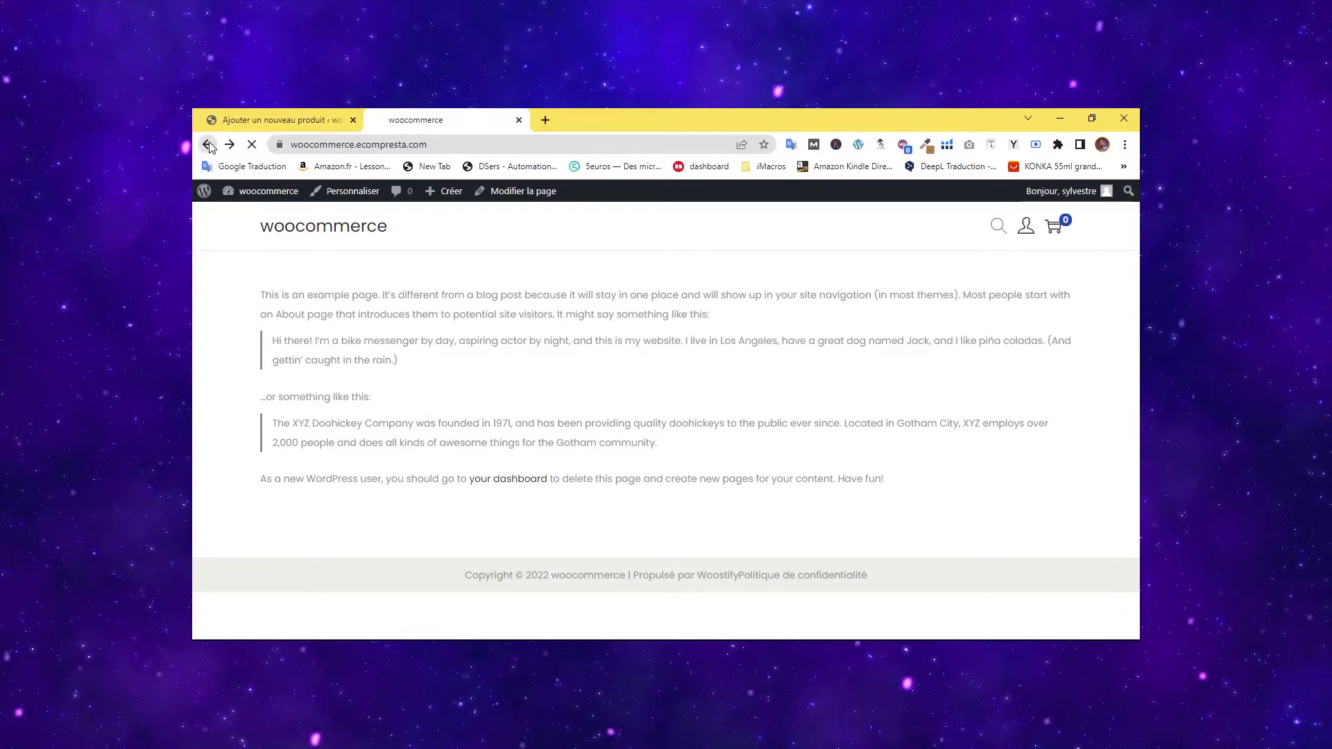
scroll(803, 372, down, 5)
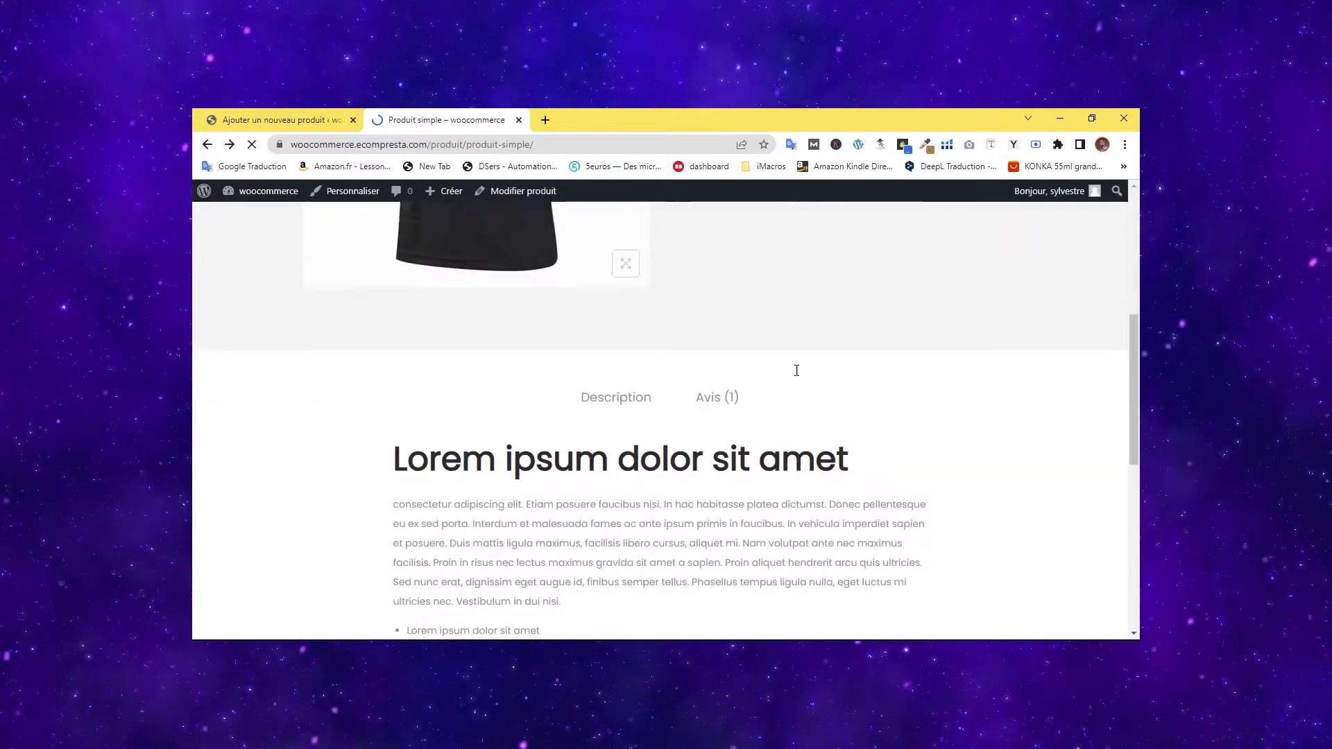
scroll(803, 371, down, 4)
scroll(530, 304, up, 2)
drag(394, 350, 583, 577)
key(ctrl+c)
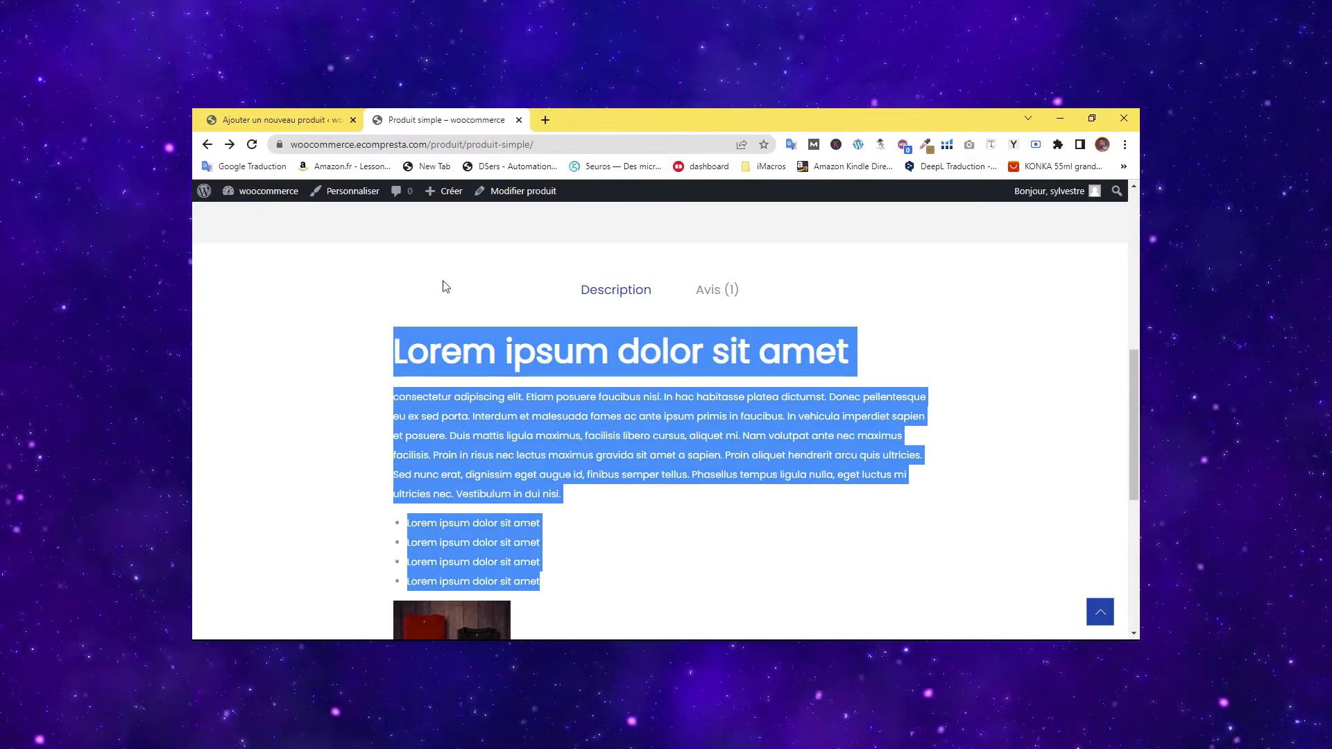
key(ctrl+shift+Tab)
key(ctrl+v)
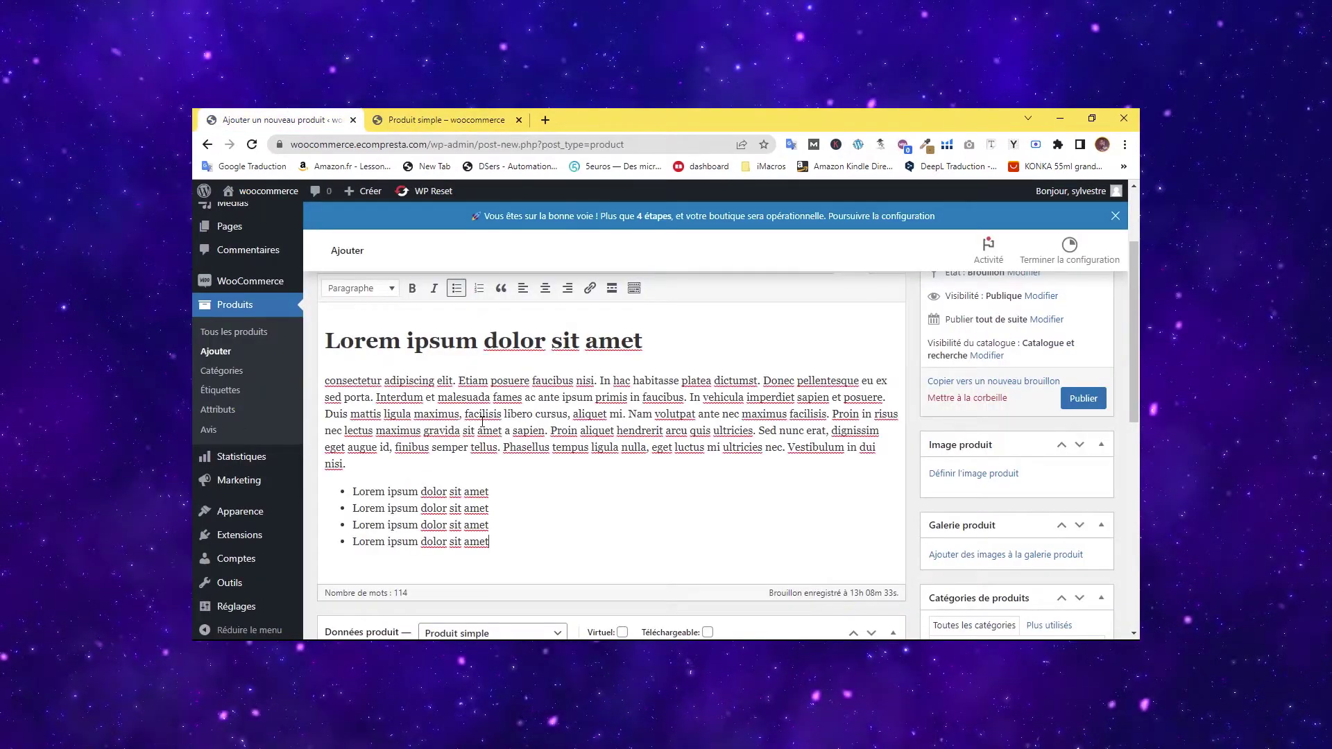
End the bullet list and insert the folded-shirts photo twoz2_ek5eq.jpg from the media library below it.
key(Return)
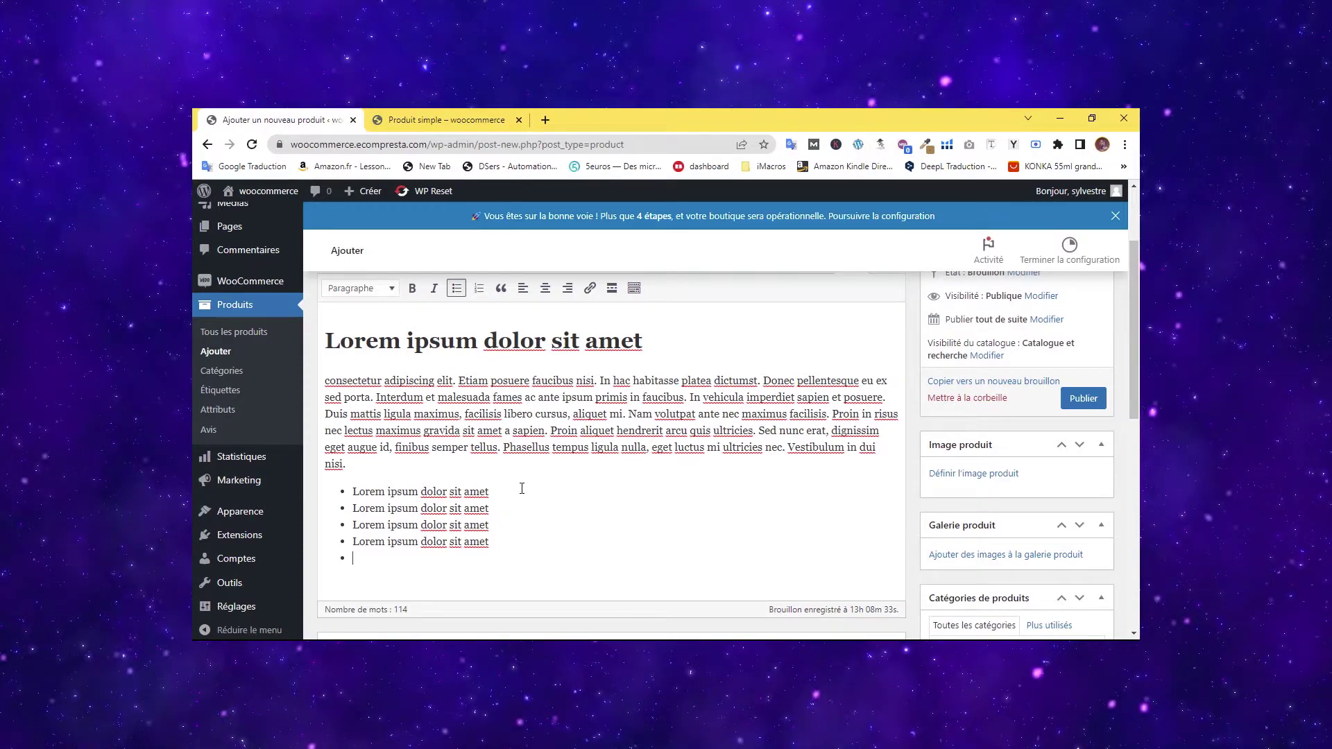
key(Return)
scroll(511, 490, up, 3)
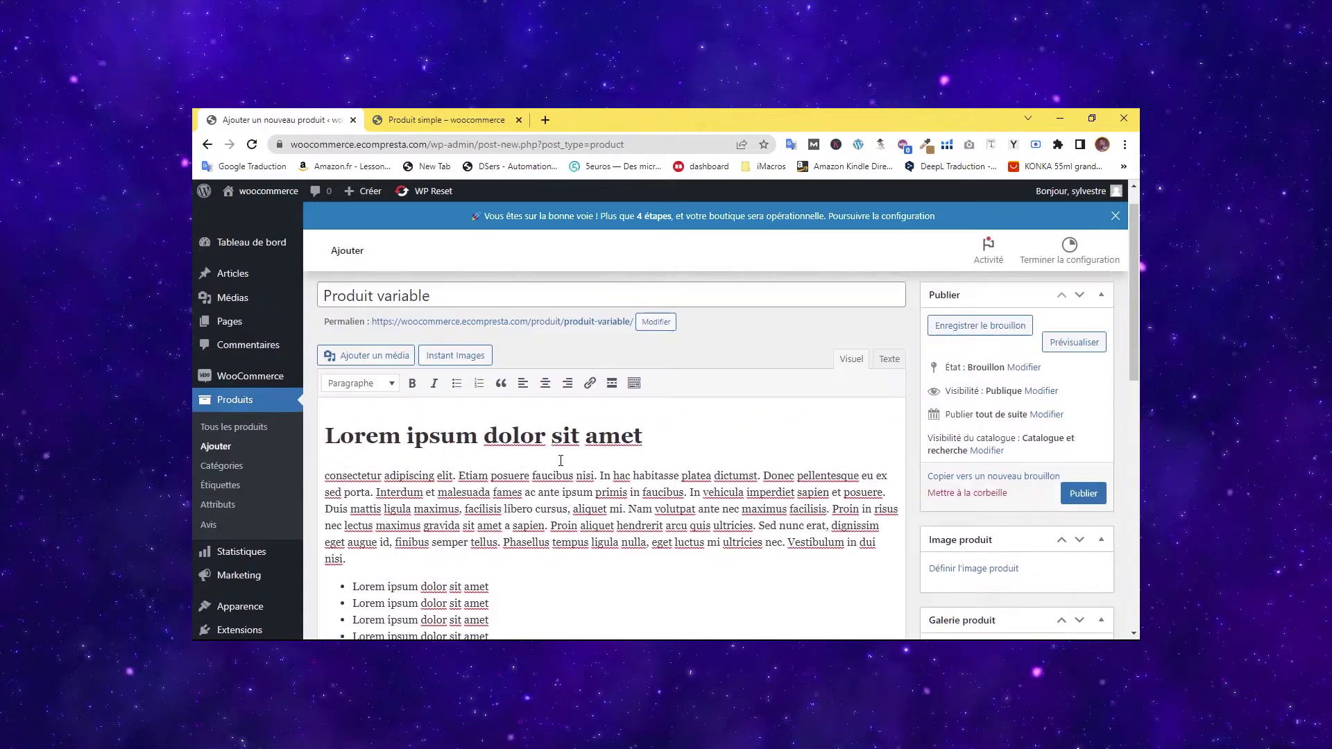
click(384, 392)
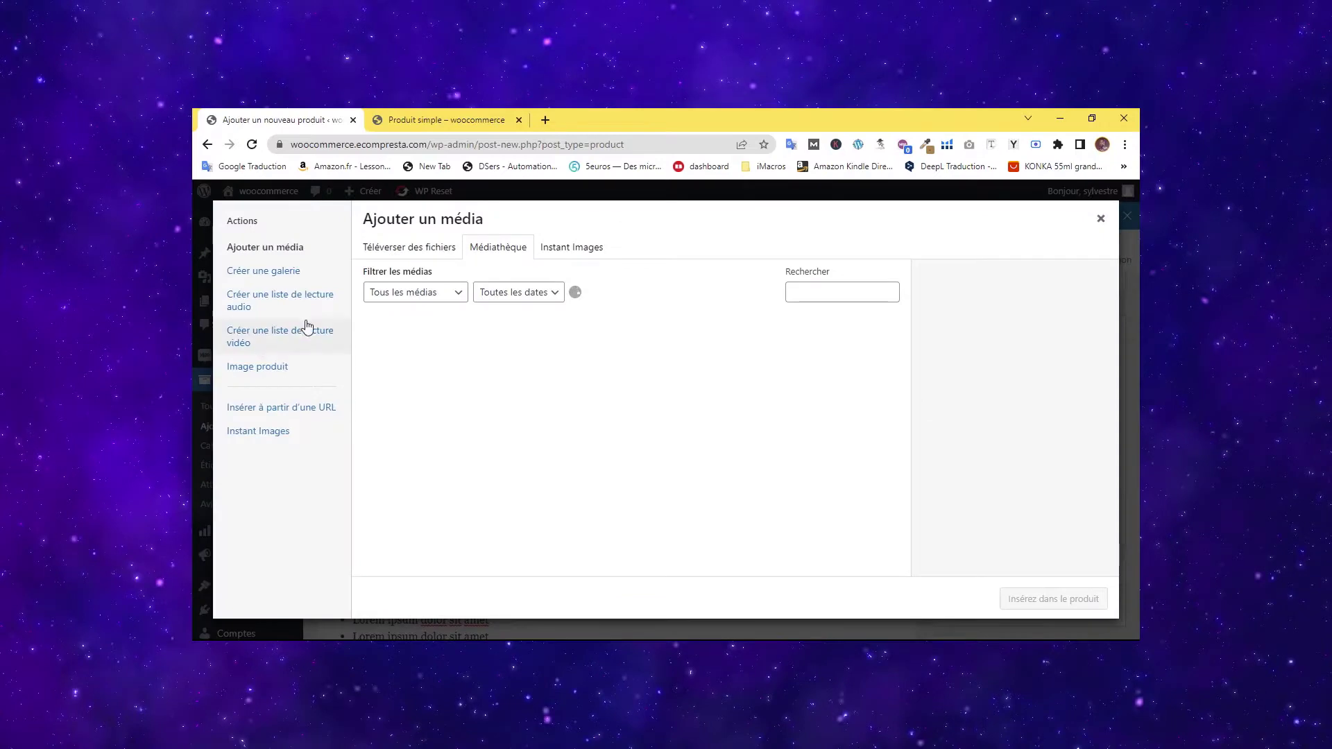
click(694, 398)
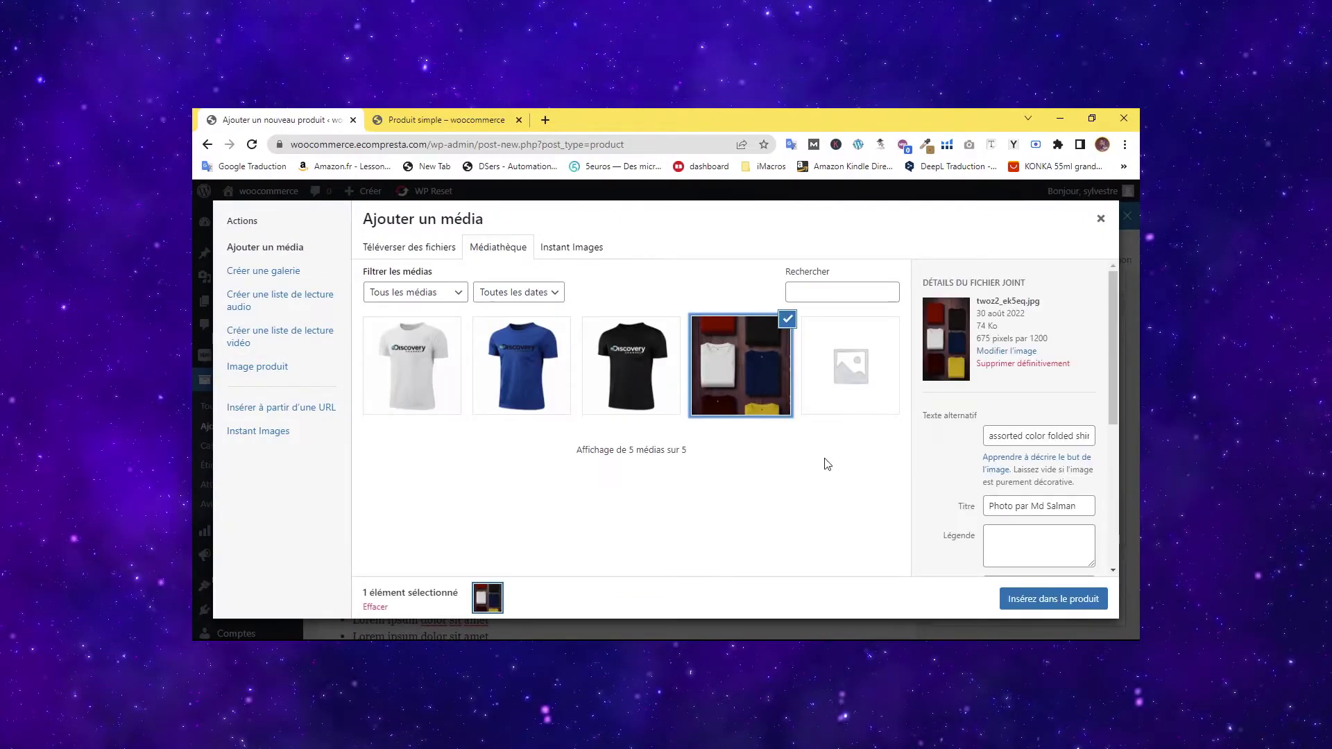
click(1031, 598)
scroll(663, 444, down, 5)
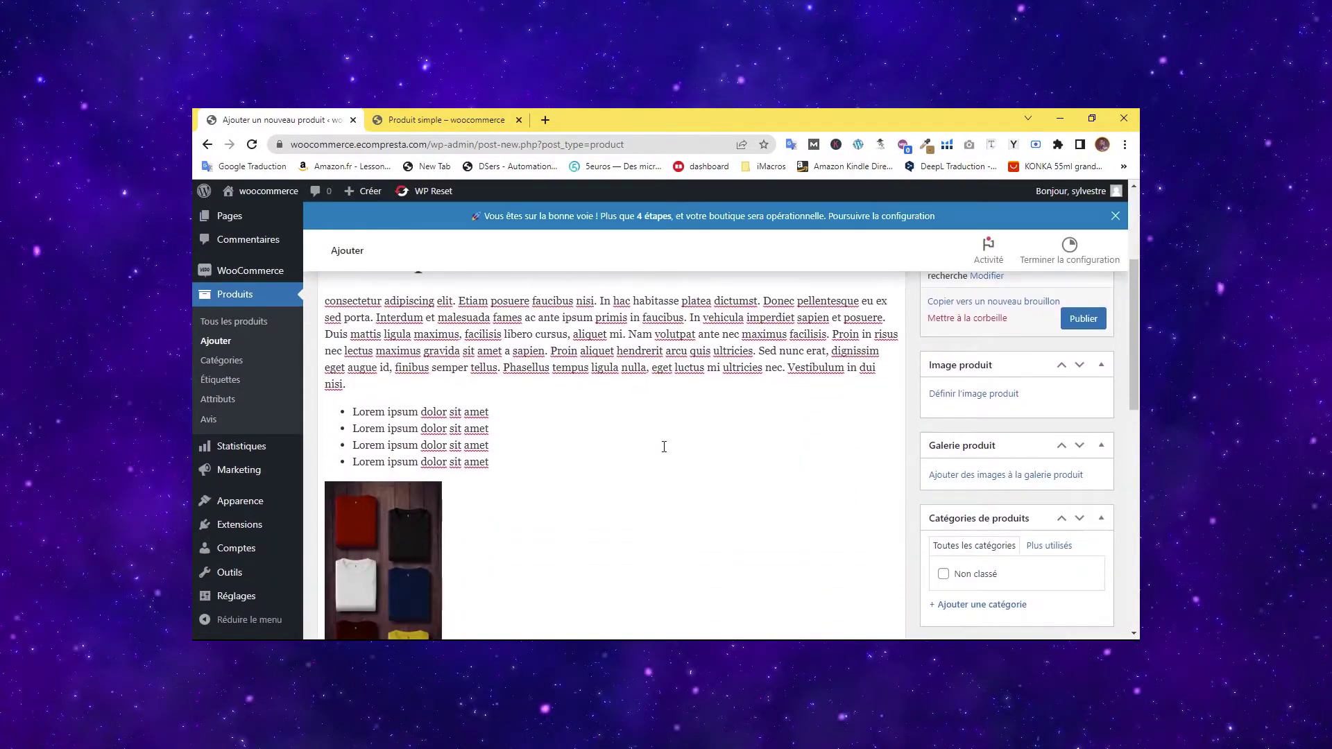
Copy the paragraph's closing sentences, from "Proin aliquet hendrerit" to "Vestibulum in dui nisi.", onto a new line below the photo in the description.
key(Return)
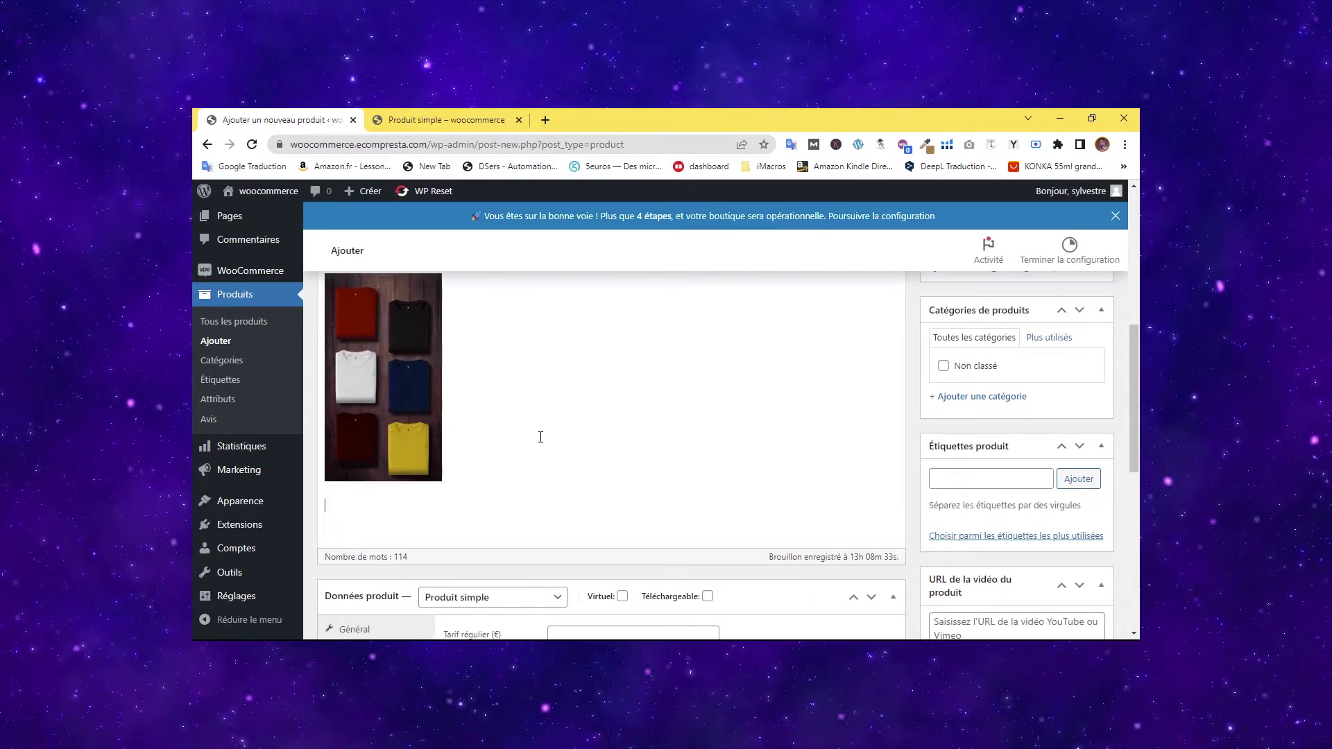
scroll(428, 483, up, 10)
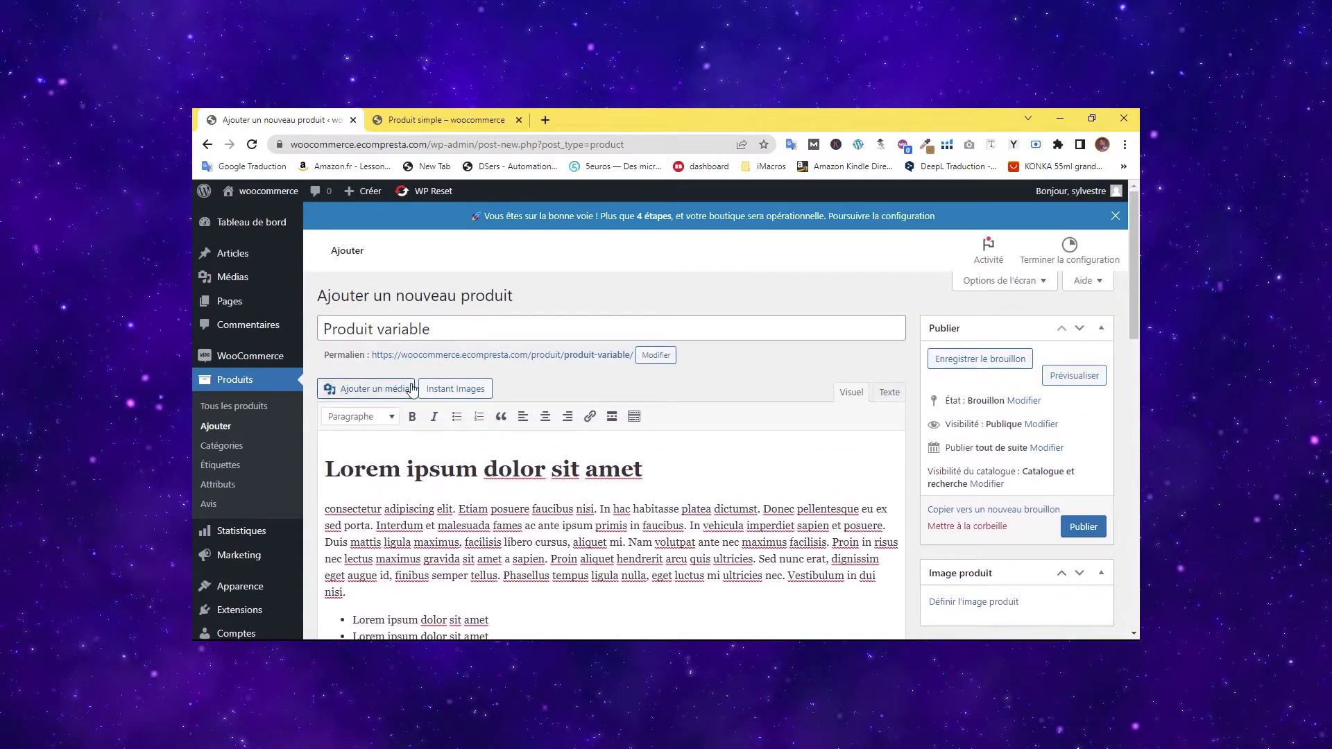
click(370, 392)
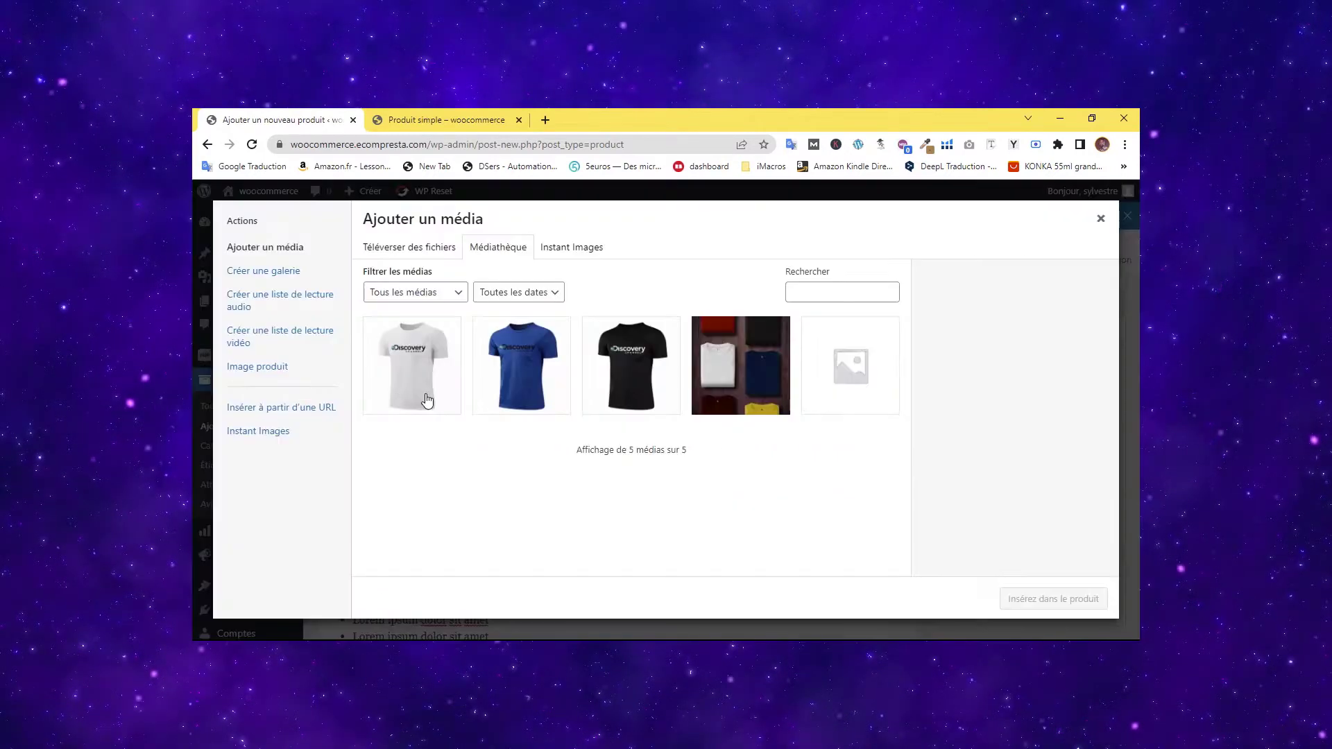
click(1100, 219)
scroll(414, 424, down, 3)
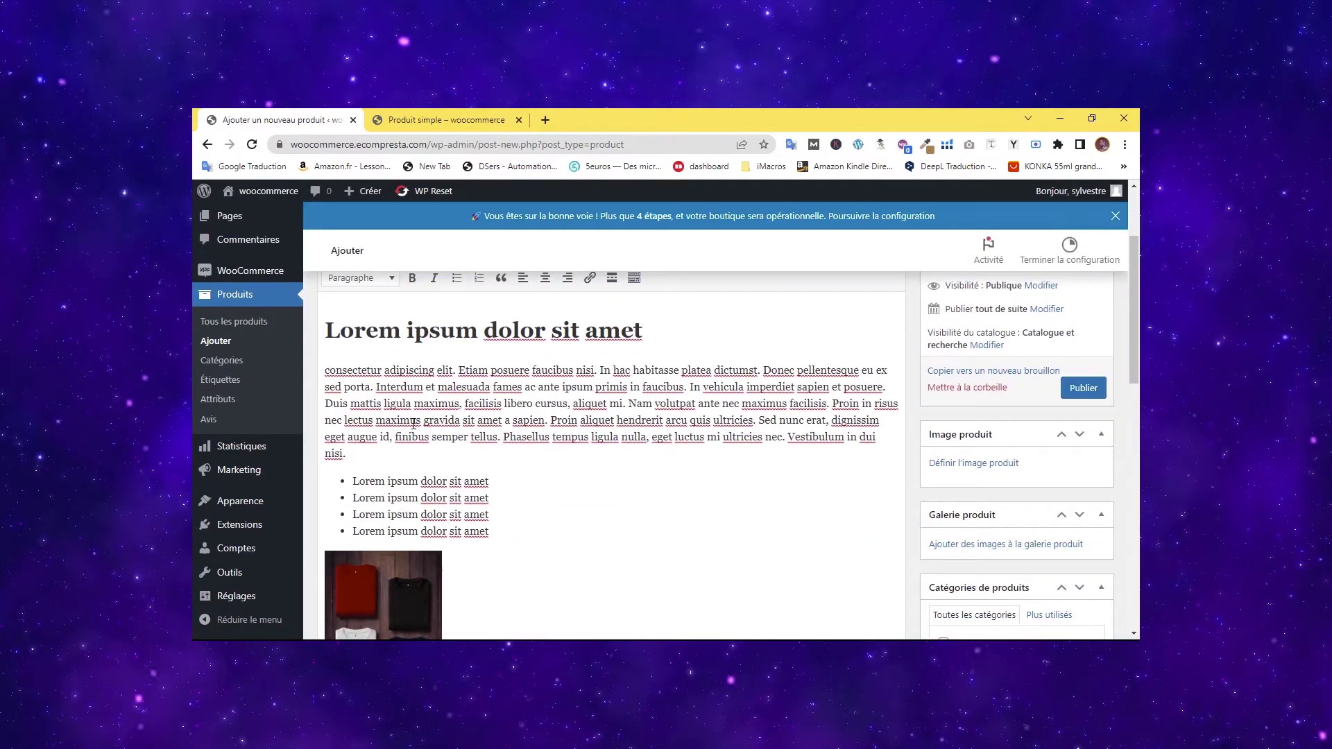
drag(554, 420, 346, 455)
key(ctrl+c)
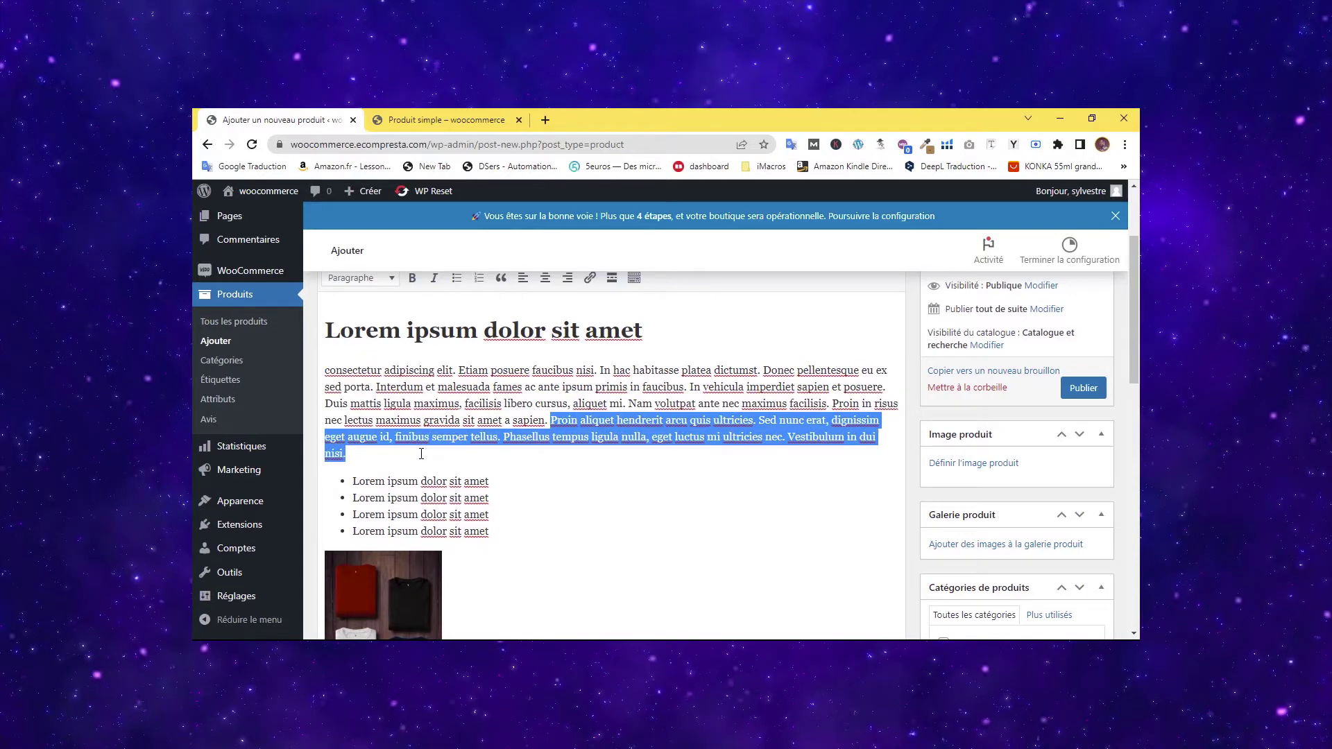
scroll(446, 414, down, 8)
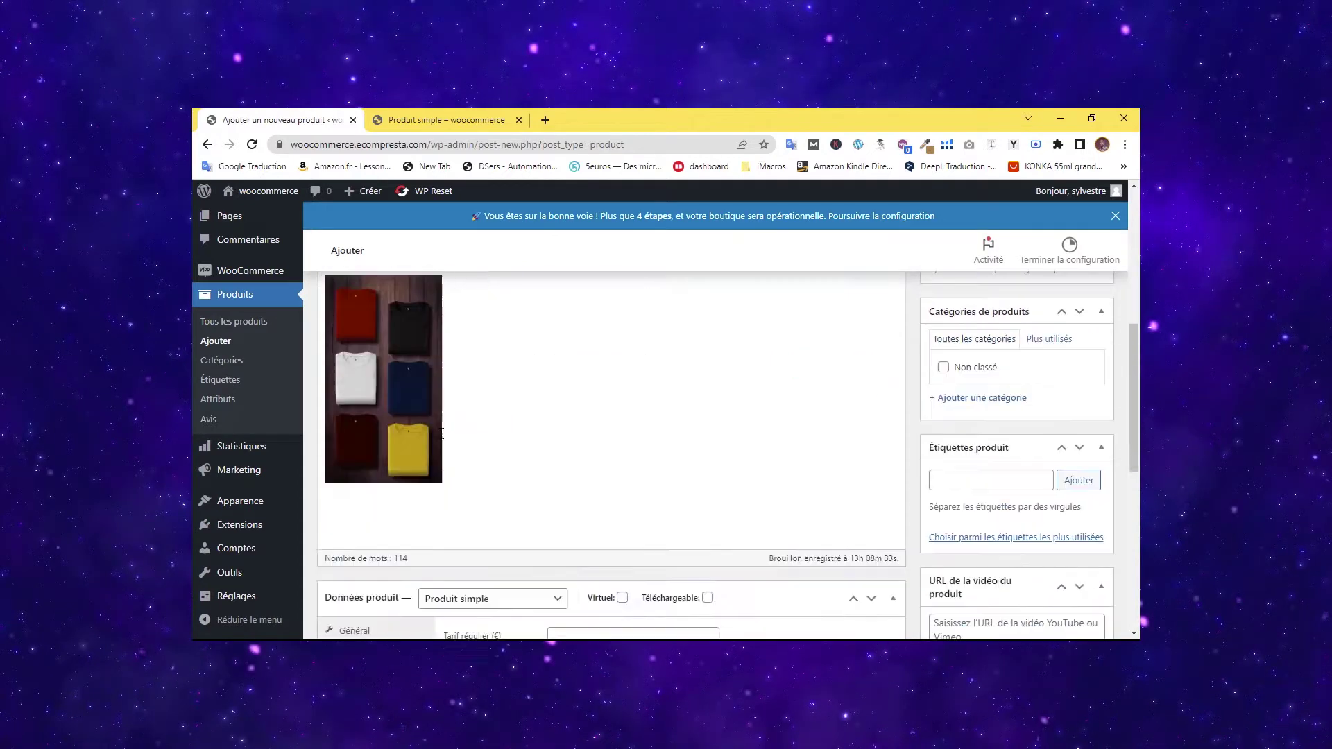
scroll(399, 427, up, 3)
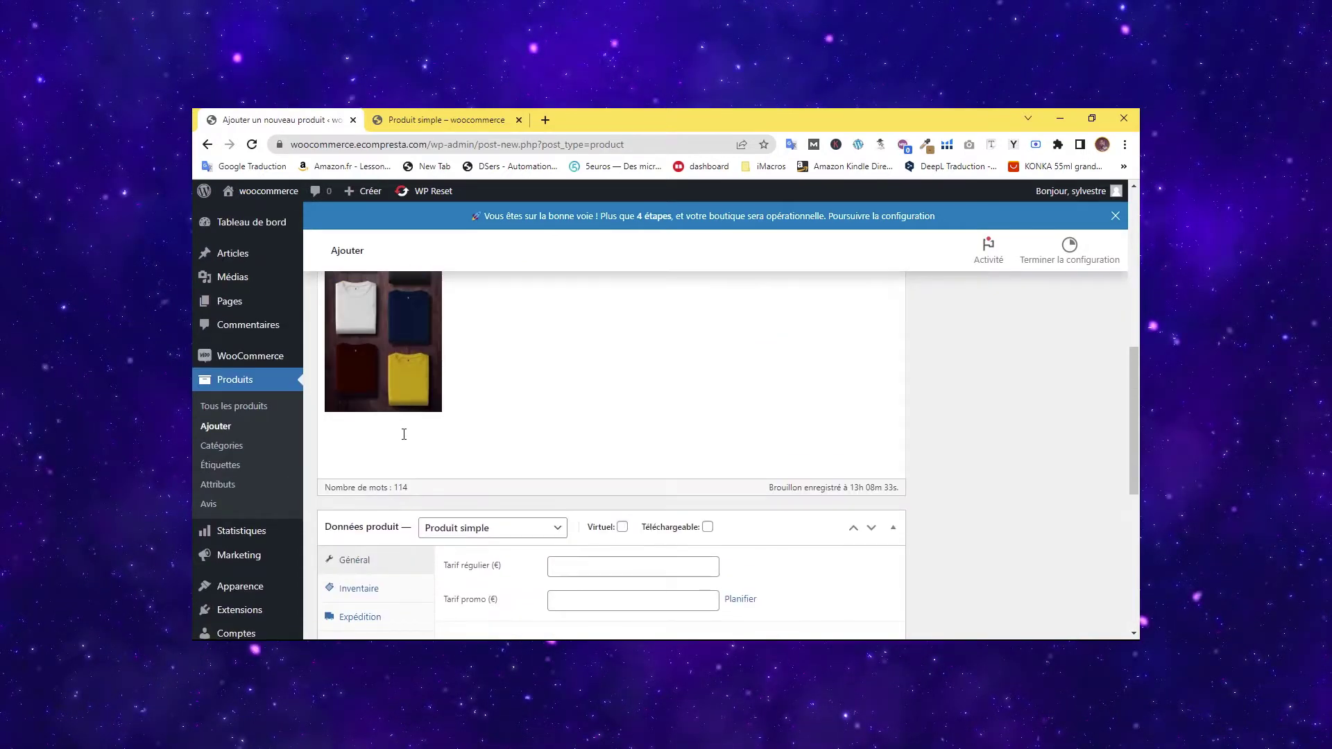
Paste the copied sentences into the product's short description and delete the part from "Phasellus tempus" onward.
scroll(404, 435, down, 6)
click(440, 436)
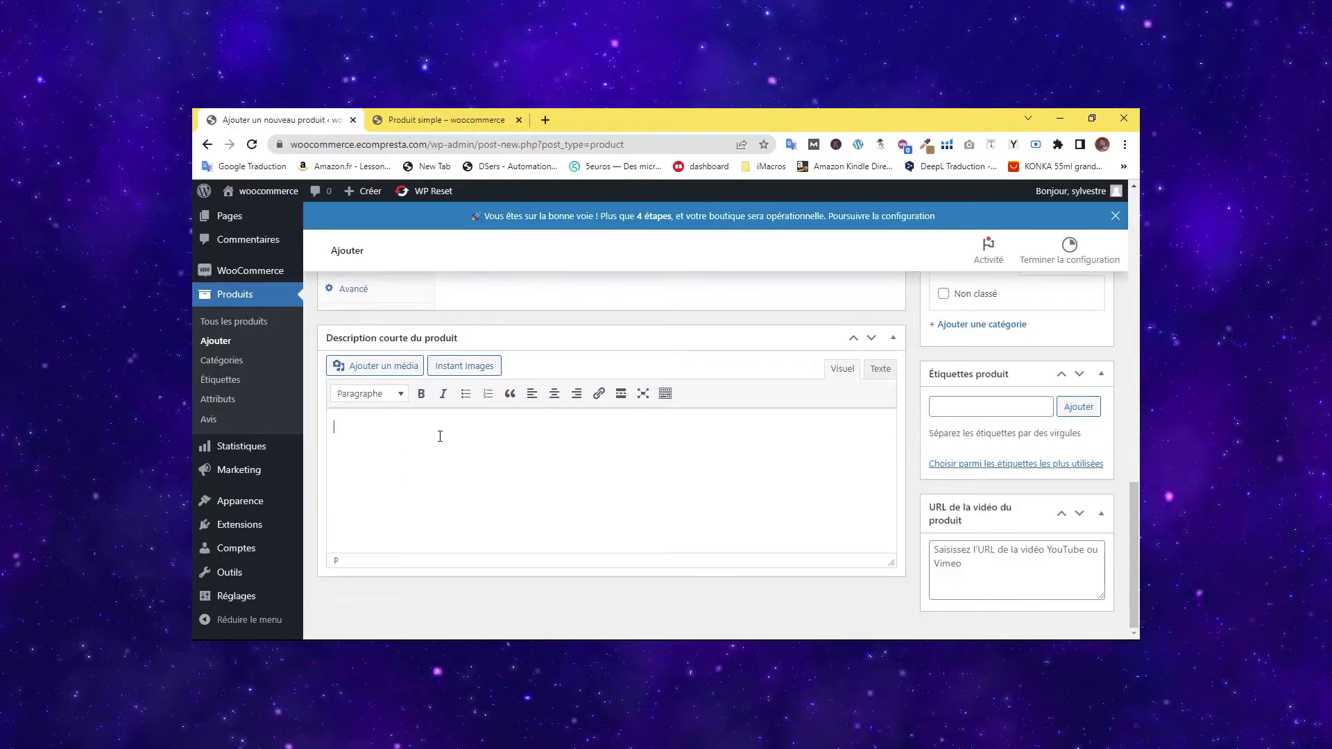
key(ctrl+v)
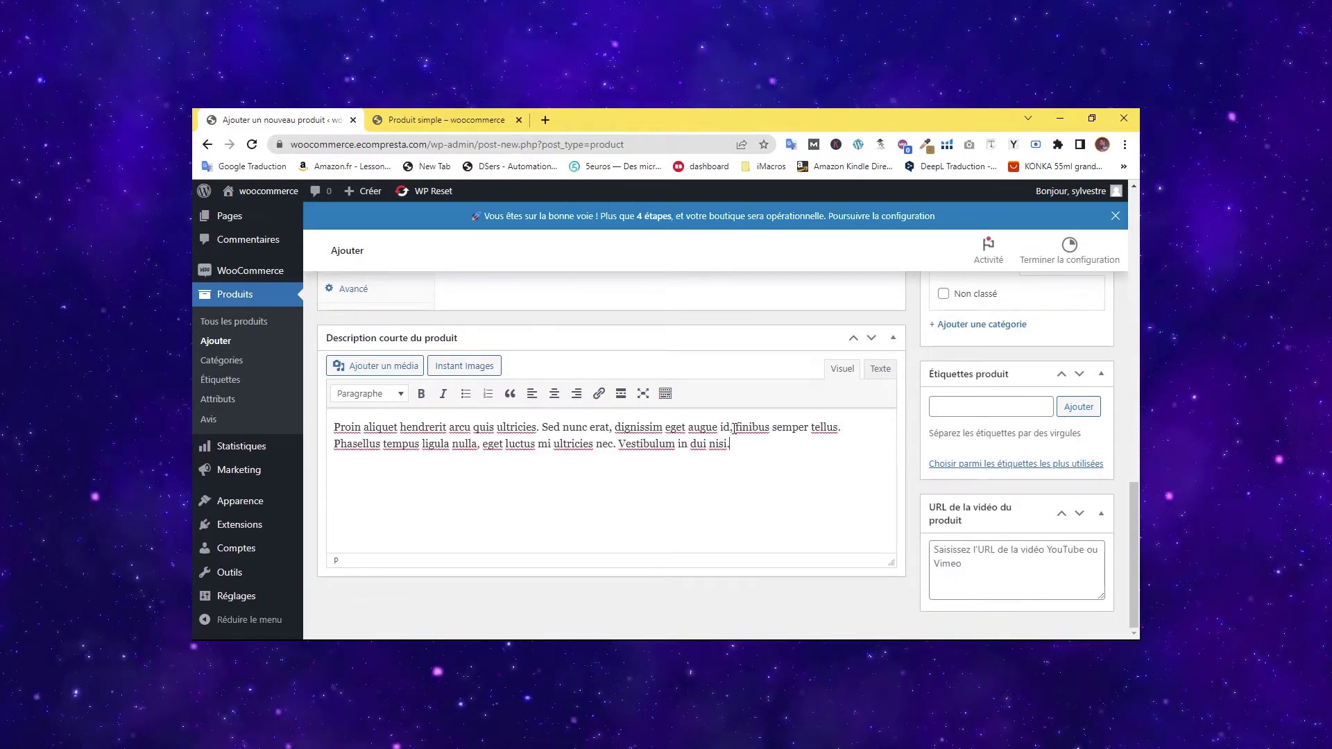
drag(730, 445, 333, 444)
key(BackSpace)
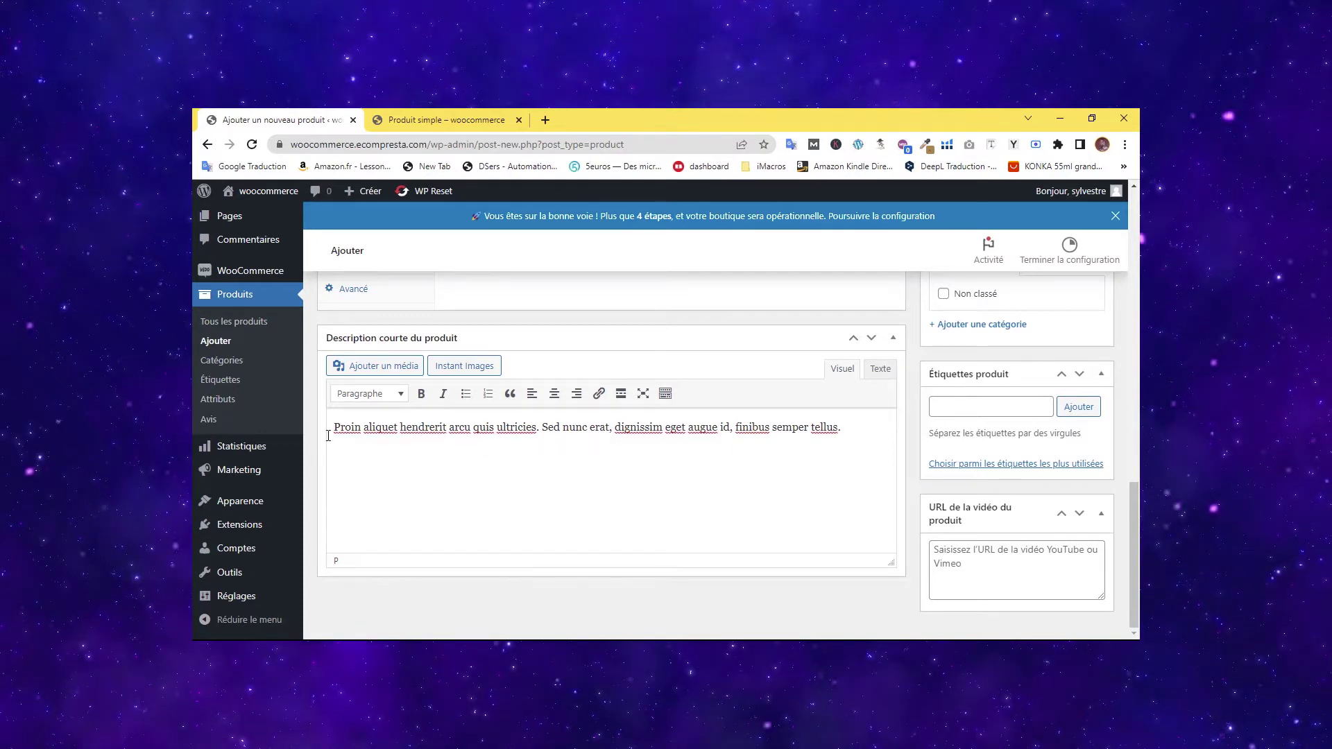
Set the white Discovery T-shirt from the media library as the product image.
scroll(559, 485, up, 4)
scroll(633, 485, down, 1)
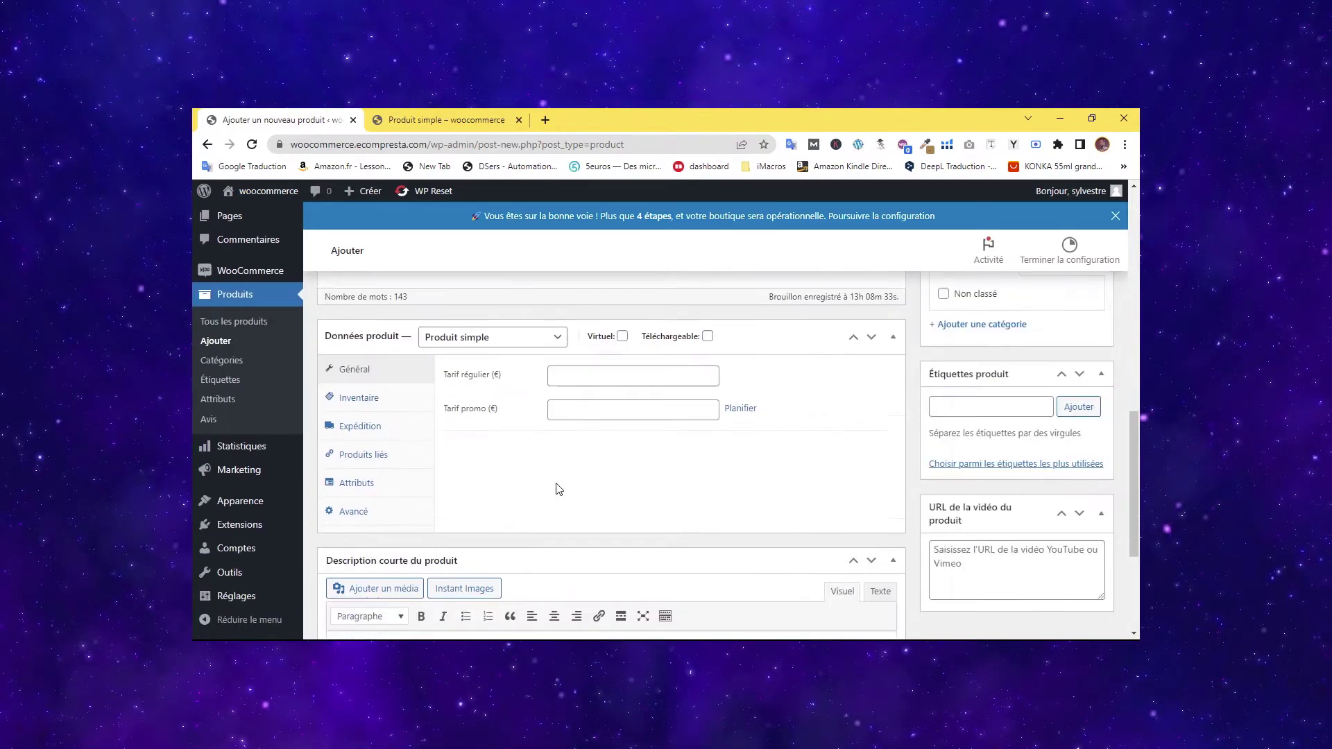
scroll(763, 450, up, 10)
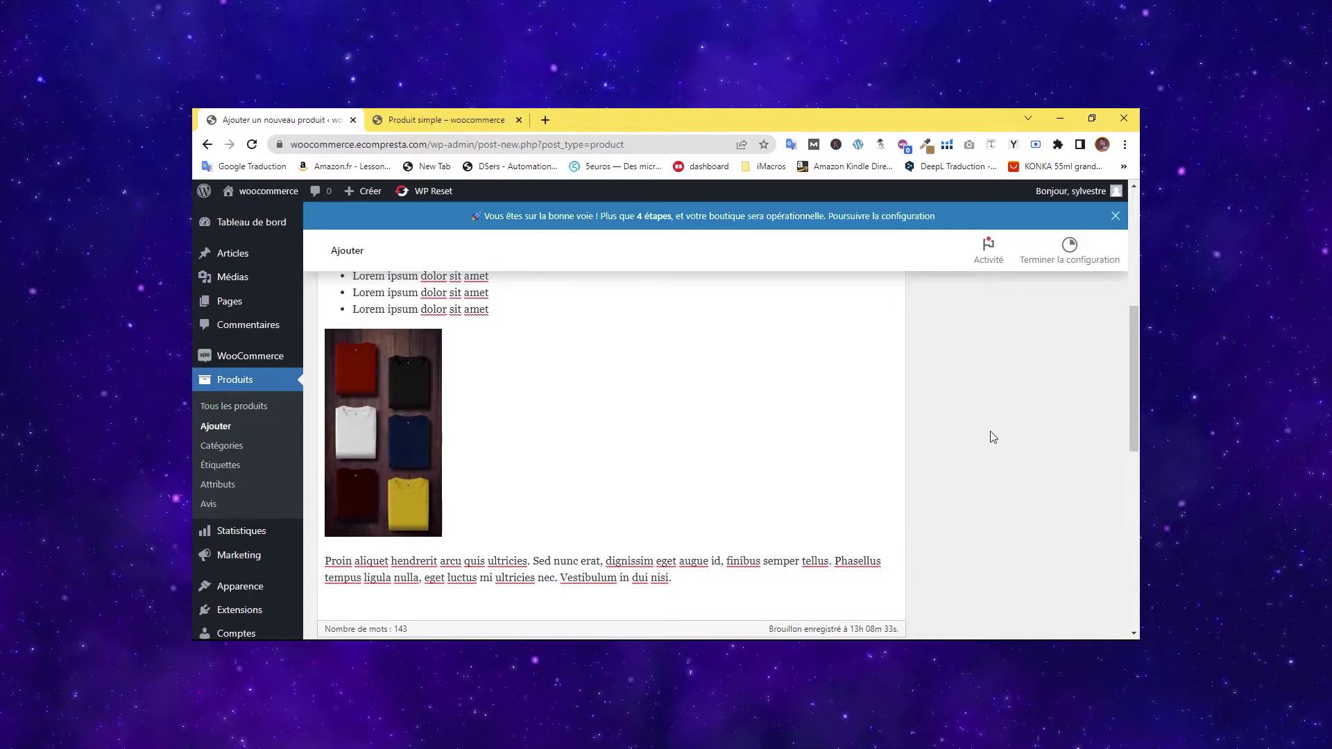
scroll(993, 431, down, 2)
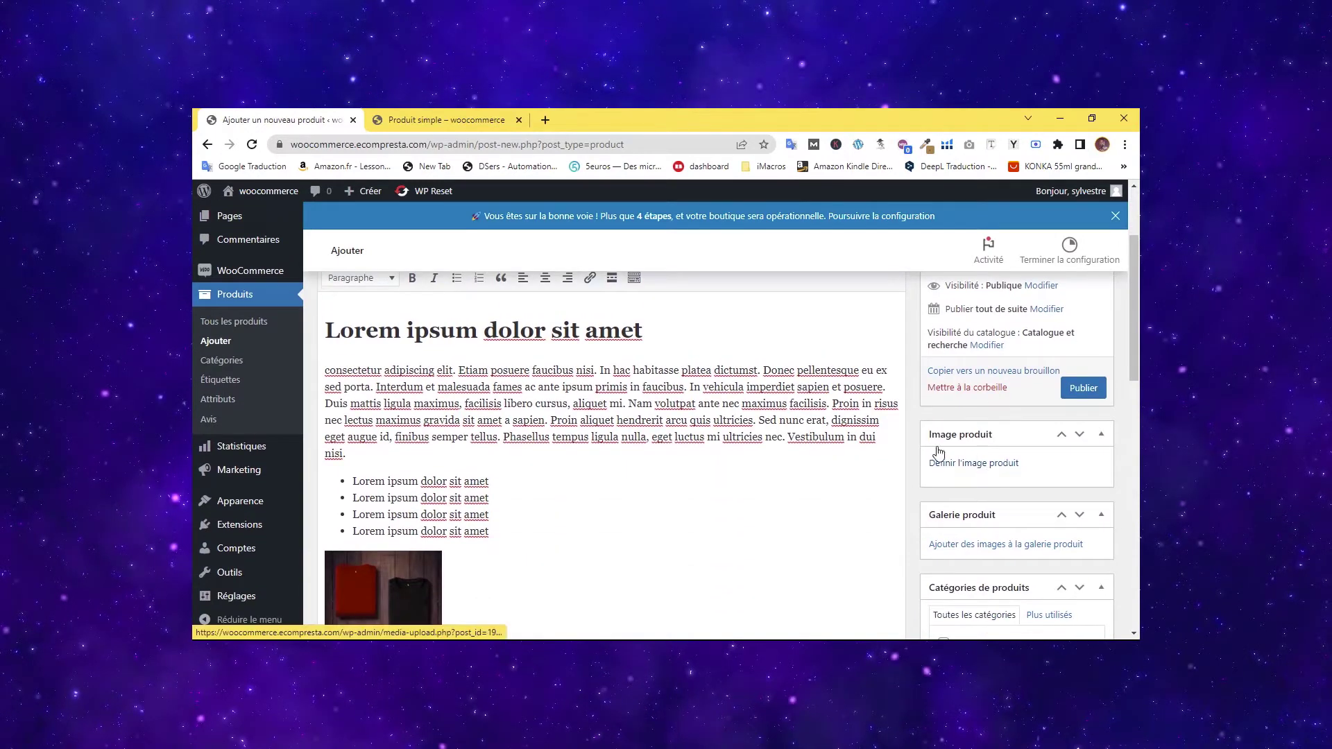
click(975, 463)
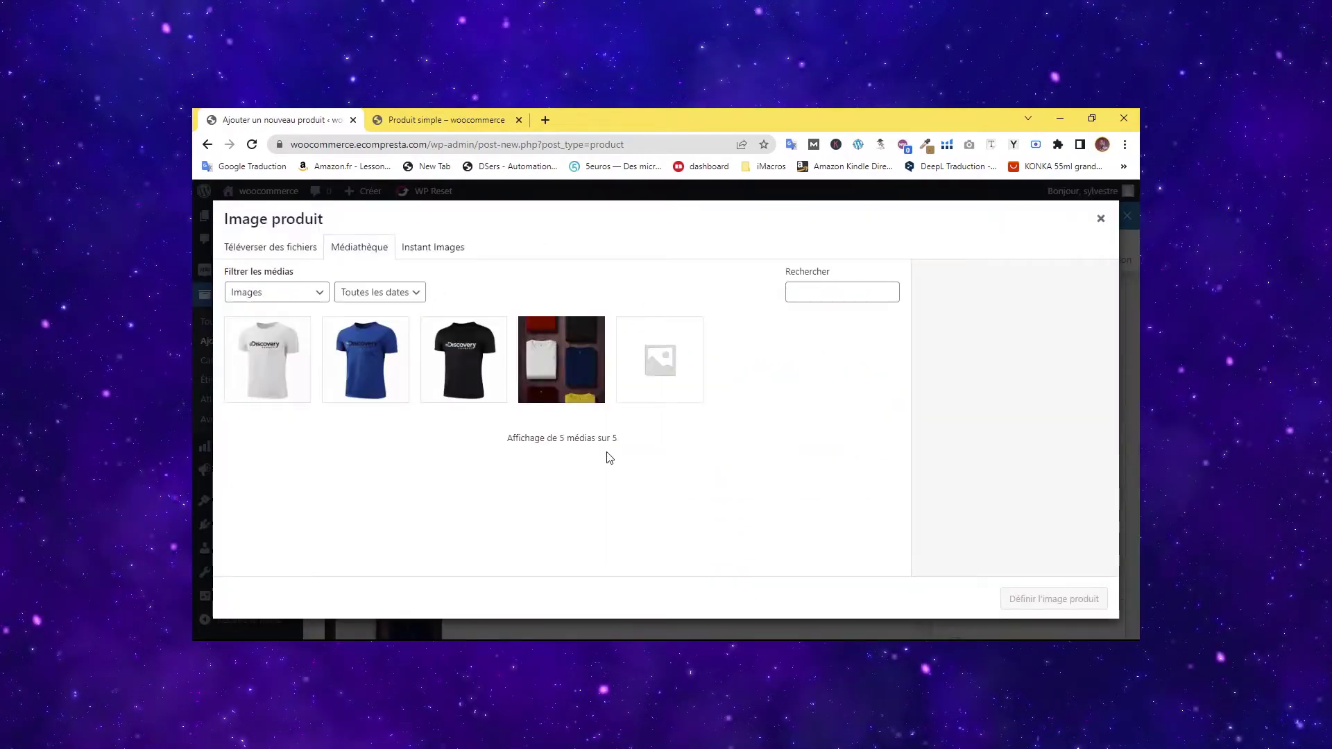
click(279, 385)
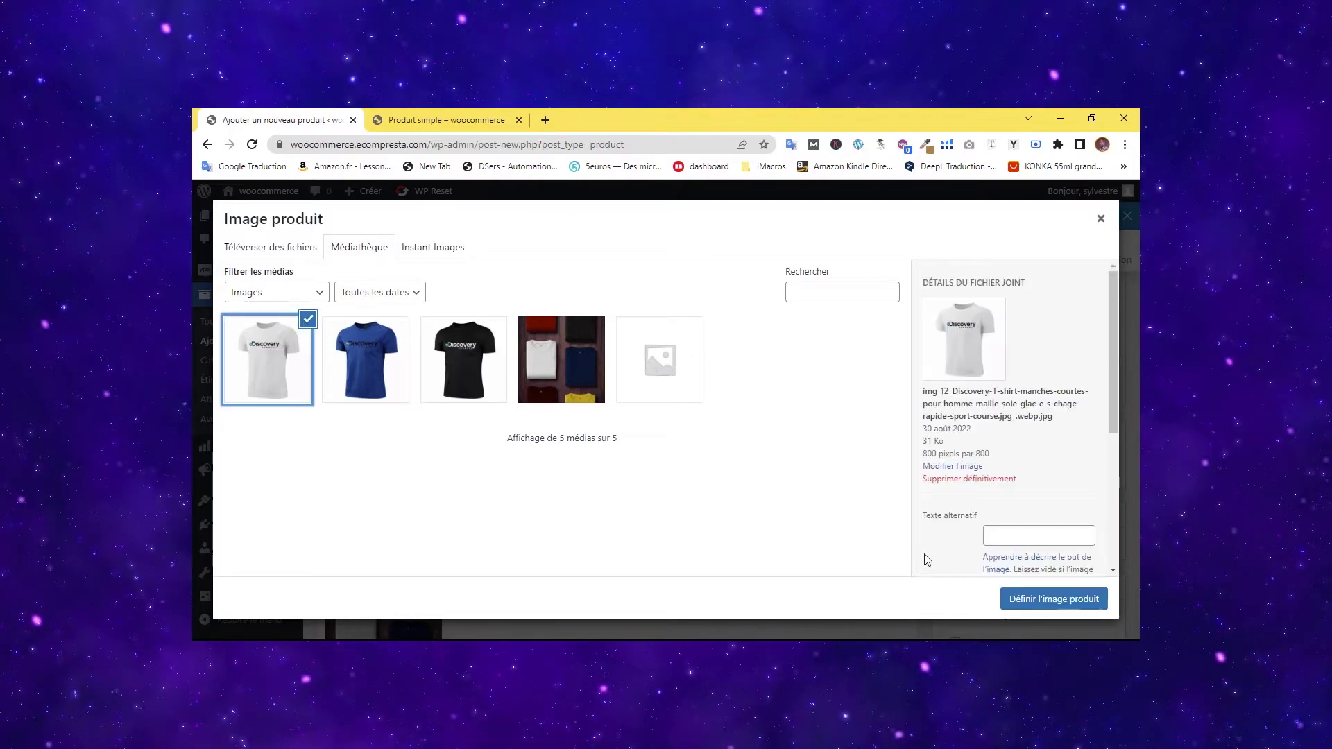
click(1038, 599)
Add the white, blue and black Discovery T-shirt photos to the product gallery and remove the white one from it.
scroll(1024, 444, down, 4)
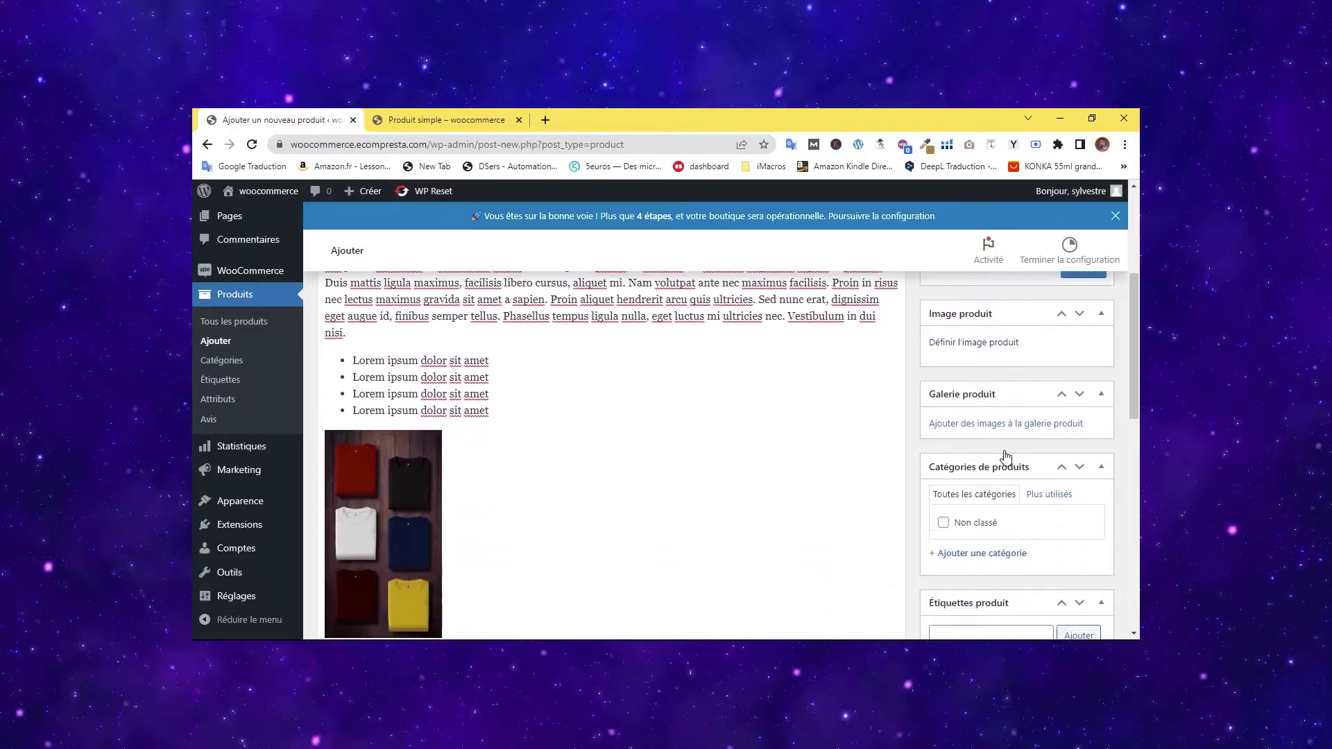
click(994, 492)
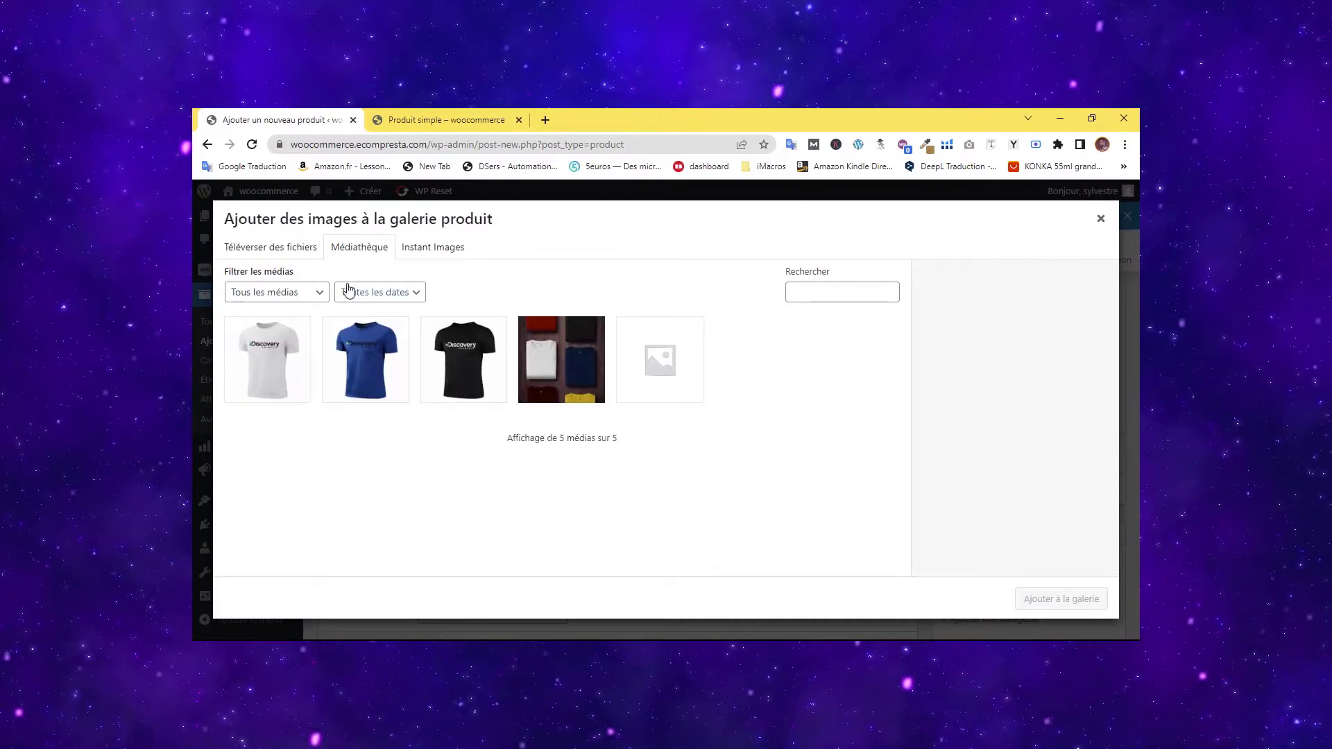
click(267, 358)
ctrl+click(386, 358)
ctrl+click(446, 360)
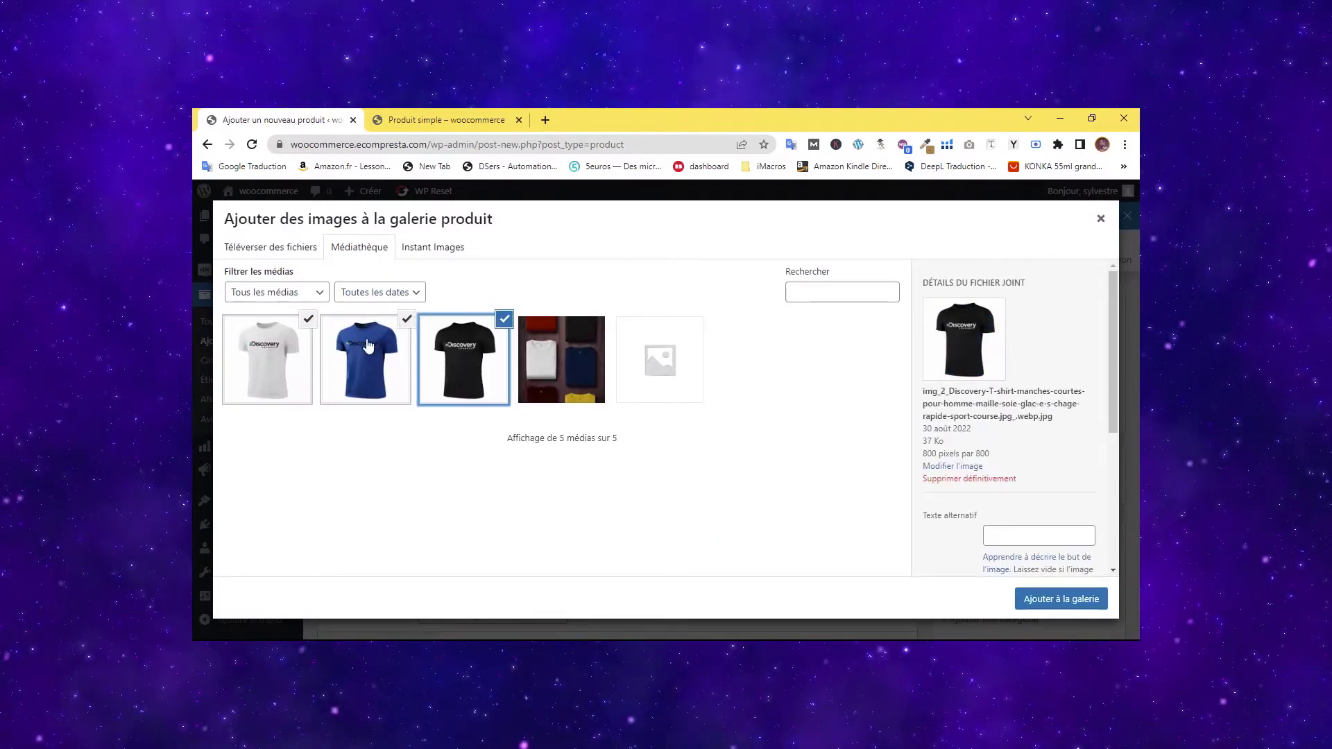
click(1062, 601)
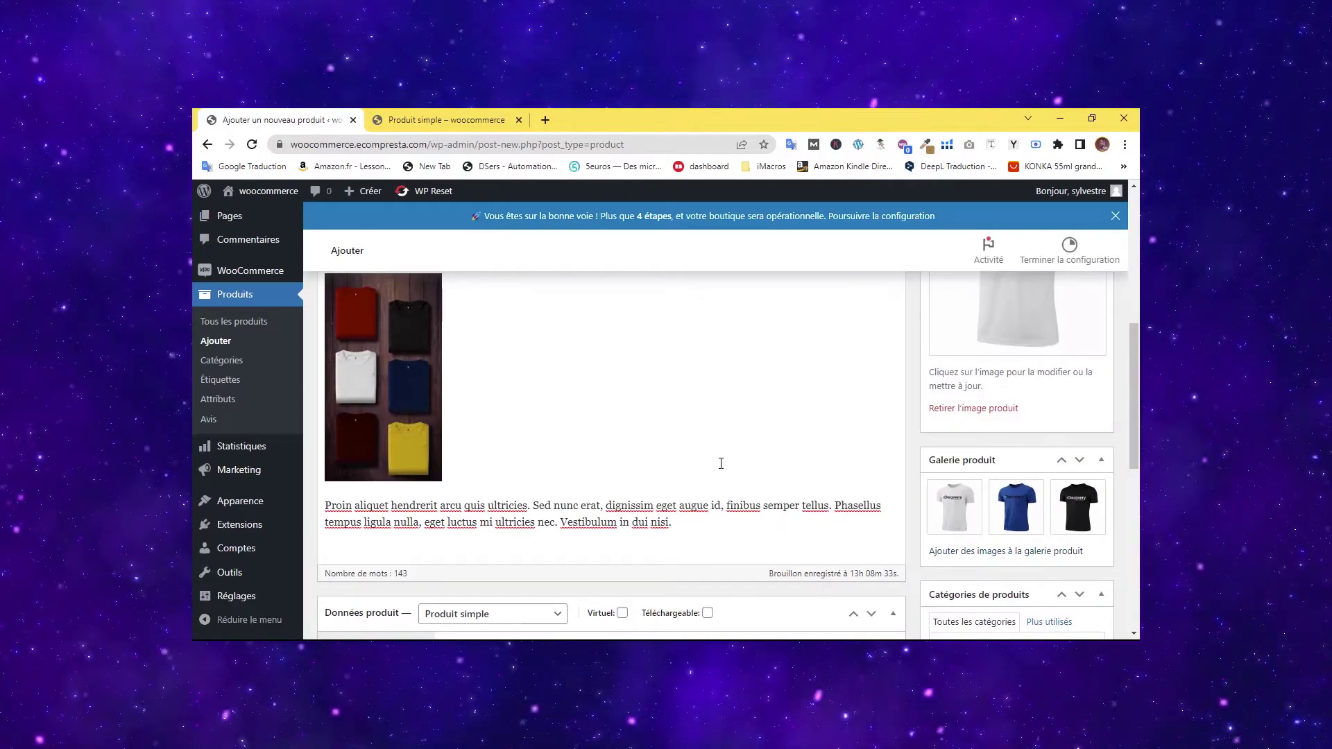
click(979, 484)
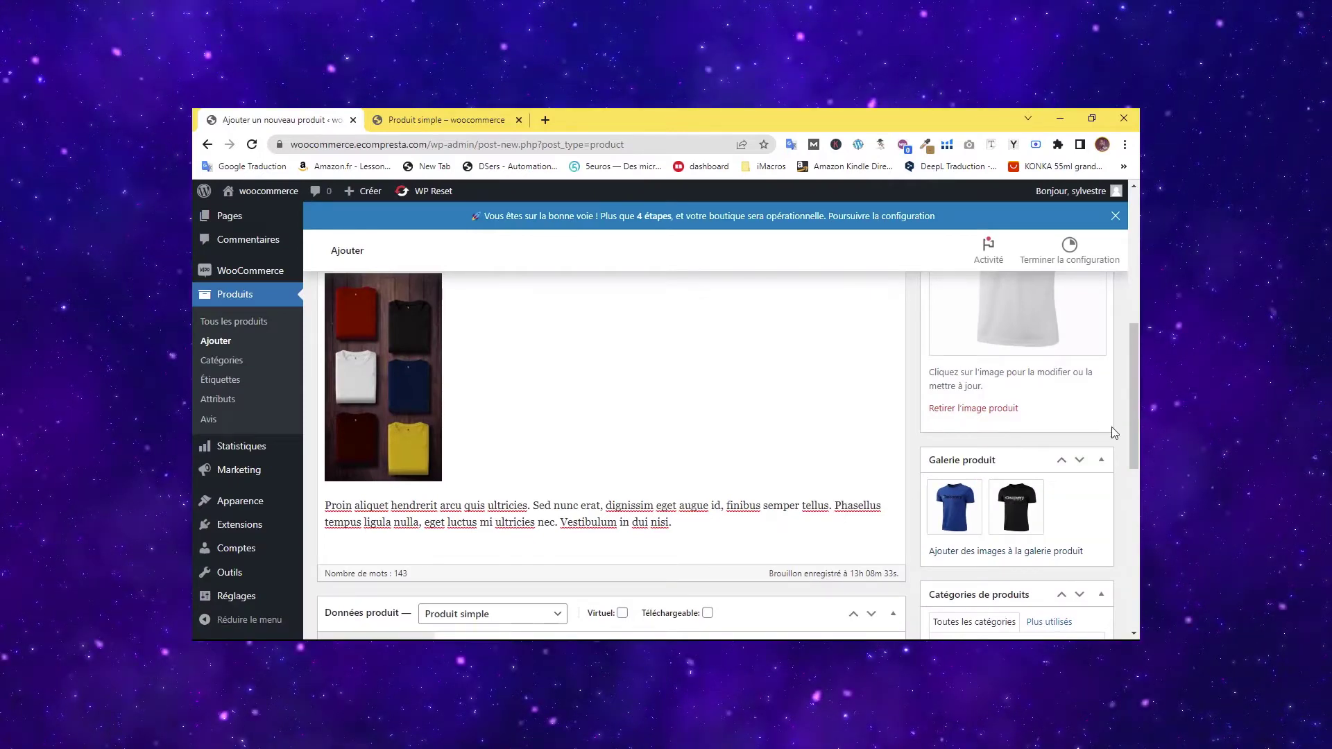
Publish the "Produit variable" product.
scroll(1099, 417, up, 5)
scroll(1093, 360, down, 1)
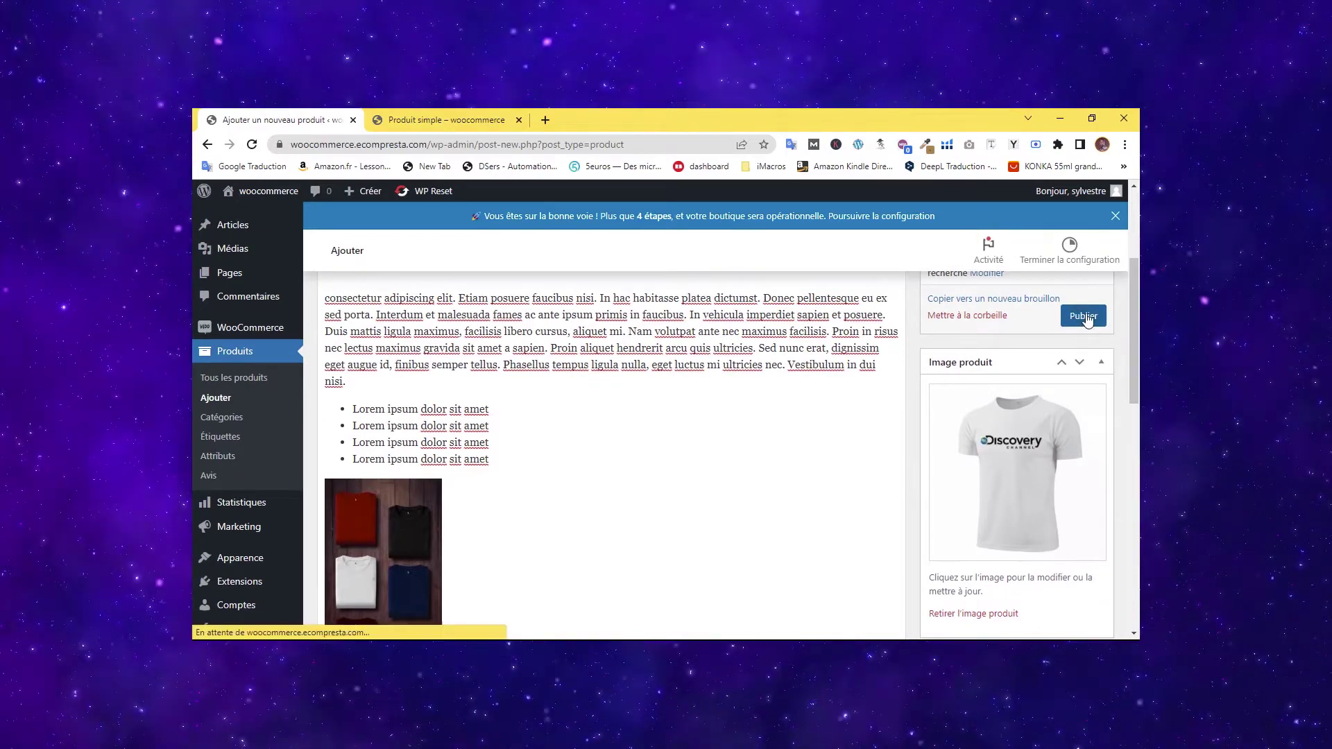
click(1084, 316)
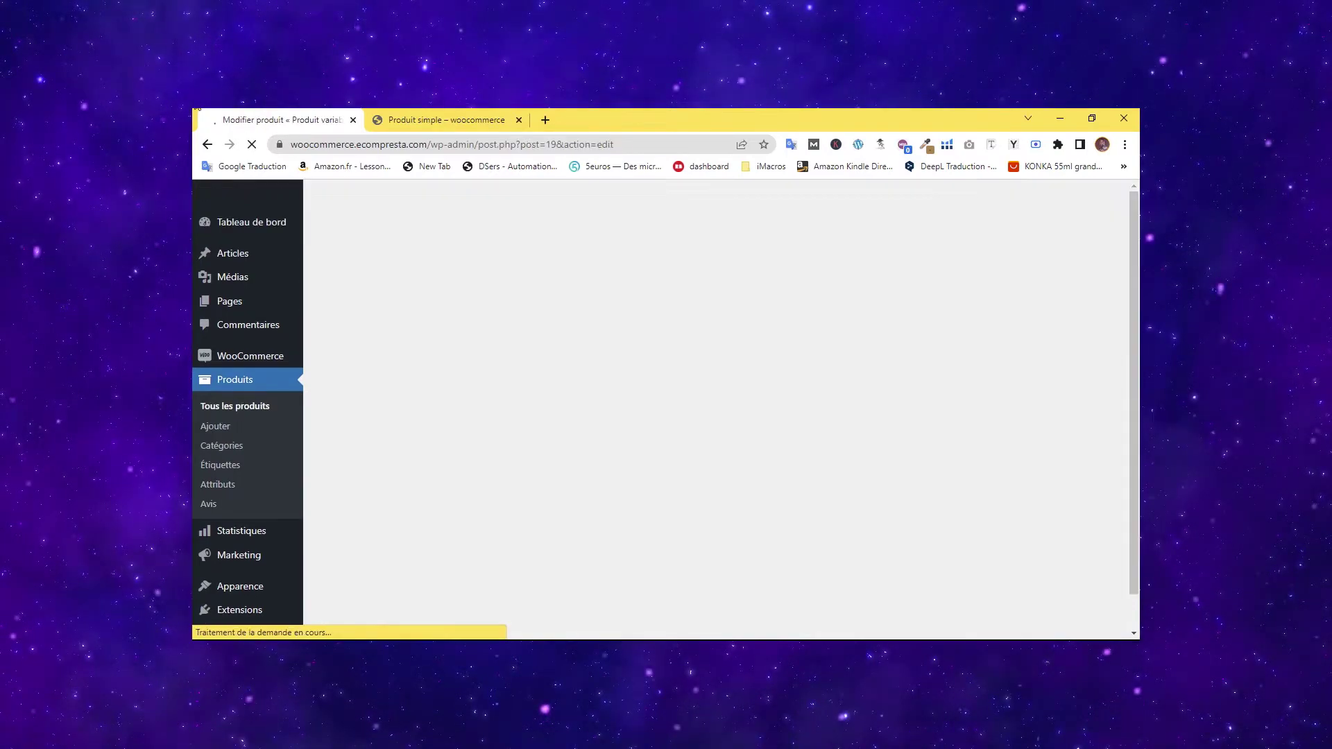
Change the product data type to "Produit variable".
scroll(1131, 316, down, 4)
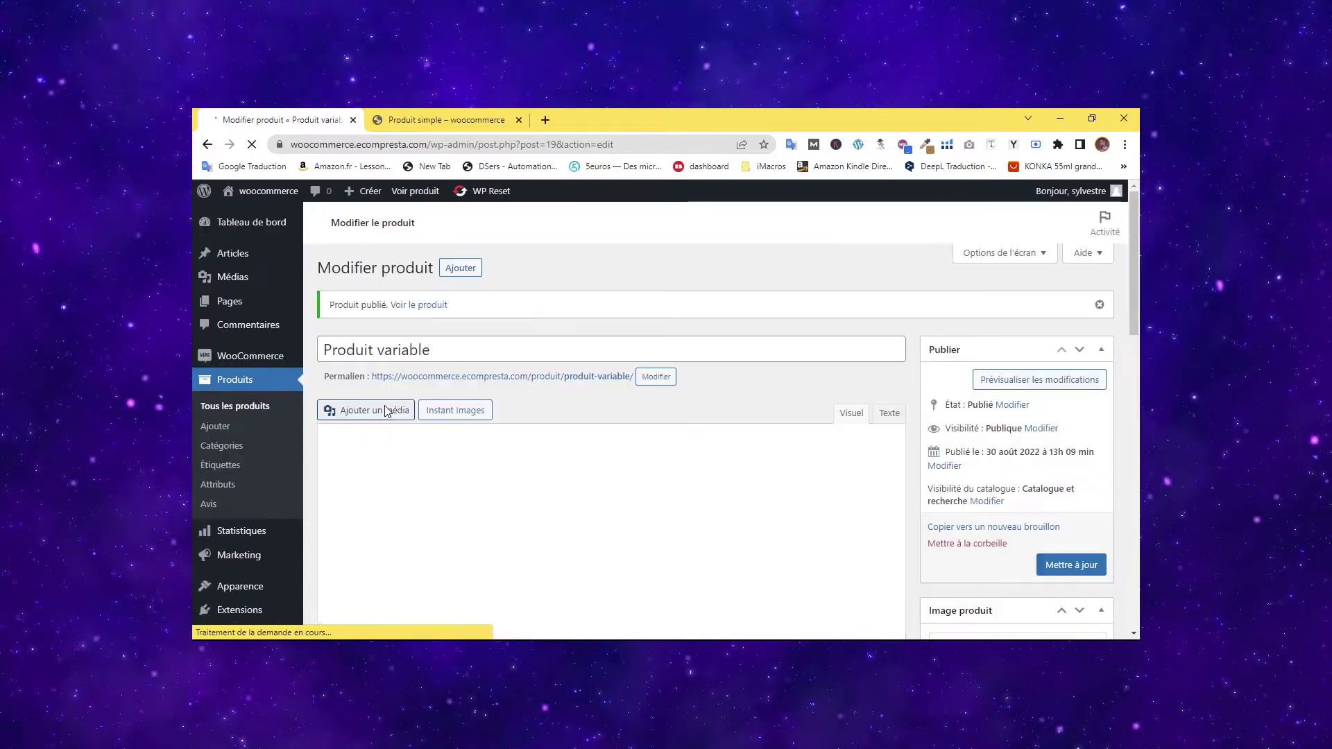
scroll(479, 368, down, 10)
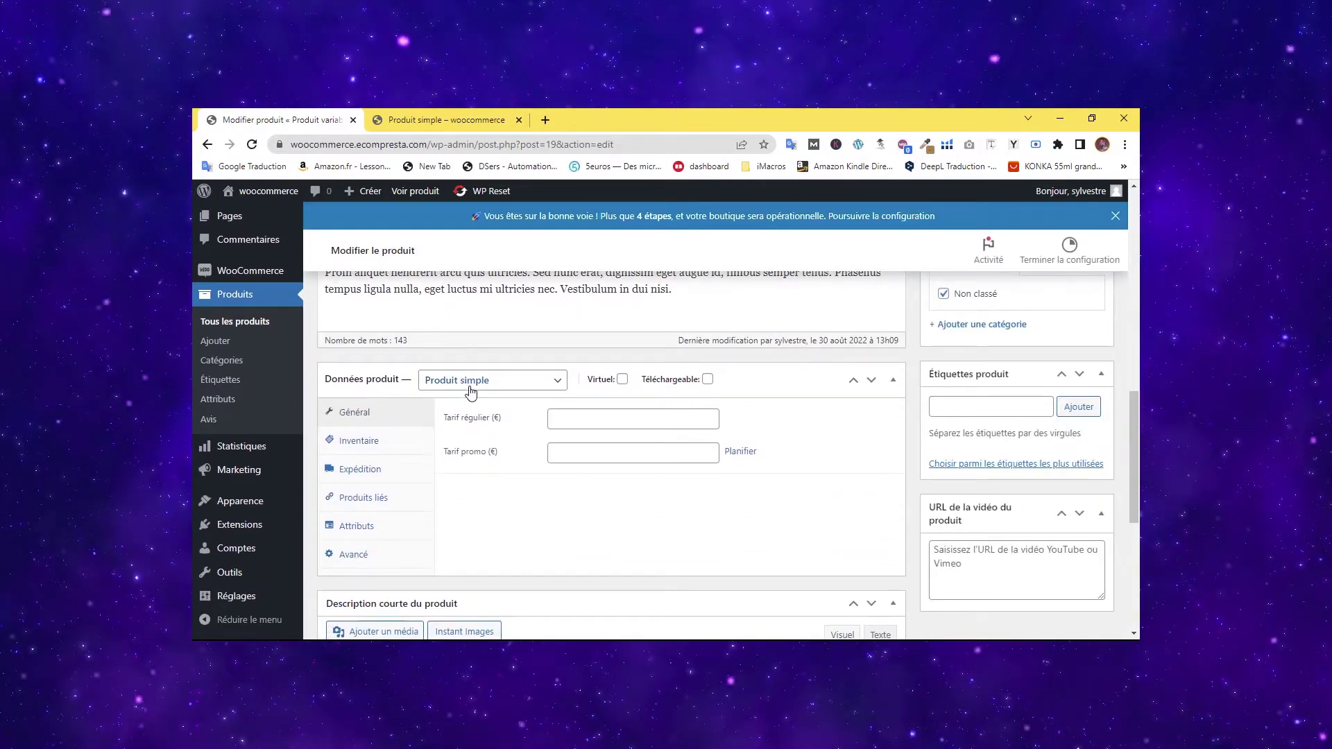
click(471, 386)
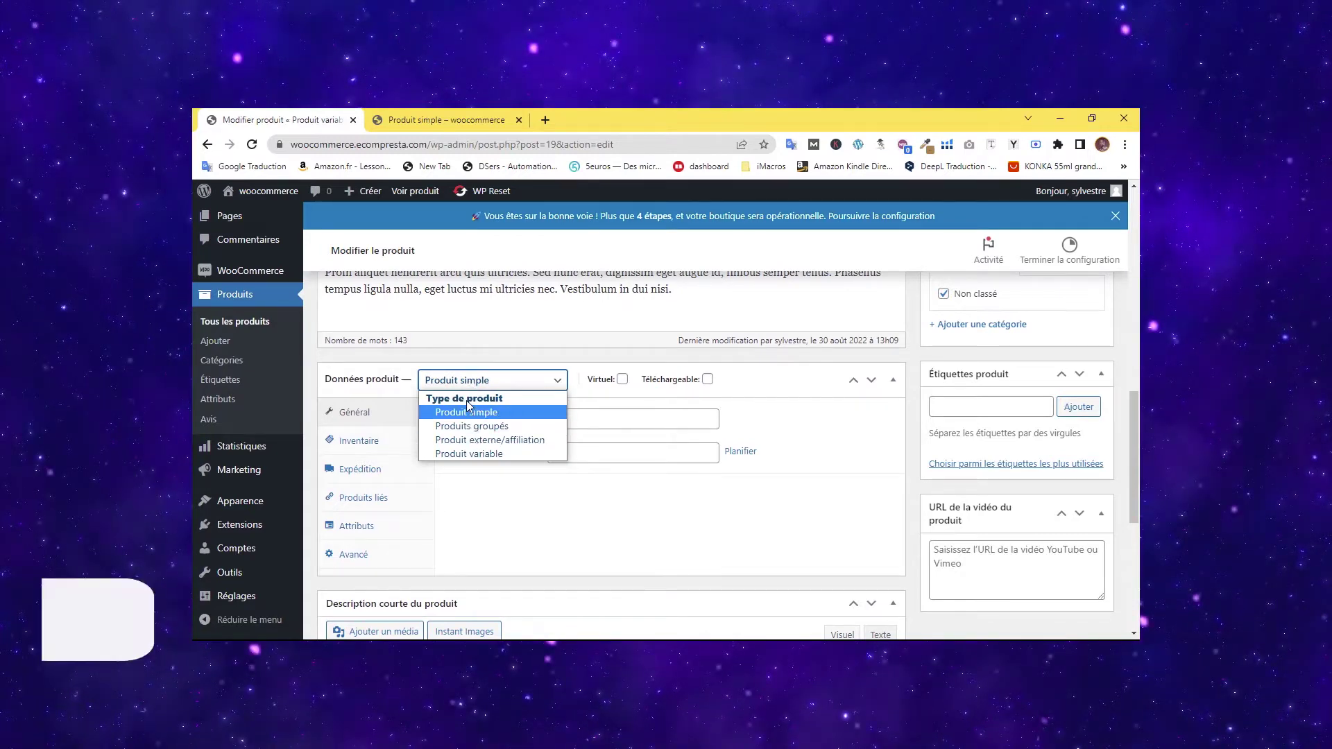
click(478, 455)
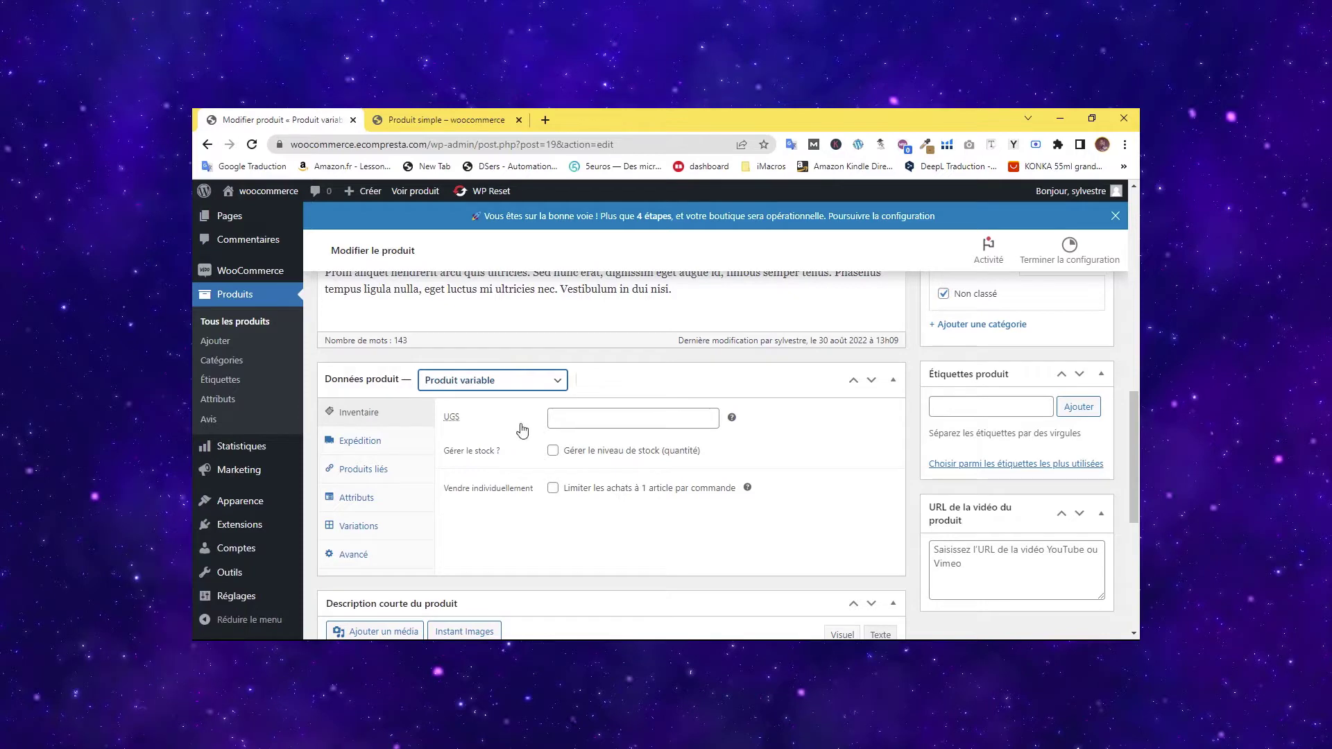
Add a custom product attribute and name it "couleur".
click(360, 500)
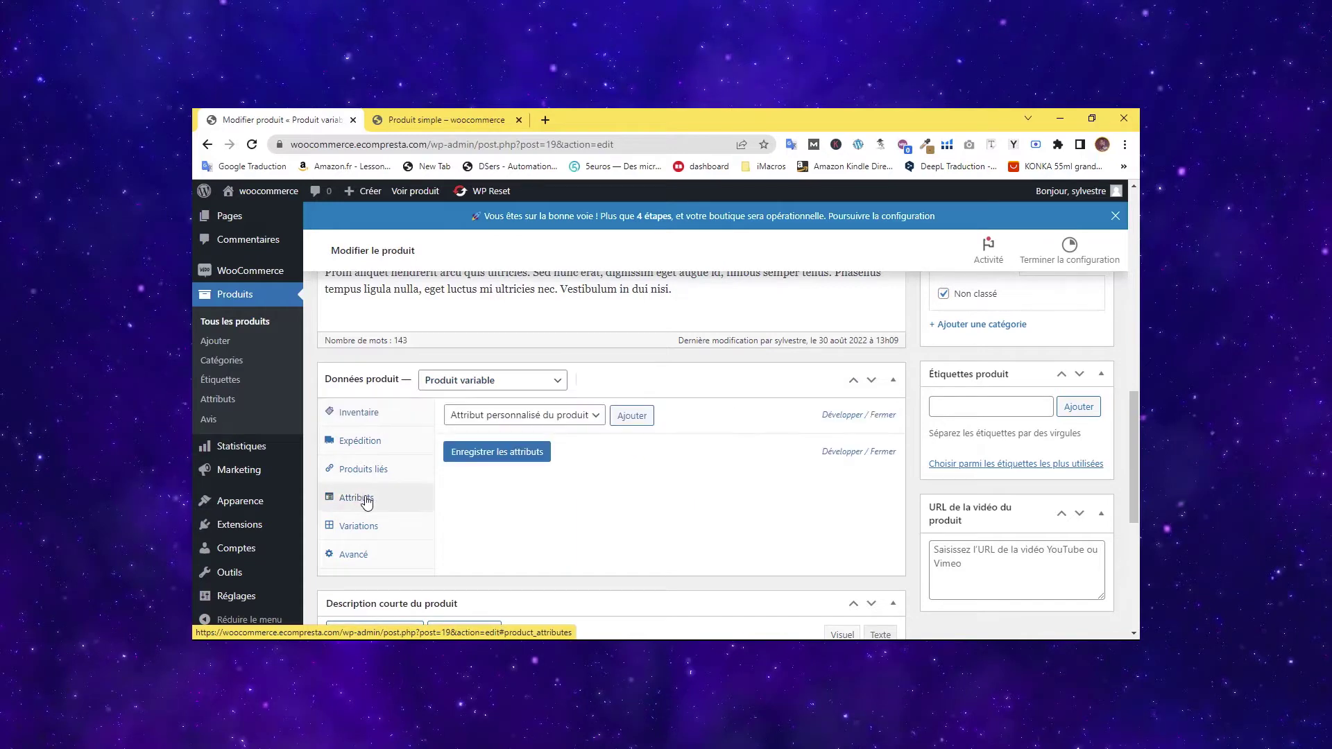
click(503, 419)
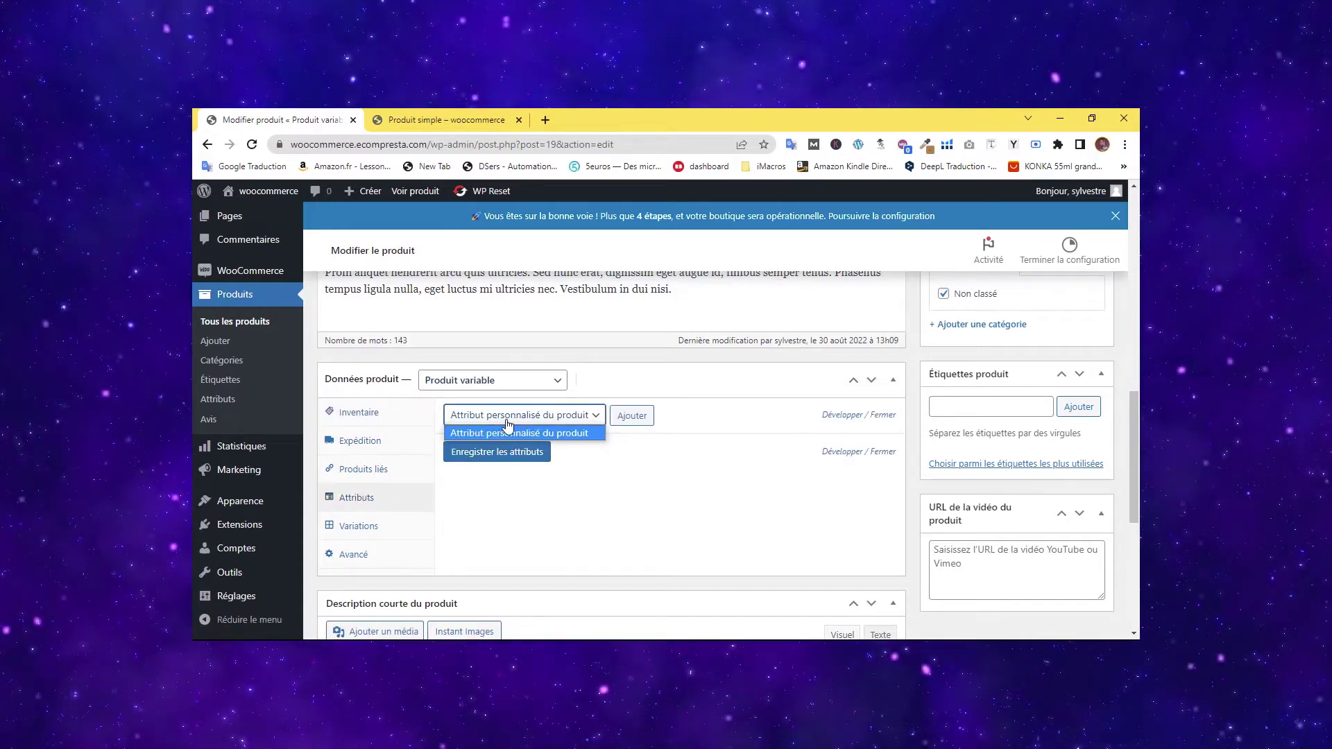
click(506, 433)
click(632, 416)
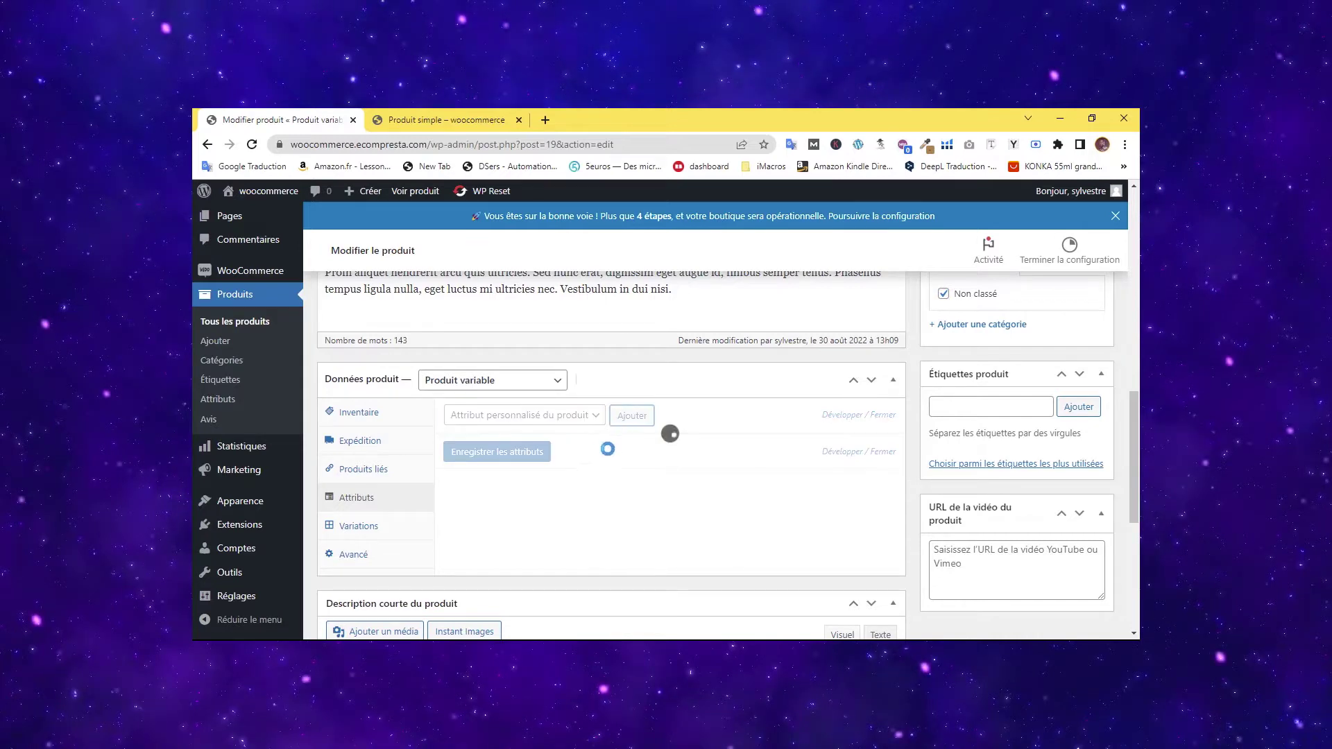
click(483, 504)
text(couleur)
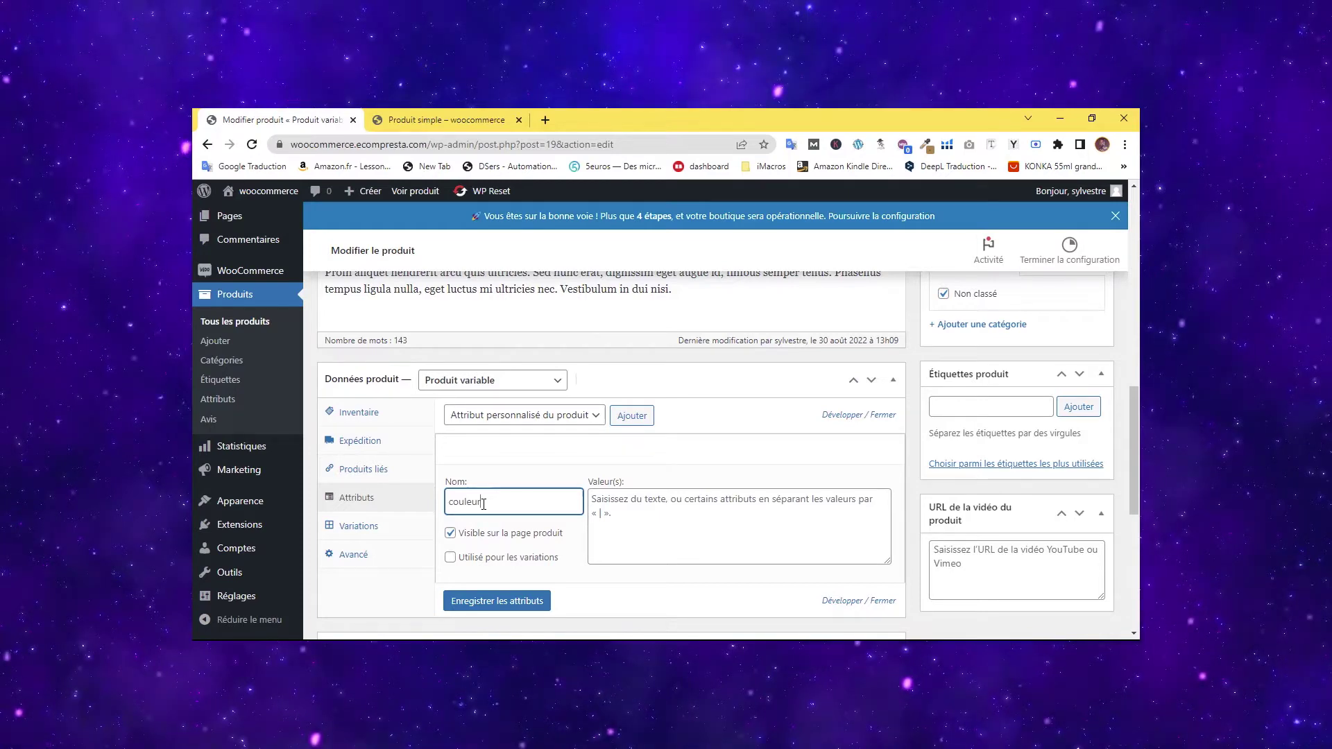
Give couleur the values noire | bleu | blanc, enable it for variations, save the attributes and review the saved entry.
click(450, 561)
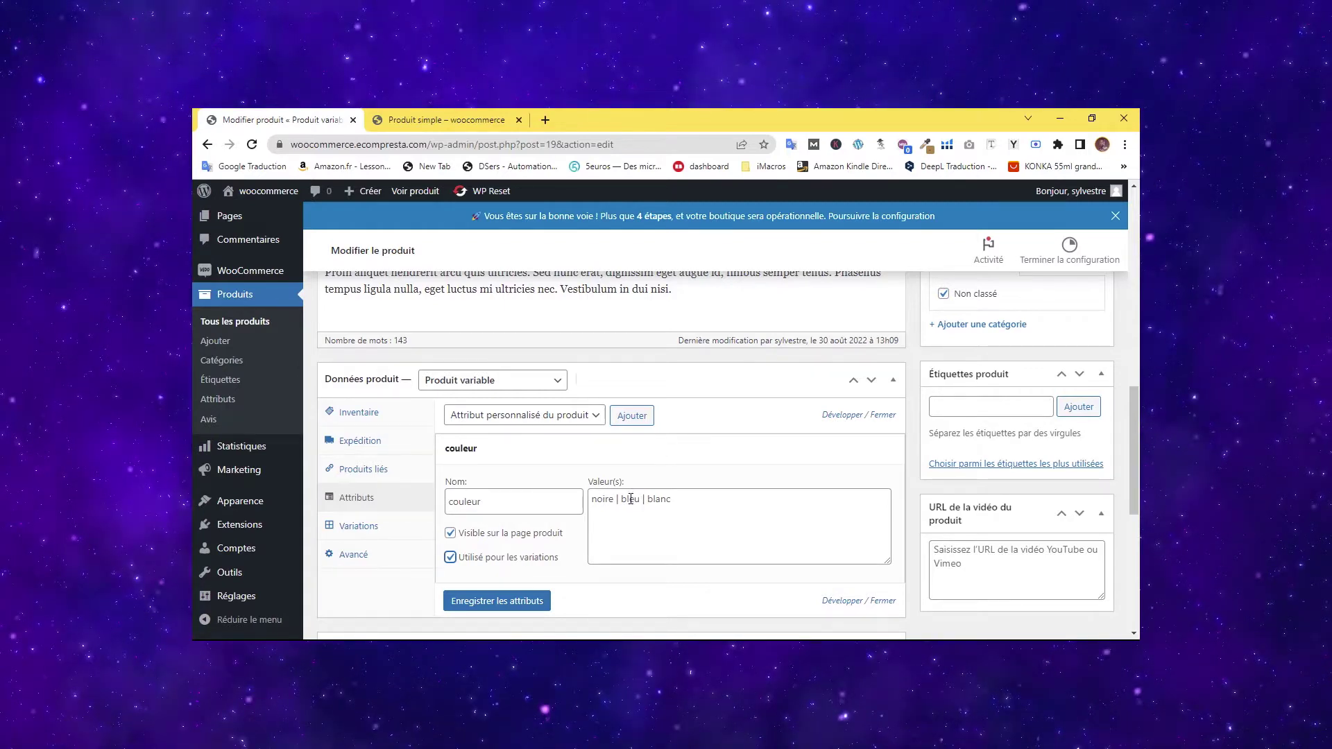
scroll(466, 435, down, 2)
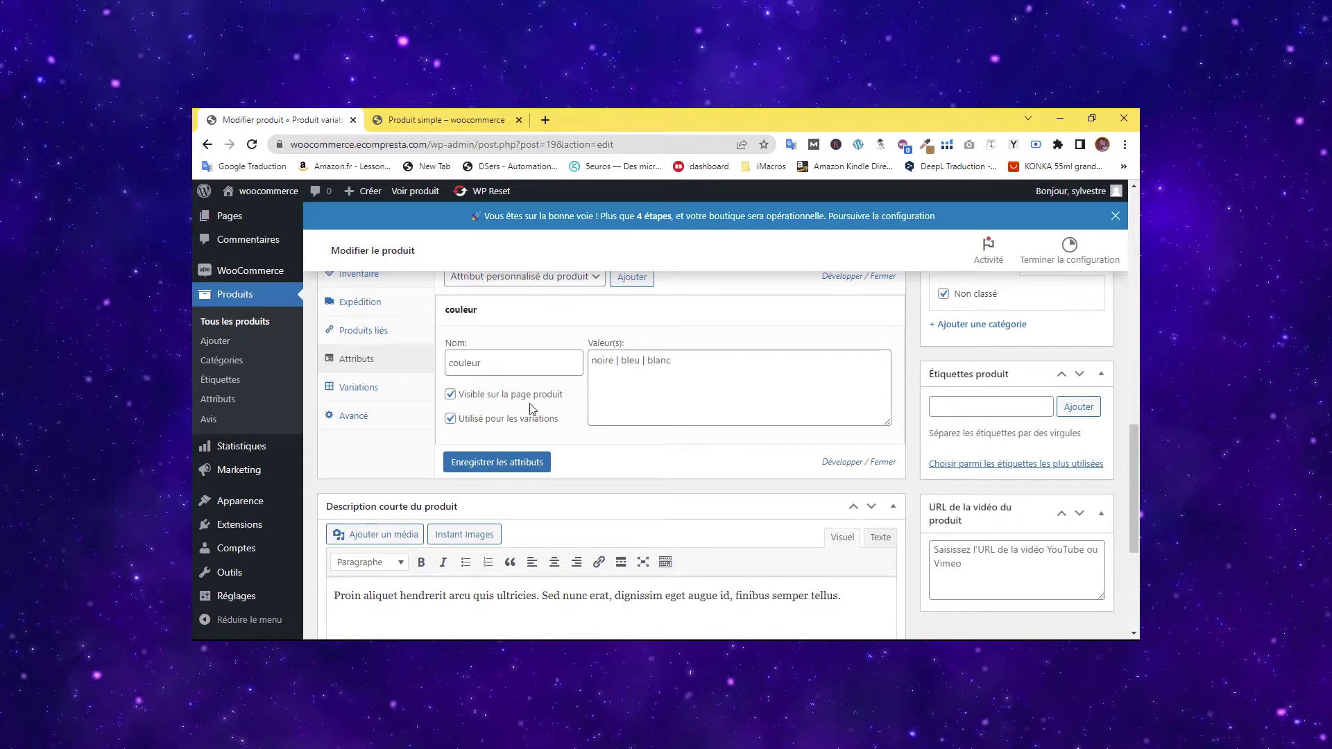
scroll(528, 409, up, 1)
click(514, 533)
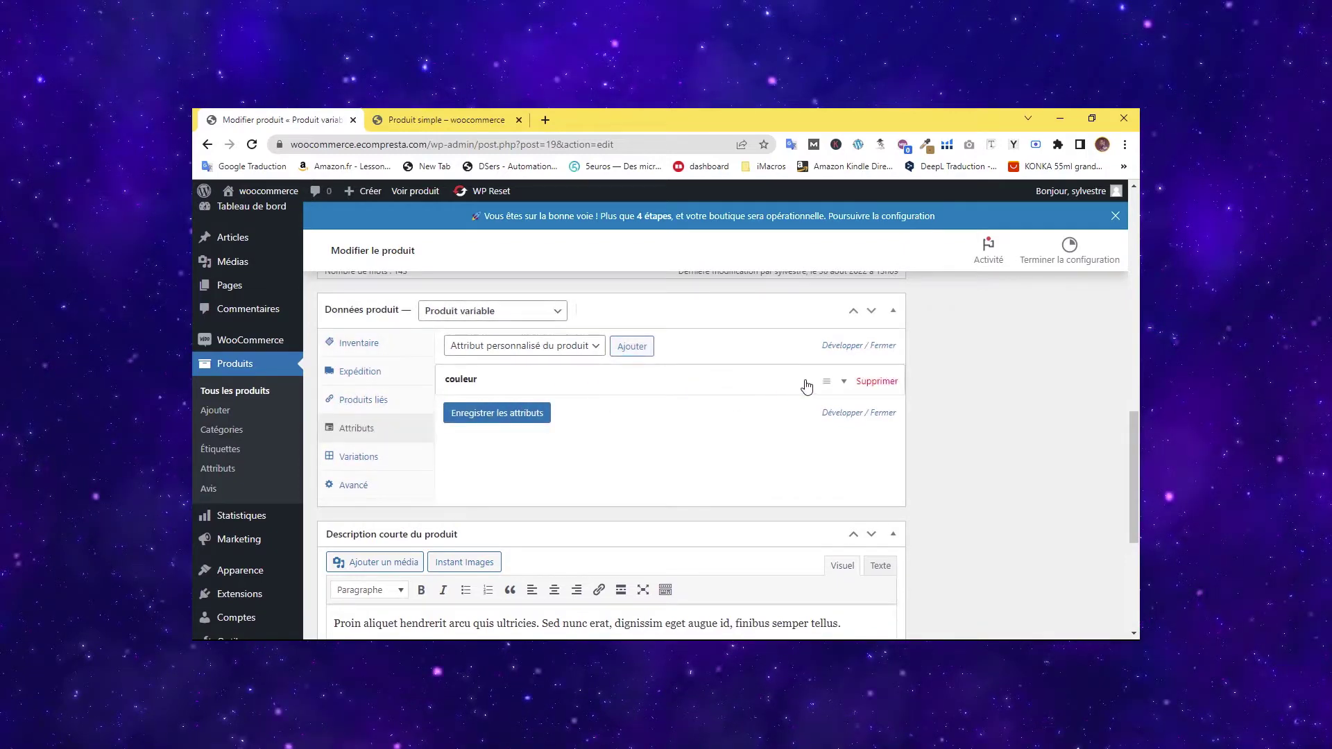
click(843, 384)
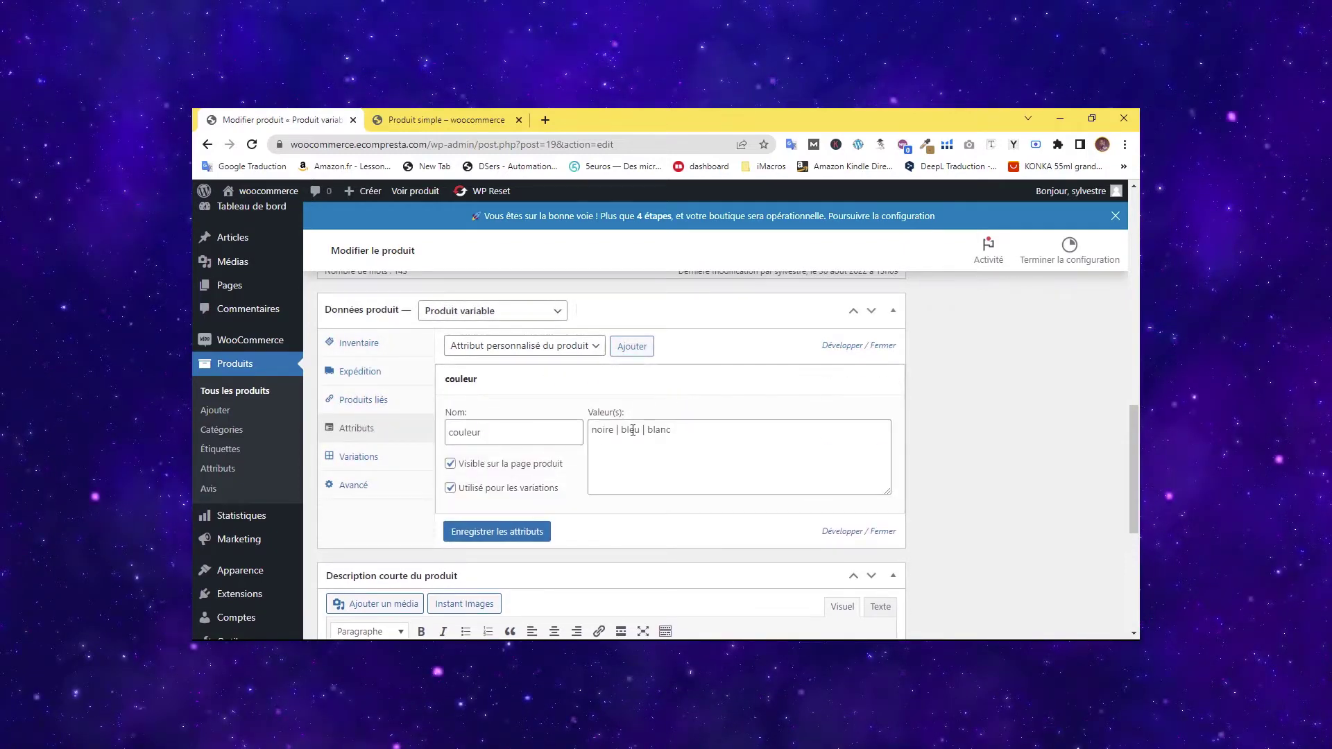
click(833, 383)
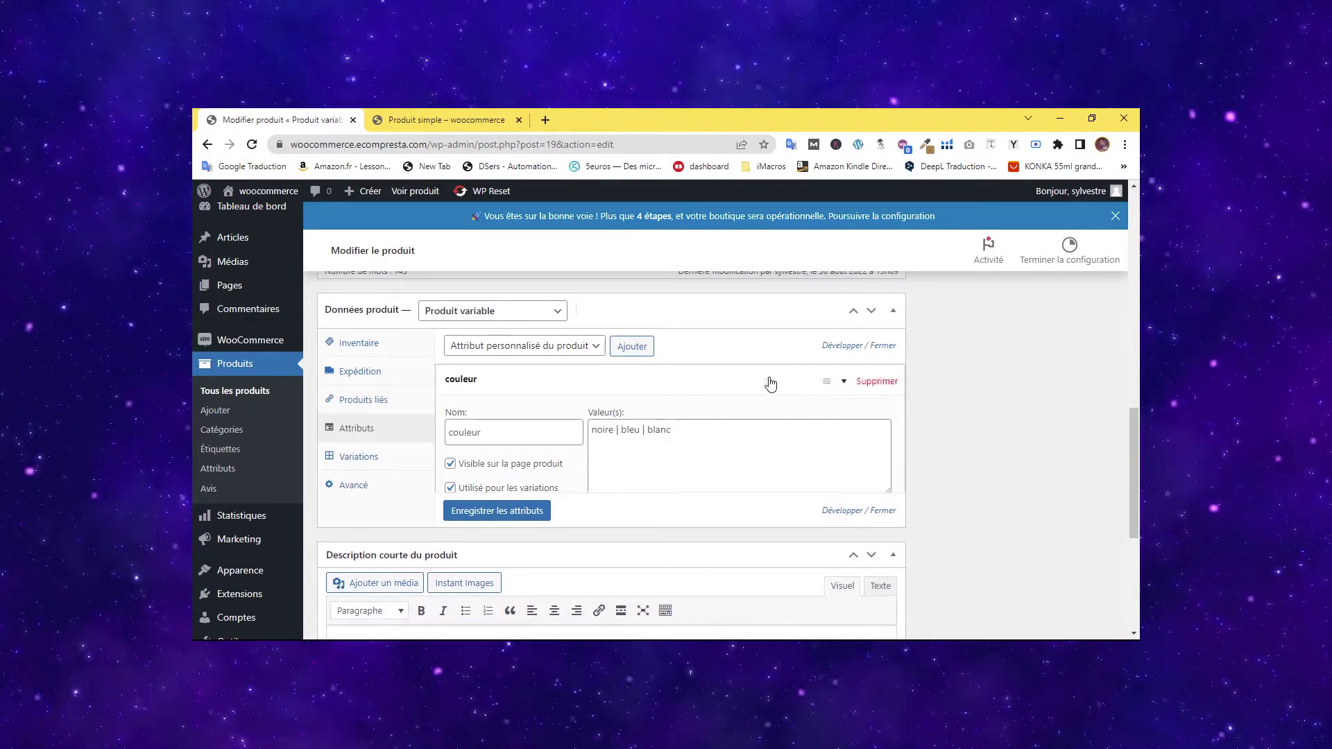
Add a single variation to the product and assign it the couleur value noire.
click(357, 458)
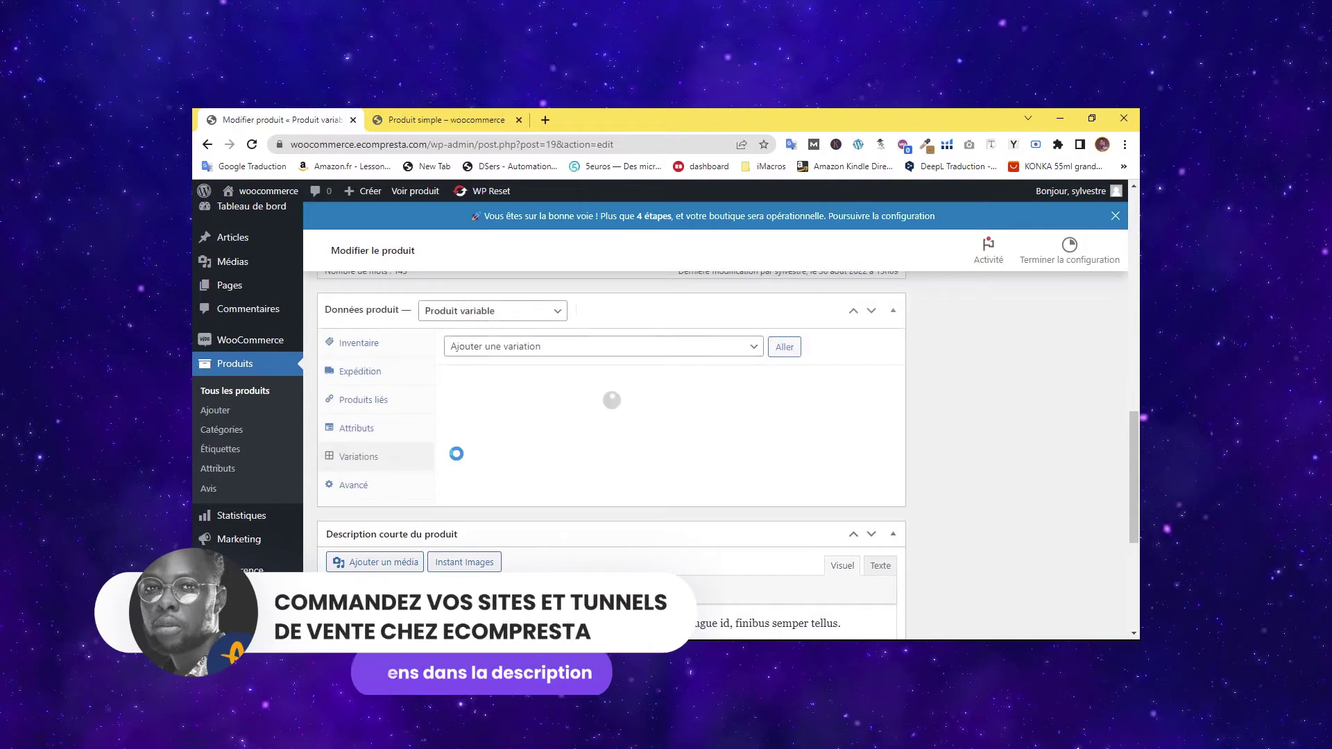
click(564, 352)
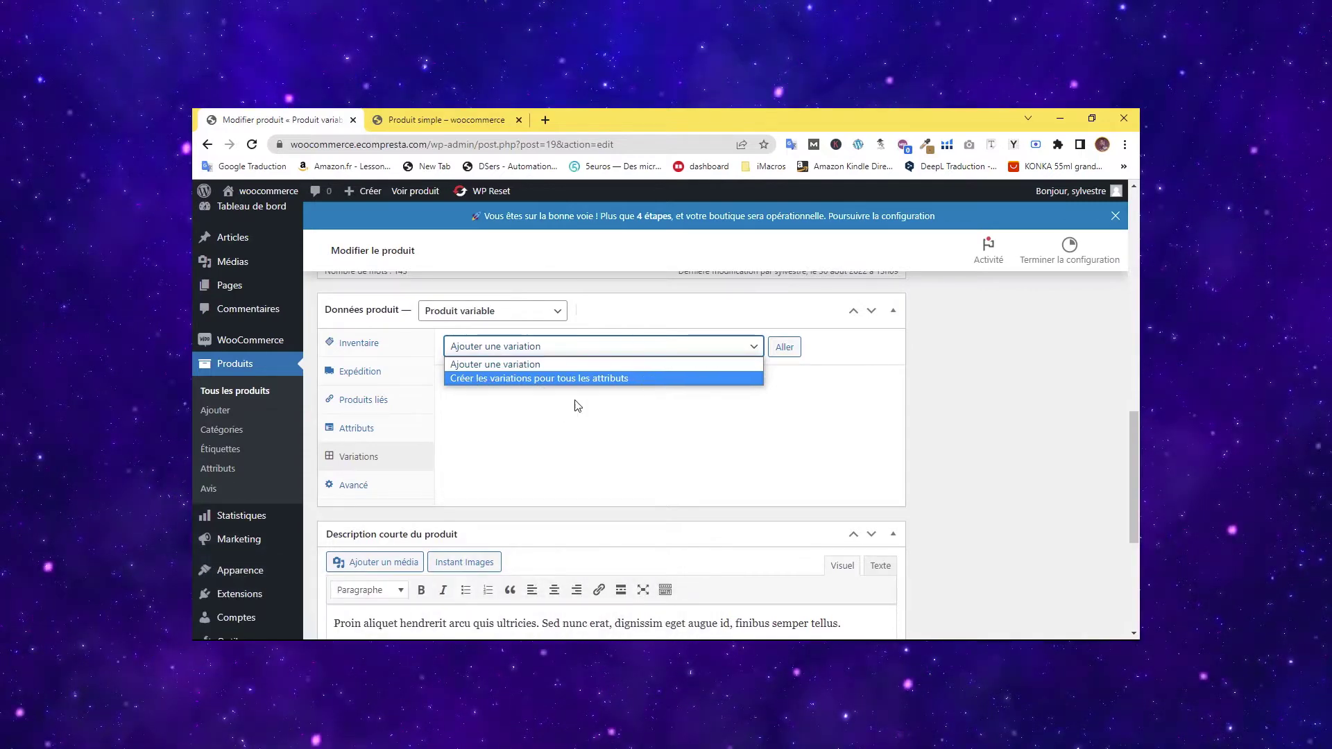
click(575, 444)
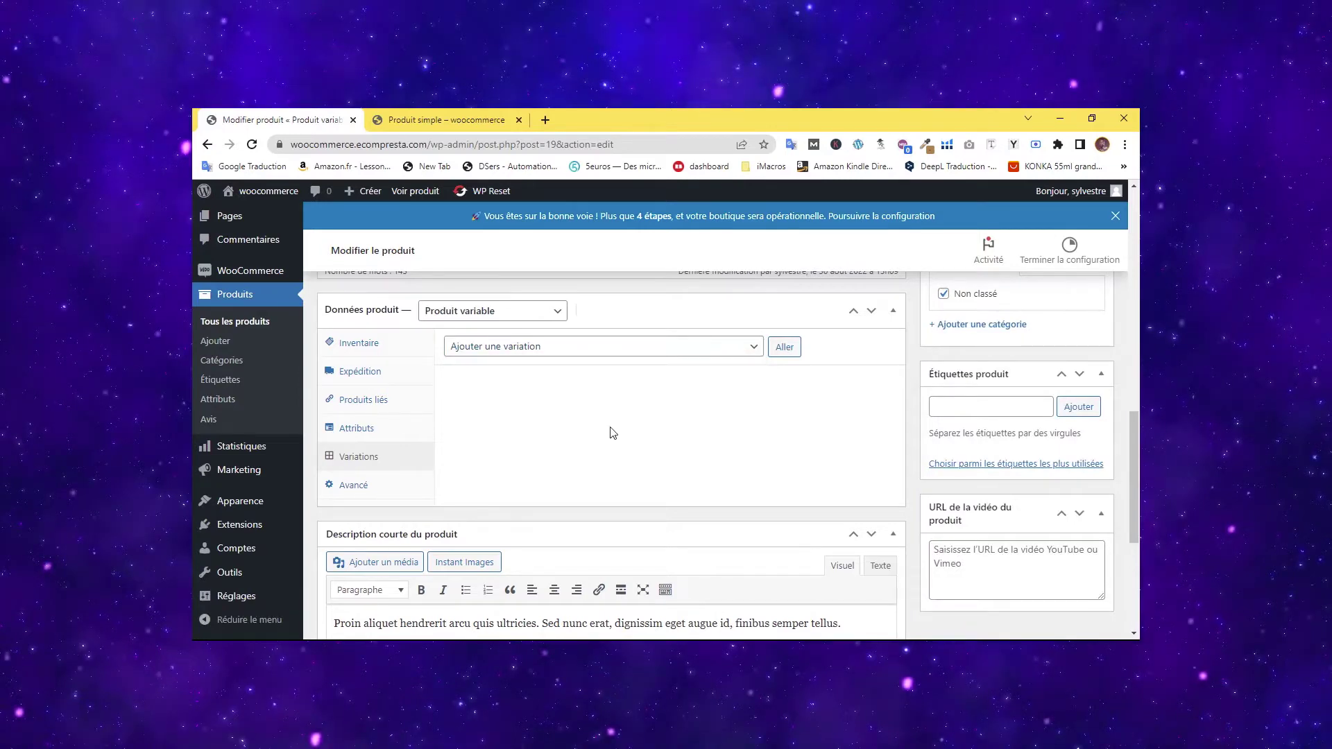
click(786, 347)
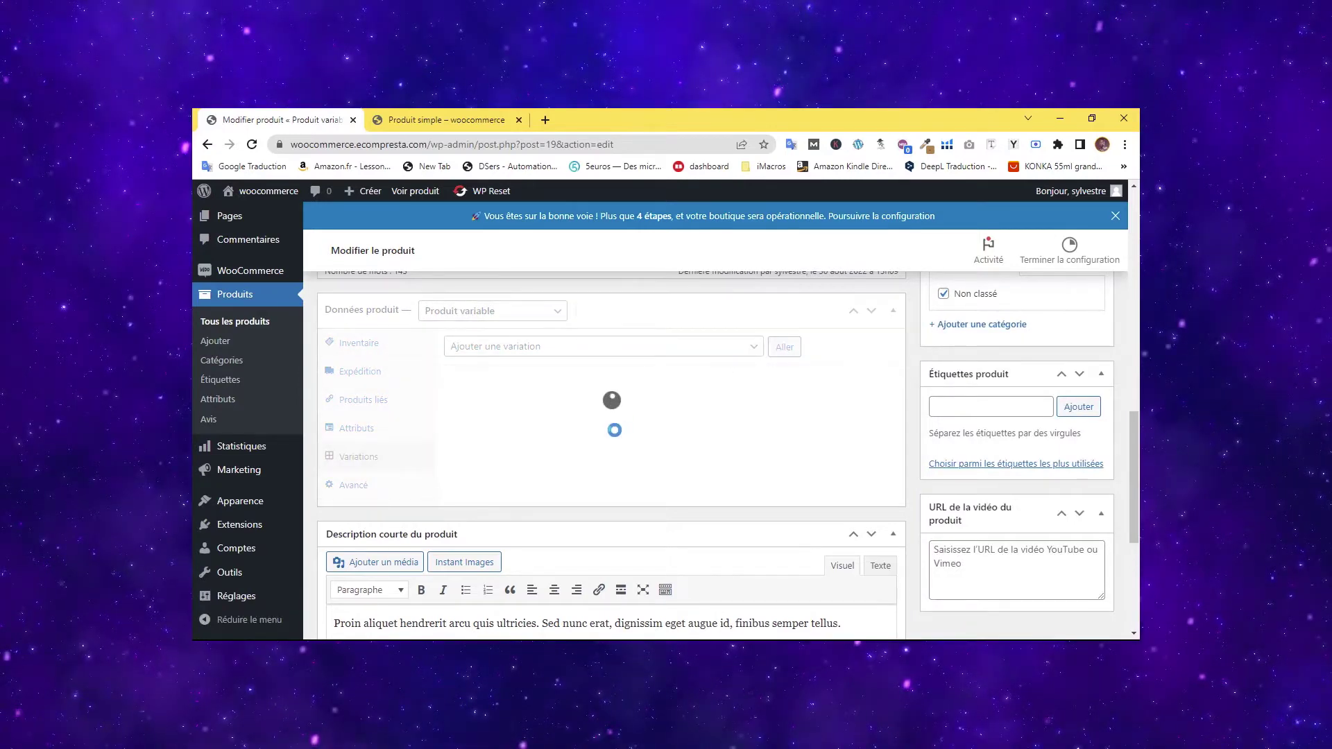
click(498, 436)
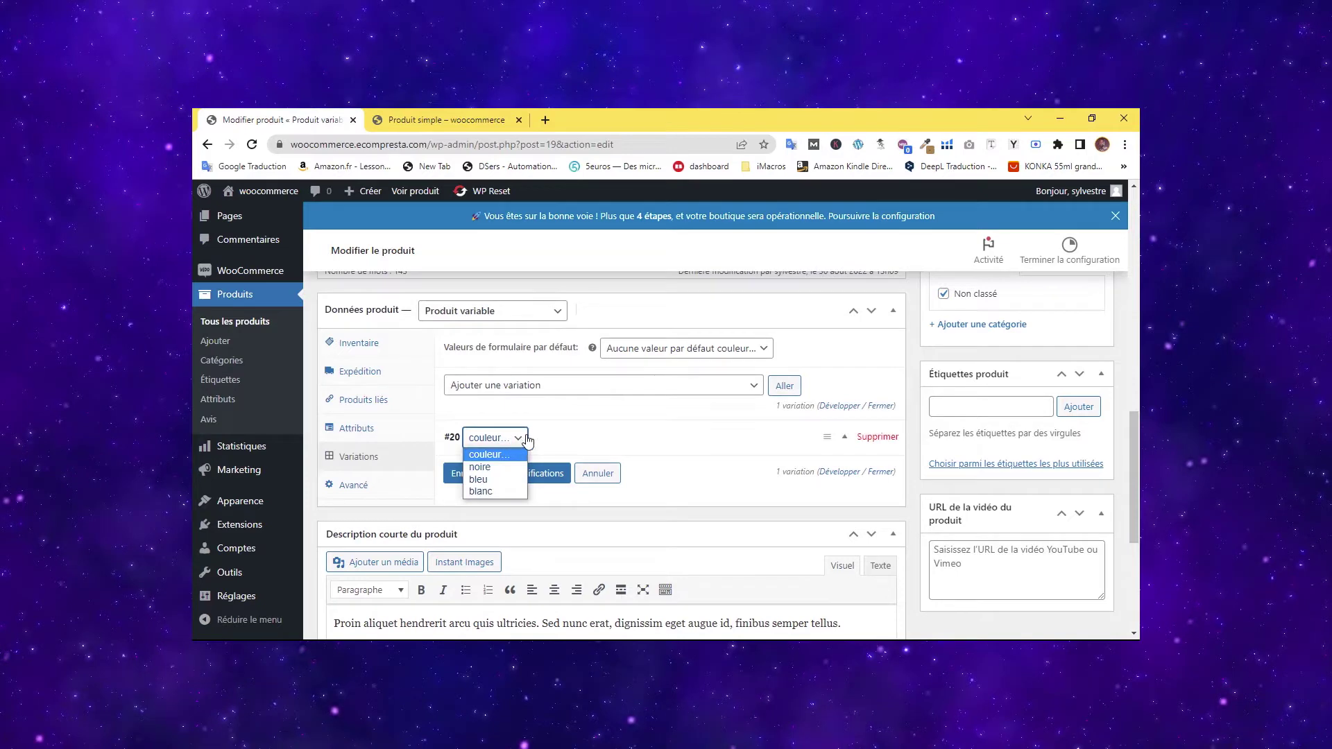
click(489, 463)
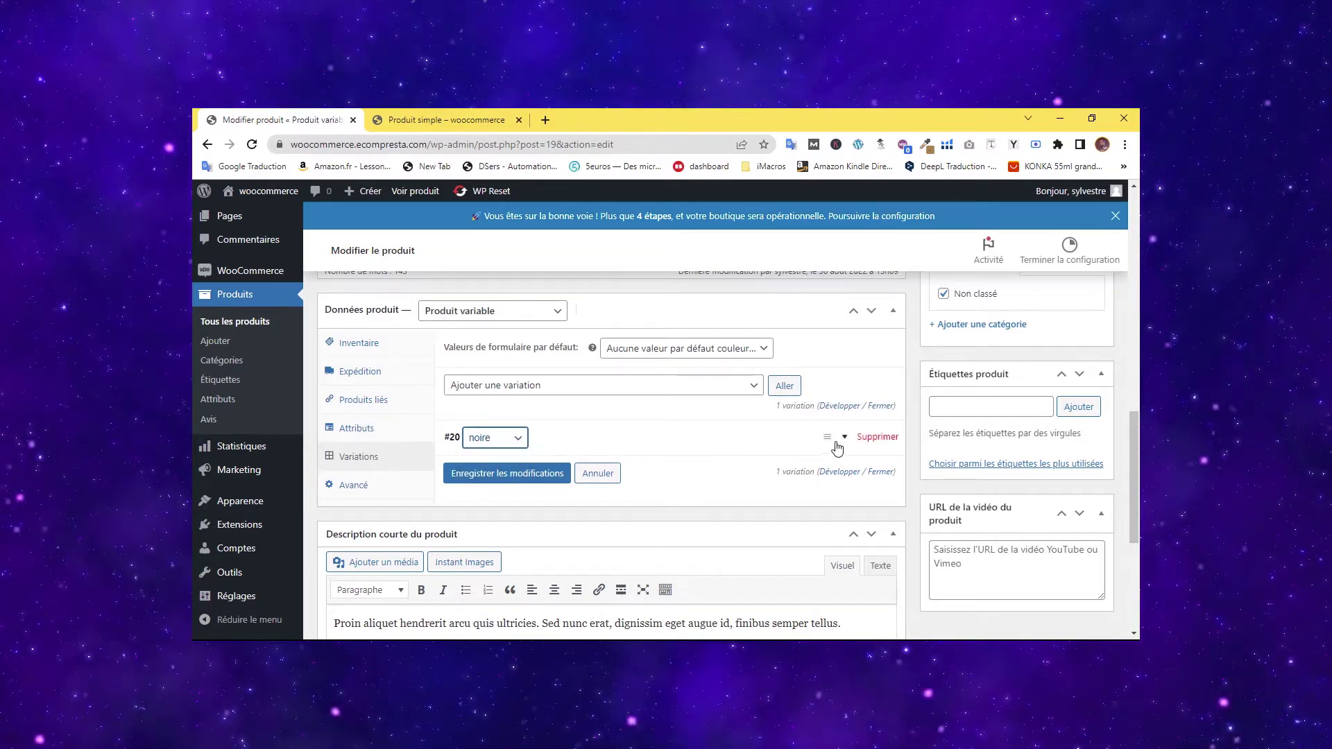
Expand the noire variation and examine its image, price, stock, shipping and description fields.
click(846, 438)
scroll(497, 451, down, 2)
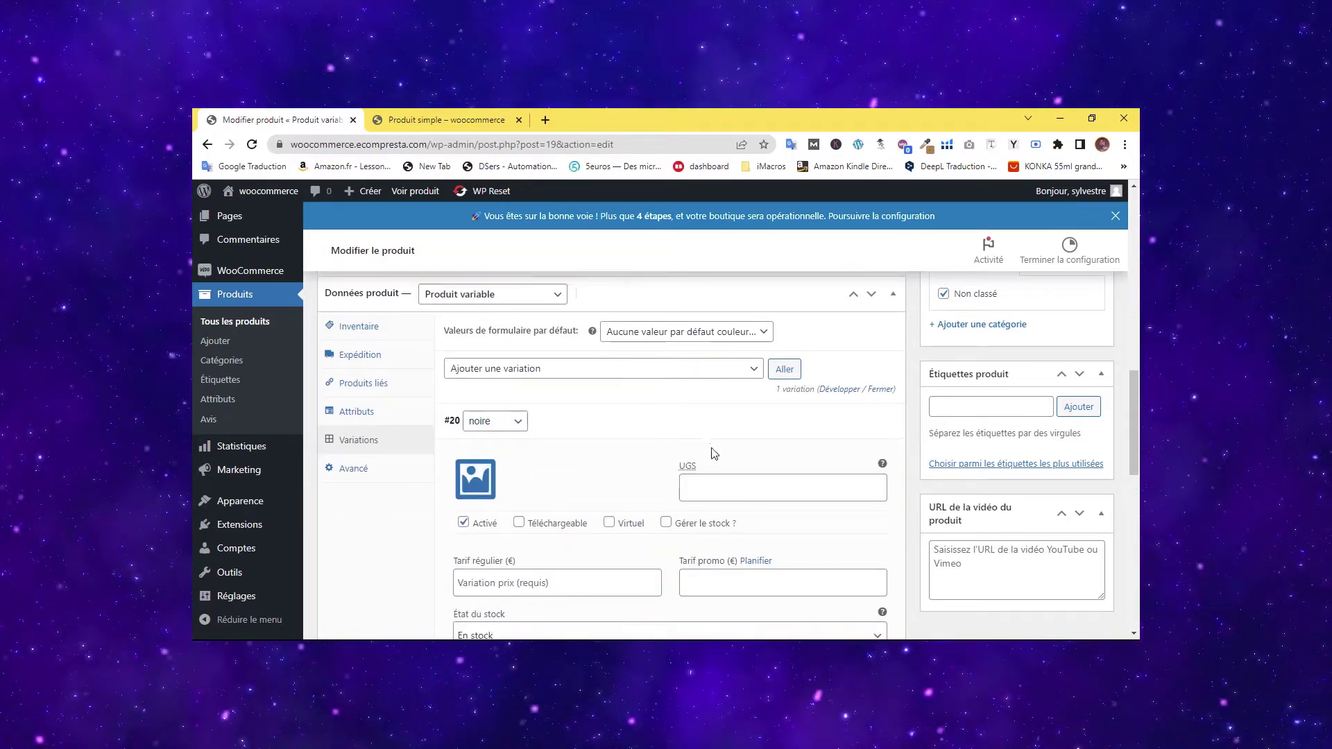
click(511, 461)
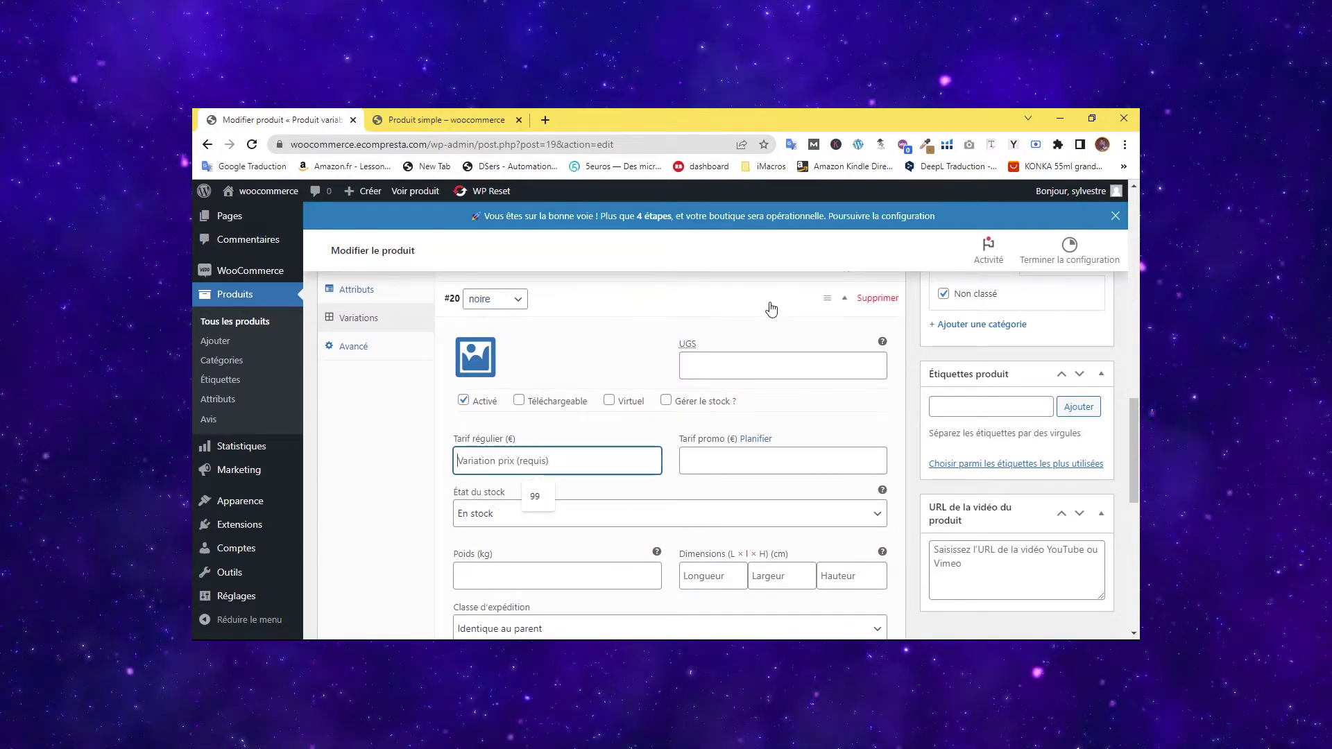
scroll(552, 530, down, 3)
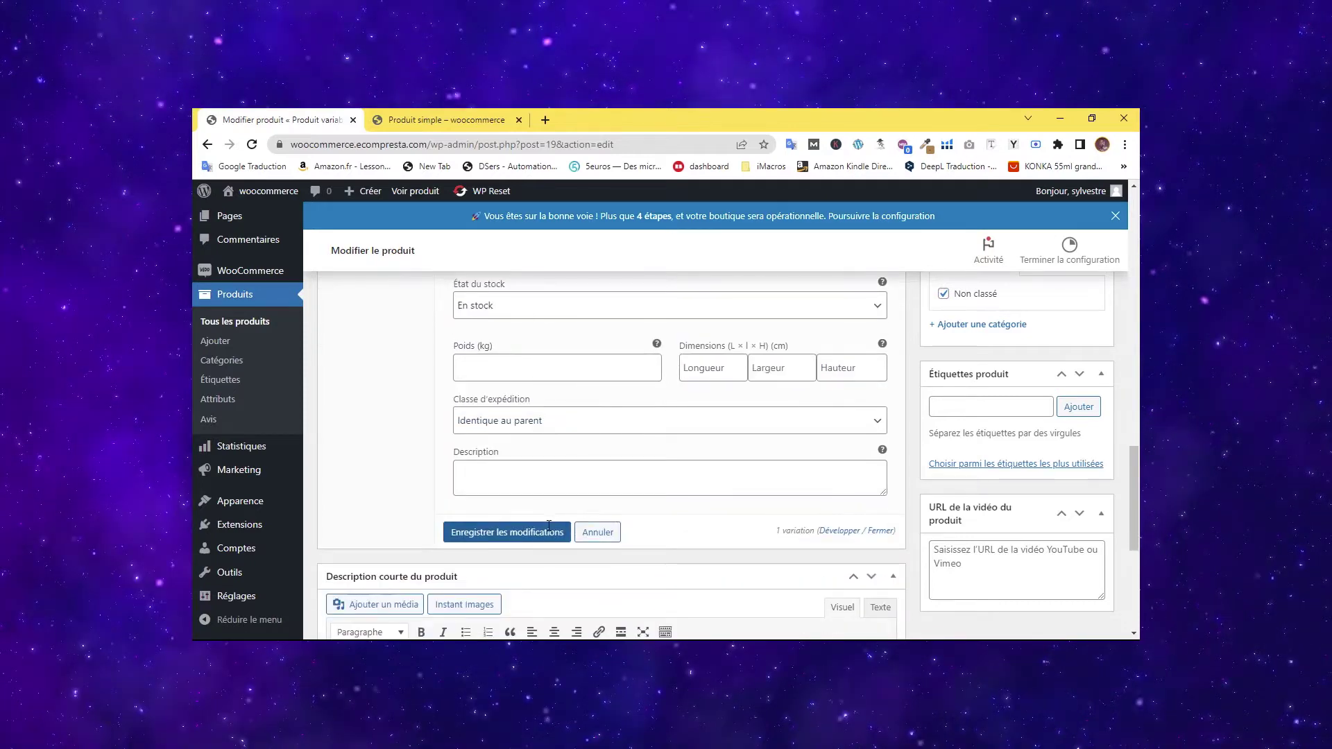
scroll(552, 529, up, 2)
scroll(551, 530, up, 3)
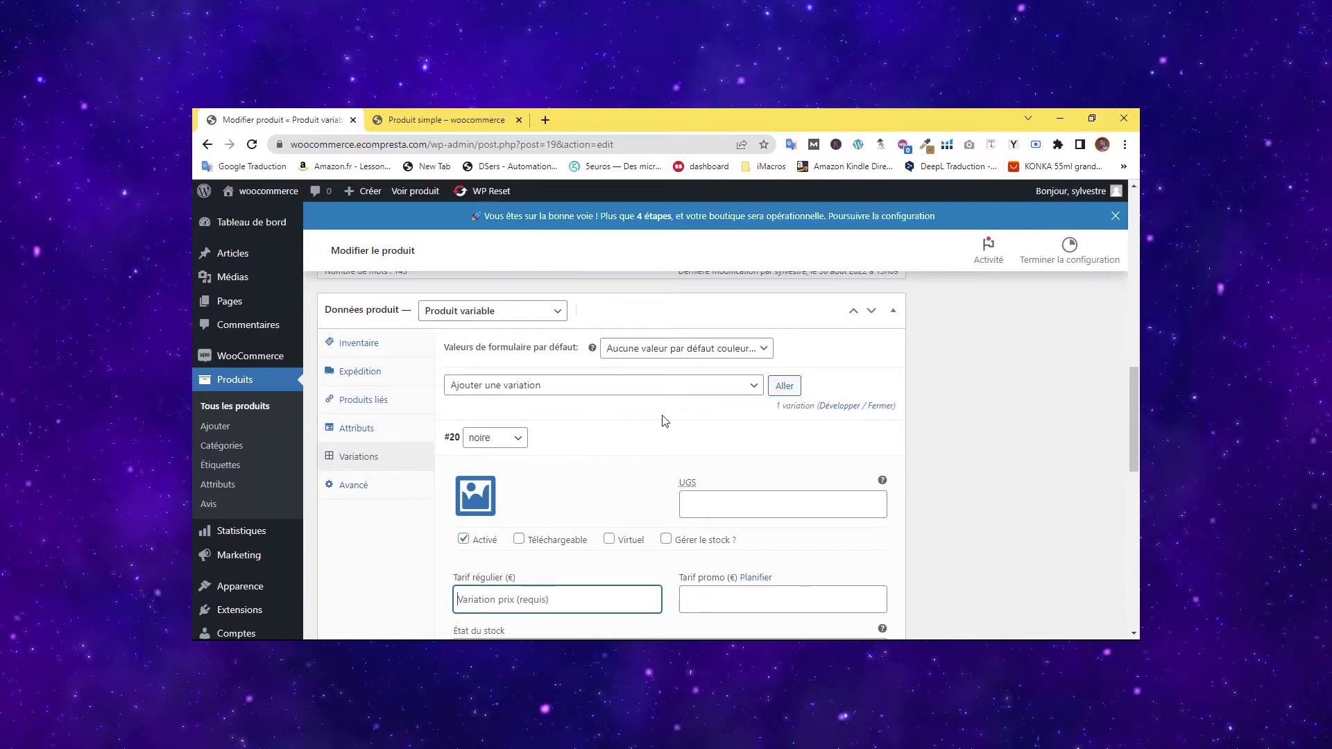
Delete the single noire variation, accepting the confirmation dialogs.
click(872, 439)
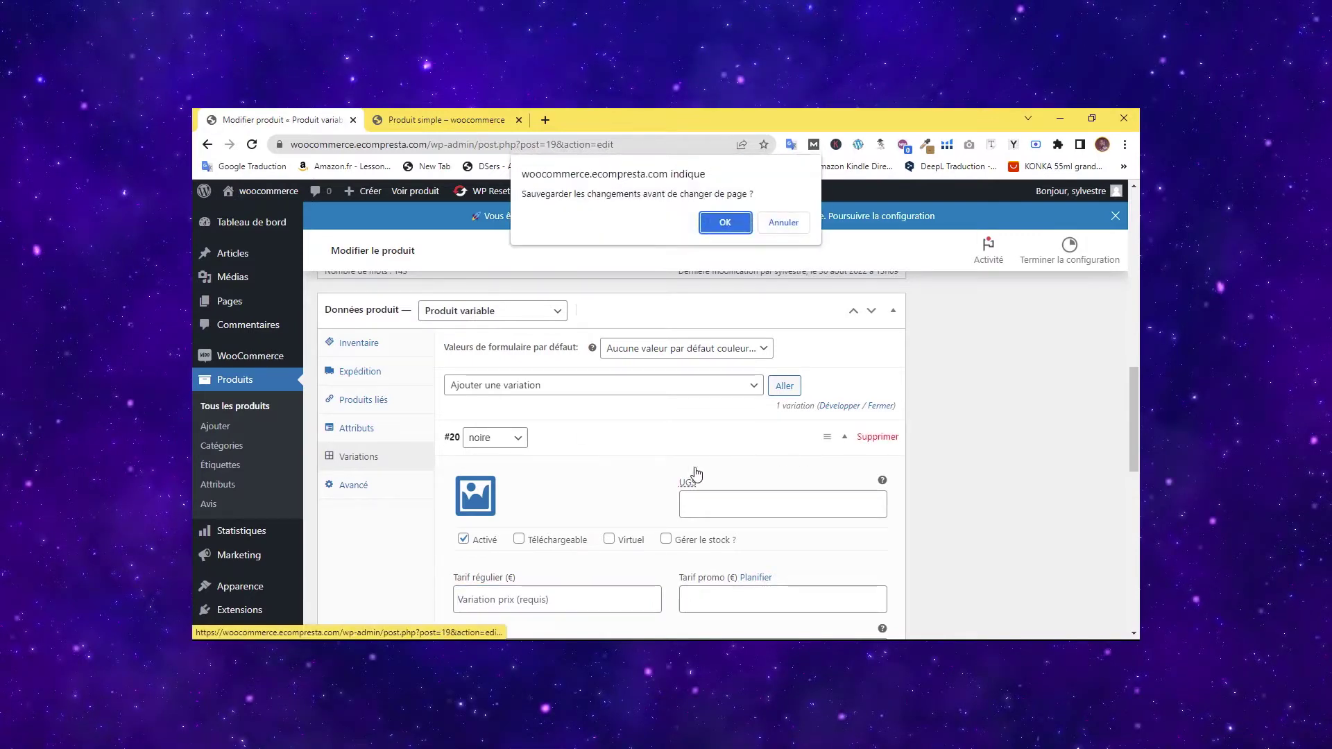
click(727, 233)
click(726, 232)
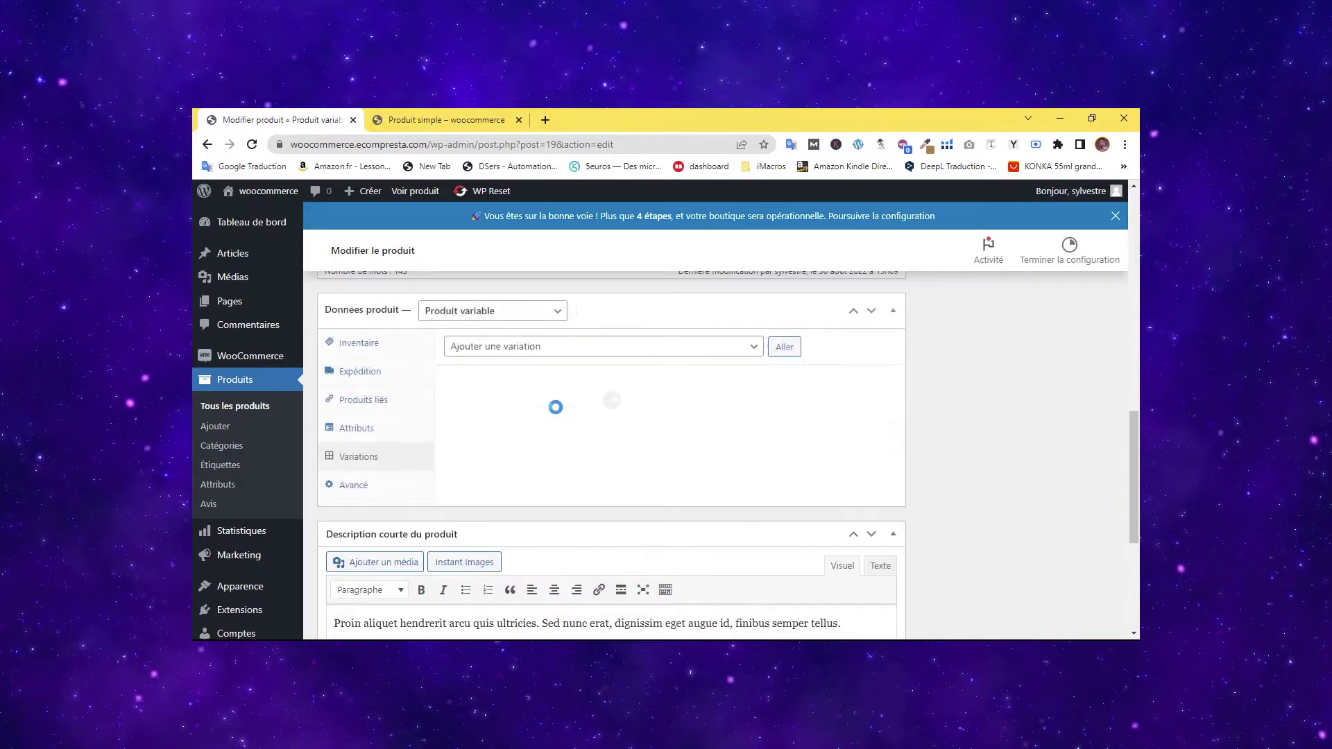
Generate the variations for all attributes in one go and accept the confirmations.
click(571, 347)
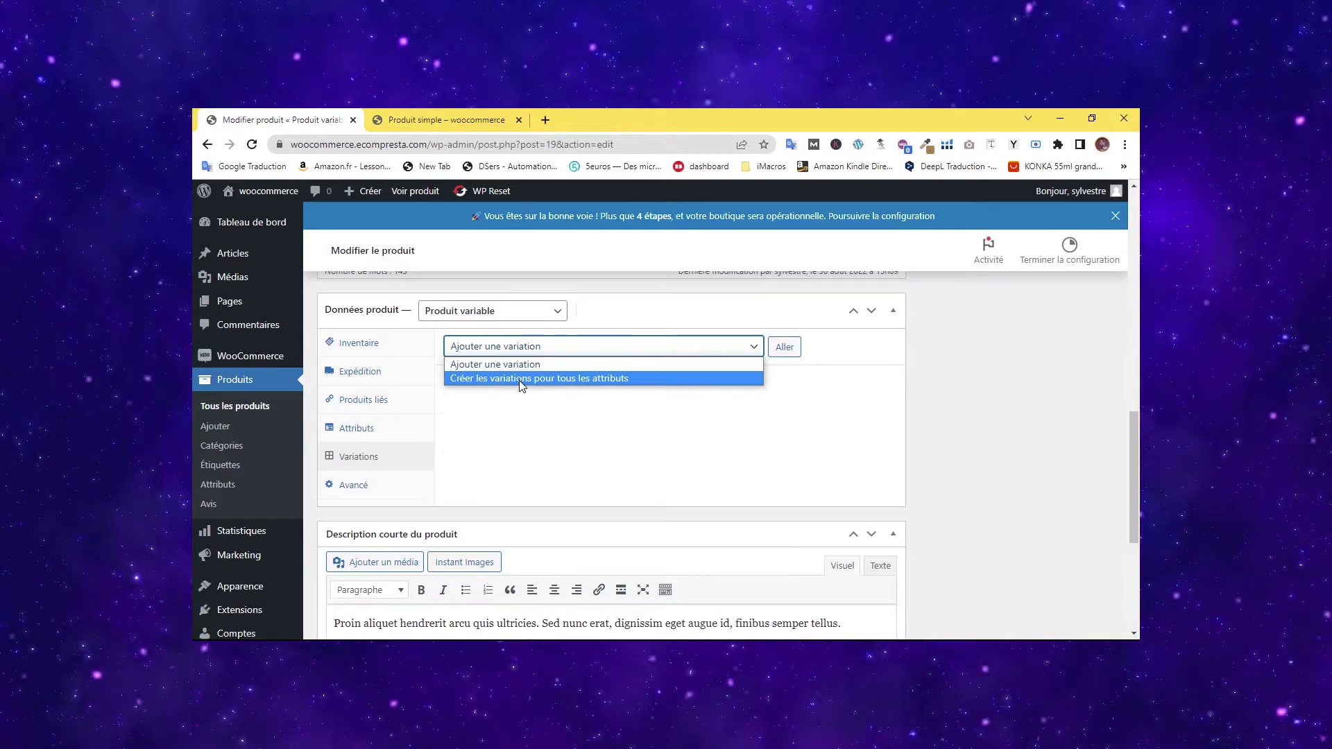
click(522, 380)
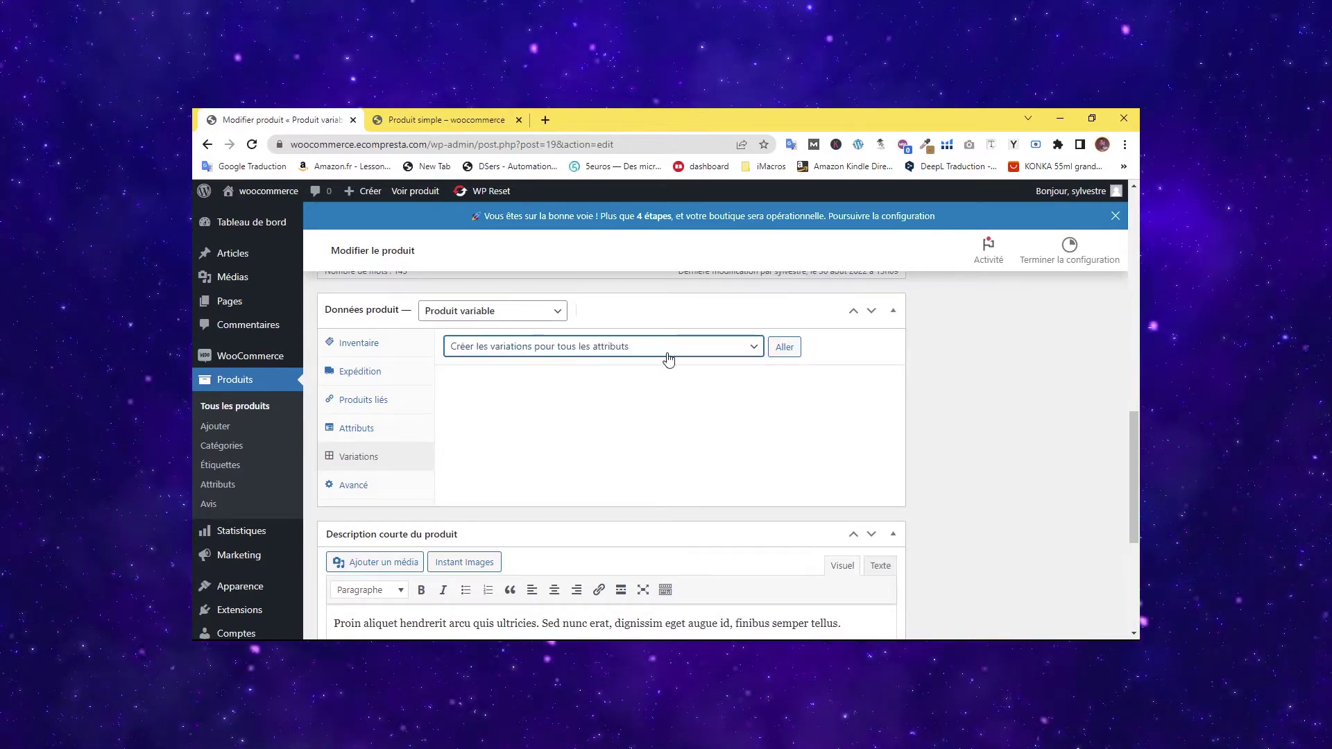
click(784, 349)
key(Return)
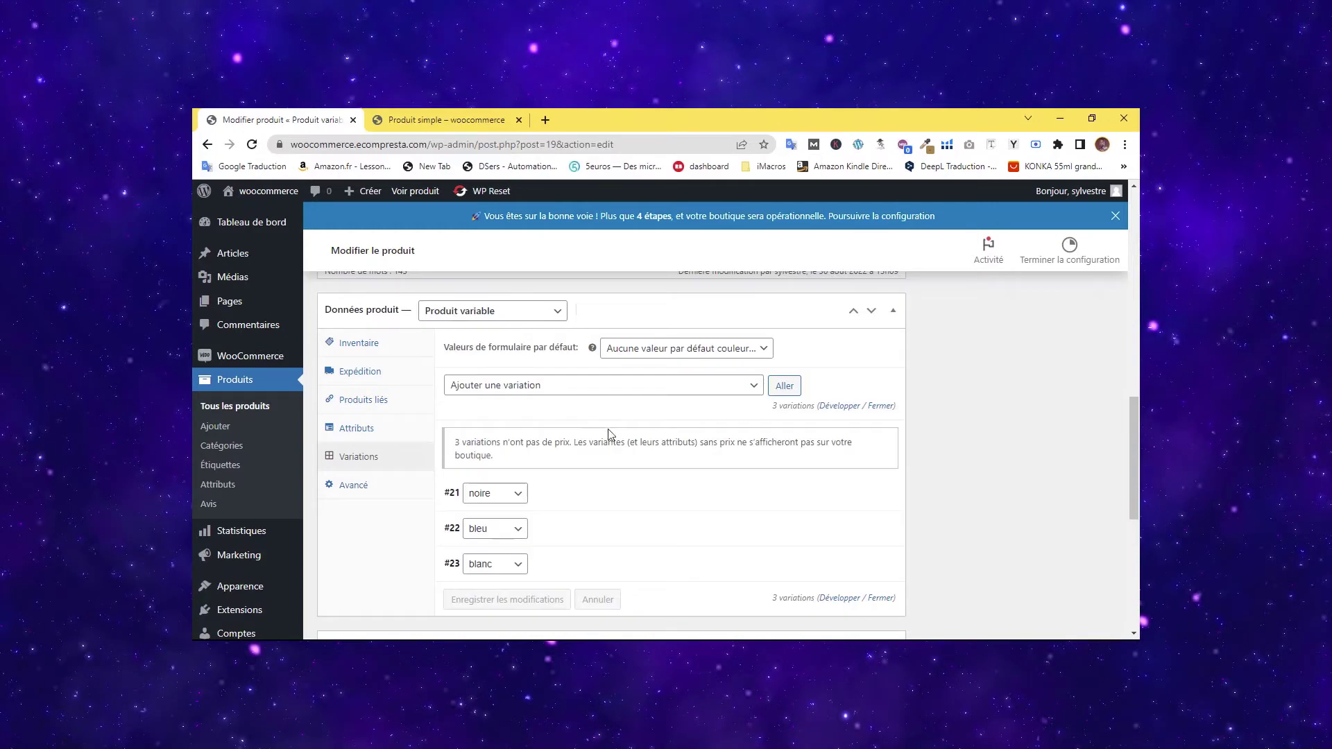
Set the noire variation's regular price to 18 € and collapse its details.
scroll(612, 450, down, 1)
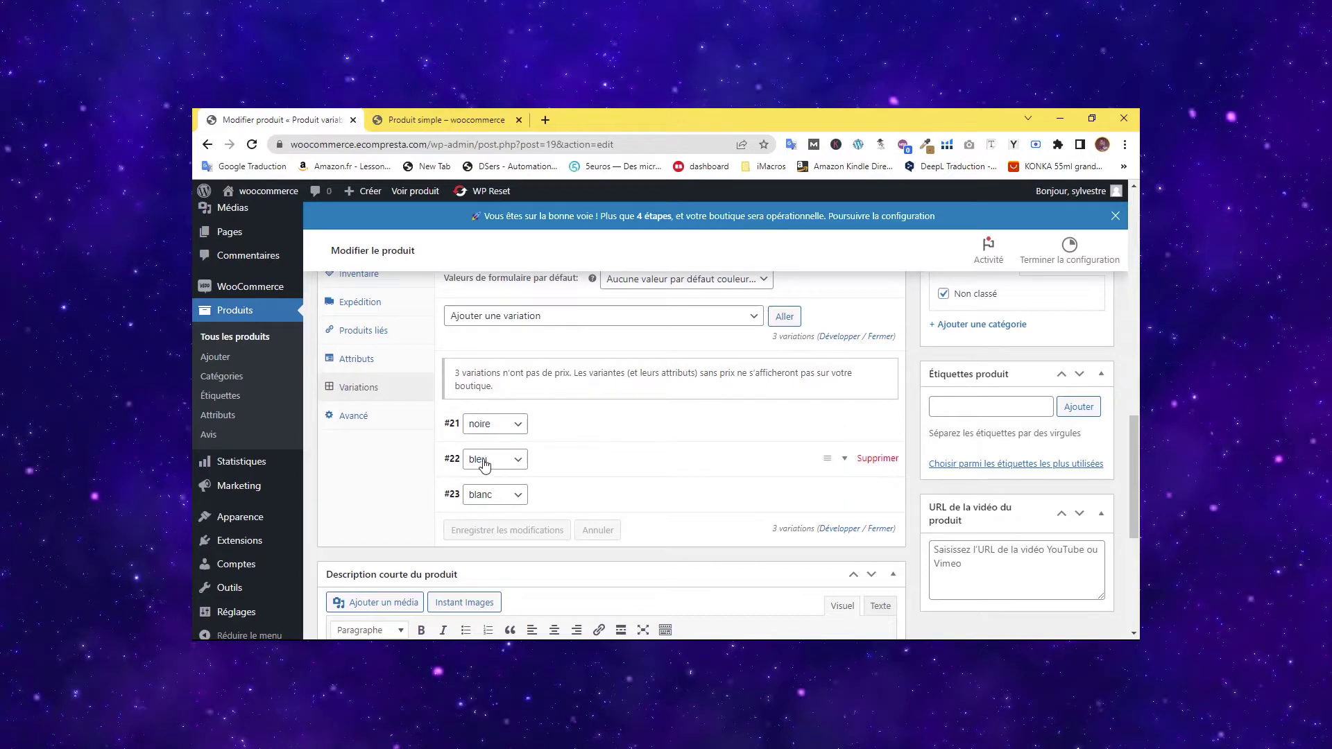
click(839, 424)
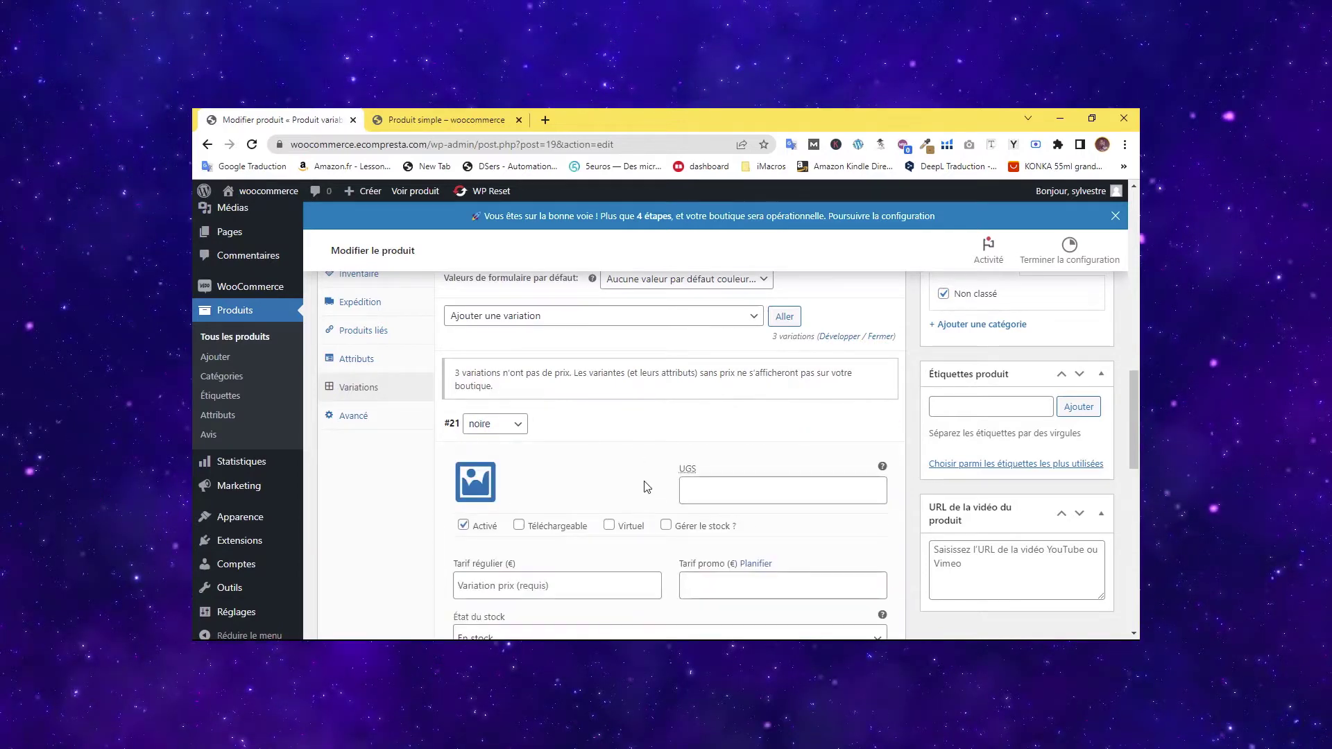
scroll(489, 524, down, 2)
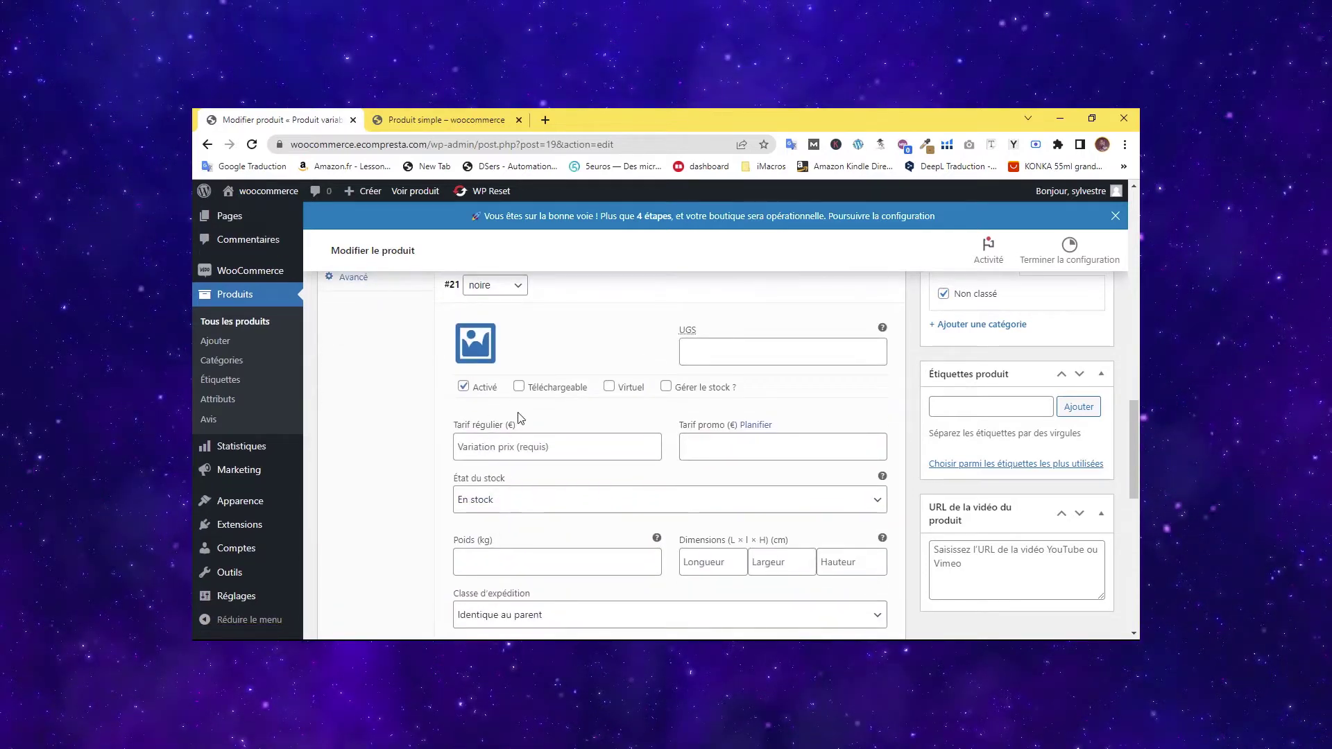
scroll(522, 426, up, 1)
click(492, 516)
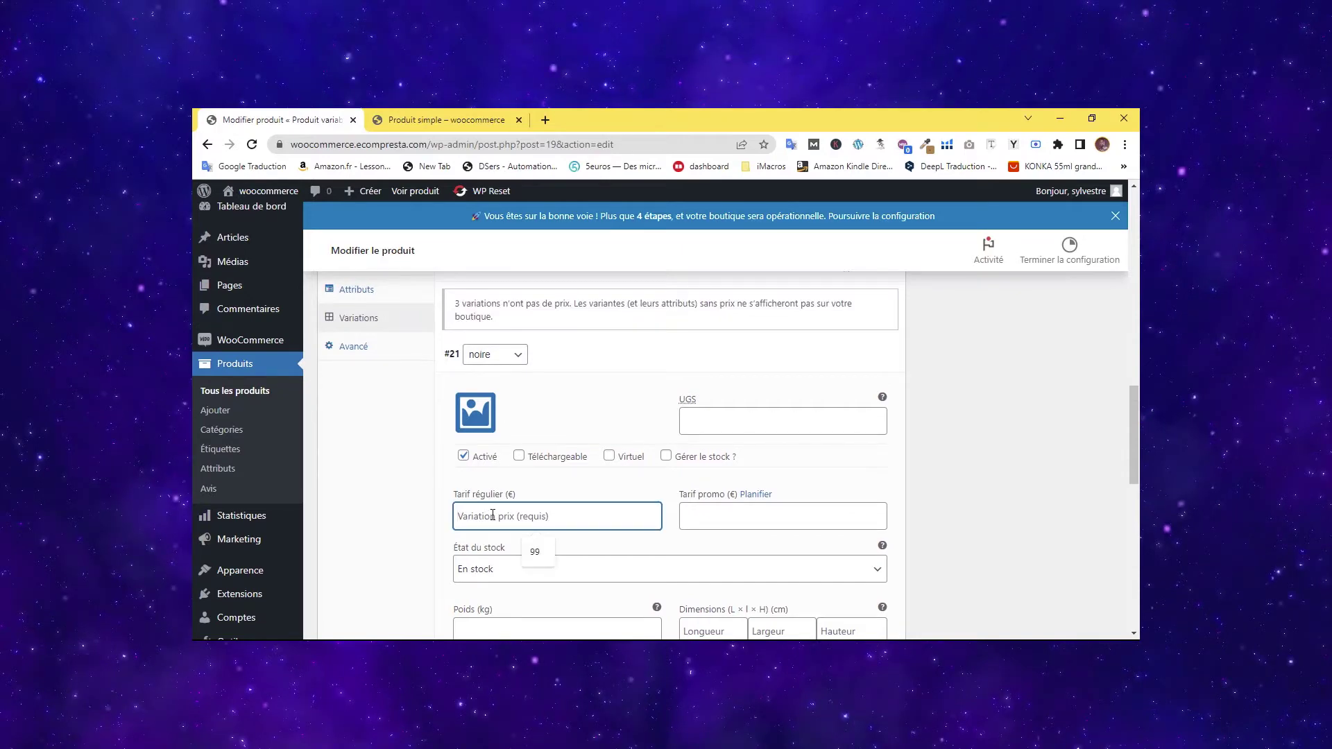
text(18)
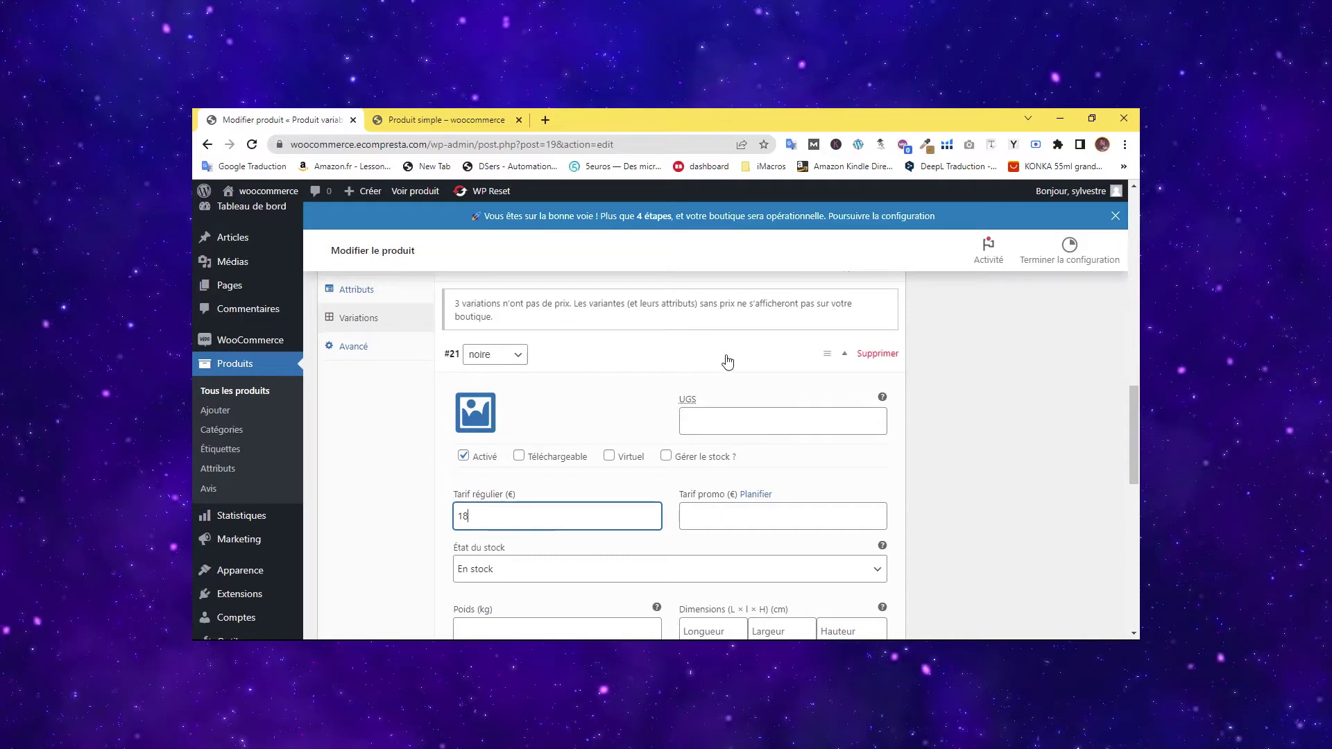
click(844, 353)
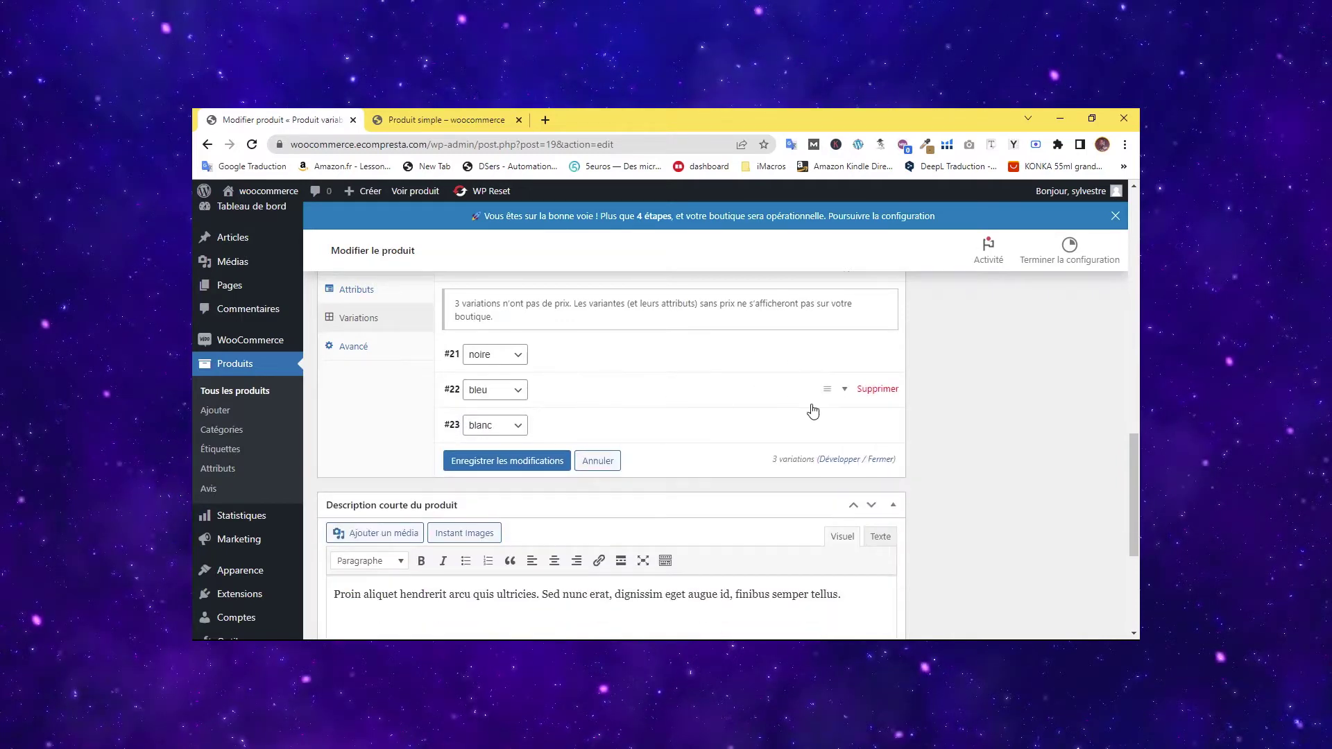
Expand the bleu variation and set its regular price to 19 €.
click(845, 392)
scroll(576, 409, down, 2)
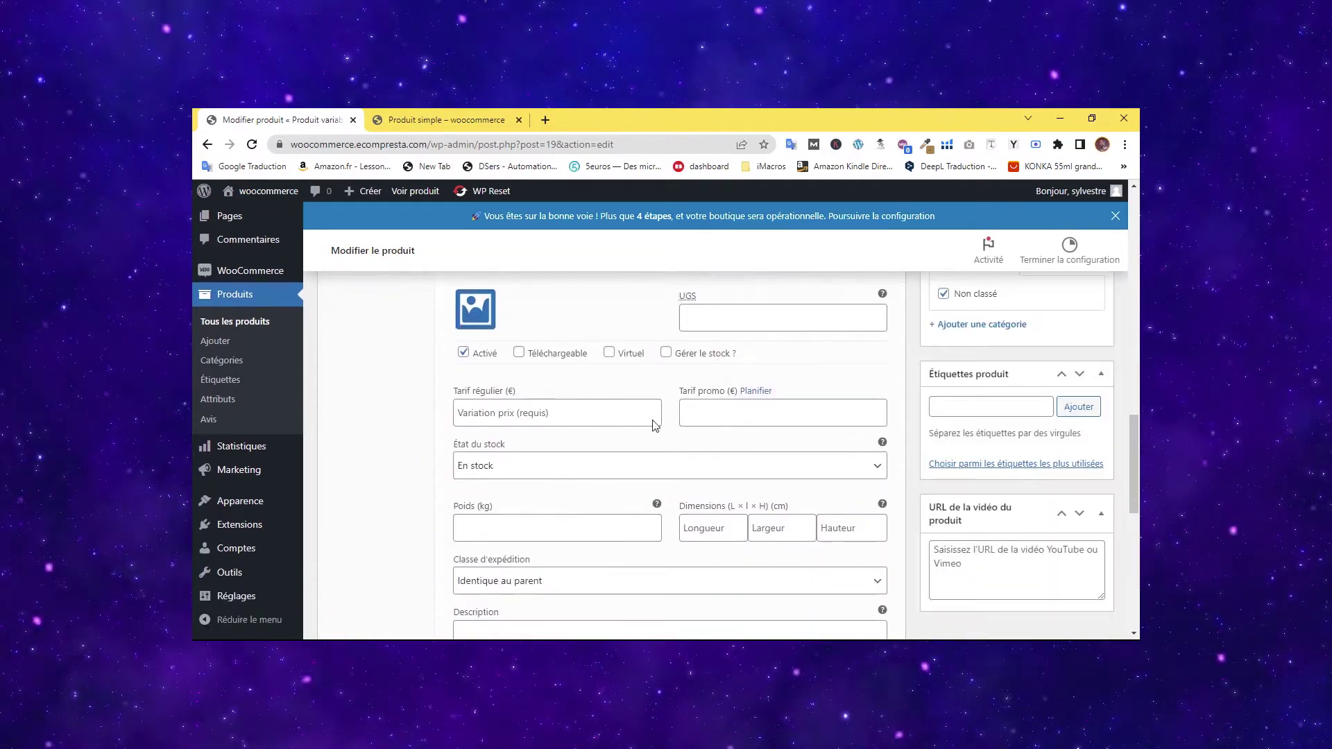
click(525, 414)
text(19)
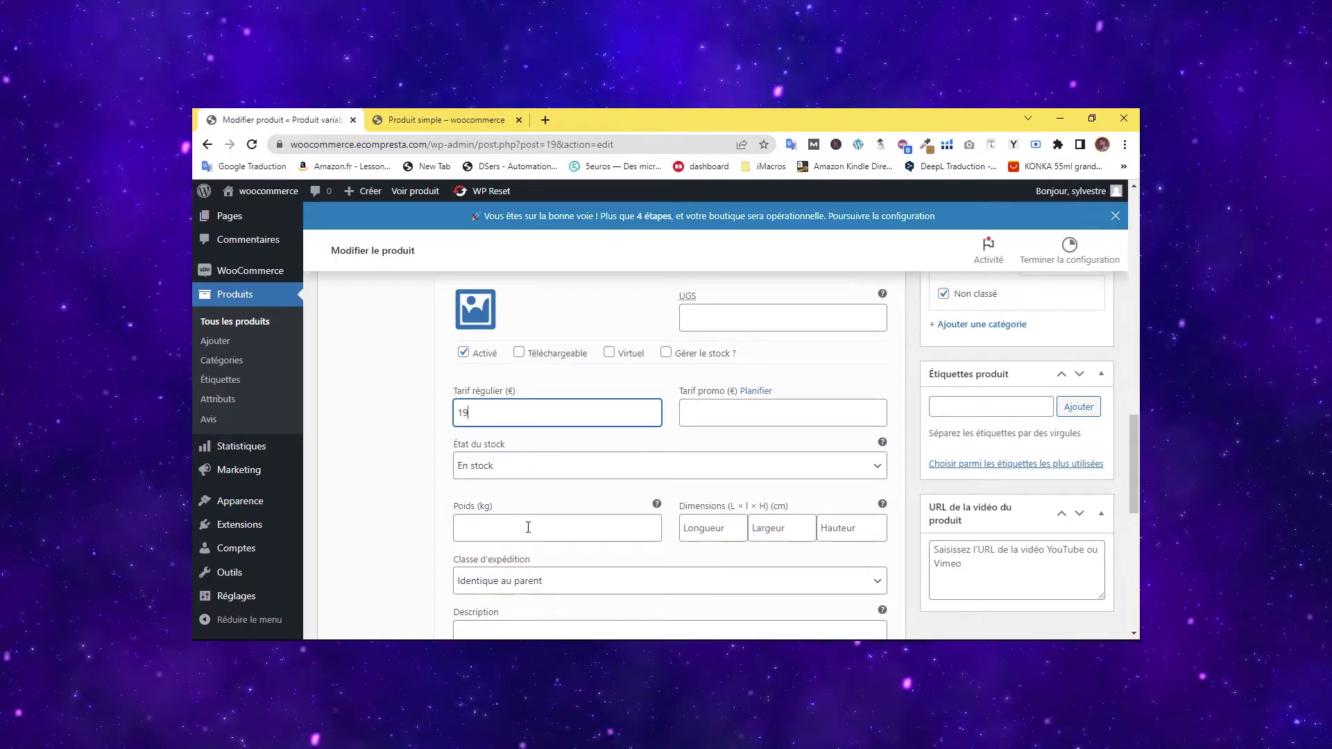
Review the bleu variation's weight, dimensions, shipping class and description fields, and collapse its details.
click(468, 533)
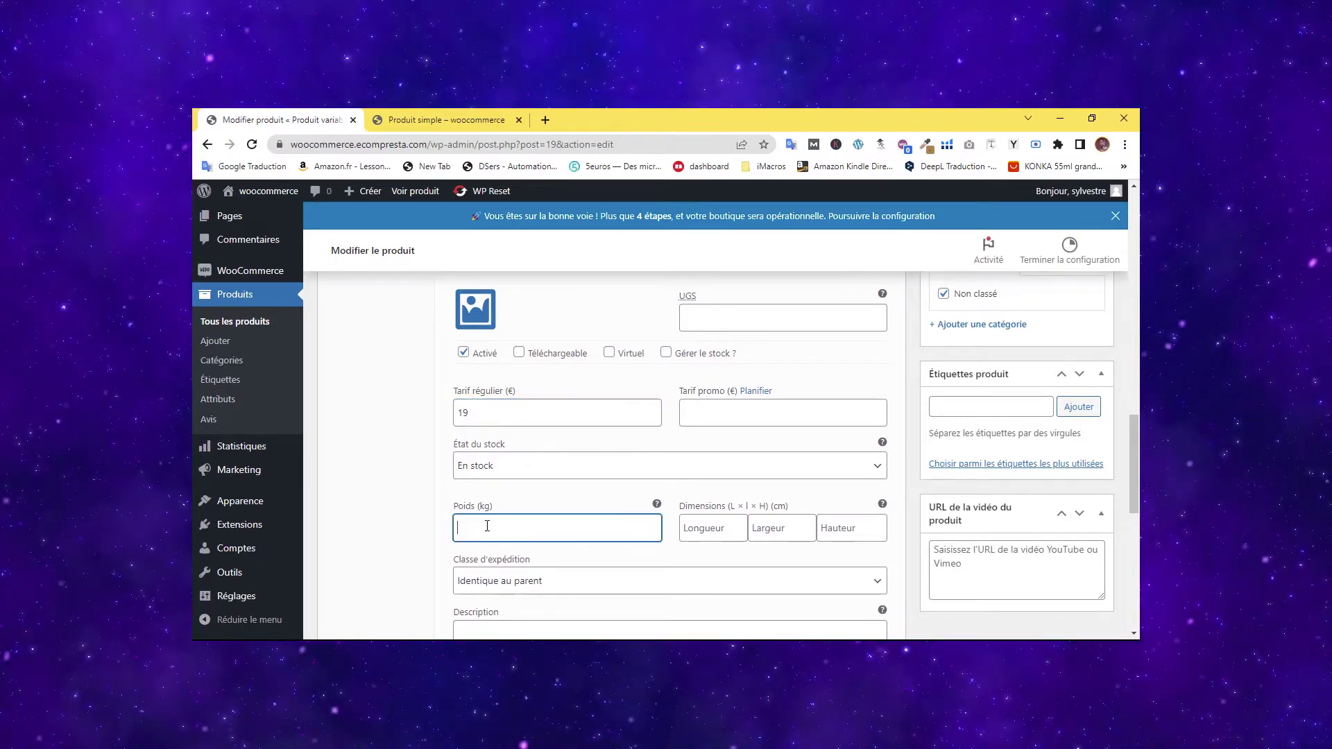
scroll(645, 423, down, 2)
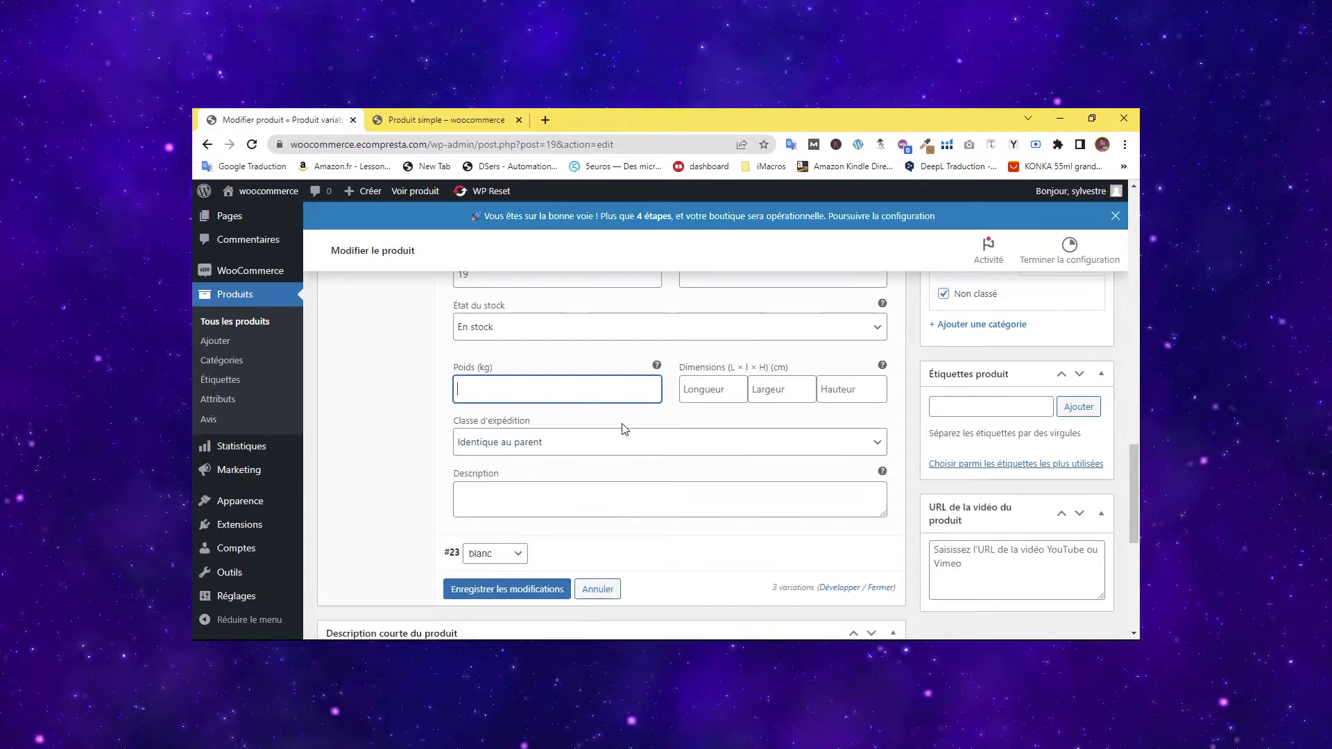
scroll(597, 477, up, 2)
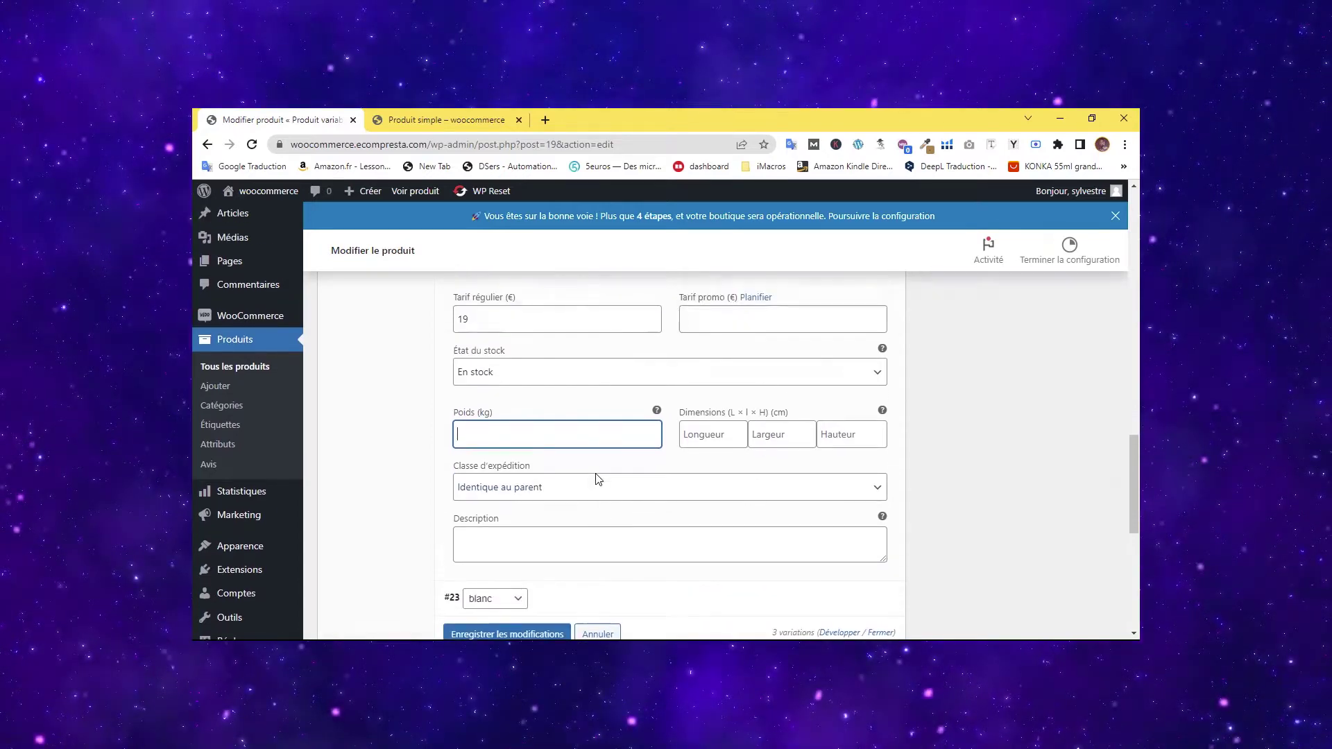
scroll(705, 461, down, 2)
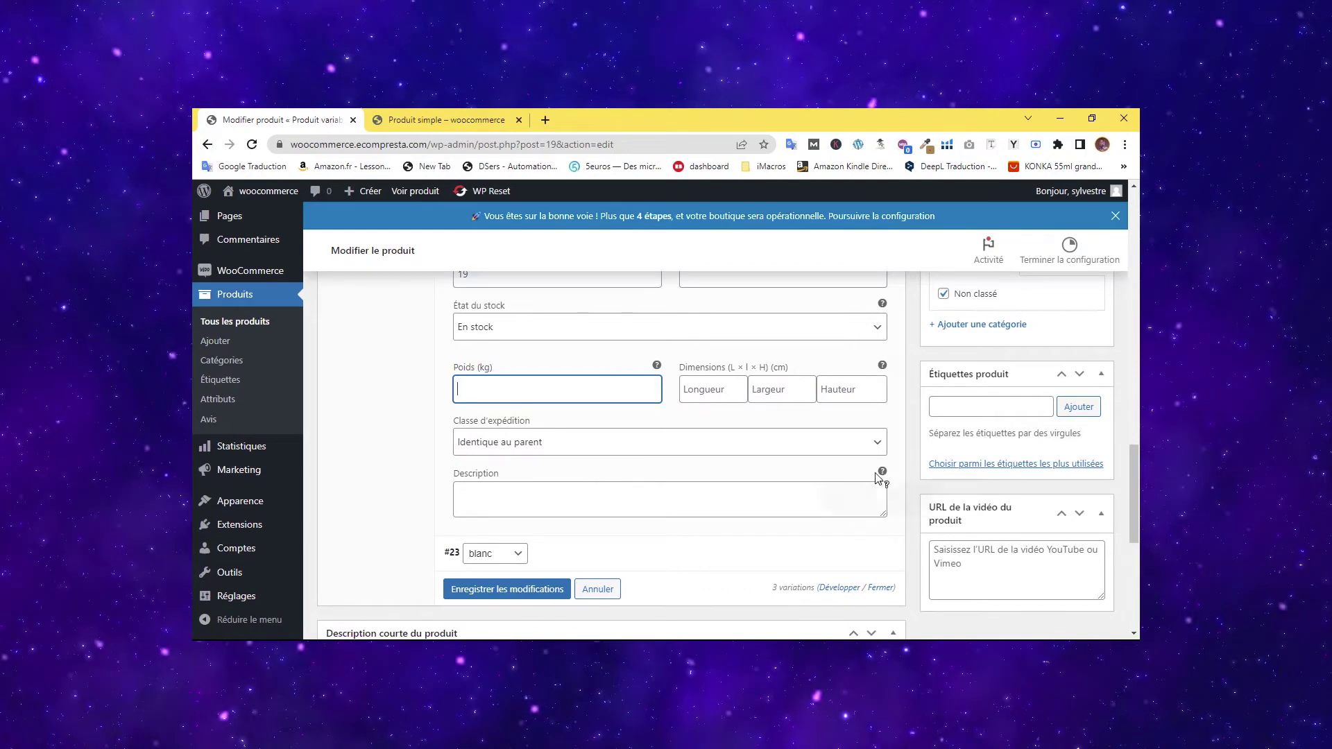
scroll(486, 410, up, 2)
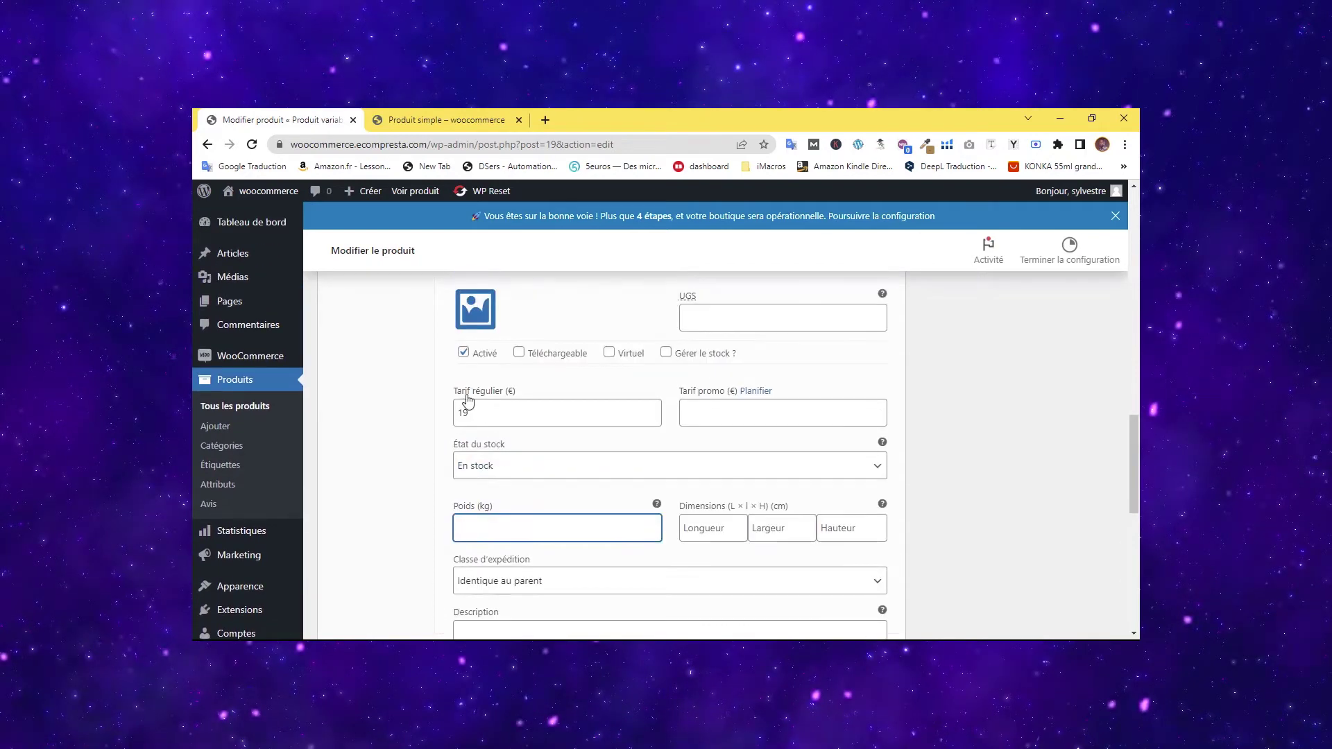
scroll(548, 511, down, 2)
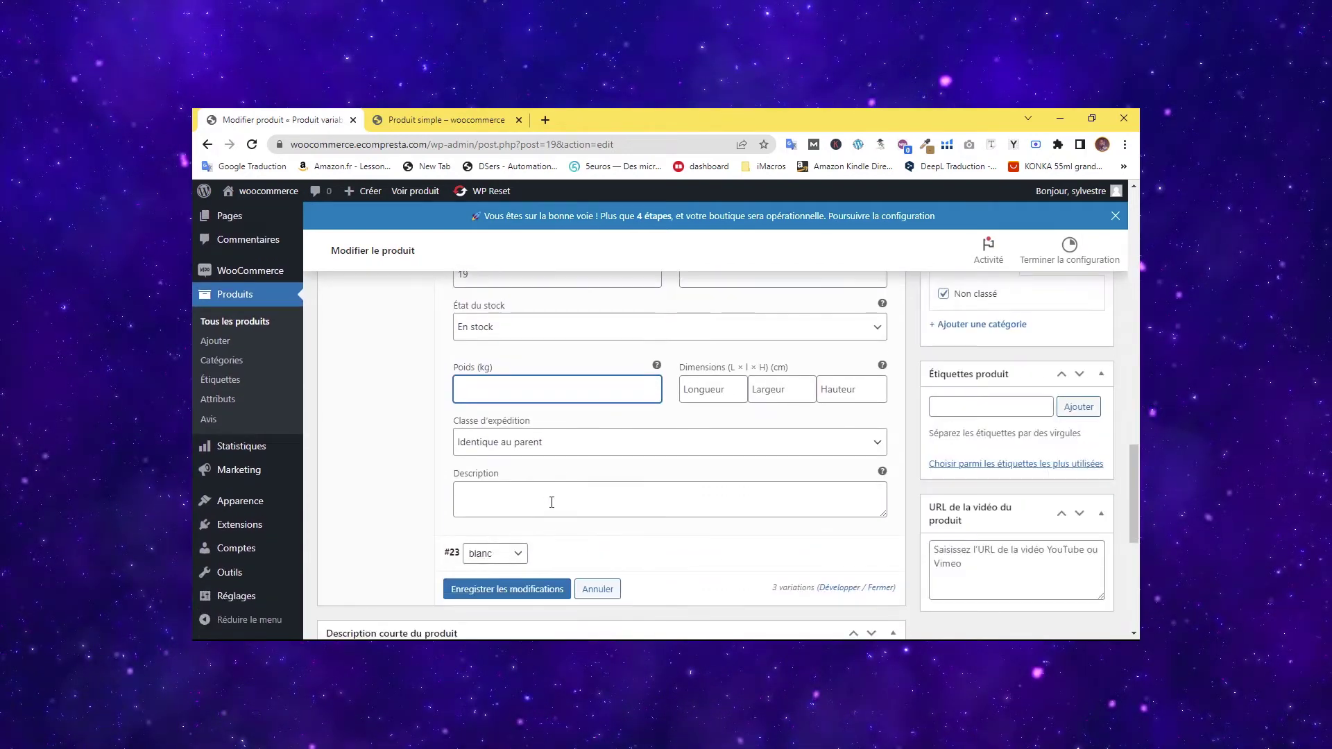
scroll(541, 450, up, 2)
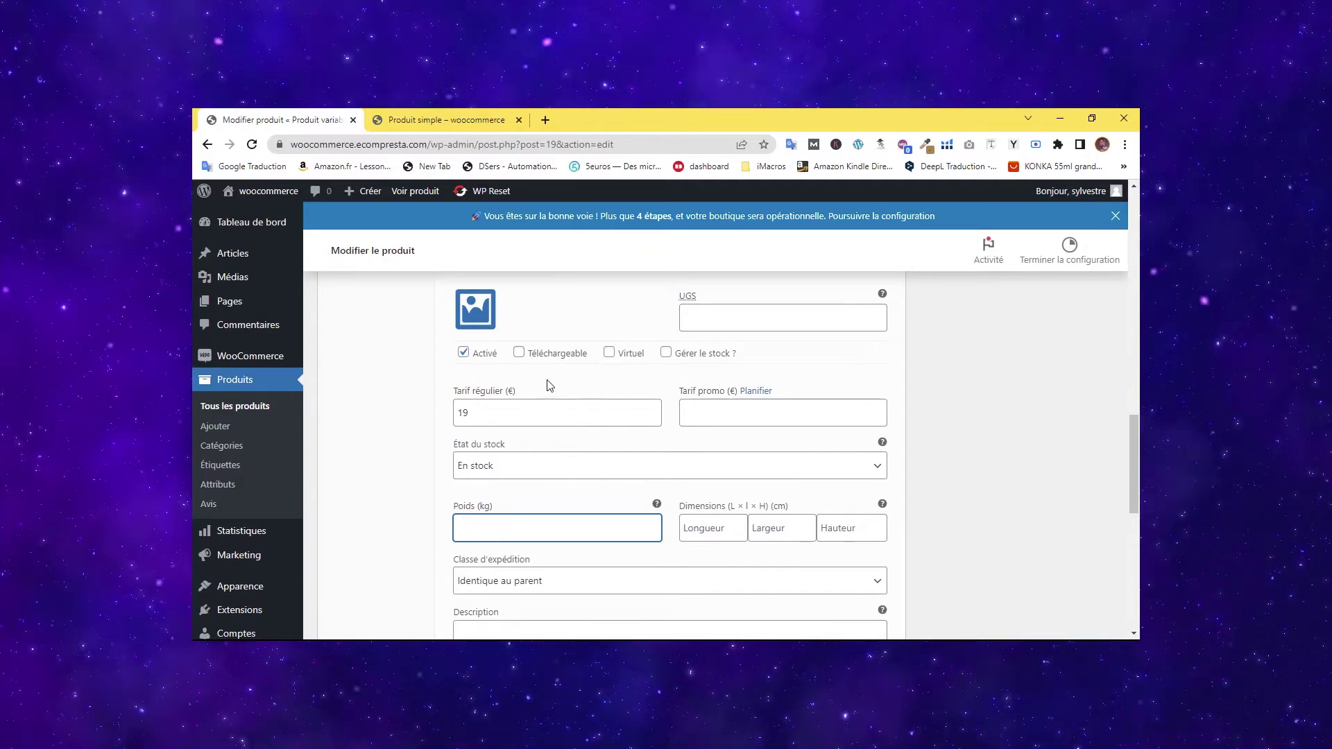
scroll(555, 354, up, 2)
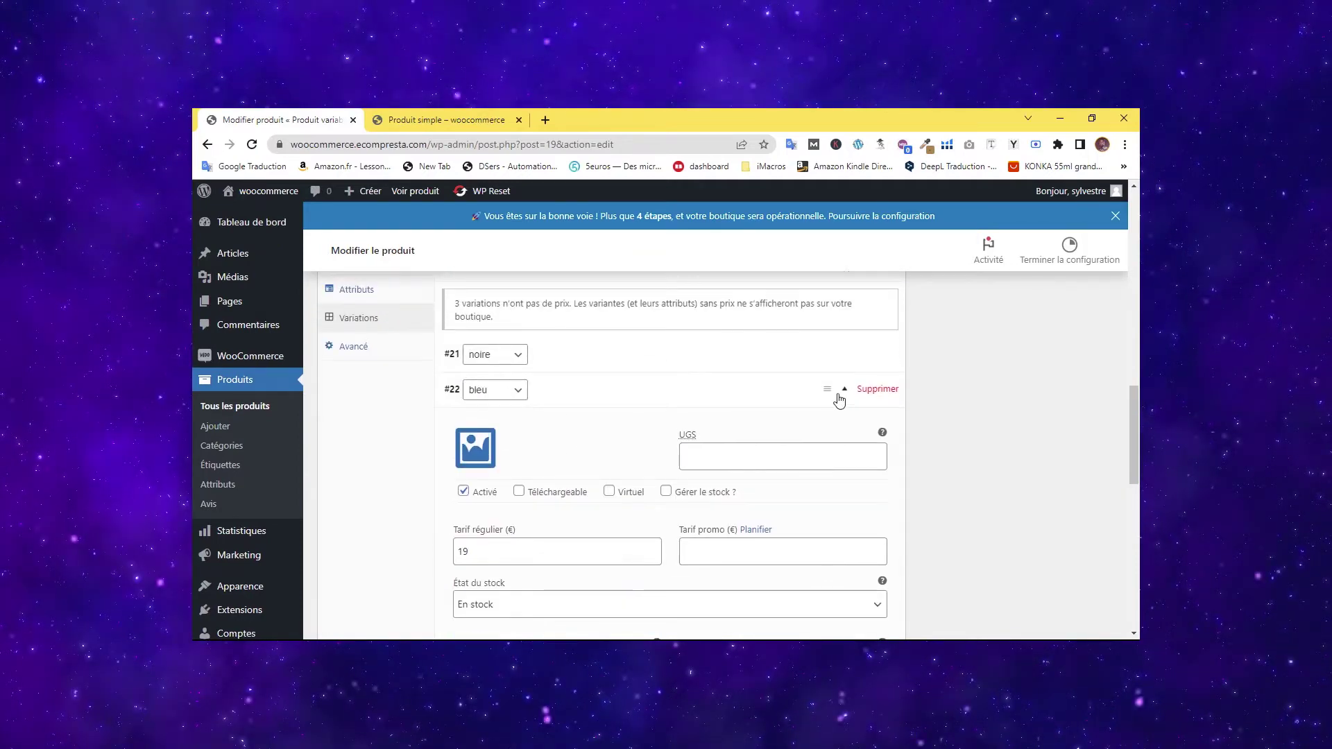
click(845, 392)
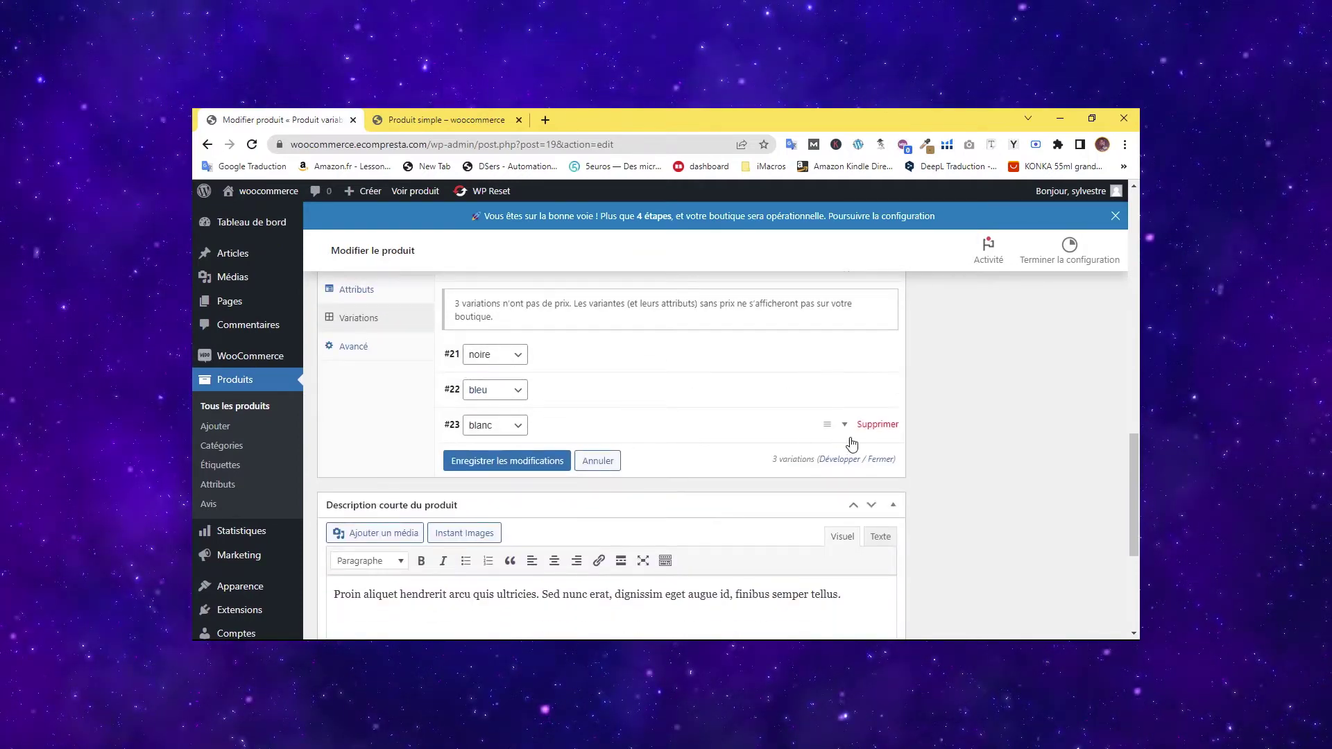
Set the blanc variation's regular price to 20 € and collapse its details.
click(846, 429)
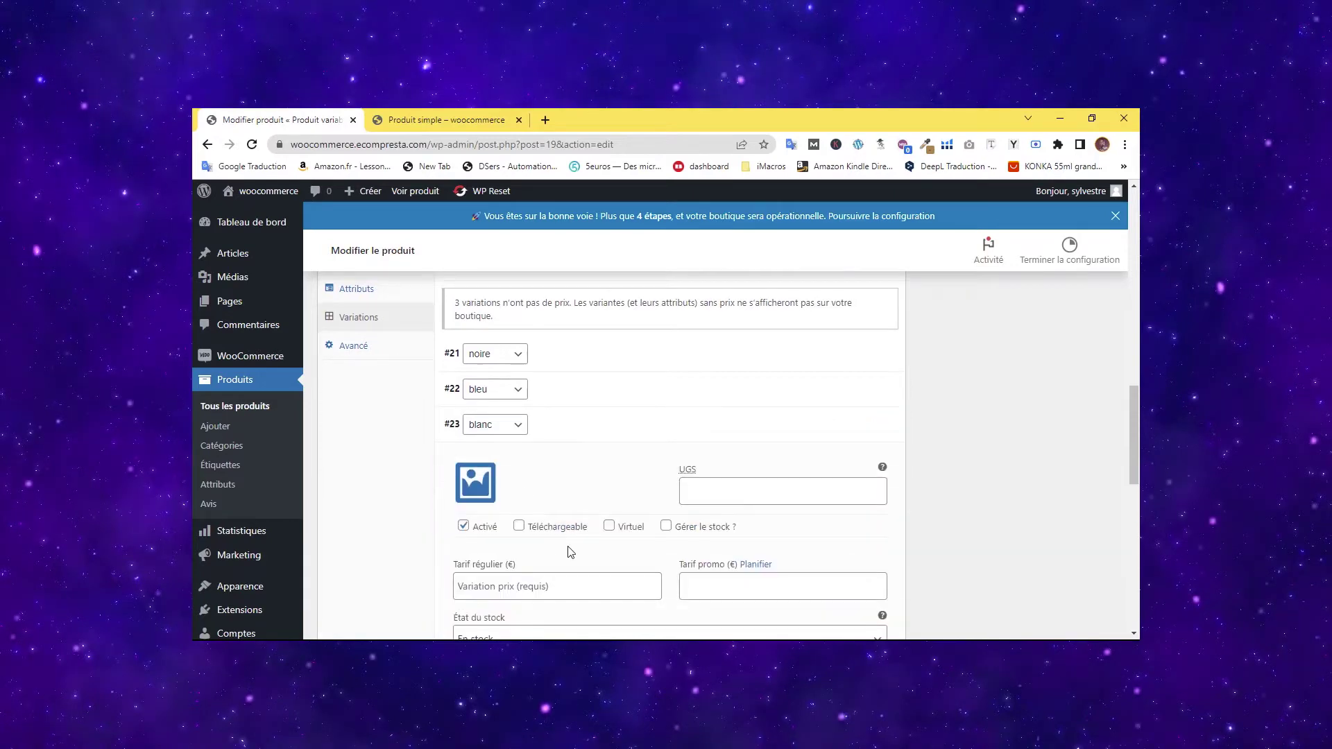
scroll(521, 590, down, 1)
click(514, 521)
text(20)
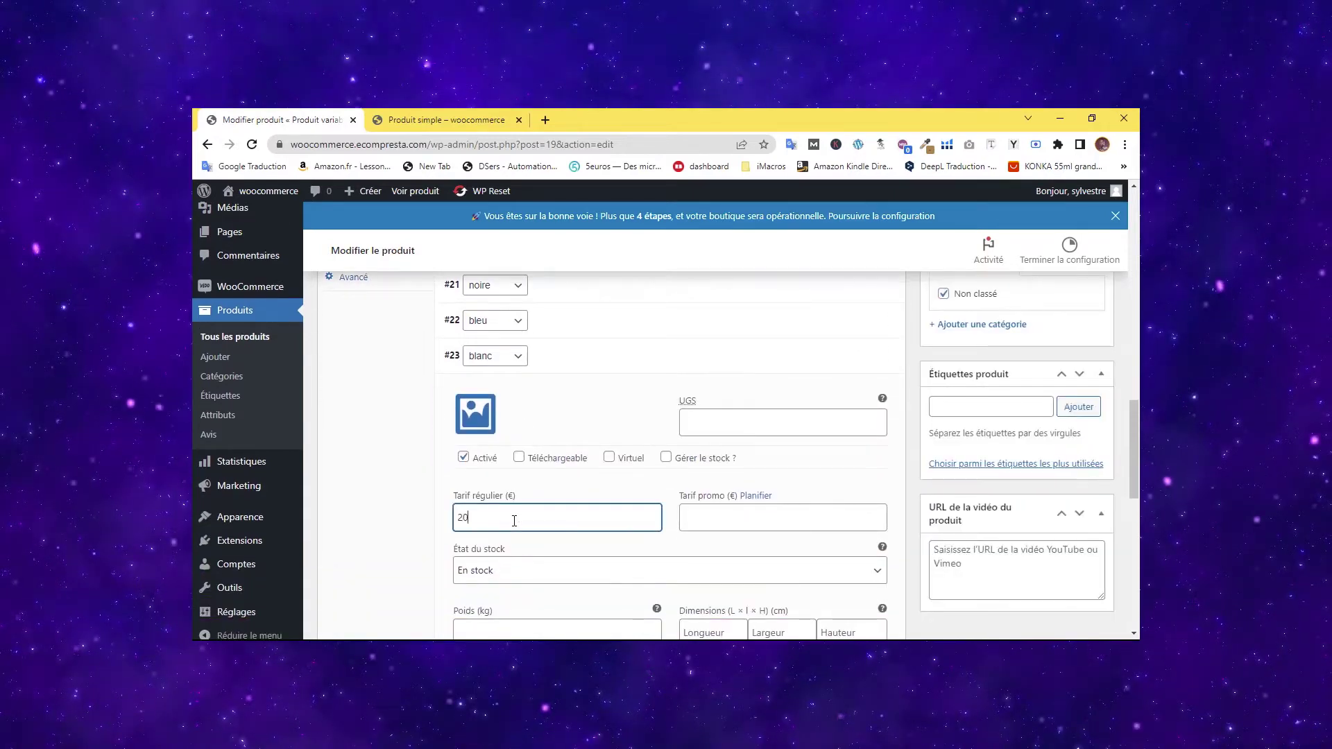
click(846, 358)
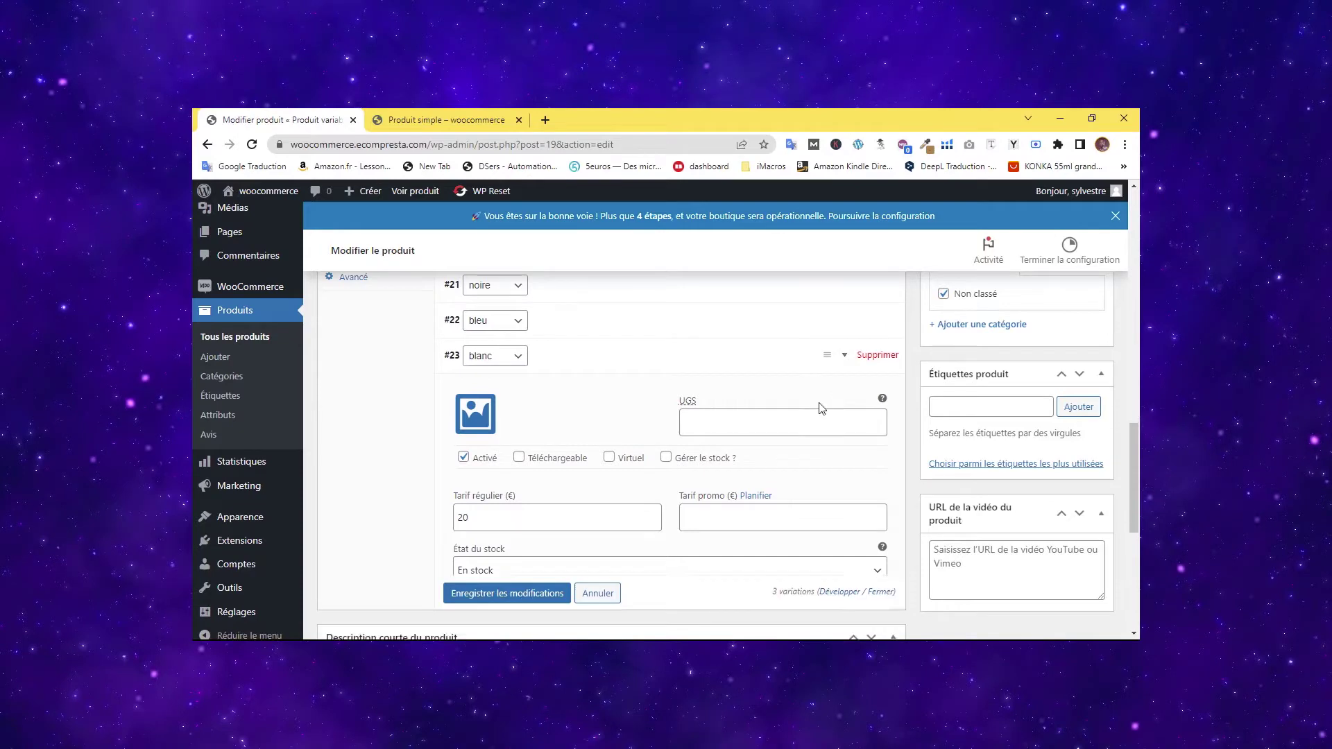
Save the changes made to the product's noire, bleu and blanc variations.
scroll(685, 464, up, 2)
click(499, 532)
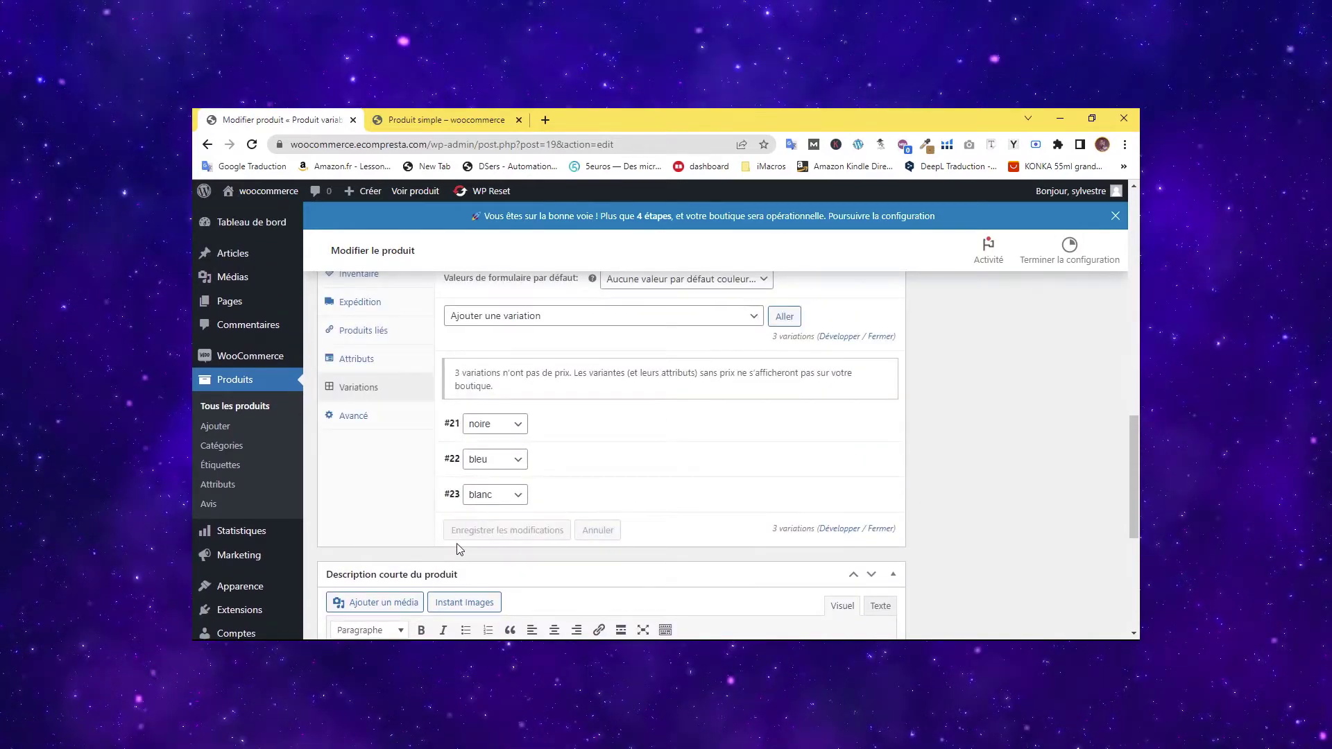
scroll(764, 476, up, 4)
Switch to the storefront tab and open the shop's boutique page.
click(437, 113)
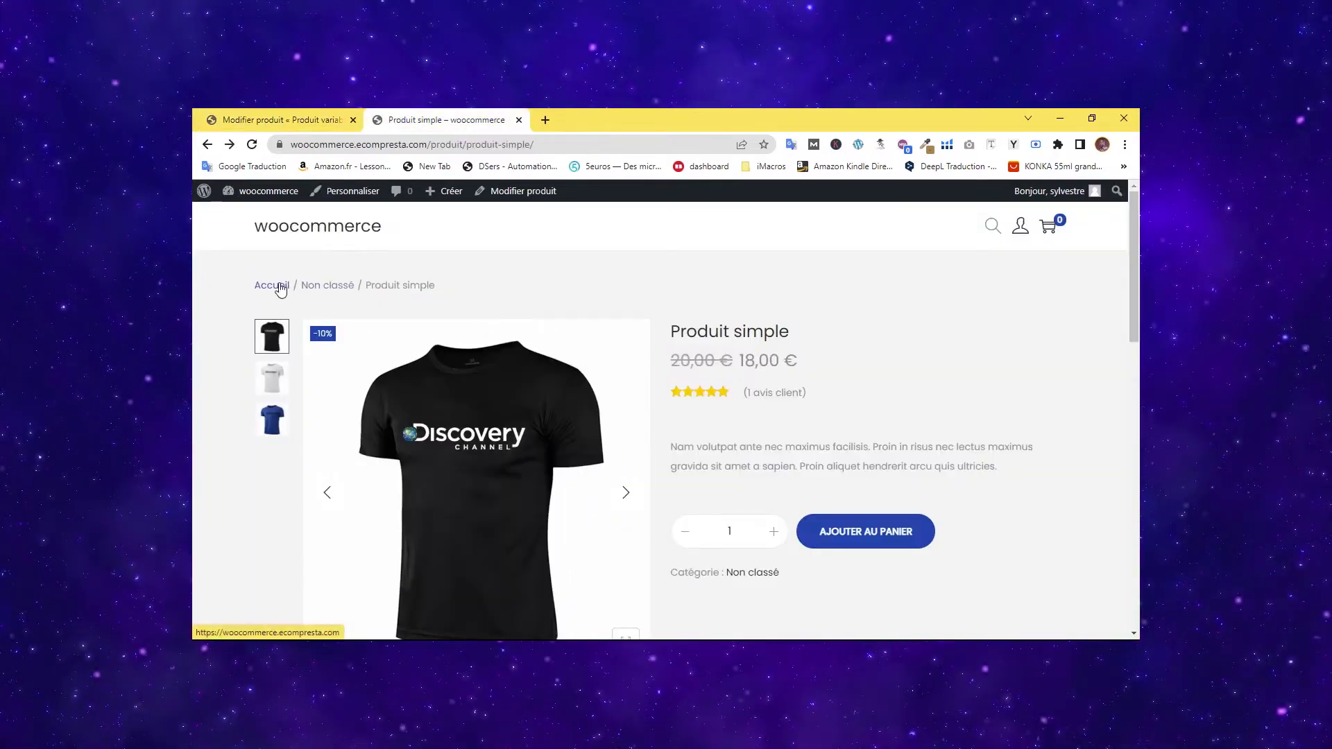
key(F5)
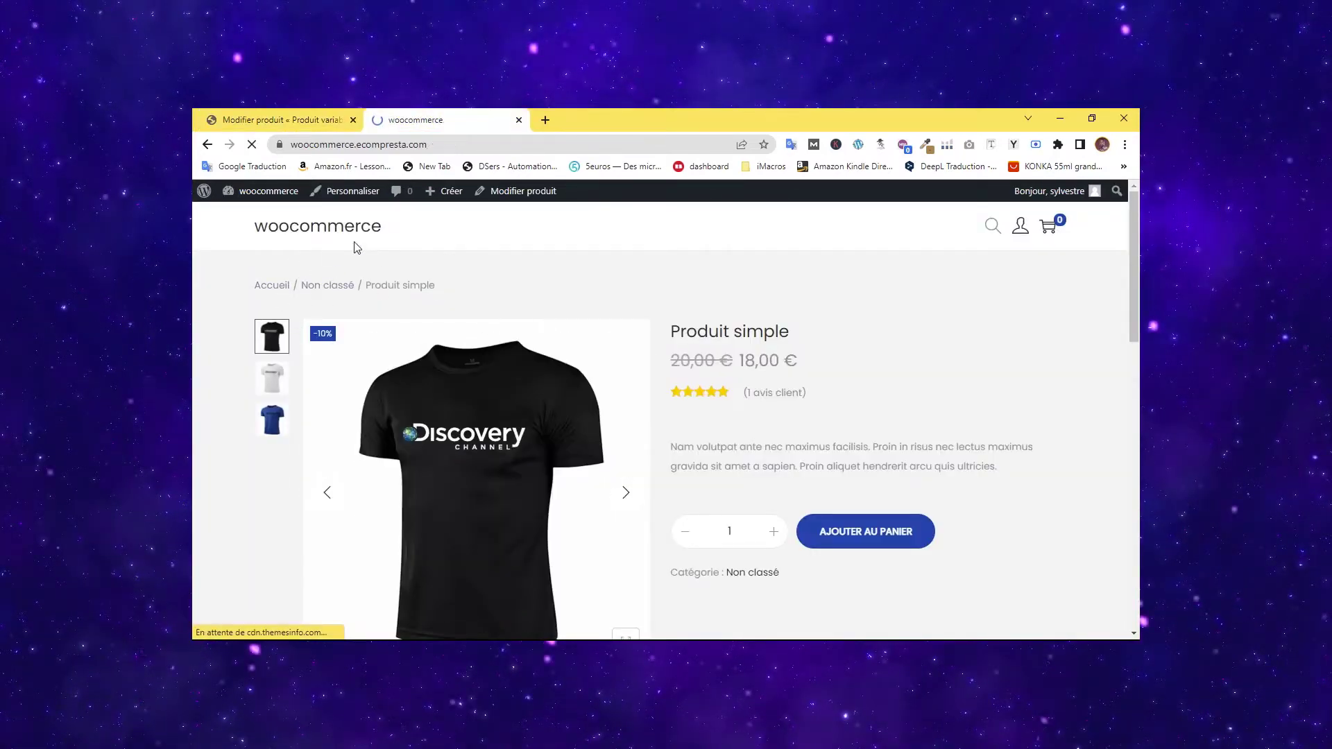
click(494, 144)
click(494, 144)
text(/bou)
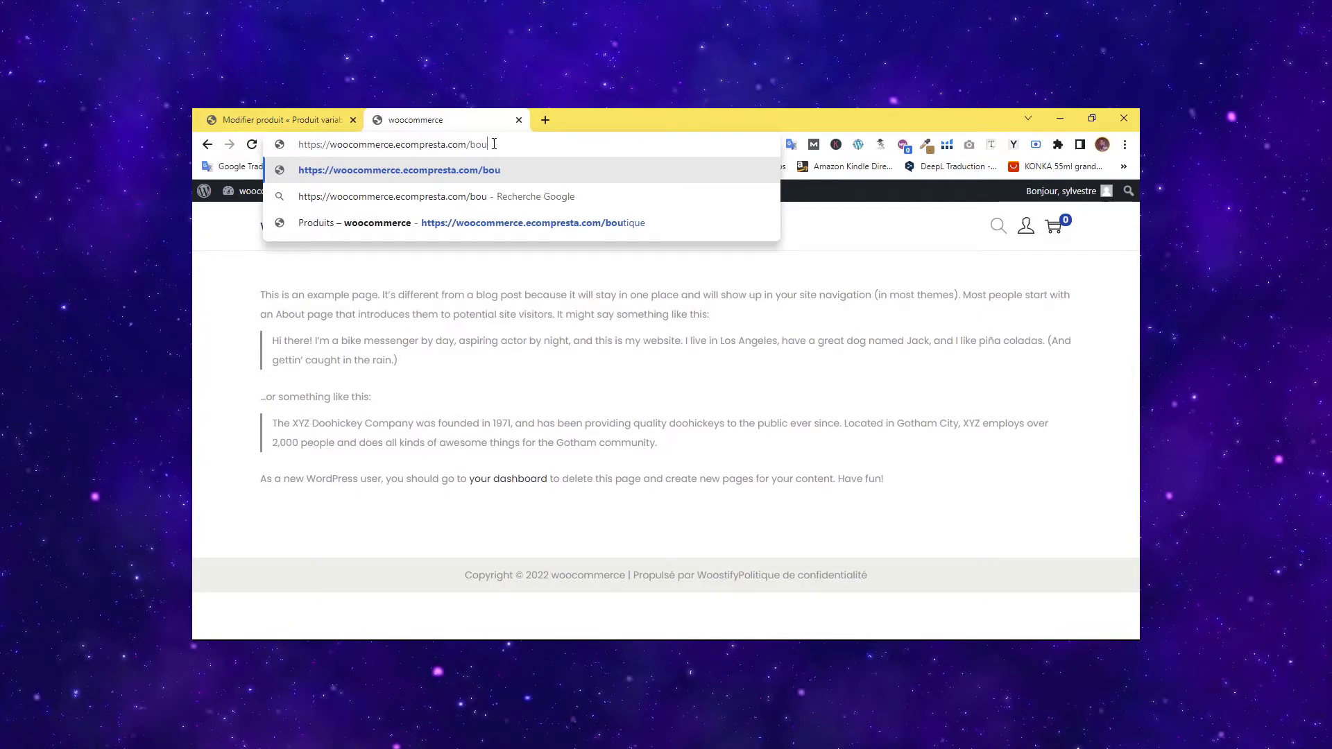
click(594, 222)
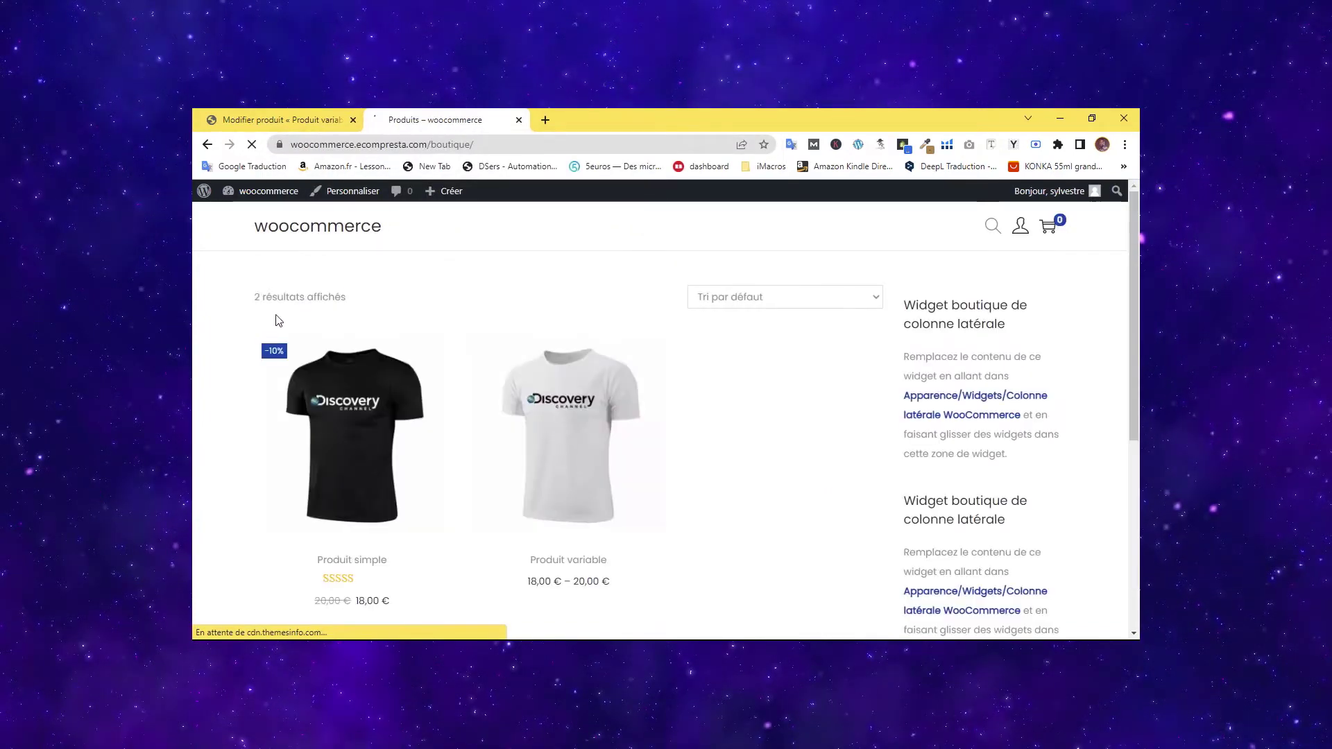
Preview the alternate images of both products in the shop listing and open the options for Produit variable.
mouse_move(565, 386)
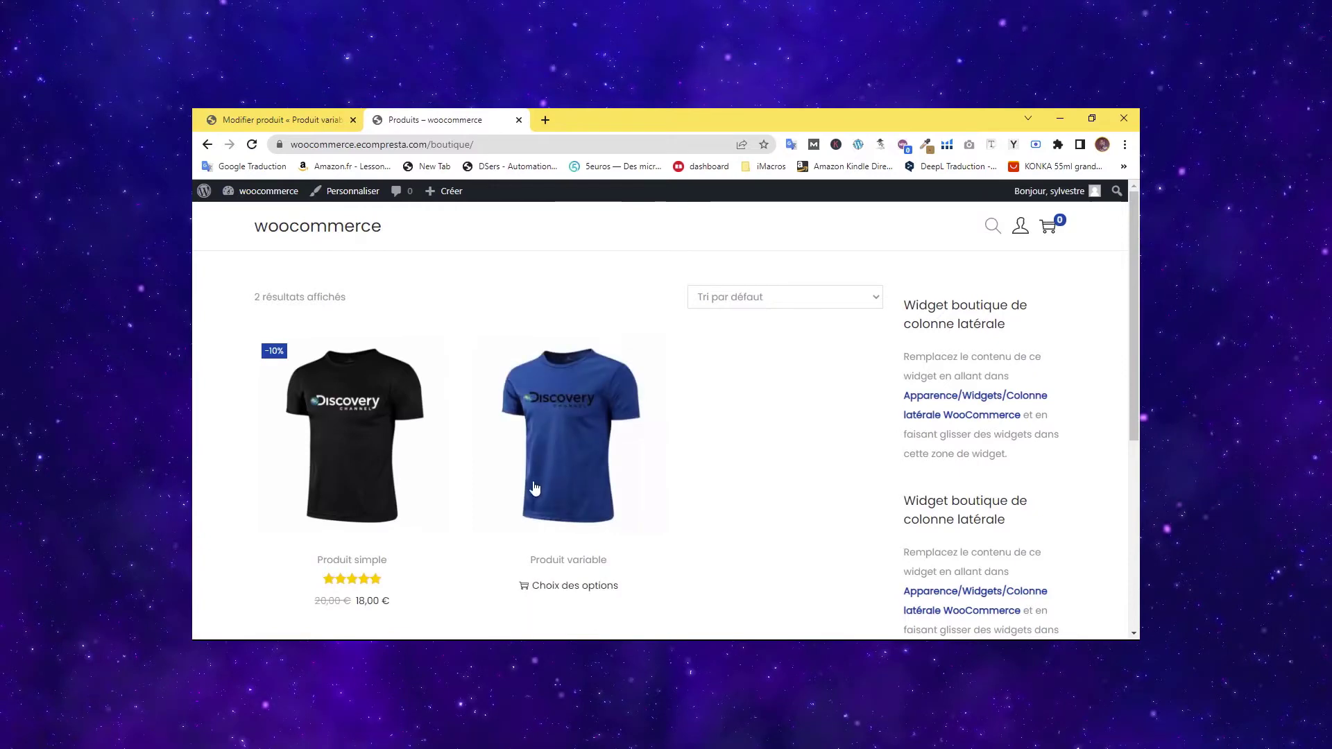
mouse_move(336, 414)
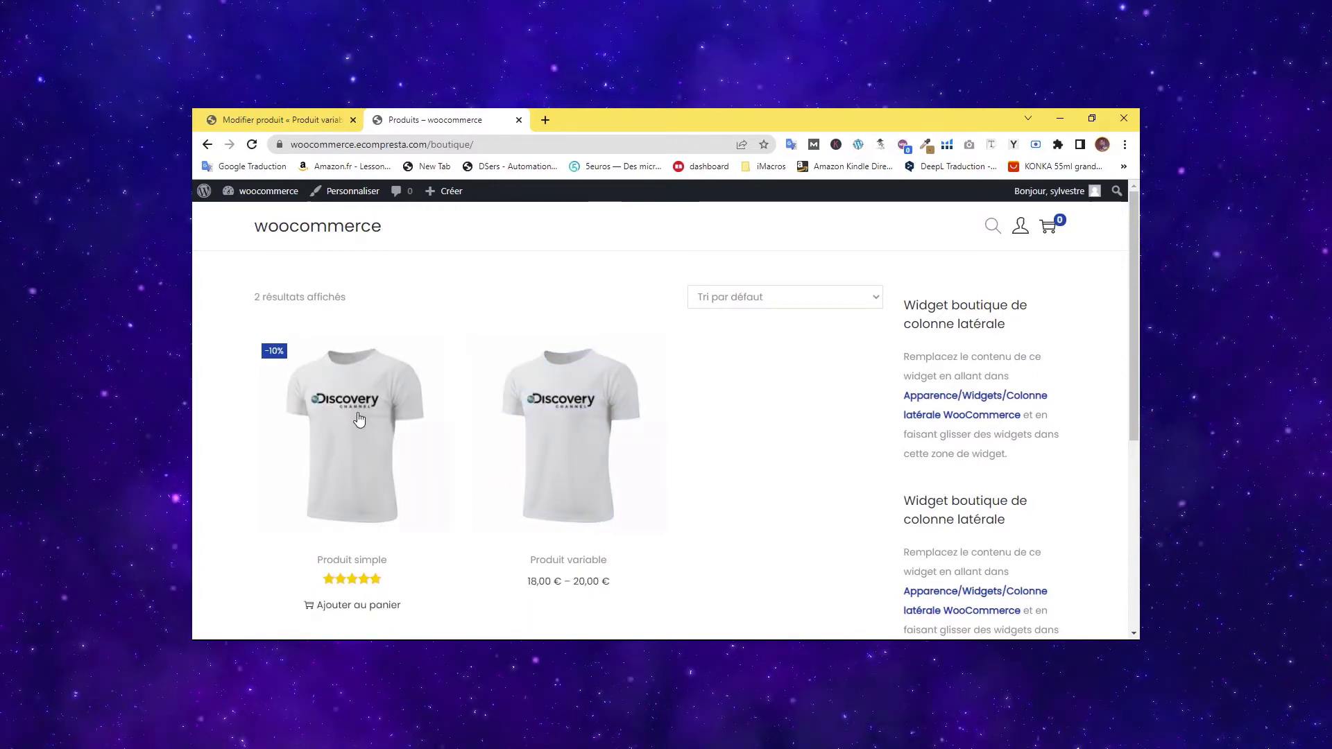
mouse_move(646, 447)
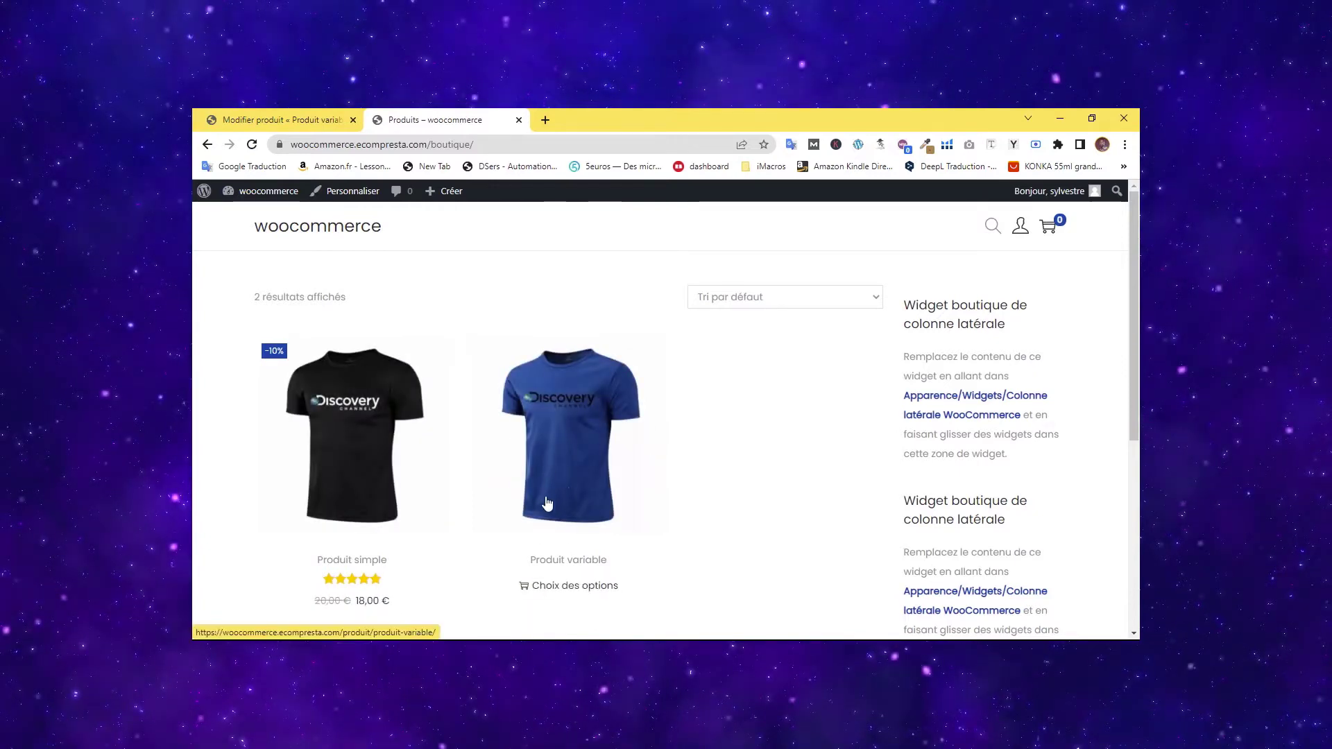
click(580, 592)
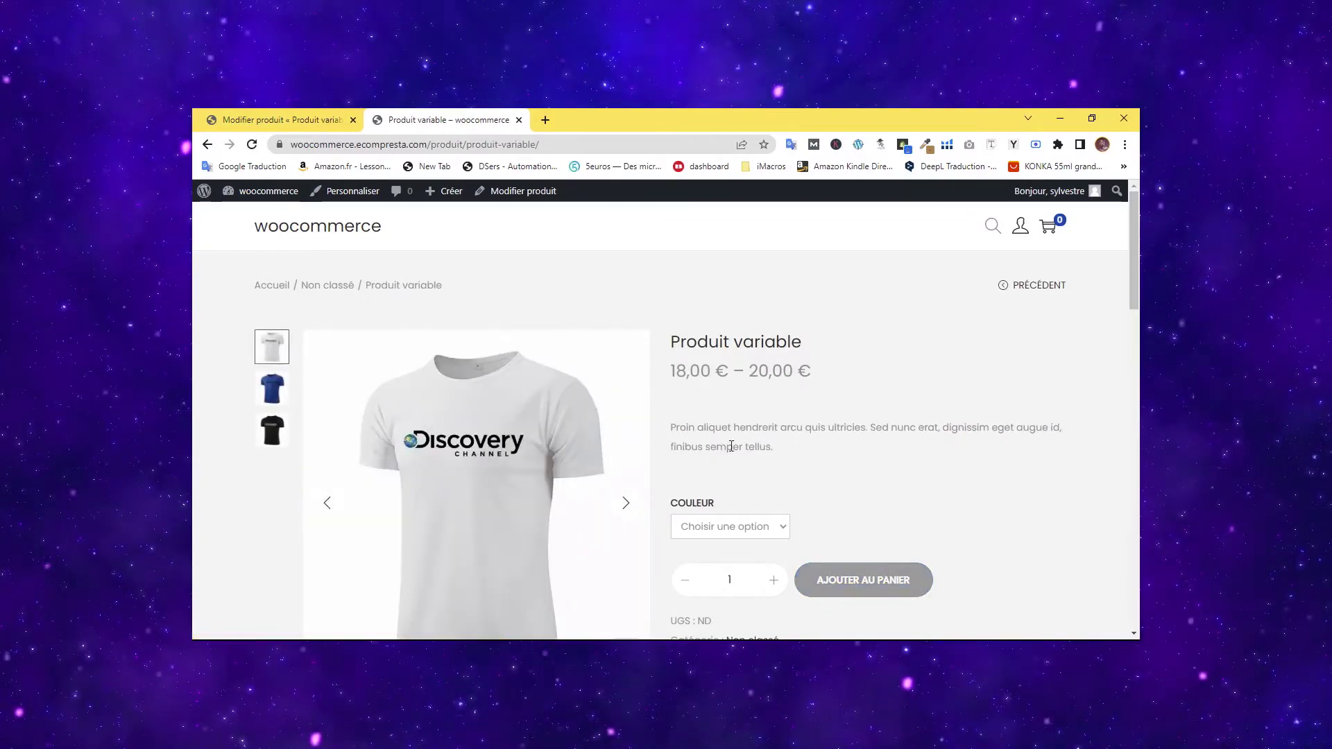
Examine the price range on the Produit variable page and the choices offered for couleur.
scroll(791, 285, down, 1)
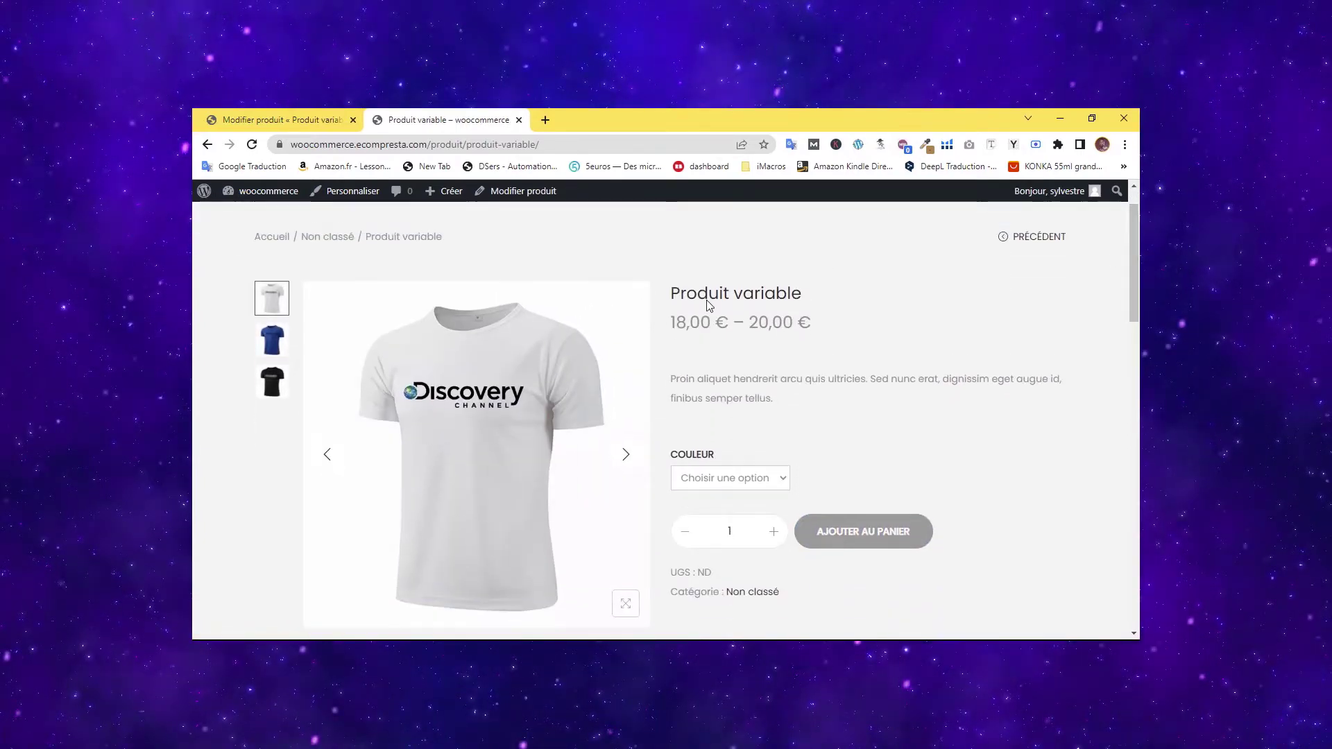
drag(676, 323, 793, 323)
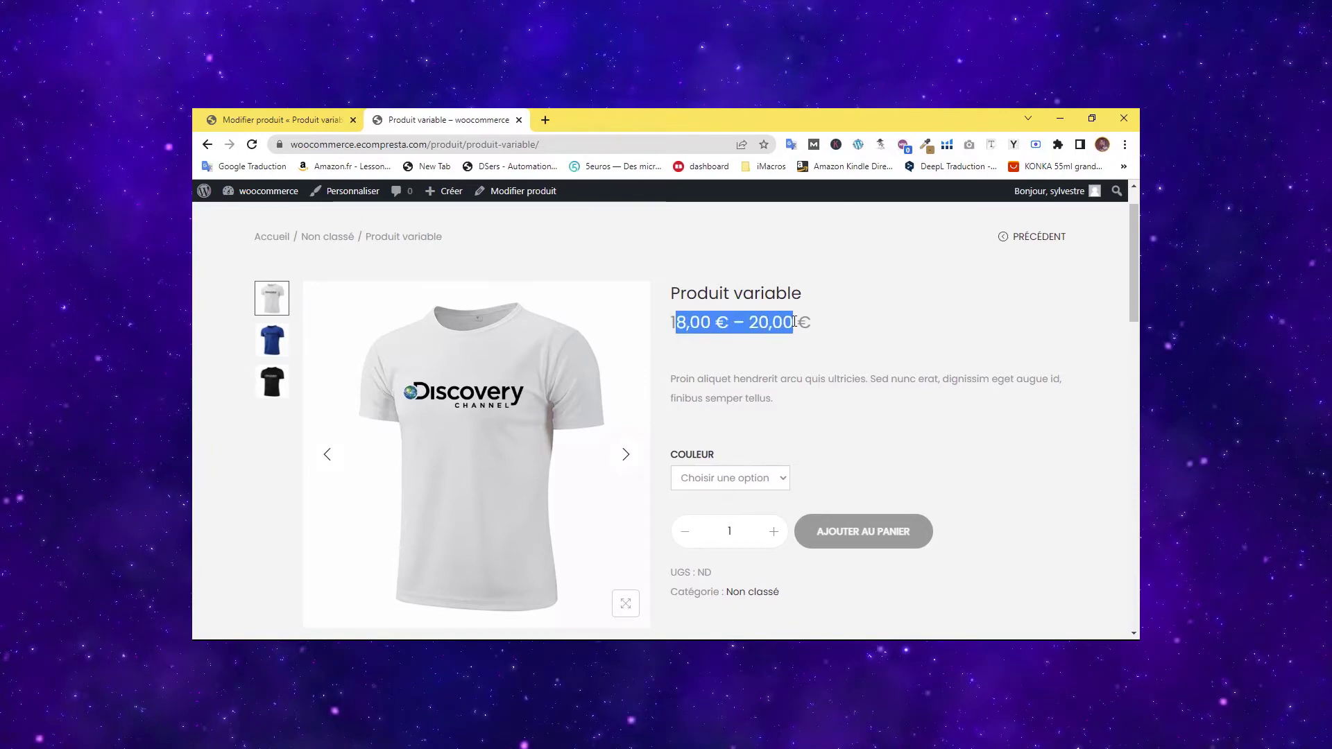
drag(671, 323, 816, 327)
click(671, 326)
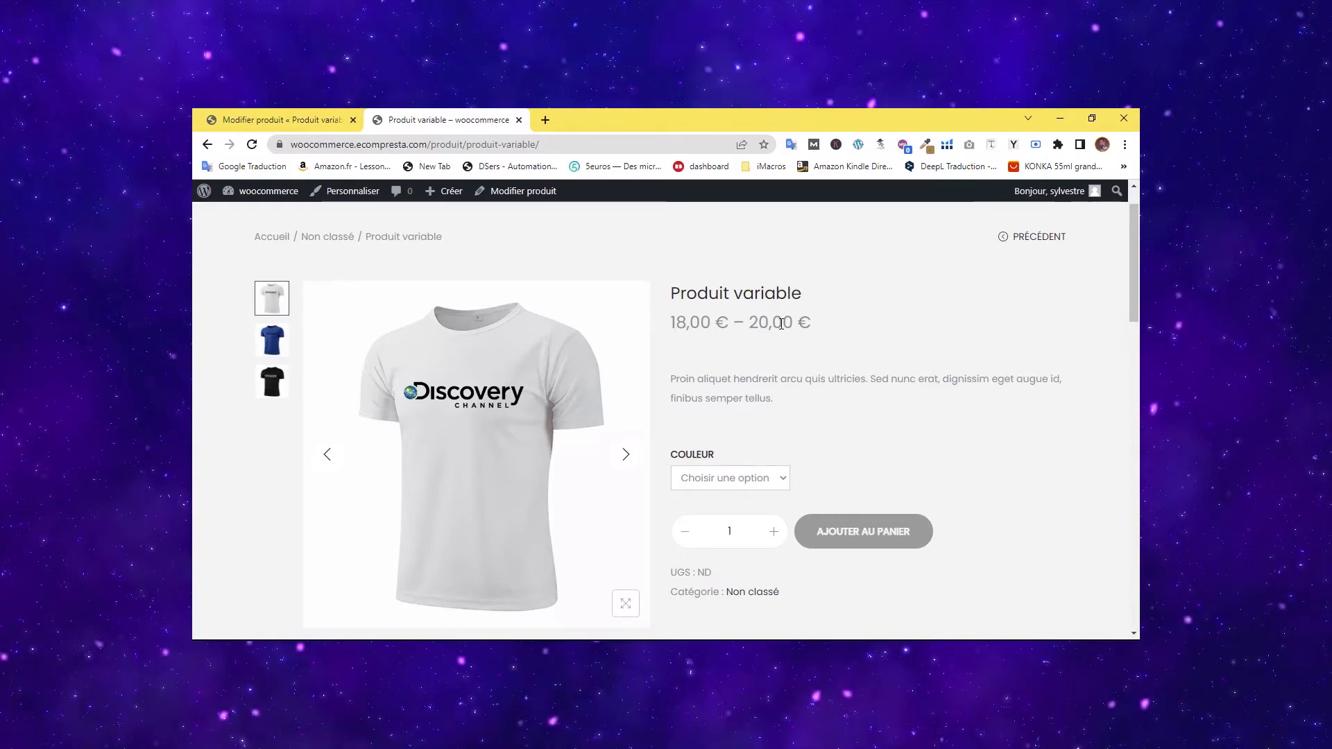
click(738, 490)
click(824, 347)
scroll(710, 354, down, 2)
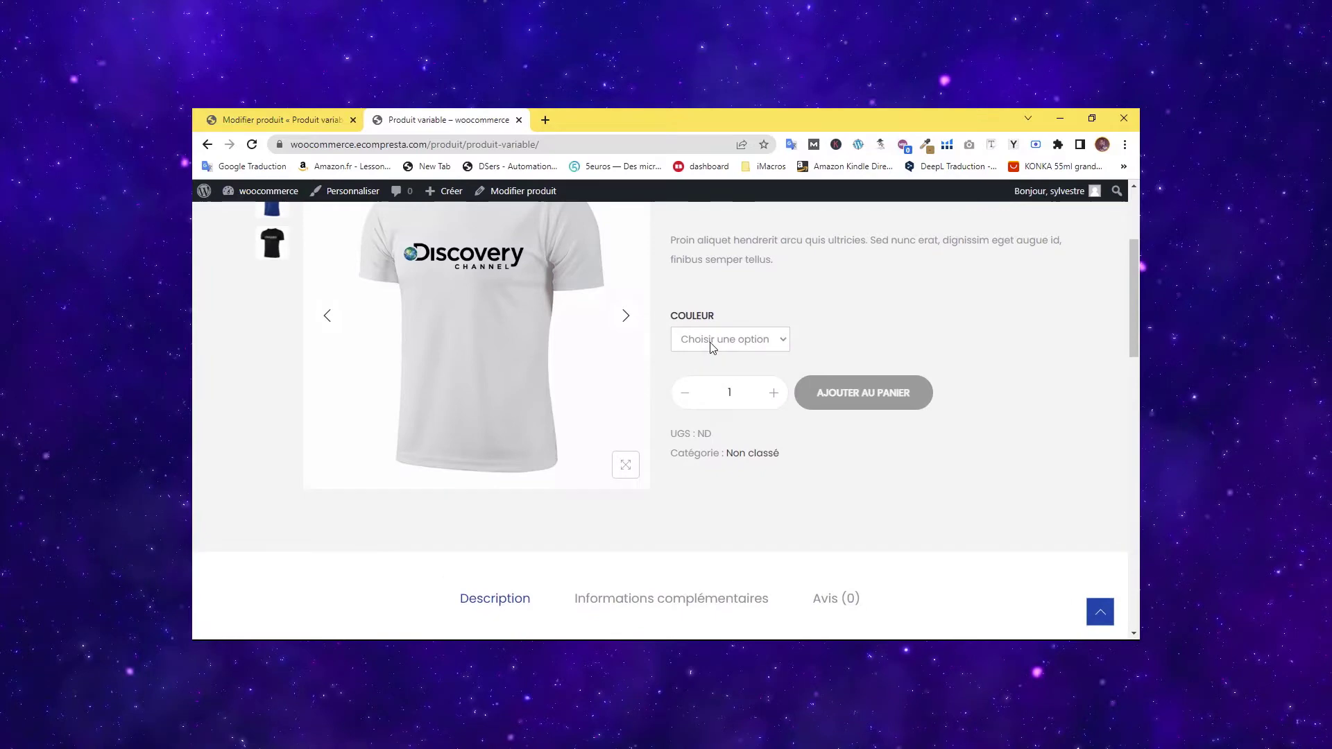
Select the couleur noire, bleu and blanc in turn to check each variation's price, and clear the selection.
click(710, 347)
click(750, 374)
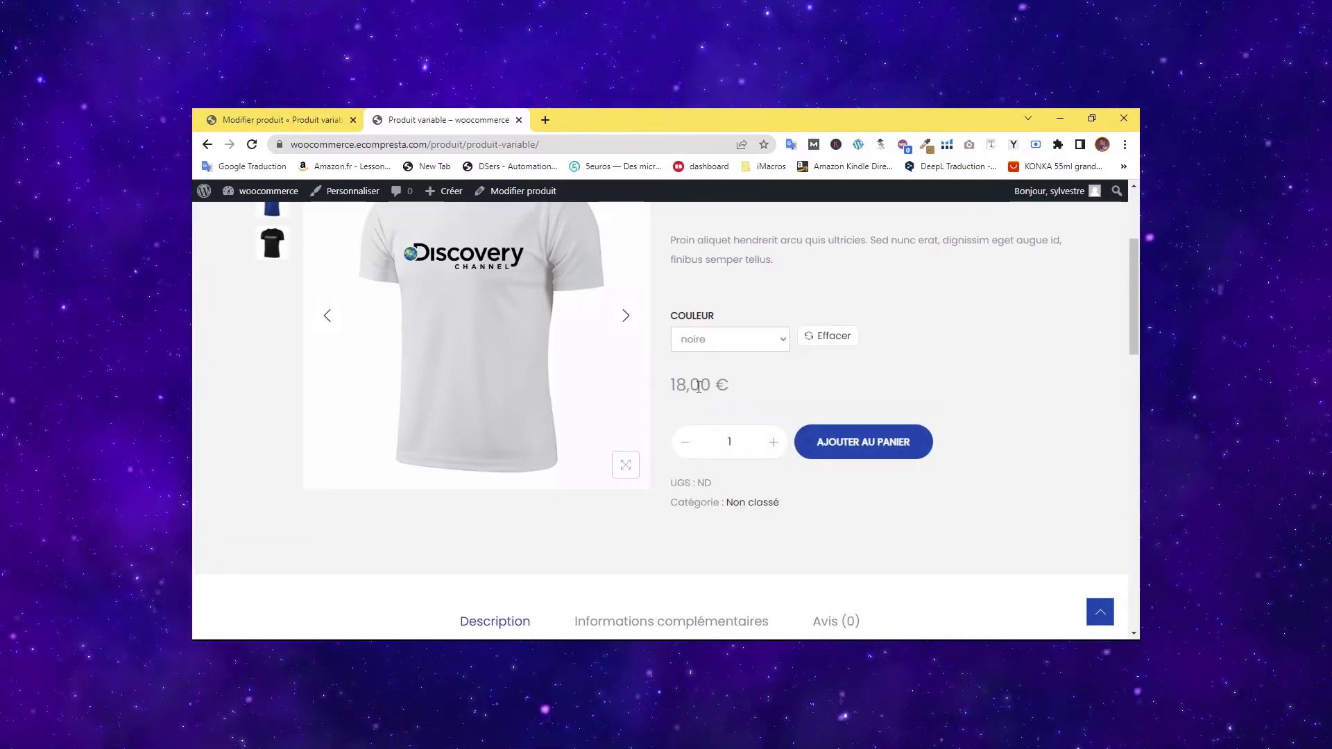
click(716, 340)
click(698, 392)
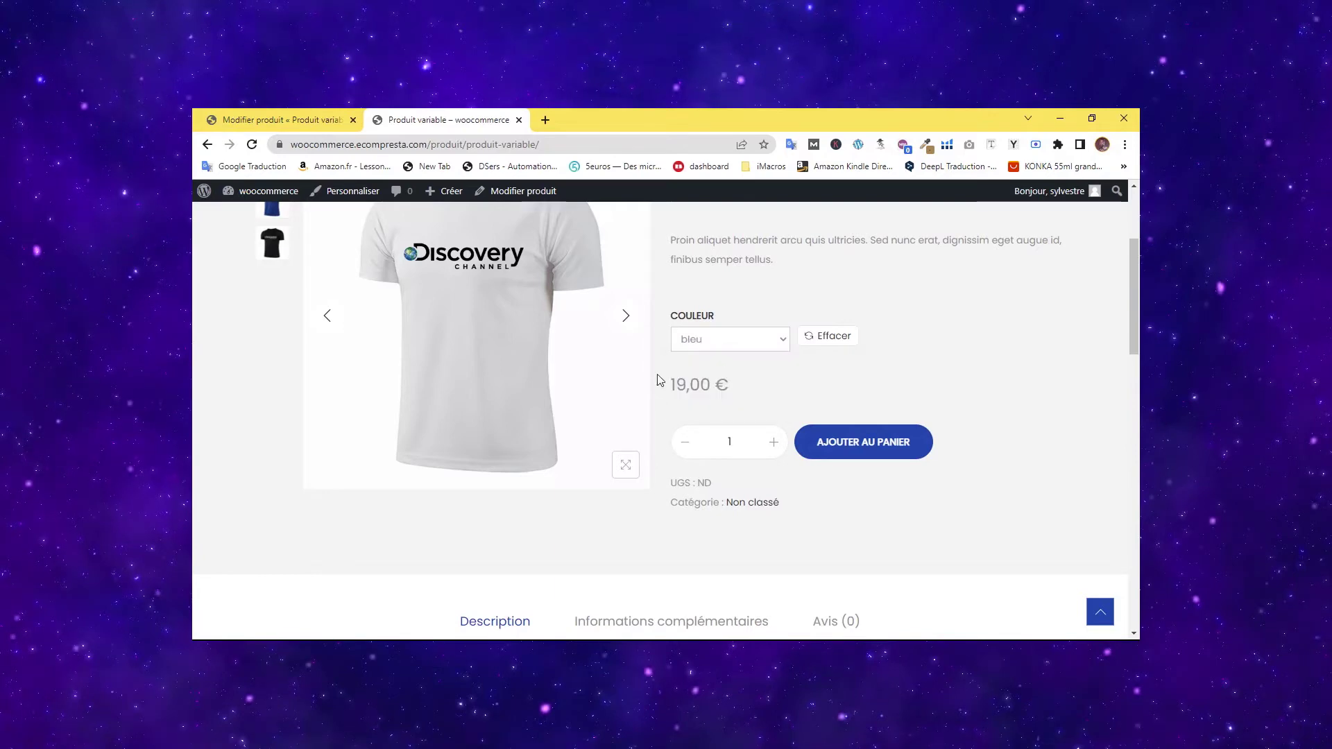
click(716, 347)
click(703, 406)
drag(678, 387, 718, 386)
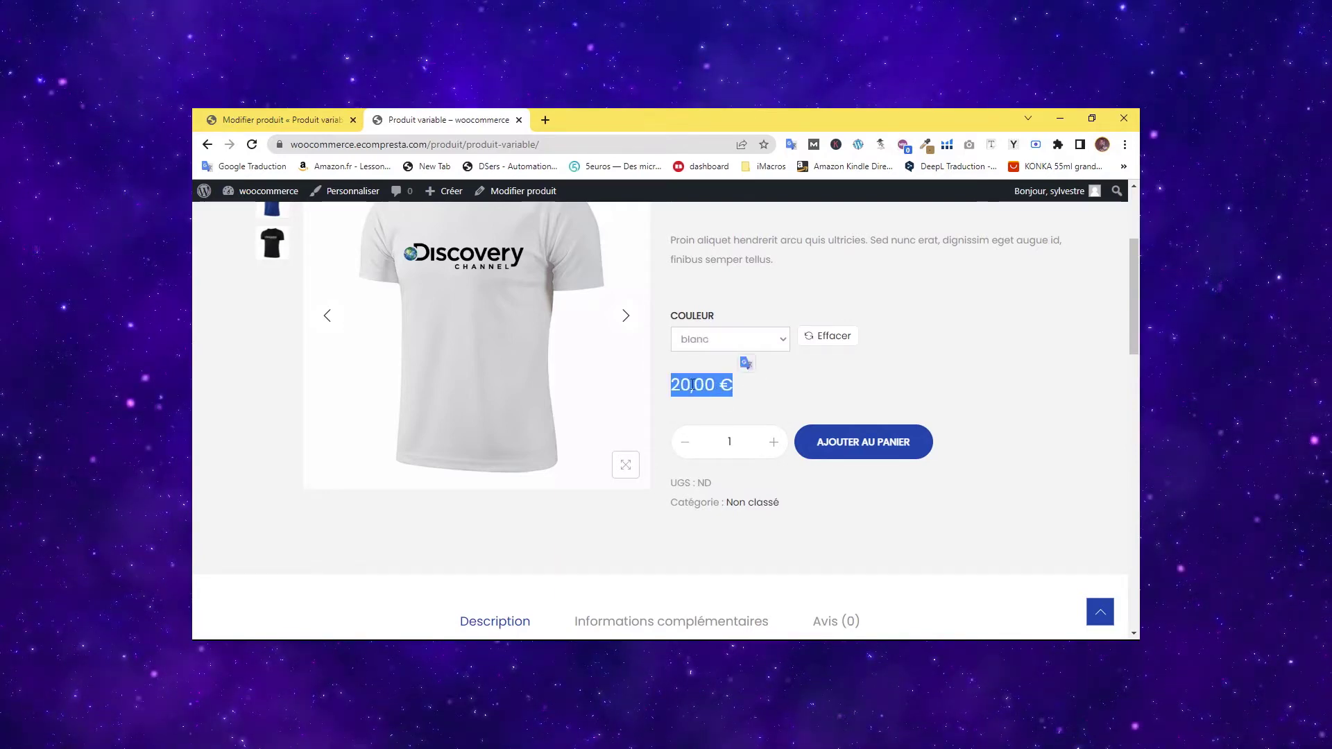
click(818, 338)
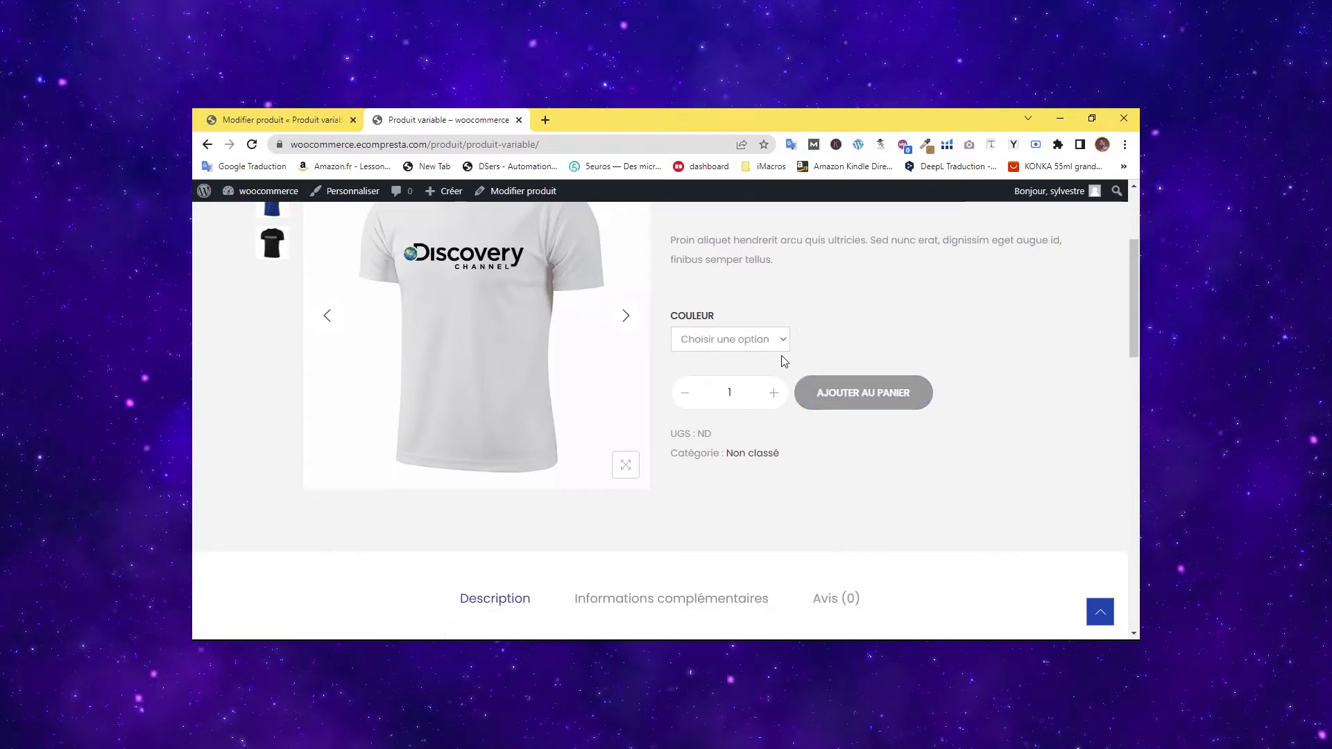
Go through the three couleur choices once more and reset the product's option selection.
click(722, 340)
click(722, 374)
click(733, 342)
click(701, 391)
click(723, 343)
click(716, 408)
click(817, 336)
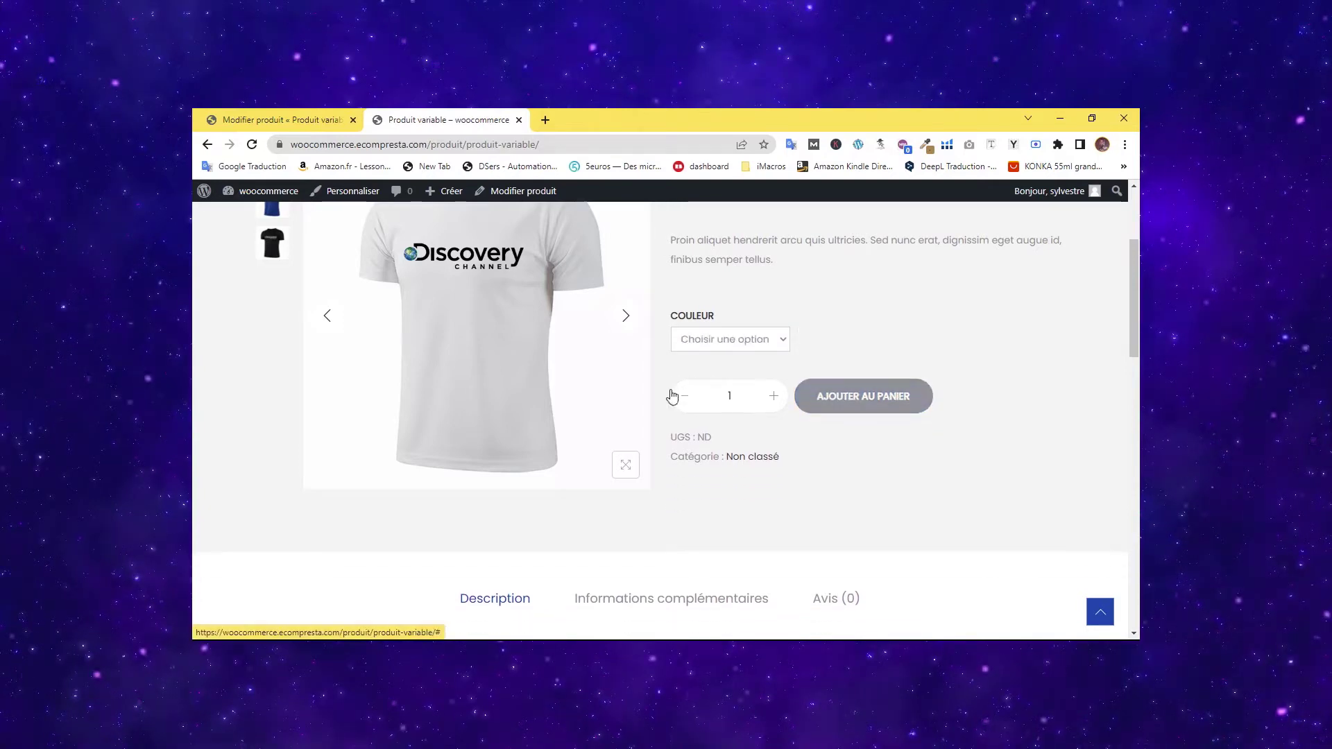
Return to the product editing page and add a second custom attribute to Produit variable.
click(284, 120)
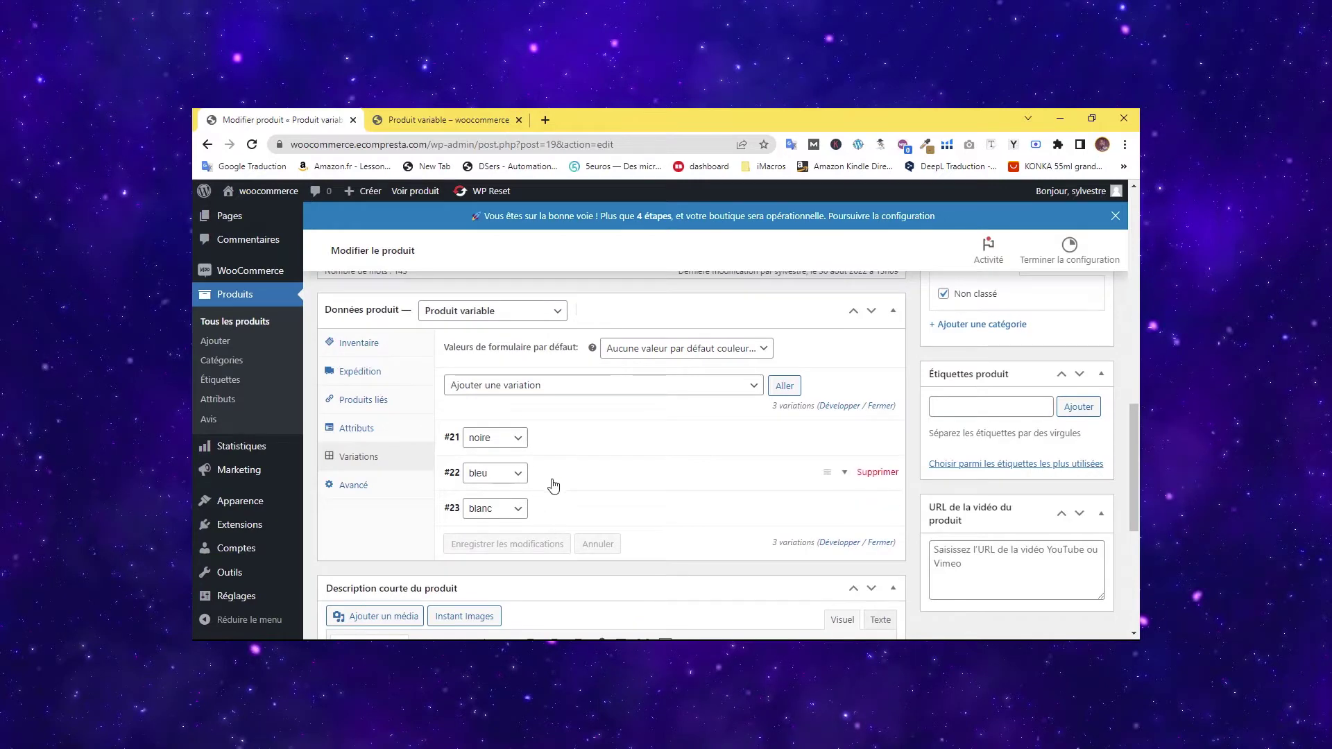
scroll(556, 493, up, 1)
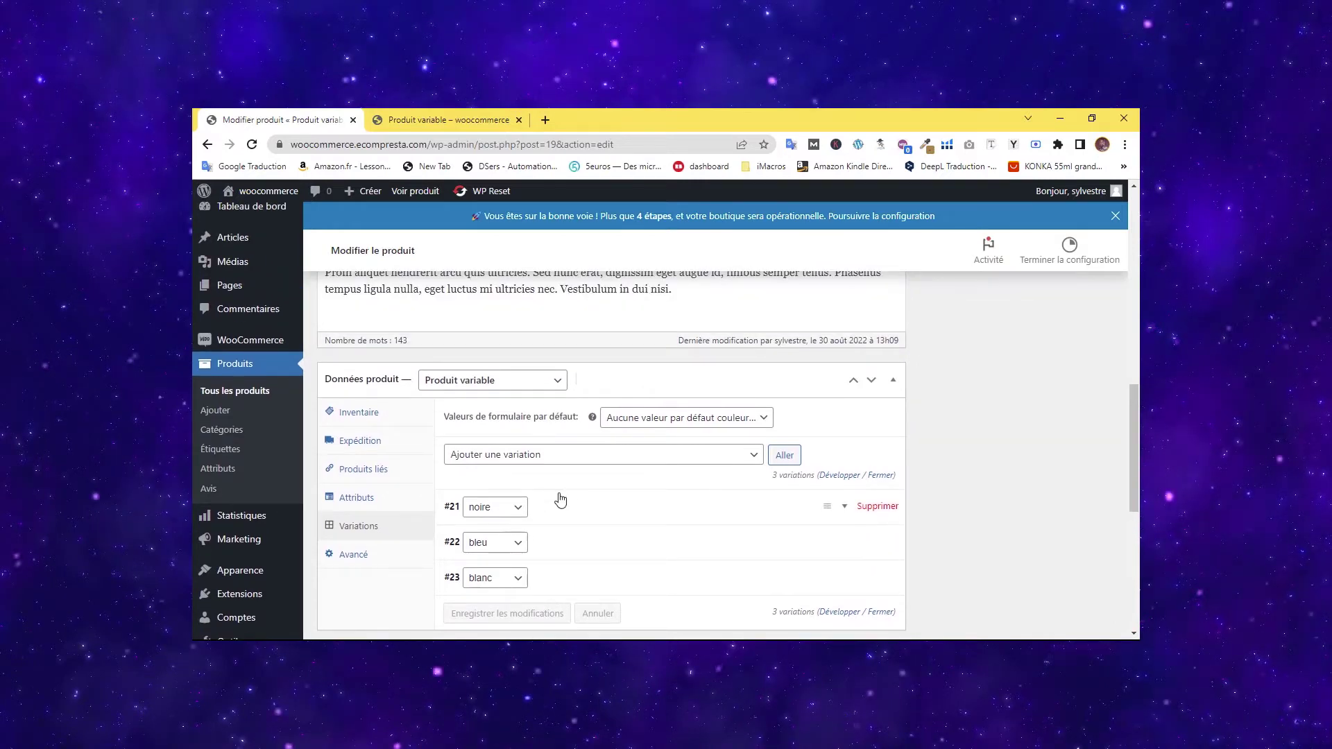
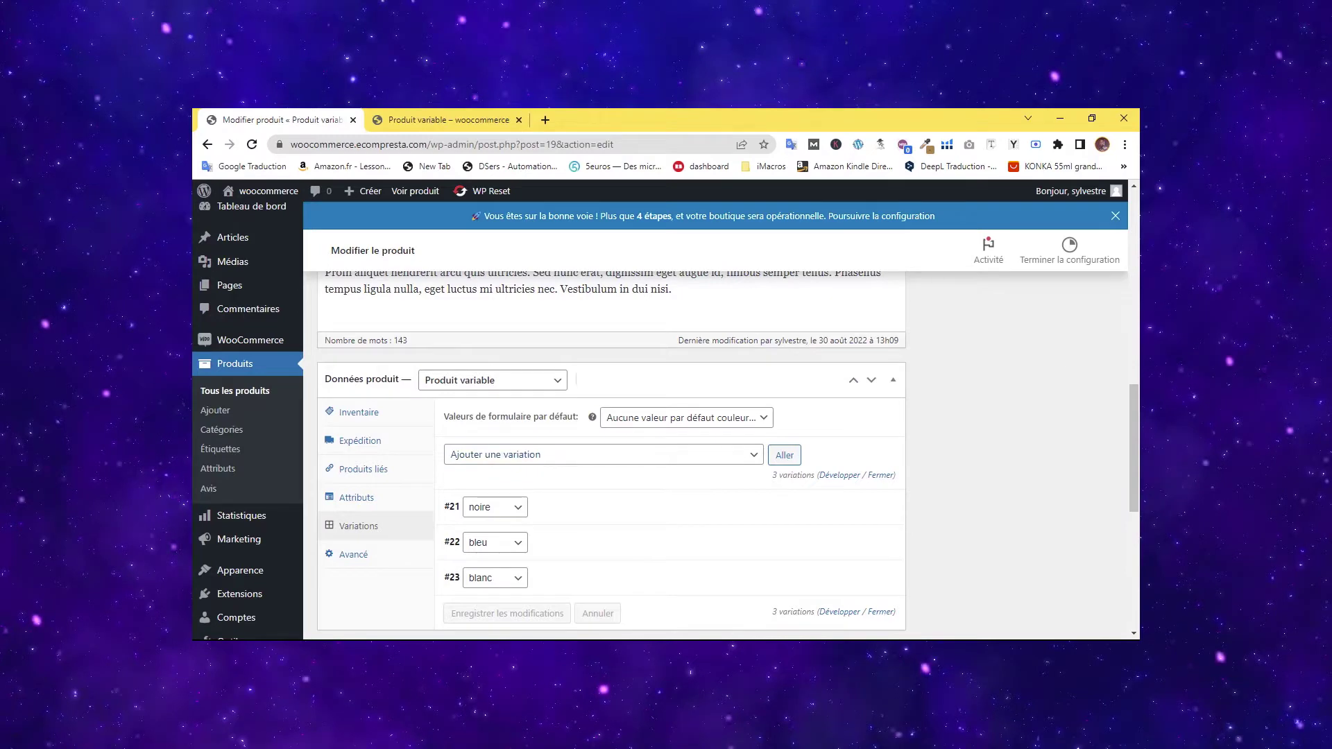
scroll(798, 403, down, 1)
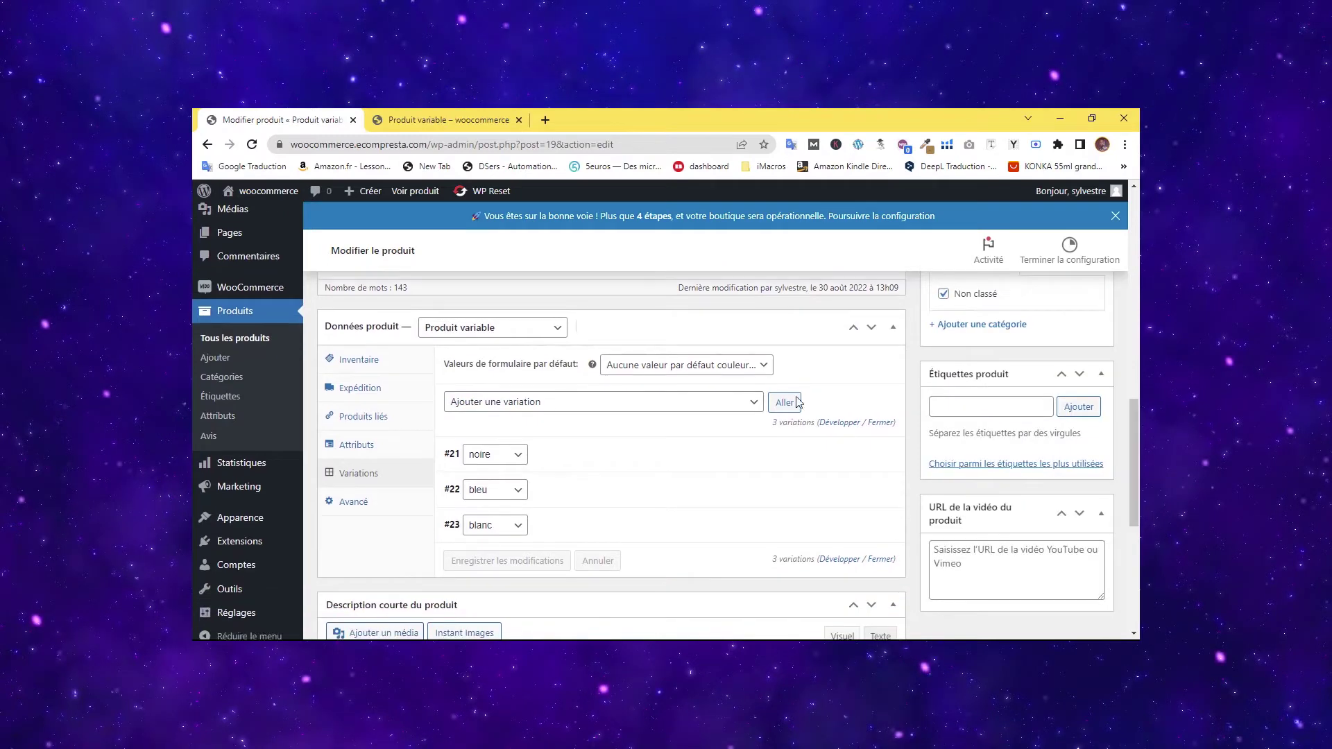
click(361, 446)
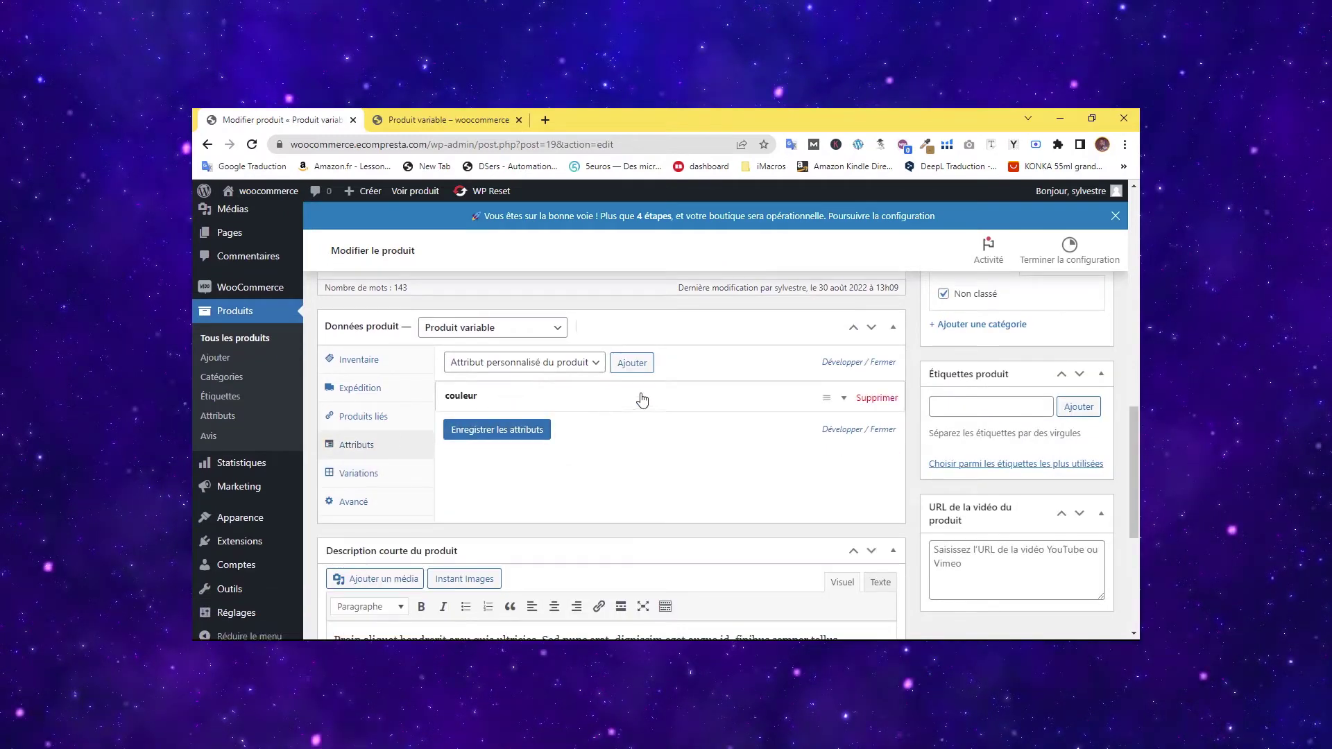
click(563, 368)
click(565, 366)
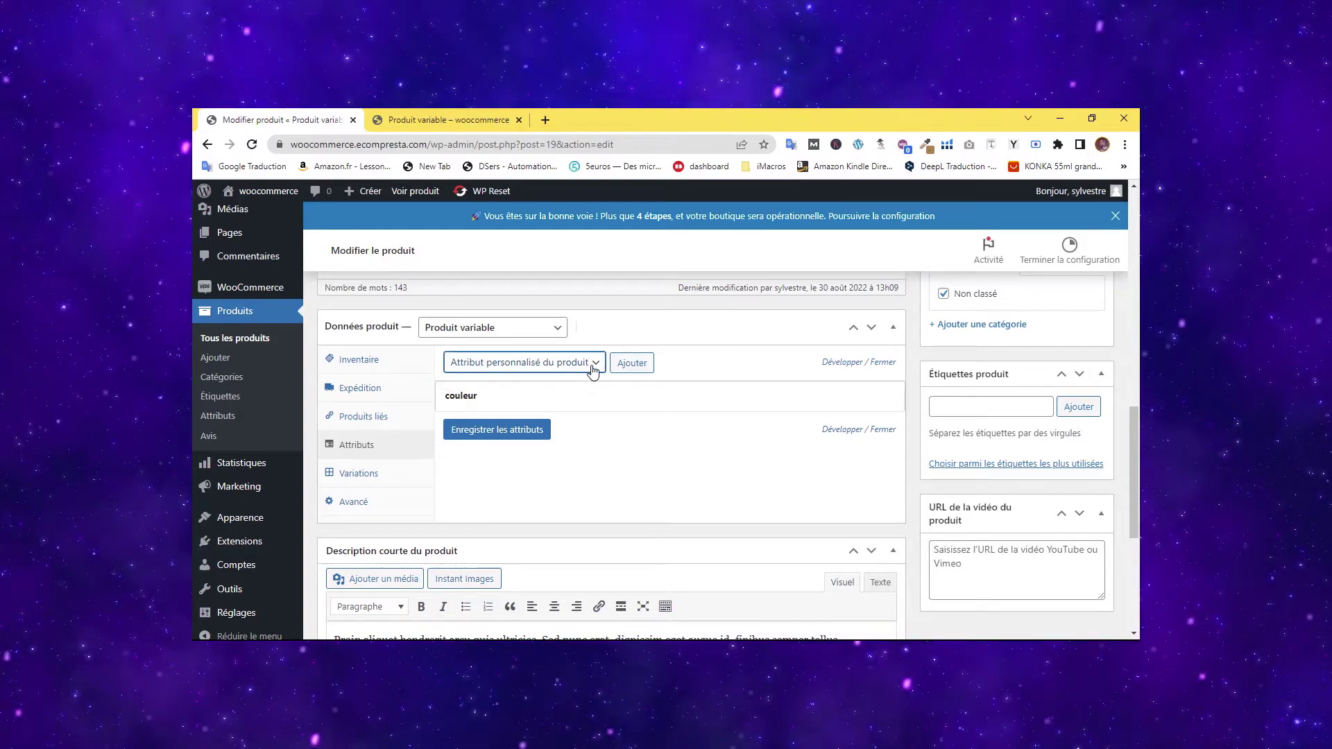
click(632, 363)
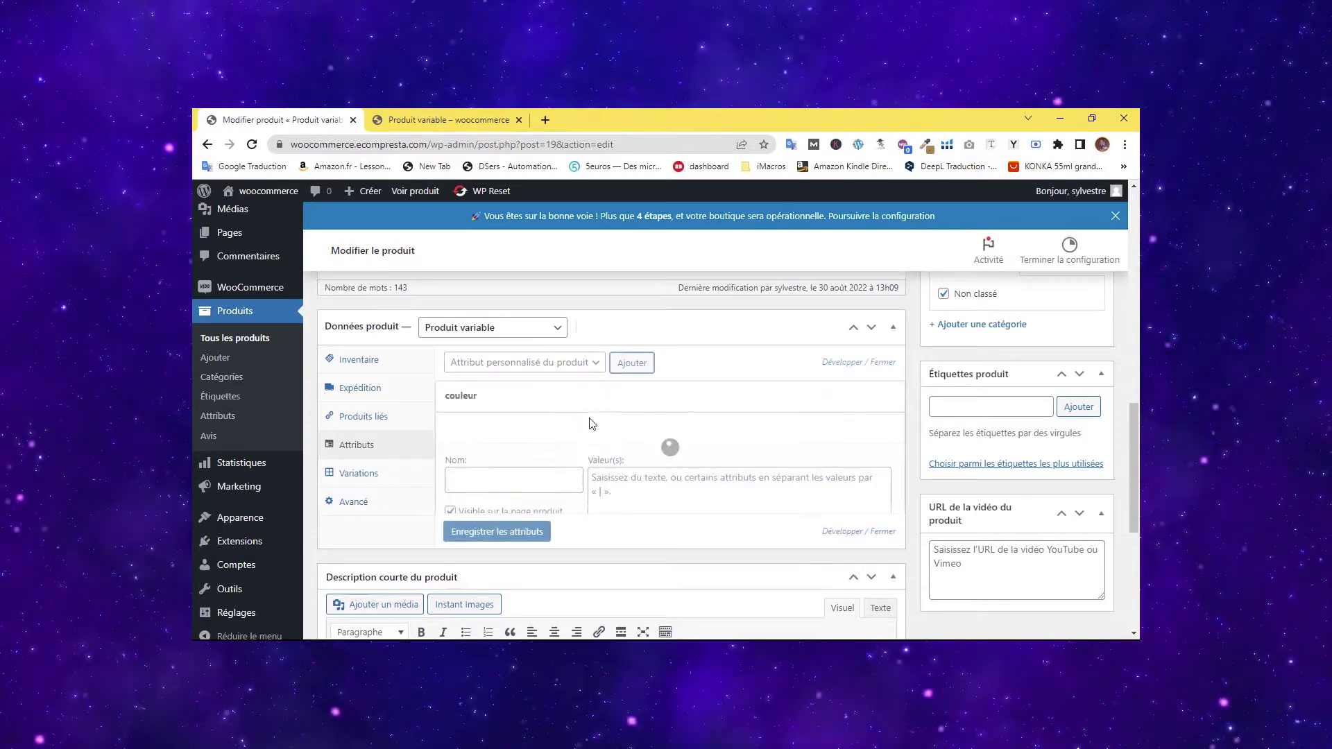
Name the new attribute Taille and enable it for variations.
click(495, 480)
text(Taile)
key(BackSpace)
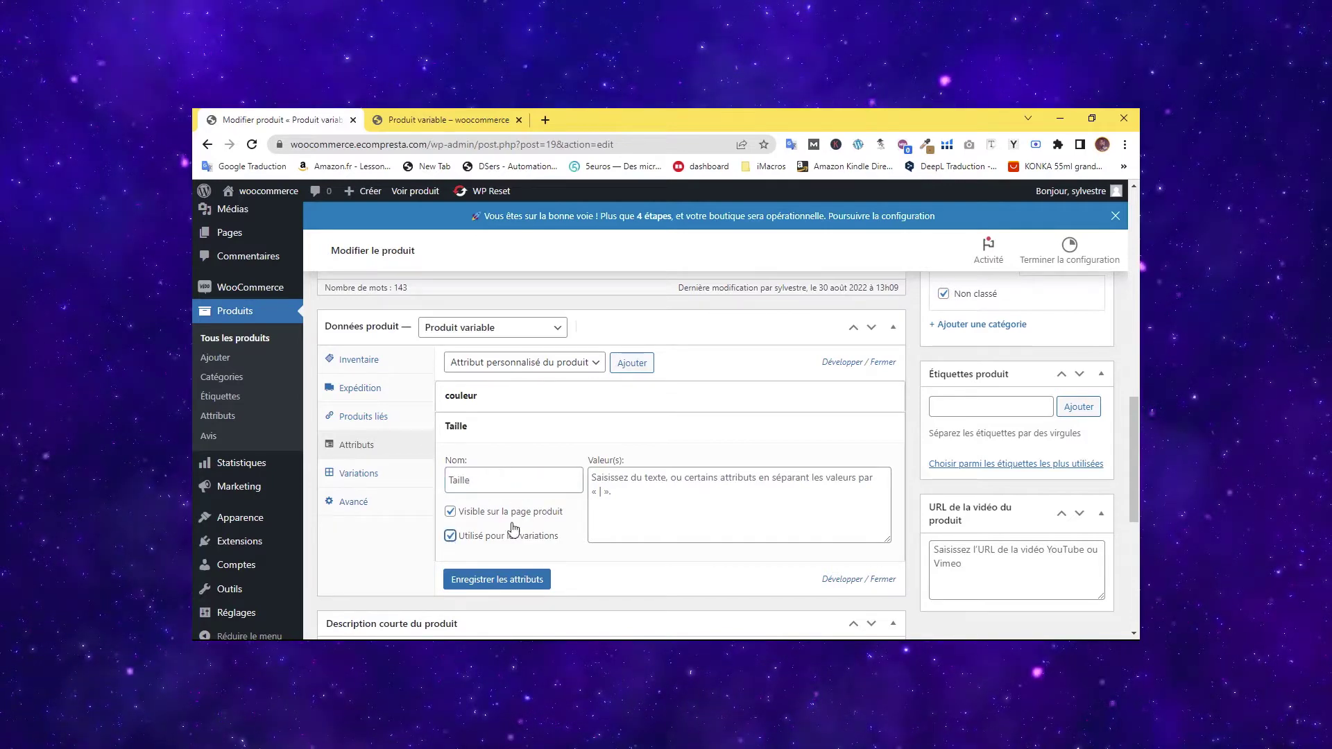
Expand the couleur attribute to check how its values are separated, and collapse it.
click(613, 499)
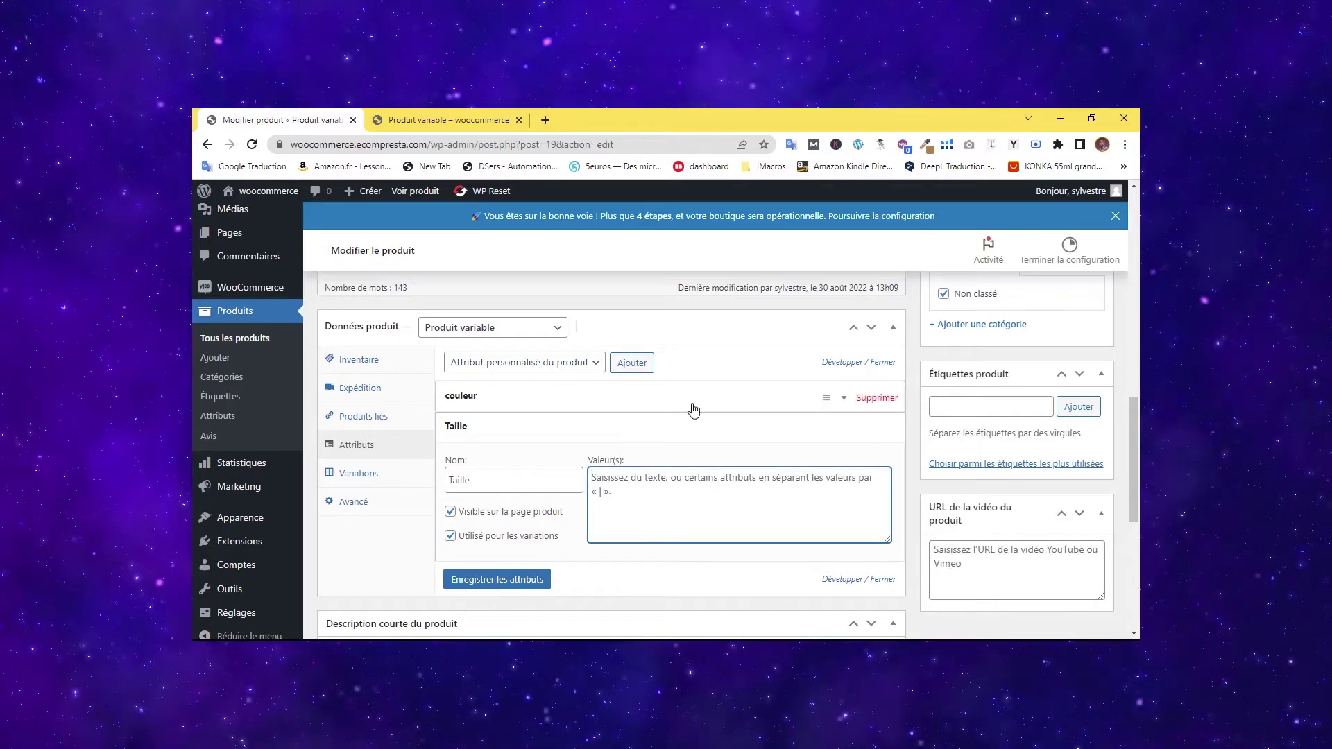
click(858, 409)
click(620, 448)
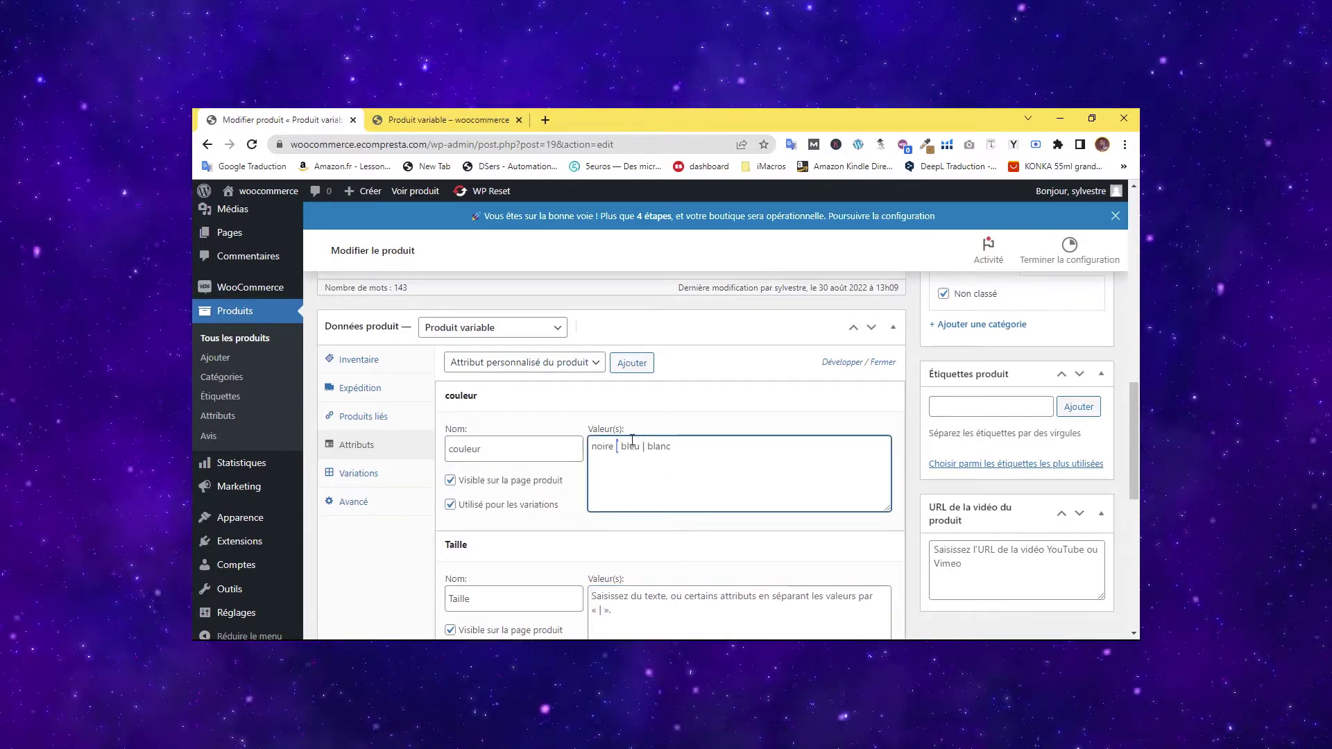
click(845, 399)
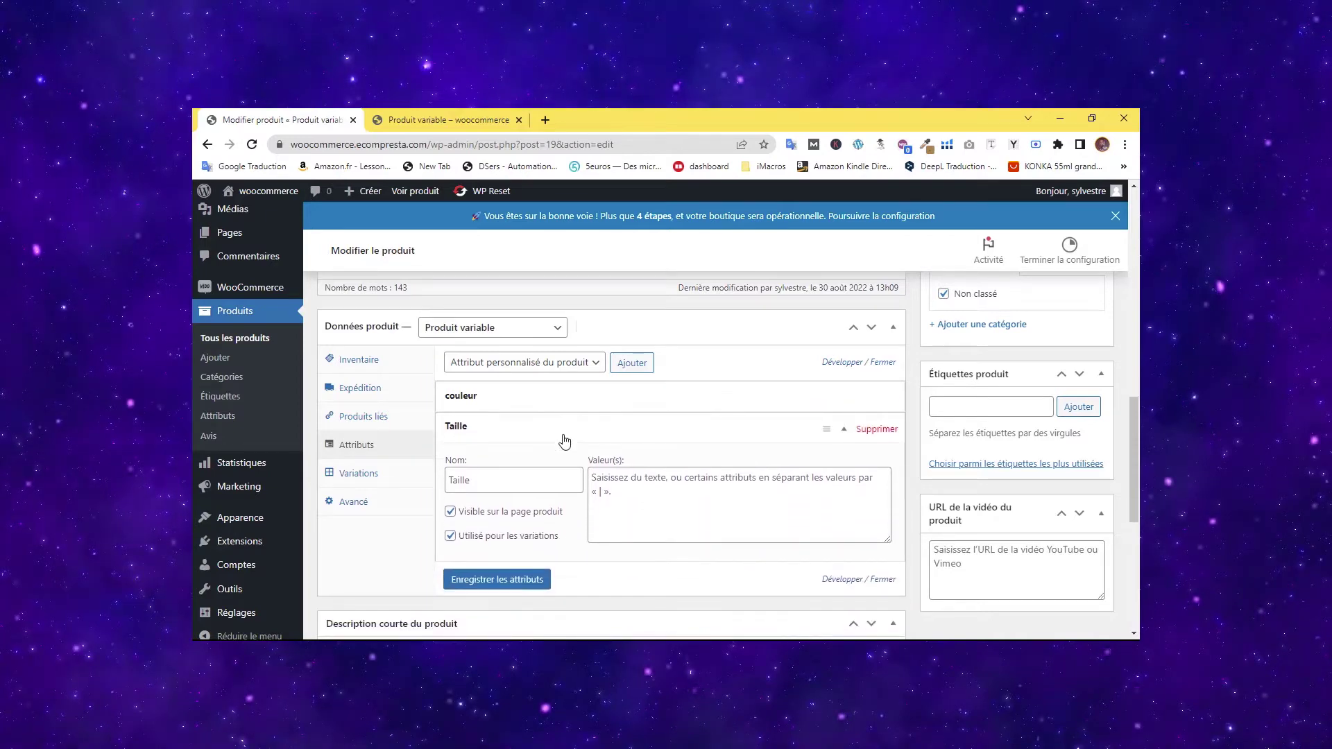
Enter the values M | L | XL for the Taille attribute and save the product's attributes.
click(631, 476)
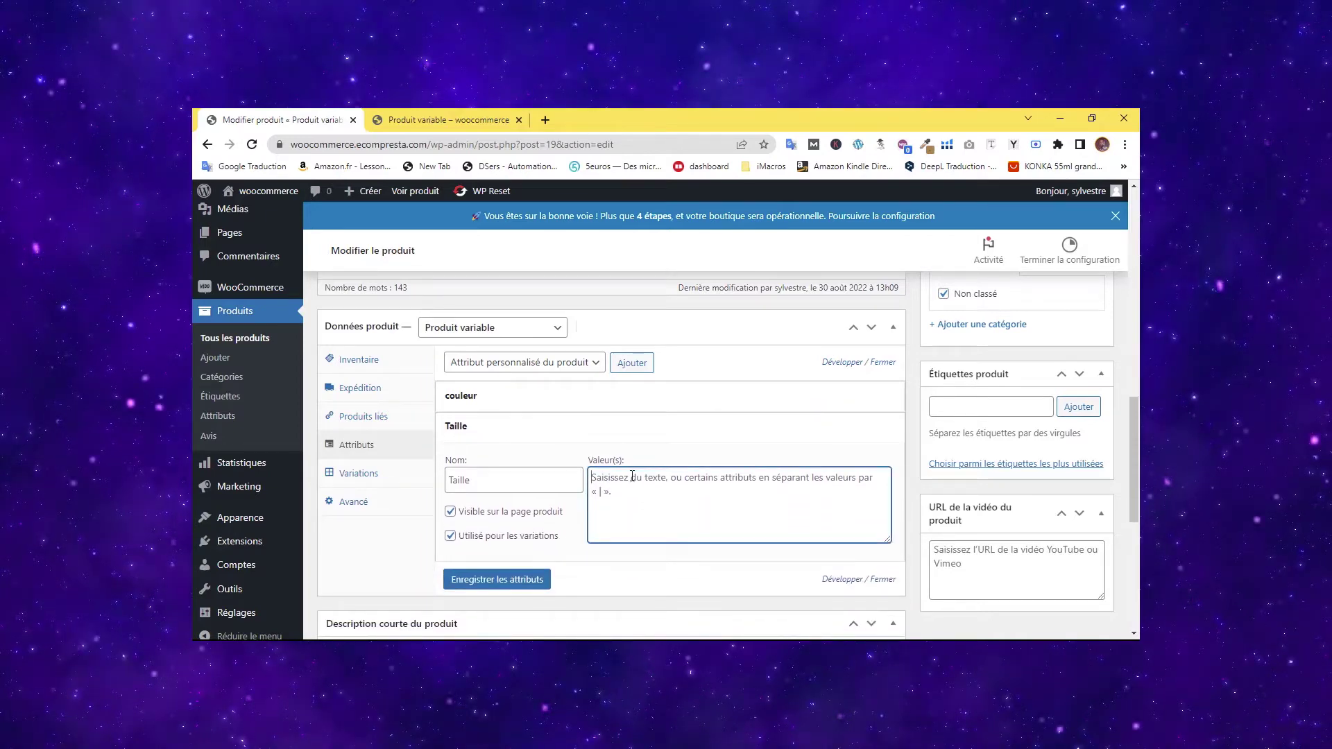
text(M)
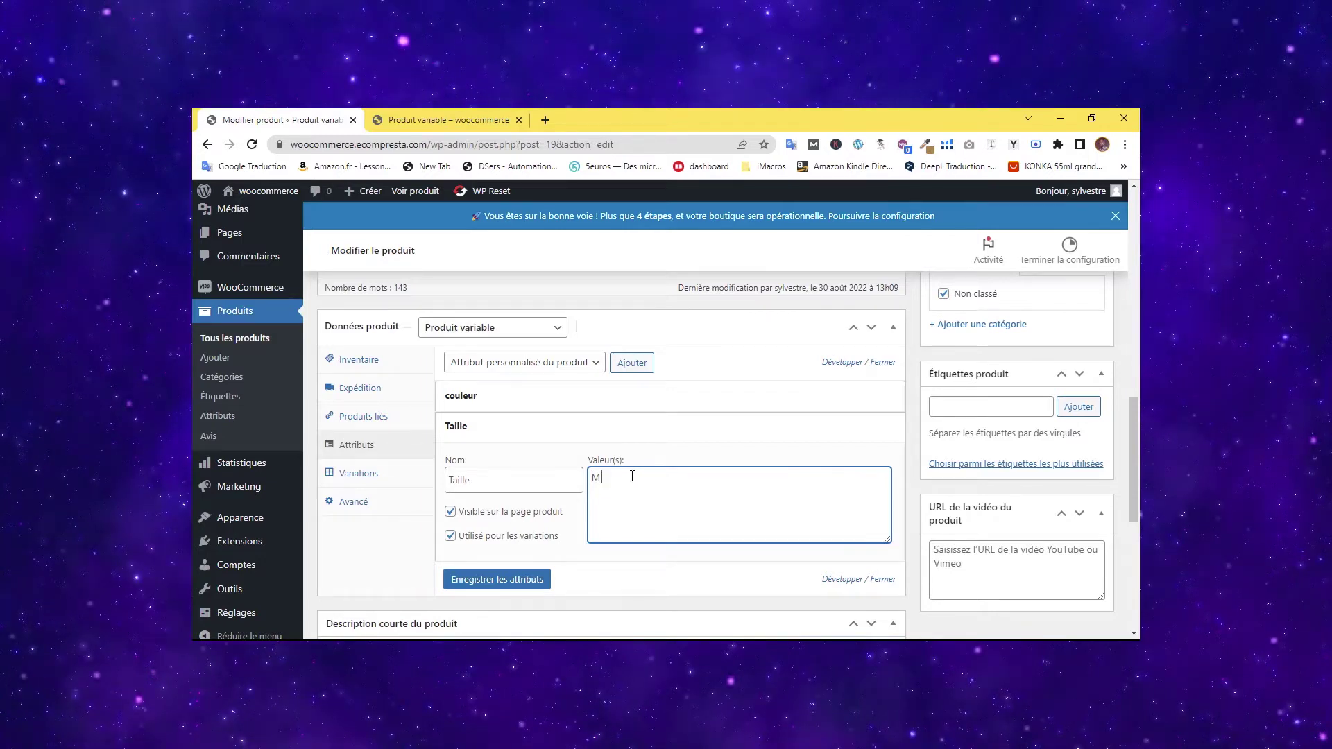
text(| L)
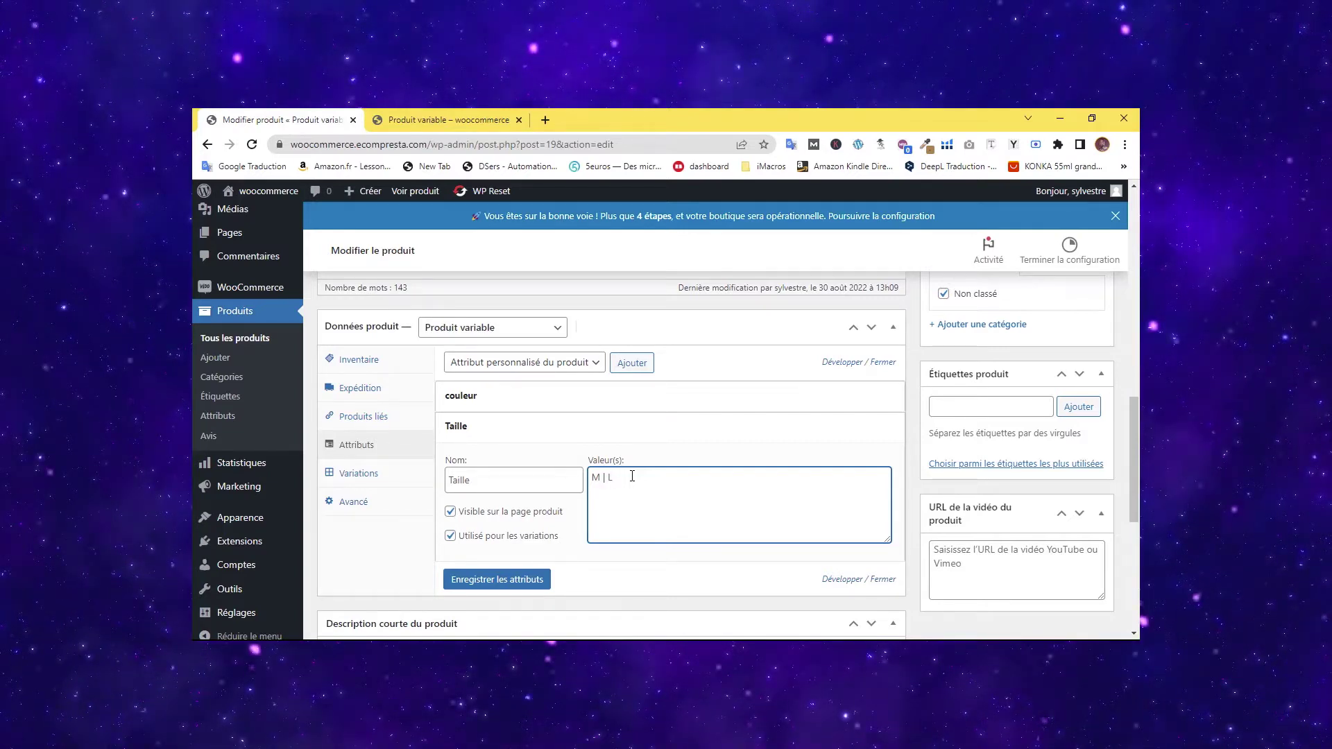
text( |)
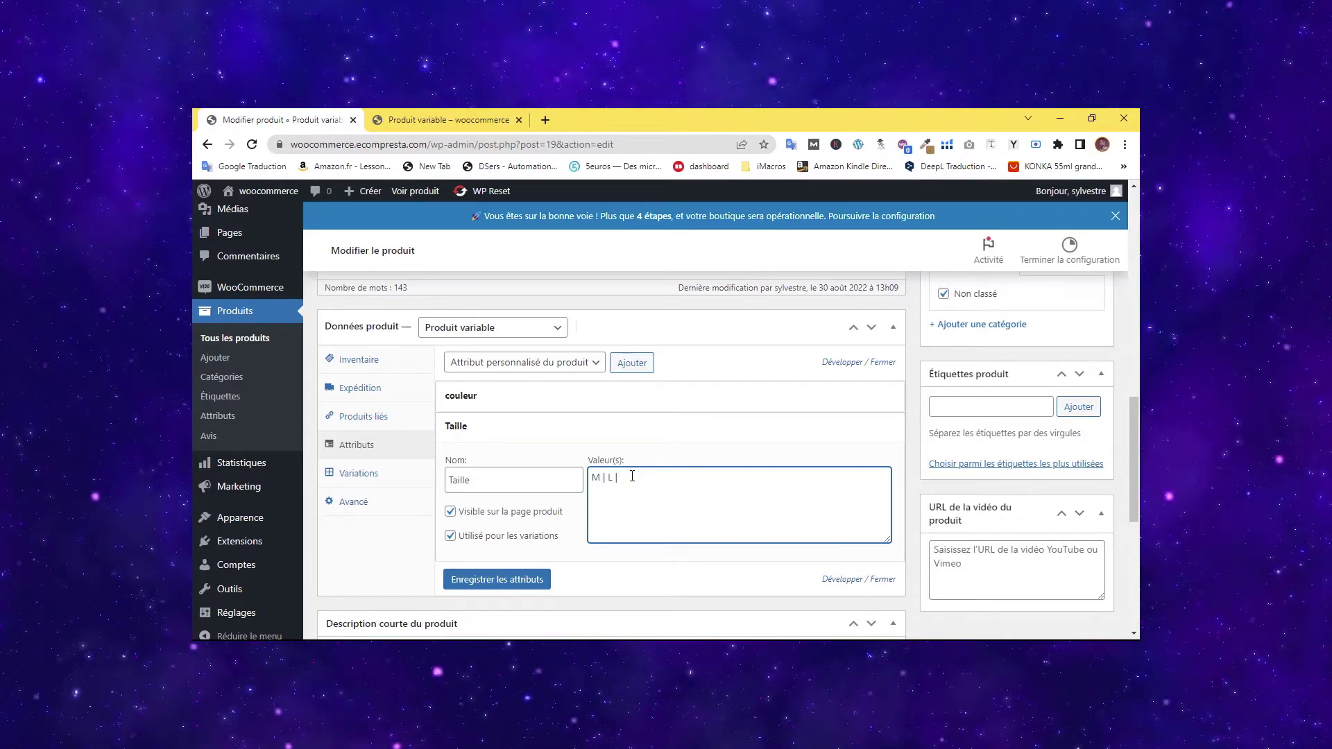
key(ctrl+l)
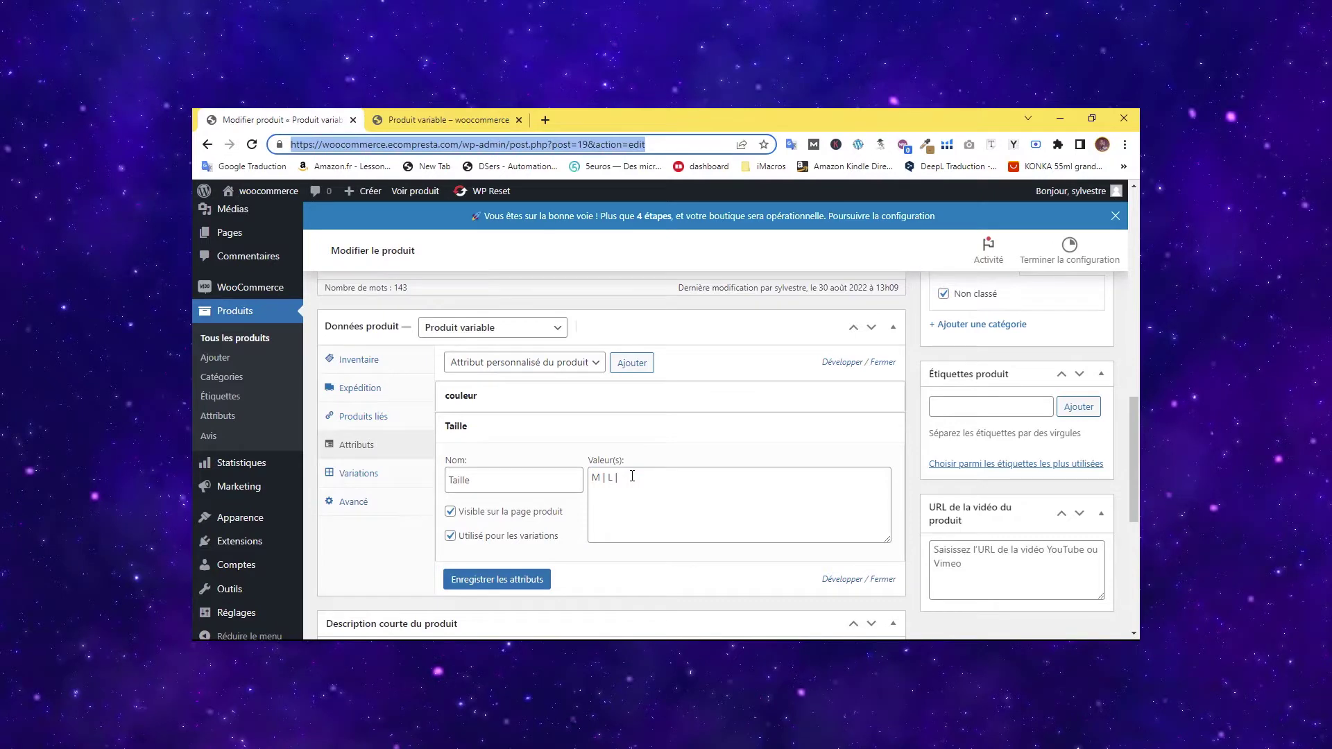
text(xl)
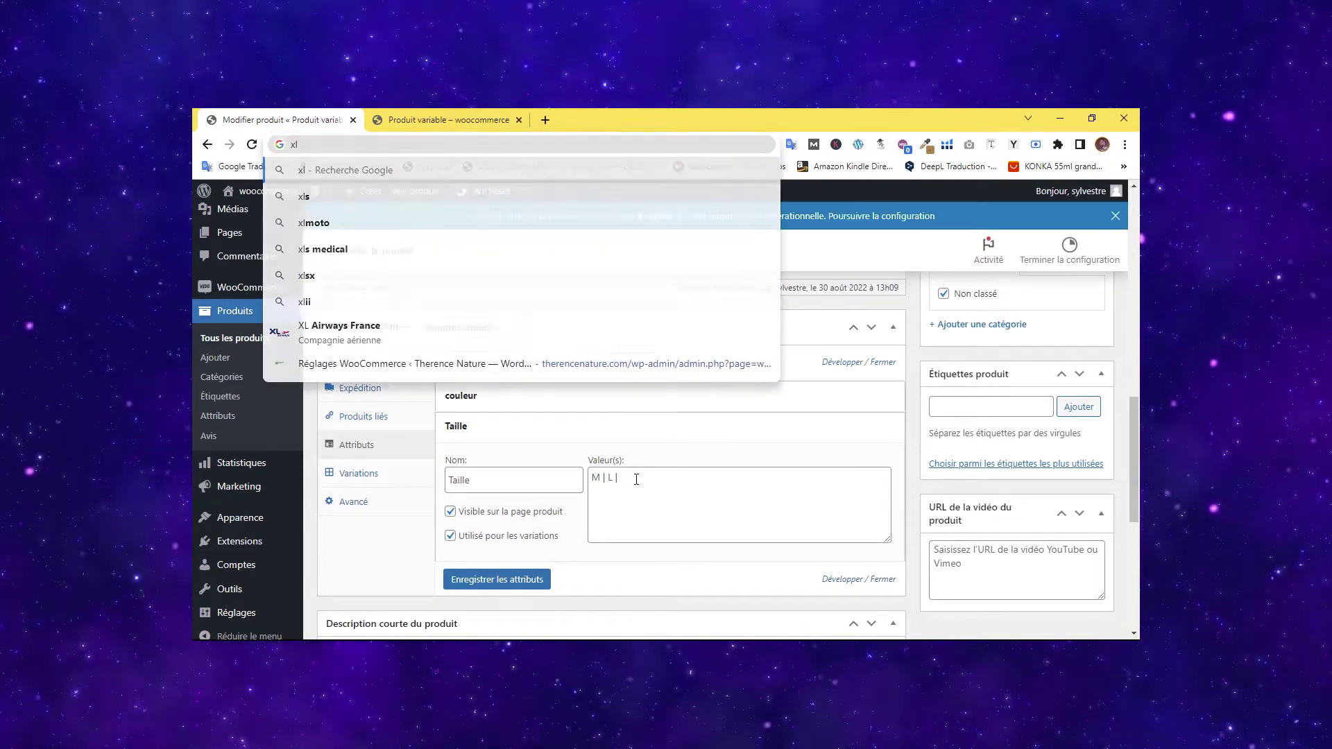
click(638, 478)
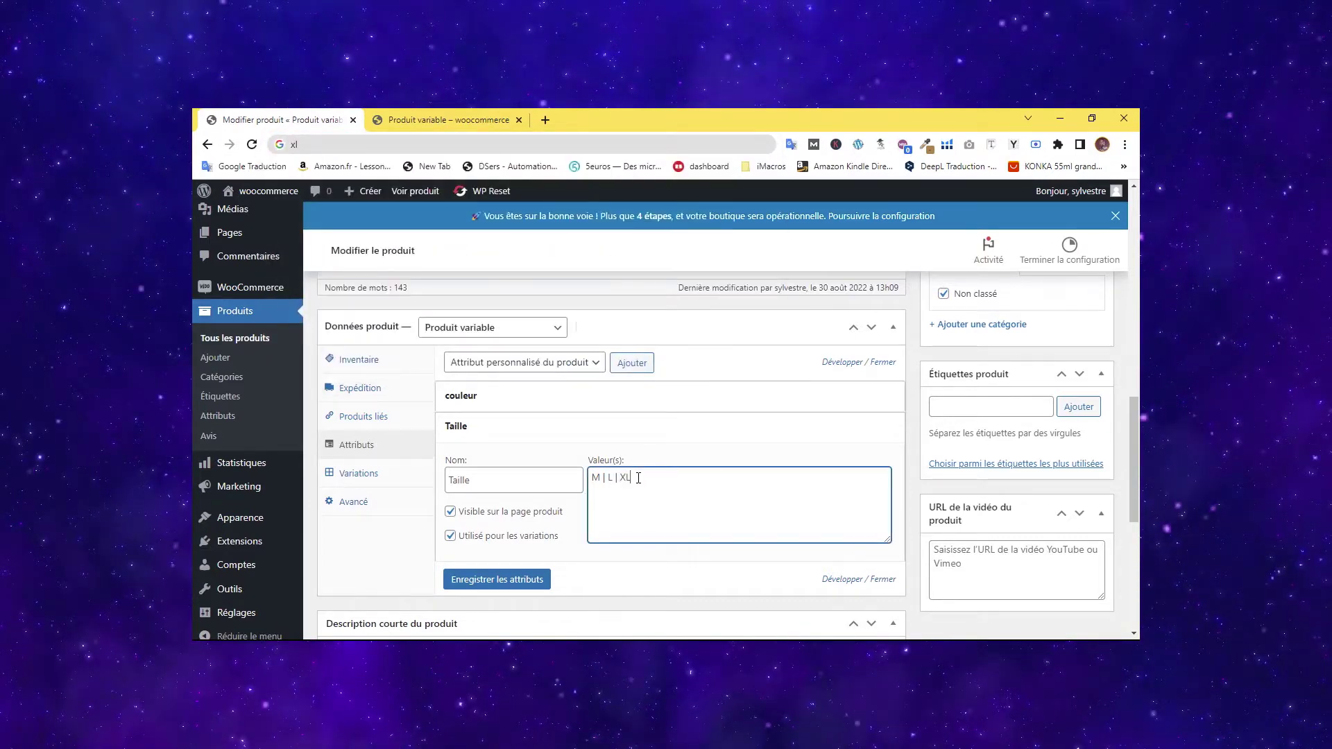
click(713, 461)
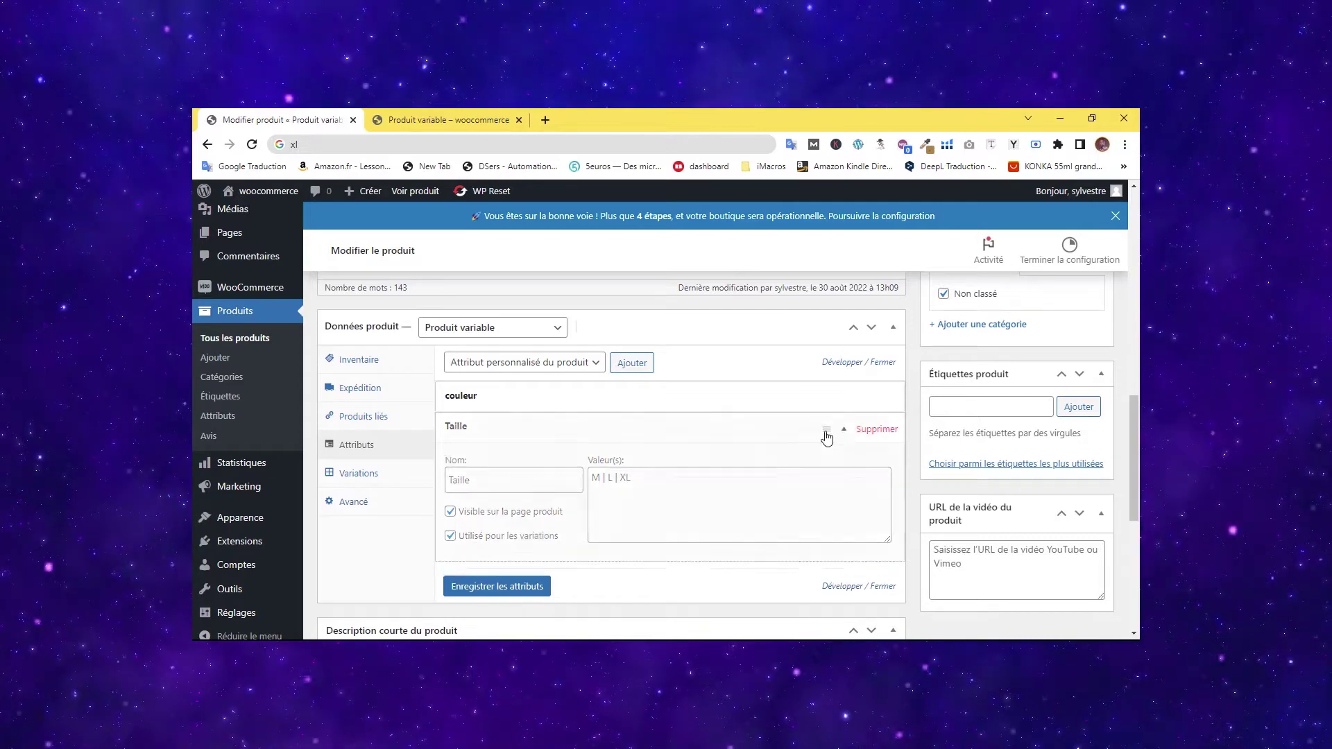
click(516, 585)
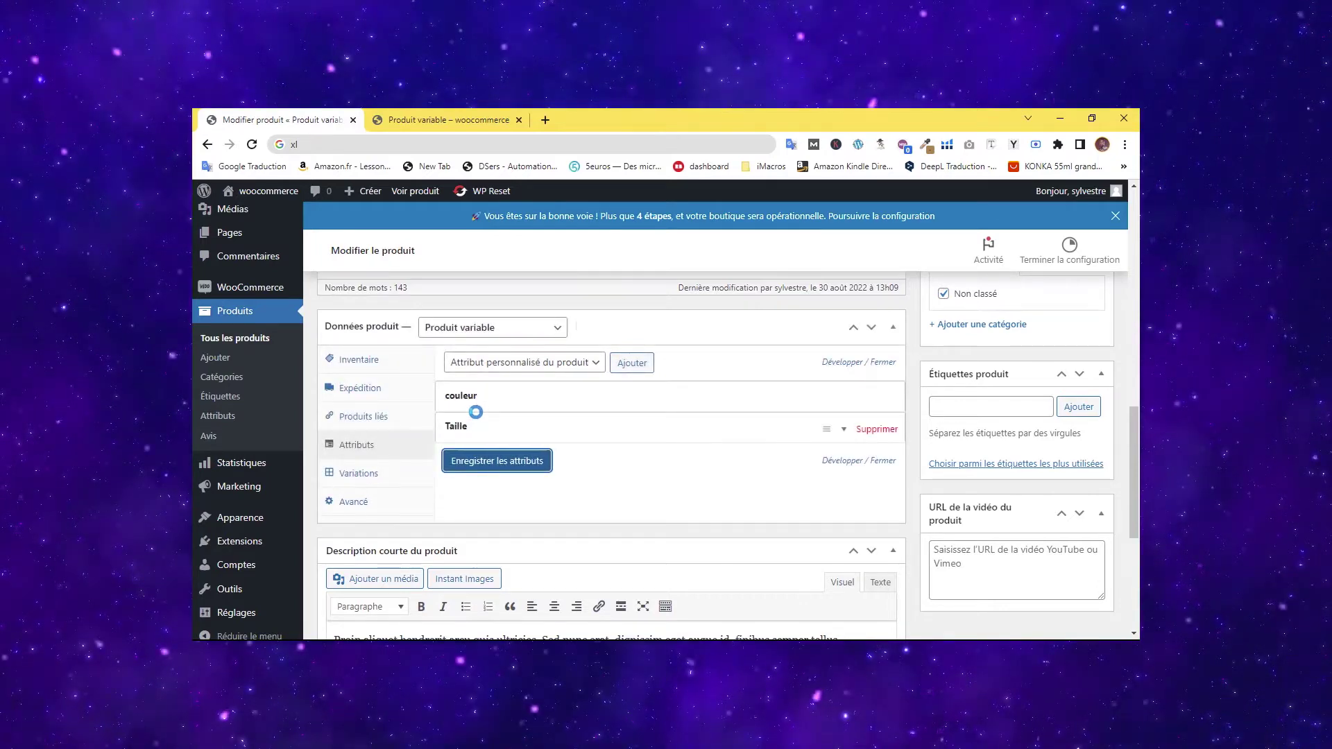
Create the product variations for all attributes, combining couleur and Taille.
scroll(486, 413, up, 1)
click(378, 542)
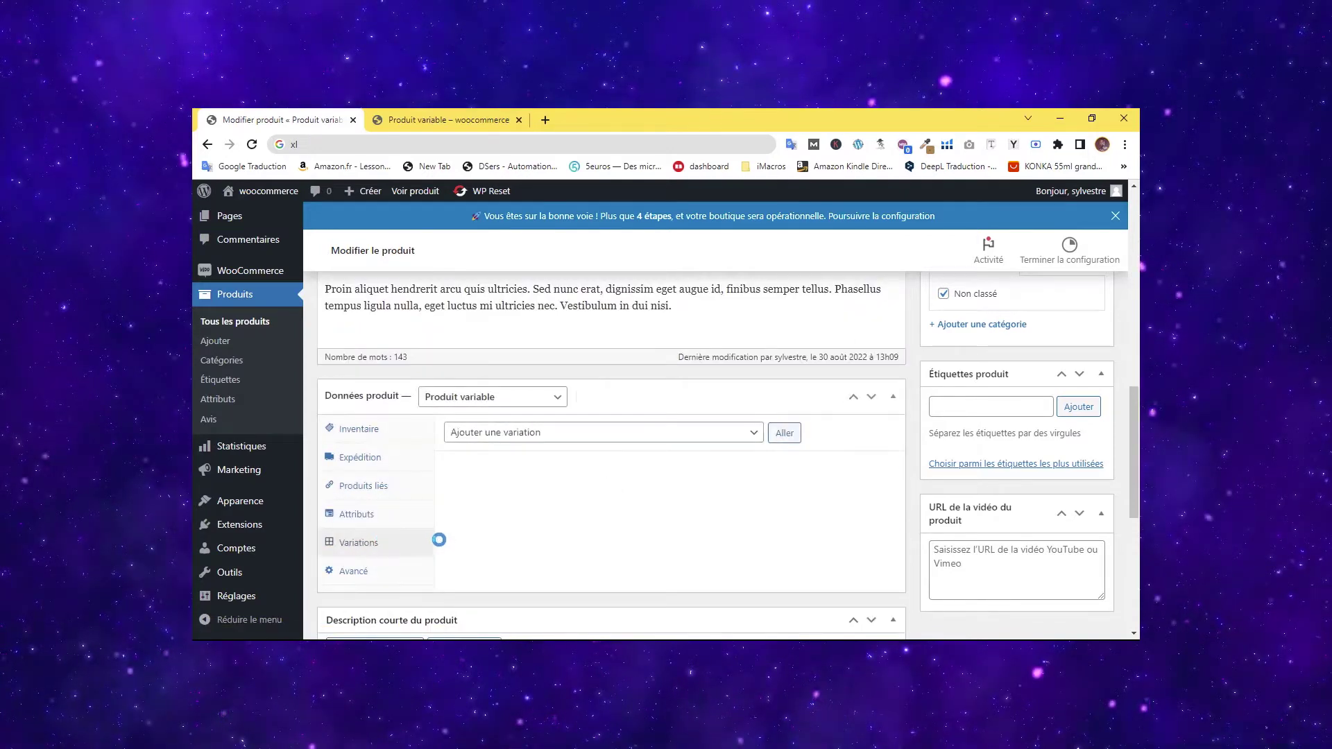
click(569, 437)
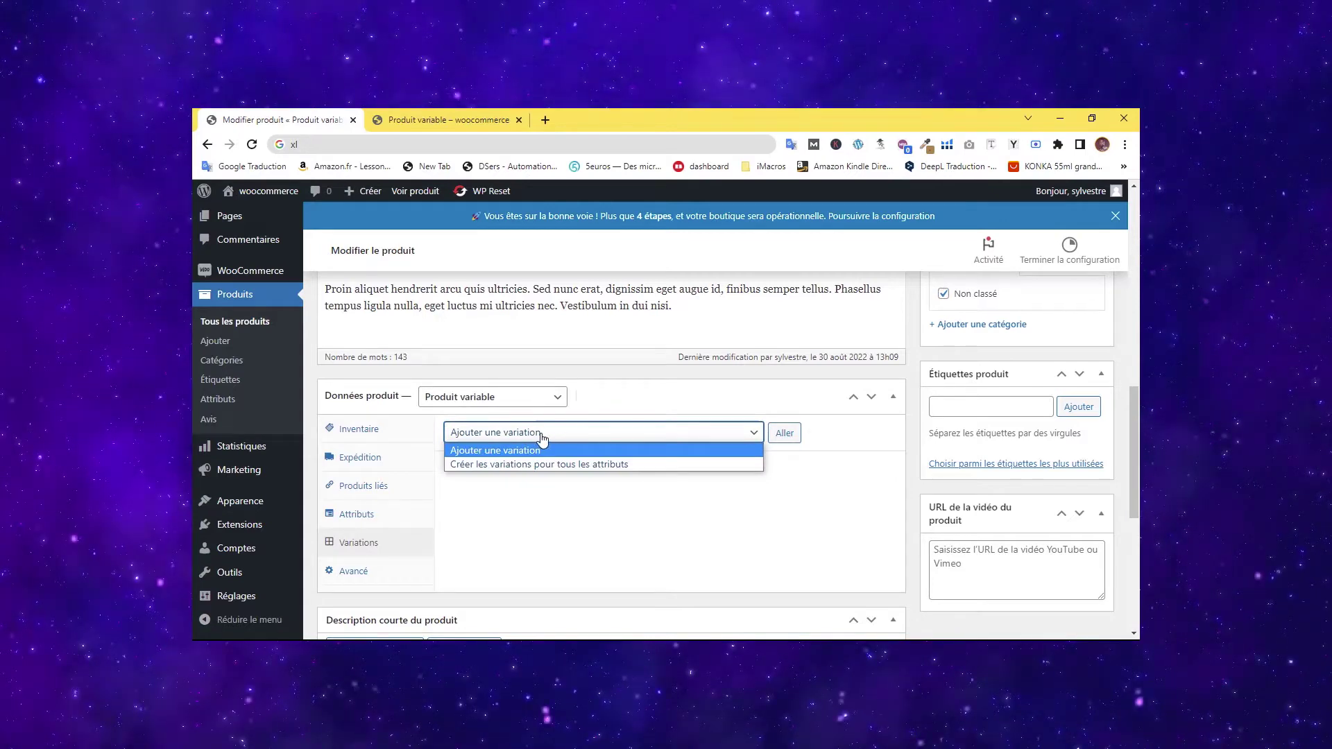
click(601, 465)
click(784, 433)
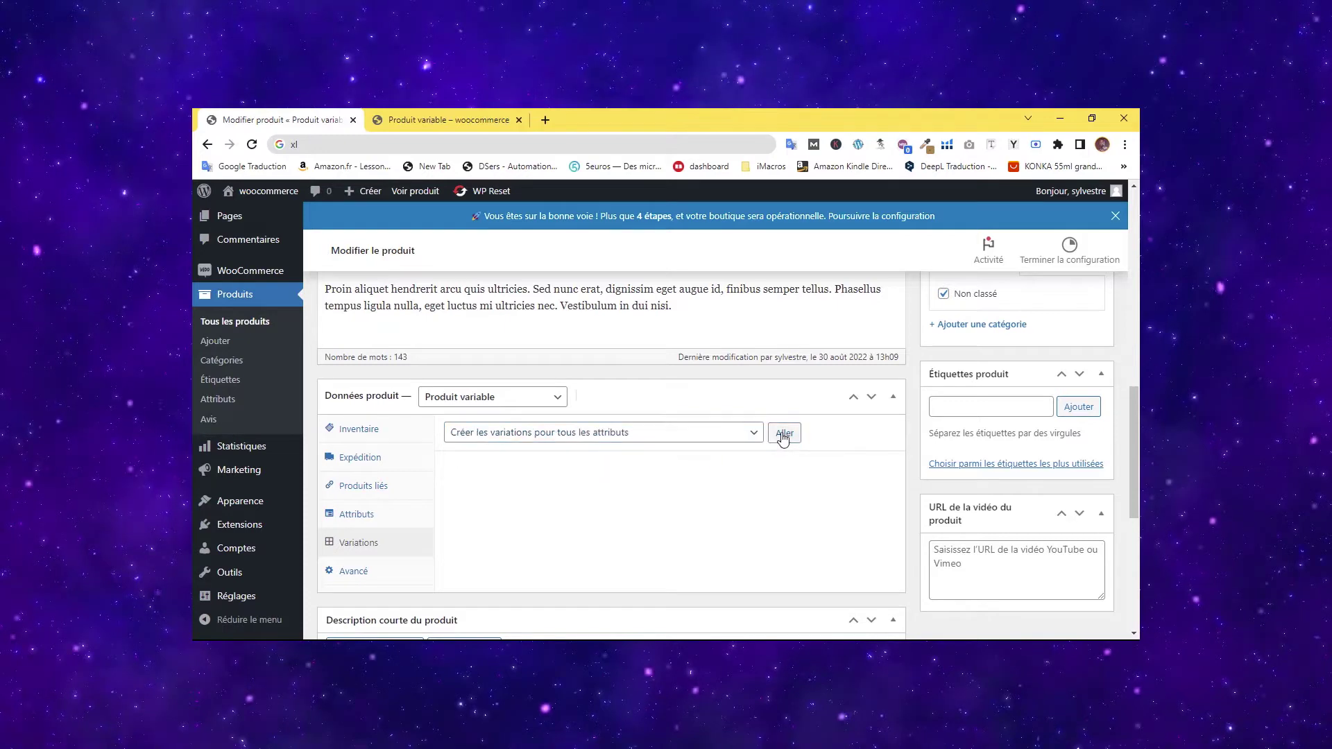
click(725, 251)
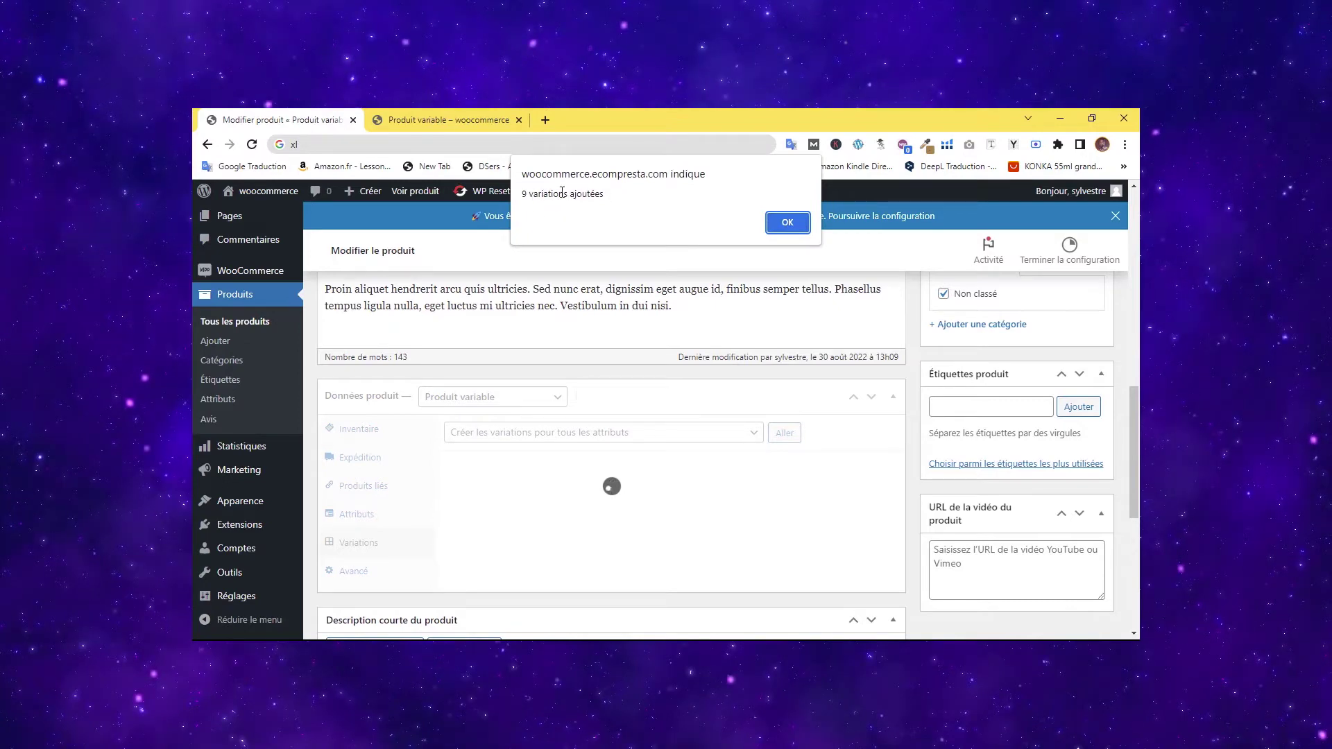
click(782, 225)
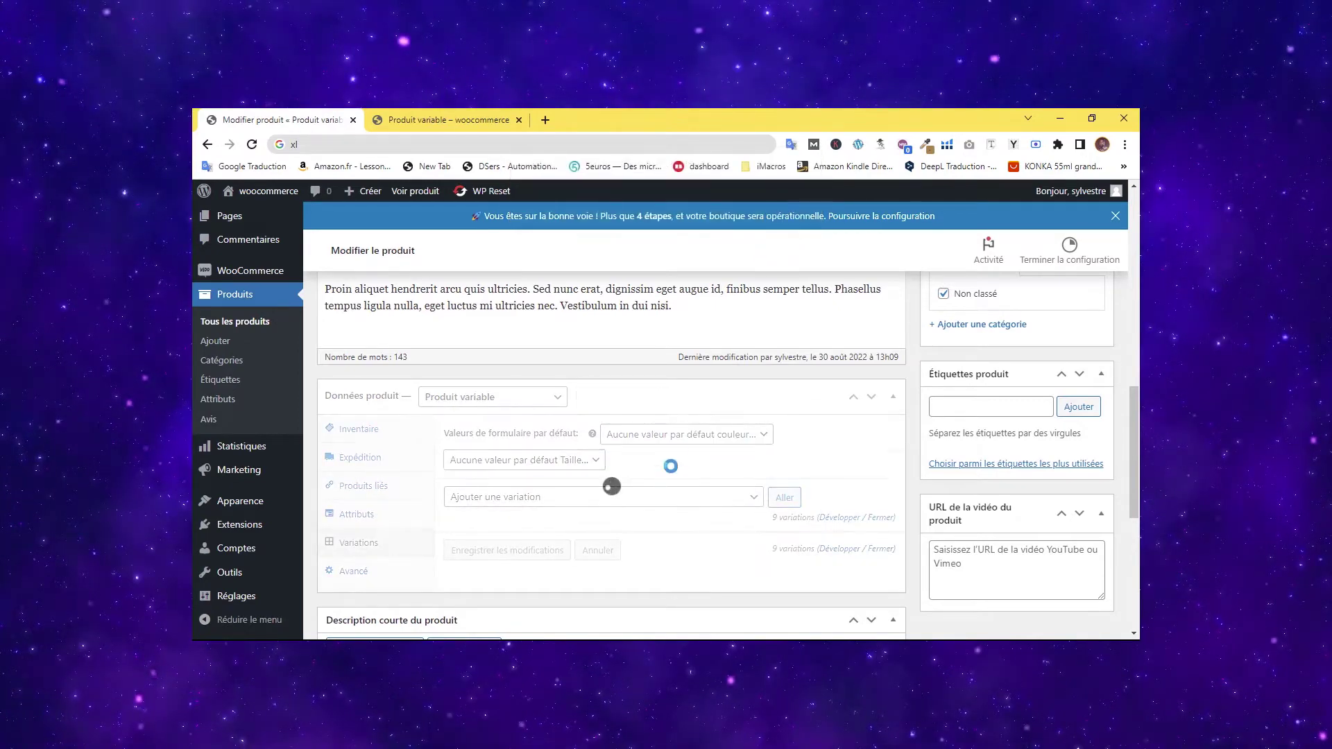
Look over the generated couleur and Taille combinations and expand the noire M variation.
scroll(698, 468, down, 5)
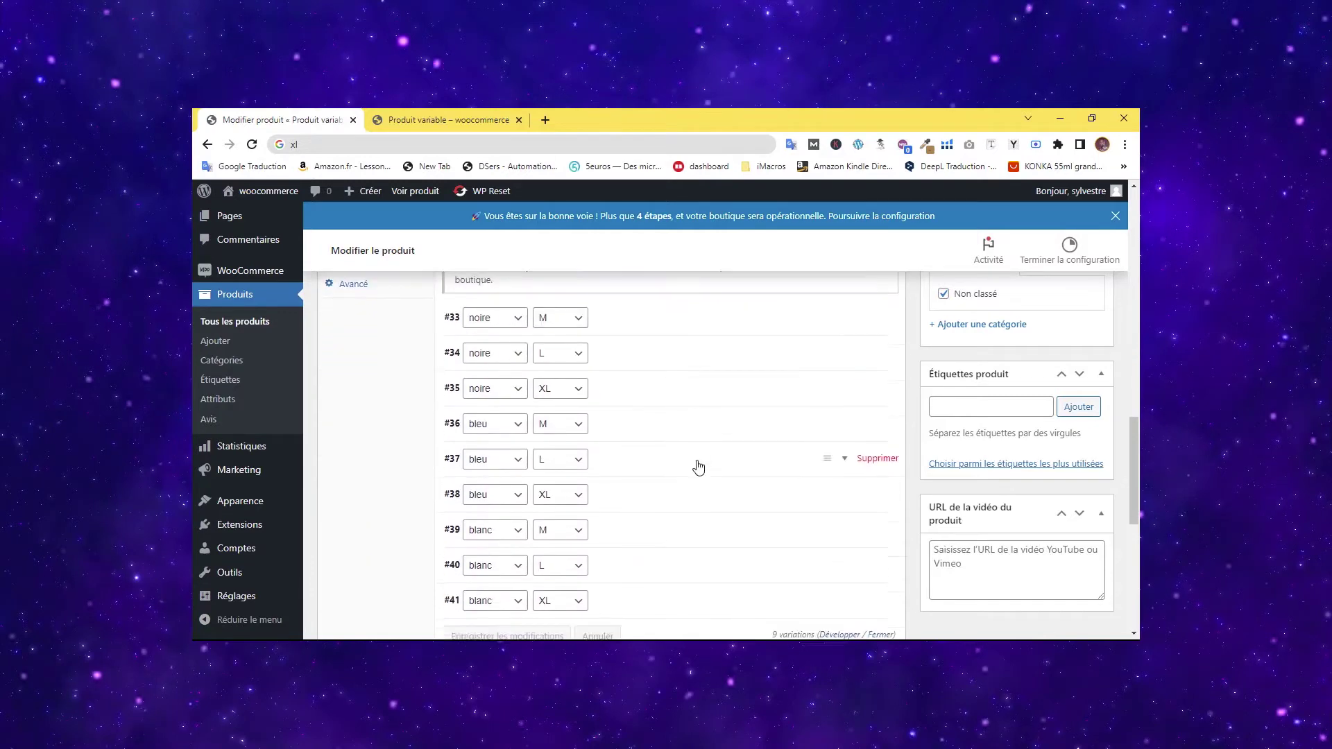
scroll(697, 468, up, 3)
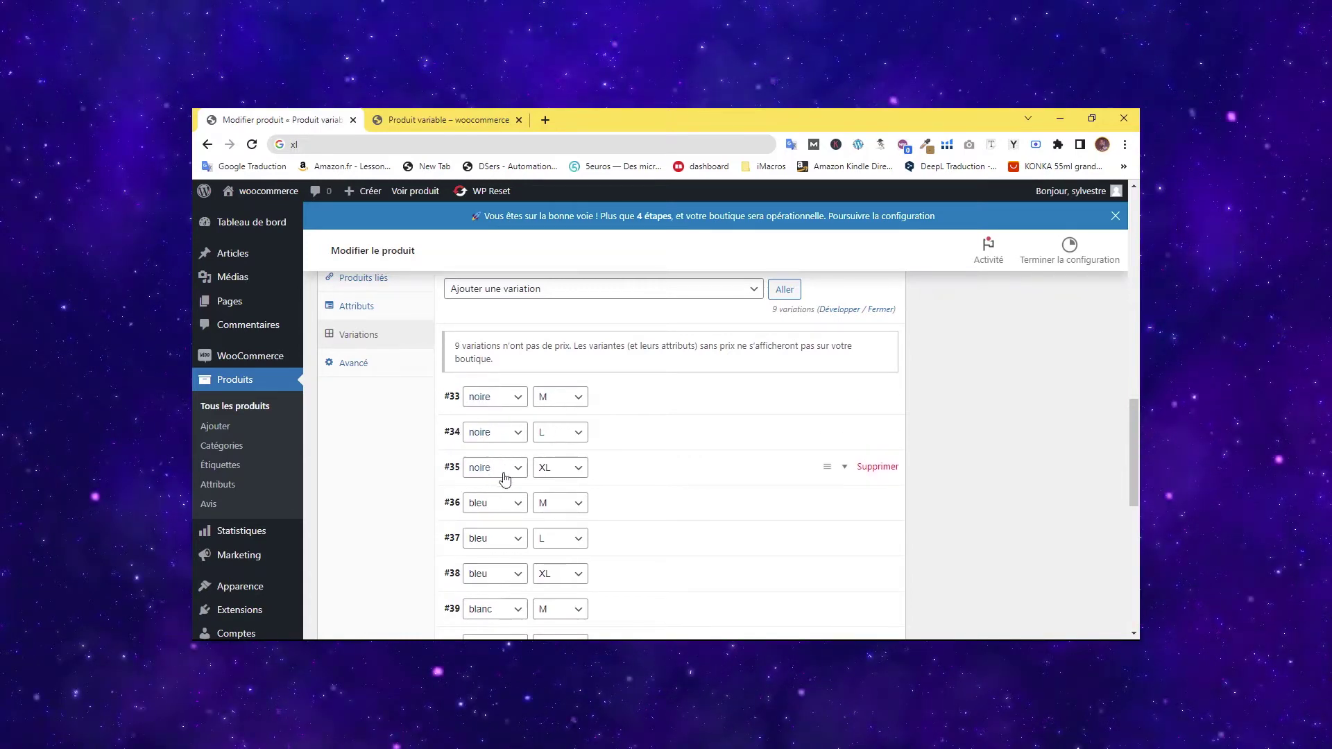
scroll(562, 472, down, 1)
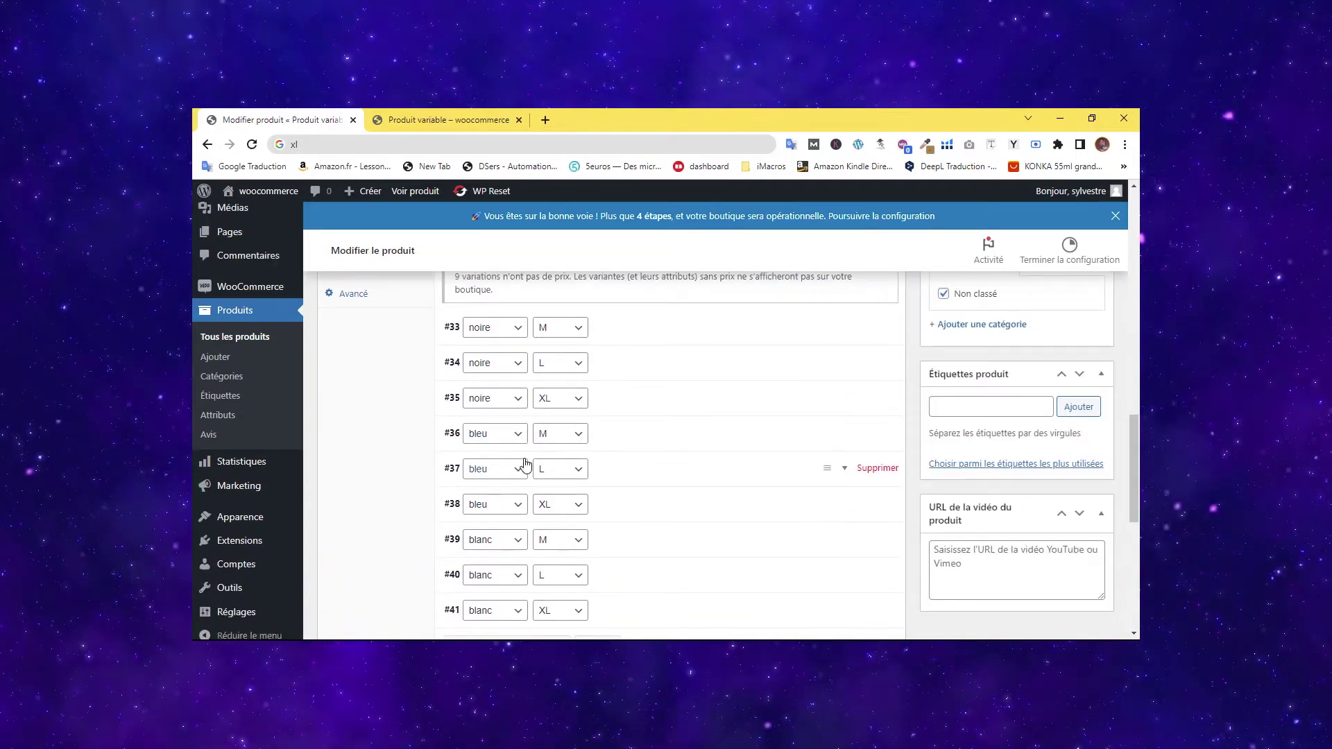
scroll(521, 461, down, 2)
scroll(528, 402, up, 3)
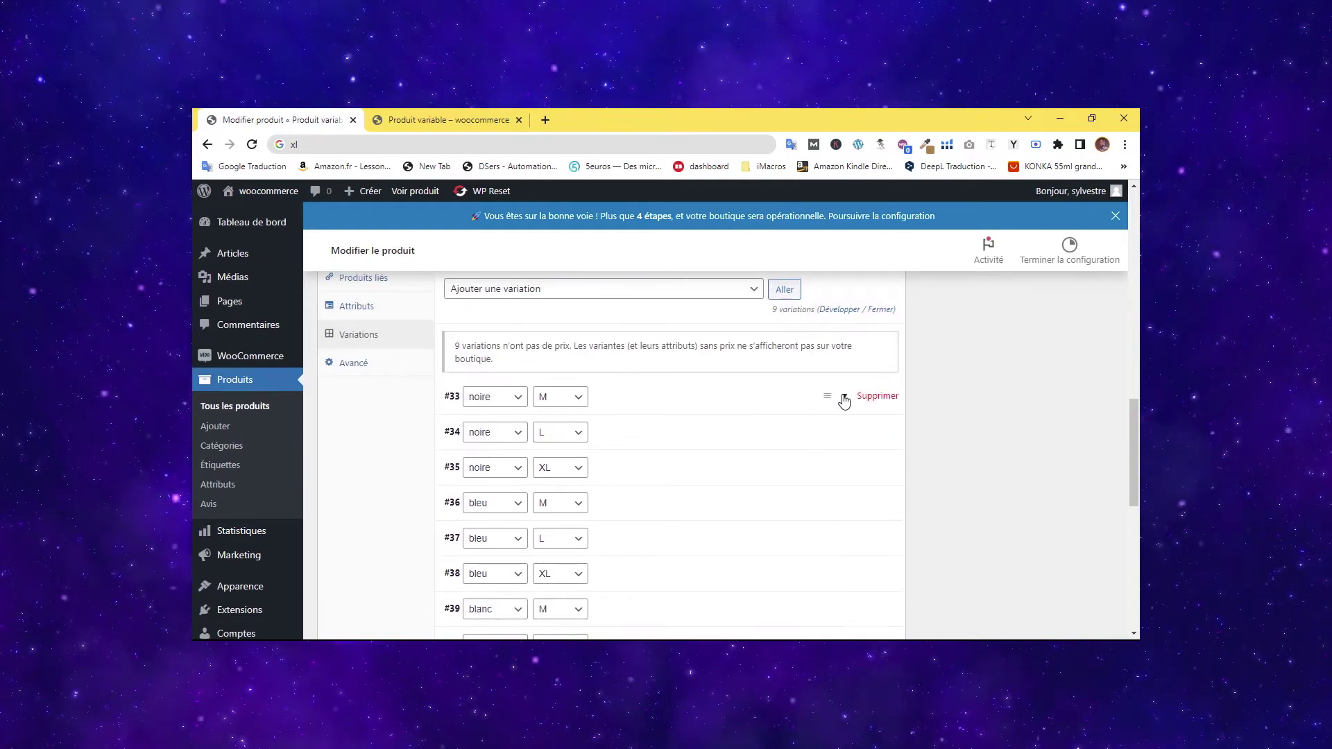
click(845, 399)
scroll(575, 496, down, 1)
Check the noire price on the shop's product page and set the noire M variation's regular price to 18 €.
click(531, 493)
click(400, 118)
click(716, 345)
click(752, 401)
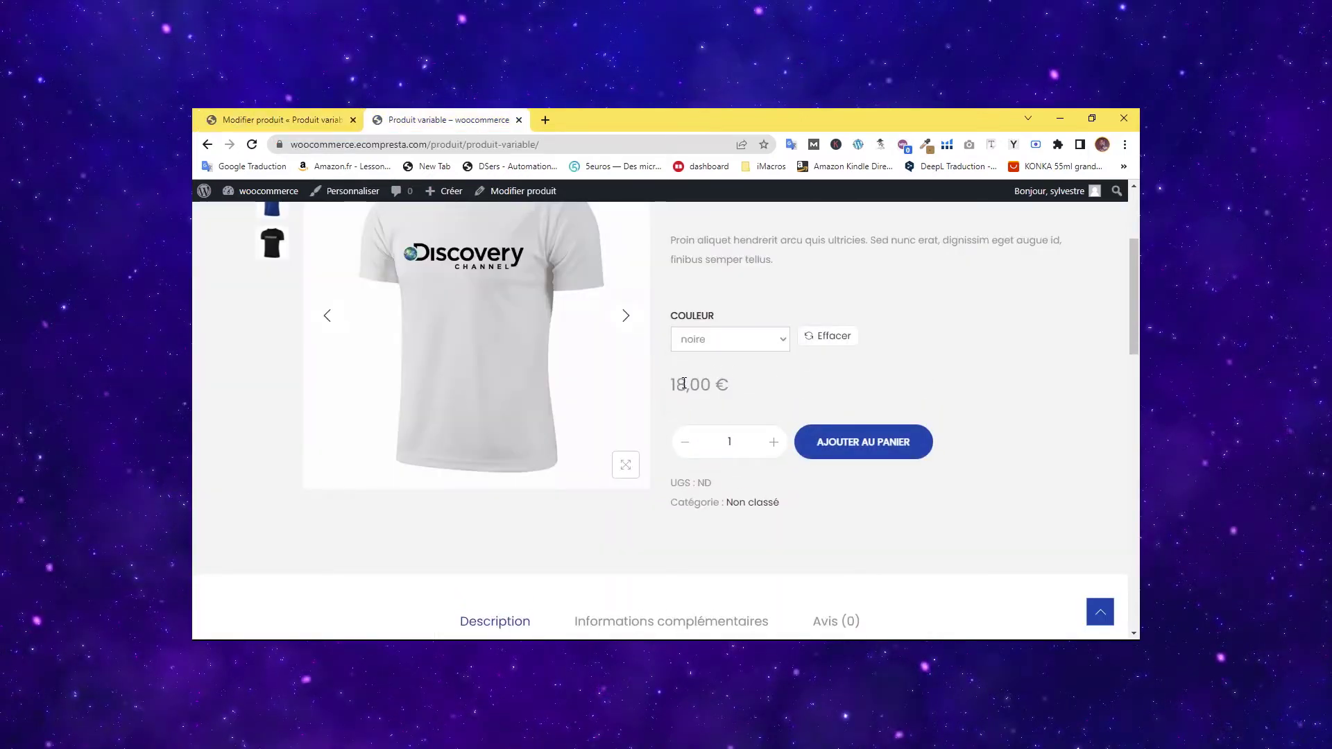
drag(670, 384, 686, 384)
click(335, 120)
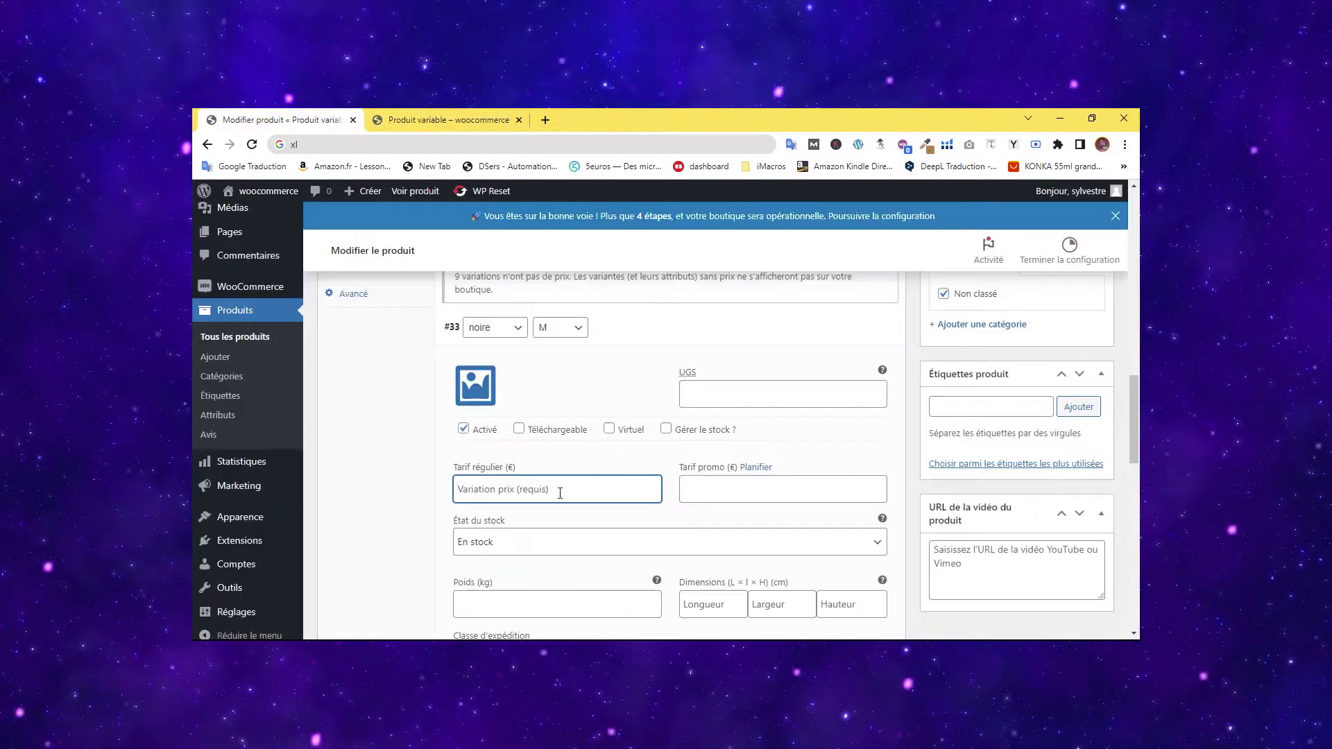
text(18)
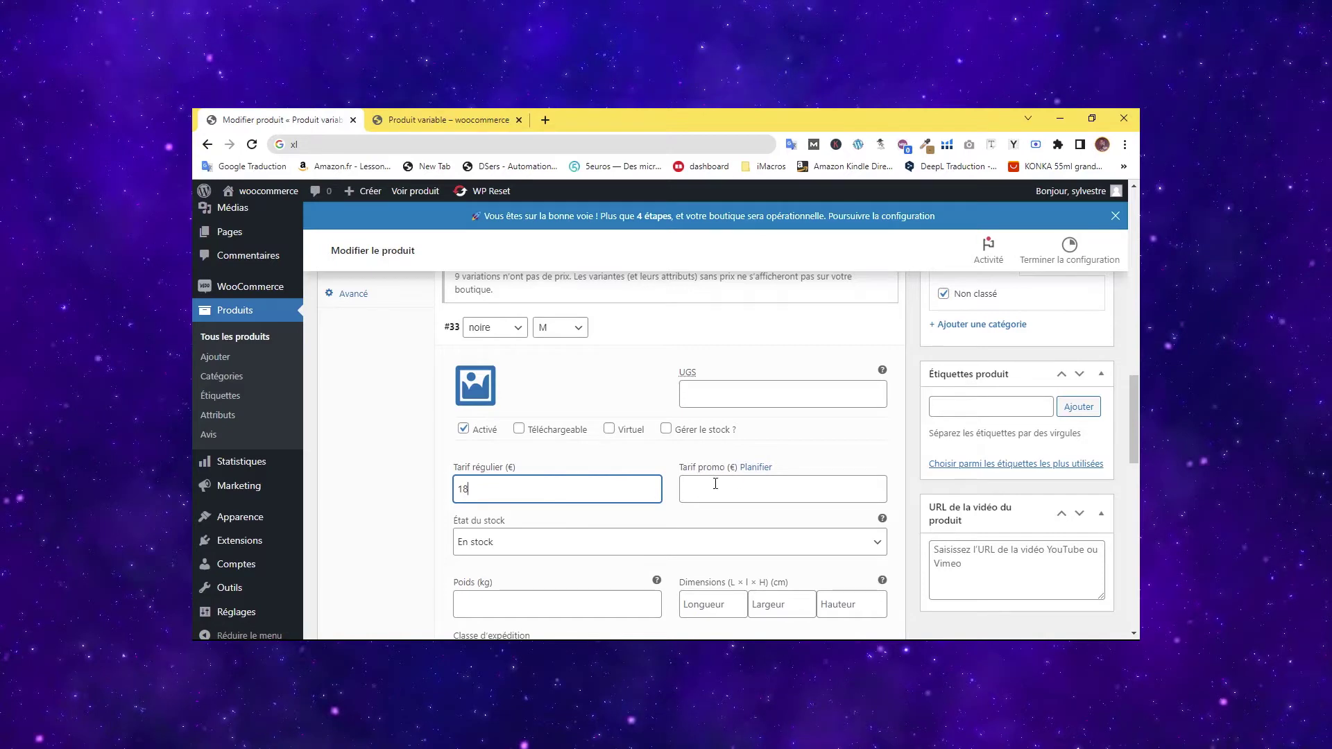
Examine the noire M variation's promo price, stock status, weight, dimensions and description fields without filling them in.
click(719, 493)
scroll(497, 414, down, 2)
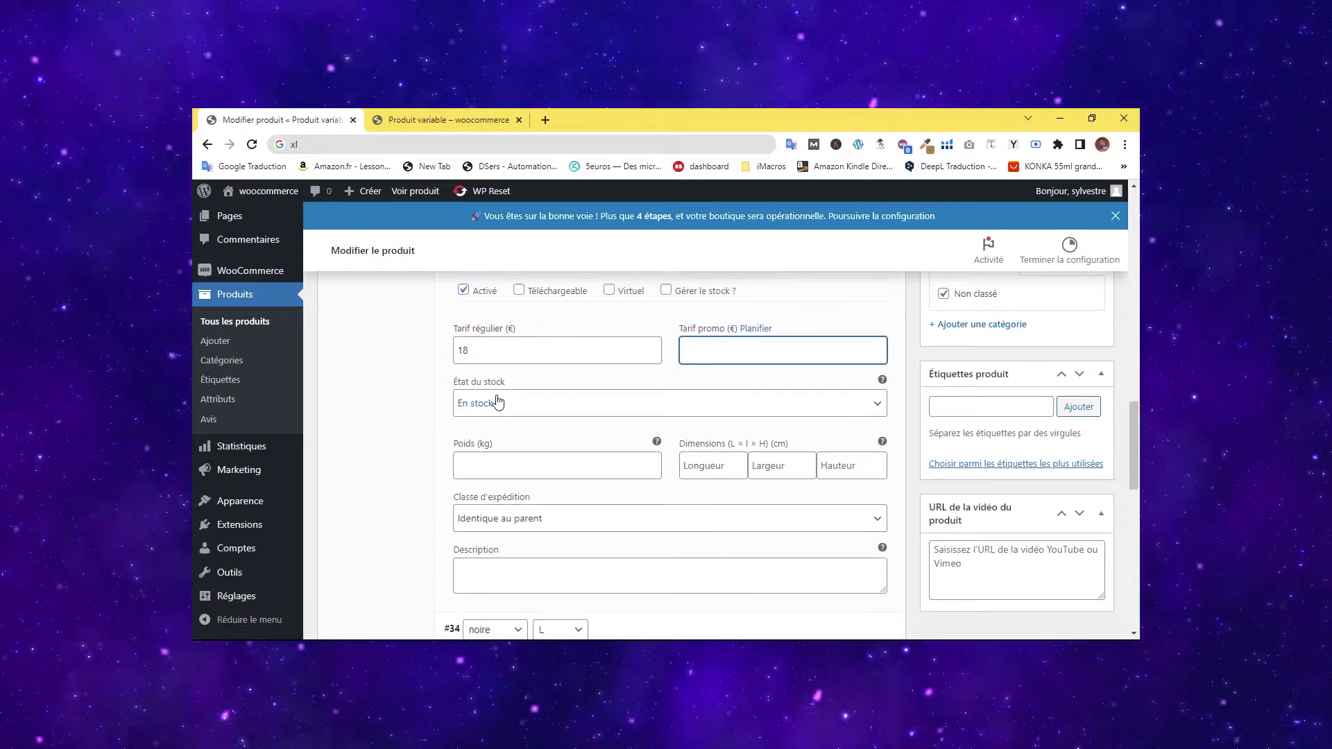
click(510, 411)
click(511, 410)
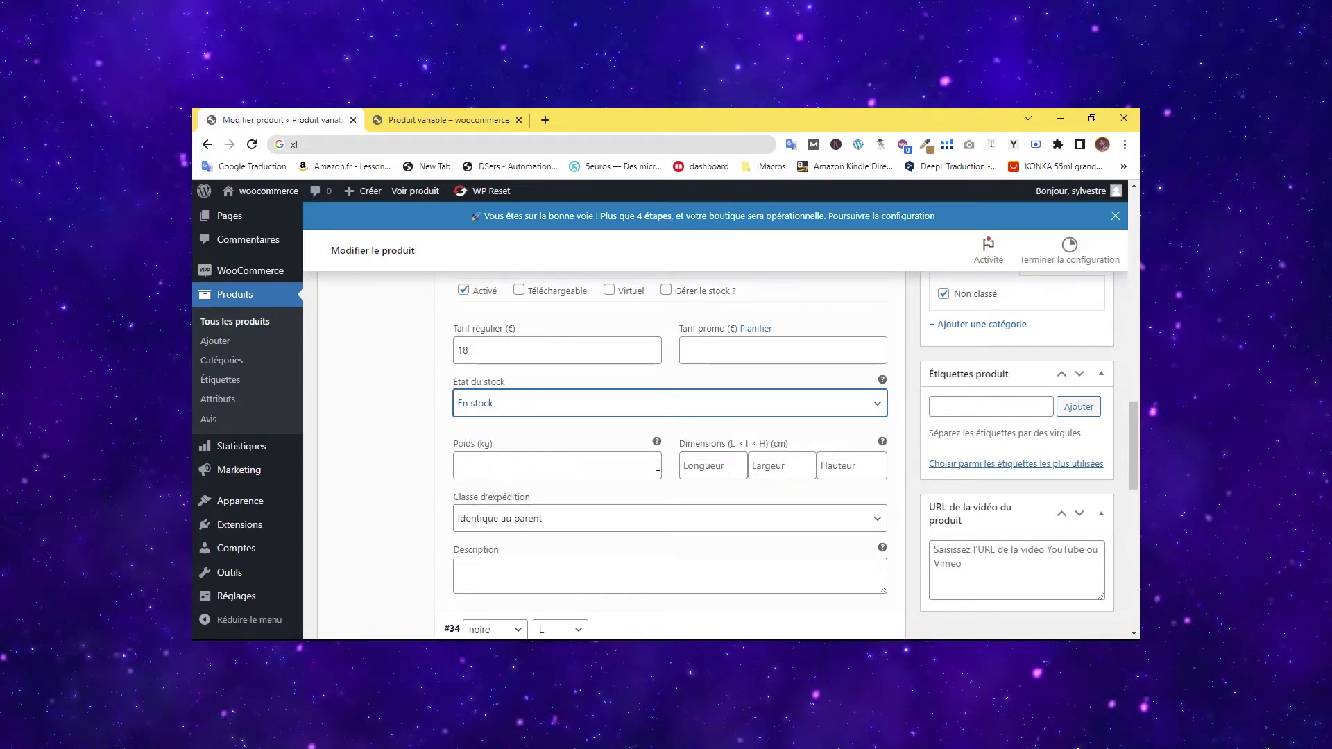
click(512, 465)
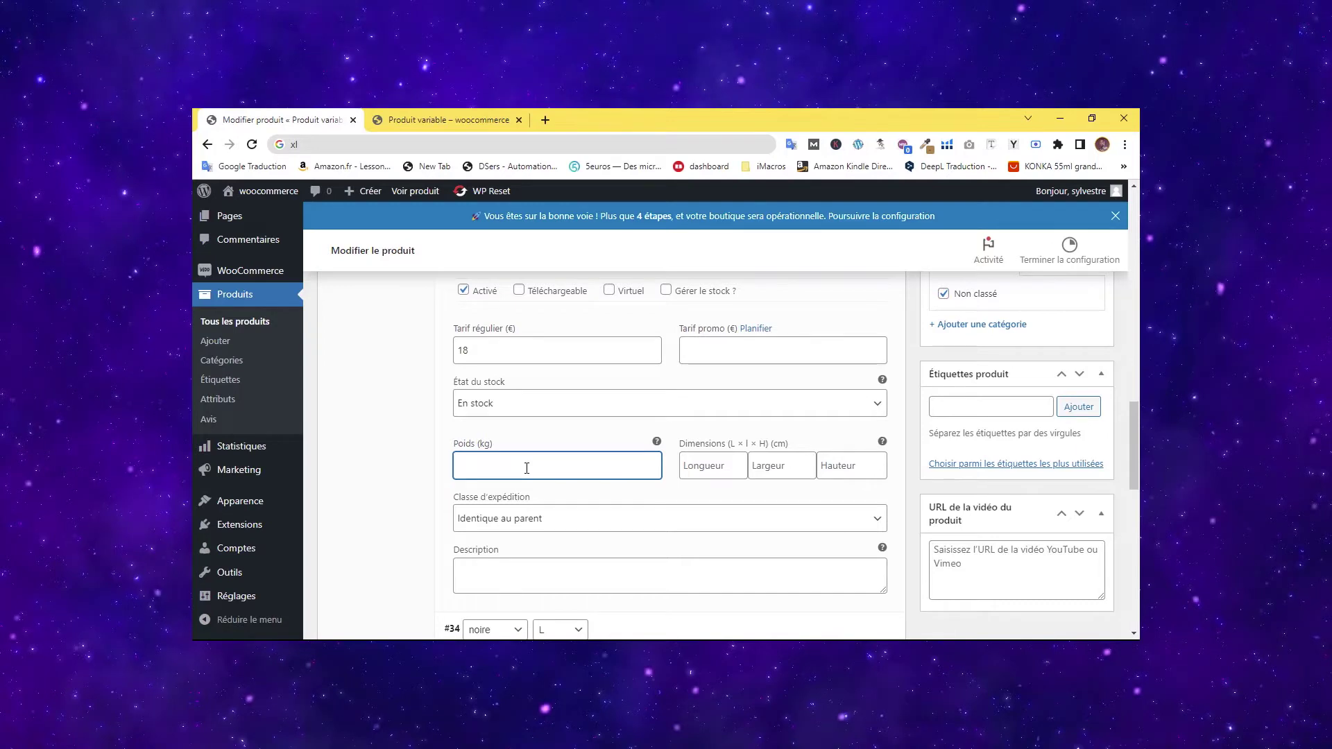
scroll(551, 441, down, 1)
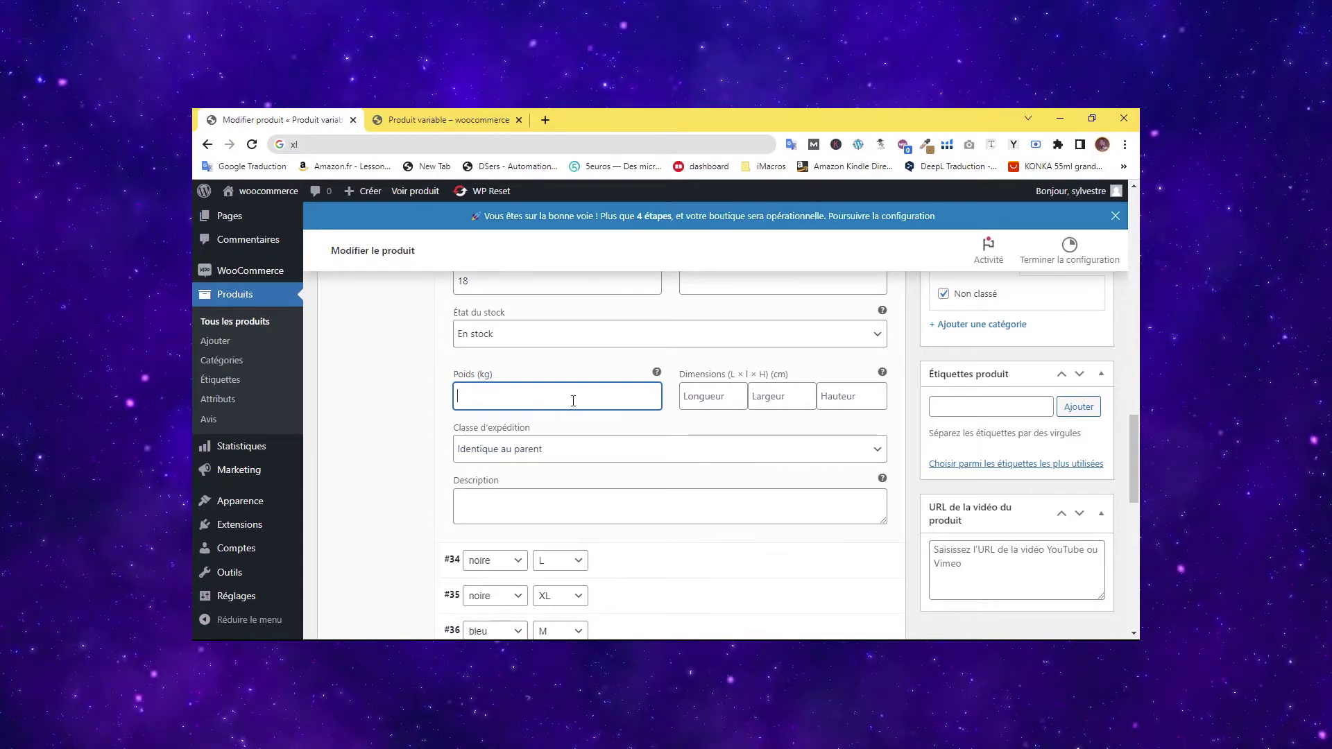
click(728, 402)
click(510, 403)
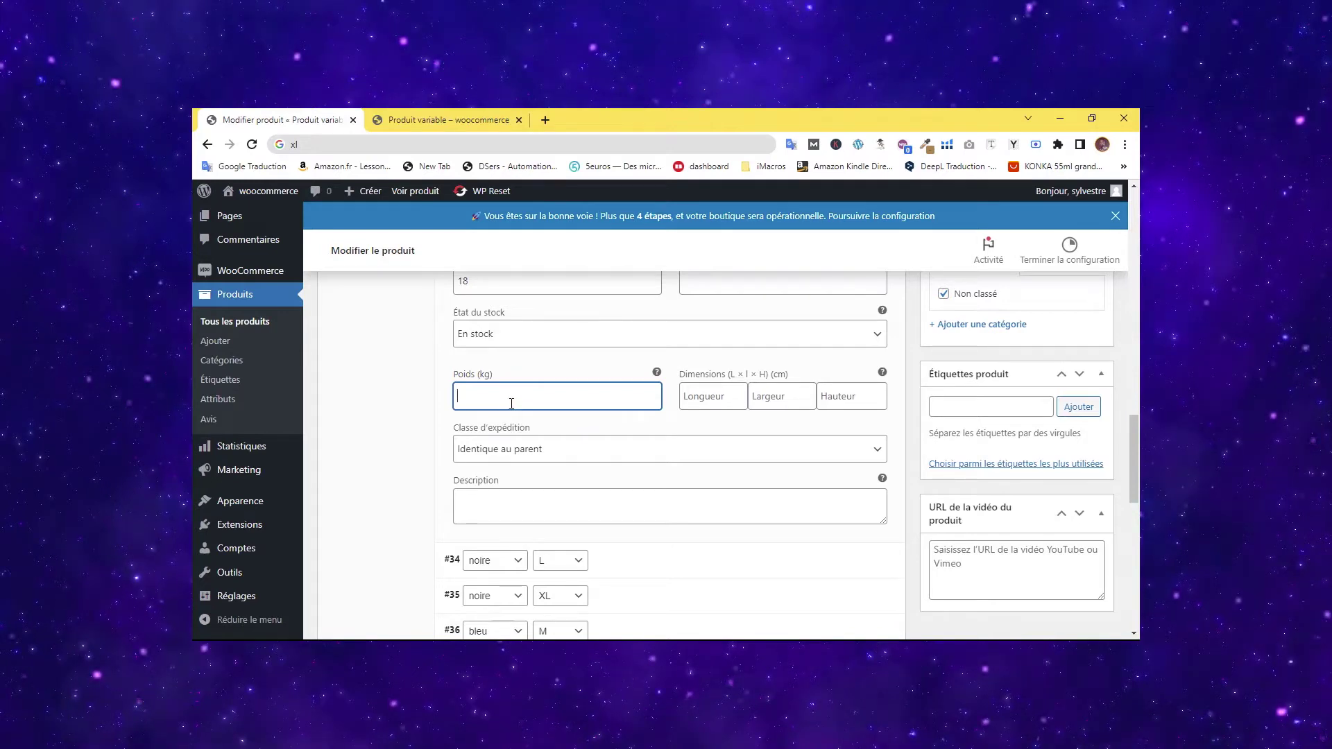
click(497, 504)
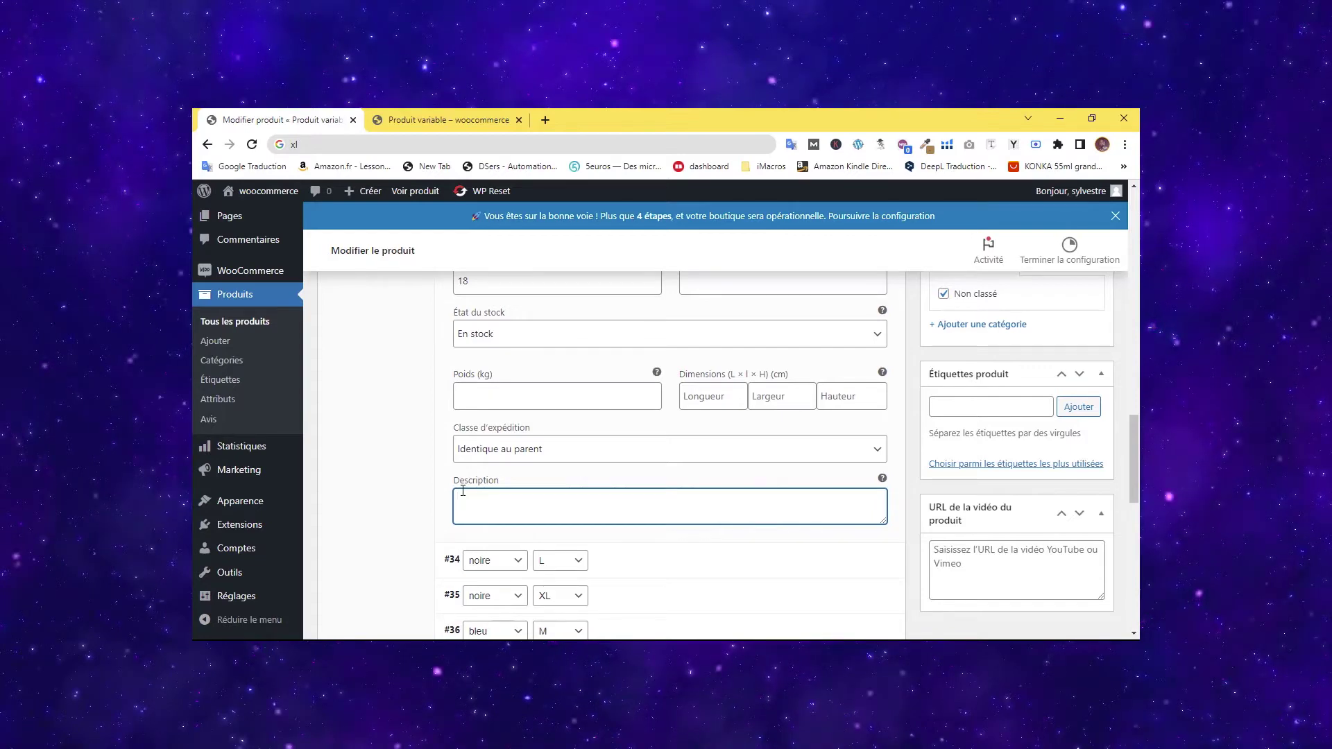
Set the black T-shirt from the media library as the noire M variation's image.
scroll(463, 491, up, 5)
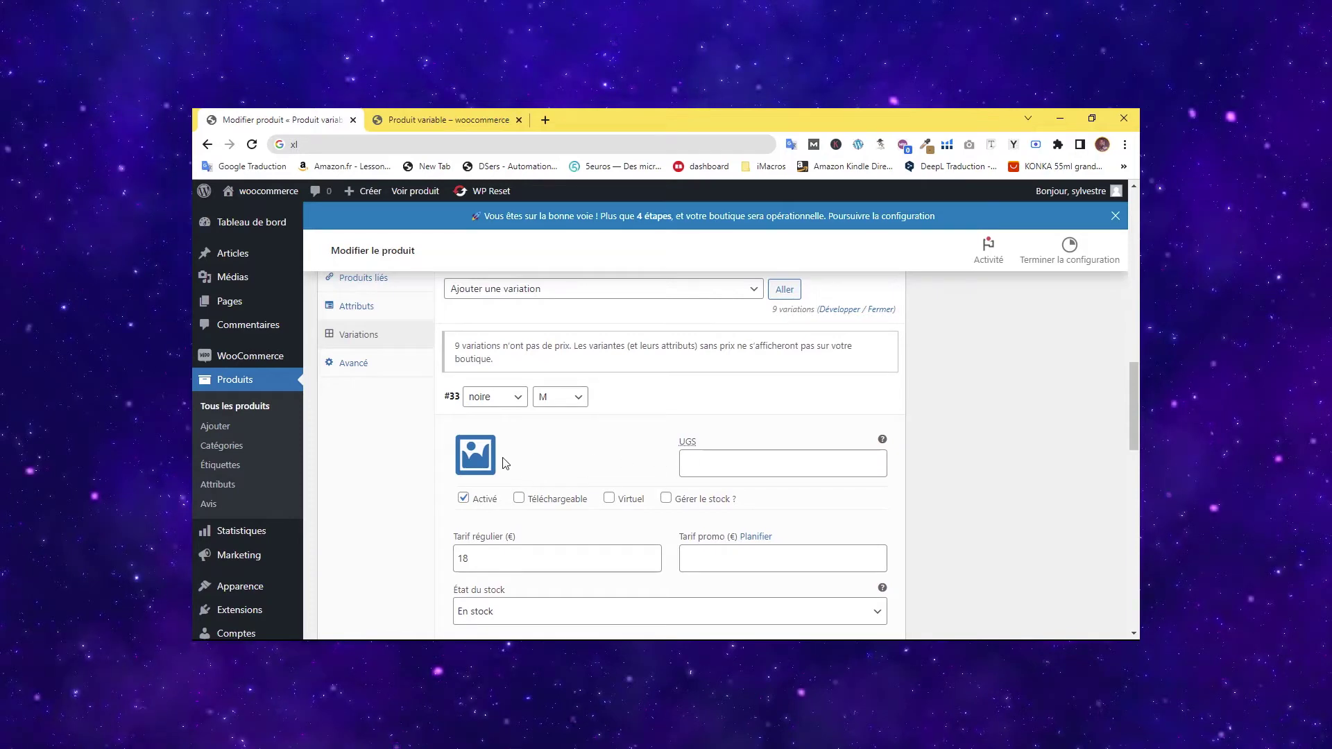
click(477, 460)
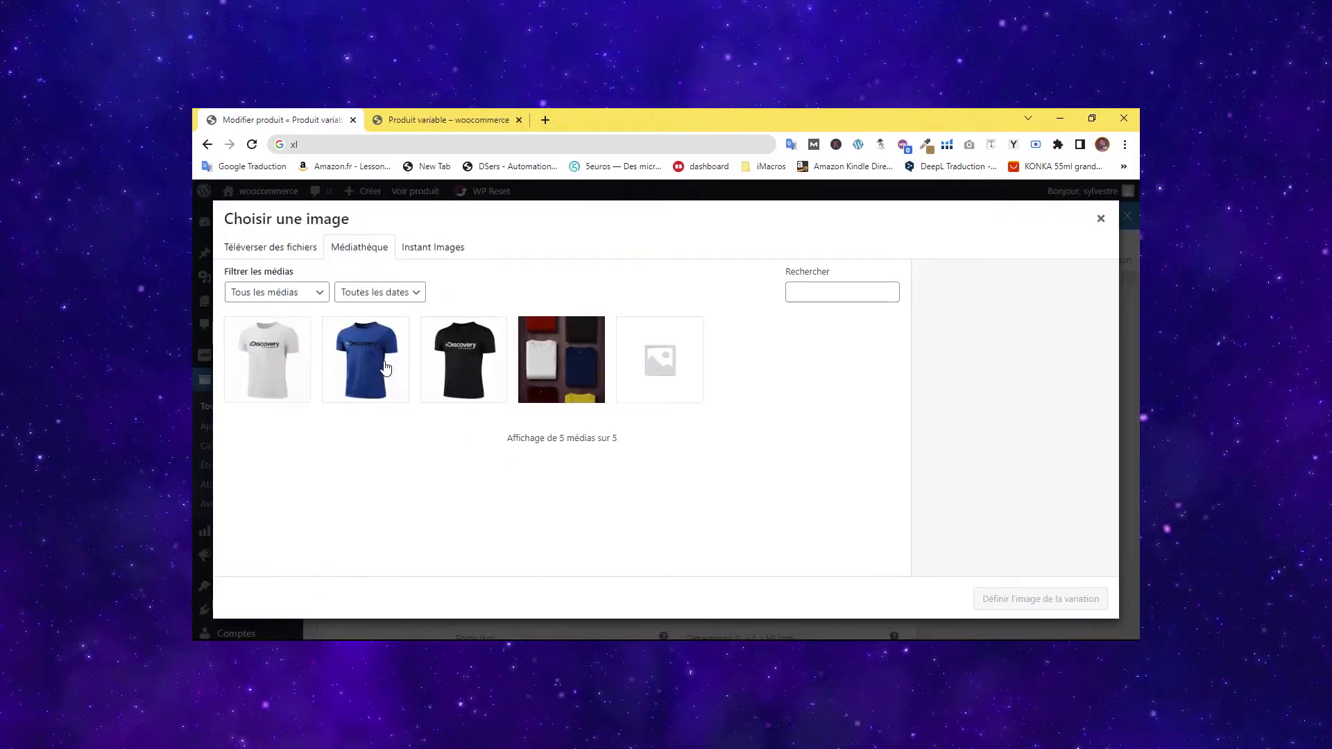
click(462, 357)
click(999, 599)
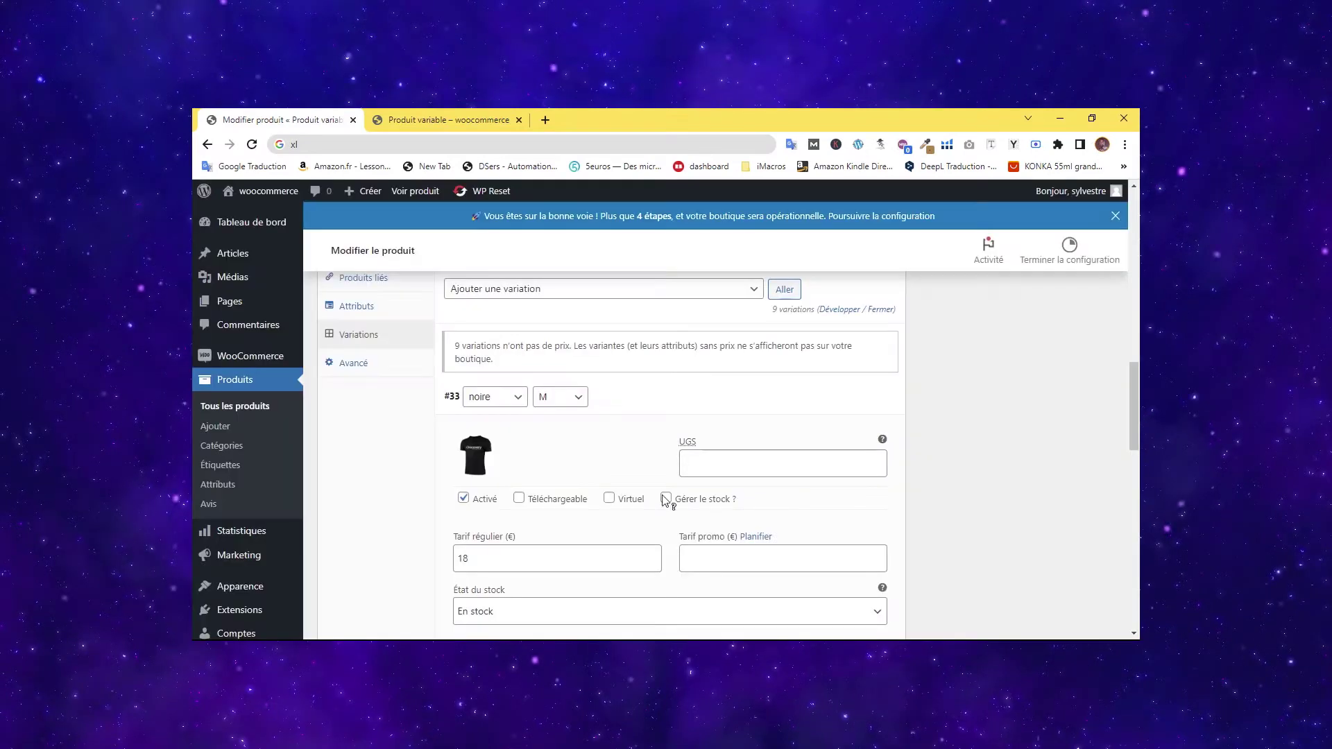
Review the noire M variation, and compare the bleu and noire prices on the shop's product page.
scroll(565, 441, up, 1)
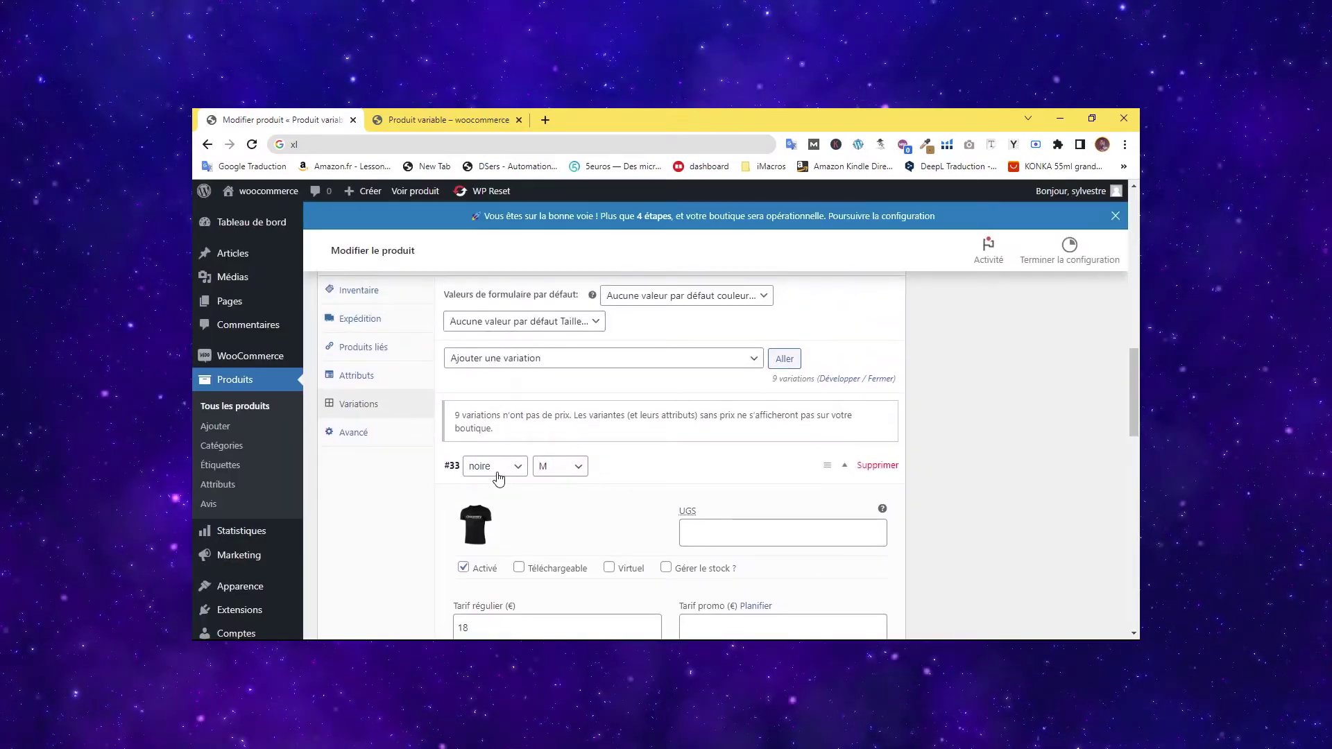
scroll(597, 499, down, 1)
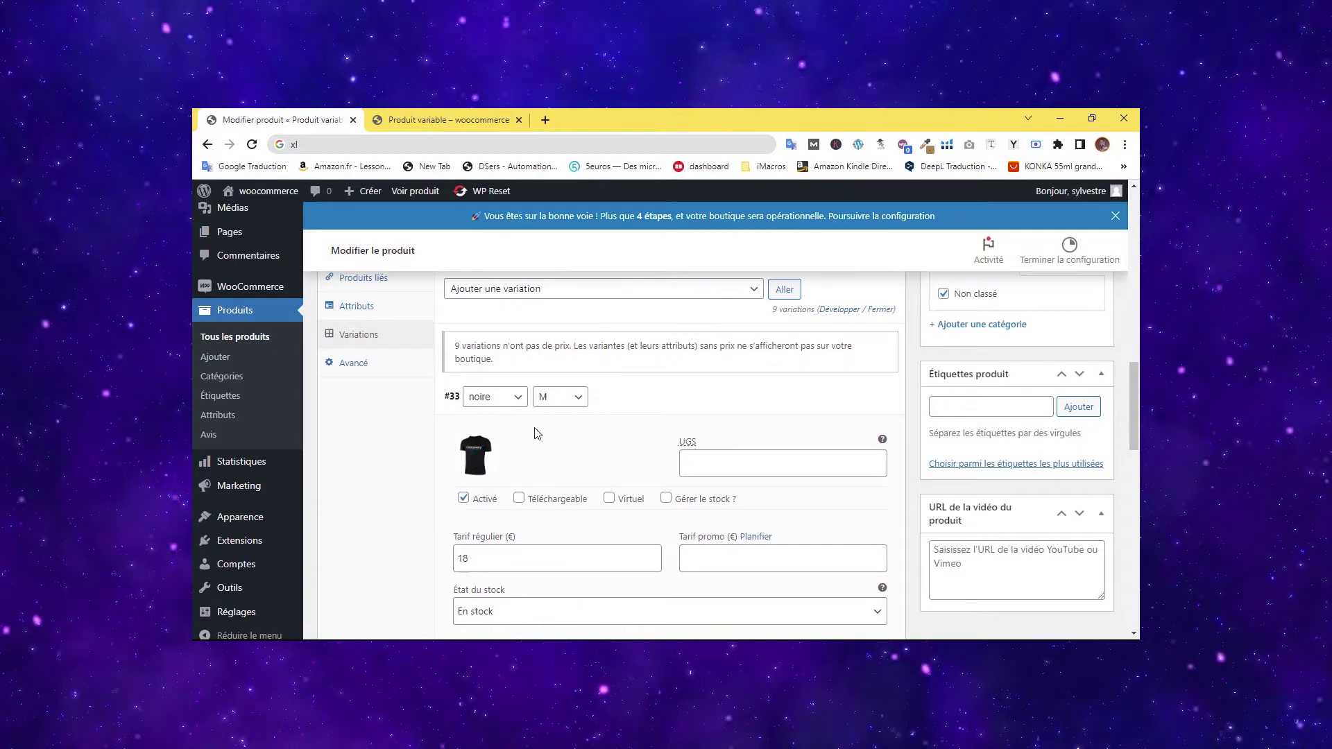
scroll(544, 439, down, 1)
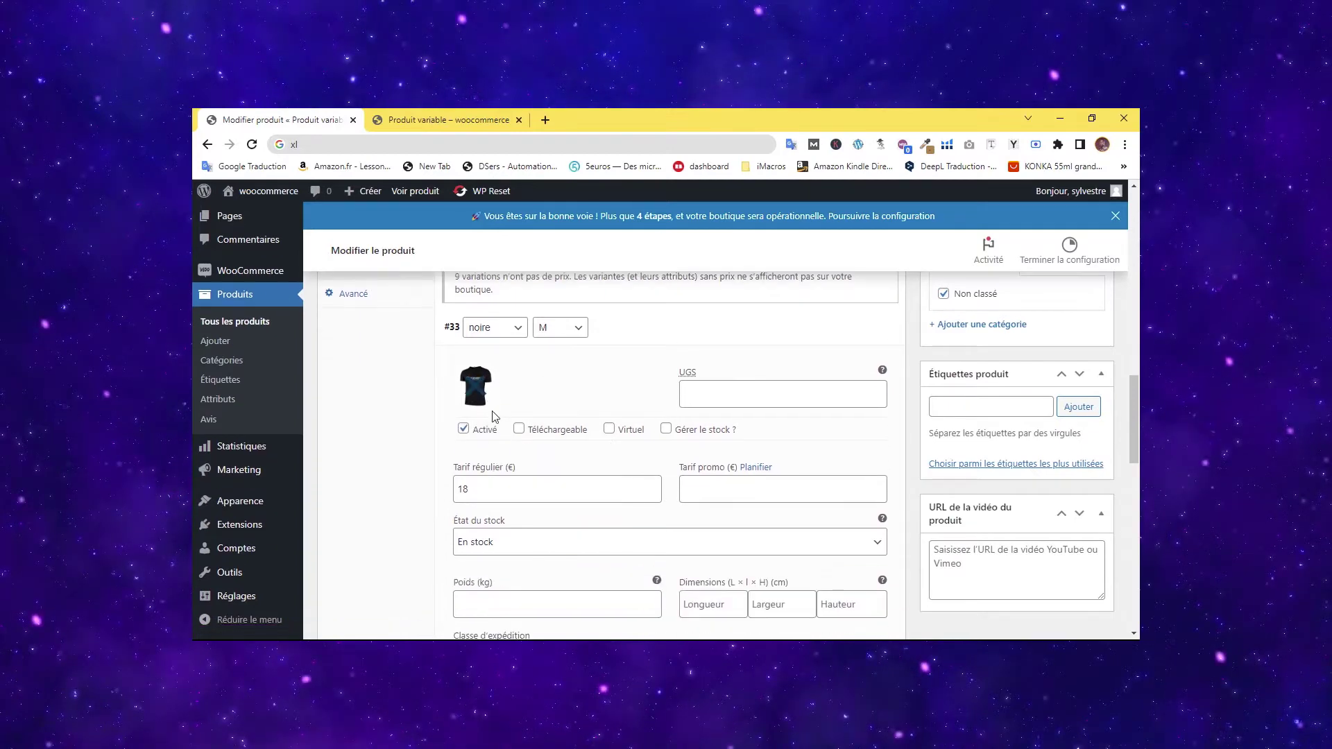
click(445, 119)
click(703, 339)
click(696, 390)
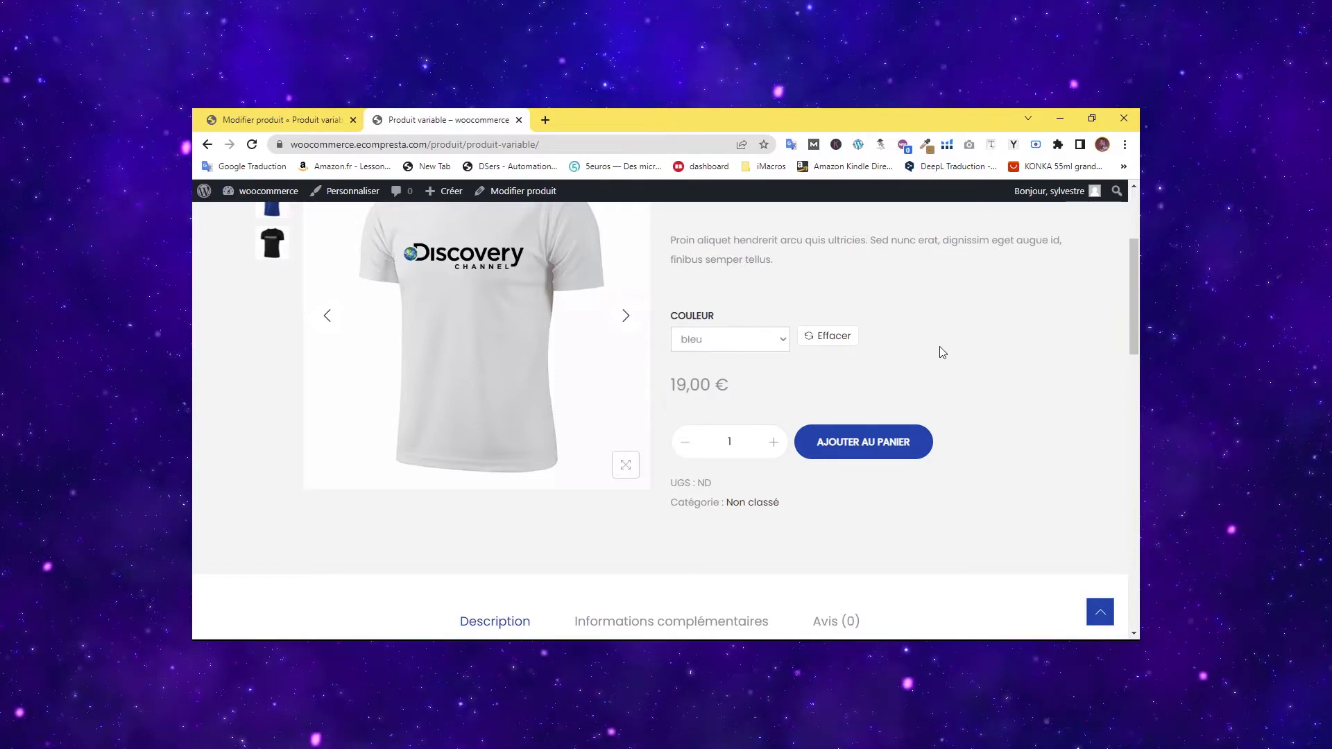
click(724, 345)
click(680, 374)
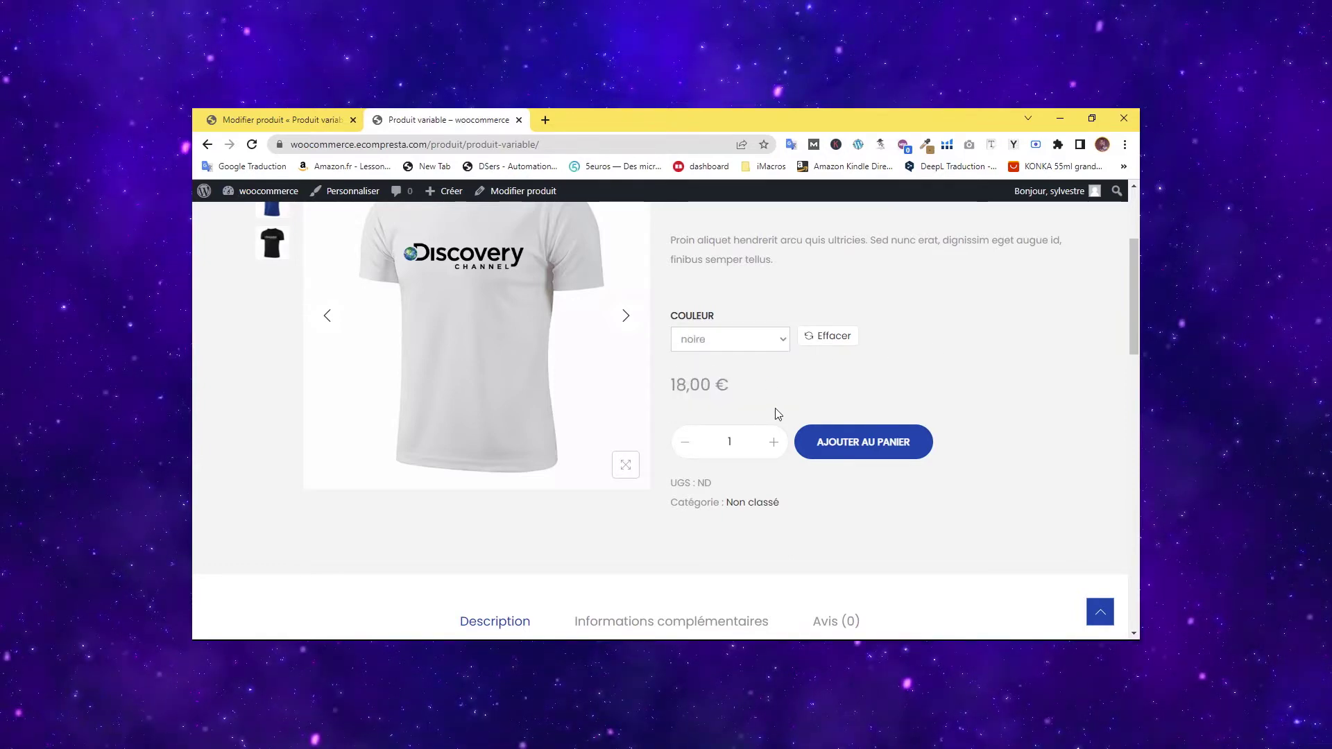
Compare the noire option's price and image on the shop's product page with the noire M variation's settings.
scroll(776, 414, up, 1)
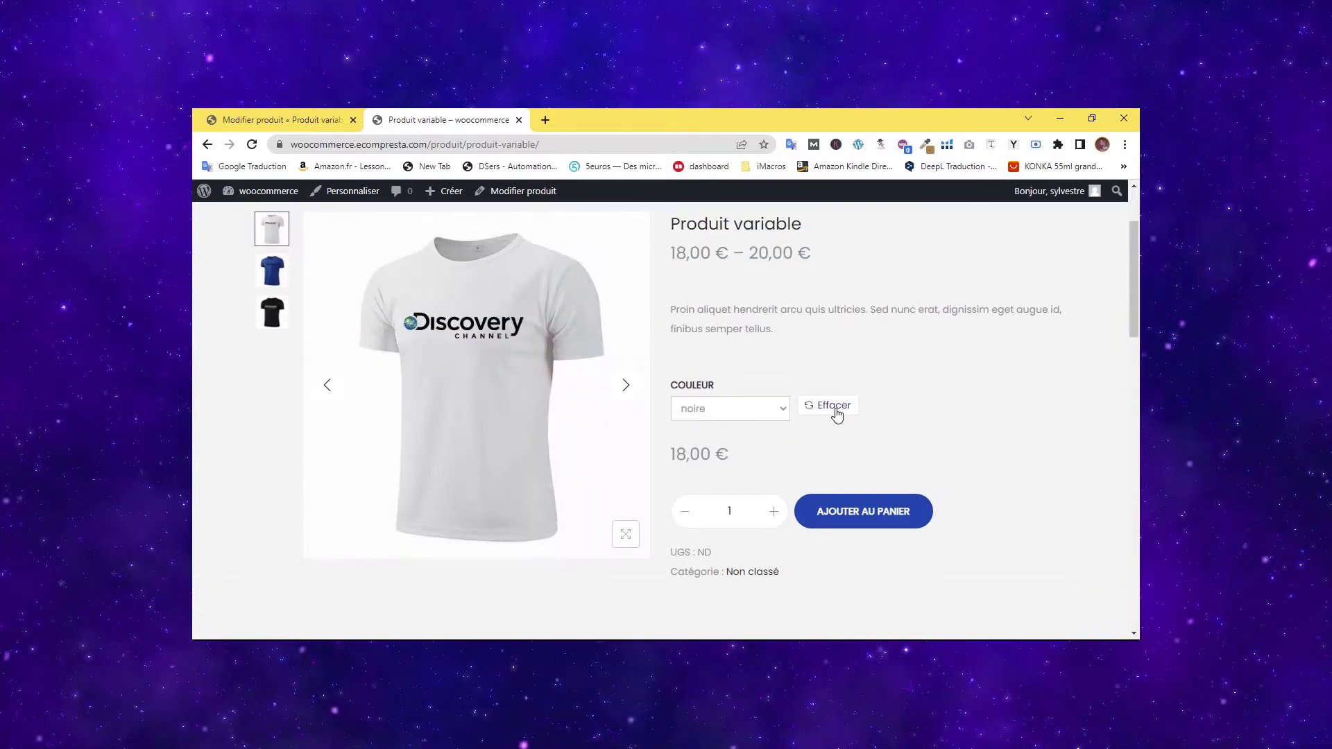
click(718, 414)
click(345, 115)
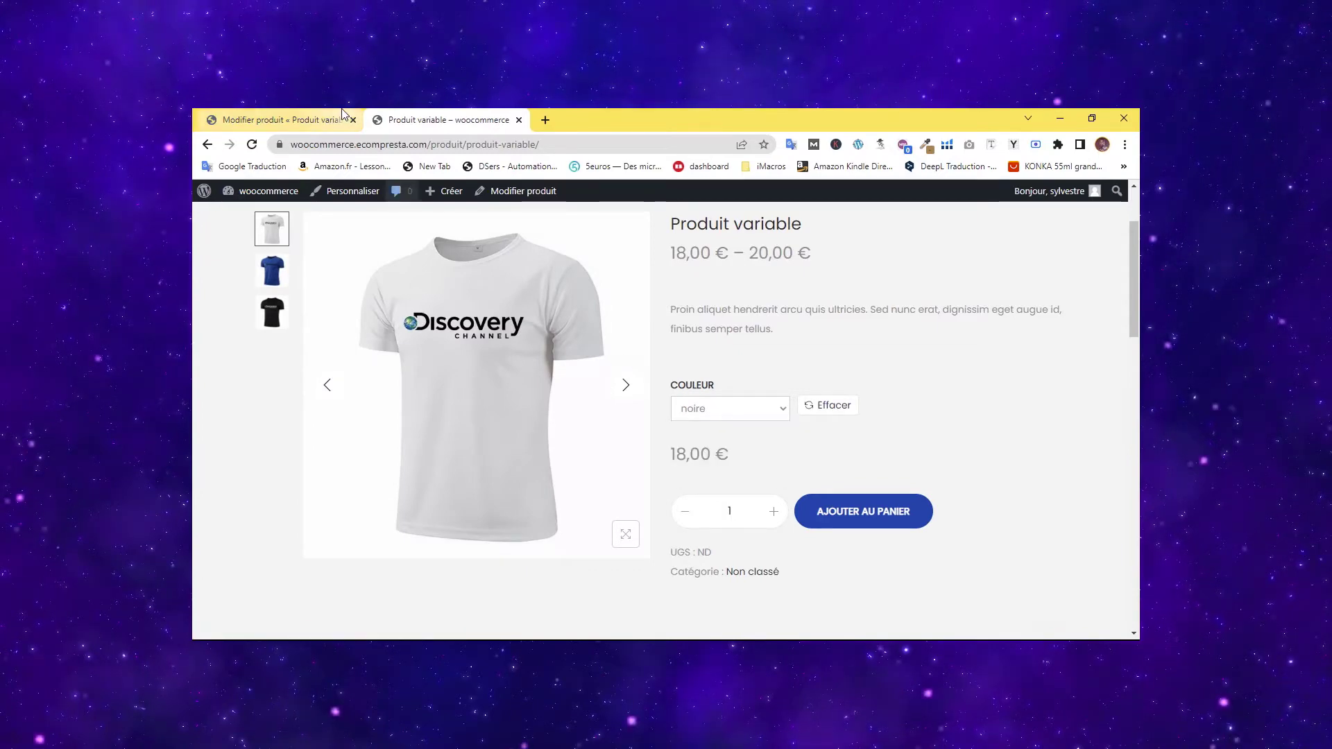
click(342, 116)
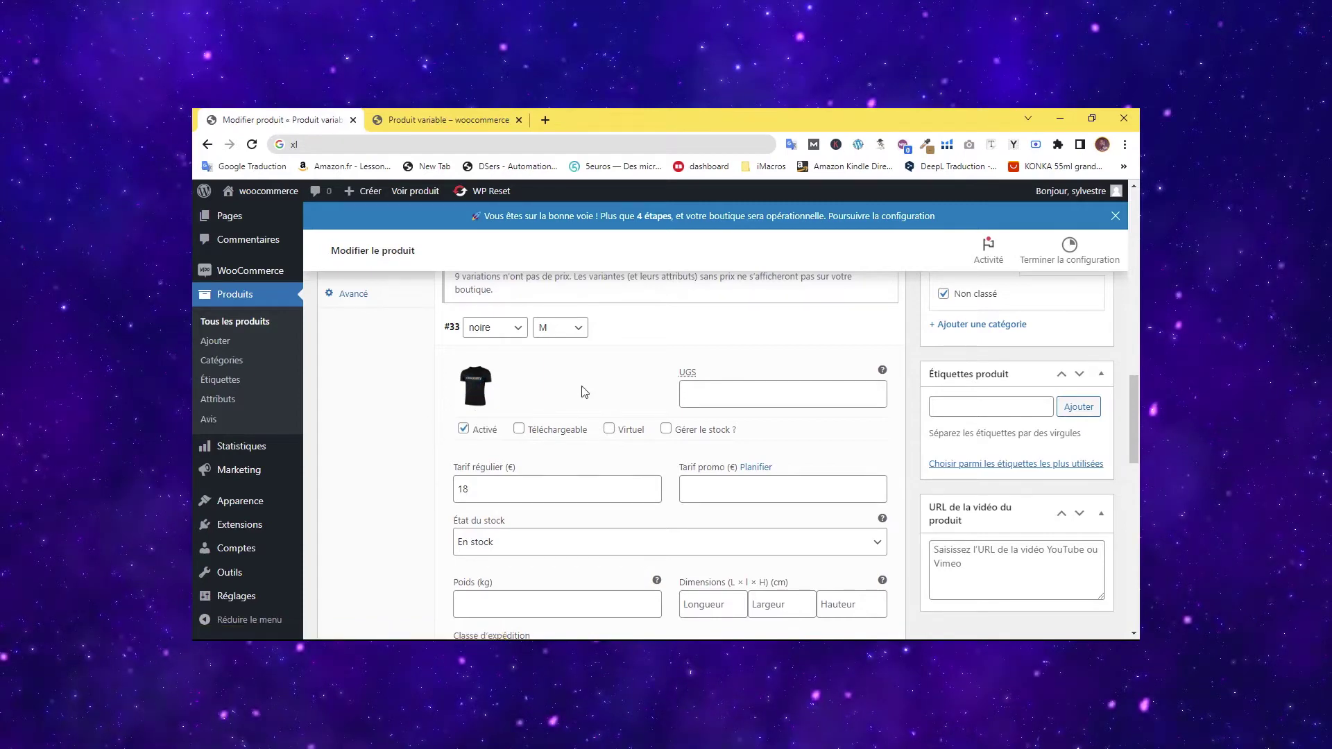
click(444, 119)
click(700, 416)
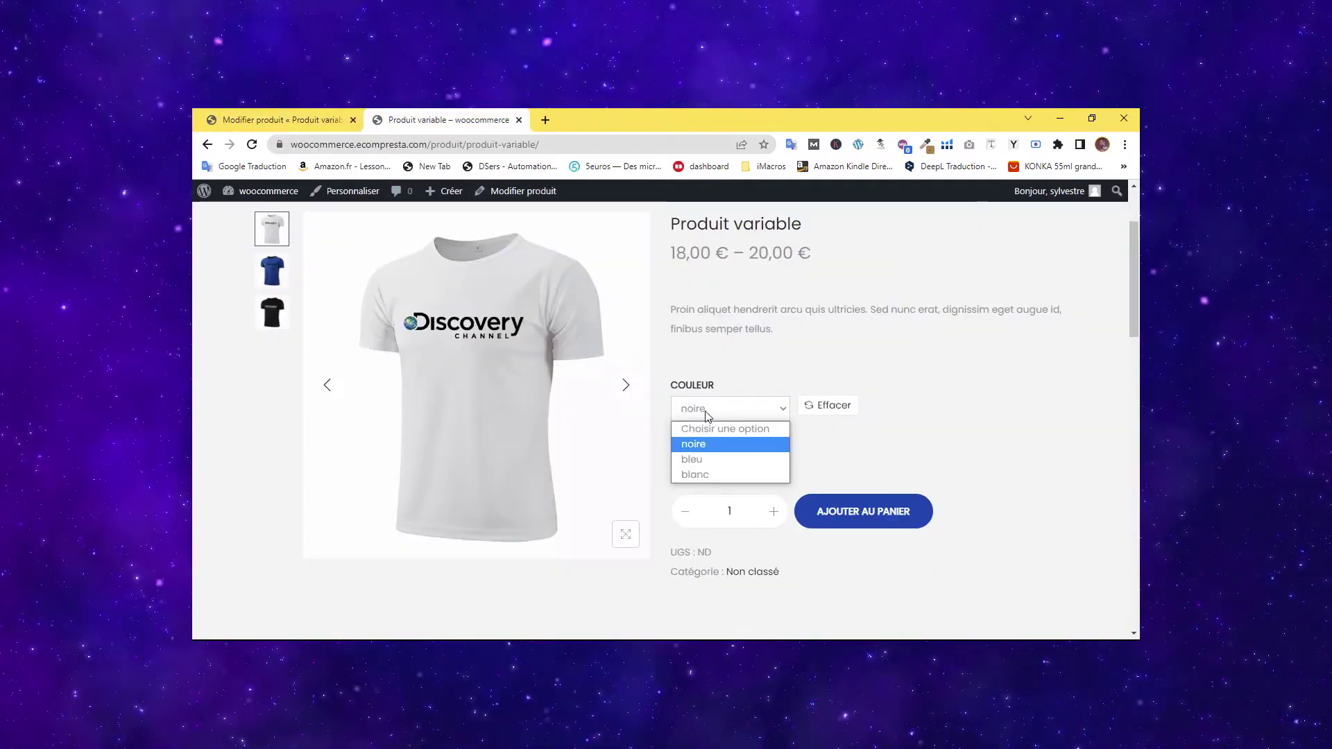
click(700, 444)
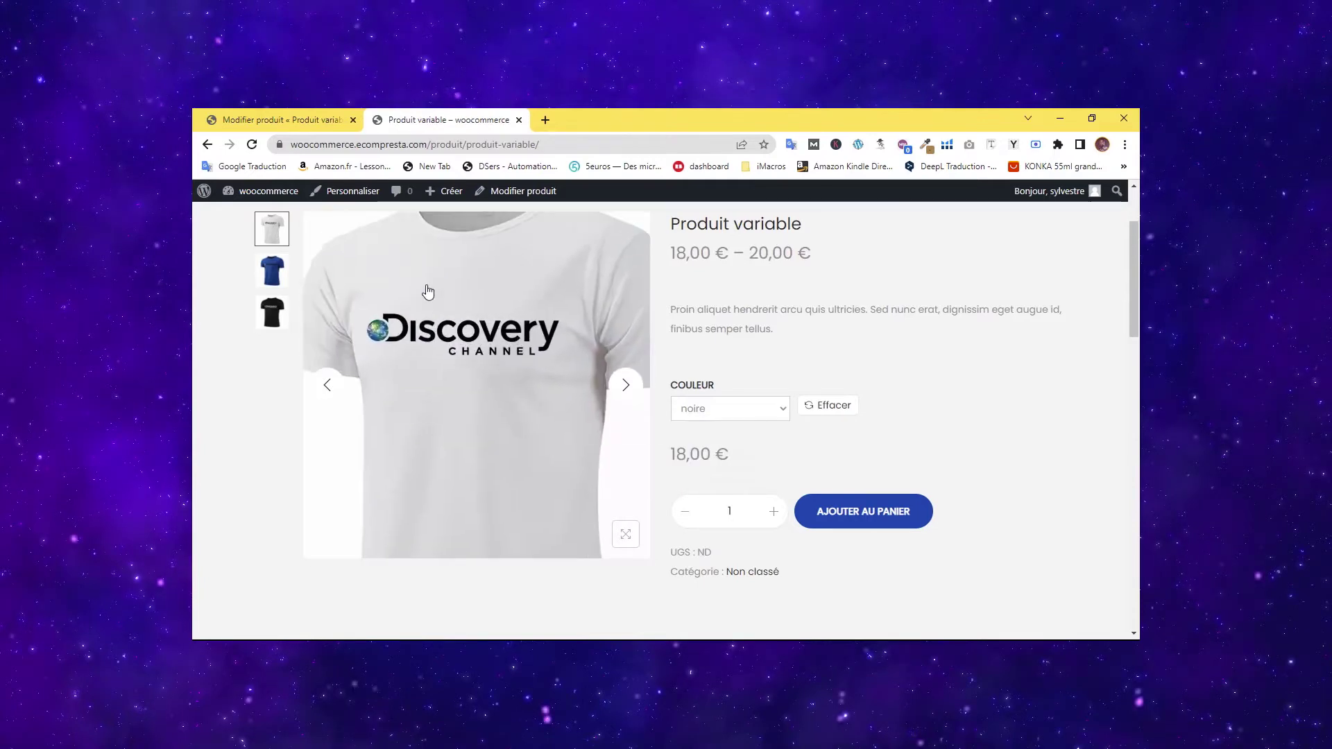
click(284, 119)
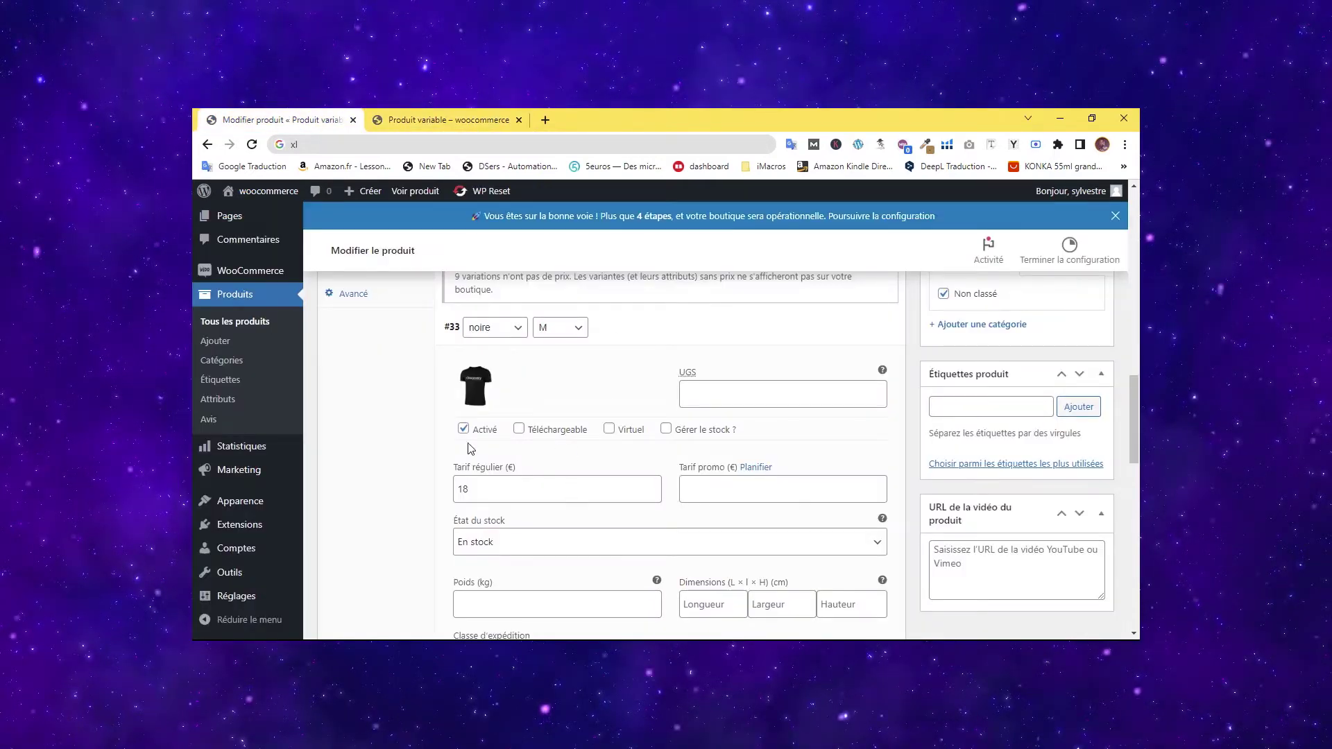
Collapse the noire M variation and set the noire L variation's regular price to 18 €.
scroll(623, 497, up, 2)
scroll(597, 501, up, 1)
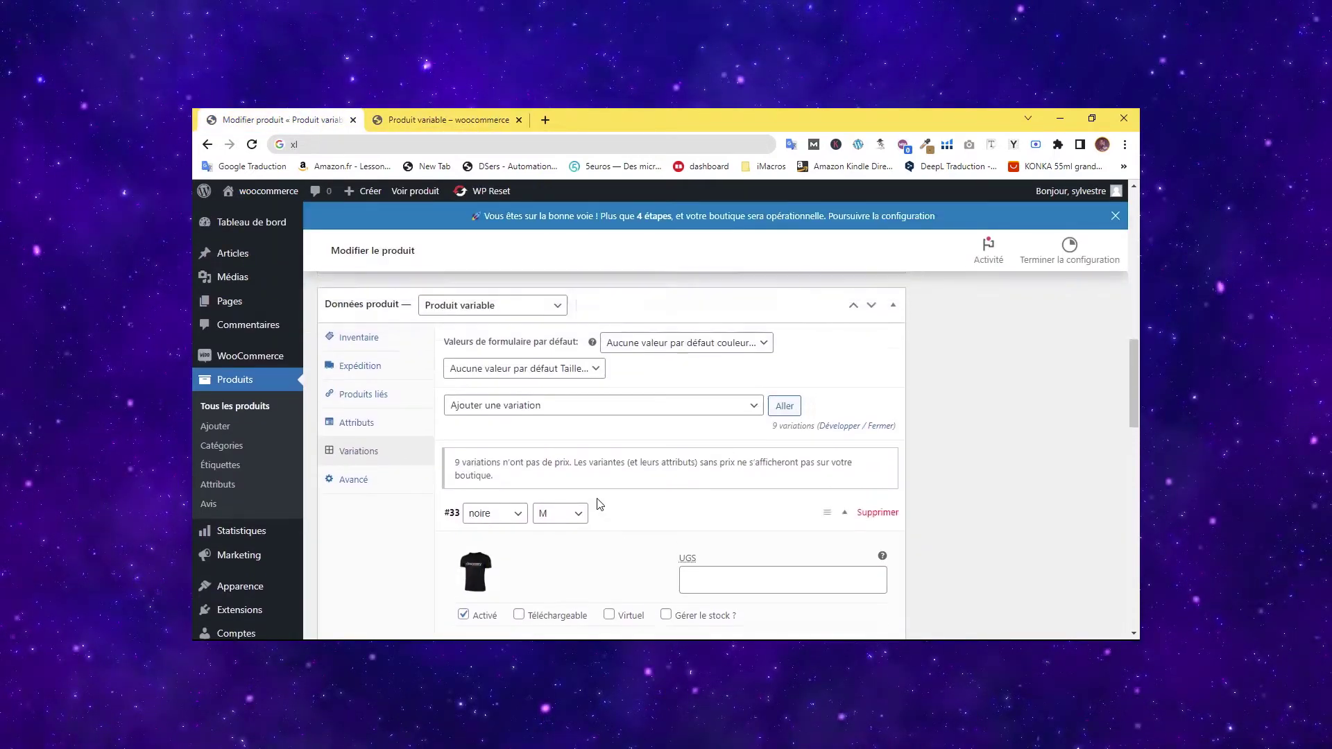
scroll(636, 510, down, 3)
scroll(637, 504, up, 2)
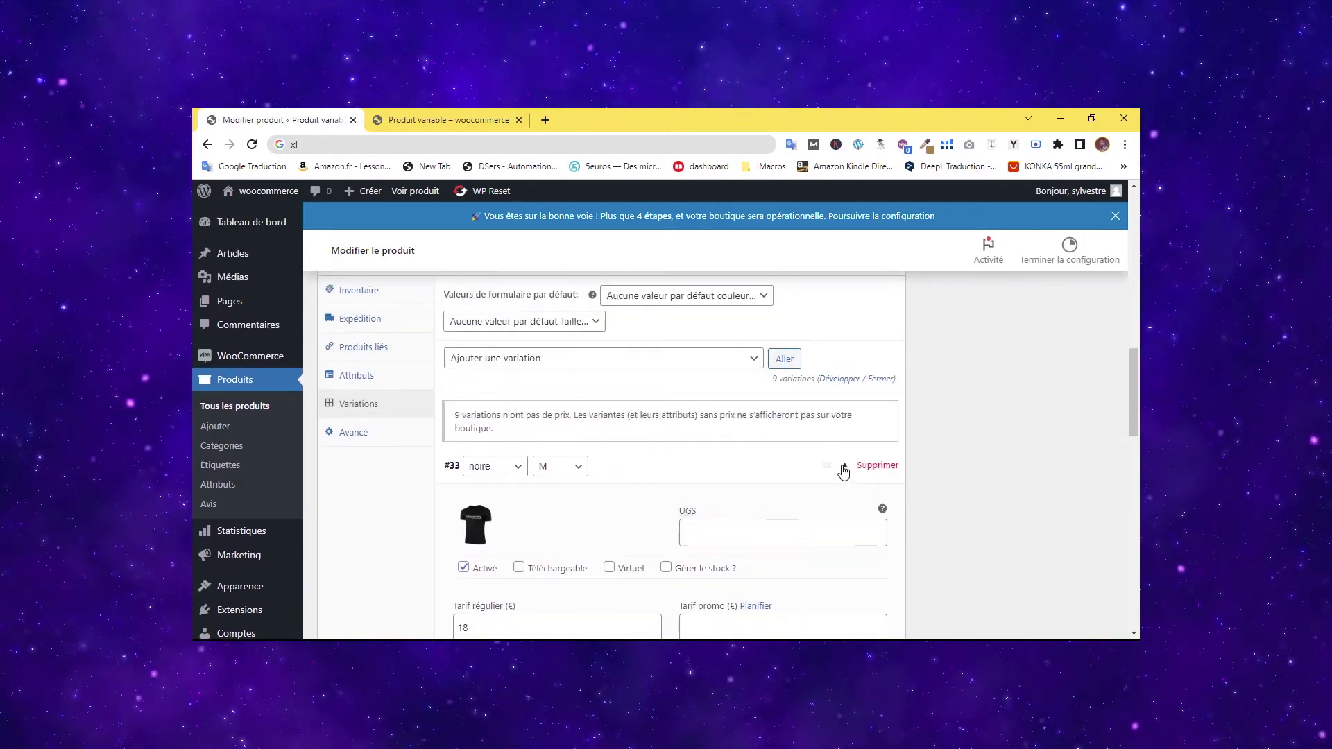
click(844, 471)
scroll(657, 479, down, 2)
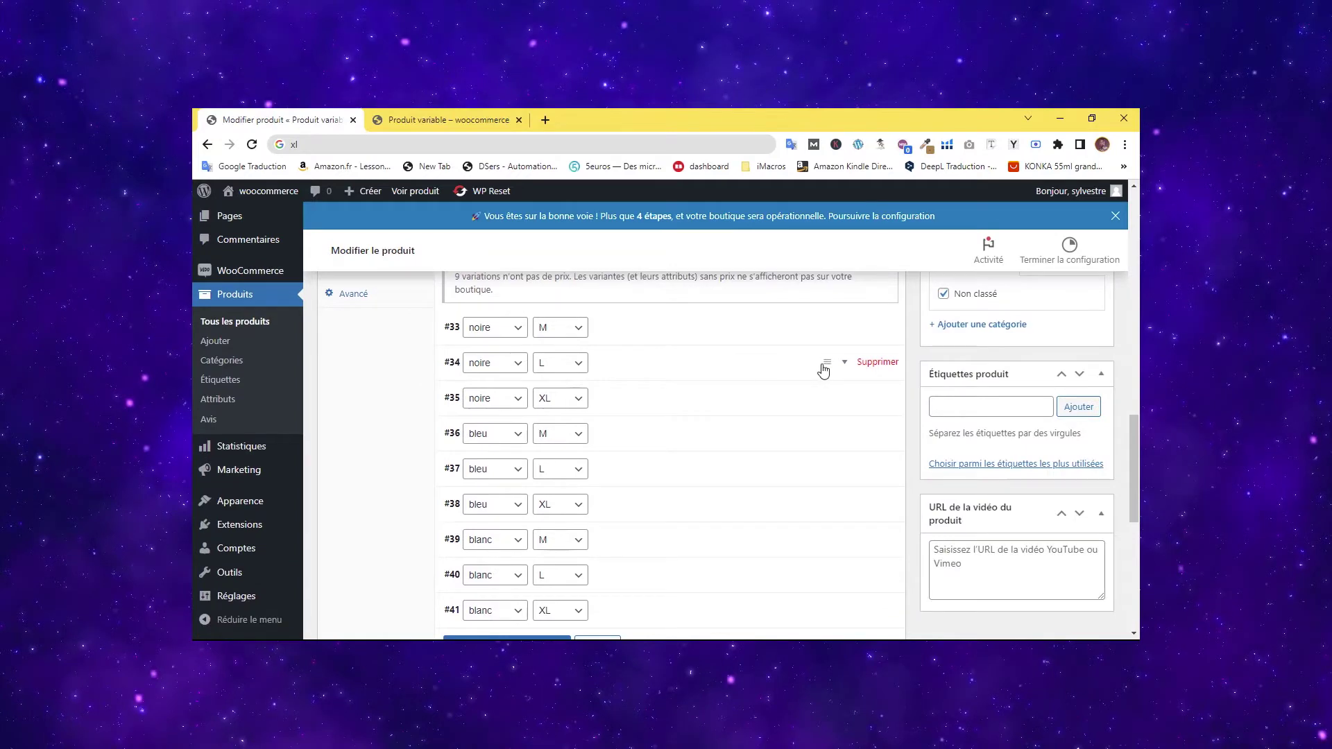
click(842, 364)
click(492, 532)
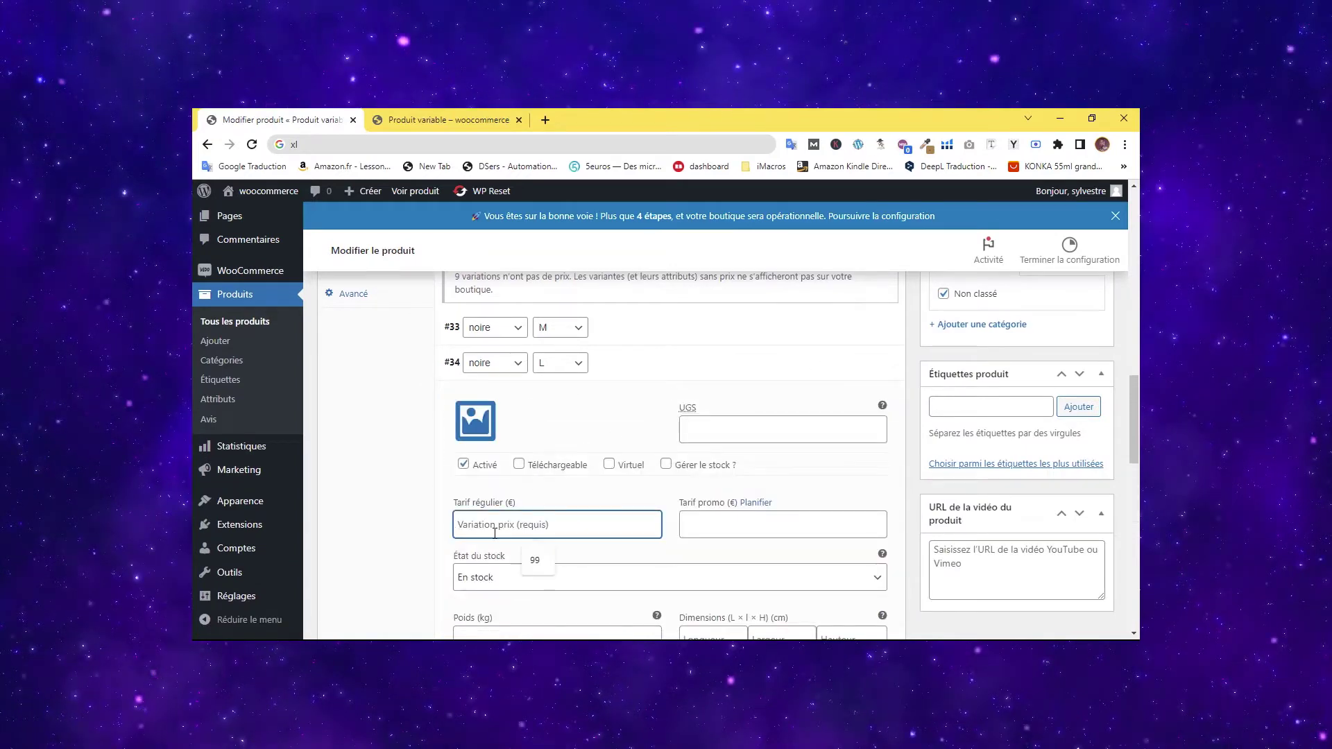
text(18)
scroll(639, 465, up, 1)
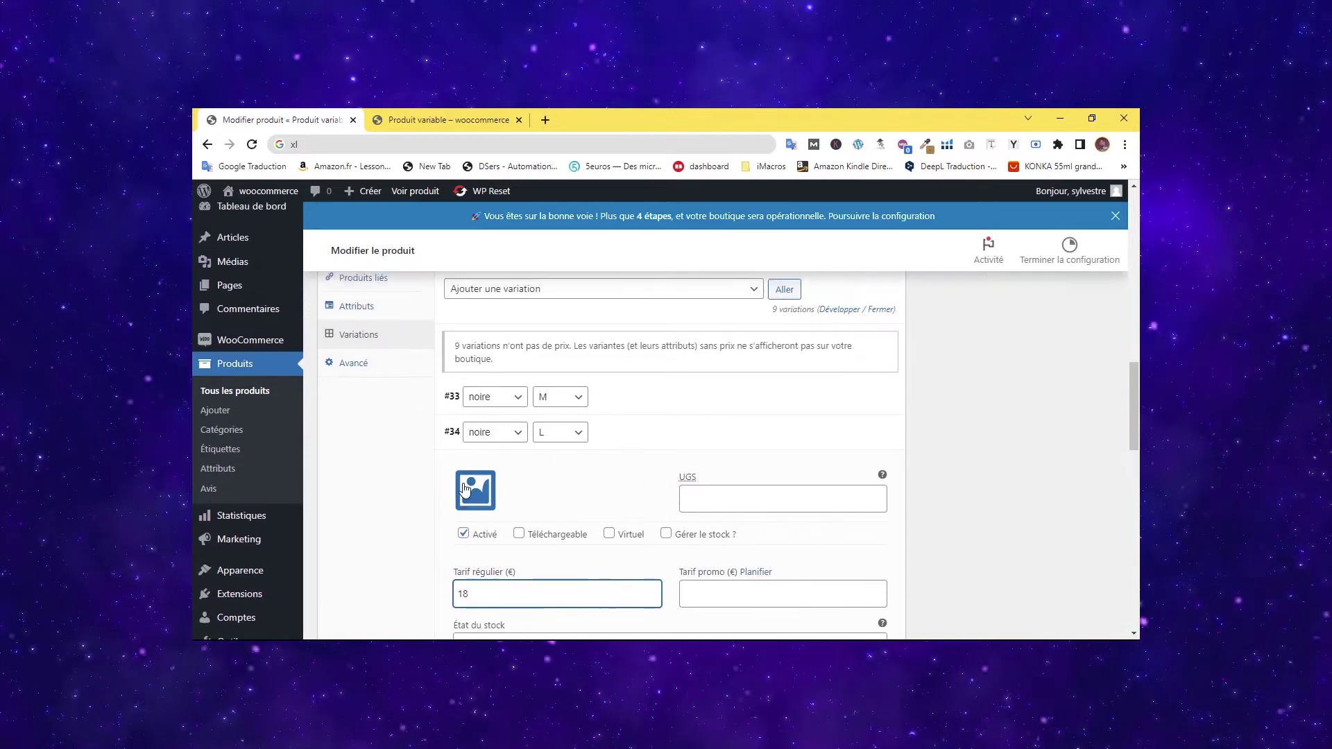
Set the black T-shirt from the media library as the noire L variation's image and collapse that variation.
click(466, 489)
click(434, 336)
click(1051, 600)
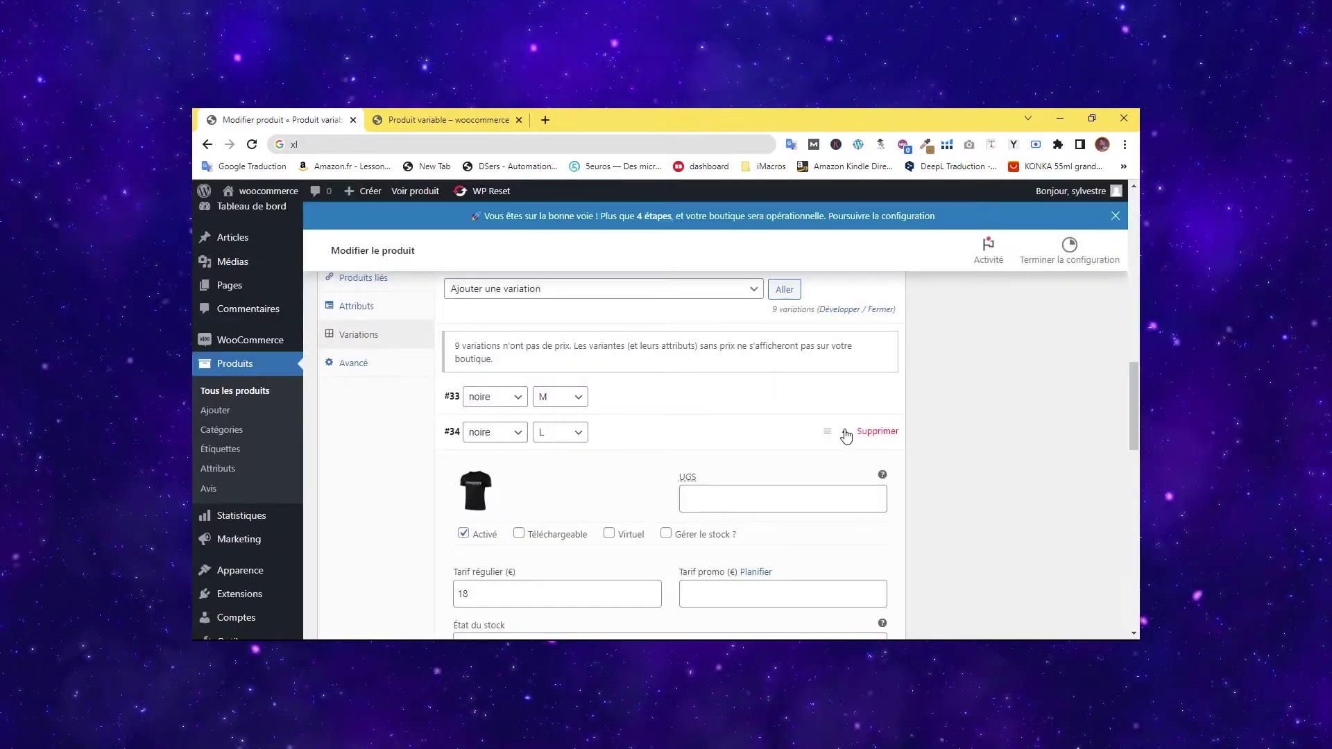
click(846, 435)
Set the black T-shirt from the media library as the noire XL variation's image.
click(676, 475)
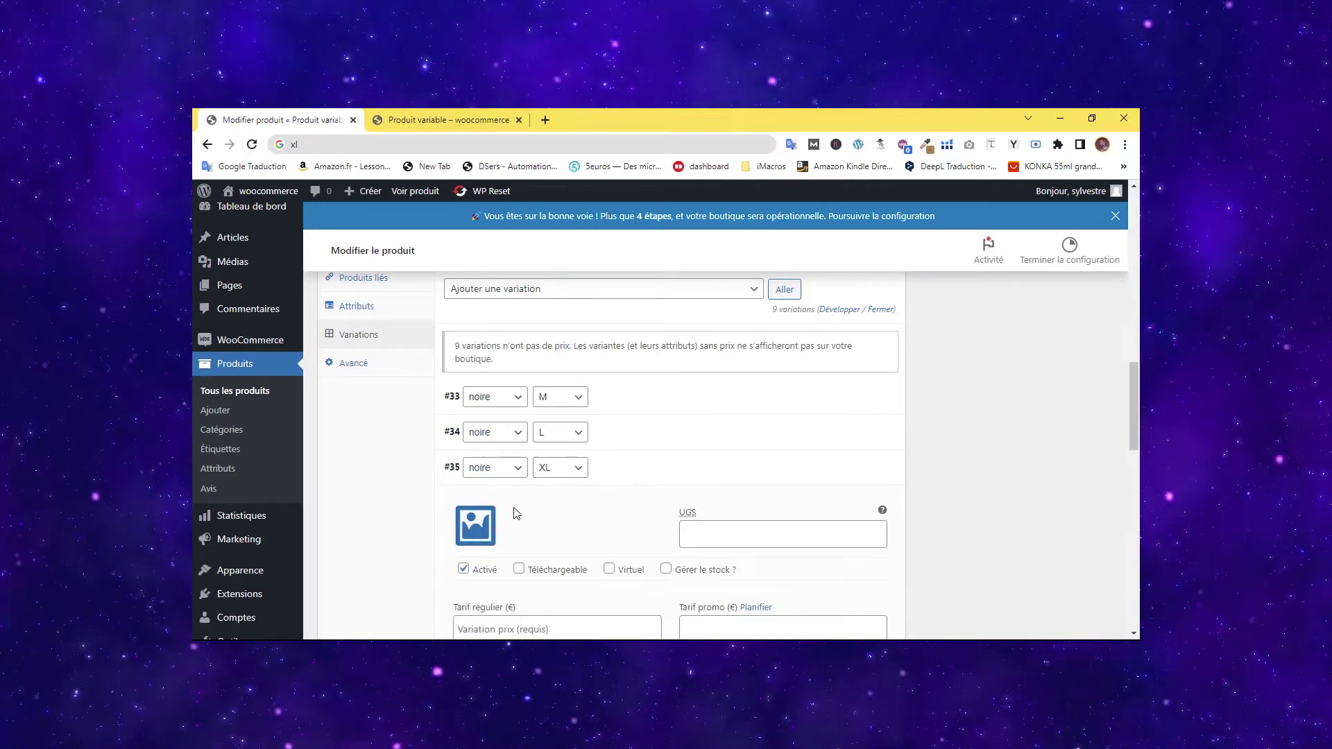
click(476, 525)
click(464, 360)
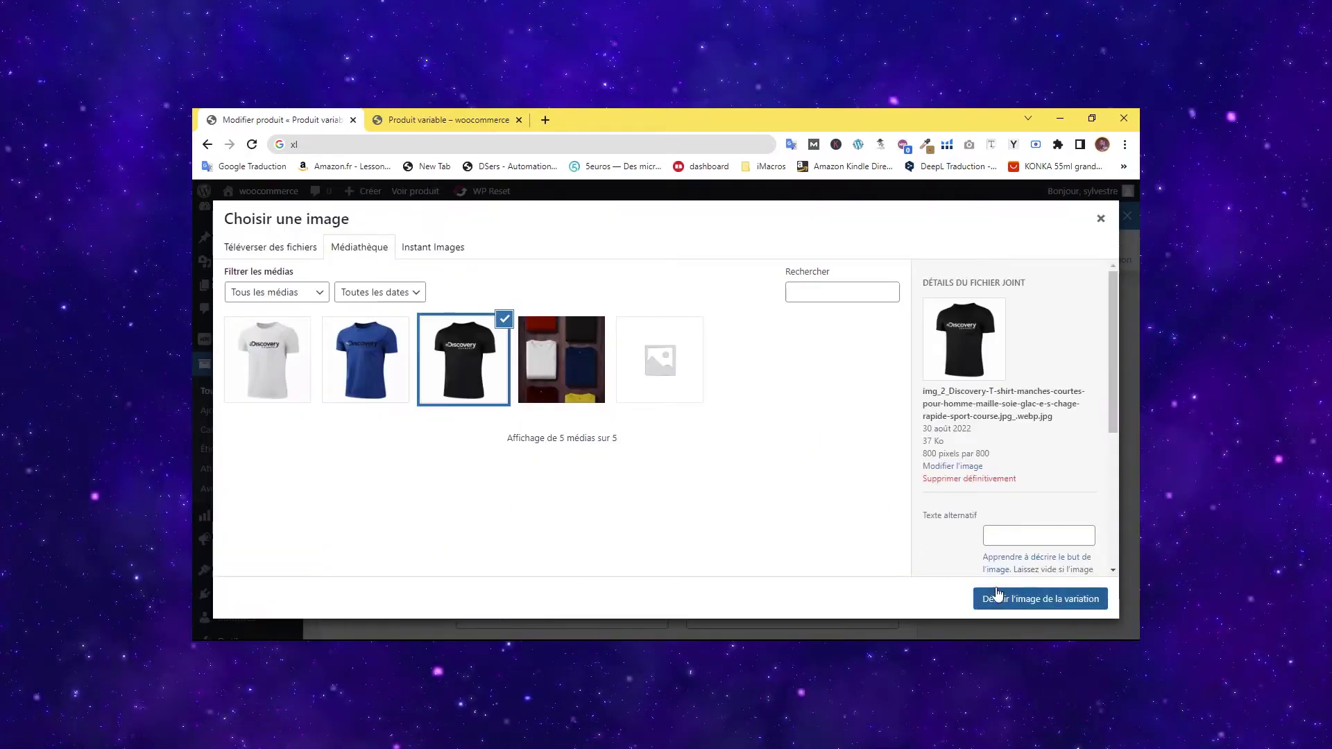
click(1034, 599)
Set the noire XL variation's regular price to 18 € and collapse that variation.
scroll(555, 513, down, 1)
click(517, 560)
text(18)
click(766, 403)
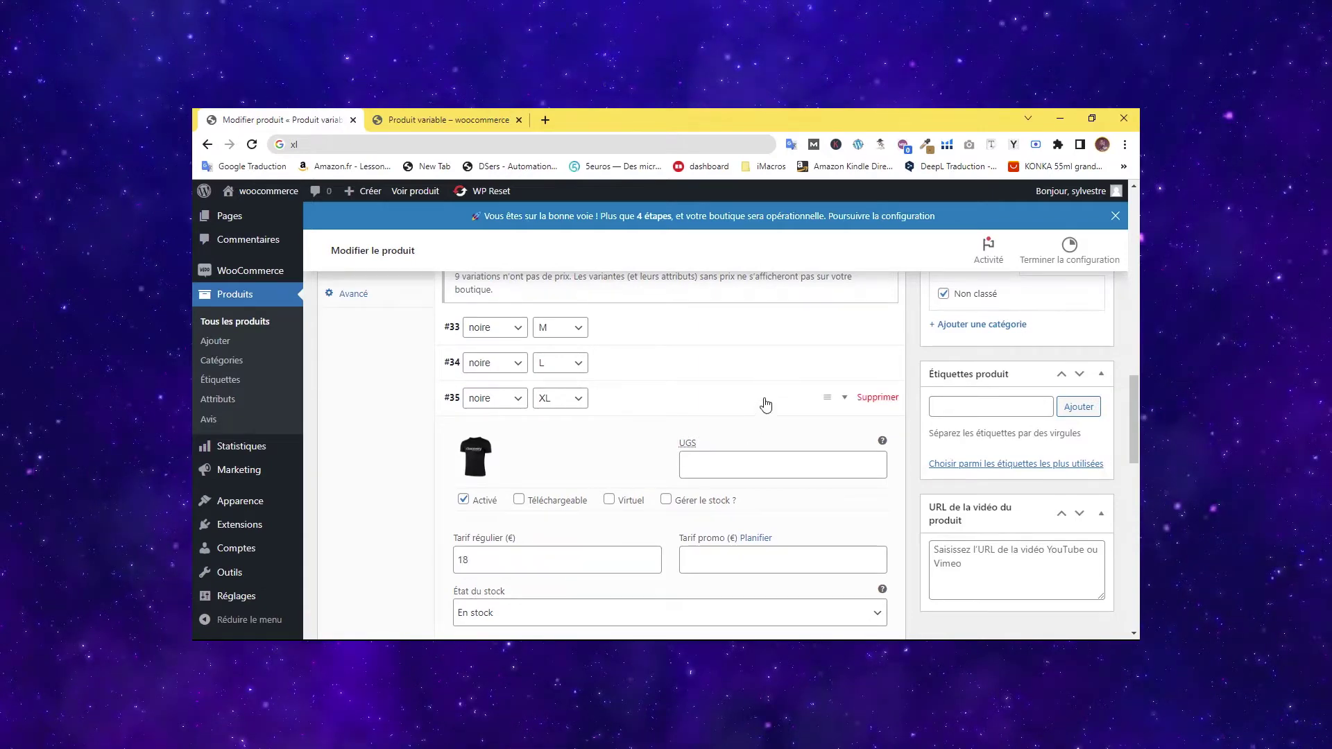
Update the published product to save the noire variations.
scroll(1032, 451, up, 12)
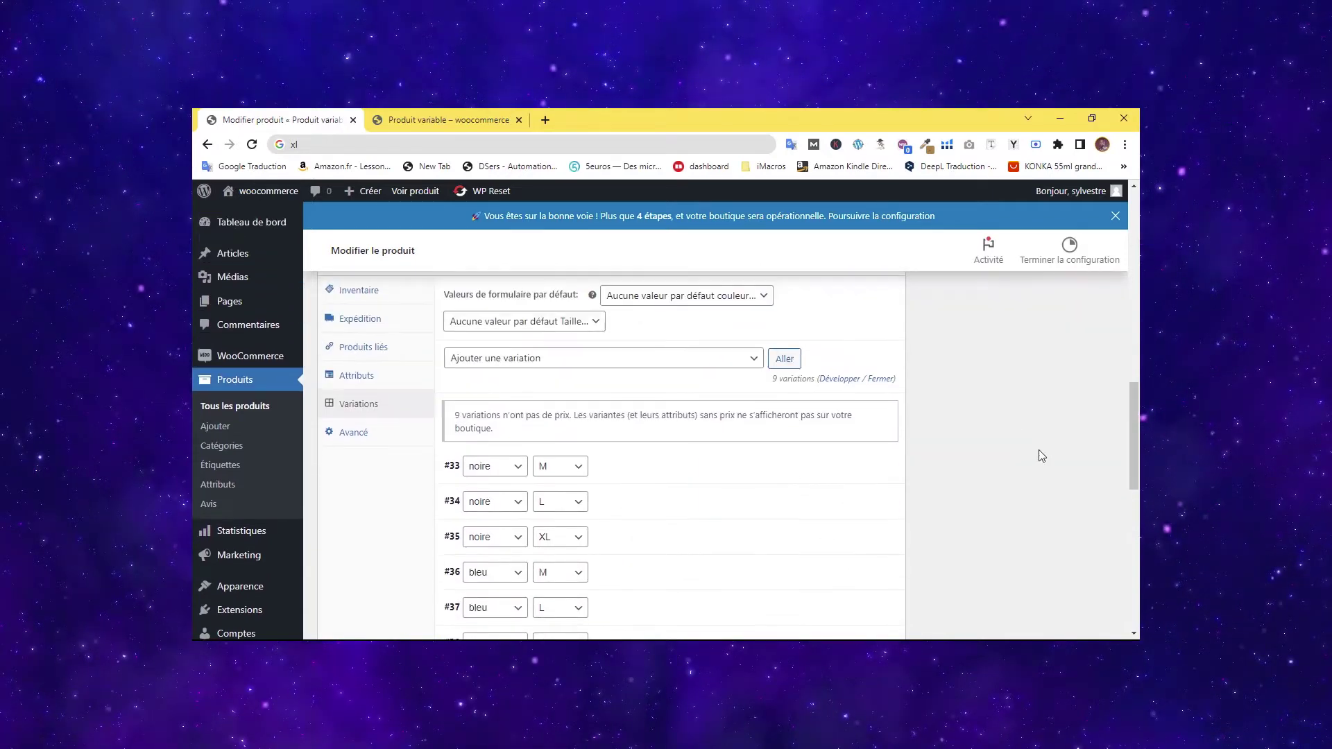
scroll(1047, 470, up, 4)
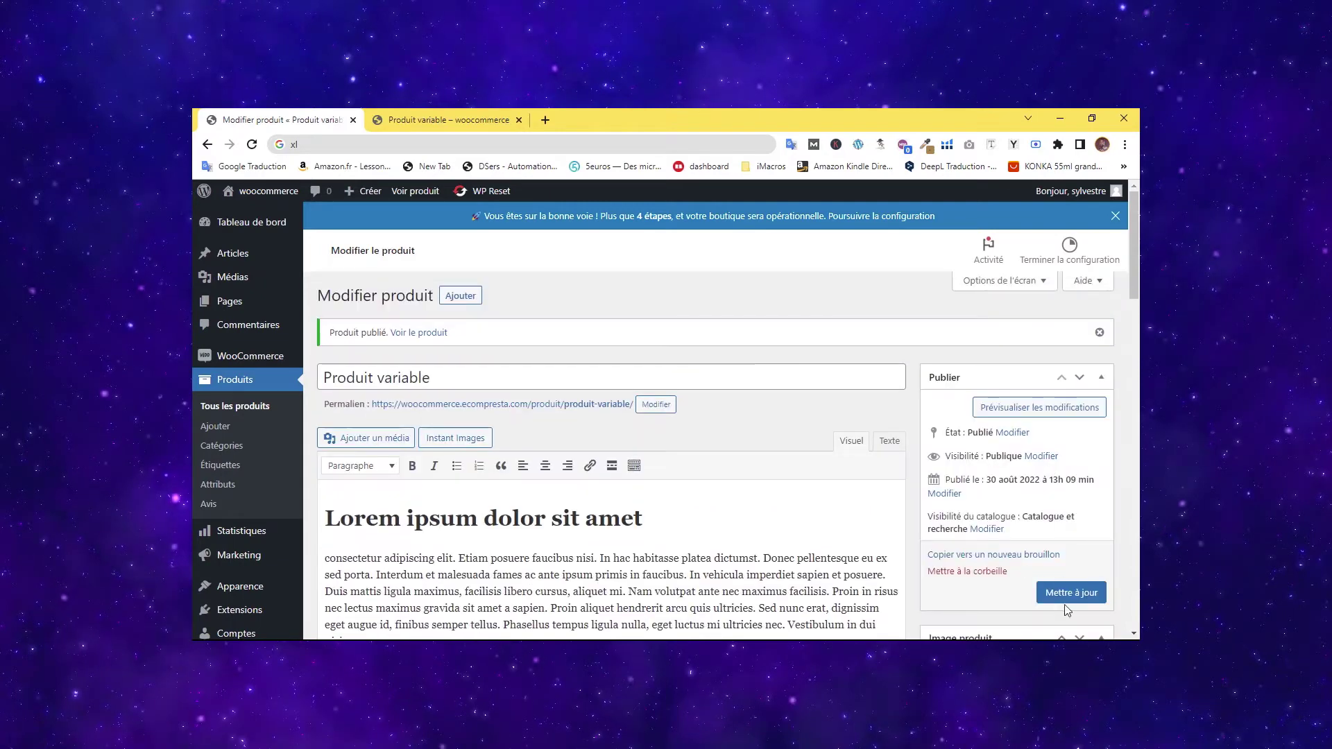
scroll(1068, 604, down, 2)
click(1057, 478)
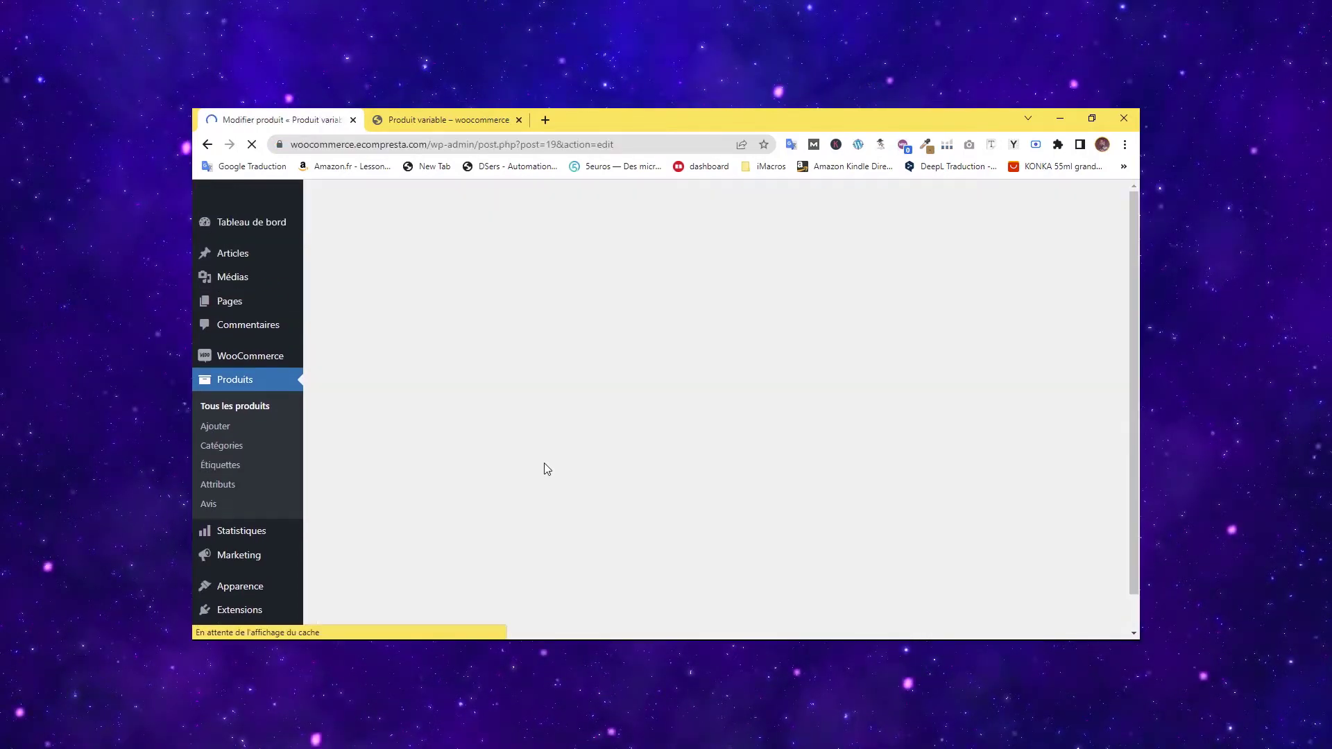
Reopen the product's variations and set the blue T-shirt from the media library as the bleu M variation's image.
scroll(809, 389, down, 4)
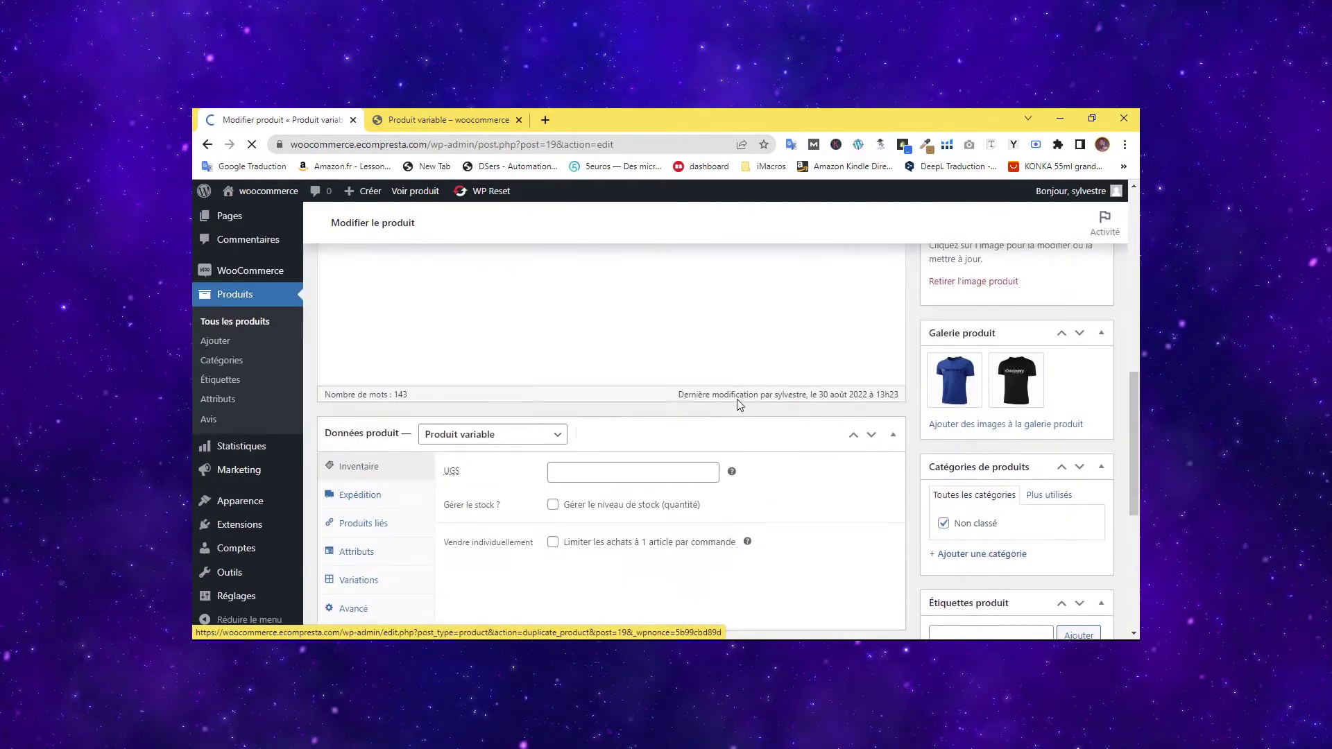
scroll(737, 405, down, 5)
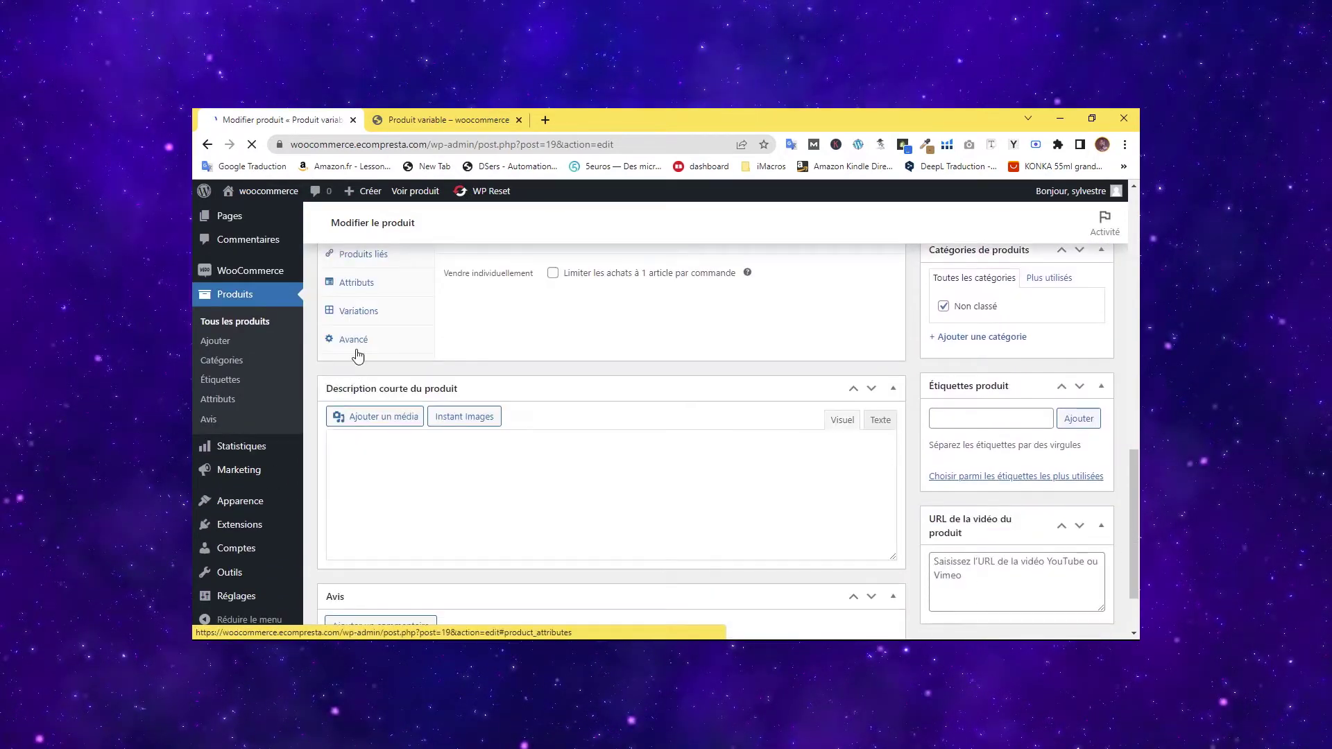
click(367, 397)
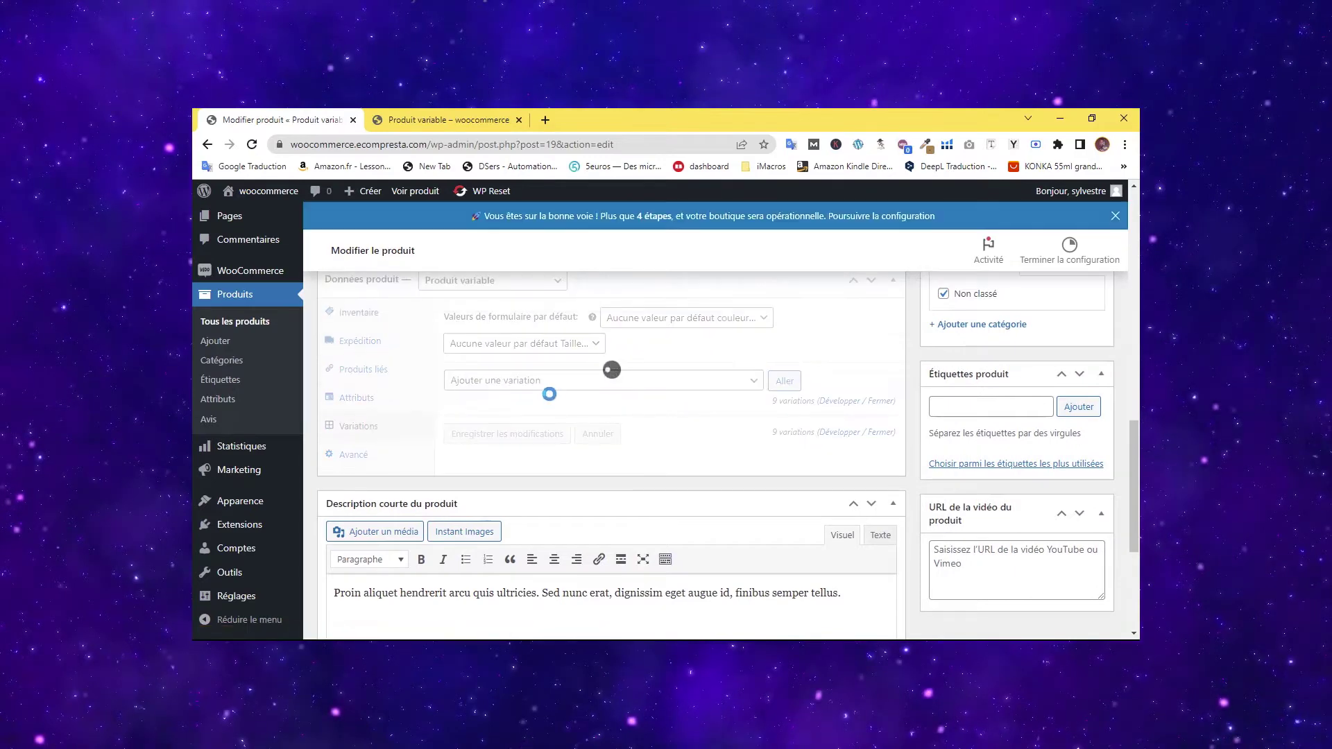
scroll(777, 465, down, 5)
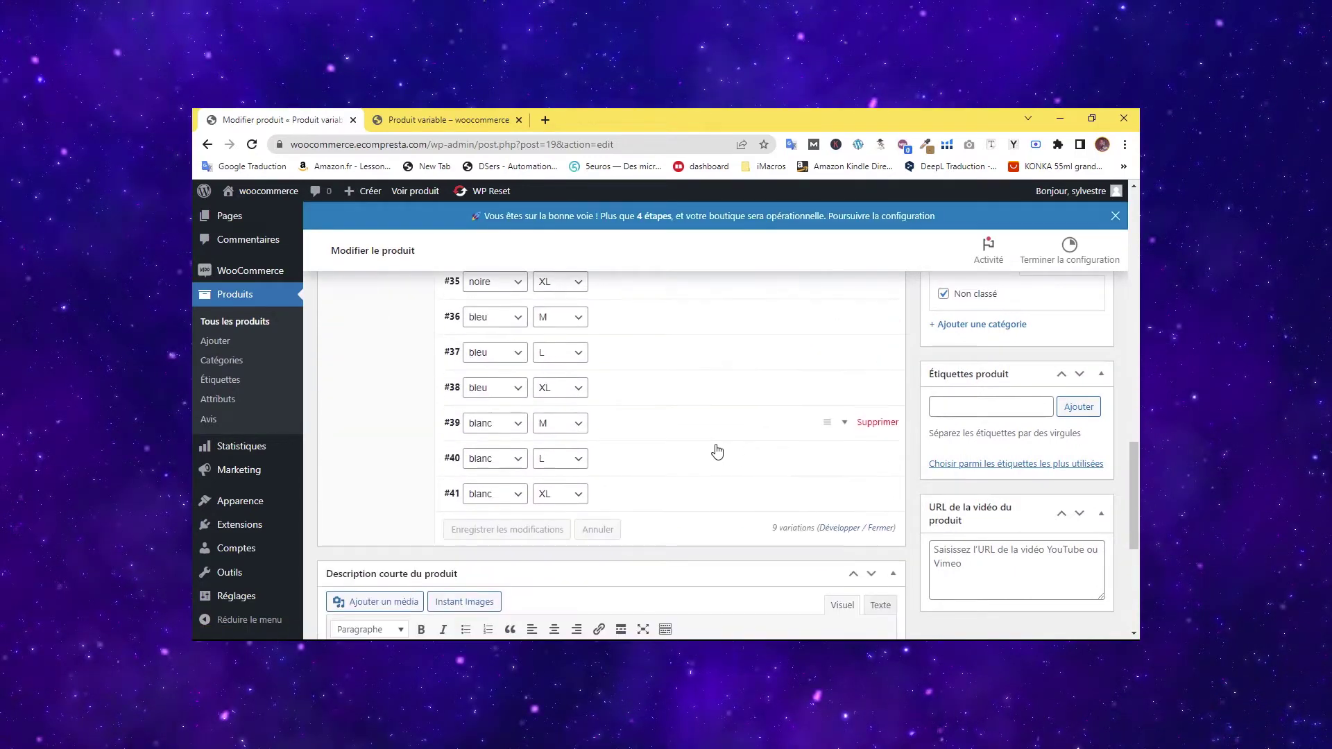
click(646, 463)
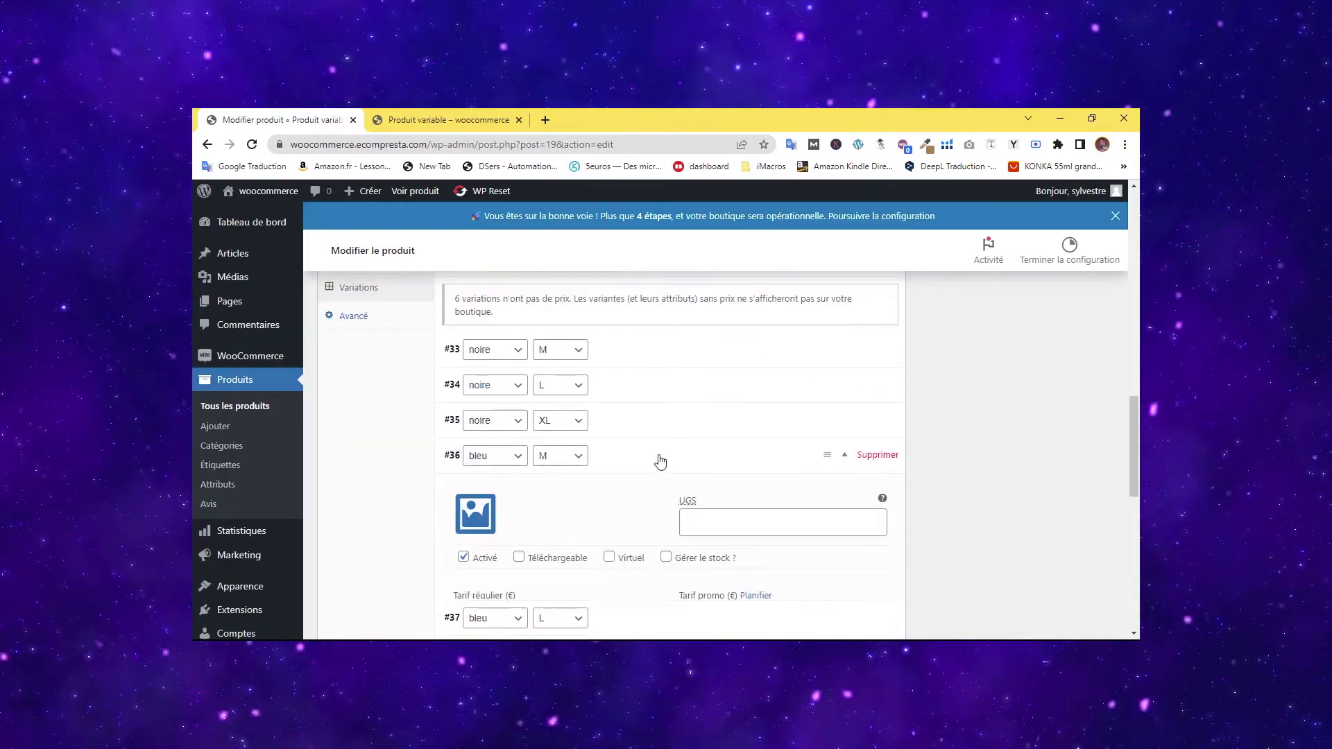
click(476, 517)
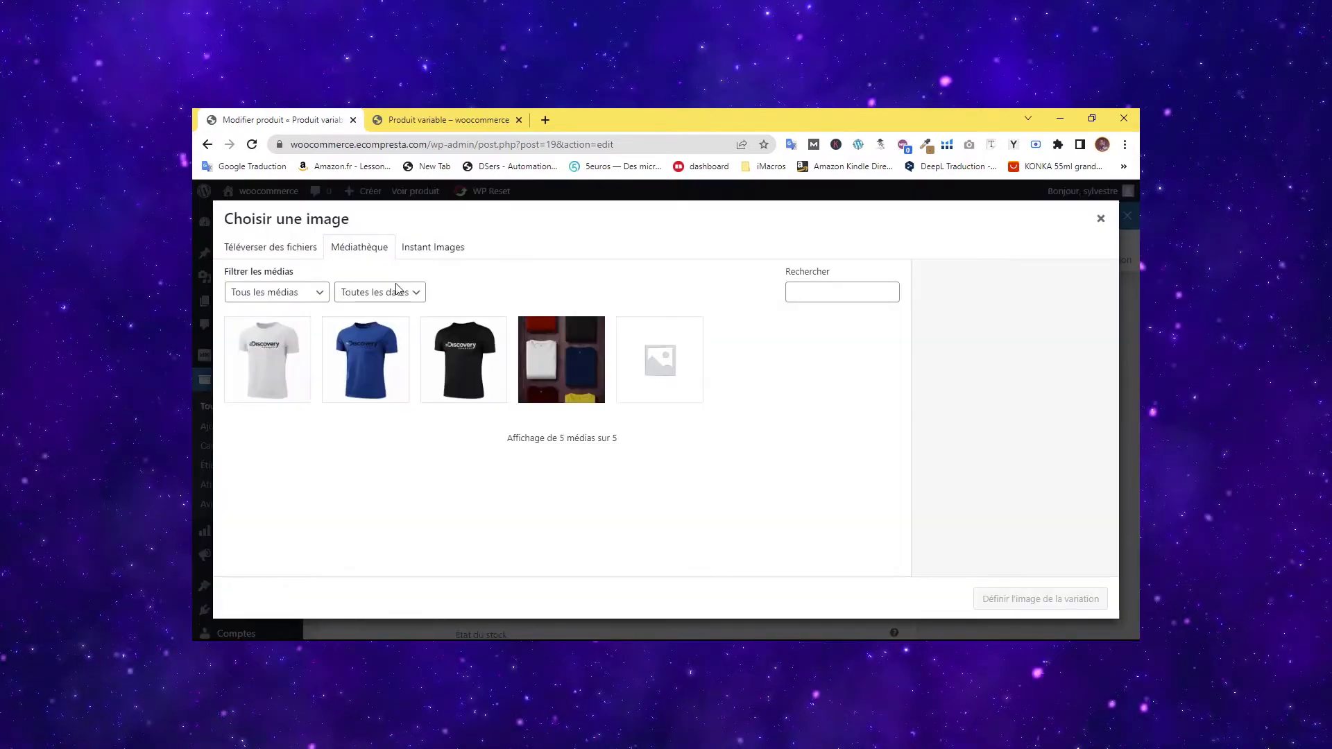
click(368, 360)
click(1041, 599)
Check the bleu price on the shop's product page and set the bleu M variation's regular price to 19 €.
scroll(633, 434, down, 2)
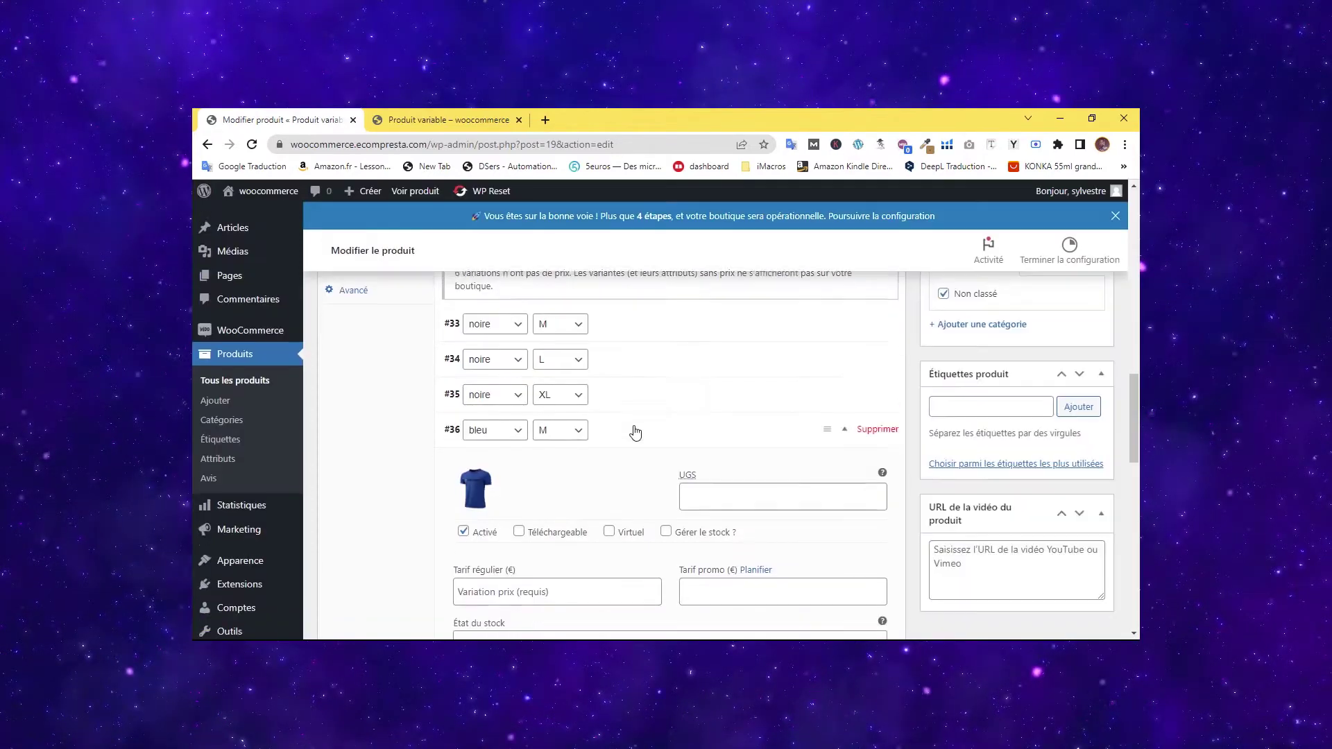
click(548, 480)
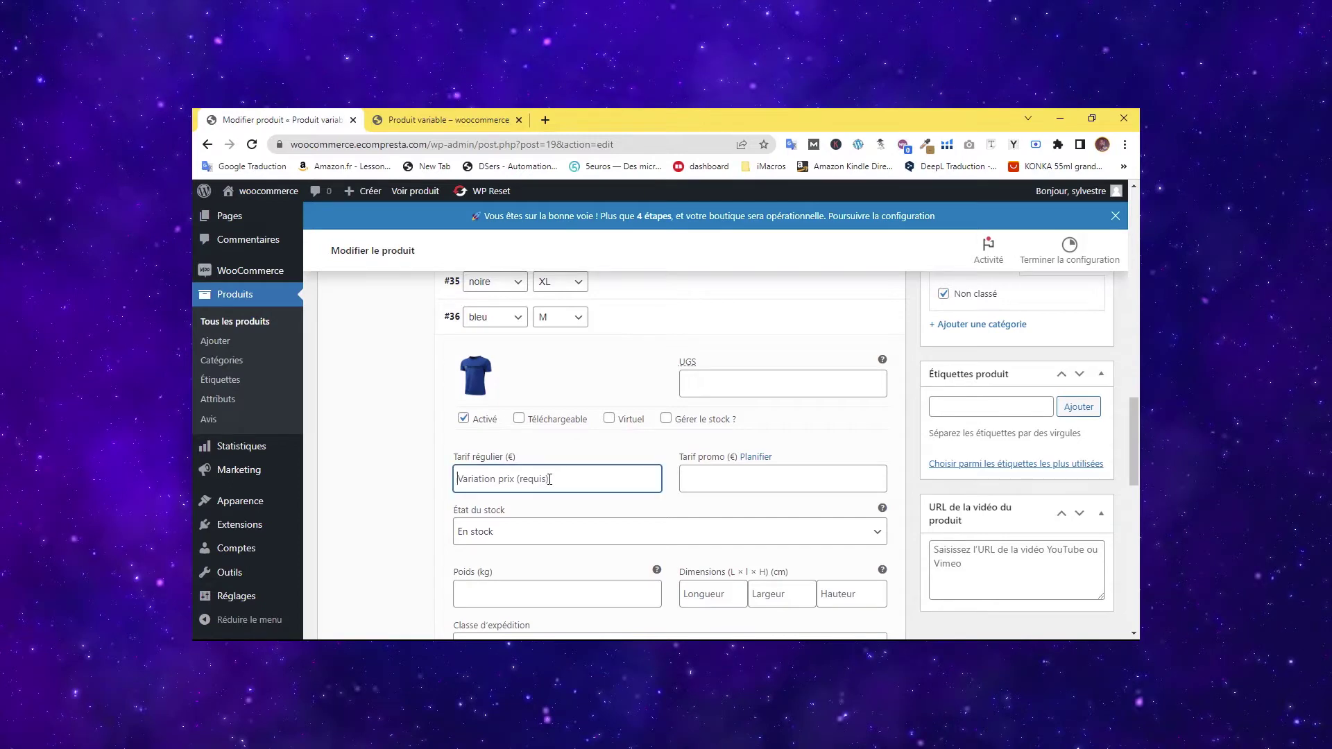
click(505, 120)
click(732, 422)
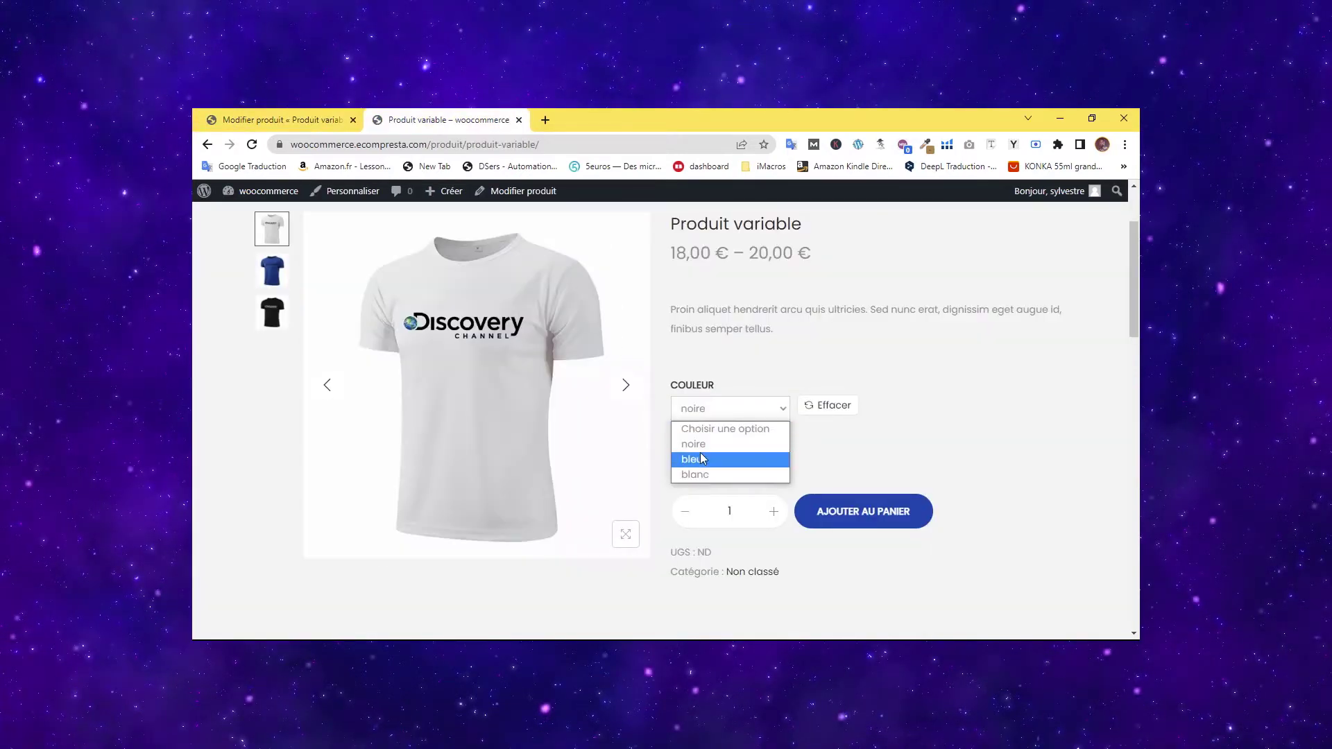
click(746, 456)
click(334, 118)
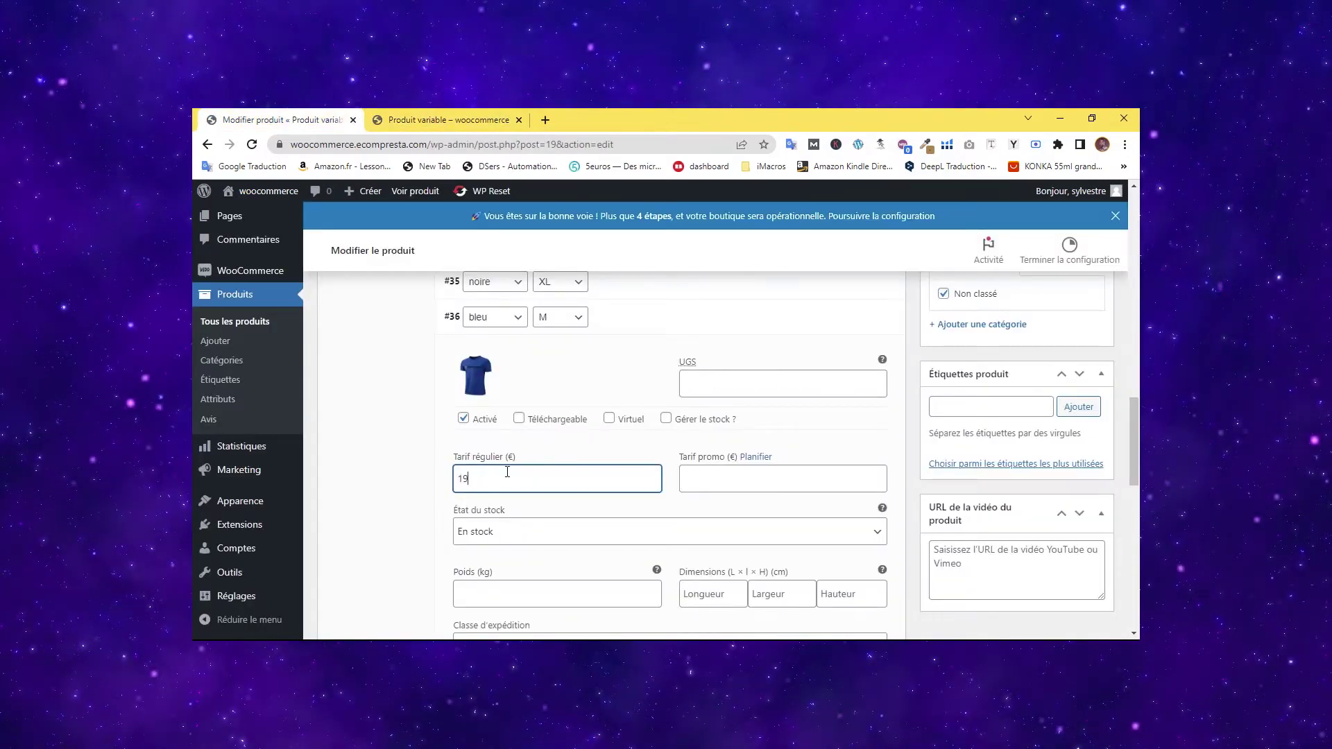
scroll(571, 507, down, 2)
scroll(625, 479, up, 5)
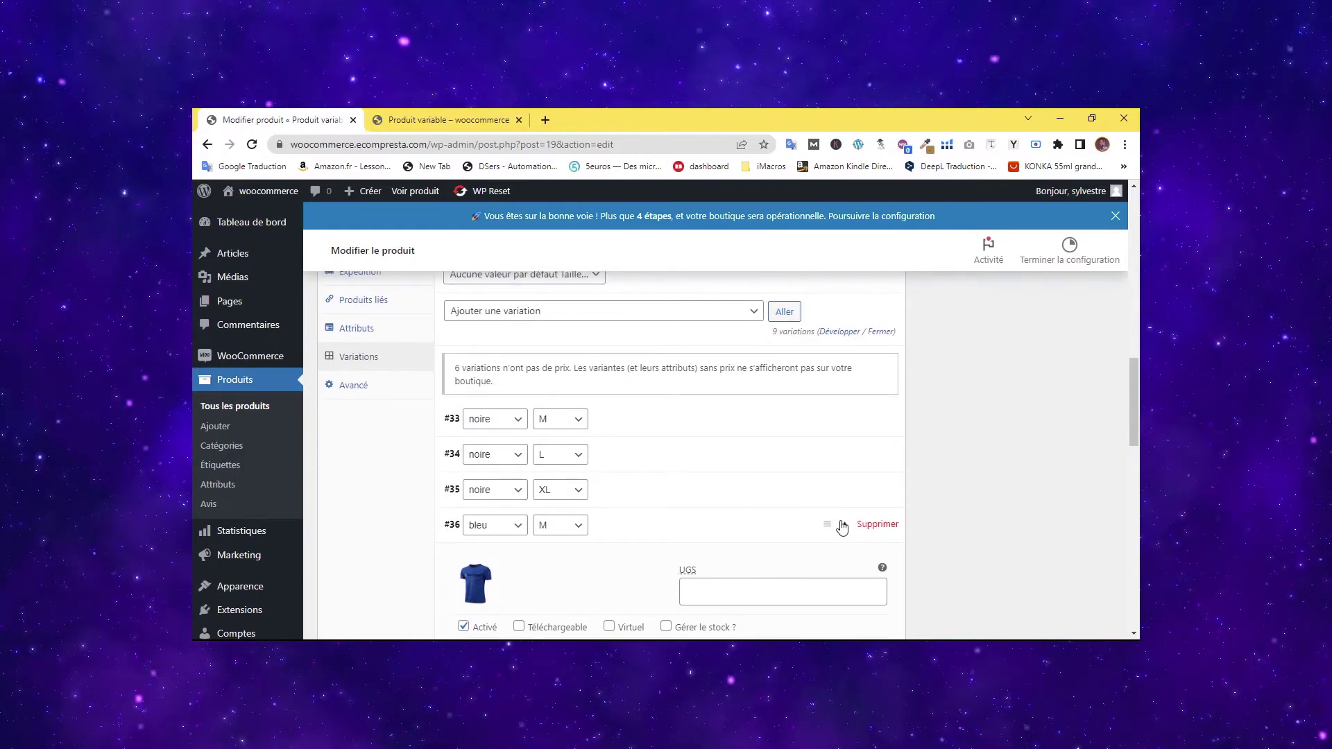
click(843, 528)
Set the blue T-shirt from the media library as the bleu L variation's image.
scroll(628, 499, down, 2)
click(616, 422)
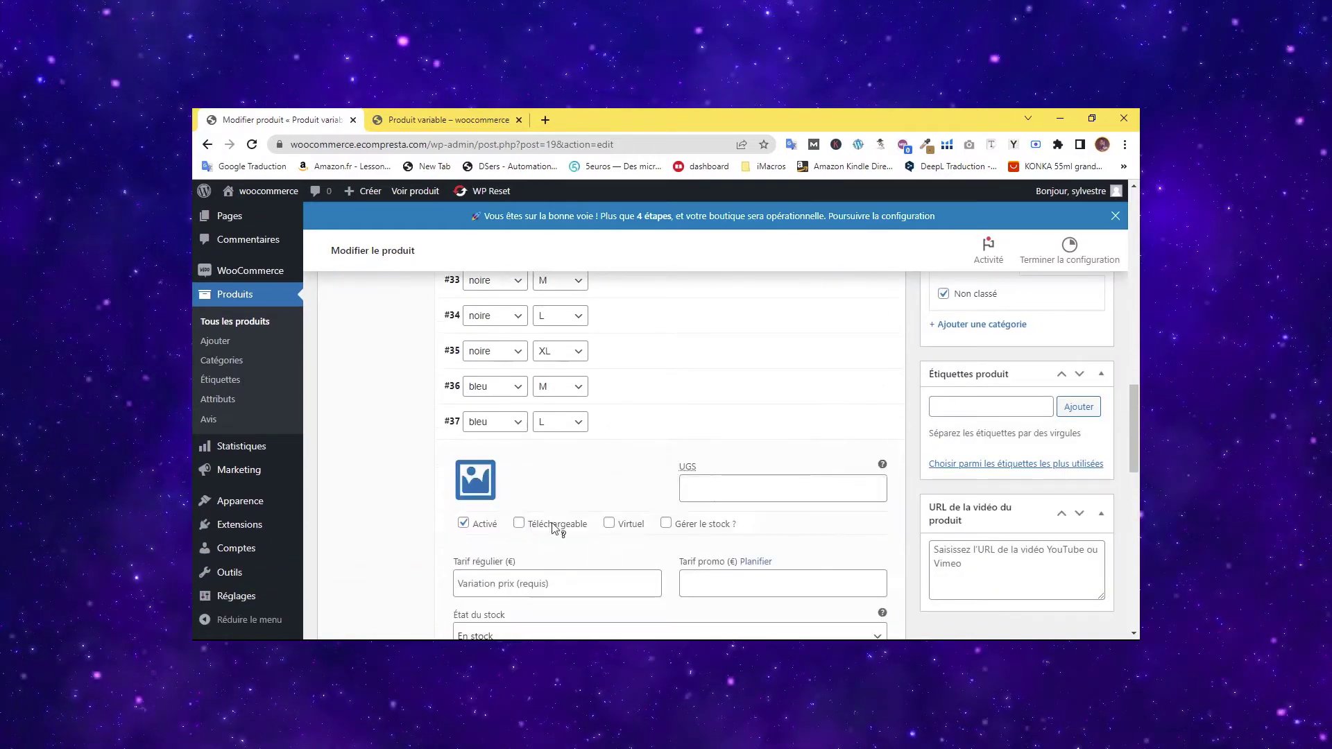
click(471, 469)
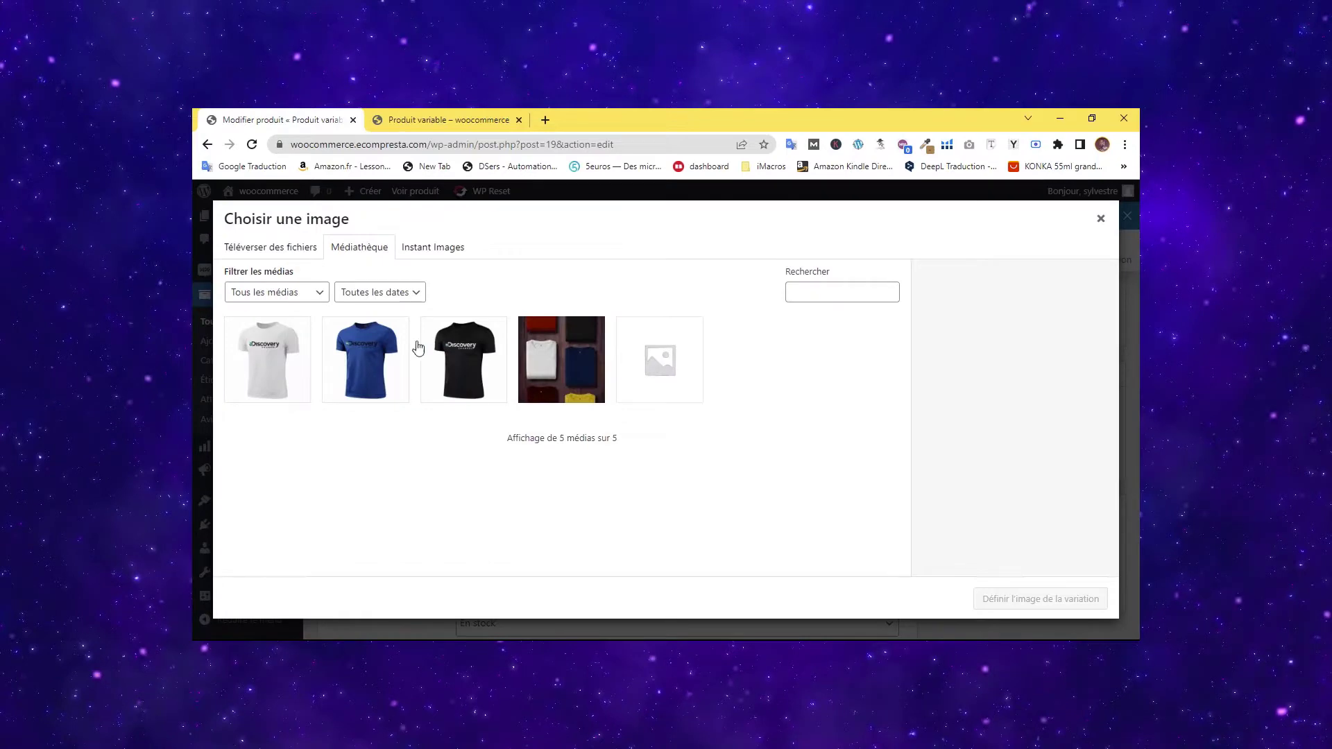
click(365, 360)
click(1020, 598)
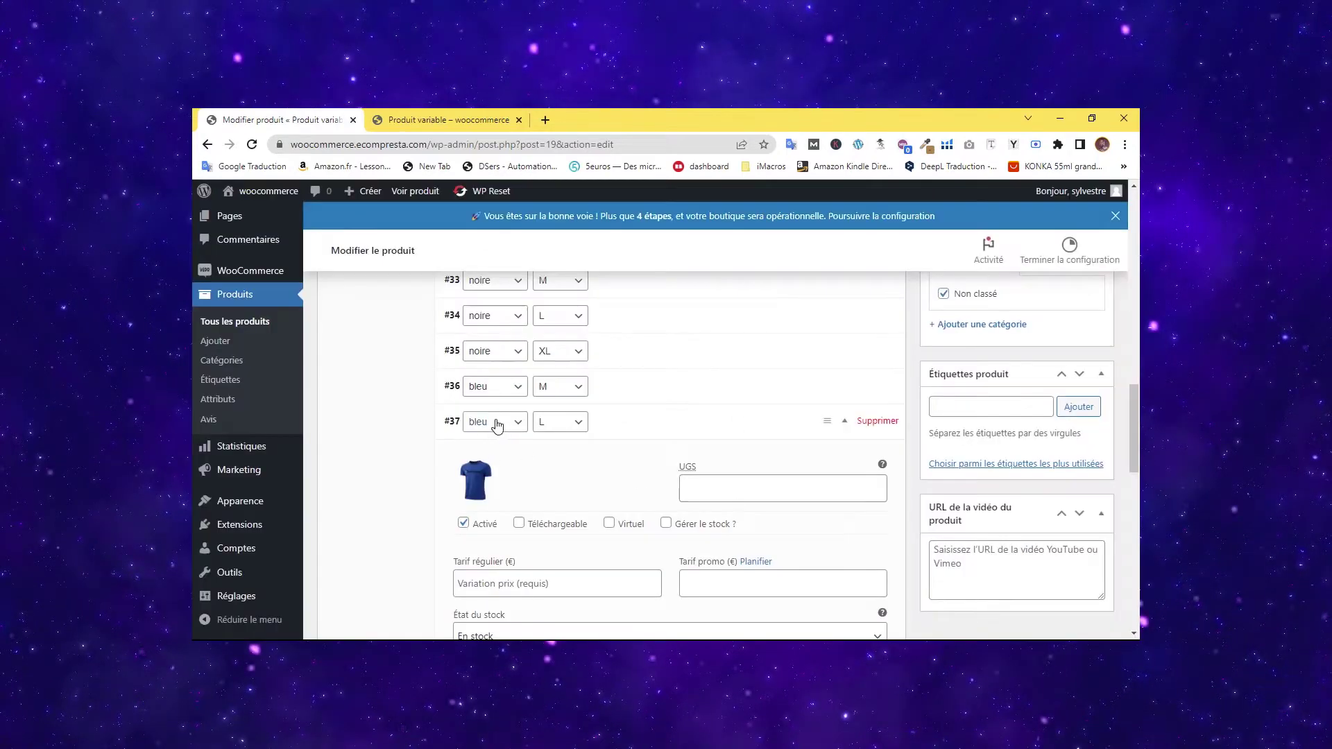
Set the bleu L variation's regular price to 19 € and collapse that variation.
scroll(507, 388, down, 3)
click(507, 377)
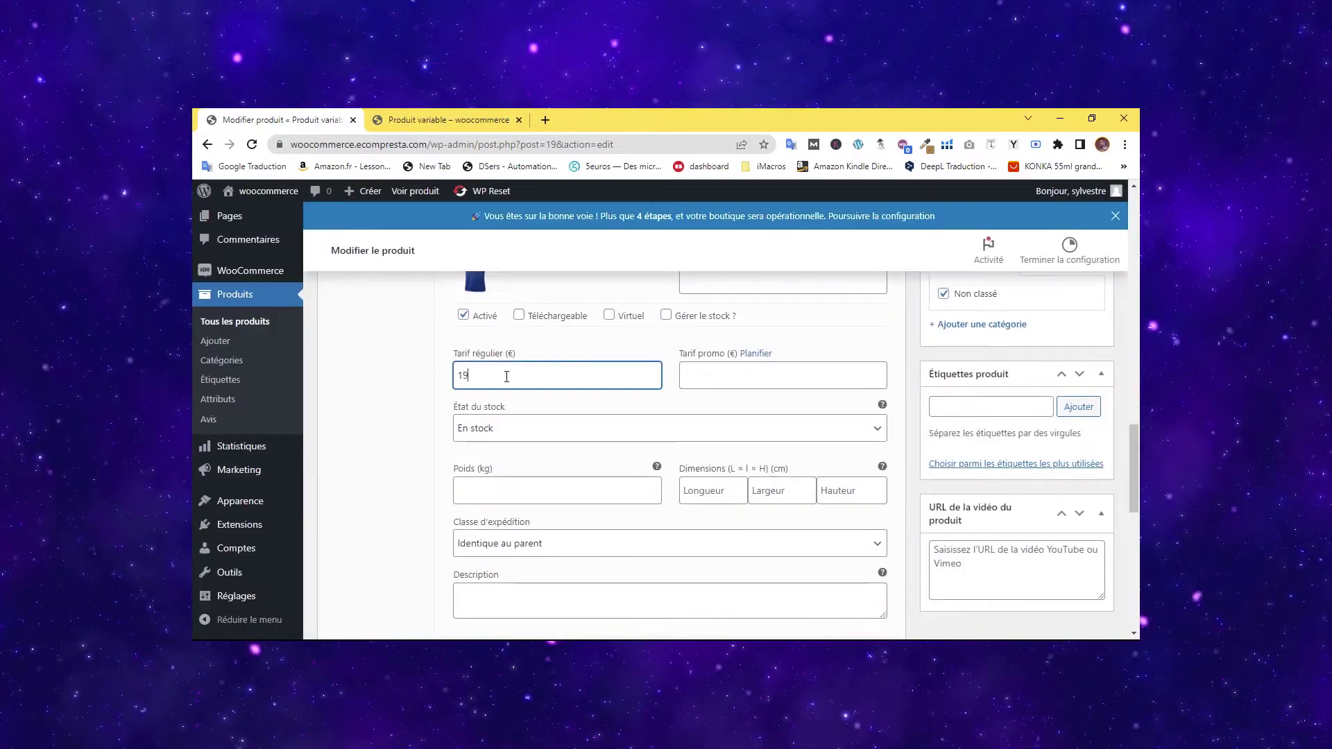
text(19)
scroll(611, 368, up, 4)
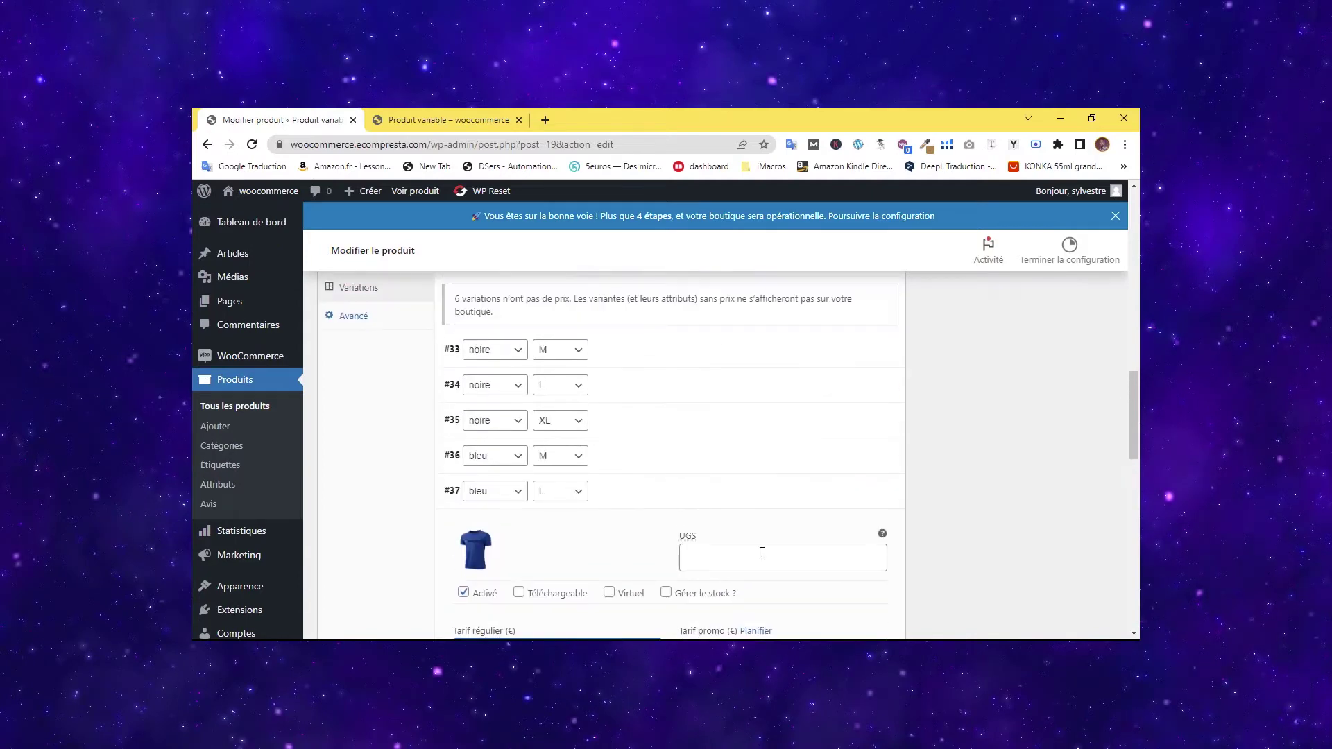
click(845, 493)
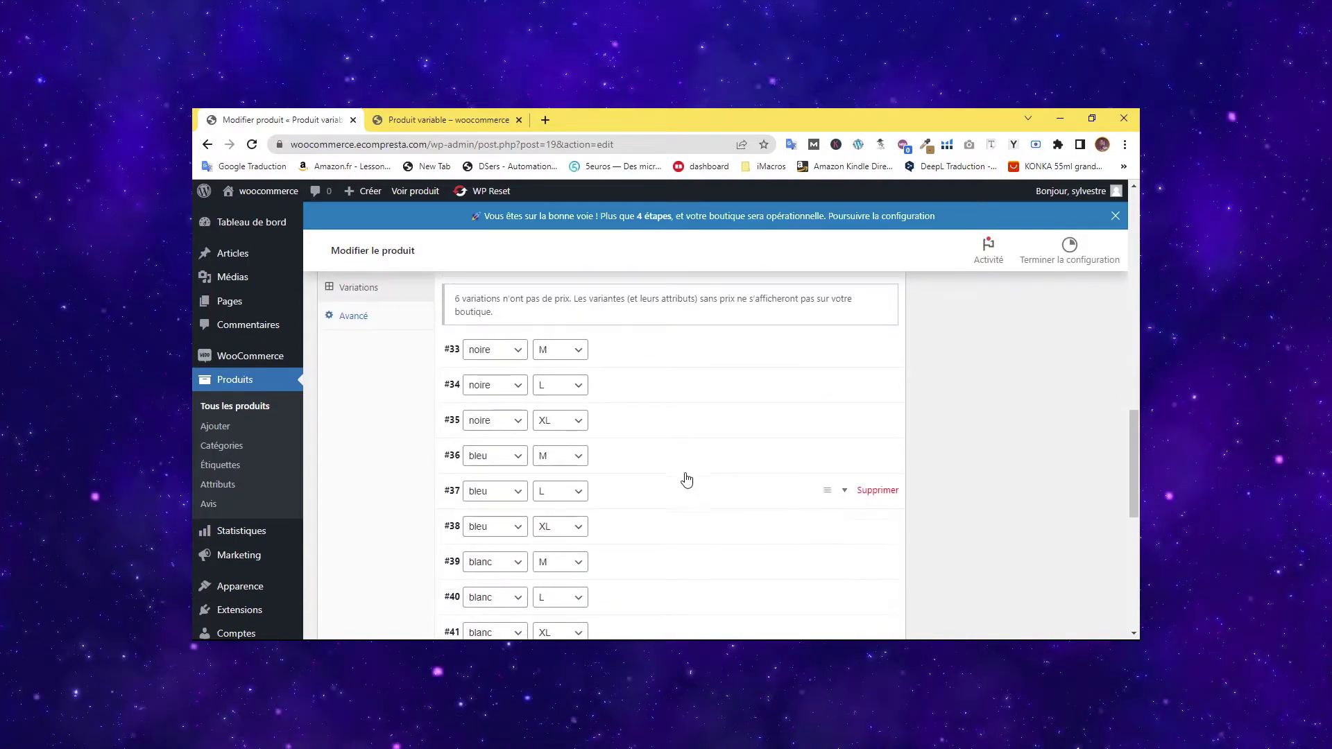
Expand the bleu XL variation and set the blue T-shirt from the media library as its image.
scroll(684, 474, down, 2)
click(630, 397)
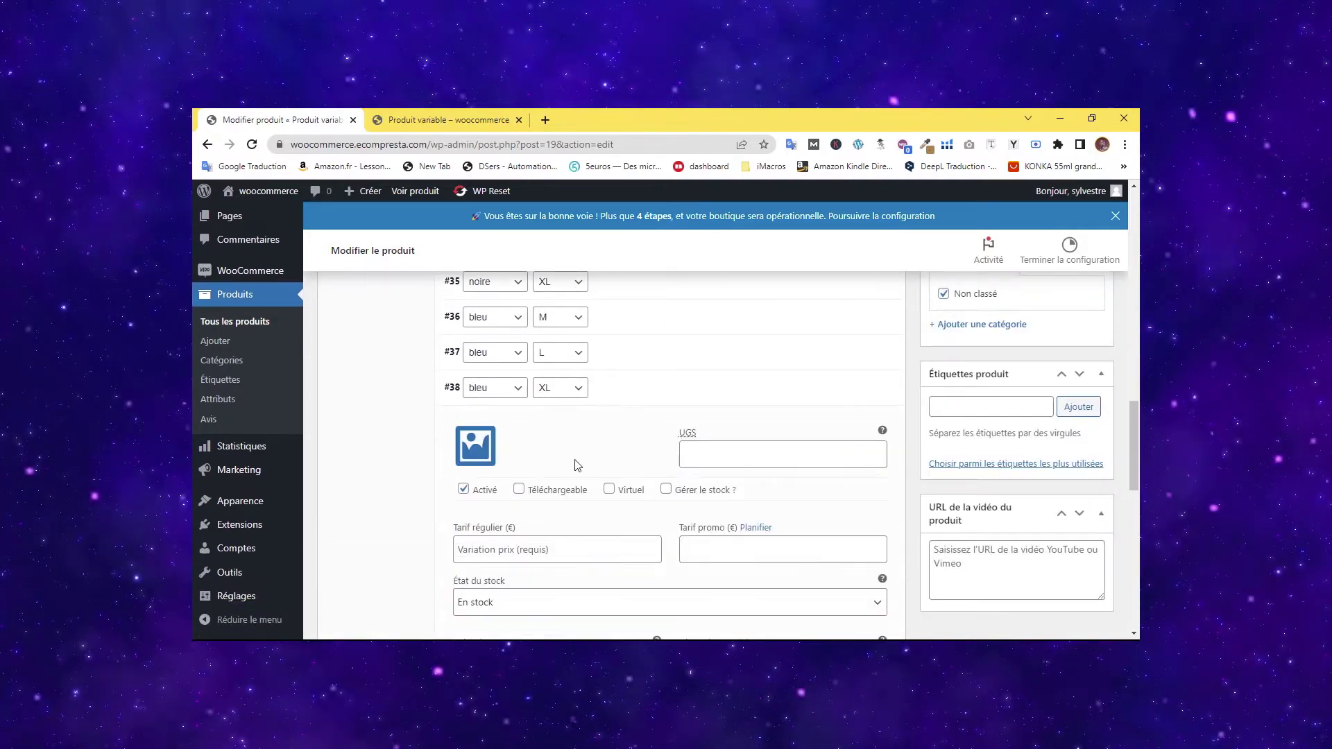
click(476, 445)
click(389, 361)
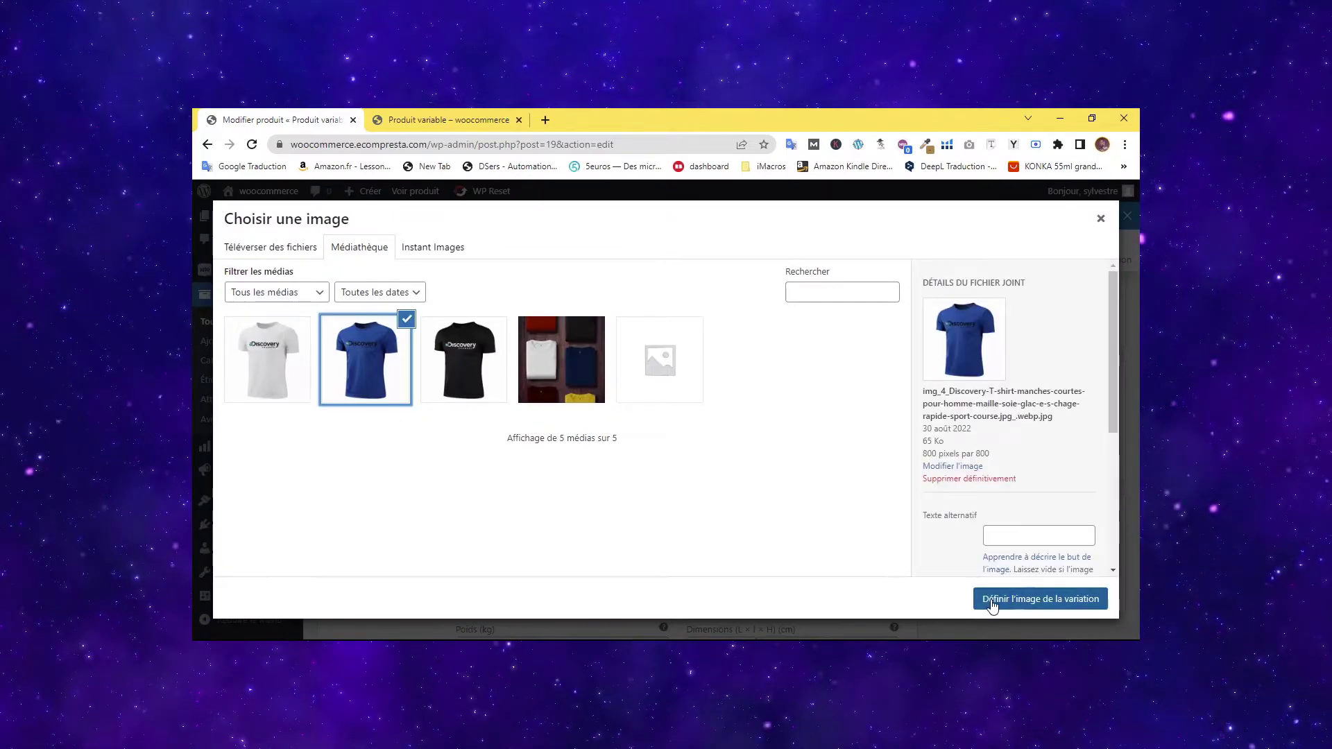
click(997, 601)
Set the bleu XL variation's regular price to 19 € and collapse that variation.
click(544, 409)
text(19)
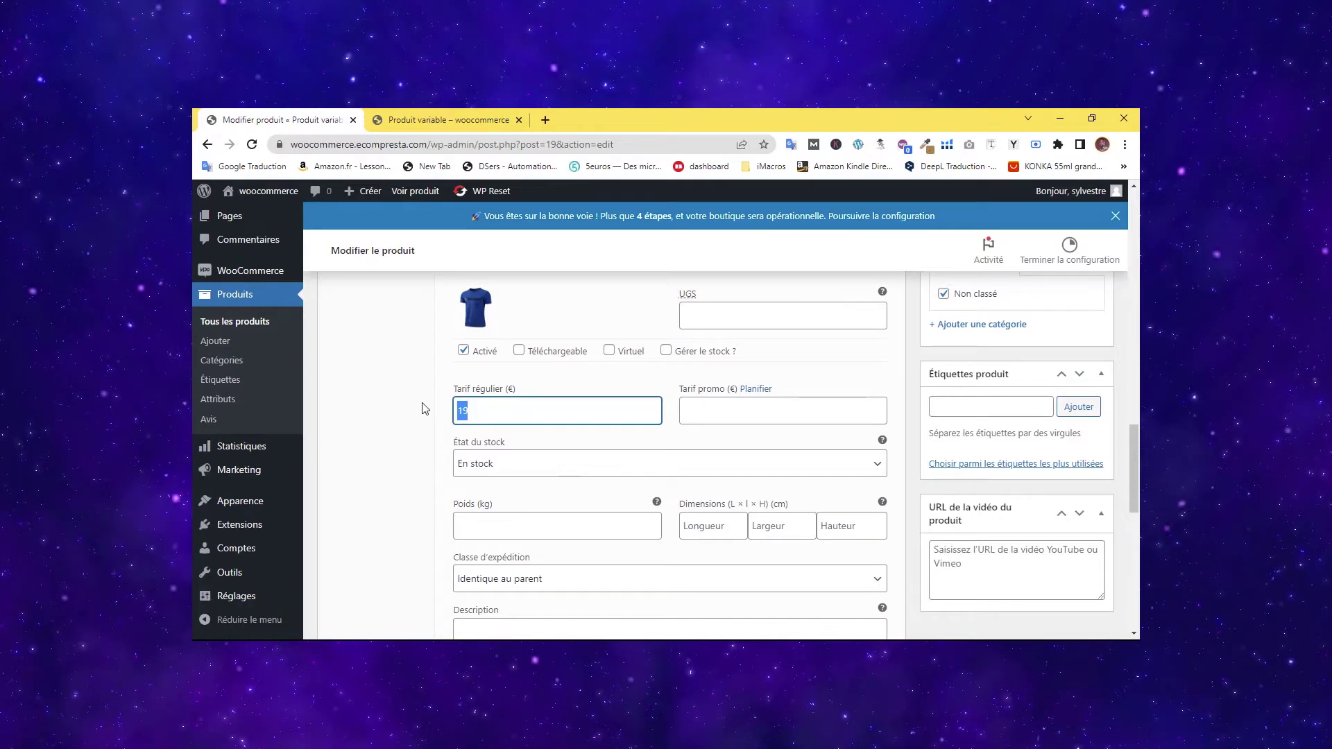
scroll(660, 393, up, 2)
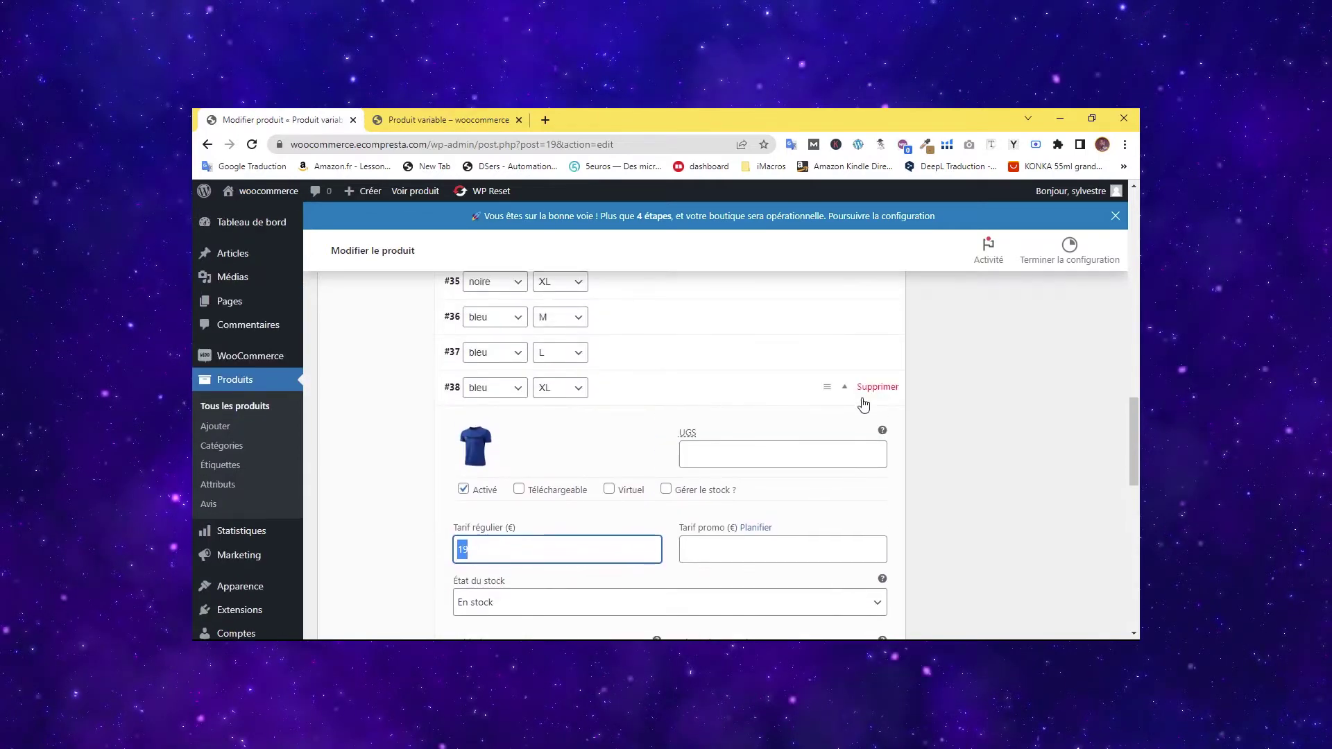
click(845, 388)
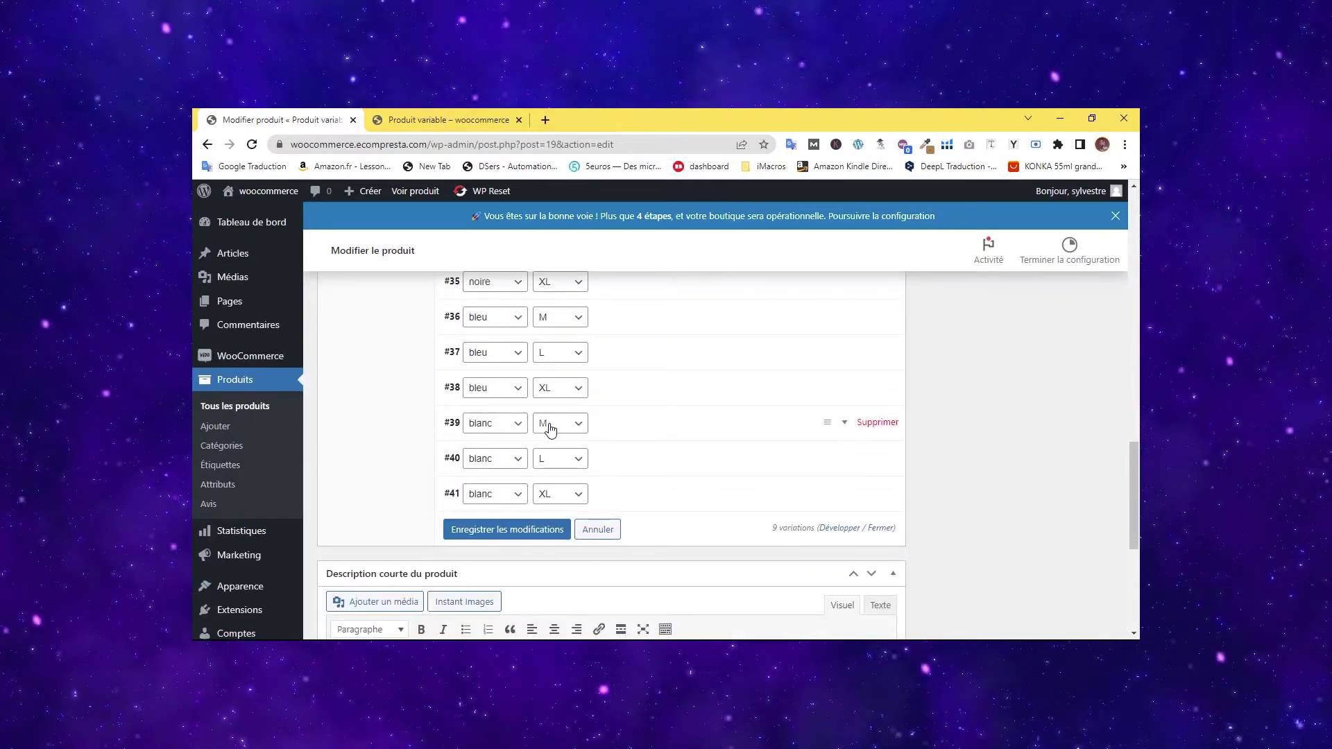
Expand the blanc M variation and set the white T-shirt from the media library as its image.
click(706, 431)
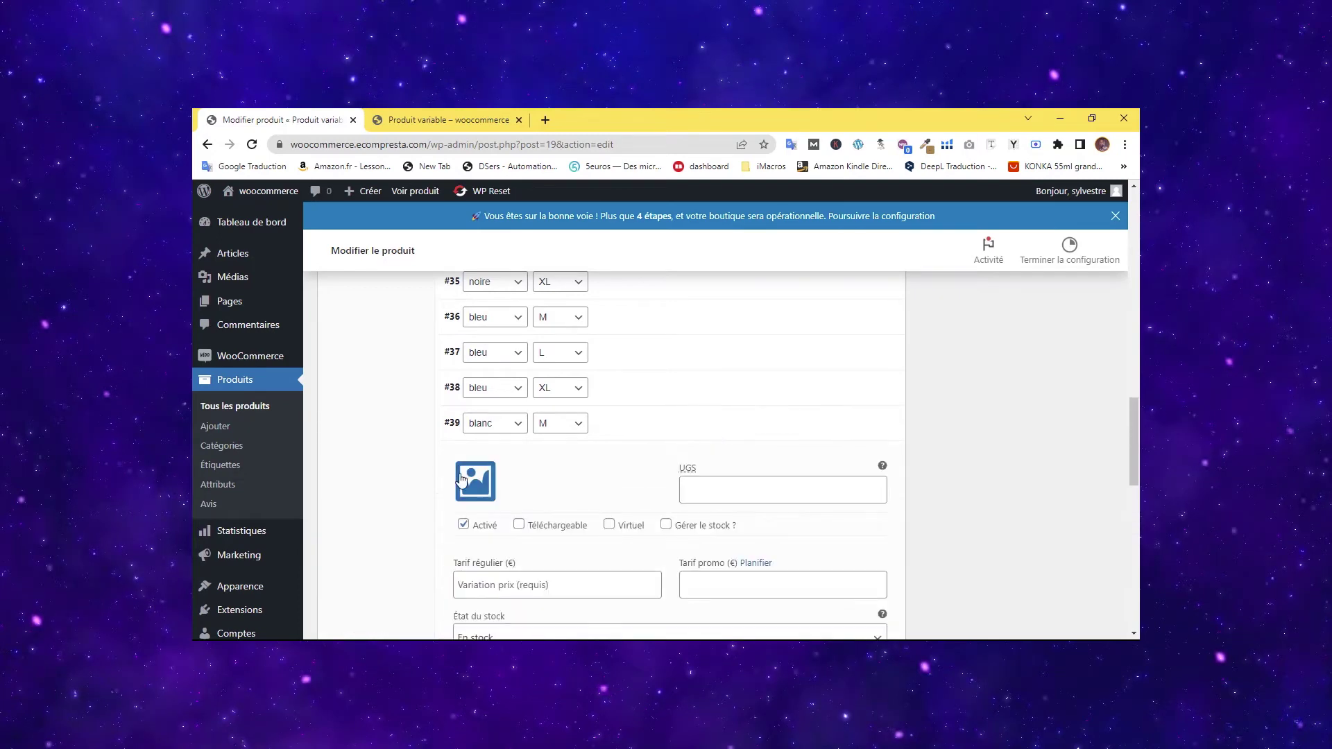
click(474, 481)
click(304, 355)
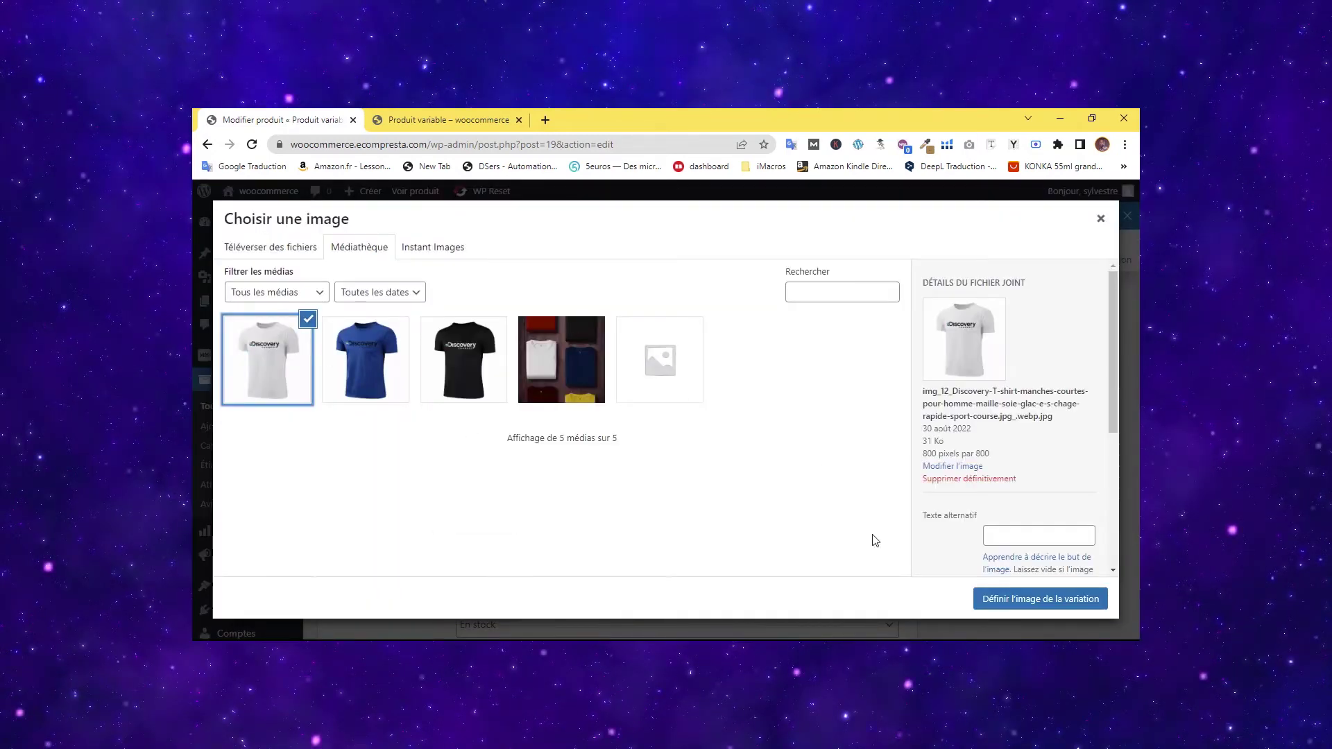
click(999, 601)
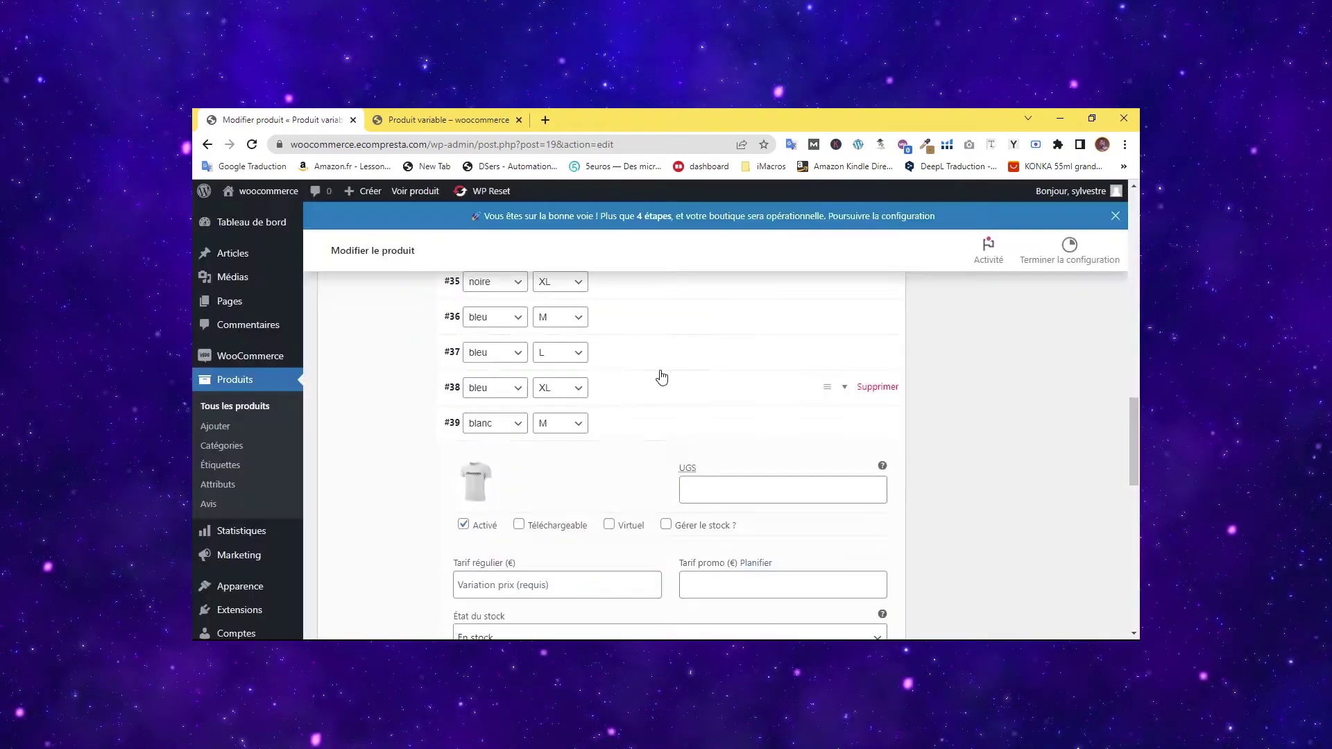
Set the blanc M variation's regular price to 20 € and collapse that variation.
click(696, 428)
click(672, 435)
click(523, 581)
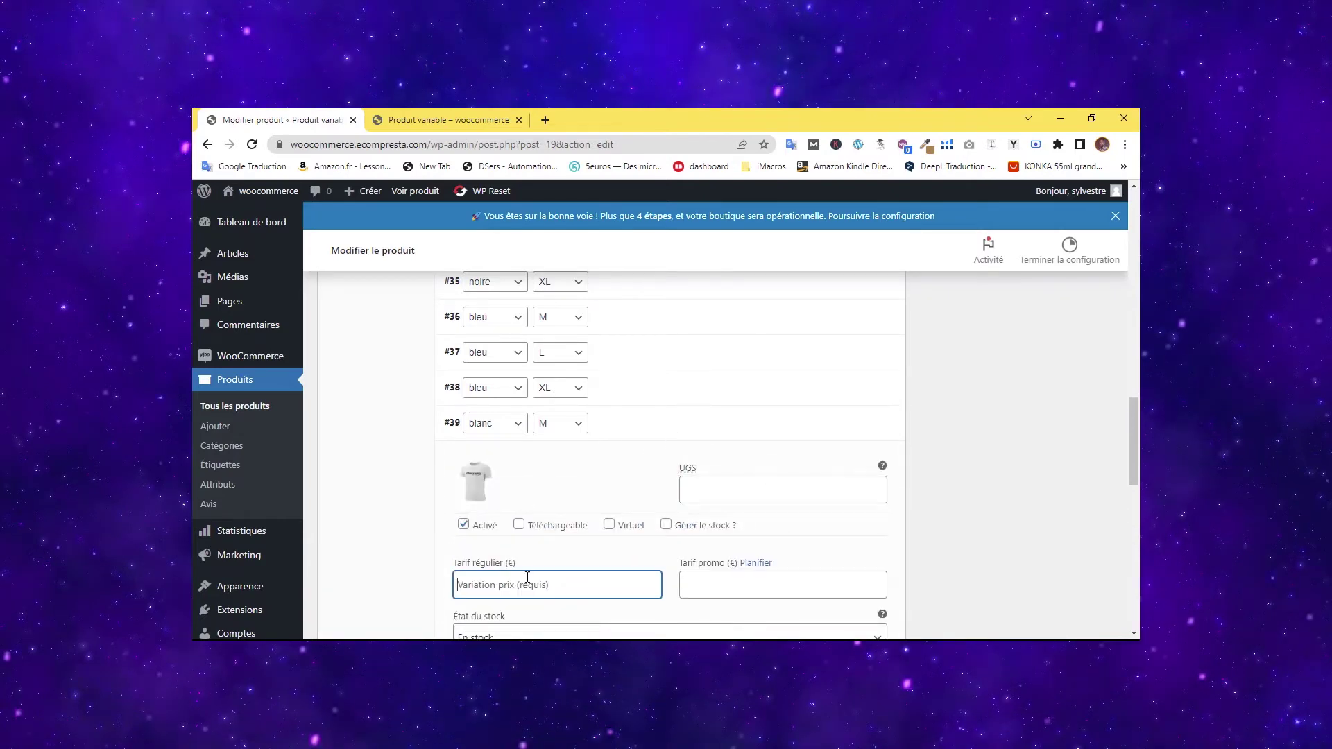
text(20)
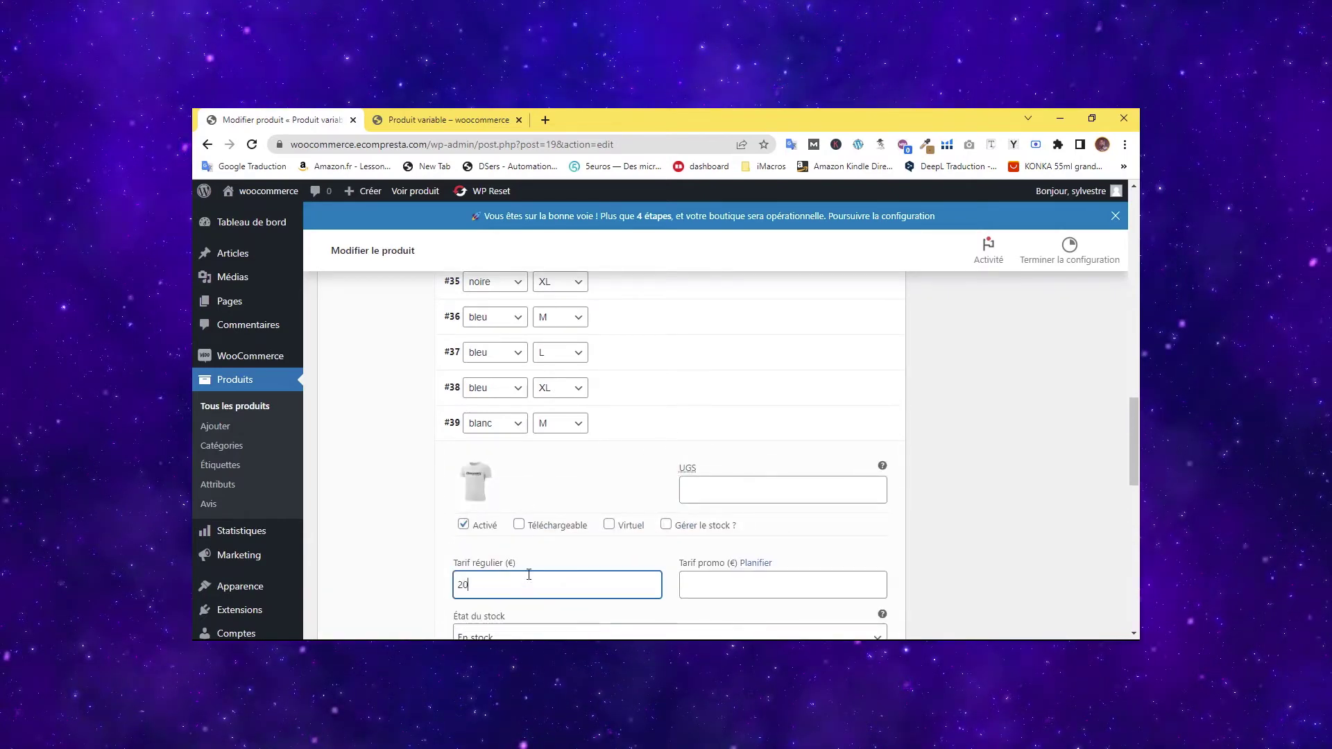
click(758, 432)
Expand the blanc L variation and set the white T-shirt from the media library as its image.
click(660, 467)
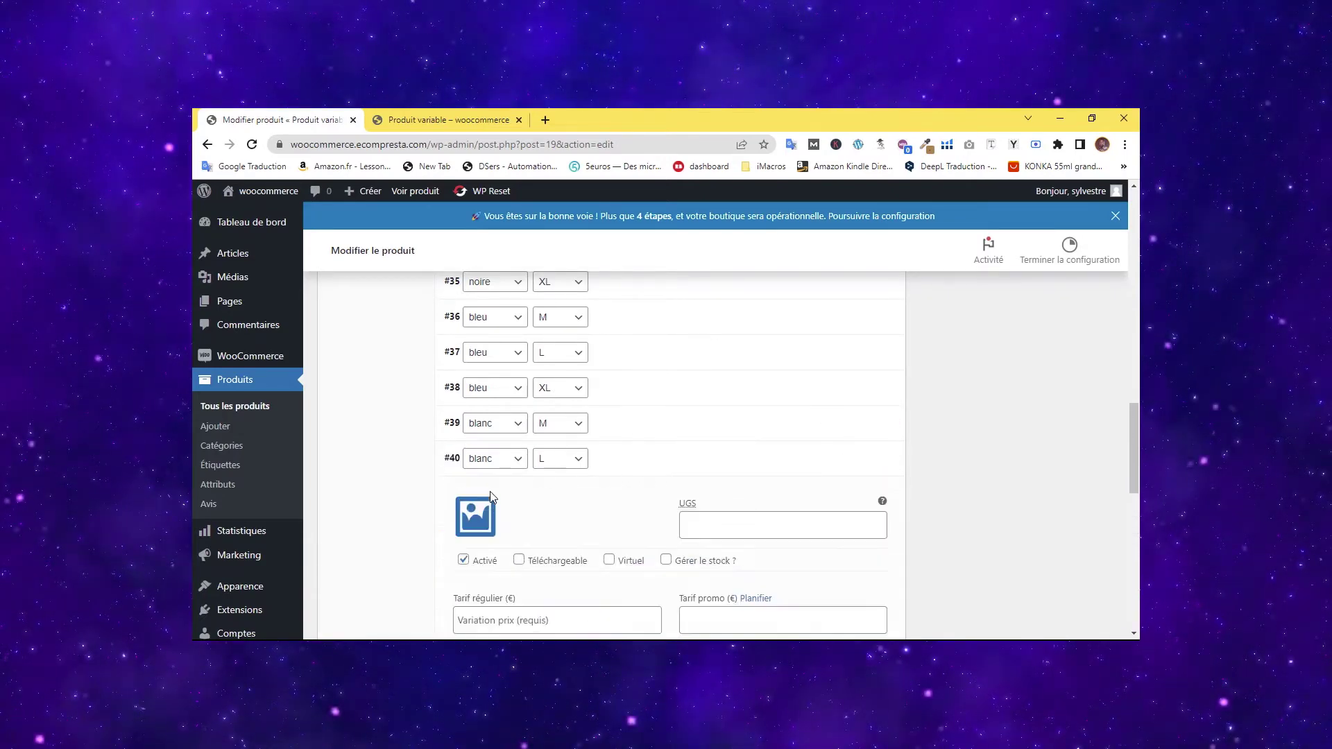
click(479, 536)
click(262, 368)
click(1038, 601)
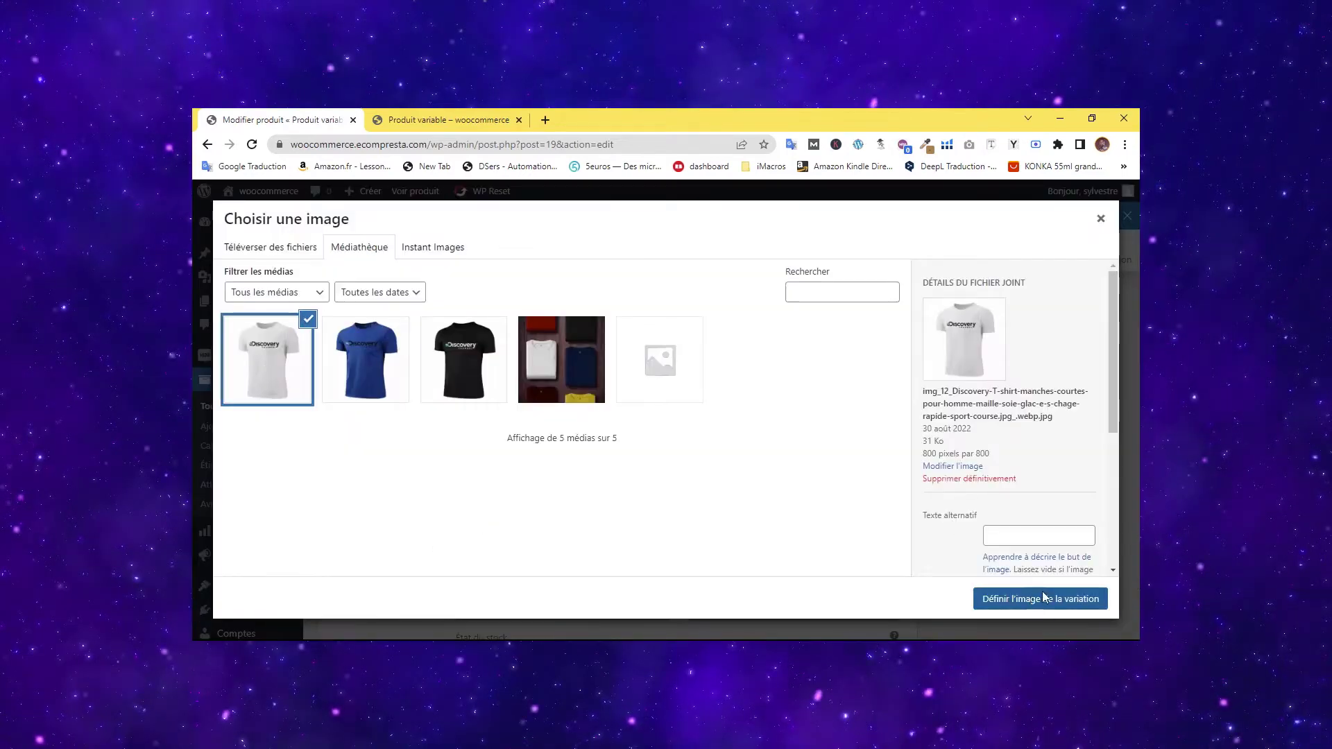
Fill in the blanc L variation's regular price and collapse that variation.
scroll(729, 491, down, 1)
click(586, 555)
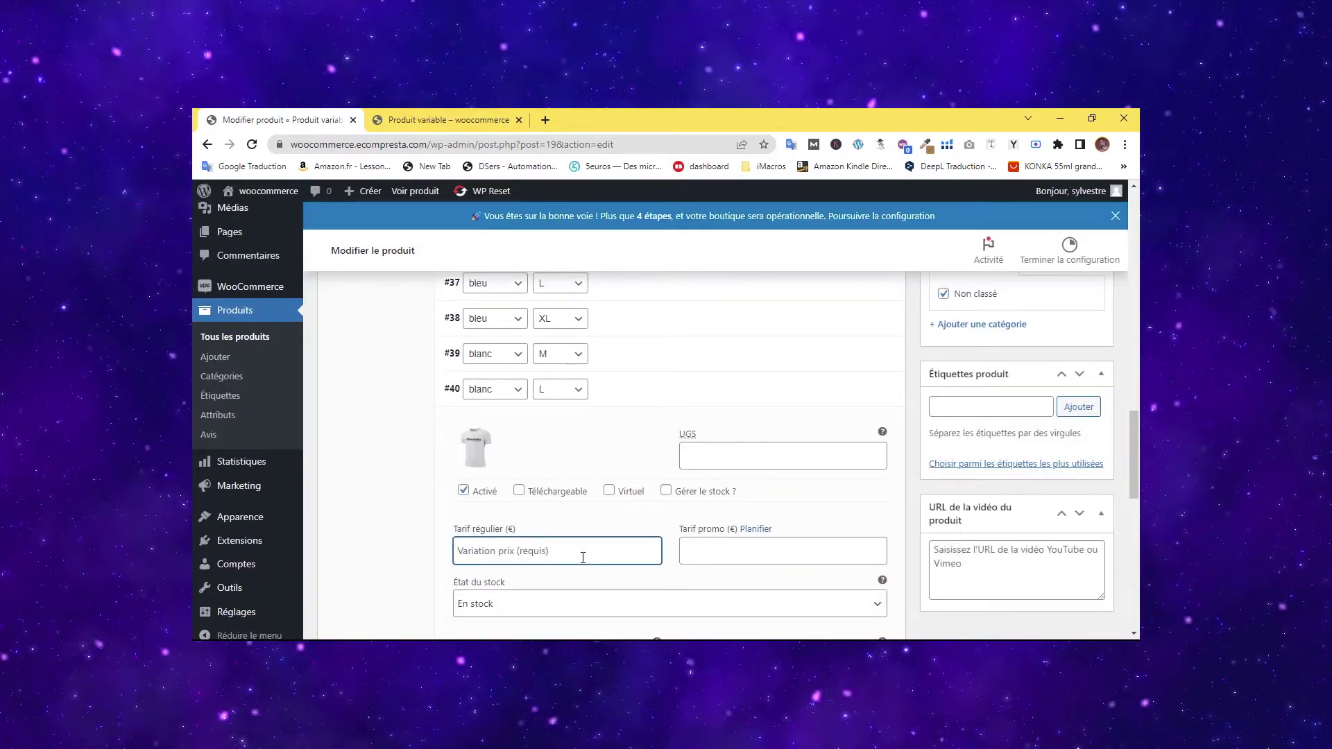
click(677, 398)
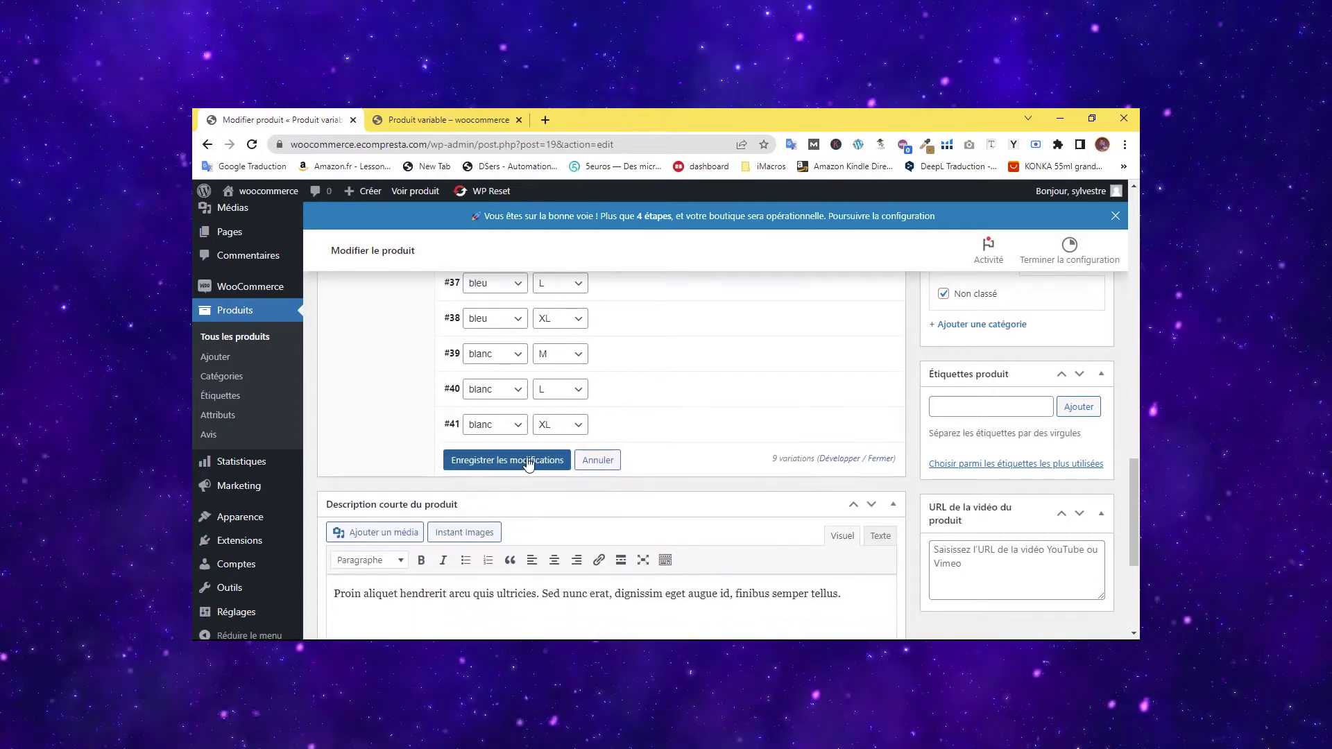
Expand the blanc XL variation and set the white T-shirt from the media library as its image.
click(655, 429)
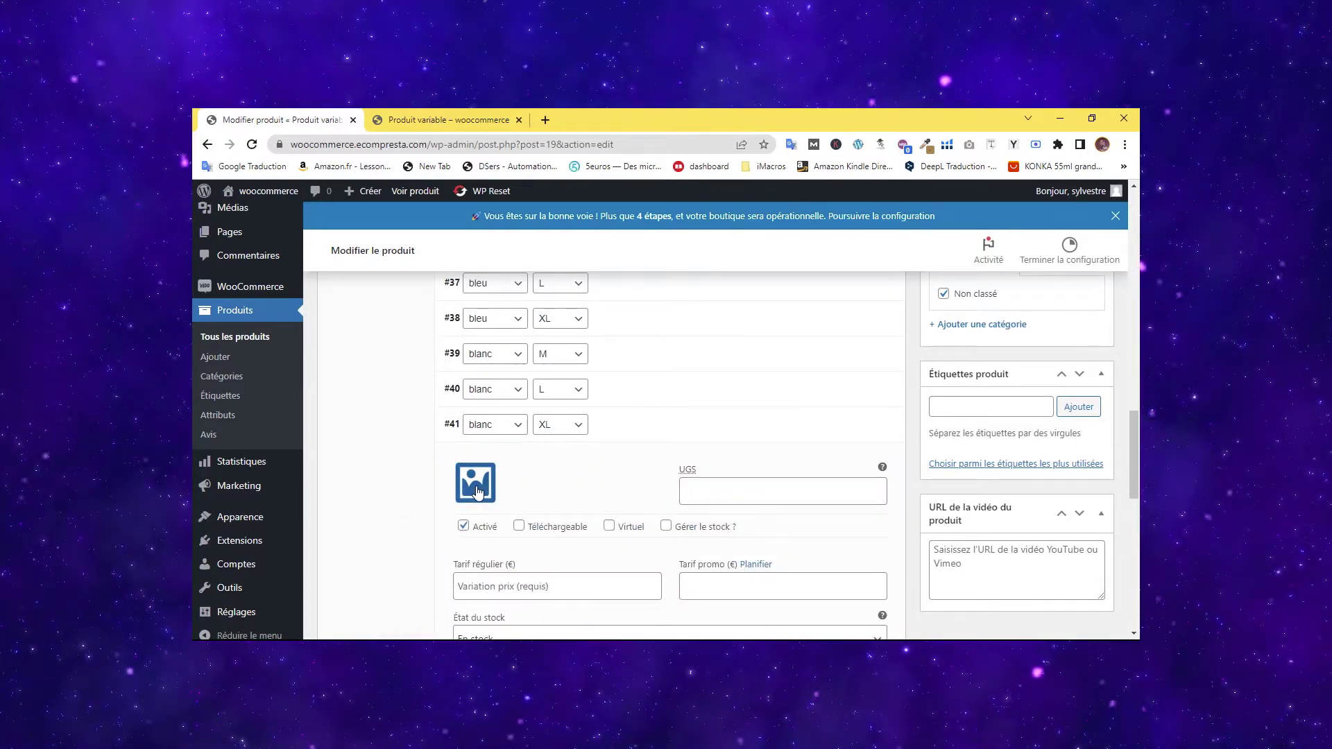
click(477, 491)
click(295, 385)
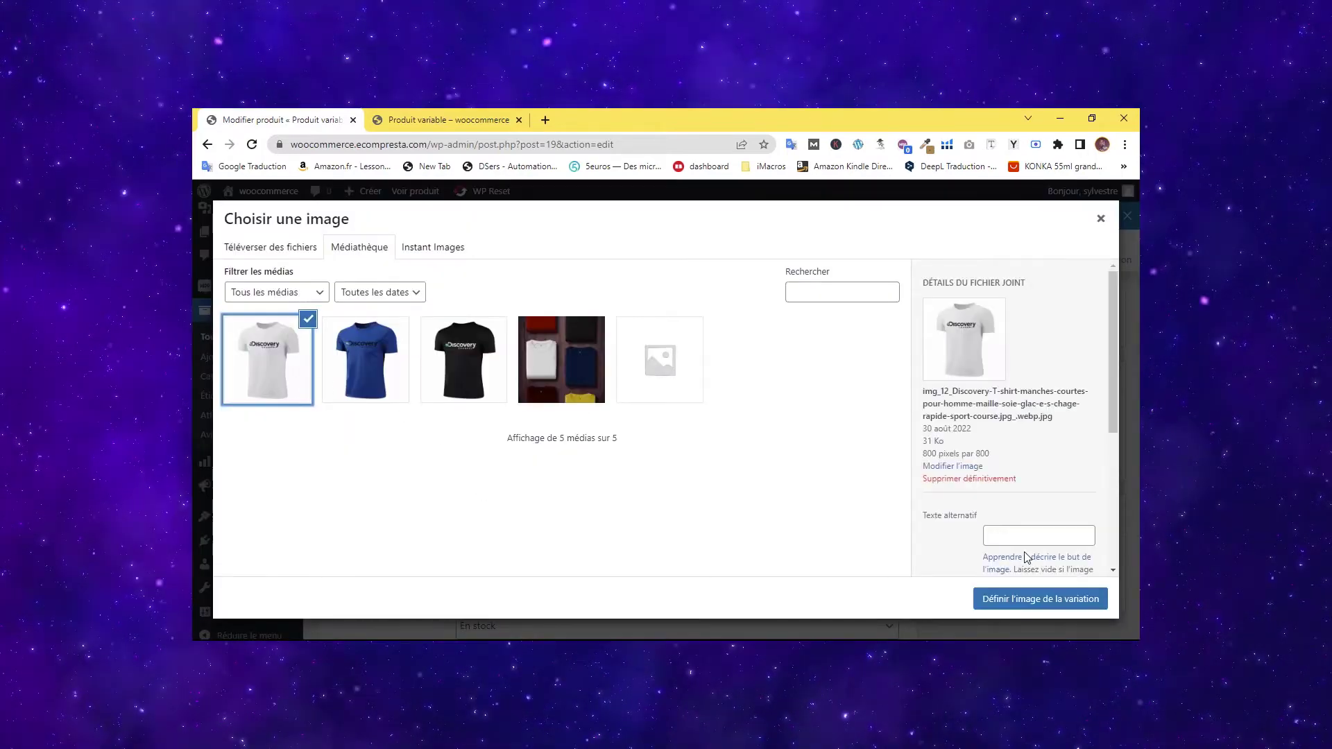
click(1022, 599)
Set the blanc XL variation's regular price to 20 € and save the changes to the variations.
scroll(577, 479, down, 4)
scroll(531, 354, up, 2)
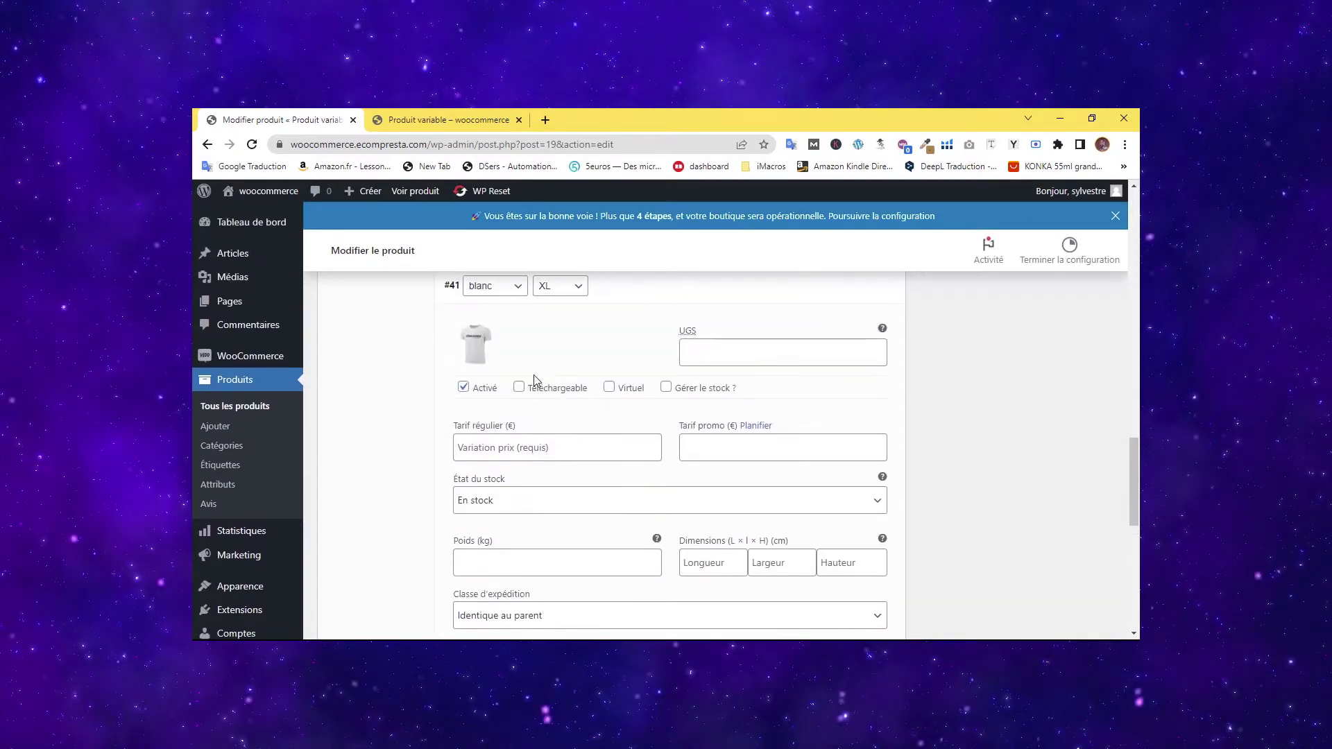
click(514, 447)
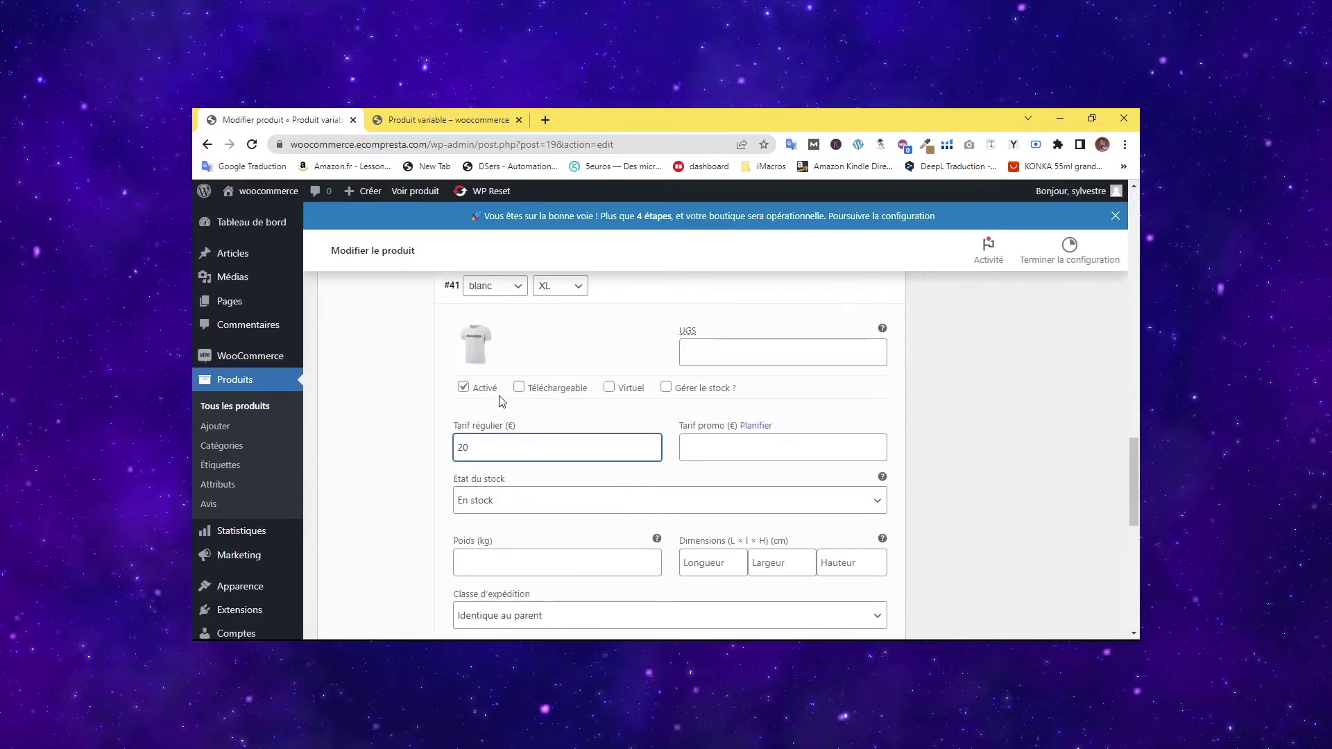
text(20)
scroll(633, 475, down, 3)
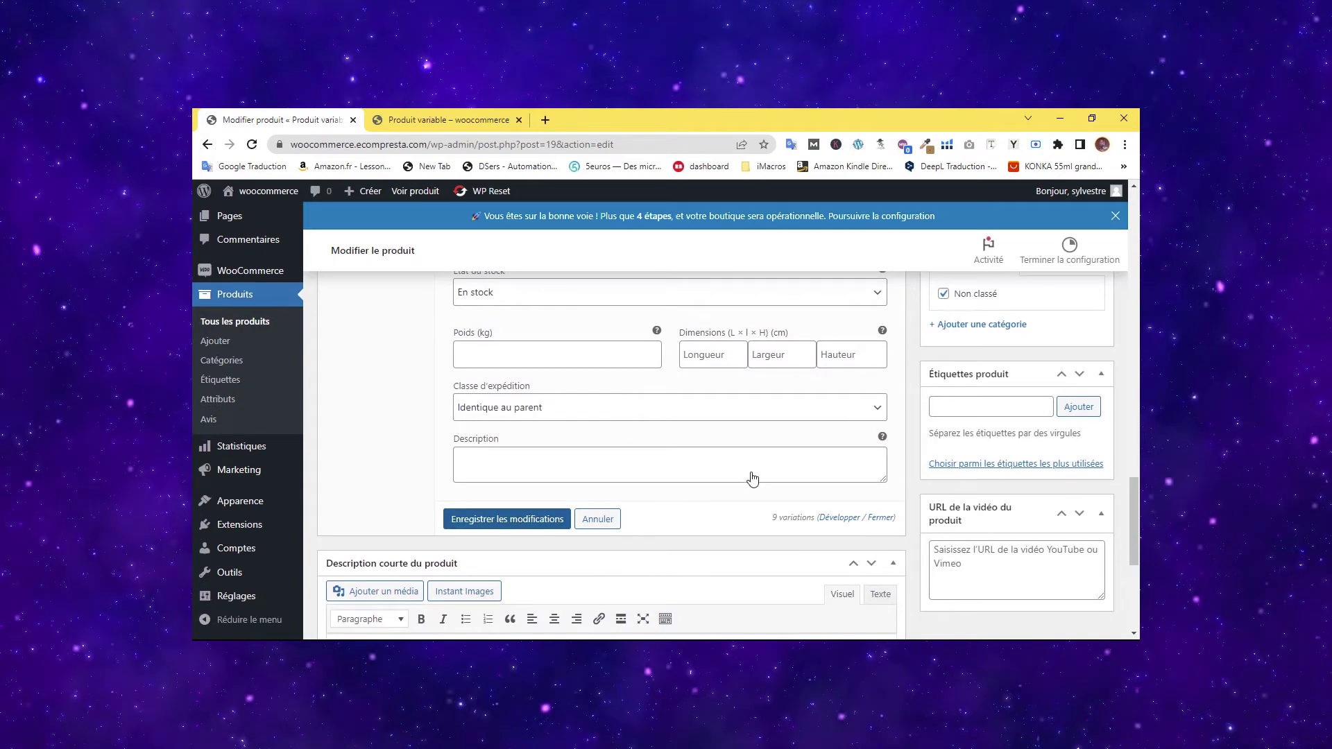
click(507, 519)
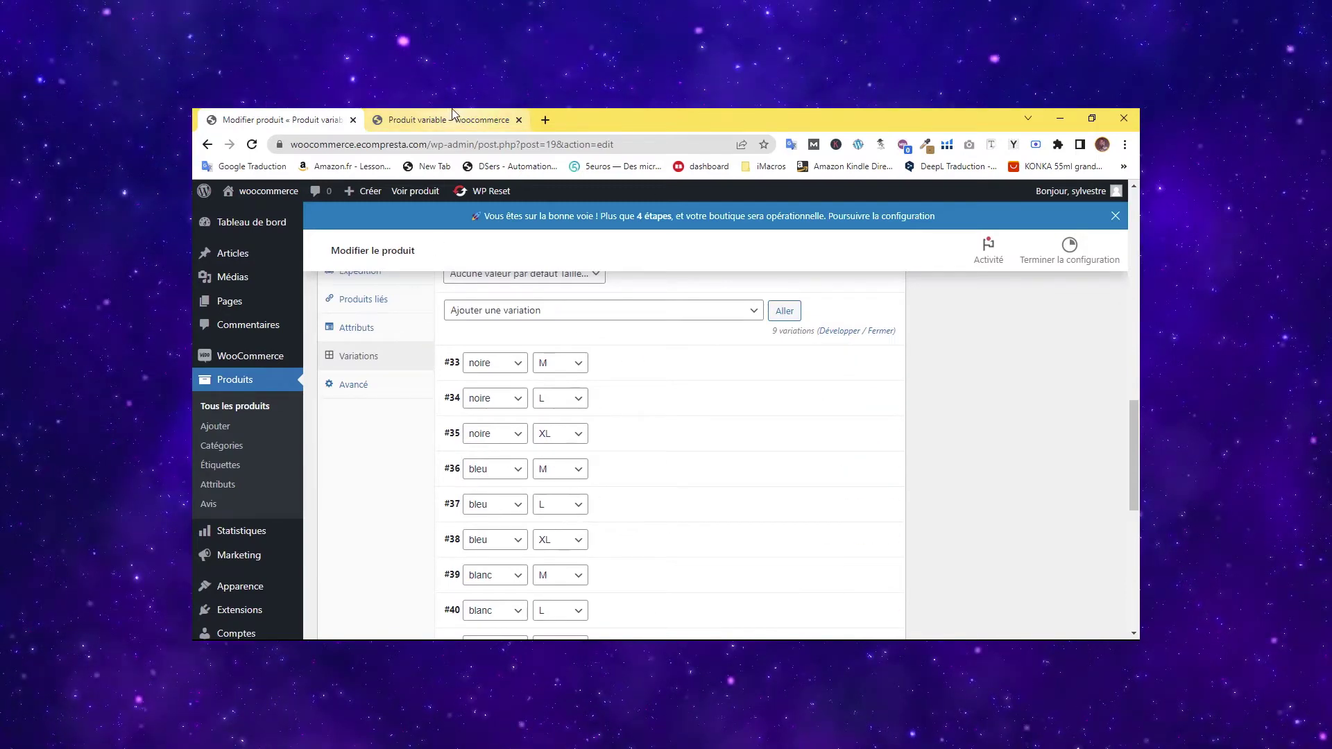
Reload the shop's page for Produit variable and look over its updated options.
click(486, 120)
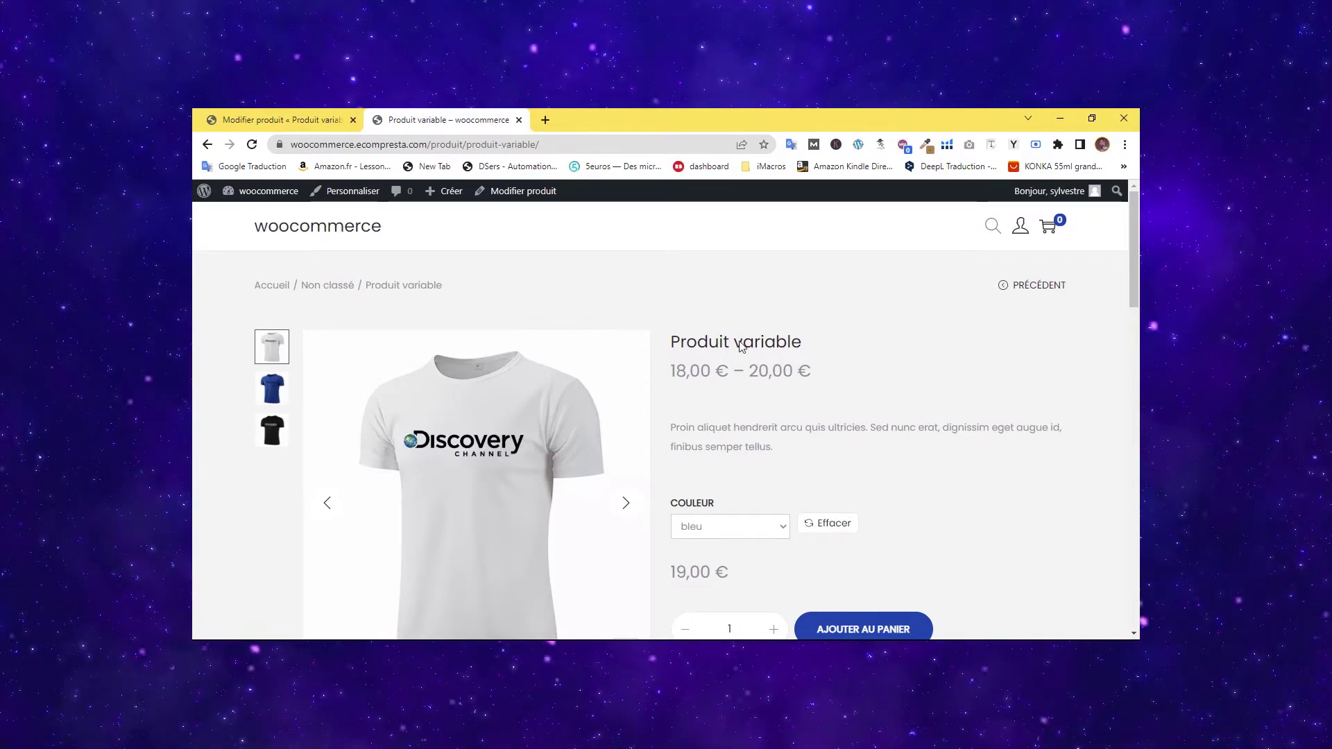
click(252, 145)
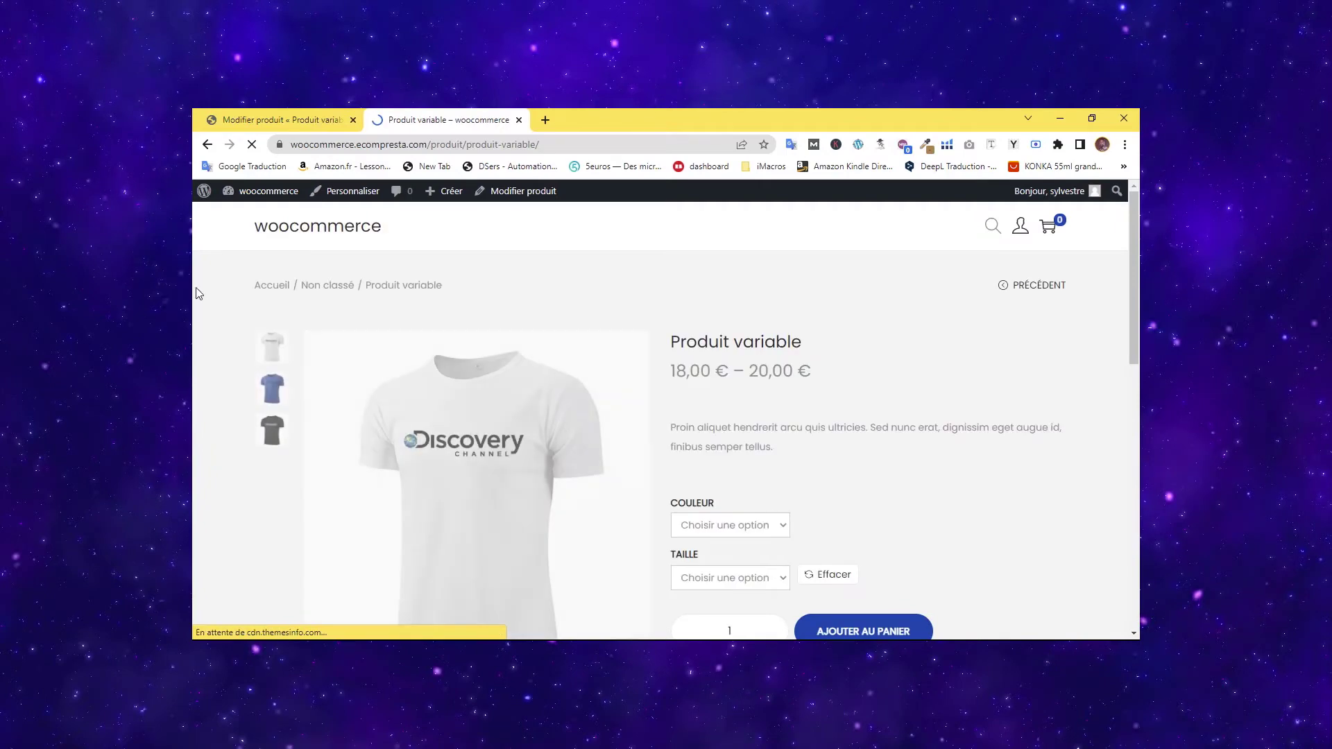
scroll(660, 433, down, 6)
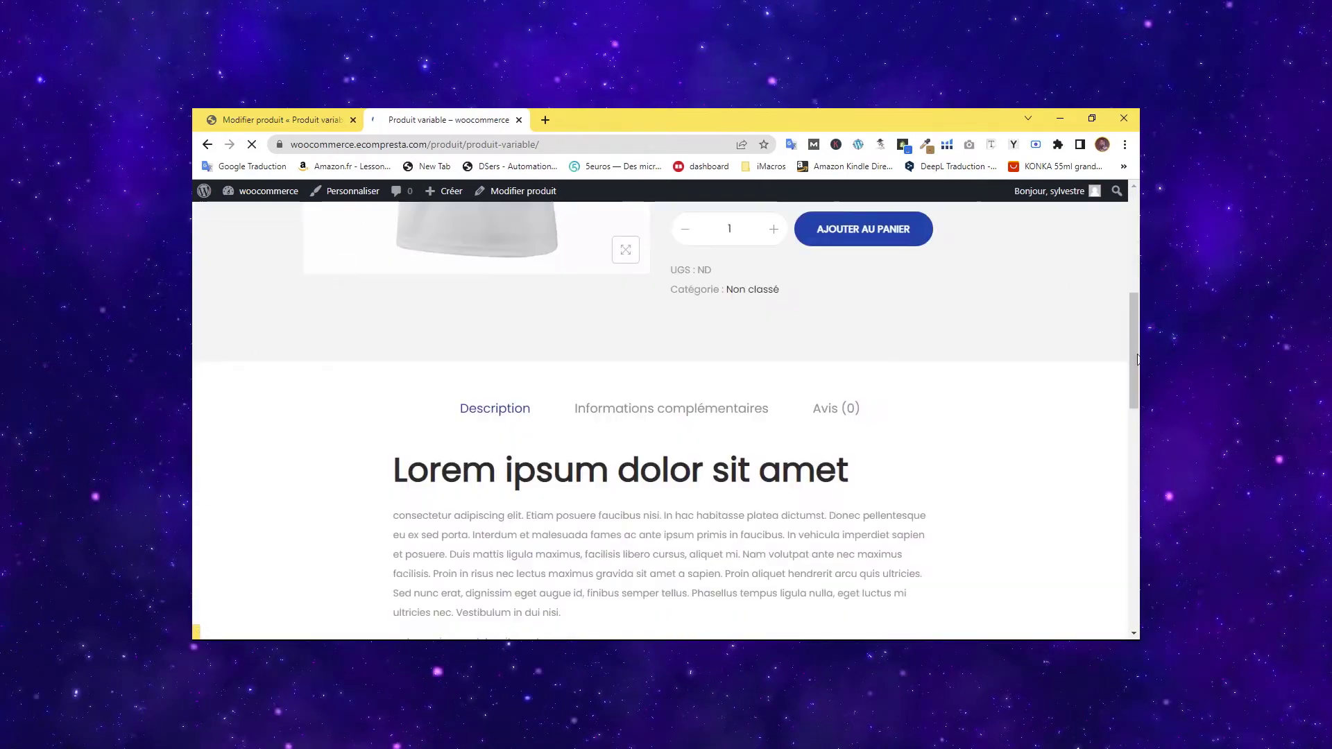
scroll(660, 433, up, 4)
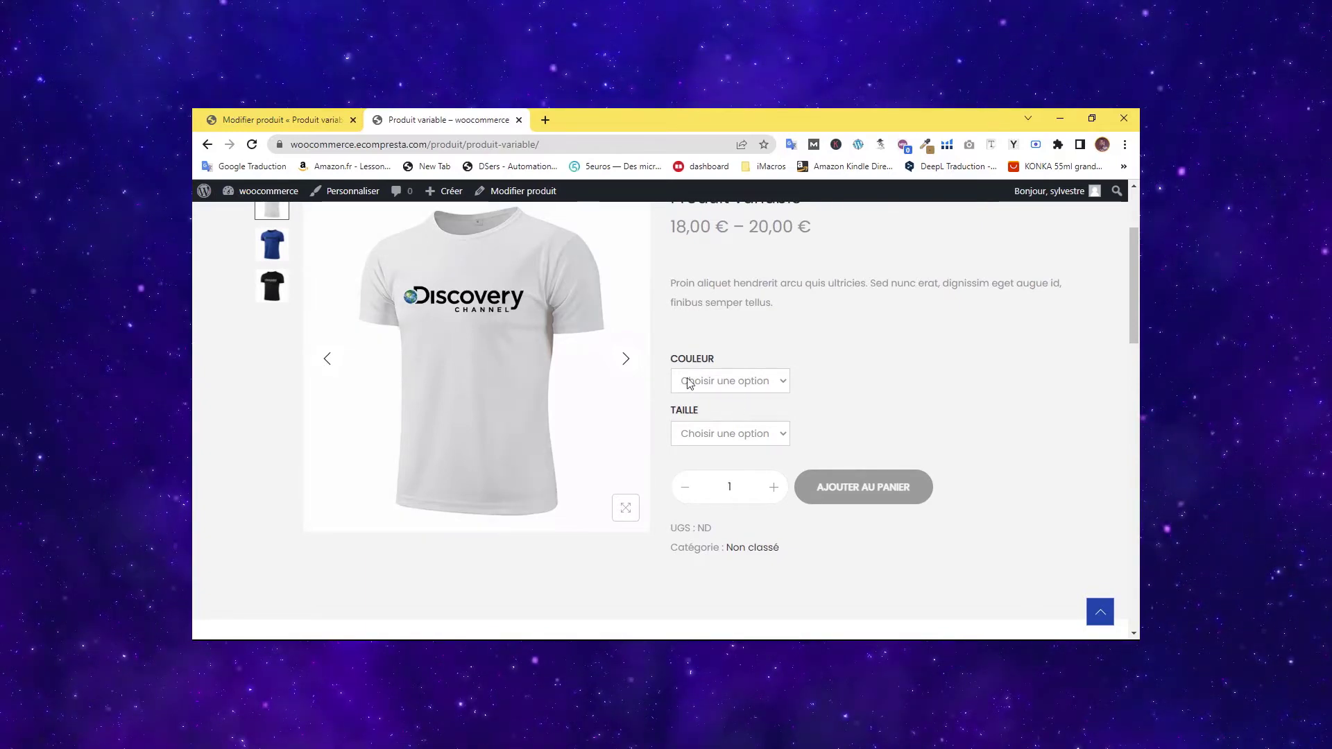
Choose couleur noire and taille M on the product page to check that variation's image and price.
scroll(726, 377, up, 1)
click(714, 451)
click(722, 488)
click(714, 506)
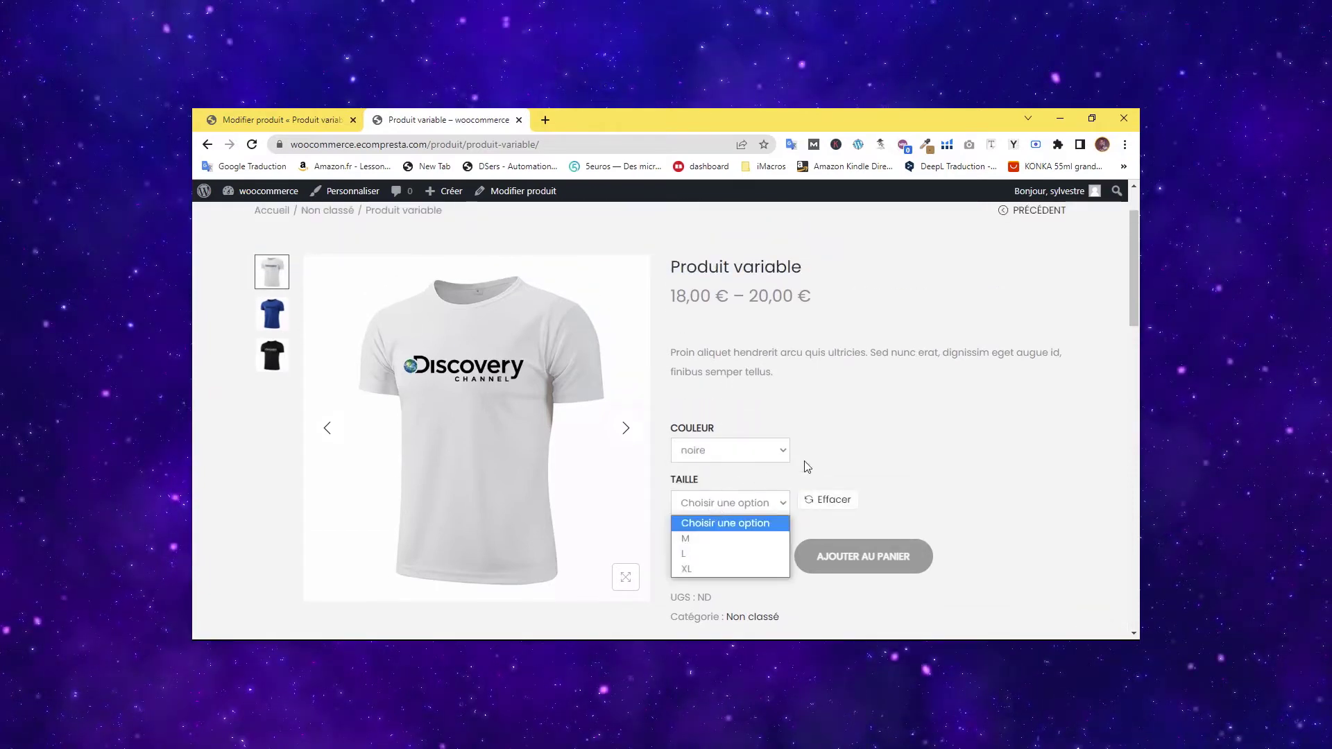
click(702, 539)
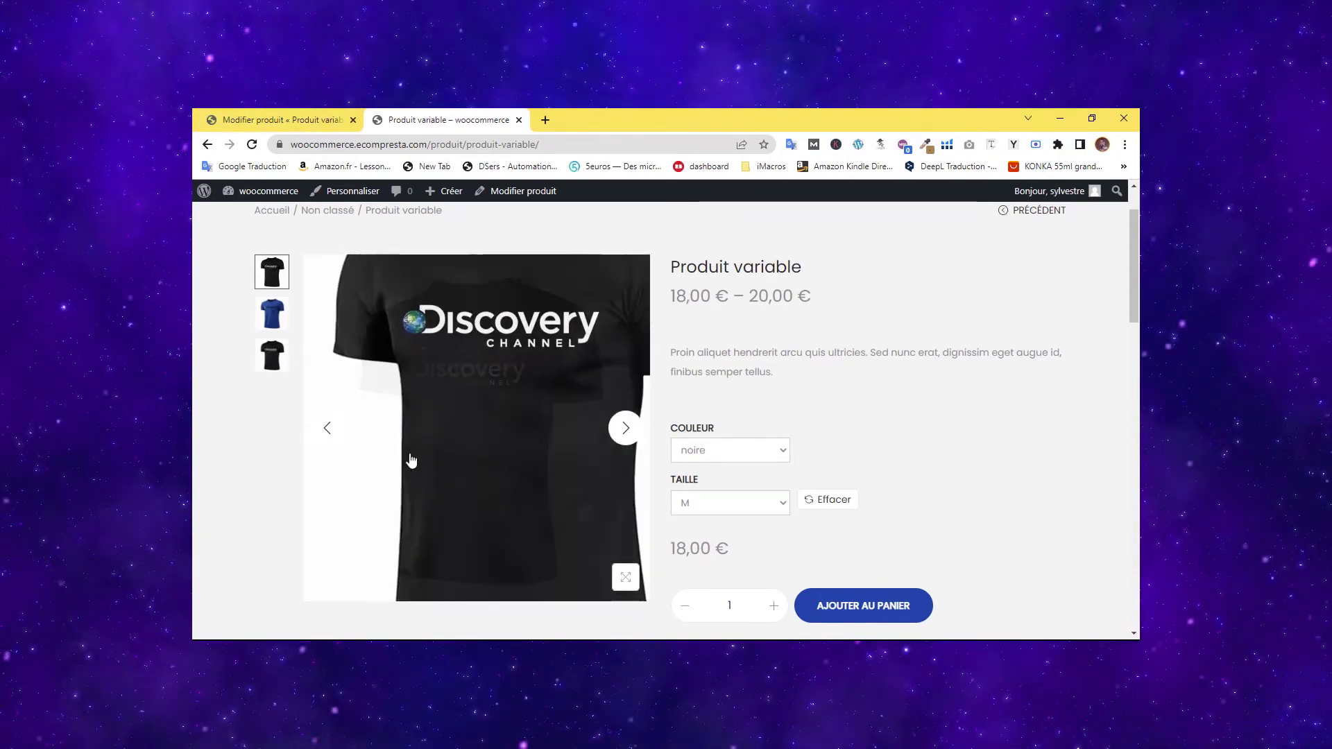
Add the white Discovery T-shirt image to the variable product's gallery and update the product.
click(277, 119)
scroll(615, 452, up, 5)
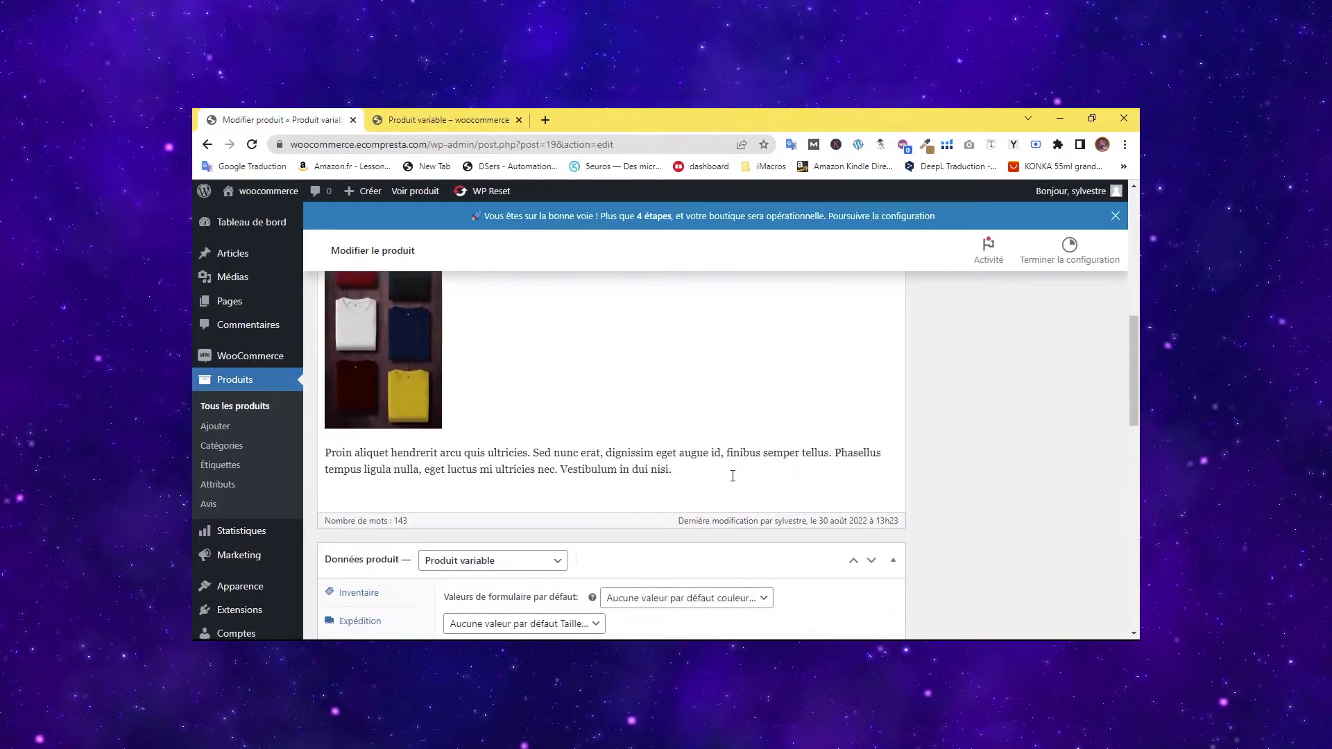
scroll(732, 474, up, 6)
scroll(905, 506, down, 6)
scroll(1006, 520, down, 1)
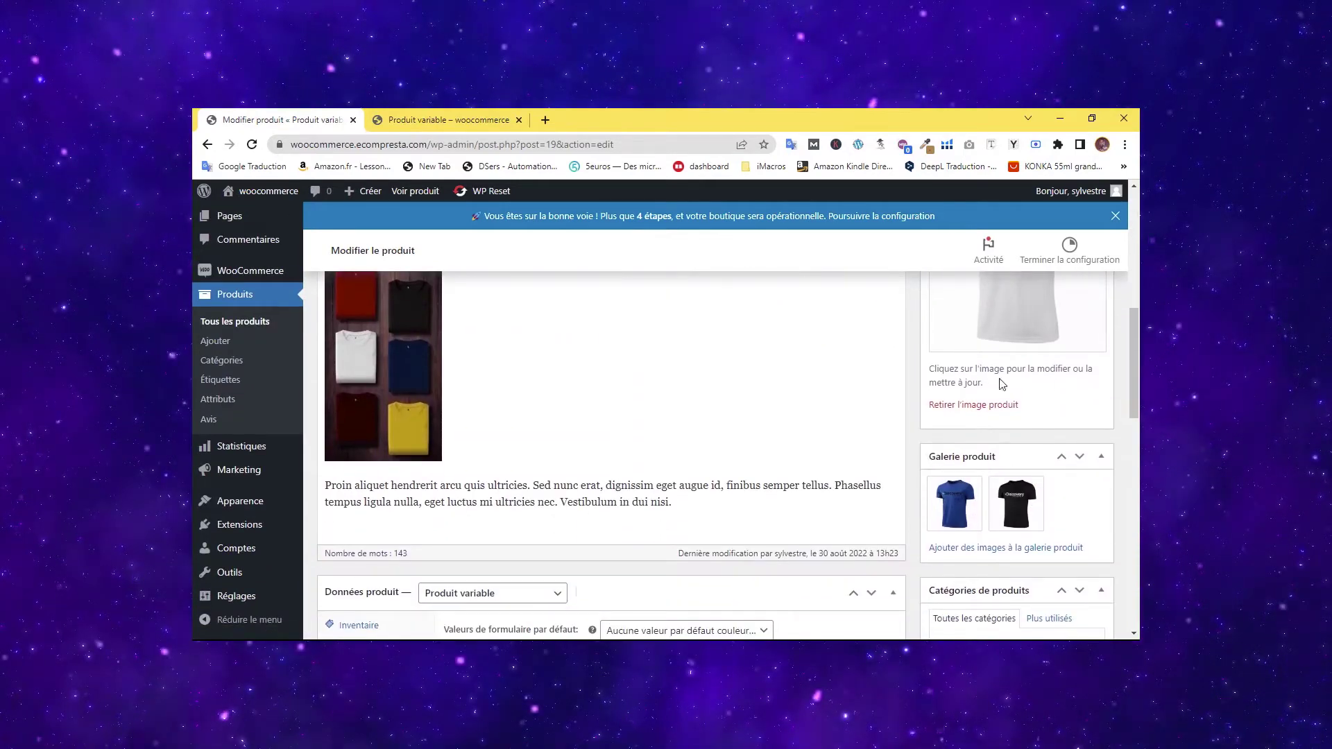
click(1004, 551)
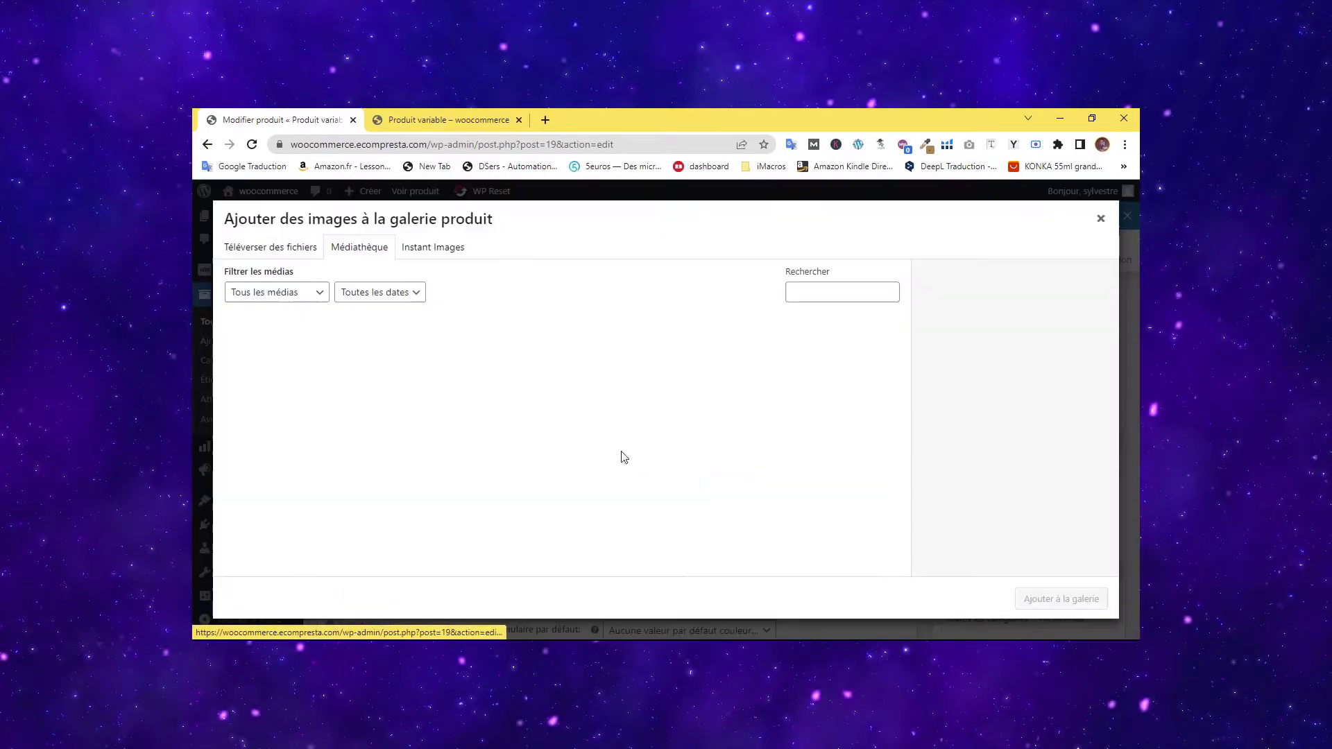
click(312, 362)
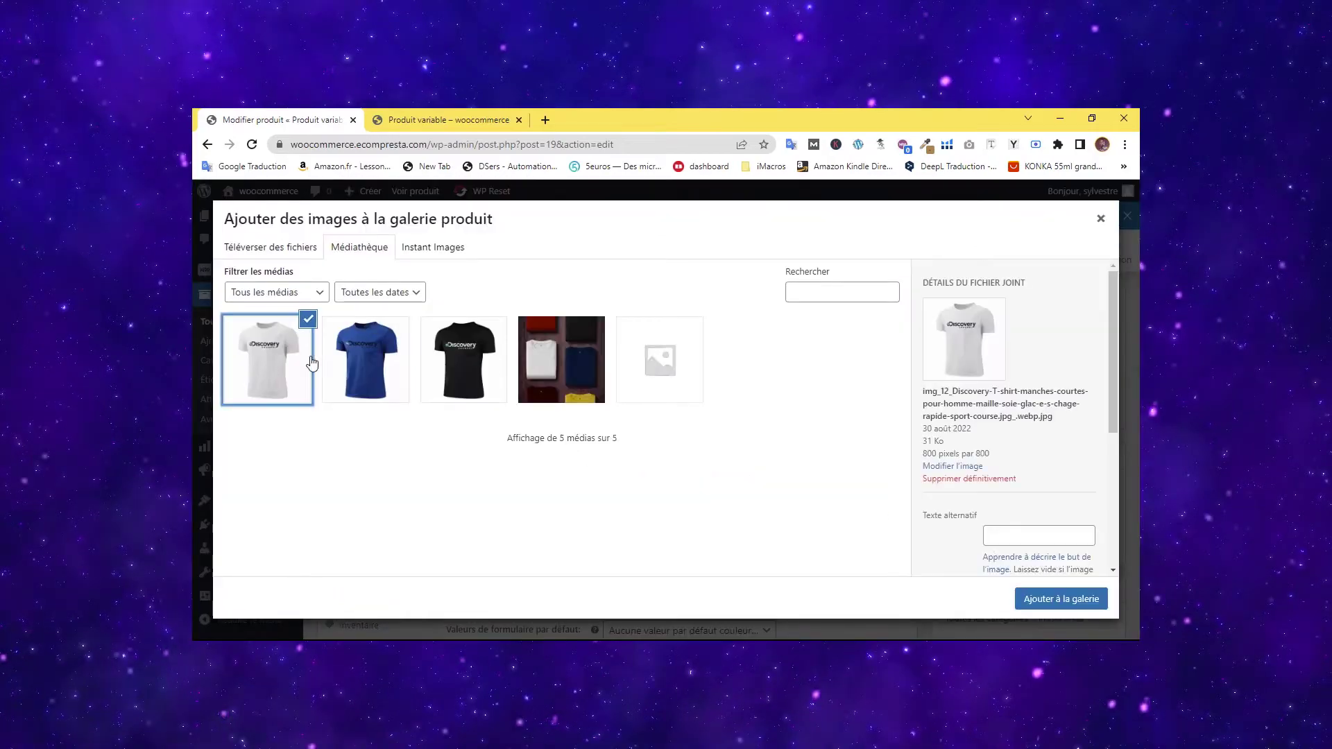
click(1065, 598)
scroll(1072, 430, up, 8)
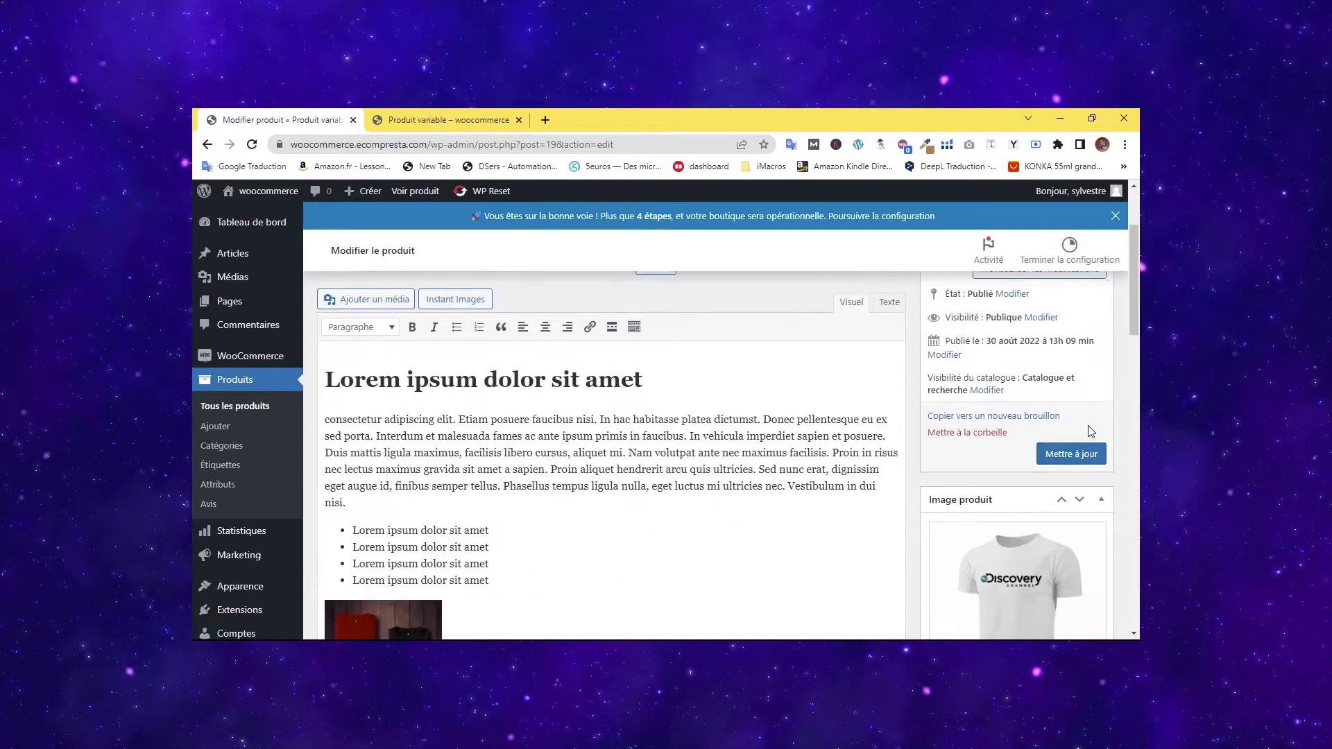
click(1066, 594)
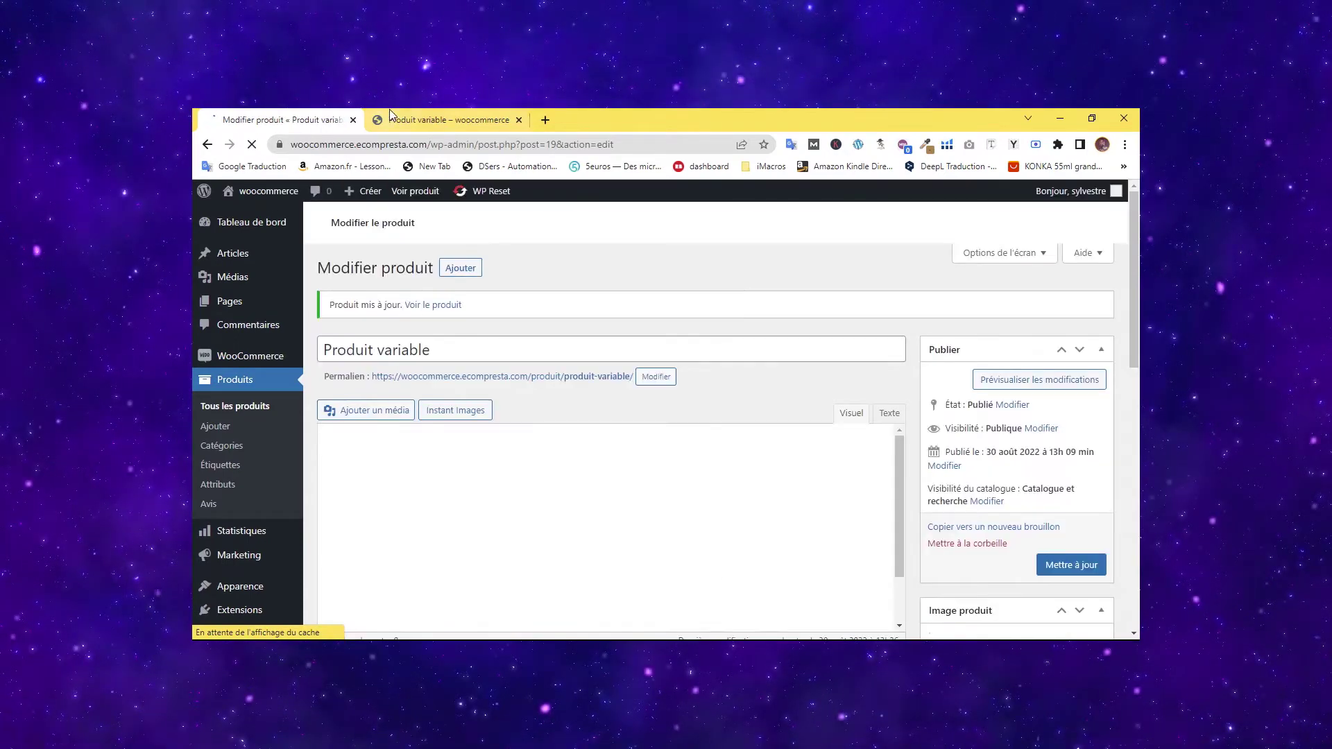
Reload the variable product's shop page and choose colour bleu and size L to check that variation.
click(437, 120)
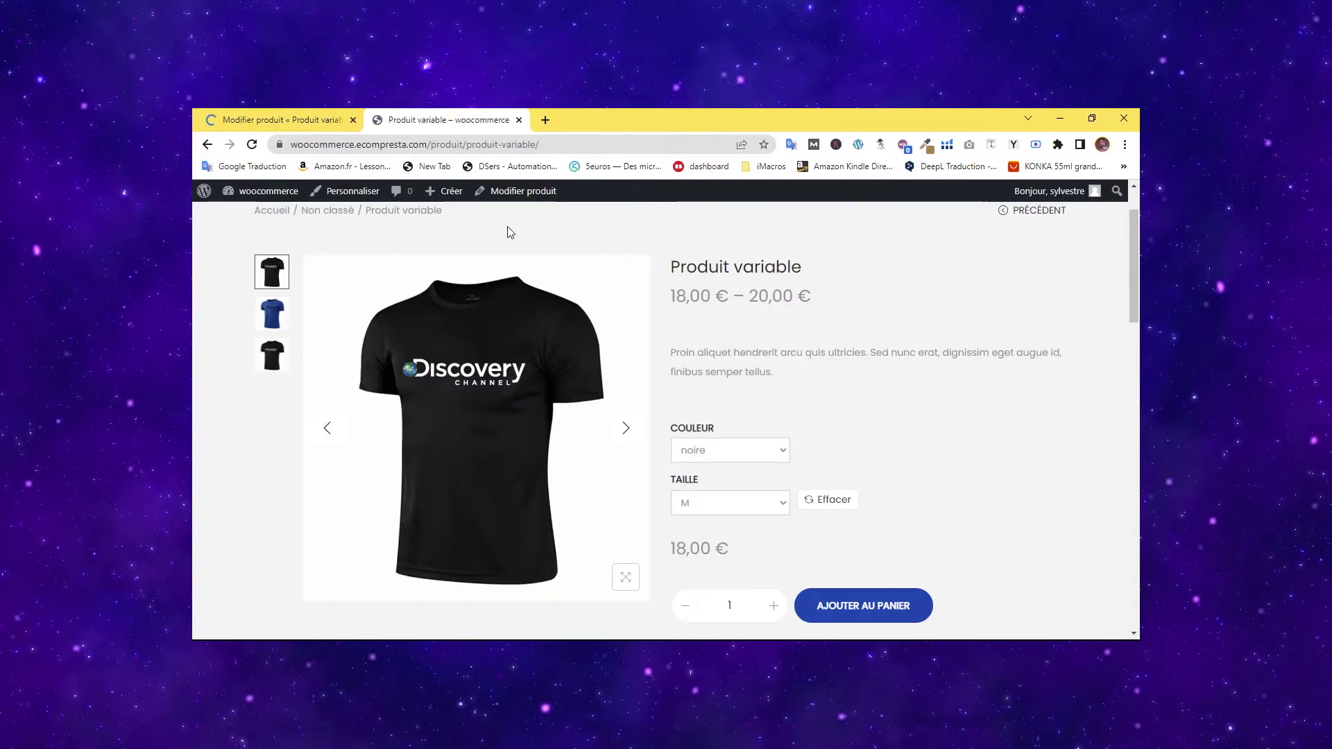
click(252, 143)
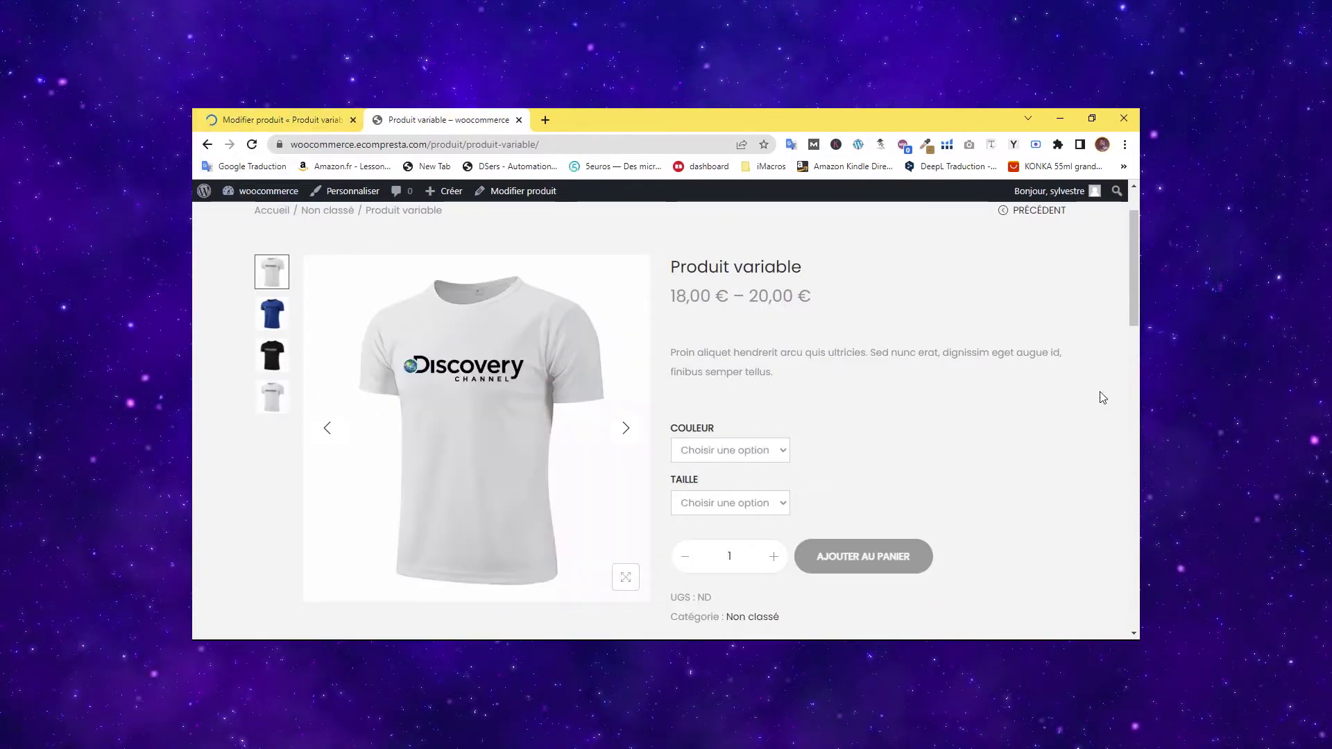
click(743, 453)
click(715, 501)
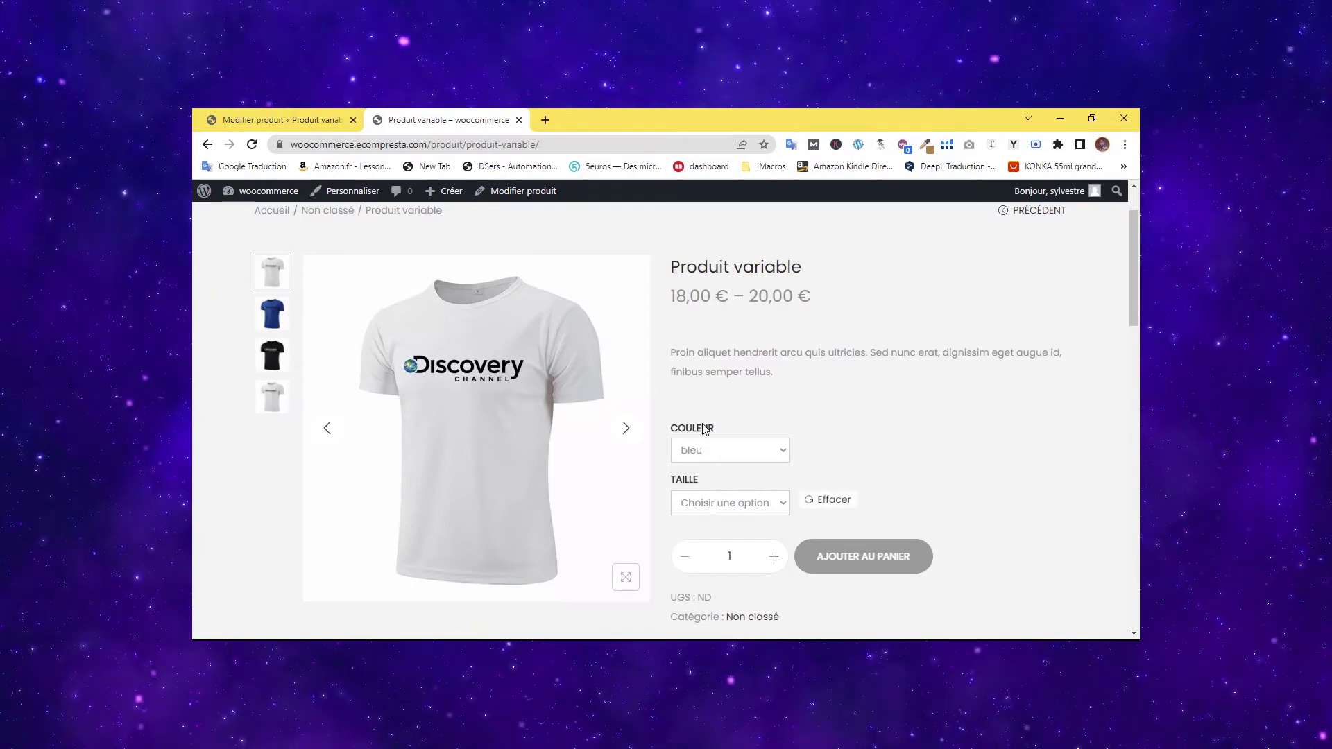
click(696, 514)
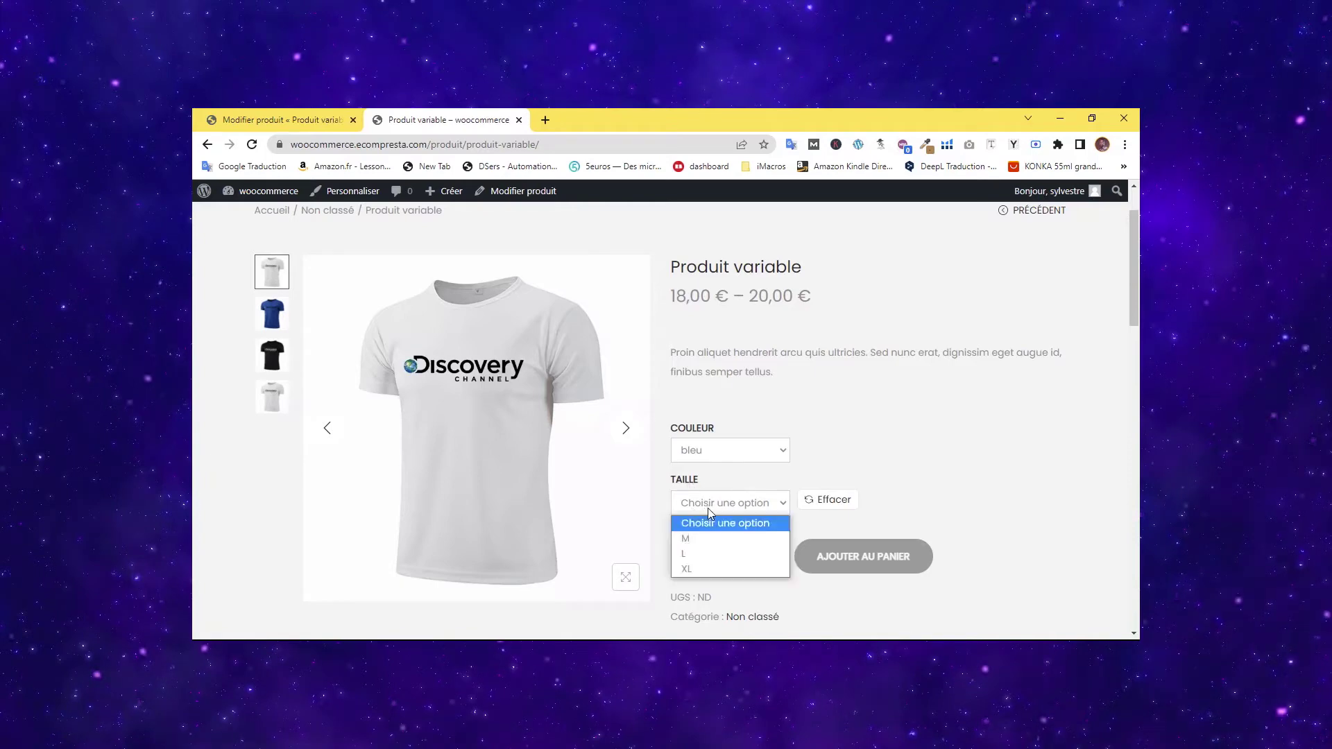
click(700, 543)
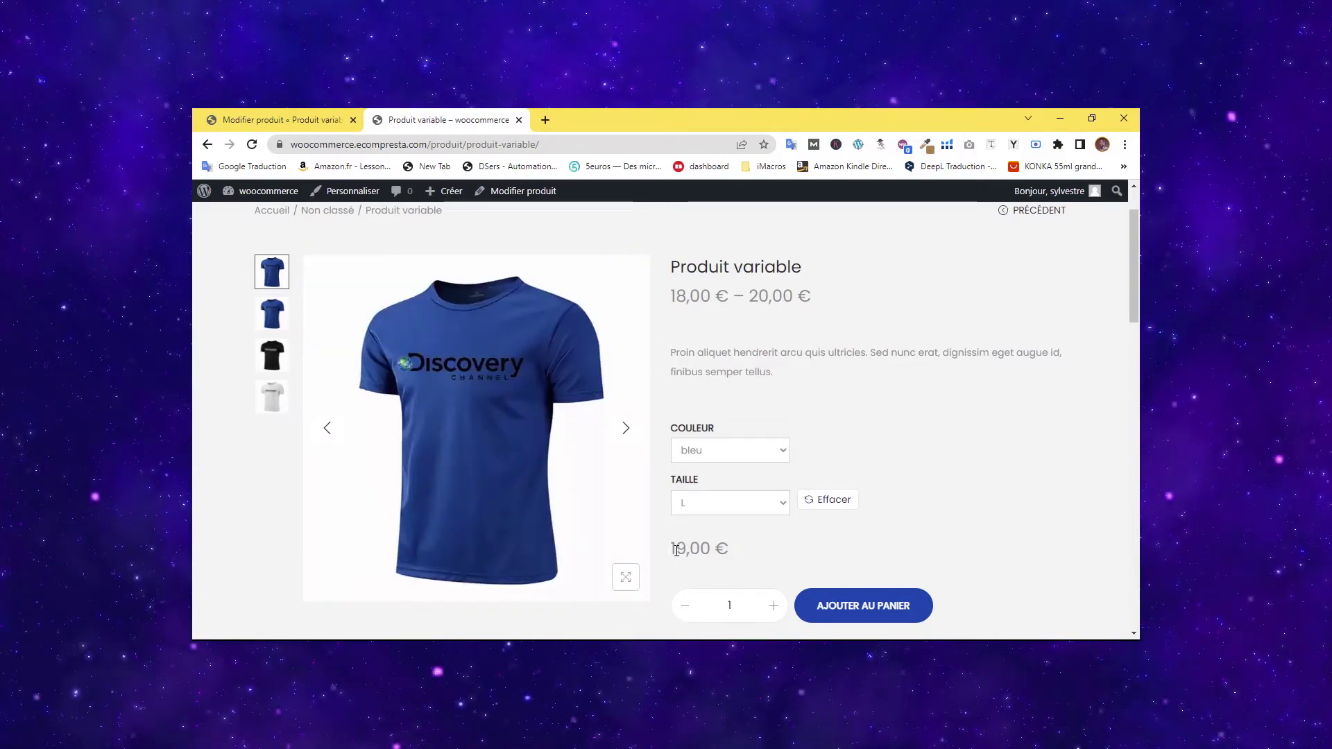
mouse_move(699, 549)
mouse_down()
mouse_move(680, 548)
mouse_move(696, 548)
mouse_up()
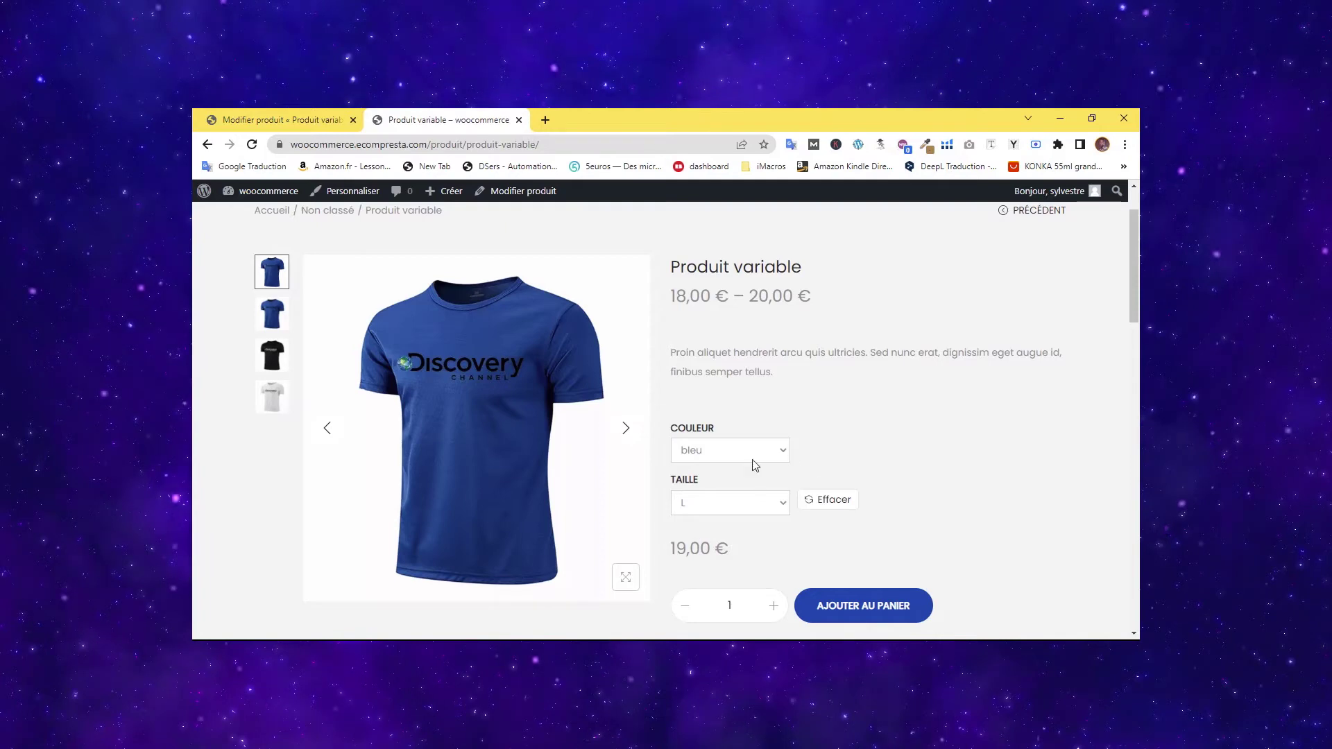
scroll(585, 530, down, 3)
scroll(586, 529, up, 5)
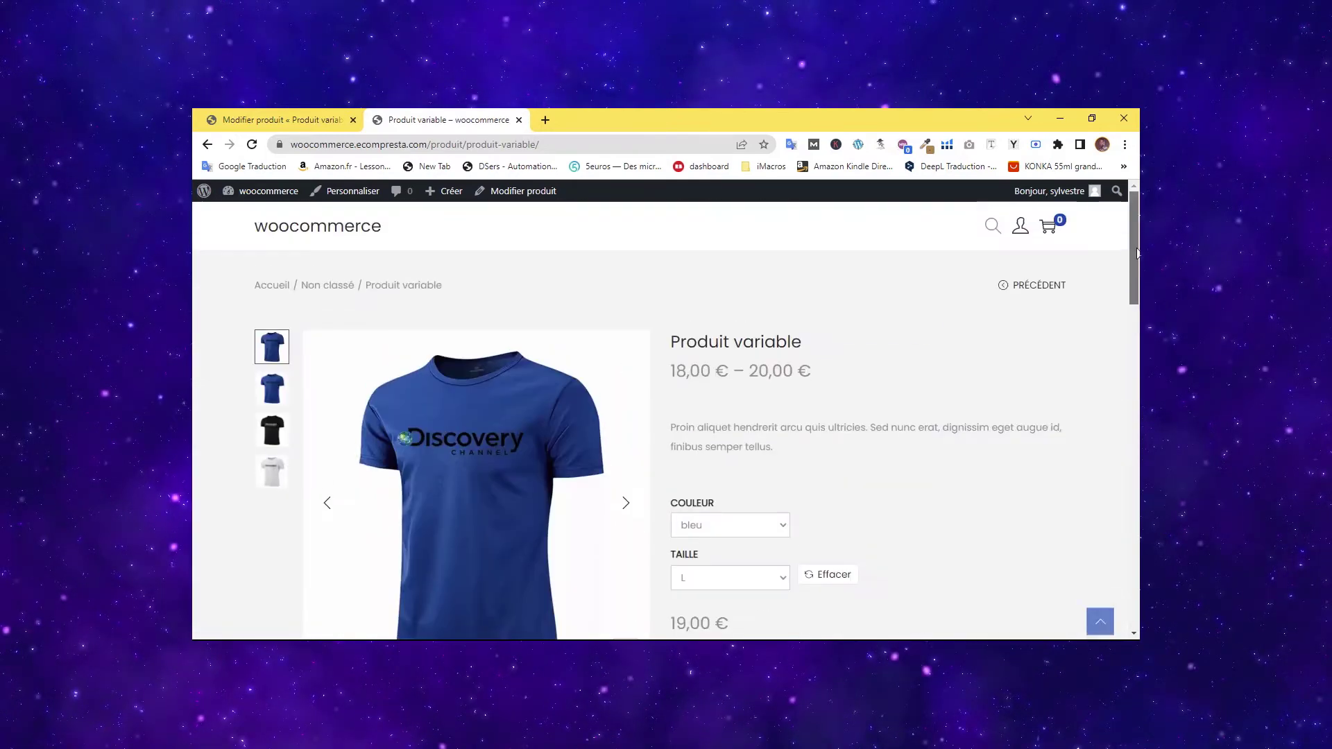
mouse_move(1132, 229)
mouse_down()
mouse_move(1132, 537)
mouse_move(1130, 229)
mouse_up()
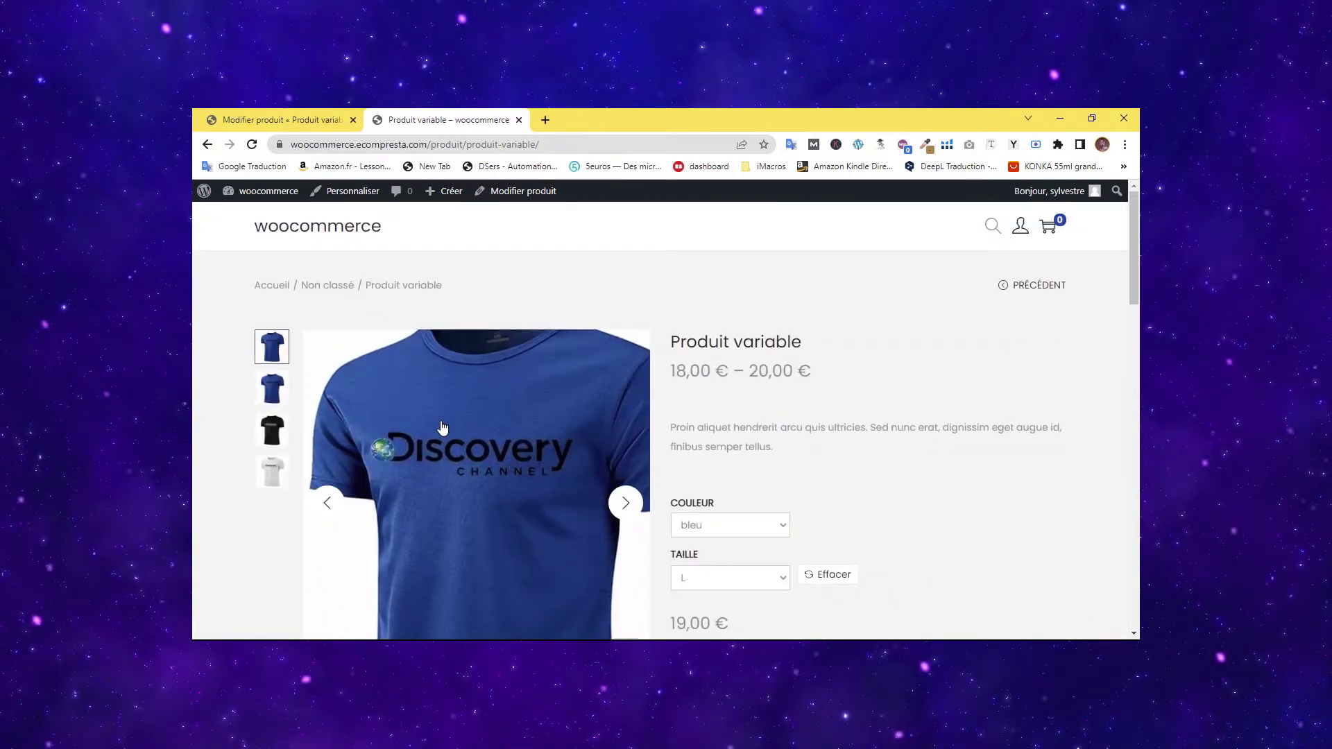
scroll(439, 440, down, 7)
scroll(444, 440, up, 7)
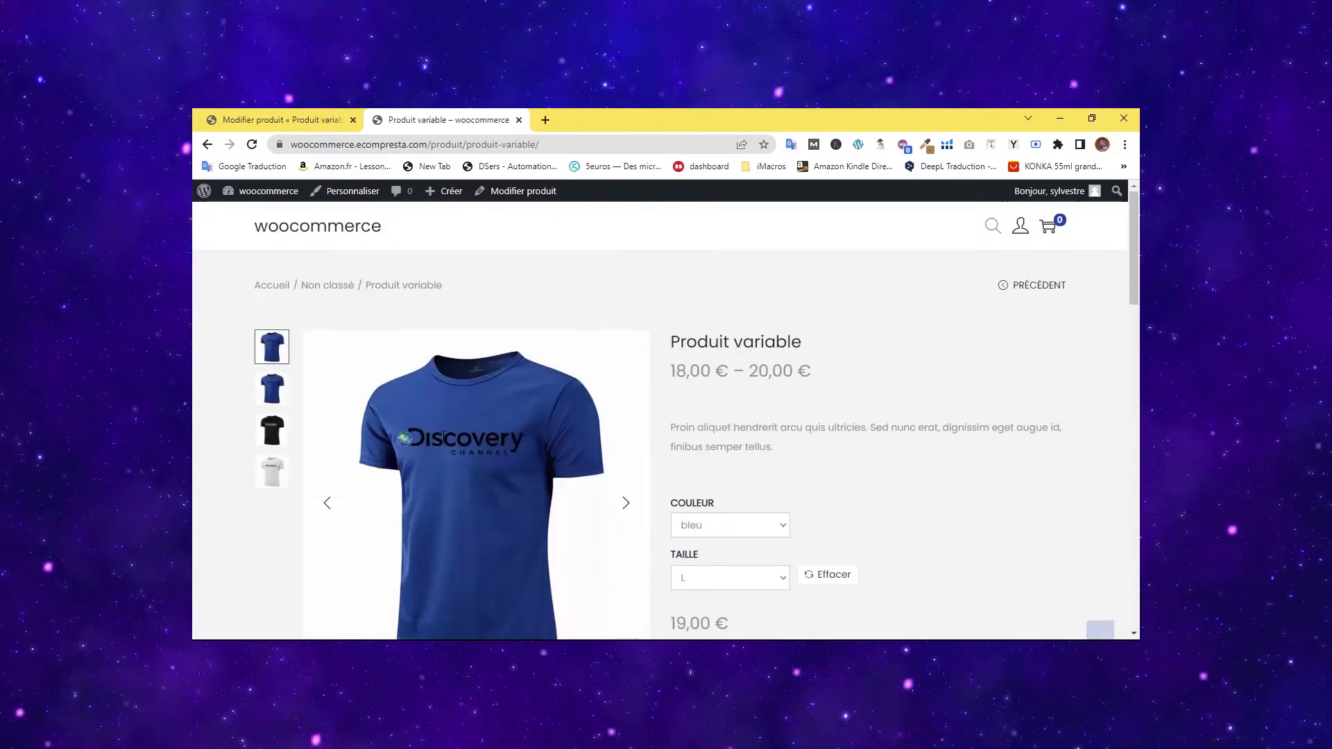
click(732, 590)
click(700, 559)
click(218, 114)
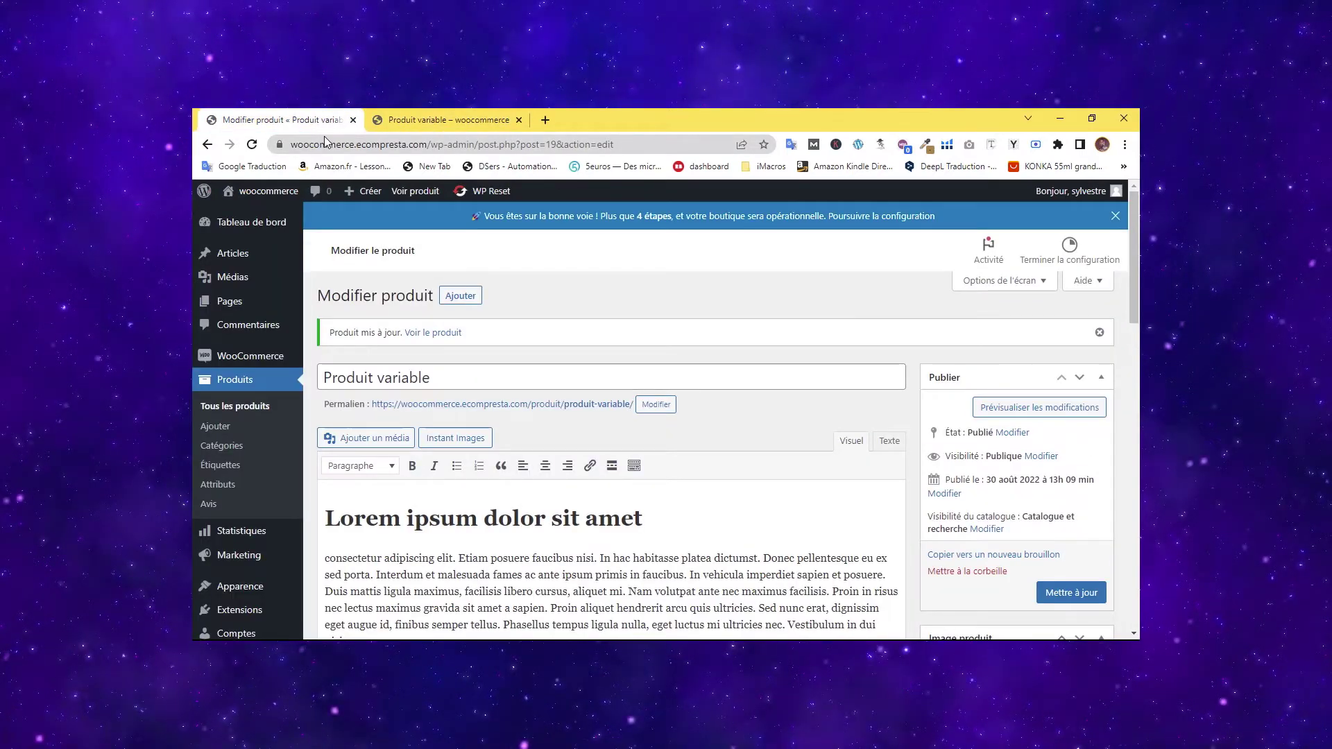
click(424, 121)
click(324, 120)
click(434, 120)
Start a new product from the product list and title it "Produit groupé".
click(319, 121)
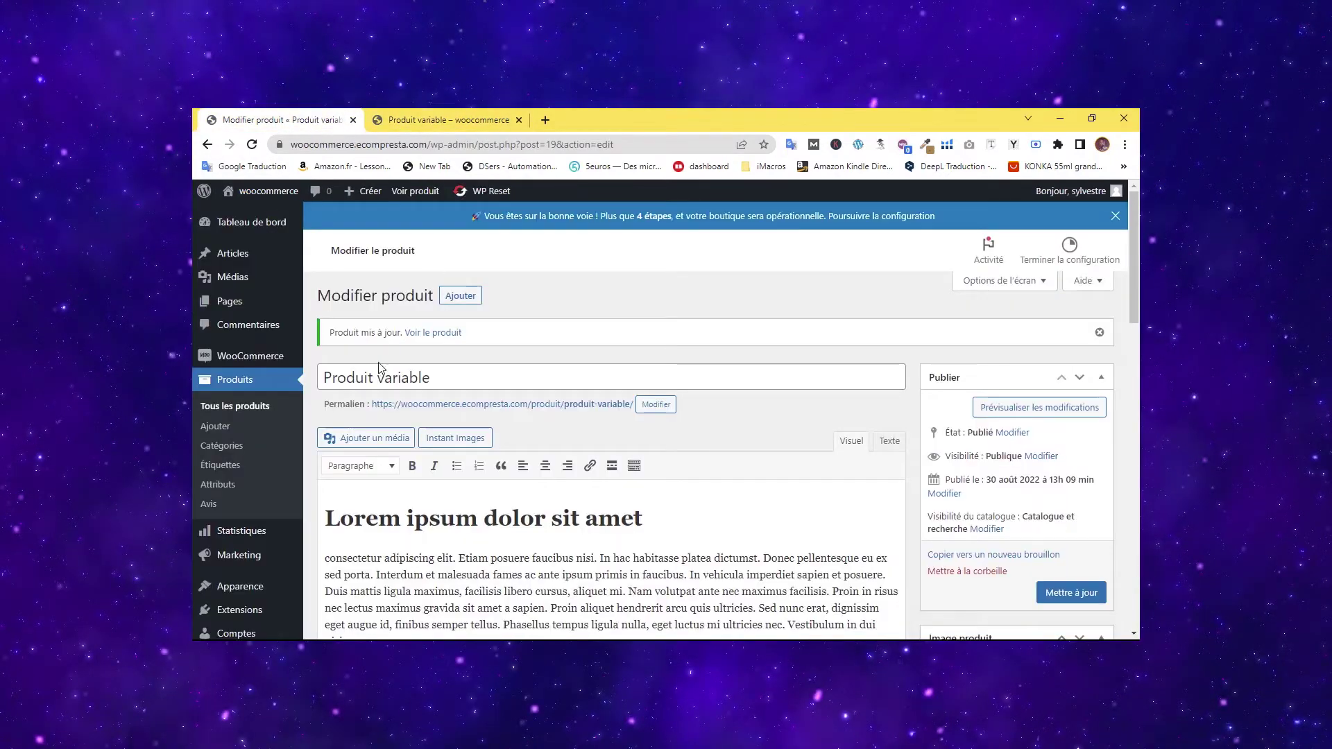
click(249, 411)
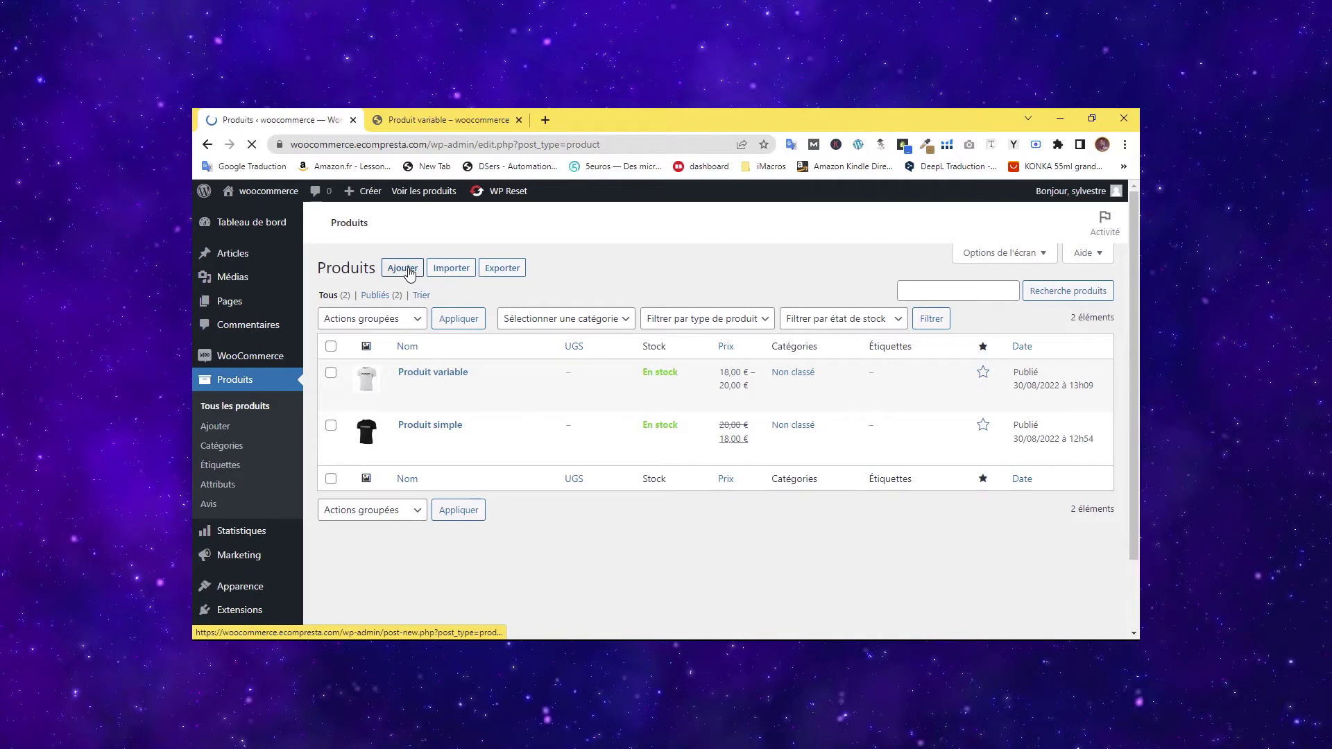
text(Produit groupé)
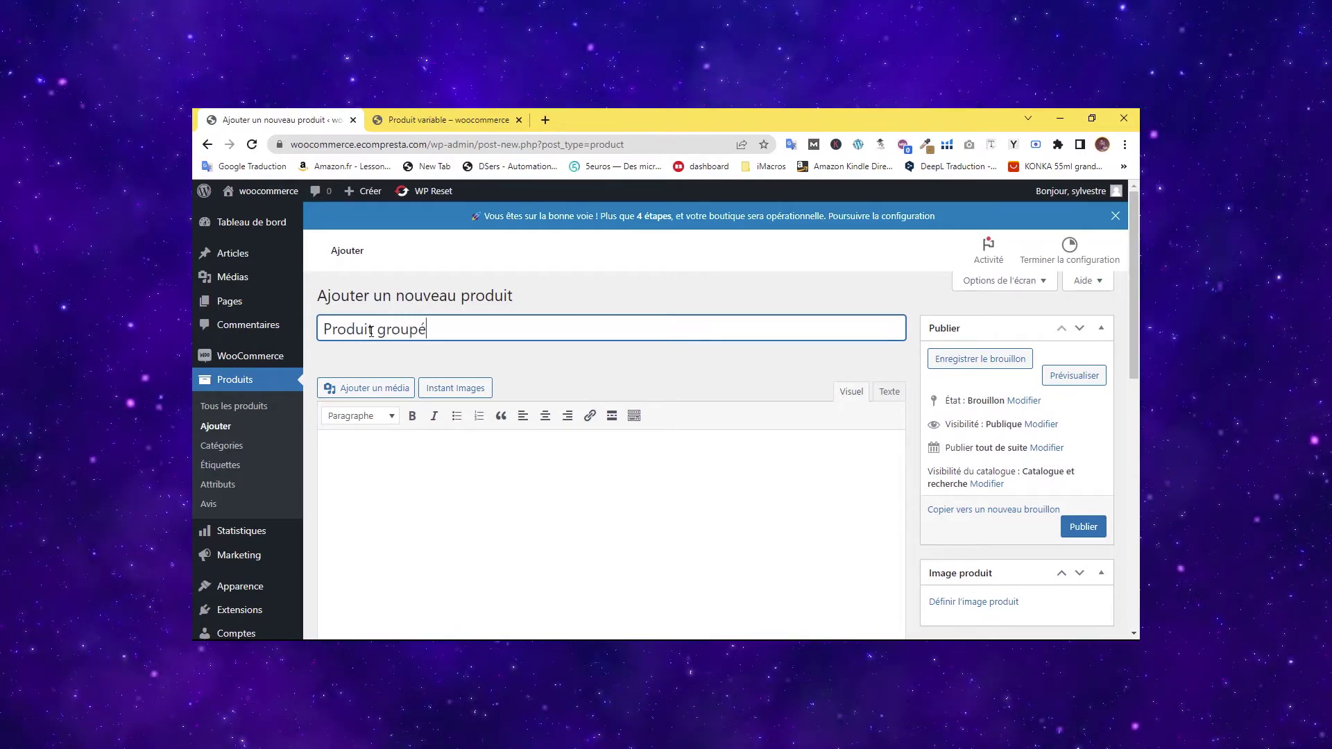
click(605, 295)
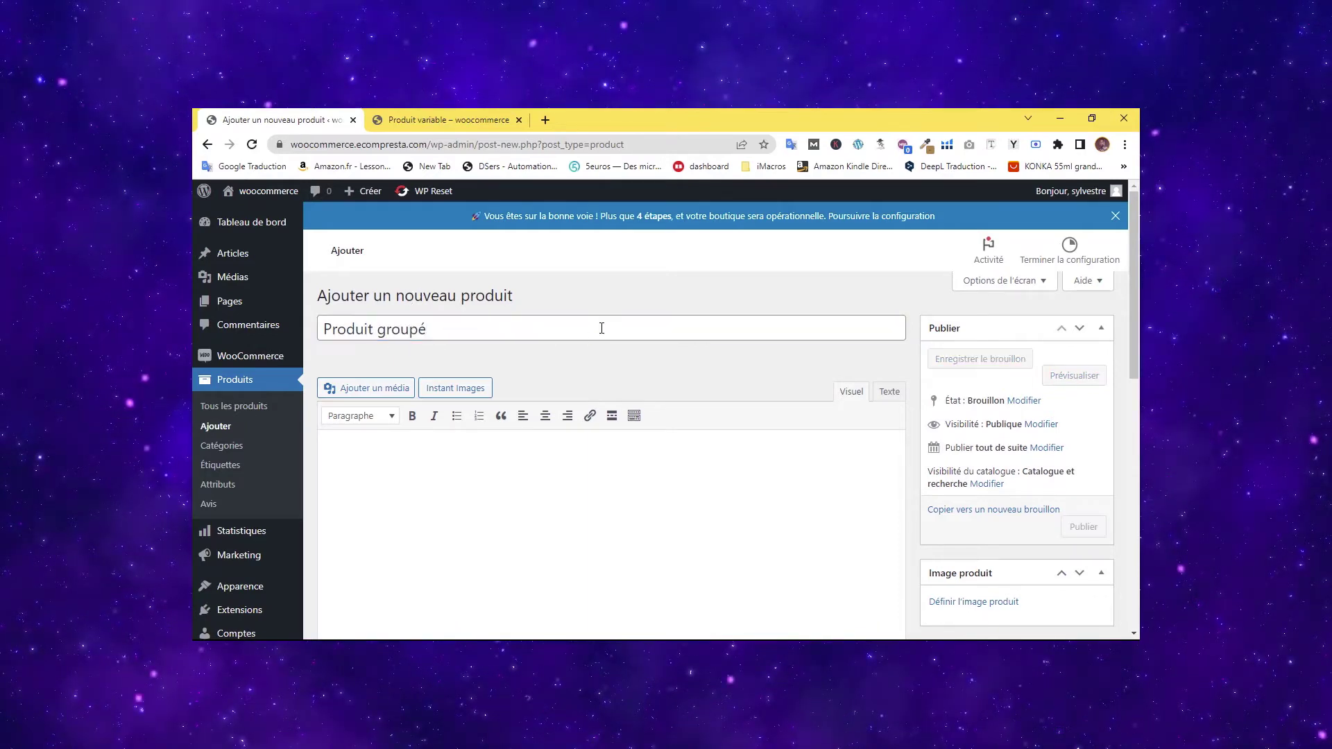
Copy the variable product's description from its shop page, from the "Lorem ipsum dolor sit amet" heading through the last bullet.
scroll(575, 353, down, 2)
click(435, 119)
scroll(679, 404, down, 9)
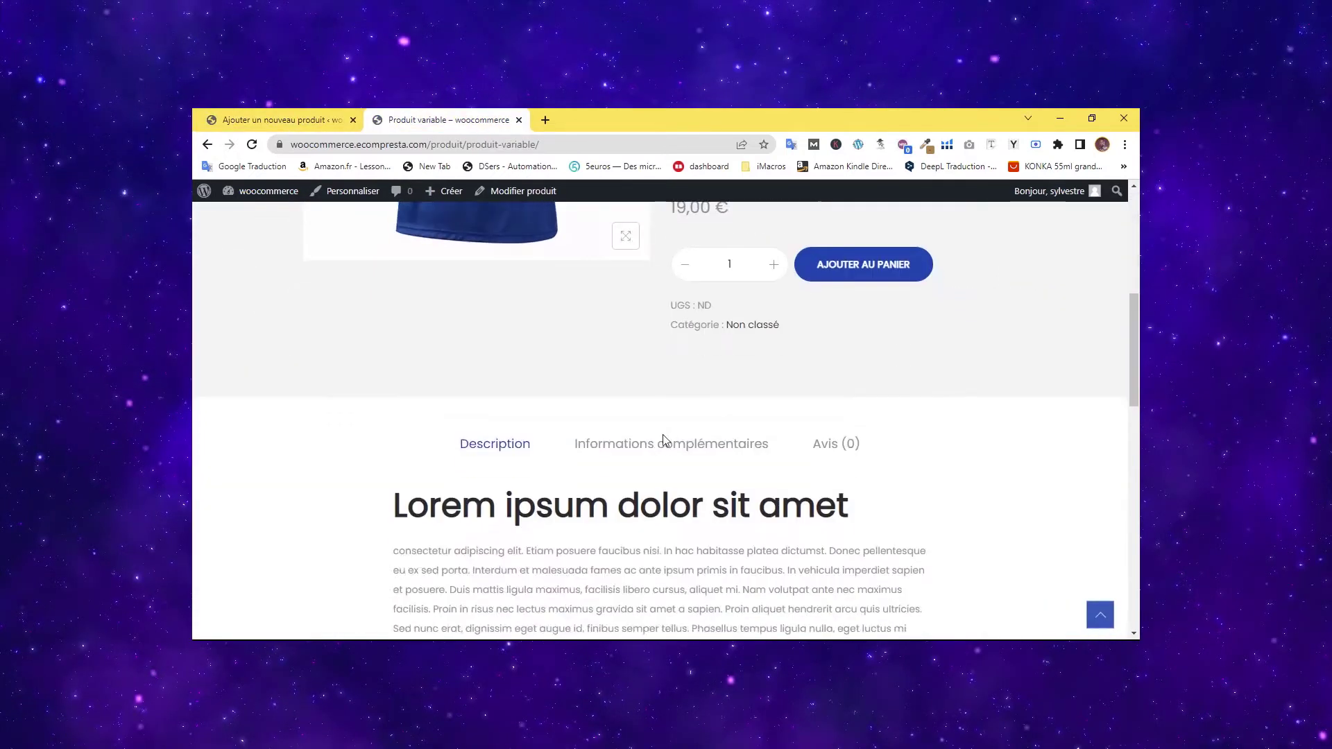
drag(399, 300, 583, 529)
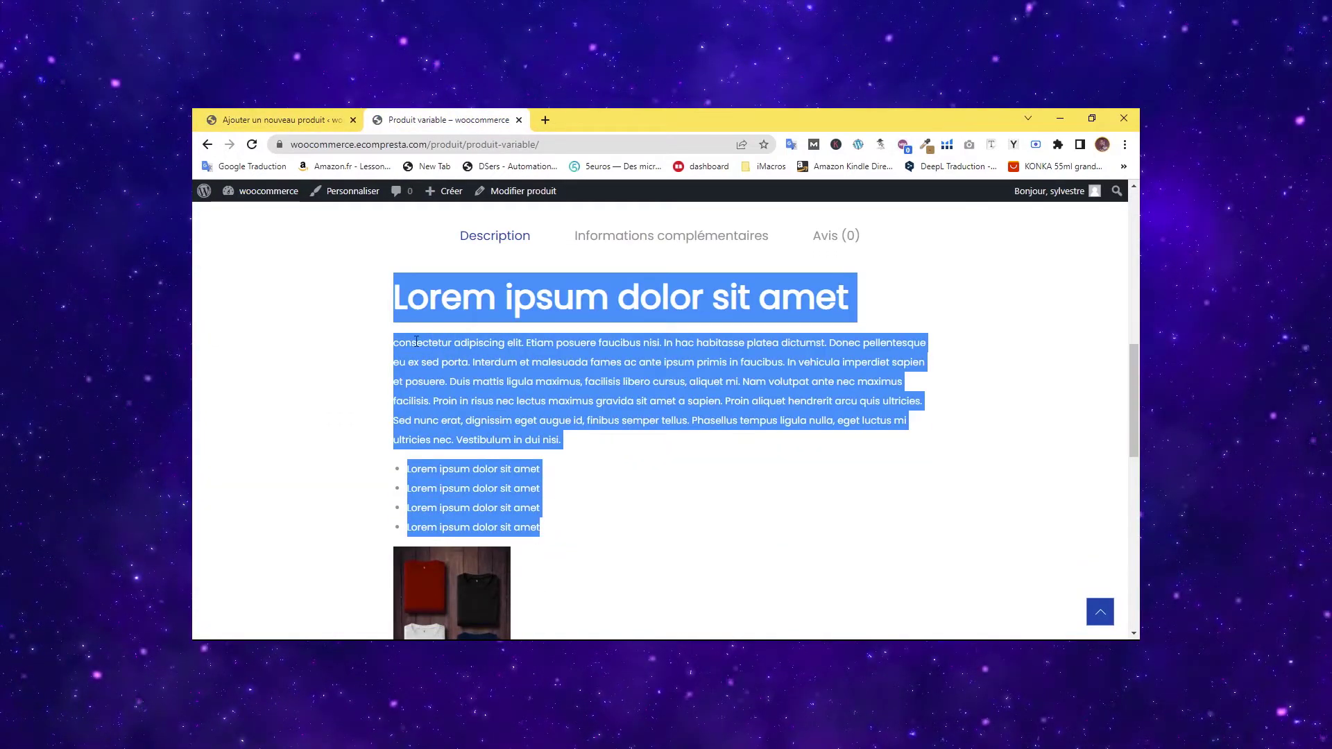
click(275, 119)
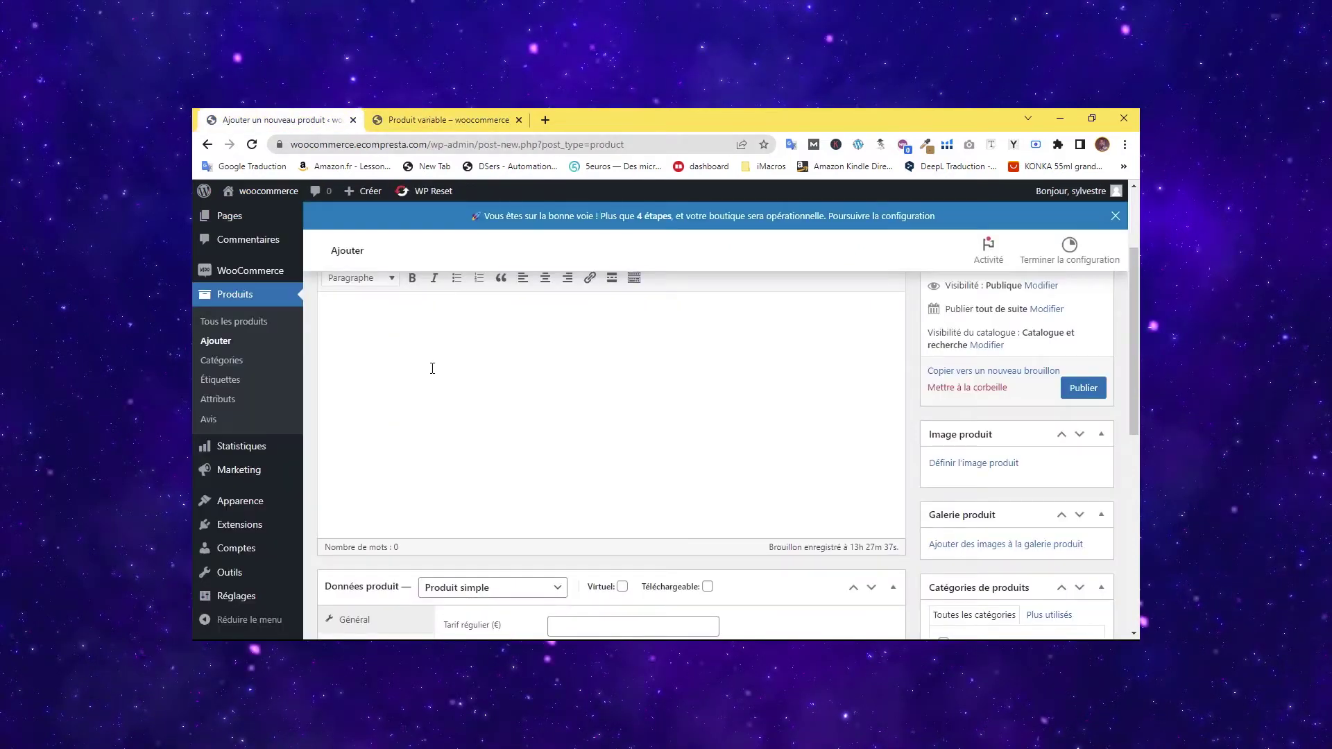
scroll(432, 363, up, 3)
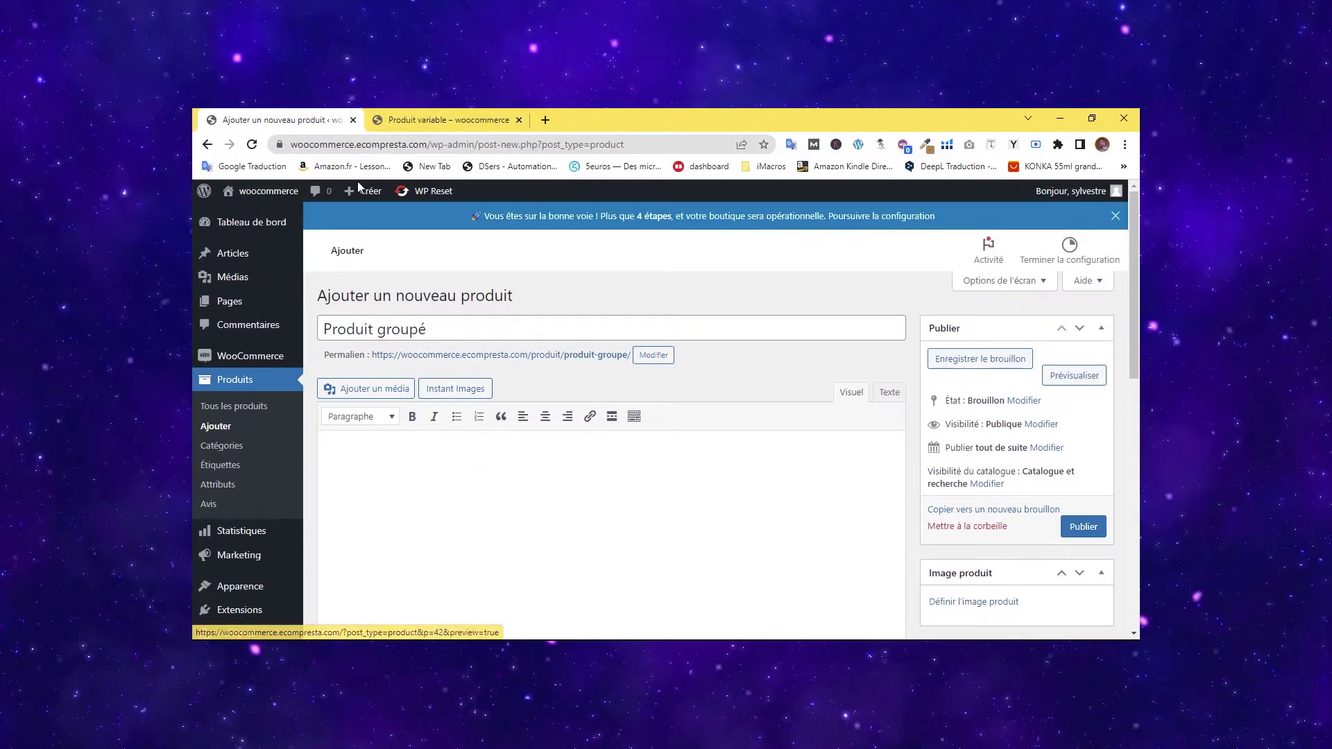
click(418, 123)
right_click(448, 396)
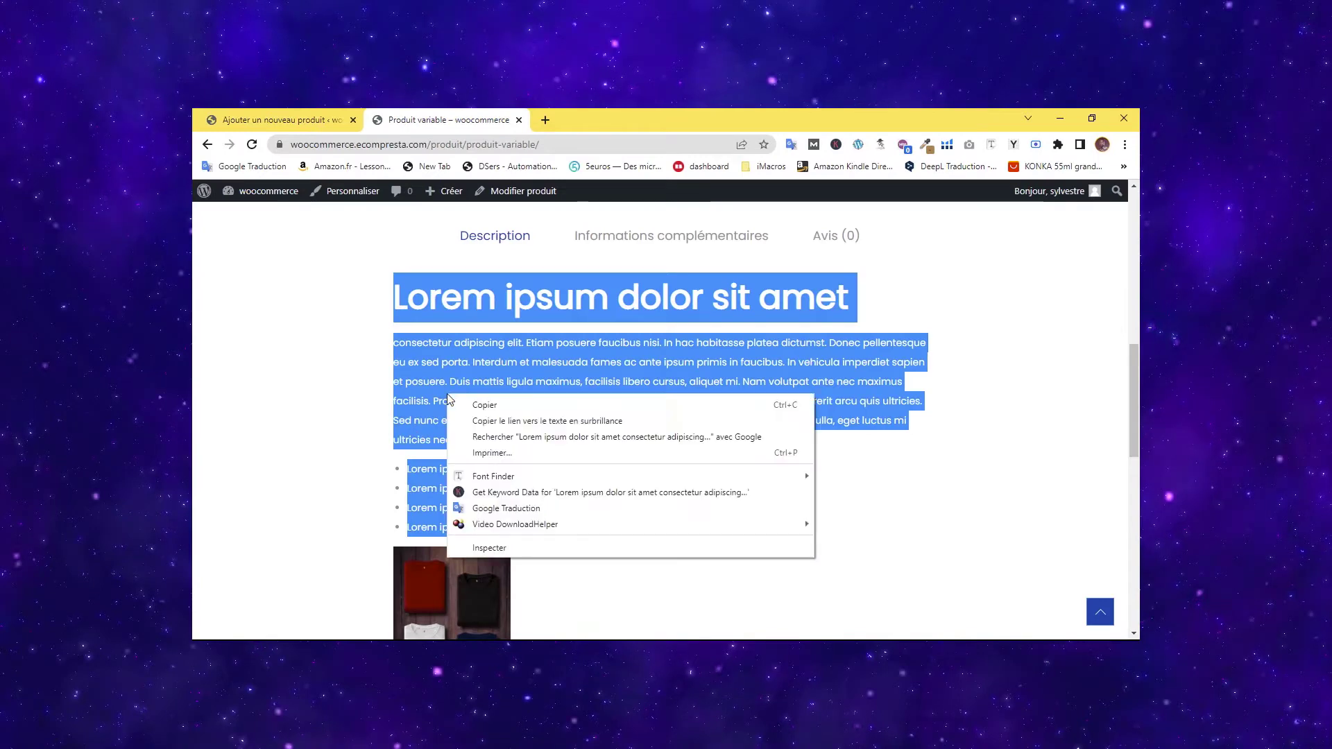
click(478, 407)
click(460, 373)
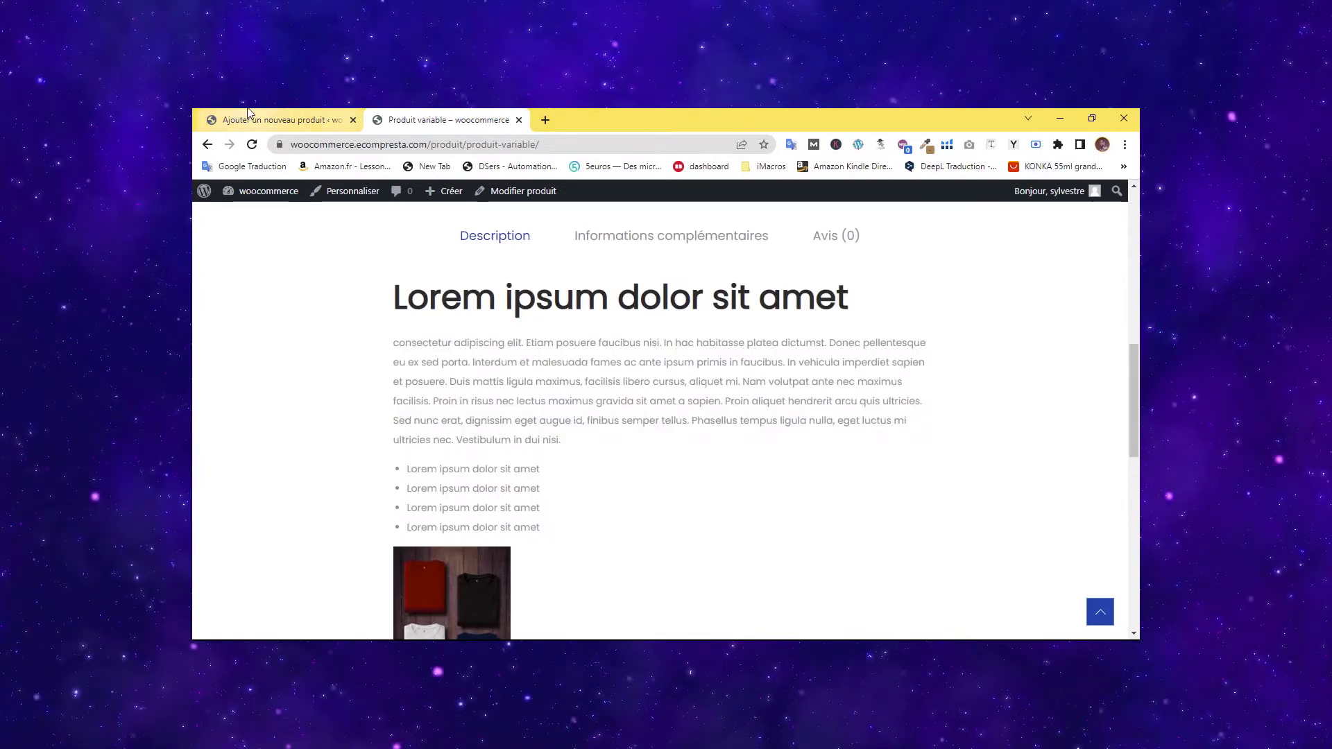
Paste the copied text into the new product's description and end the bullet list with an empty paragraph.
click(277, 120)
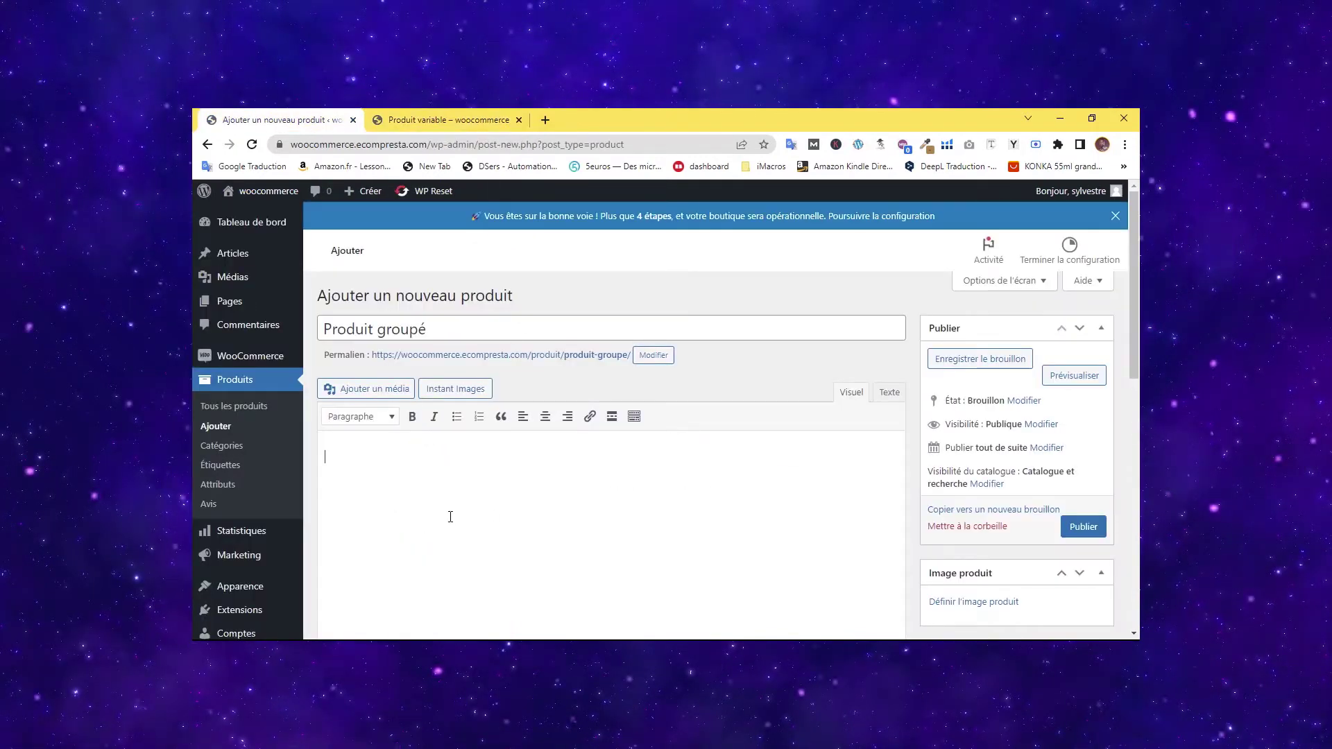
key(ctrl+v)
scroll(477, 436, down, 3)
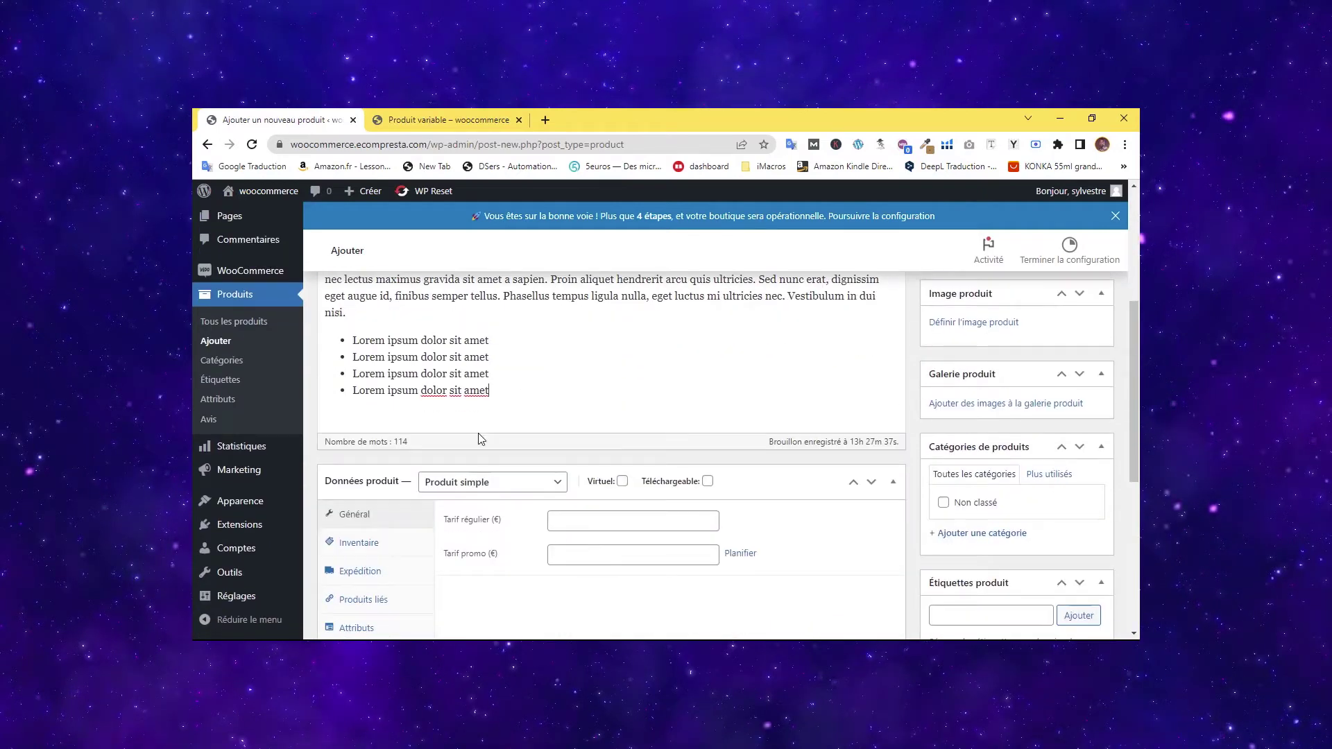
key(Return)
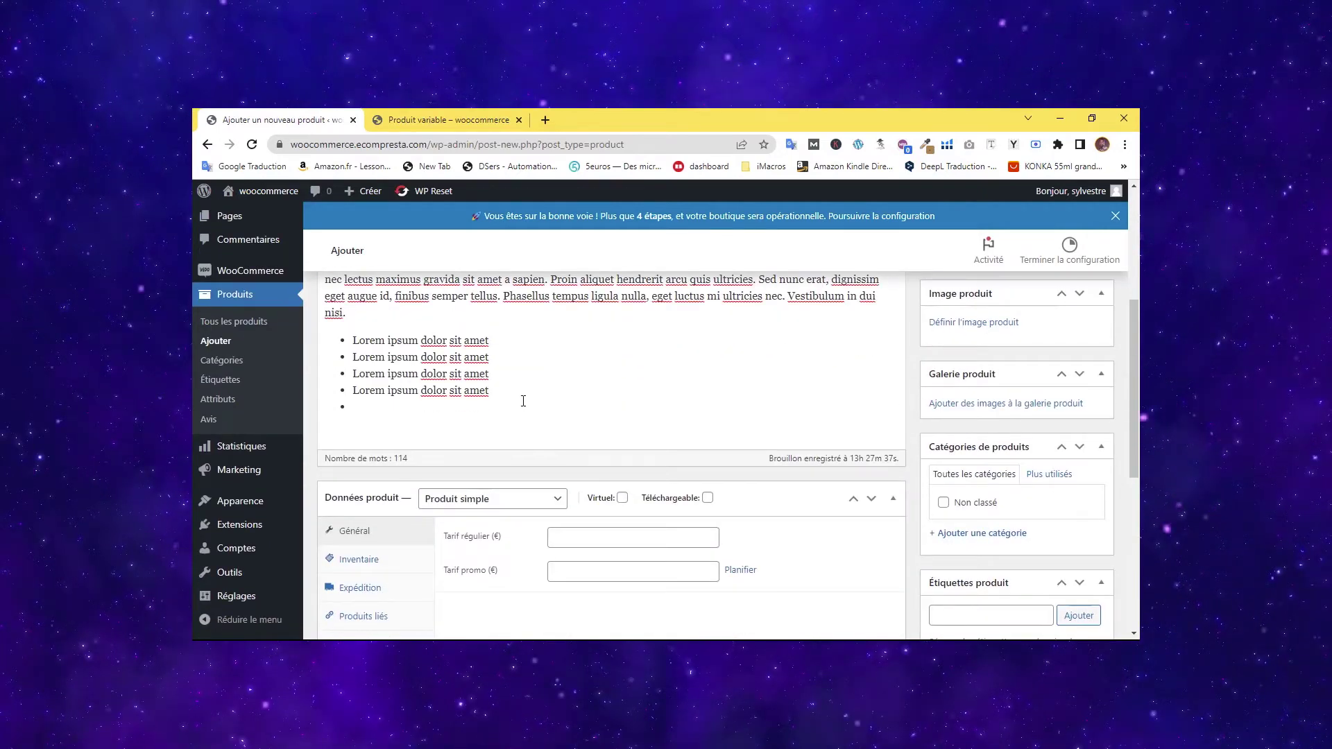
key(Return)
Insert the folded coloured shirts image from the media library at the end of the description.
scroll(484, 424, up, 5)
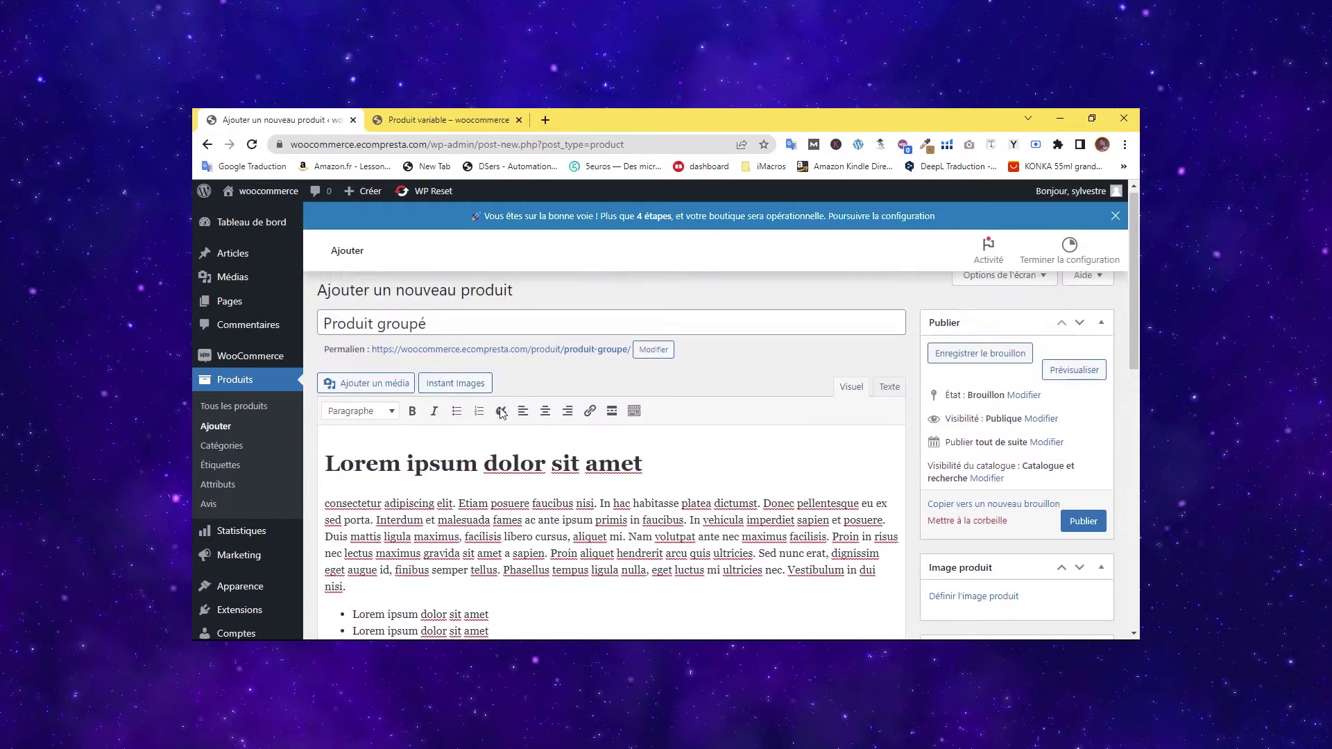
click(375, 388)
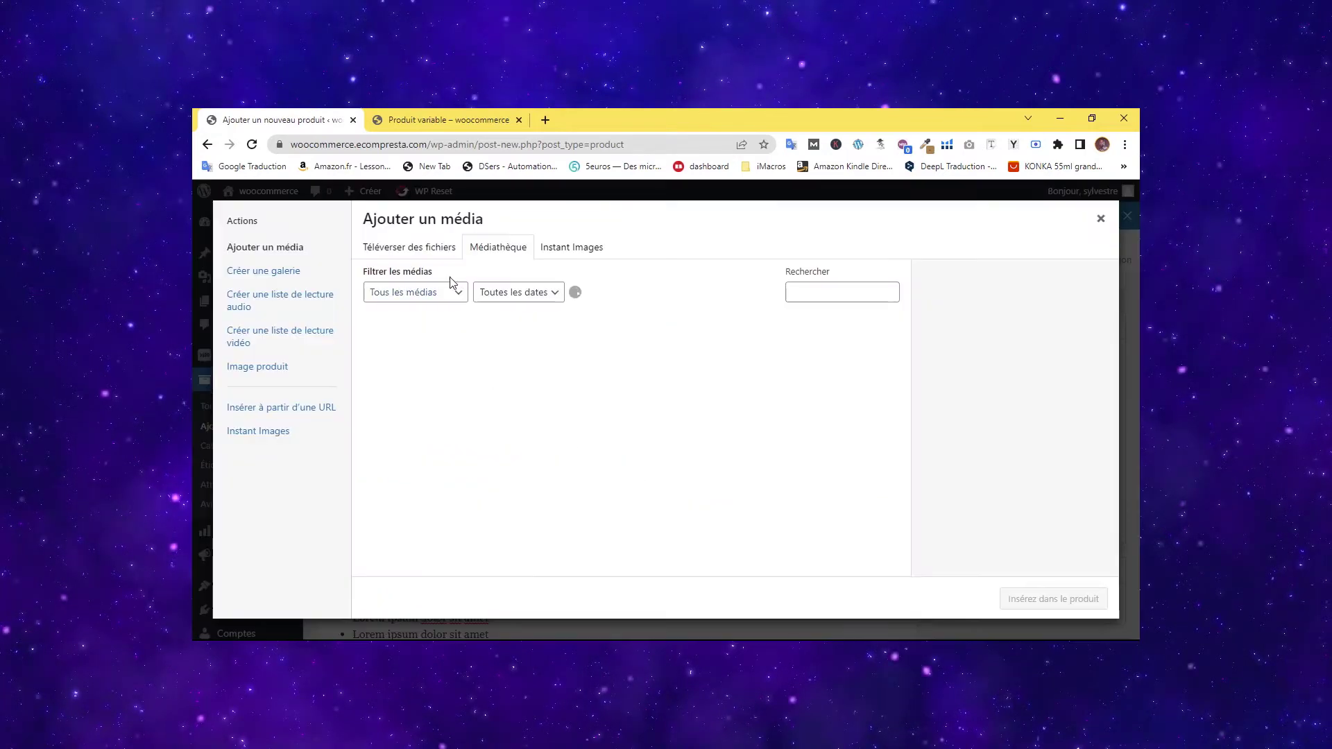
click(758, 377)
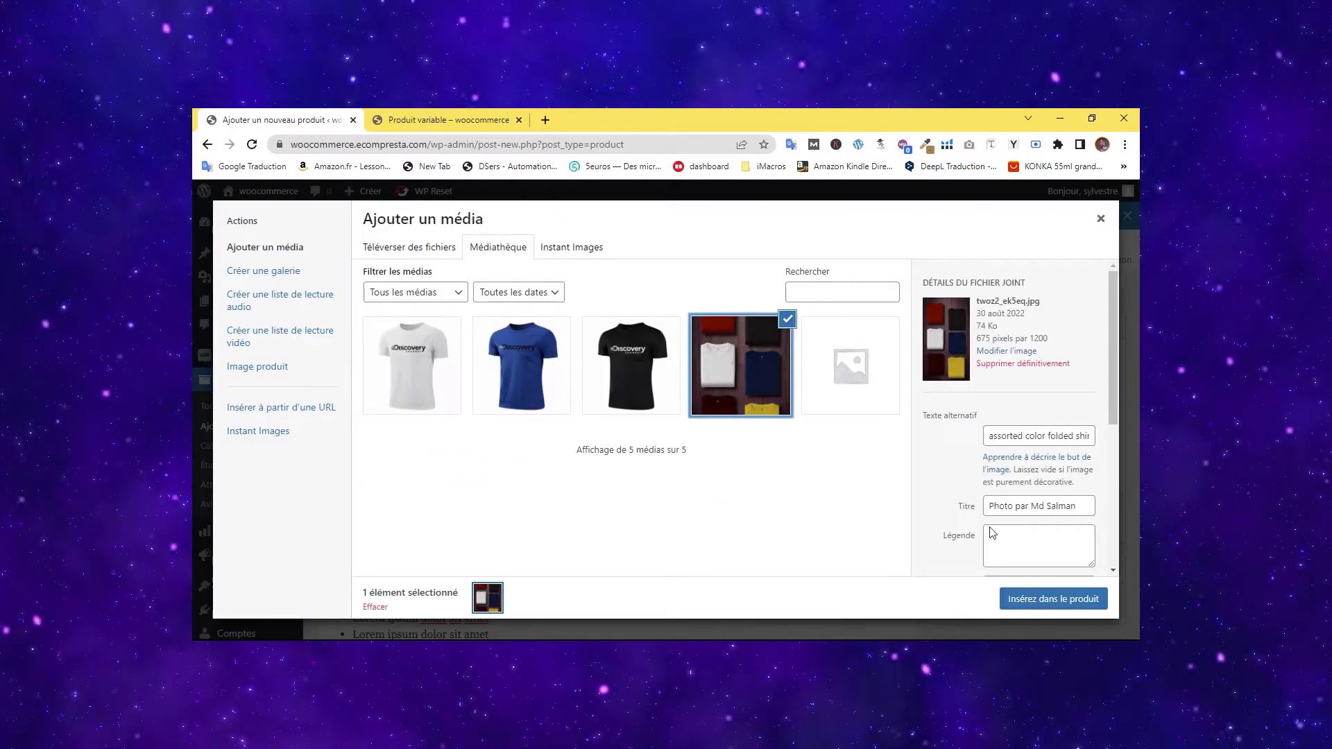
click(1027, 601)
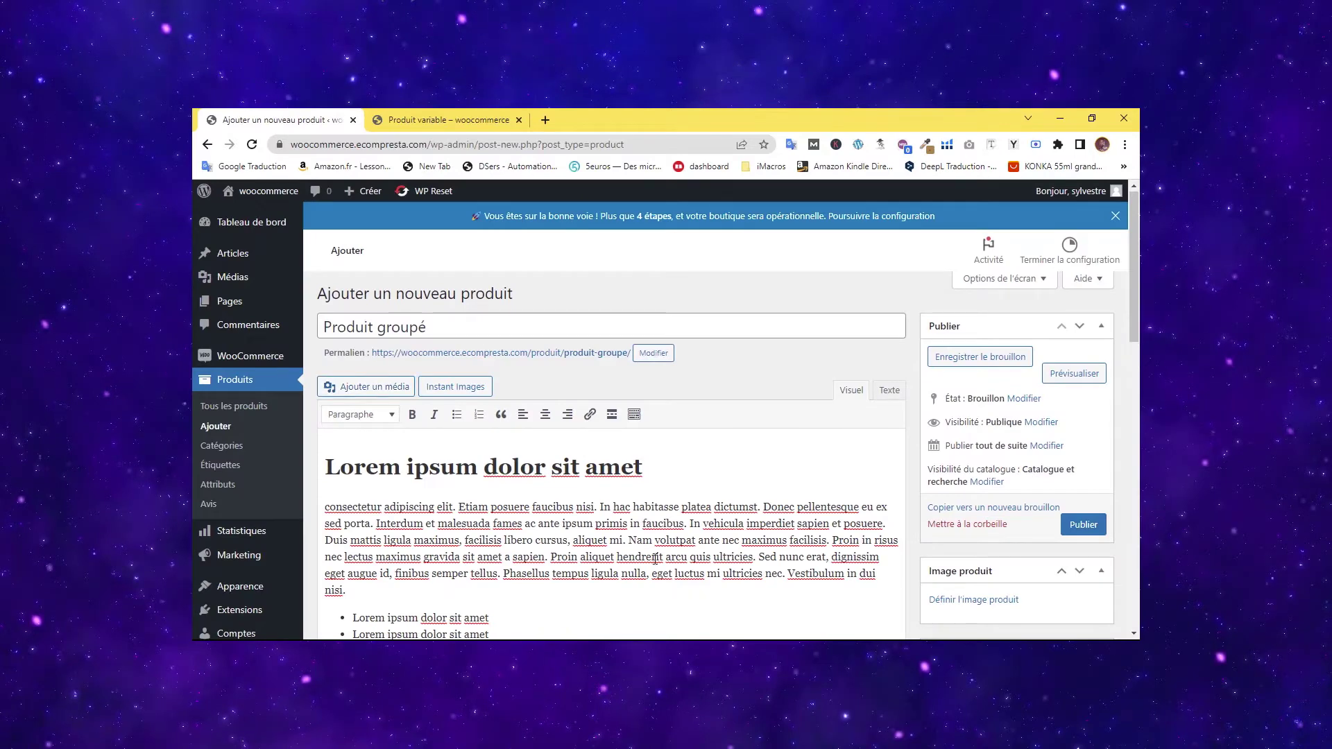
Copy the description passage from "Proin aliquet hendrerit" to "eget augue id," into the product's short description.
drag(551, 559, 393, 578)
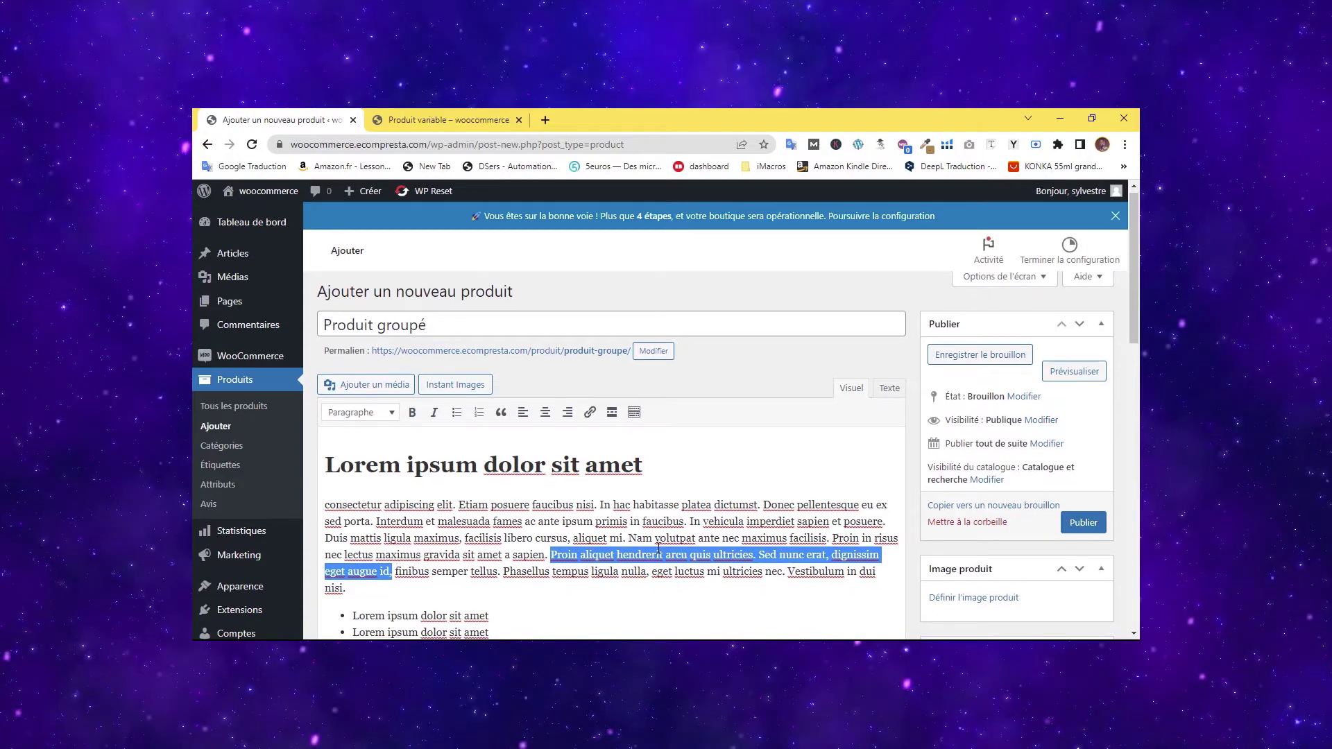
scroll(422, 571, down, 10)
text(Proin aliquam hendrerit arcu quis ultrices. Sed nunc eros, dignissim eget augue id)
scroll(597, 452, up, 10)
scroll(601, 489, down, 6)
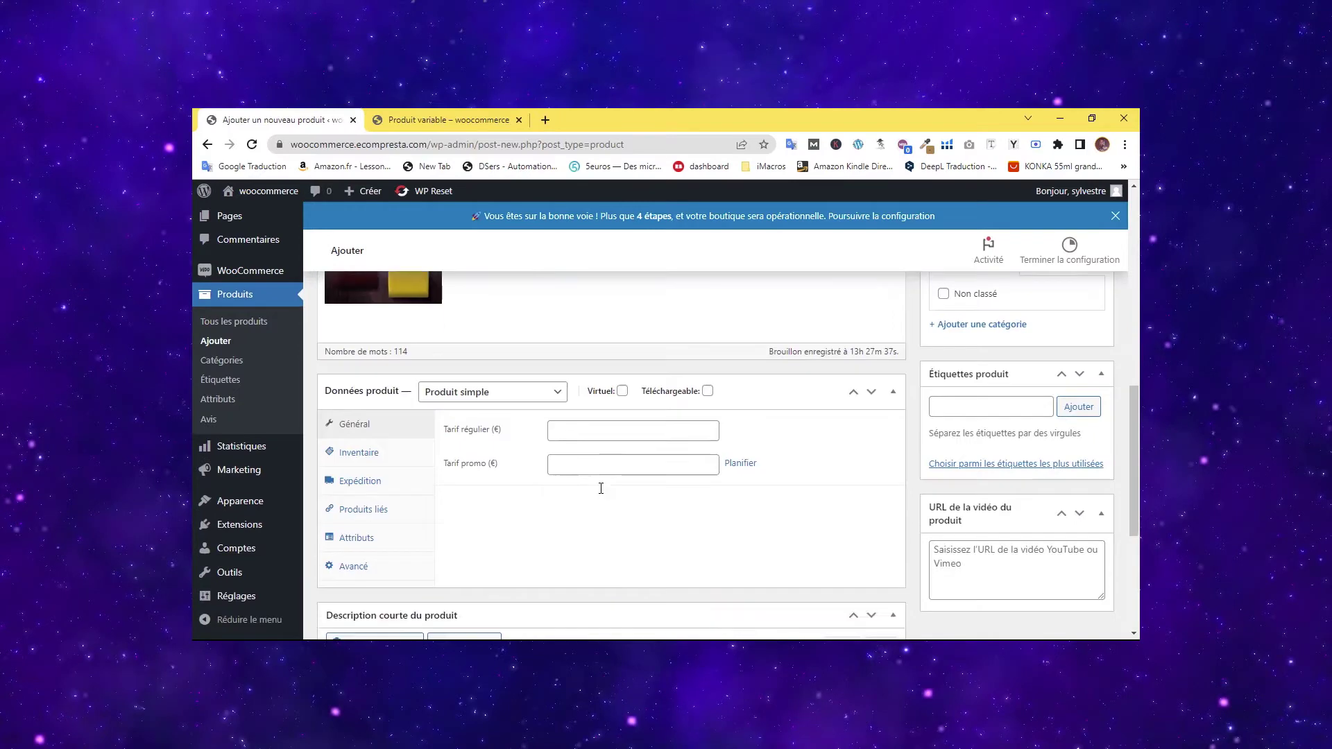
Set the new product's type to Produits groupés.
scroll(601, 489, down, 1)
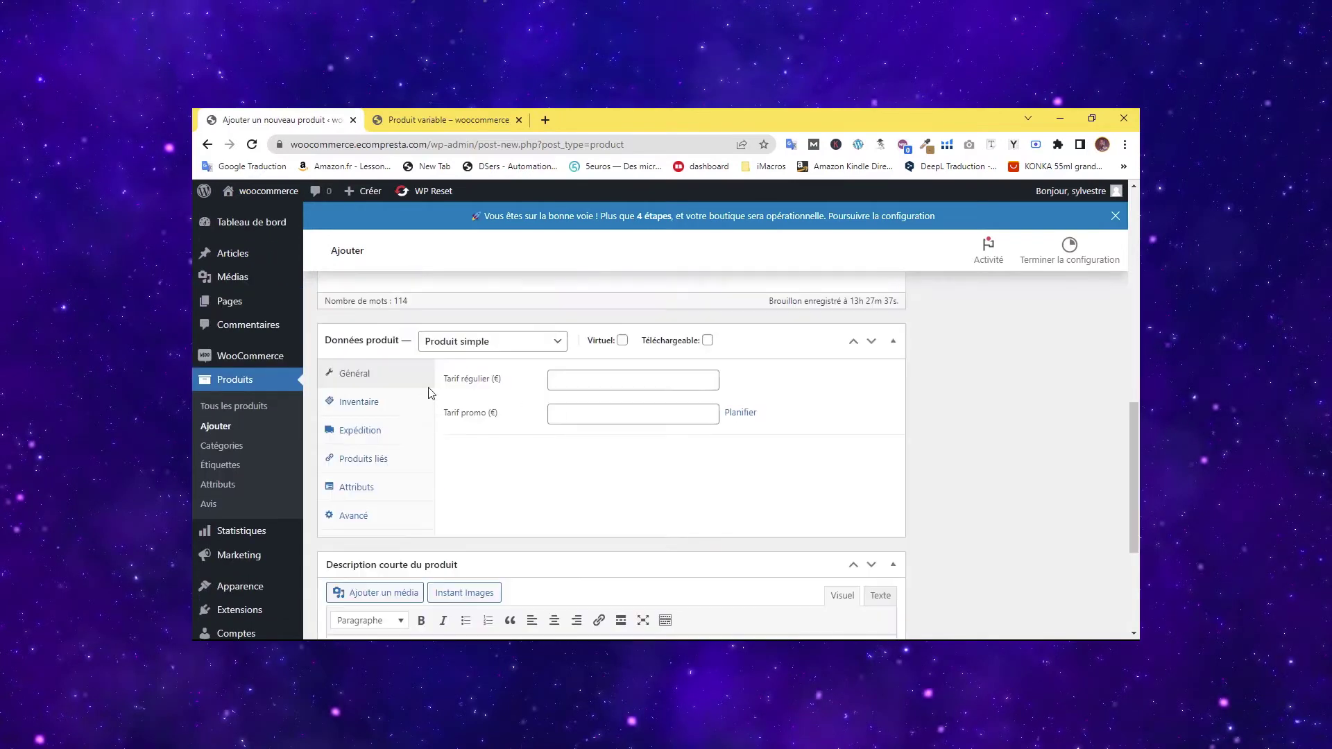
click(453, 347)
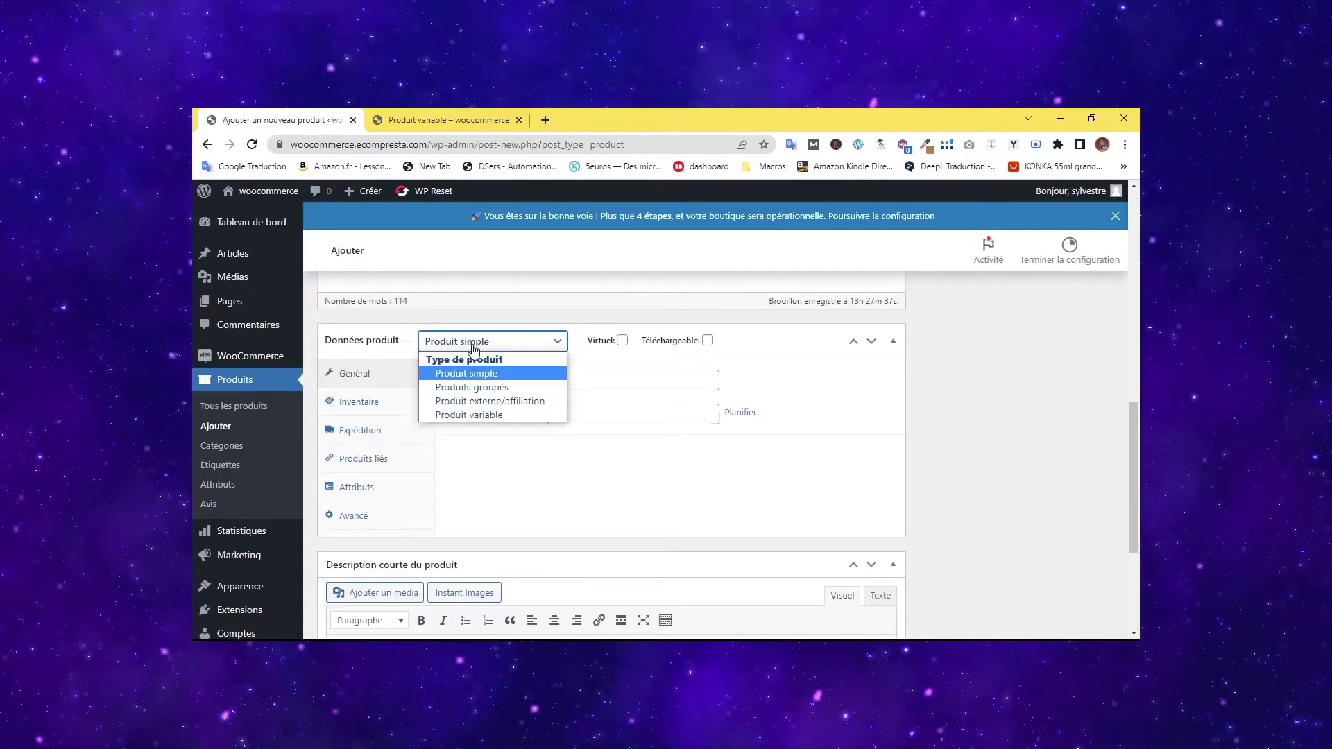
click(469, 388)
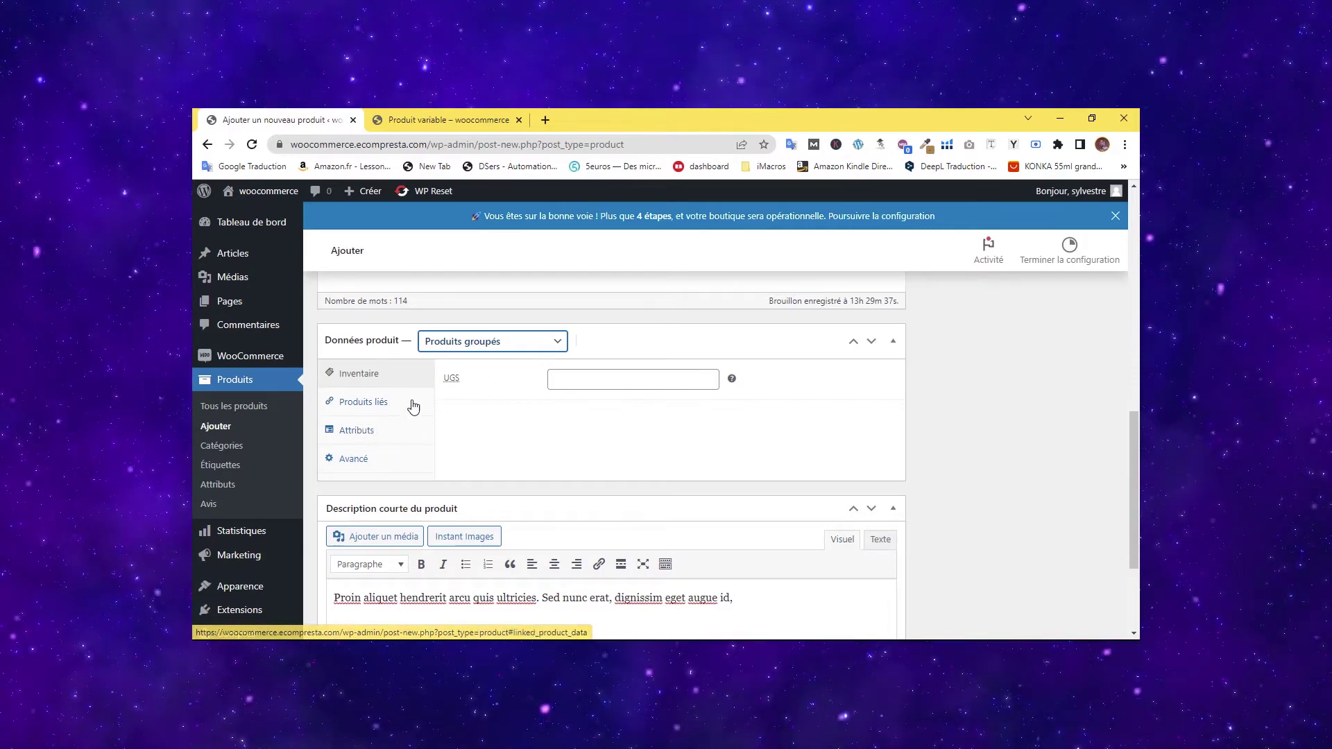
Add Produit simple and Produit variable to the linked products as the members of the product group.
click(380, 403)
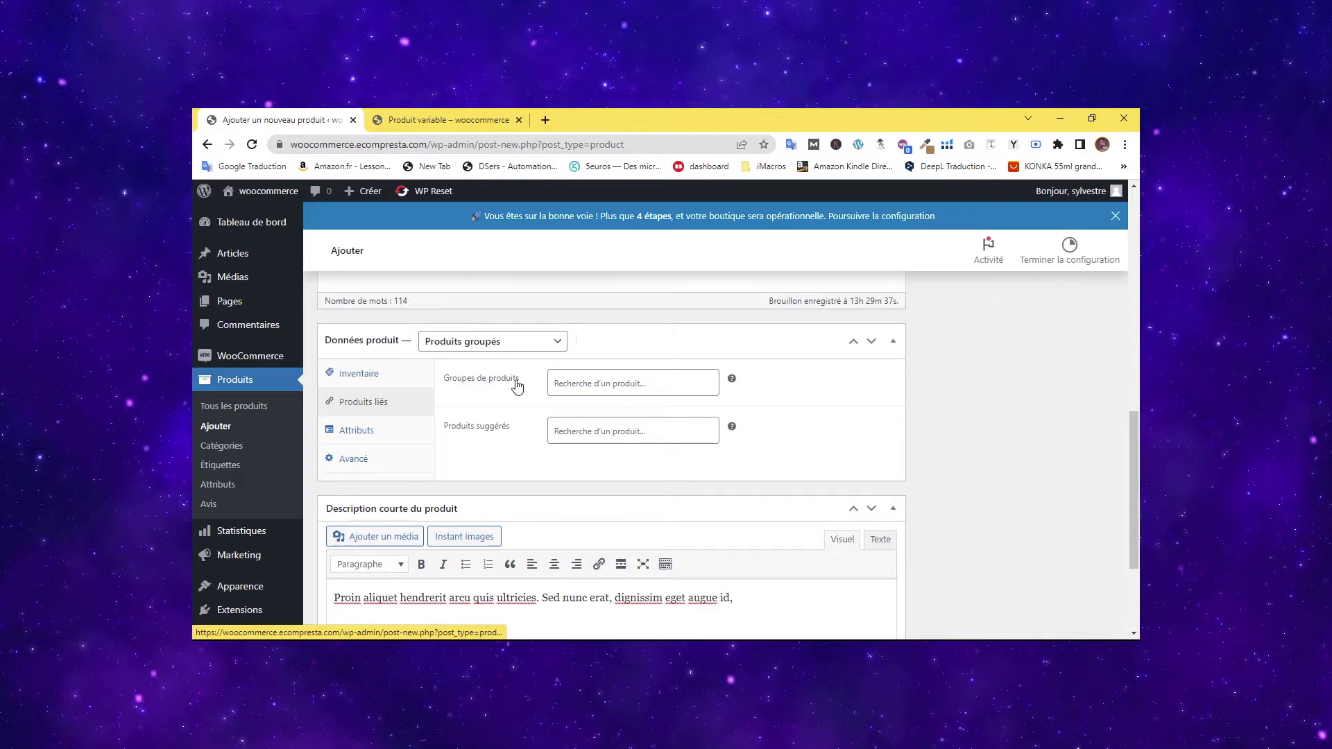
click(616, 383)
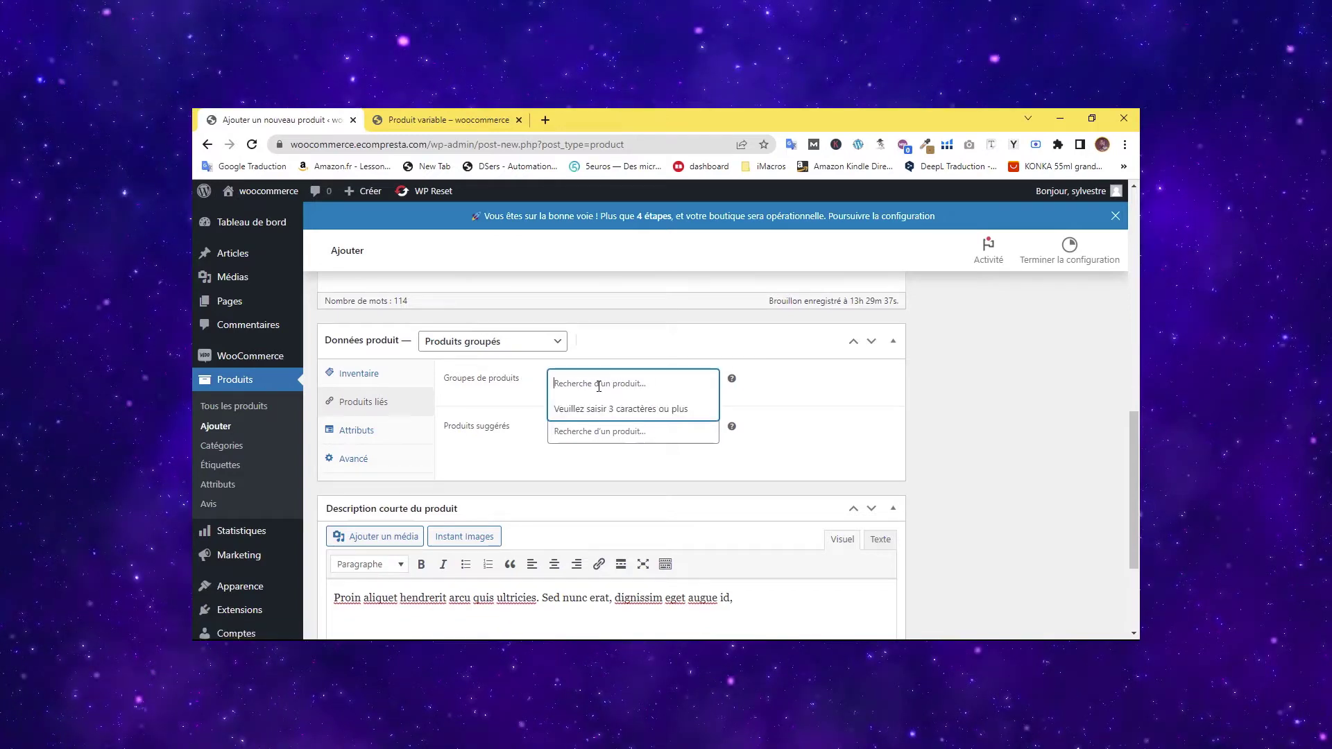
text(pro)
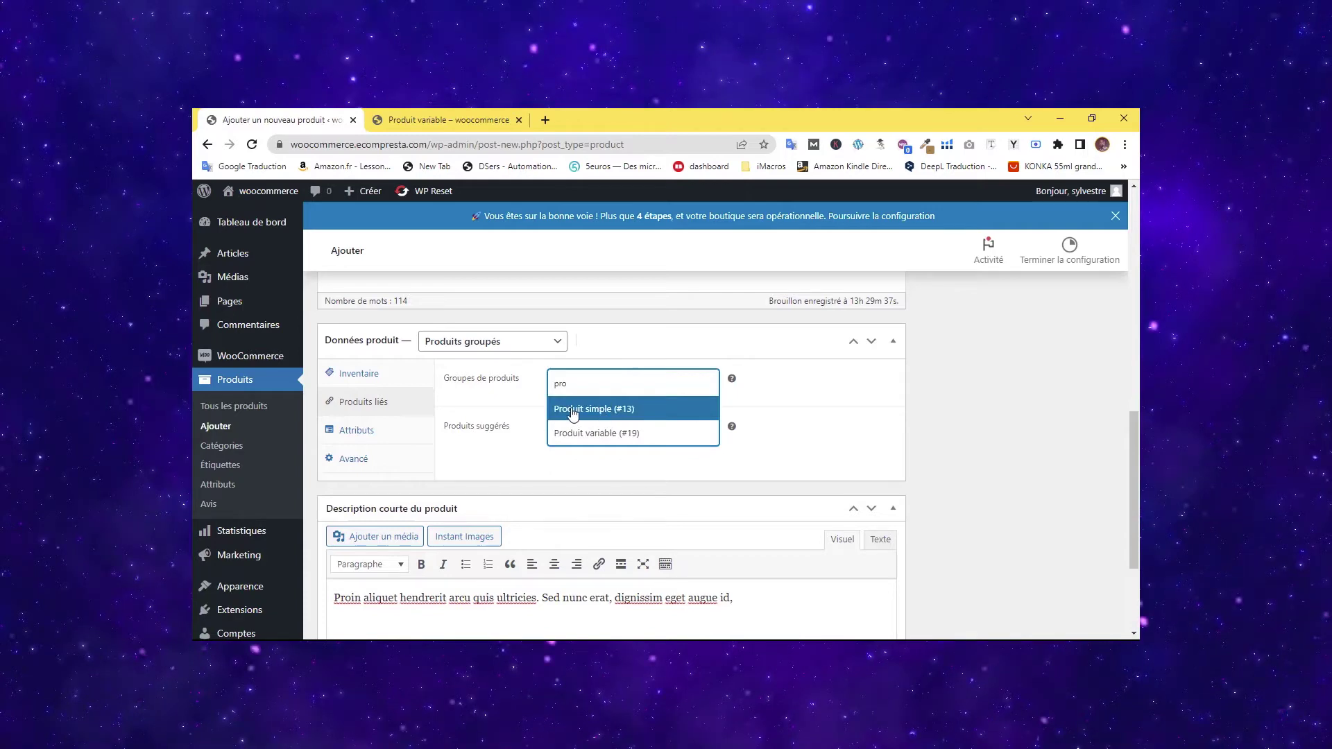
click(573, 413)
text(pro)
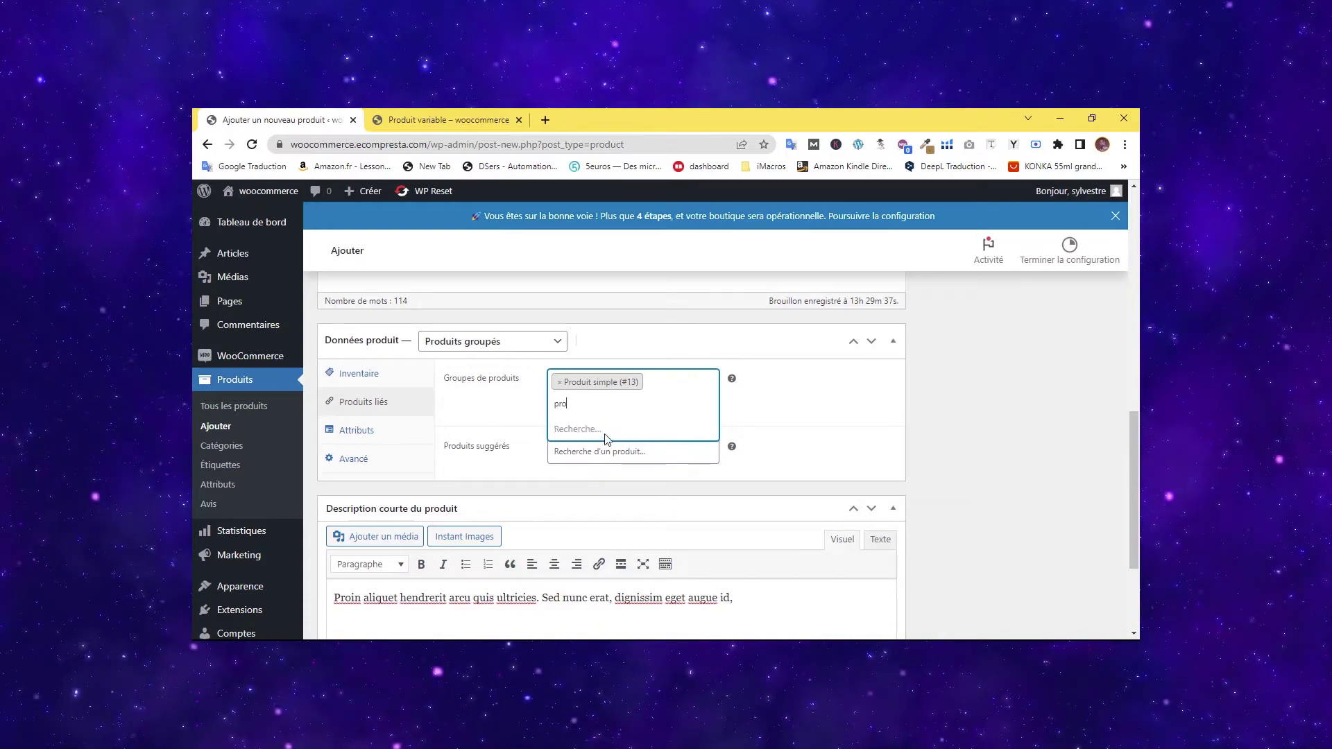
click(602, 452)
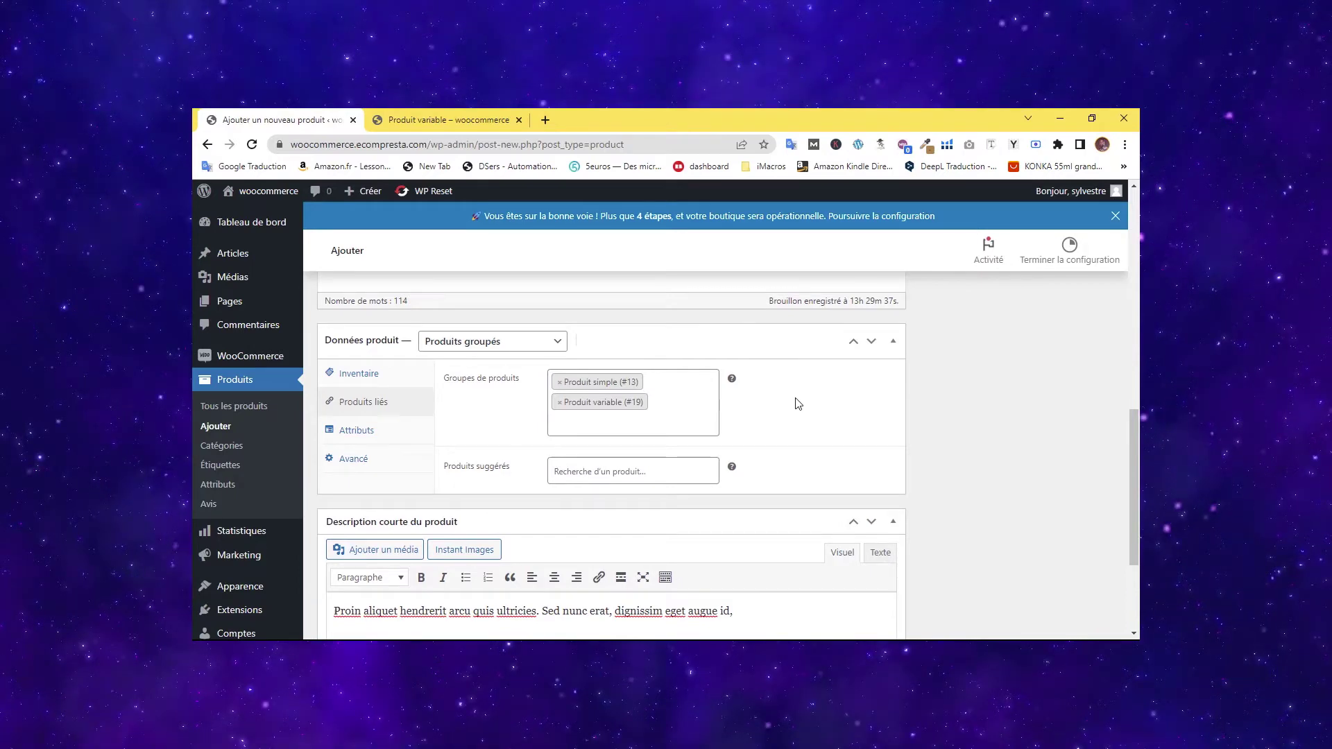
Publish the grouped product.
scroll(803, 405, up, 10)
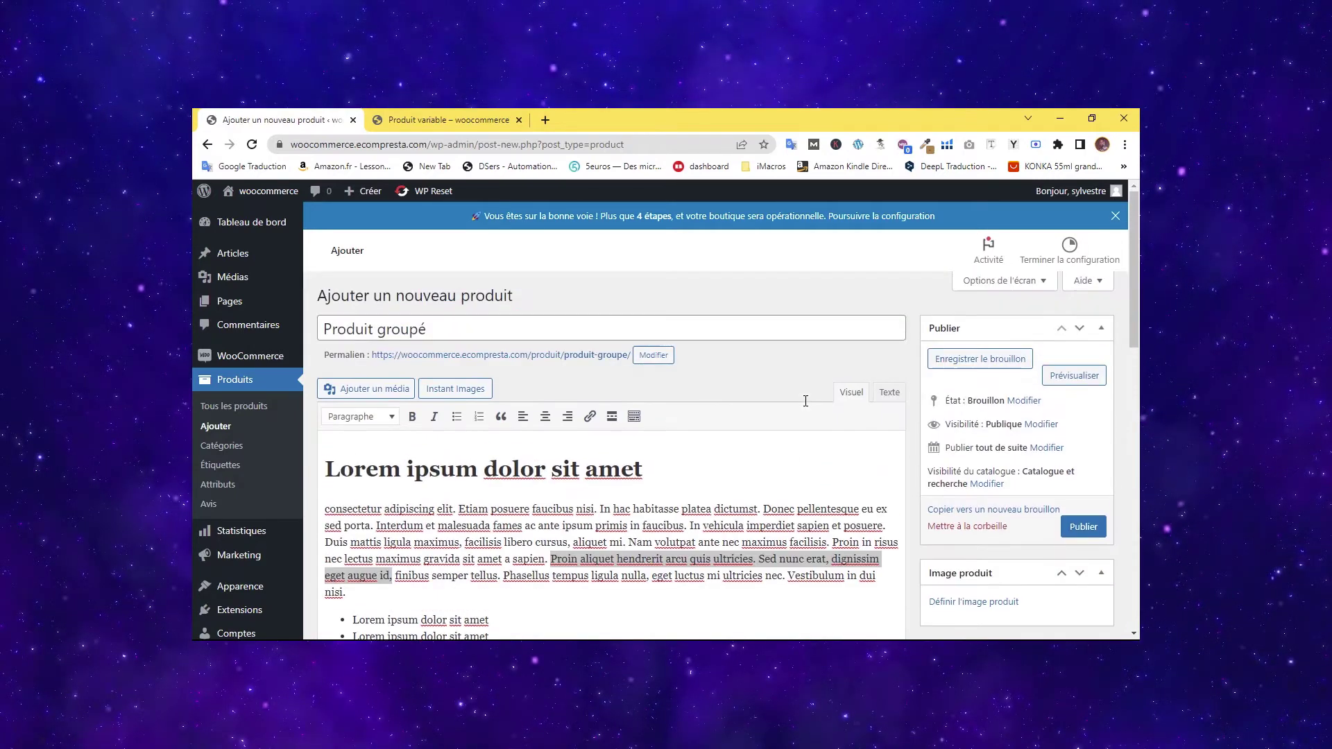
scroll(826, 402, down, 3)
click(1084, 320)
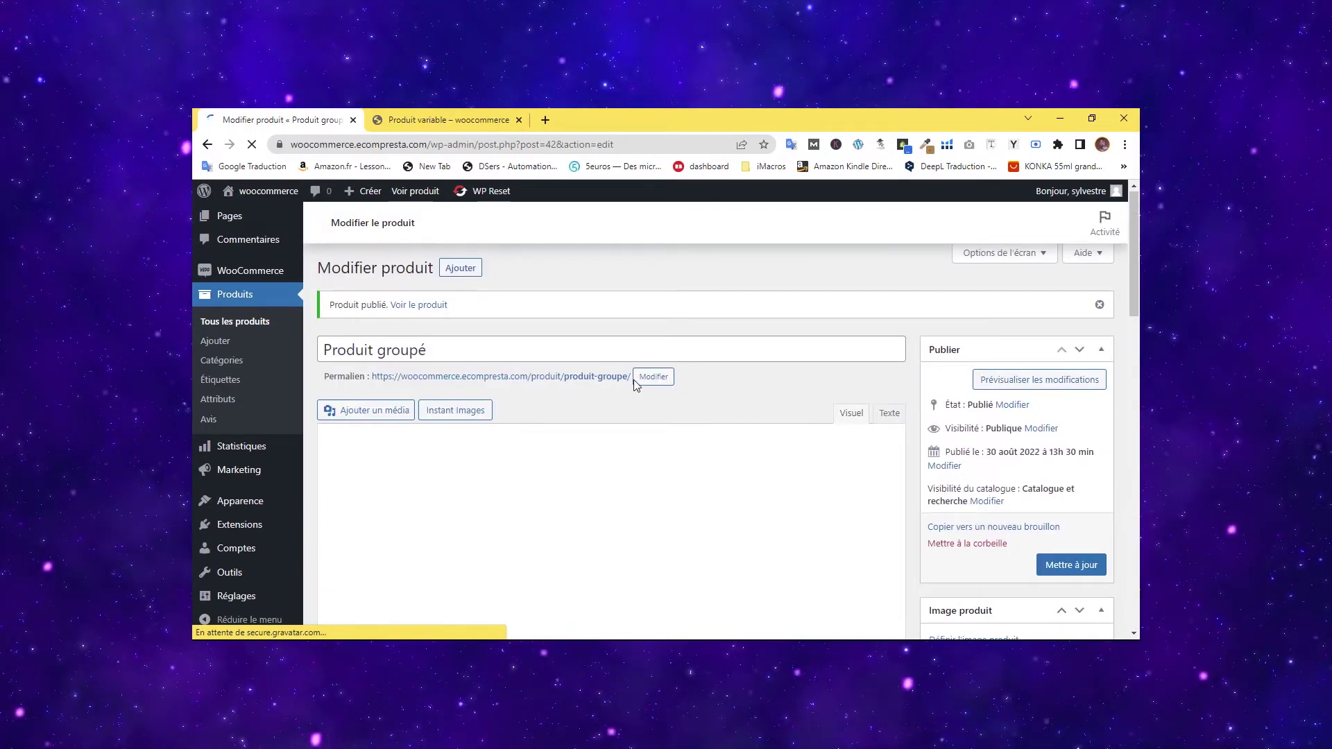
Open the grouped product's page from the shop and examine its image area, member products and description.
click(390, 119)
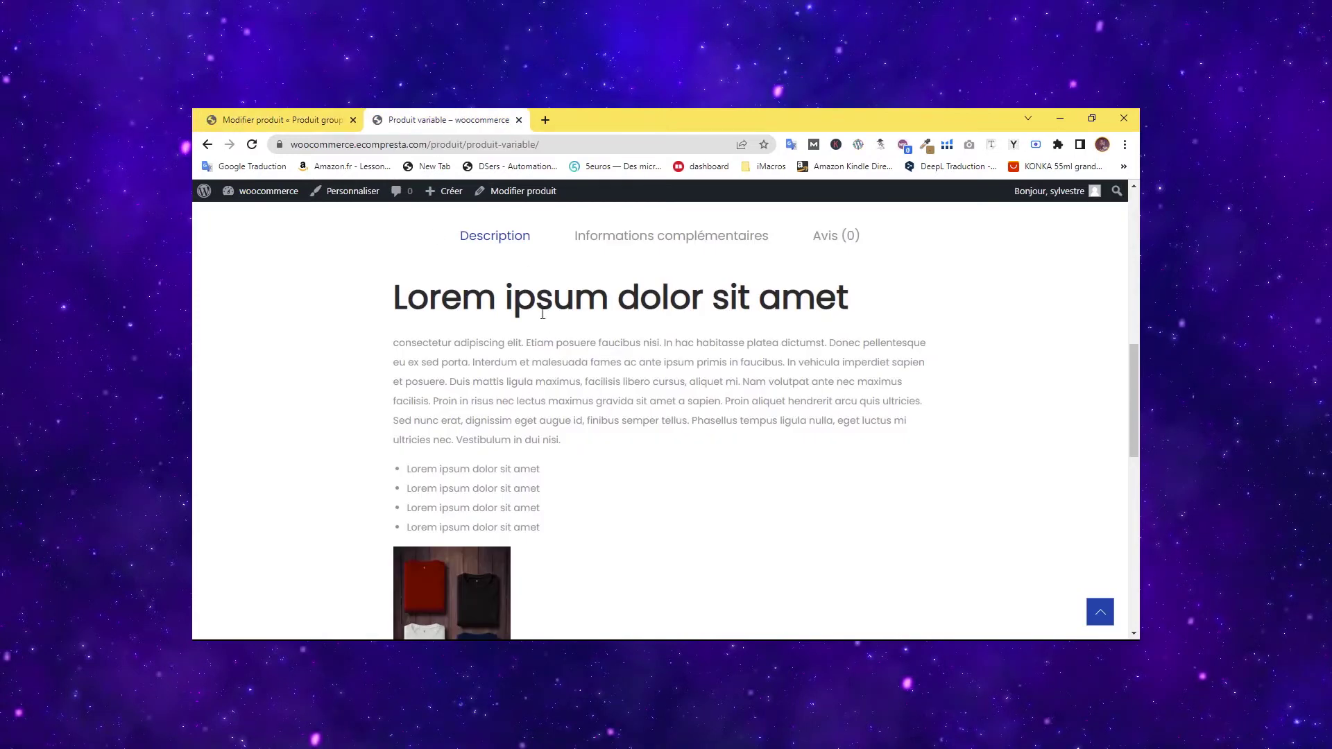
scroll(549, 368, up, 9)
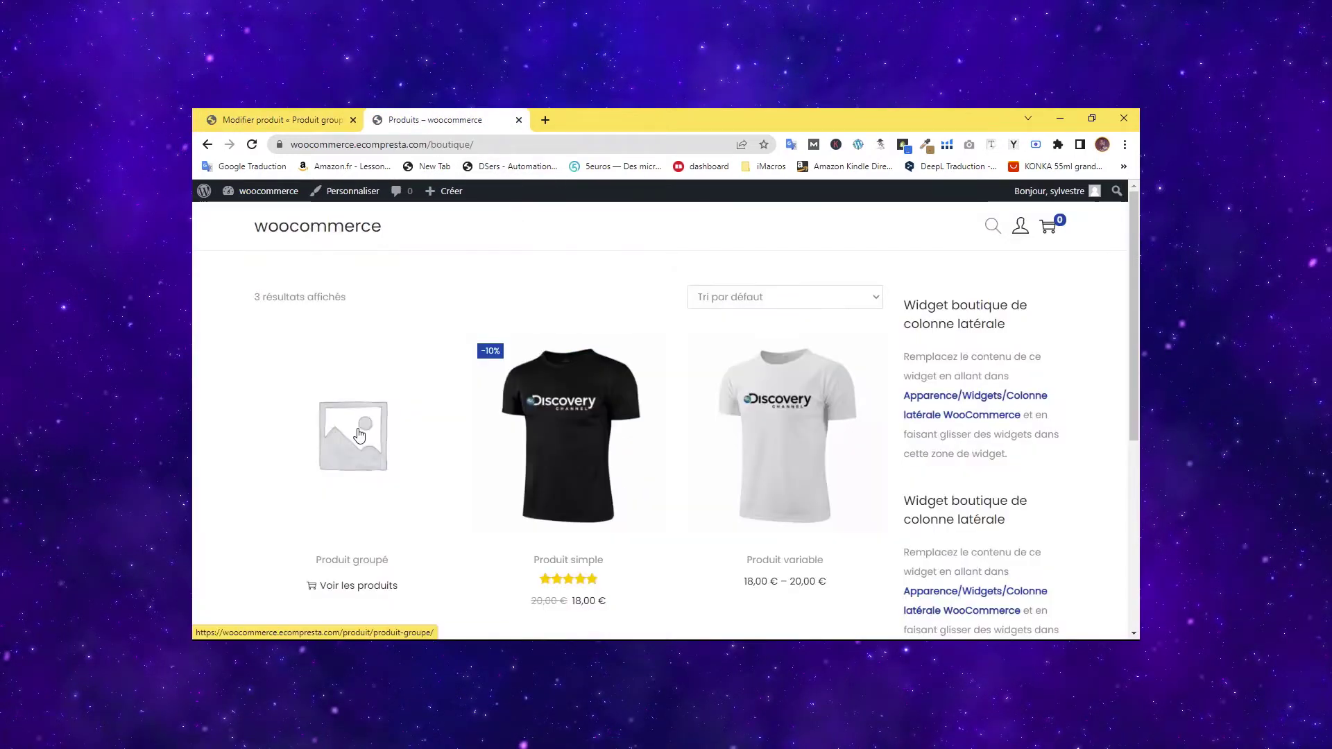
click(359, 436)
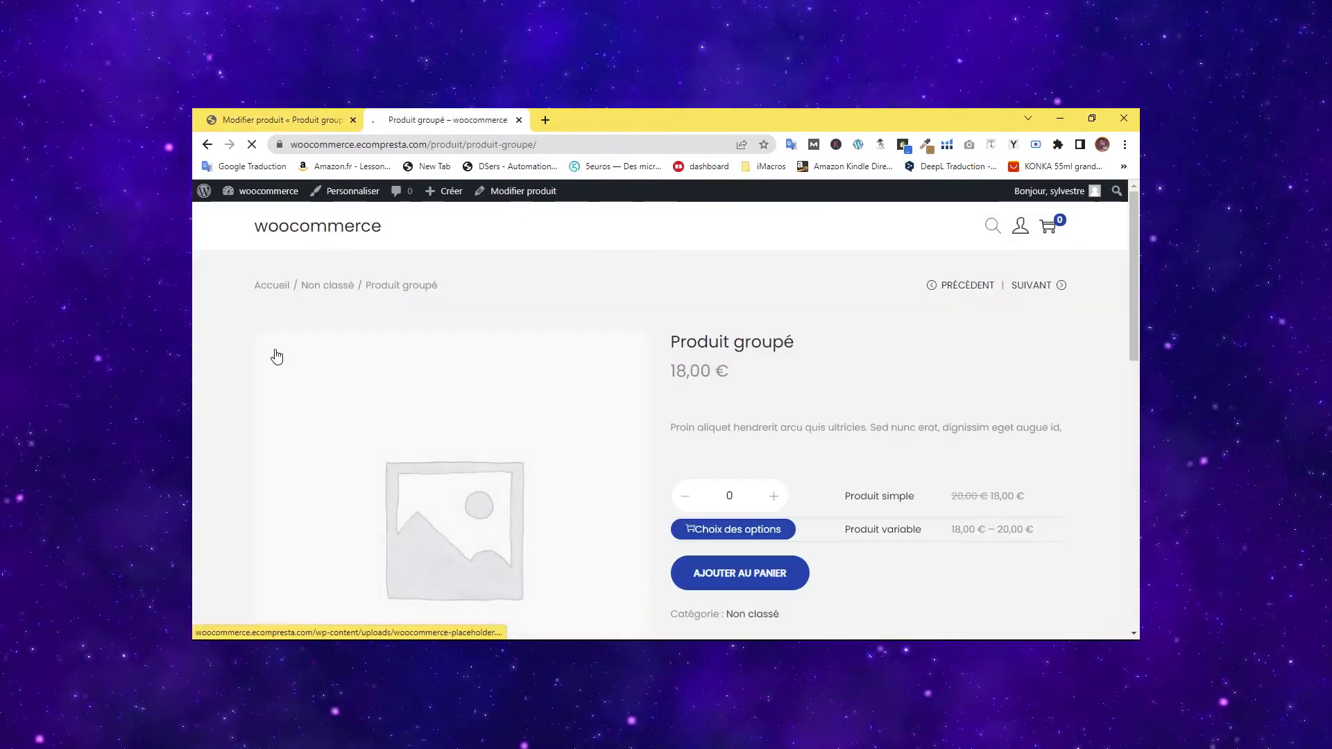
scroll(422, 408, down, 1)
scroll(587, 484, down, 5)
scroll(580, 402, up, 5)
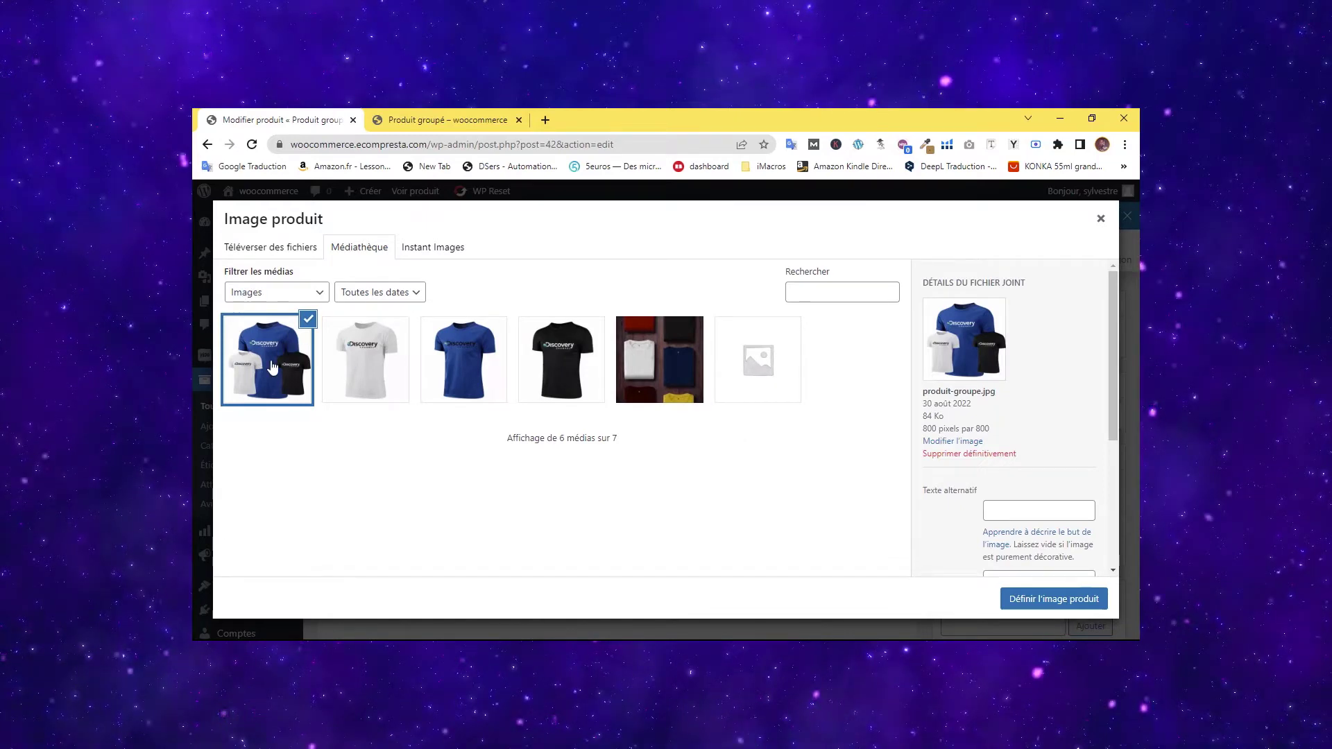
Set produit-groupe.jpg as the product image and add the white, blue and black T-shirt images to the product gallery.
click(1051, 601)
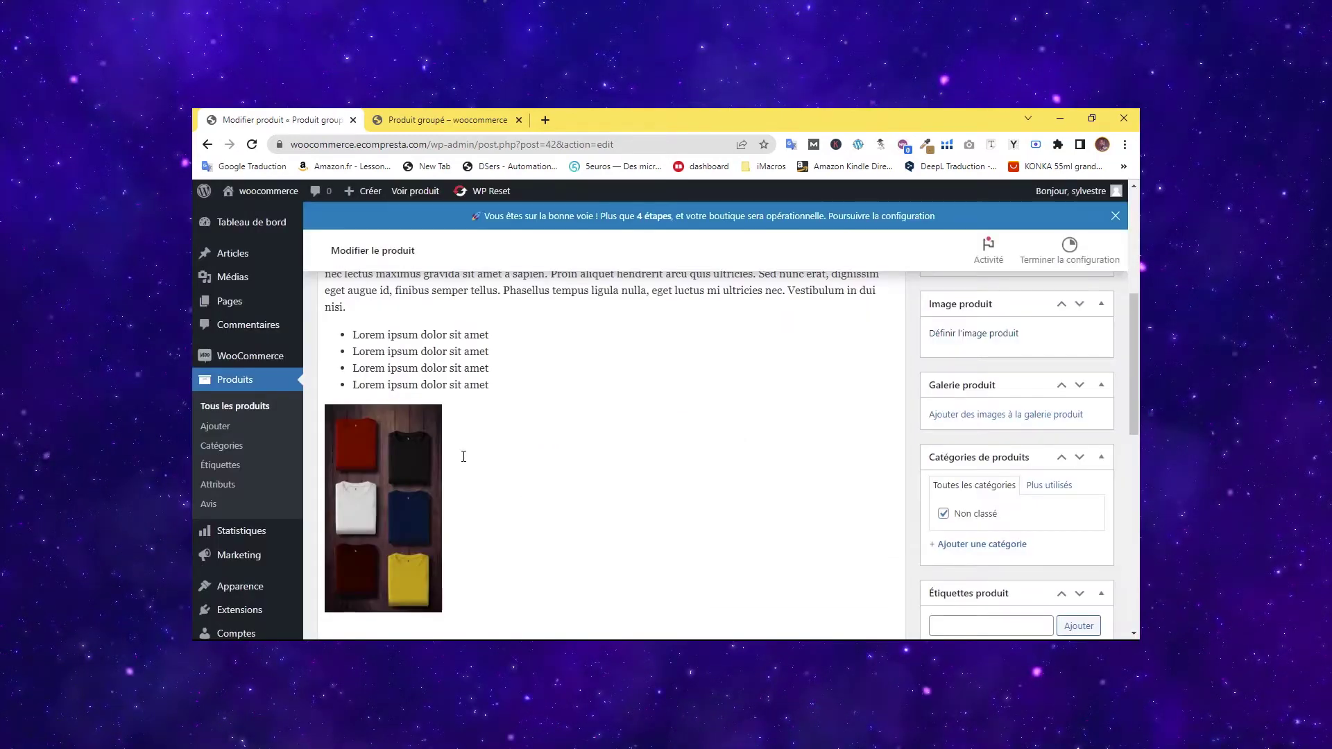
scroll(981, 439, down, 2)
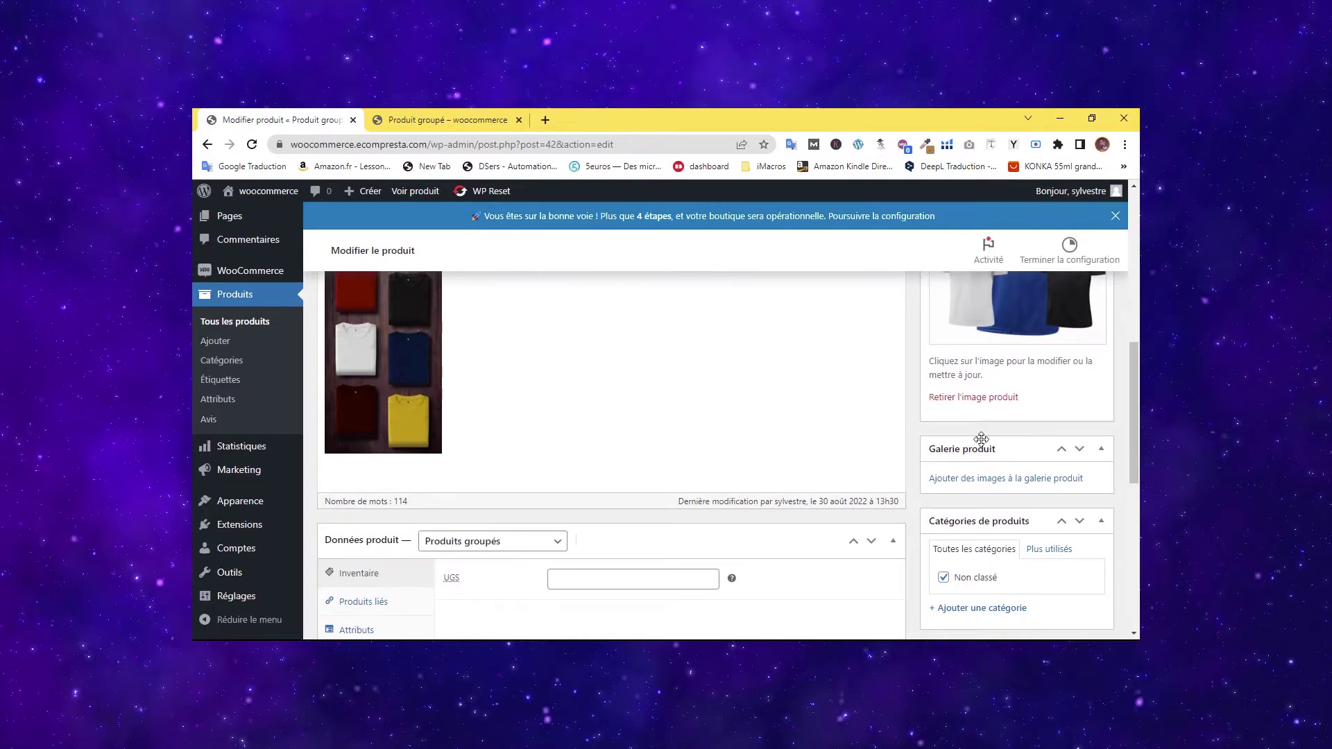
click(975, 480)
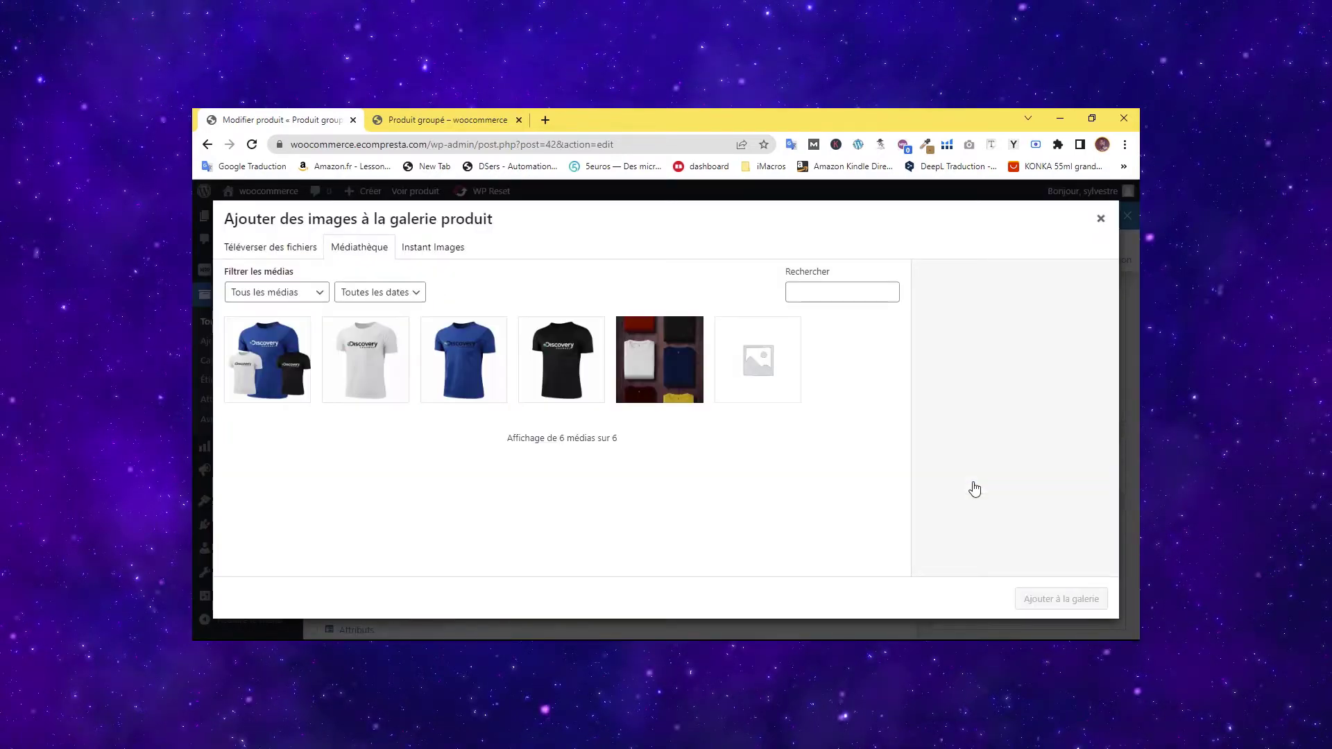
click(361, 358)
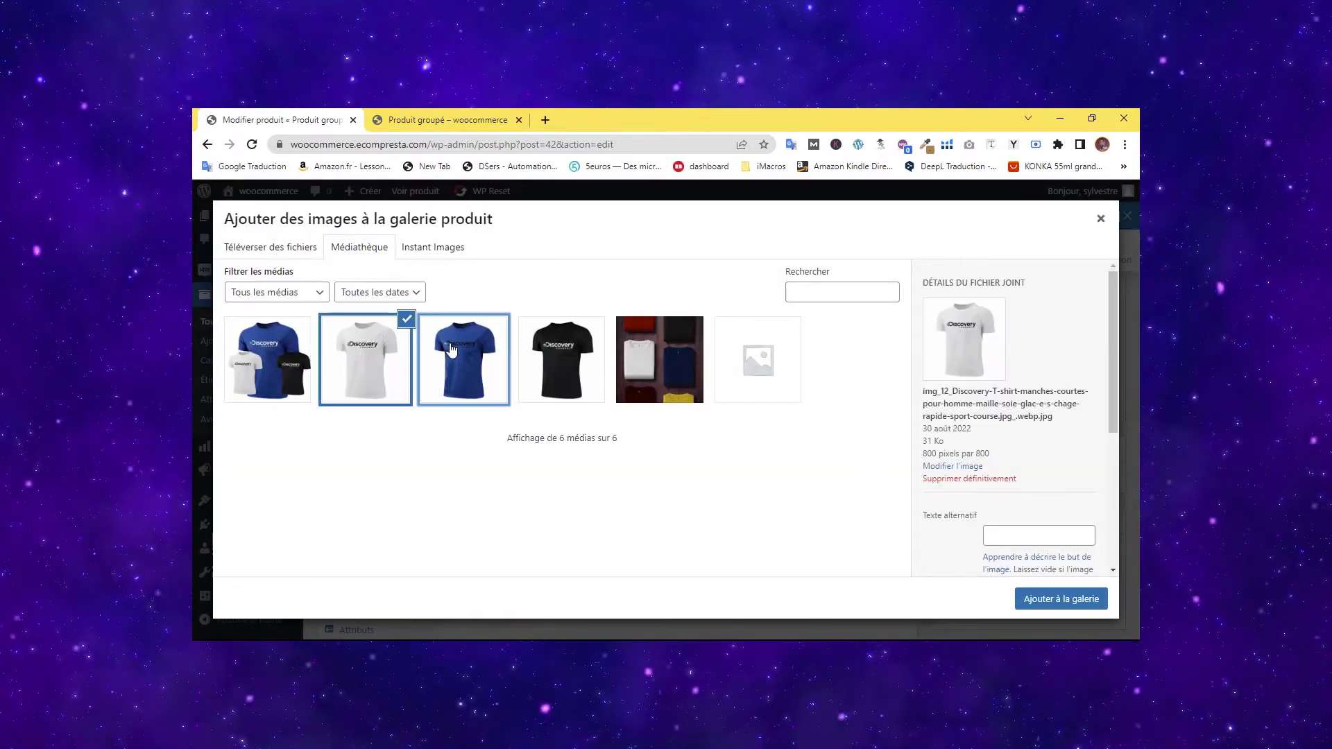
click(464, 360)
click(562, 359)
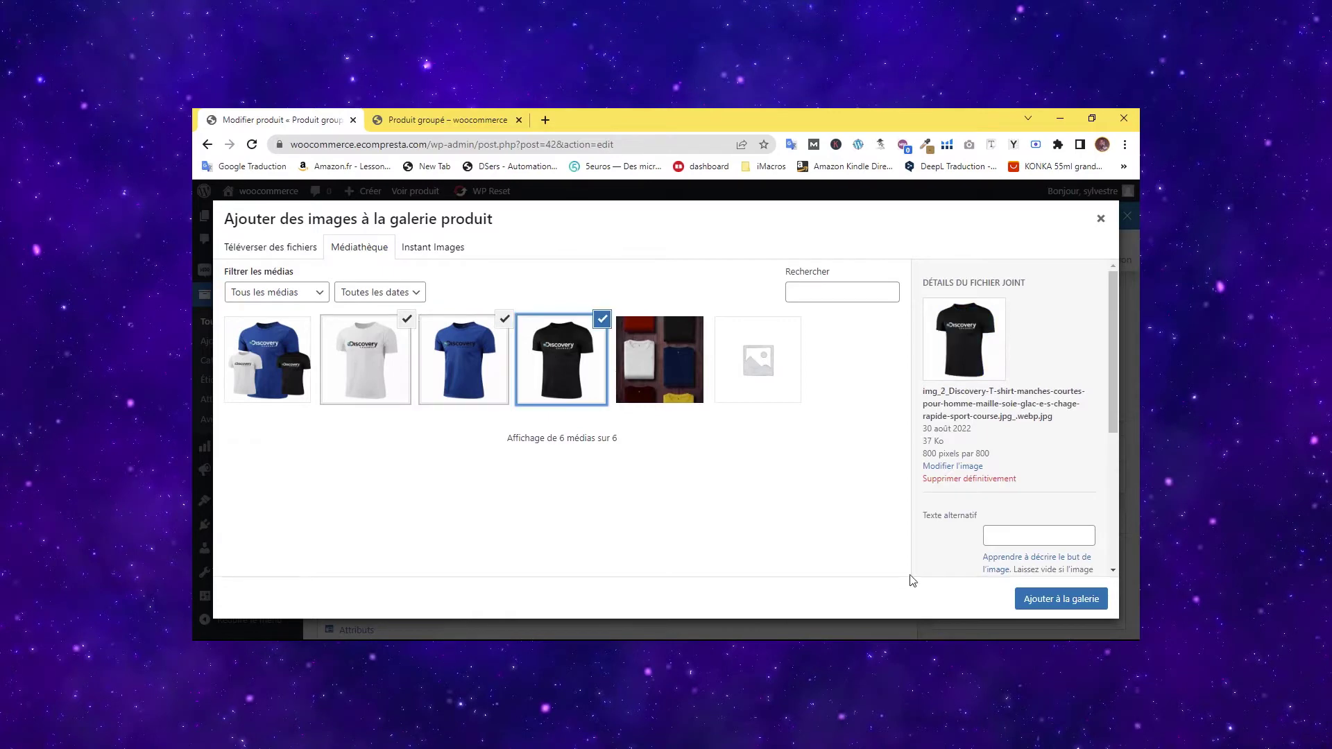
click(1034, 597)
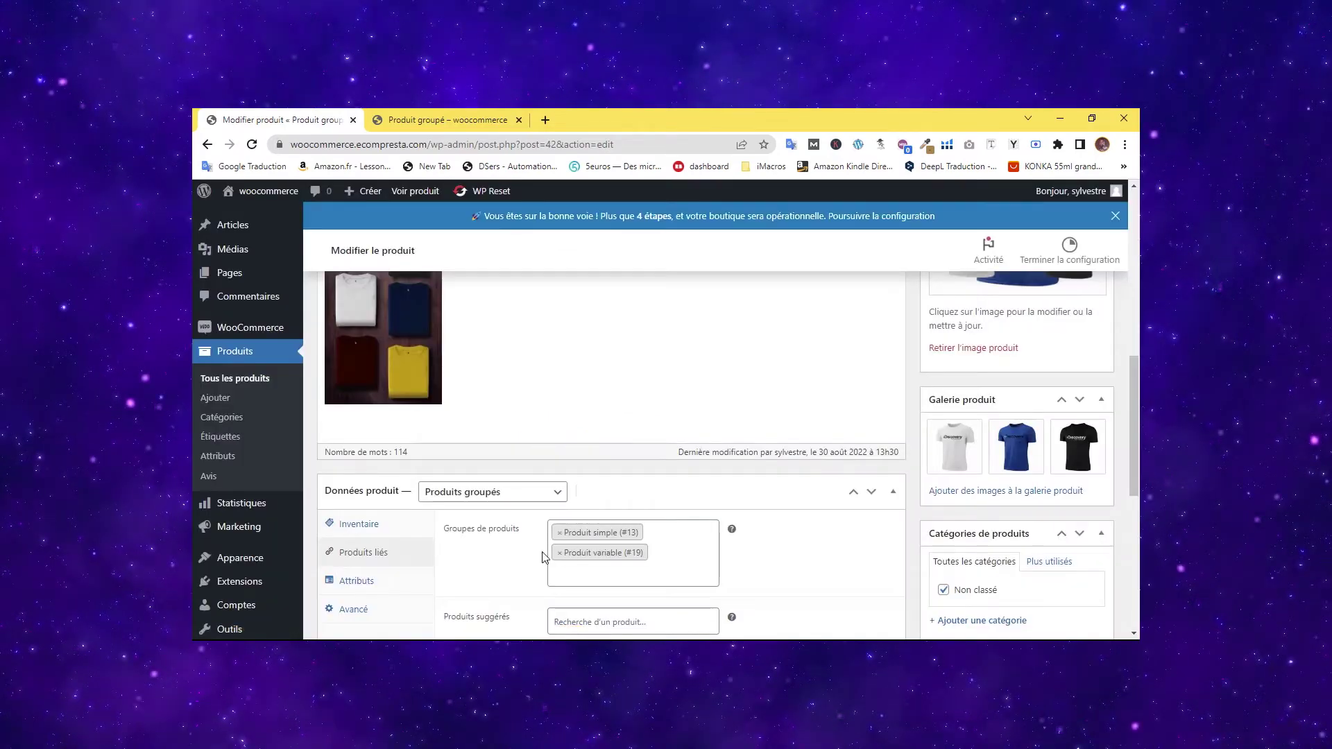
Add Produit simple and Produit variable as suggested products of the grouped product.
scroll(506, 437, down, 3)
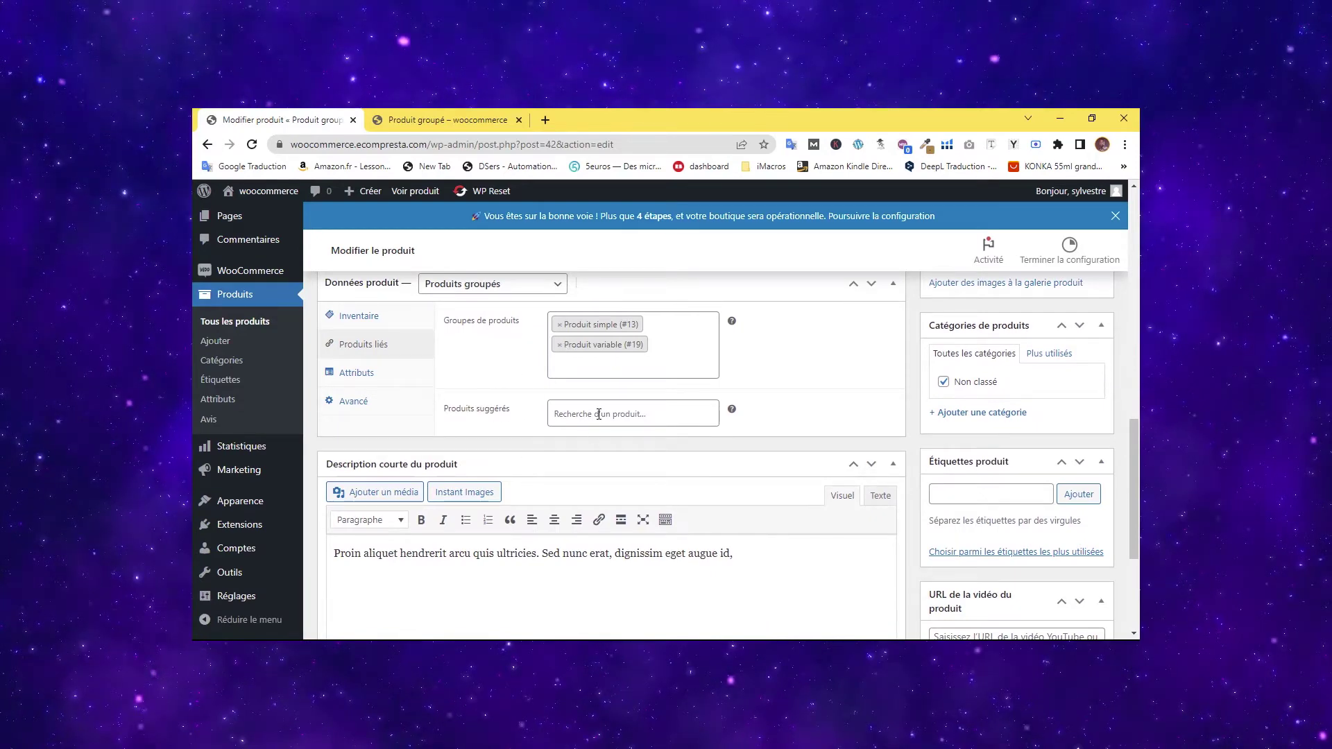
click(569, 412)
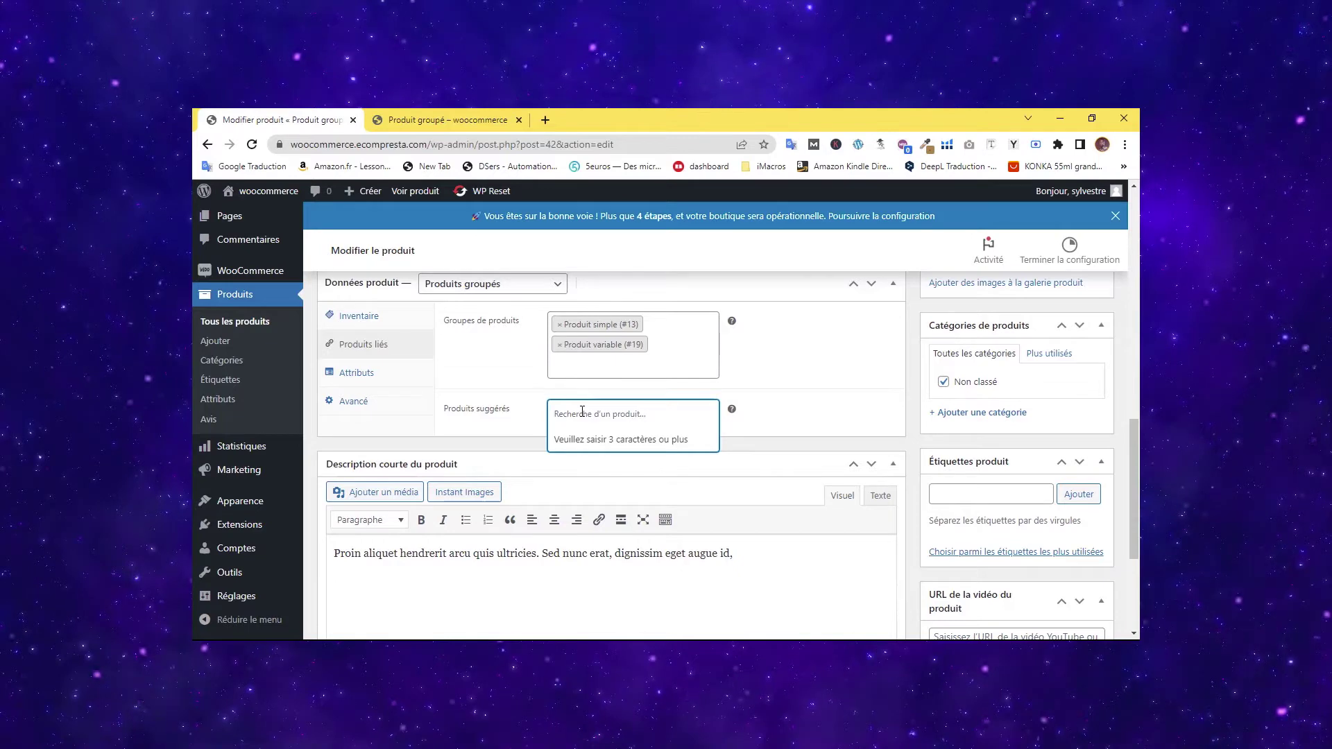
text(pro)
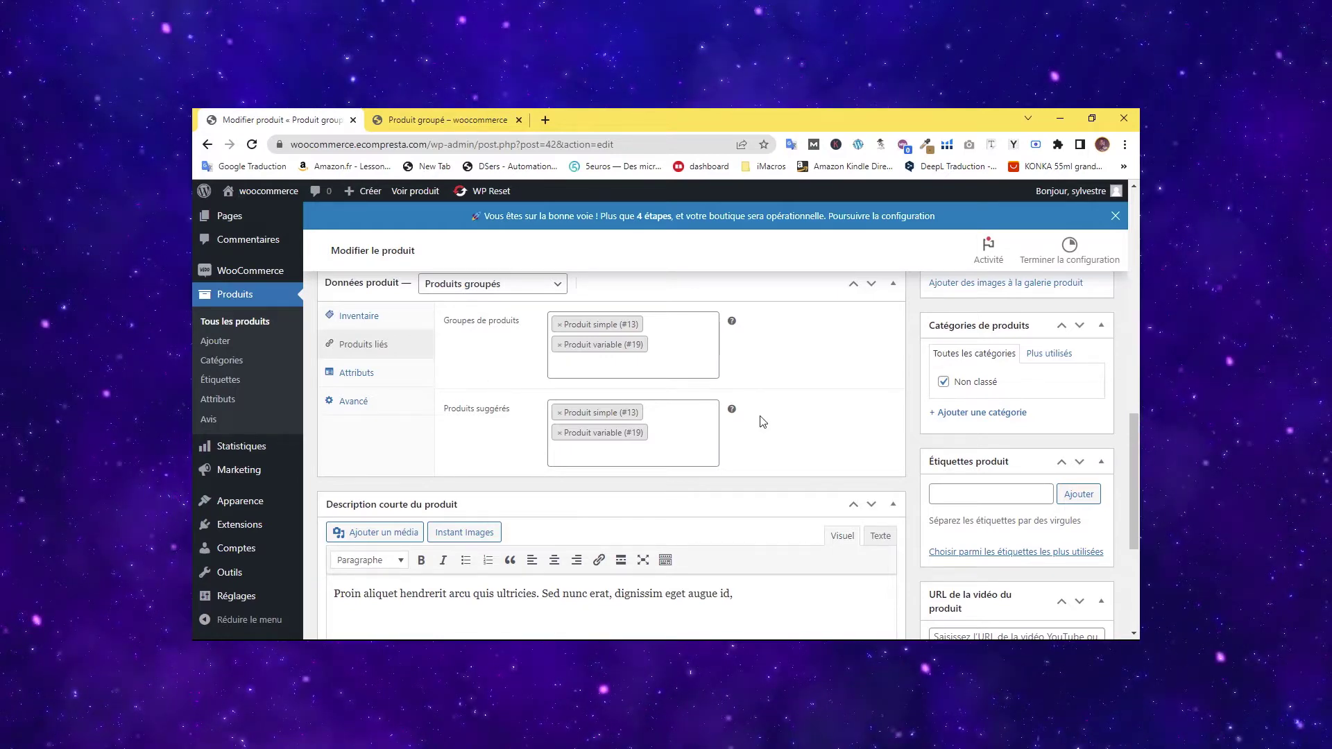
Update the published grouped product with its new images and suggested products.
scroll(763, 421, up, 6)
scroll(767, 413, down, 6)
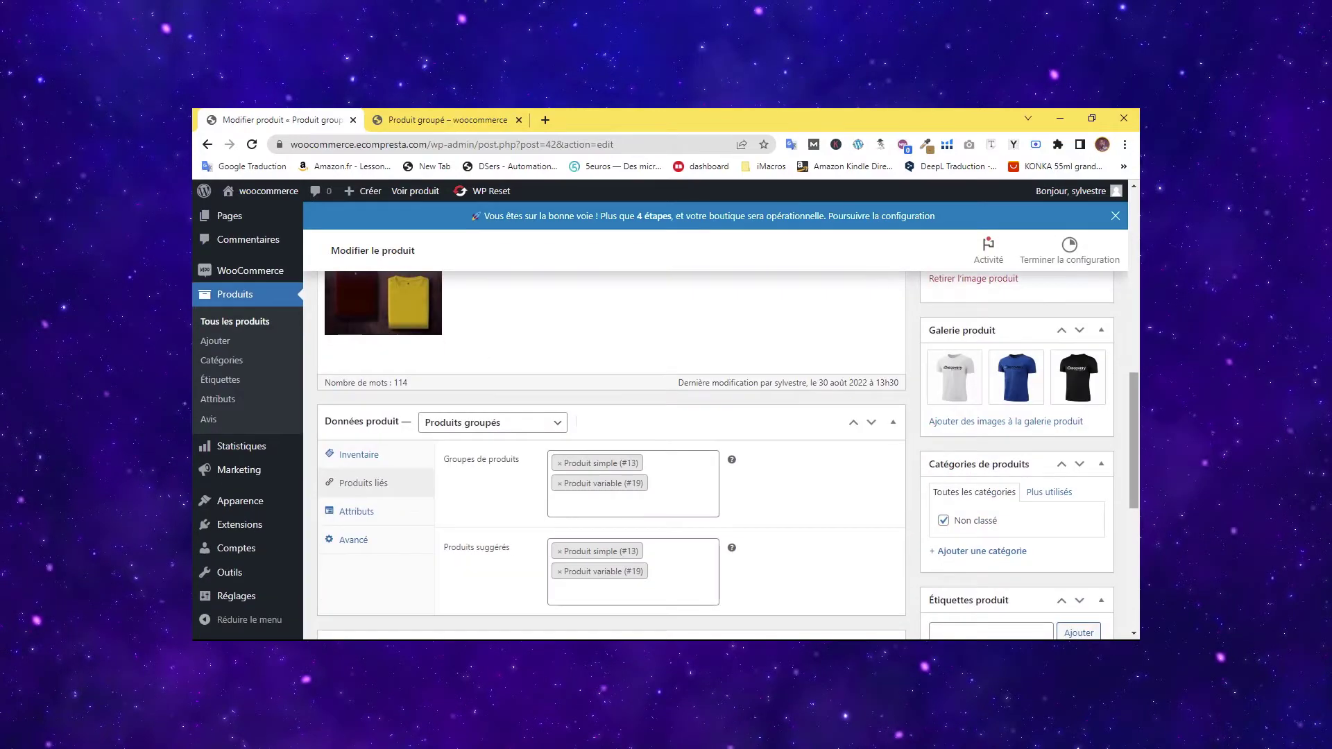
scroll(767, 413, up, 8)
scroll(767, 413, up, 3)
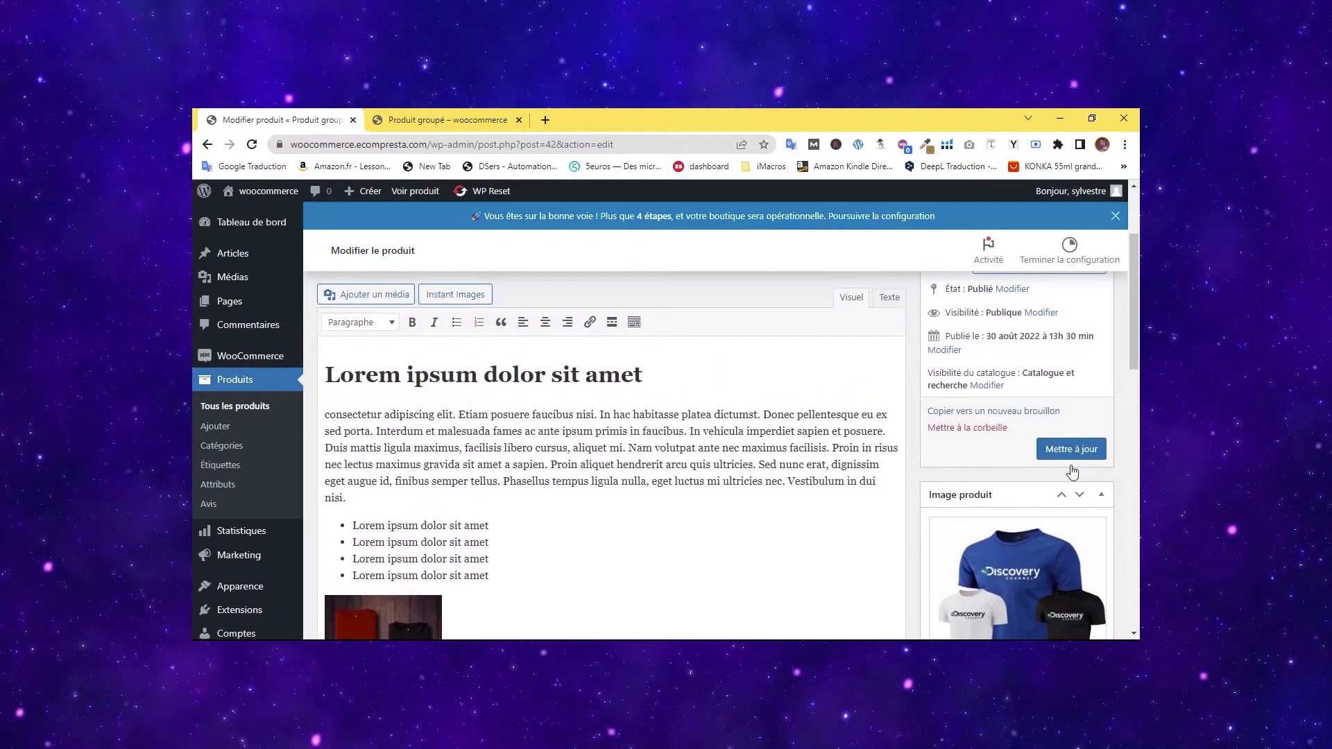
click(1072, 447)
scroll(1127, 431, down, 5)
scroll(1127, 431, down, 5)
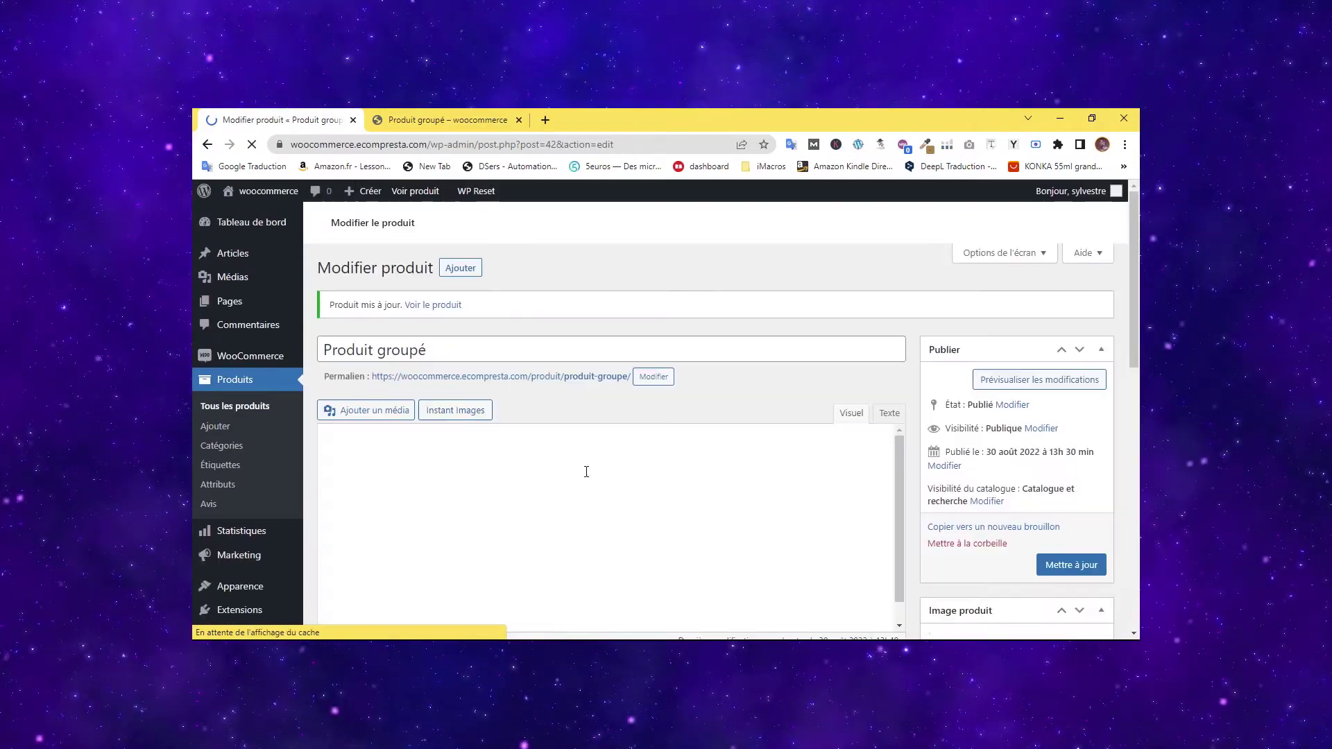
Reload the grouped product's shop page and examine its image, description and suggested products.
click(444, 119)
click(256, 145)
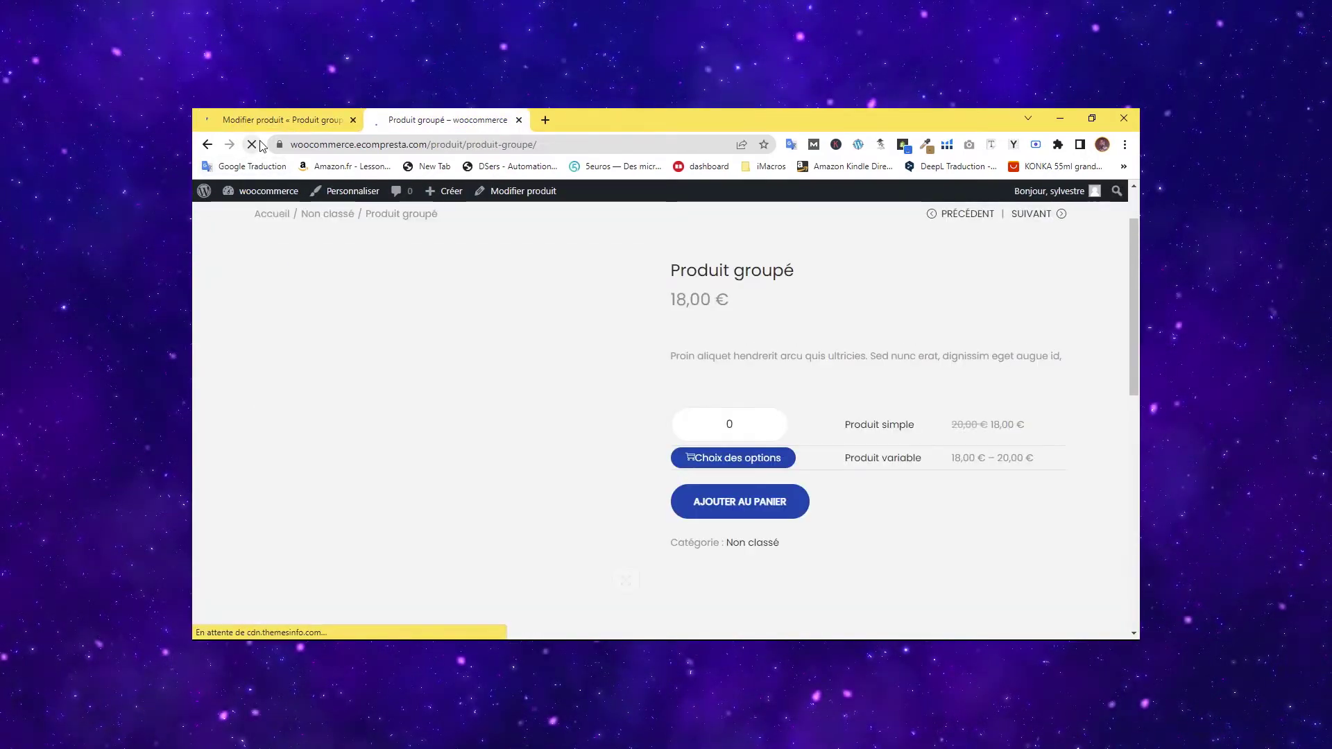
scroll(1107, 338, down, 20)
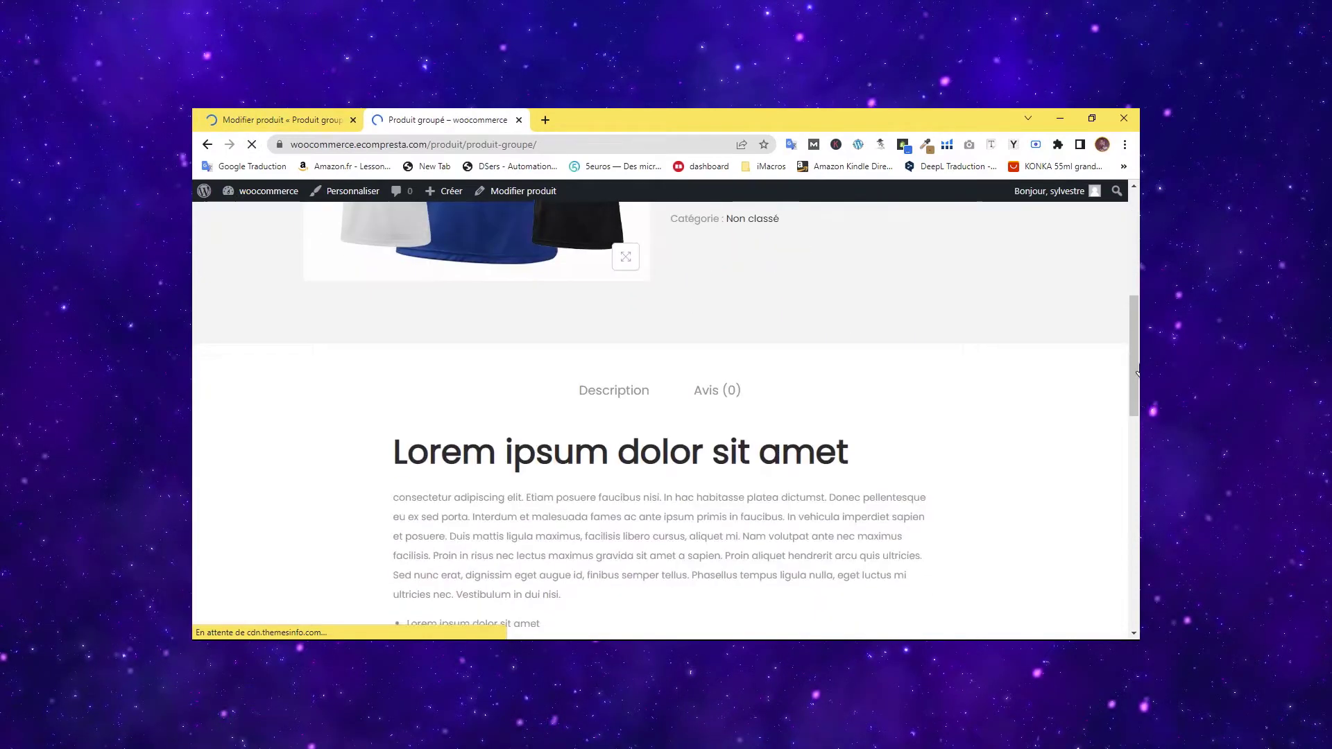
scroll(492, 451, up, 1)
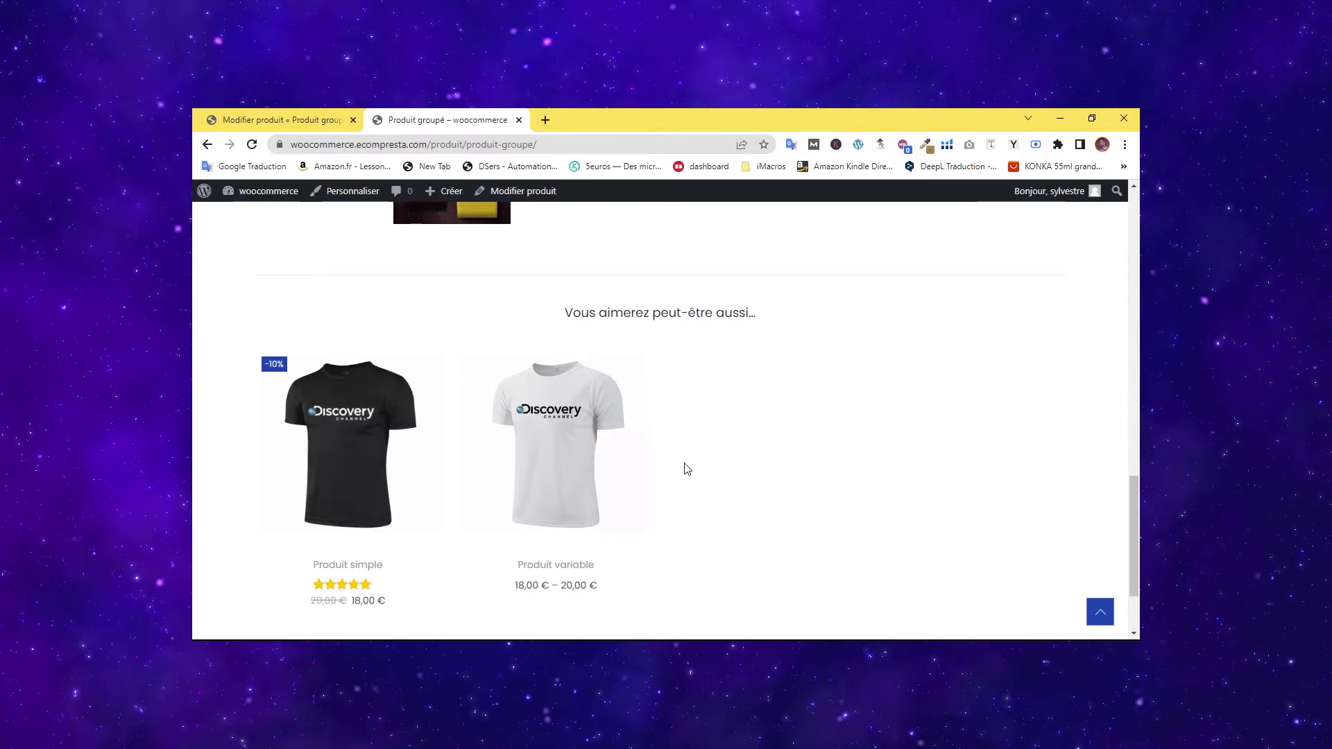
drag(1135, 530, 1139, 594)
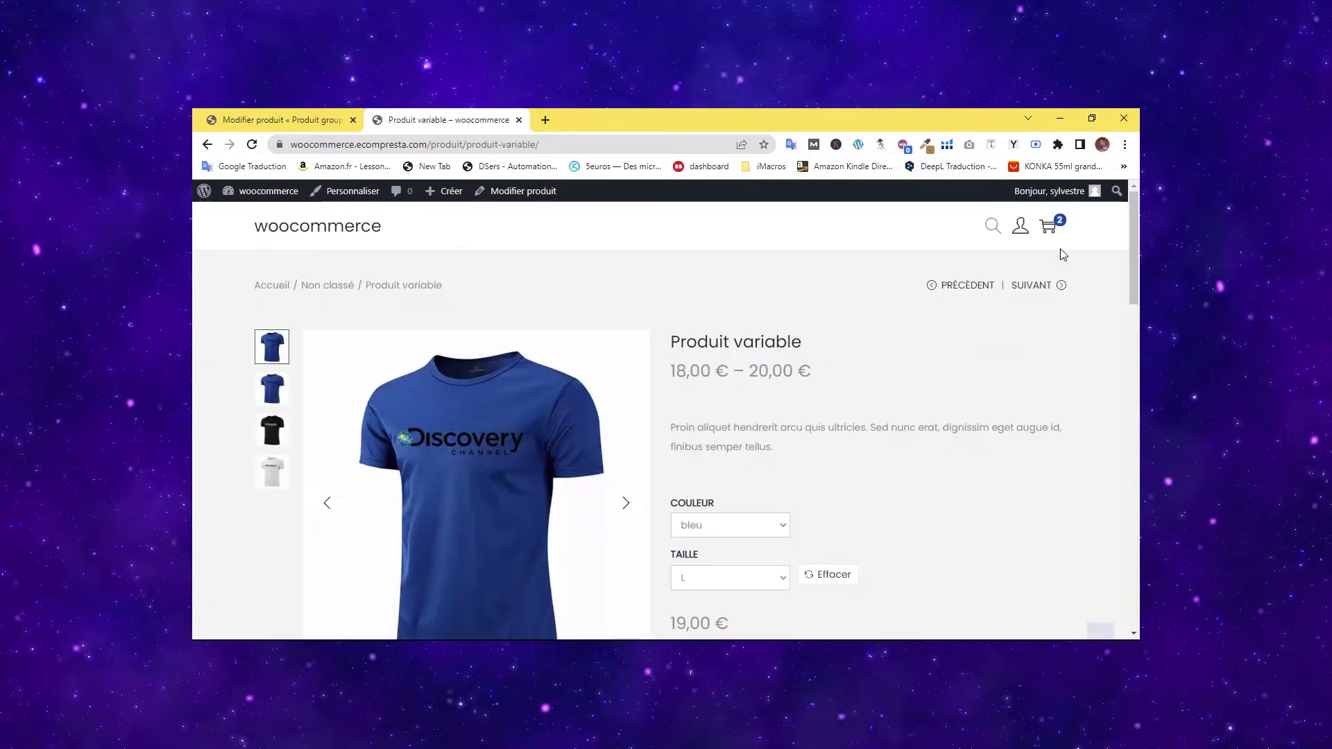
Return to the store administration, open the product list and start a new product with its name field ready for entry.
click(308, 116)
mouse_move(446, 205)
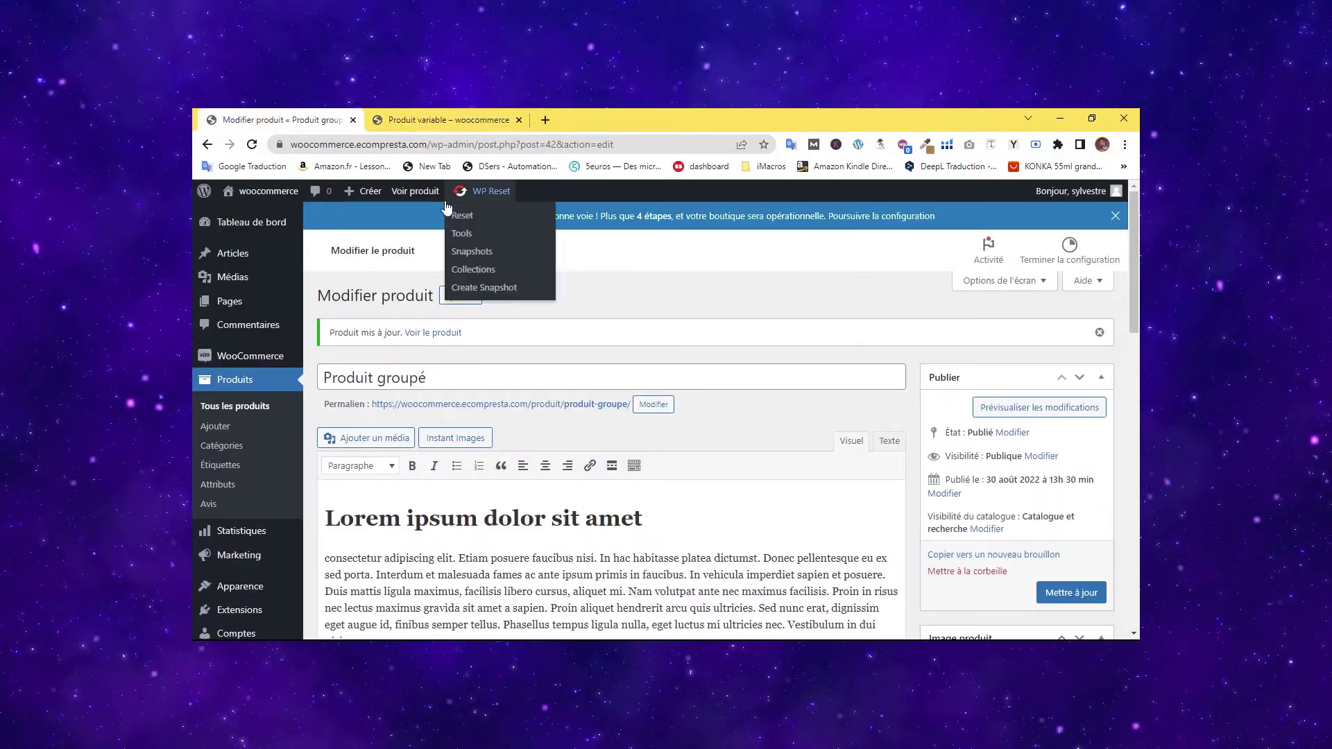
scroll(230, 493, down, 3)
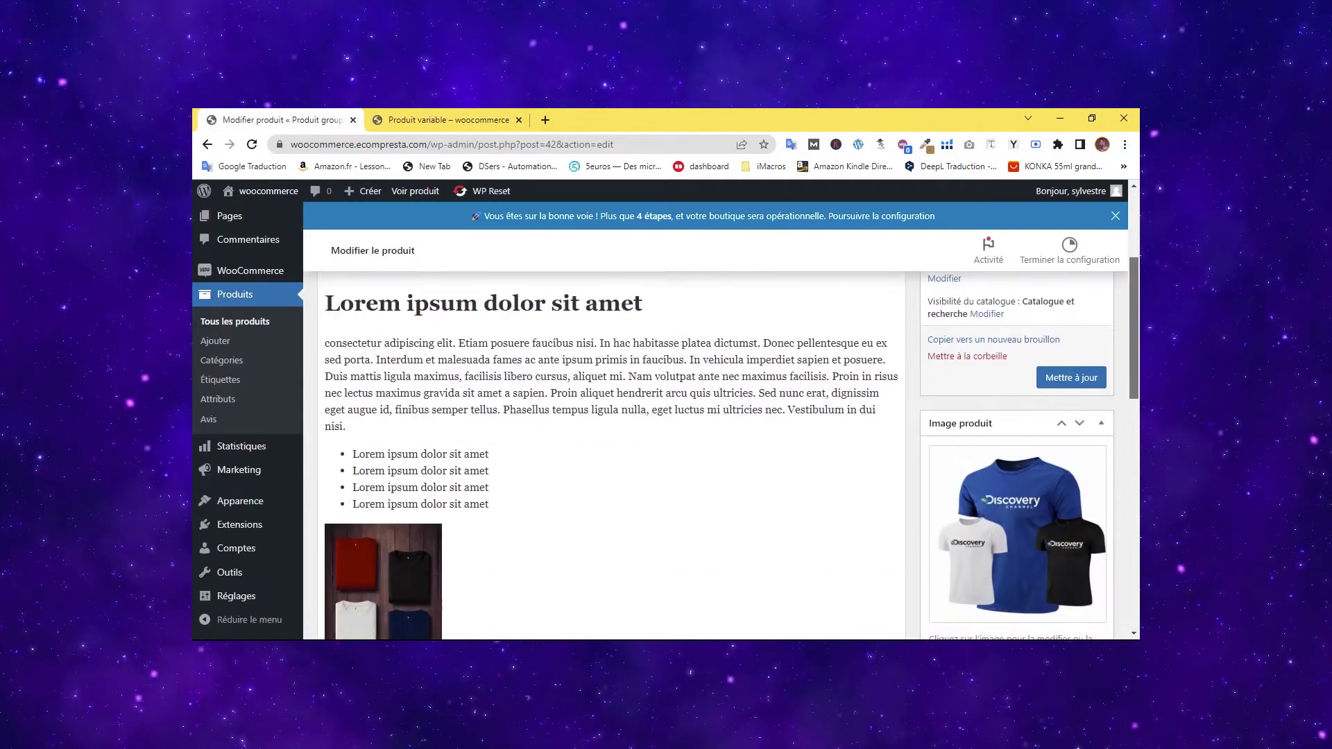
scroll(230, 492, up, 3)
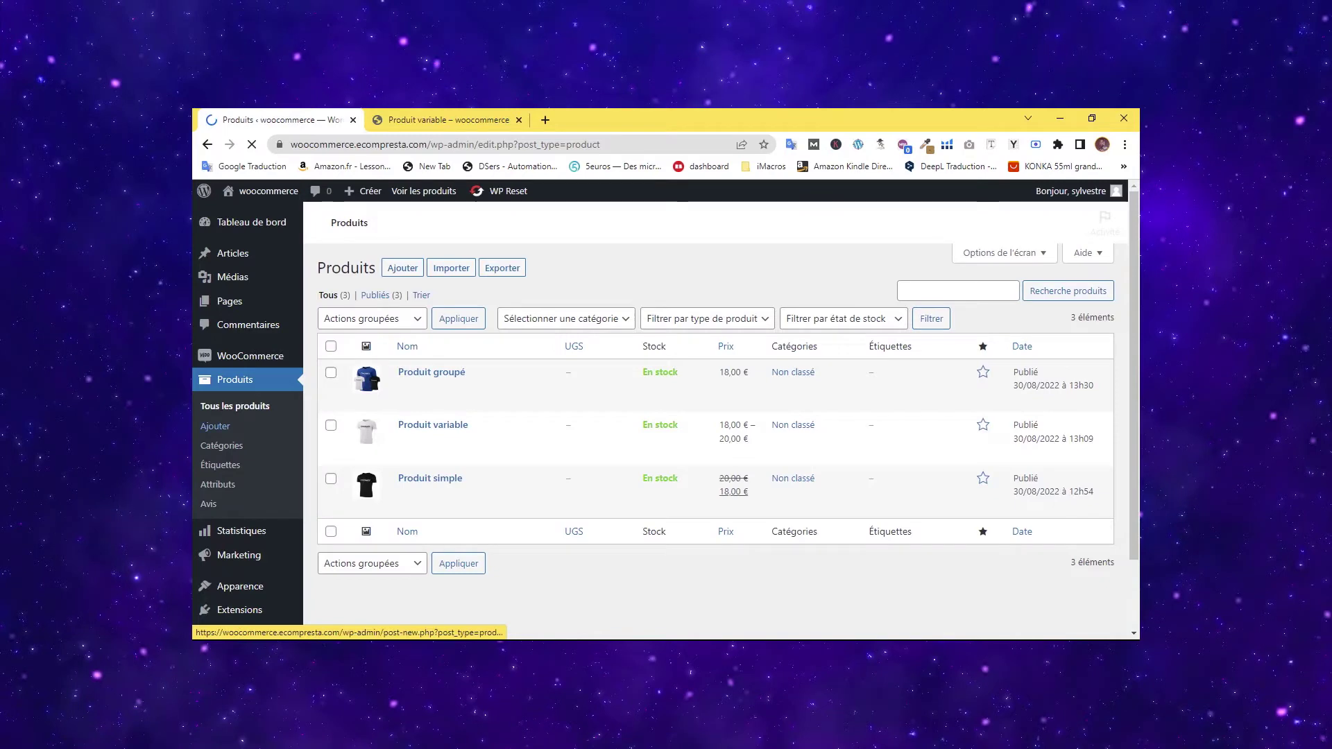
scroll(1057, 323, down, 1)
scroll(410, 316, up, 2)
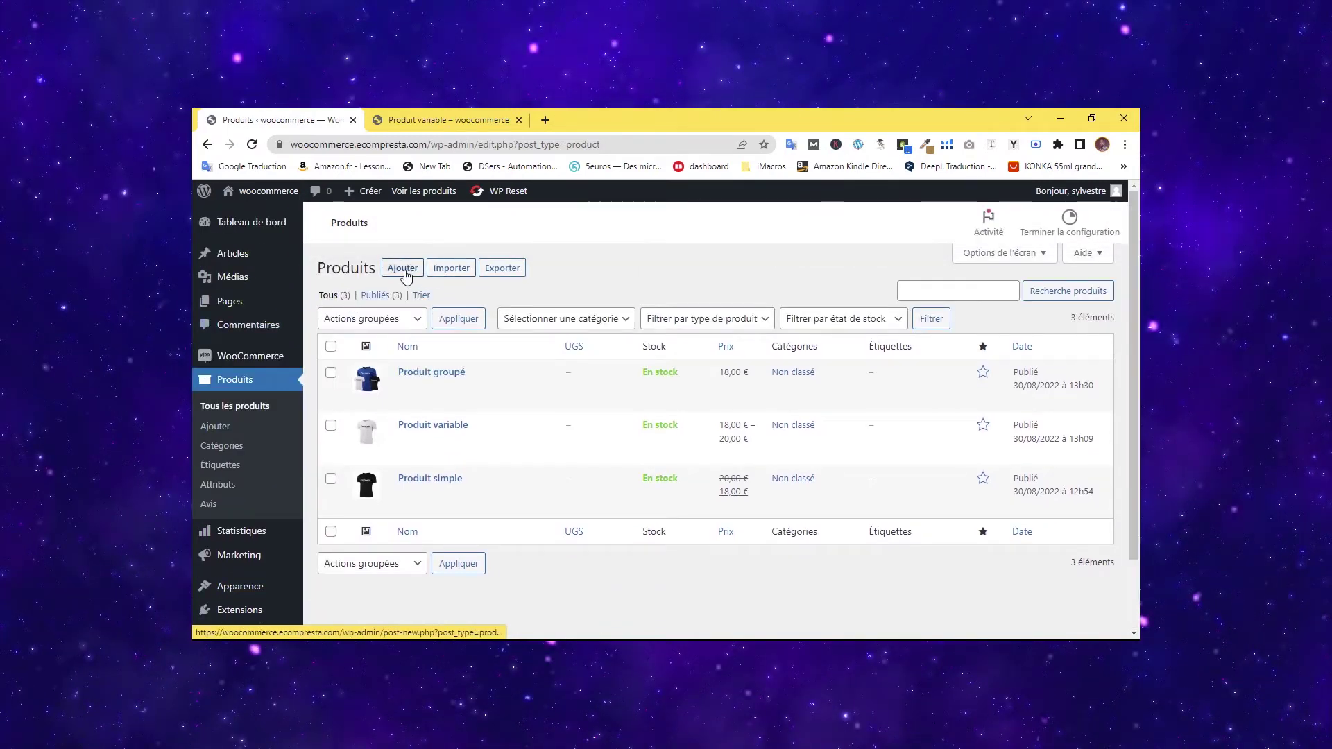
click(401, 298)
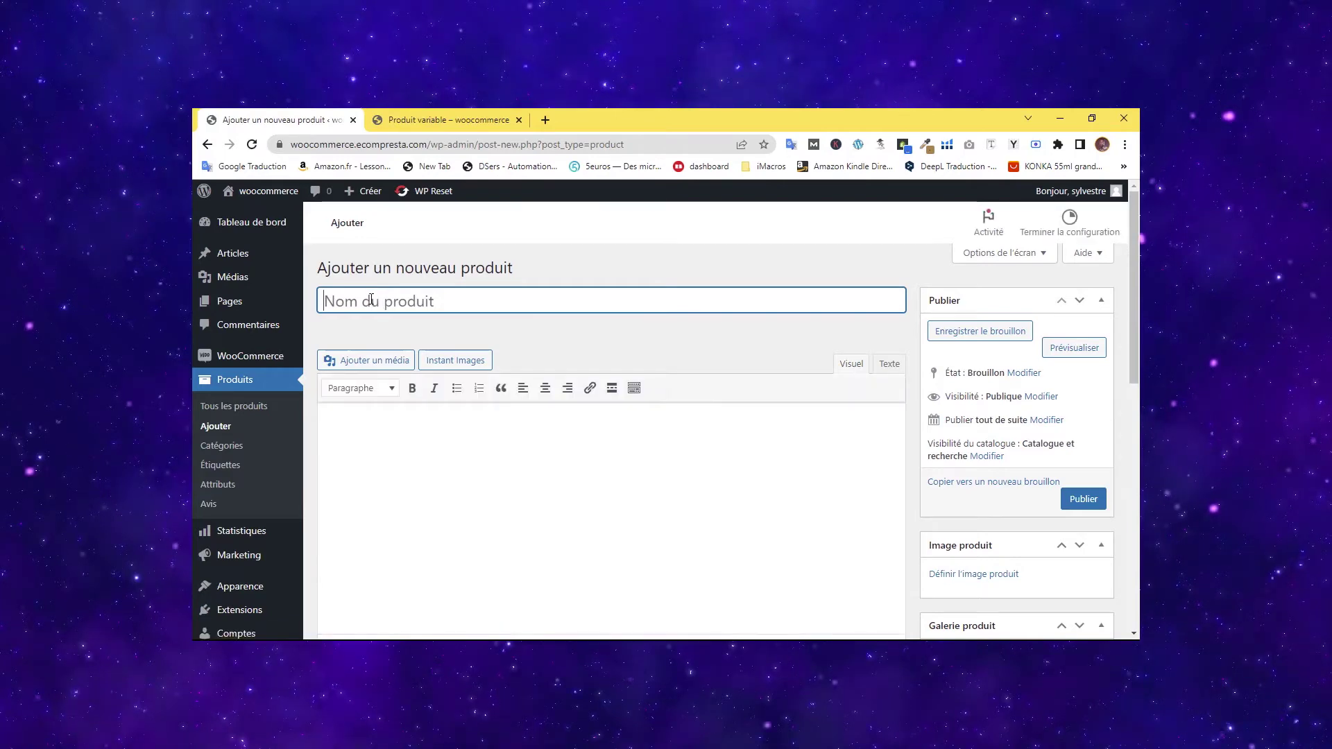
Name the new product "Produit d'affiliation" and set its product type to Produit externe/affiliation.
text(Produit d'affiliatio)
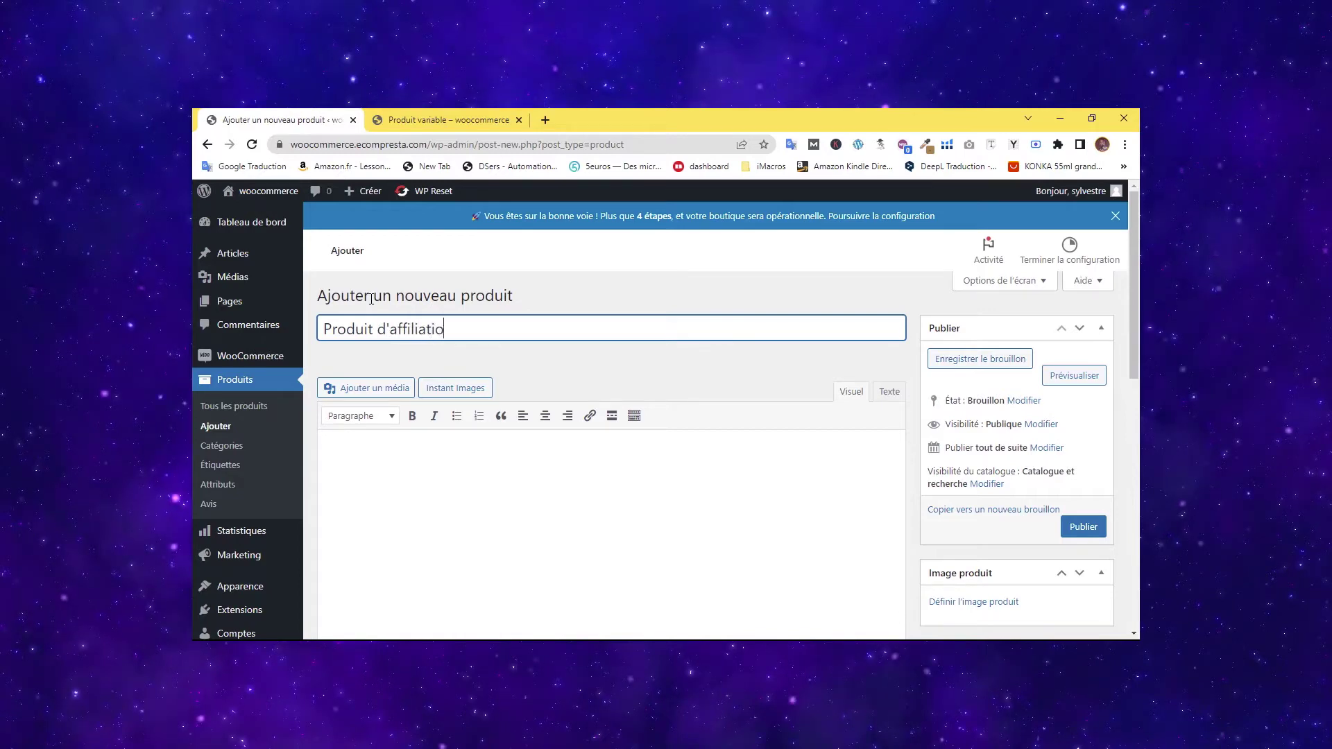
click(504, 339)
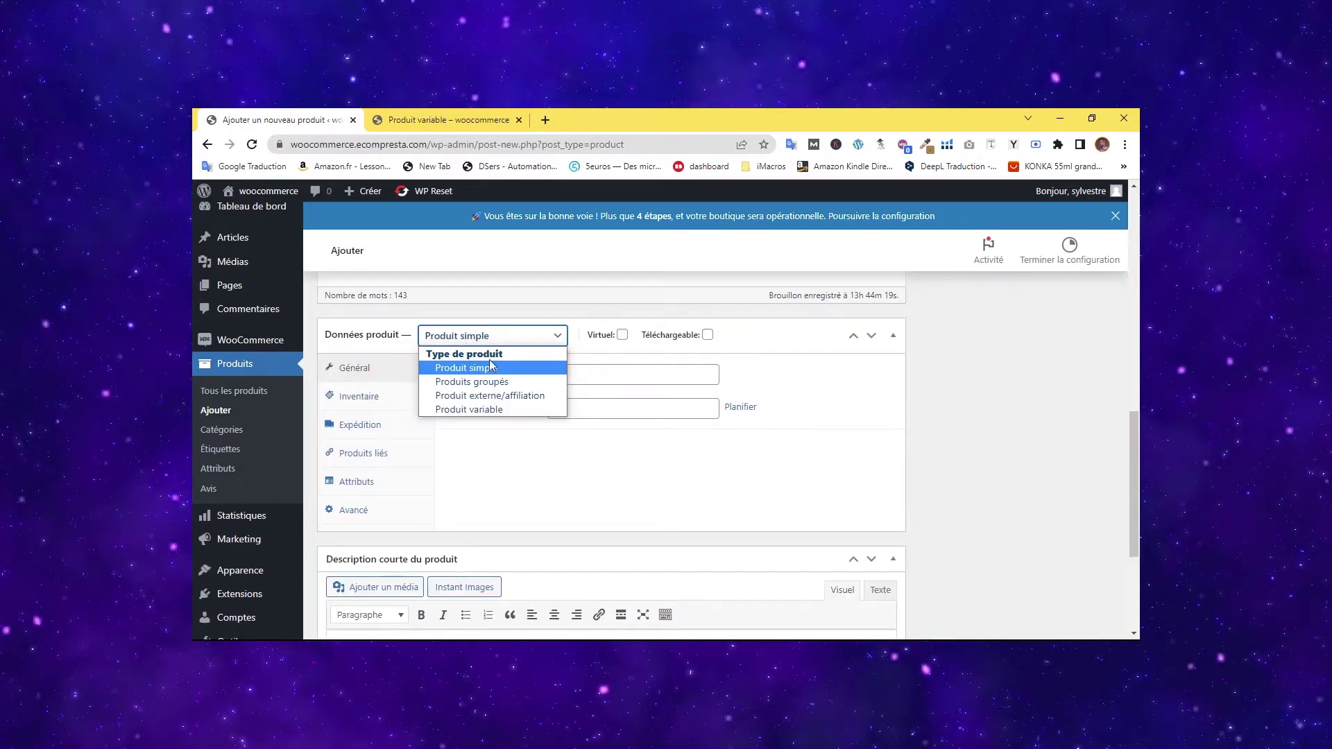
click(490, 396)
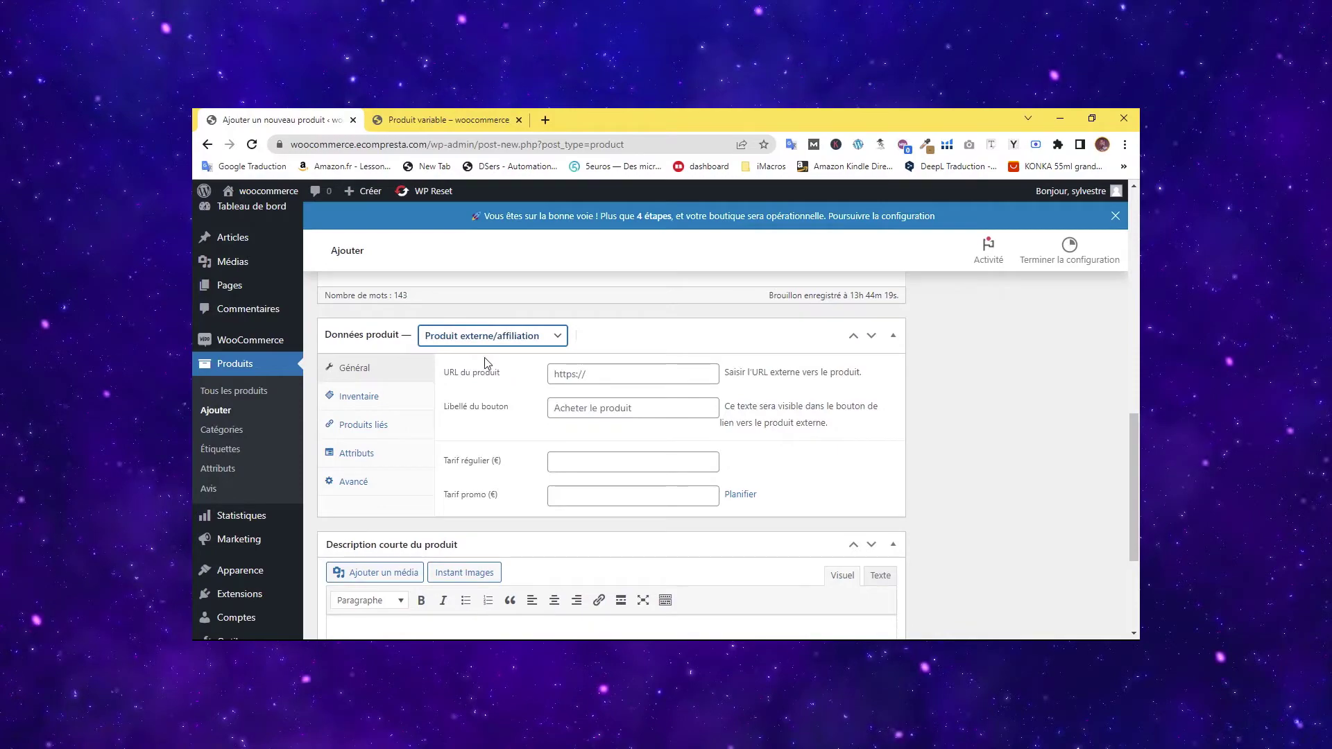
Copy the end of the description's first paragraph, from "finibus semper tellus" to "Vestibulum in dui nisi.", into the short product description.
scroll(532, 381, up, 15)
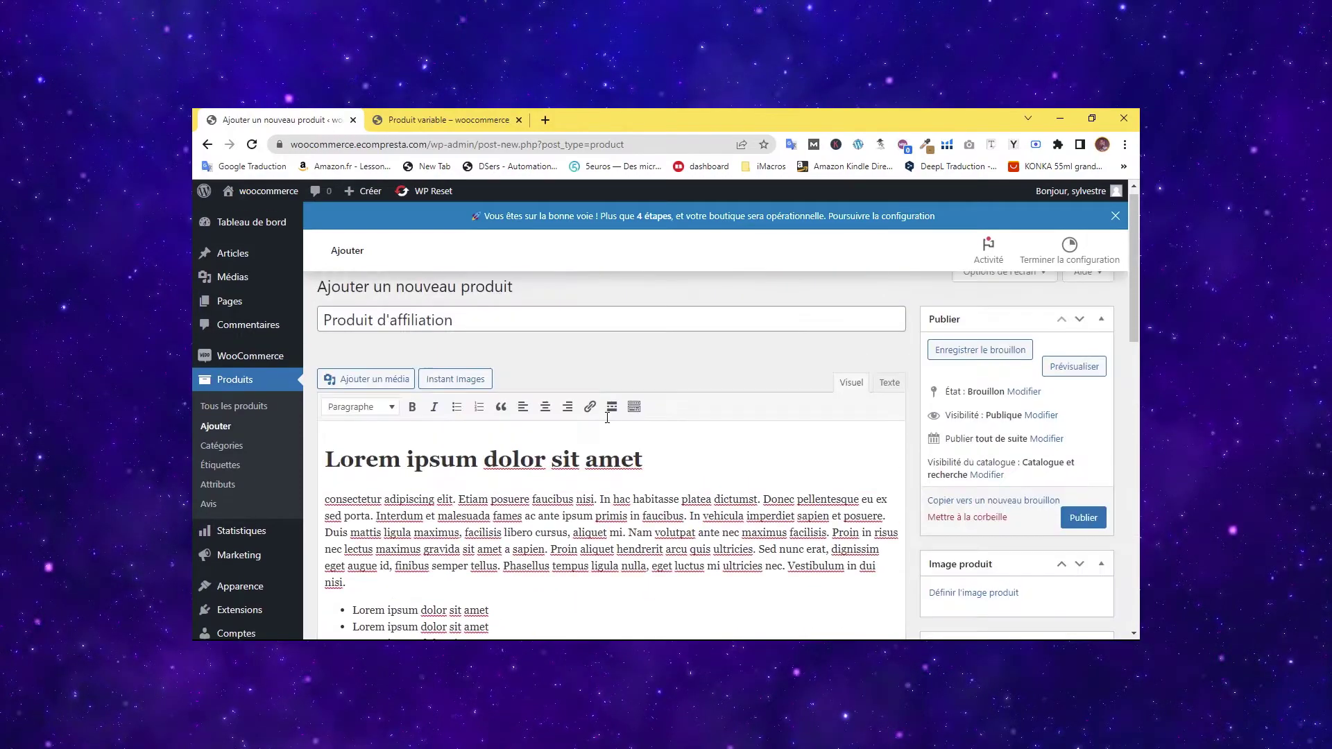
scroll(390, 377, down, 3)
drag(397, 367, 416, 392)
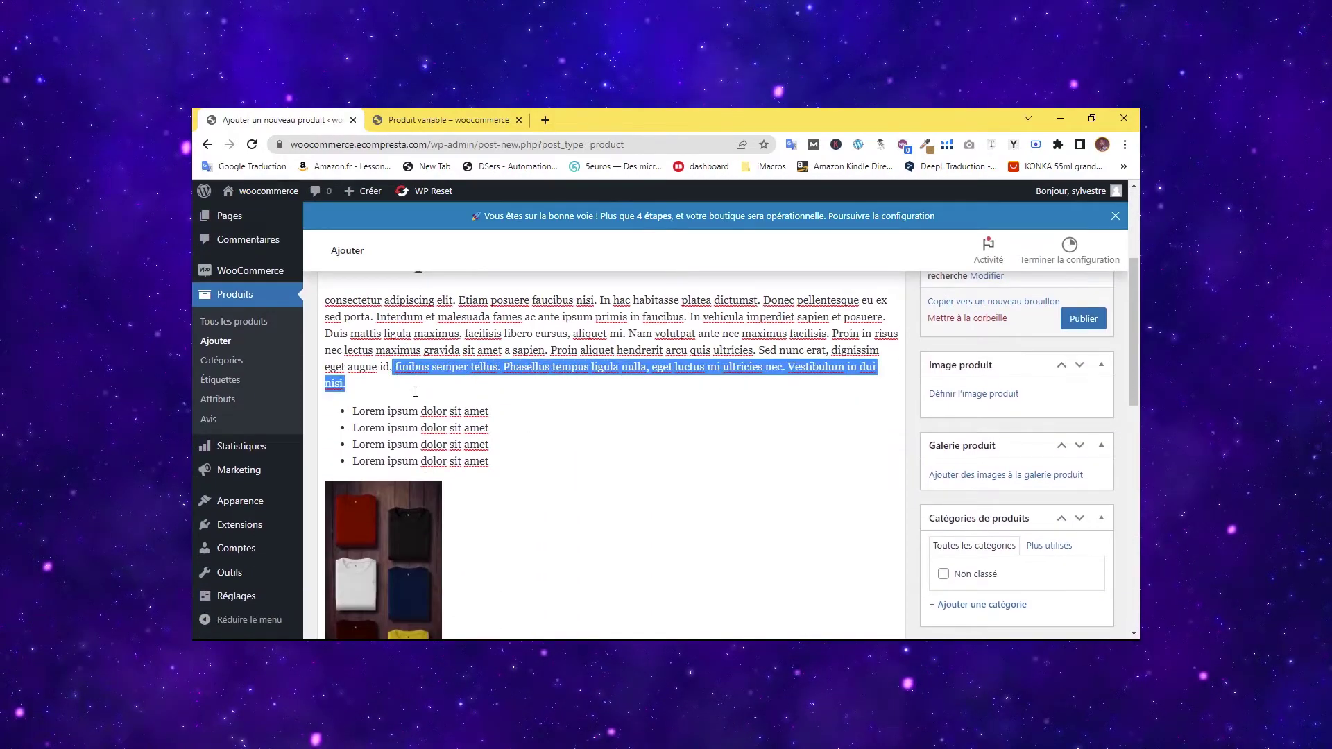
scroll(522, 392, down, 10)
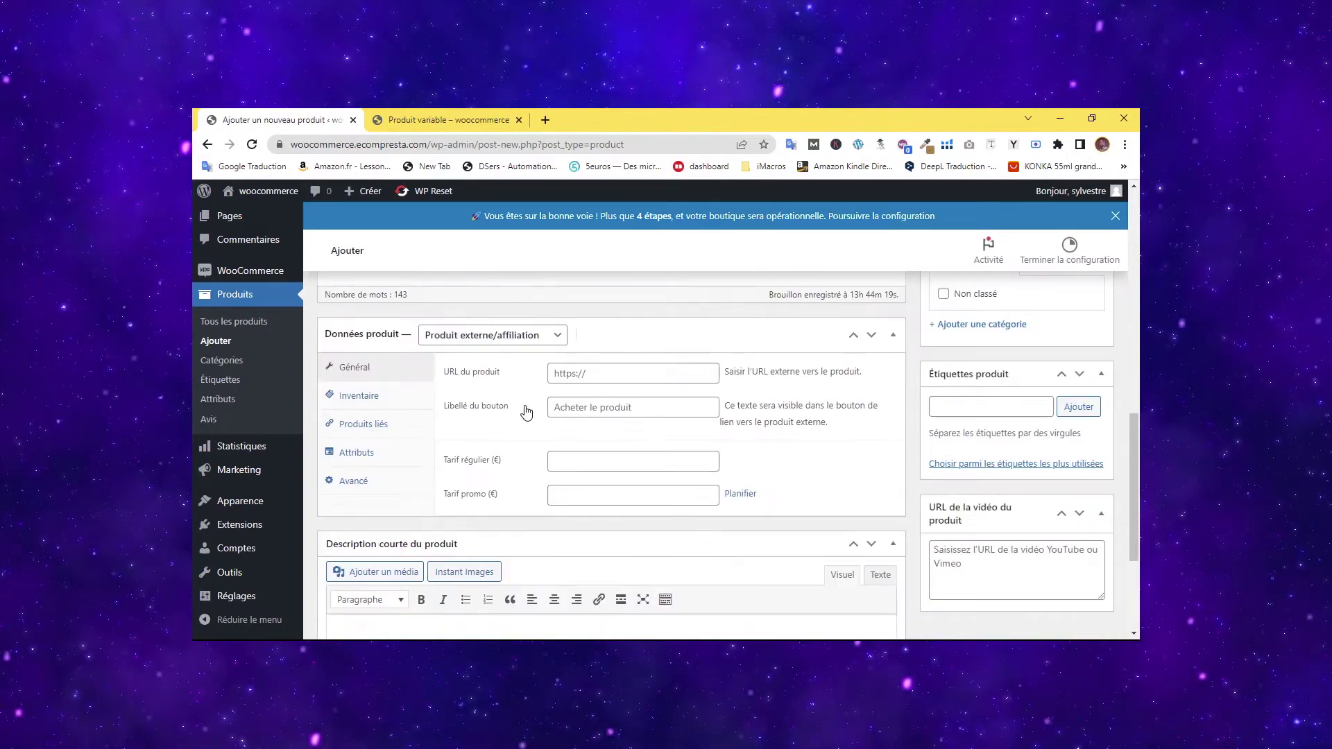
text(finibus semper tellus. Phasellus tempus ligula nulla, eget luctus nisi ultricies nec. Vestibulum in dui nisi.)
scroll(506, 437, up, 6)
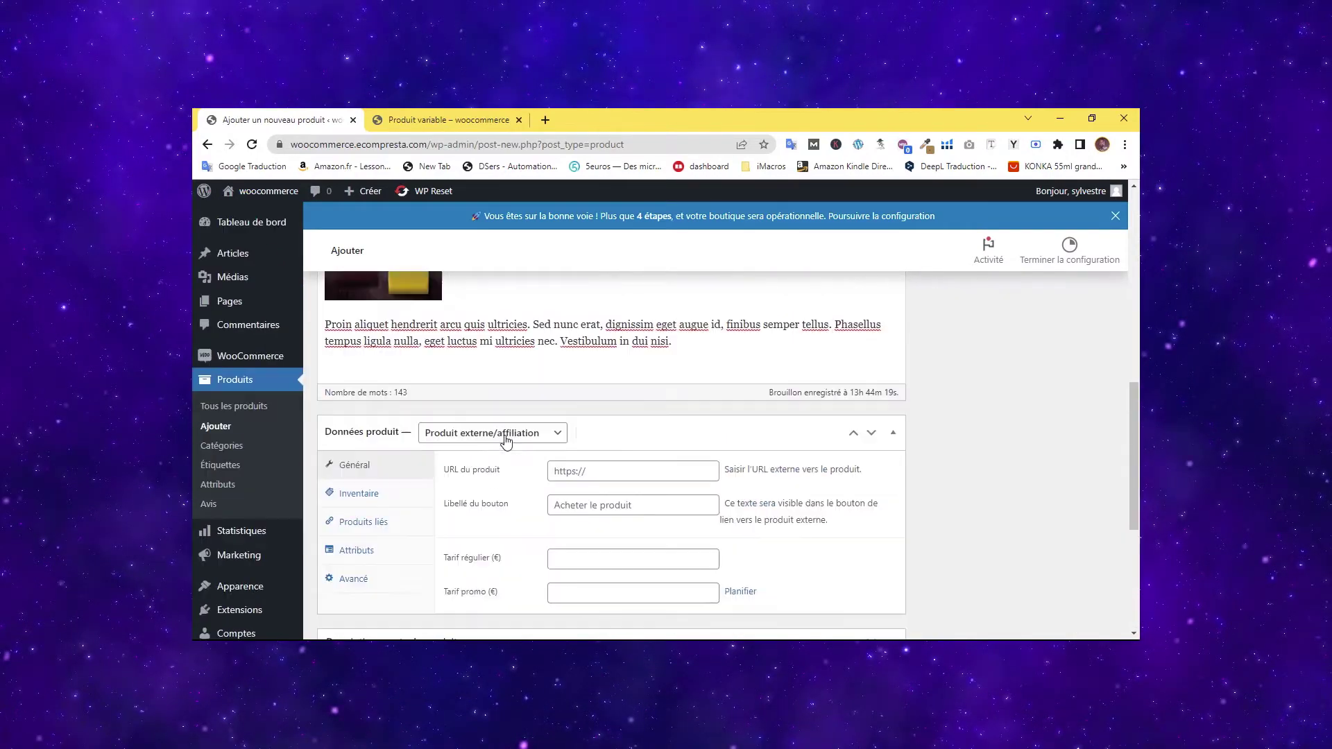
Enter # as the external product's URL in the general product data.
scroll(508, 440, down, 3)
scroll(506, 441, down, 2)
scroll(507, 441, up, 3)
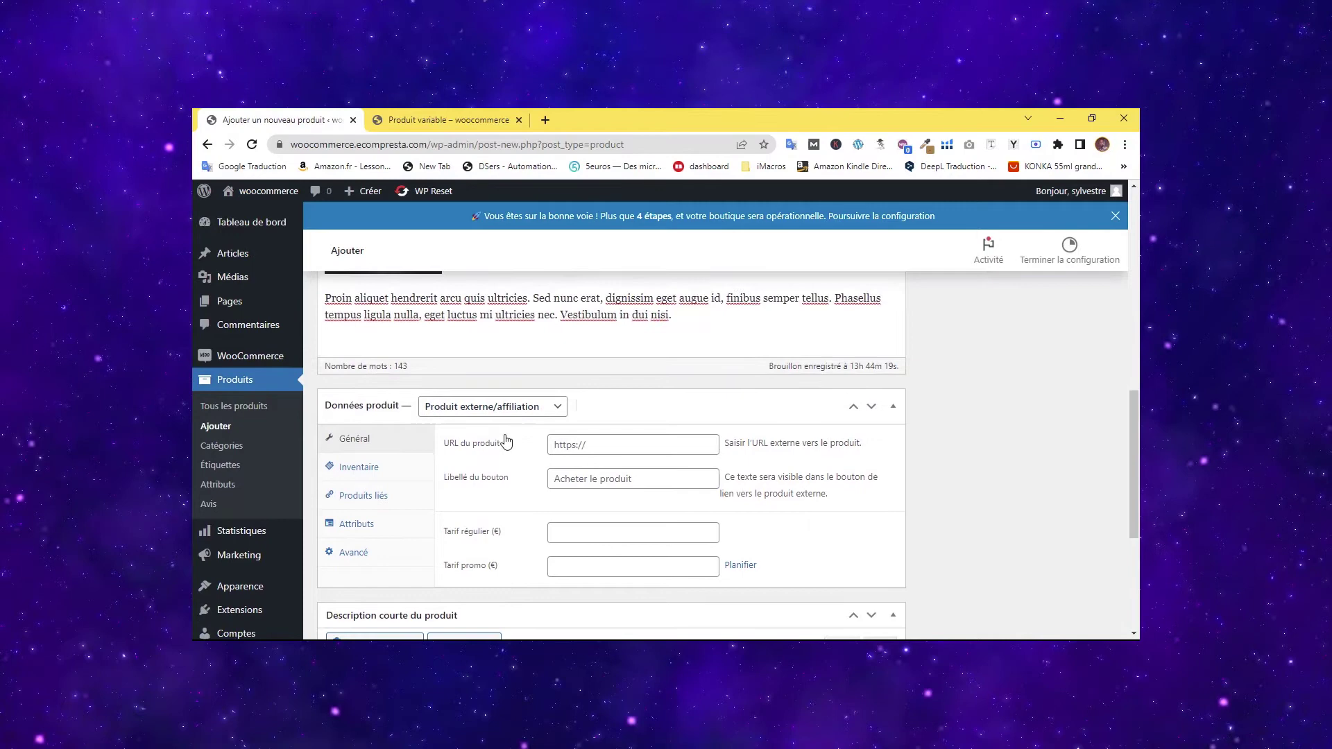
click(594, 446)
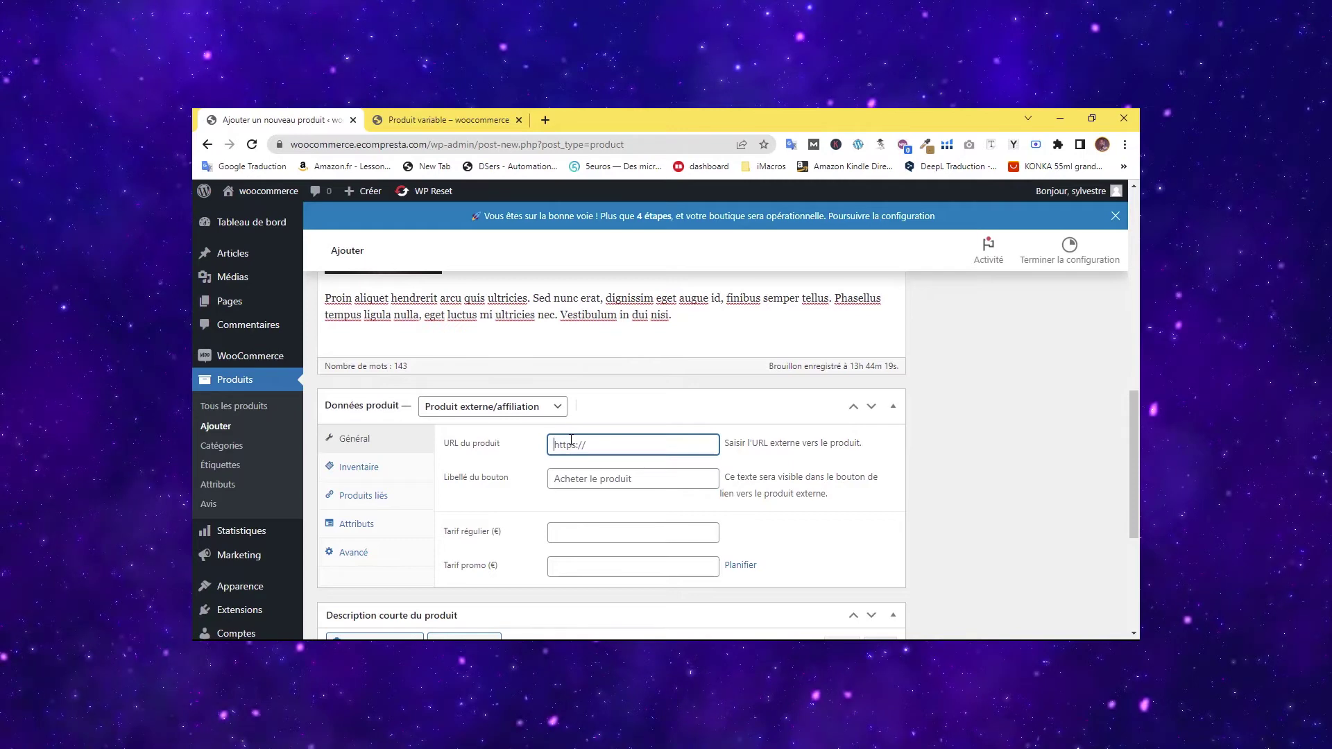
text(#)
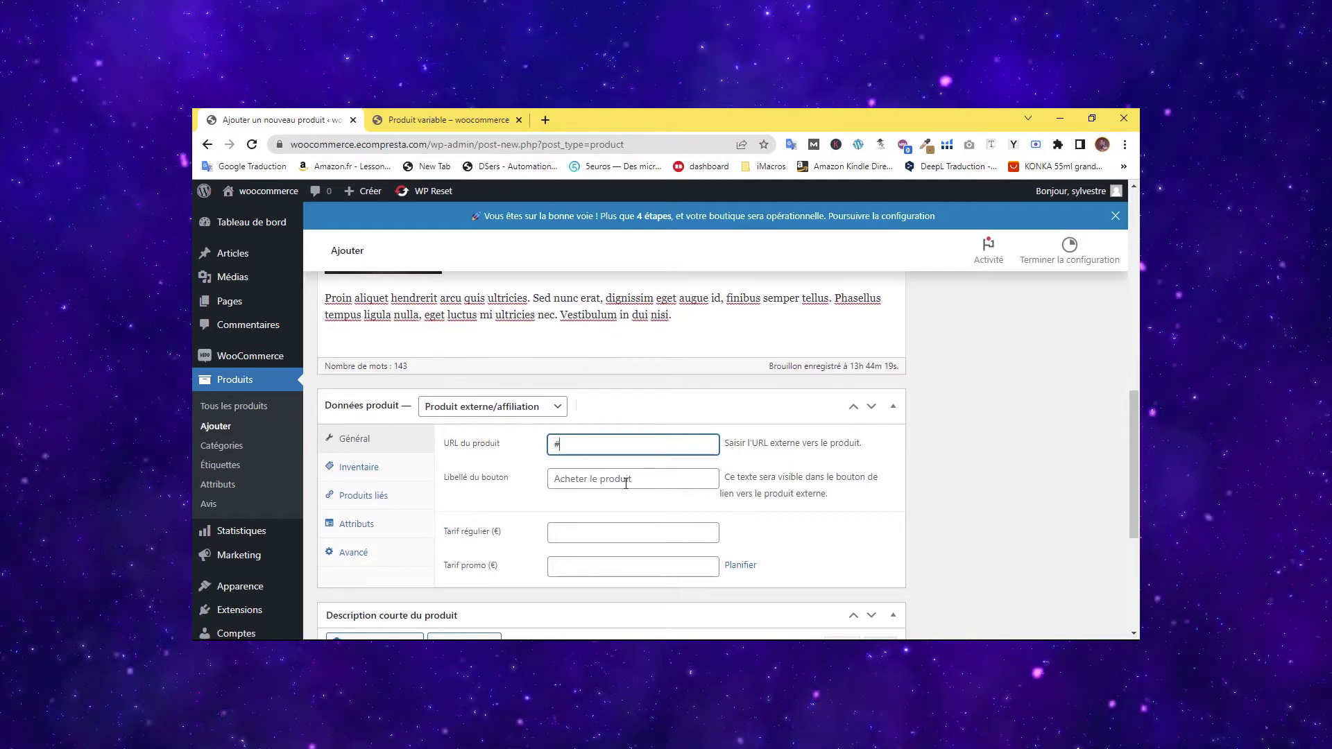
Leave the button label at its default and set the regular price to 3625 € and the promotional price to 197 €.
click(652, 480)
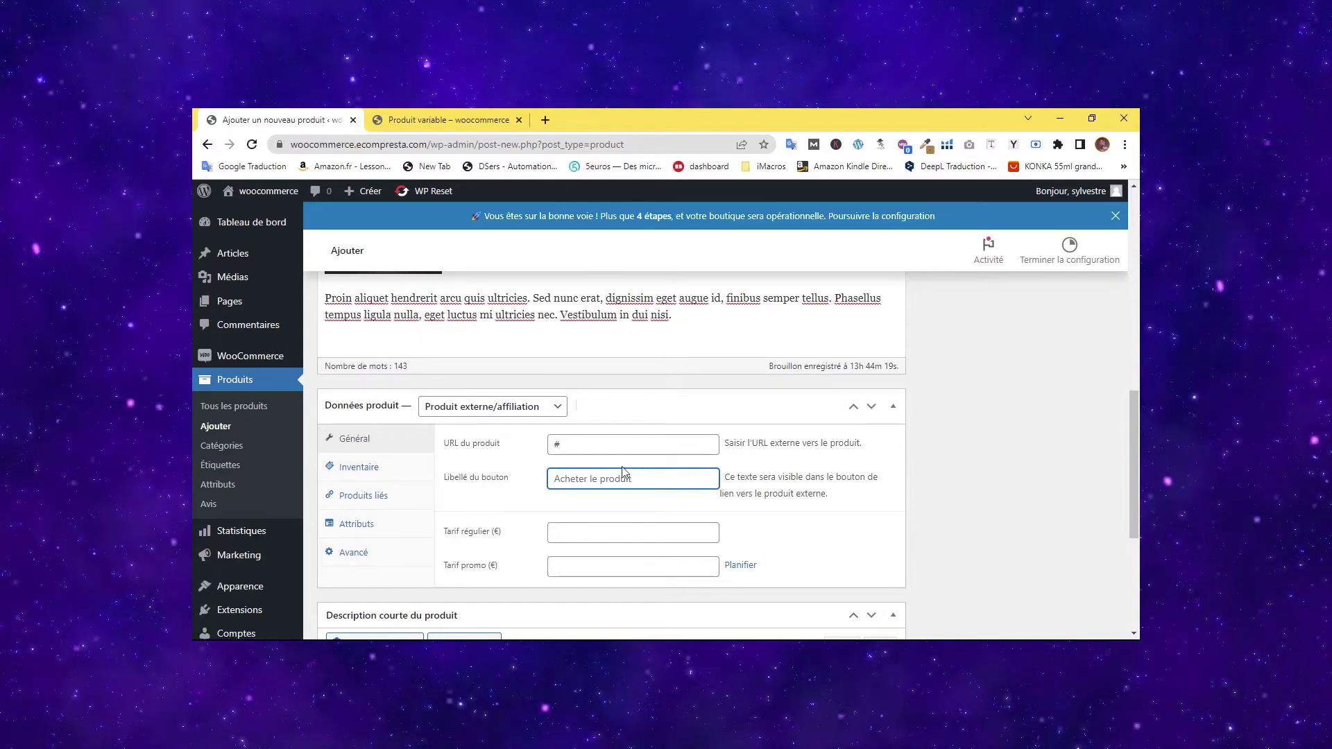
click(598, 541)
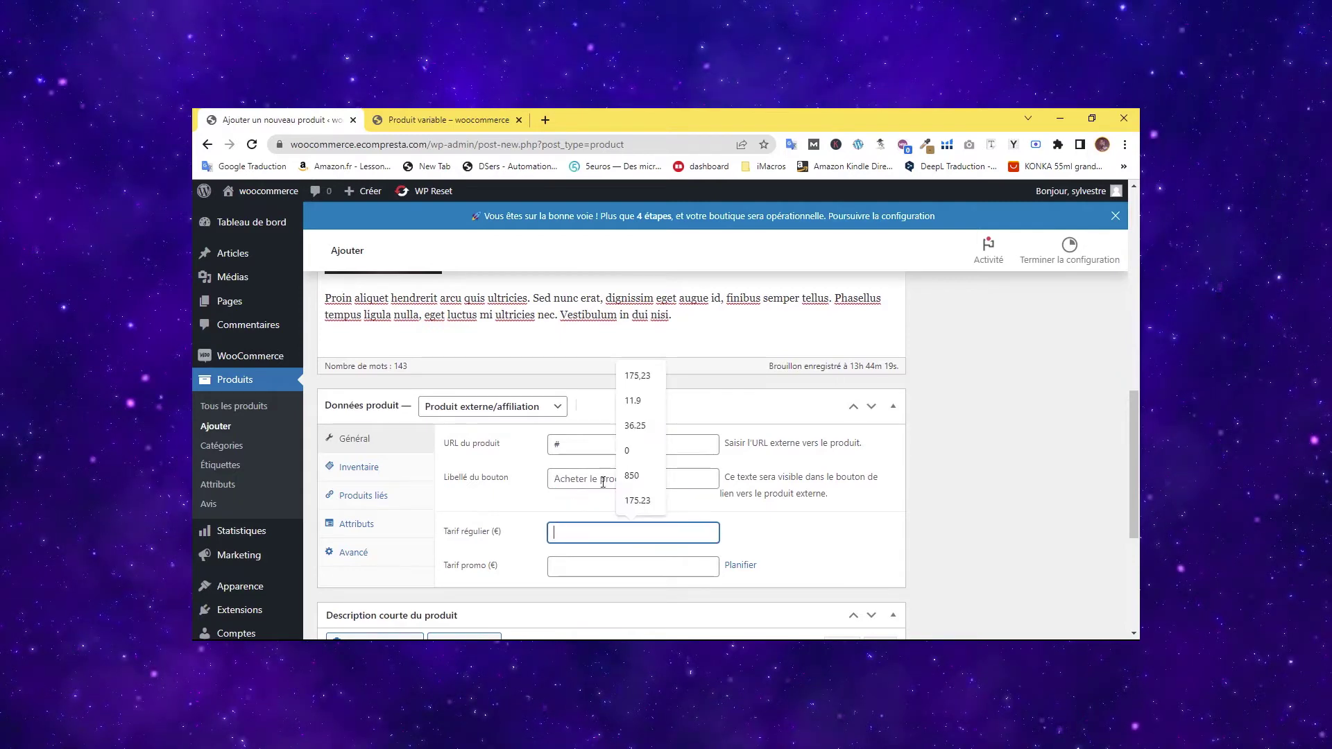
click(637, 428)
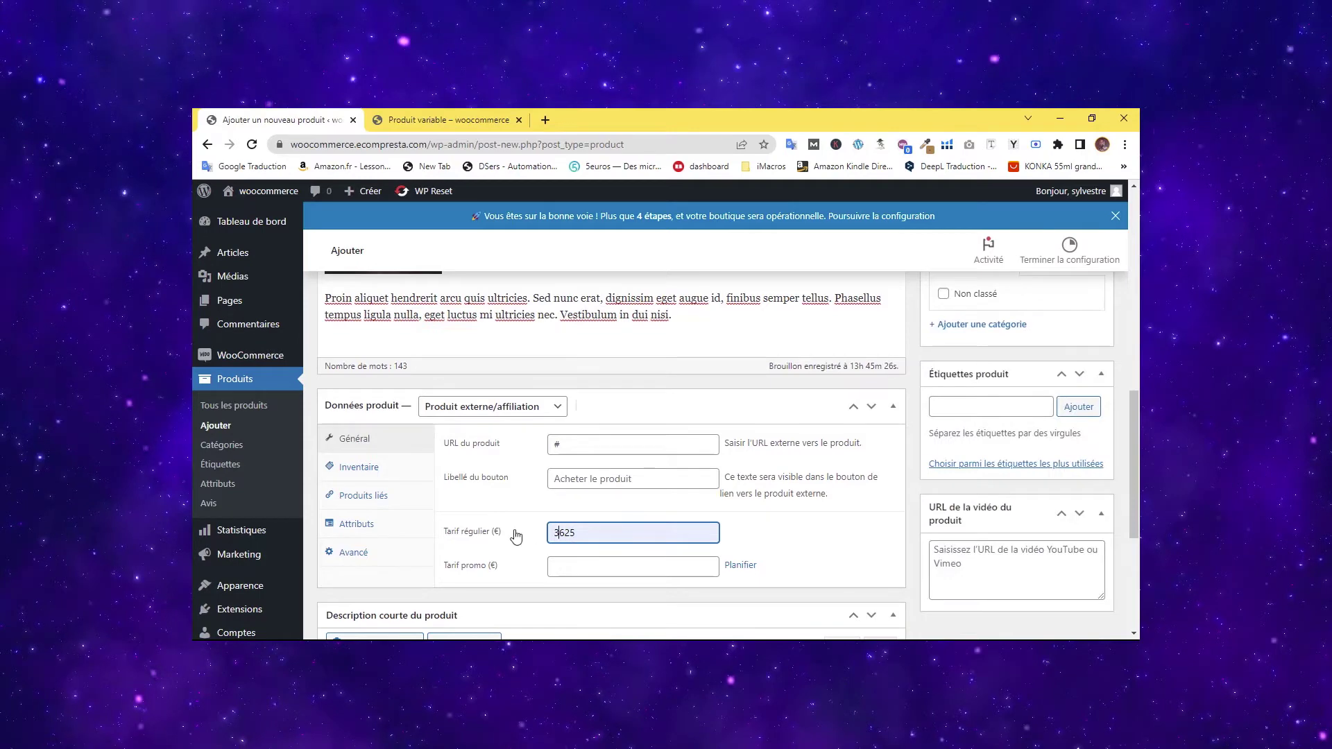
click(553, 569)
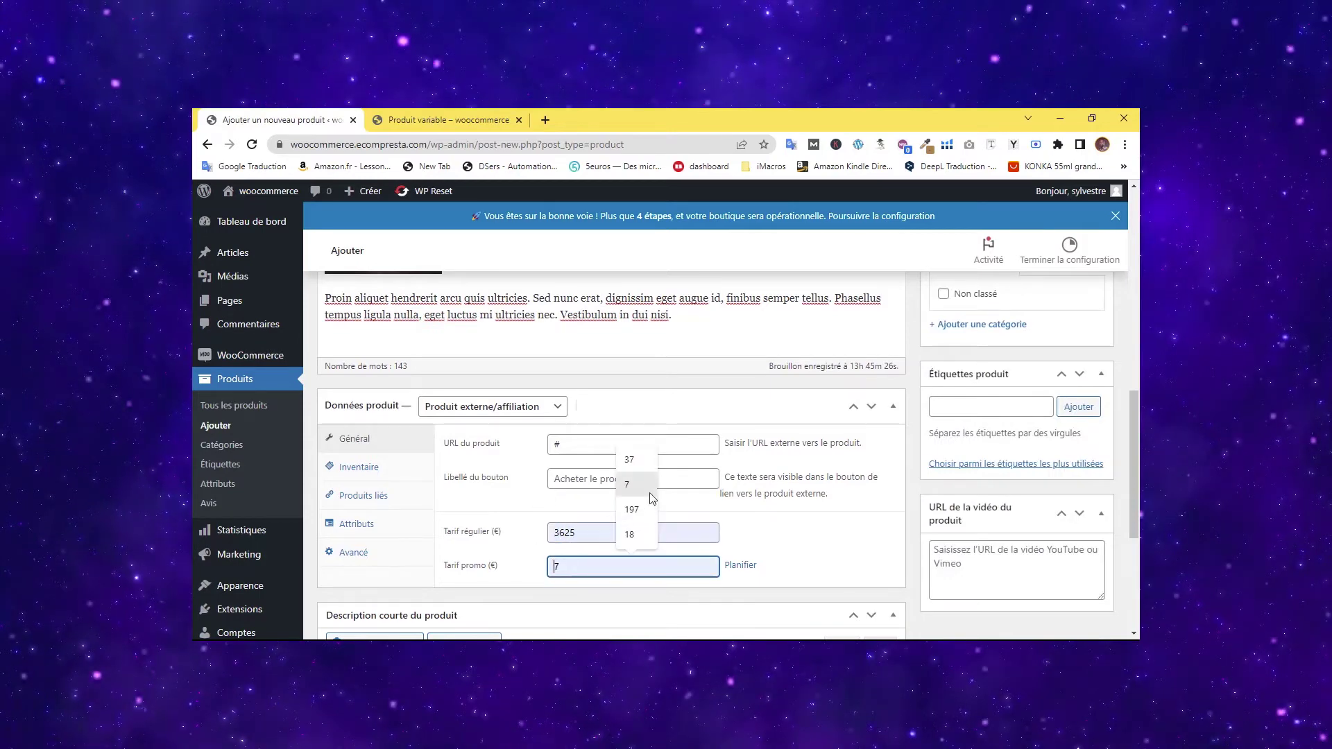
click(642, 510)
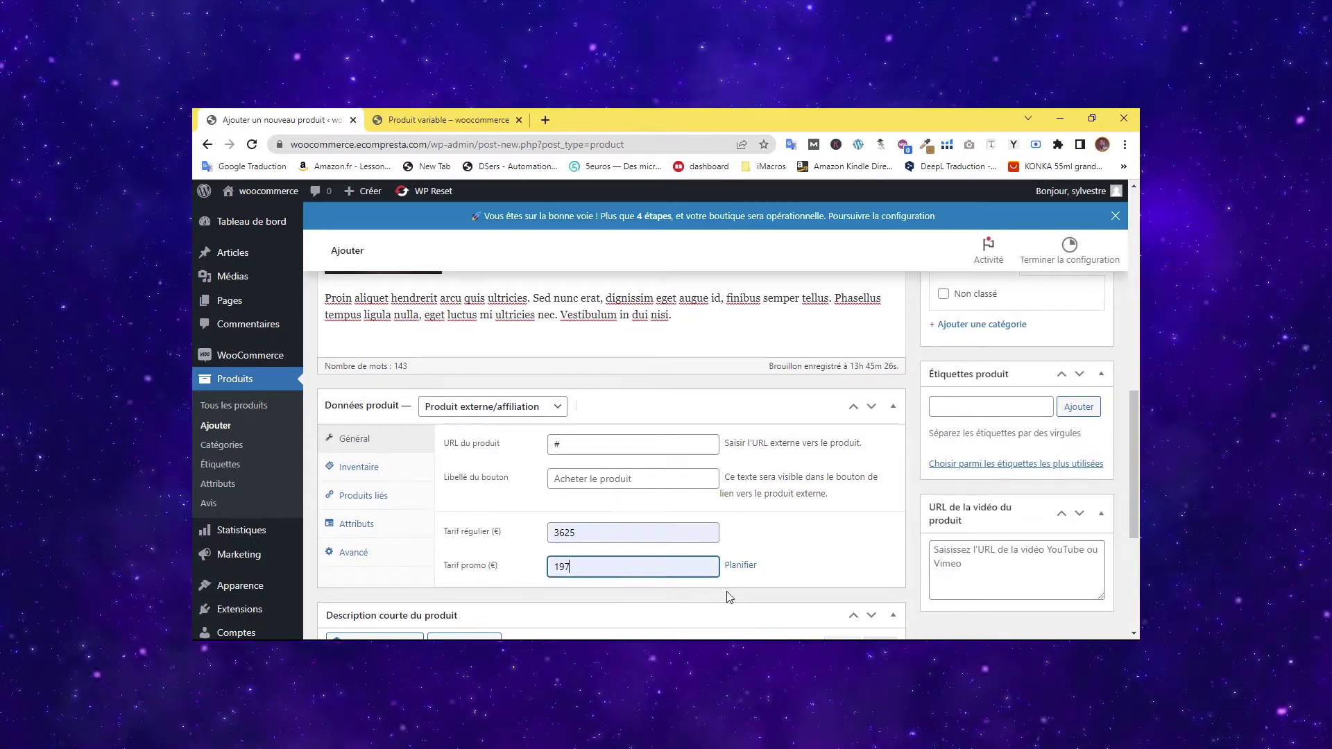
Set the gold smartwatch picture as the product image and publish the affiliate product.
scroll(730, 598, down, 2)
scroll(767, 538, up, 8)
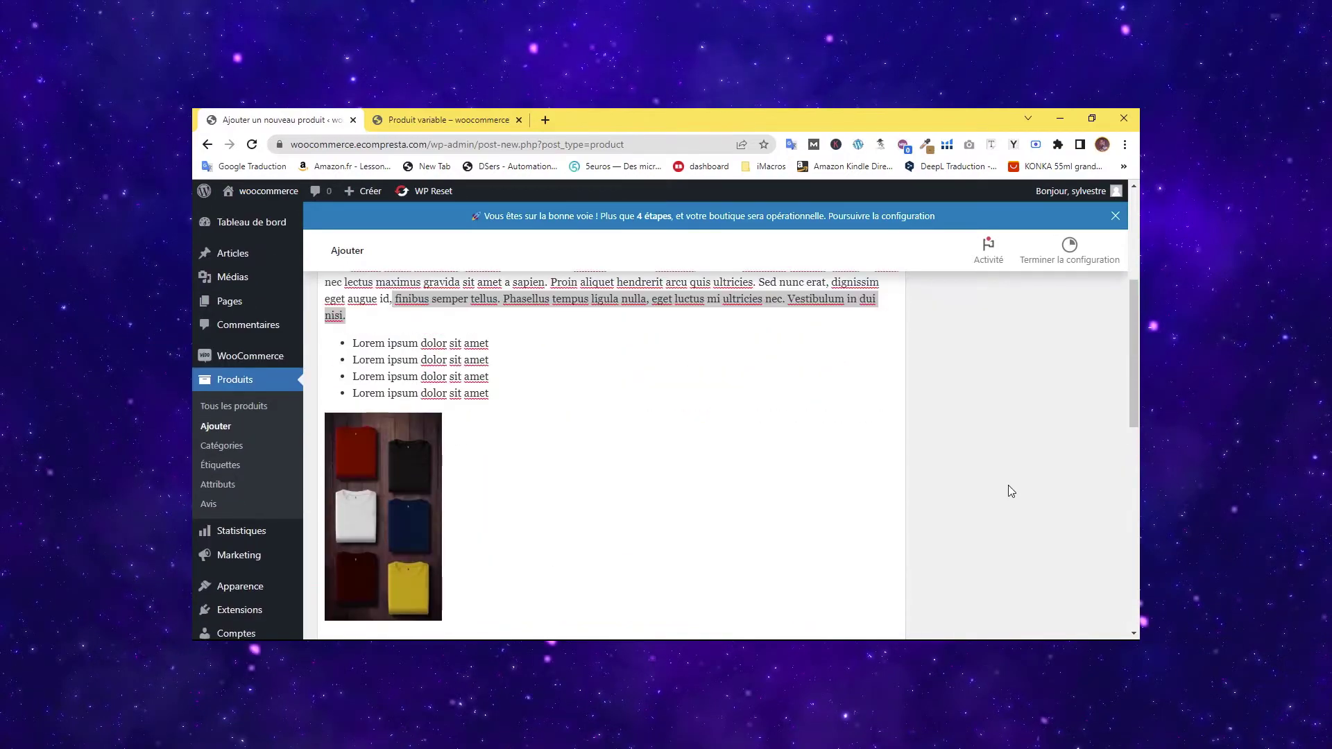
scroll(1008, 487, up, 4)
scroll(971, 416, down, 3)
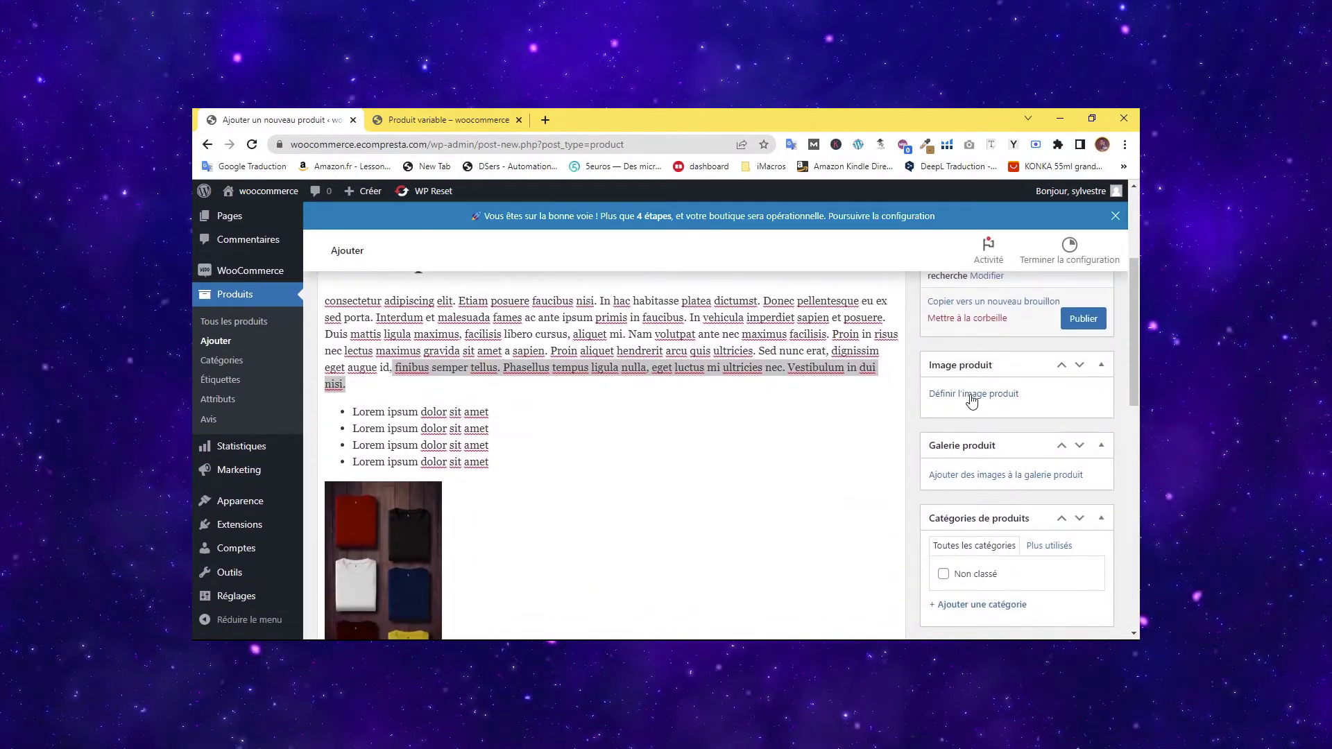
click(971, 395)
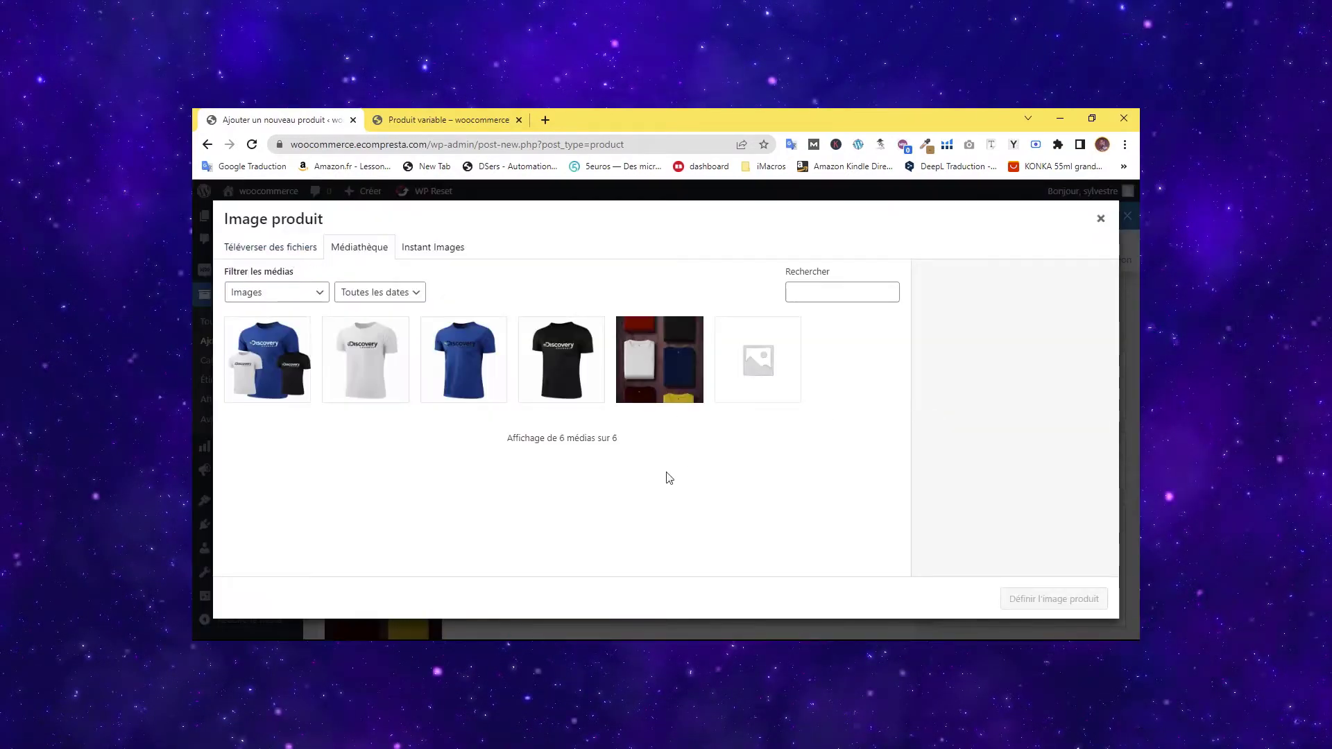
key(Escape)
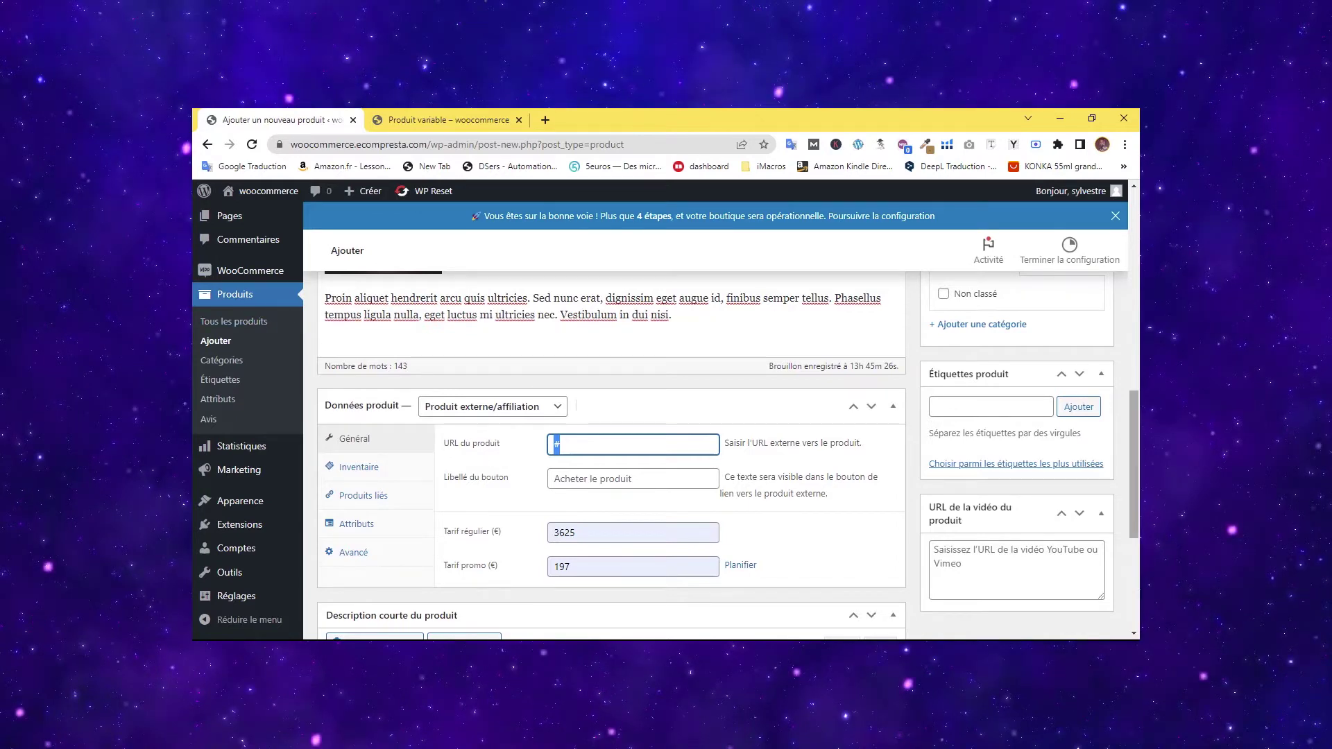
scroll(1065, 514, up, 10)
click(1064, 511)
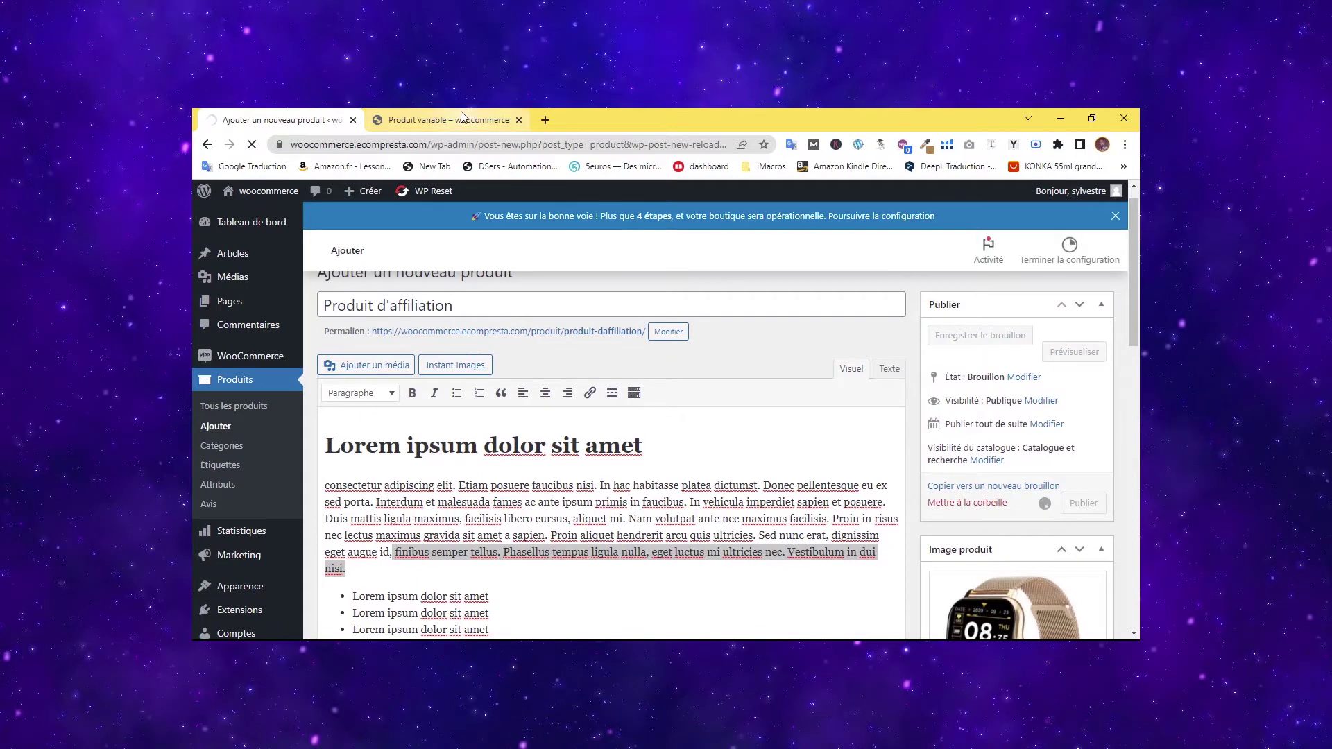
Switch to the storefront tab and open the shop's /boutique page.
mouse_move(459, 115)
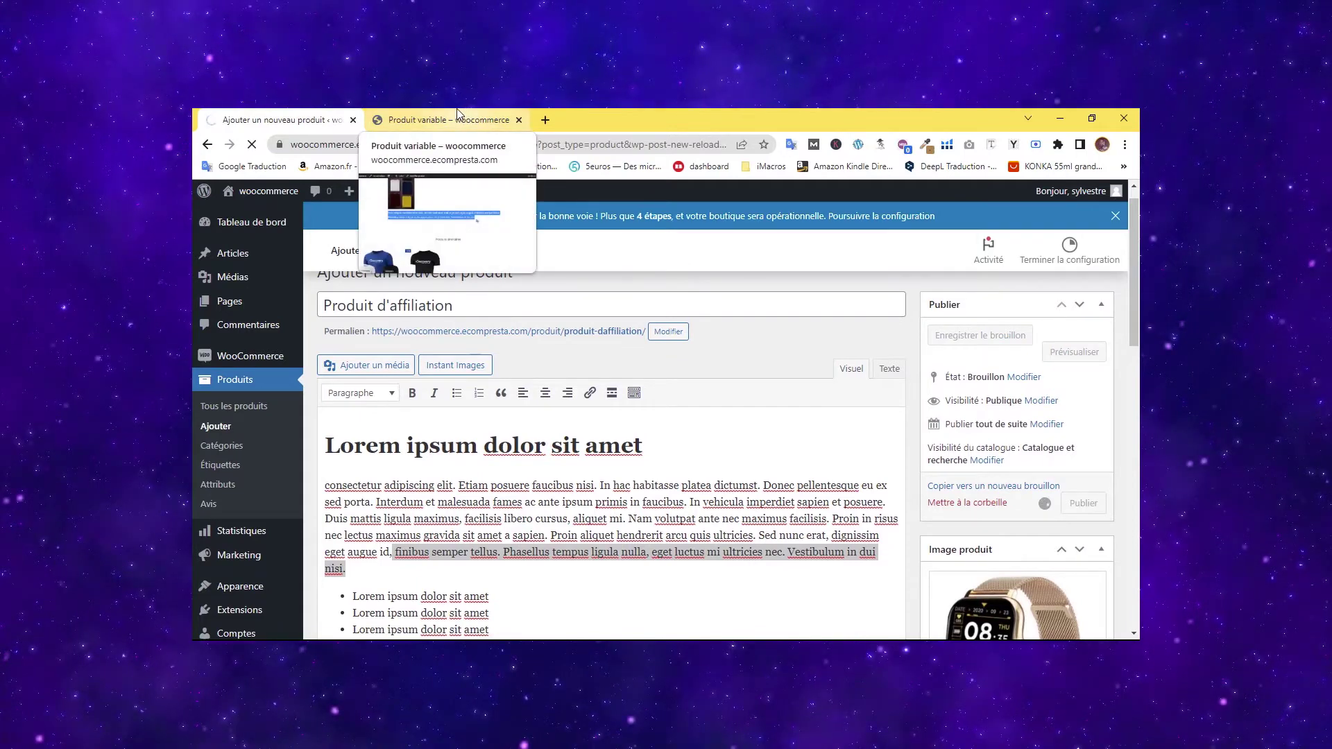
click(459, 115)
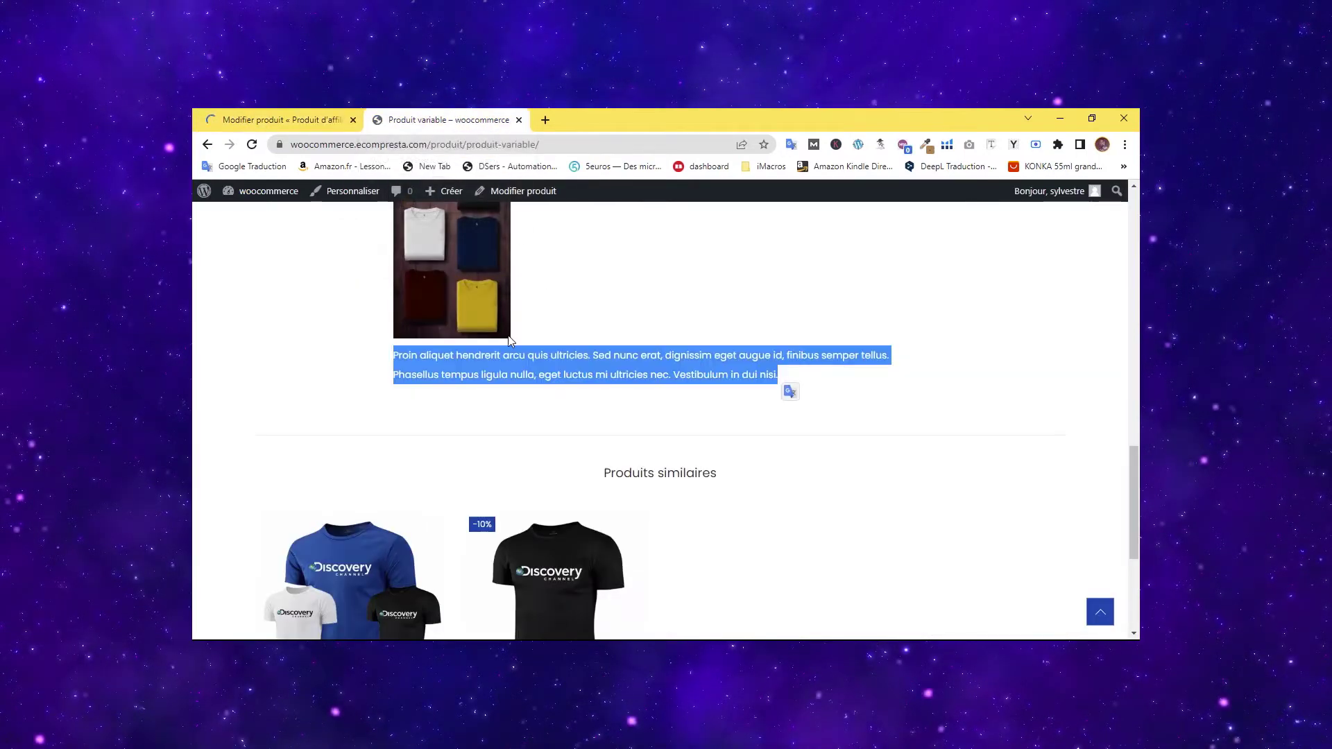
scroll(620, 321, up, 4)
drag(430, 147, 675, 148)
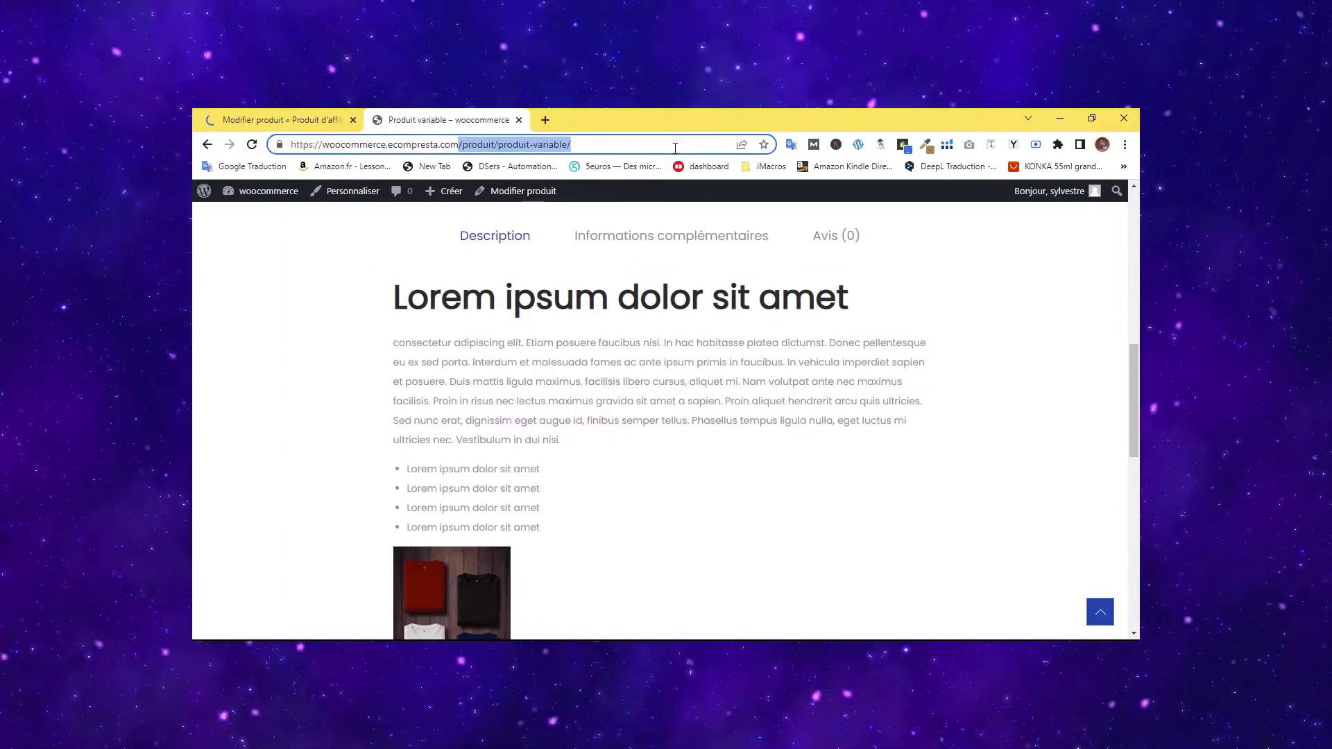
text(/bou)
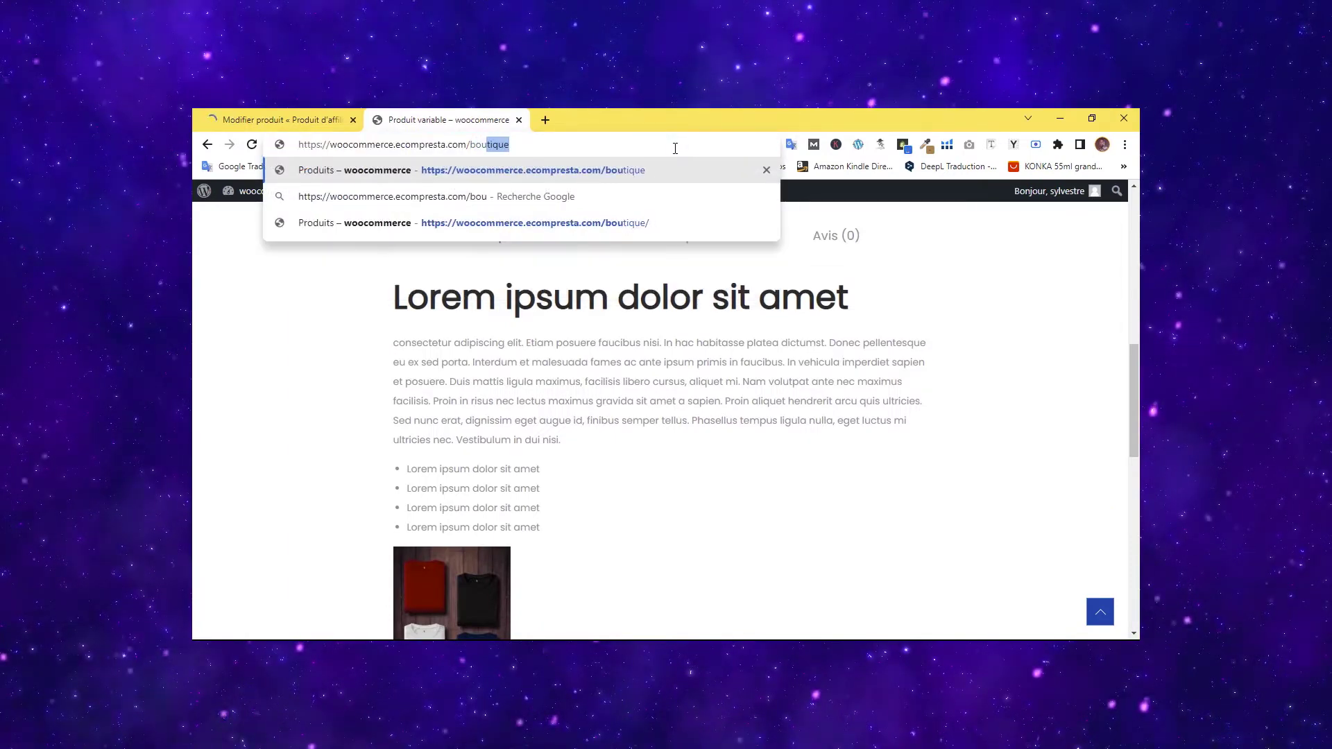
key(Return)
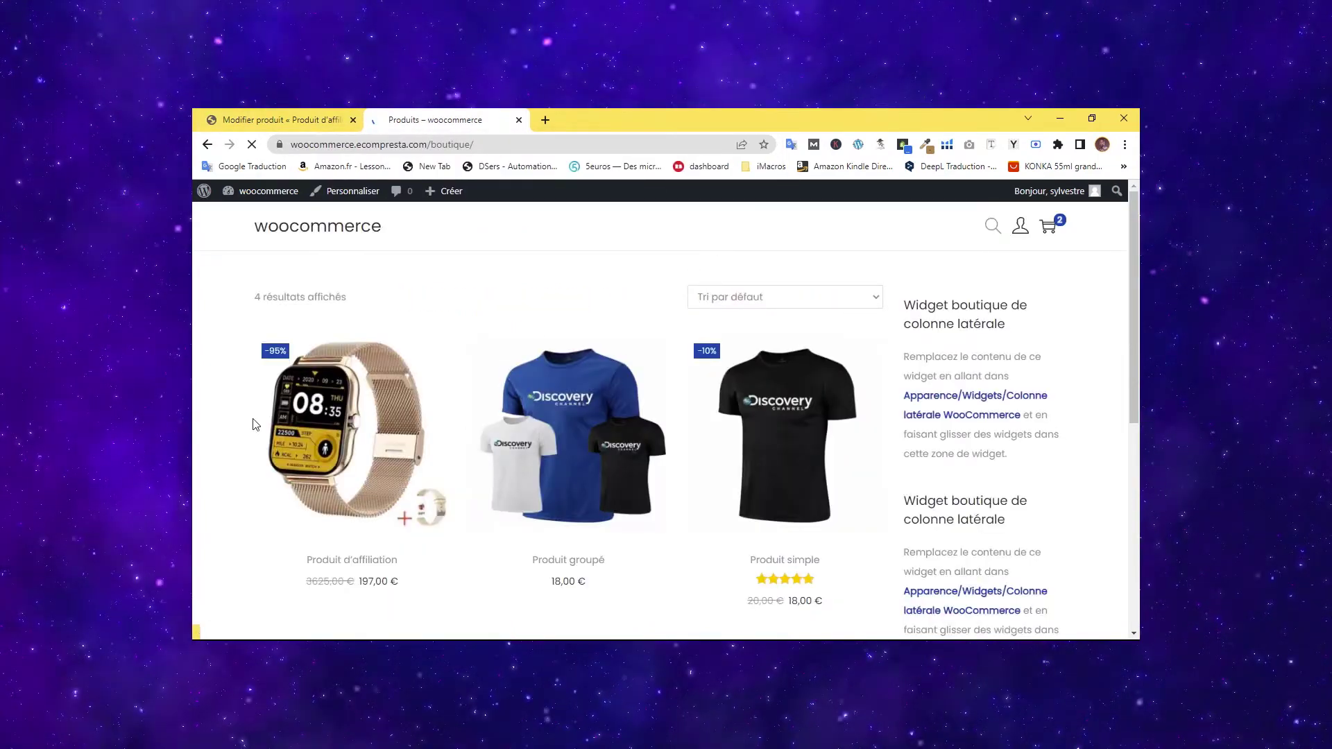
Open Produit d'affiliation from the shop listing and examine its price, purchase button and description.
scroll(340, 445, down, 1)
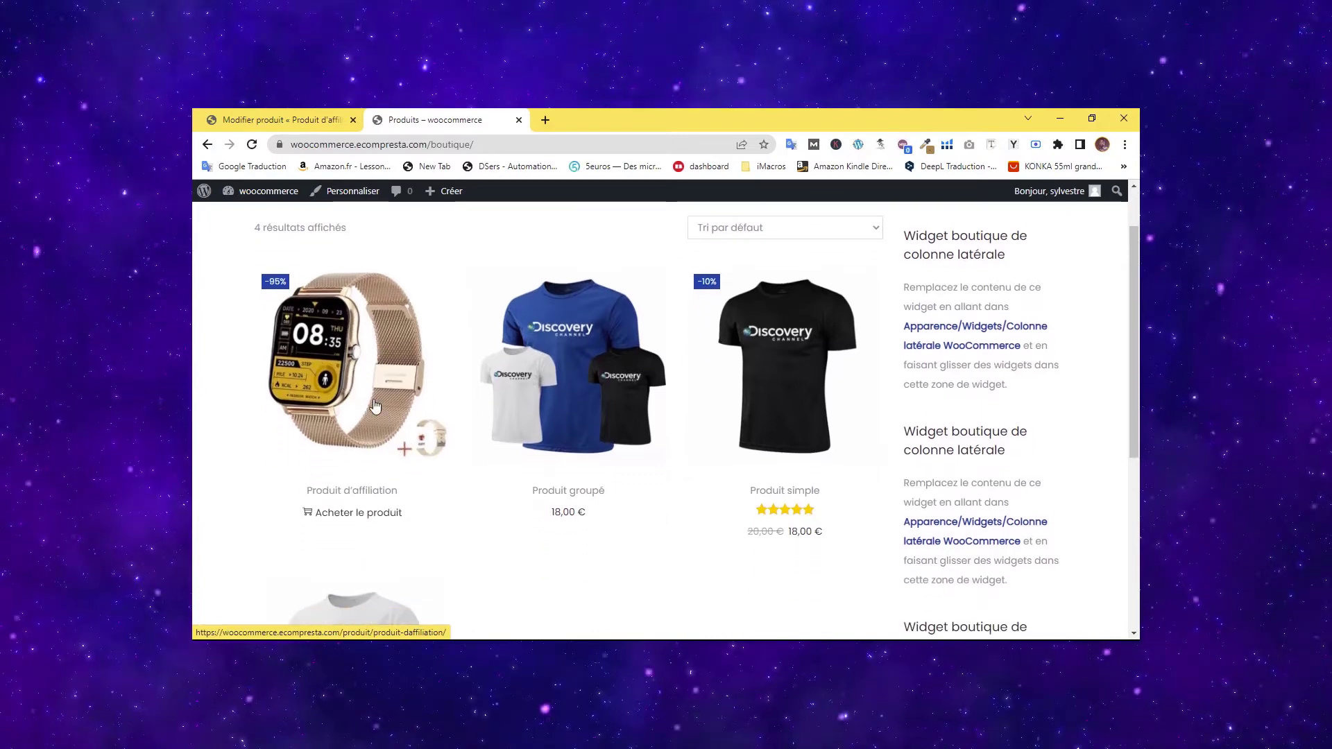
click(365, 392)
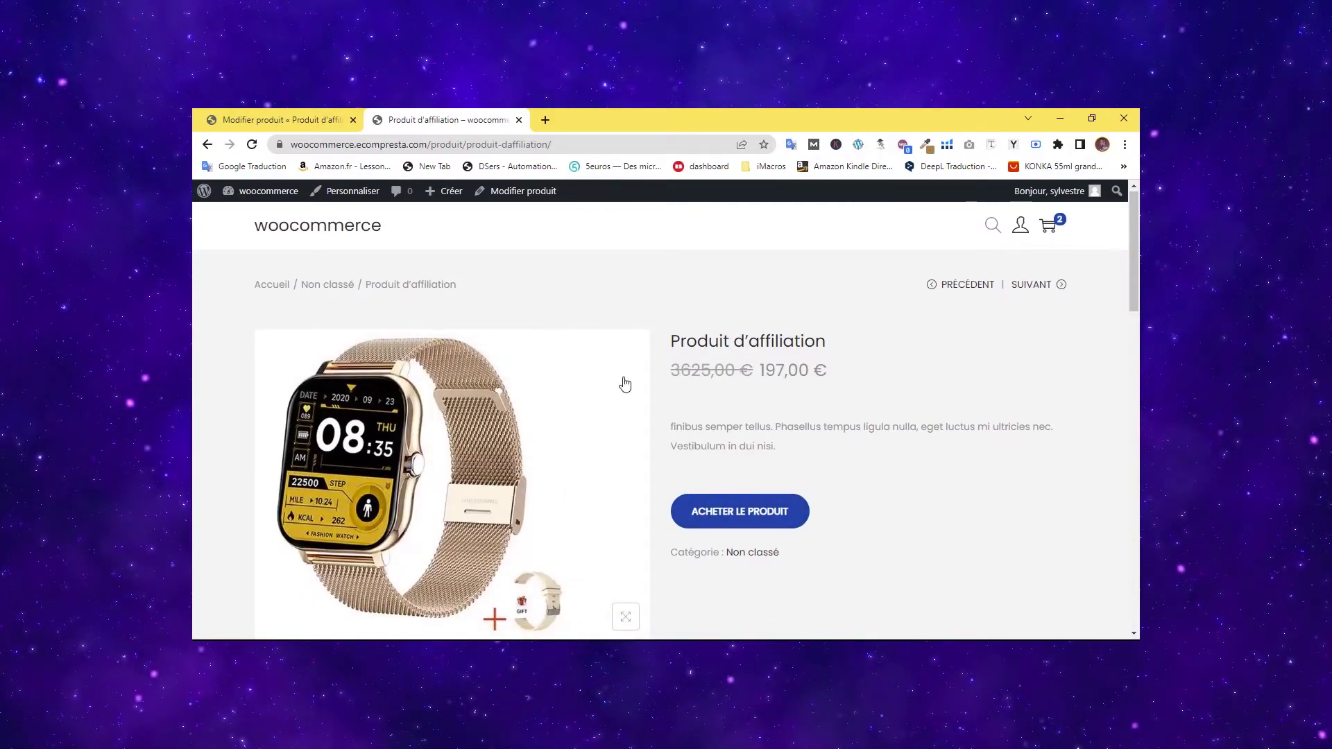
scroll(618, 382, down, 6)
scroll(611, 375, up, 6)
Return to the affiliate product's editor, point its product URL to google.com and update the product.
click(281, 120)
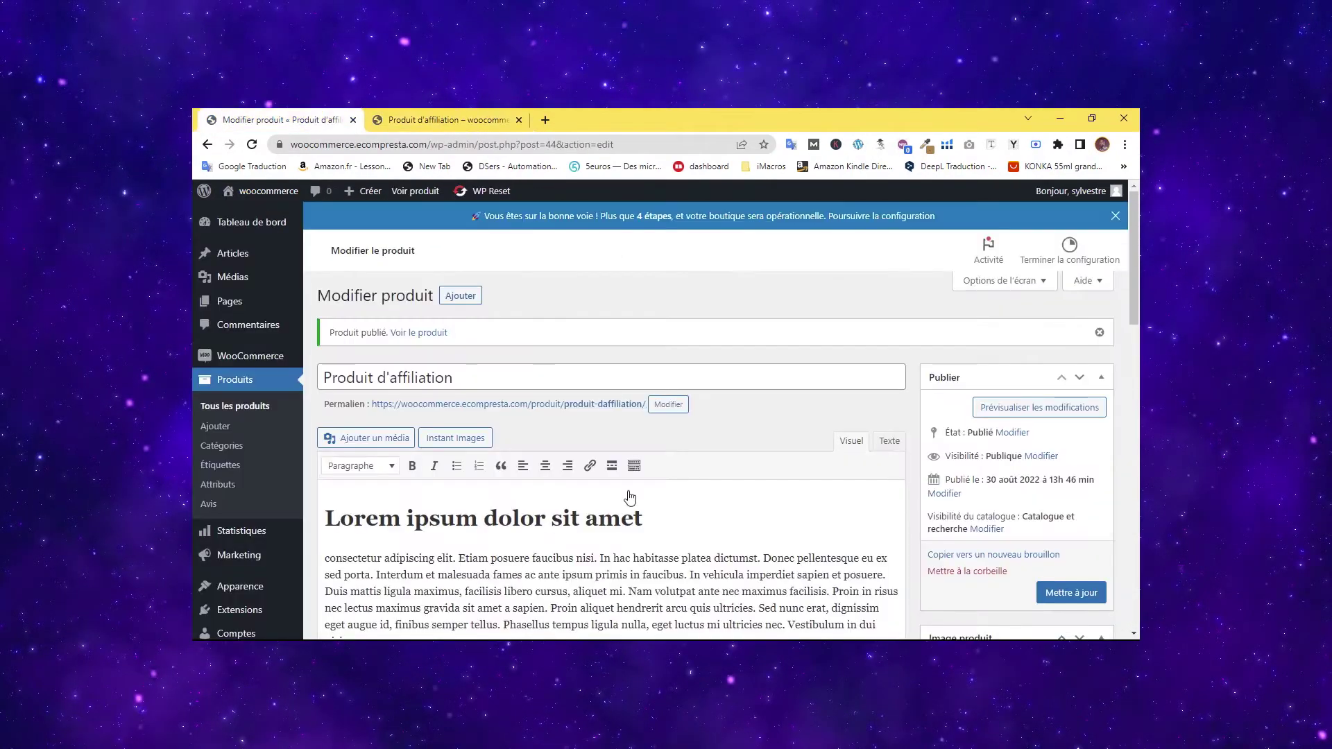
scroll(618, 479, down, 15)
scroll(608, 417, up, 3)
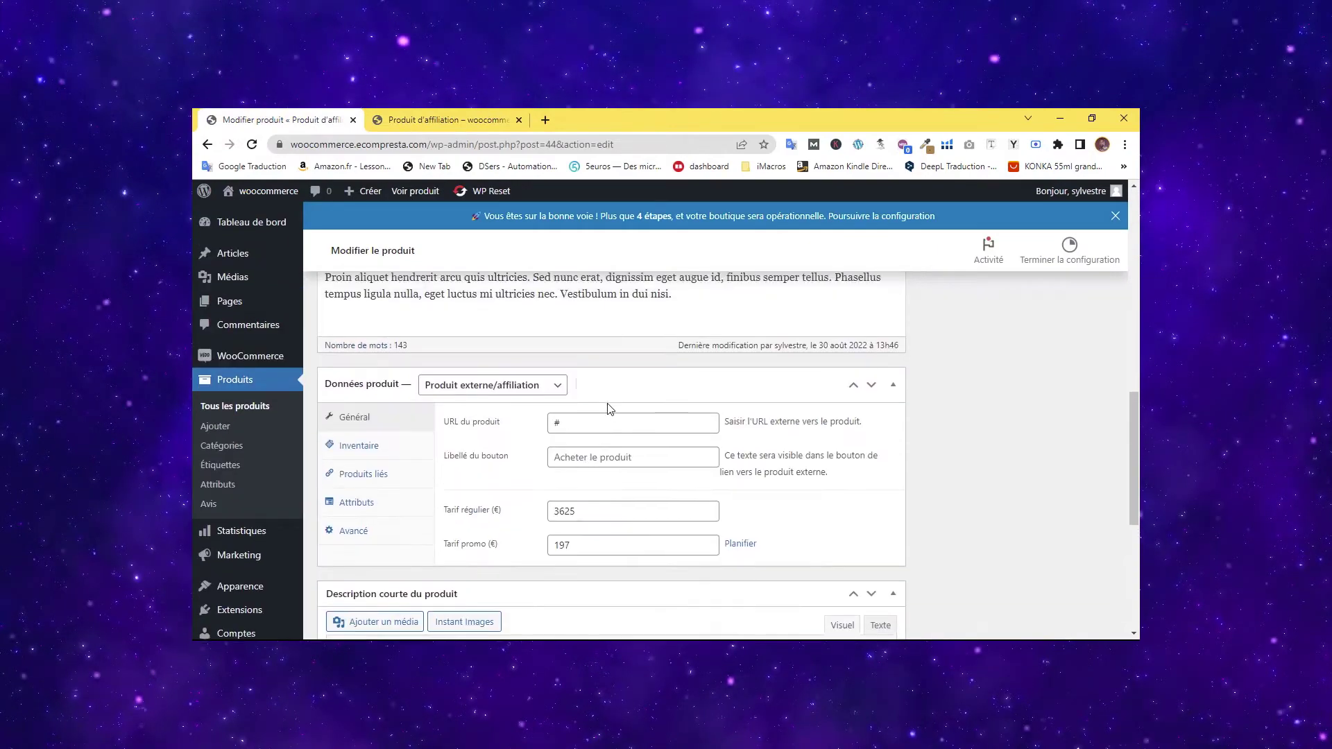
Reload the affiliate product's shop page, test its Acheter le produit link, and return to the product page.
click(444, 119)
click(252, 145)
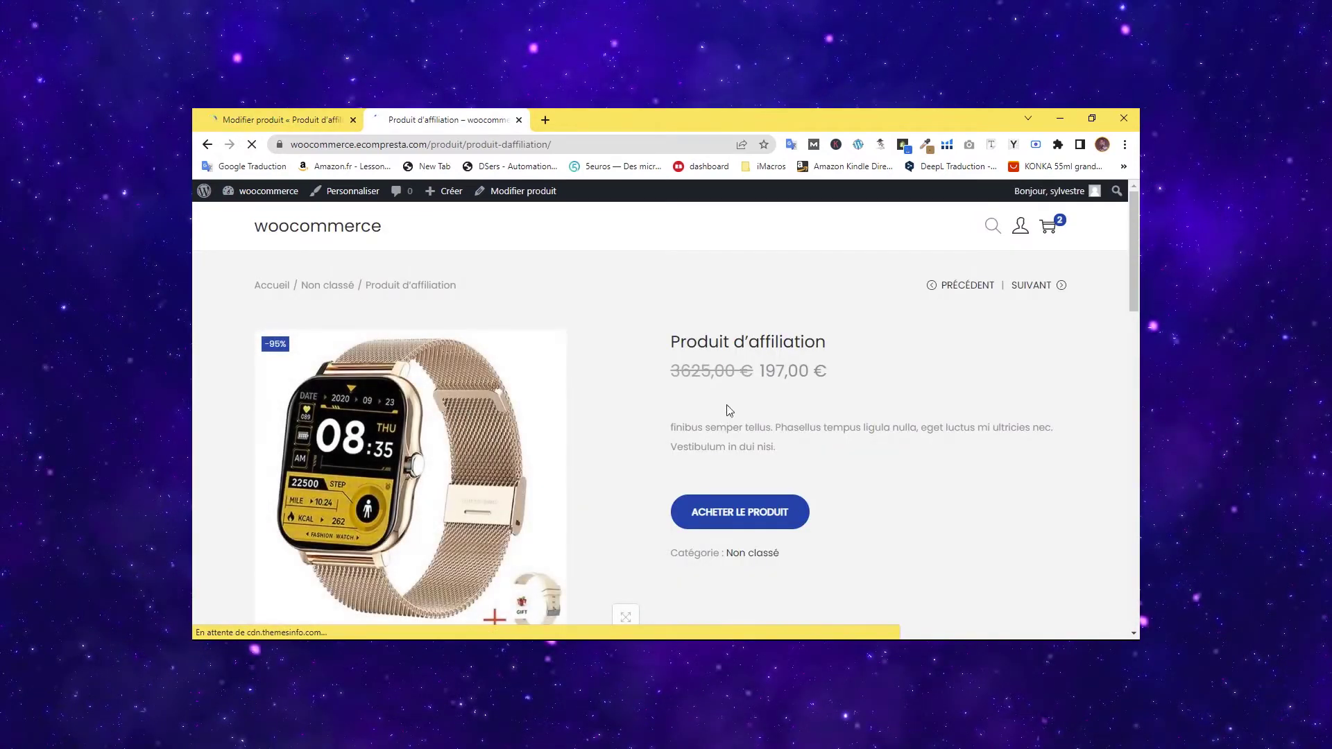
click(740, 517)
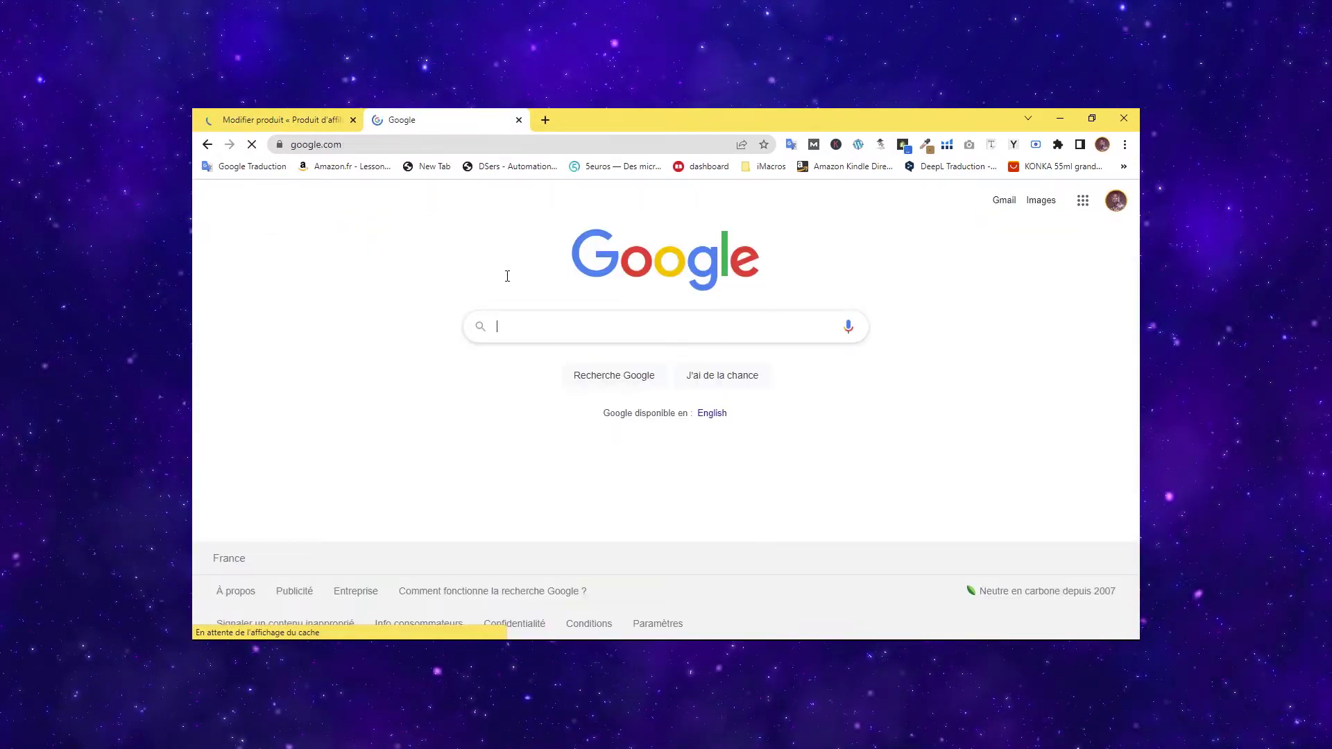
click(207, 143)
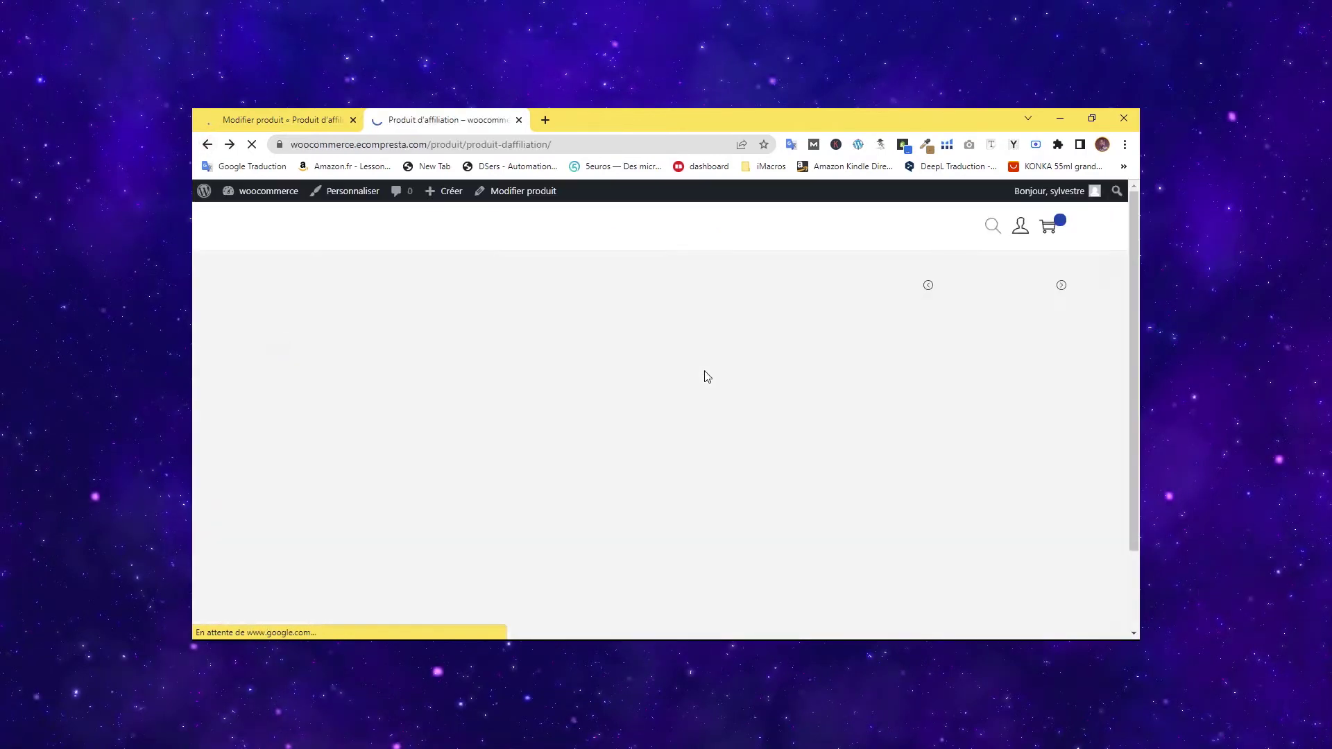
Review the affiliate product's data in the editor and its description on the shop page.
click(278, 117)
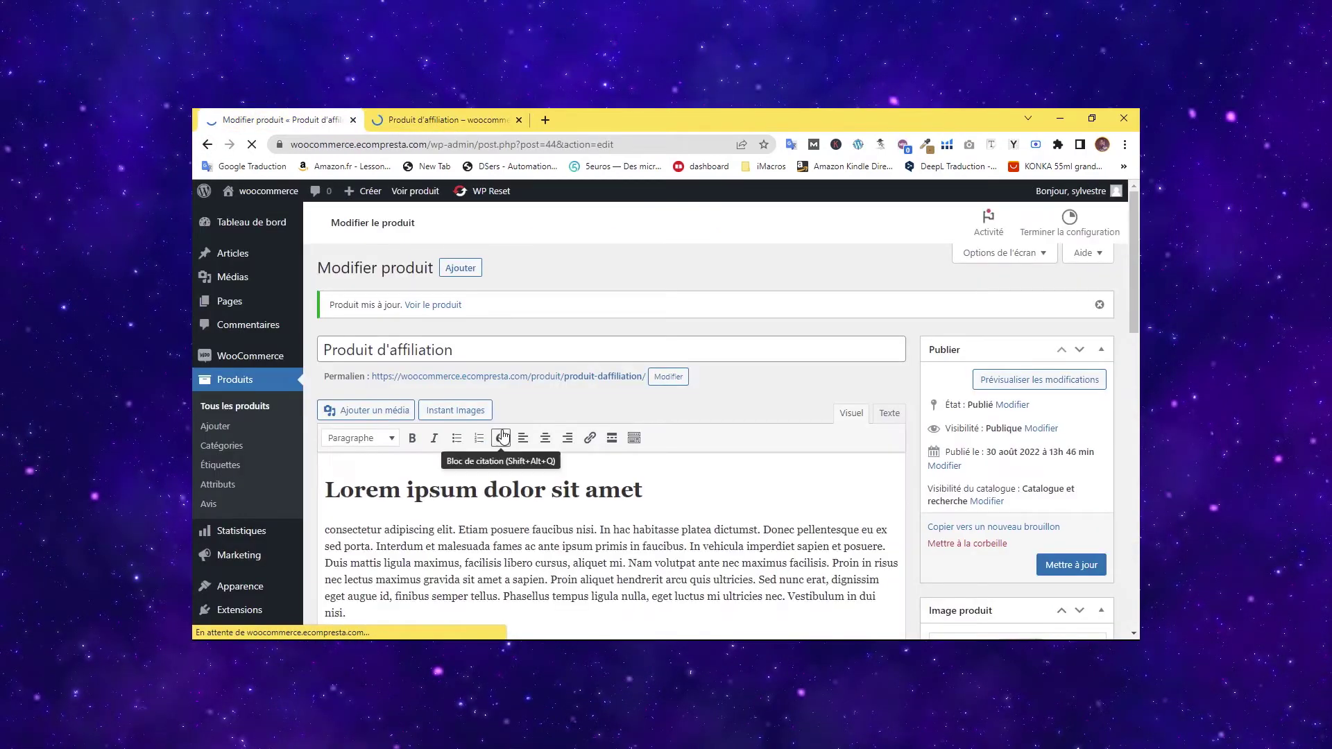
scroll(520, 424, down, 6)
scroll(523, 424, down, 5)
scroll(522, 424, up, 4)
click(447, 119)
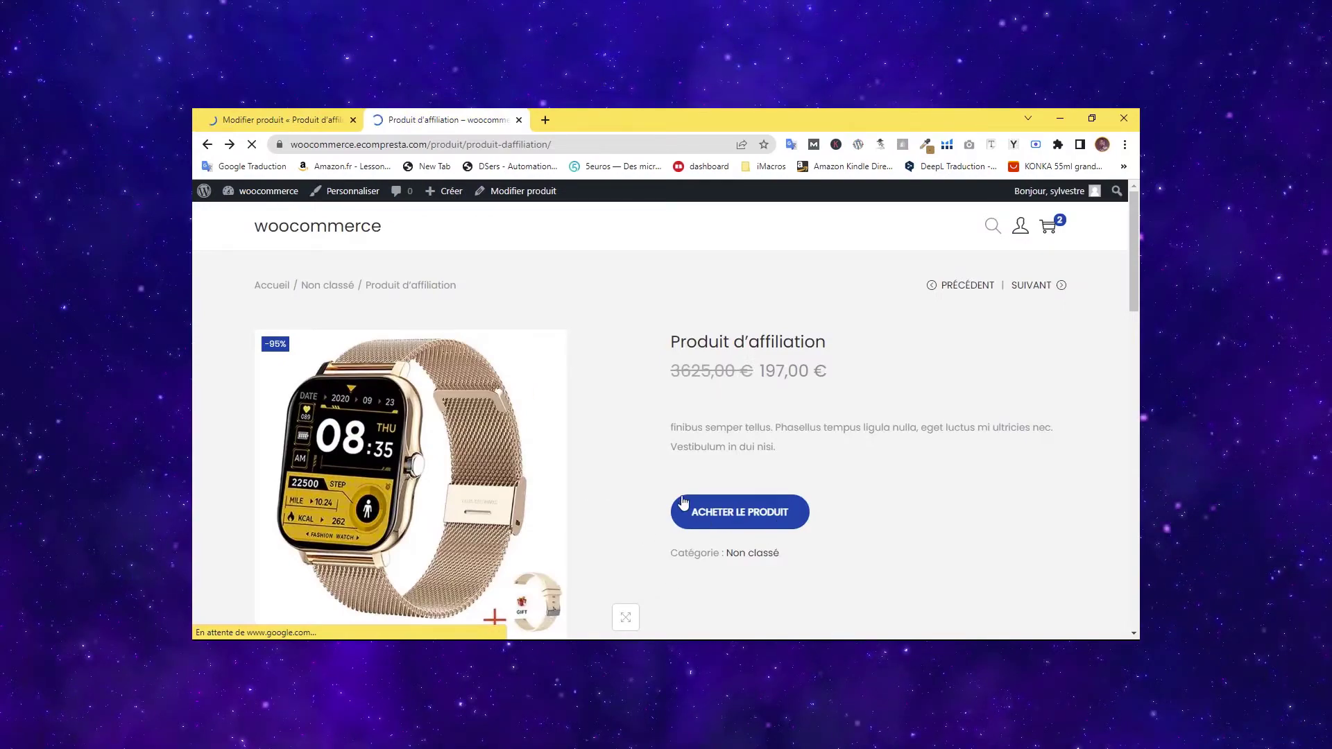
scroll(679, 512, down, 6)
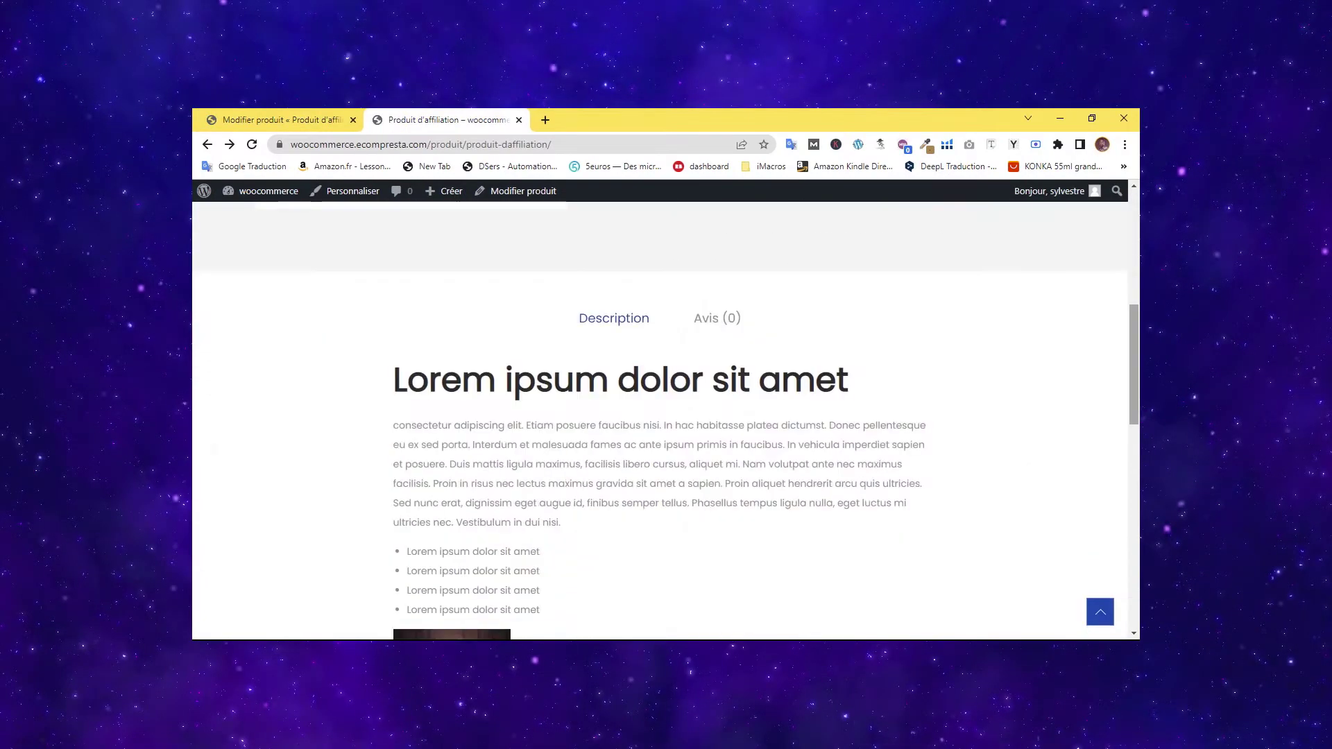
Examine the affiliate product's shop page, from its price and purchase button down to the description.
scroll(667, 420, down, 8)
scroll(667, 420, up, 8)
scroll(666, 420, down, 5)
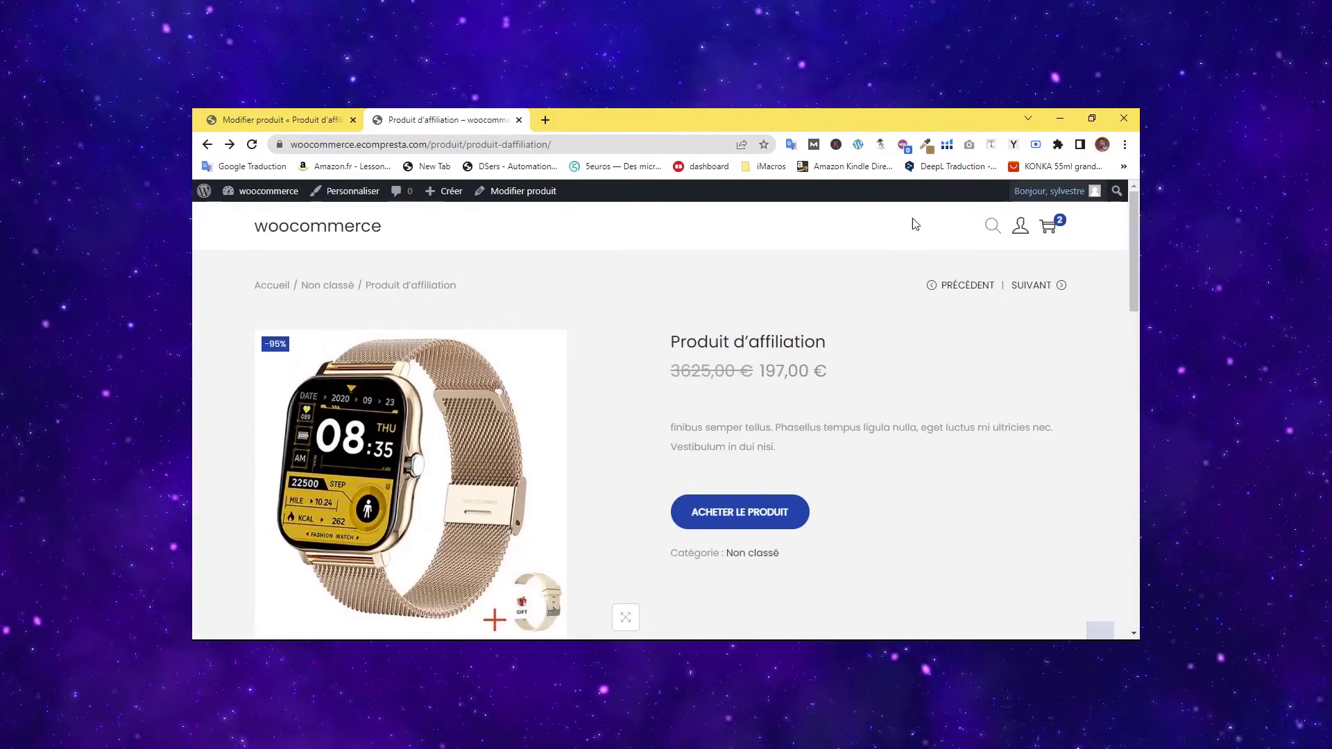
click(256, 112)
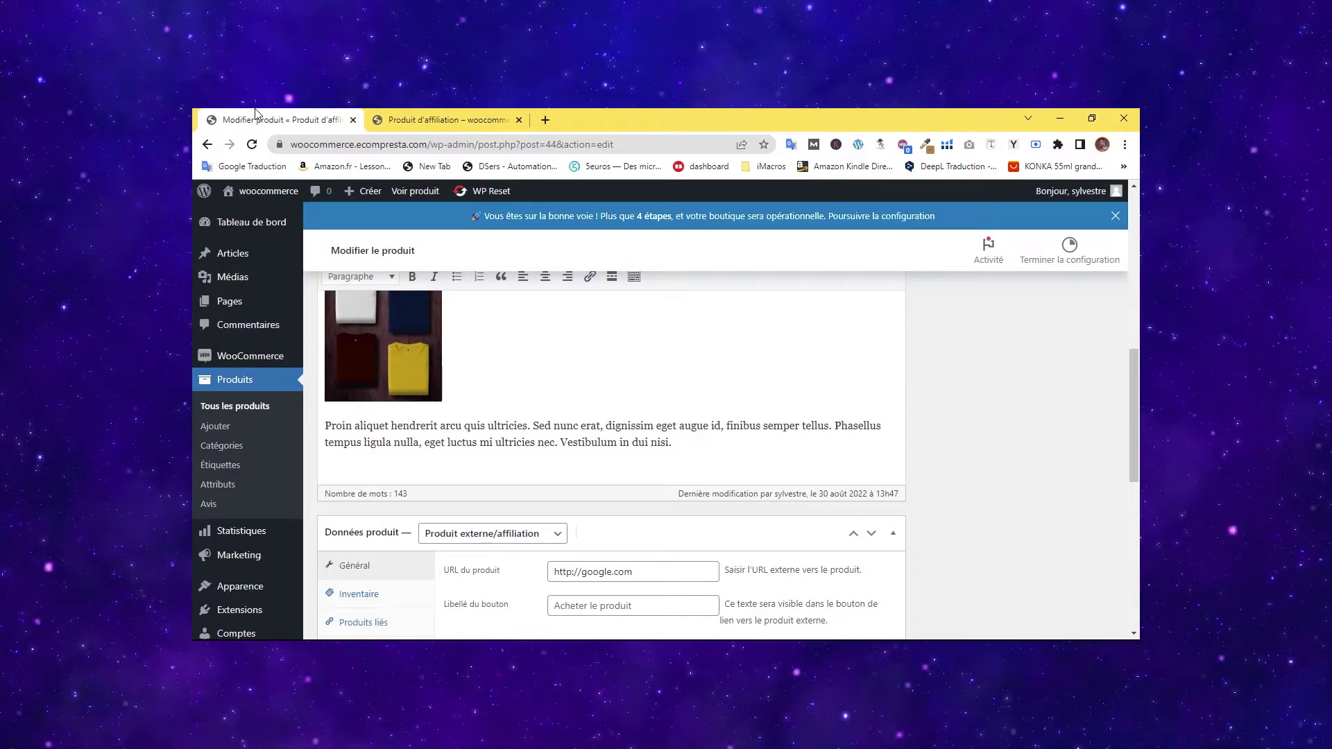
click(444, 119)
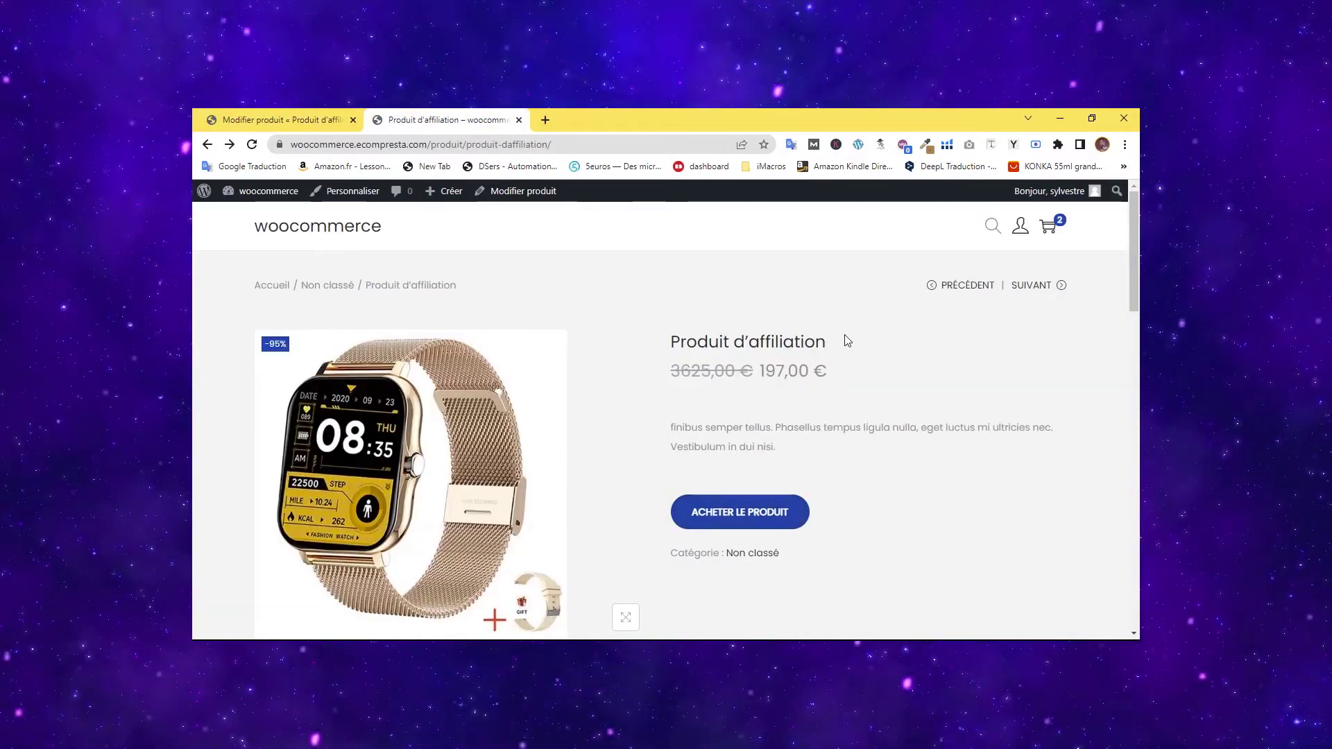
scroll(714, 338, down, 5)
scroll(798, 326, up, 5)
mouse_move(920, 300)
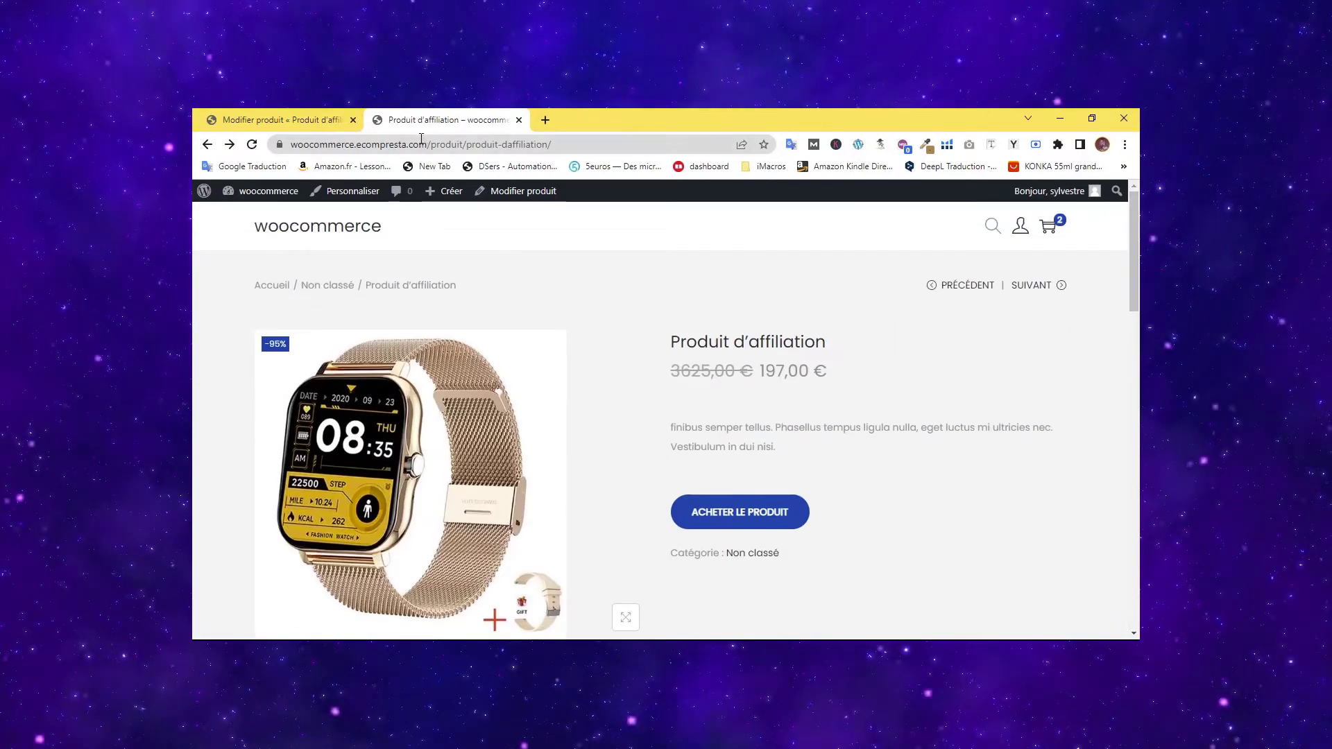
Check the affiliate product's URL, button label, prices and description in its editor.
click(272, 120)
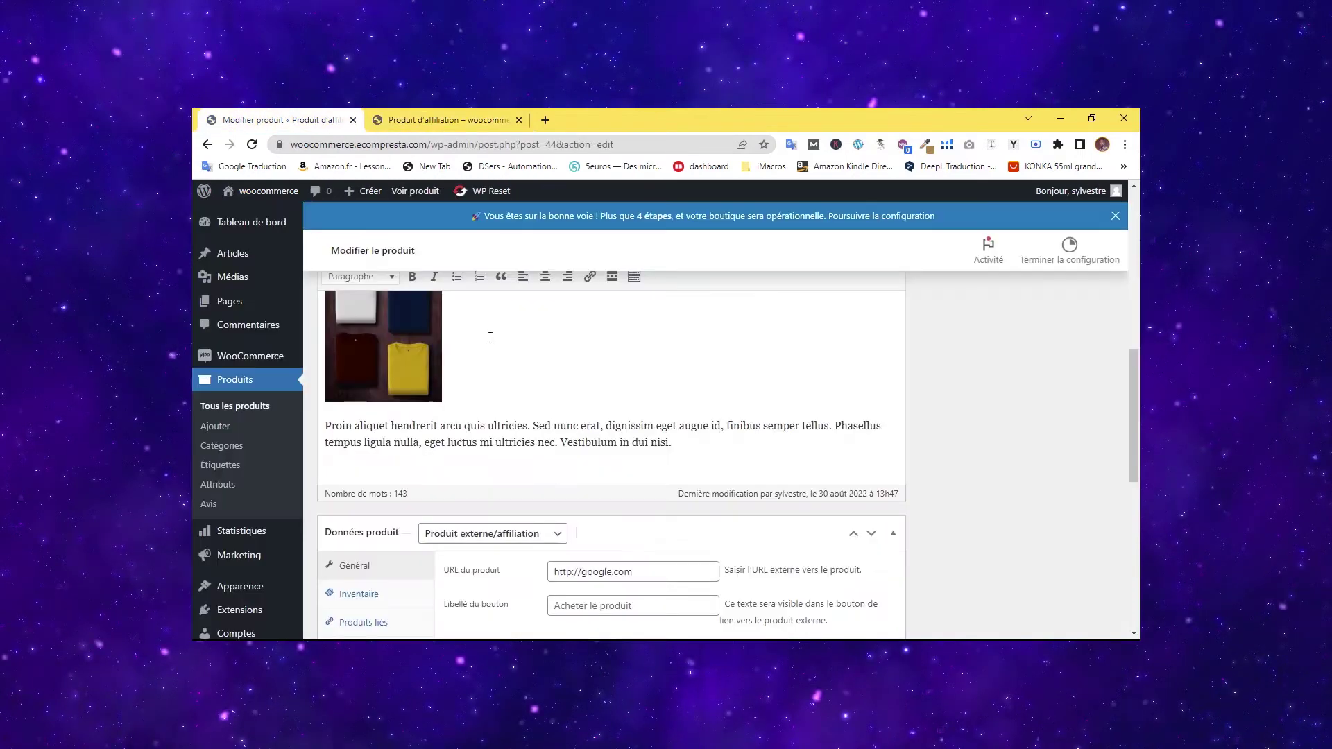
scroll(615, 497, up, 4)
scroll(477, 458, down, 4)
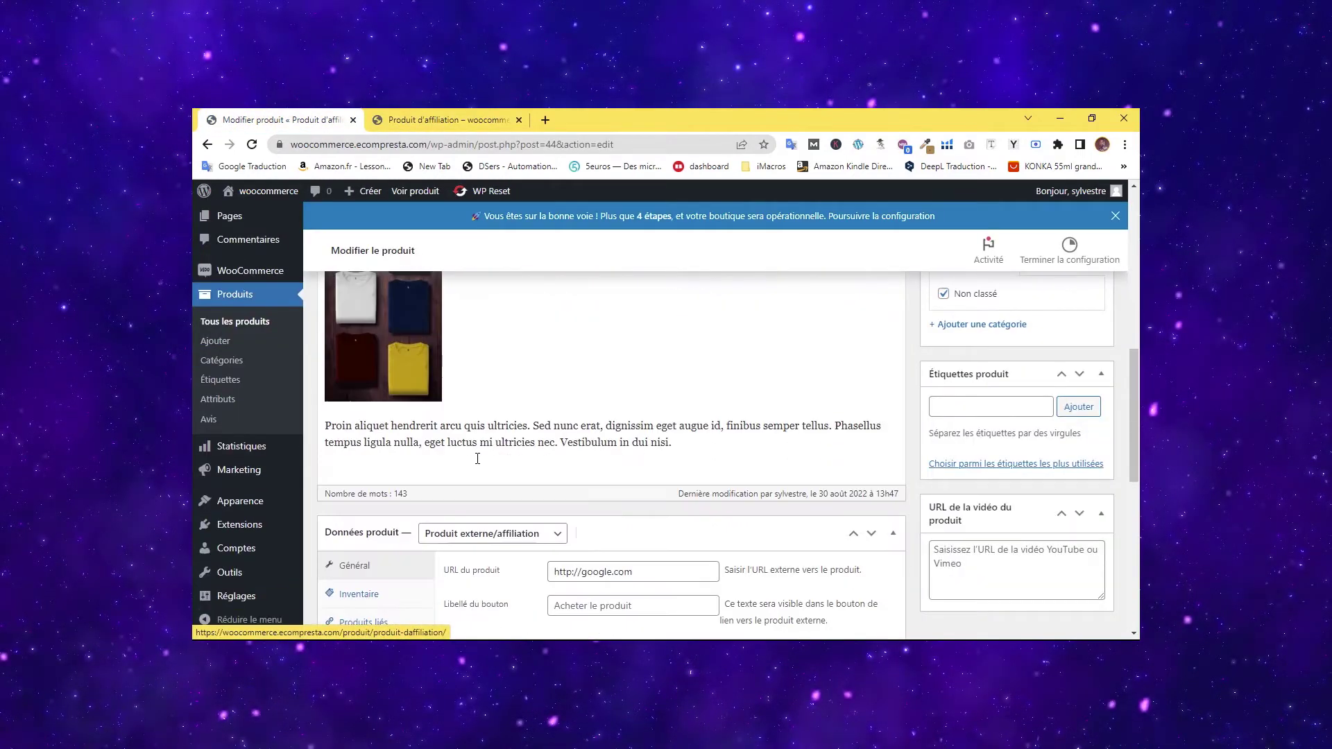
scroll(477, 458, down, 5)
scroll(476, 461, up, 7)
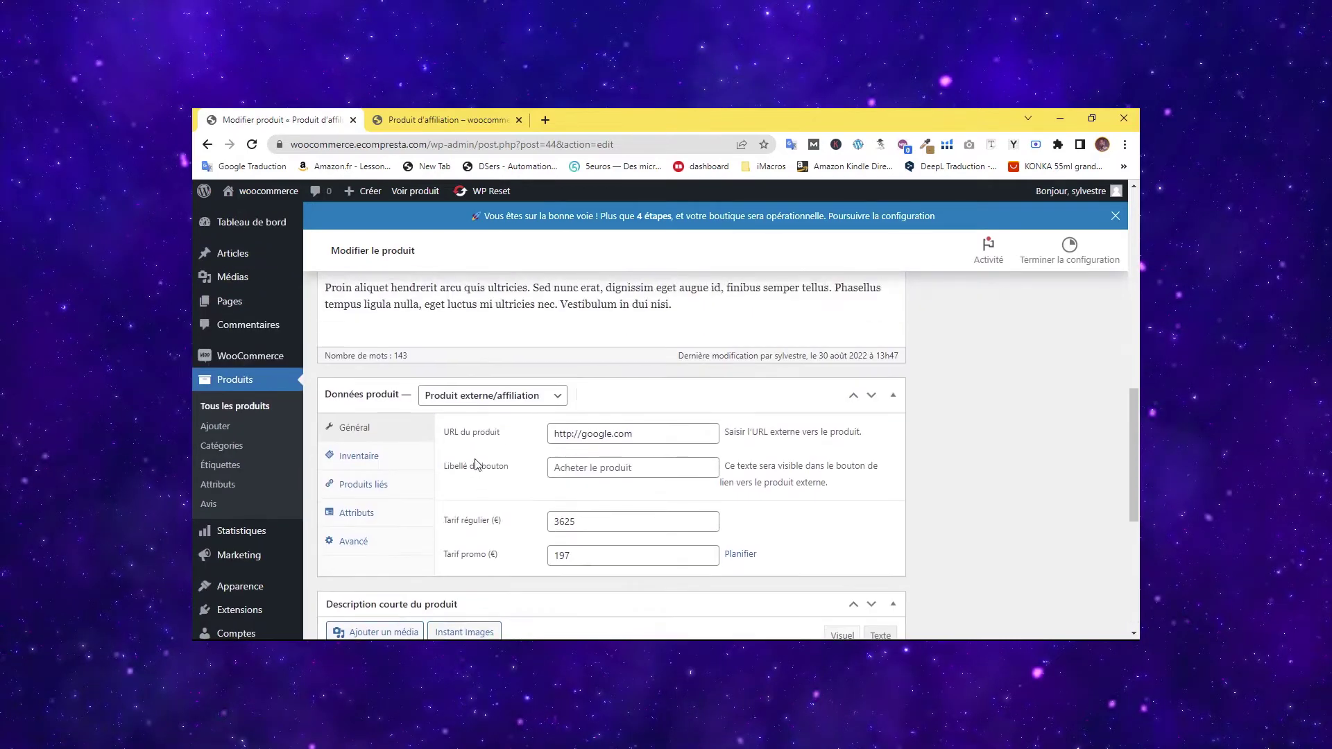
scroll(478, 465, up, 3)
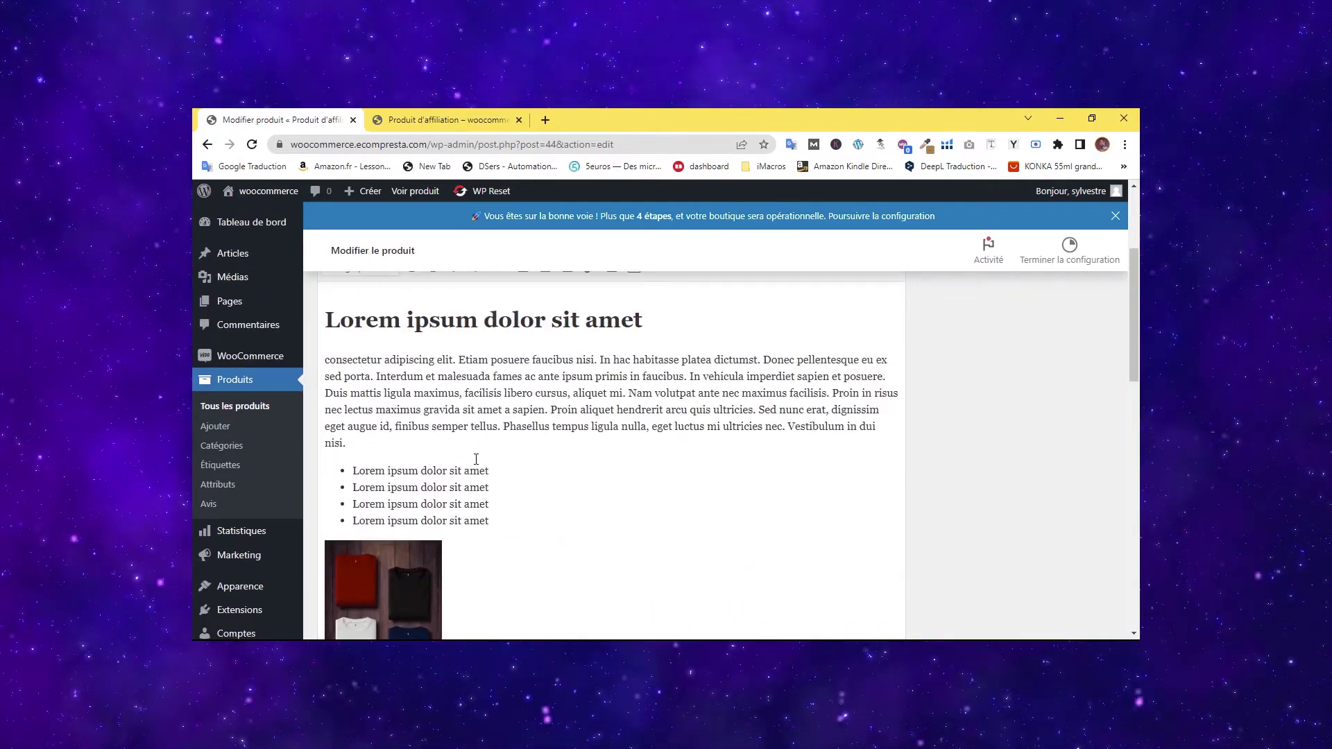
click(444, 119)
click(281, 120)
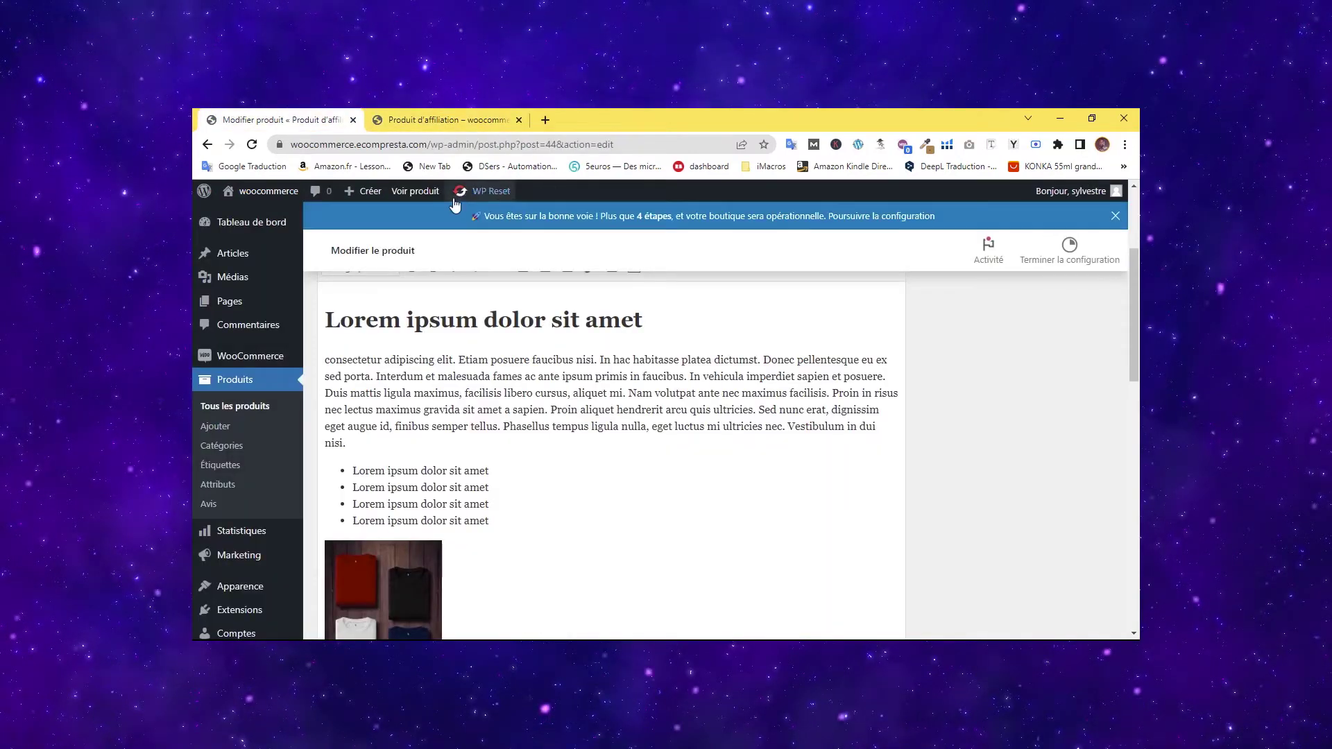
click(440, 122)
click(303, 114)
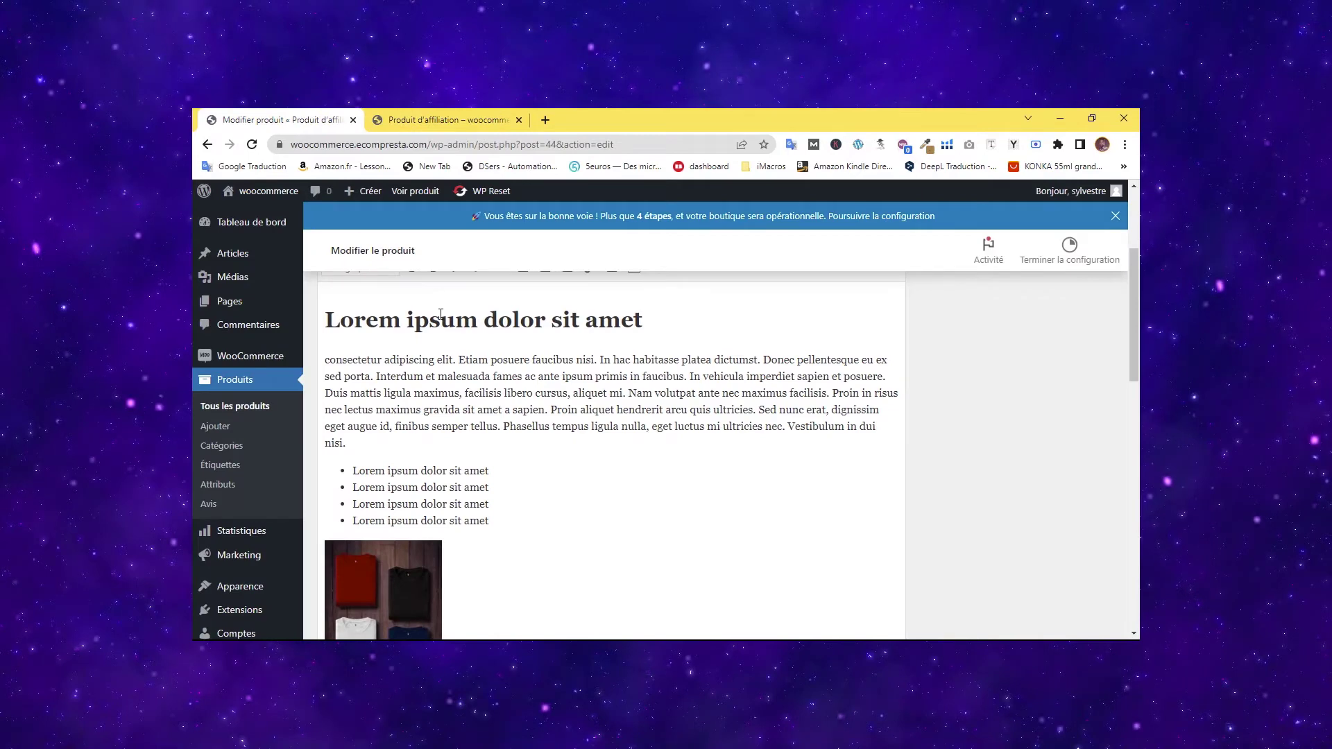
click(444, 120)
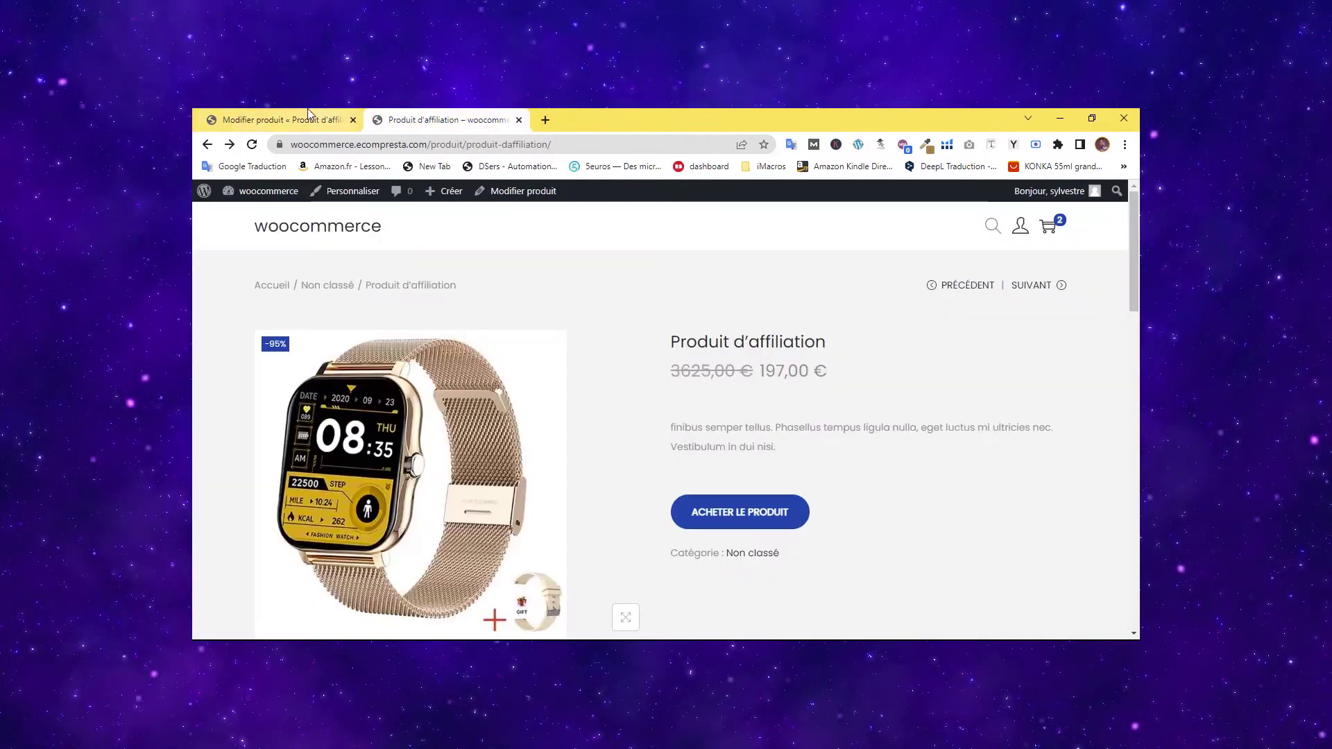
click(286, 116)
click(458, 121)
click(251, 115)
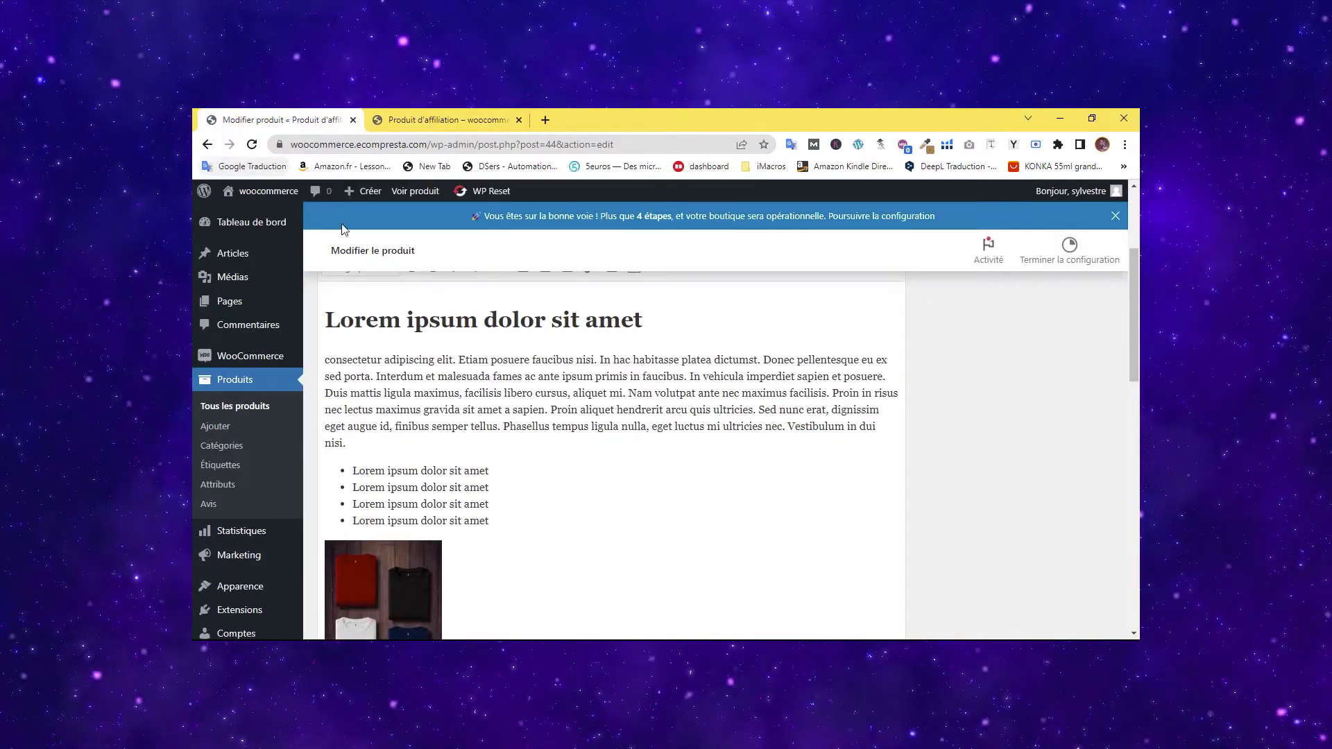
Start a new product and name it "produit vituel".
scroll(443, 487, up, 3)
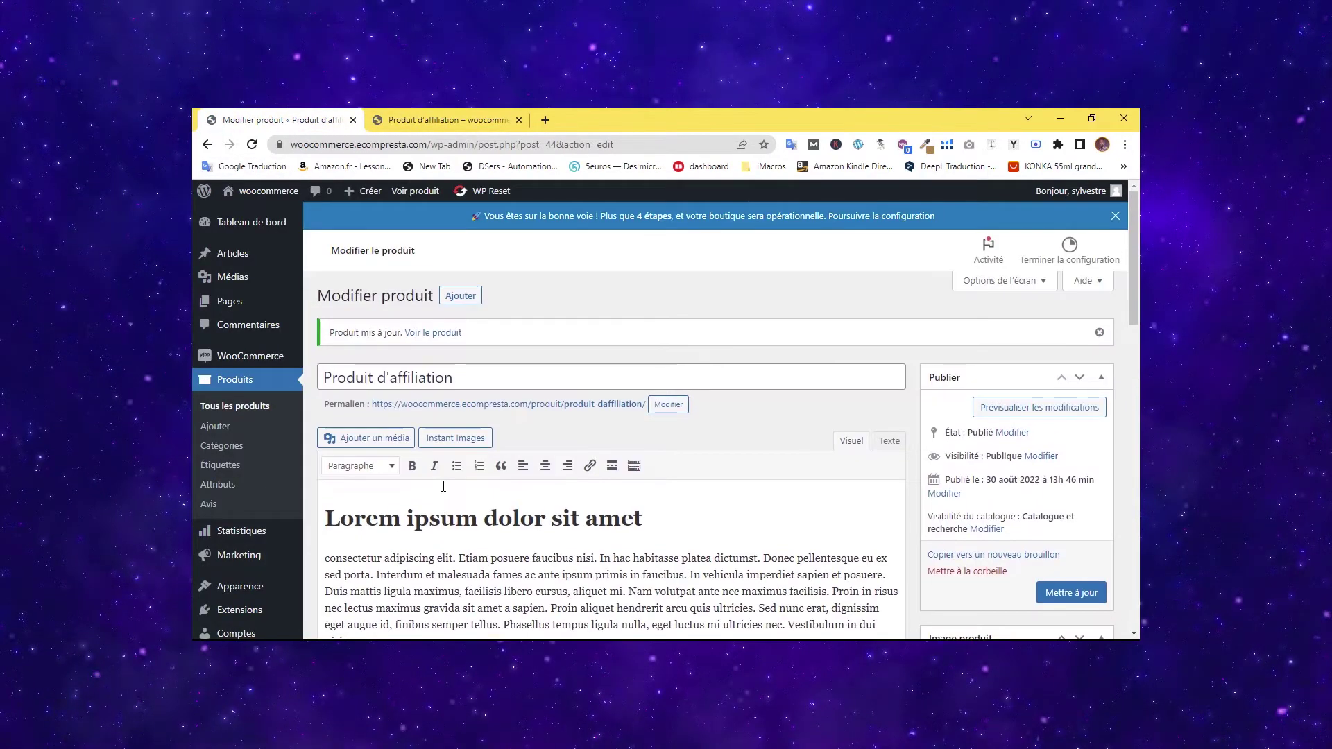
click(226, 430)
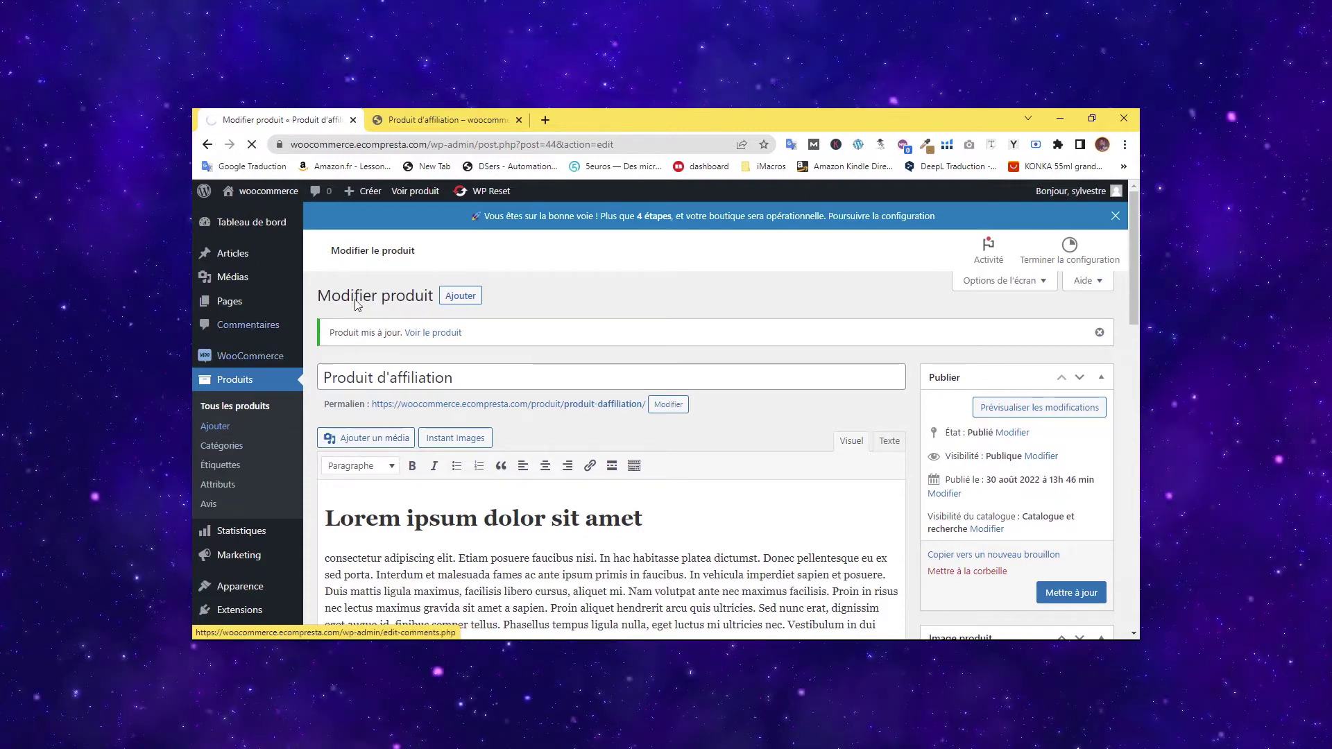
click(432, 118)
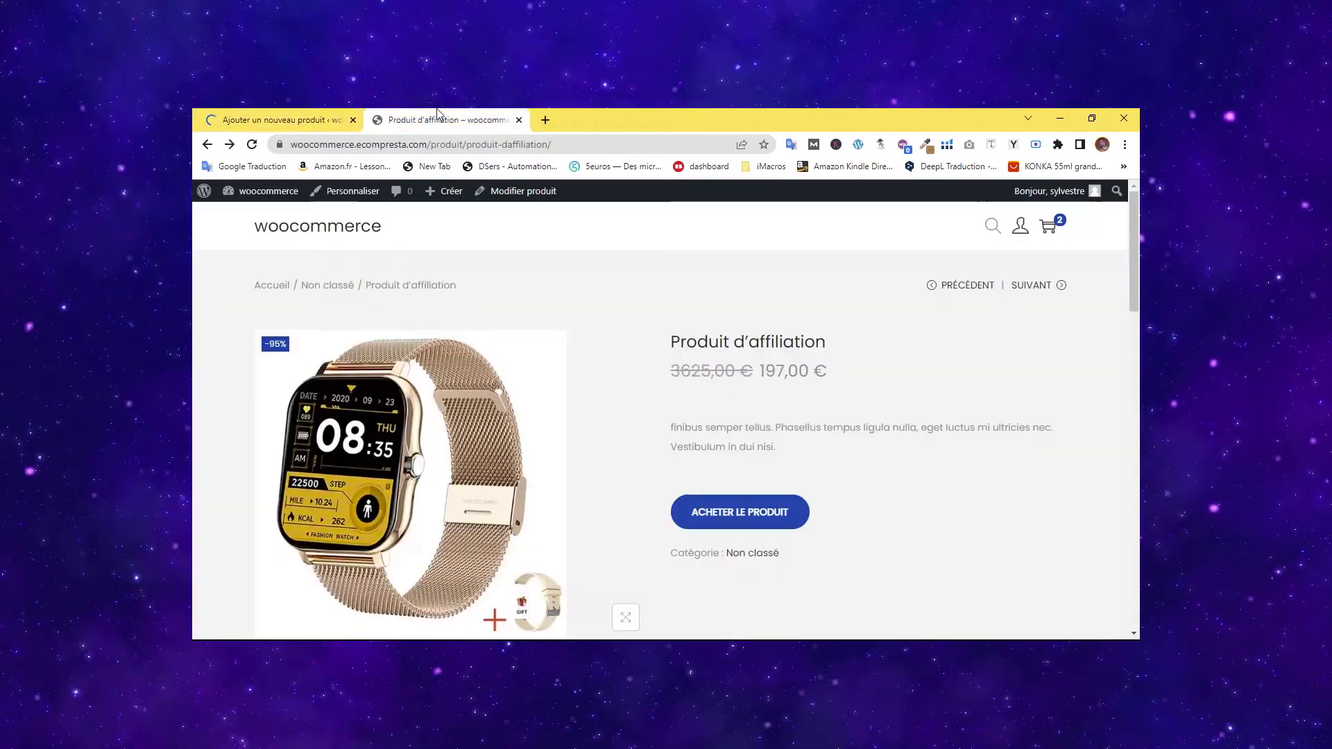
click(269, 119)
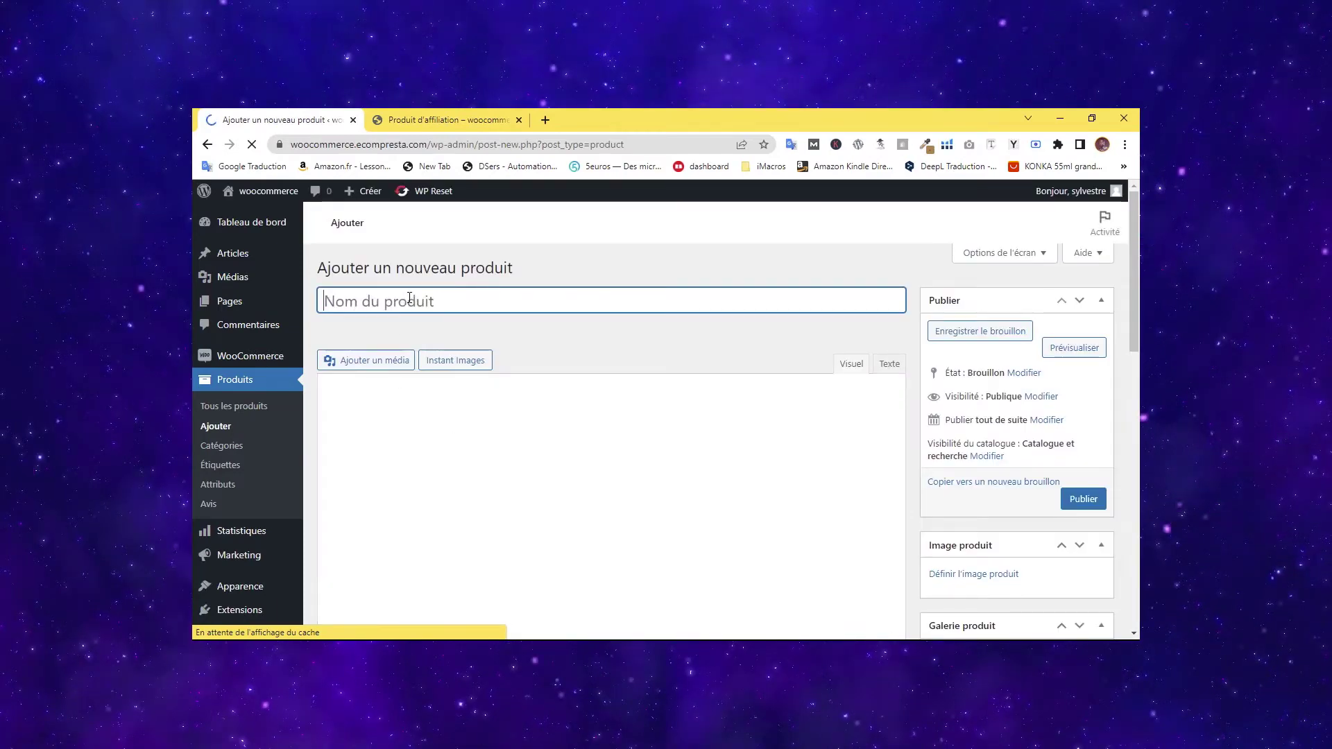
text(produ)
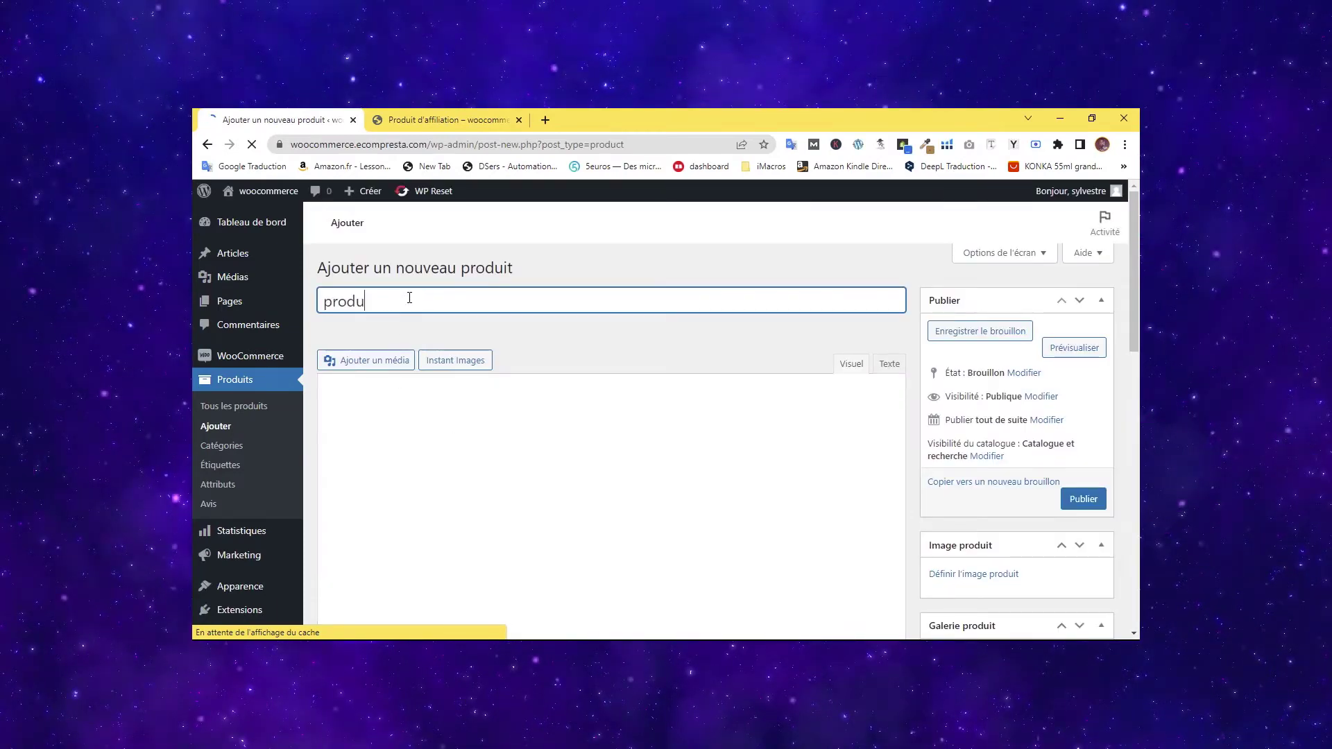
text(it vituel)
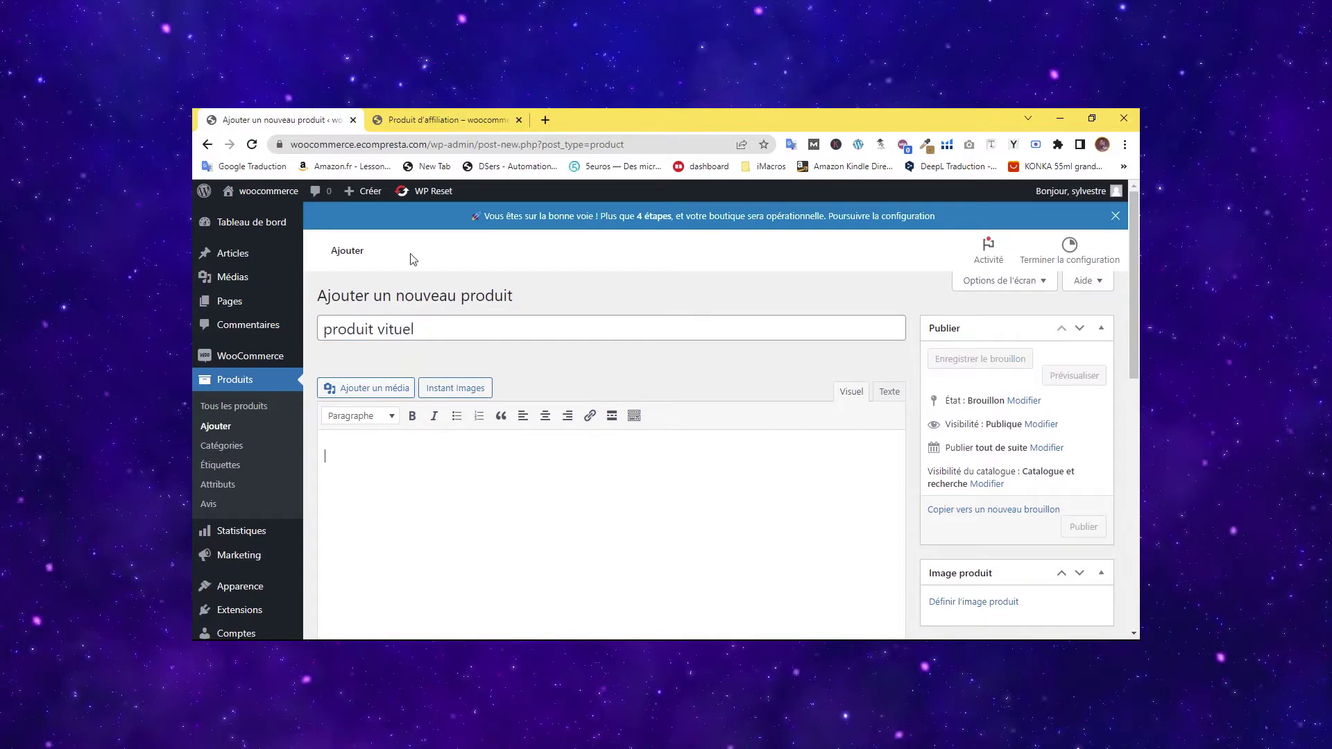
Copy the description's heading, first paragraph and bullet list from the affiliate product's shop page into the new product's description.
click(444, 119)
scroll(639, 458, down, 5)
scroll(639, 458, down, 3)
scroll(518, 348, up, 3)
drag(394, 326, 566, 551)
key(ctrl+c)
click(278, 119)
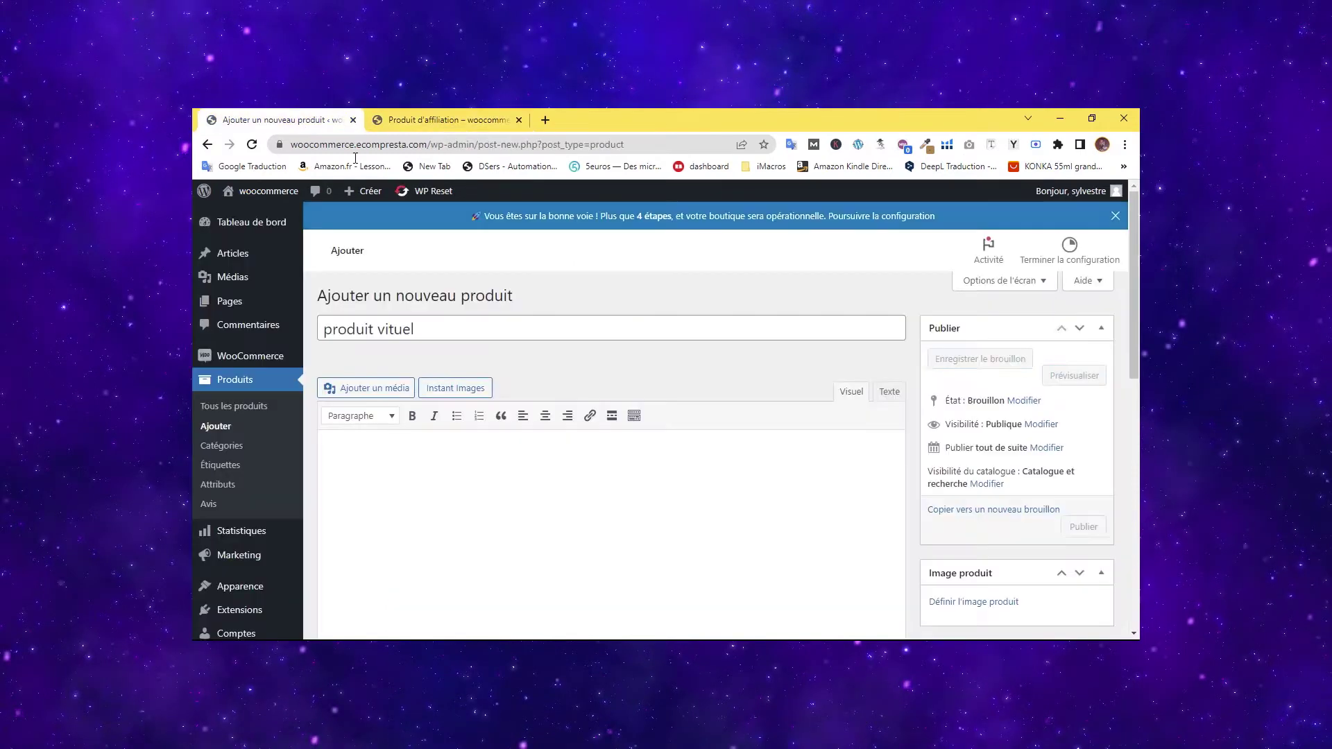
key(ctrl+v)
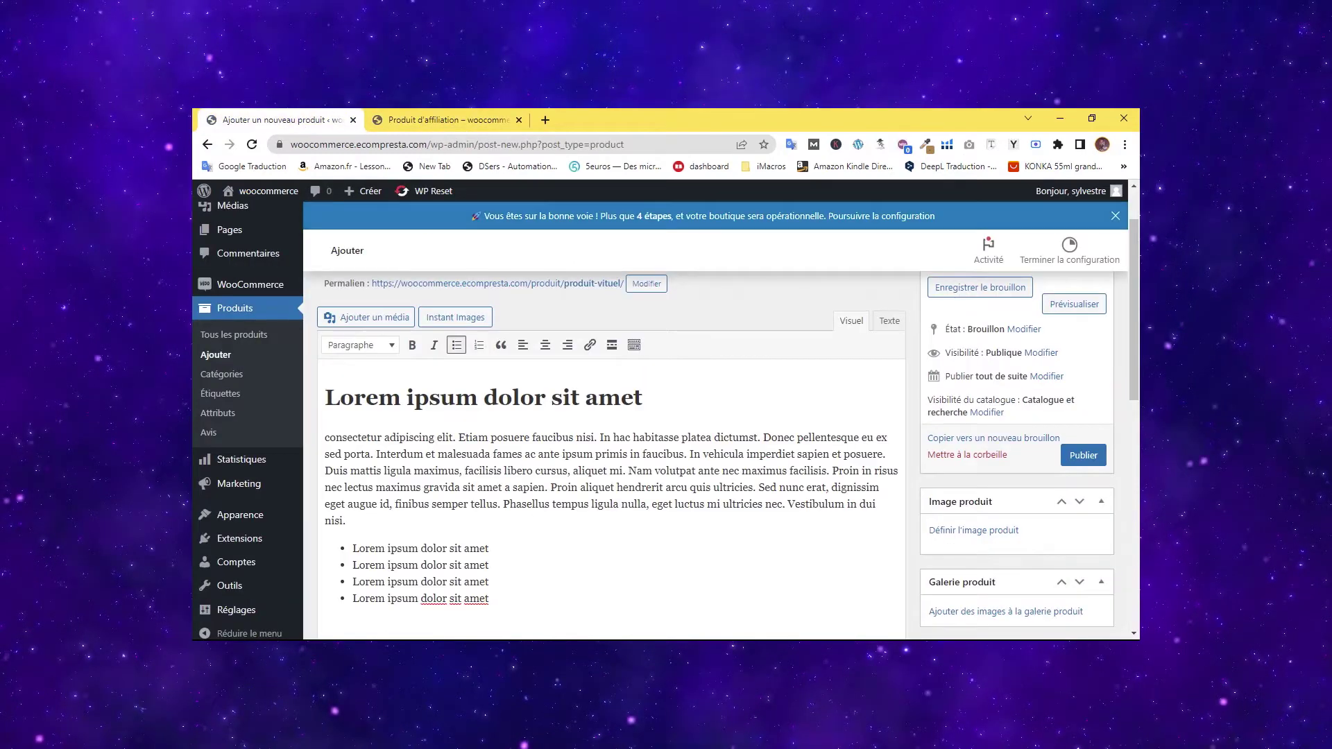
Copy the closing "Proin aliquet hendrerit" paragraph from the affiliate product's page and paste it below the new product's bullet list.
click(458, 119)
scroll(618, 437, down, 5)
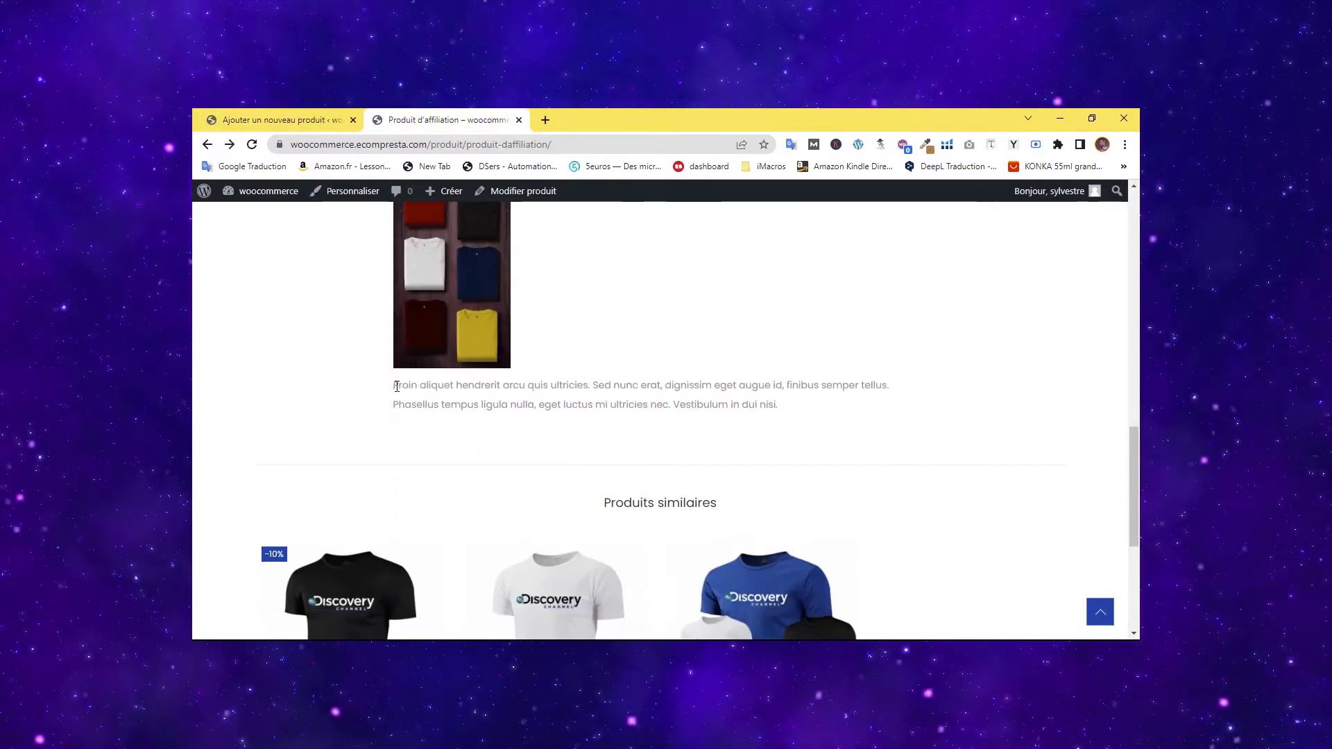
drag(396, 385, 802, 406)
key(ctrl+c)
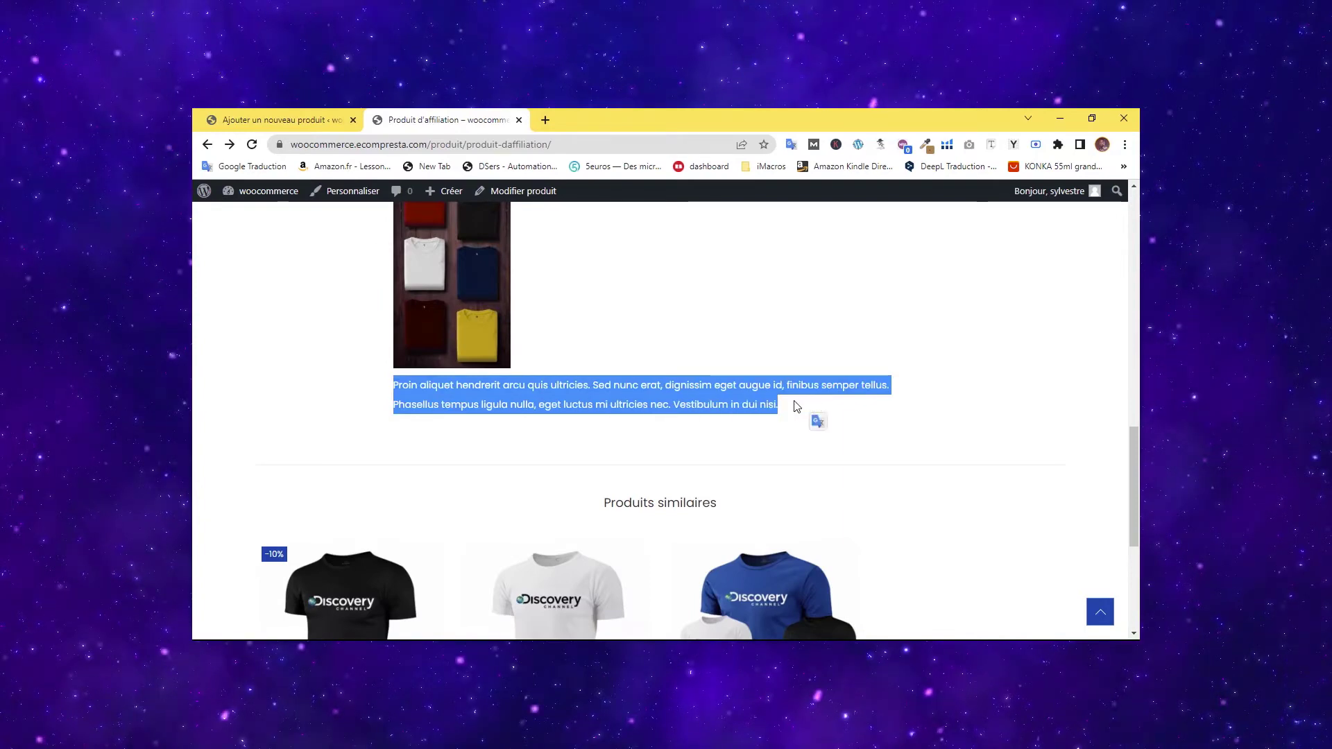
click(300, 112)
scroll(396, 428, down, 2)
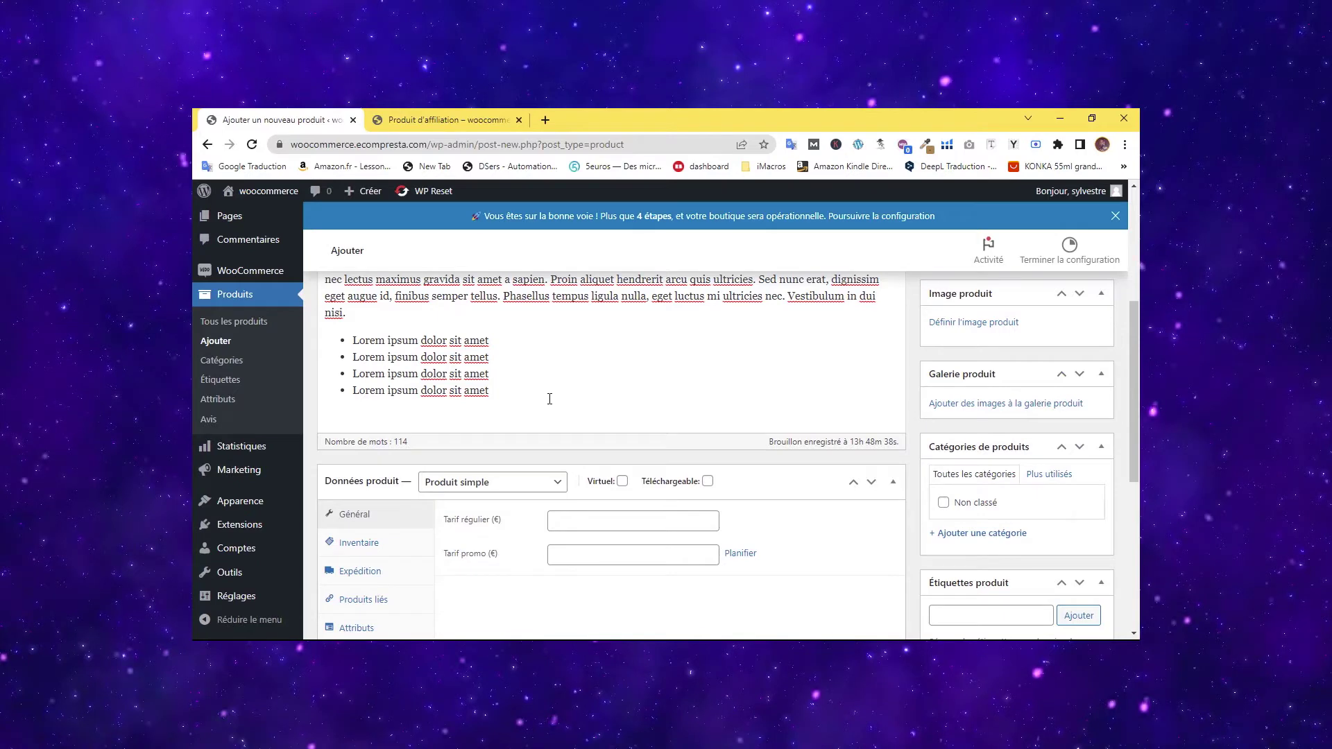
key(Return)
key(Return)
key(ctrl+v)
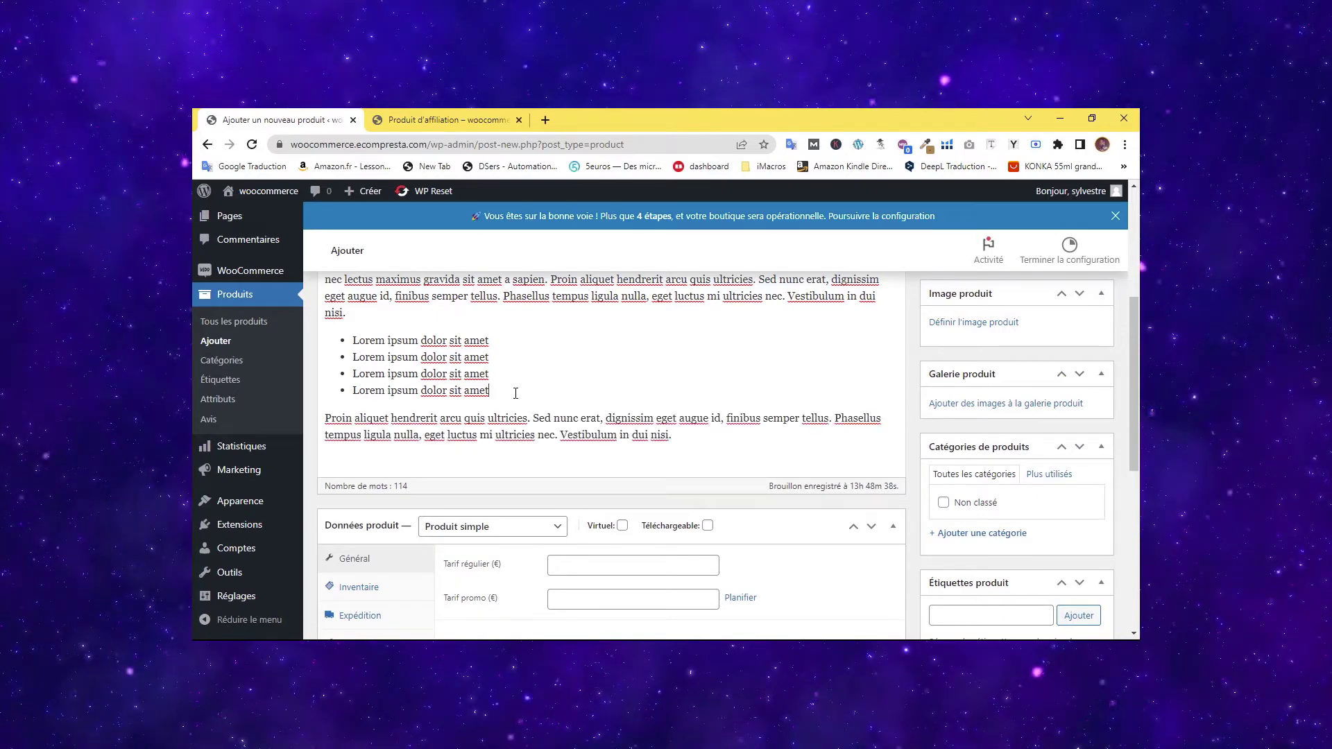
Insert the folded T-shirts image from the media library on a new line between the bullet list and the closing paragraph.
key(Return)
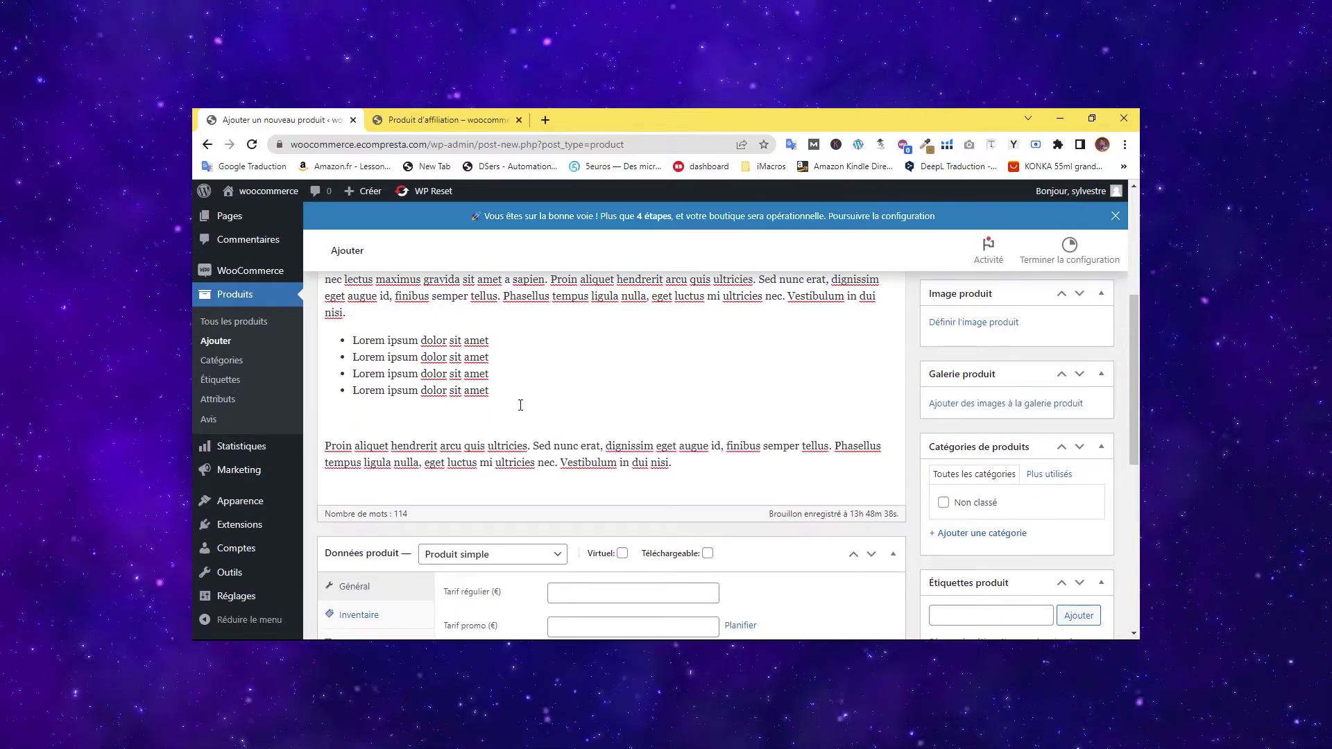
scroll(521, 406, up, 4)
click(356, 389)
click(557, 249)
click(505, 248)
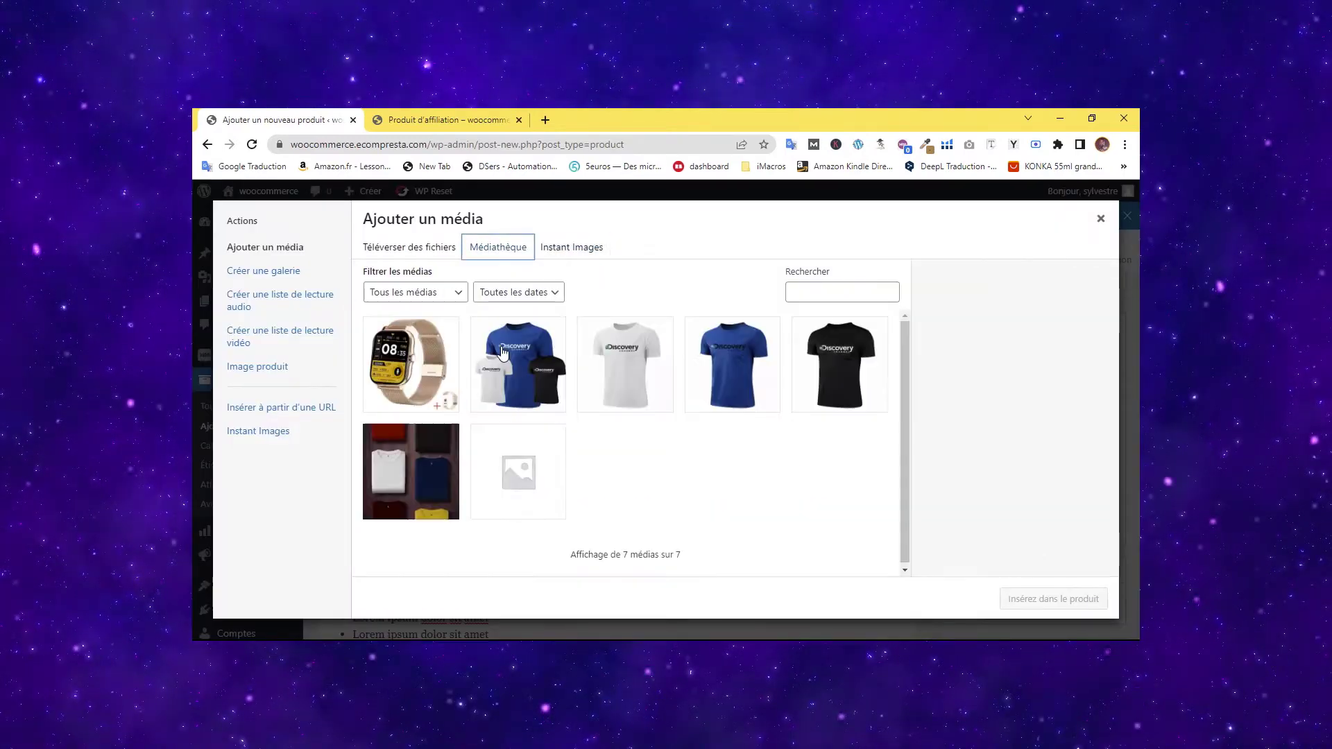
click(424, 477)
click(1046, 602)
Paste the closing paragraph into the short product description and trim it to "Proin aliquet hendrerit arcu quis ultricies.".
scroll(451, 410, down, 8)
scroll(523, 437, down, 2)
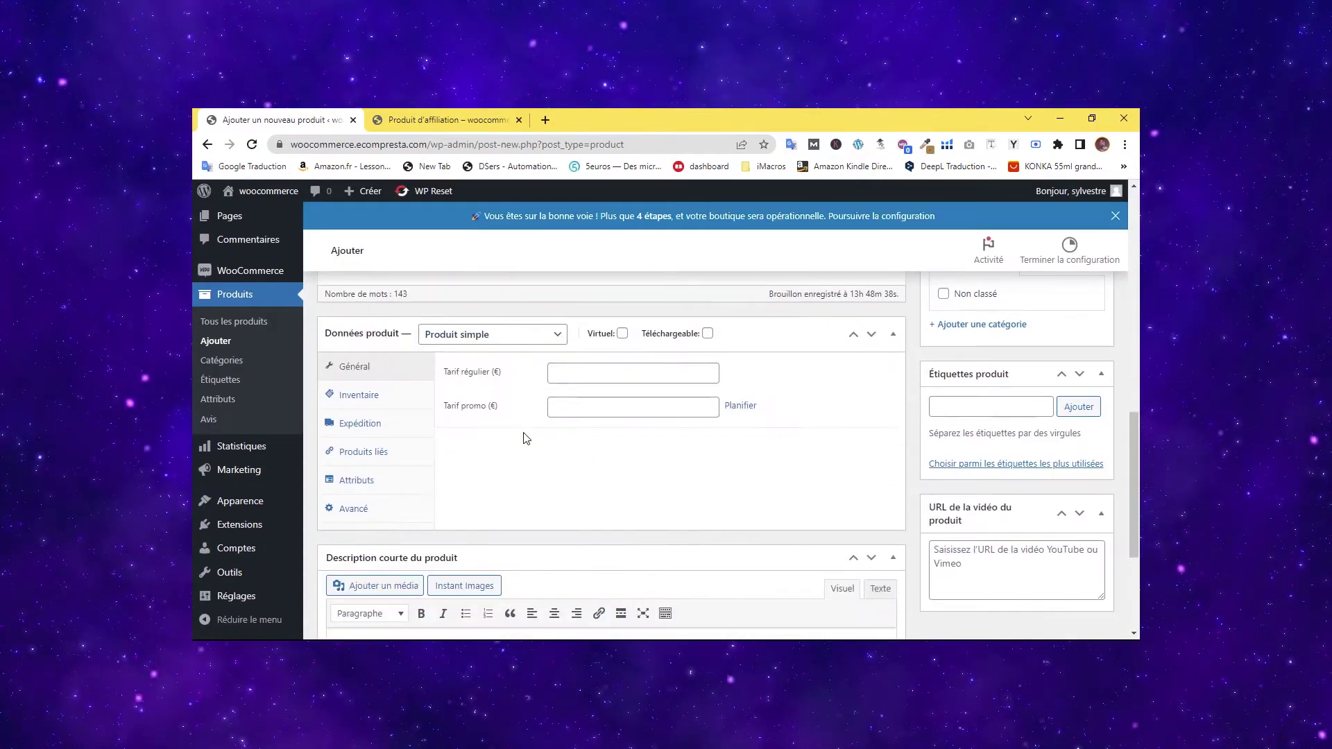
scroll(658, 464, up, 3)
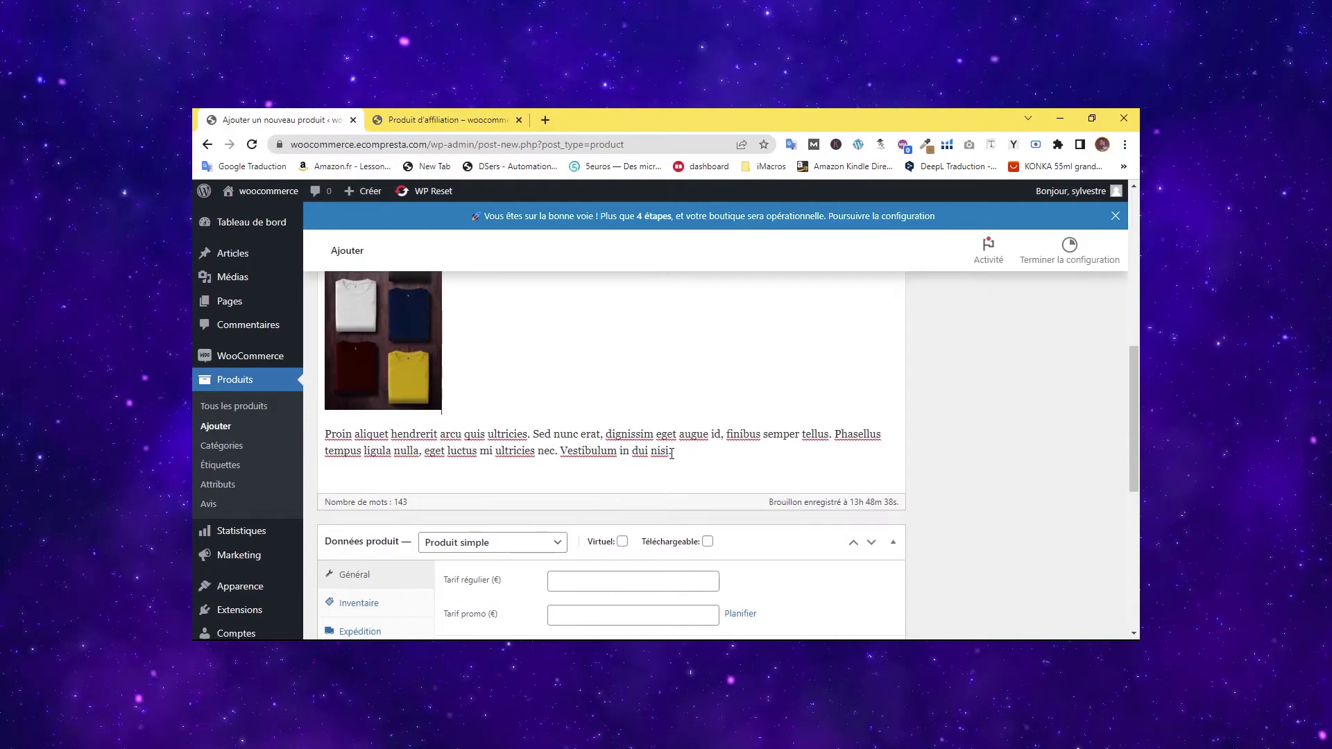
drag(672, 453, 424, 452)
click(424, 451)
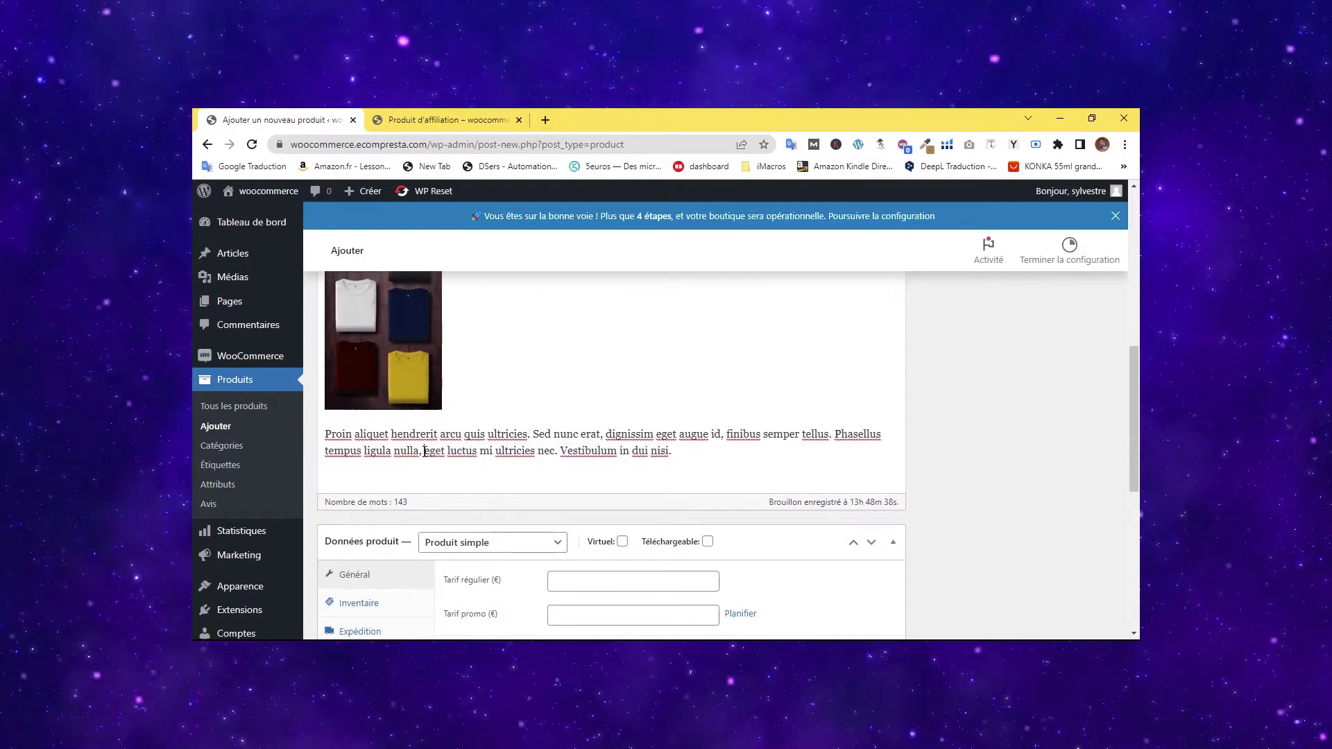
scroll(424, 452, down, 5)
click(486, 435)
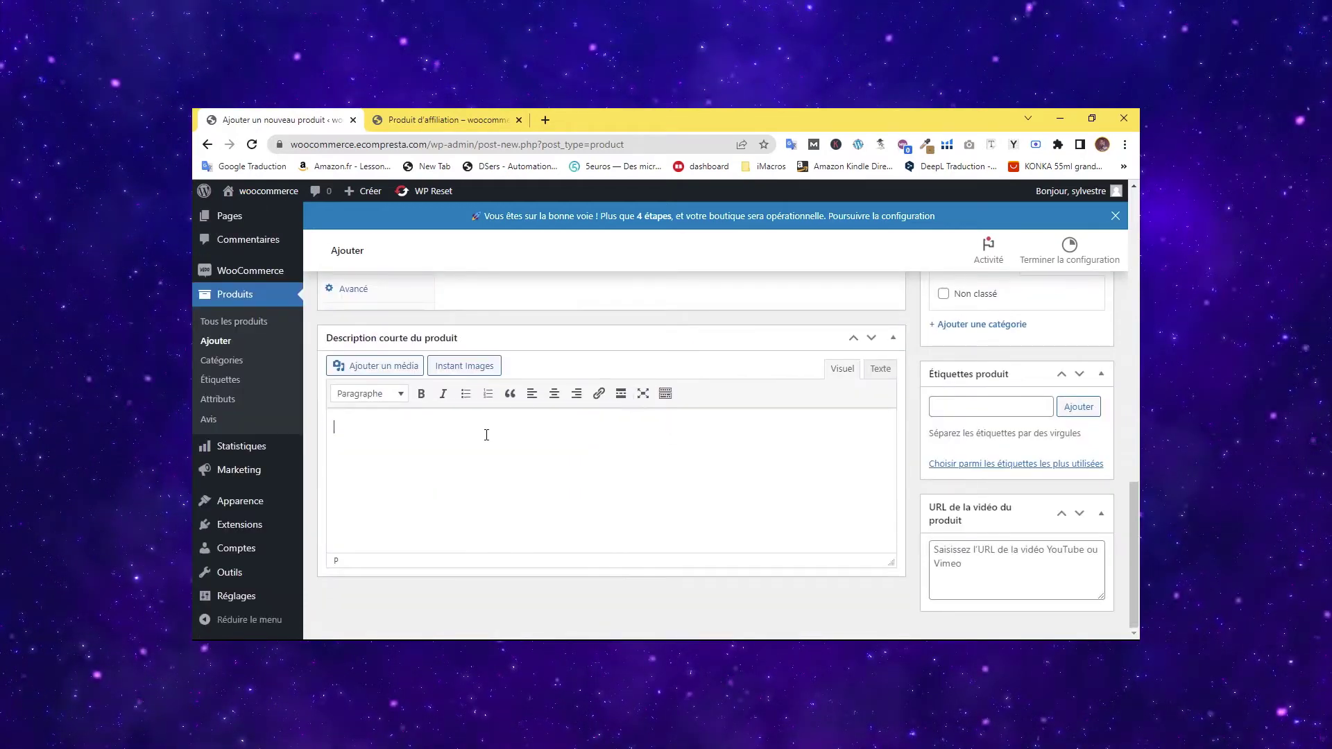
key(ctrl+v)
scroll(506, 440, up, 5)
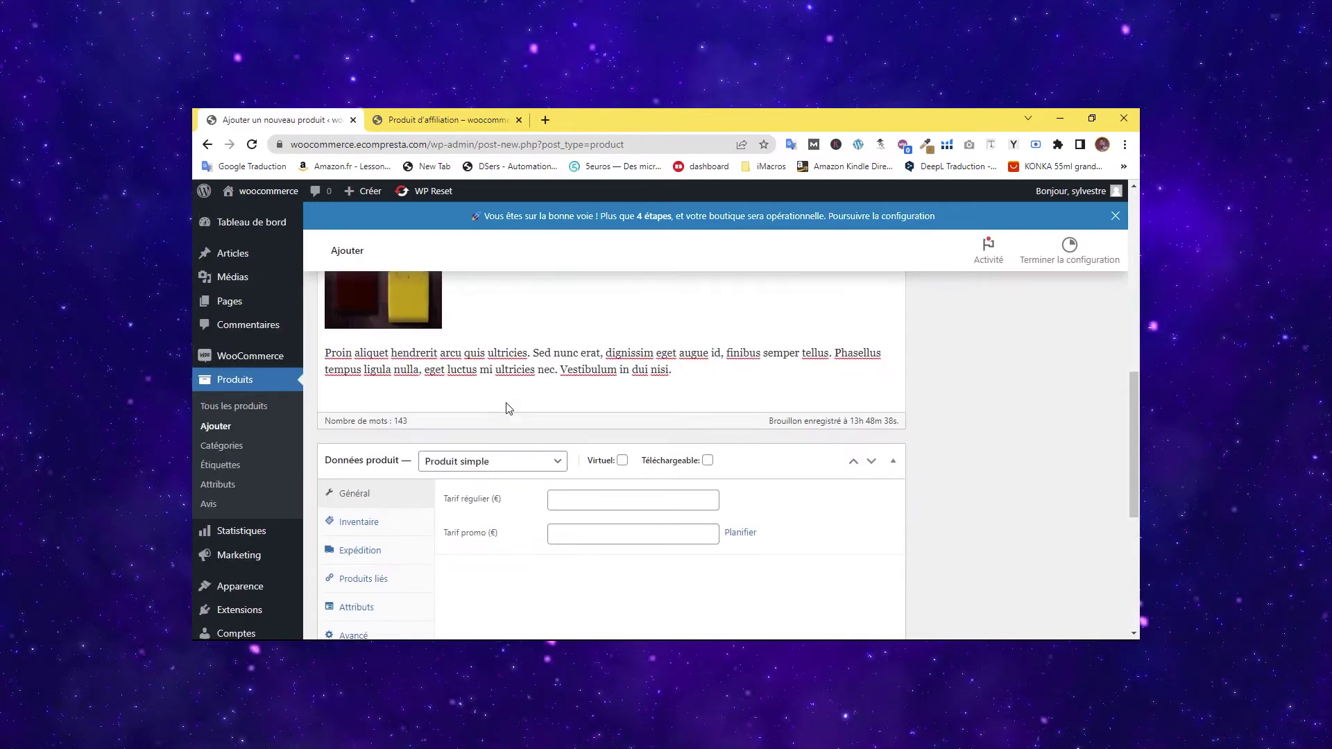
scroll(512, 408, down, 3)
drag(727, 583, 538, 568)
key(BackSpace)
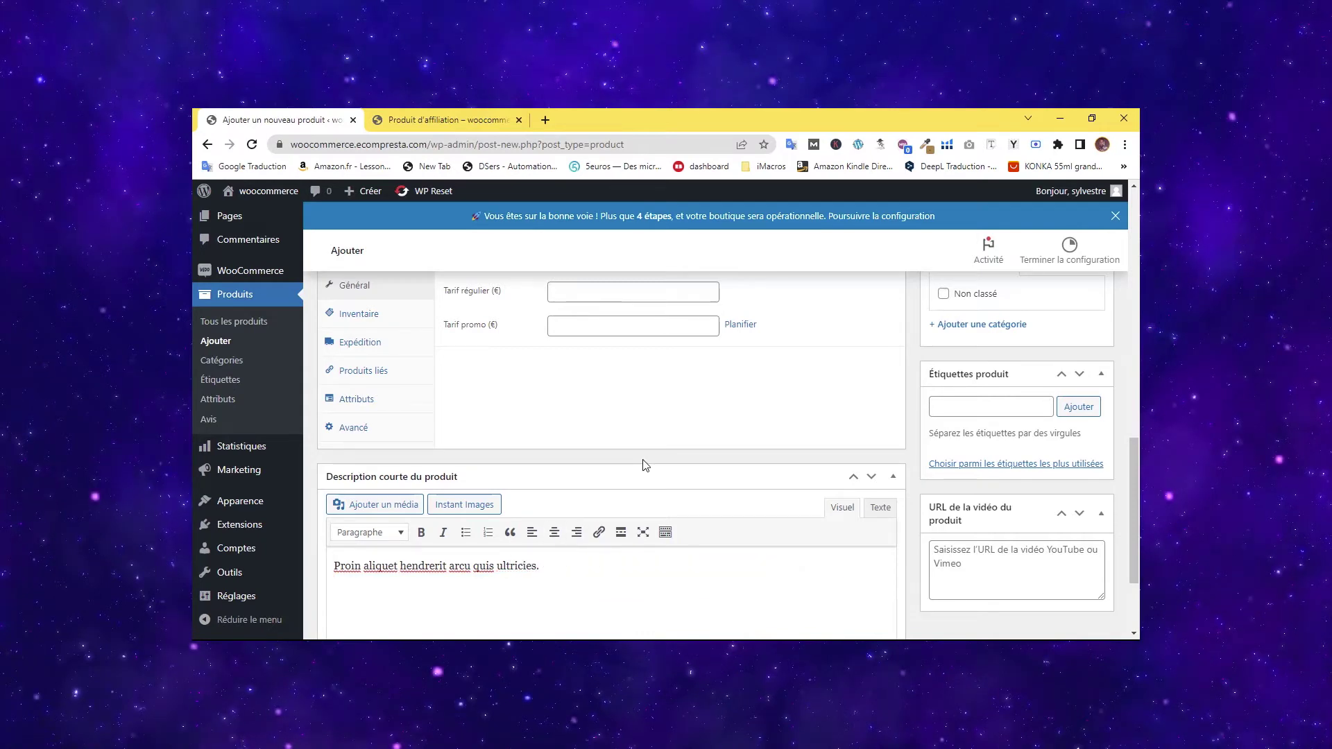
Look over the available product types in the new product's data and keep Produit simple.
scroll(642, 464, up, 5)
scroll(640, 467, down, 3)
click(572, 501)
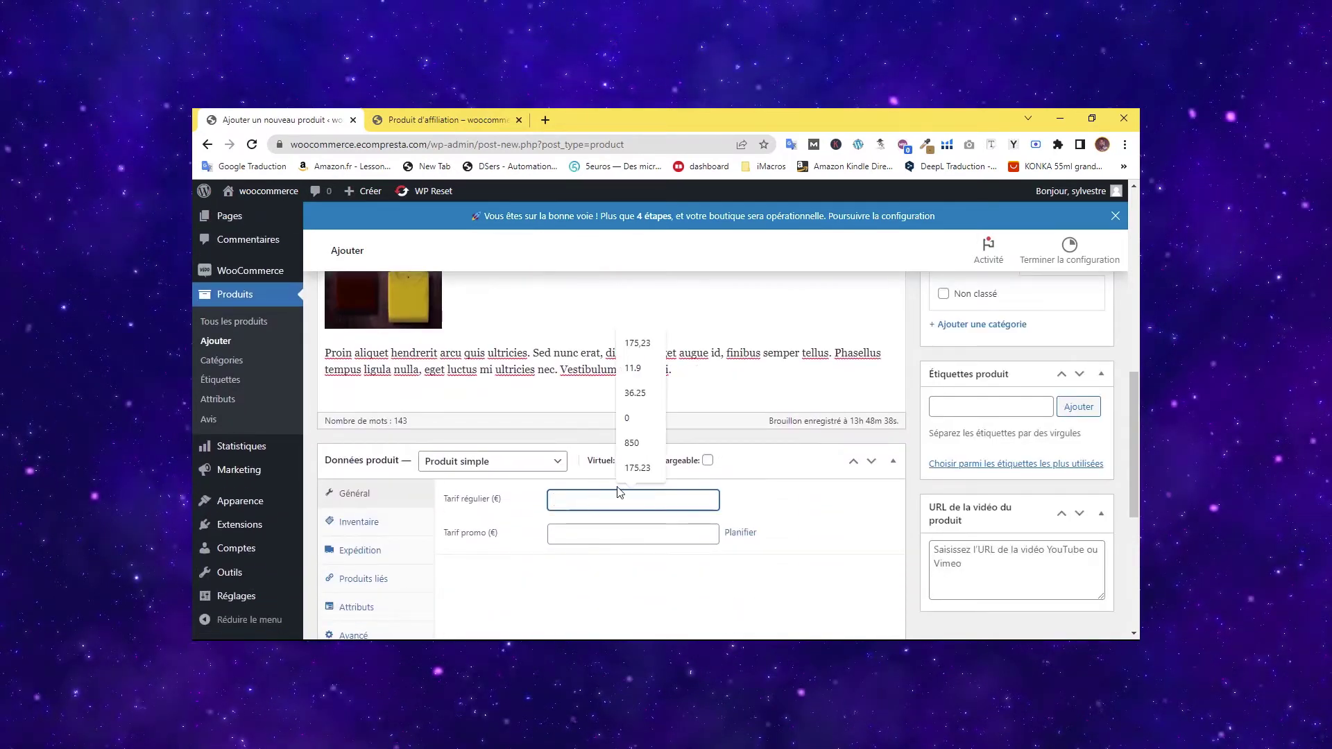
click(496, 469)
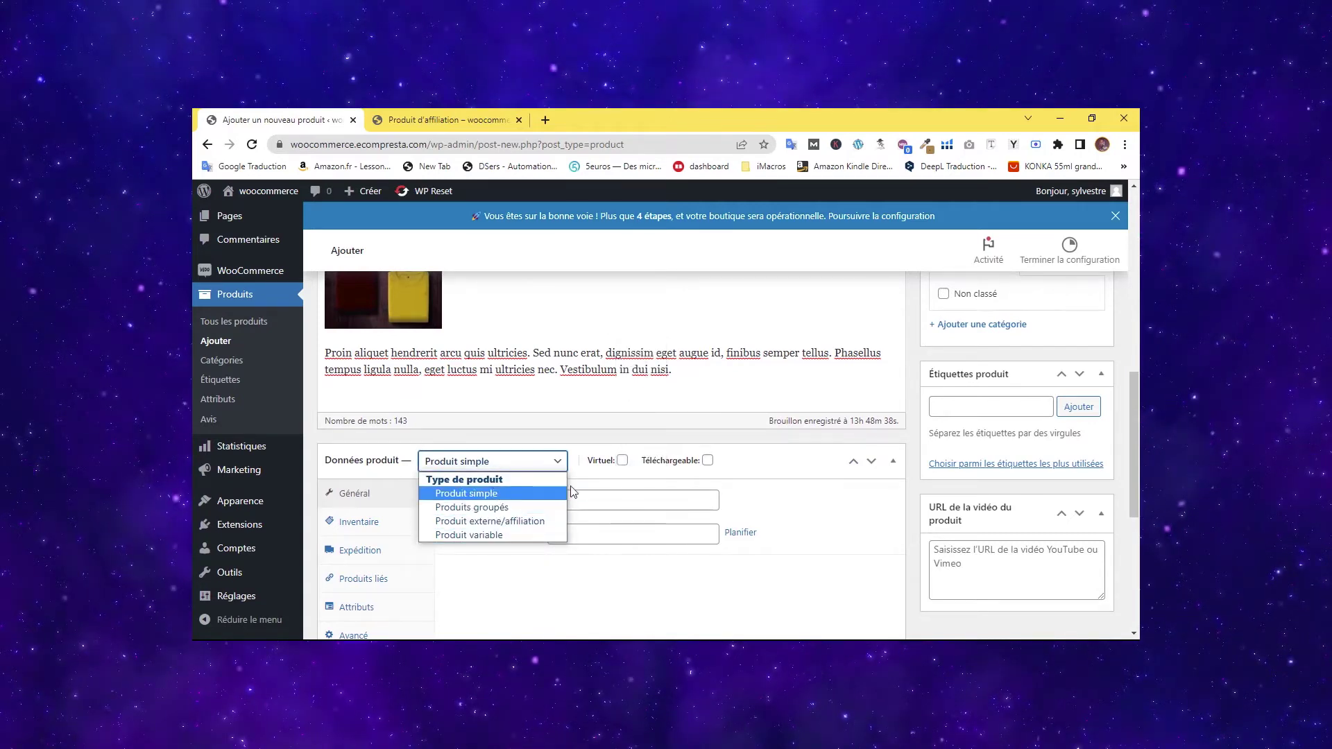
click(606, 435)
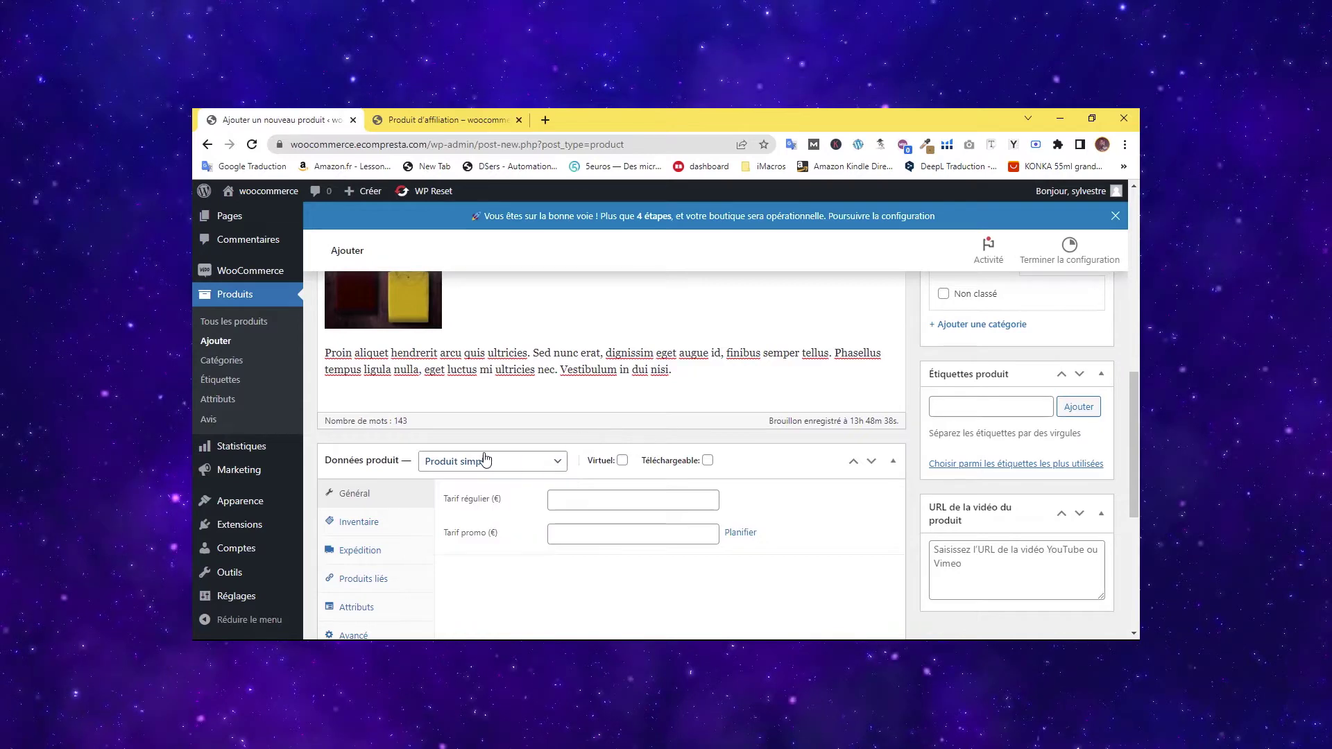
Mark the product as virtual and downloadable, and attach produit-groupe.jpg from the media library as its downloadable file.
click(621, 461)
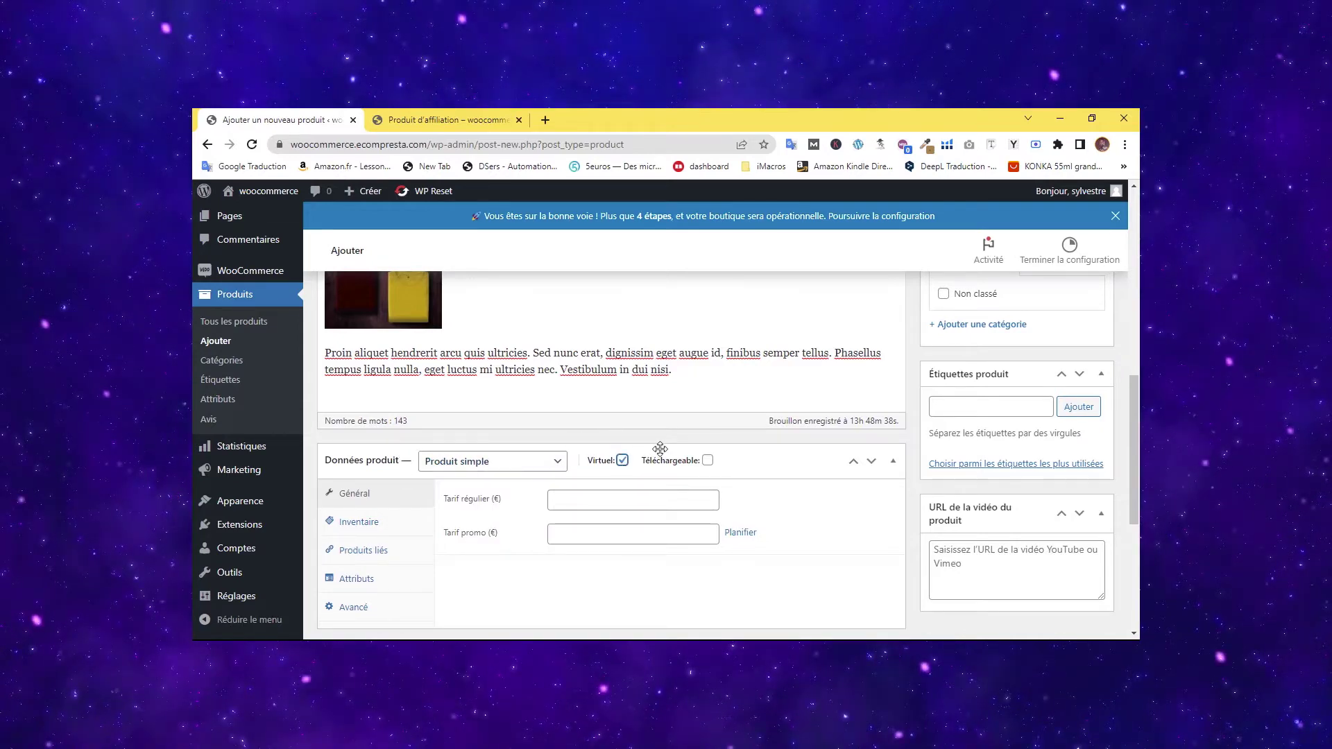
click(707, 461)
scroll(659, 471, down, 3)
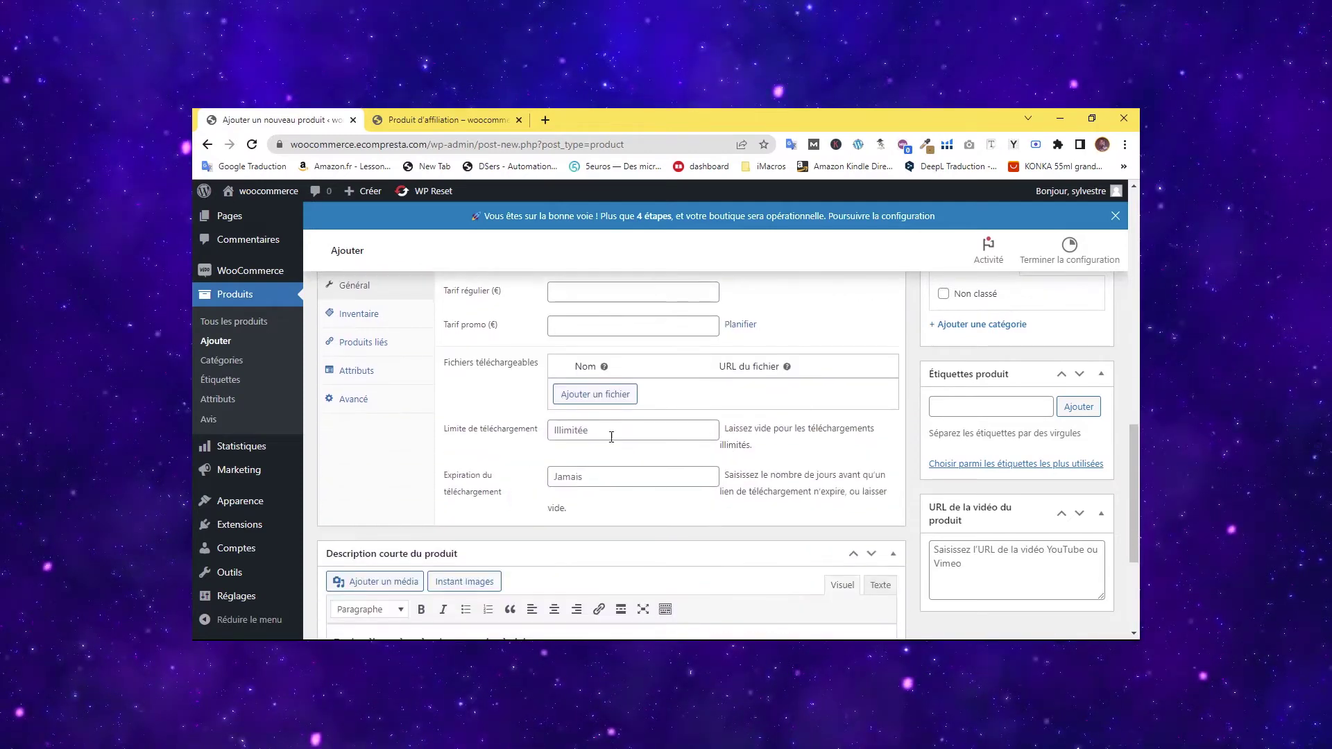
click(595, 394)
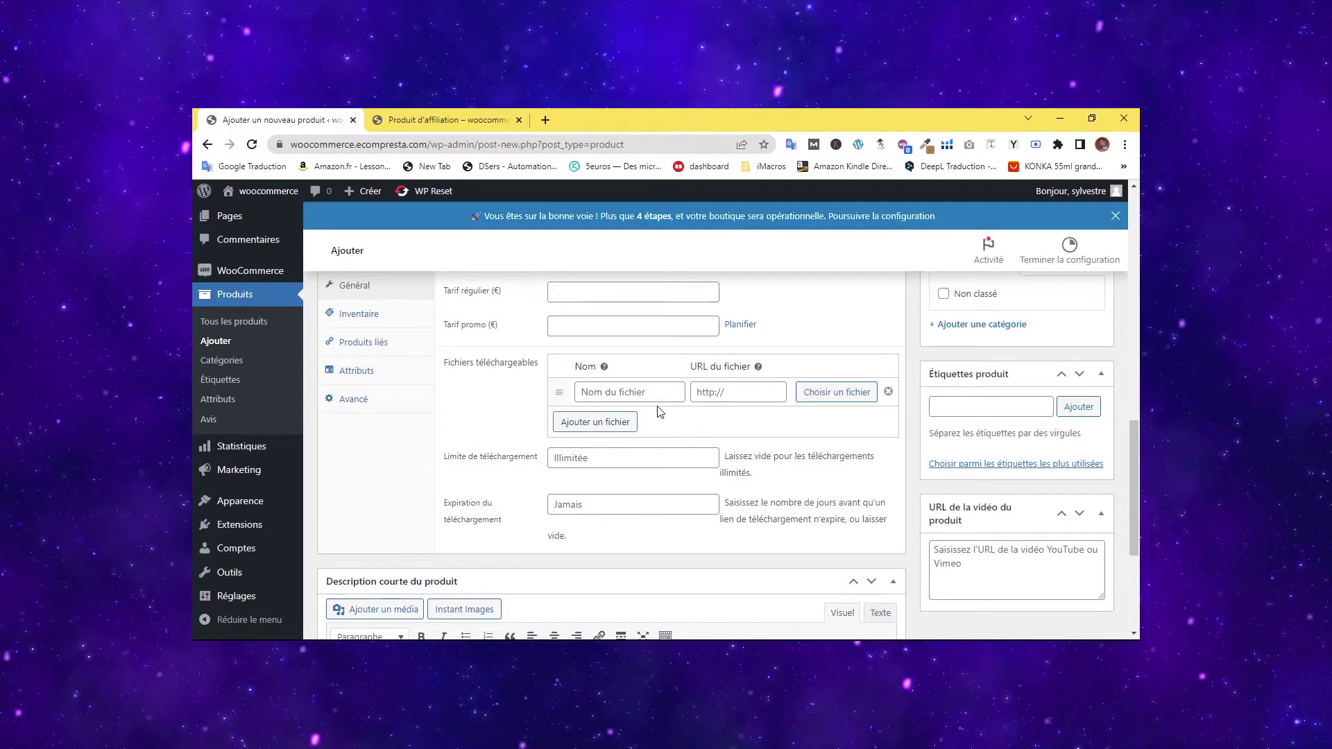
click(836, 393)
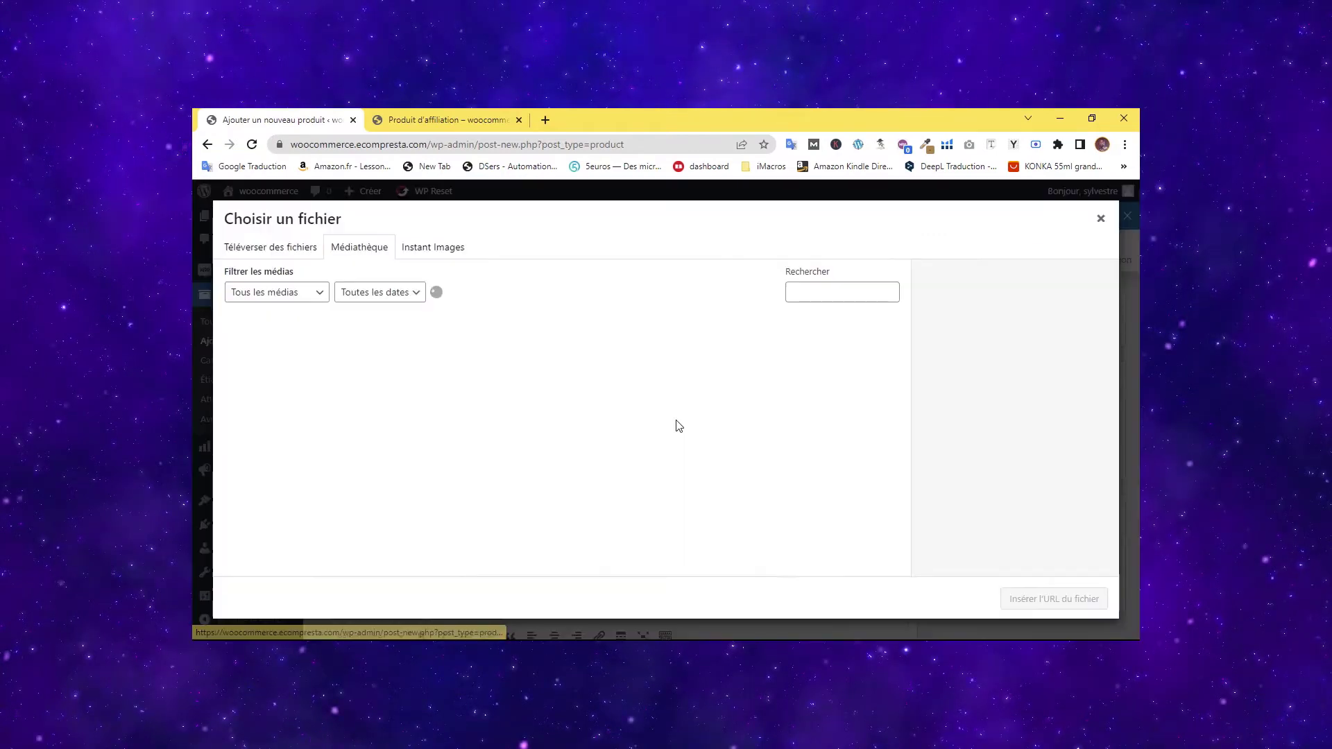
click(374, 371)
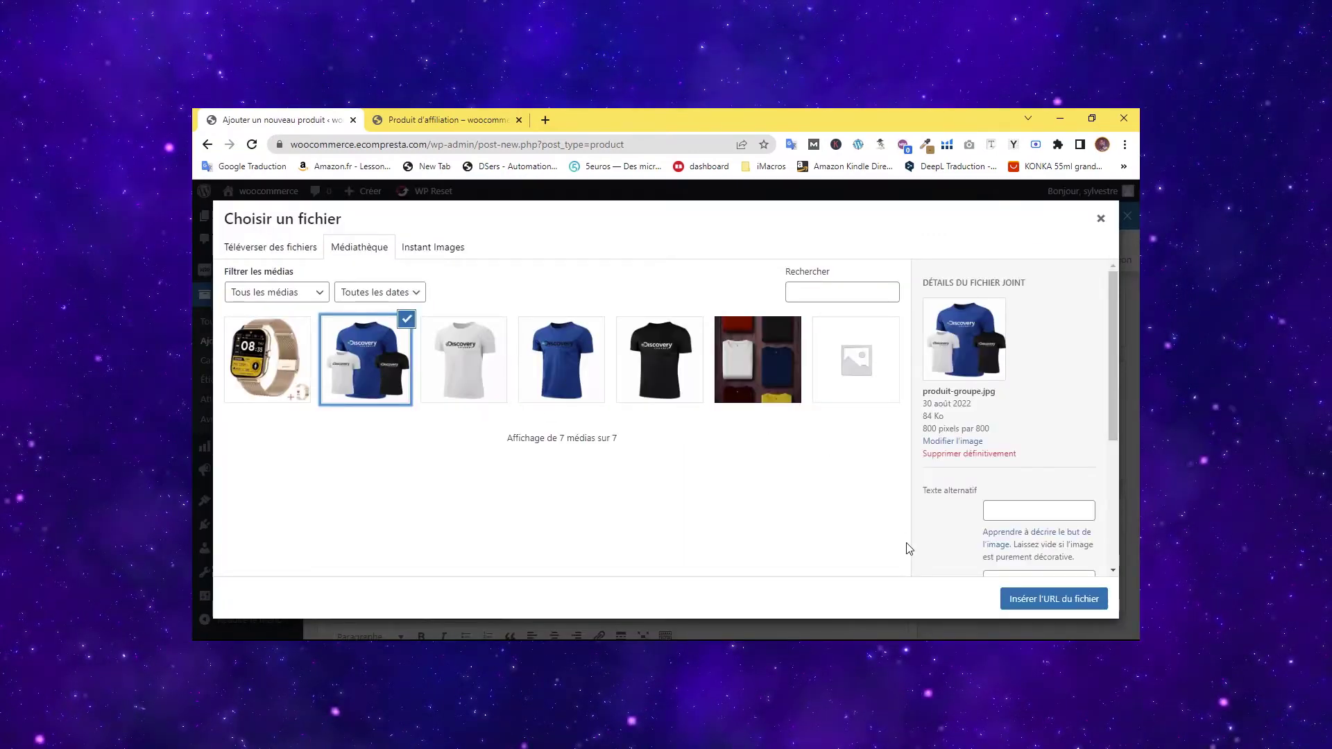
click(1019, 600)
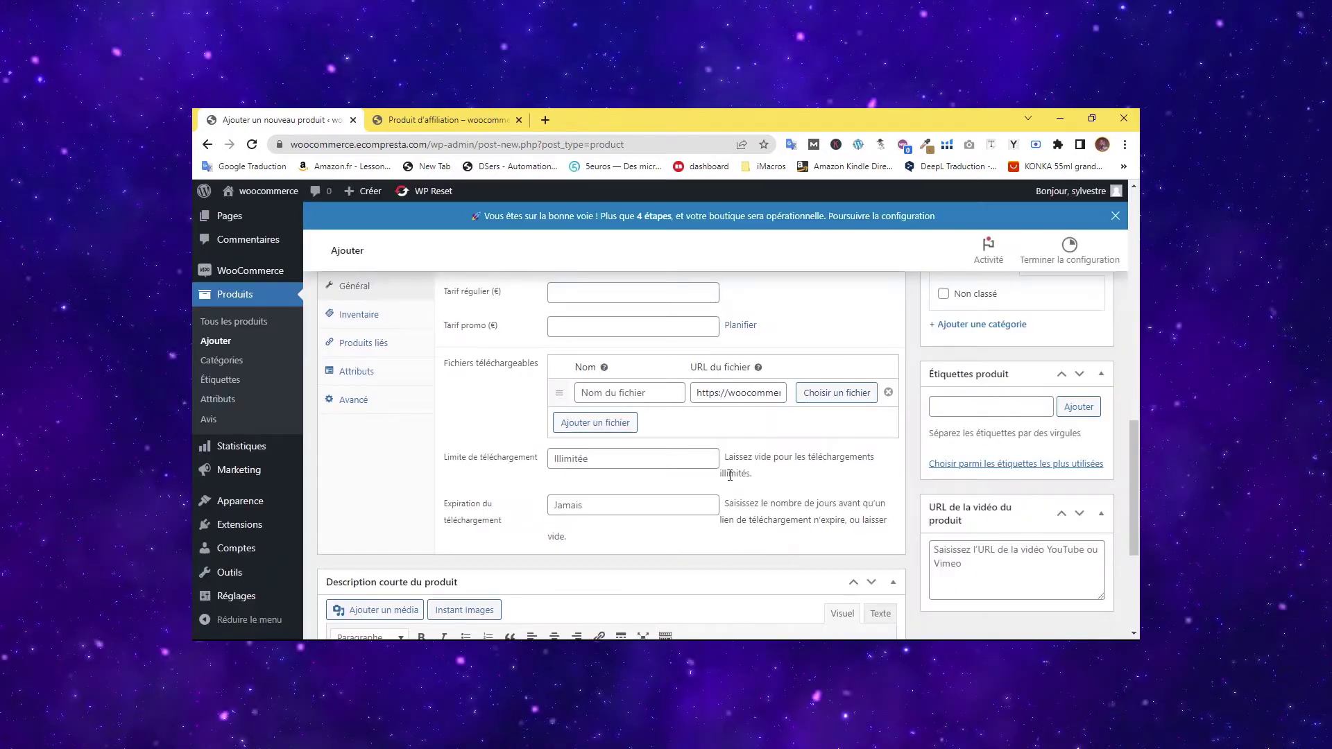
Set the product's regular price to 175,23 € and its promotional price to 37 €.
scroll(730, 475, up, 2)
click(624, 431)
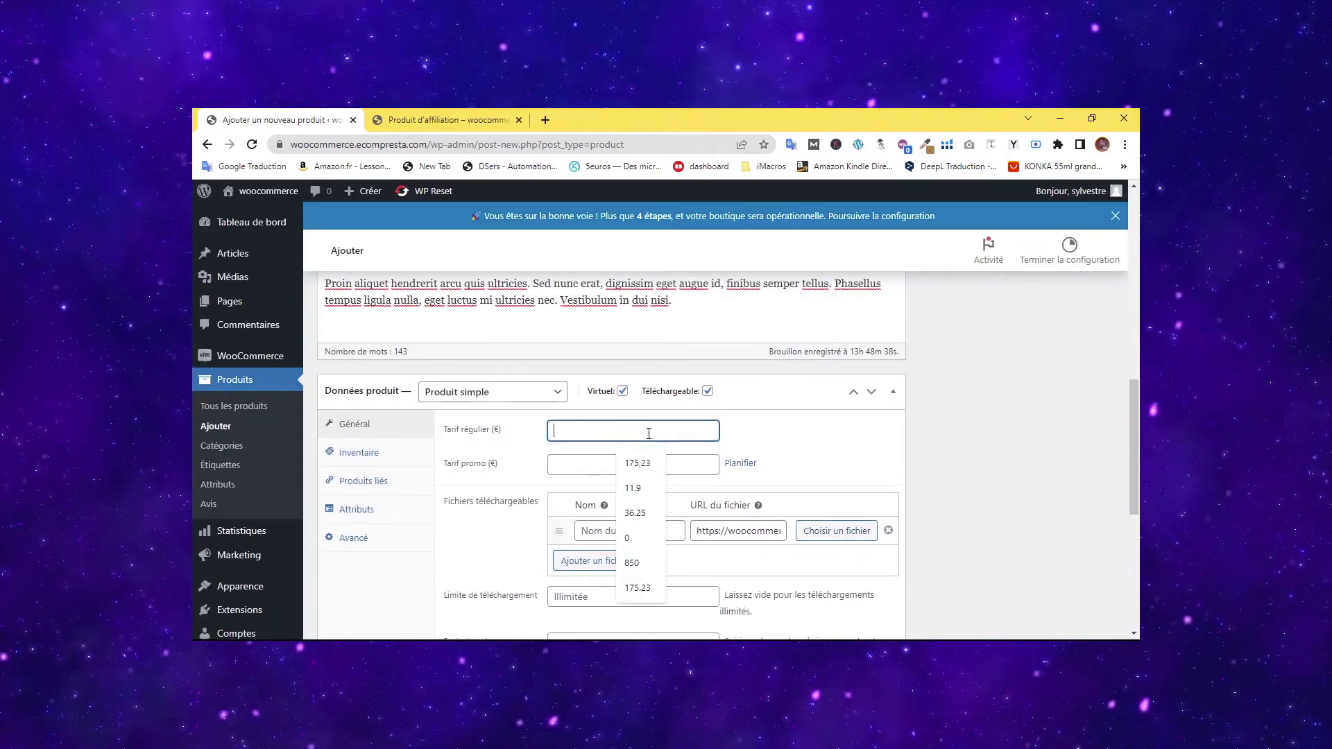
click(650, 463)
click(594, 466)
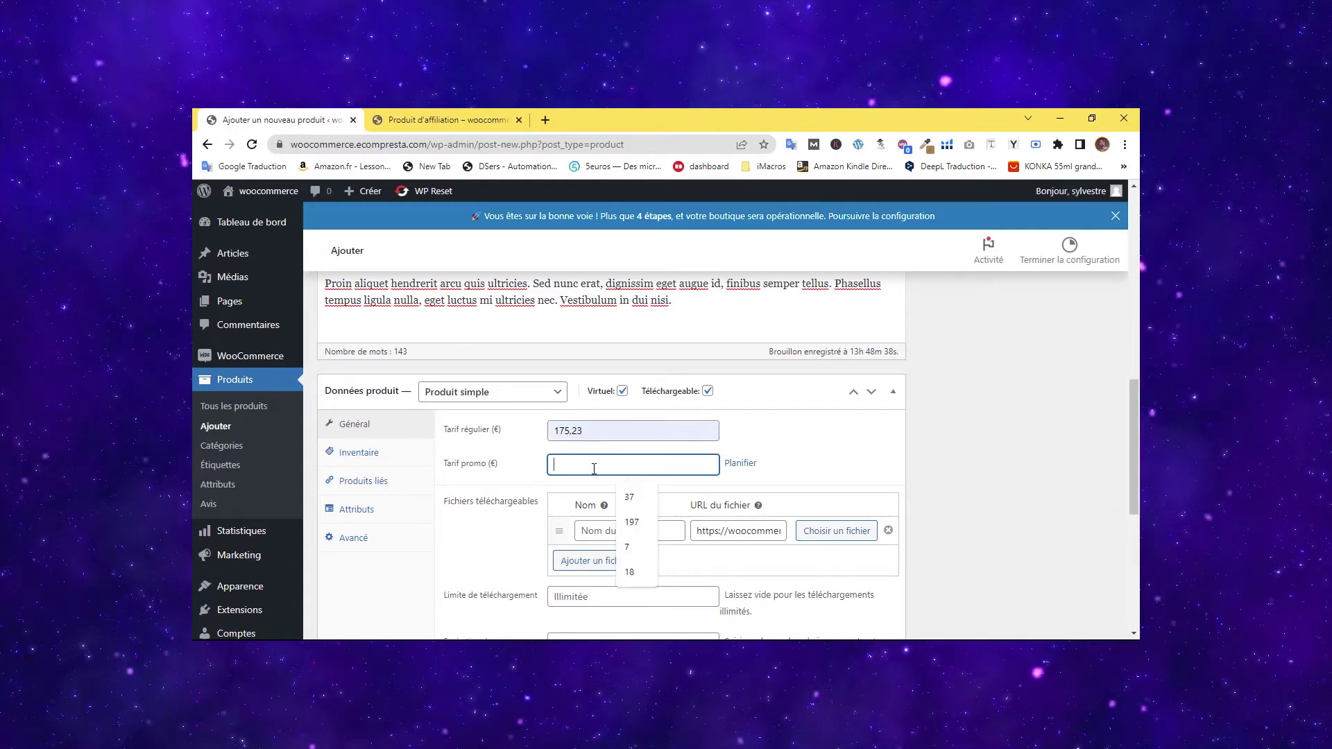
click(635, 498)
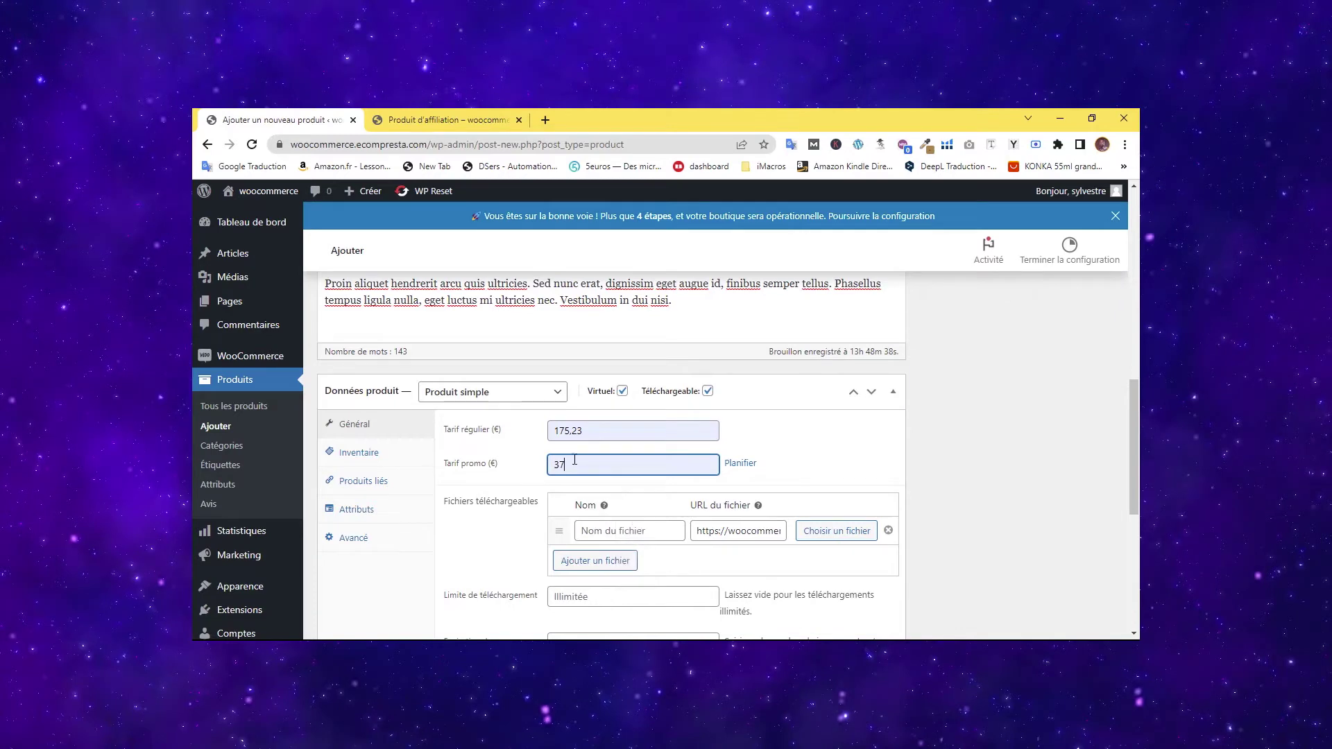
Check the remaining product data and short description, and publish the product.
scroll(517, 475, down, 4)
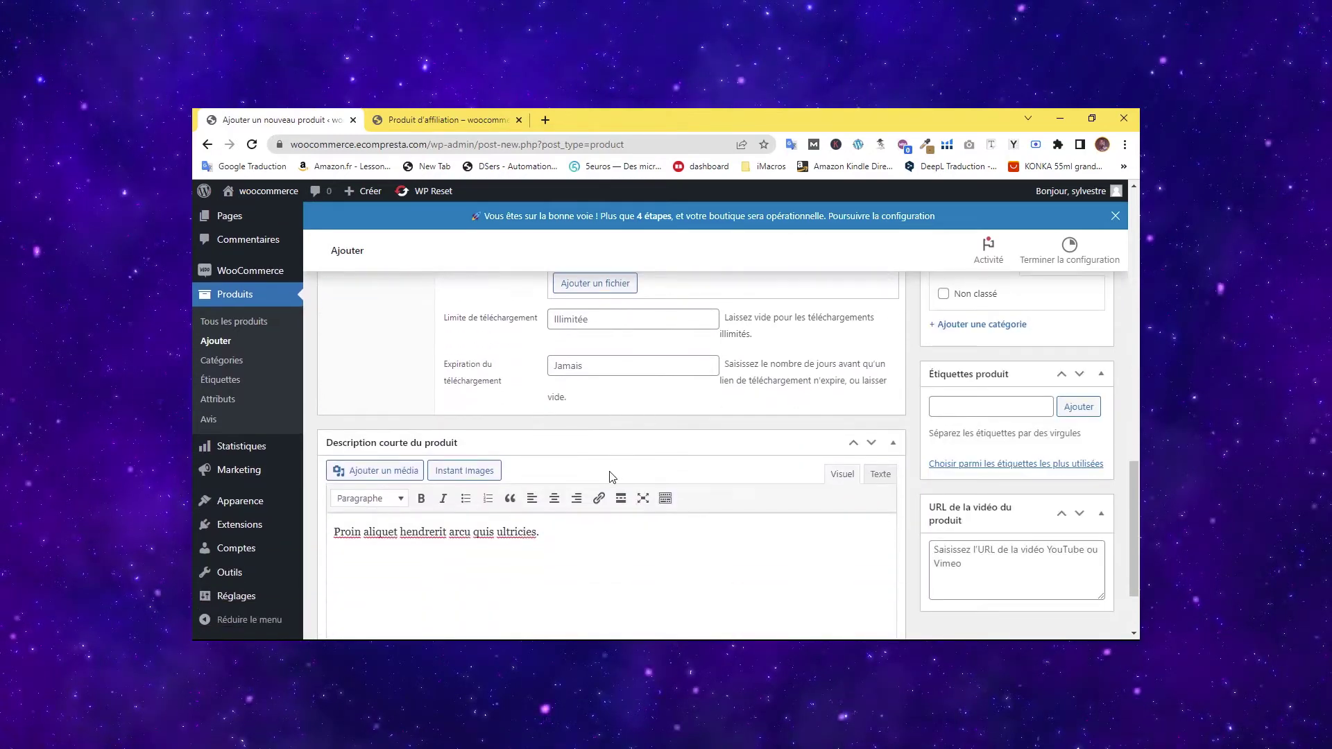
scroll(599, 481, down, 1)
scroll(902, 416, up, 15)
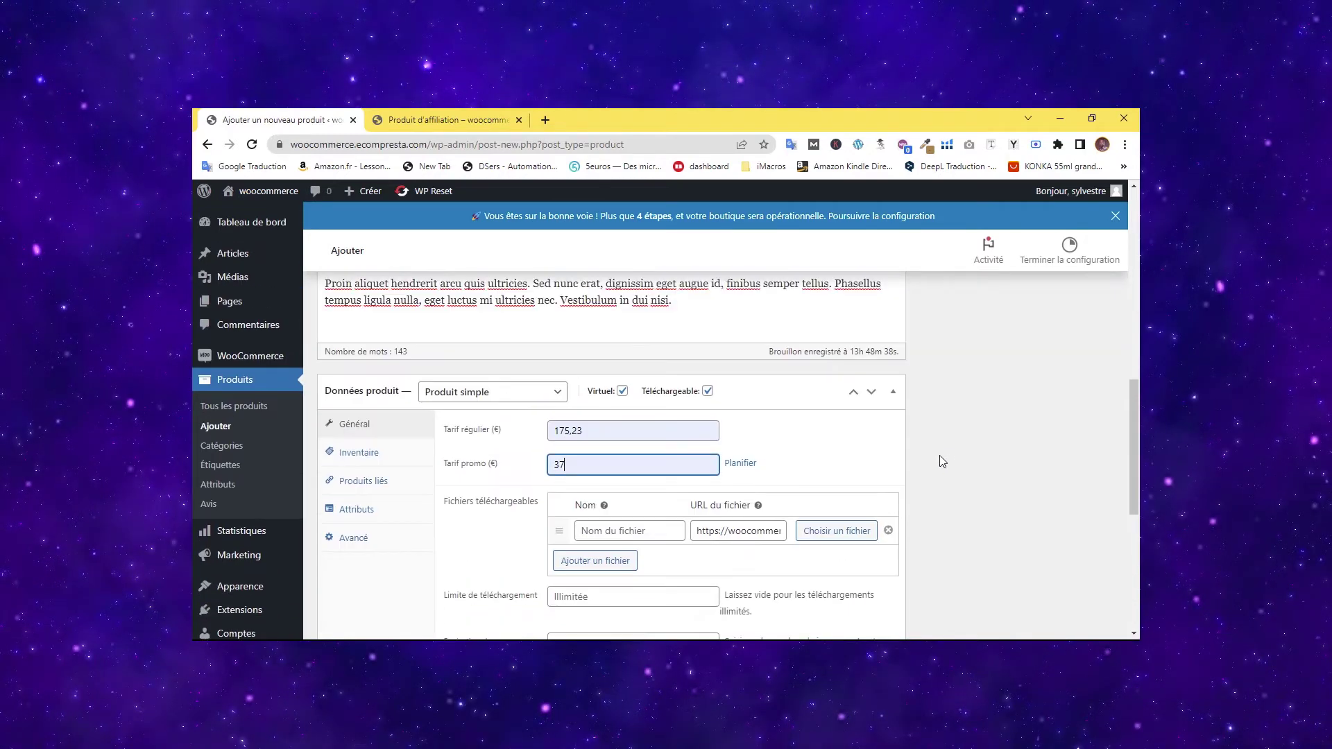
click(1084, 527)
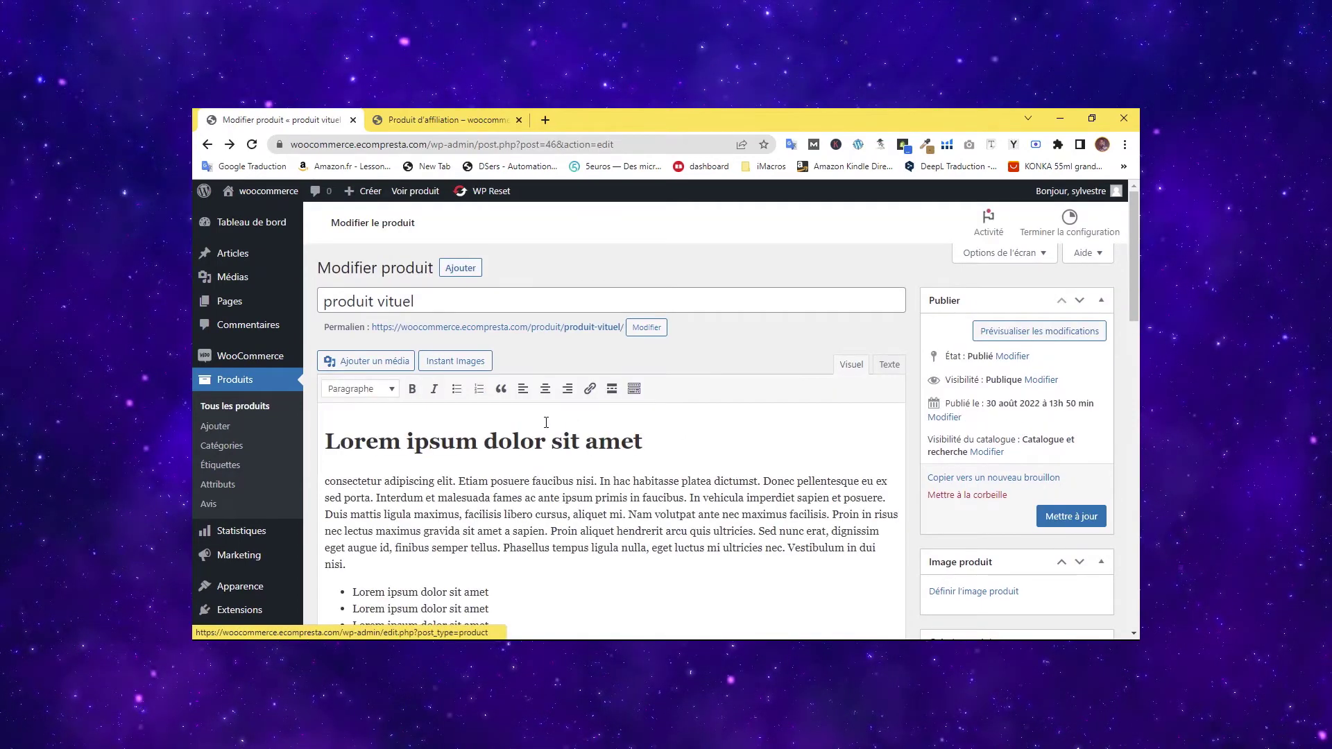
Switch the published product's type to Produit variable and back to Produit simple.
drag(1137, 286, 1131, 475)
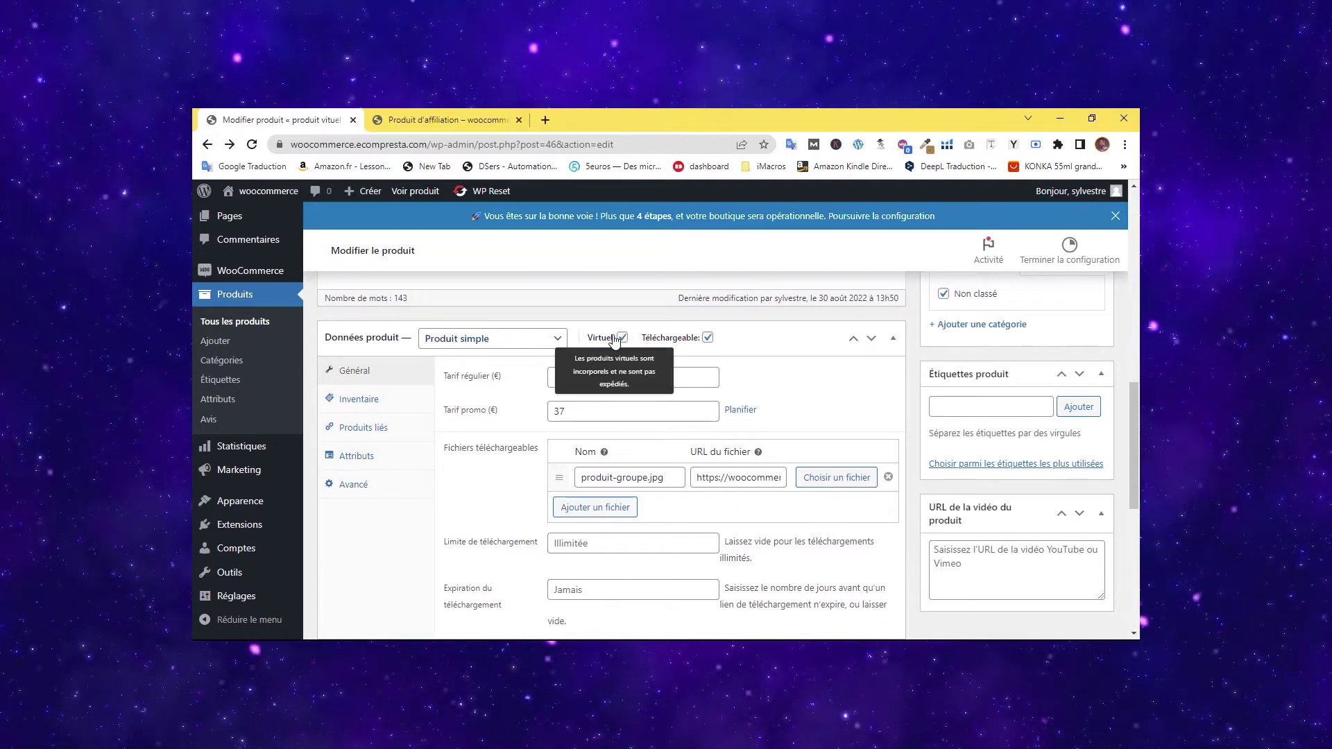
click(479, 340)
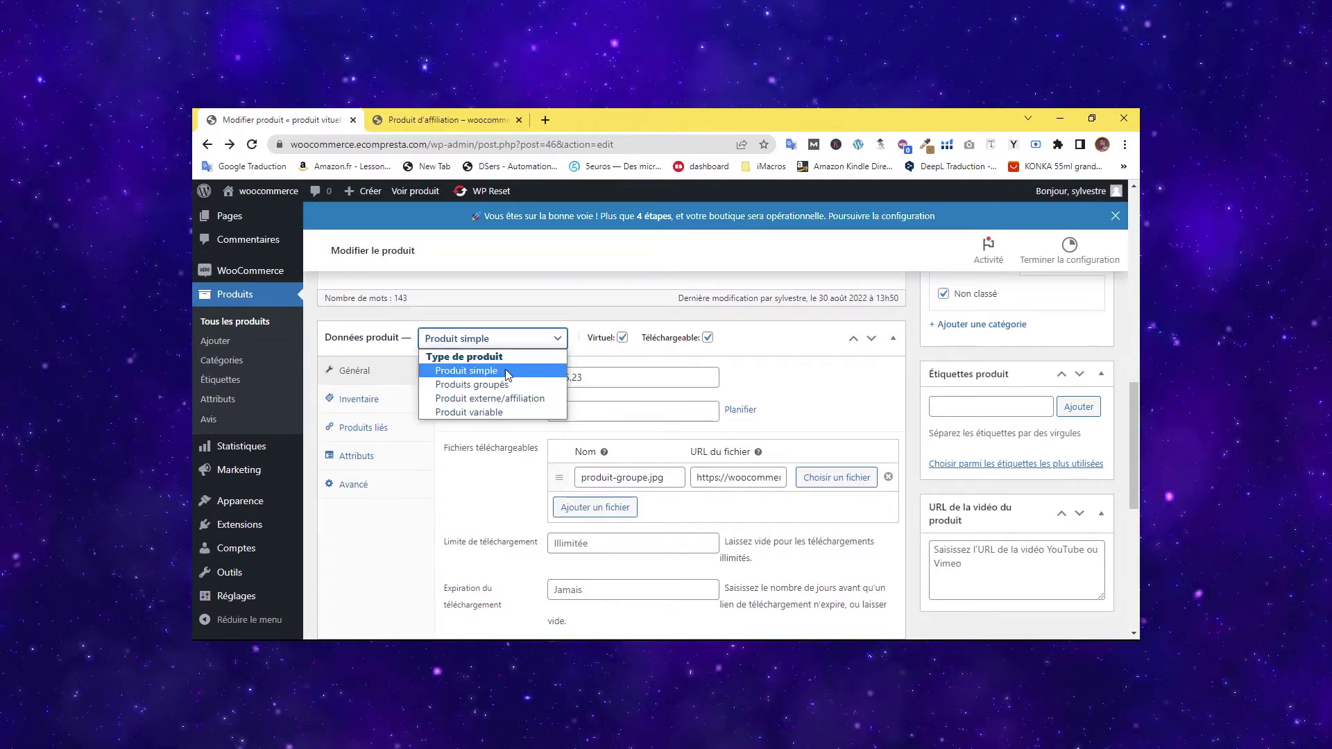
click(483, 415)
click(498, 340)
click(489, 380)
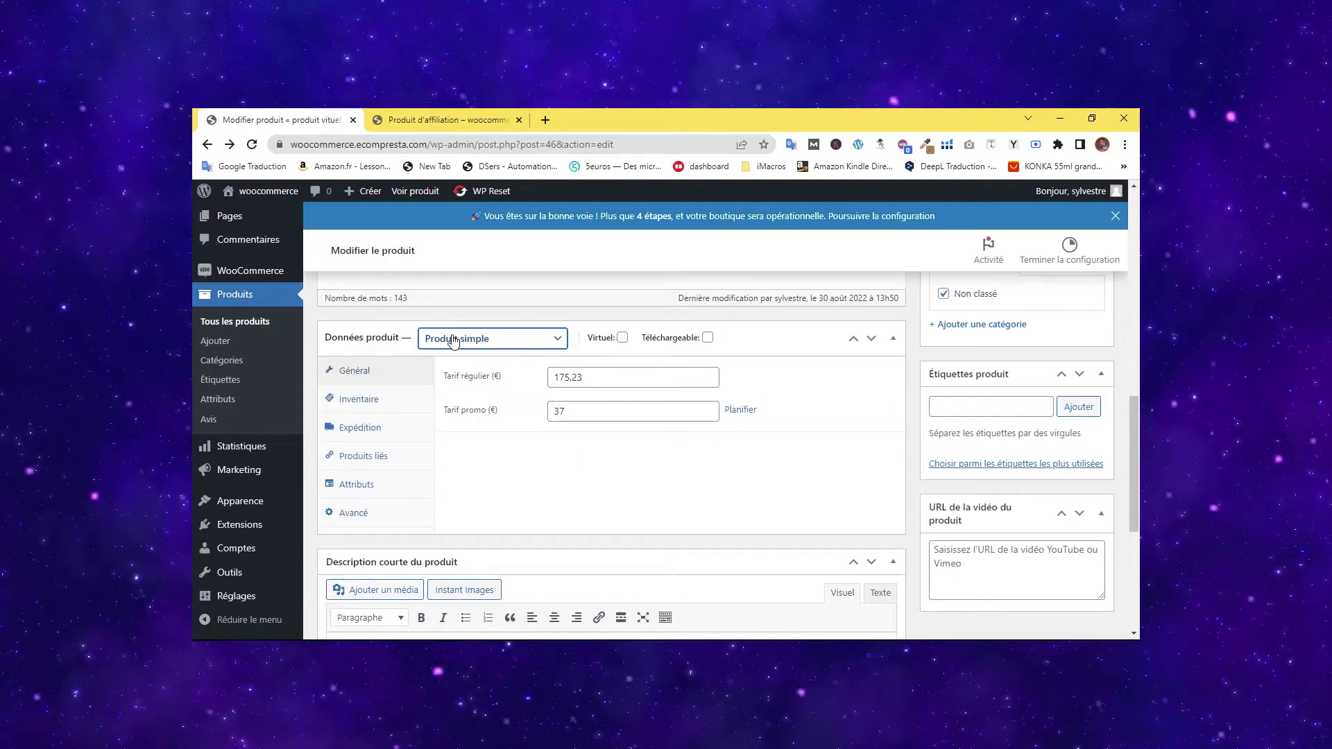
Toggle the Virtuel option to compare the product data sections, and leave both Virtuel and Téléchargeable enabled.
click(623, 338)
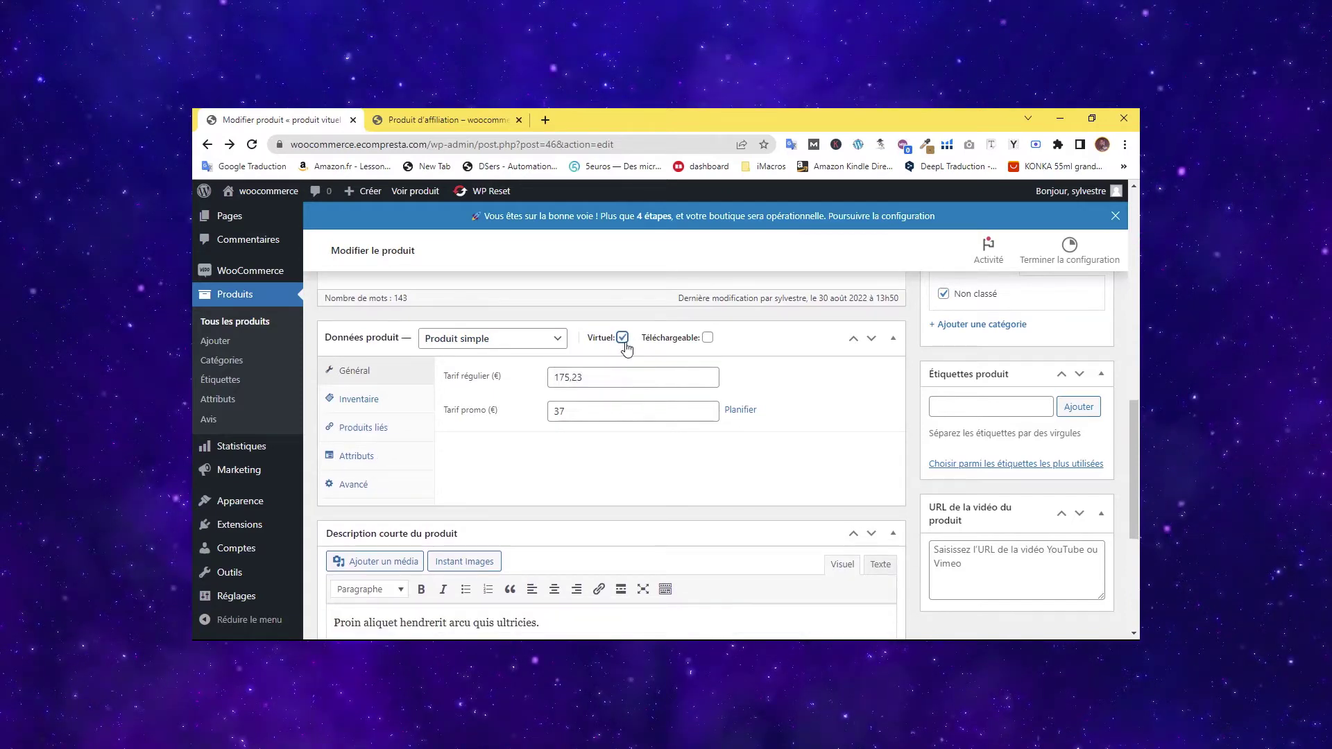
click(623, 338)
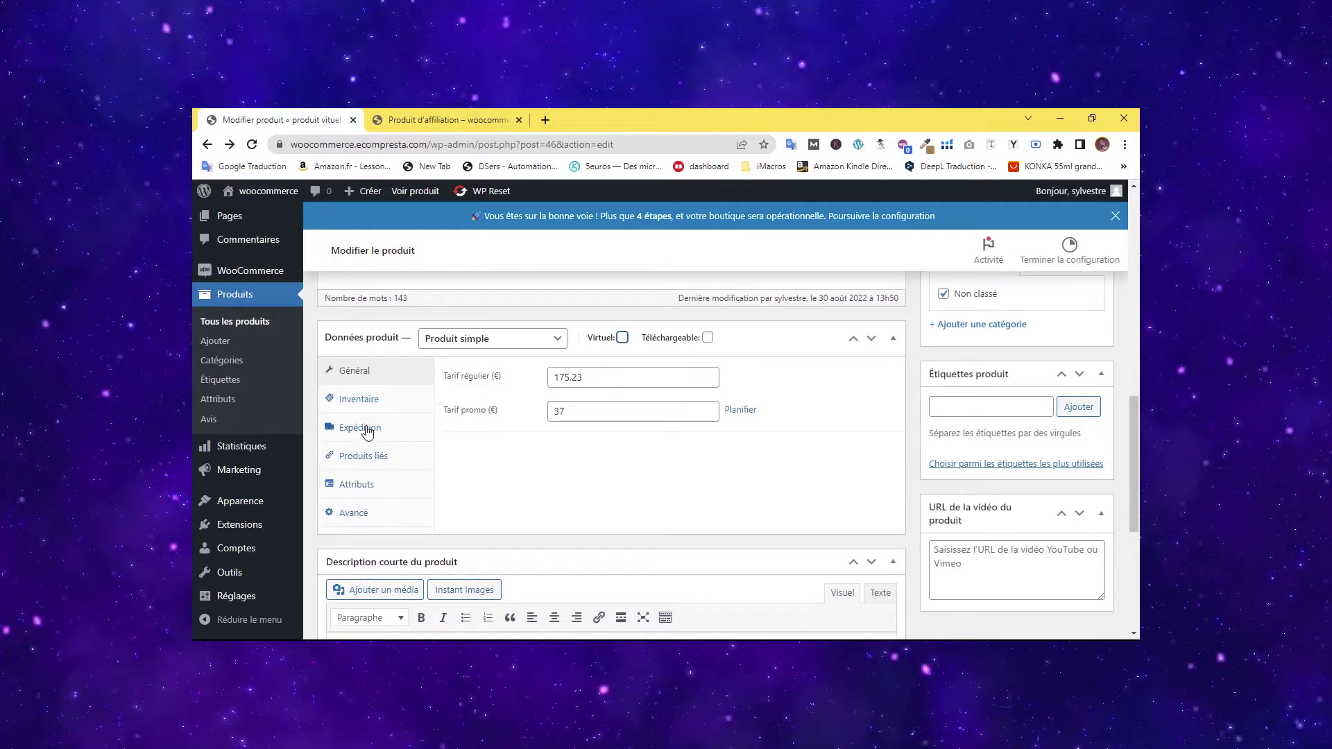
click(624, 342)
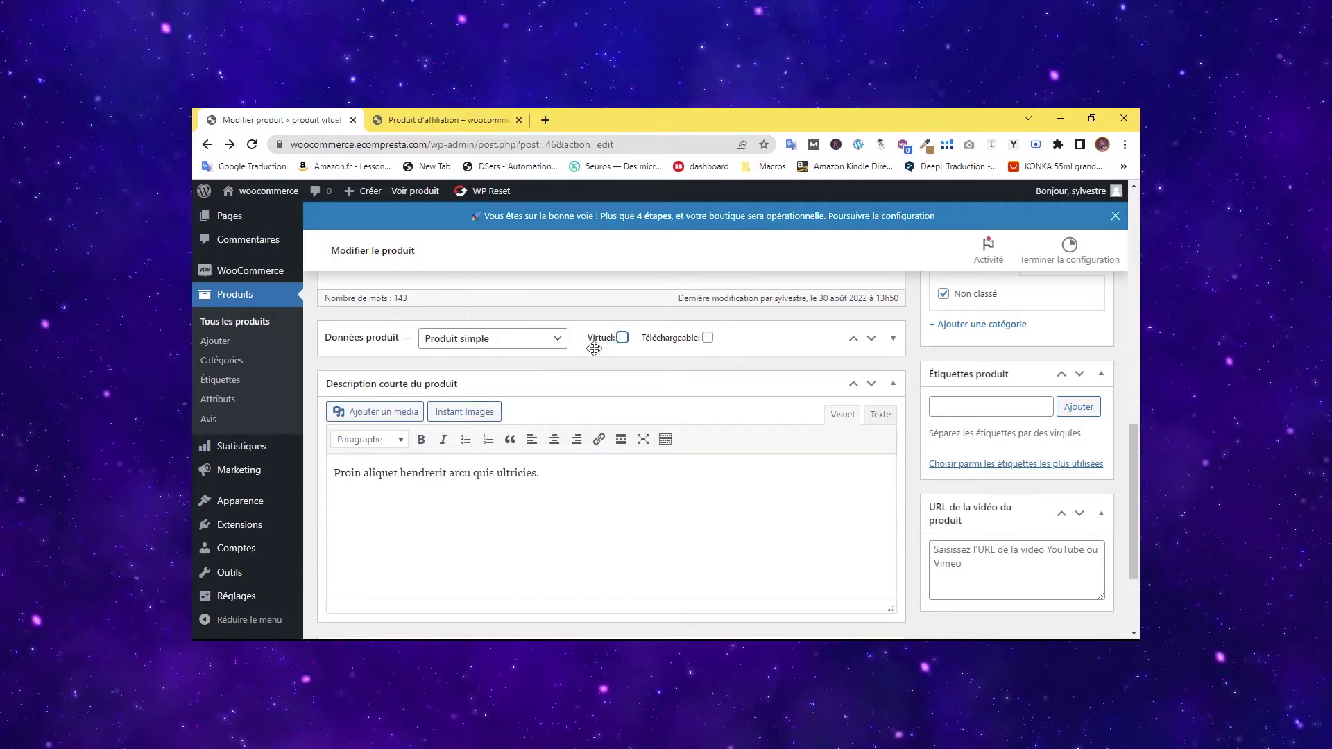
click(622, 338)
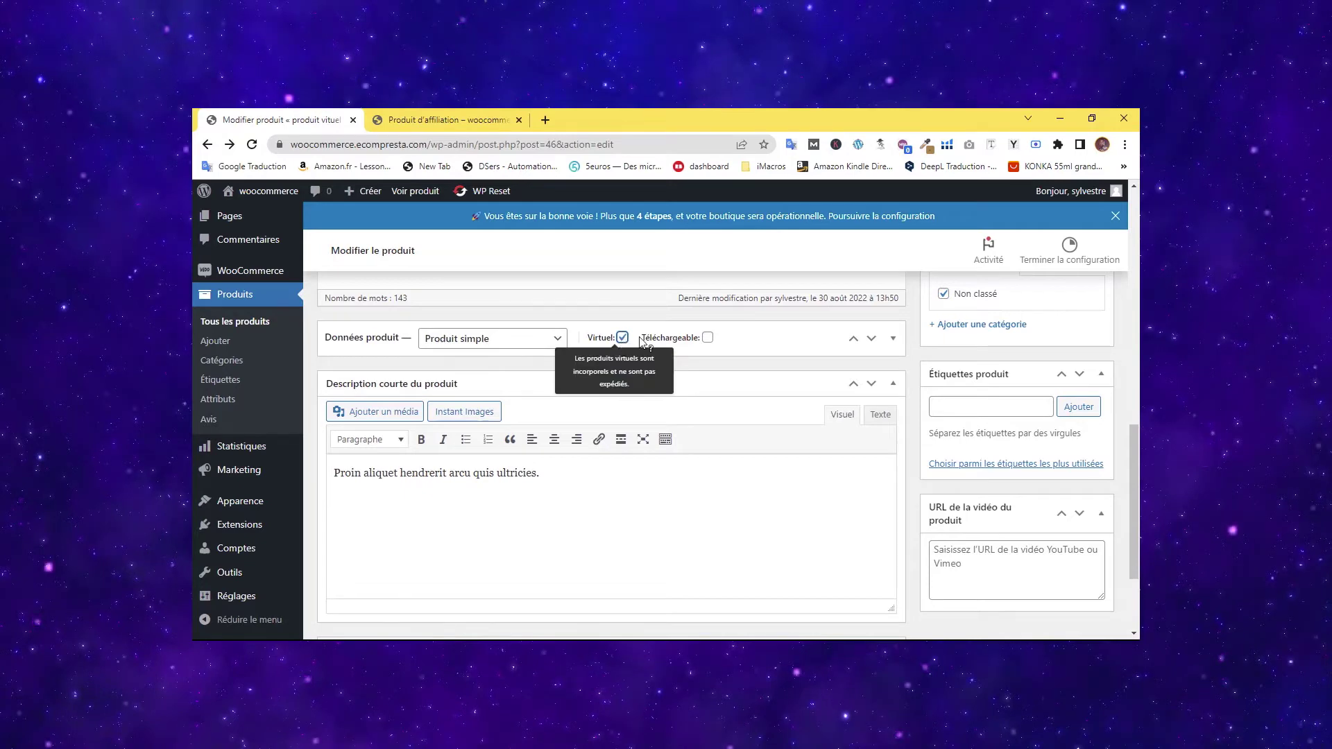
click(777, 336)
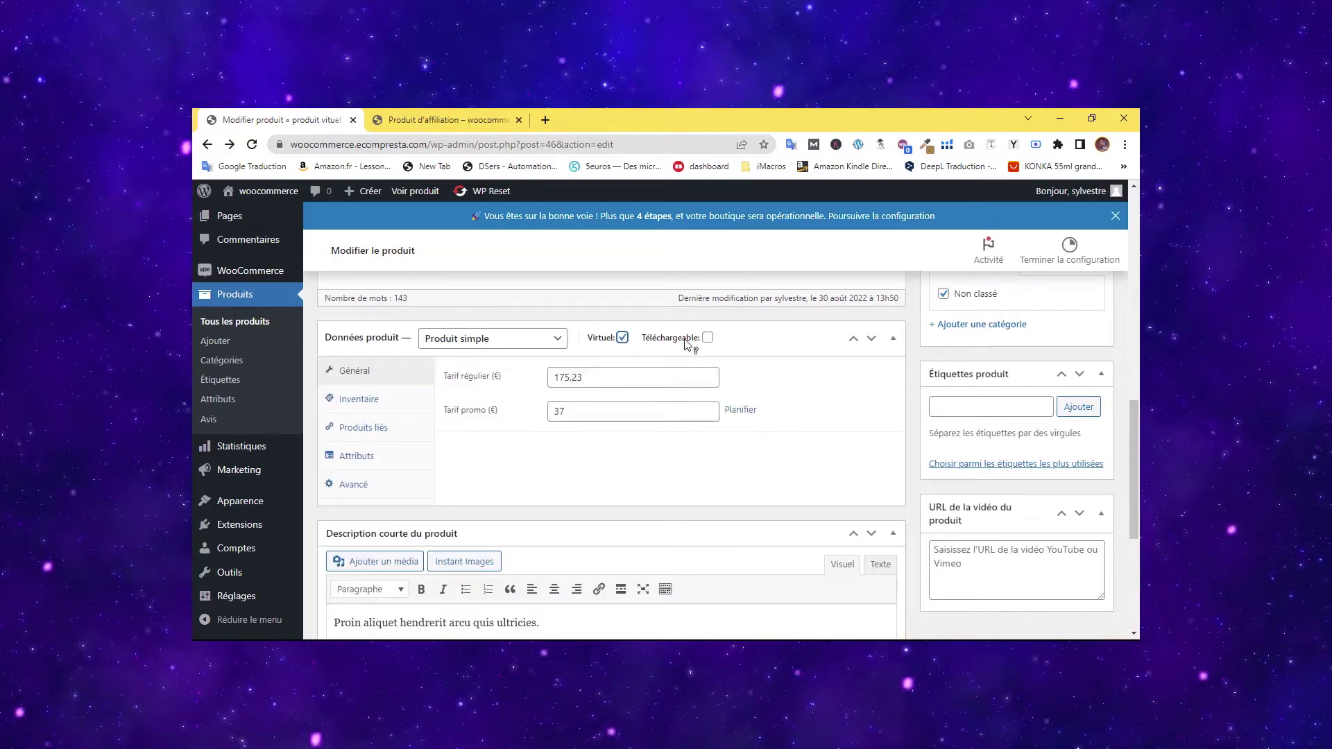
click(707, 338)
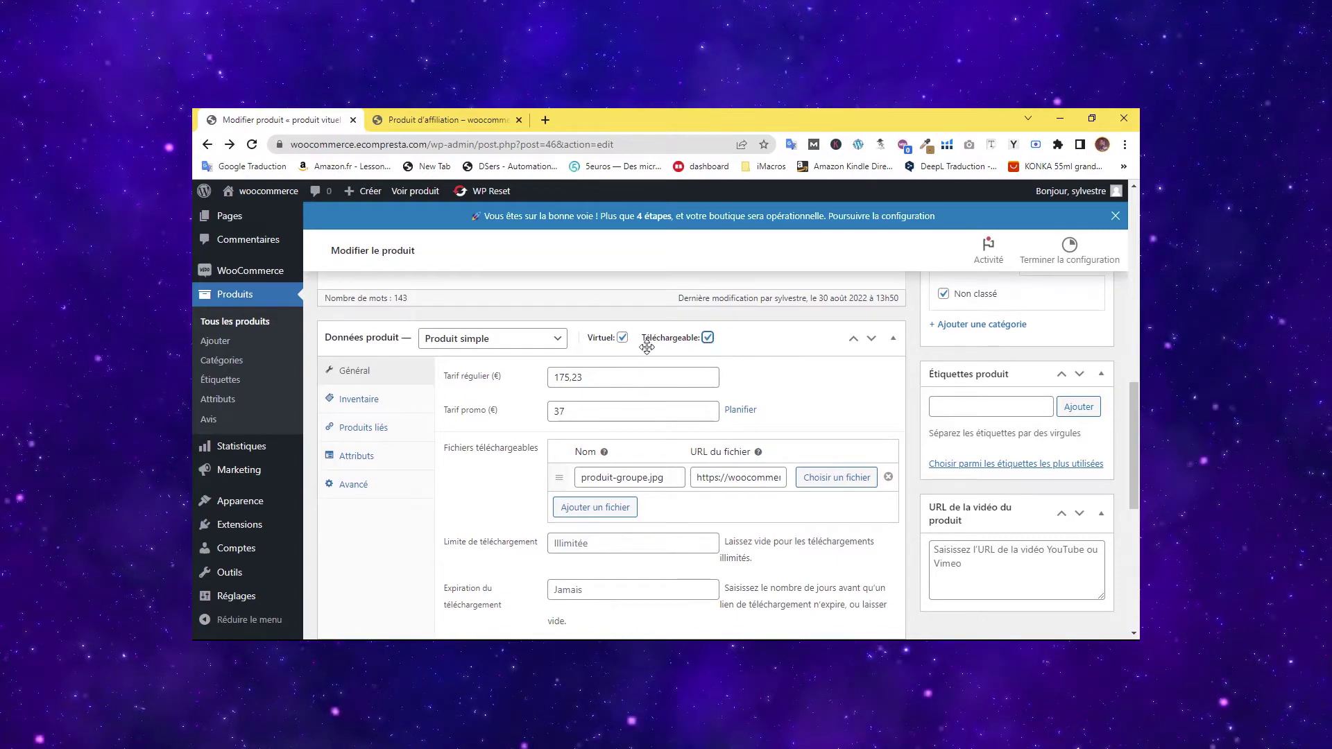
Set the smartwatch picture from the media library as the product image and update the product.
drag(1135, 428, 1138, 299)
click(993, 392)
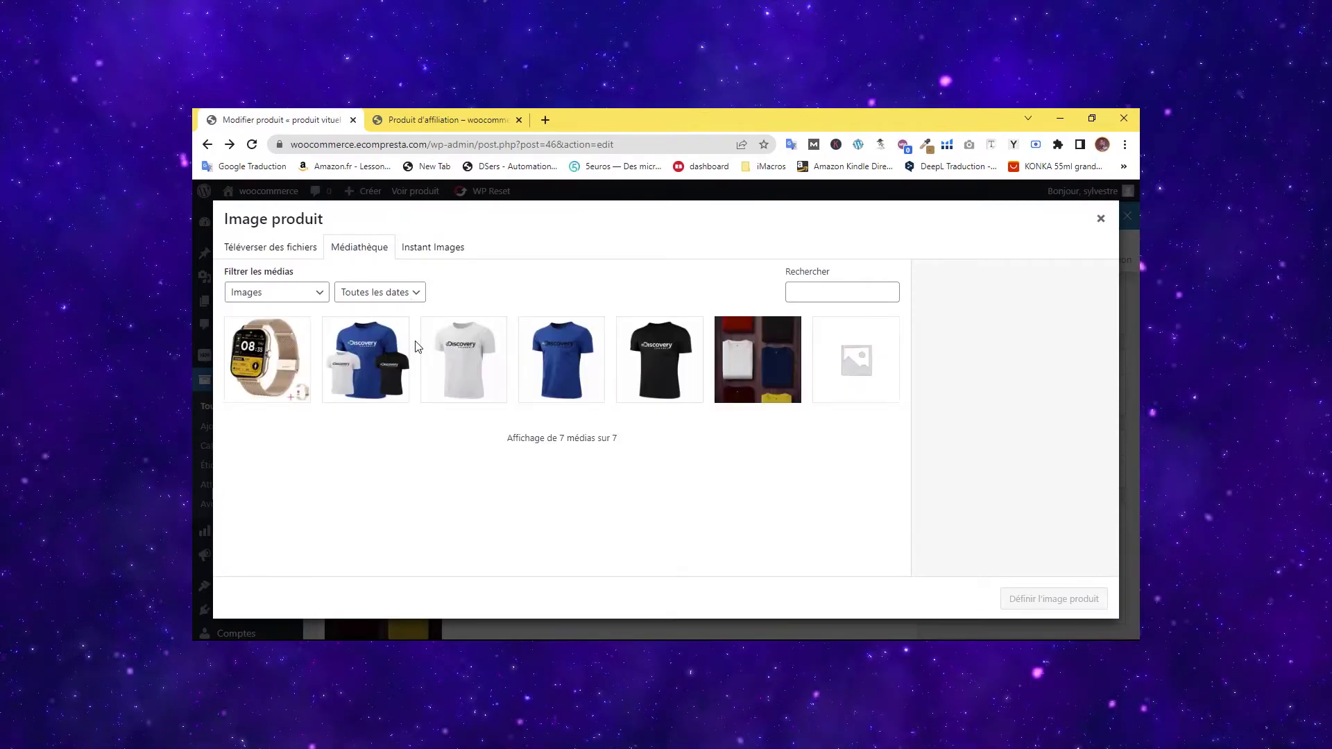
click(285, 366)
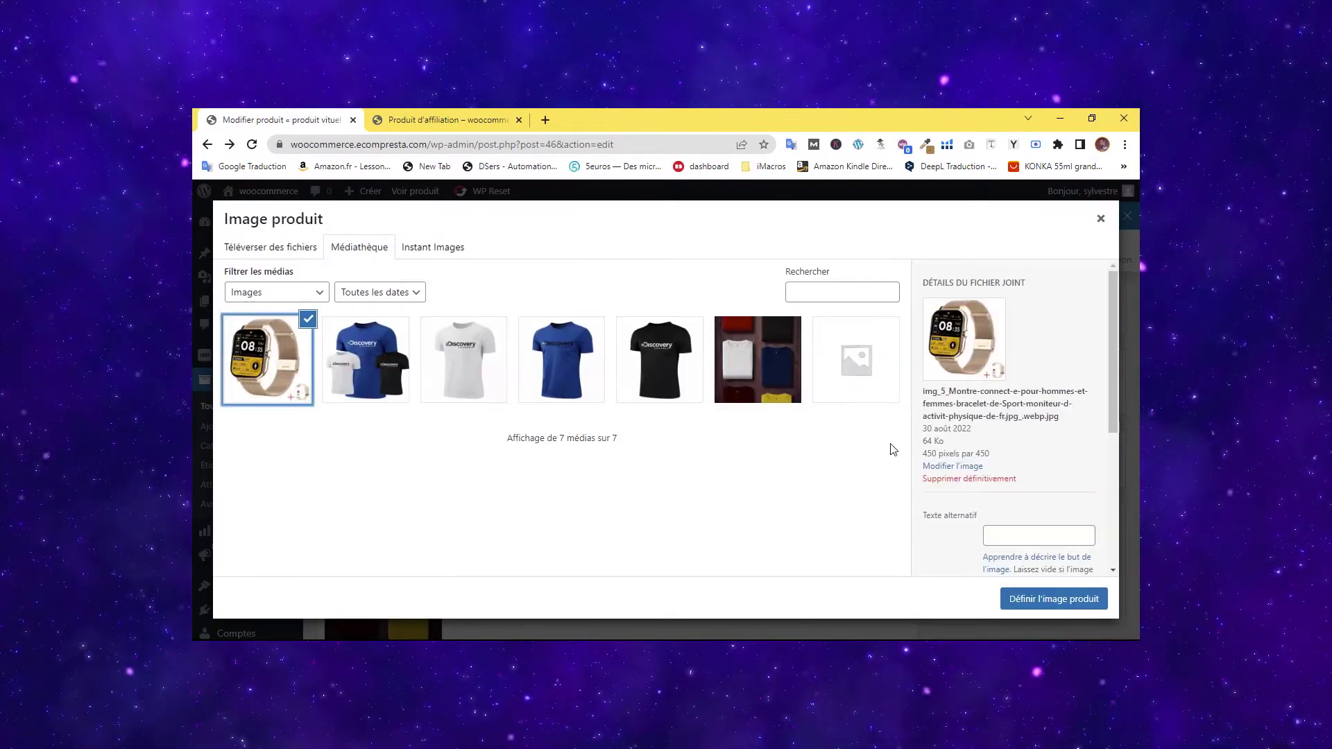
click(1030, 599)
click(1066, 322)
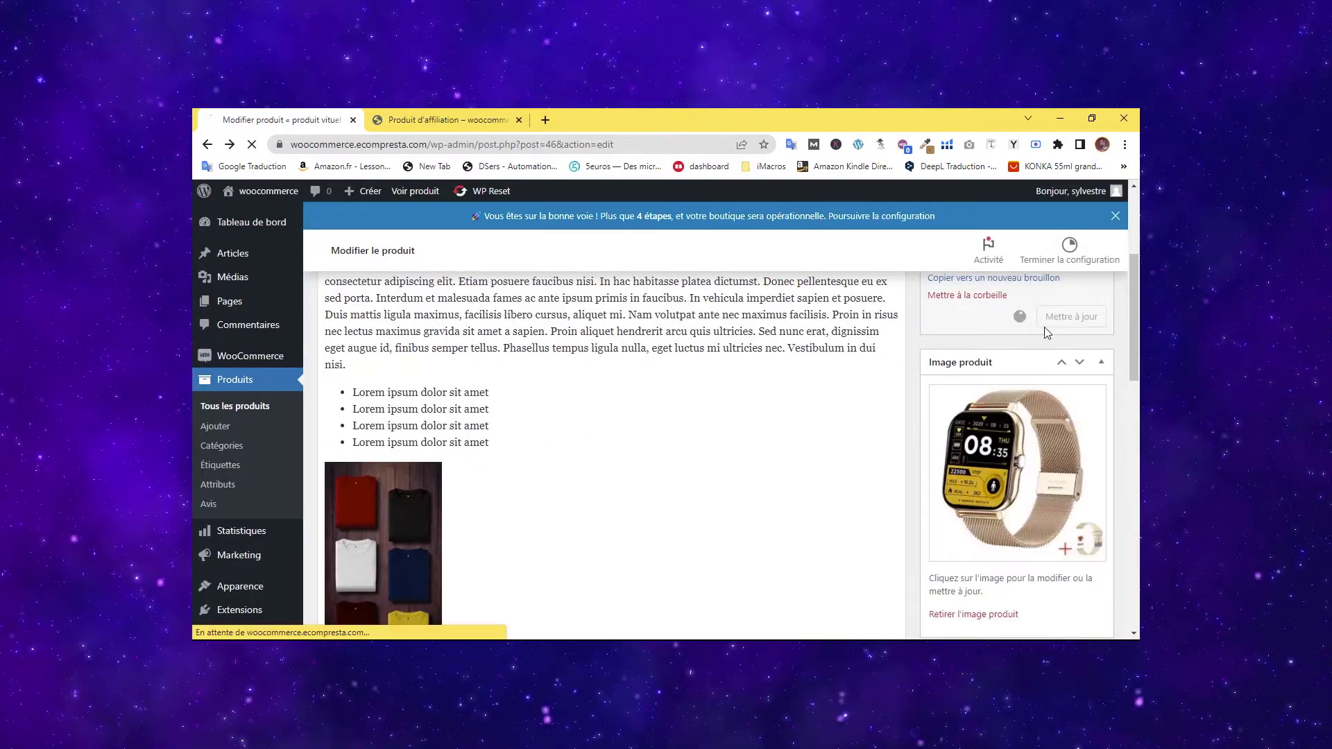
scroll(1019, 397, down, 1)
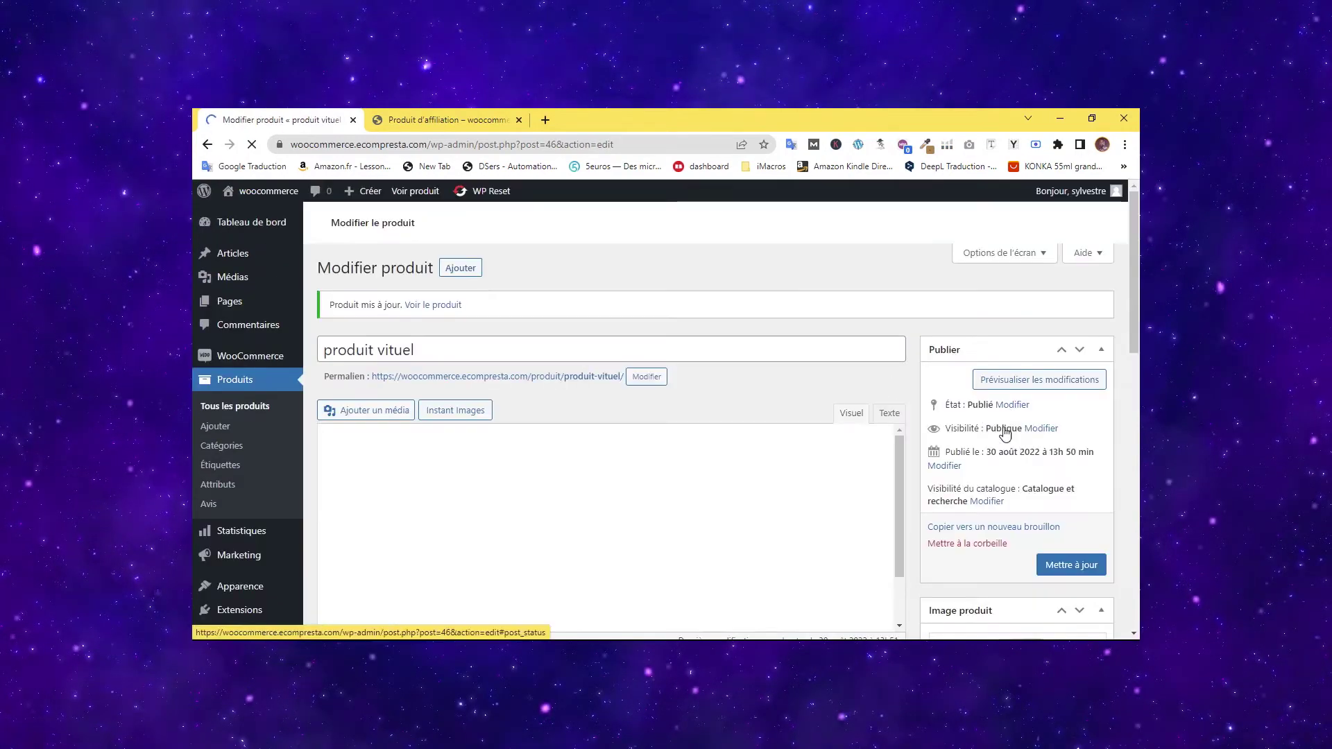
drag(1134, 271, 1133, 304)
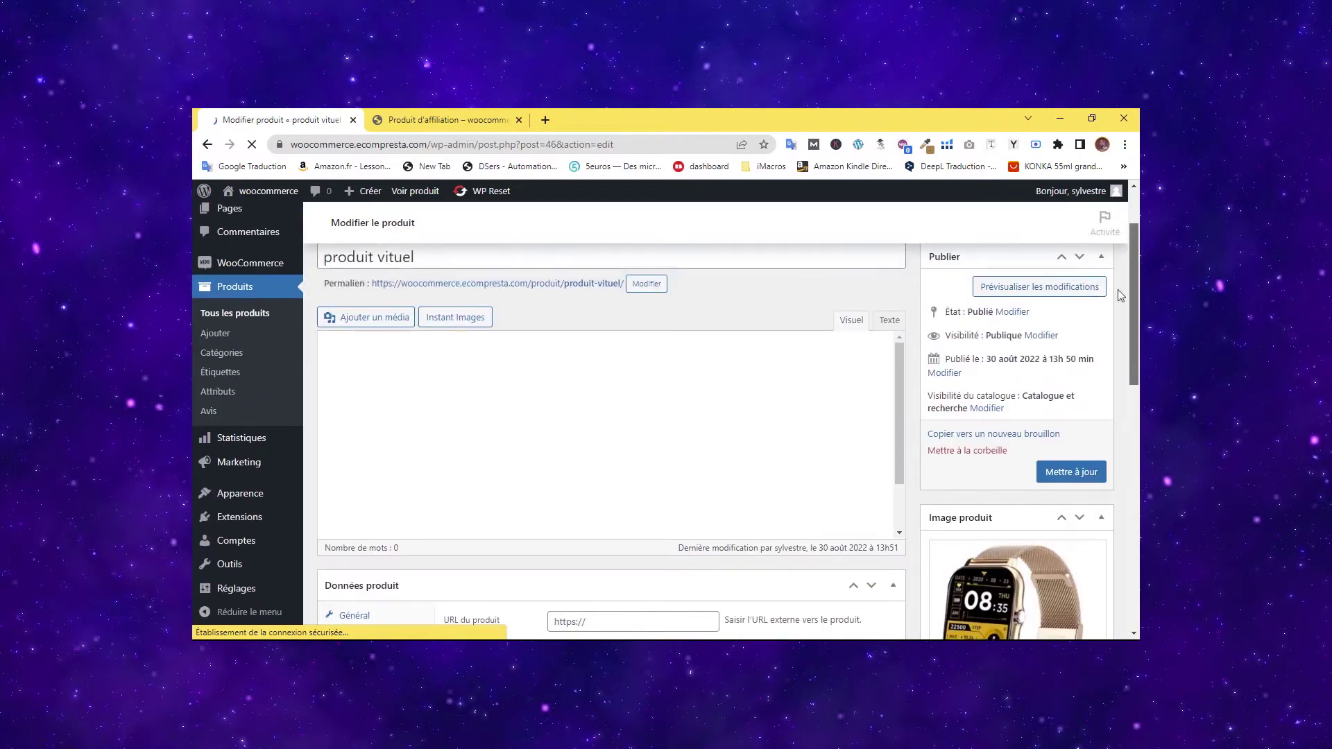
Open the store's boutique page in place of the affiliate product's page.
click(402, 115)
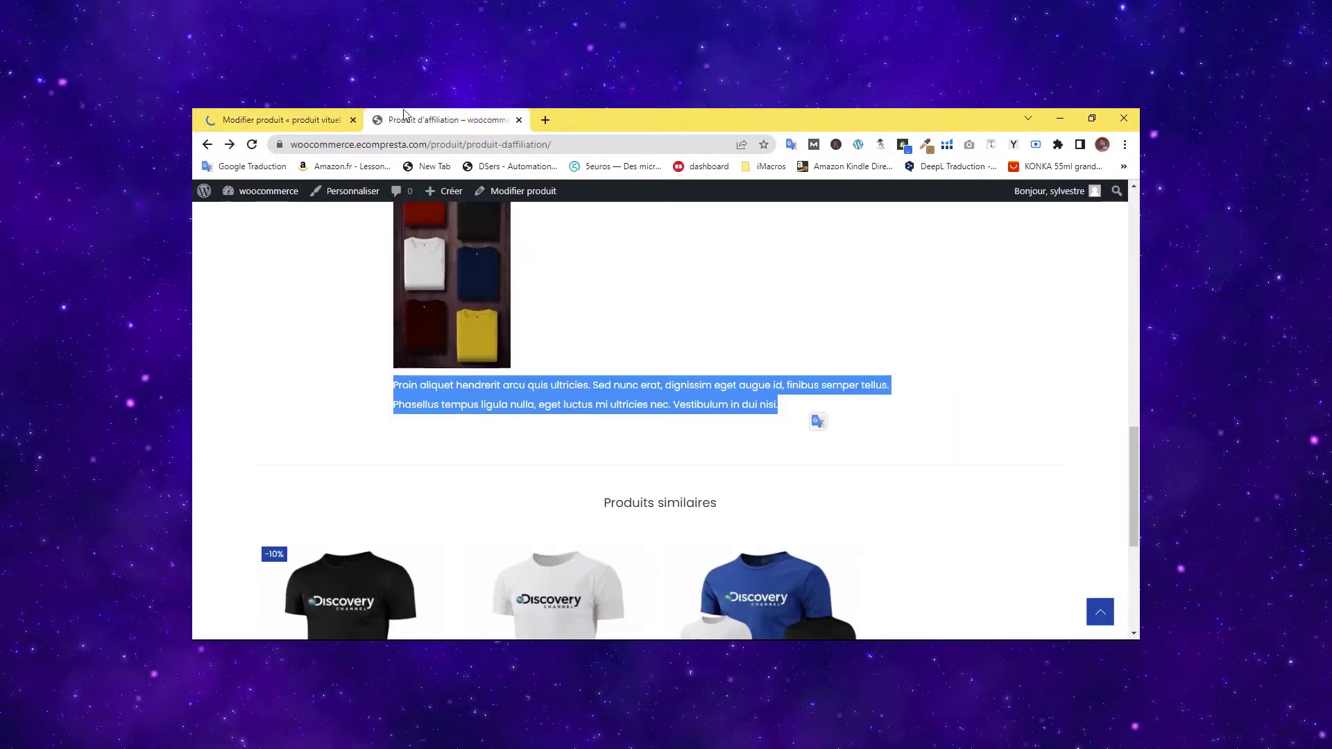
scroll(456, 372, up, 12)
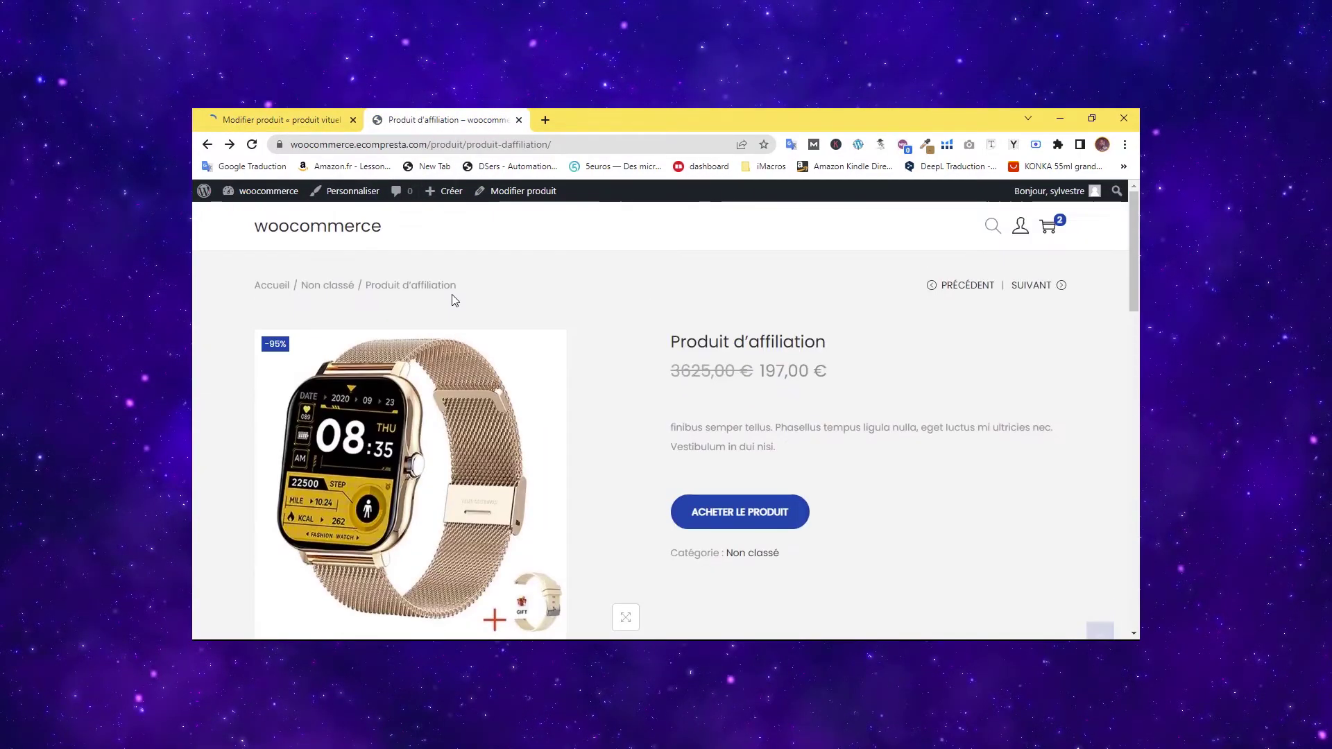
drag(553, 145, 428, 158)
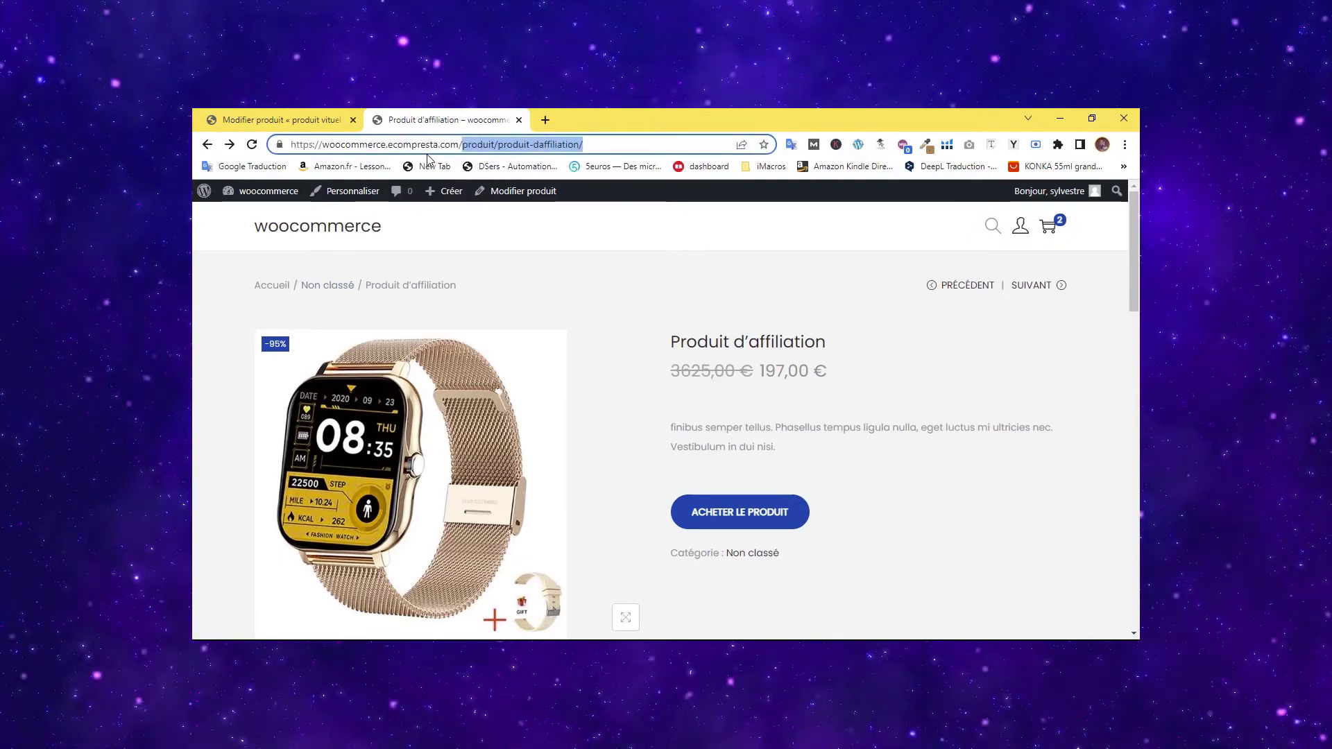
text(boutique)
key(Return)
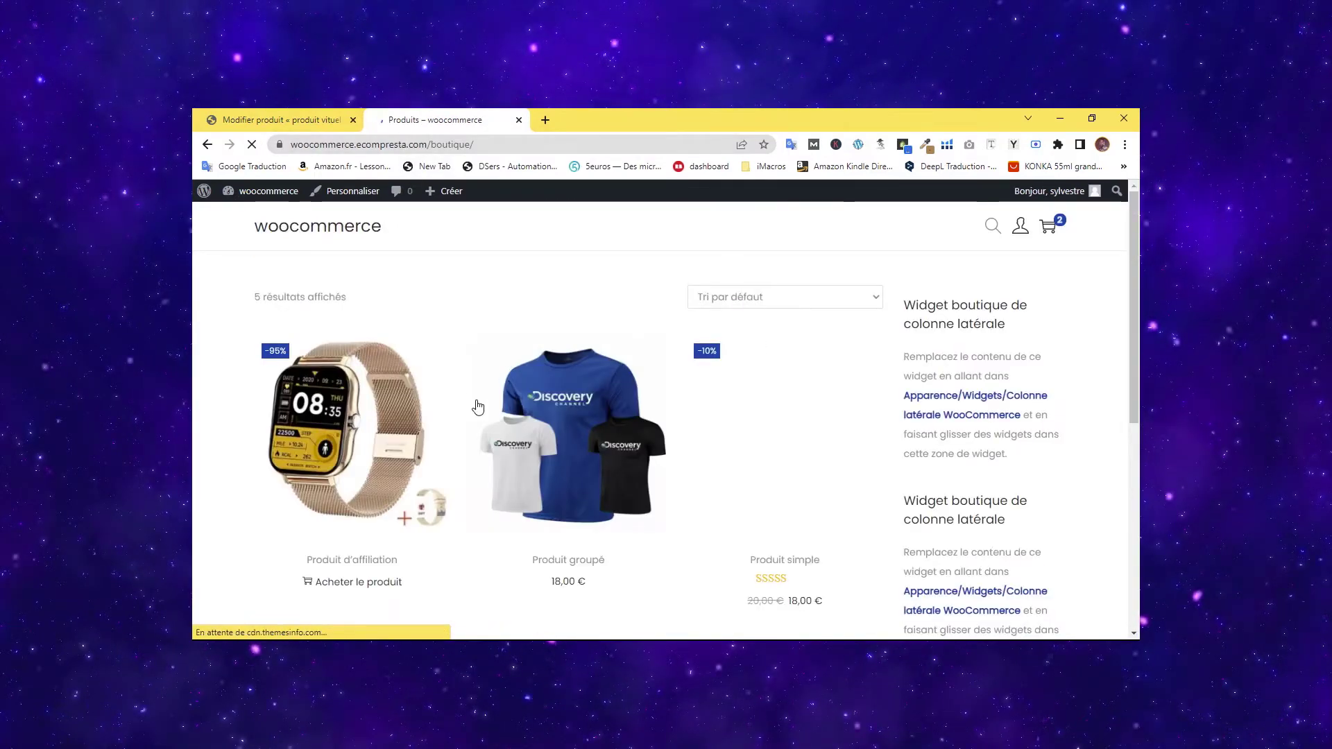
Open "produit vituel" from the shop listing and review its product page.
scroll(383, 394, down, 1)
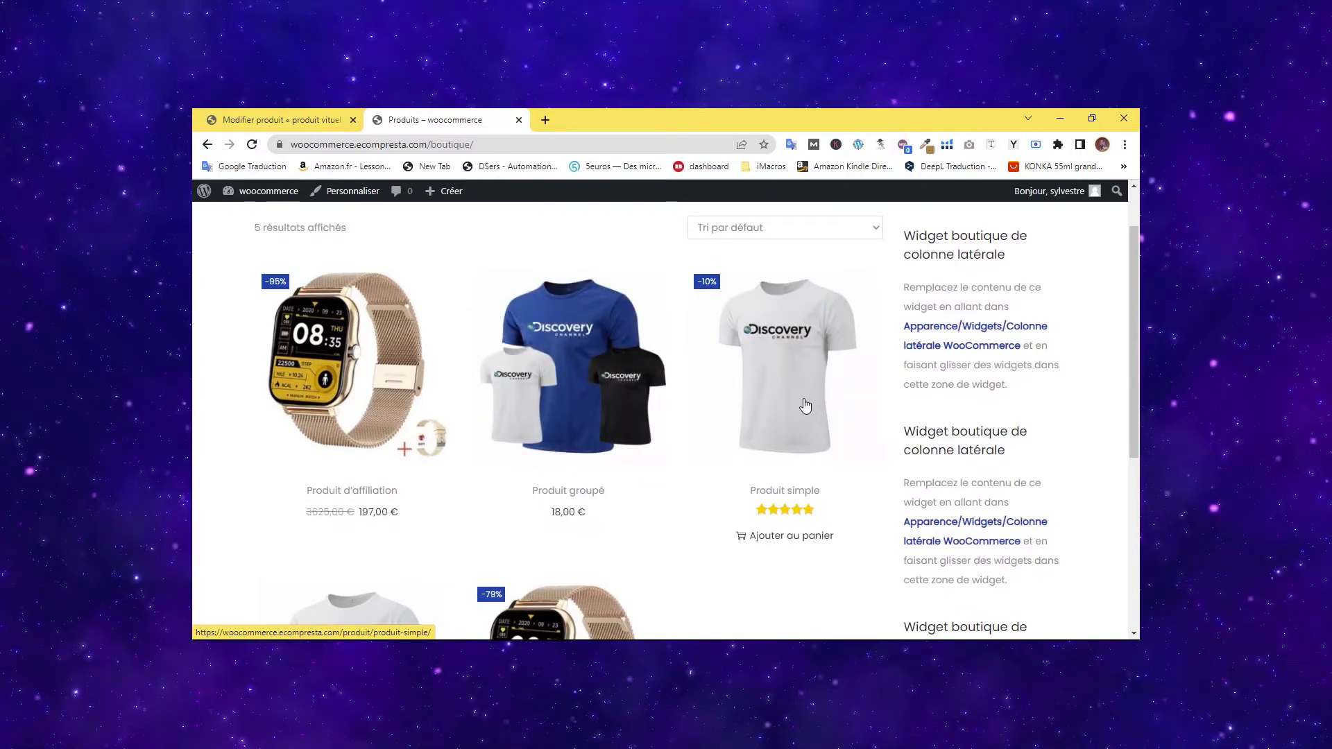
scroll(798, 403, down, 3)
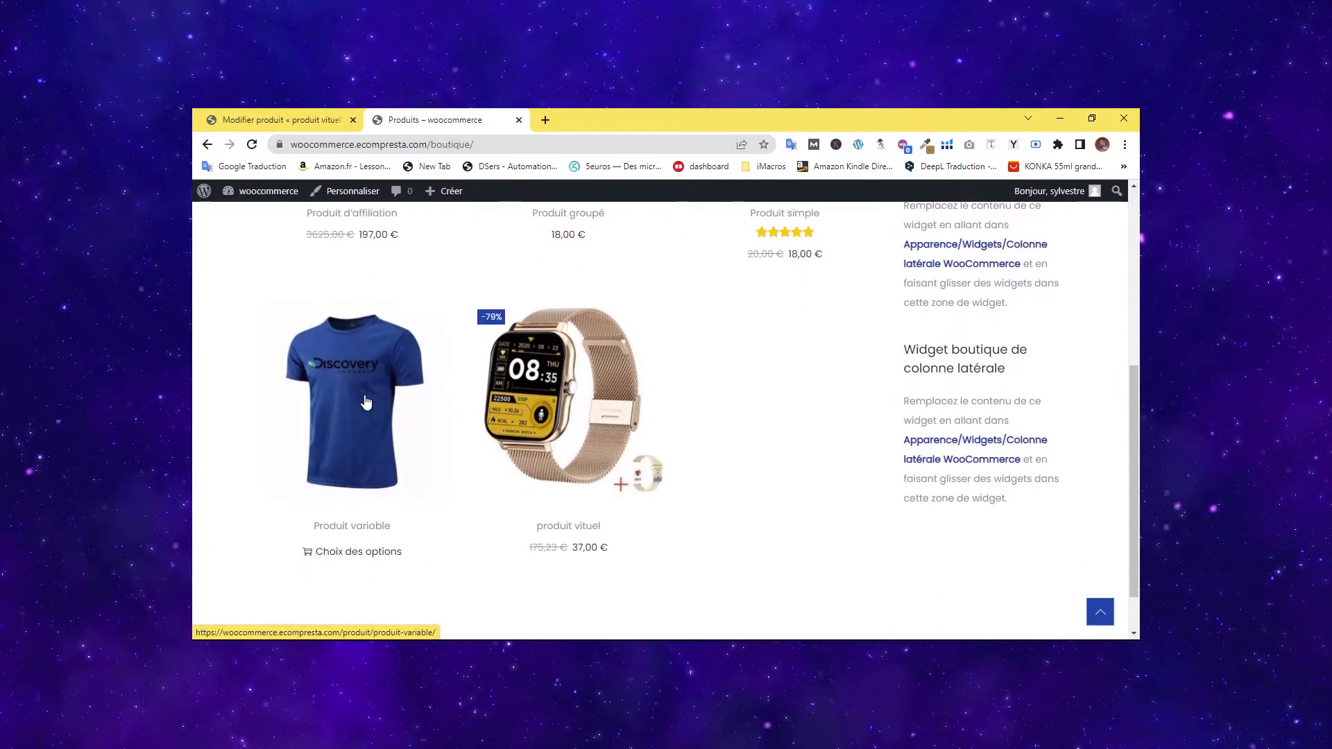
click(581, 387)
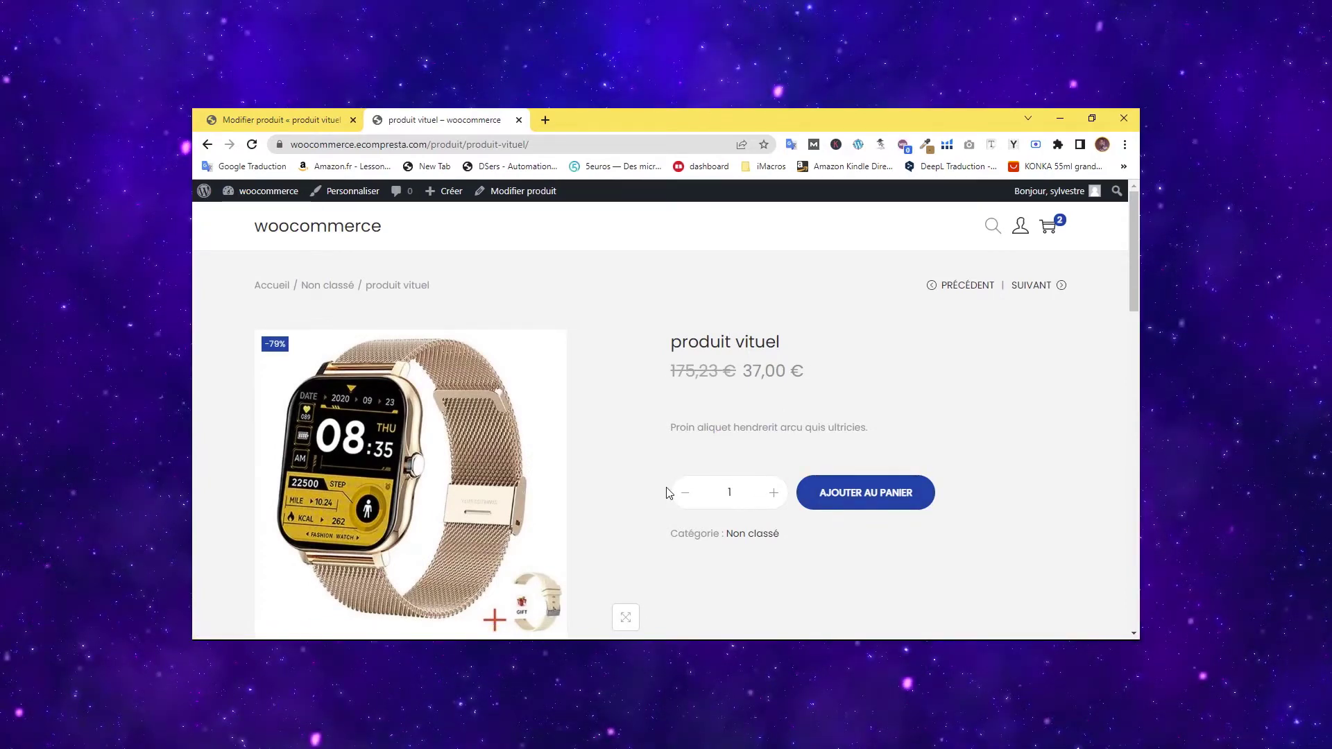
scroll(633, 440, down, 6)
scroll(642, 444, up, 4)
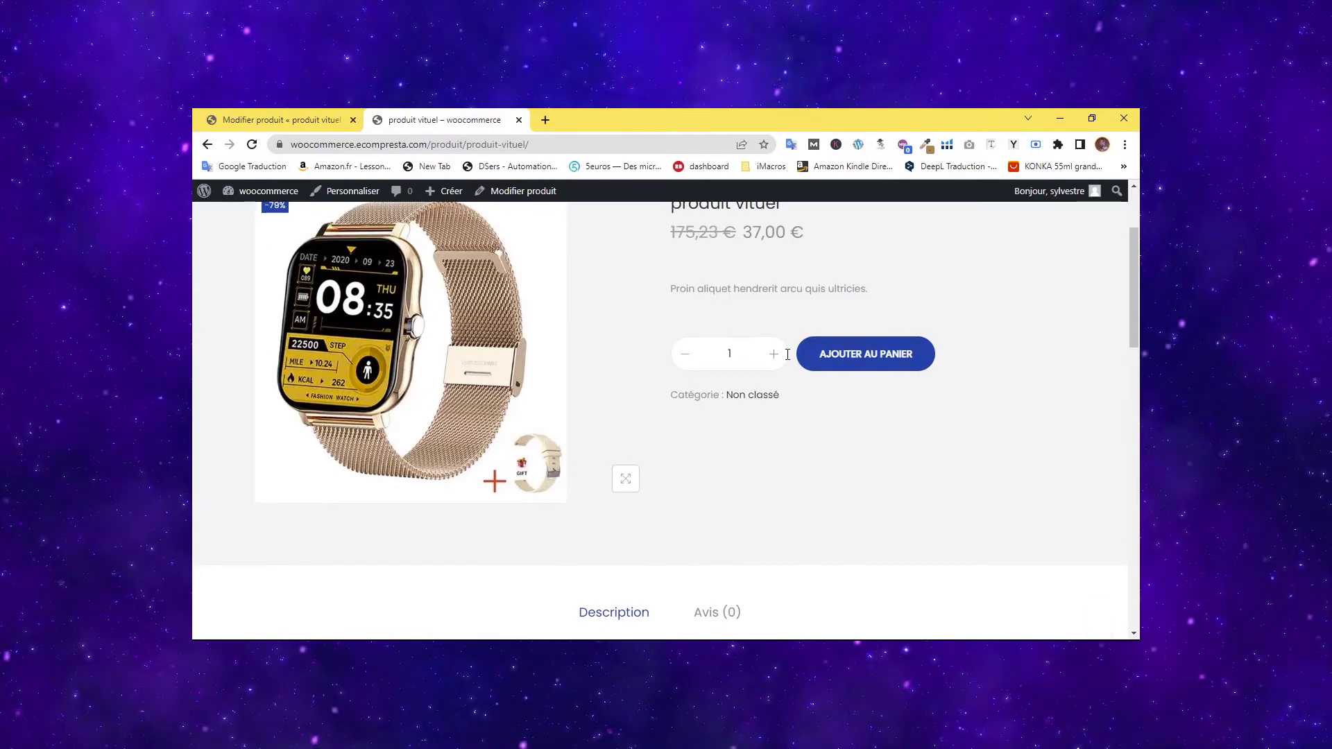
scroll(833, 378, up, 2)
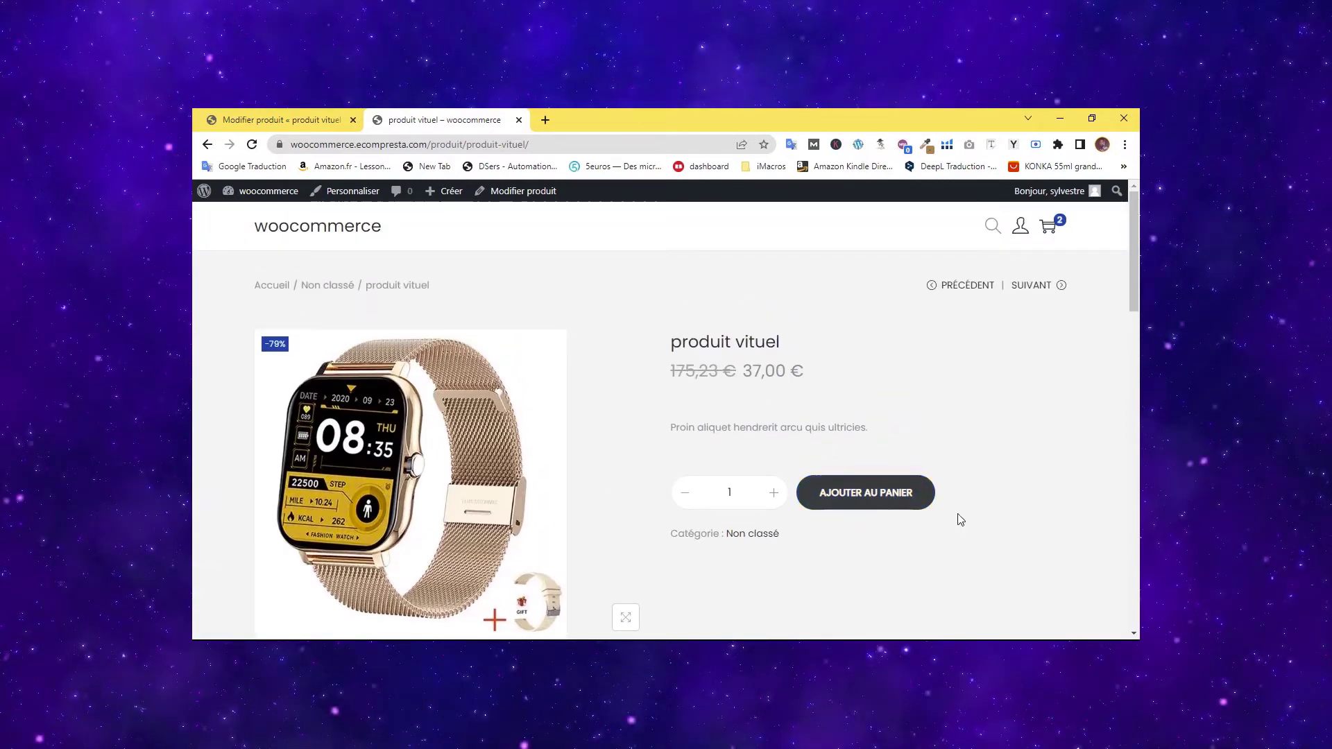
Add one "produit vituel" to the cart and proceed to the checkout page.
scroll(1112, 360, down, 5)
scroll(1109, 291, up, 5)
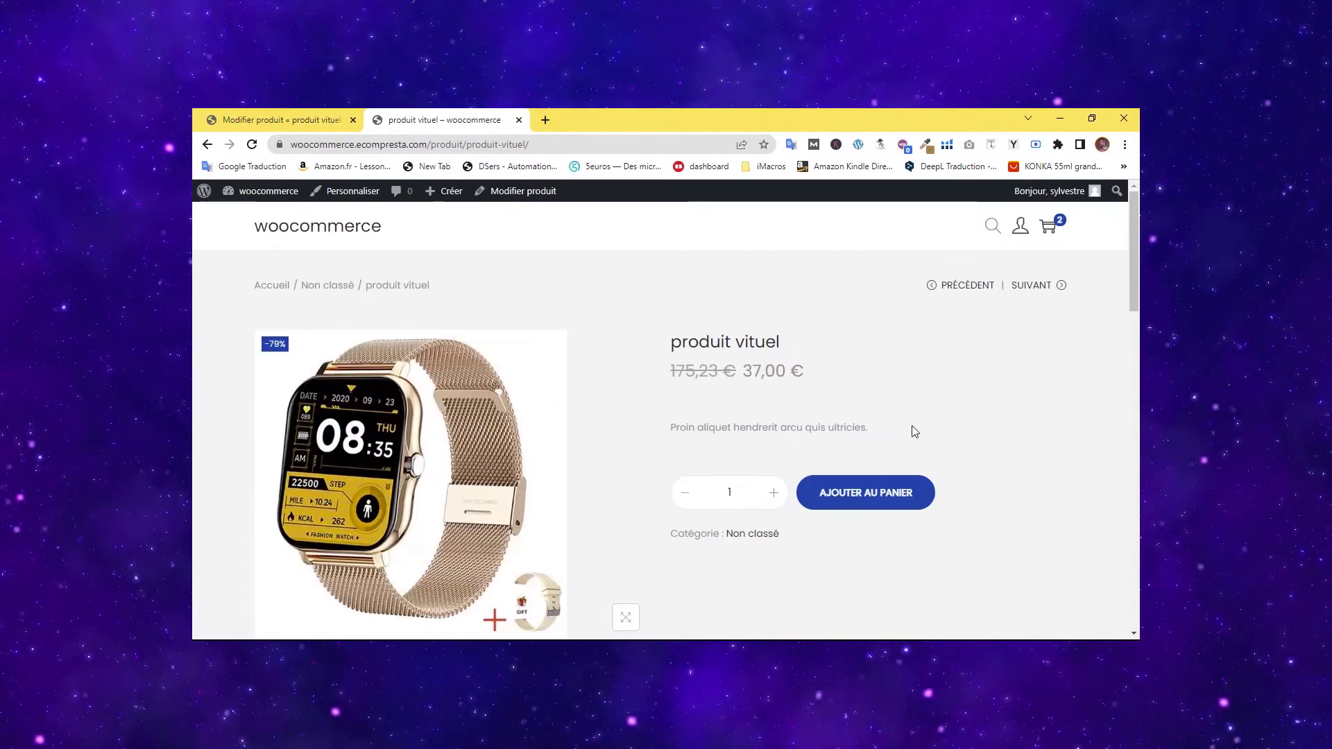
click(866, 503)
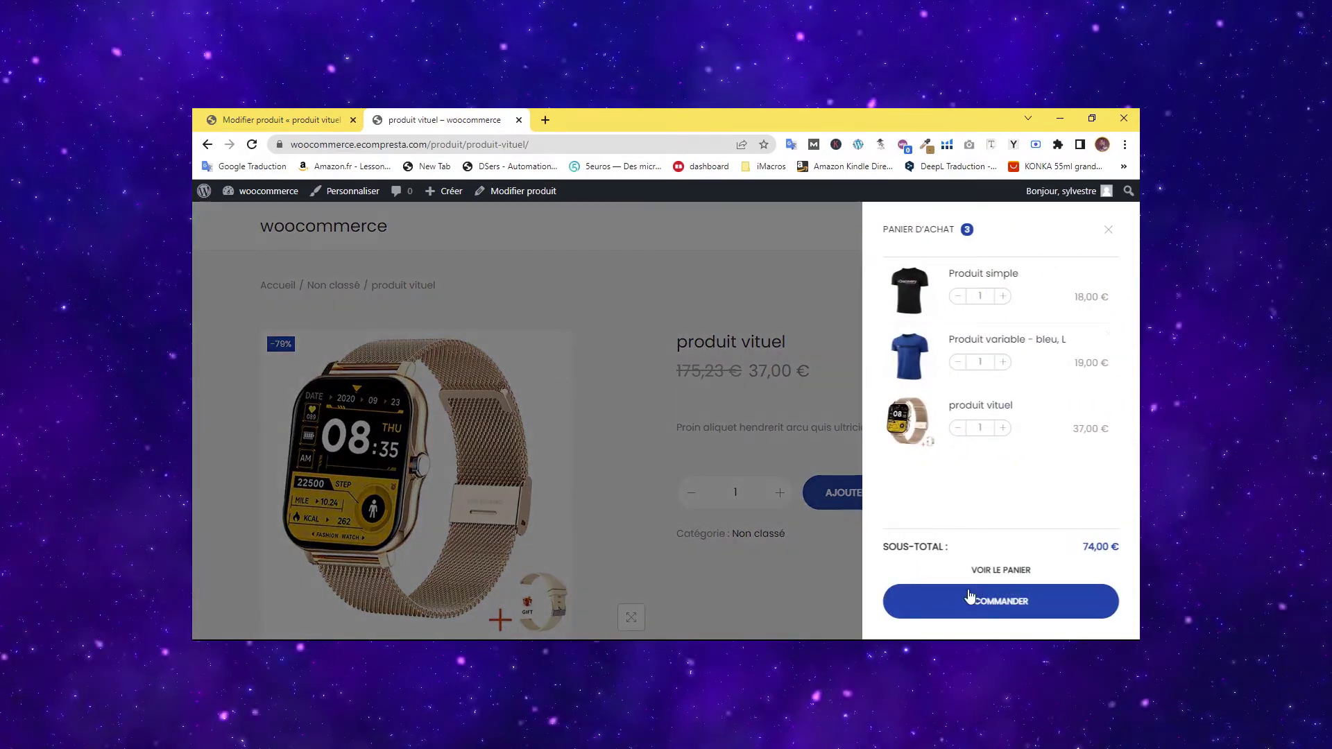
click(970, 597)
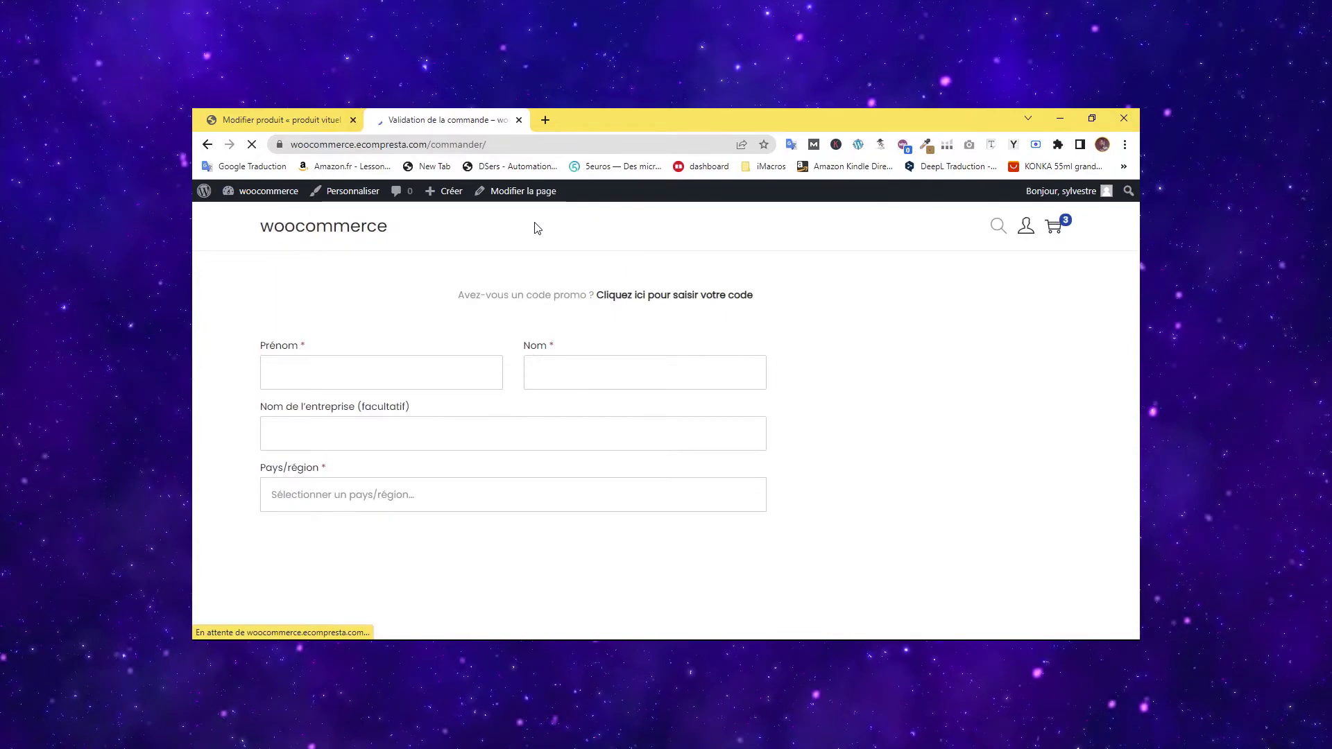
Examine the billing fields and order summary on the checkout page, and return to the product editor.
scroll(554, 383, down, 4)
scroll(556, 383, down, 4)
scroll(558, 387, up, 10)
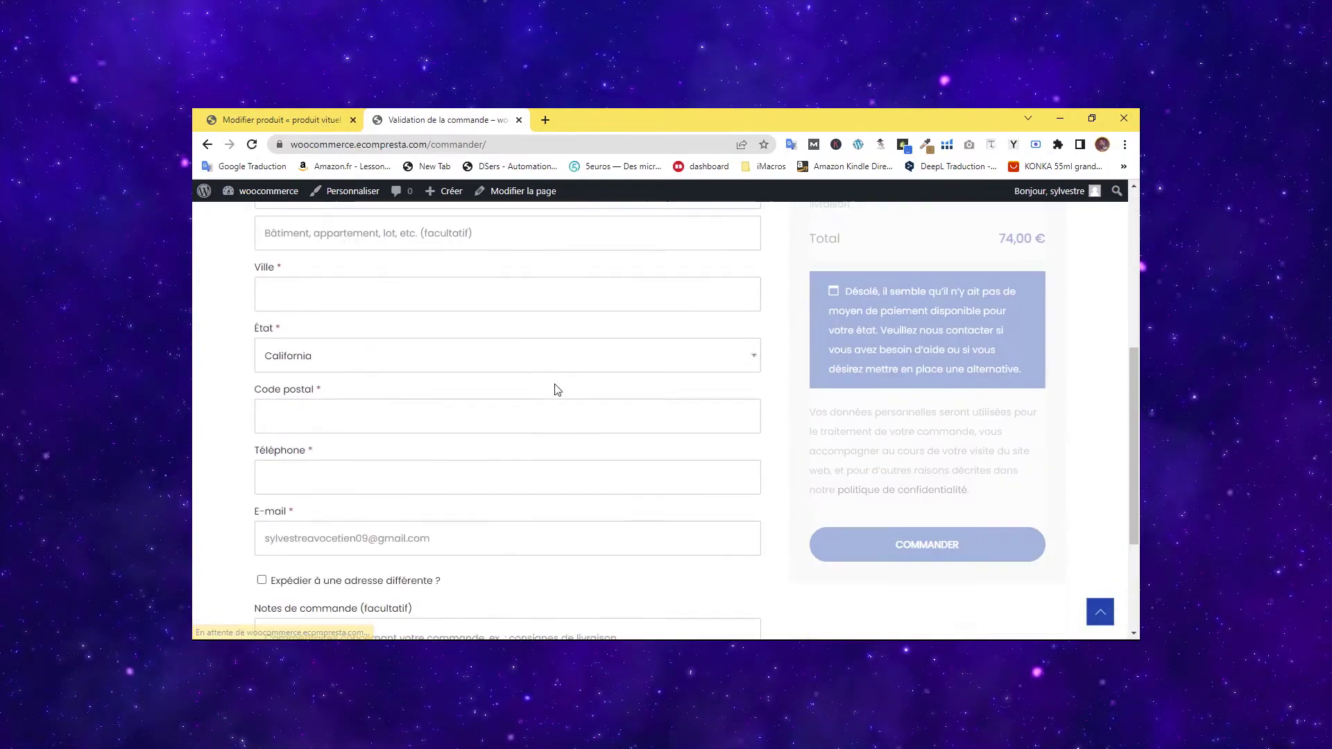
scroll(557, 388, down, 8)
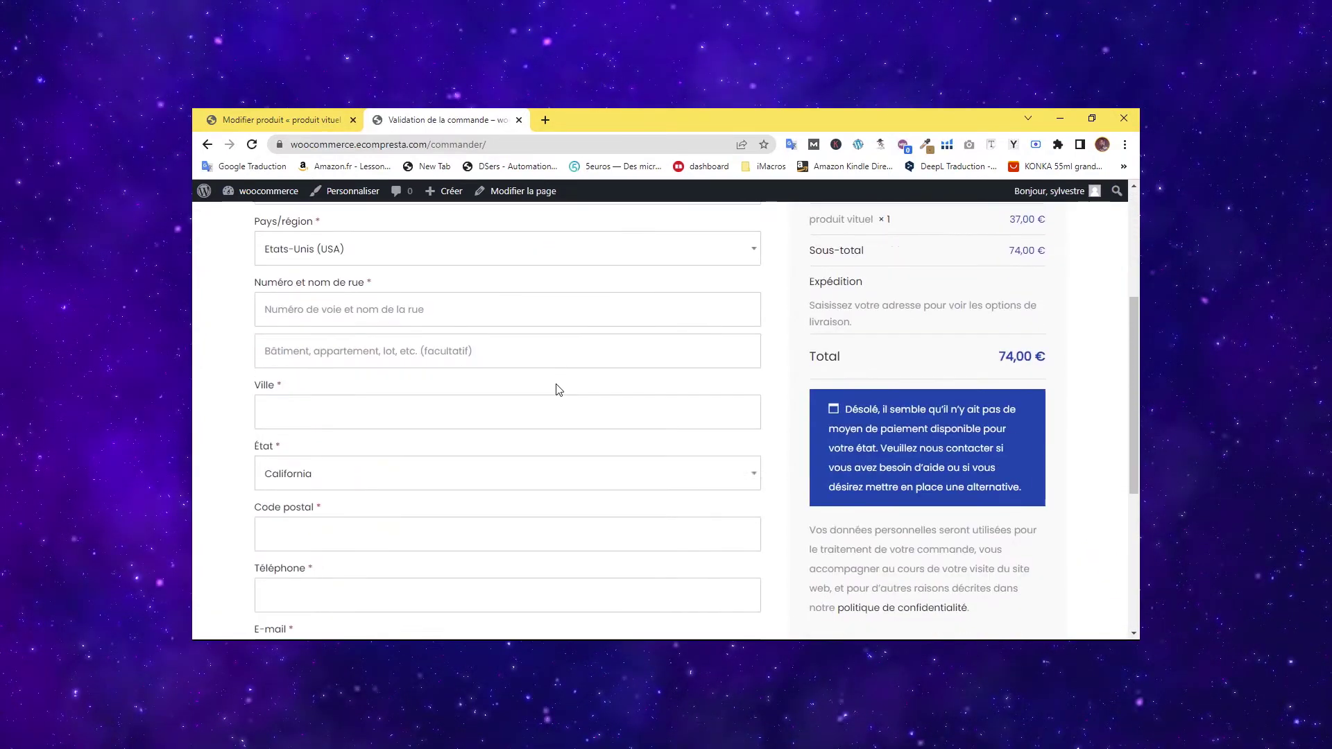
scroll(516, 377, up, 10)
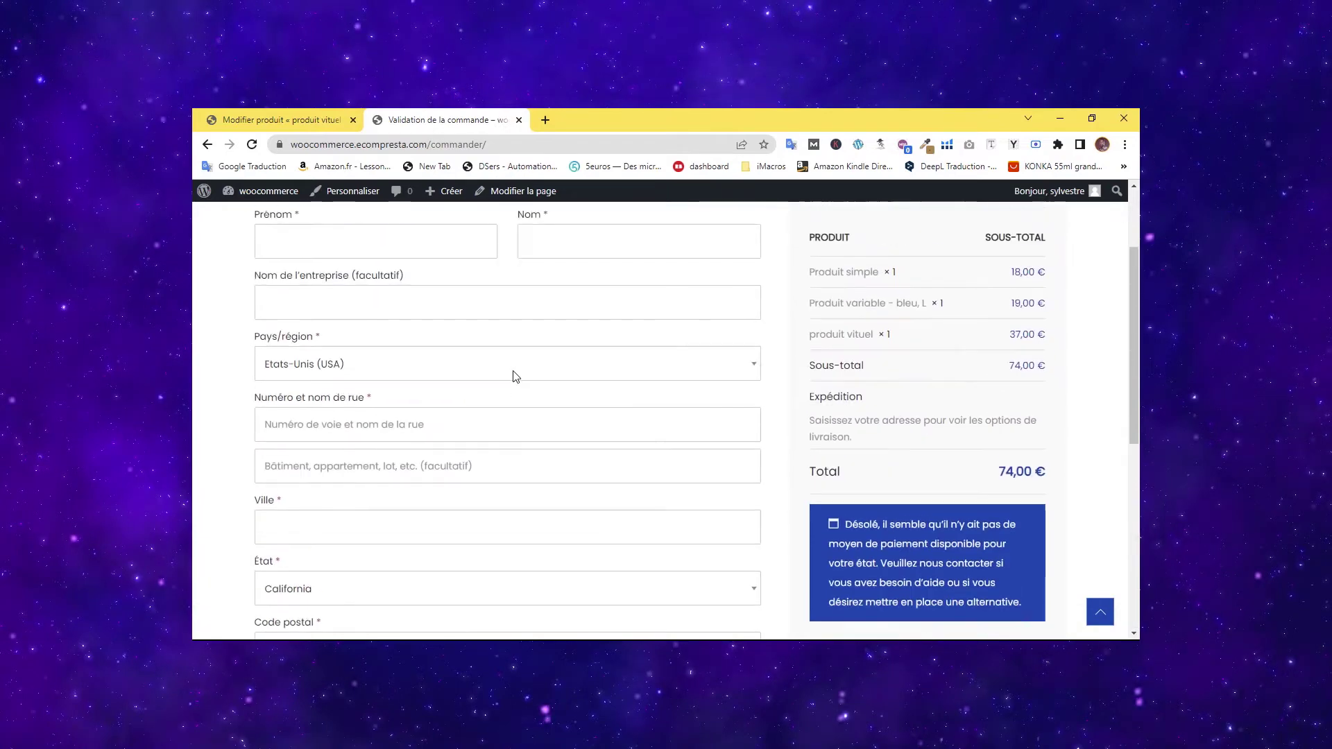
scroll(625, 347, down, 10)
scroll(417, 277, up, 10)
click(300, 239)
click(290, 120)
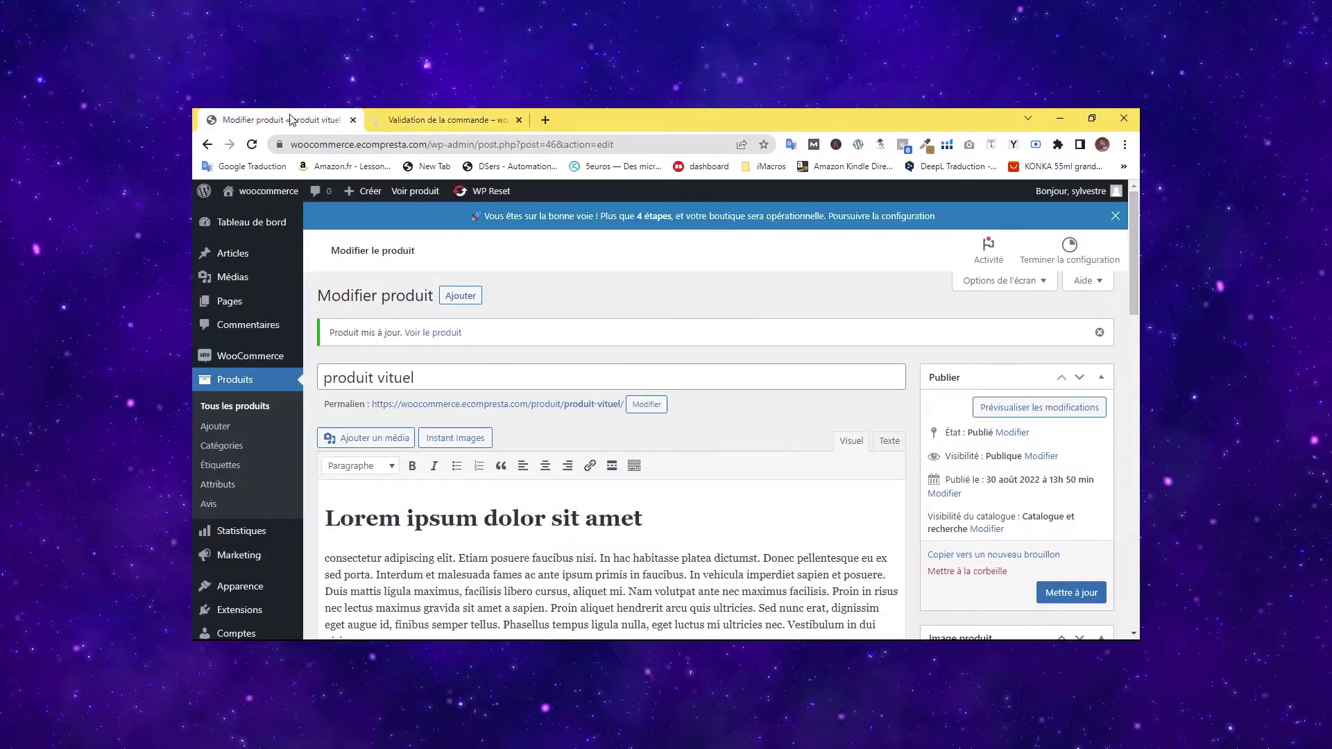
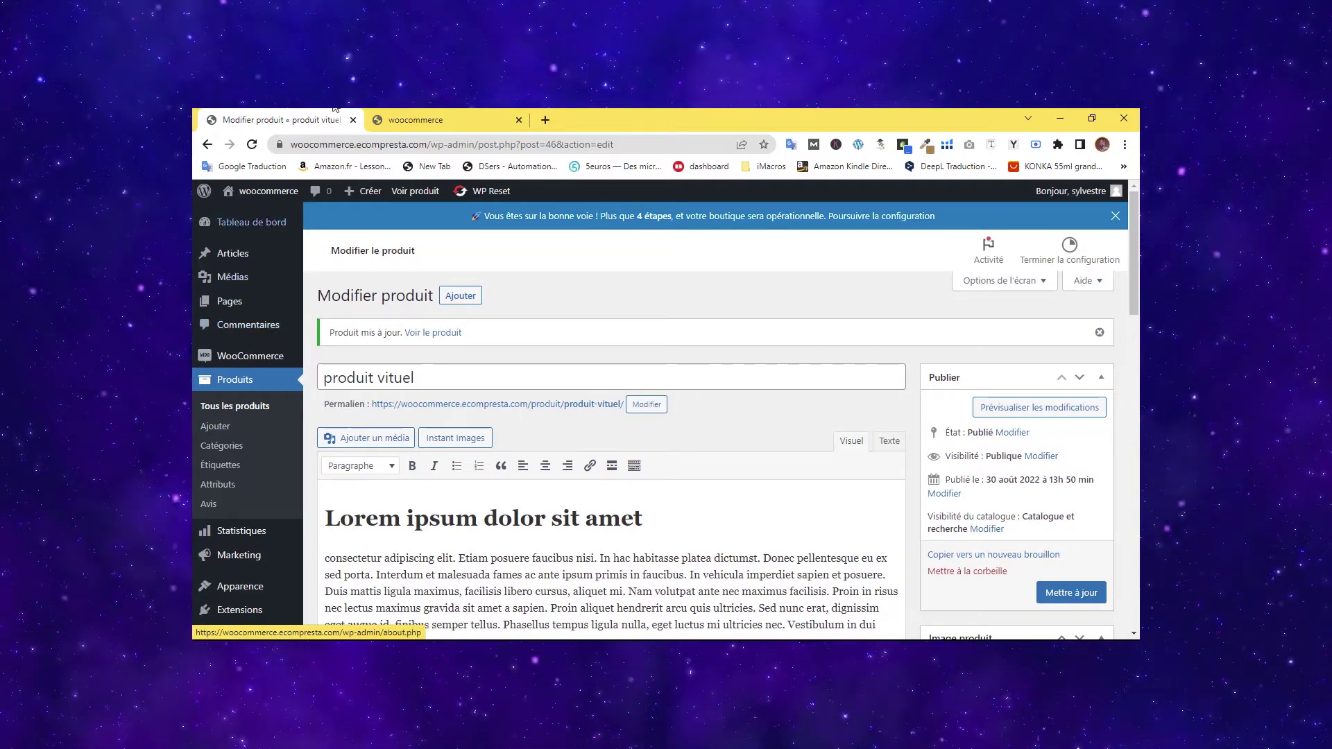
click(461, 119)
click(341, 117)
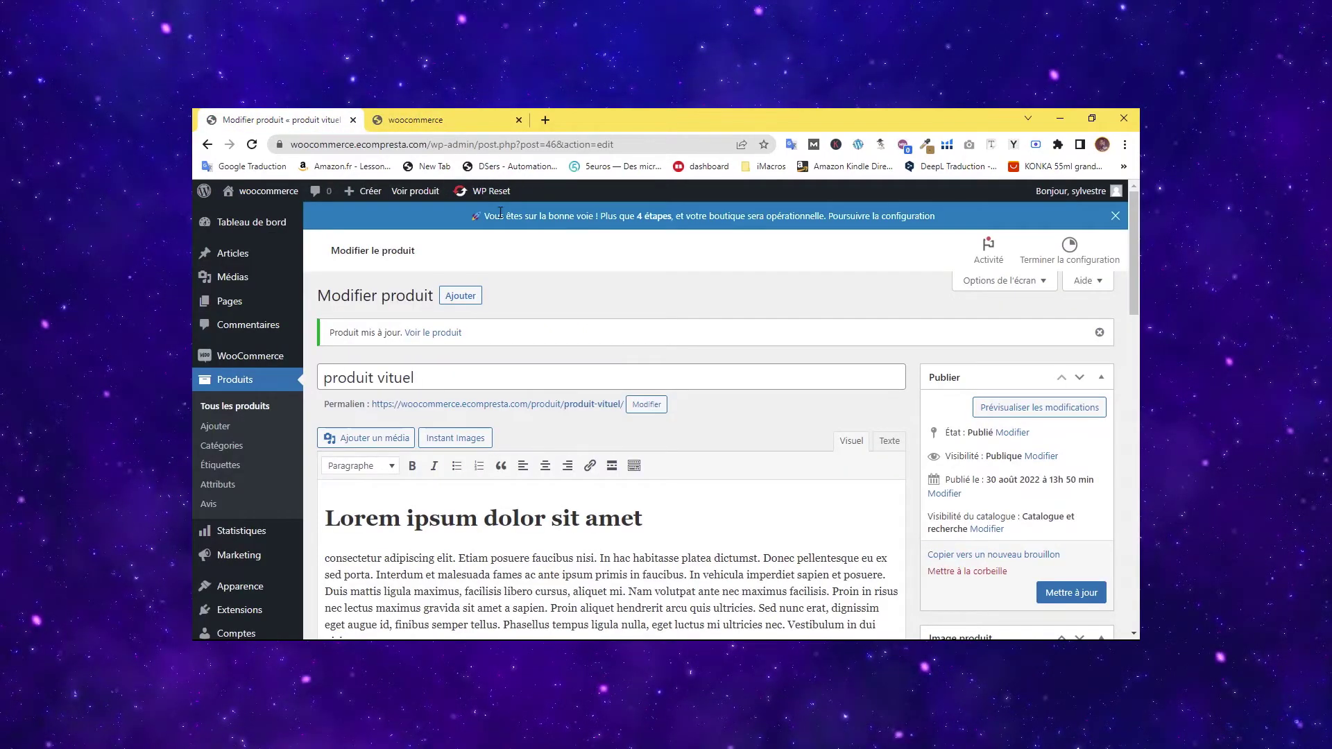
click(440, 118)
click(309, 120)
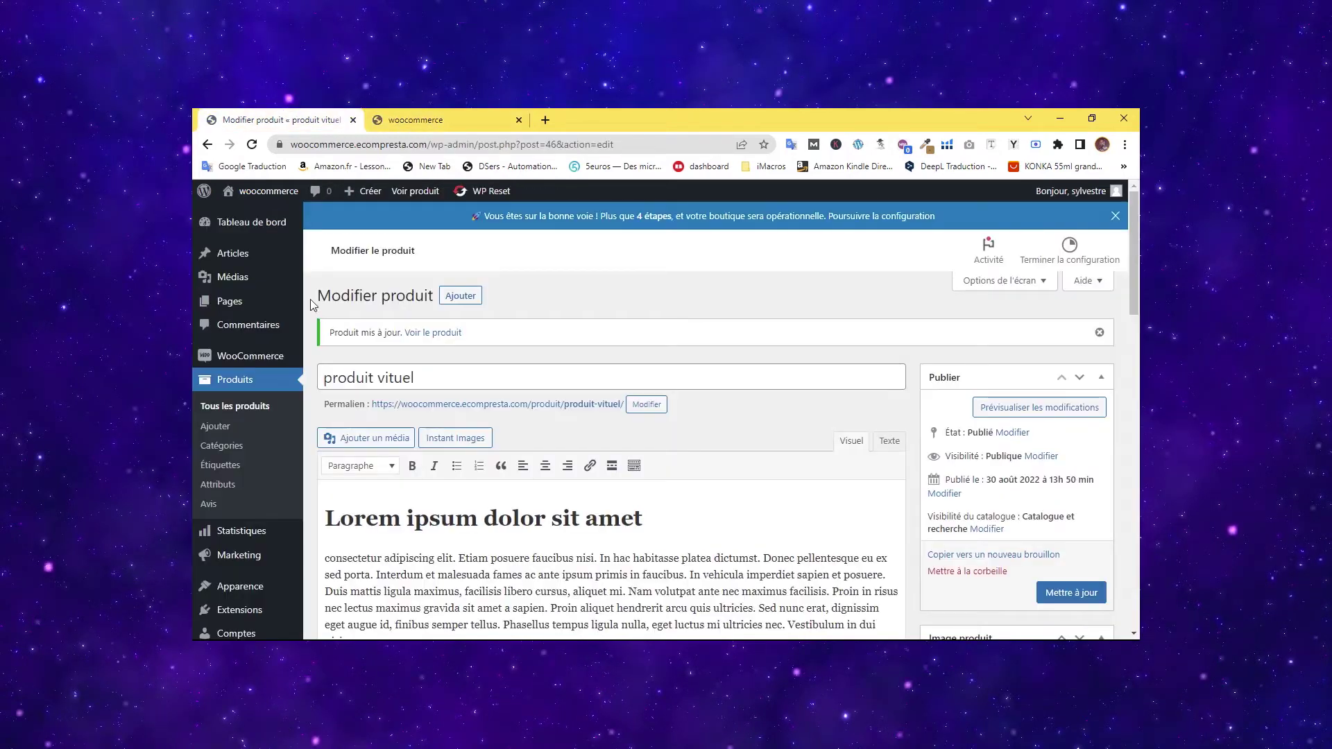
Open the Expédition settings of WooCommerce, dismiss the shipping zones tip and review the zone list.
mouse_move(265, 361)
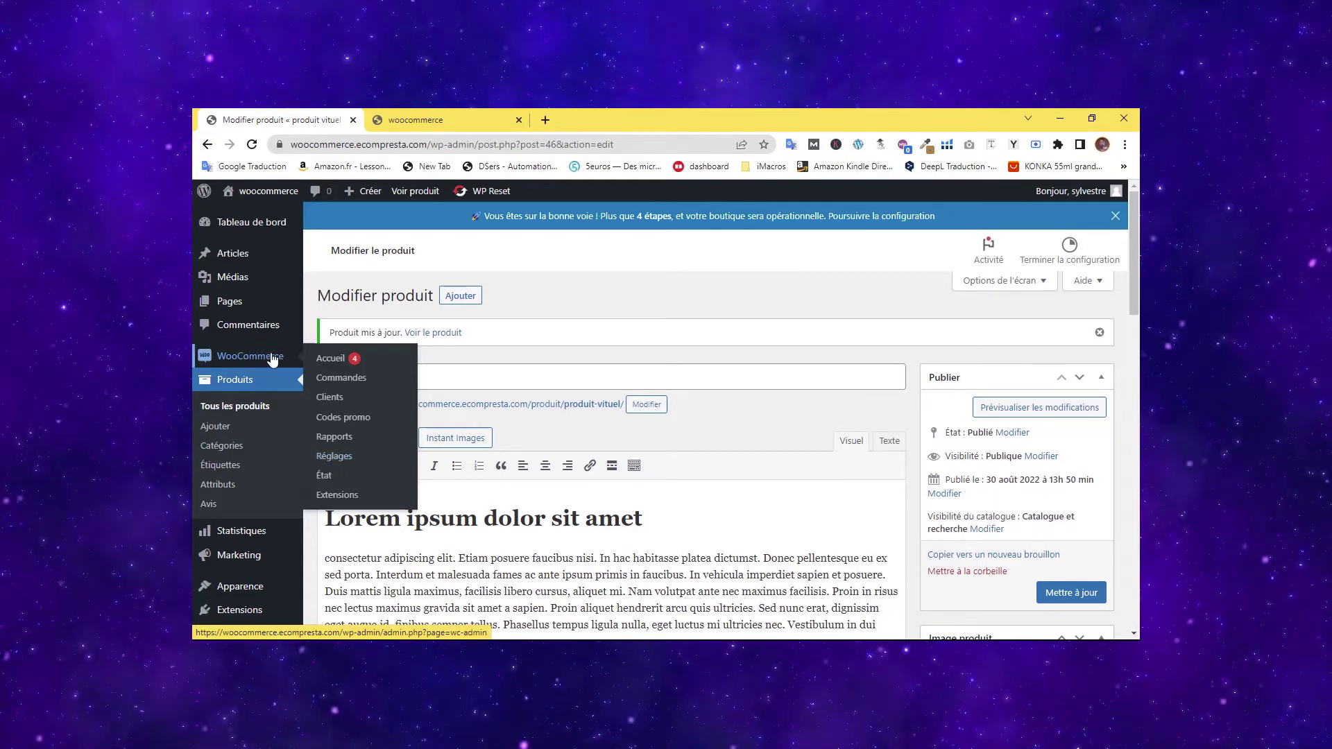
click(335, 457)
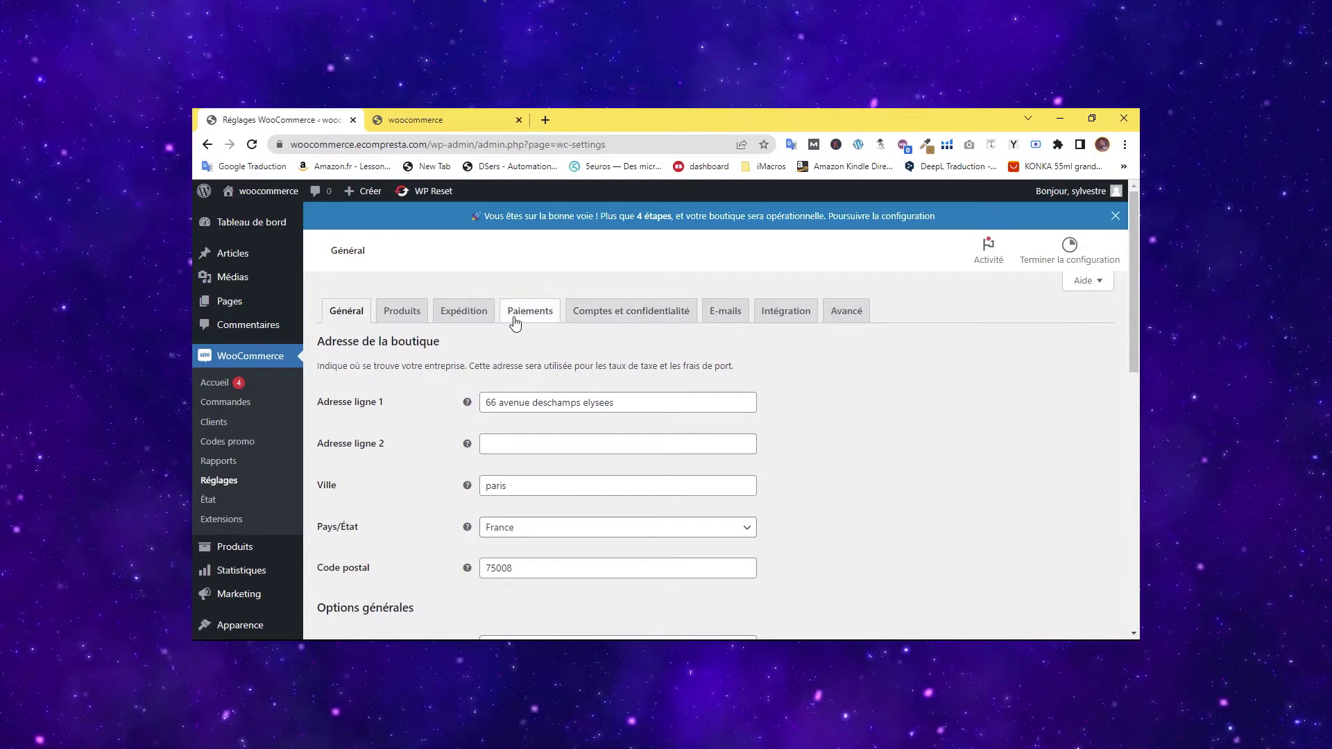
click(462, 317)
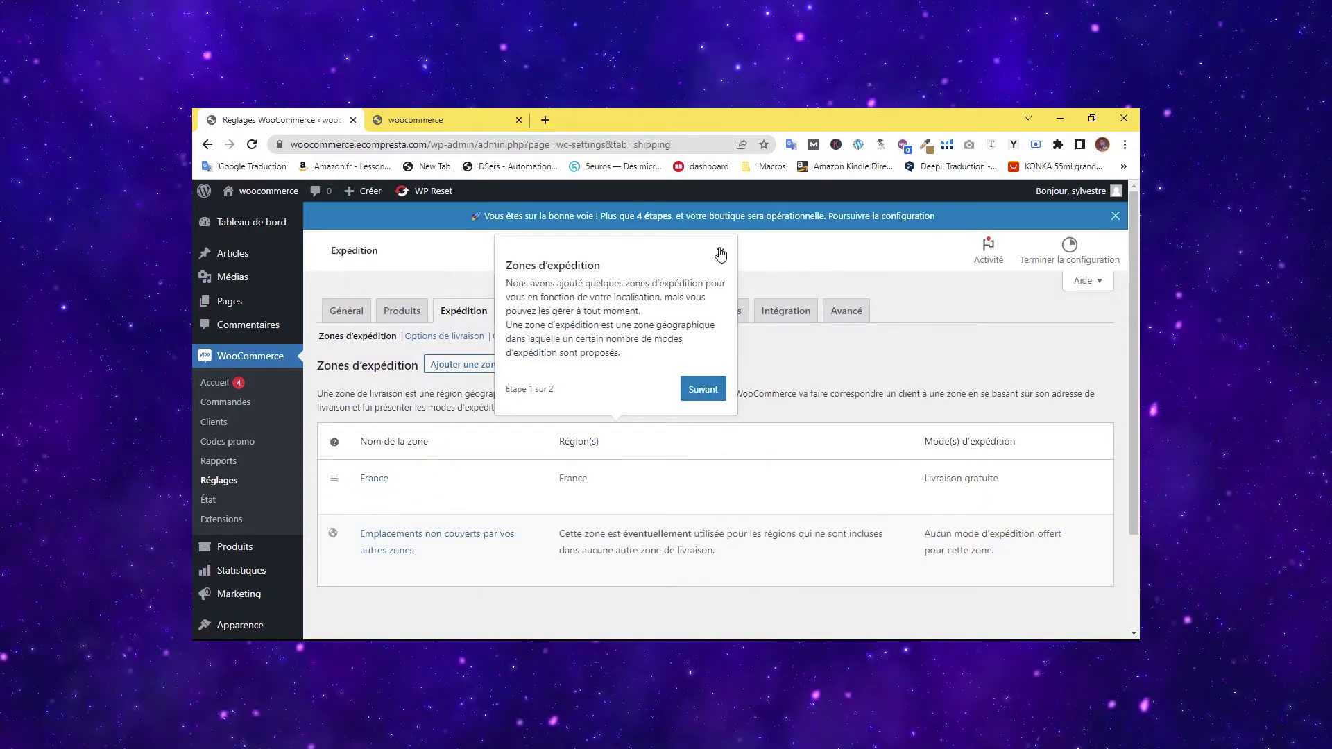
click(720, 253)
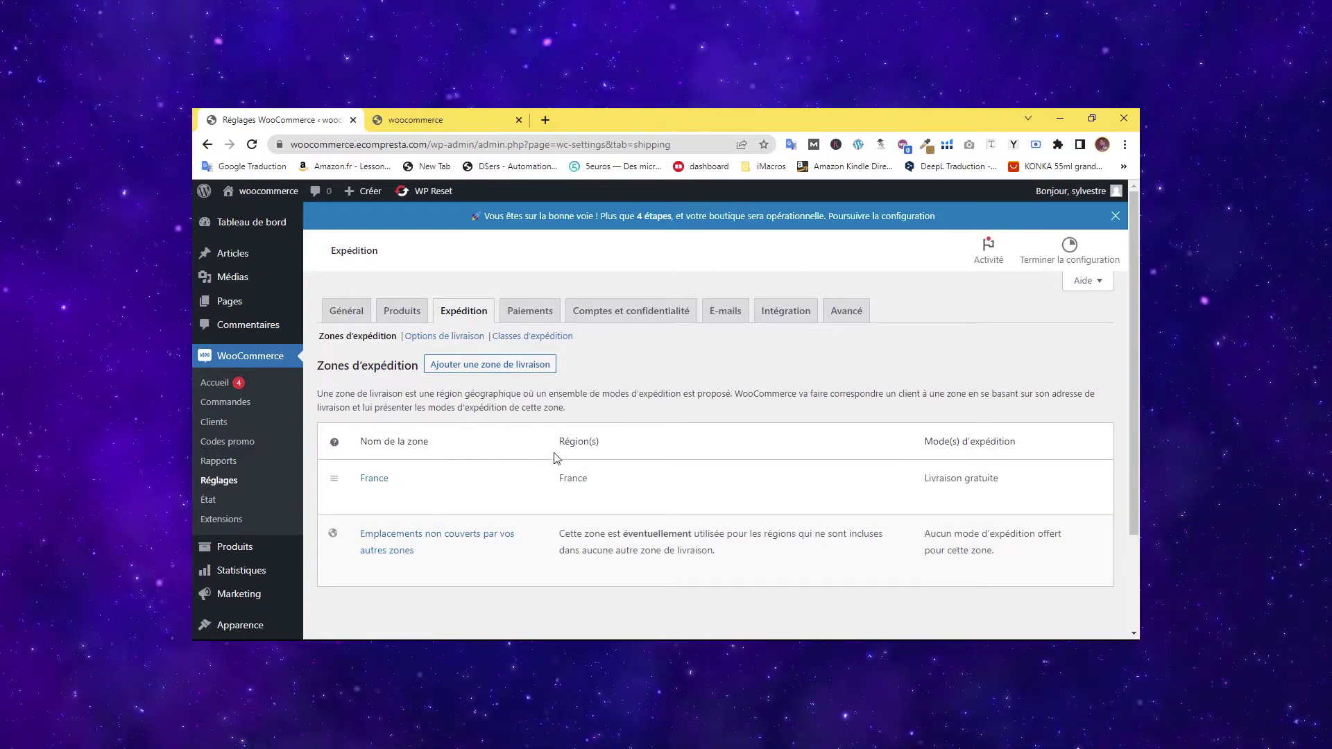
scroll(594, 370, down, 3)
scroll(645, 380, up, 3)
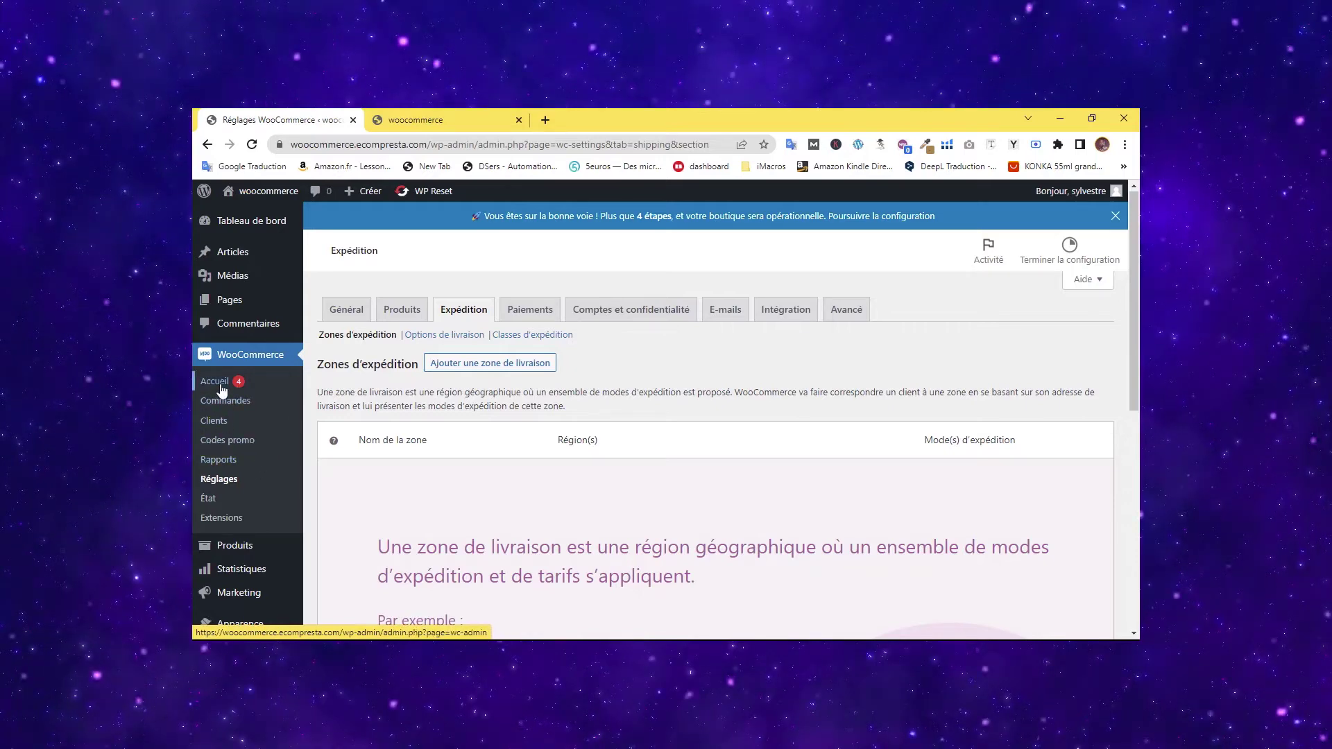
In the Général settings, set Où vendre to "Vendre dans certains pays".
click(332, 317)
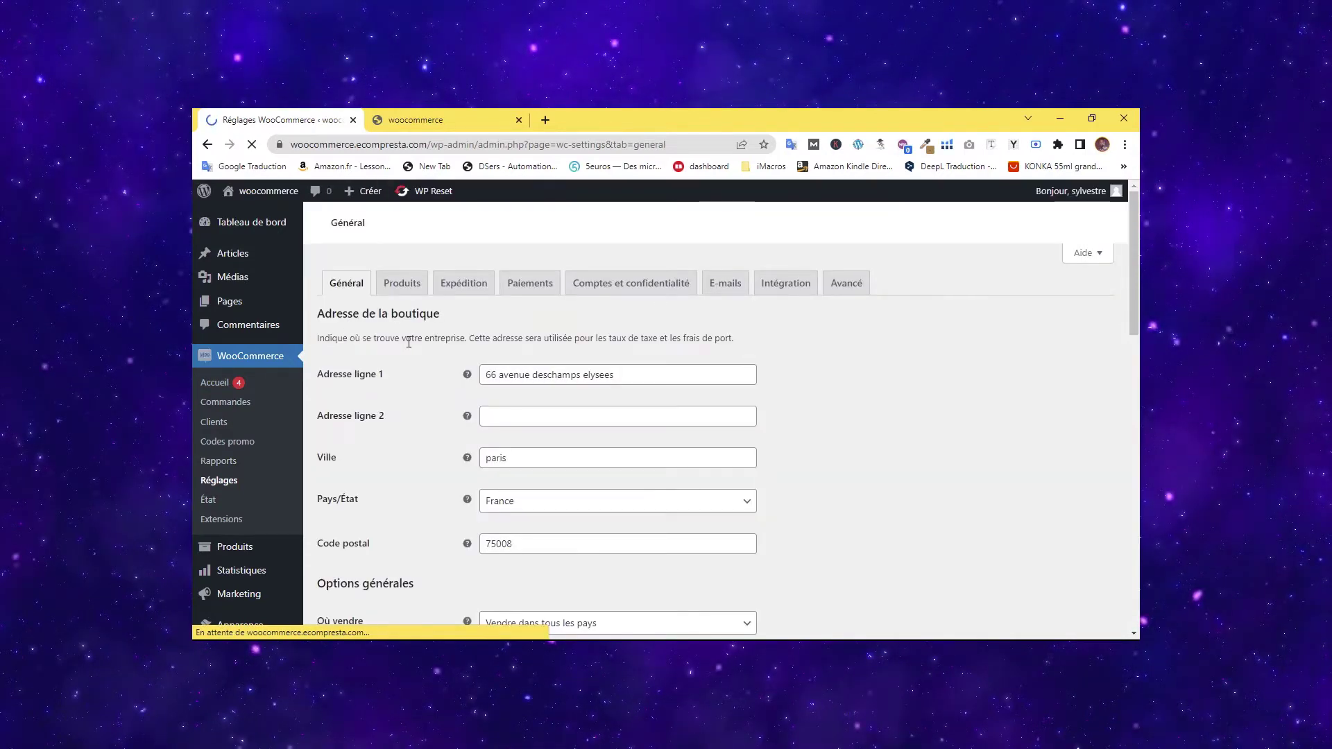
scroll(1128, 331, down, 5)
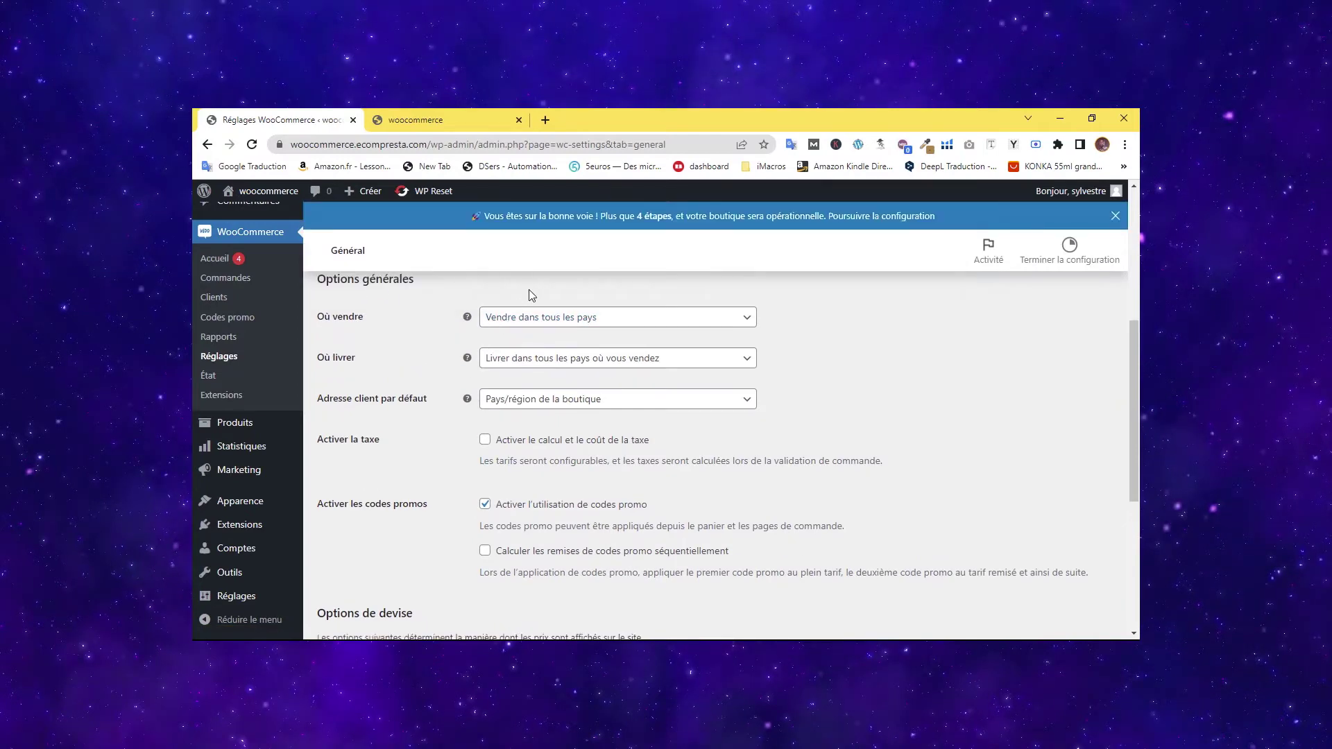
click(526, 320)
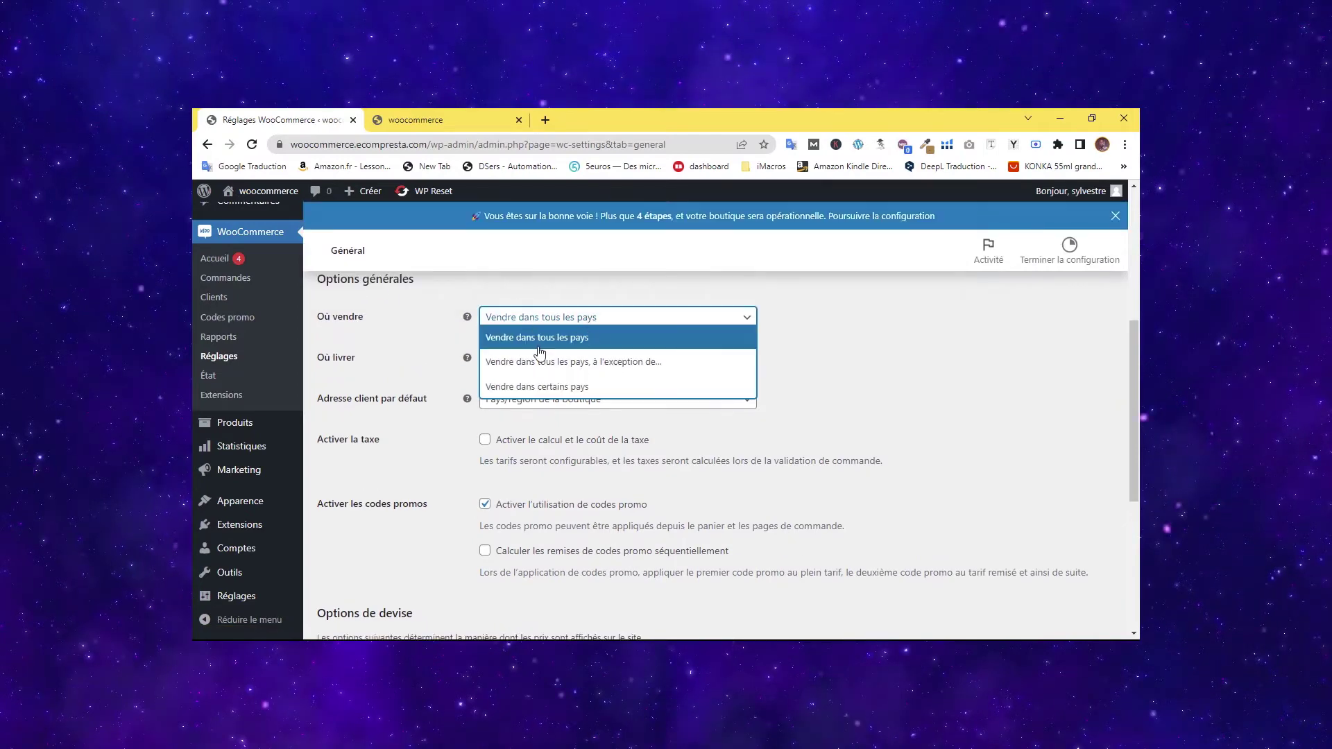
click(555, 387)
click(519, 320)
click(513, 385)
Add France and Belgique to the countries to sell in, and try to add Suisse.
click(600, 362)
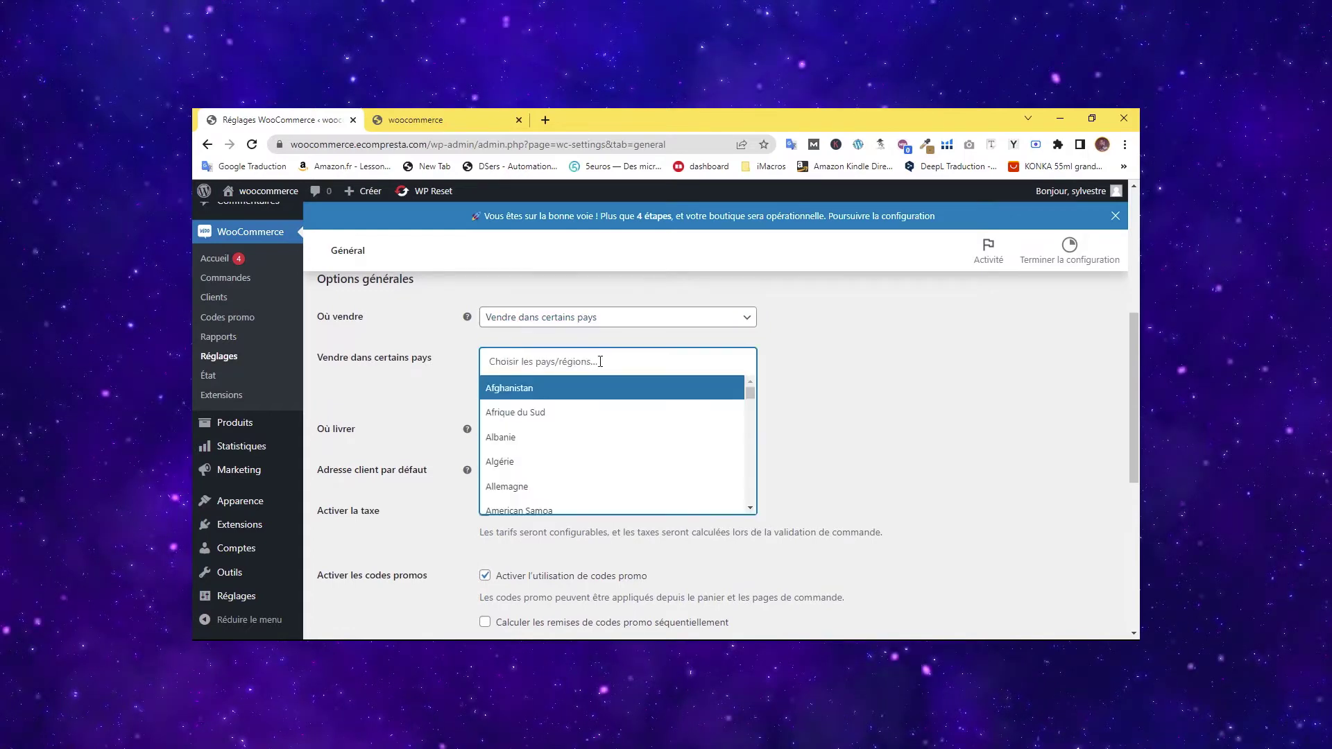
text(fra)
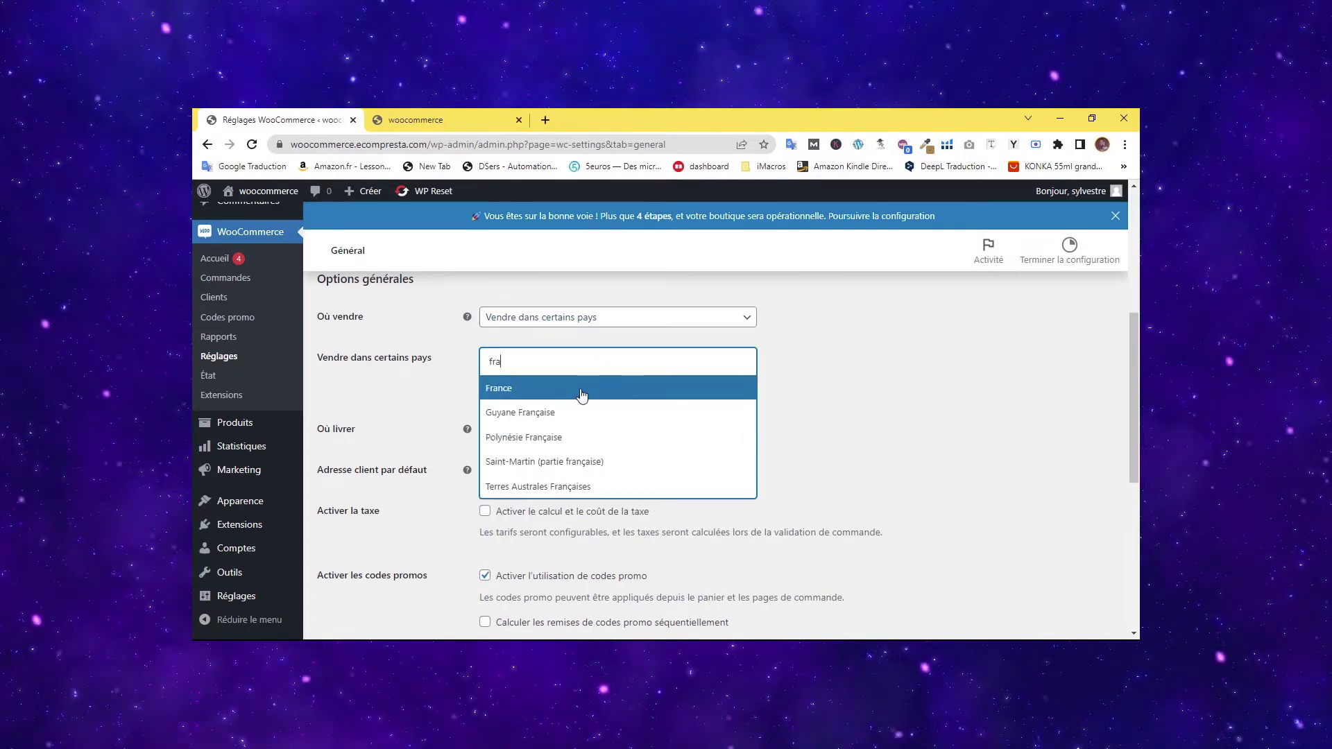
click(559, 382)
text(bel)
click(570, 436)
text(suiss)
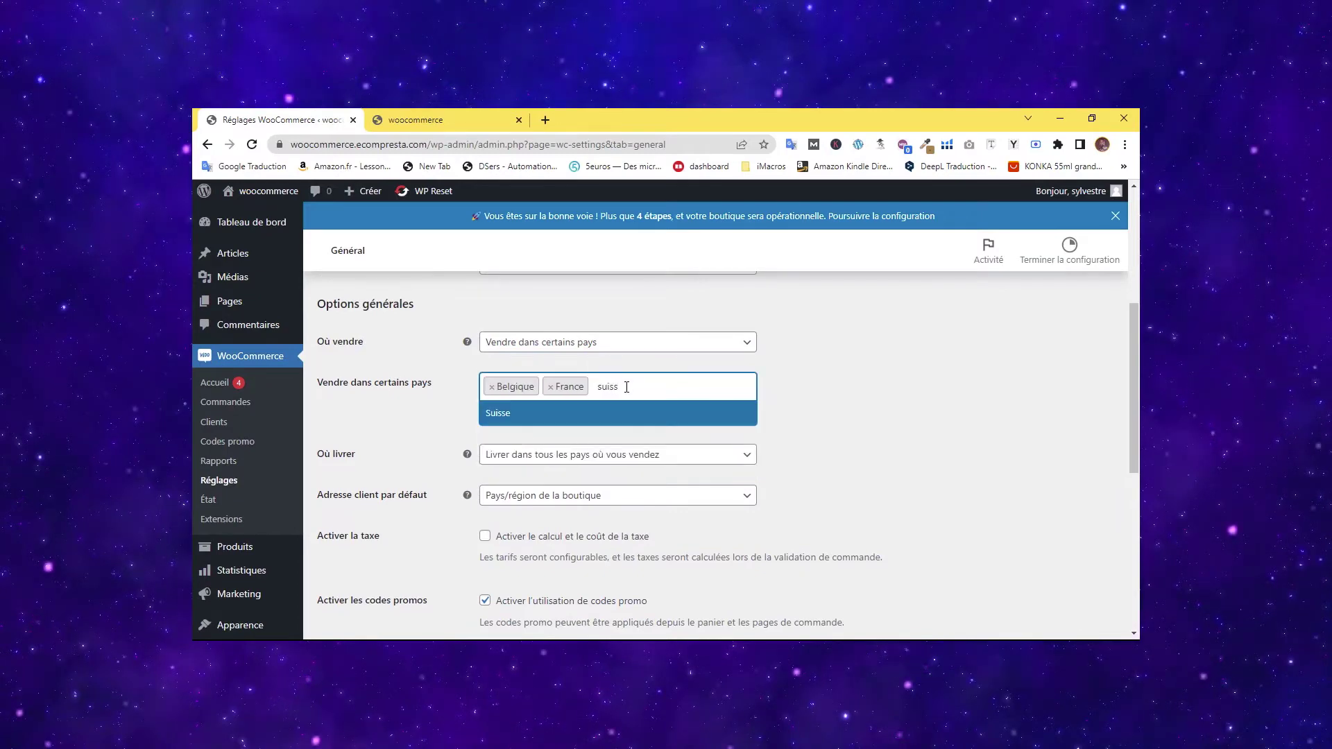
click(587, 388)
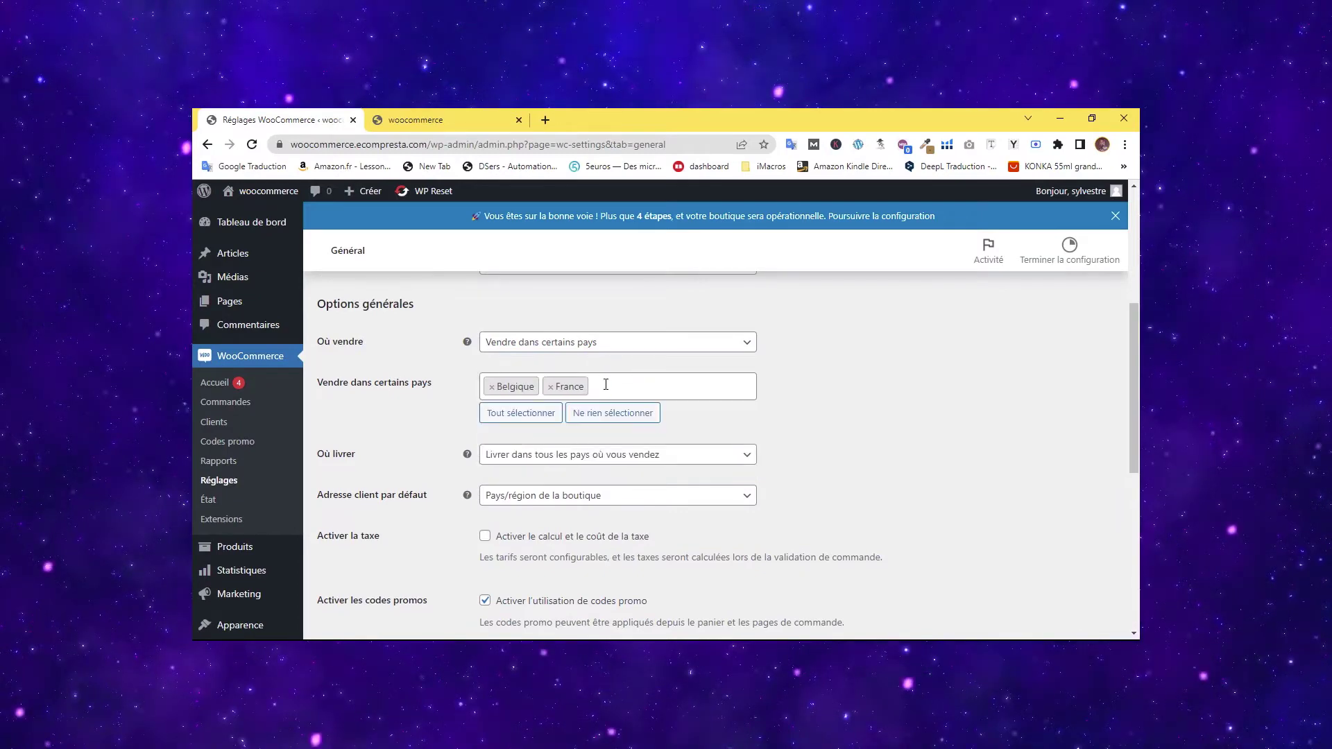
Add Canada to the list of countries to sell in.
click(606, 385)
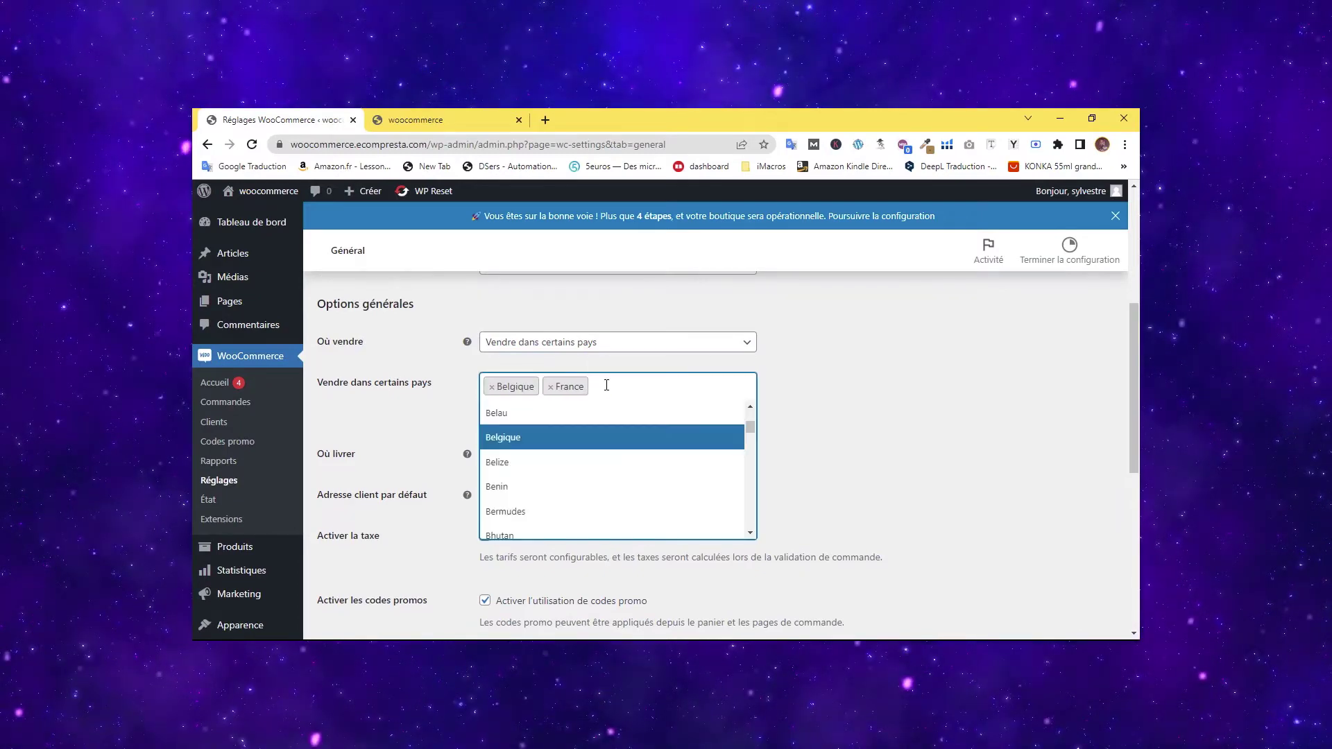
text(canda)
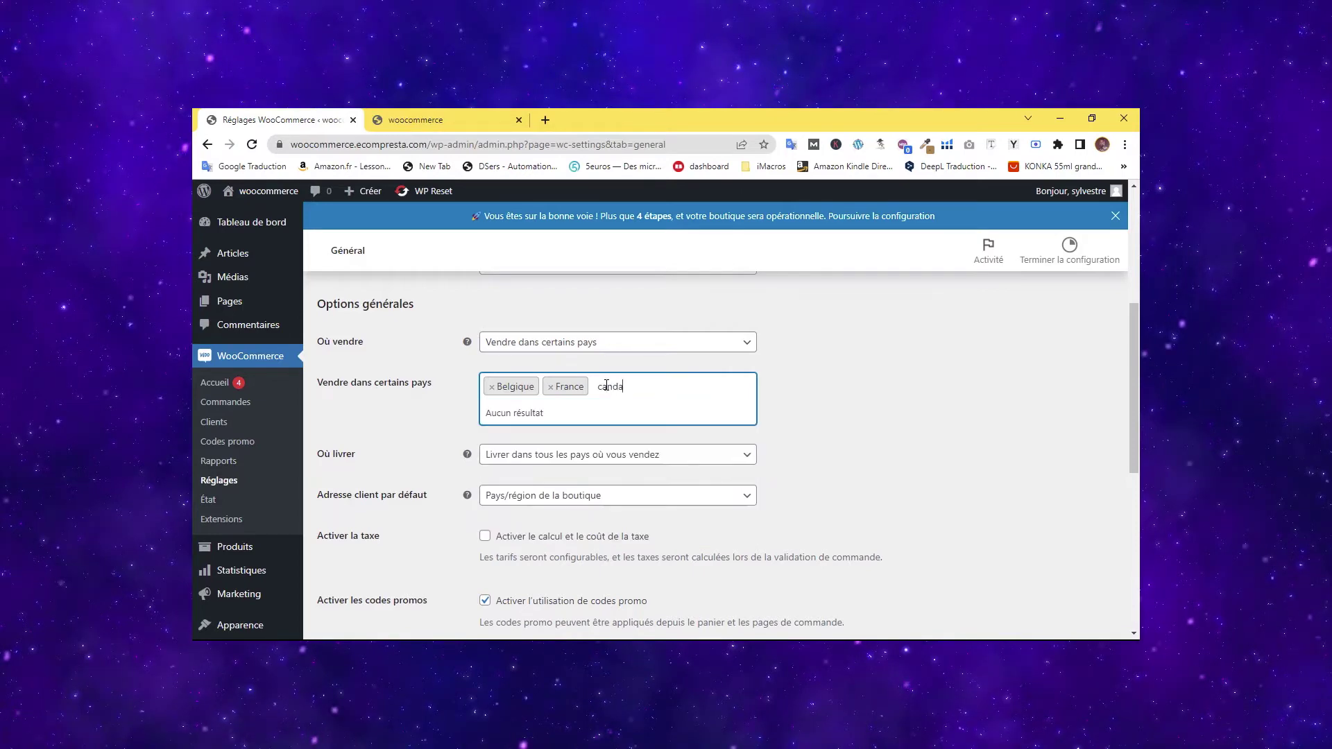
key(BackSpace)
key(BackSpace)
text(a)
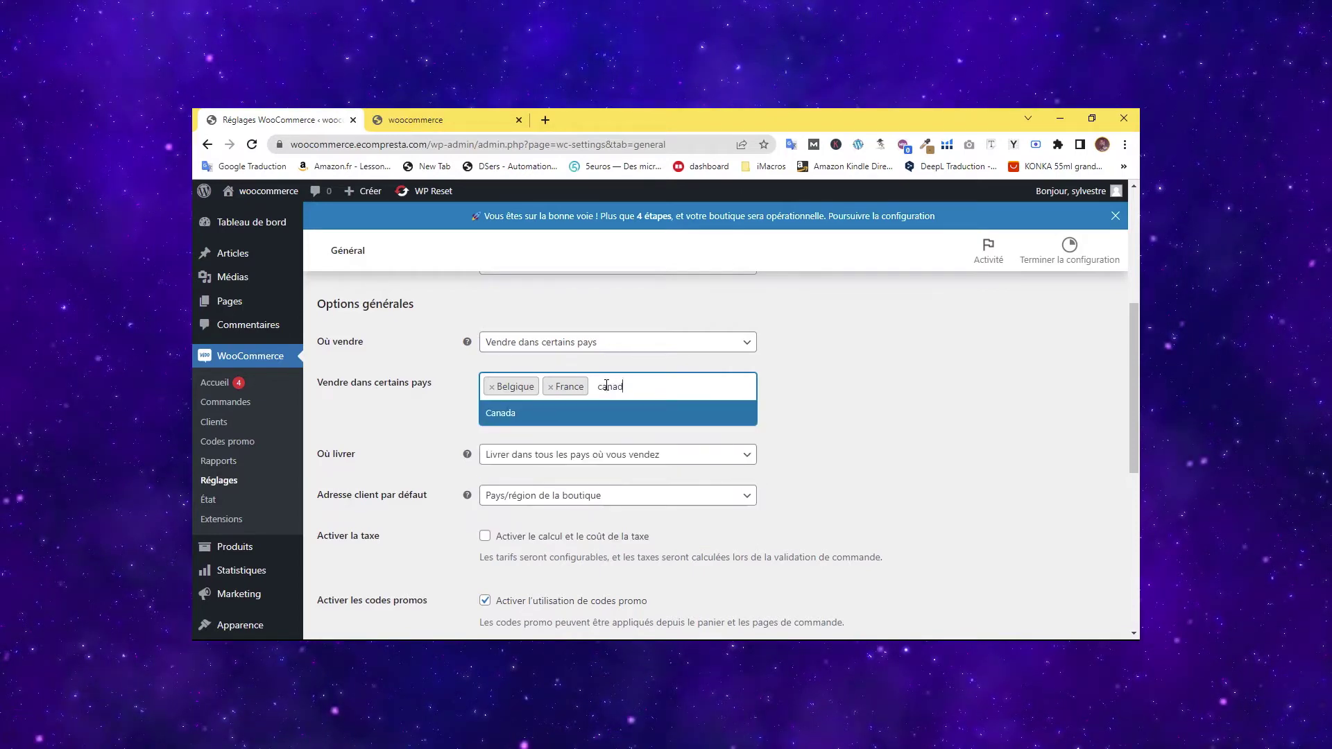
click(594, 418)
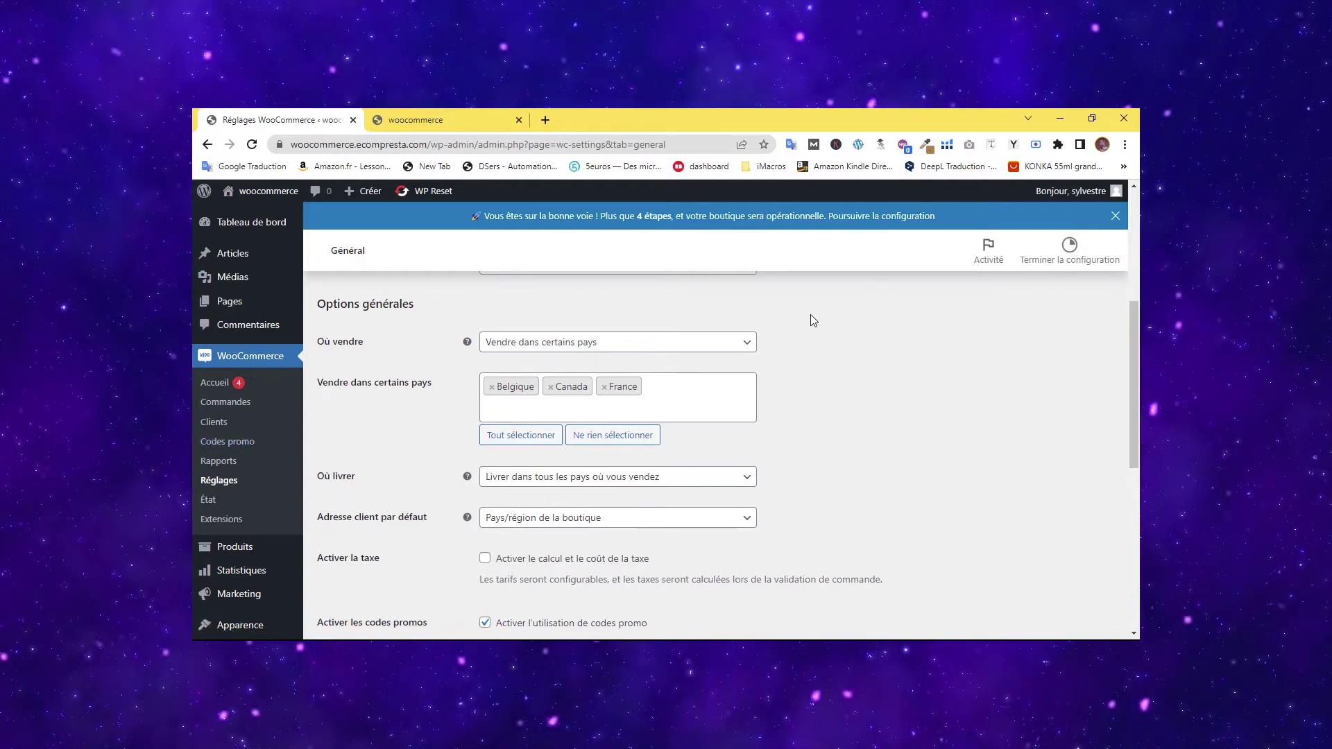
Review the selling and delivery location settings and the choices available for the default customer address.
scroll(1134, 378, down, 2)
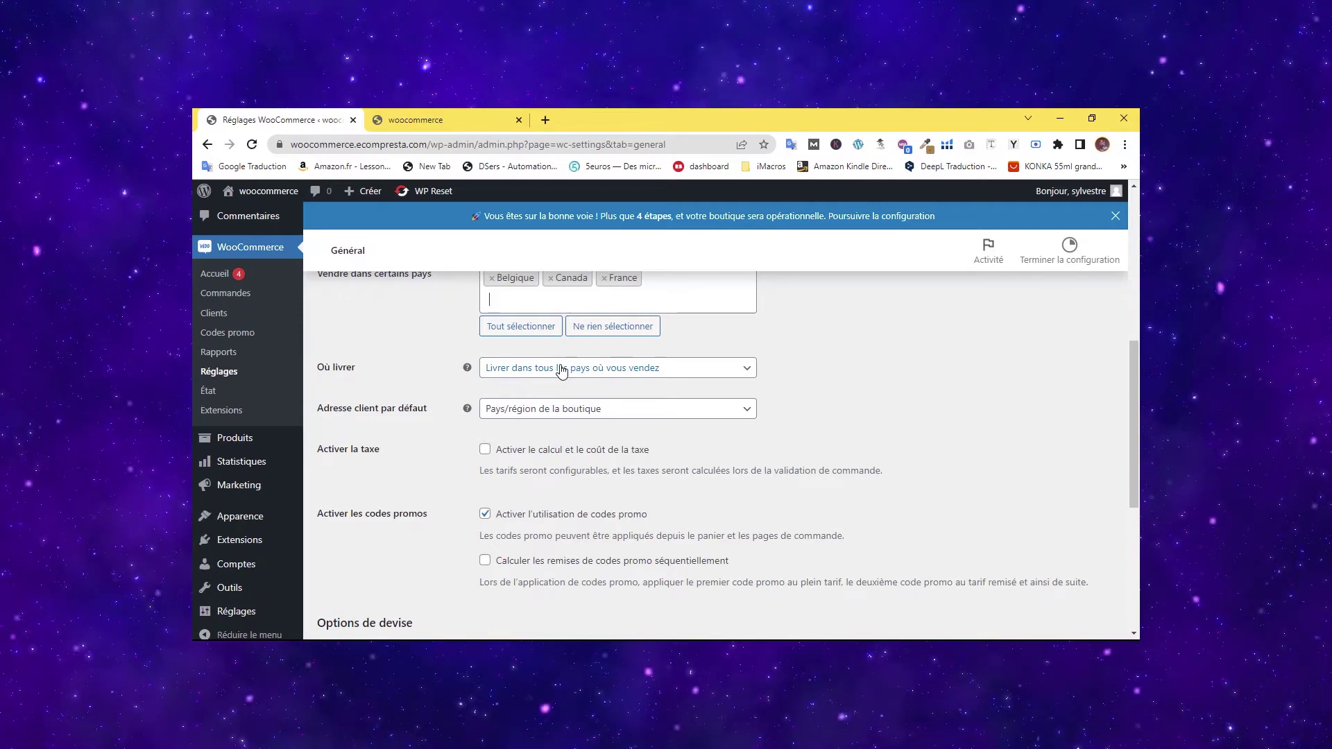
scroll(574, 359, up, 2)
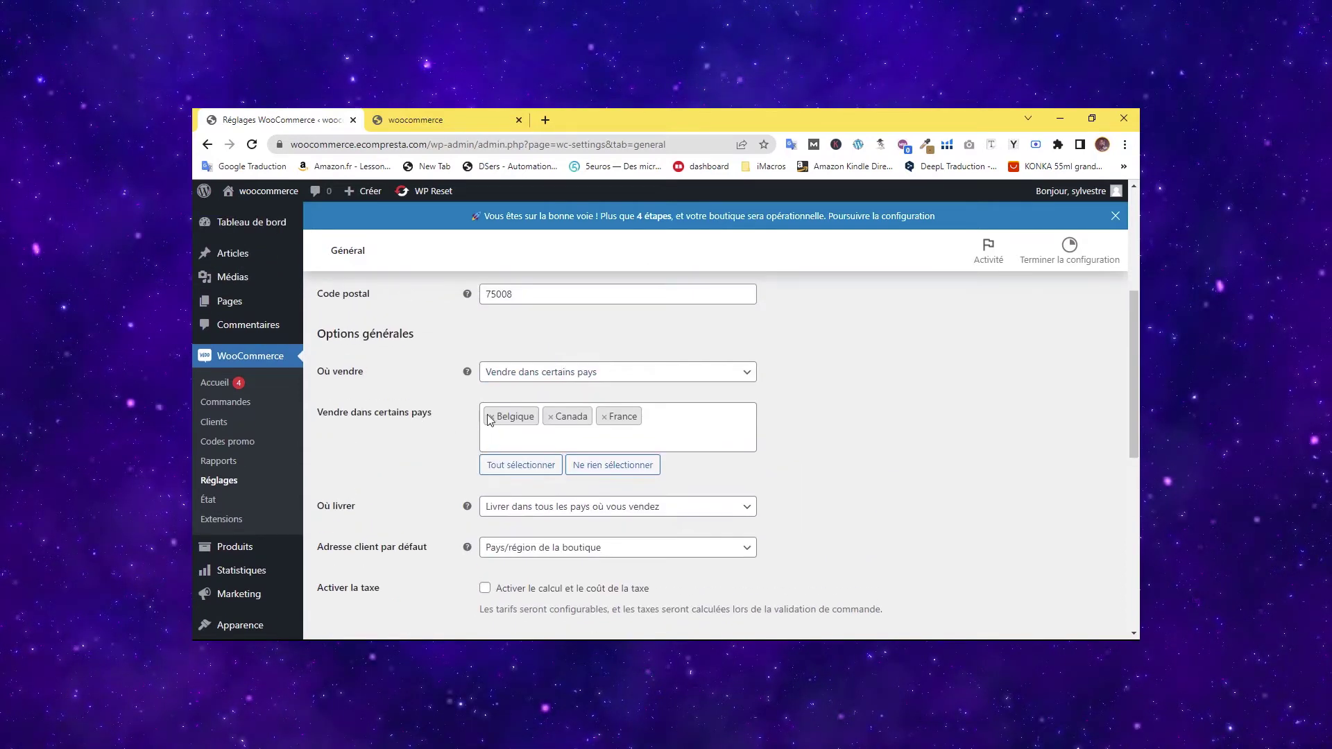
scroll(620, 430, down, 2)
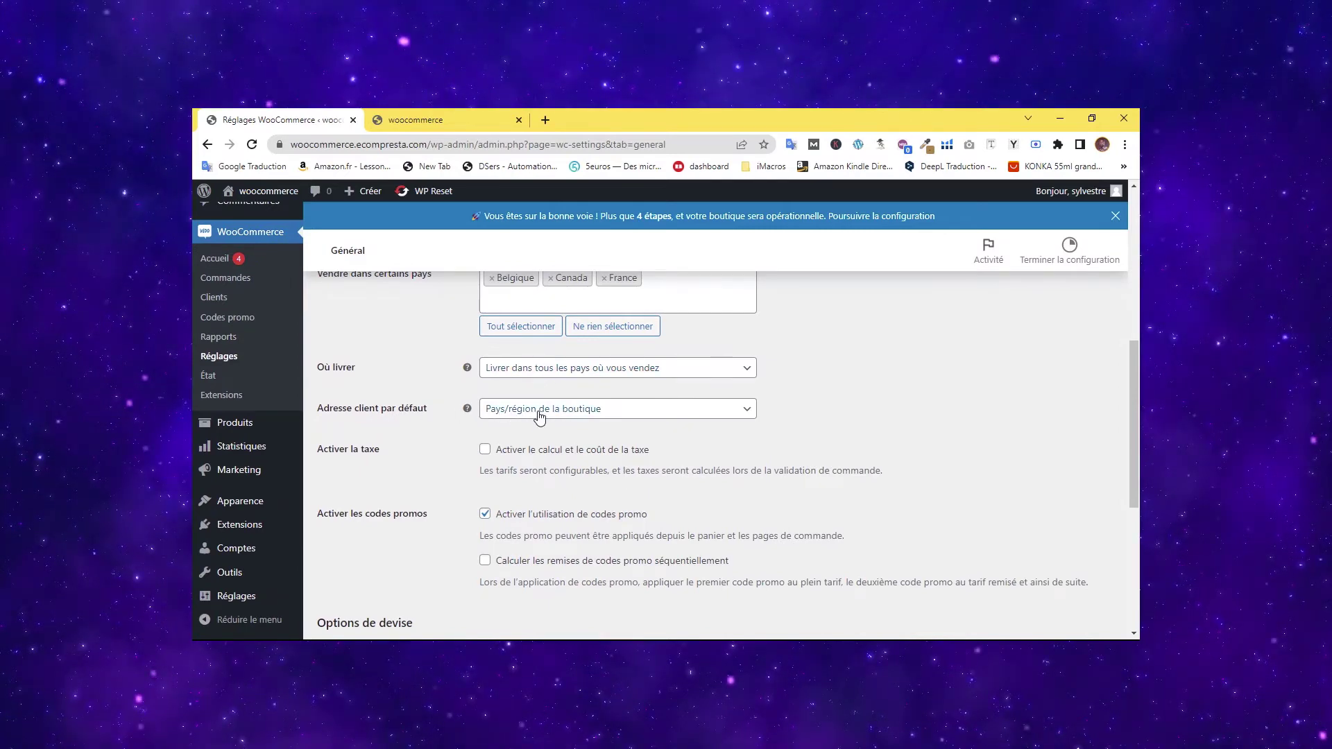
click(576, 415)
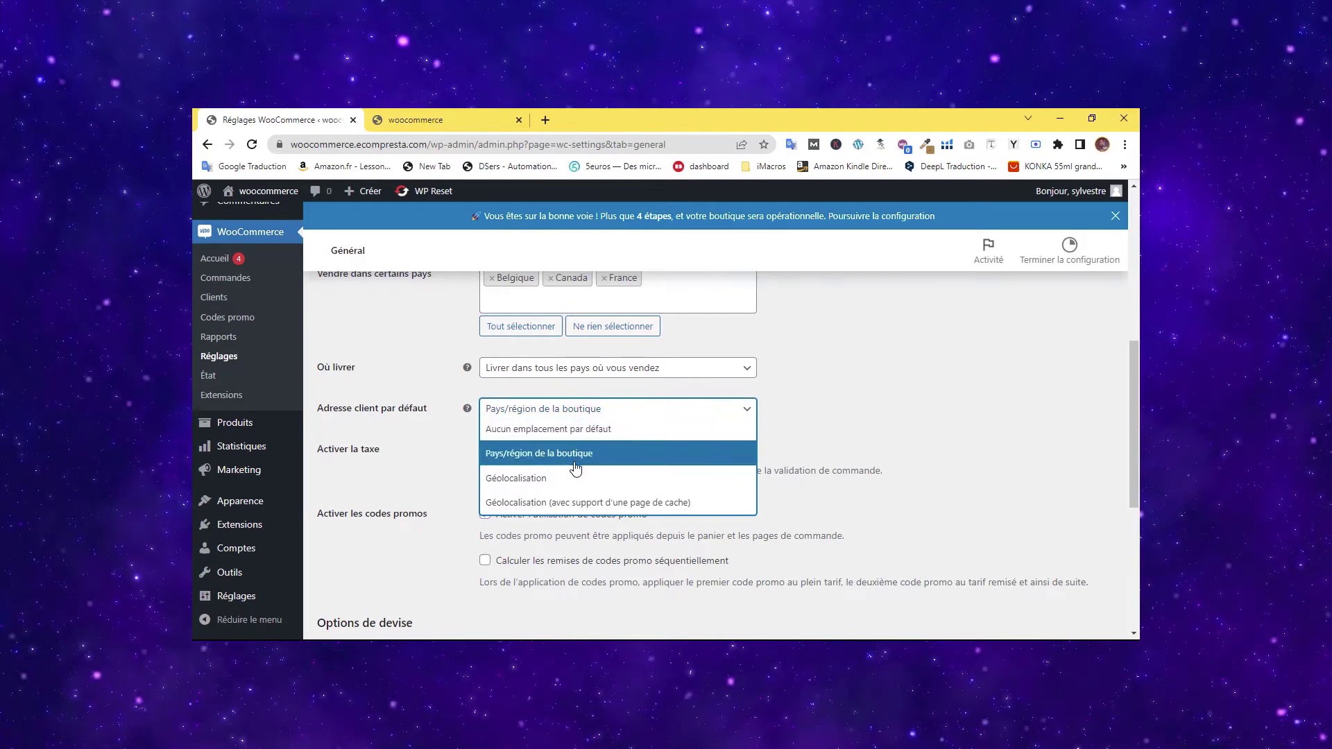
click(390, 467)
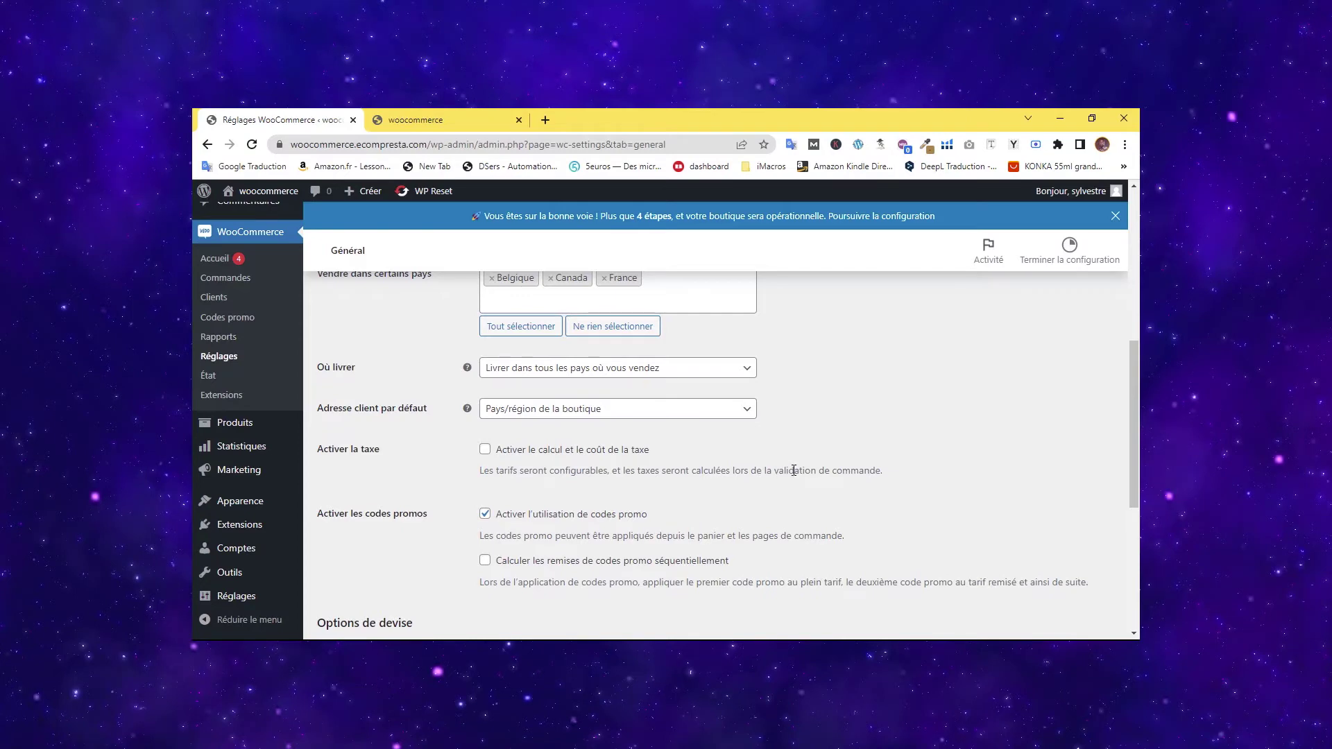
Enable tax calculation and save the general settings.
click(531, 452)
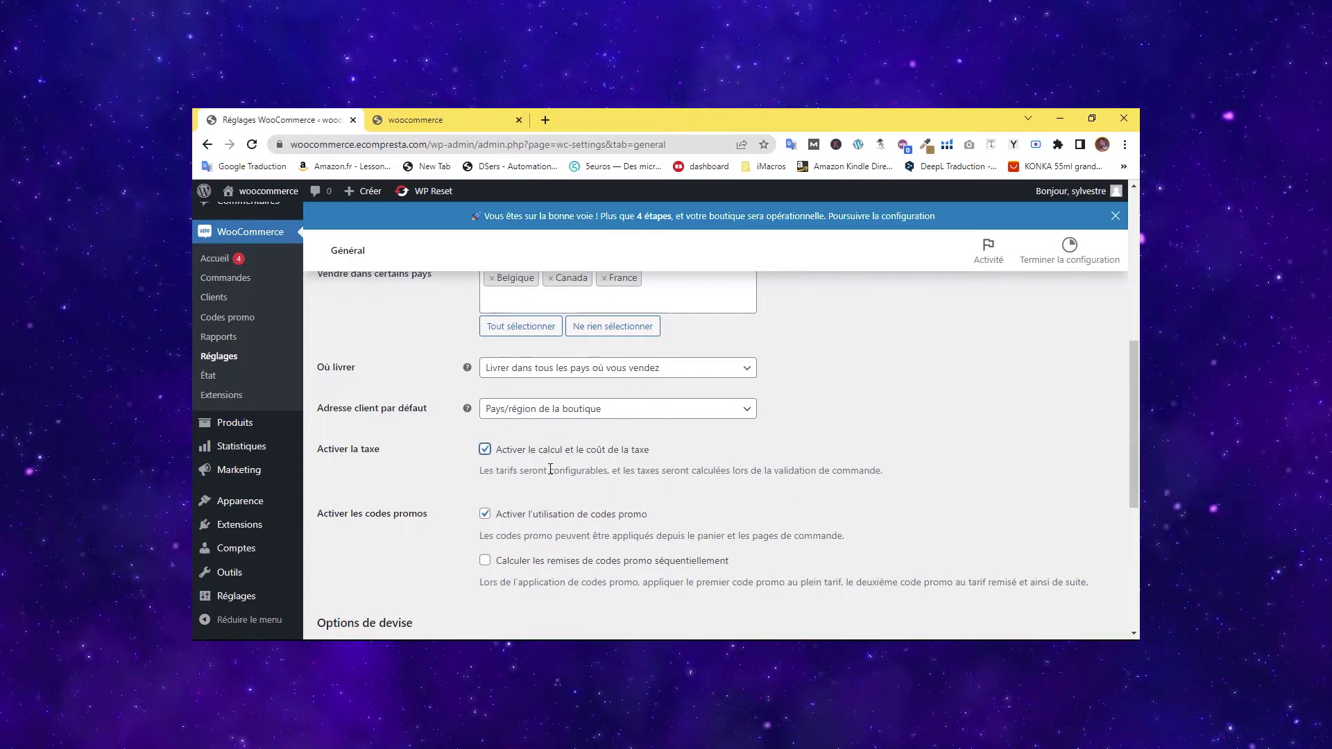
scroll(497, 444, down, 1)
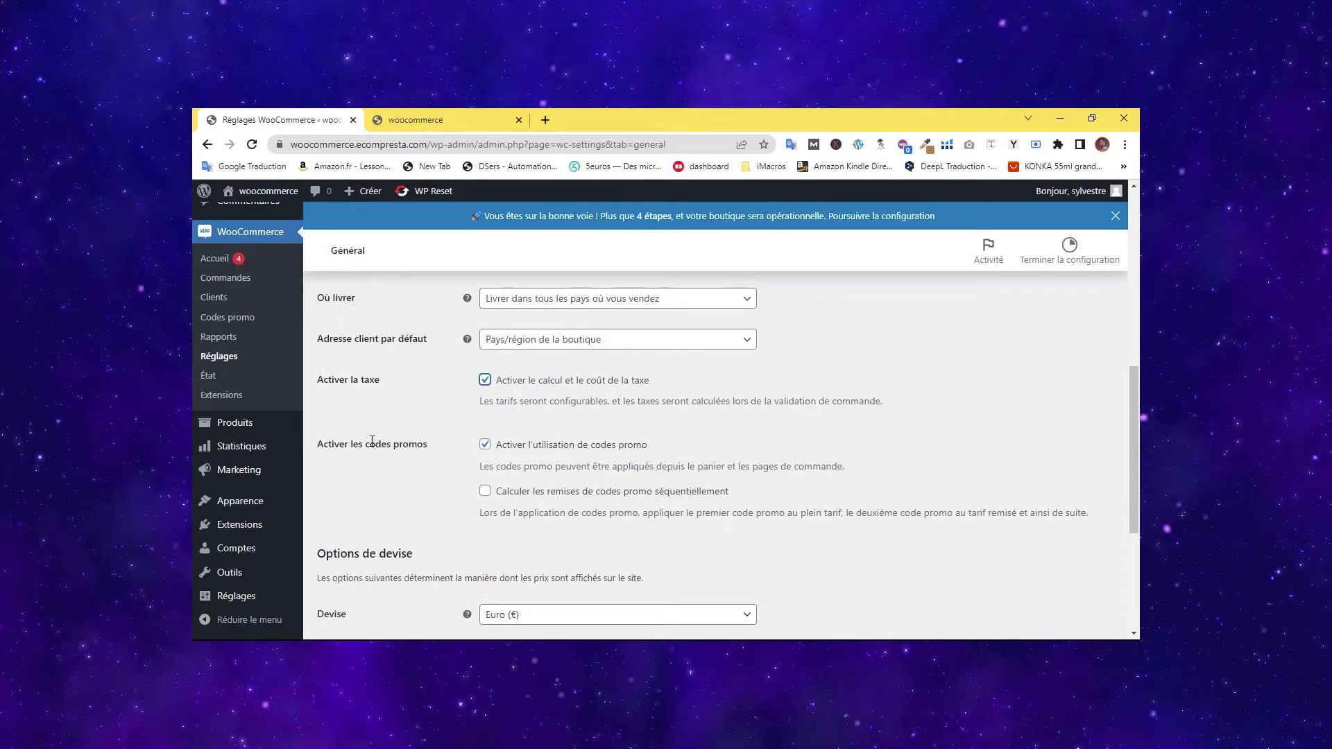
scroll(541, 444, down, 4)
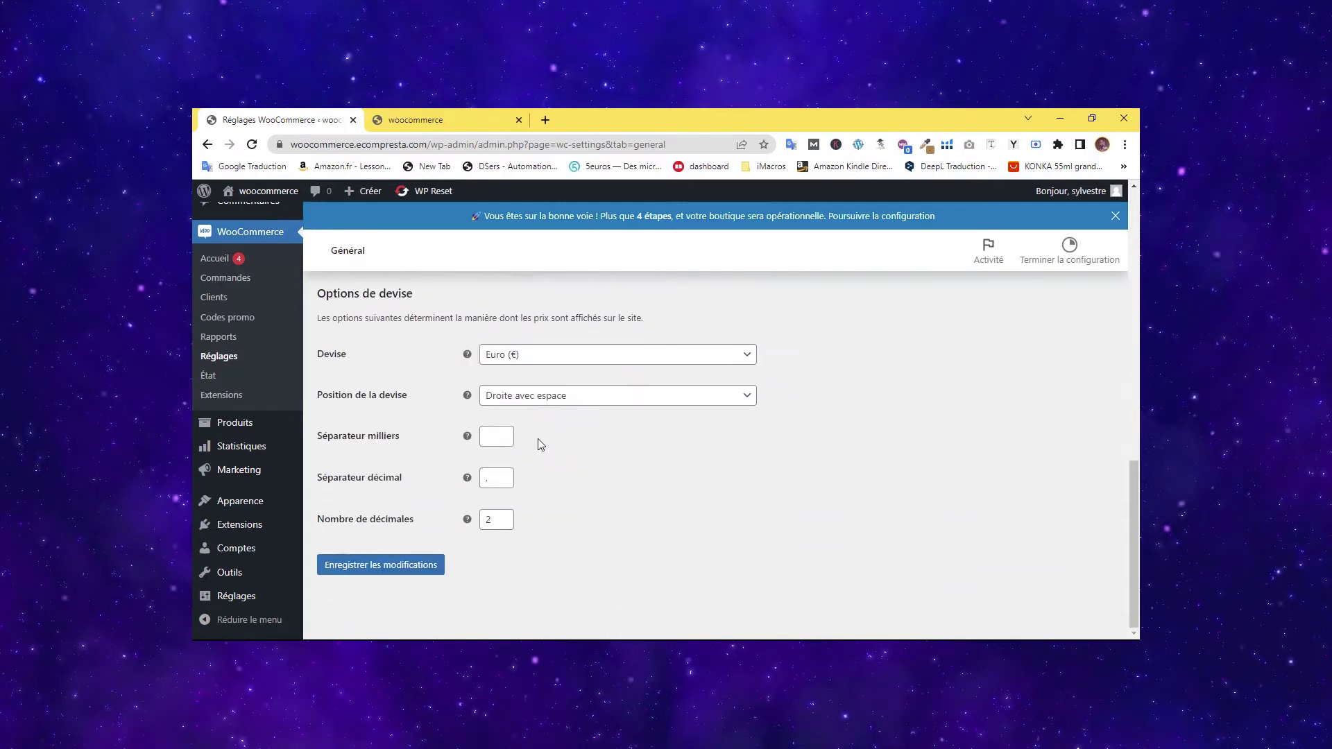
click(383, 564)
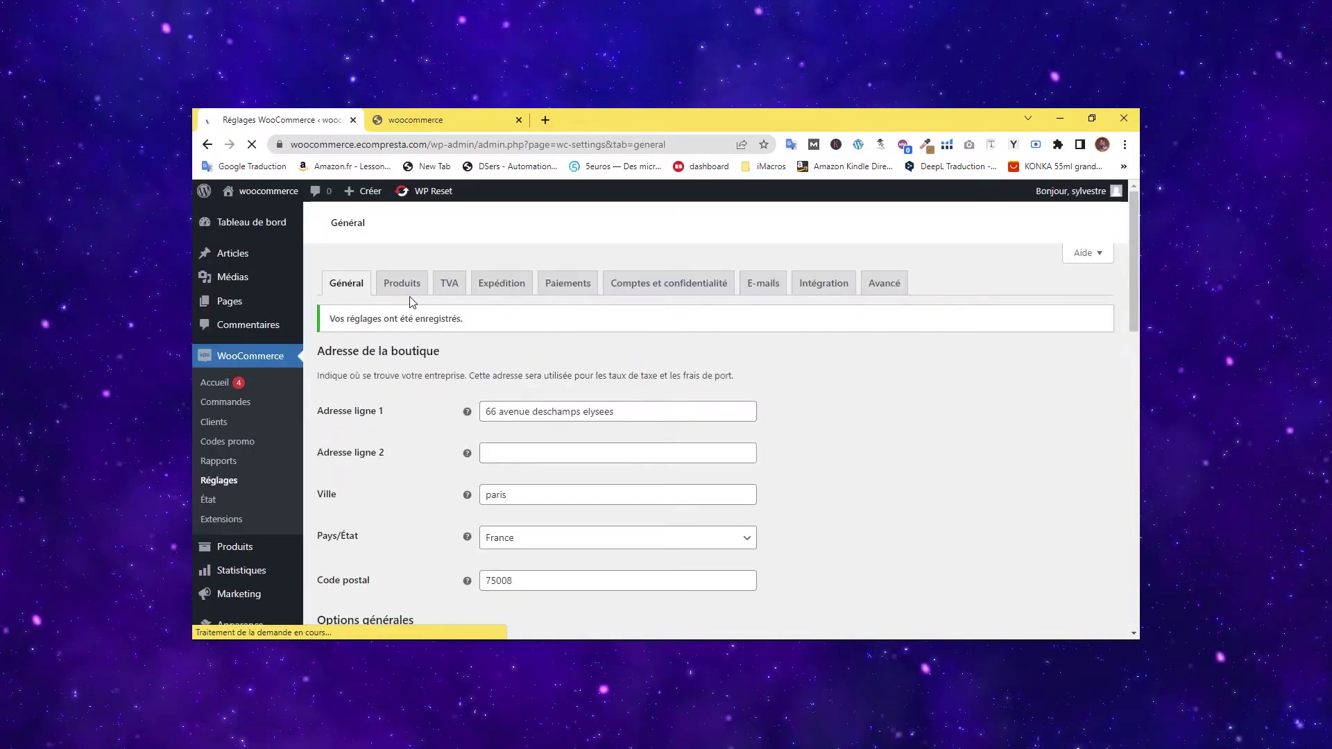
Create a new shipping zone in the store's shipping settings and name it FRANCE.
click(499, 286)
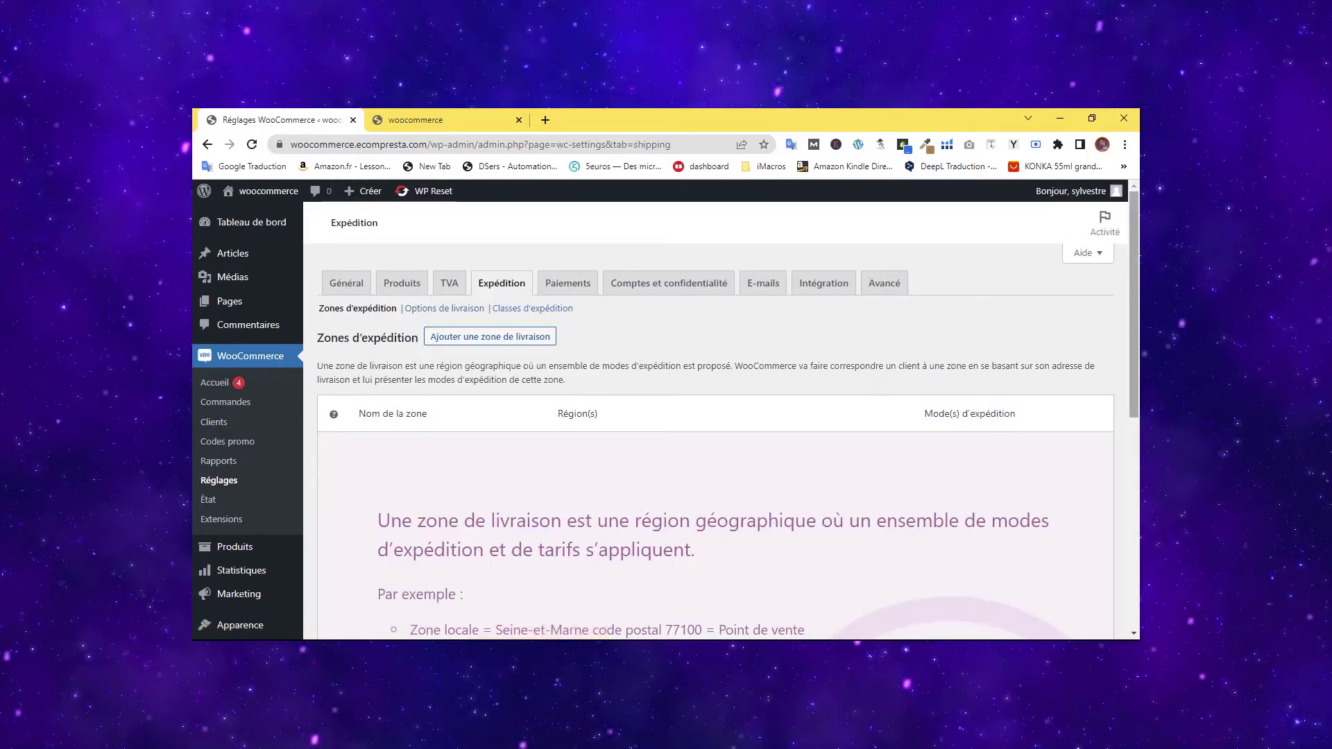
scroll(1033, 349, down, 4)
scroll(1033, 349, up, 3)
scroll(715, 417, down, 2)
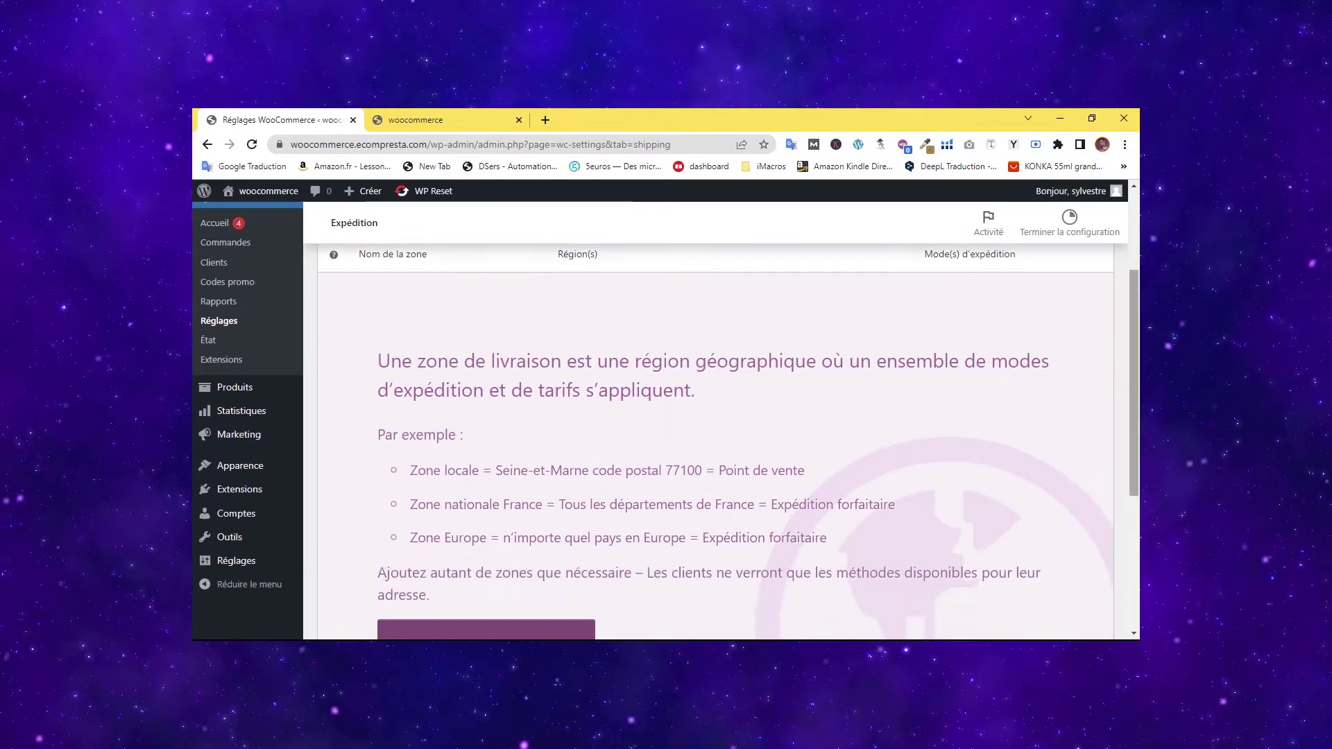
scroll(715, 416, up, 4)
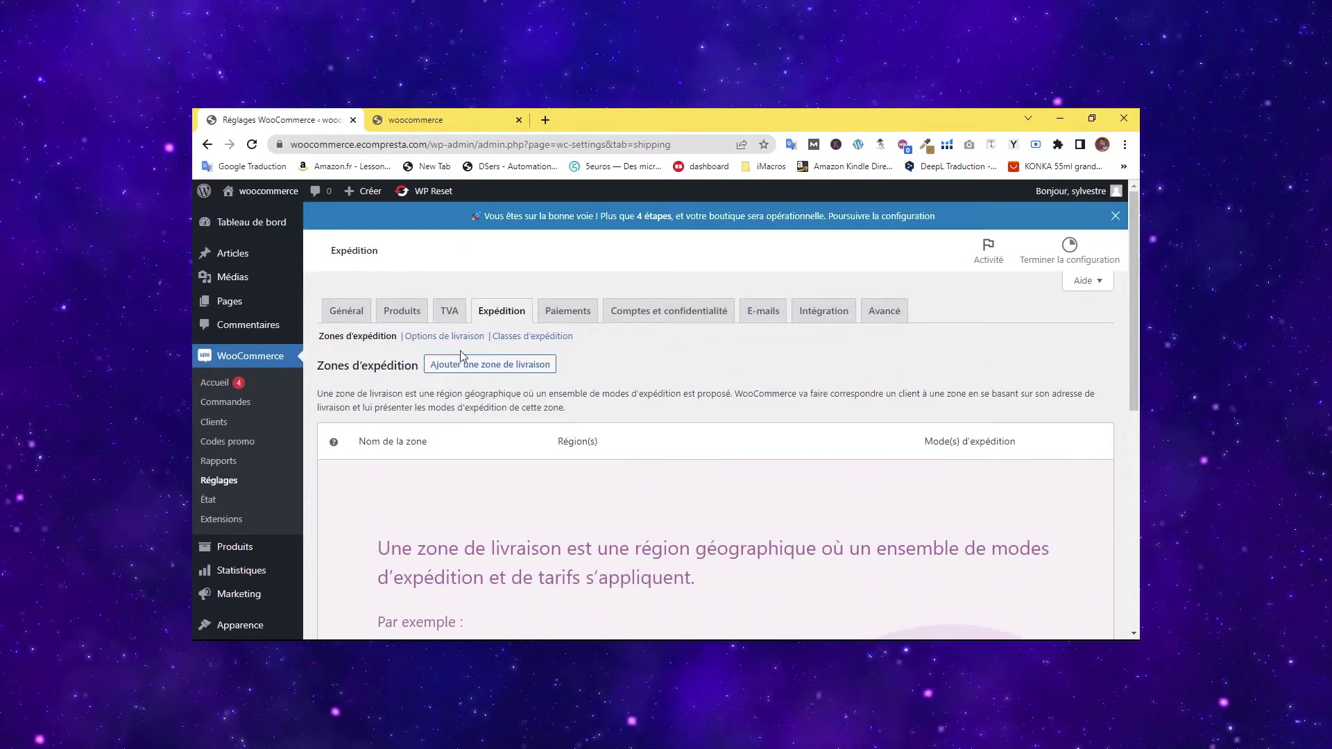
click(528, 371)
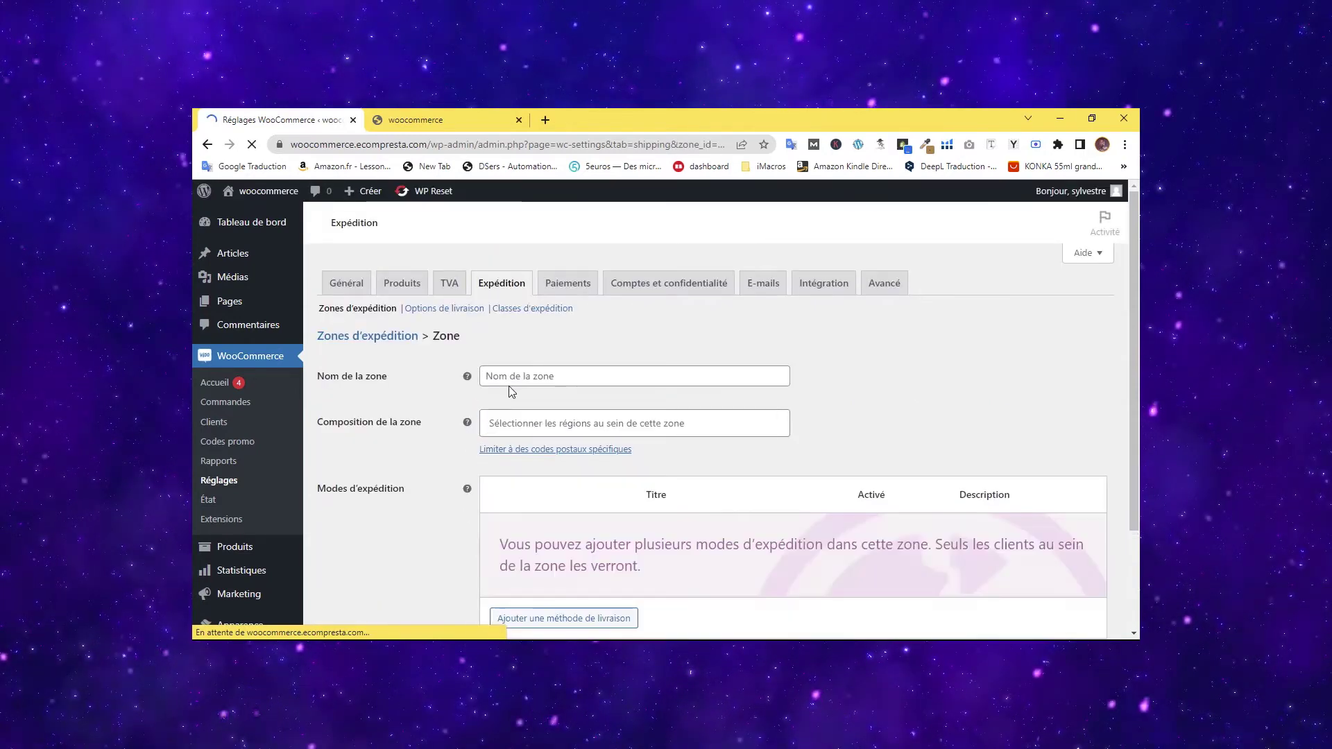
click(524, 378)
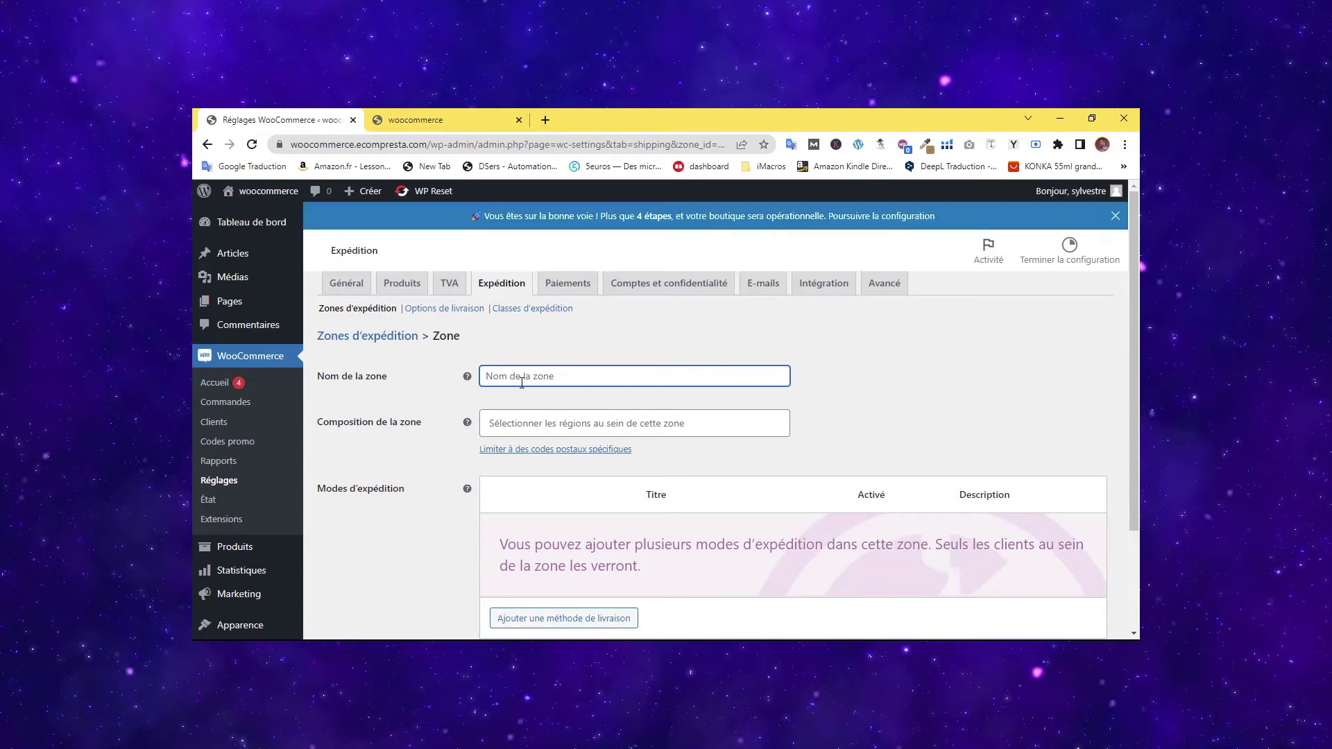
text(FRANCE)
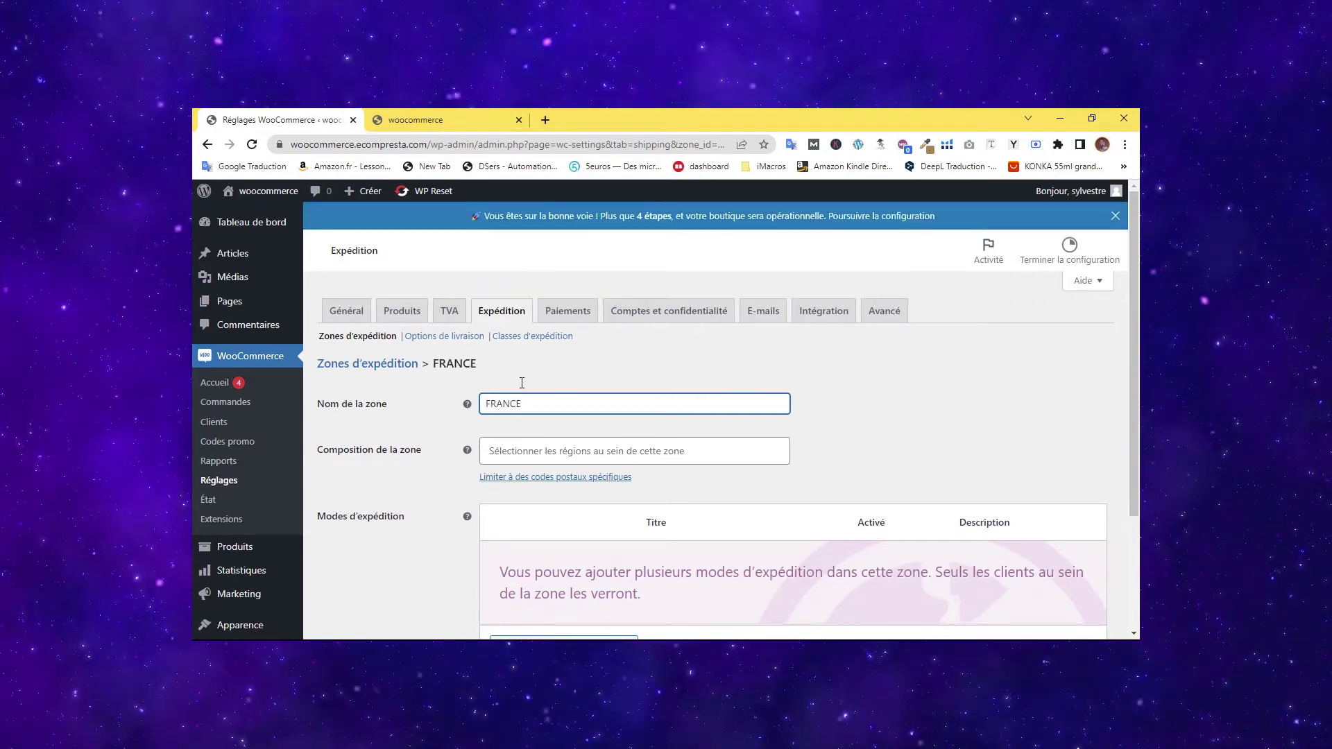
Add France as the region that makes up the FRANCE shipping zone.
scroll(563, 414, down, 2)
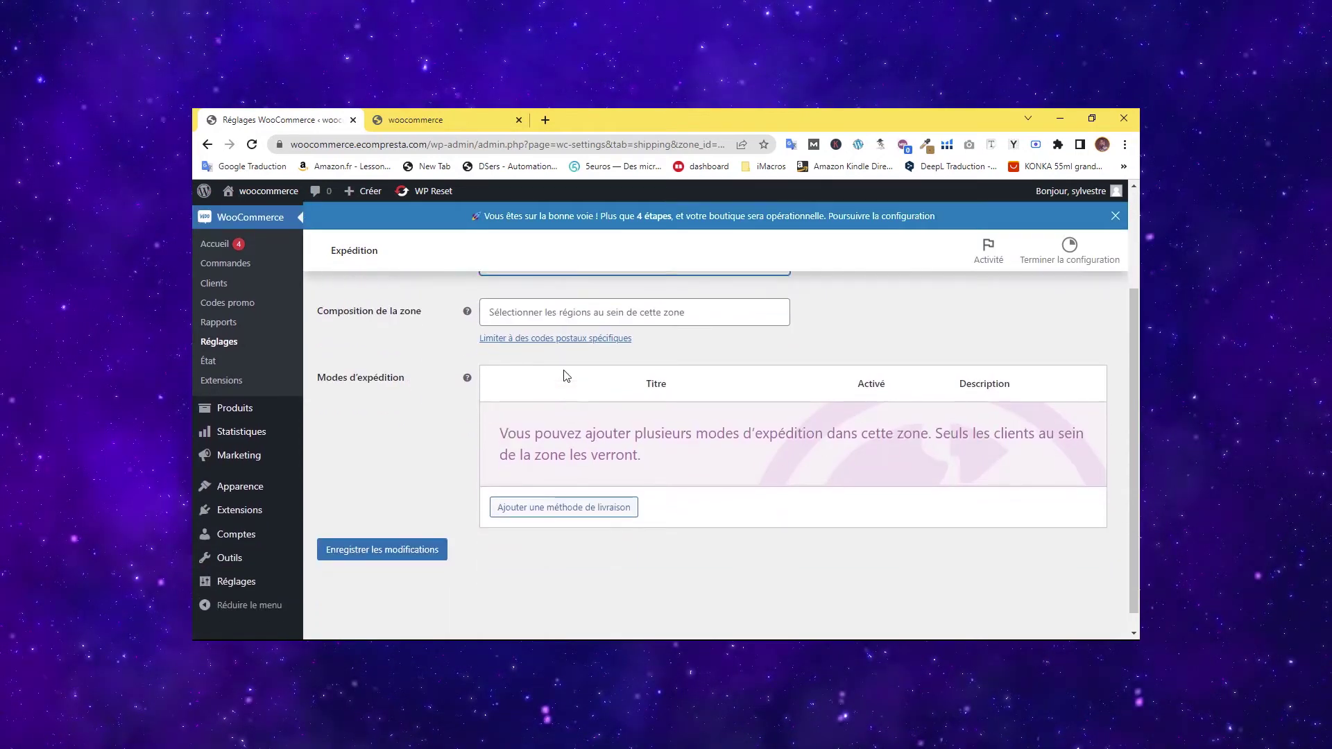
click(528, 313)
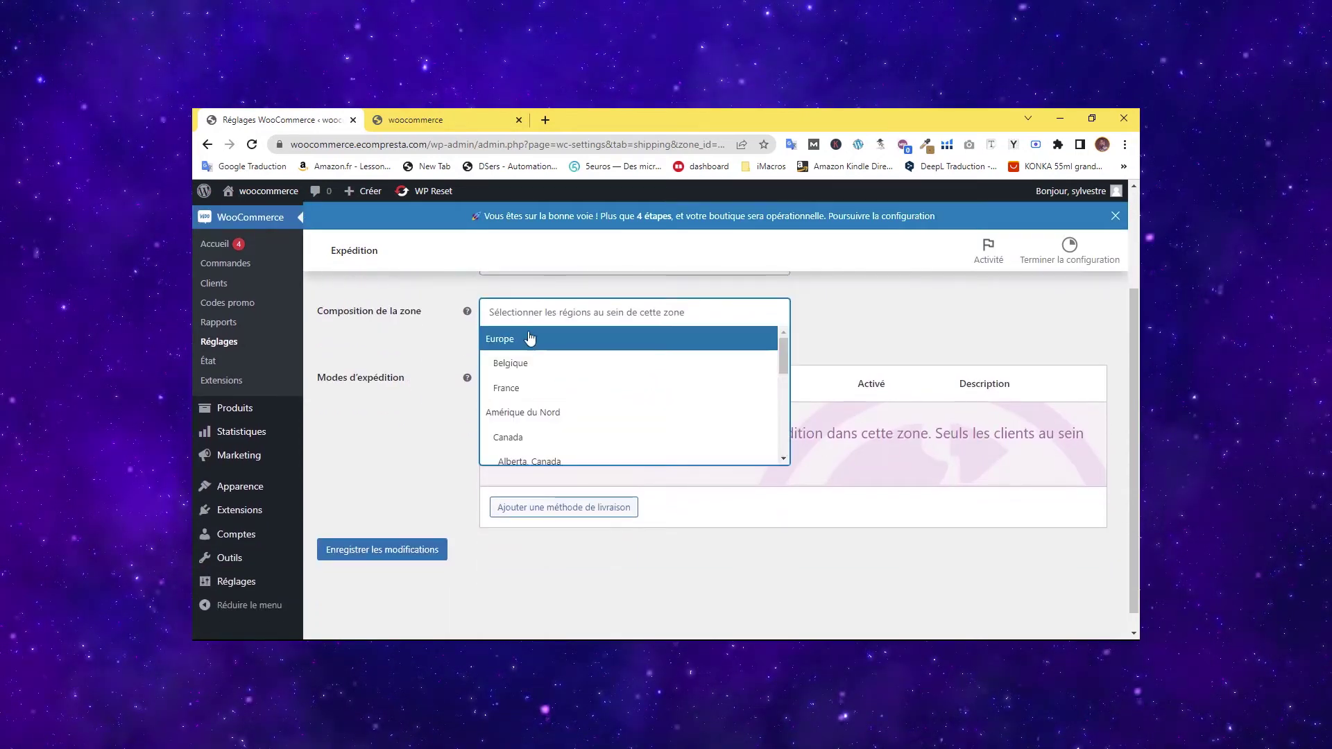
click(518, 392)
click(561, 313)
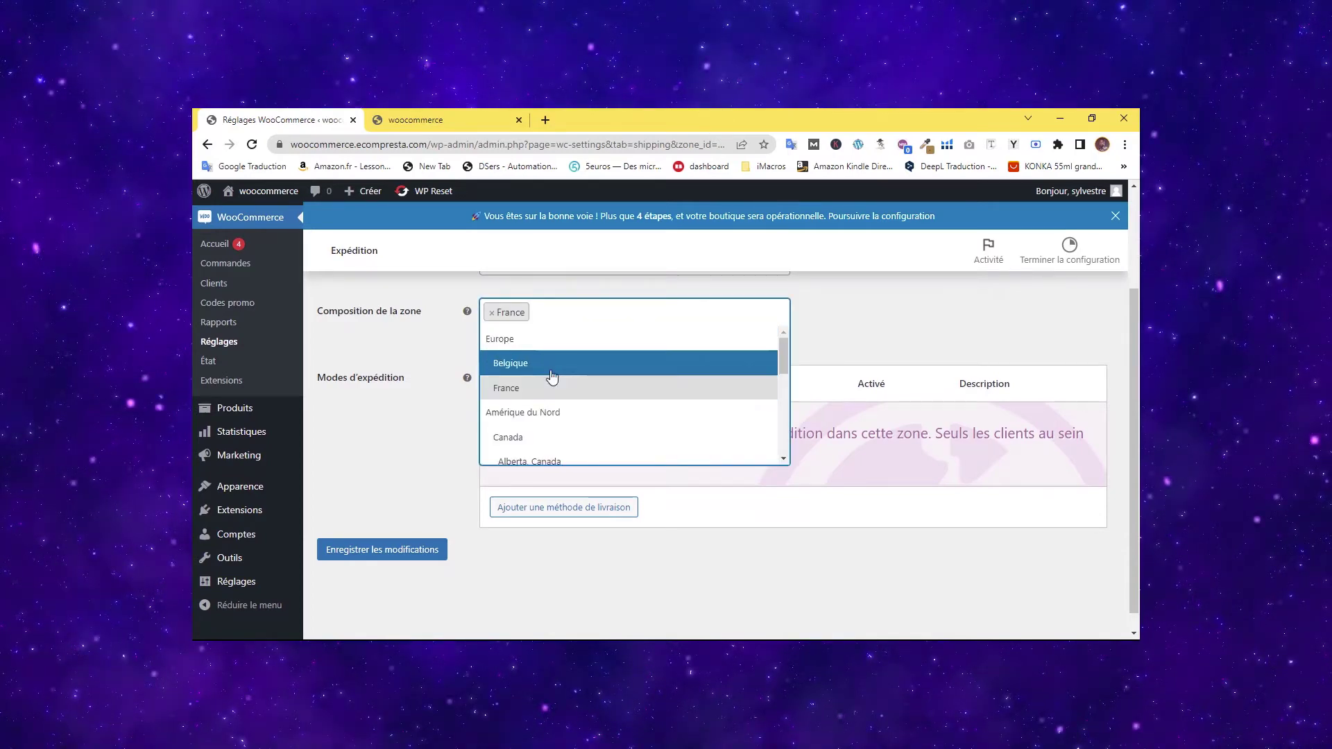
click(870, 311)
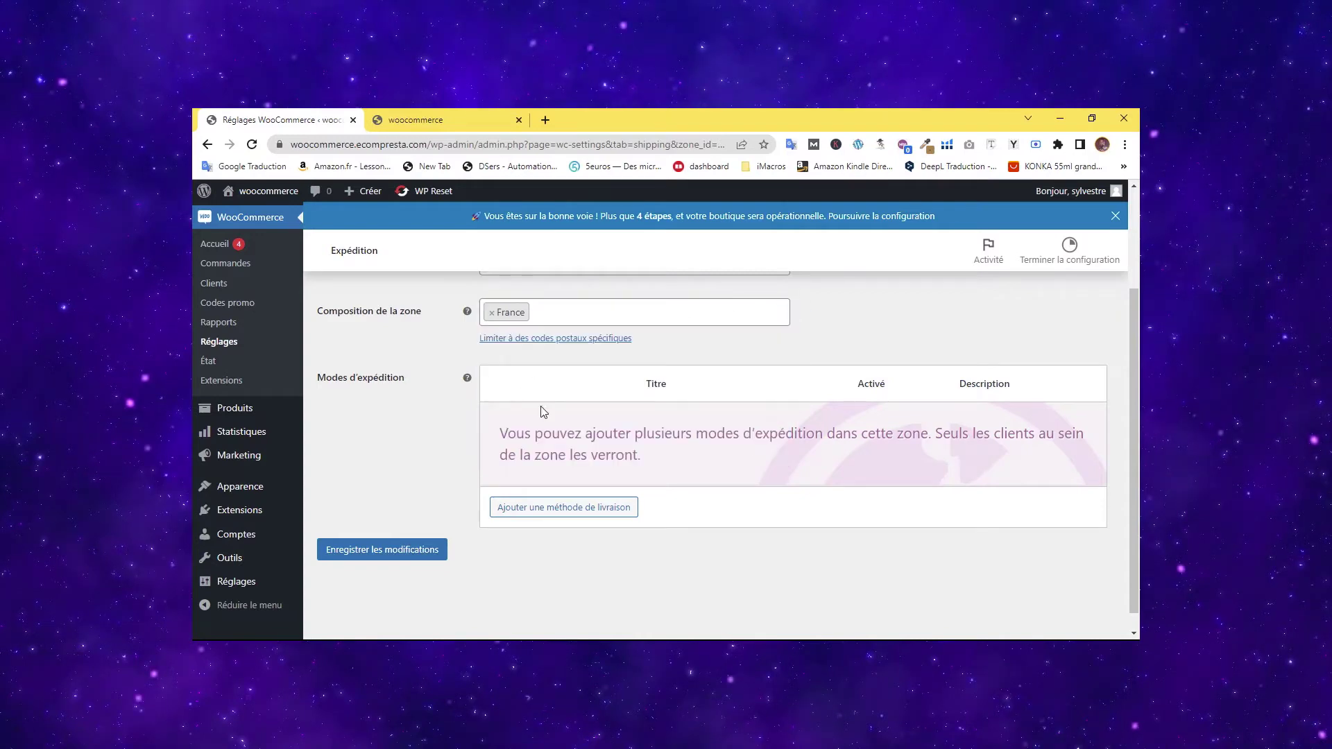
Add the Livraison gratuite shipping method to the FRANCE zone.
click(548, 507)
click(510, 420)
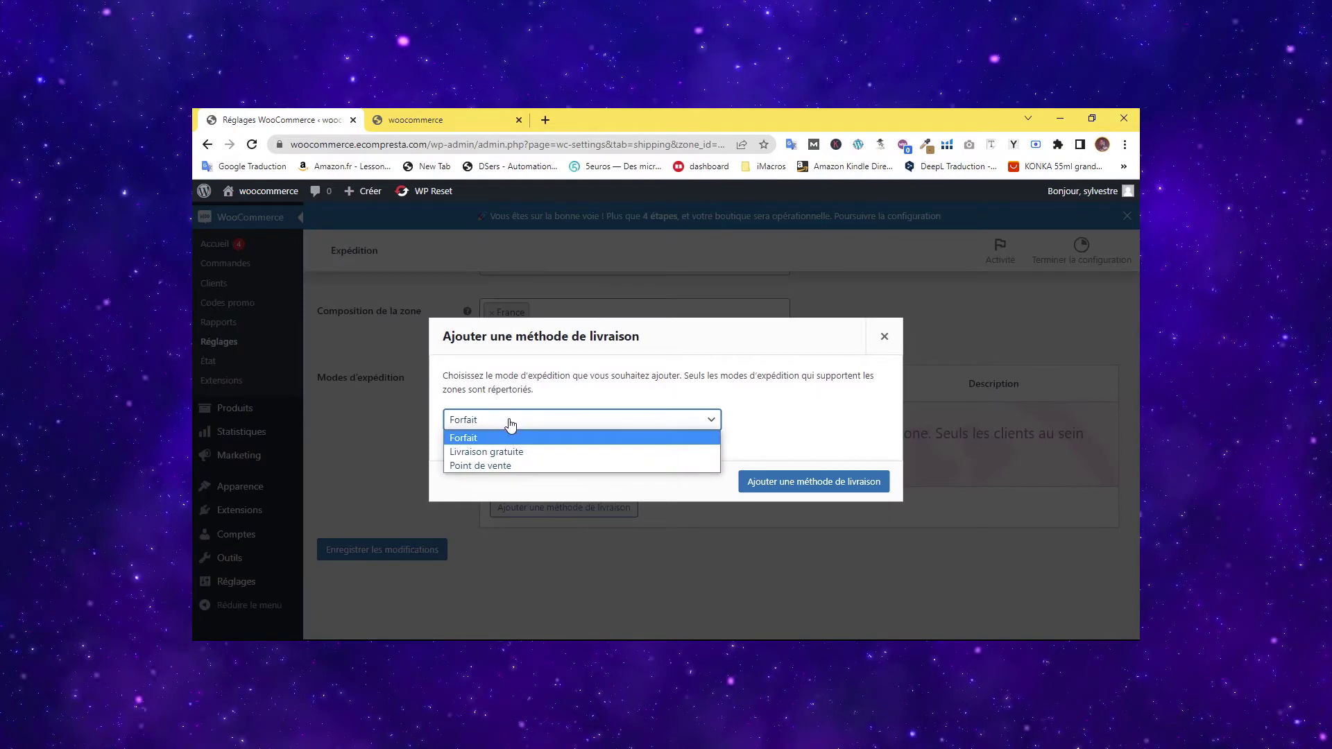
click(494, 452)
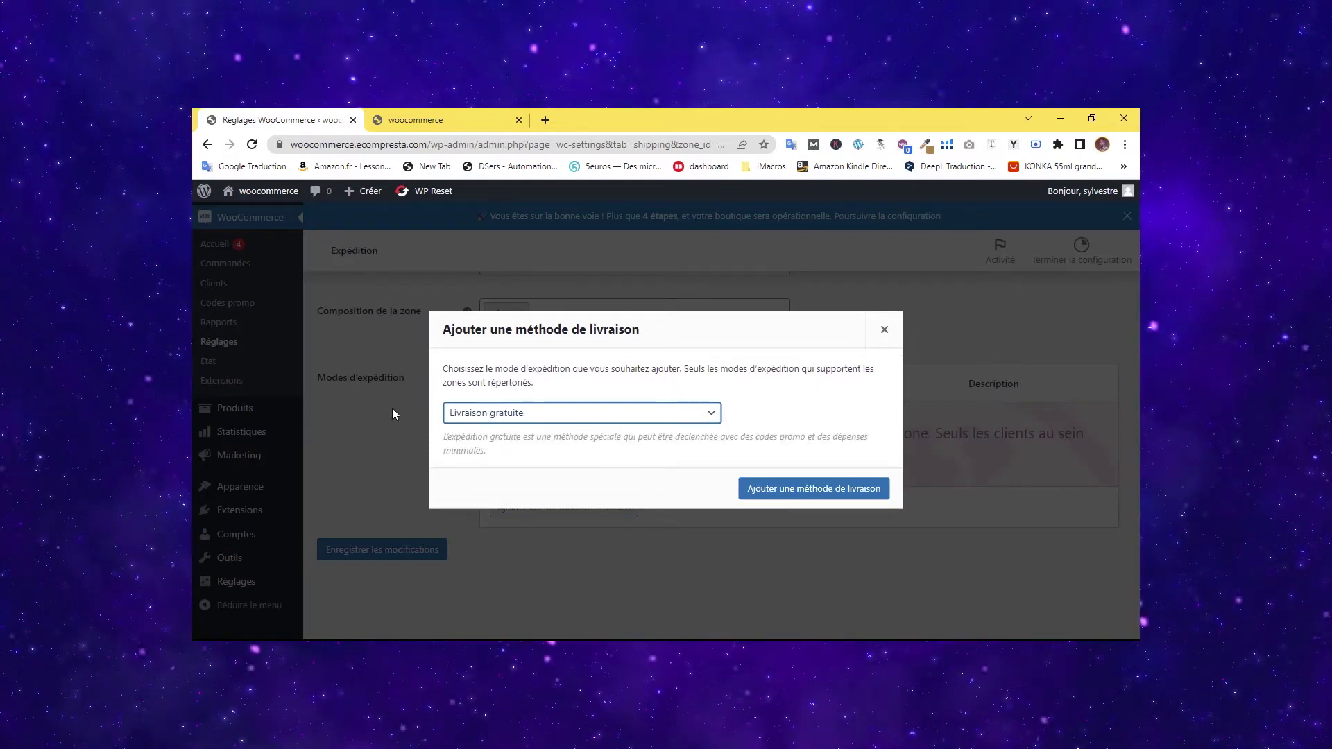
click(784, 490)
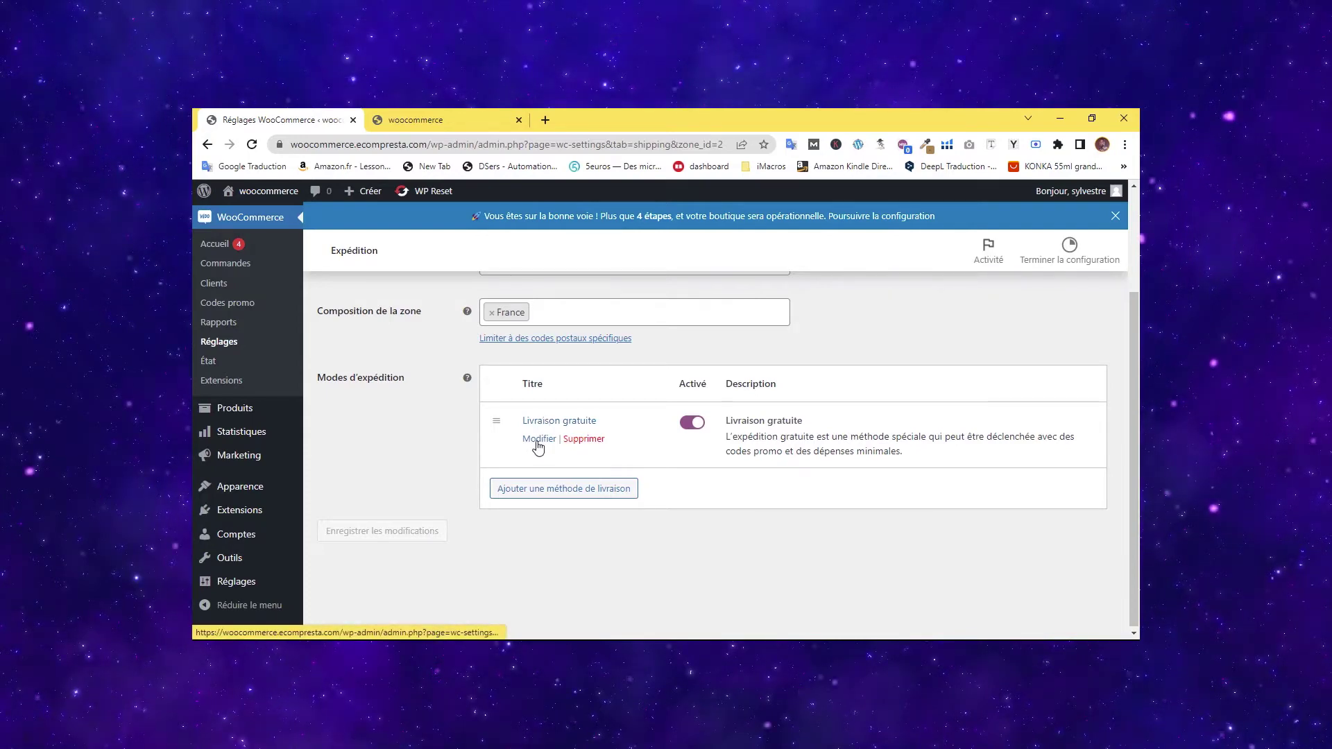
Make Livraison gratuite require a Montant minimum de commande, with the minimum order amount set to 99.
click(538, 444)
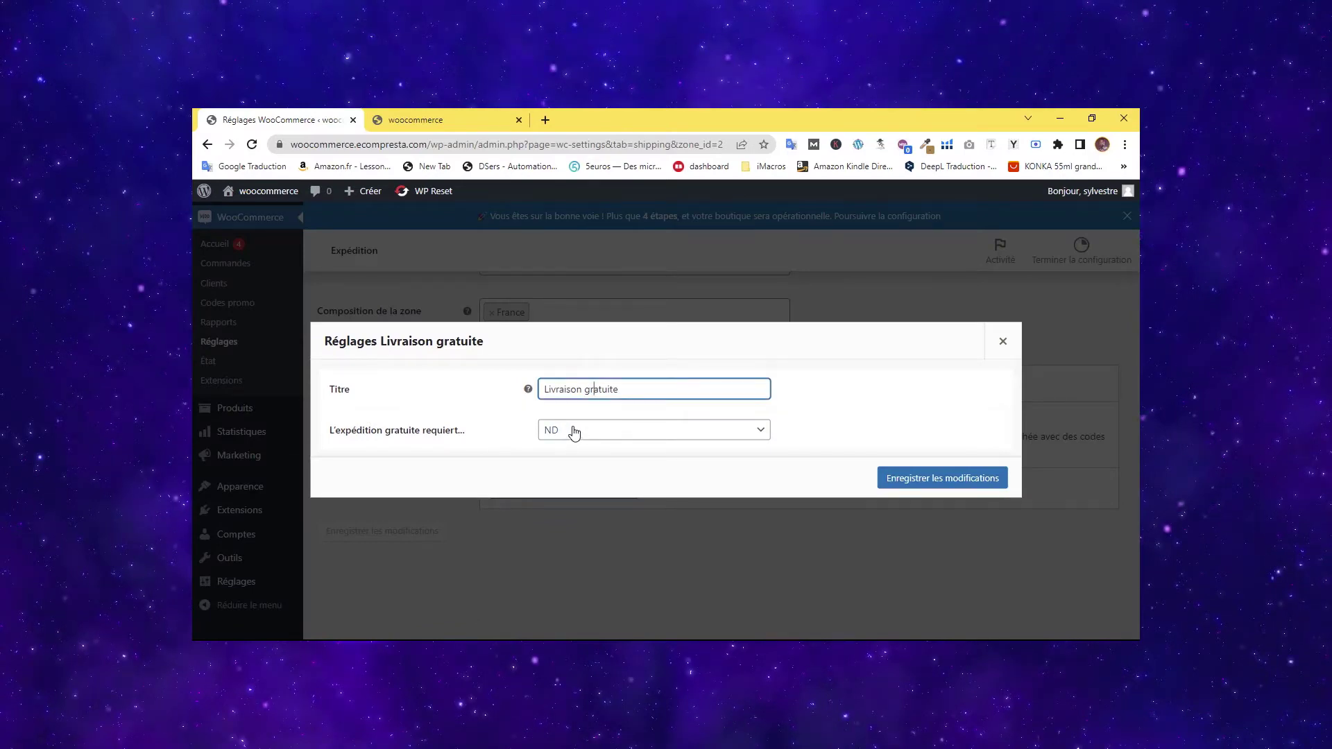
click(565, 433)
click(494, 445)
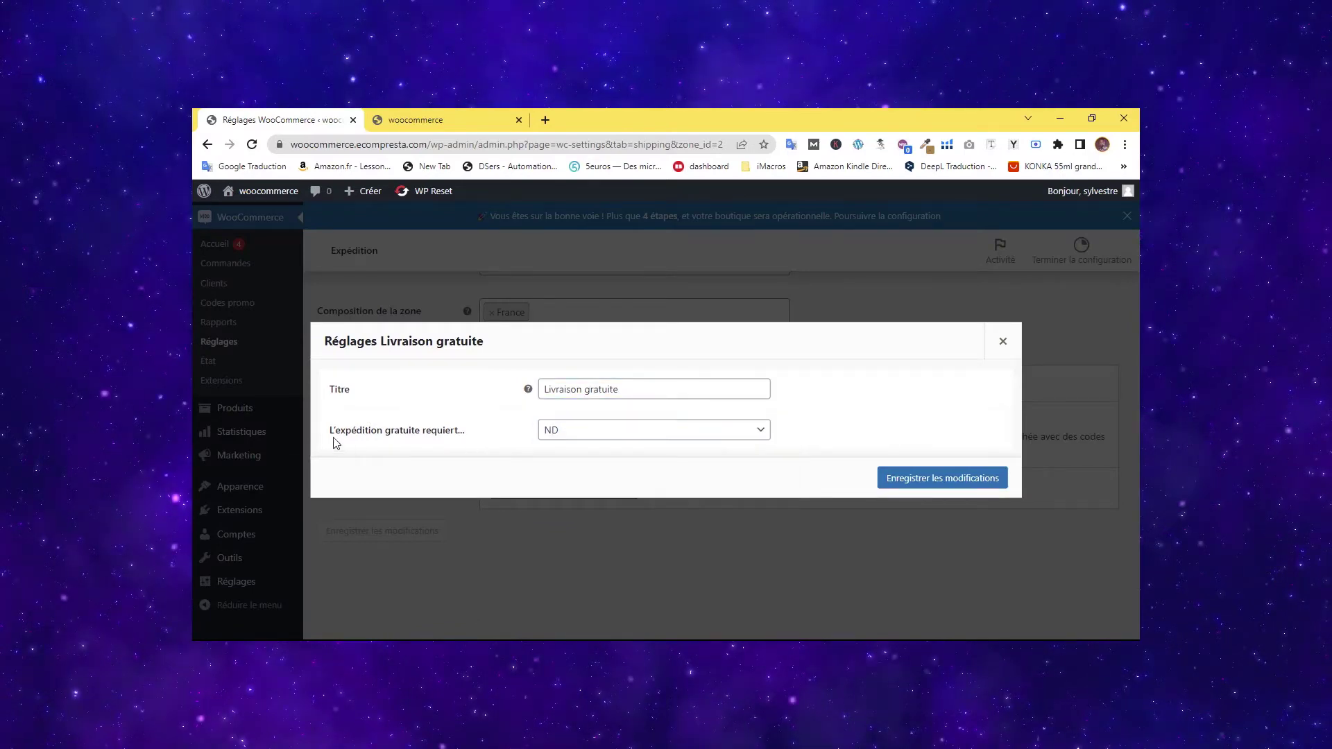
click(582, 436)
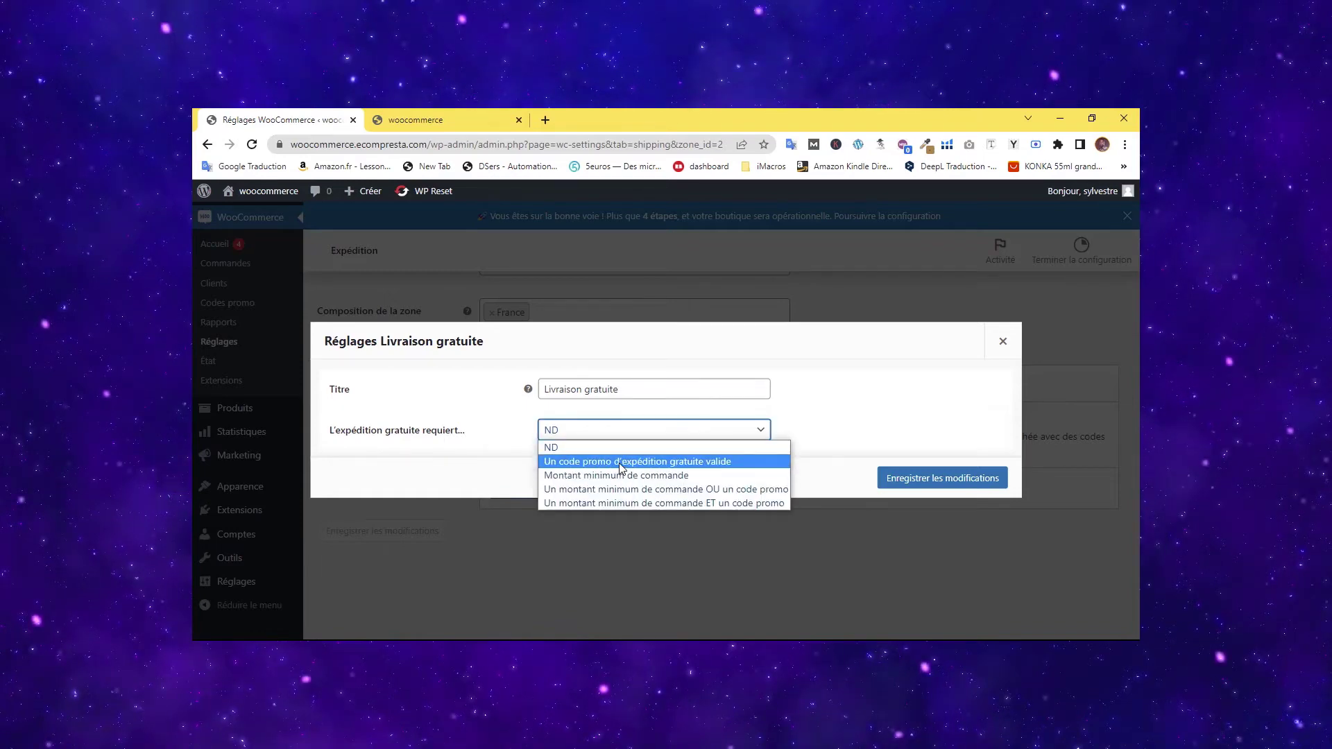
click(585, 476)
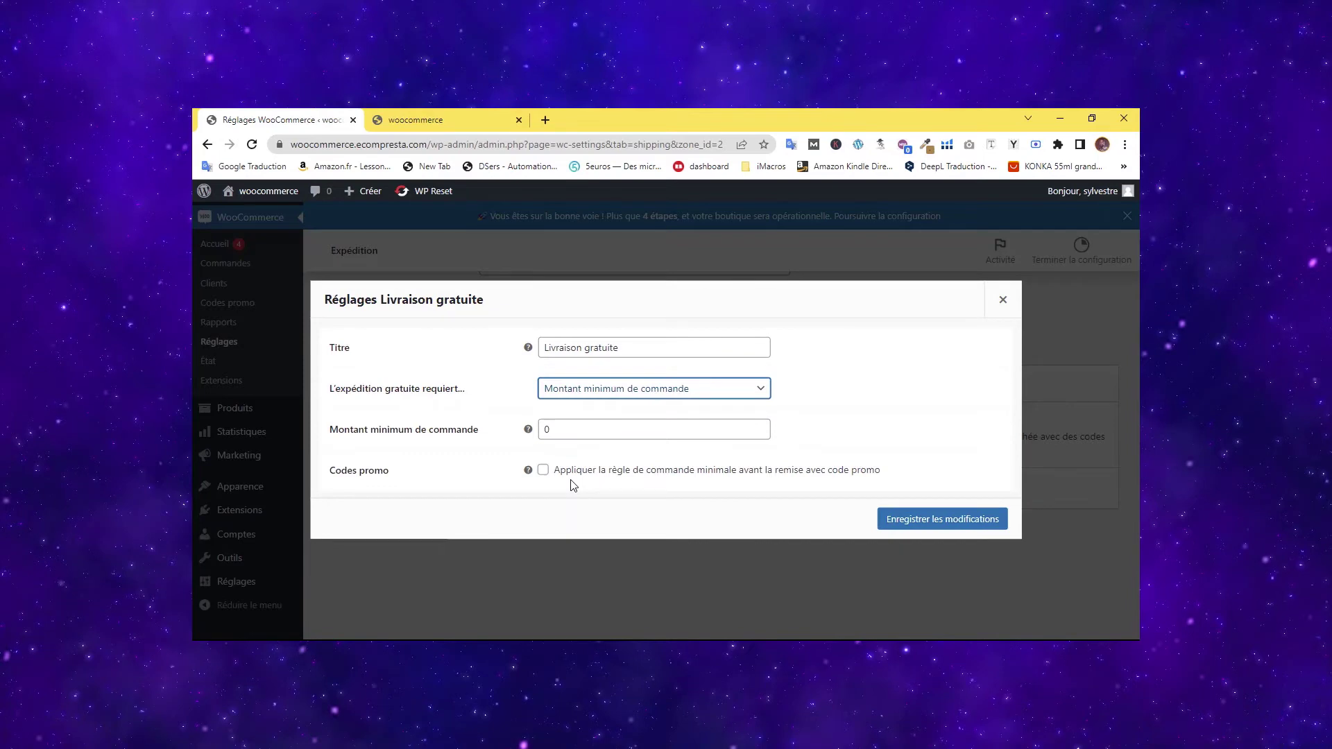
key(Tab)
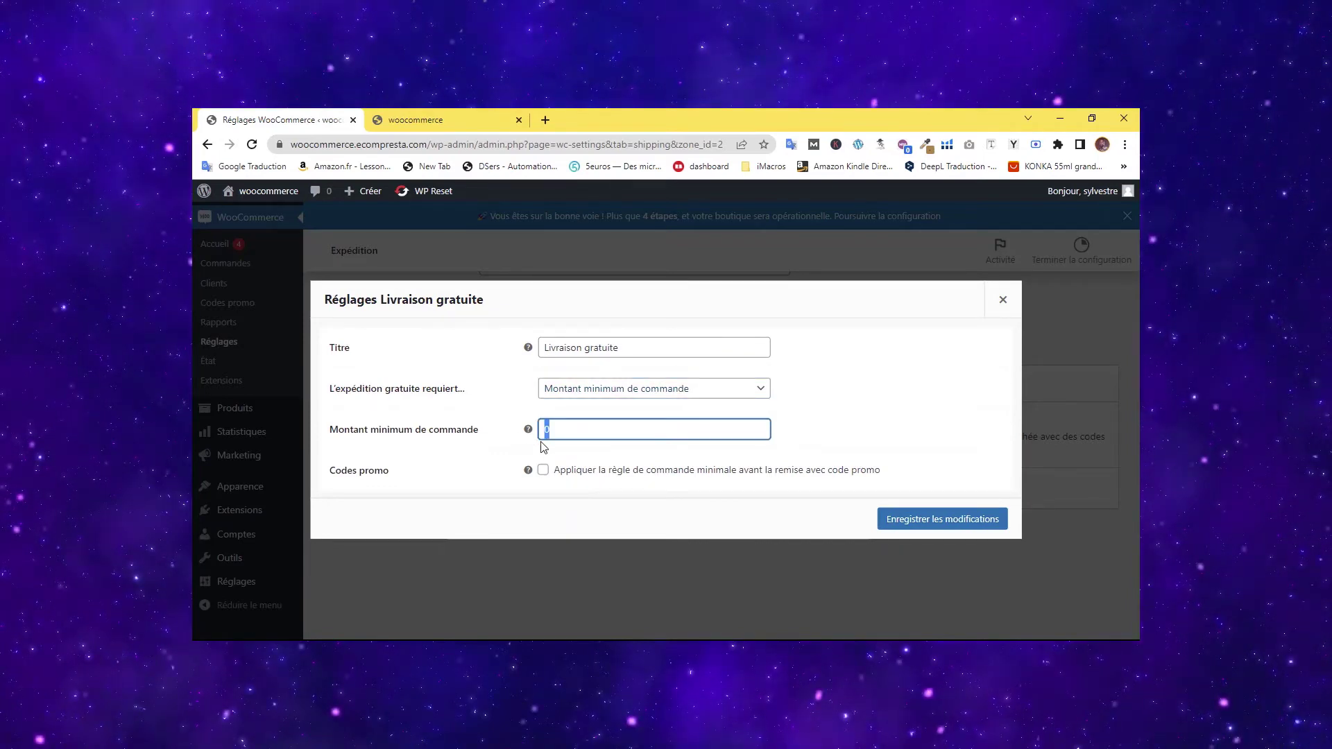
text(99)
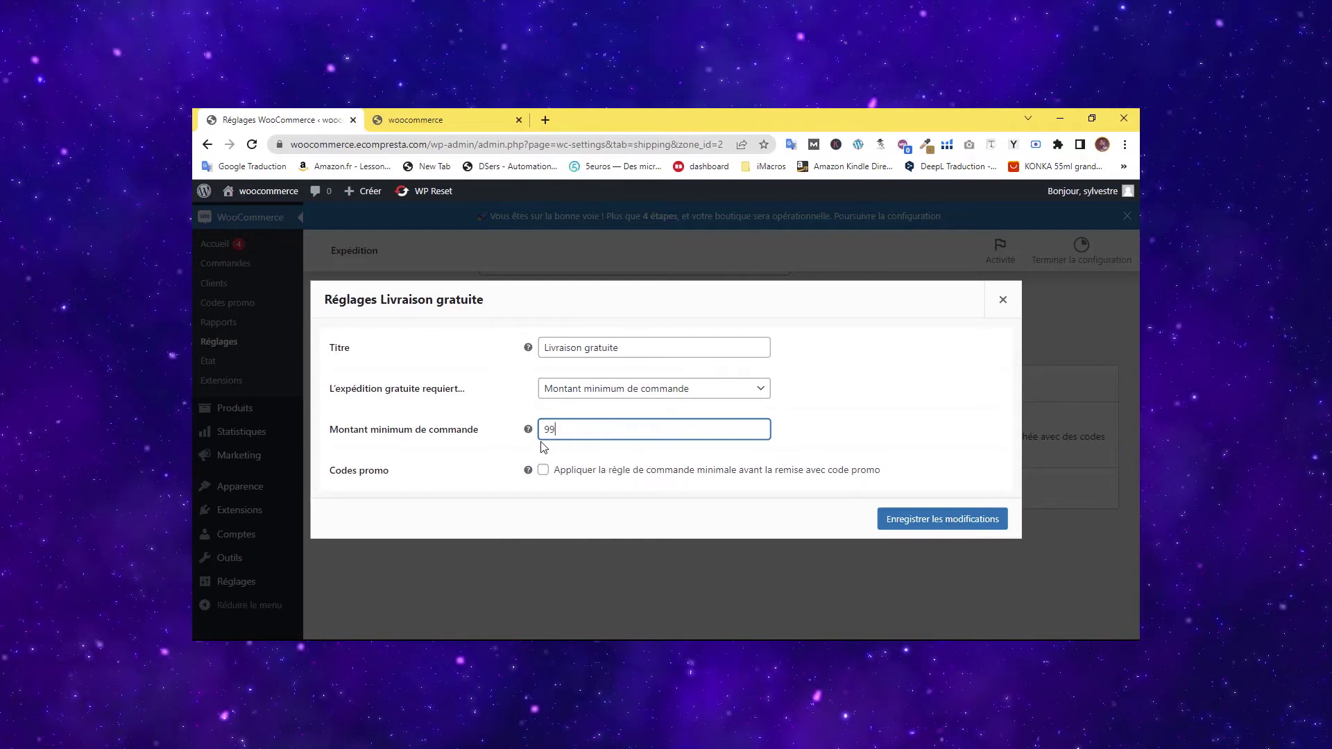
click(488, 459)
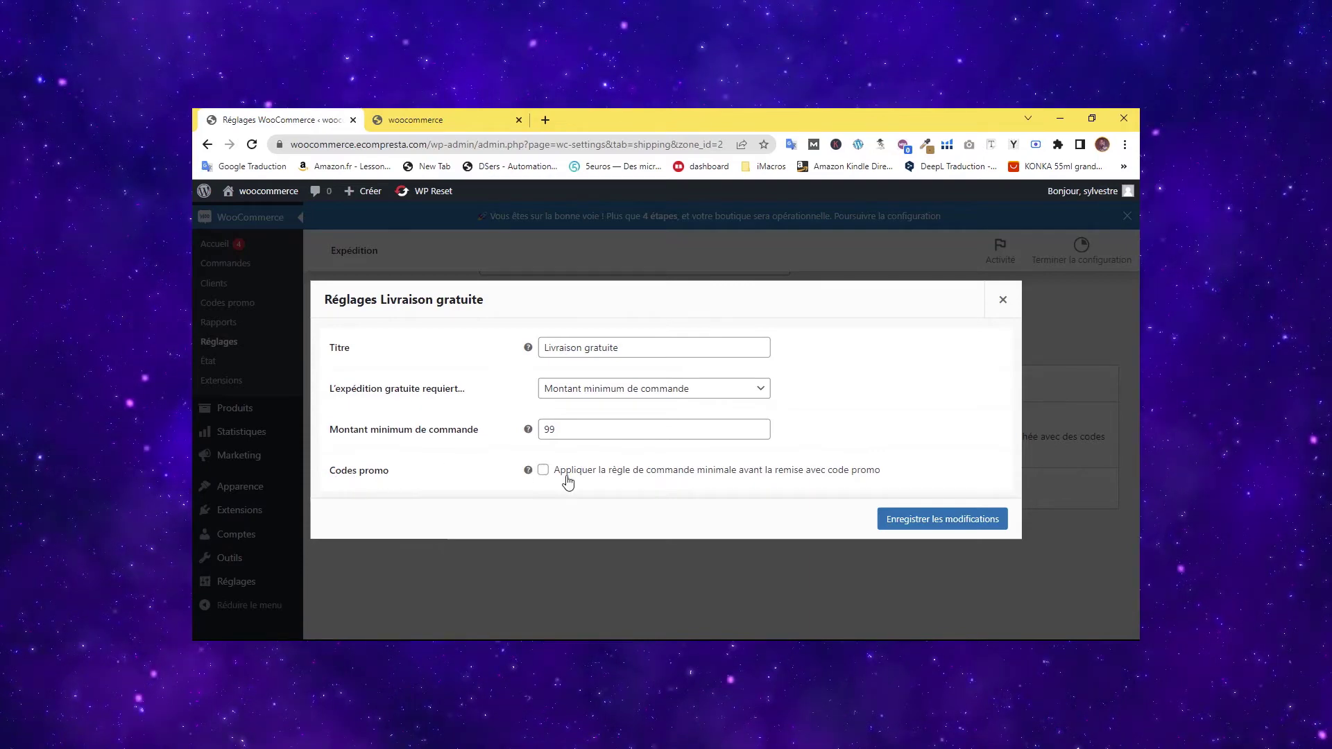
Enable the Codes promo option that applies the minimum order rule before the coupon discount.
drag(554, 471, 881, 476)
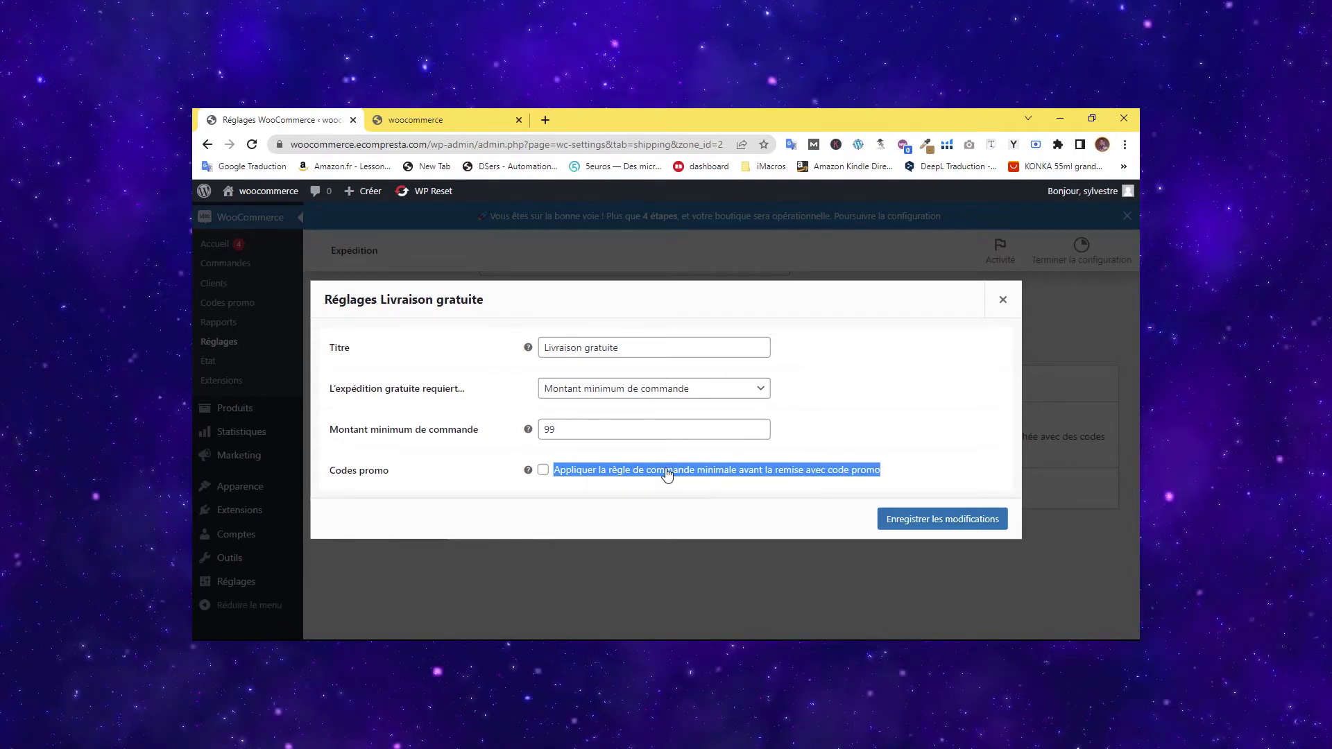
click(551, 472)
click(544, 472)
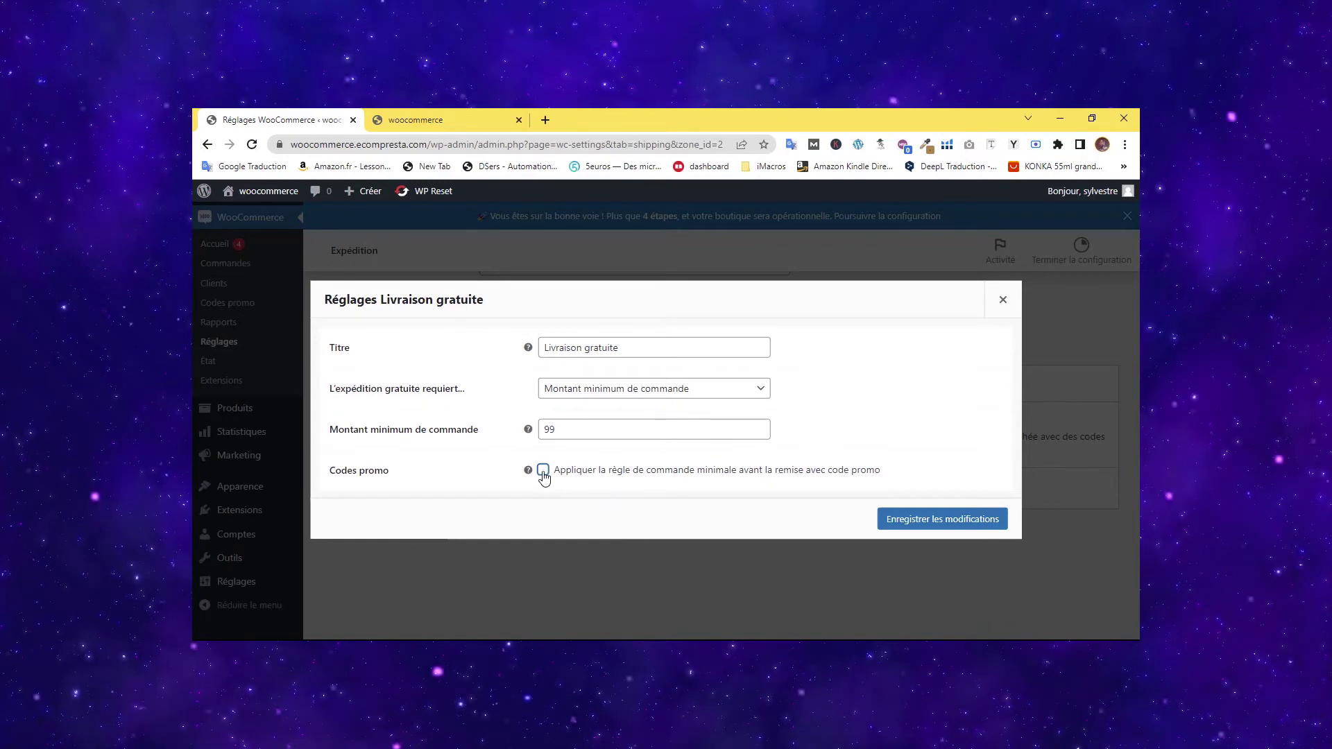
click(543, 472)
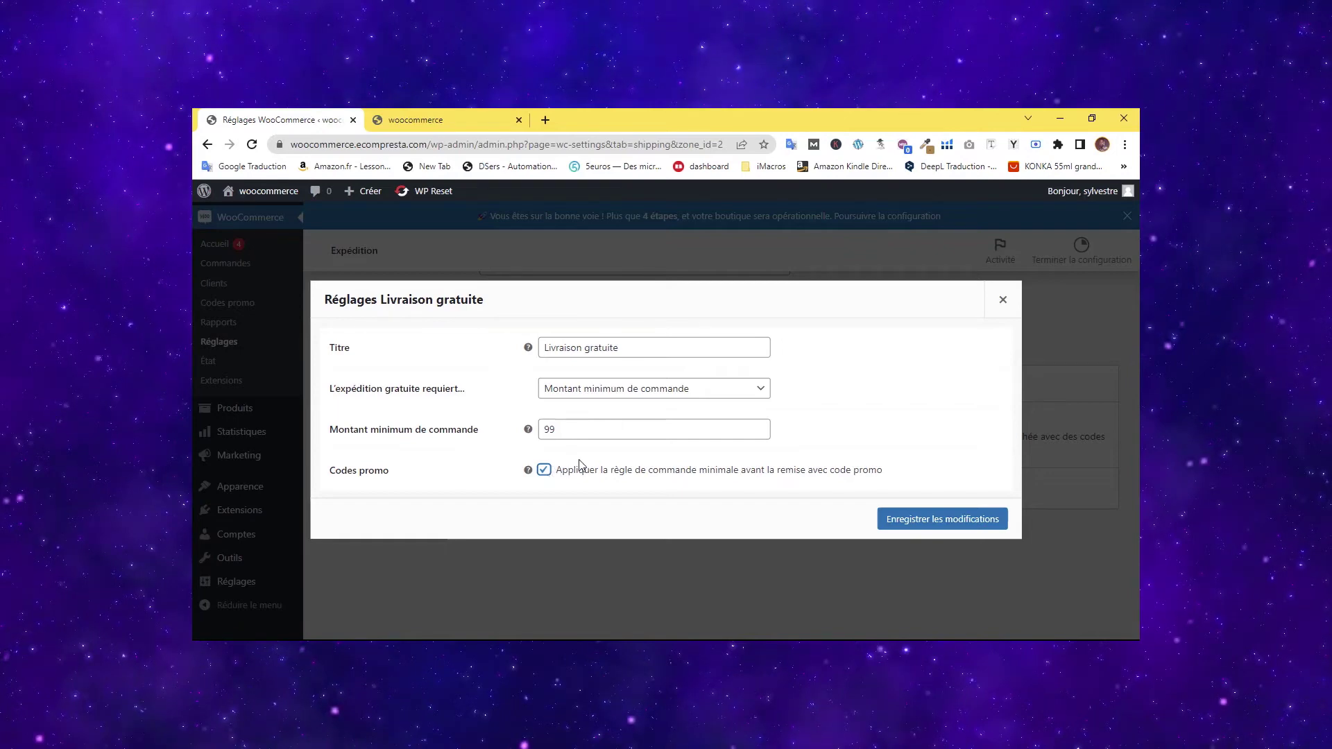
double_click(546, 430)
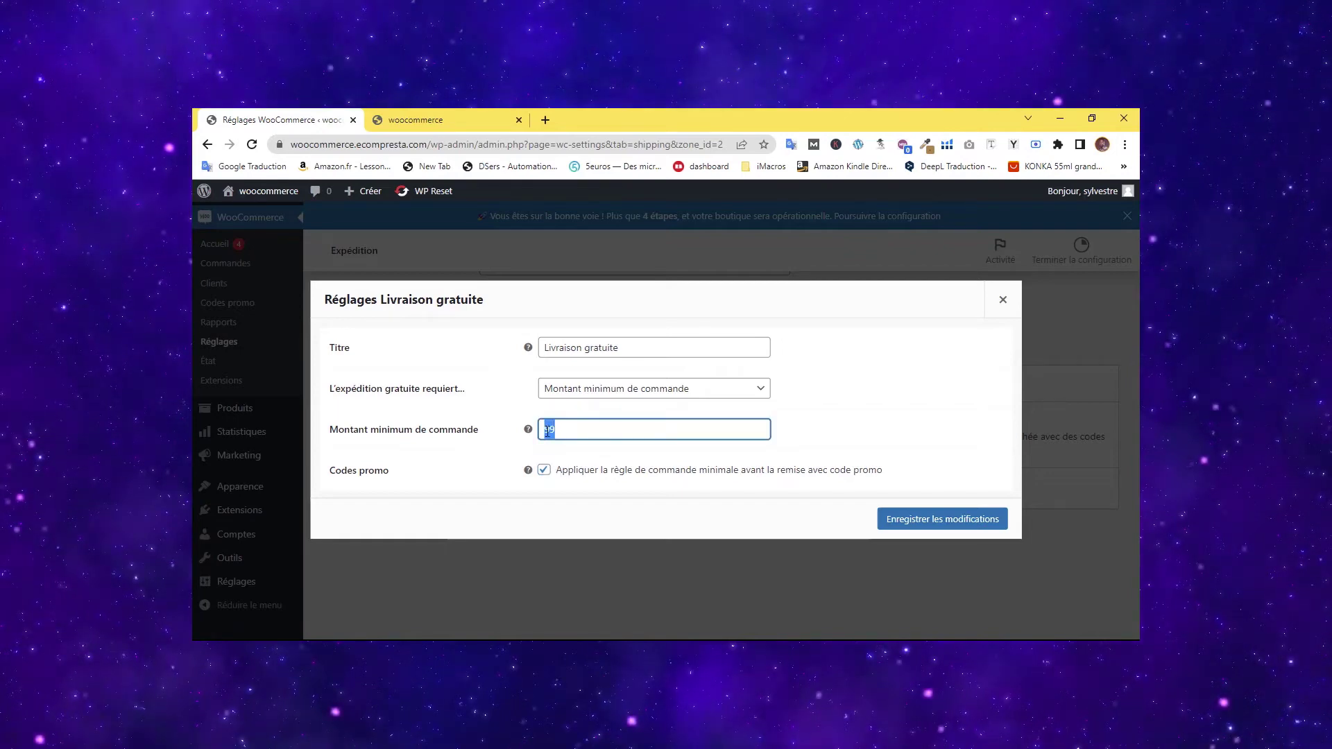
click(550, 431)
double_click(553, 429)
click(581, 428)
double_click(555, 429)
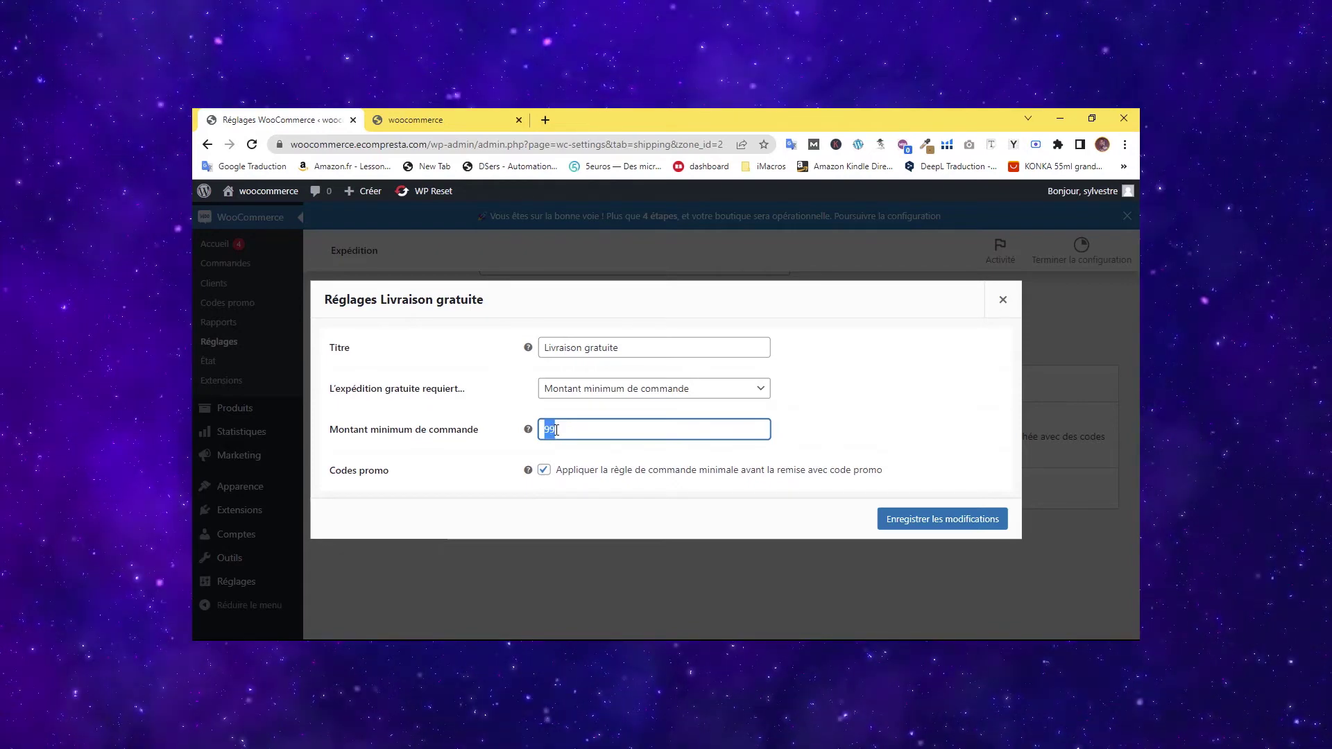
click(557, 430)
double_click(560, 429)
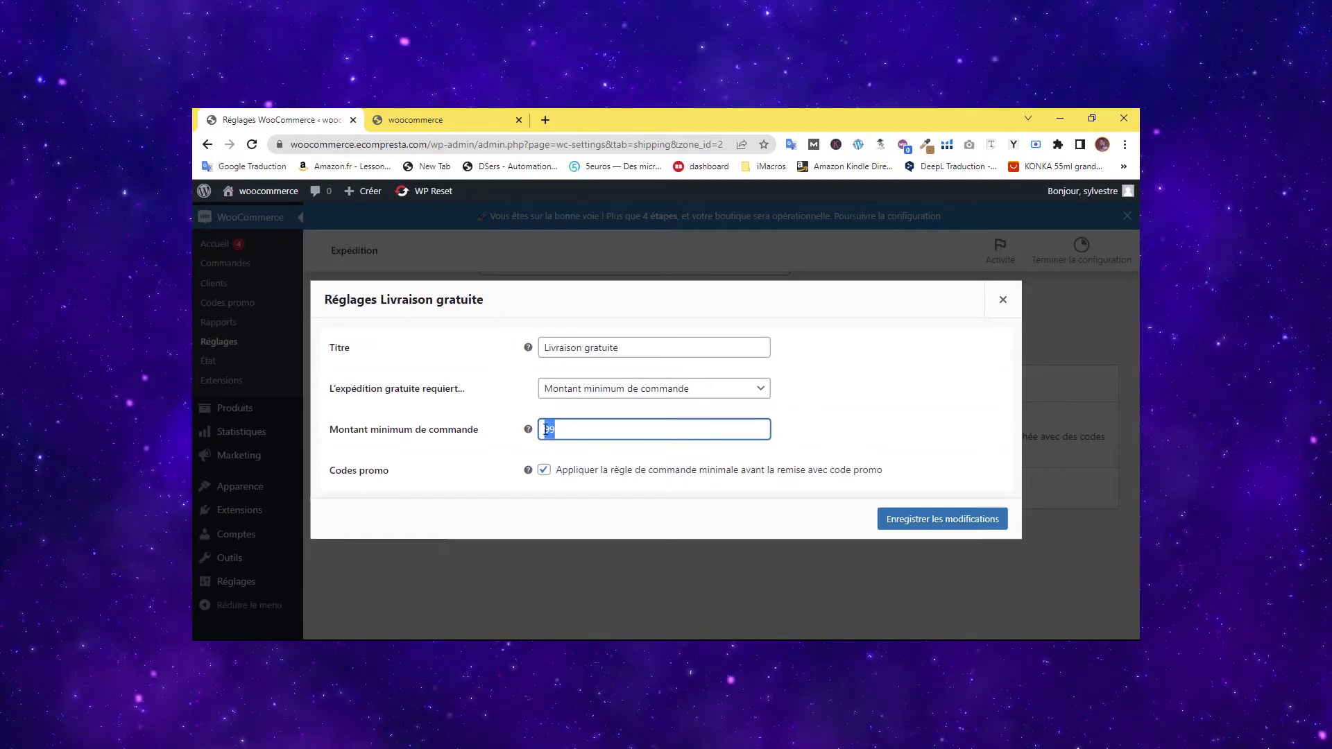
click(565, 426)
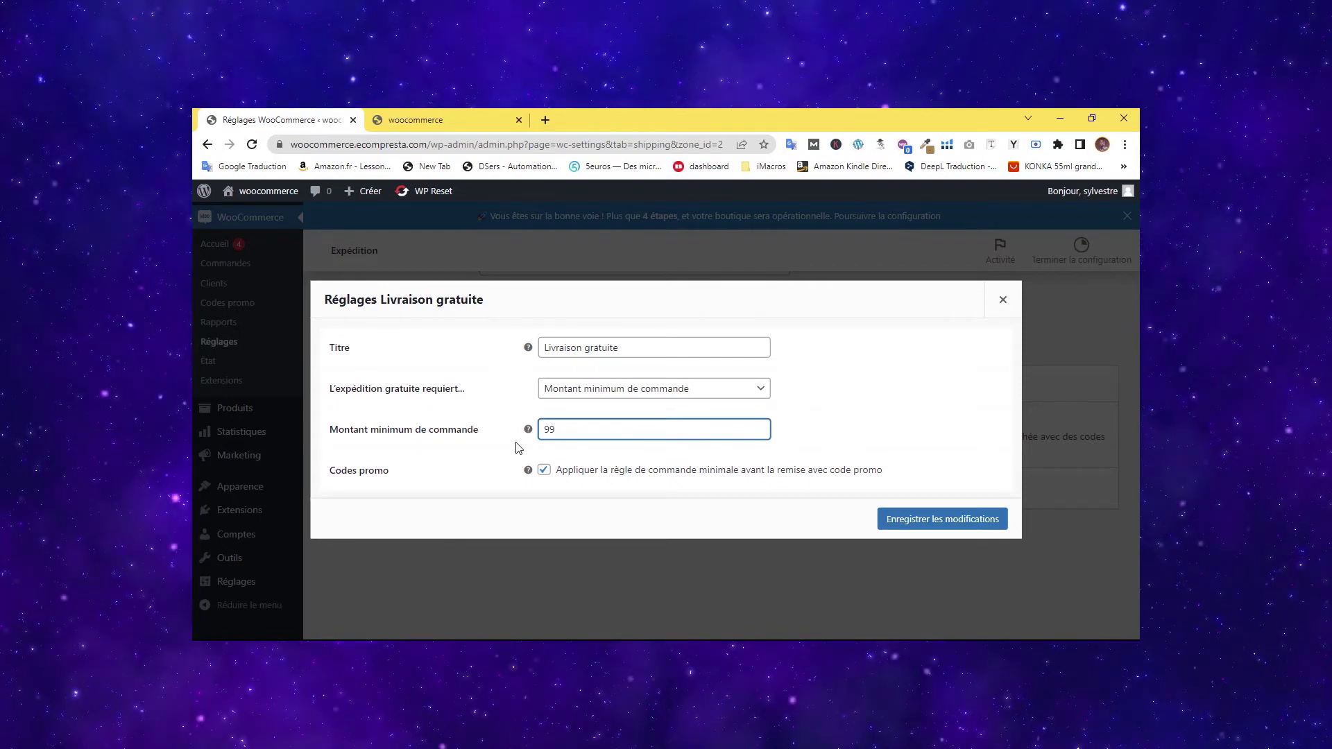
Disable the minimum order rule before coupon discounts and save the Livraison gratuite settings.
click(543, 471)
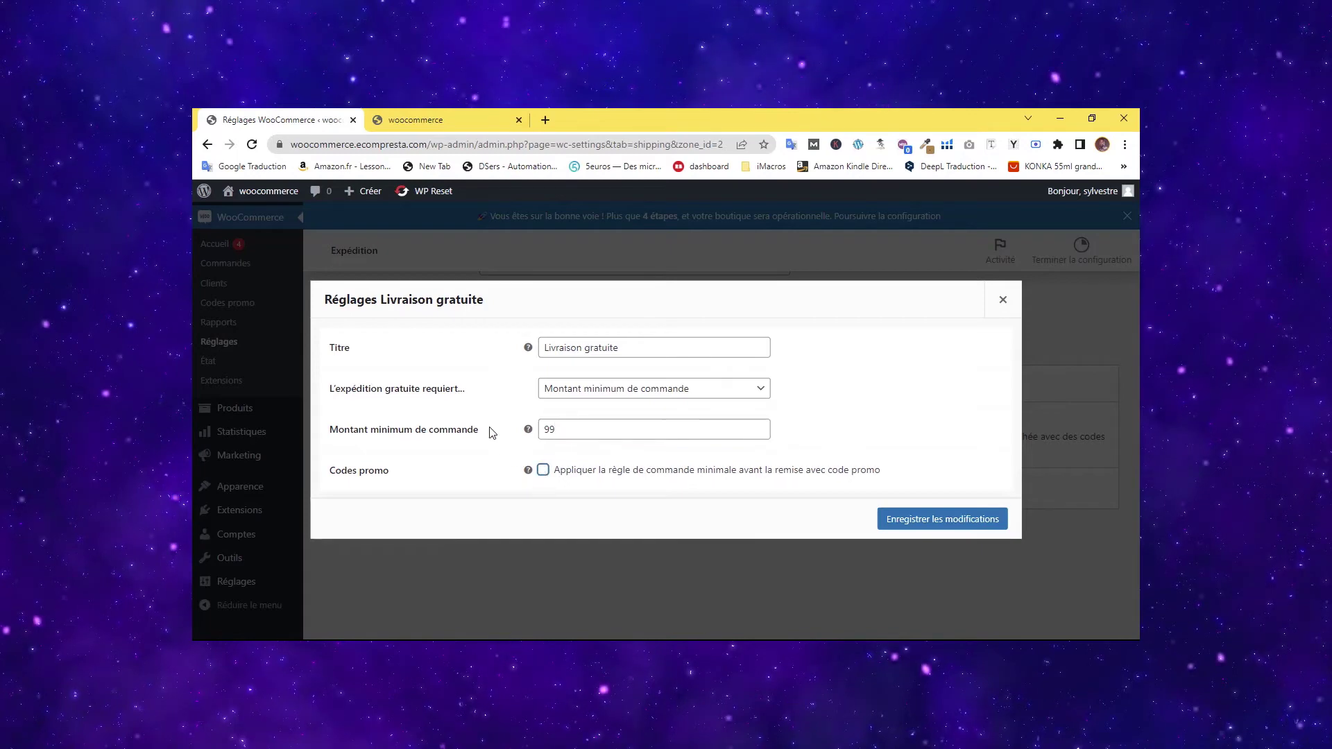
click(475, 472)
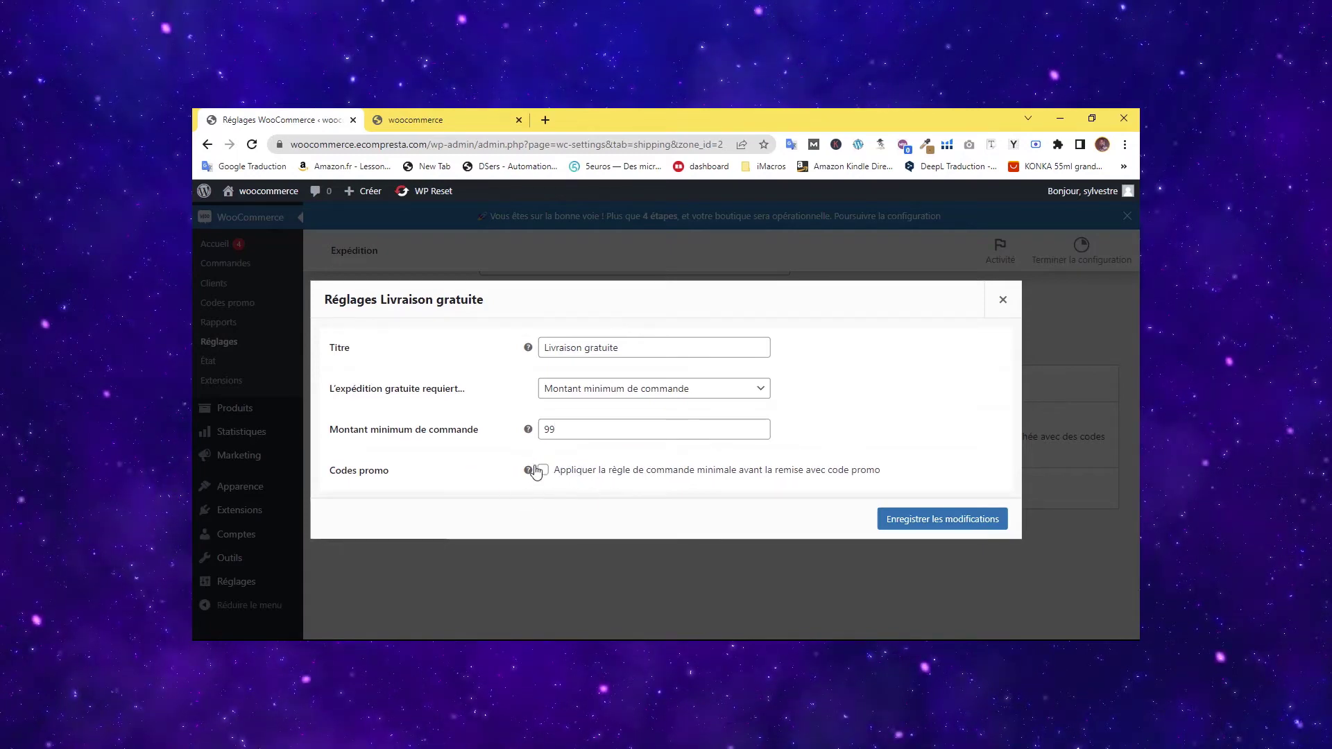
click(954, 525)
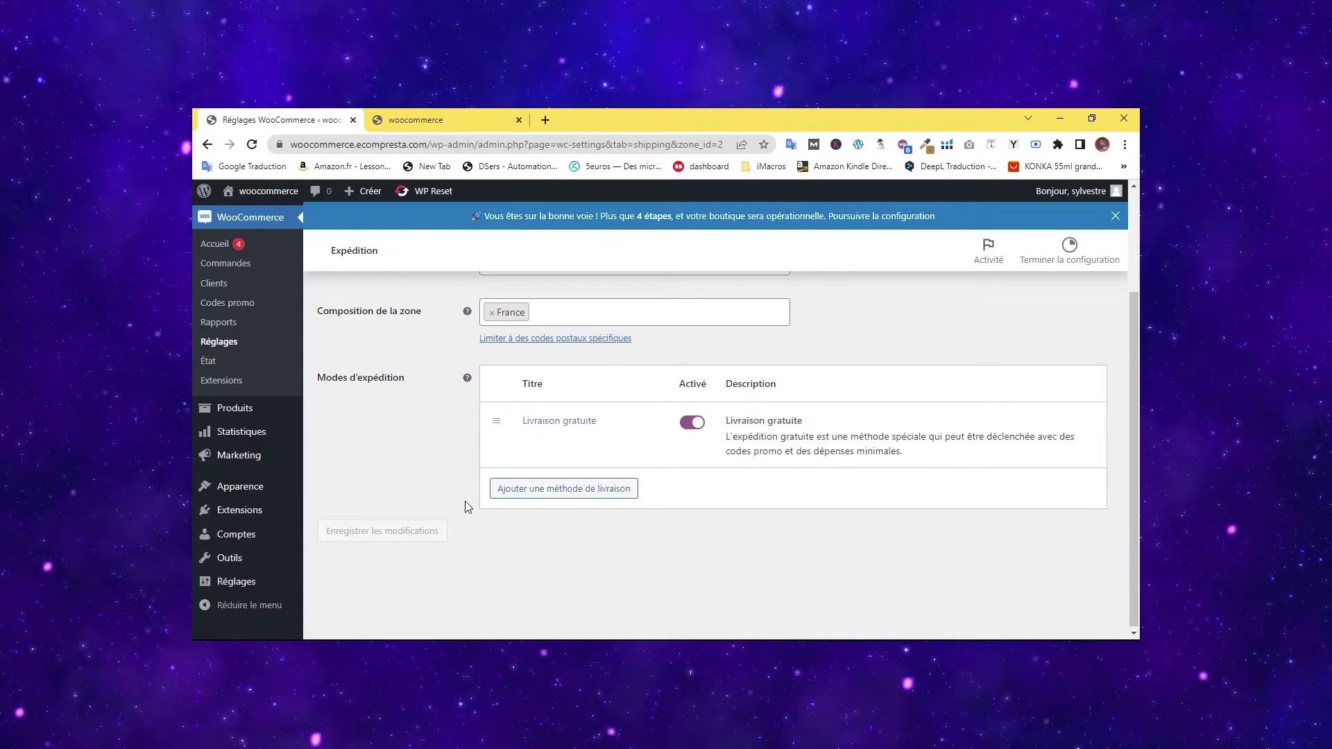
Add the Forfait shipping method to the FRANCE zone.
mouse_move(531, 424)
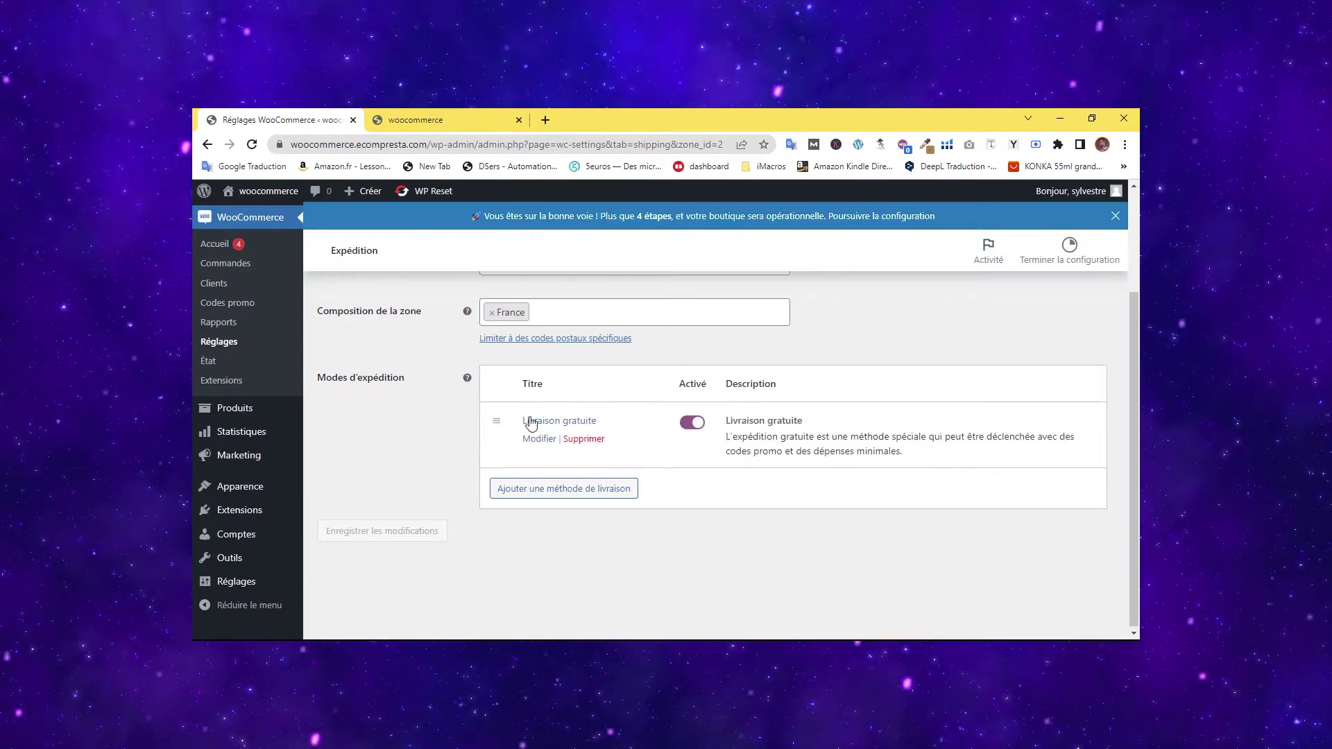
click(527, 490)
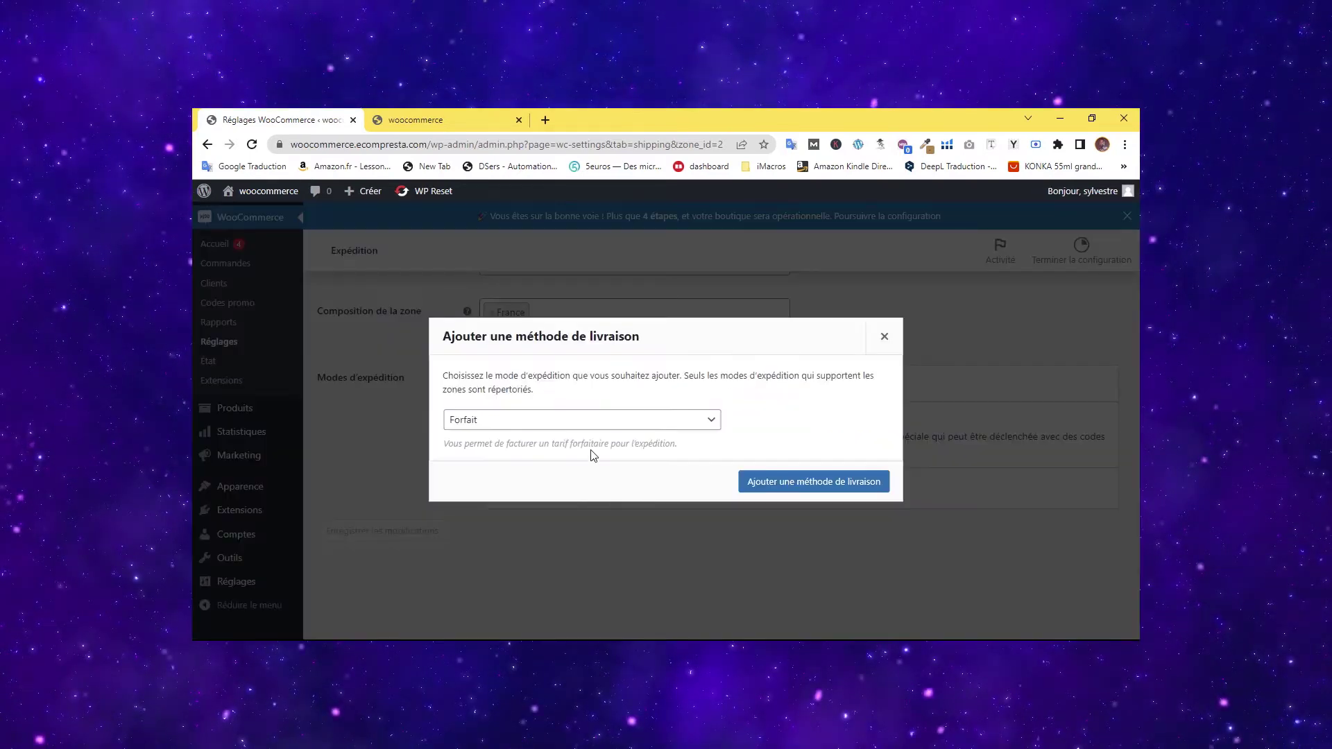
click(497, 422)
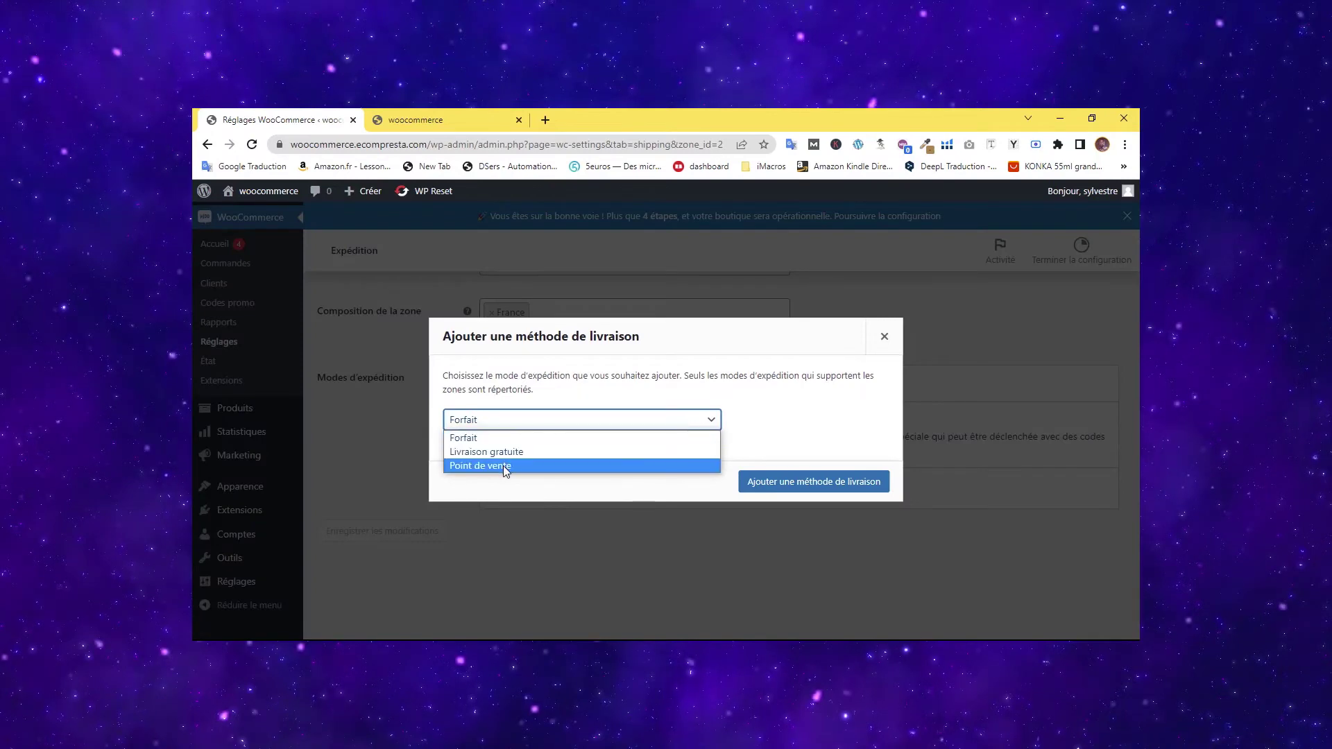
click(496, 438)
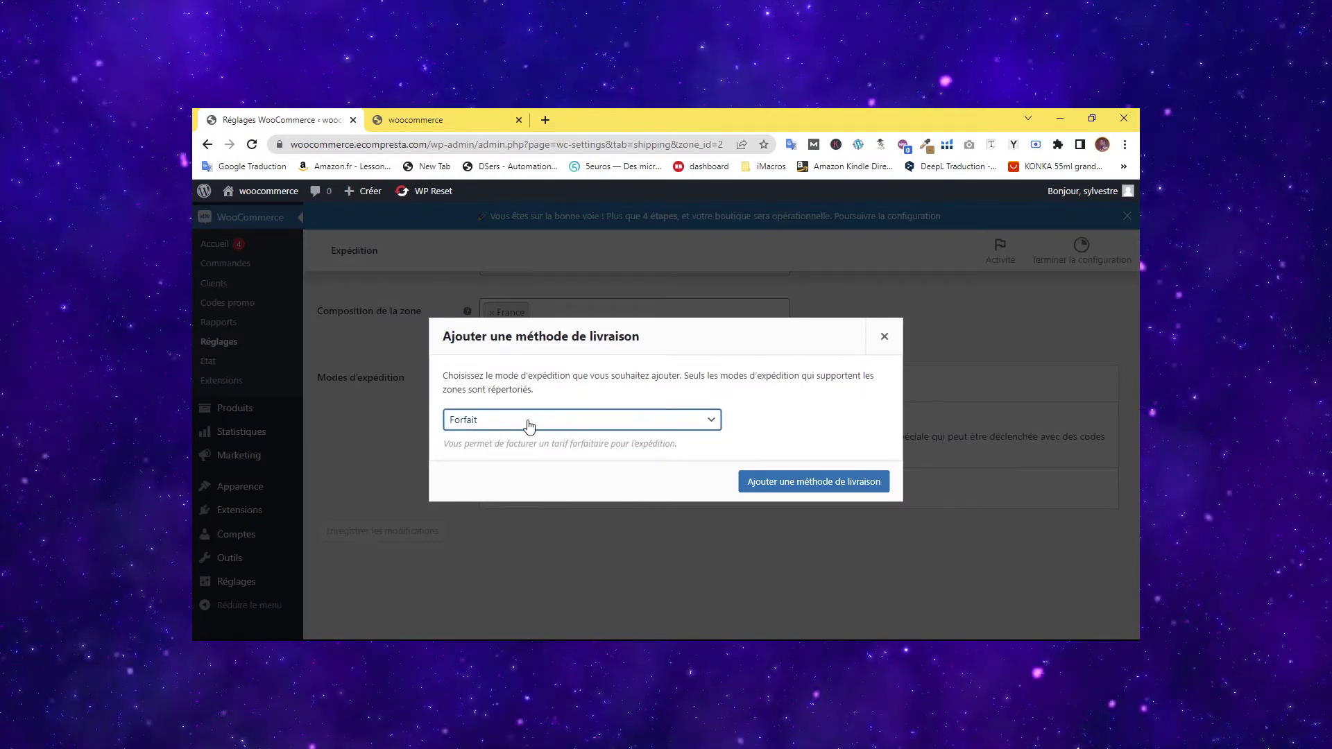
click(779, 492)
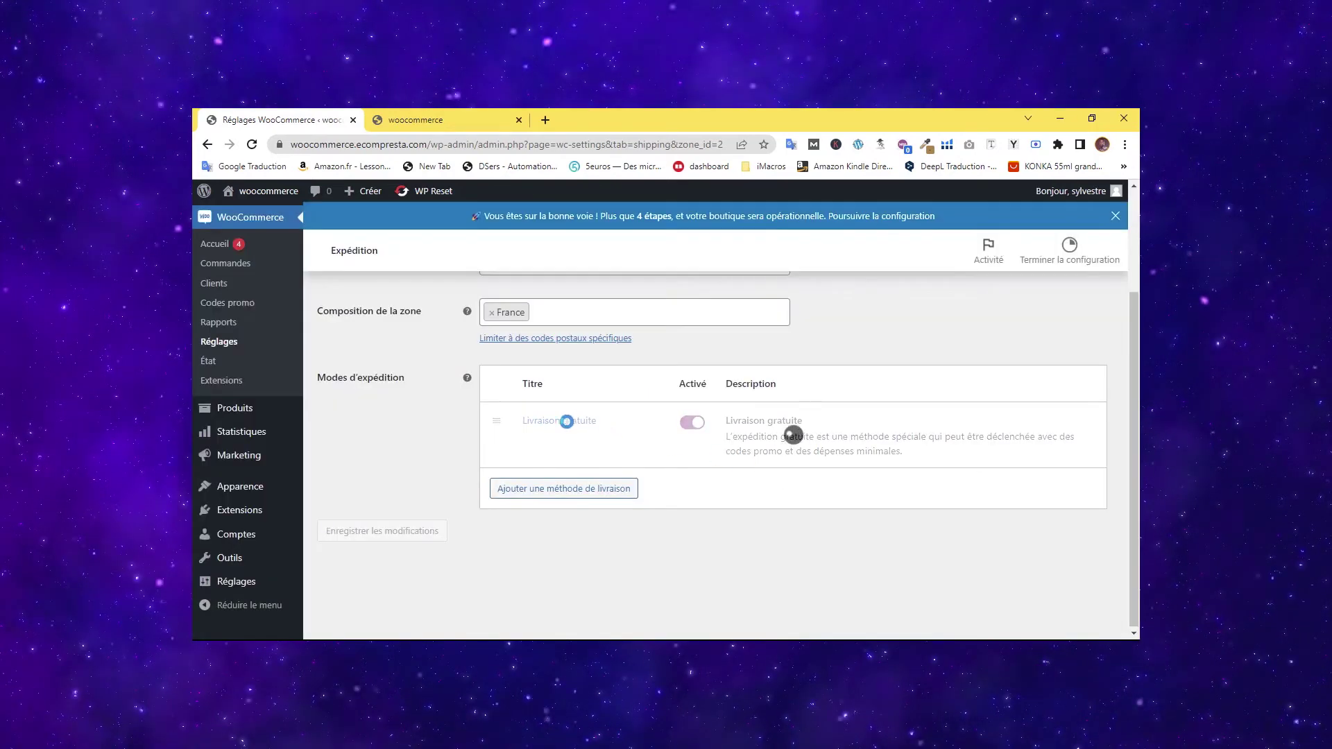
Open the Forfait method's settings in the FRANCE zone and set its title to Colissimo.
click(549, 504)
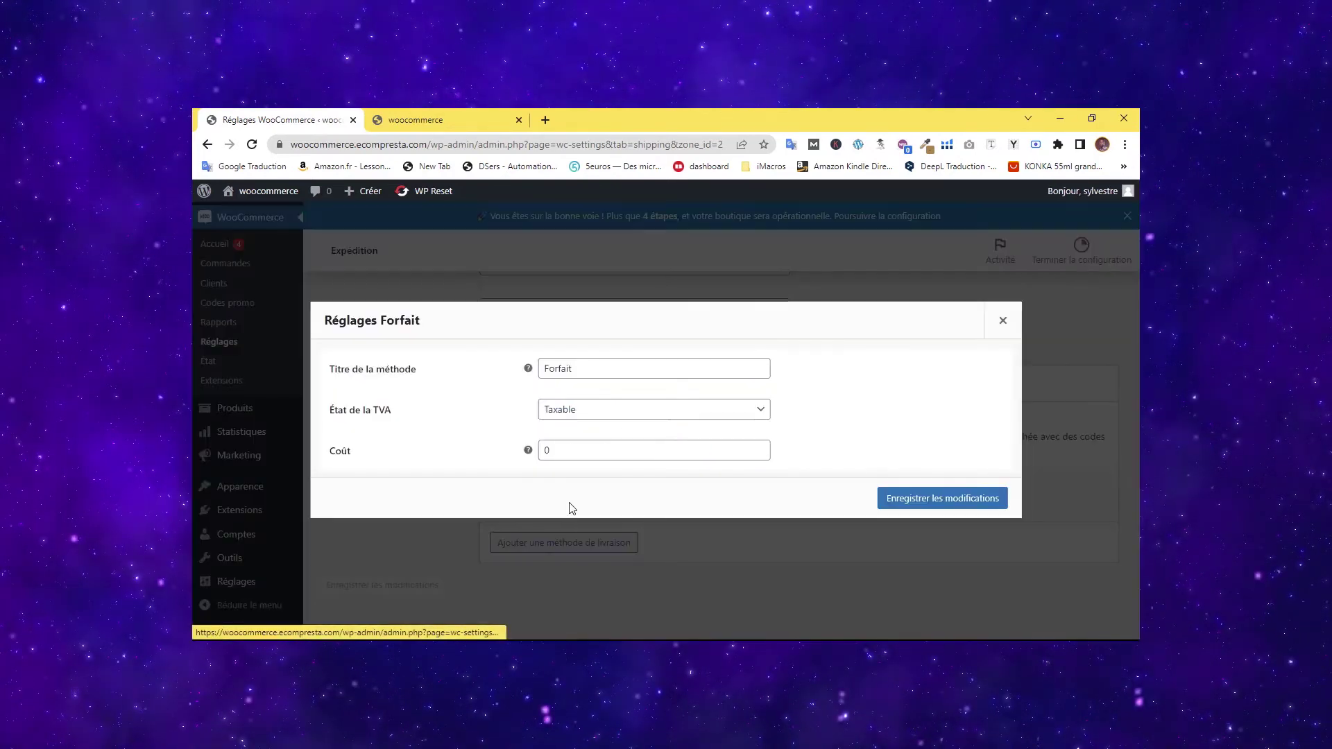
click(583, 376)
double_click(562, 368)
text(Coll)
key(BackSpace)
text(issimo)
Choose Taxable as the État de la TVA for the Colissimo method.
click(573, 456)
key(ctrl+a)
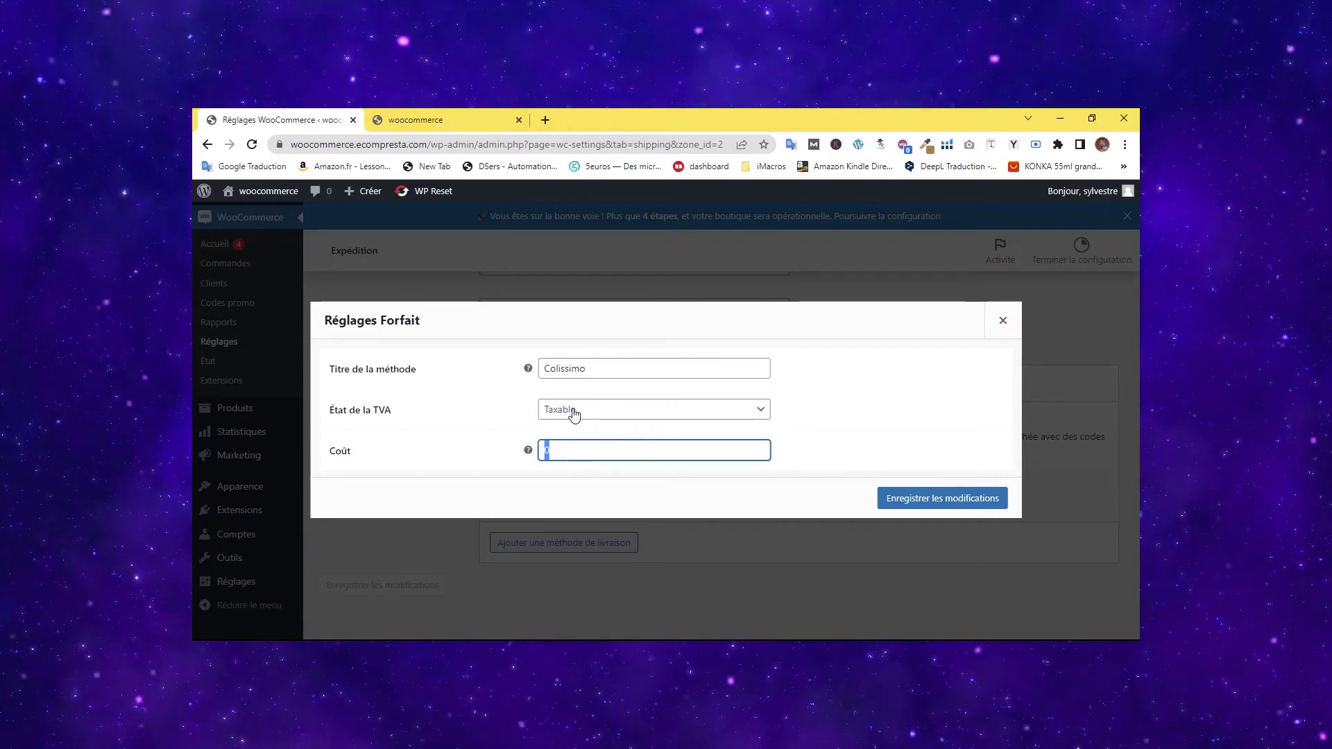
click(574, 414)
click(587, 425)
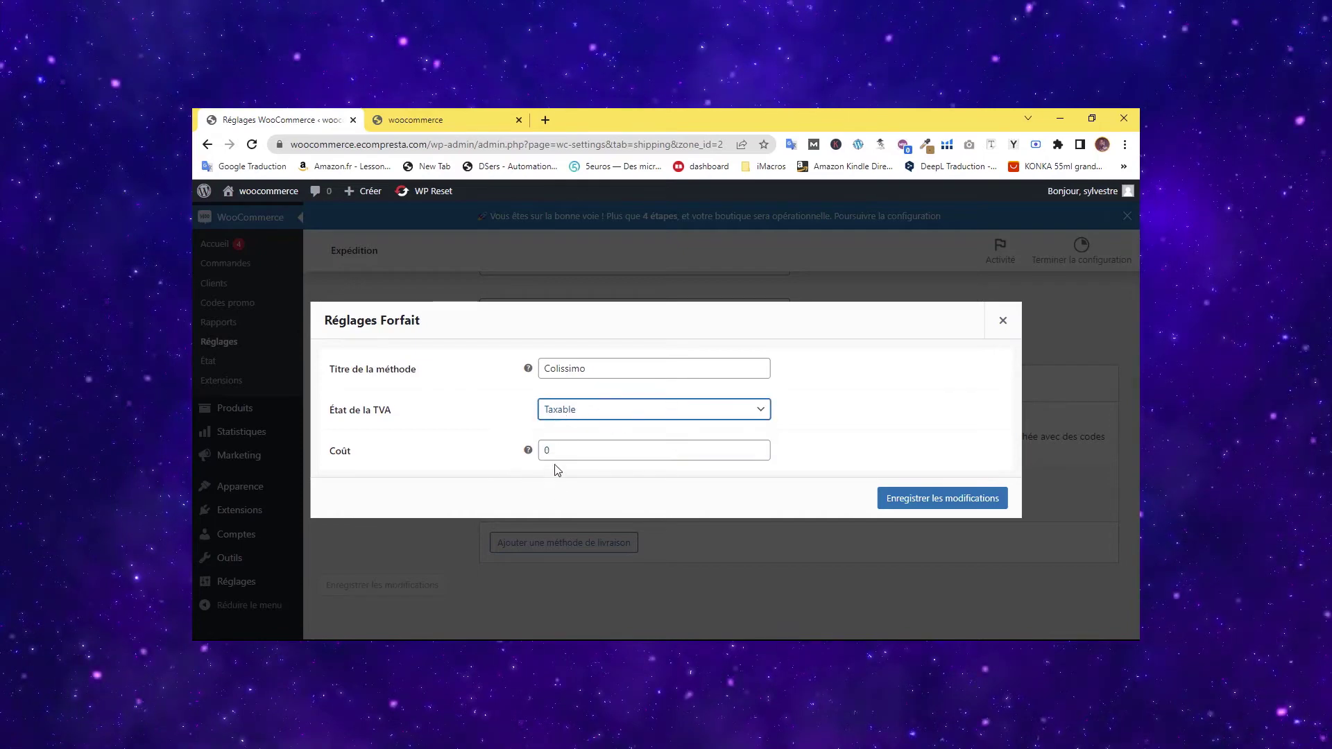
key(Tab)
mouse_move(529, 452)
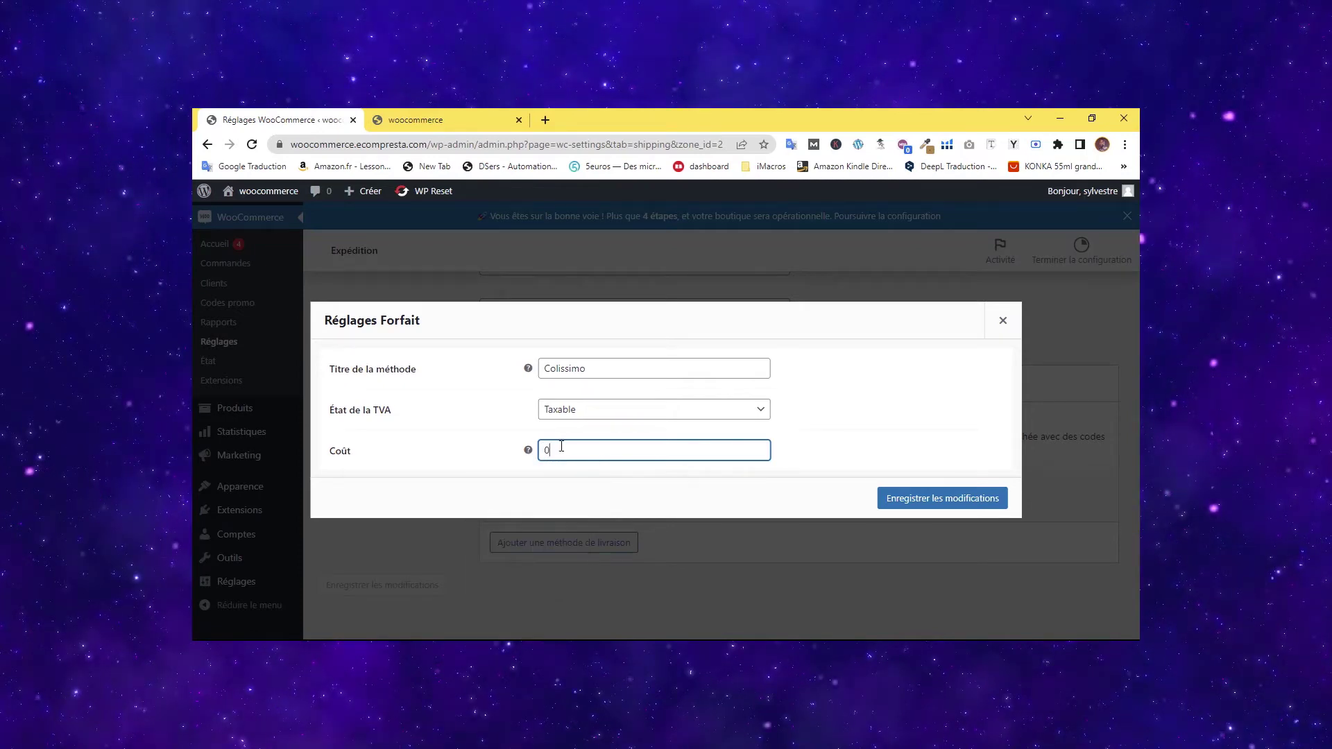
Set the Colissimo method's Coût to the quantity-based formula 2.5 *[qty].
double_click(548, 450)
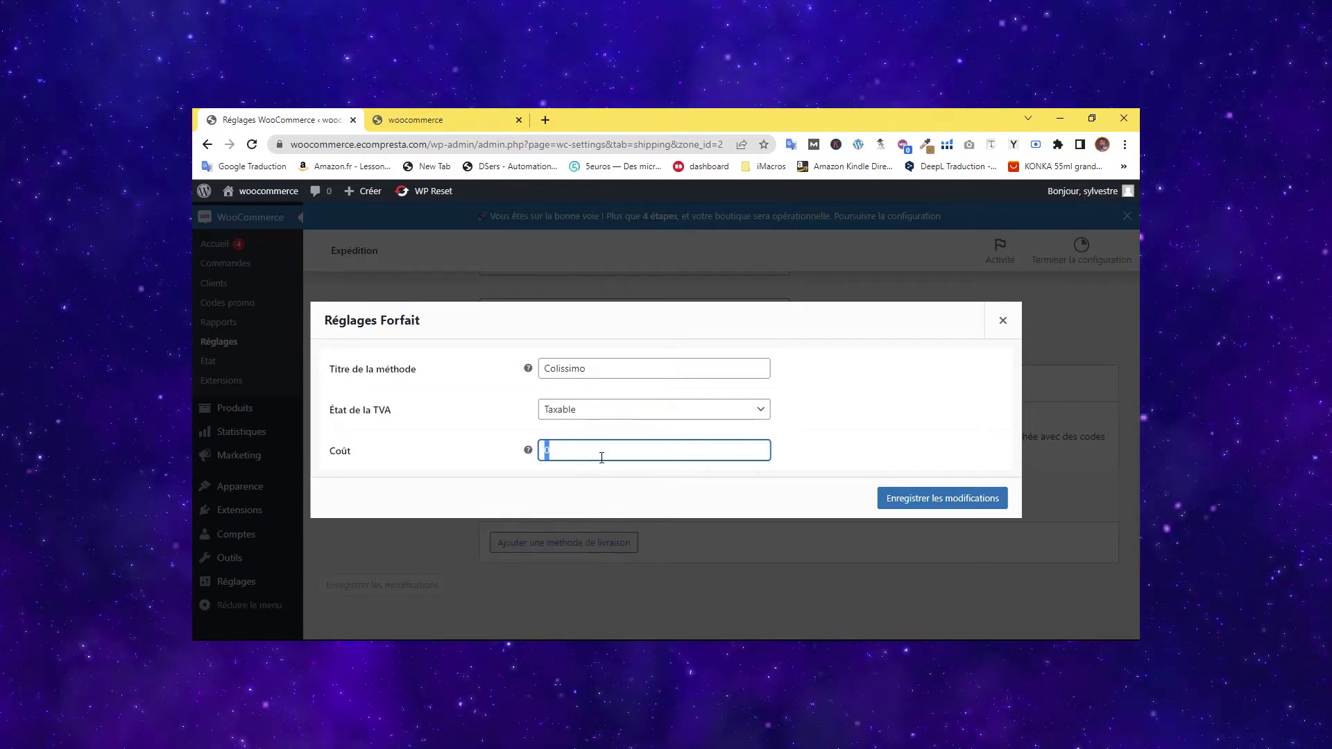
text(2.5)
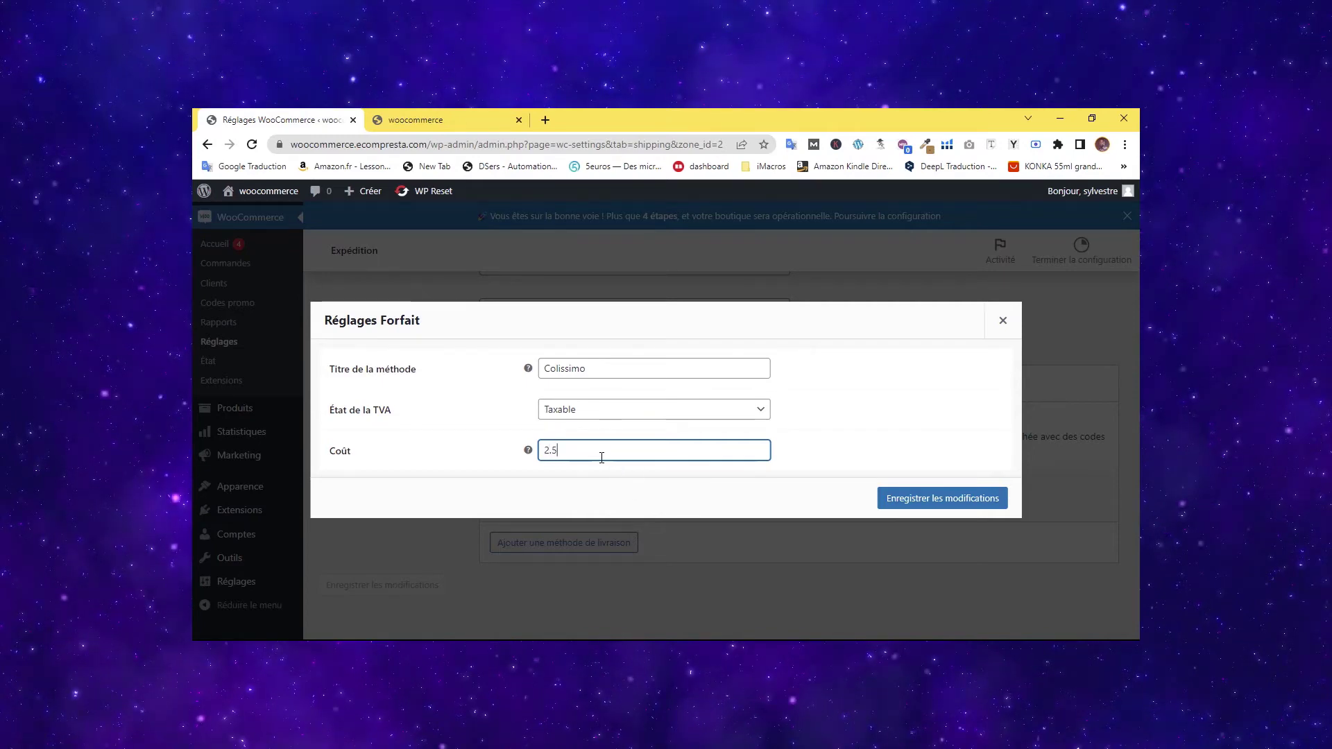
text( *)
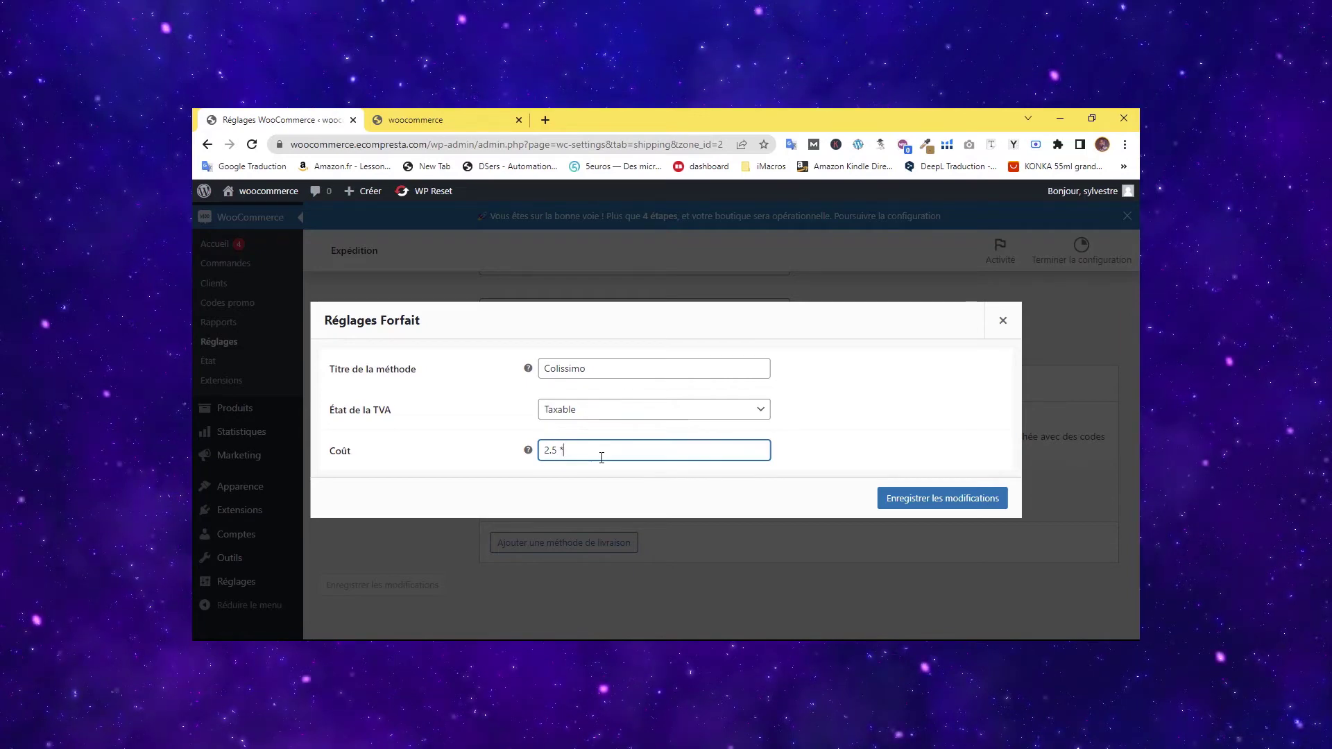
text([)
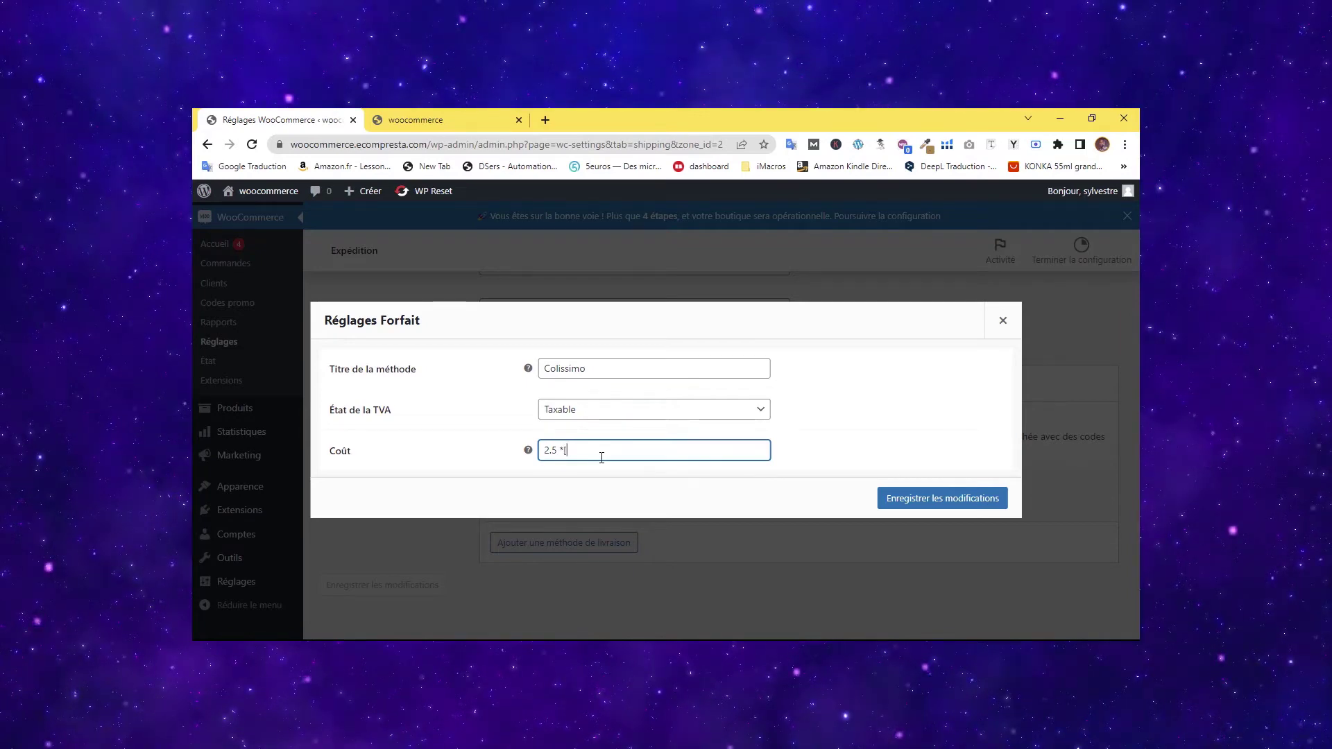
text(])
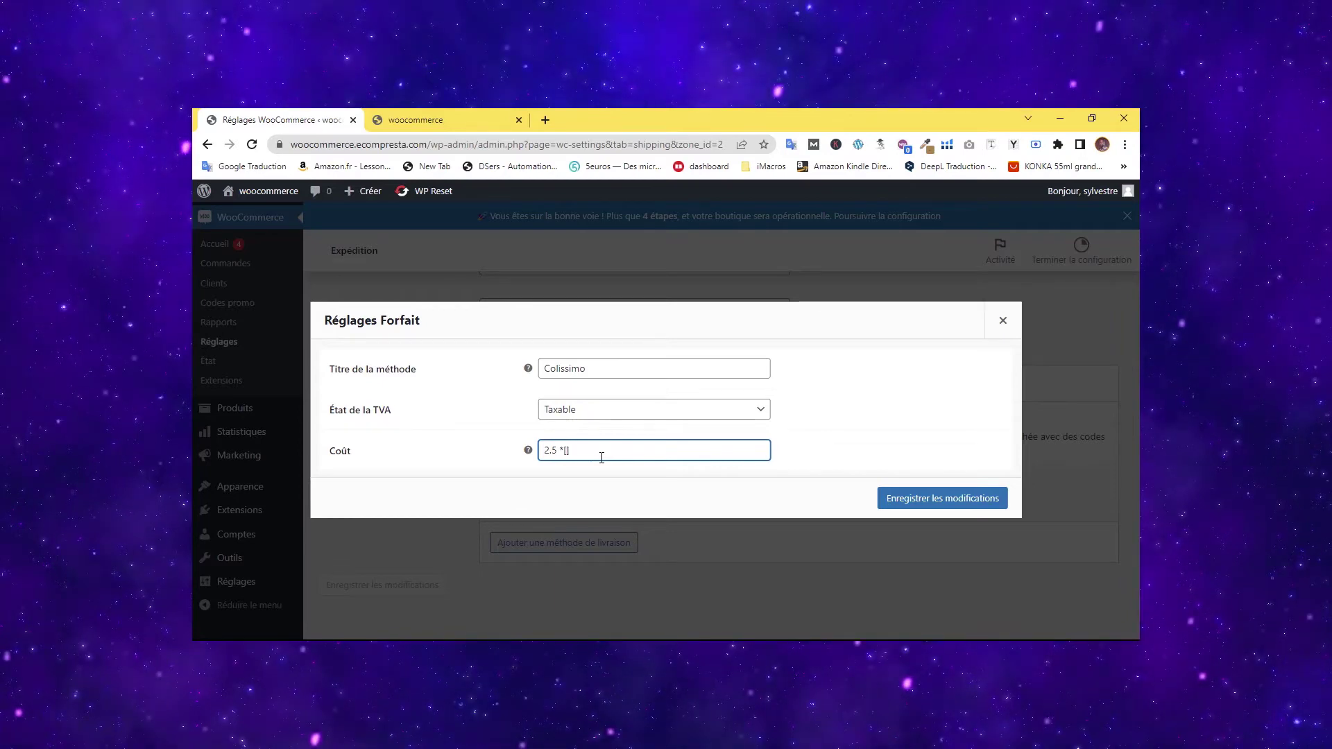
text(qty)
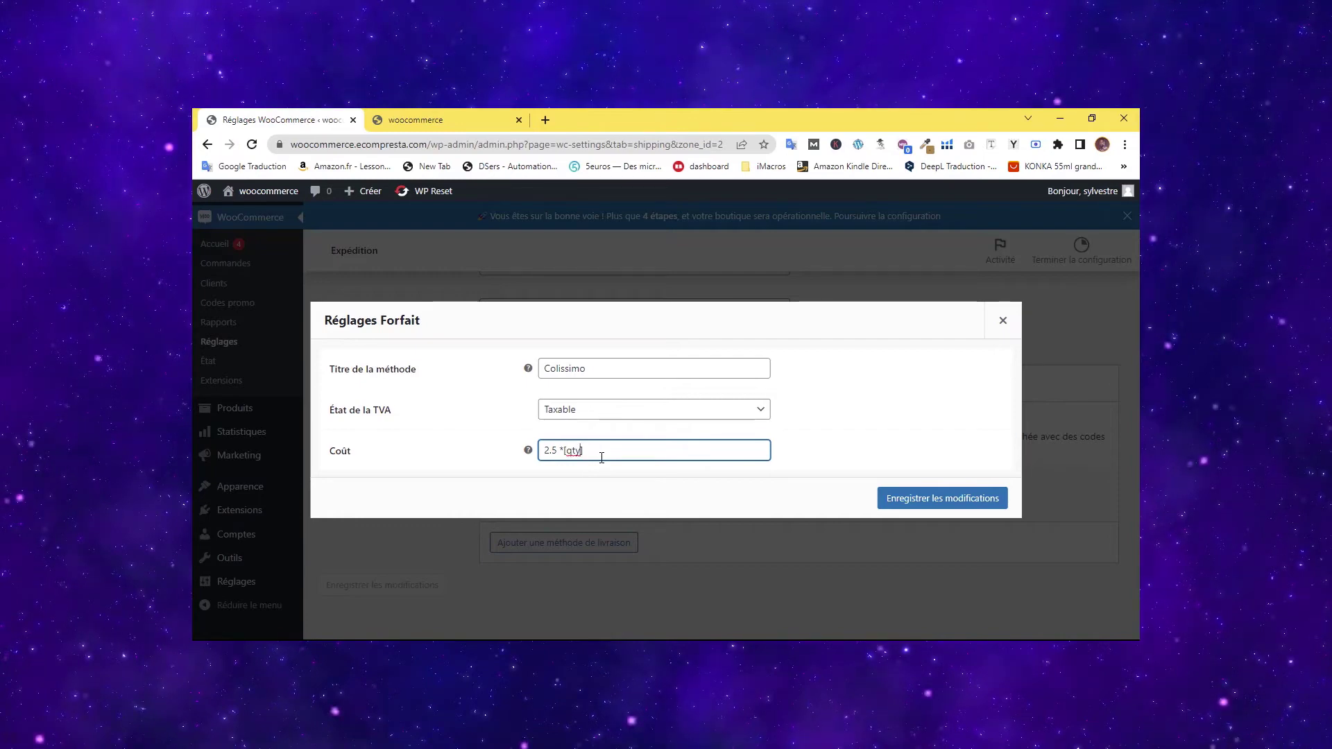
drag(557, 453, 544, 453)
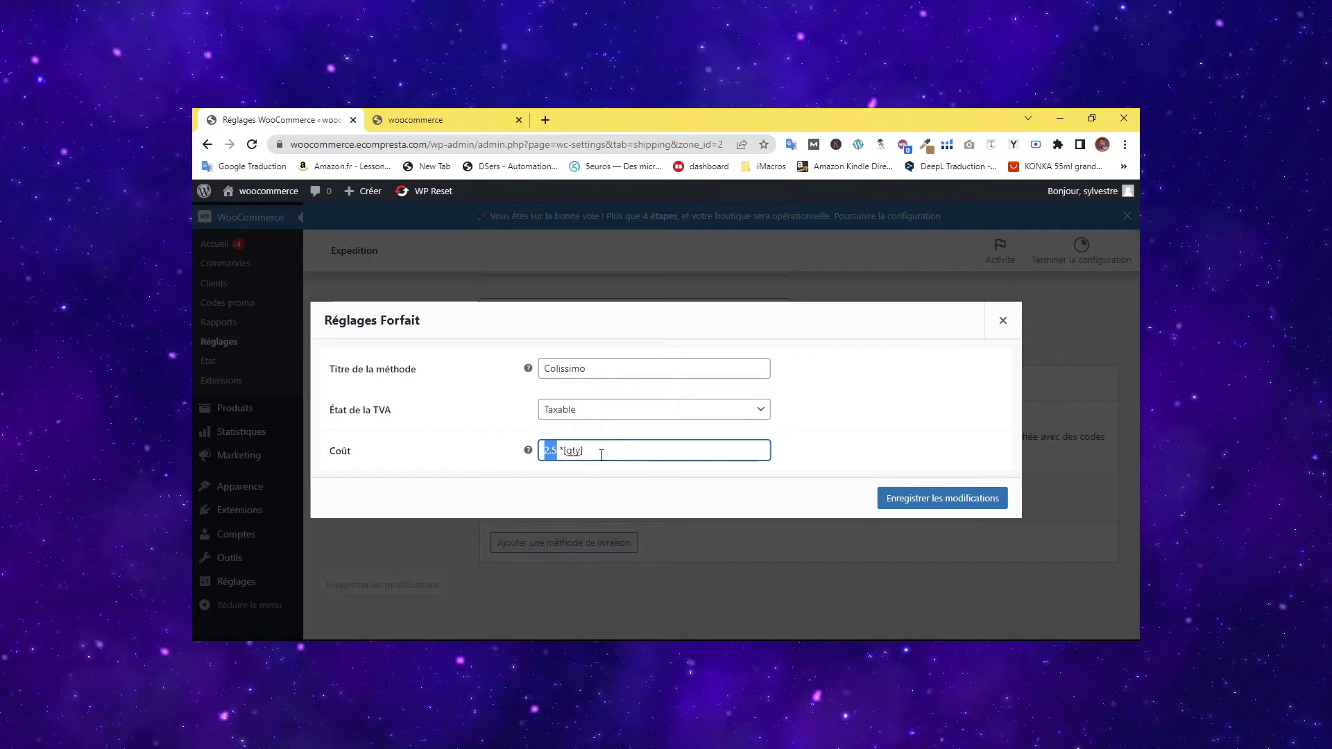
click(504, 447)
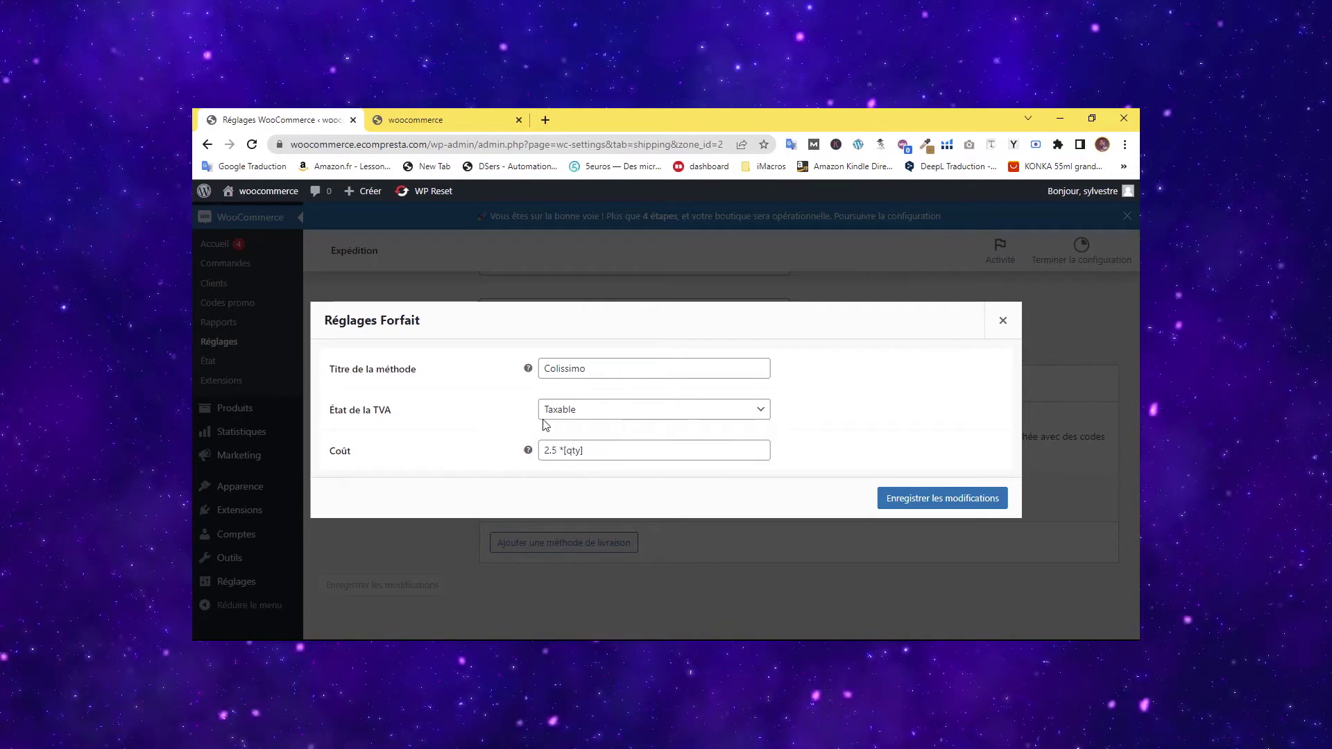
Cut the Colissimo cost formula down to a flat 2.5 by removing the *[qty] part.
drag(558, 451, 606, 450)
key(ctrl+c)
key(BackSpace)
click(494, 438)
click(563, 454)
click(476, 438)
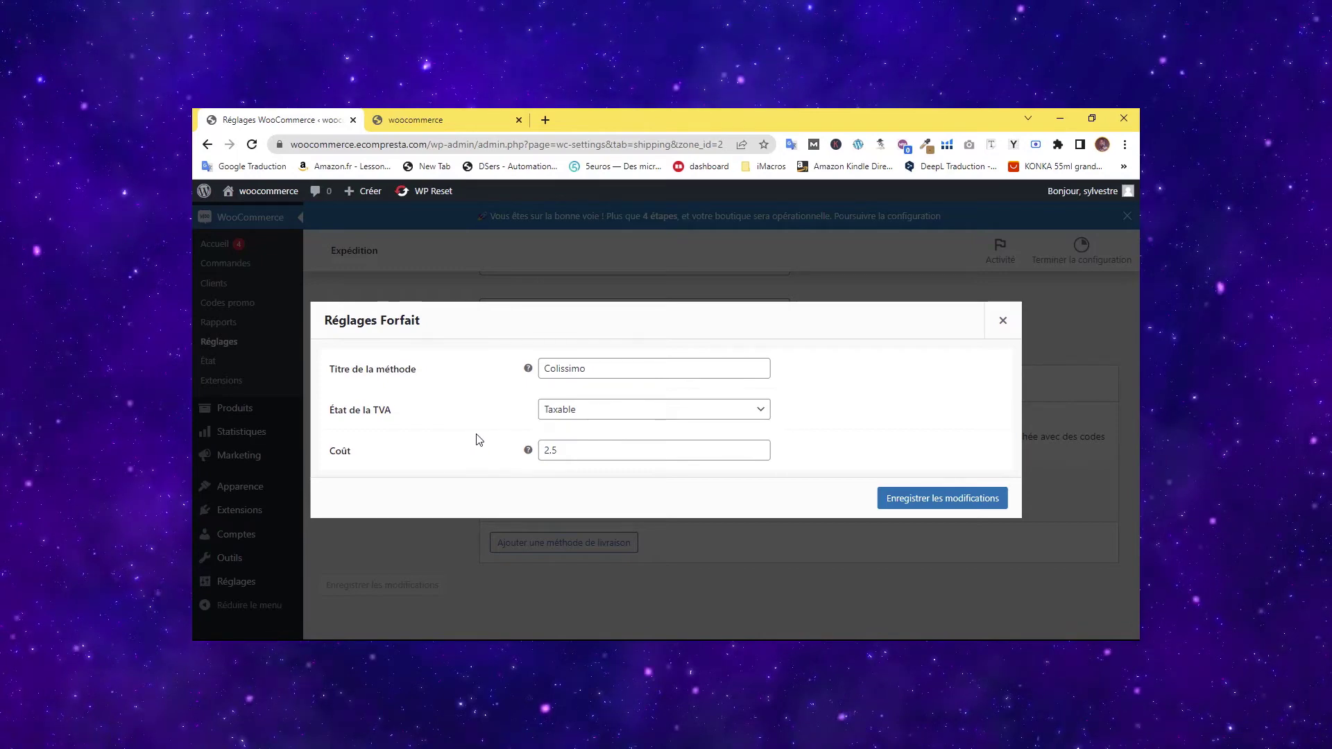
Restore the Coût formula to 2.5 *[qty] and save the Colissimo method's settings.
drag(566, 450, 529, 450)
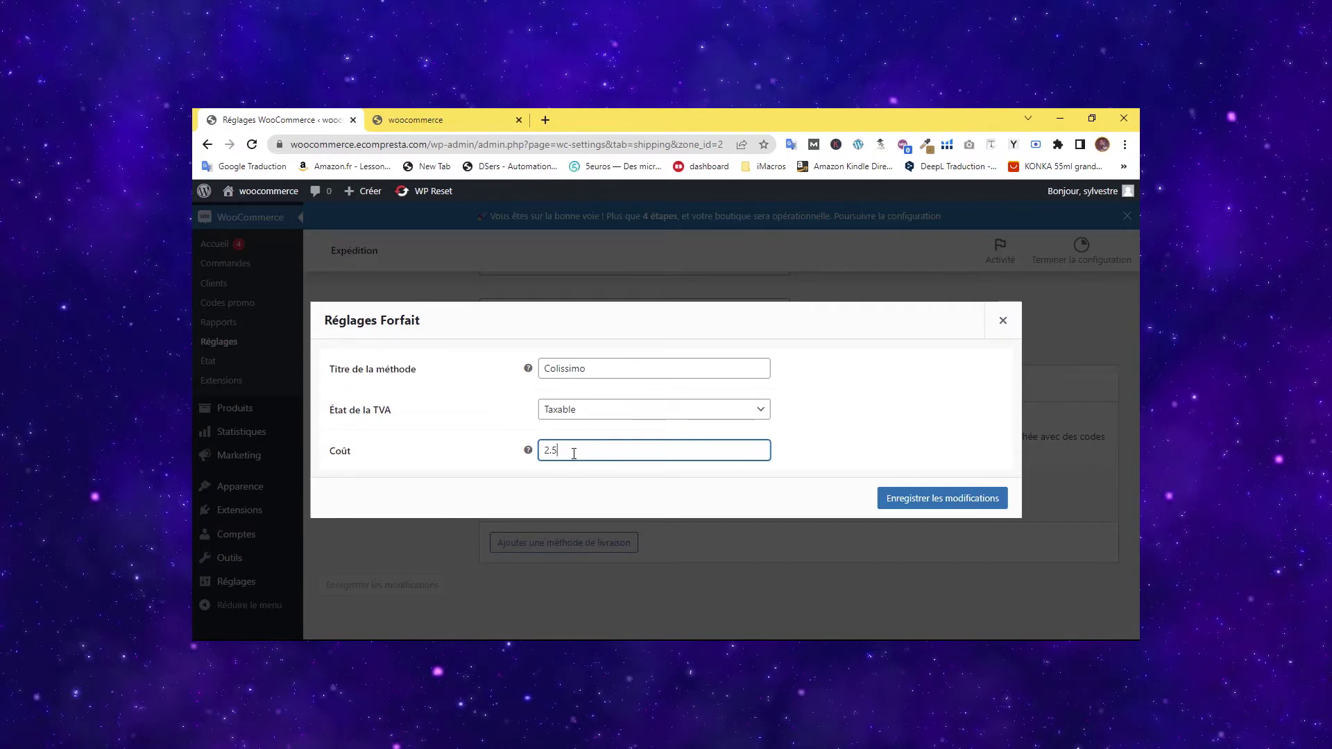
key(ctrl+v)
click(880, 386)
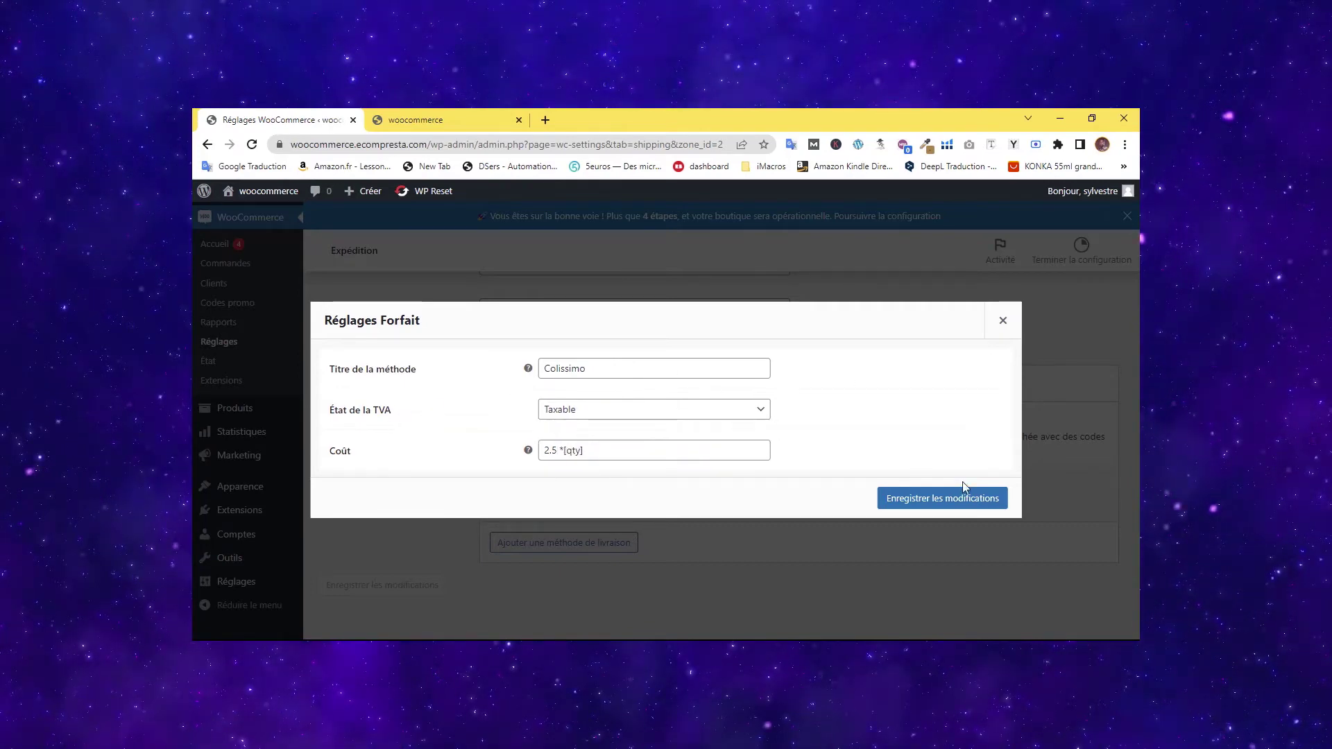
click(935, 499)
Open the specific postal code limit for the FRANCE zone and review the zone's name and shipping methods.
scroll(558, 394, up, 1)
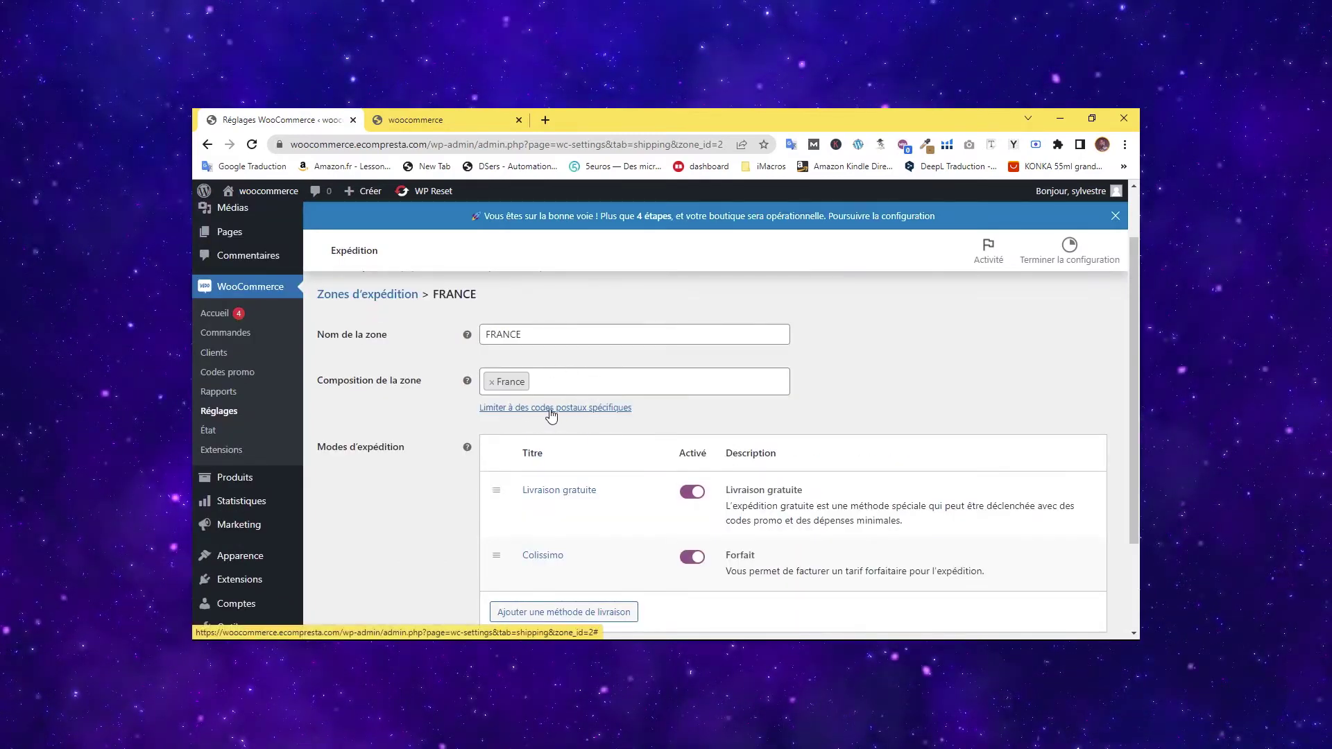
click(537, 409)
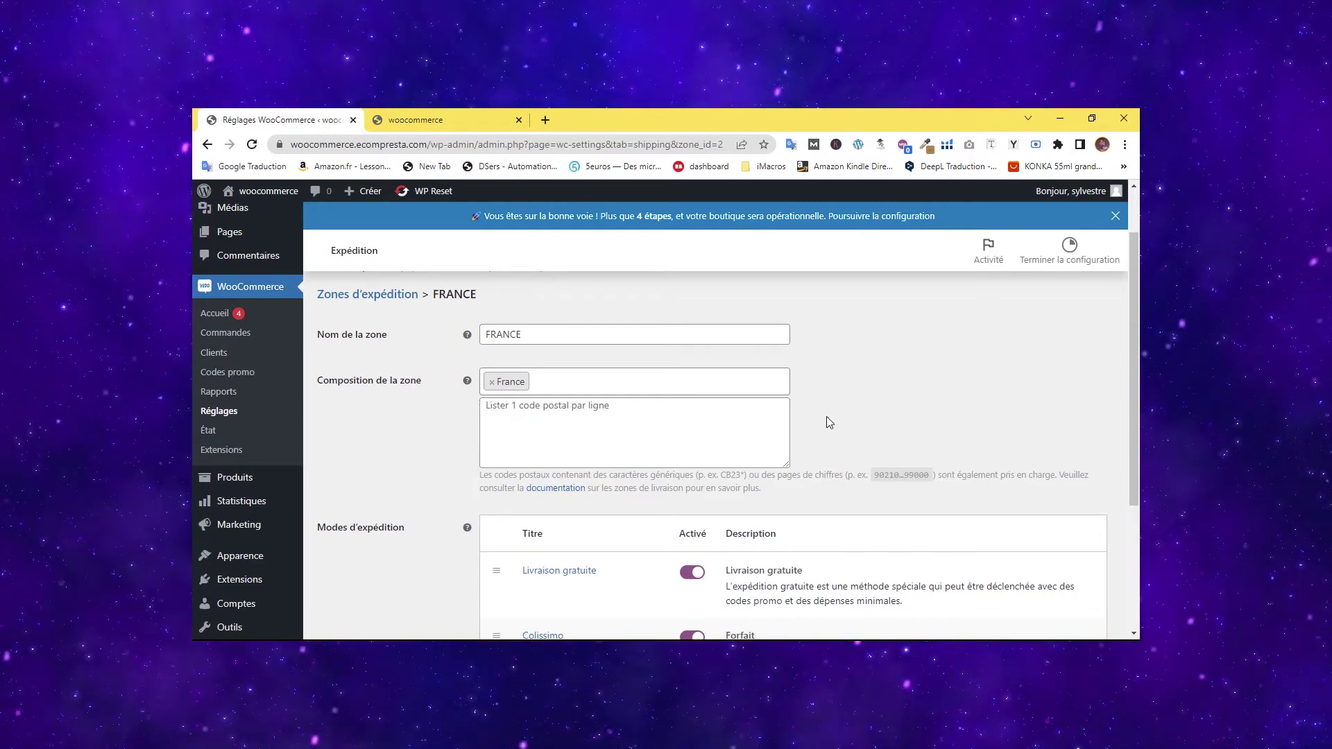
click(550, 391)
click(434, 426)
click(522, 415)
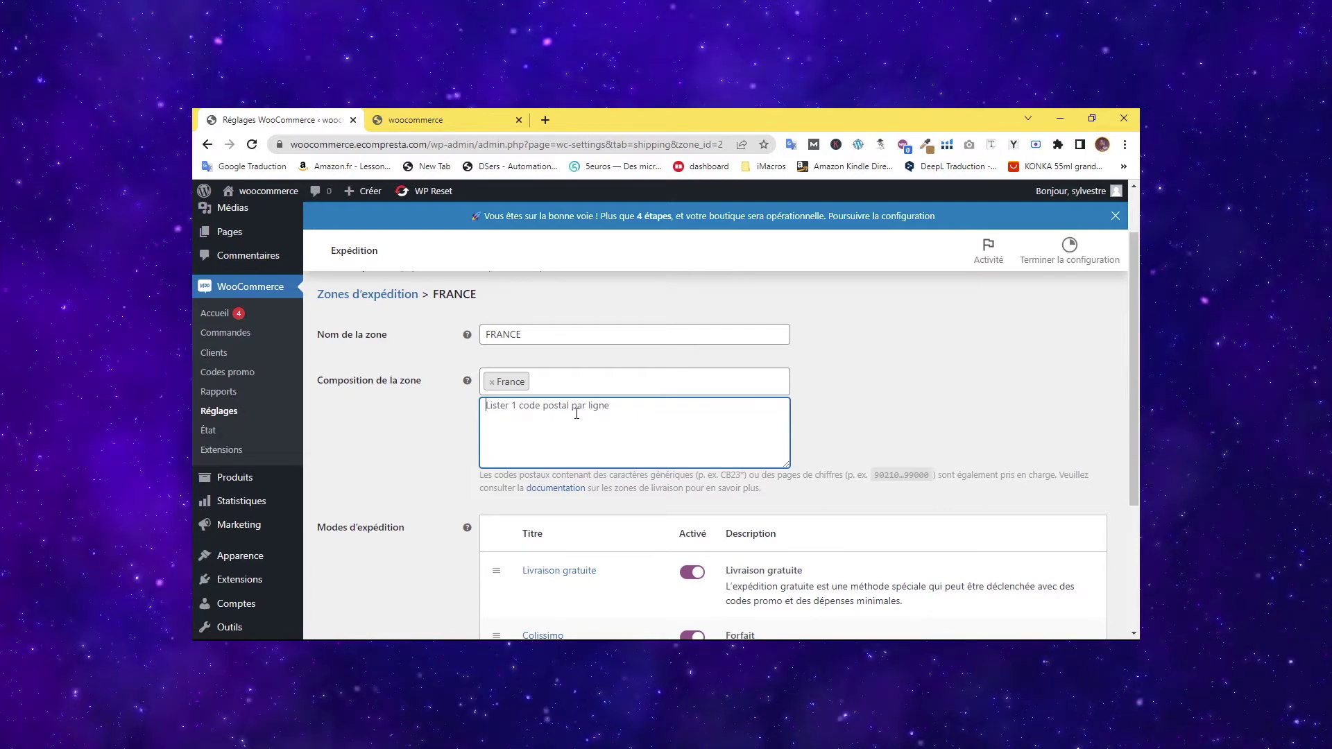
drag(533, 334, 378, 338)
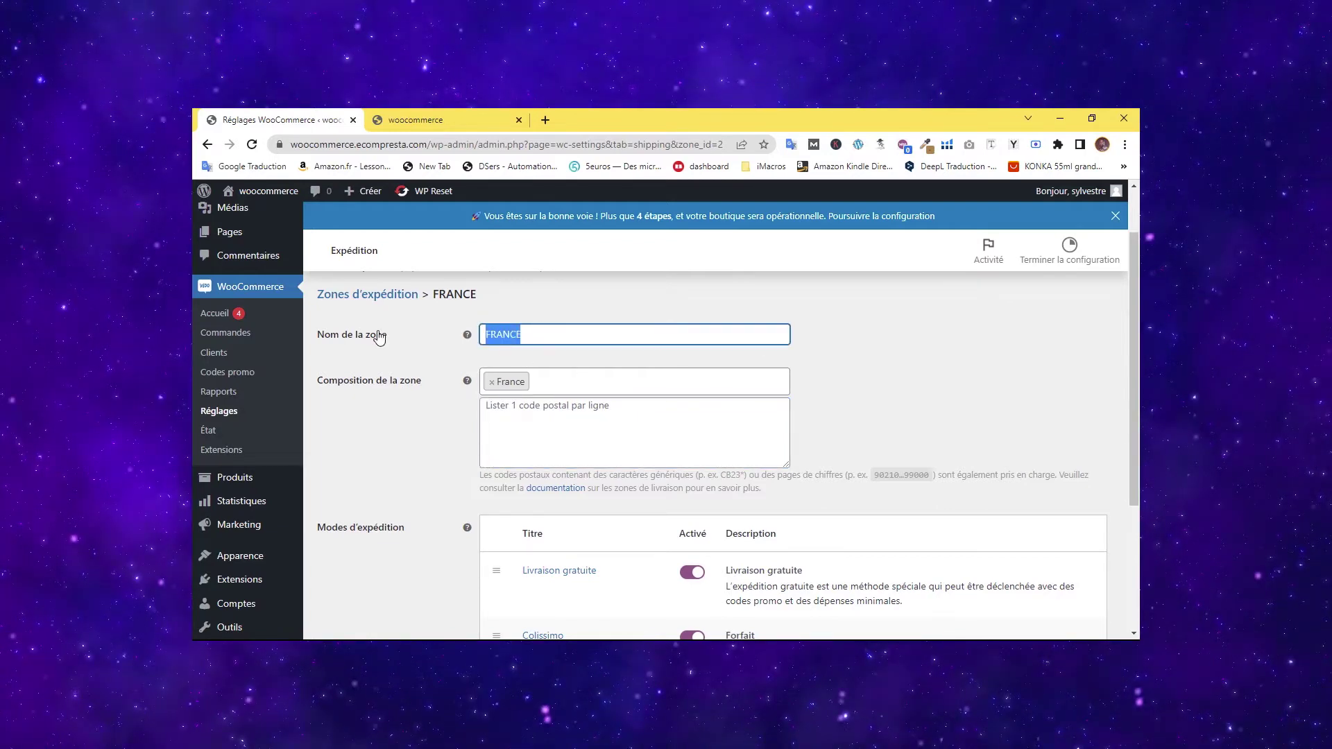
scroll(501, 396, down, 2)
scroll(514, 371, up, 3)
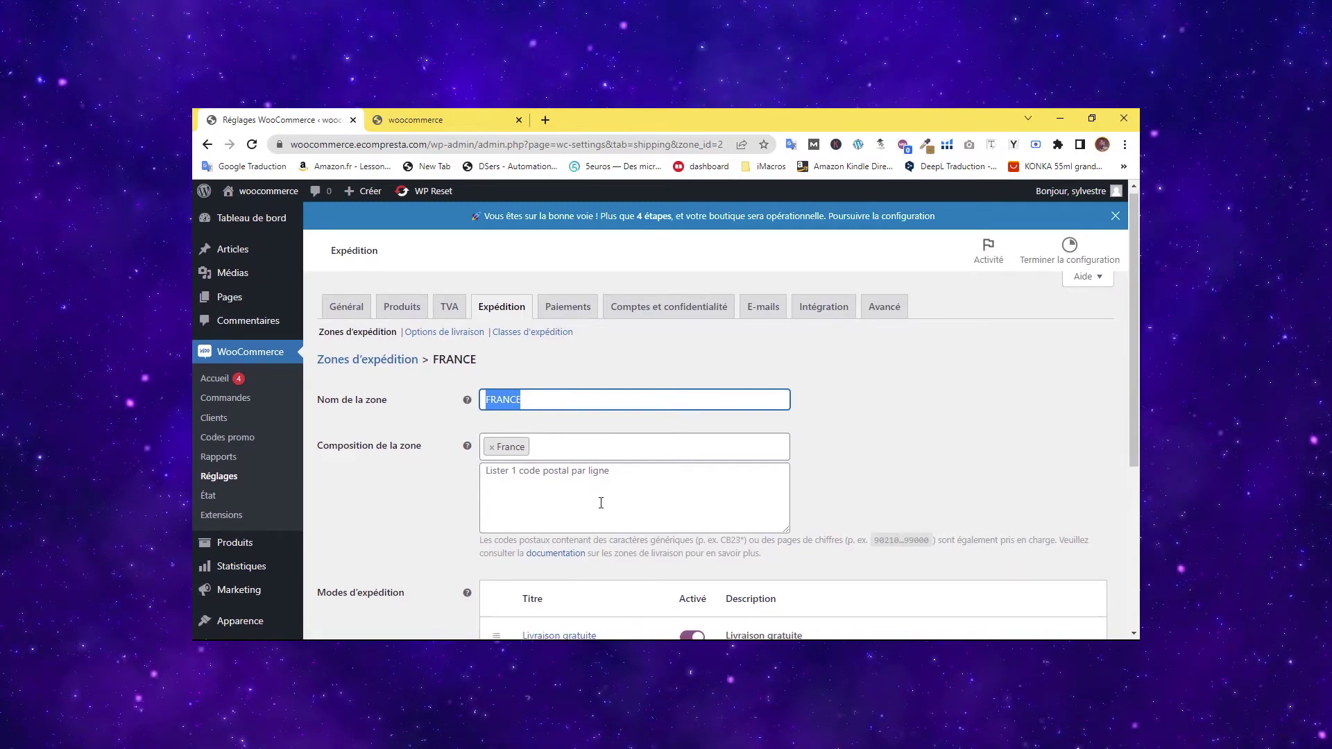
scroll(611, 499, down, 4)
scroll(595, 509, up, 3)
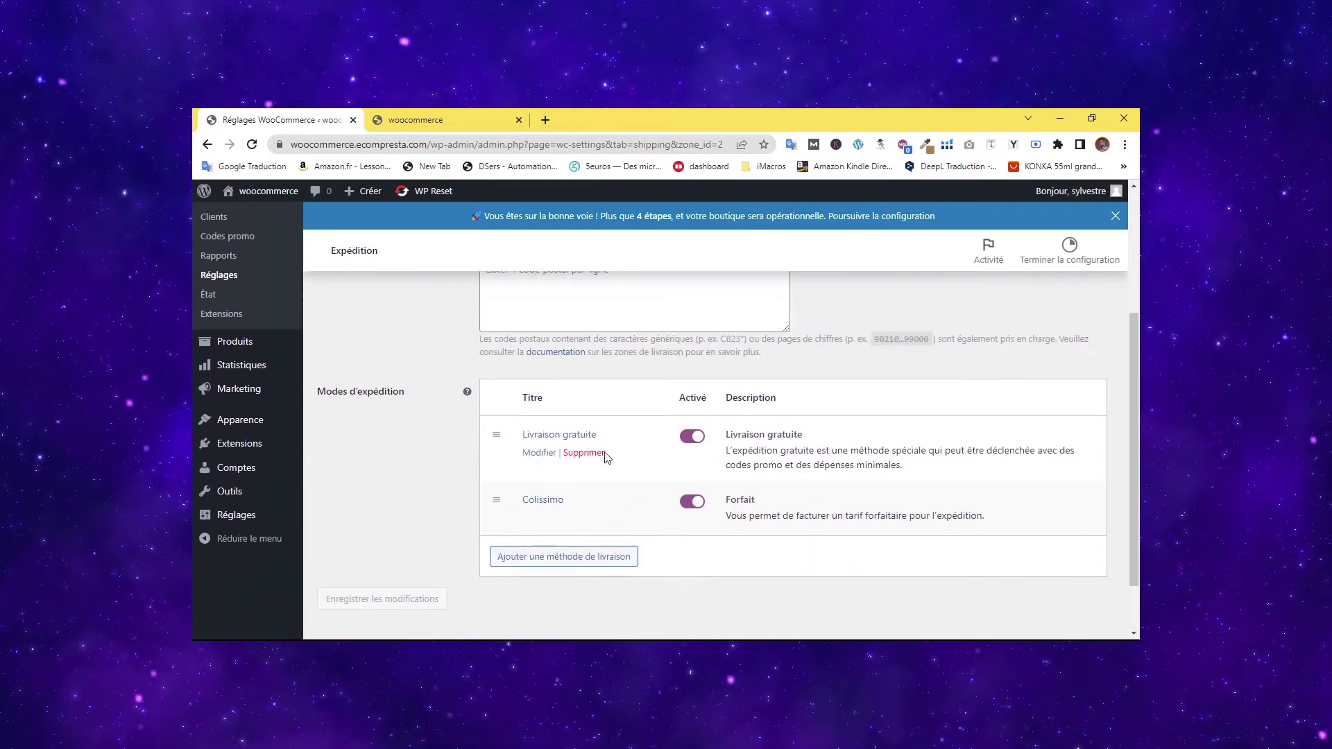
Limit the FRANCE zone to the postal code 75000 and check the zone's name and shipping methods.
click(519, 417)
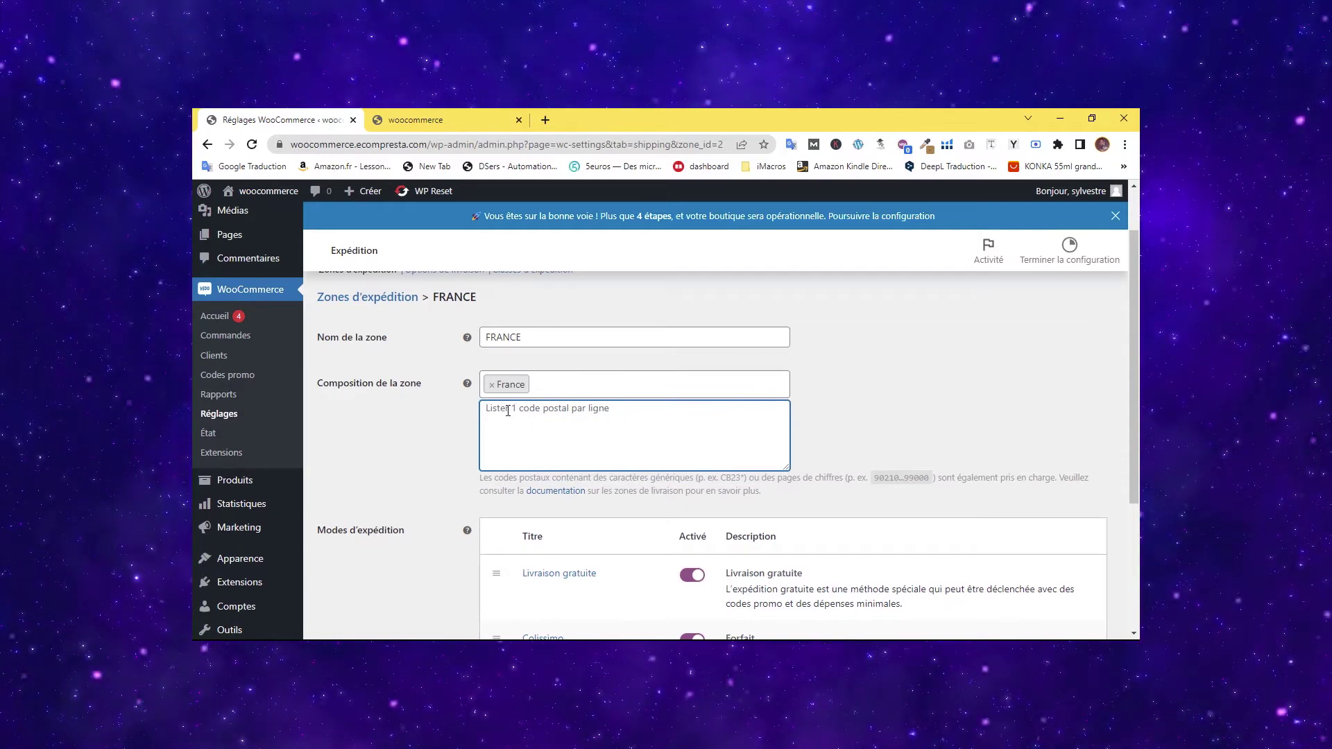
text(7)
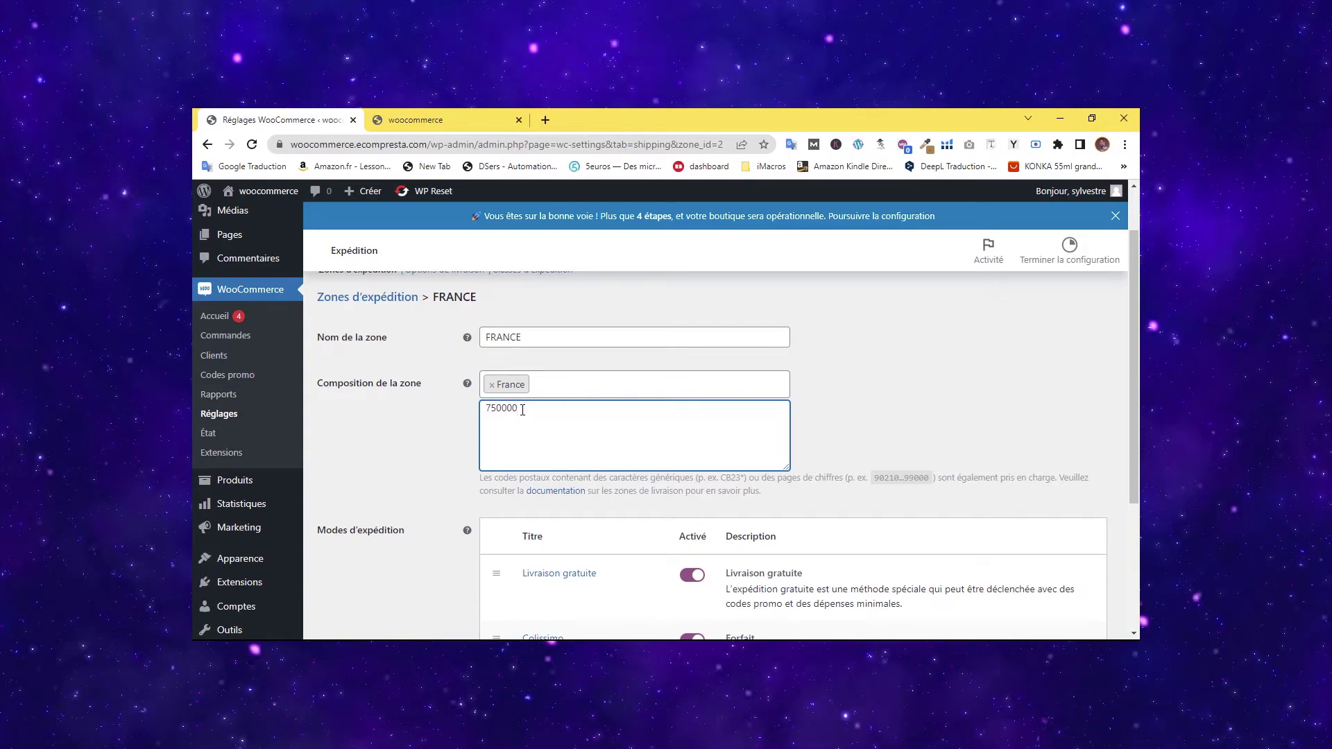
text(5000)
key(Return)
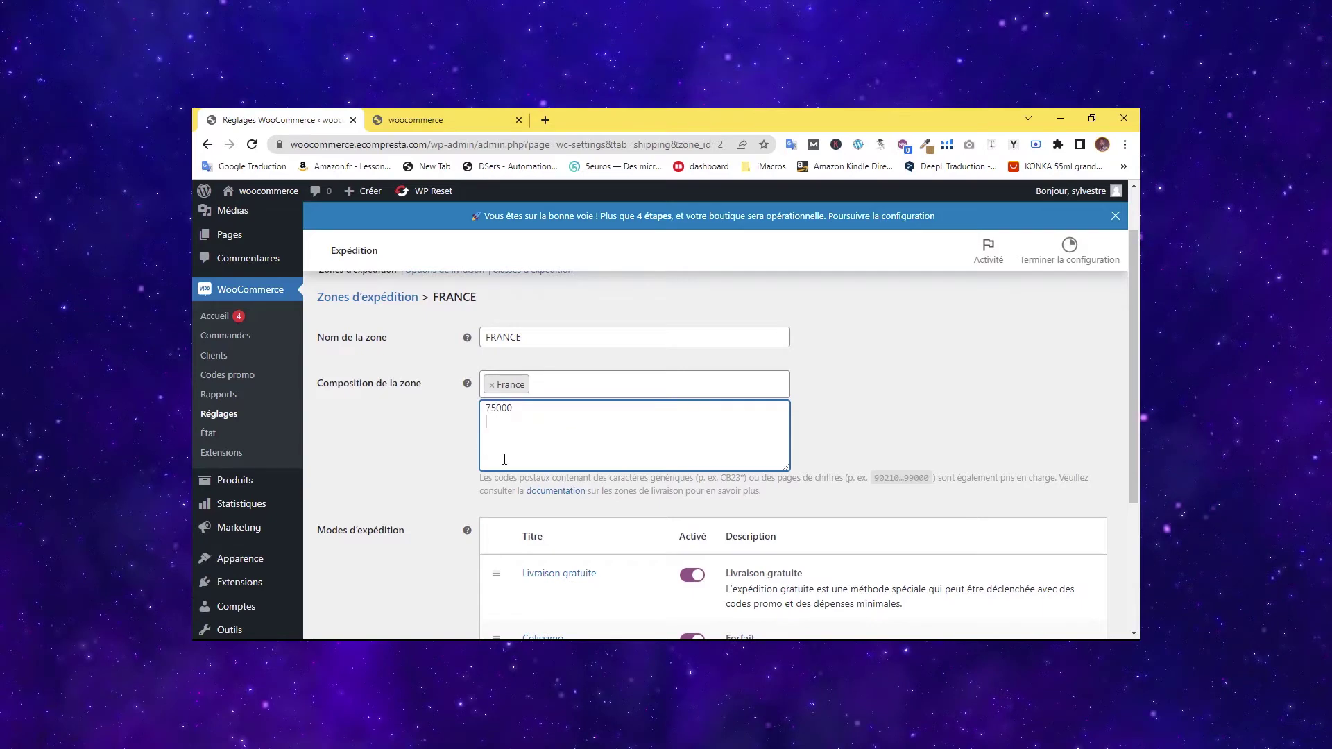
double_click(502, 338)
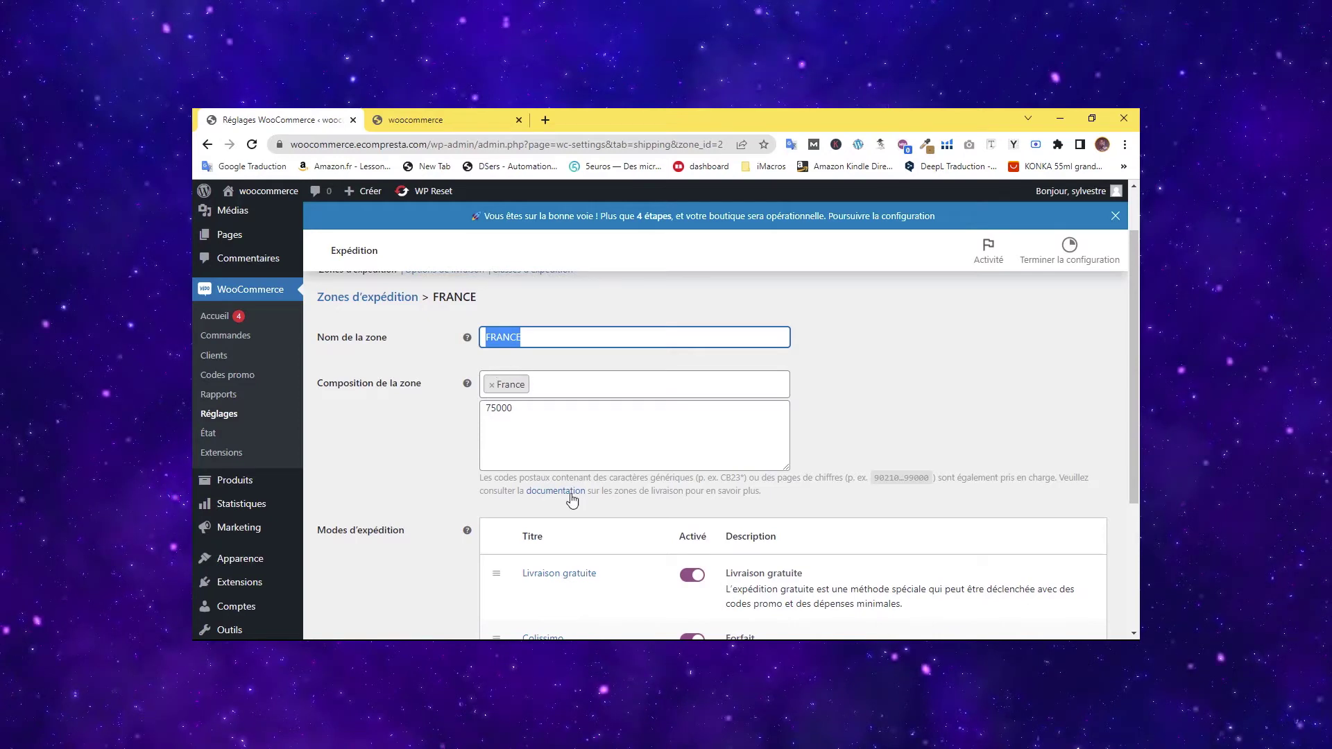
scroll(565, 492, down, 2)
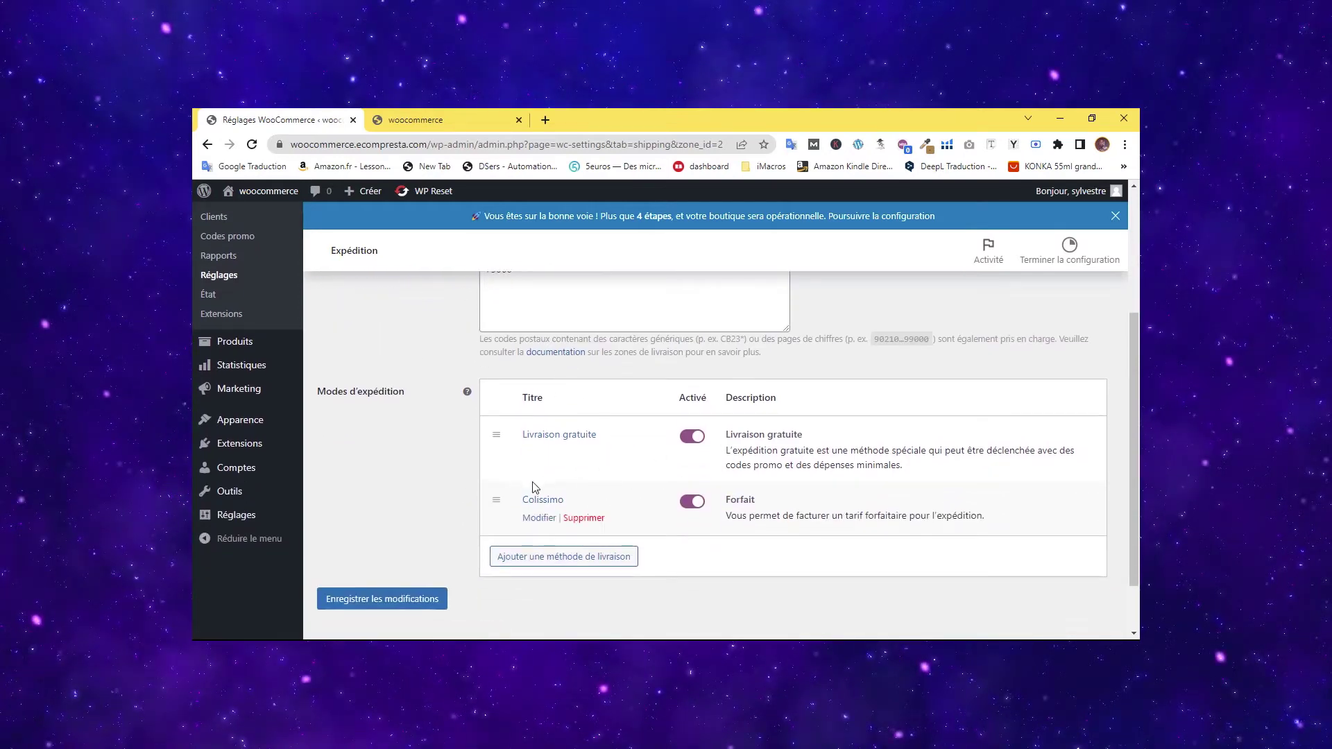
scroll(596, 452, up, 2)
Remove the postal code from the FRANCE zone's limit and save the zone's changes.
drag(511, 408, 448, 419)
key(BackSpace)
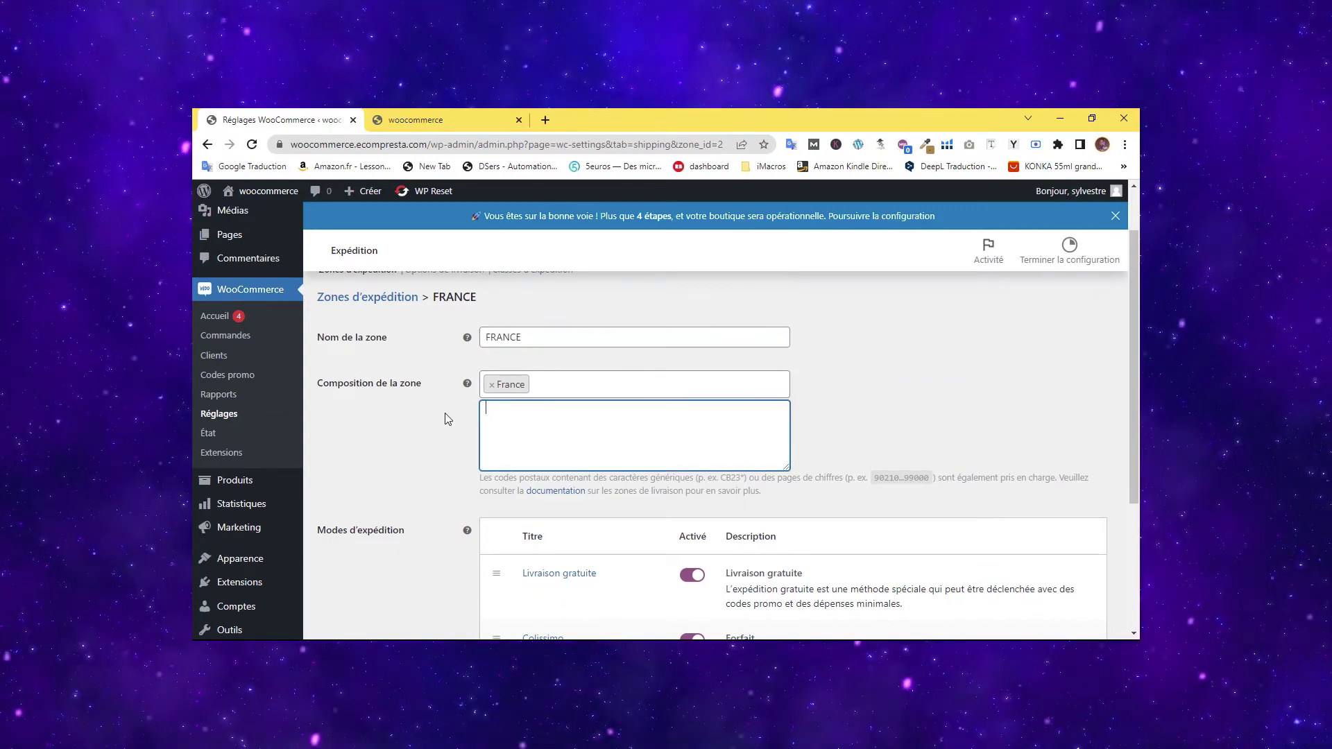
click(430, 397)
scroll(565, 551, down, 3)
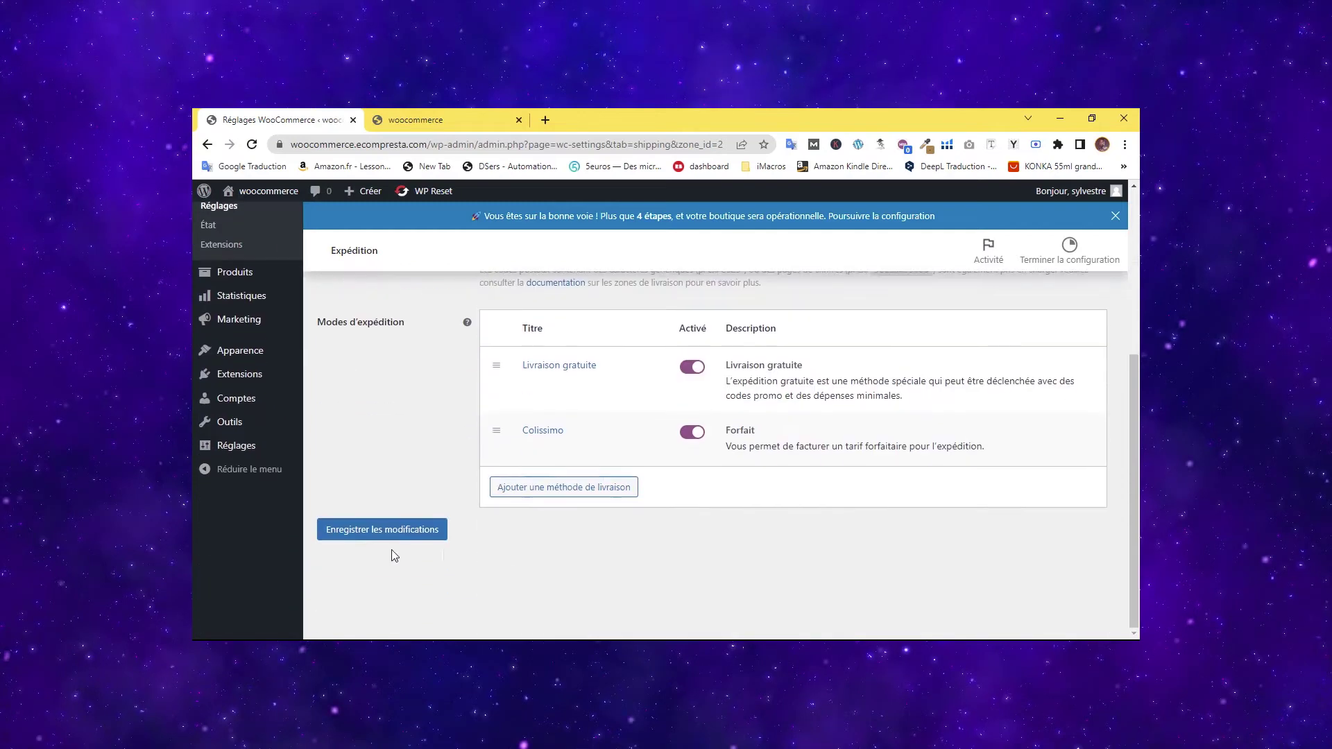
click(385, 536)
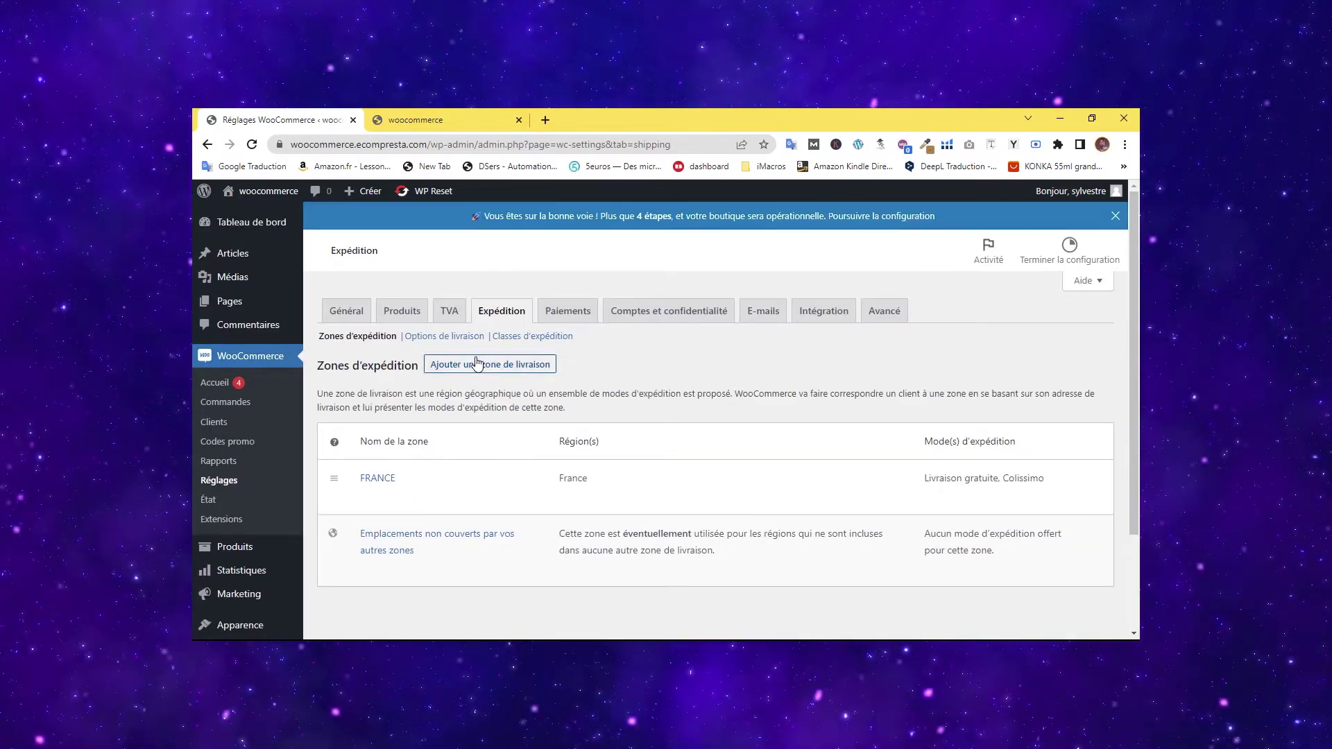
Create a shipping zone named BELGIQUE with Belgique as its region.
click(492, 365)
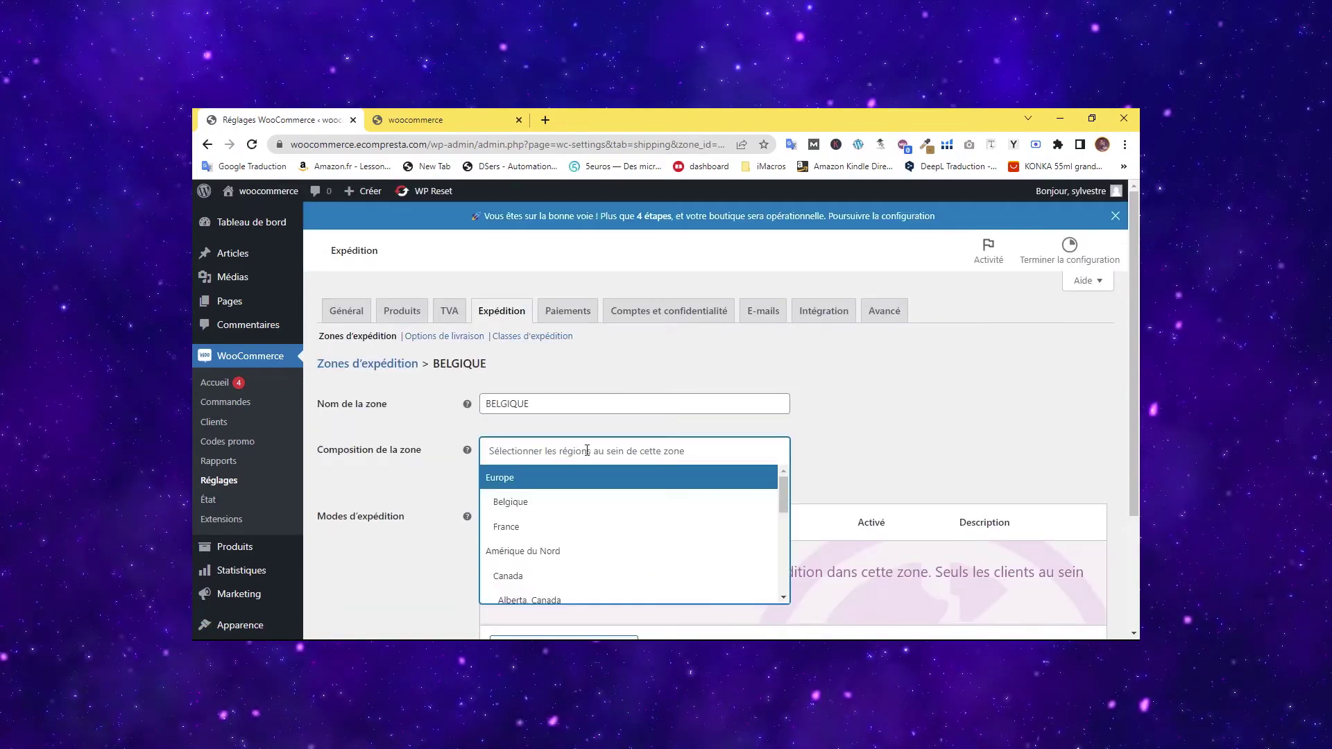
click(529, 503)
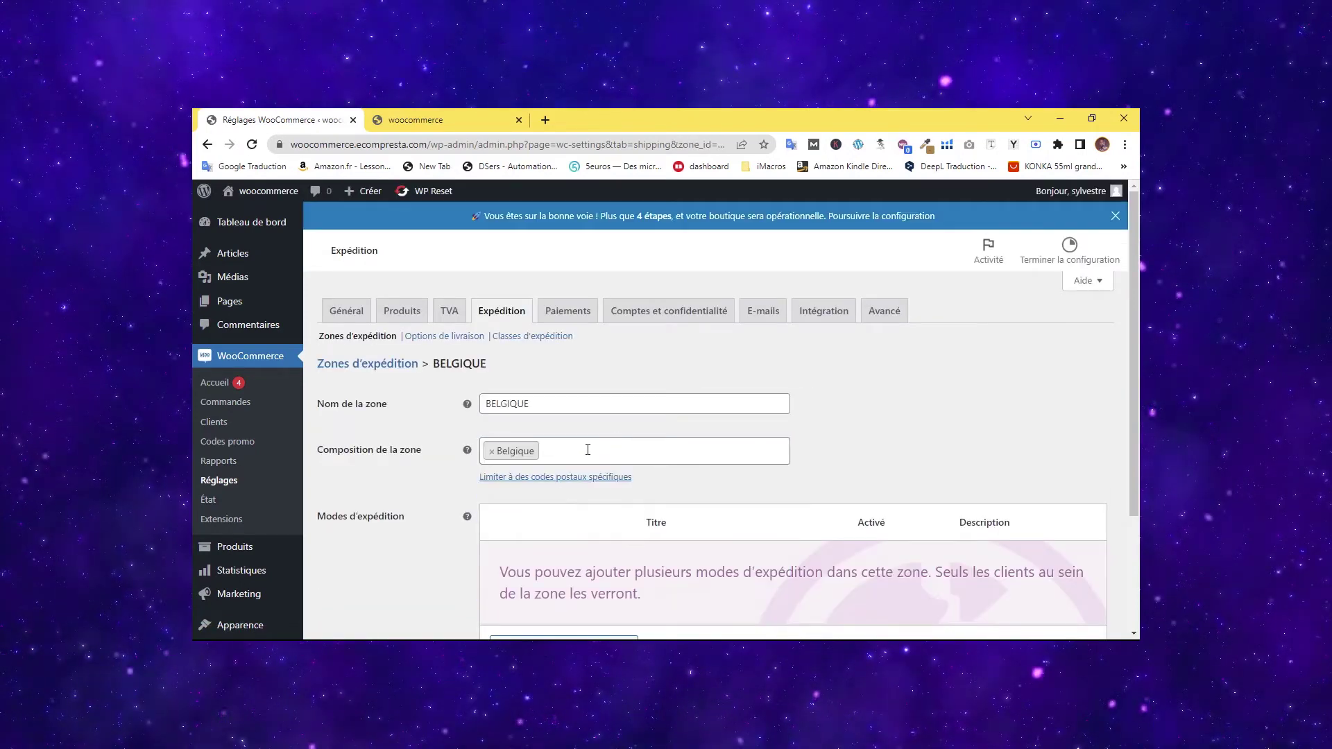
Add the Livraison gratuite shipping method to the BELGIQUE zone.
scroll(565, 458, down, 2)
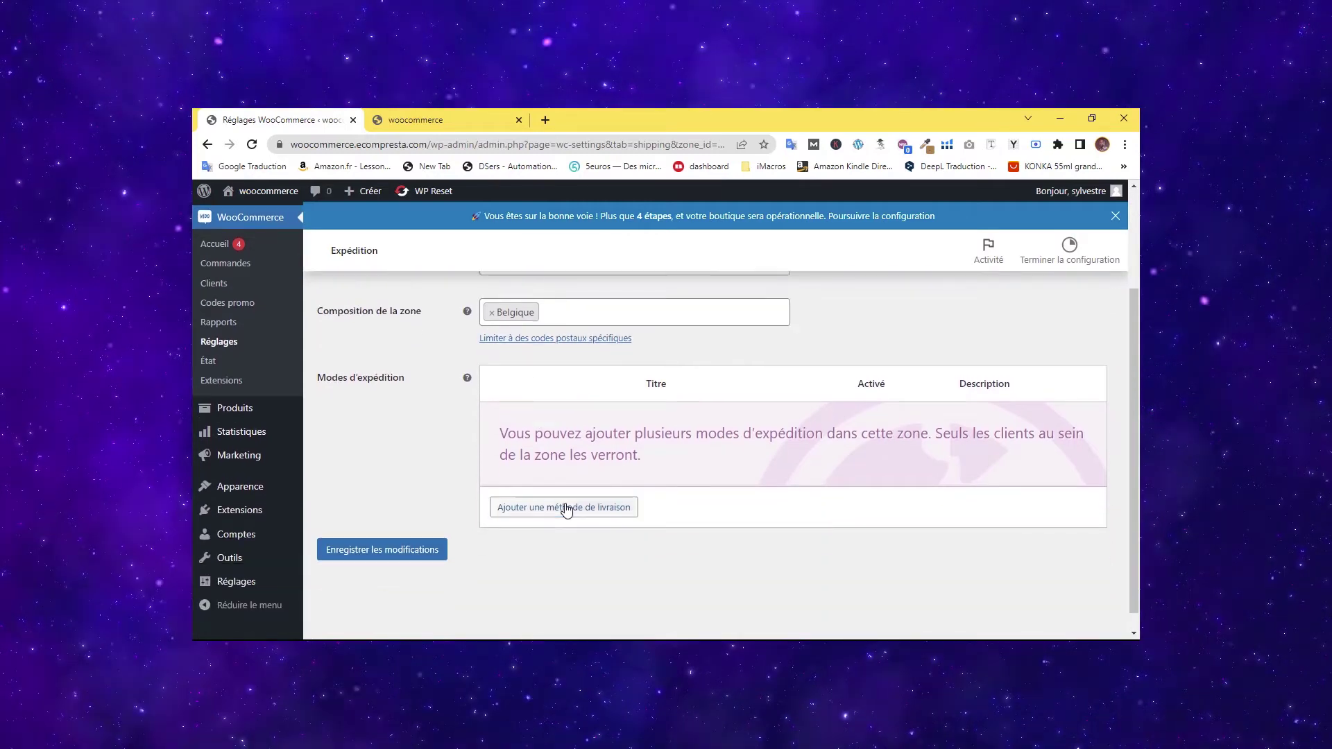
click(566, 510)
click(523, 431)
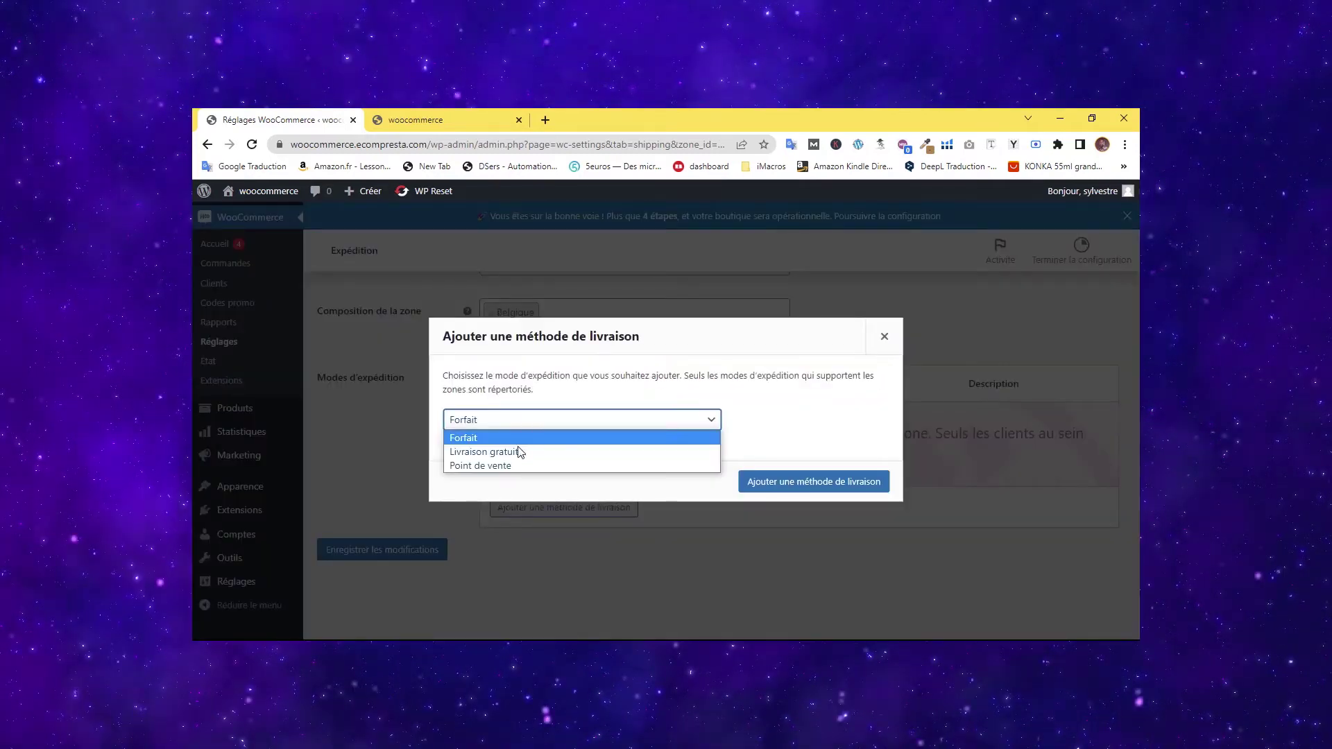
click(520, 452)
click(798, 495)
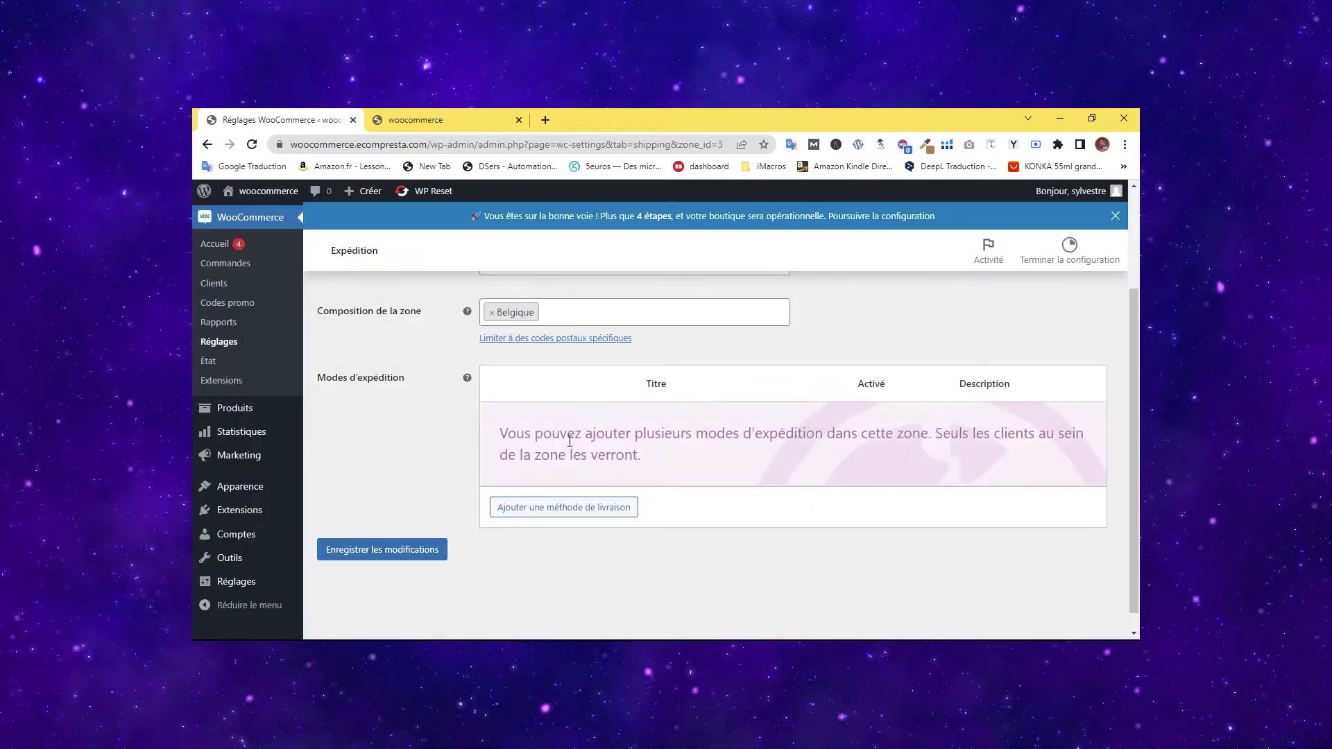
Make the BELGIQUE zone's Livraison gratuite method require a Montant minimum de commande of 120.
click(543, 445)
click(583, 435)
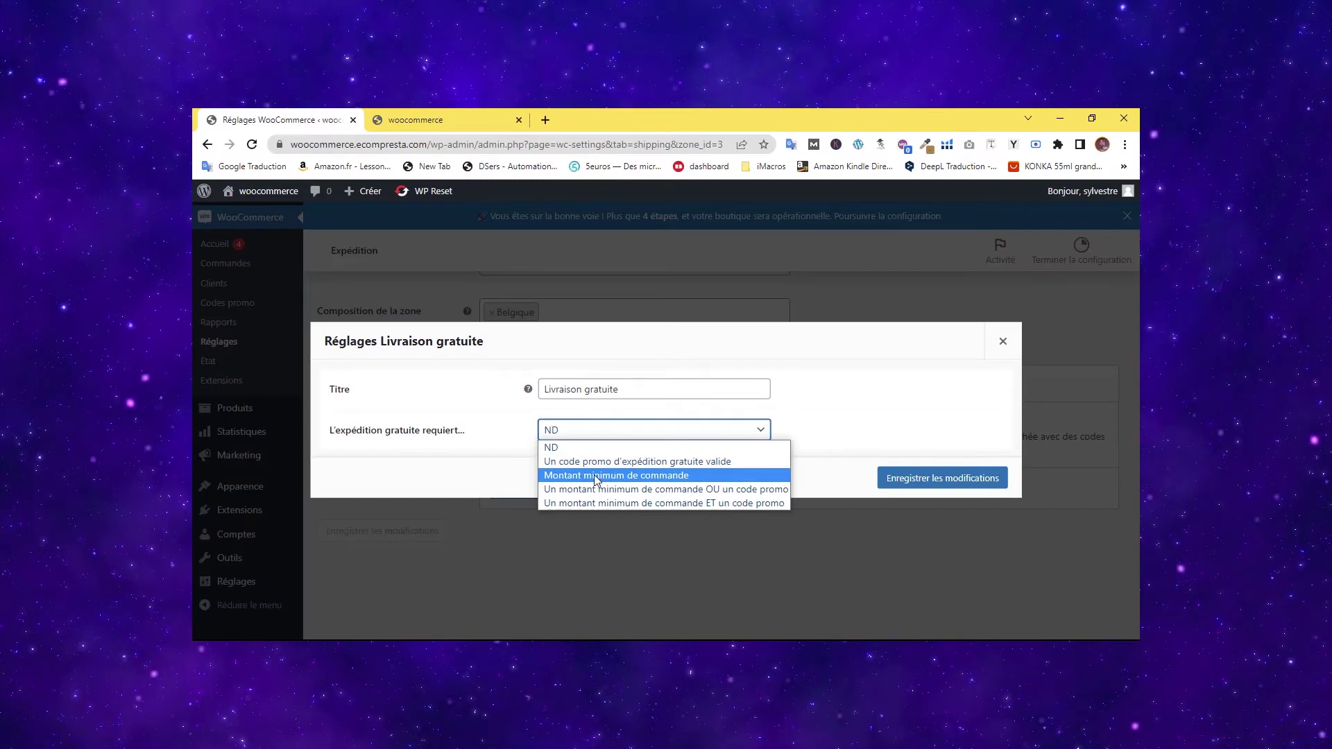
click(596, 477)
drag(595, 434, 539, 435)
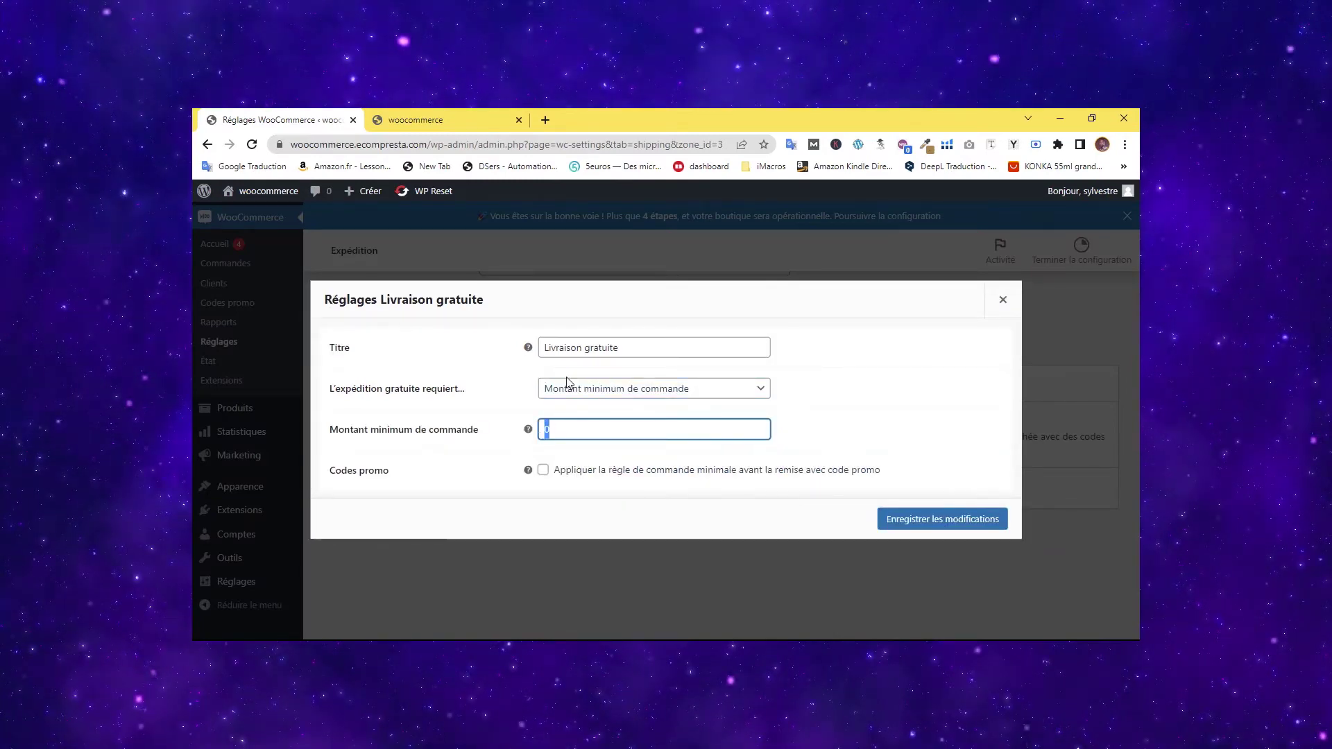
text(120)
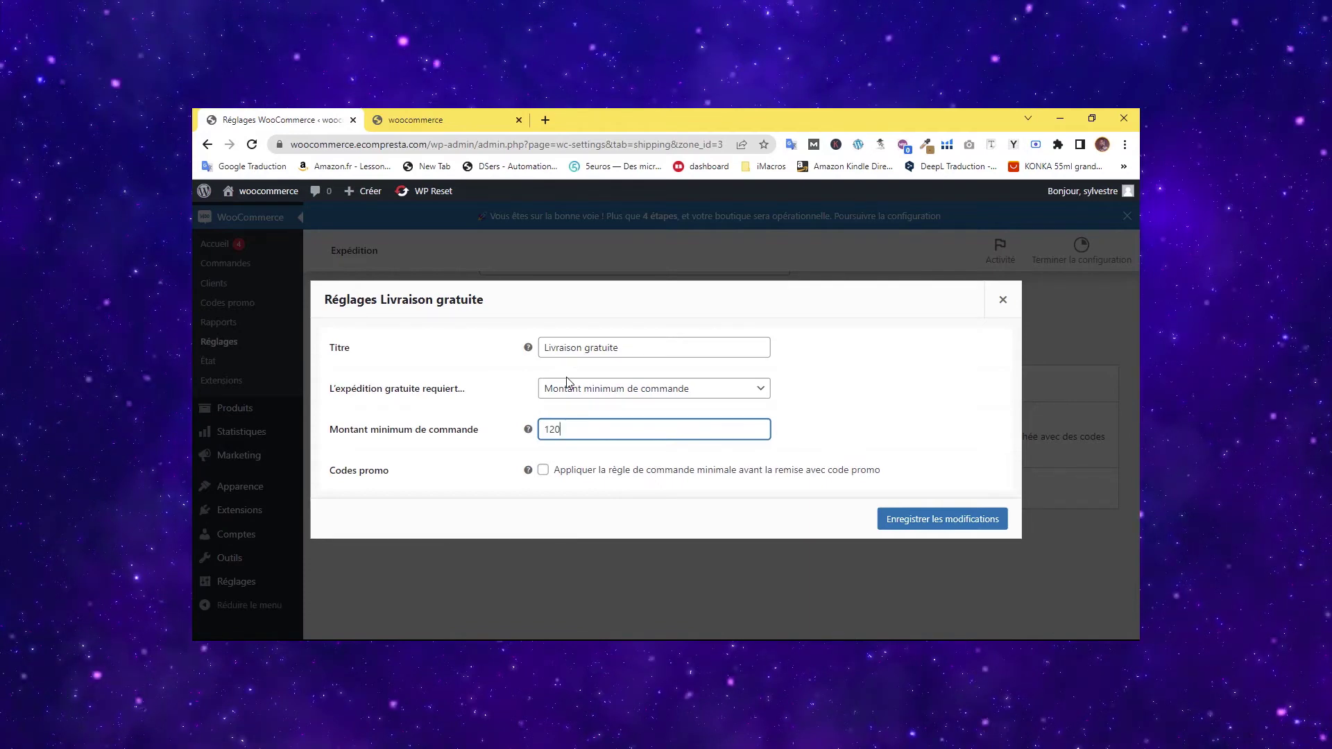
click(843, 403)
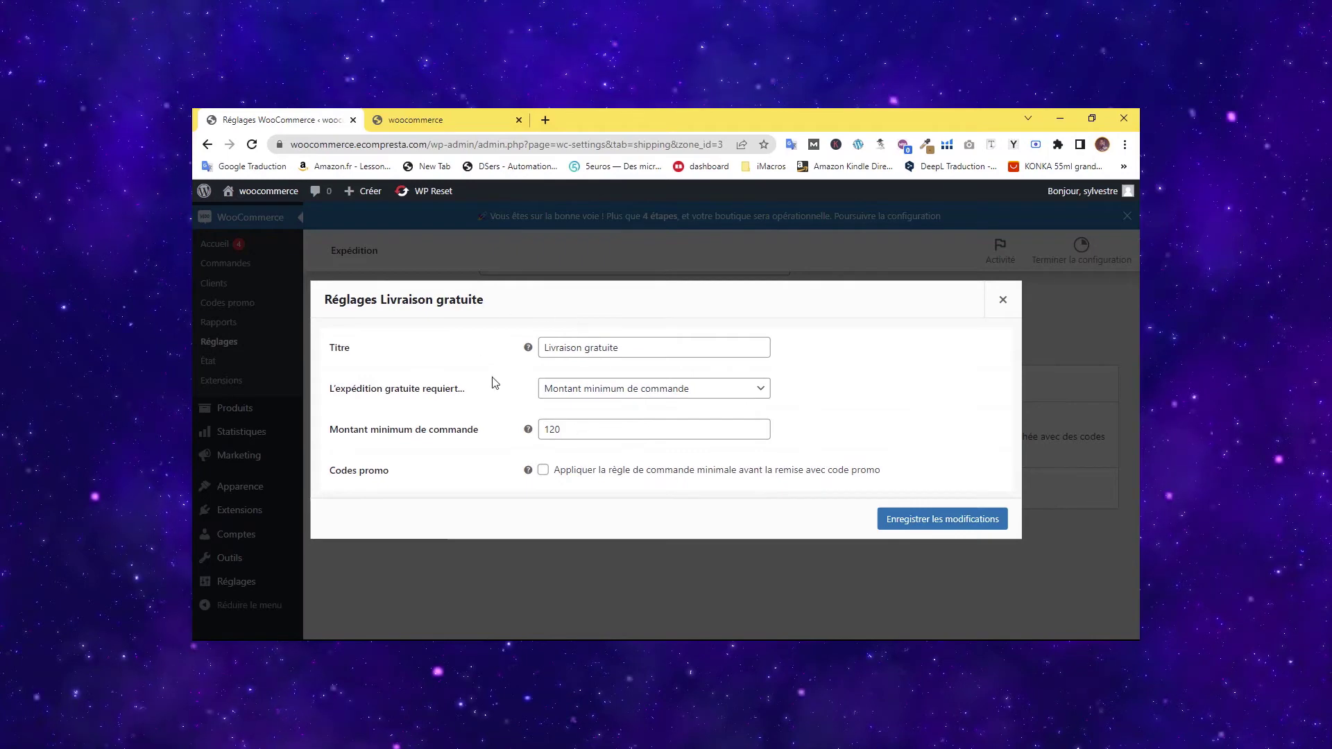
Set the minimum order amount for Livraison gratuite to 99 and save the method's settings.
drag(568, 430, 543, 428)
text(99)
click(838, 414)
click(926, 520)
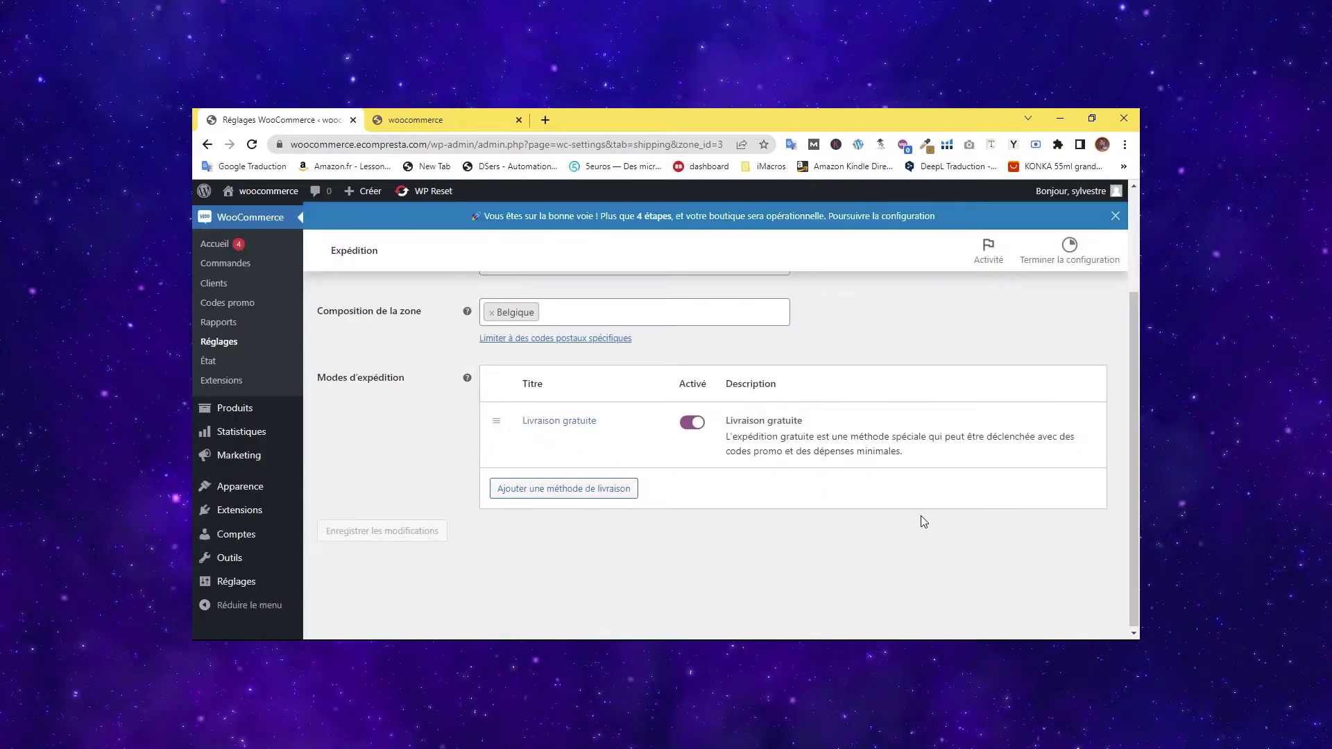
Add the Forfait shipping method to the BELGIQUE zone.
click(580, 494)
click(480, 420)
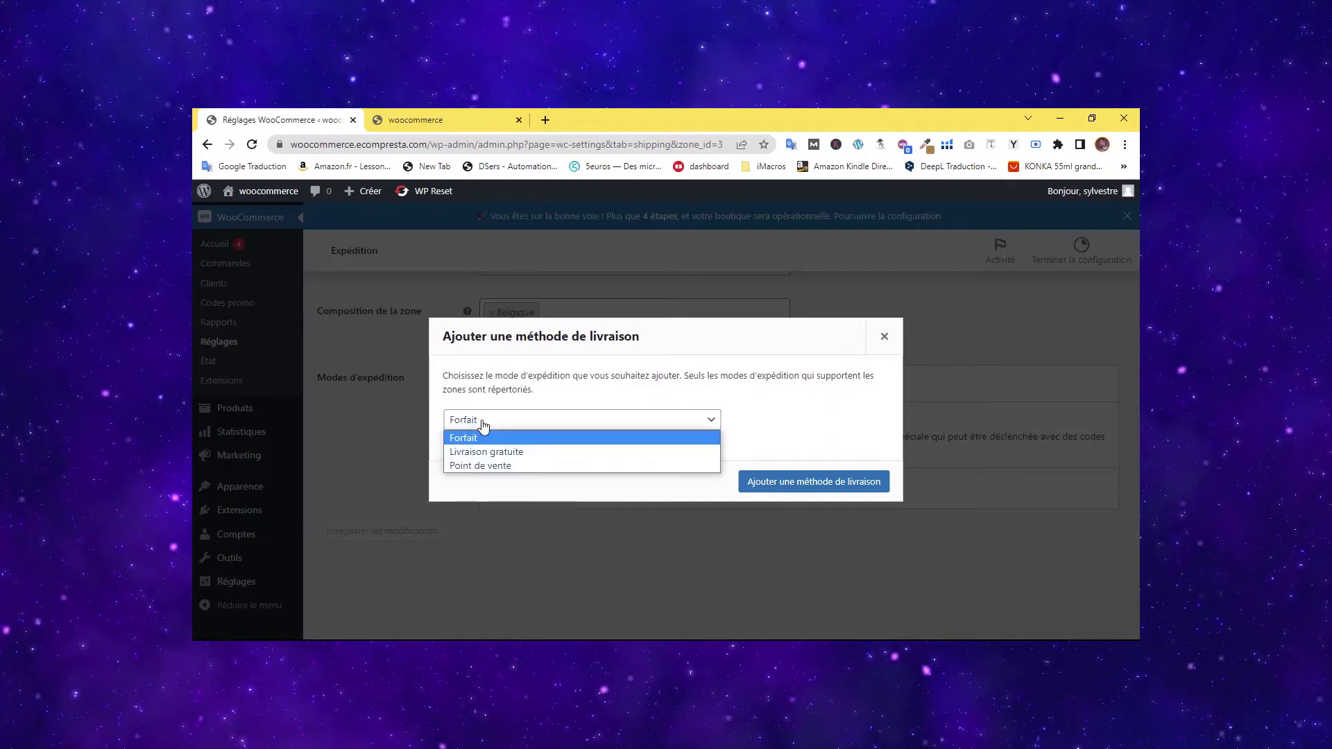
click(531, 438)
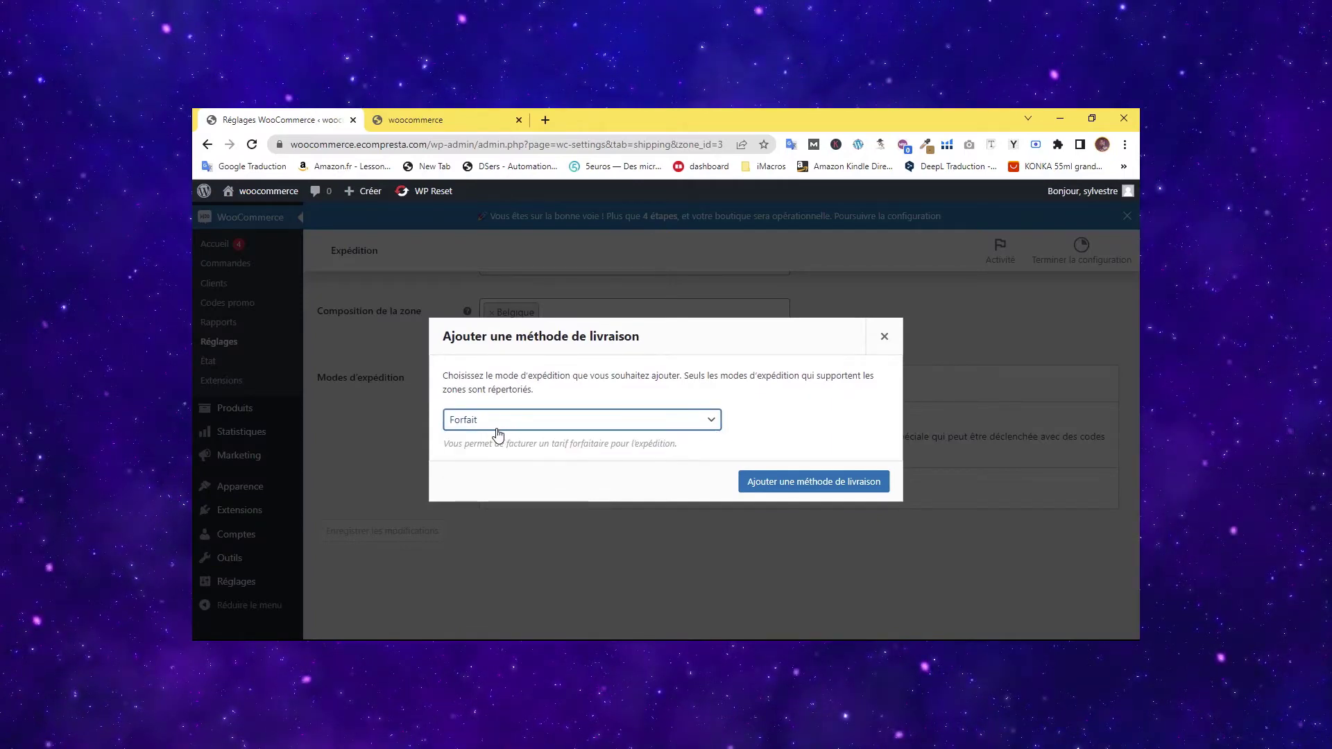
click(809, 485)
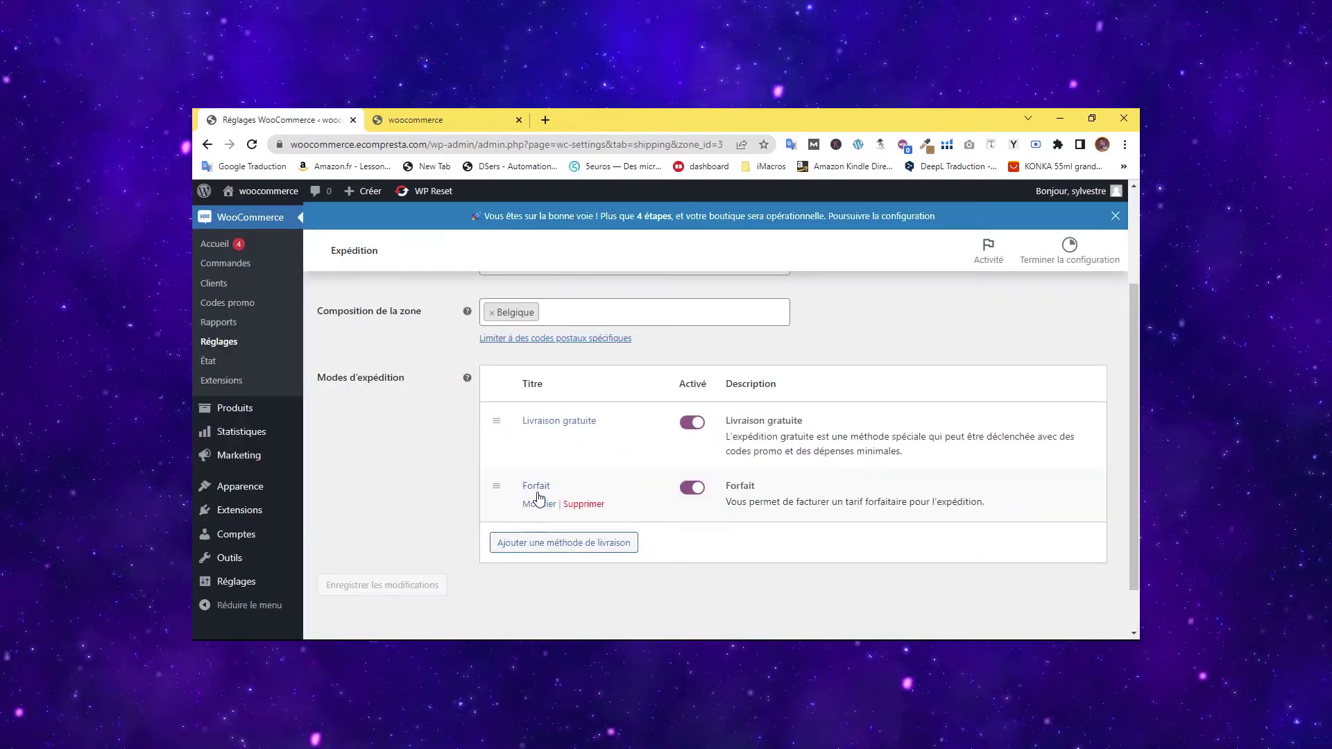
Title the BELGIQUE zone's Forfait method Colissimo, keep it Taxable, set its cost to 4.5*[qty] and save.
click(541, 505)
double_click(560, 367)
text(Colissimo)
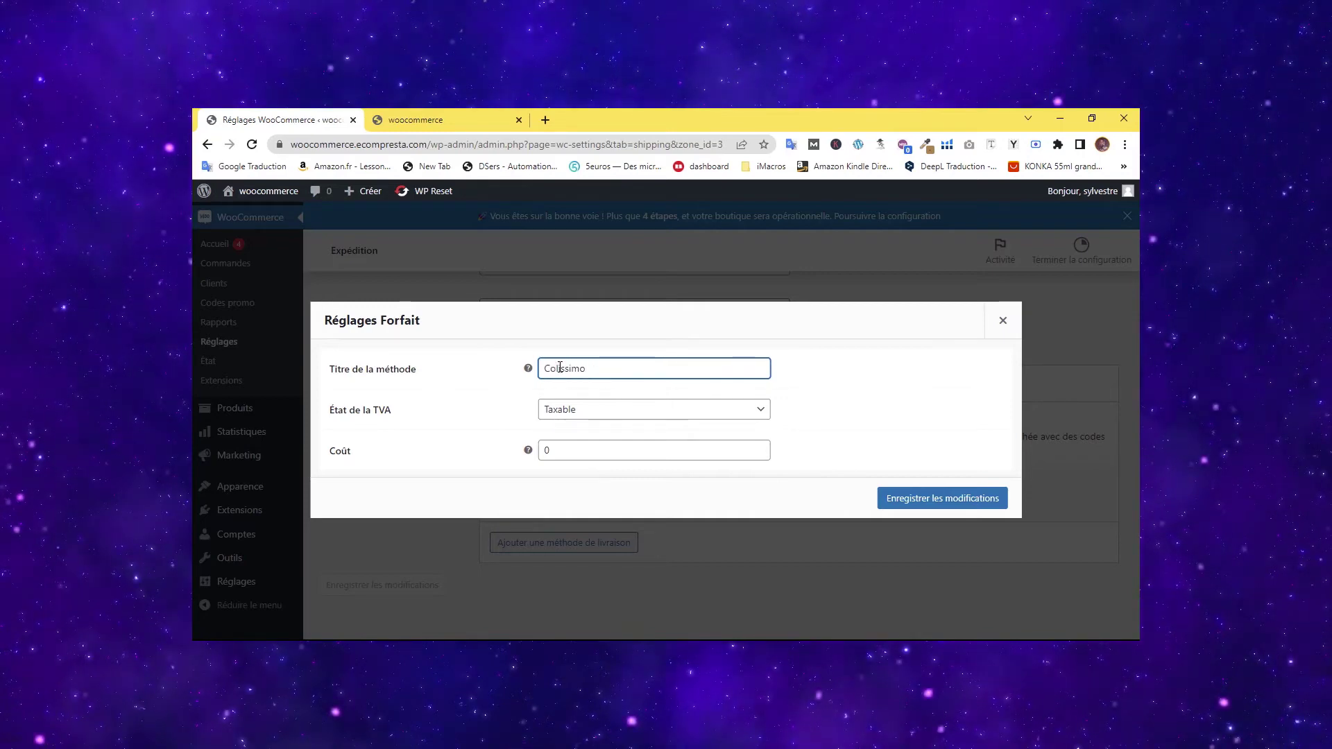
click(580, 446)
click(589, 411)
click(589, 414)
key(Tab)
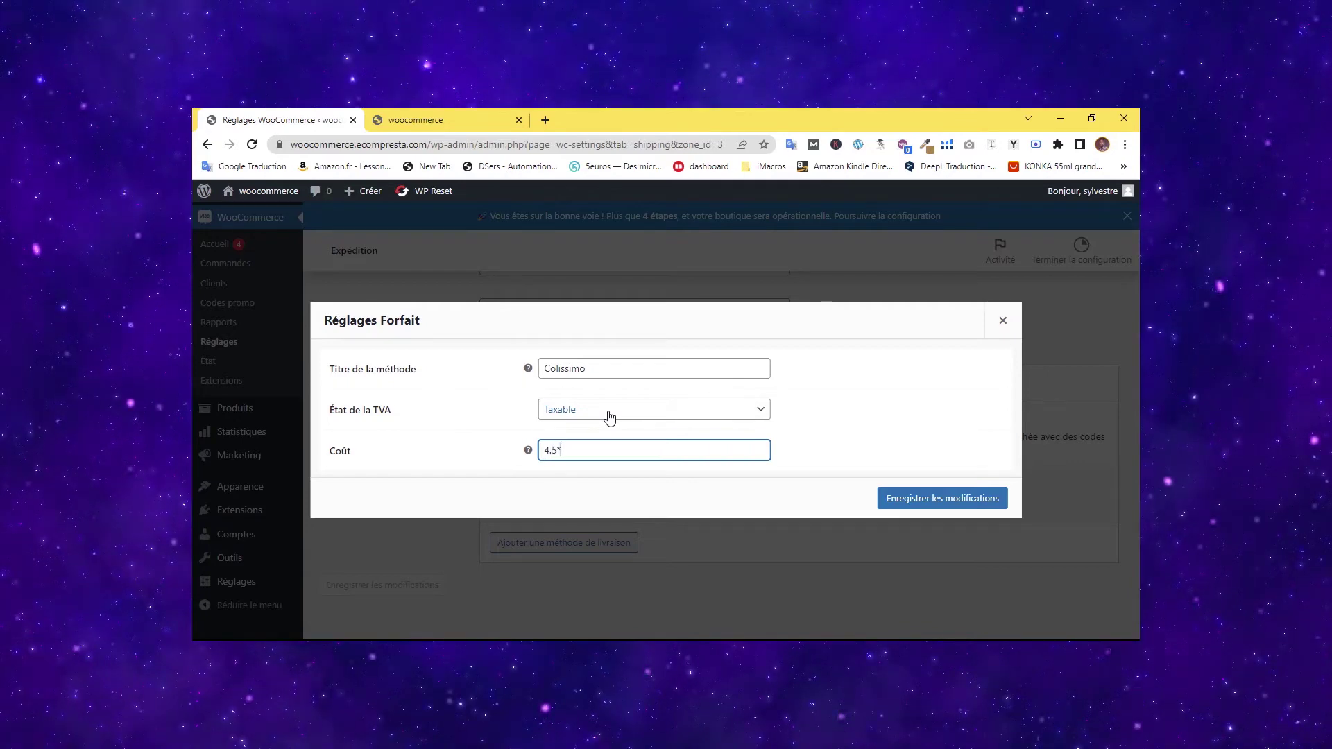
text(])
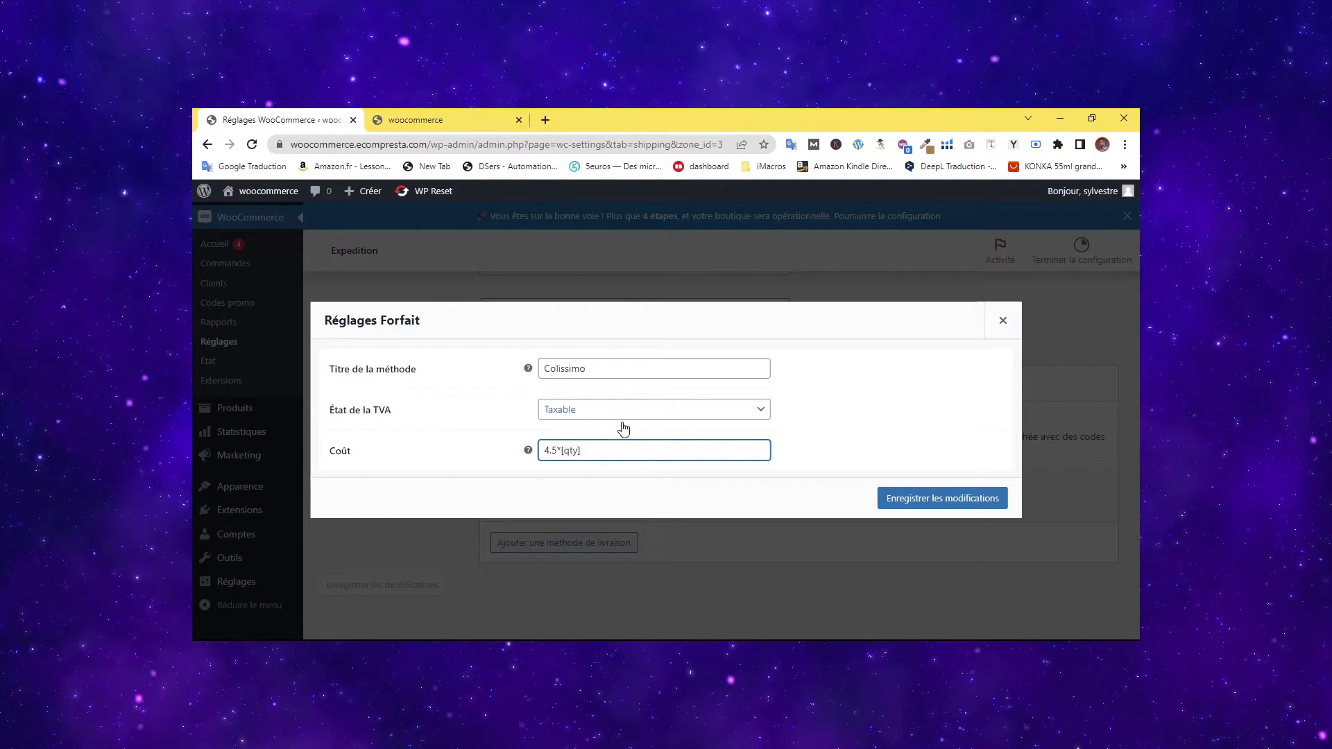
click(847, 415)
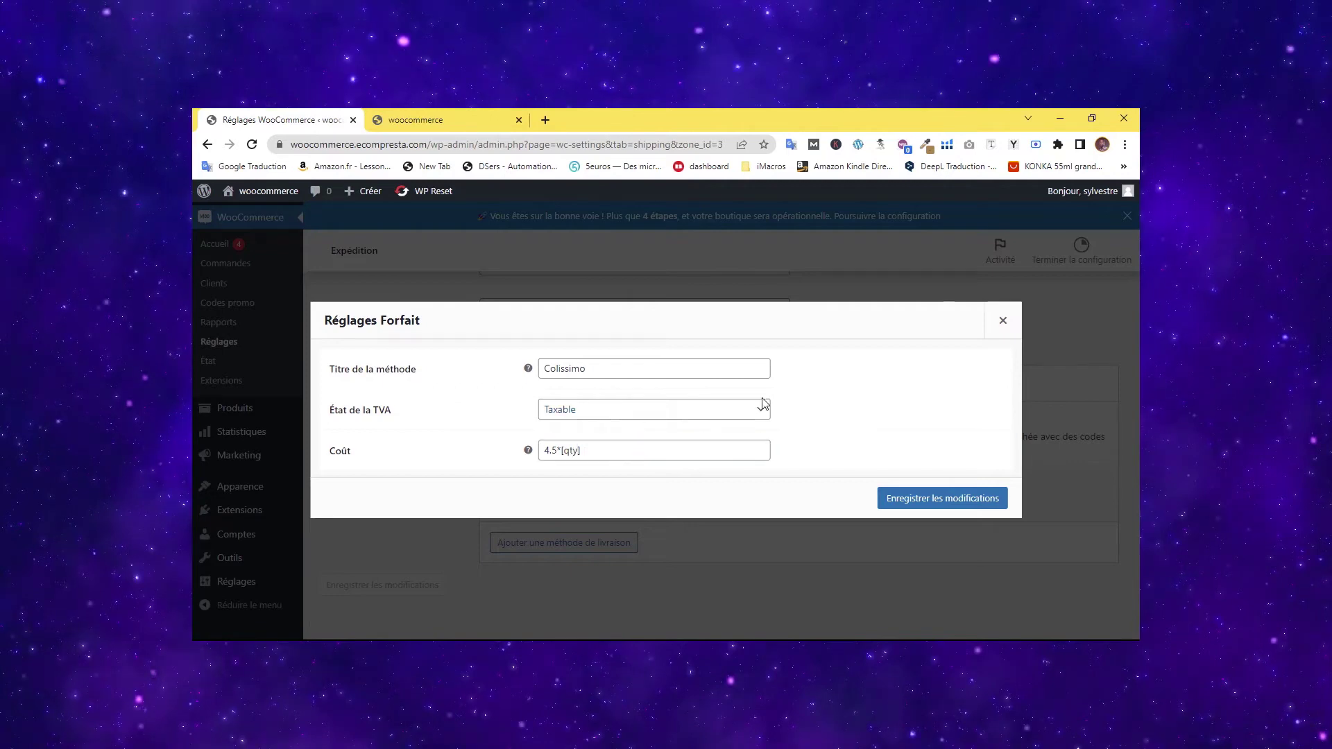
click(940, 501)
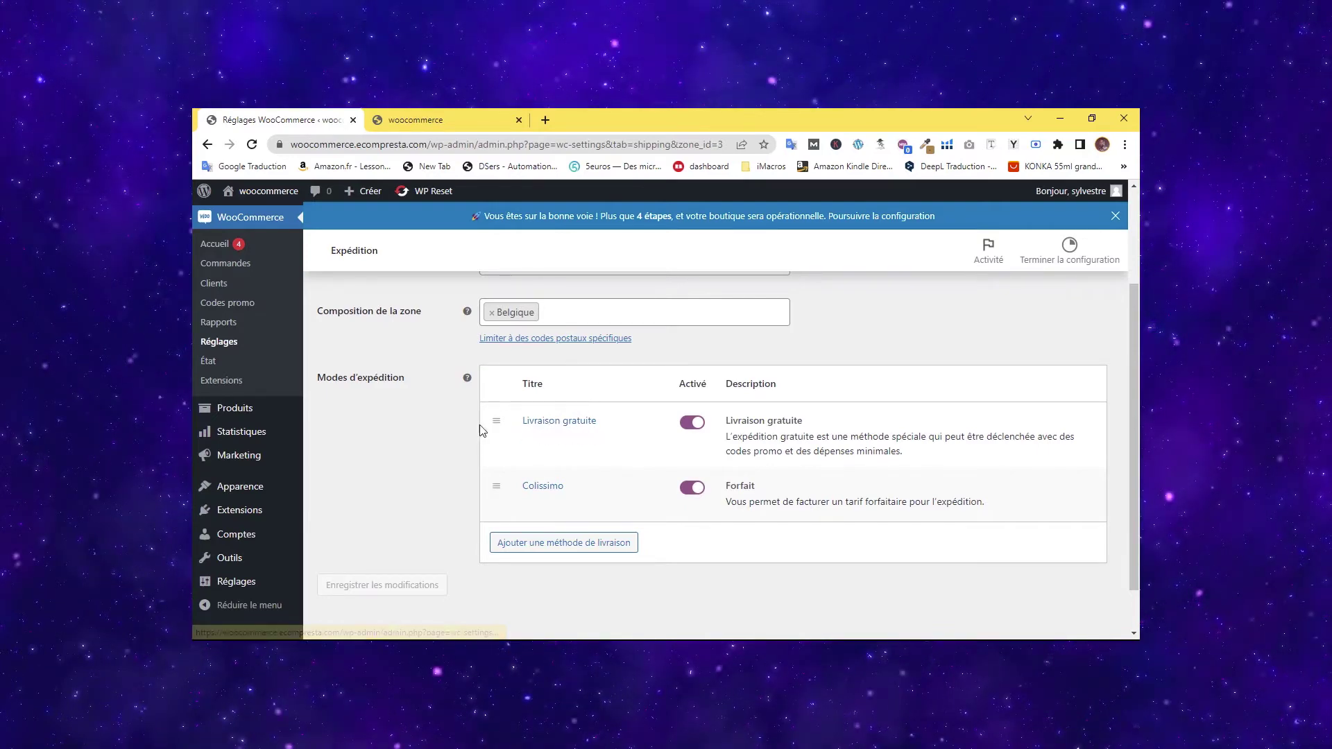
Set the BELGIQUE zone's Livraison gratuite minimum order amount to 120 and save the method's settings.
click(542, 445)
double_click(555, 431)
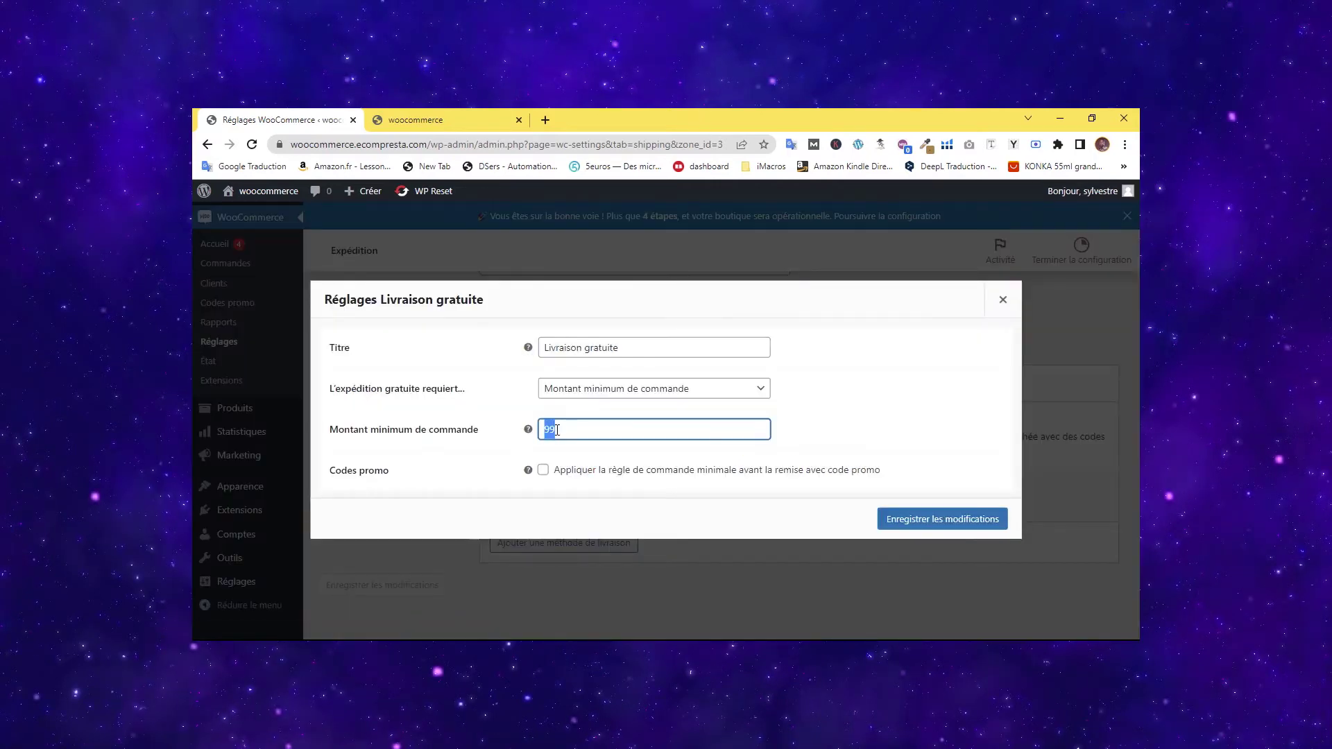
text(120)
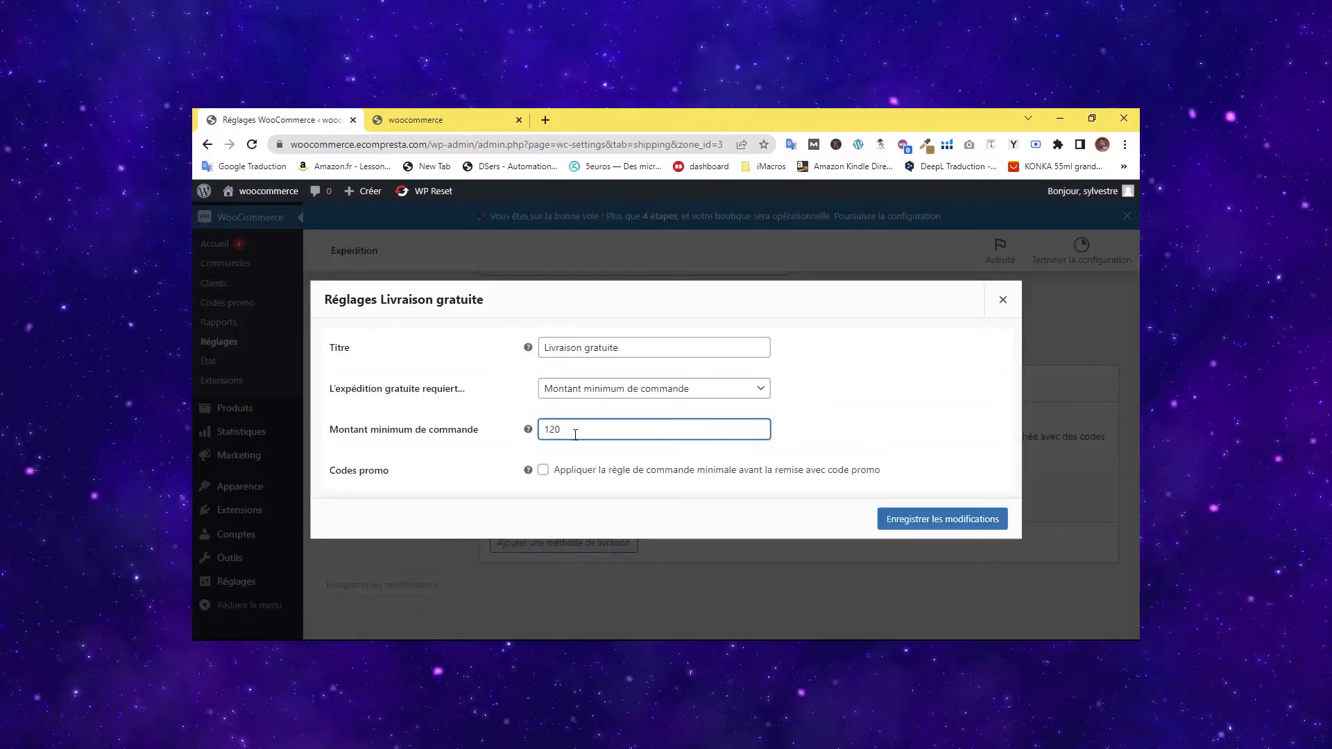
click(923, 525)
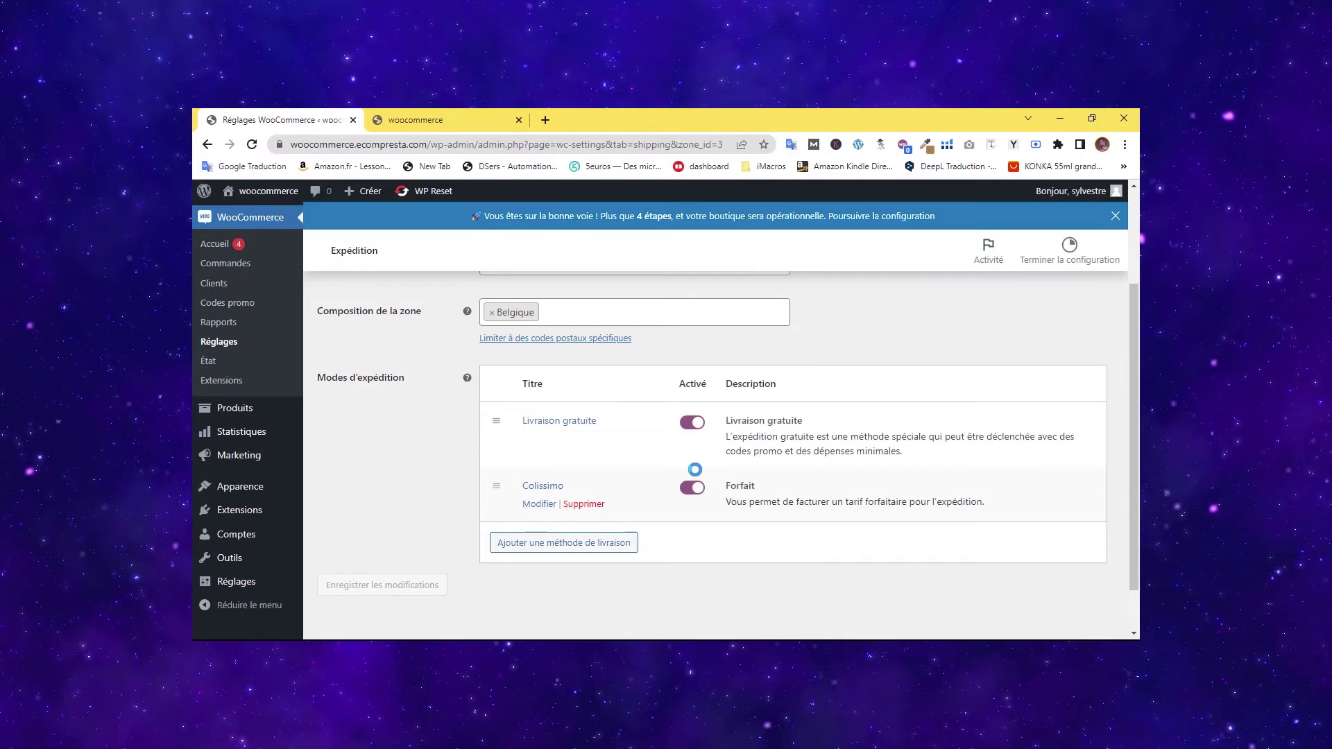
Check the Colissimo method's cost formula, save its settings and review the BELGIQUE zone's configuration.
mouse_move(568, 441)
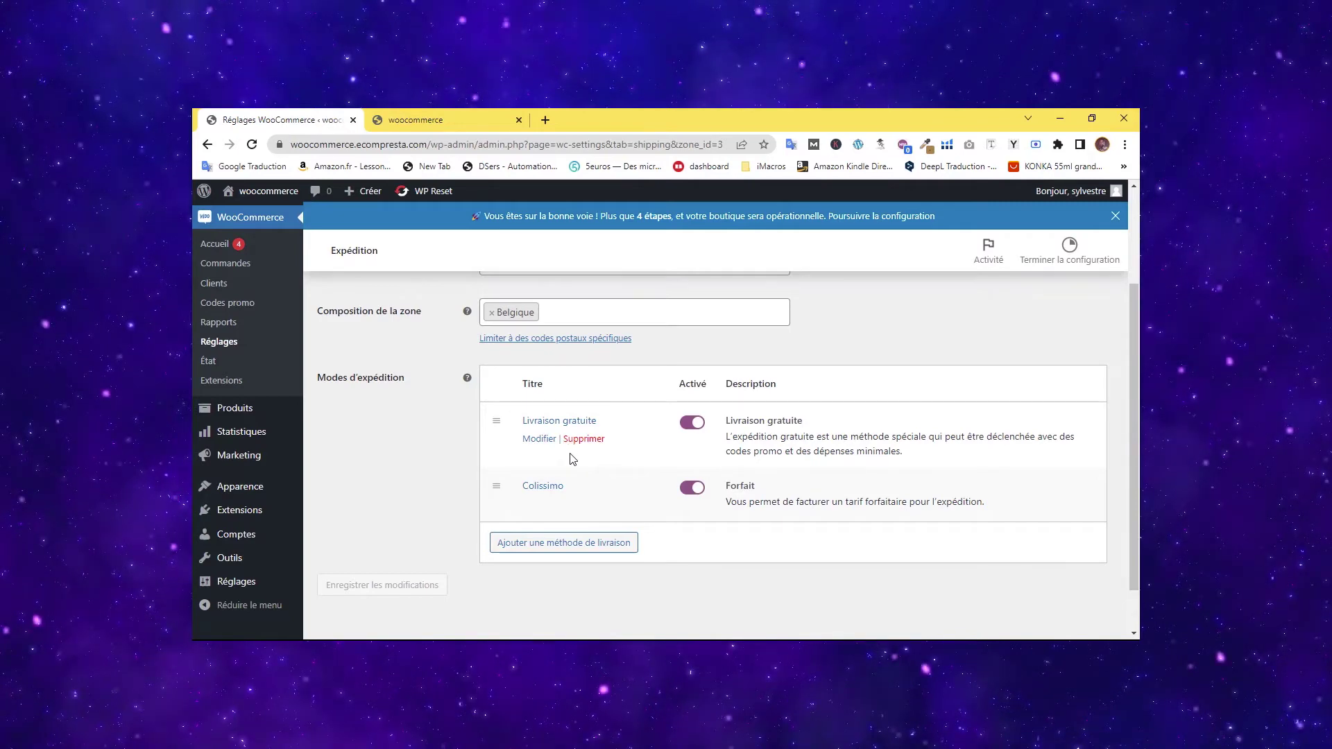
click(540, 505)
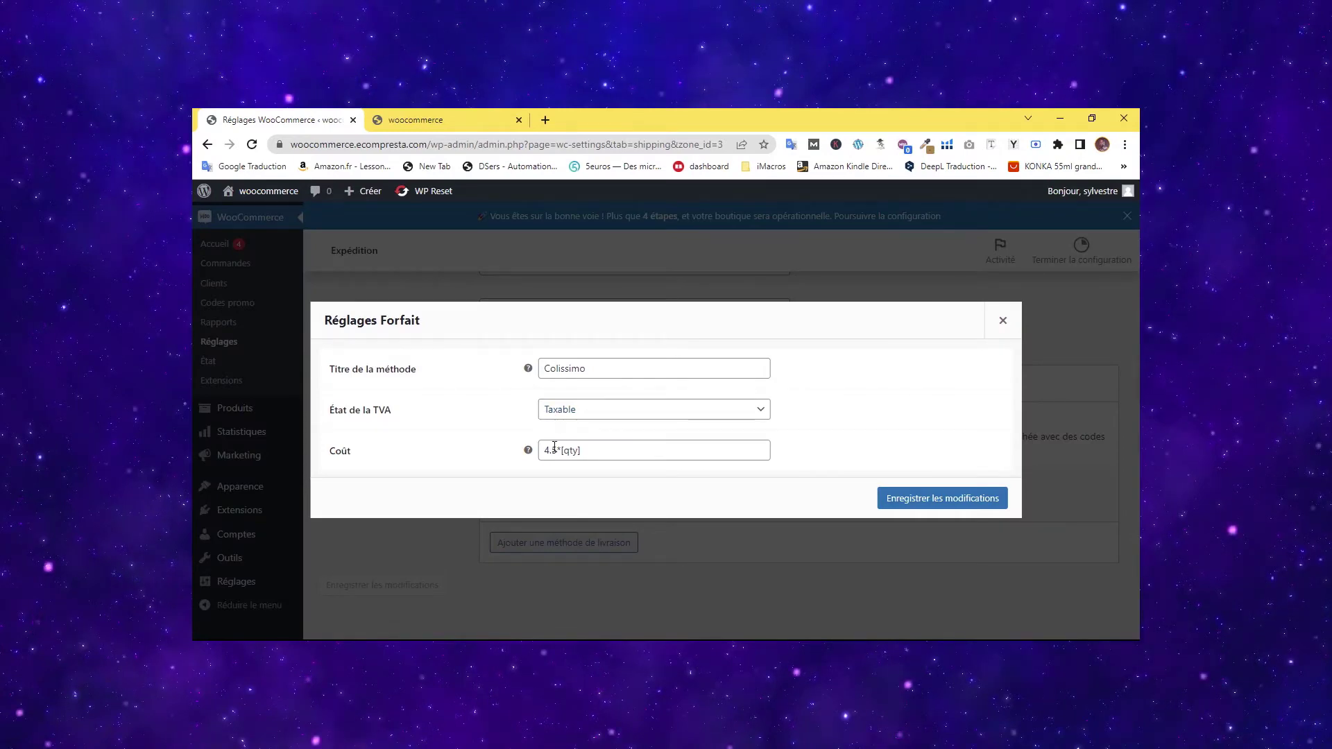
mouse_move(553, 450)
mouse_down()
mouse_move(535, 463)
mouse_move(549, 454)
mouse_up()
click(606, 455)
click(926, 501)
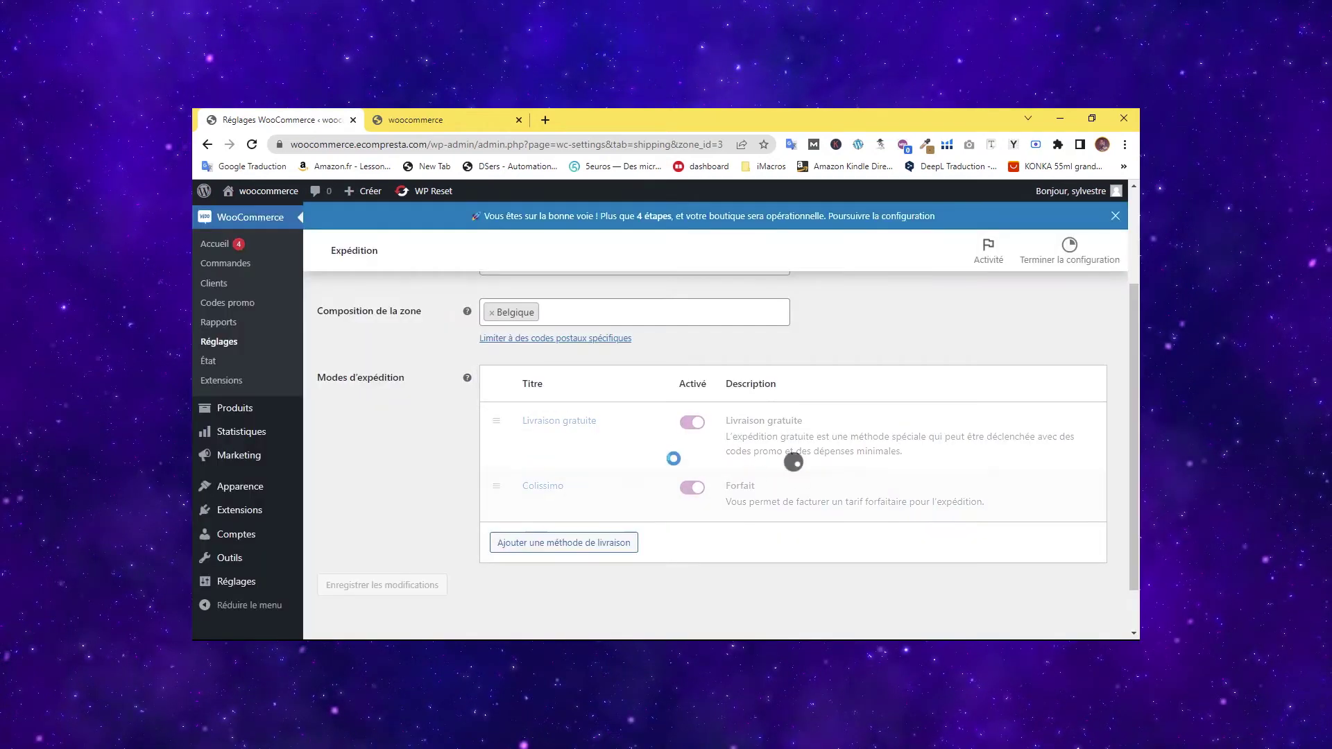
scroll(716, 454, up, 2)
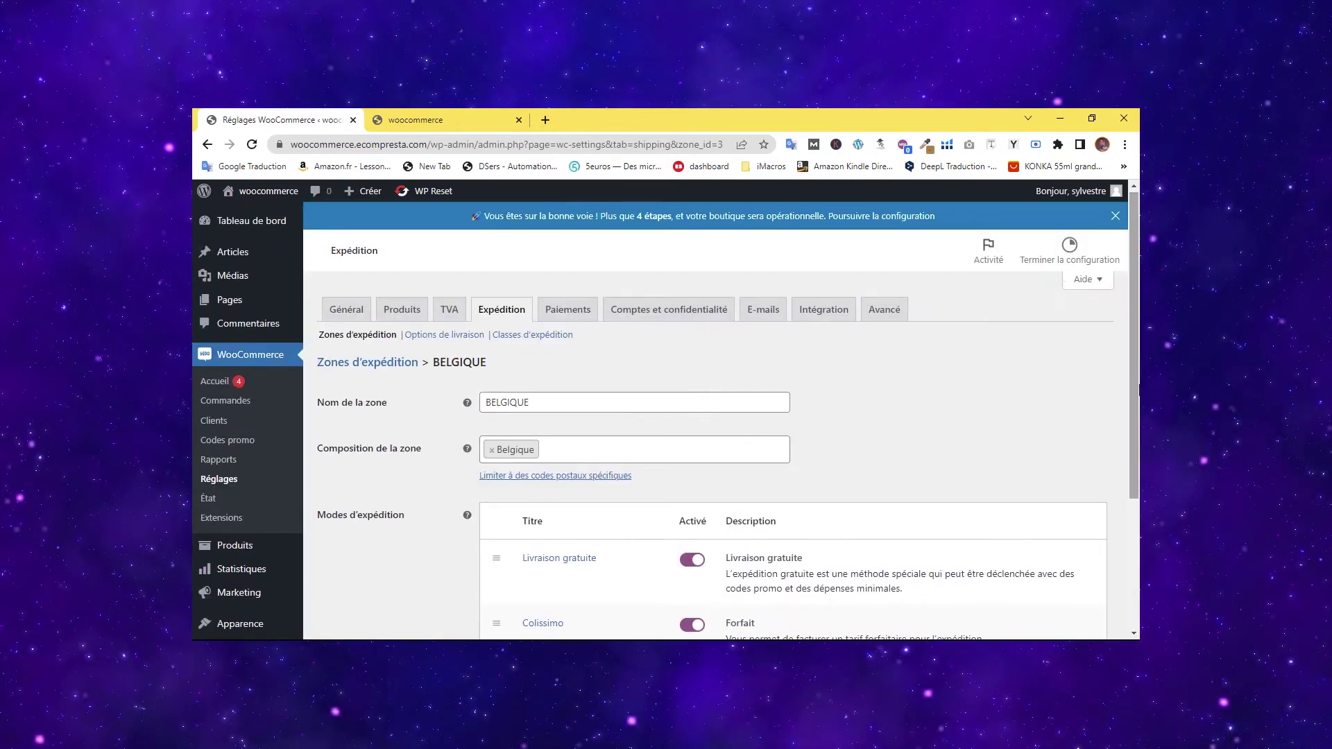
scroll(1122, 544, down, 3)
scroll(637, 348, up, 3)
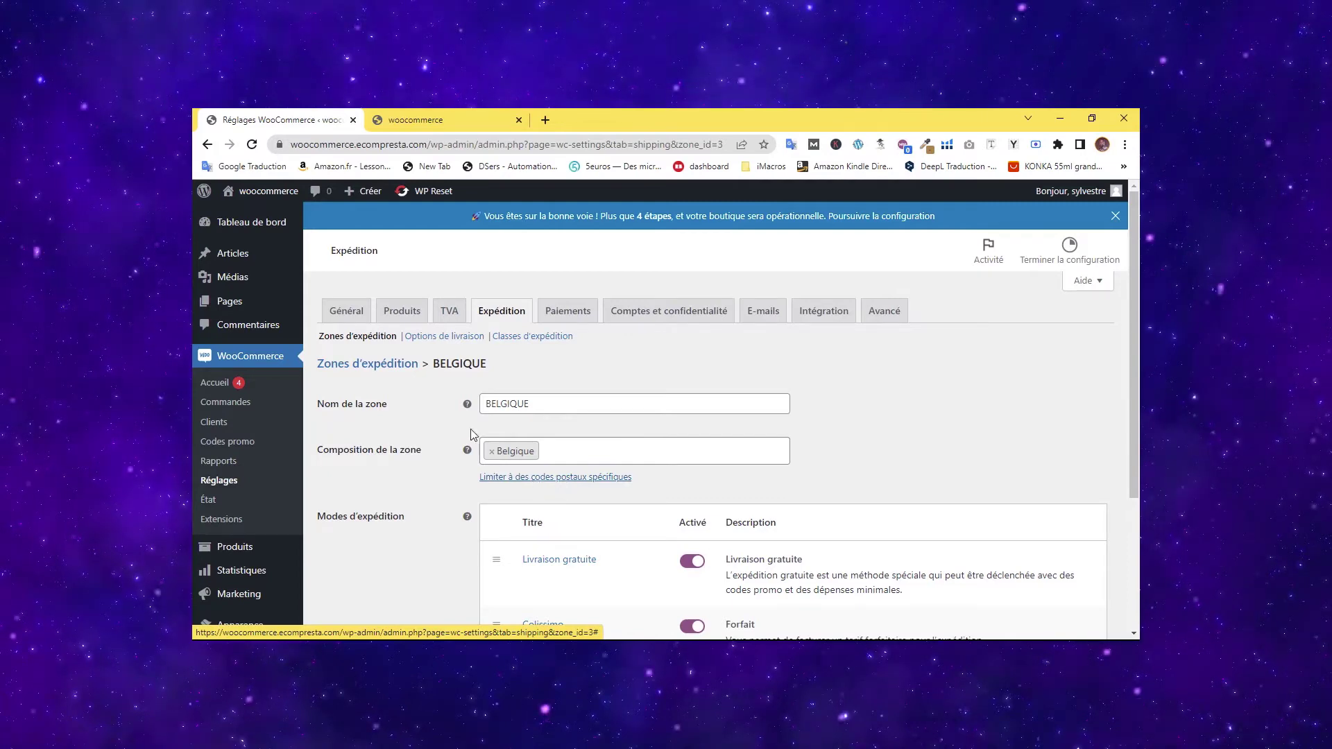
Create a shipping zone named CANADA with Canada as its region.
click(395, 368)
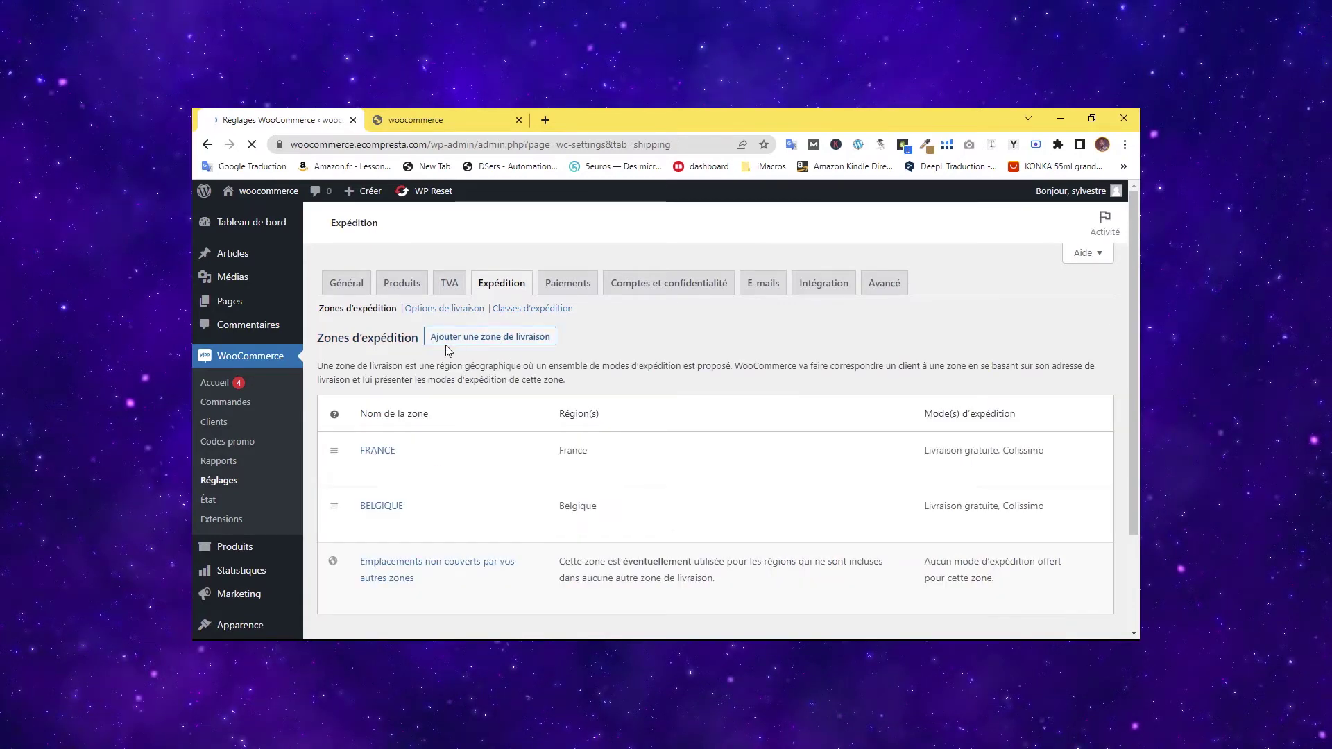
click(451, 340)
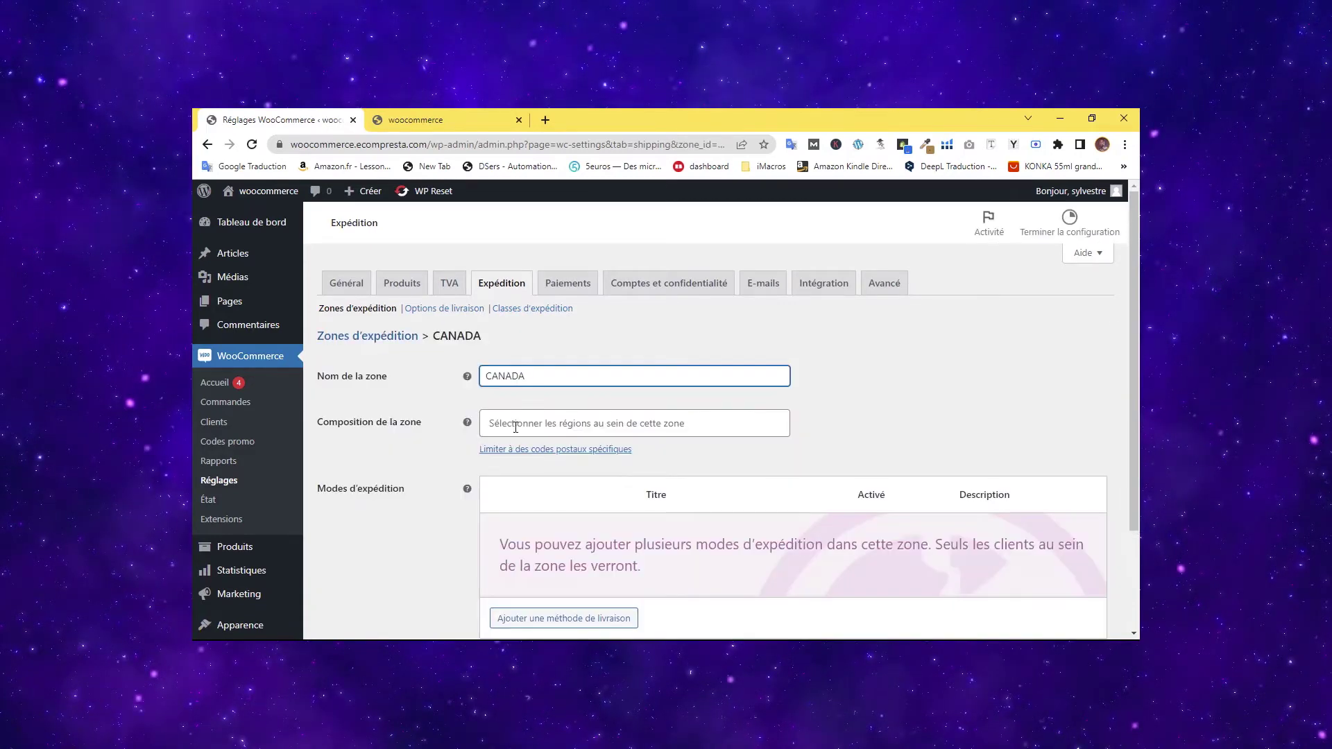
click(515, 428)
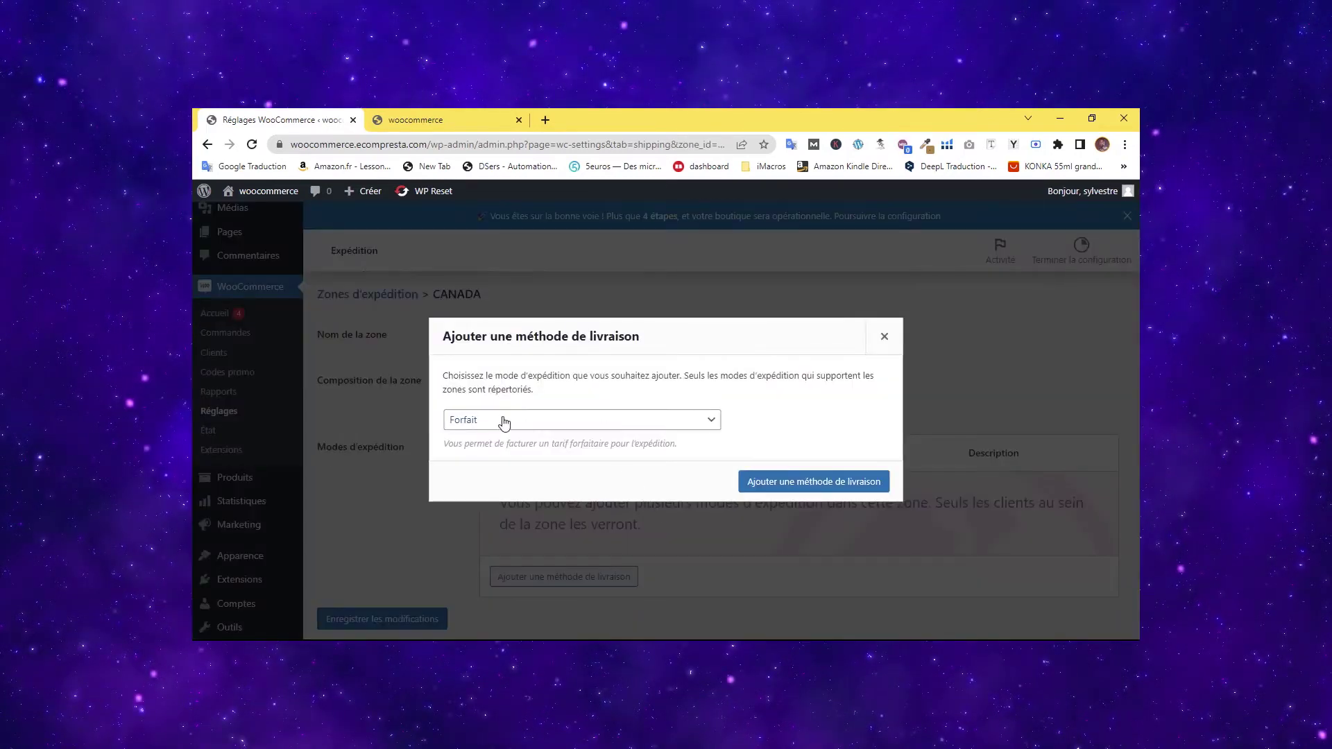
Add the Forfait shipping method to the CANADA zone.
click(504, 422)
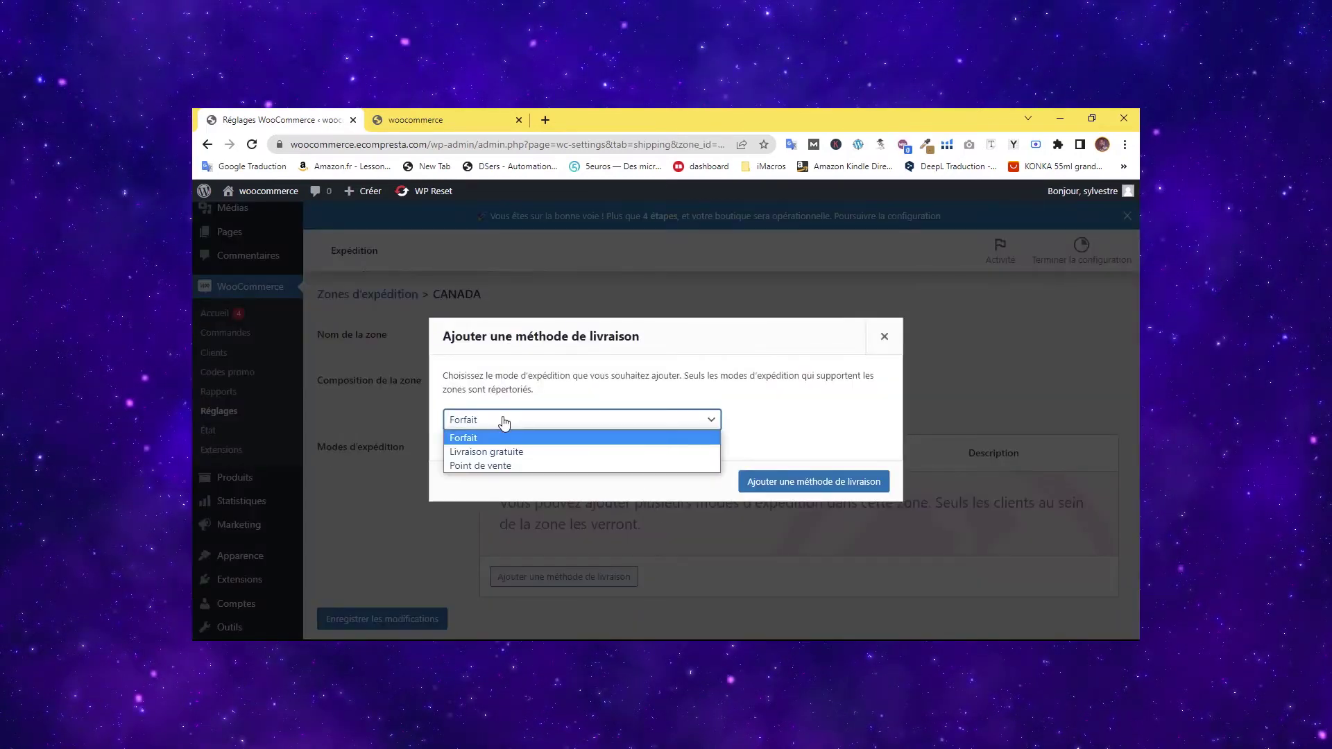
click(505, 421)
click(504, 421)
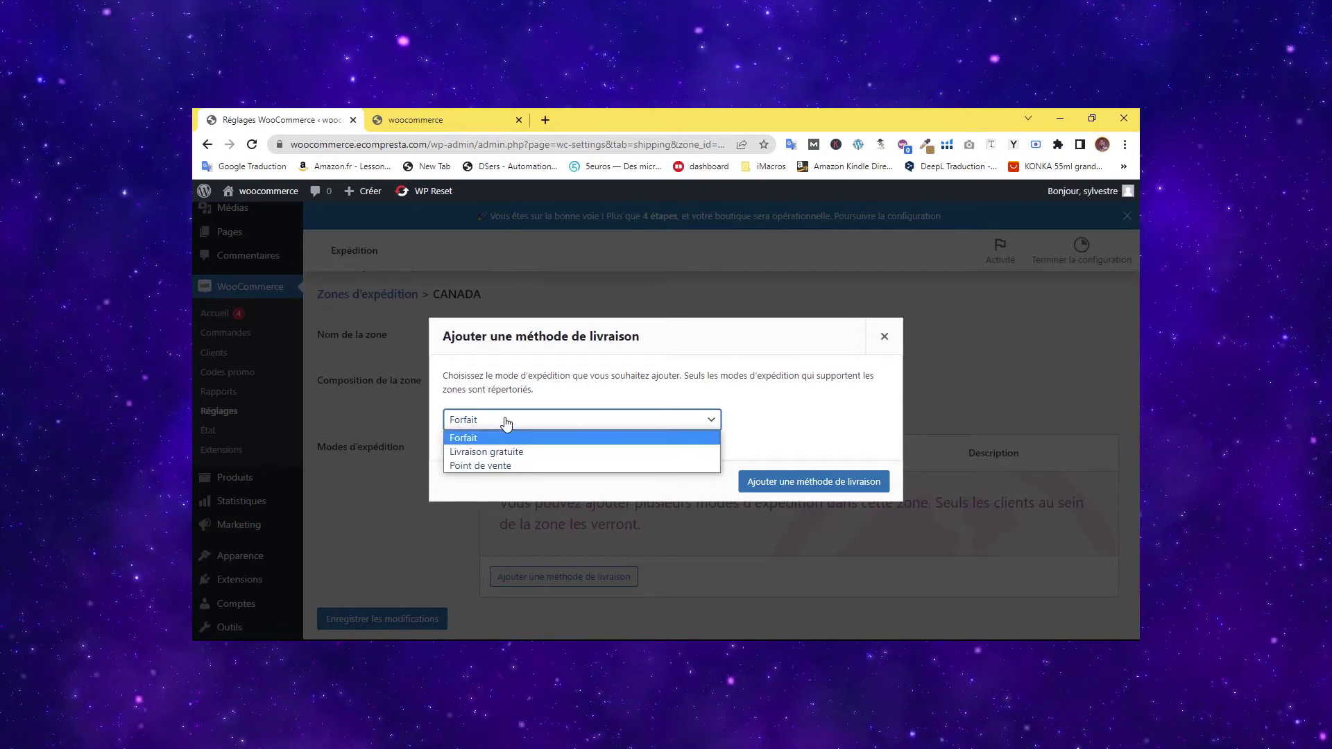
click(506, 423)
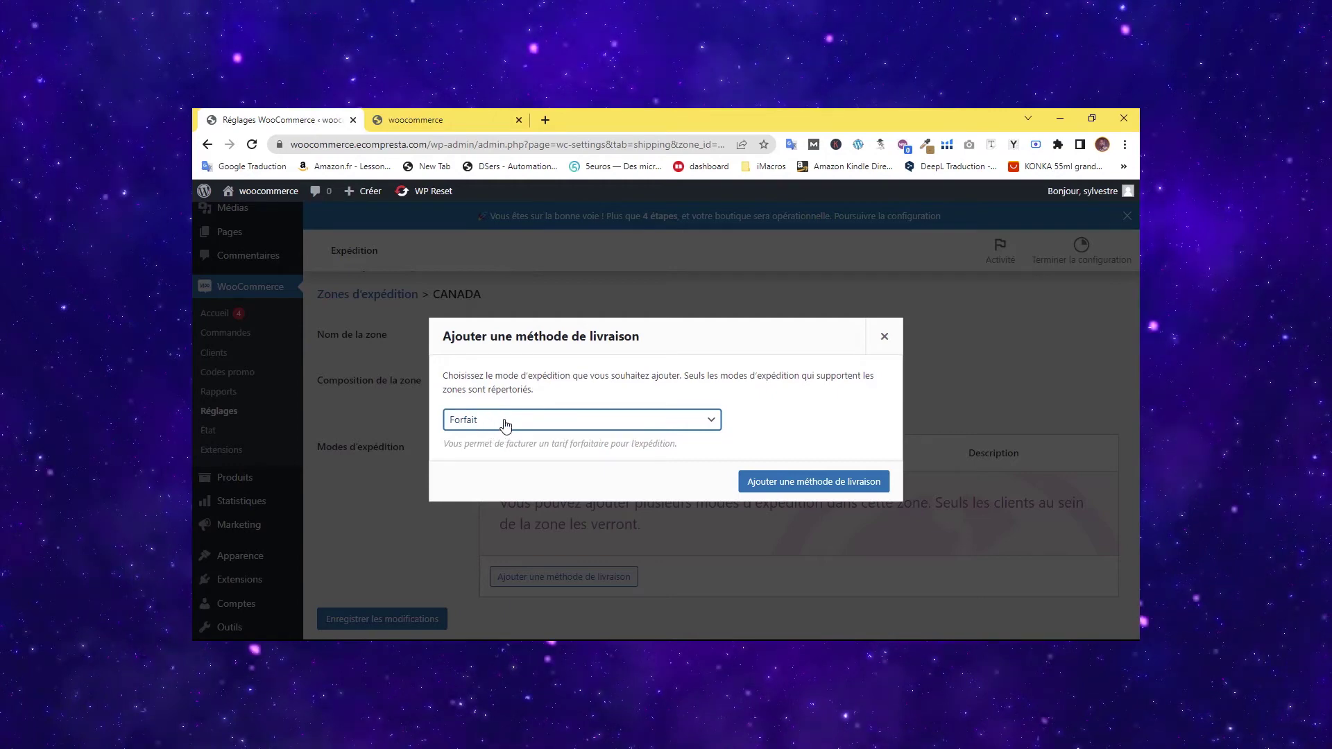
click(755, 479)
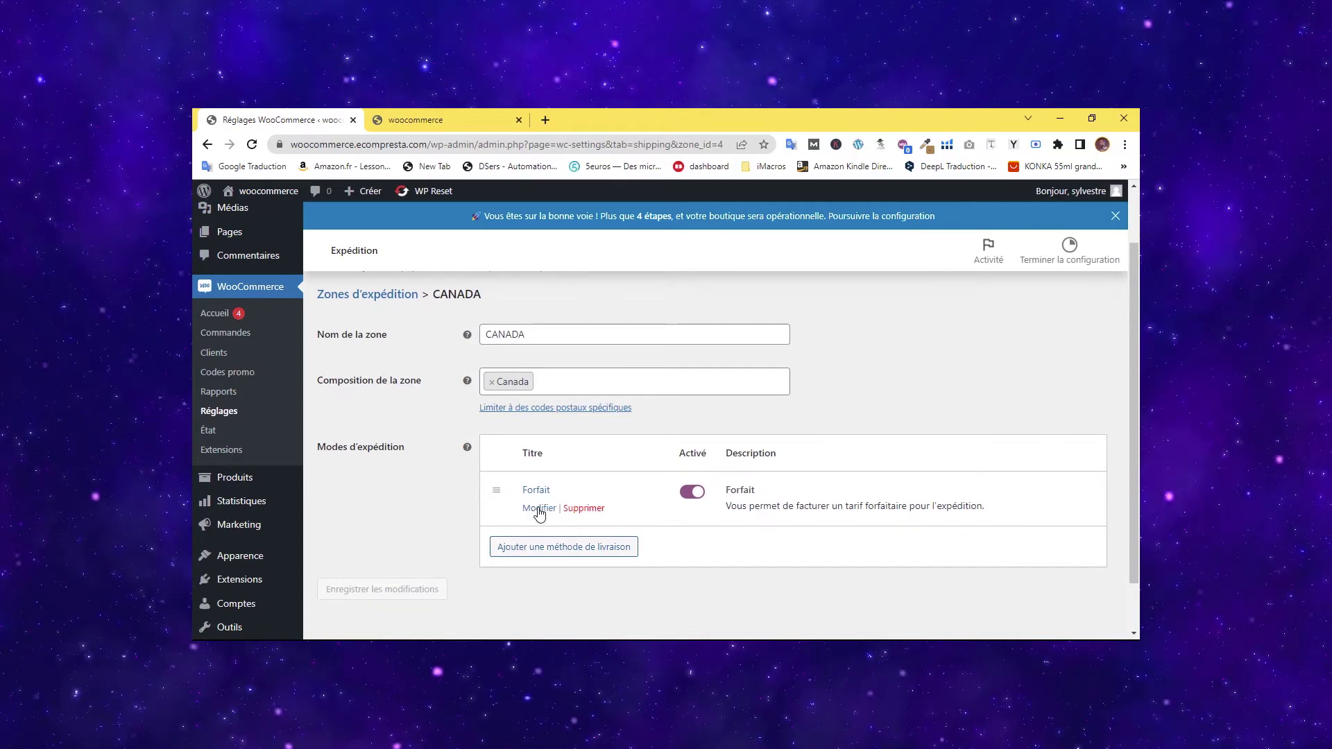
Set the CANADA zone's Forfait cost to 25*[qty], keep it Taxable and save the method's settings.
click(539, 510)
click(592, 417)
click(592, 420)
drag(552, 451, 510, 456)
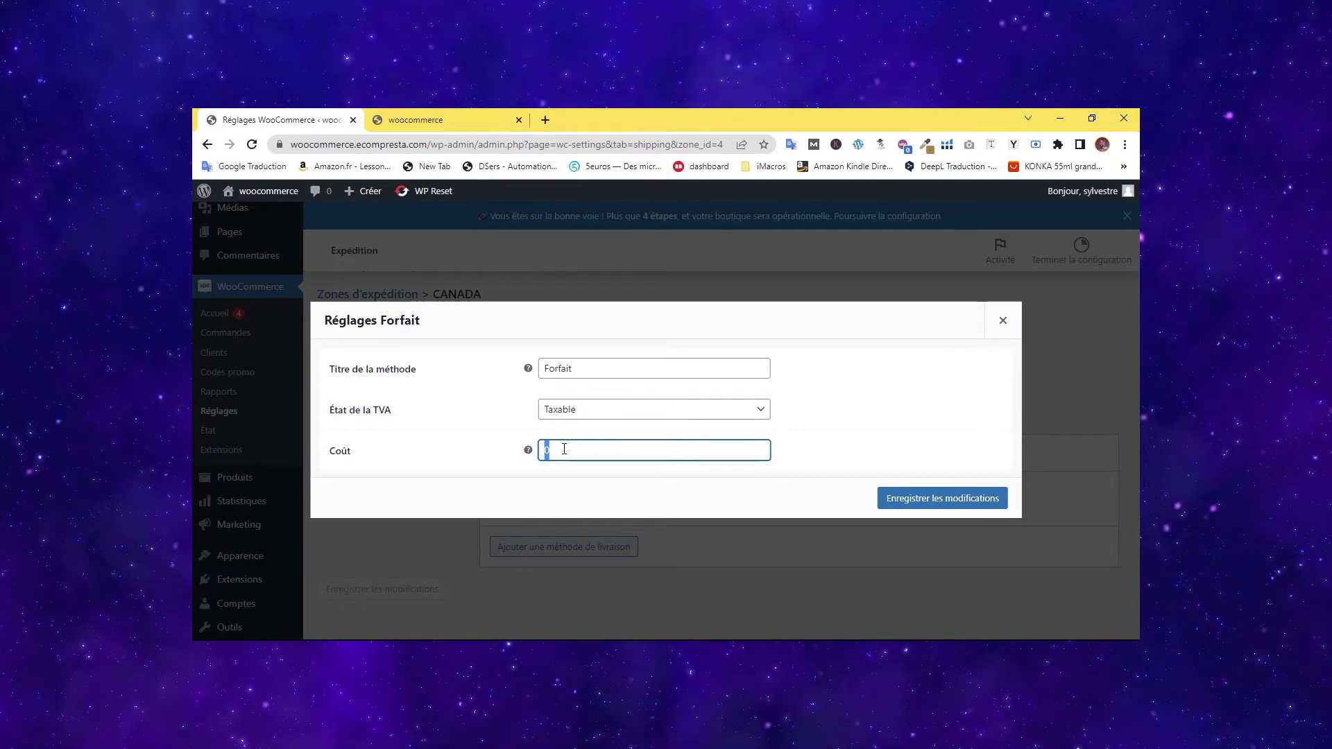
text(25)
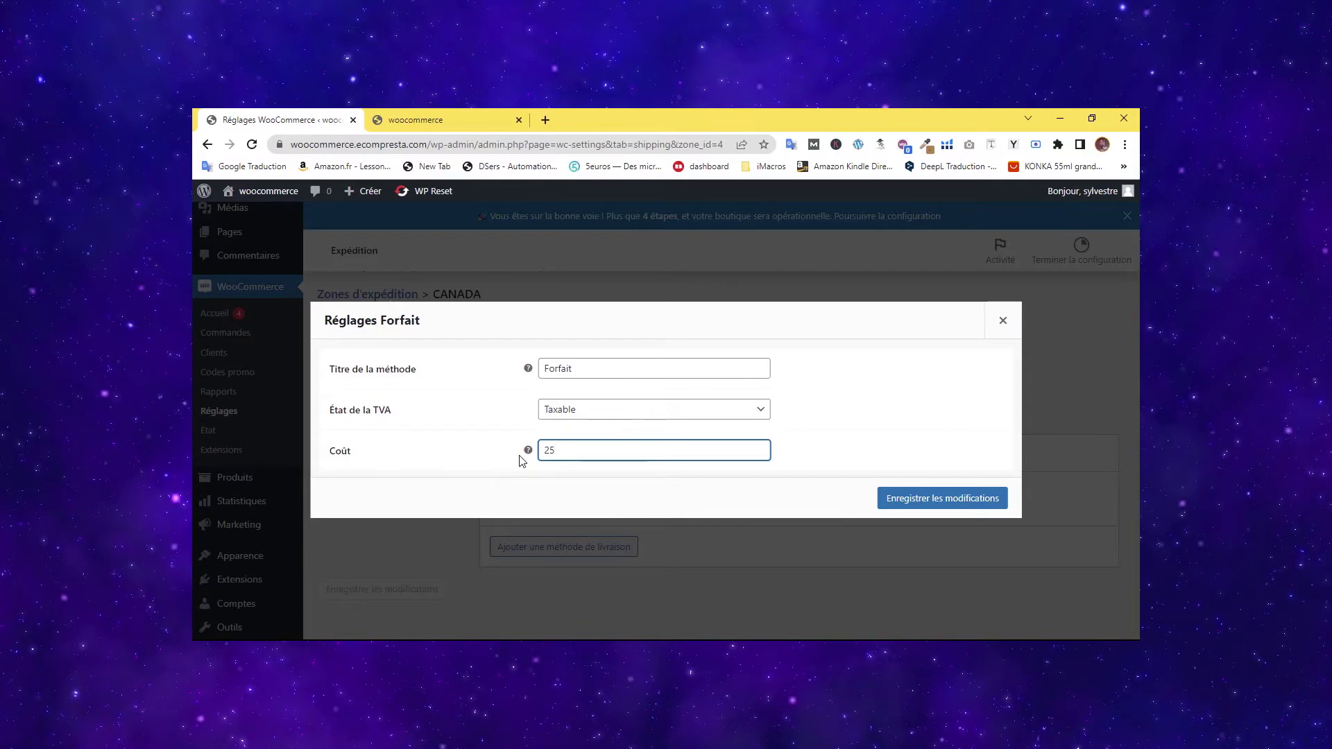
text(*[)
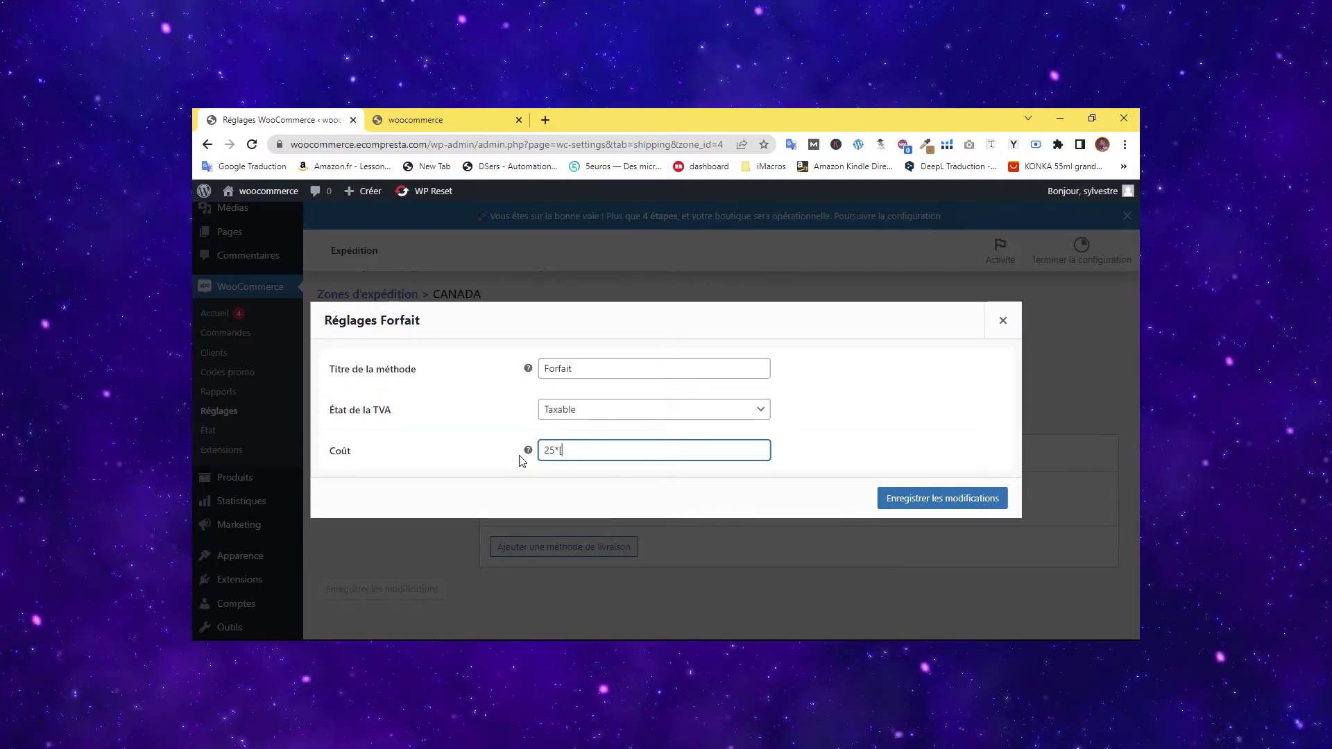
text(qty)
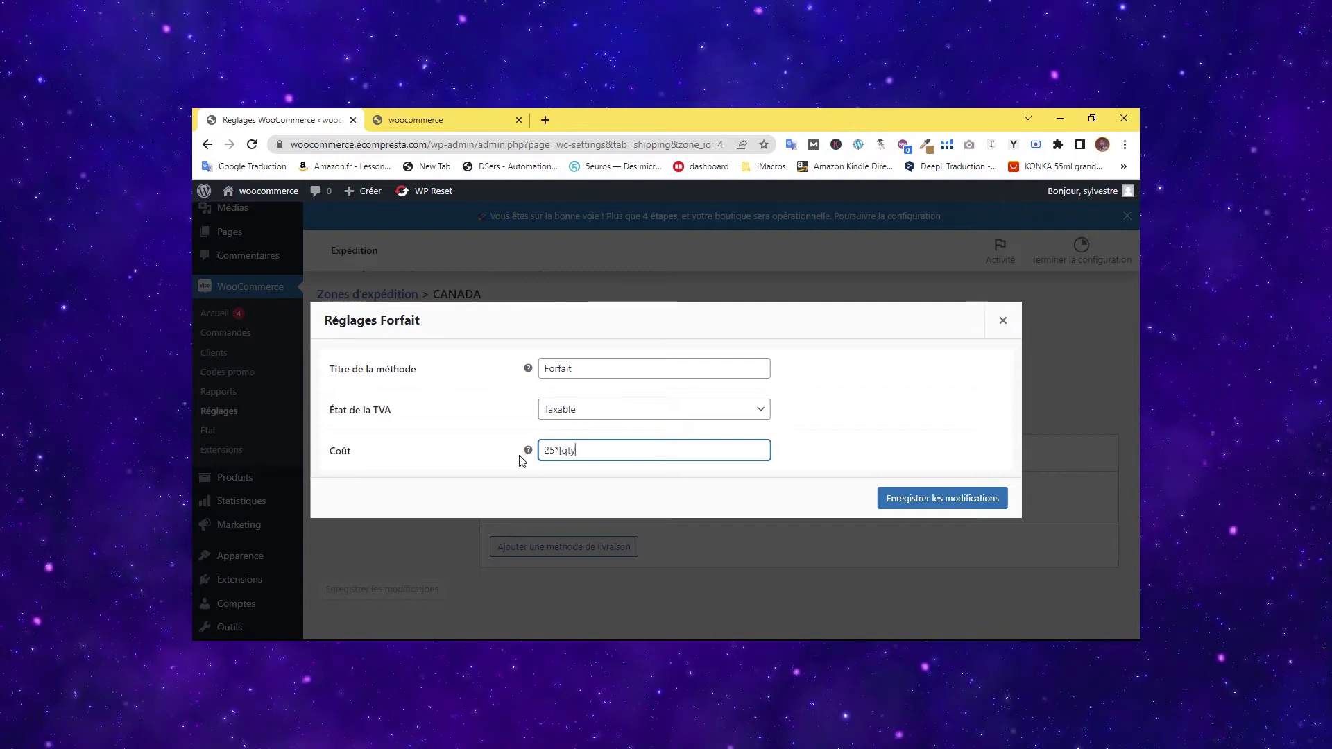
text(])
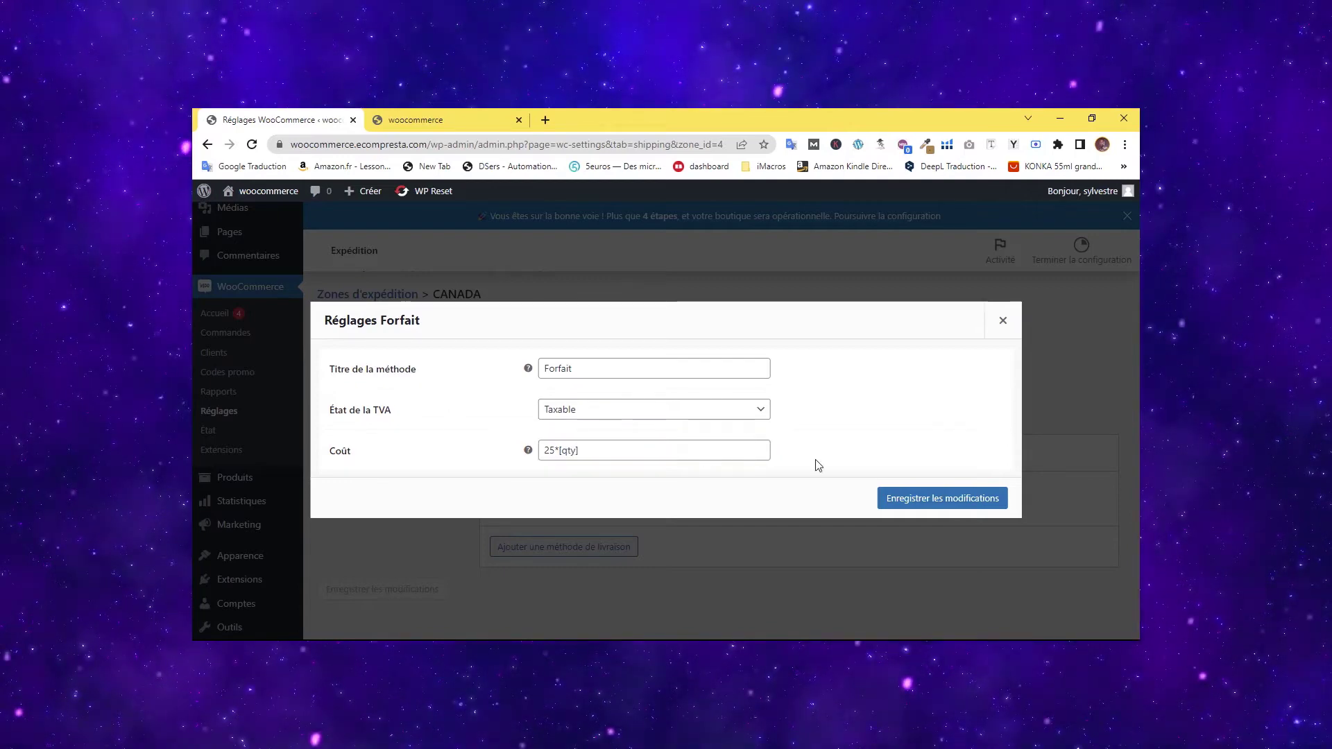
click(925, 501)
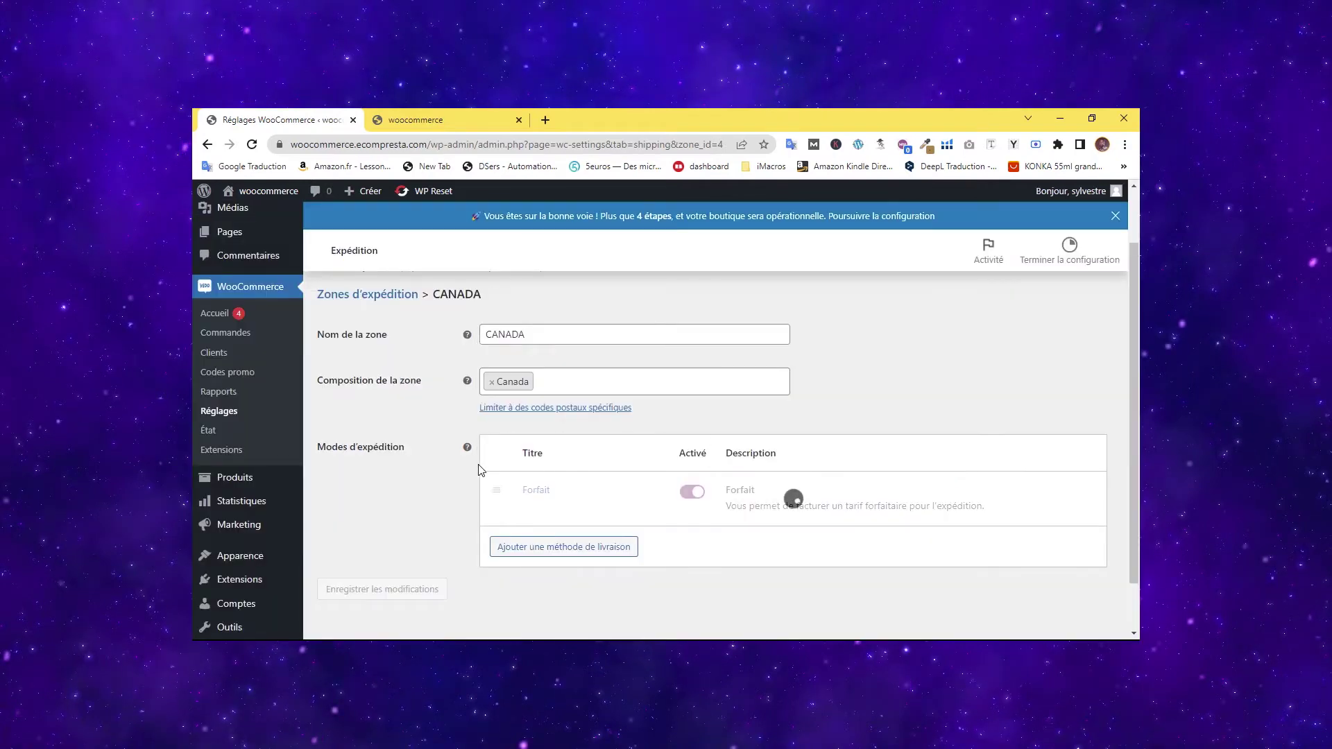
scroll(965, 445, down, 1)
scroll(1036, 379, up, 2)
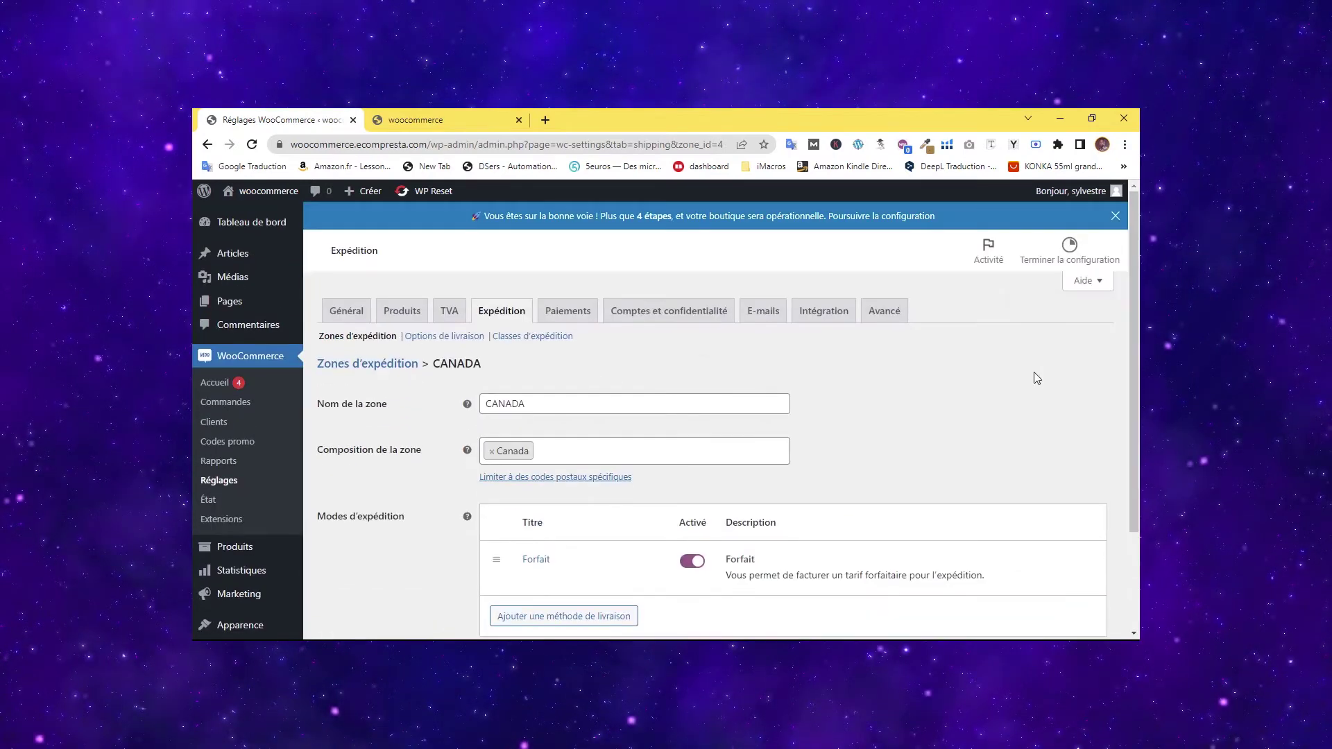
Return to the shipping zones list and review the configured zones with their regions and shipping methods.
click(381, 367)
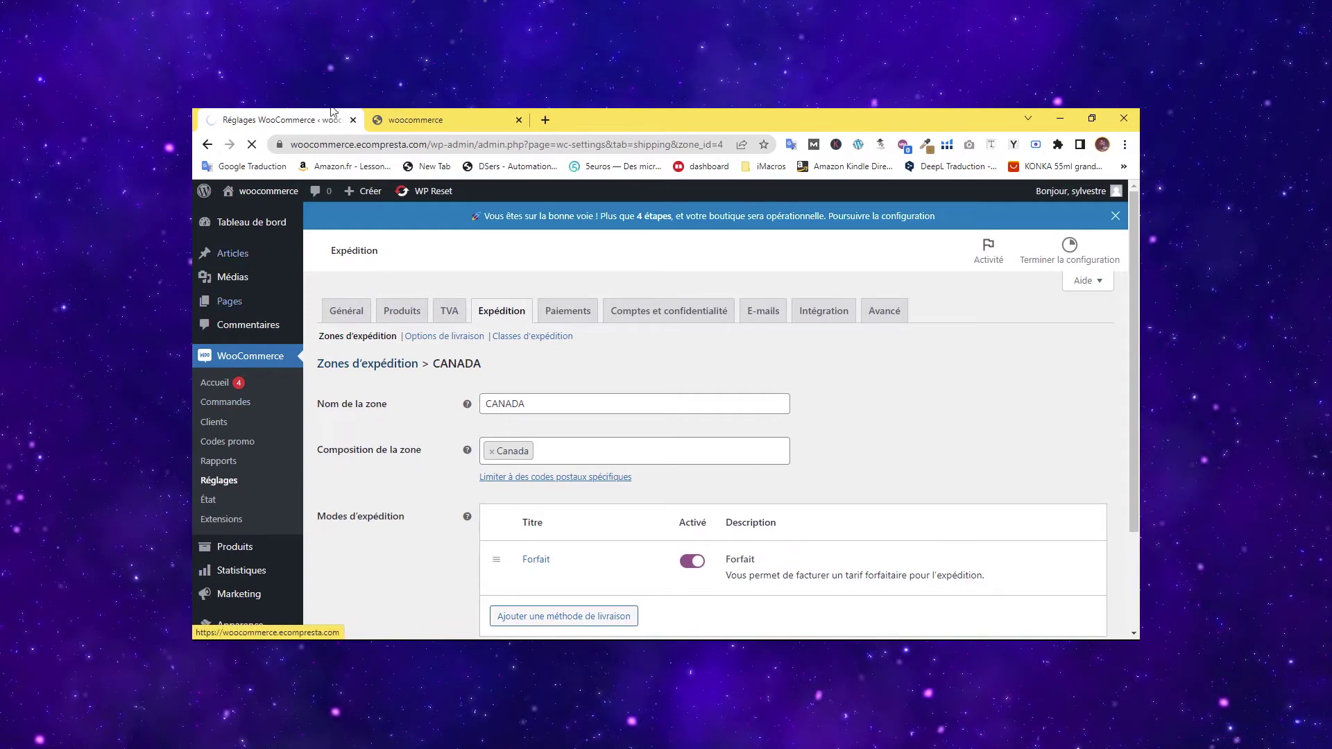
click(420, 116)
click(276, 116)
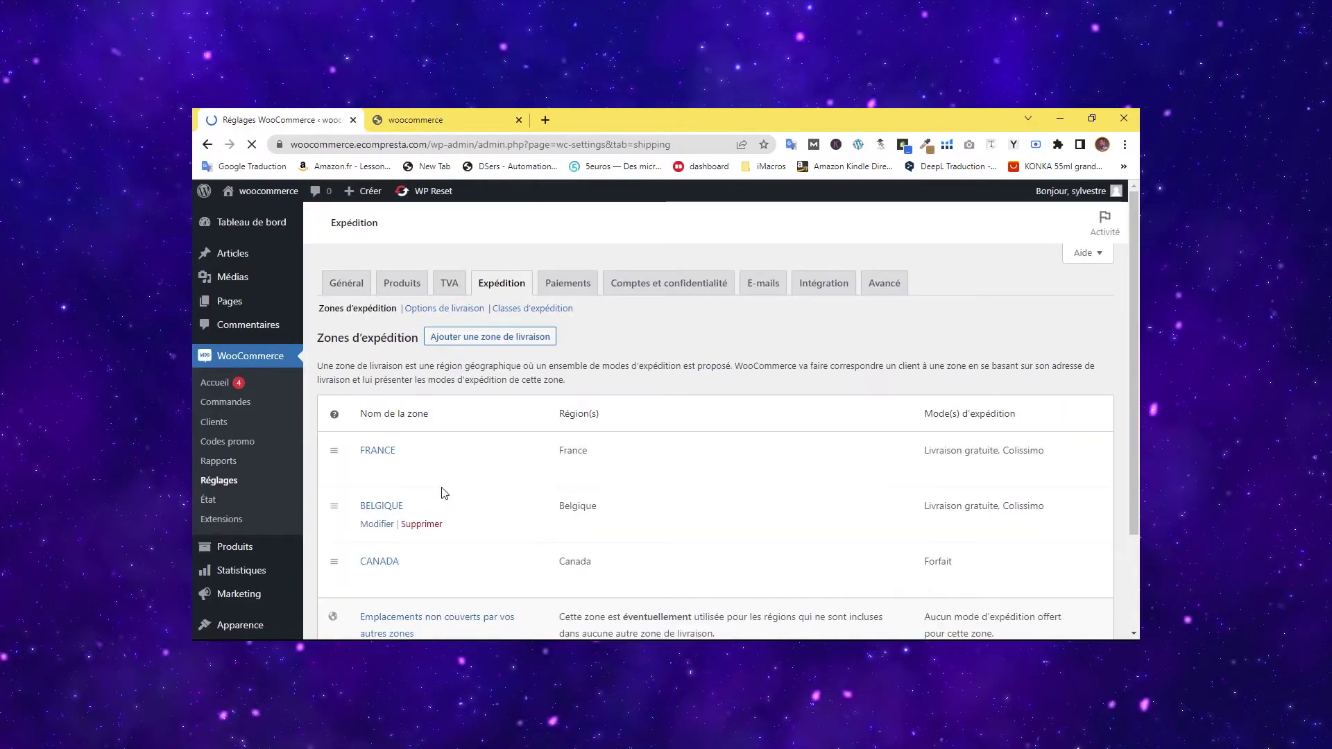
scroll(469, 406, down, 2)
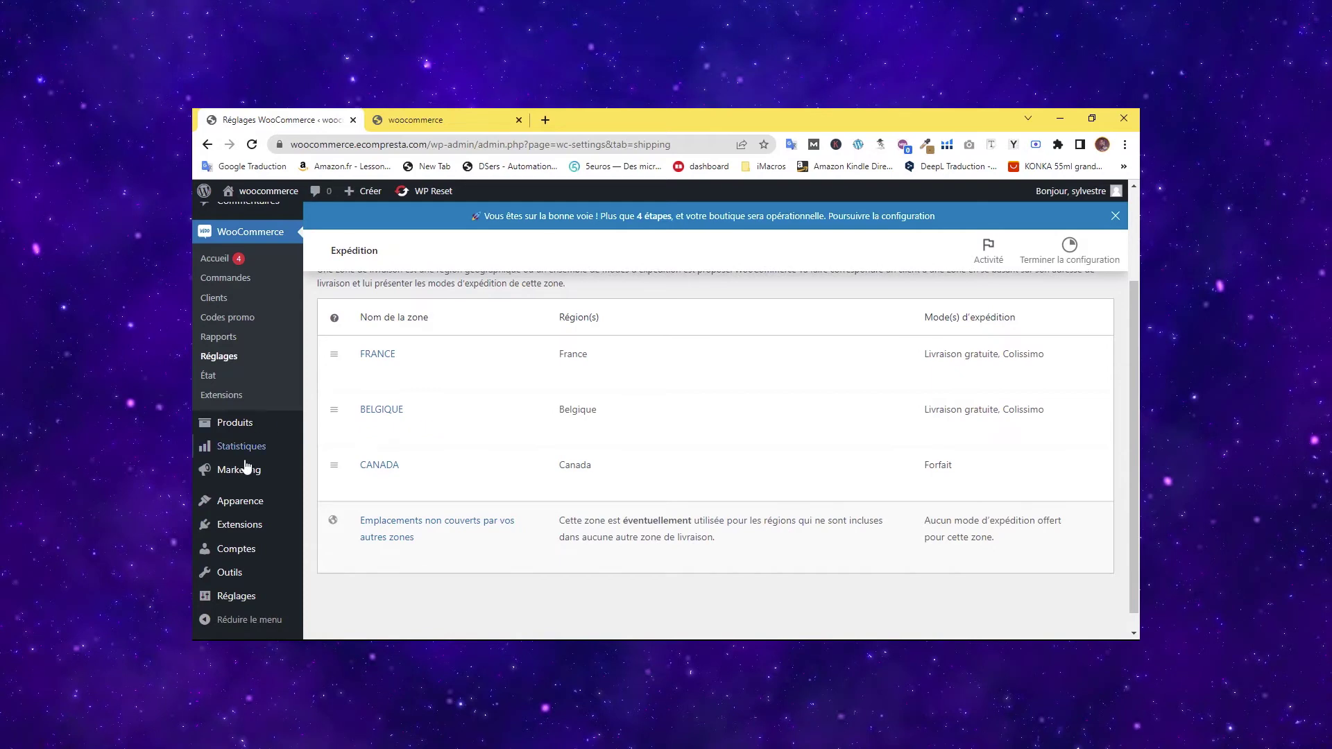
scroll(392, 365, up, 2)
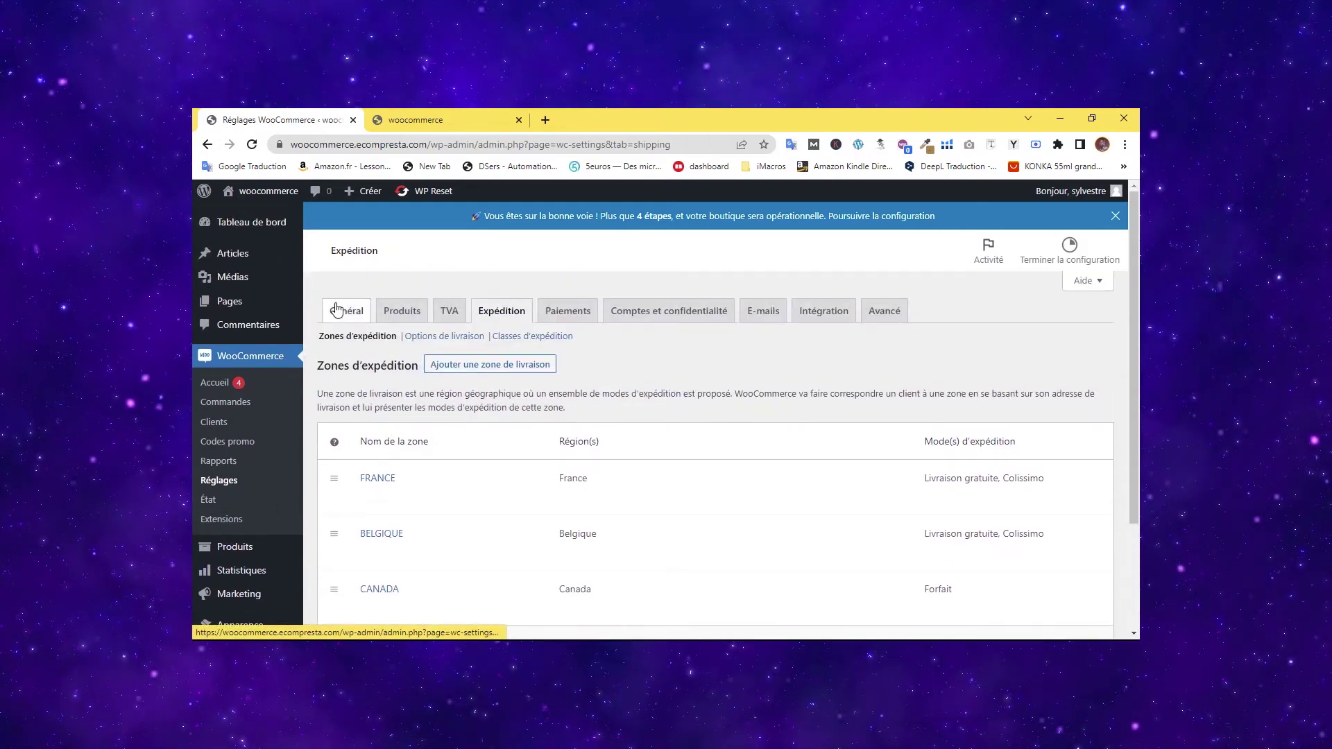
Remove Belgique, Canada and France from the specific selling countries in the general store settings.
click(346, 311)
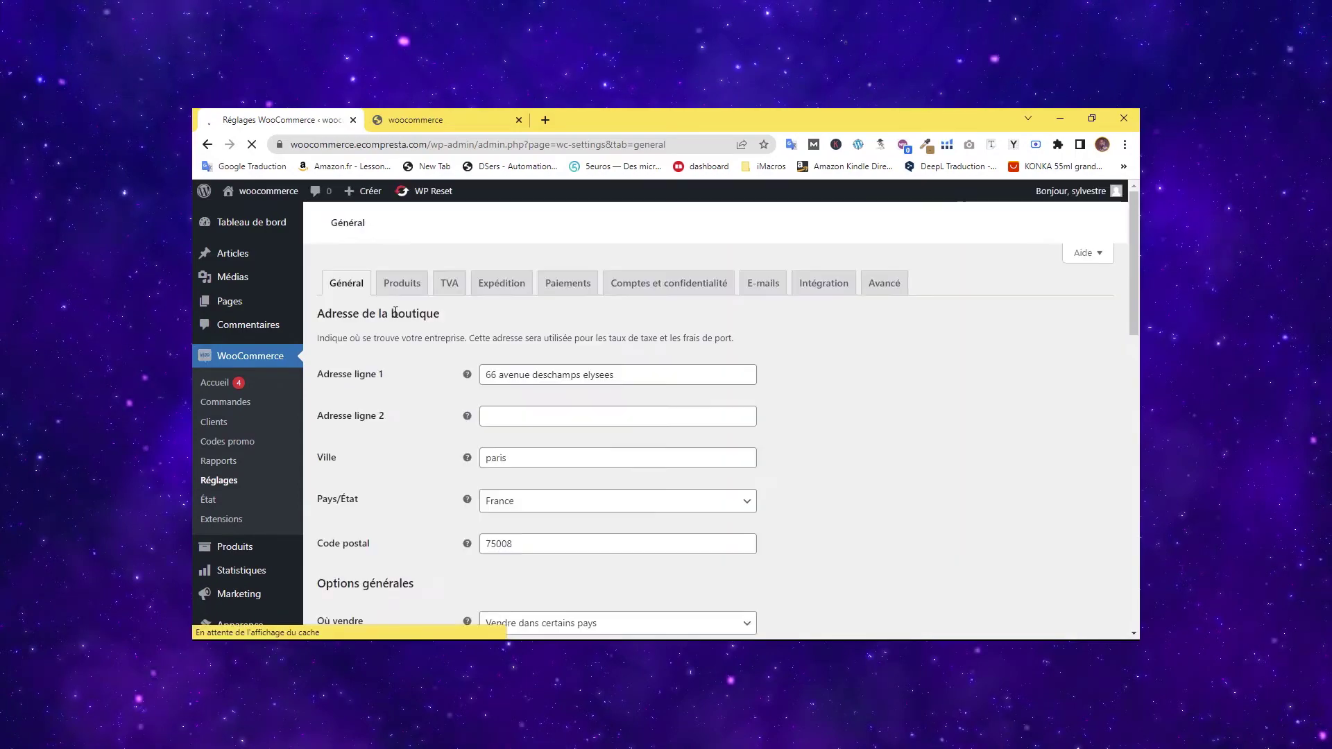
scroll(489, 374, down, 10)
scroll(526, 384, up, 6)
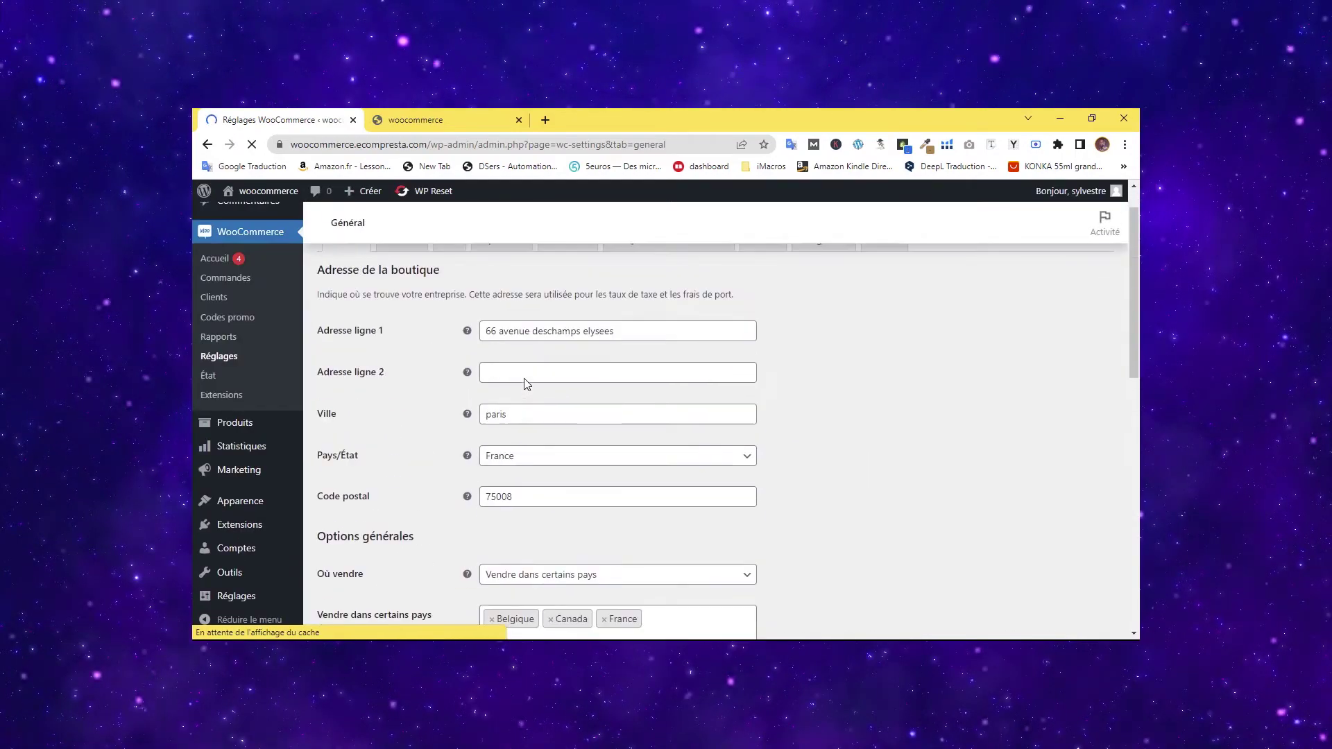
scroll(526, 385, down, 5)
scroll(523, 382, down, 6)
scroll(523, 382, up, 6)
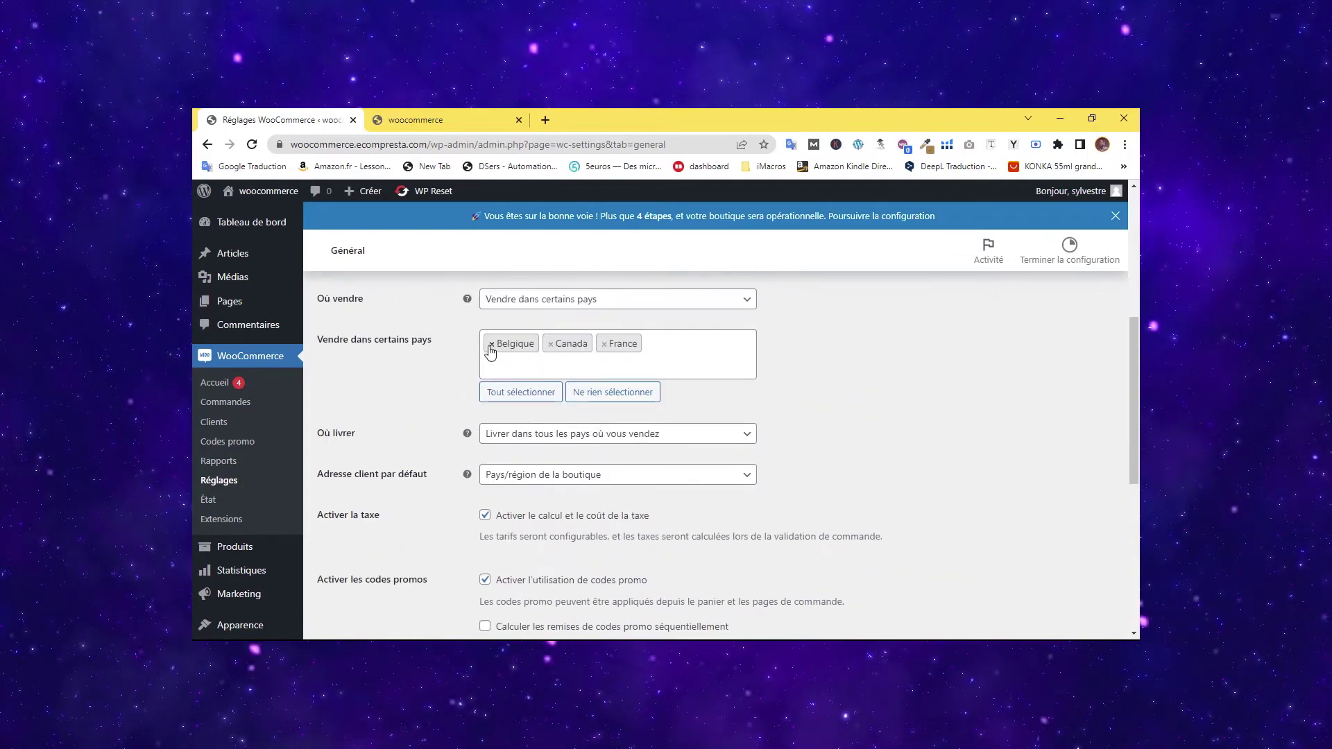
click(497, 349)
click(492, 345)
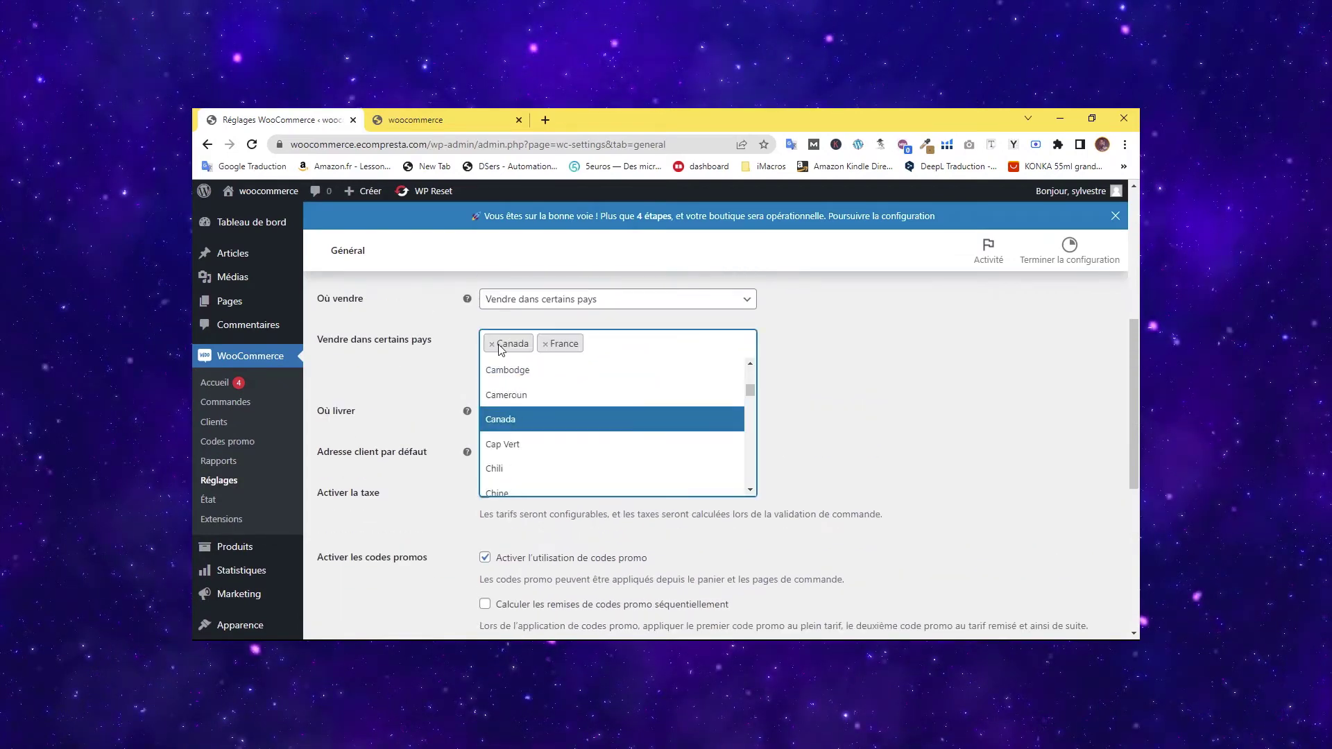
click(491, 344)
click(491, 344)
Set the selling location to Vendre dans tous les pays and save the general settings.
click(517, 300)
click(528, 320)
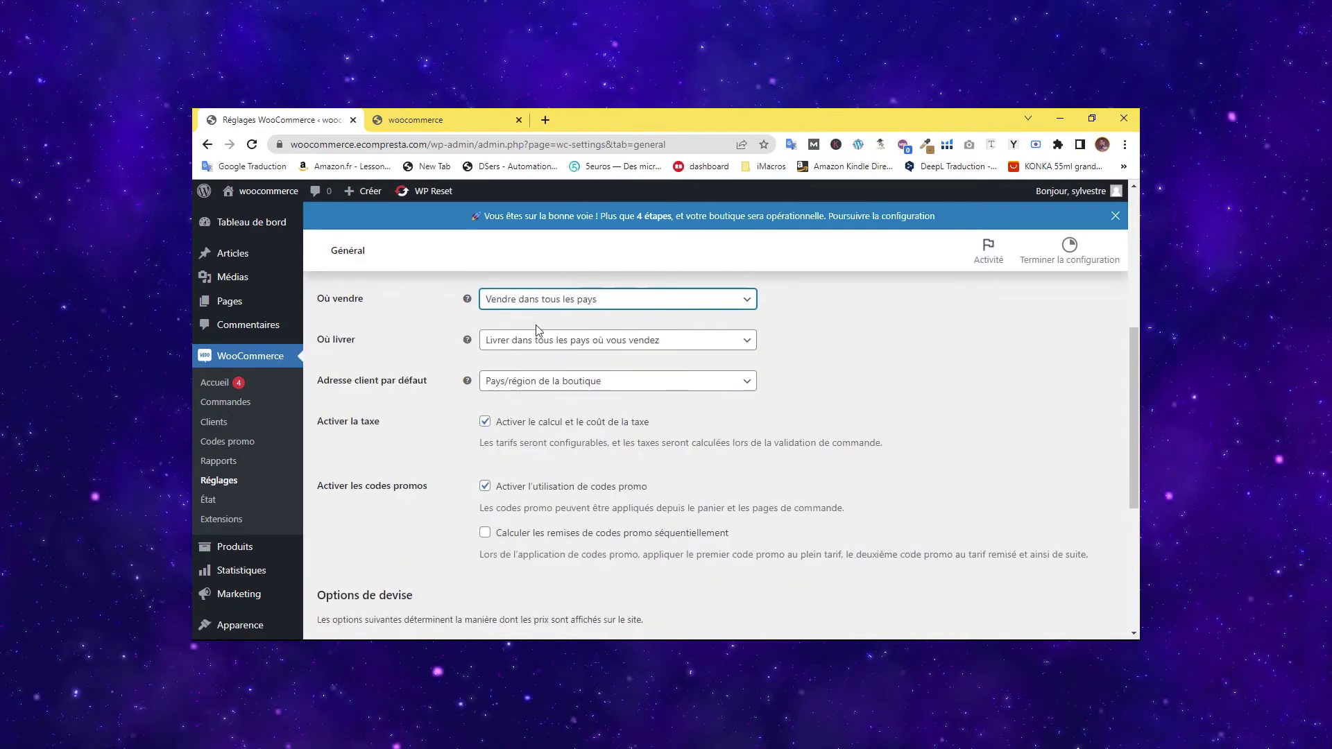
scroll(538, 344, down, 5)
click(419, 564)
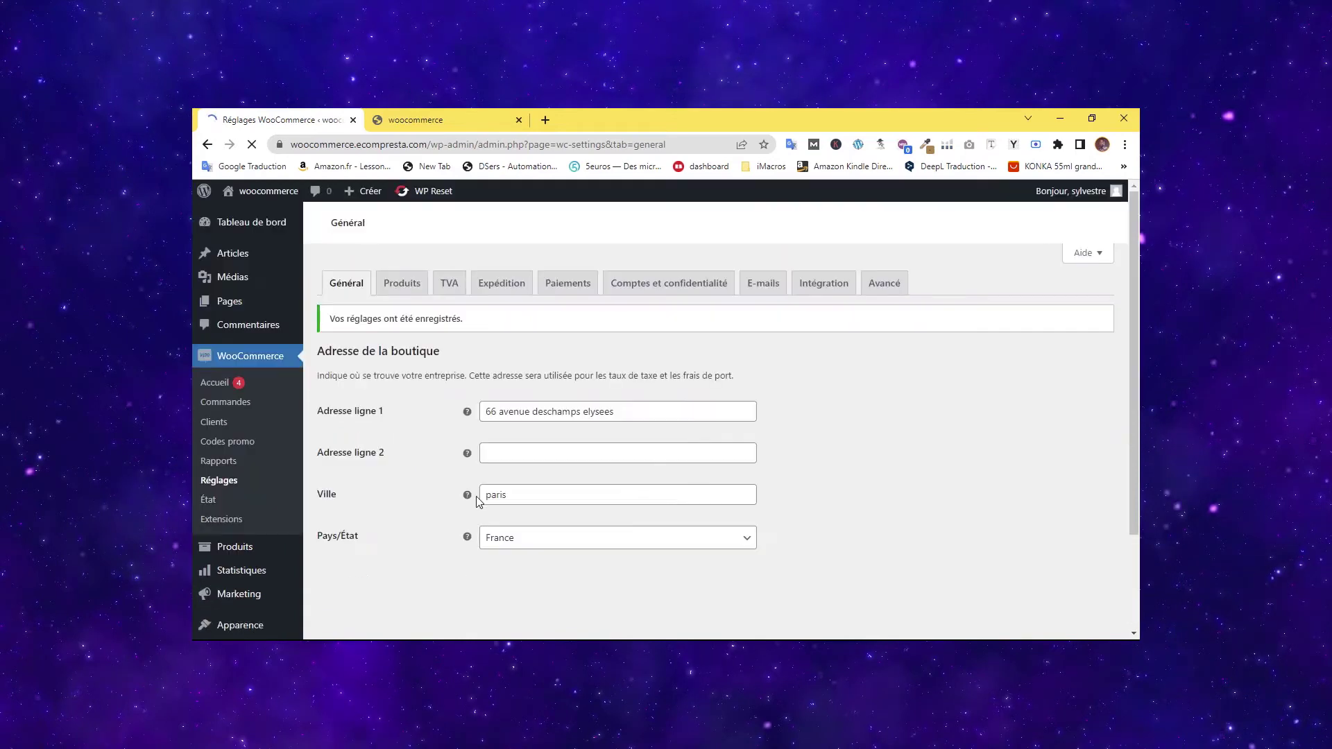
mouse_move(434, 202)
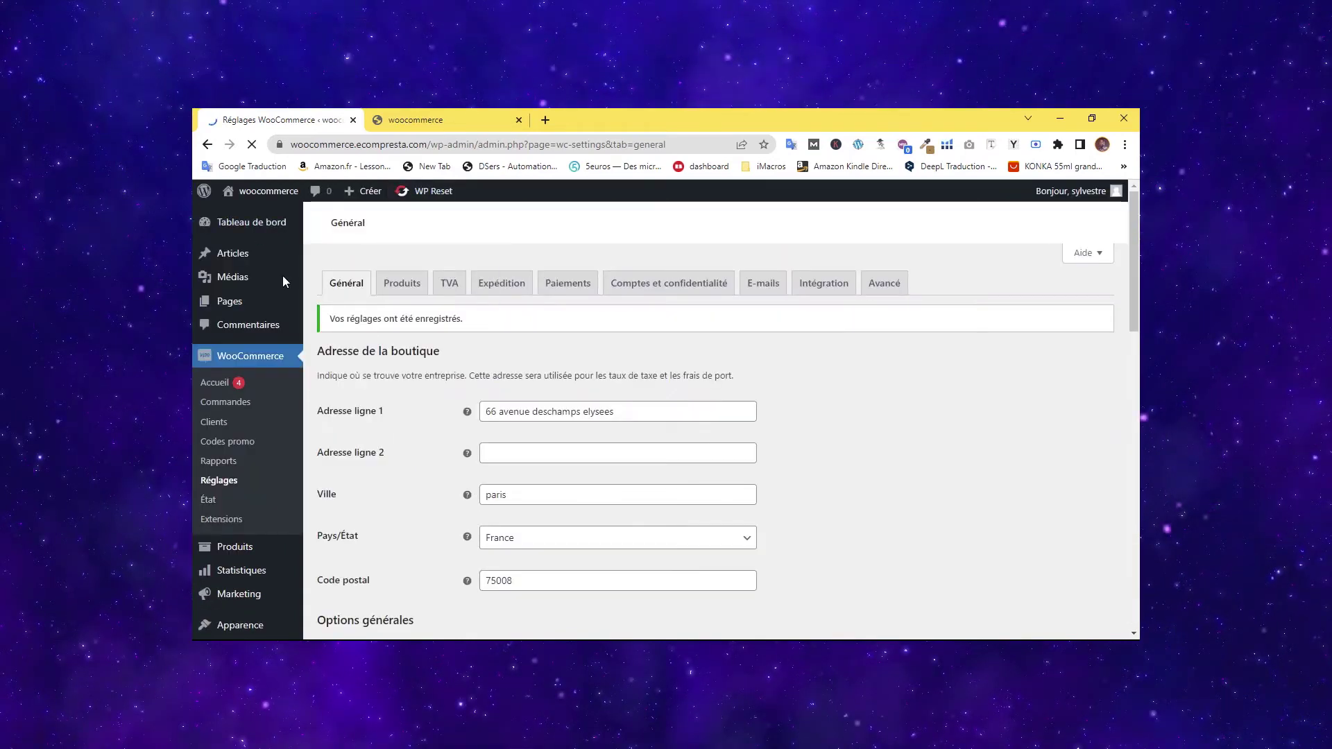
click(425, 120)
click(292, 120)
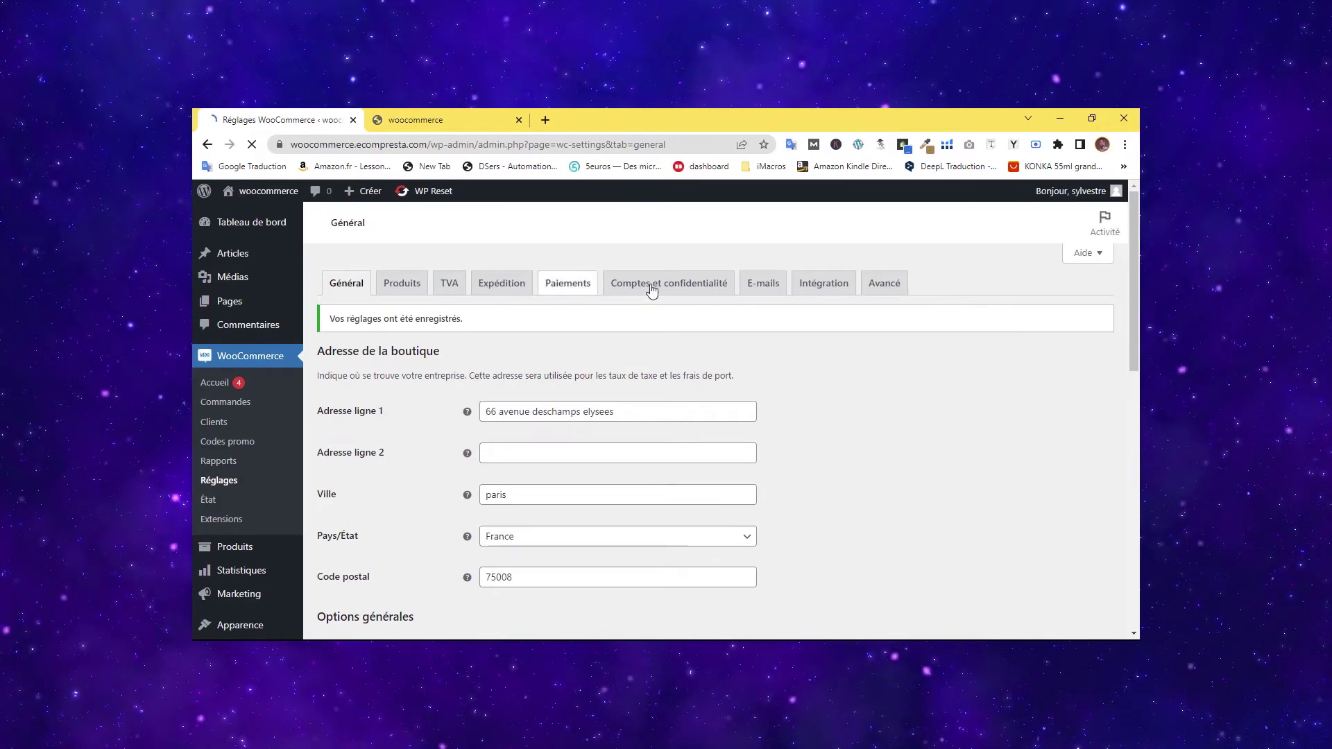
Add the Forfait shipping method to the zone for locations not covered by the other shipping zones.
click(509, 290)
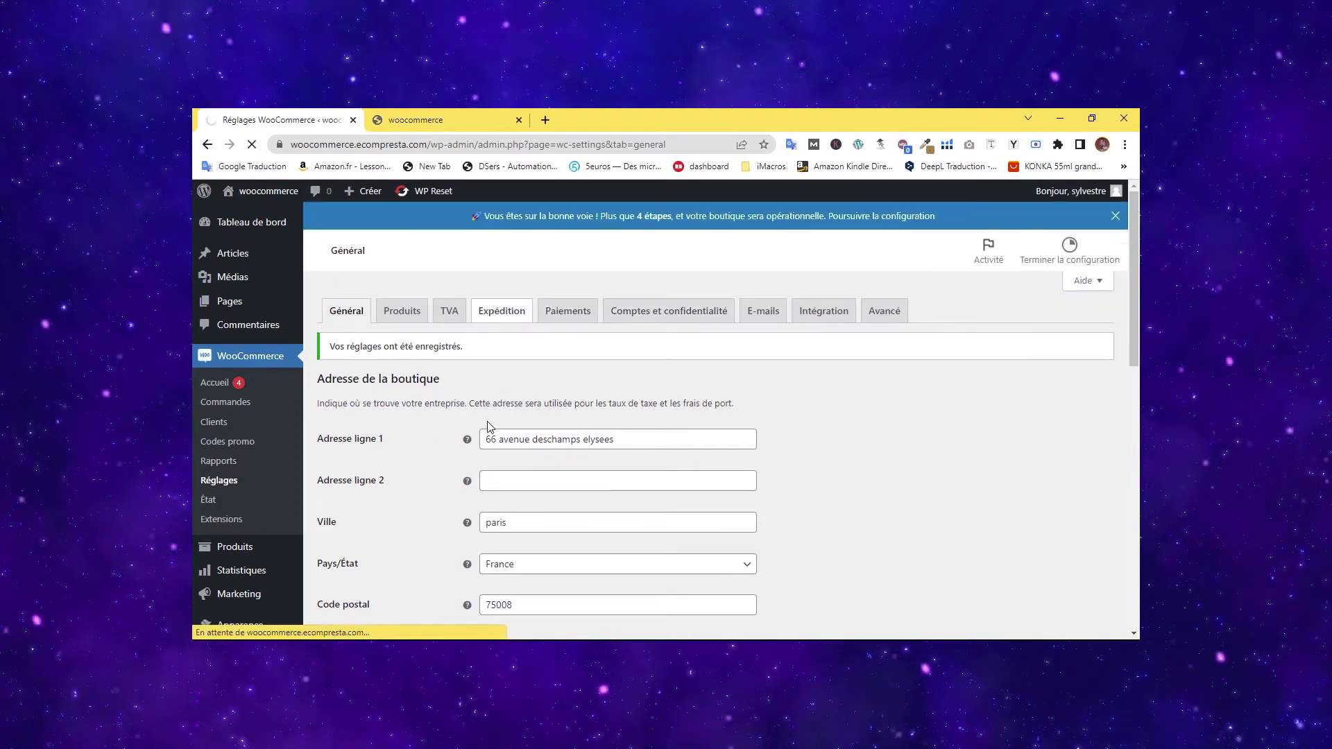
scroll(477, 416, down, 2)
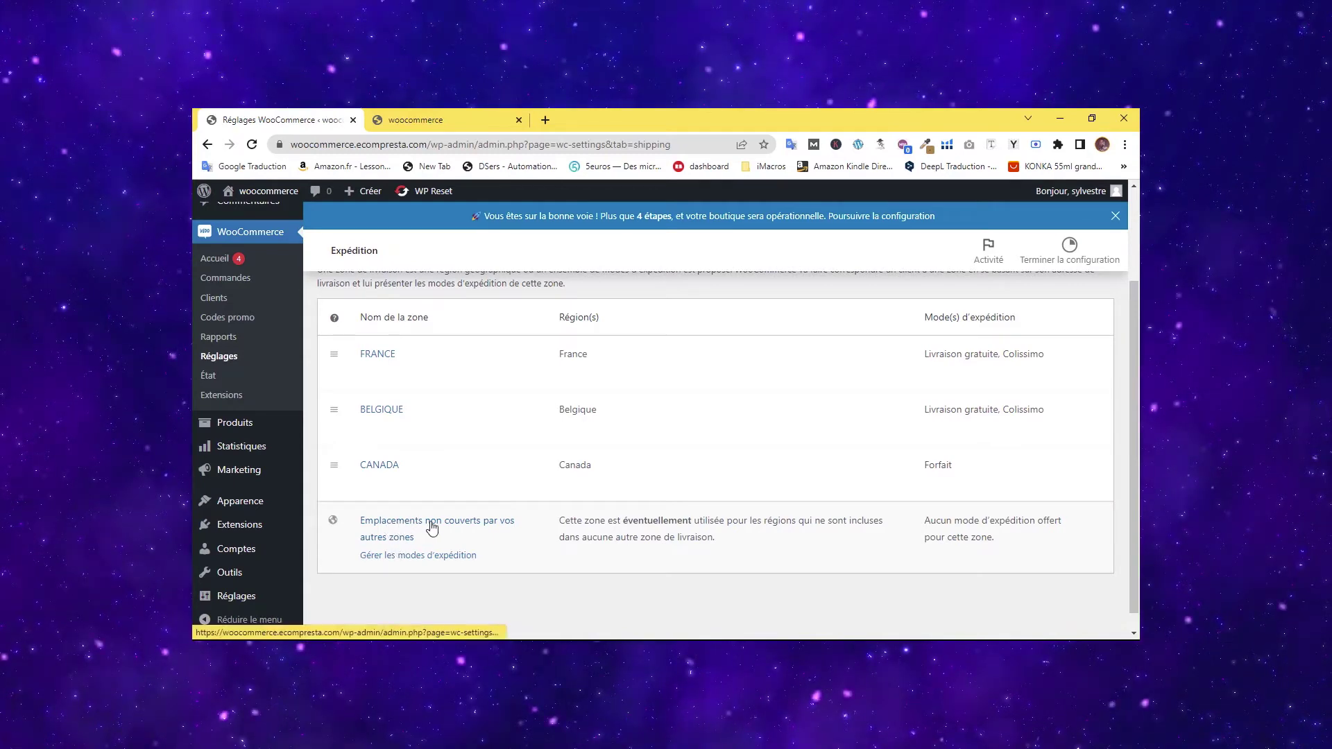
click(386, 527)
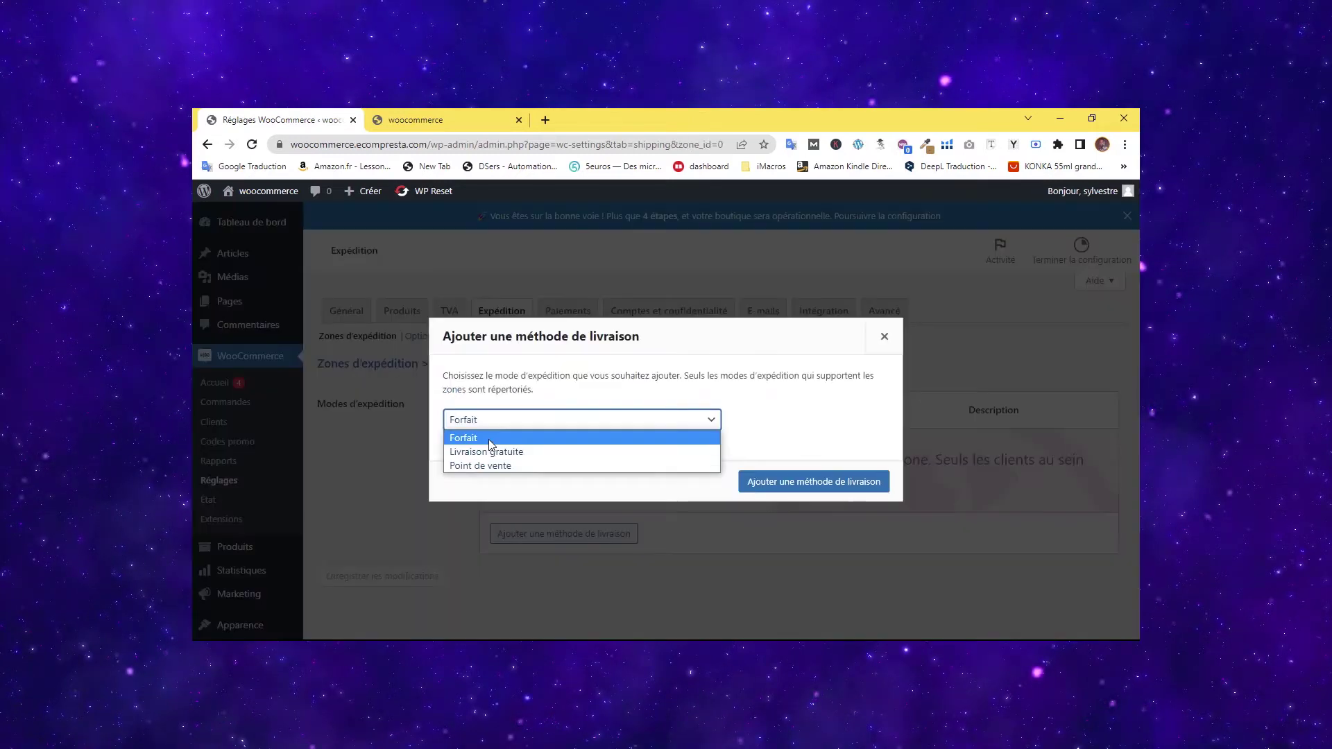
click(488, 439)
click(809, 481)
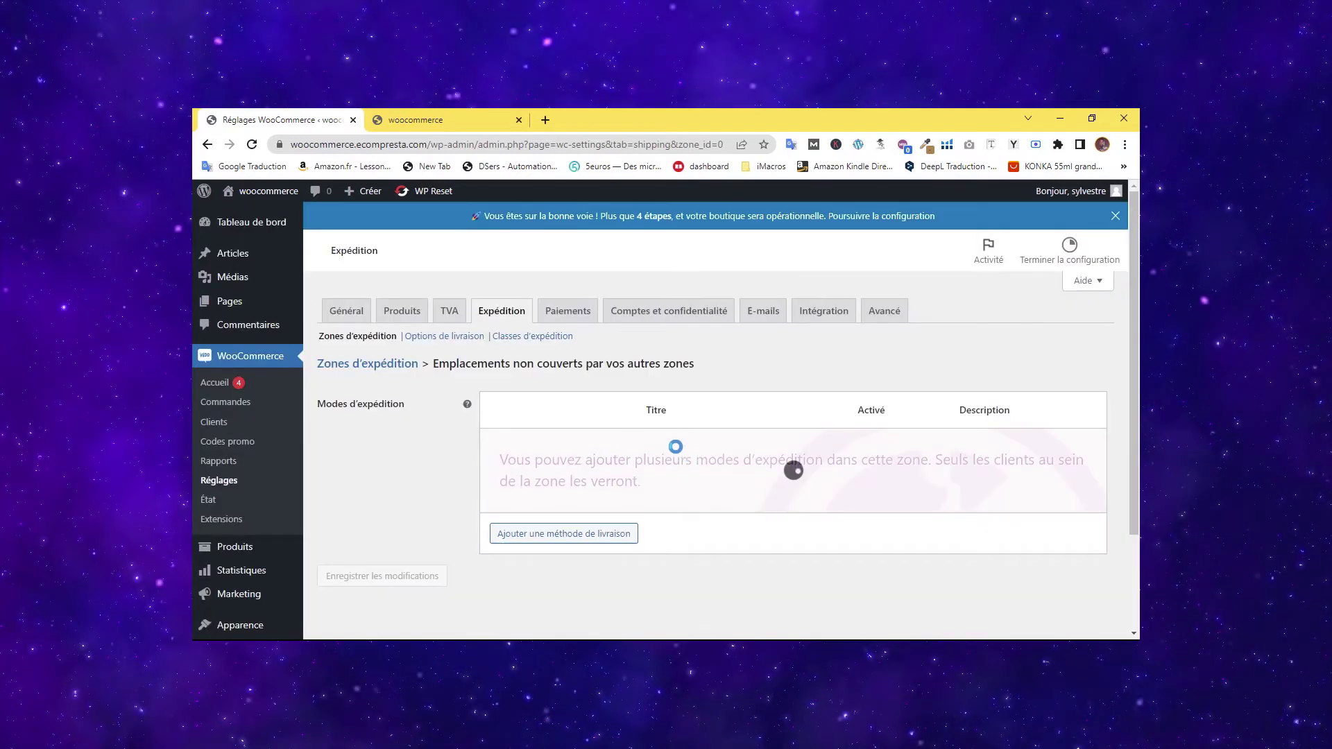
Title the uncovered locations' Forfait method DHL, keep it Taxable, set its cost to 30*[qty] and save the method's settings.
click(534, 474)
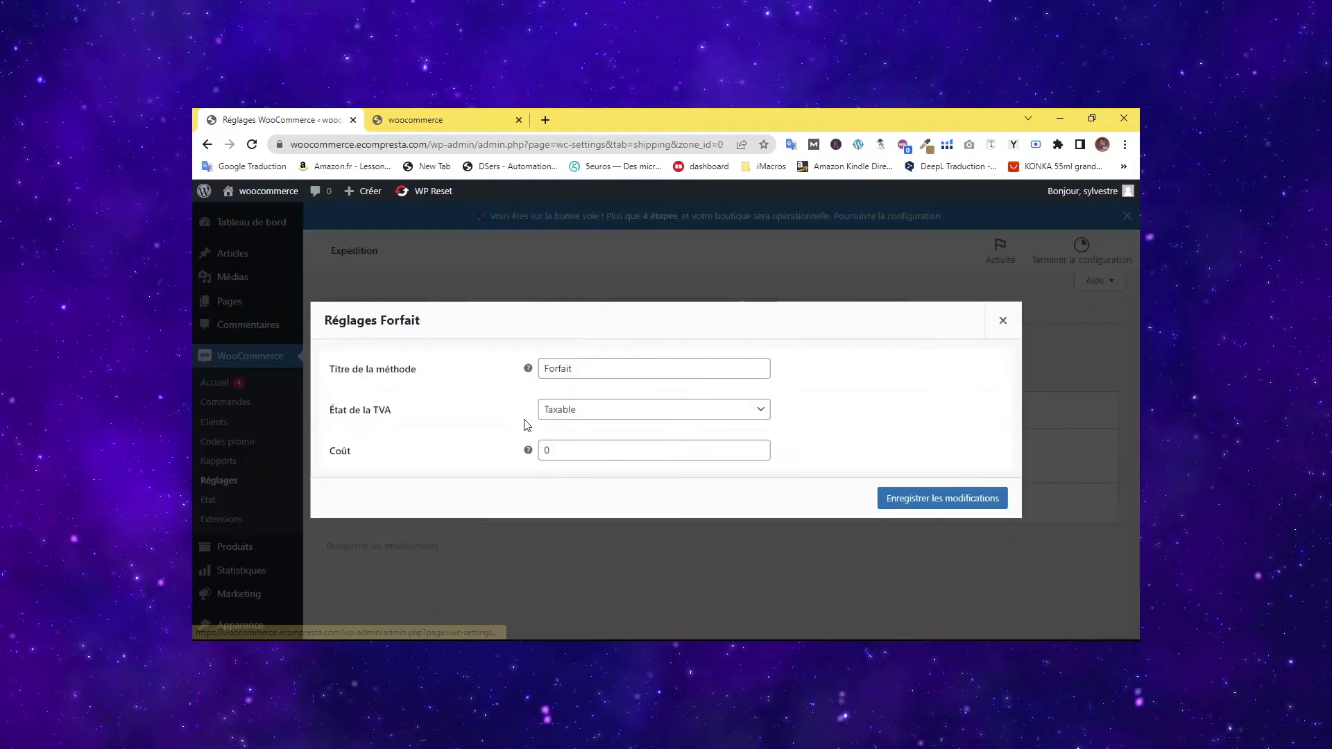
click(556, 369)
double_click(556, 368)
text(DHL)
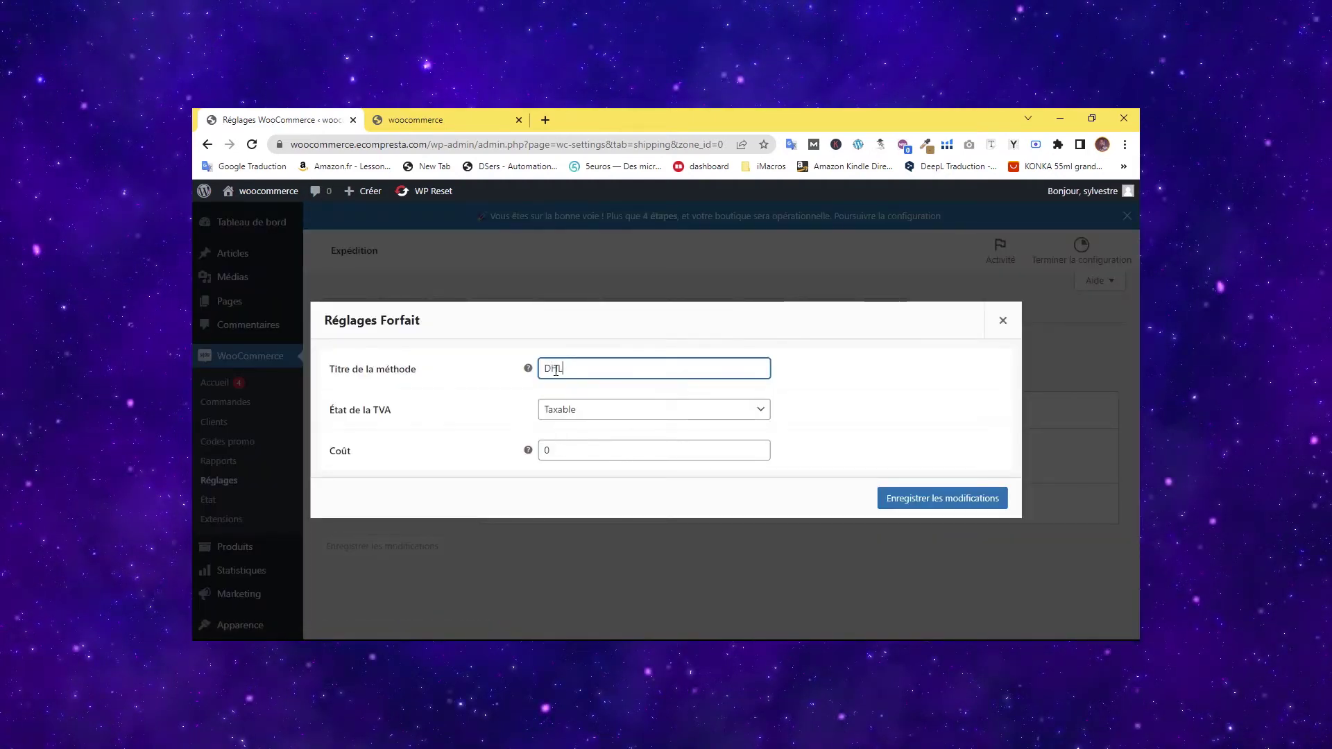
click(590, 410)
click(589, 405)
drag(573, 450, 524, 460)
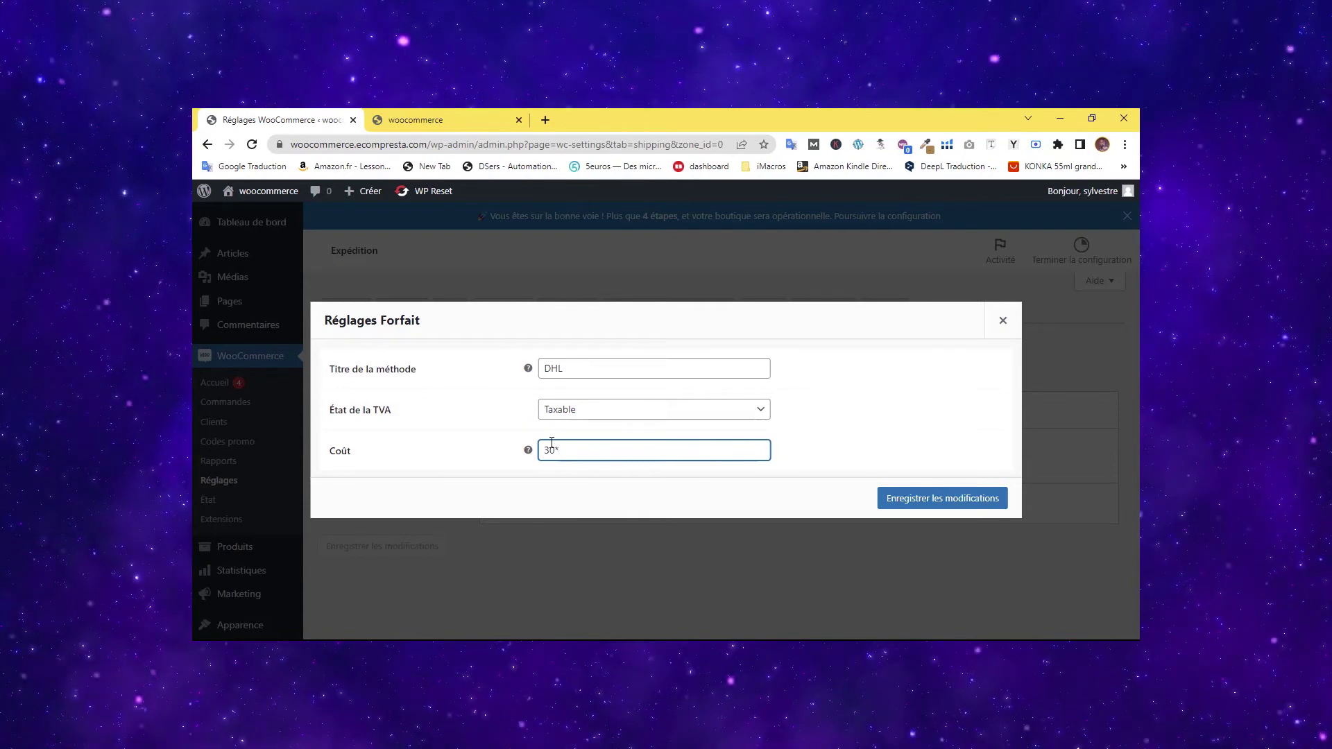
text(30*[qty)
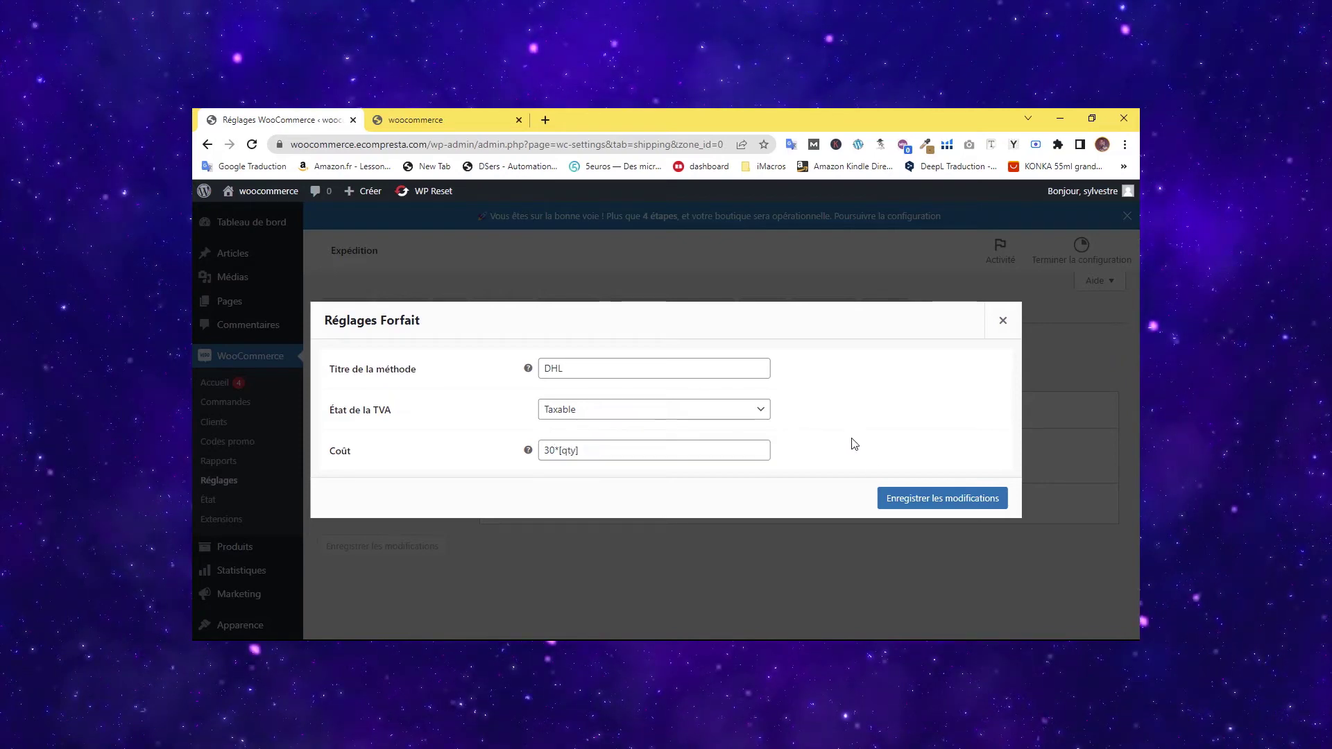
click(931, 499)
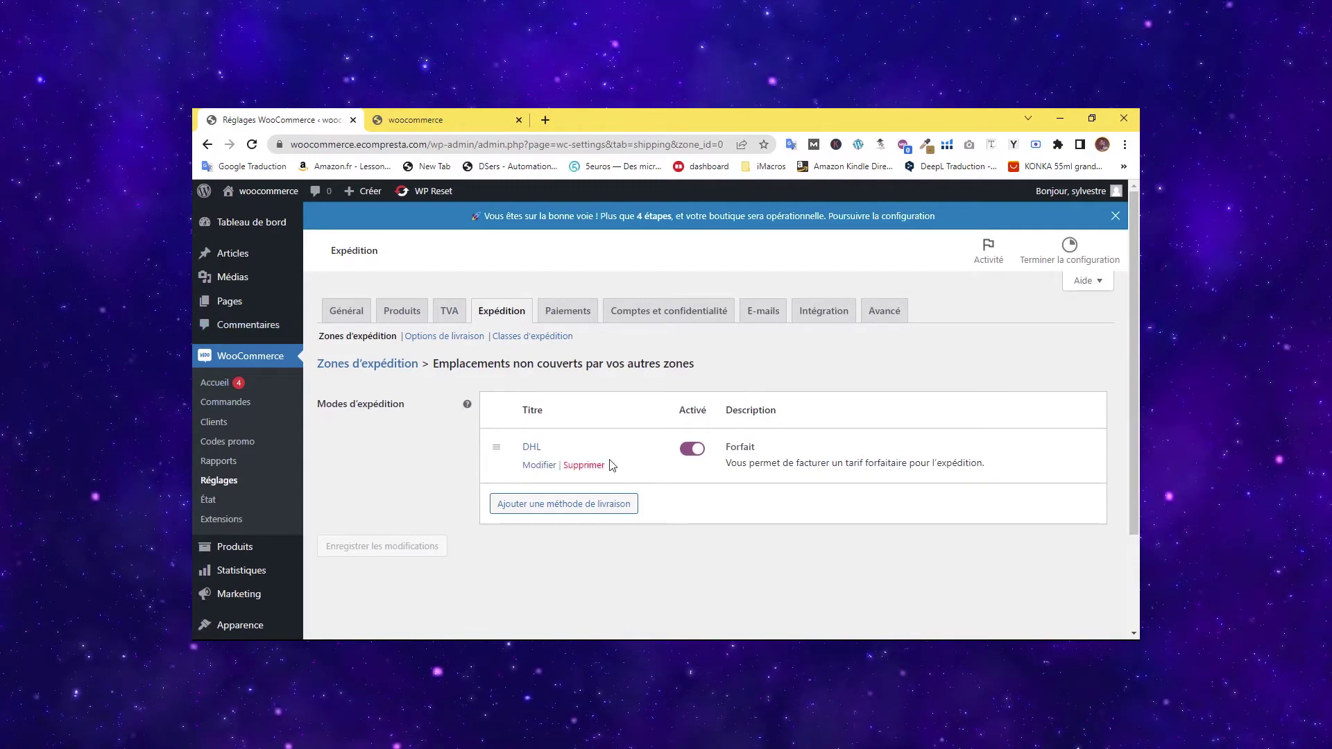
Review the shipping zones list, including the method assigned to locations outside the defined zones.
click(393, 371)
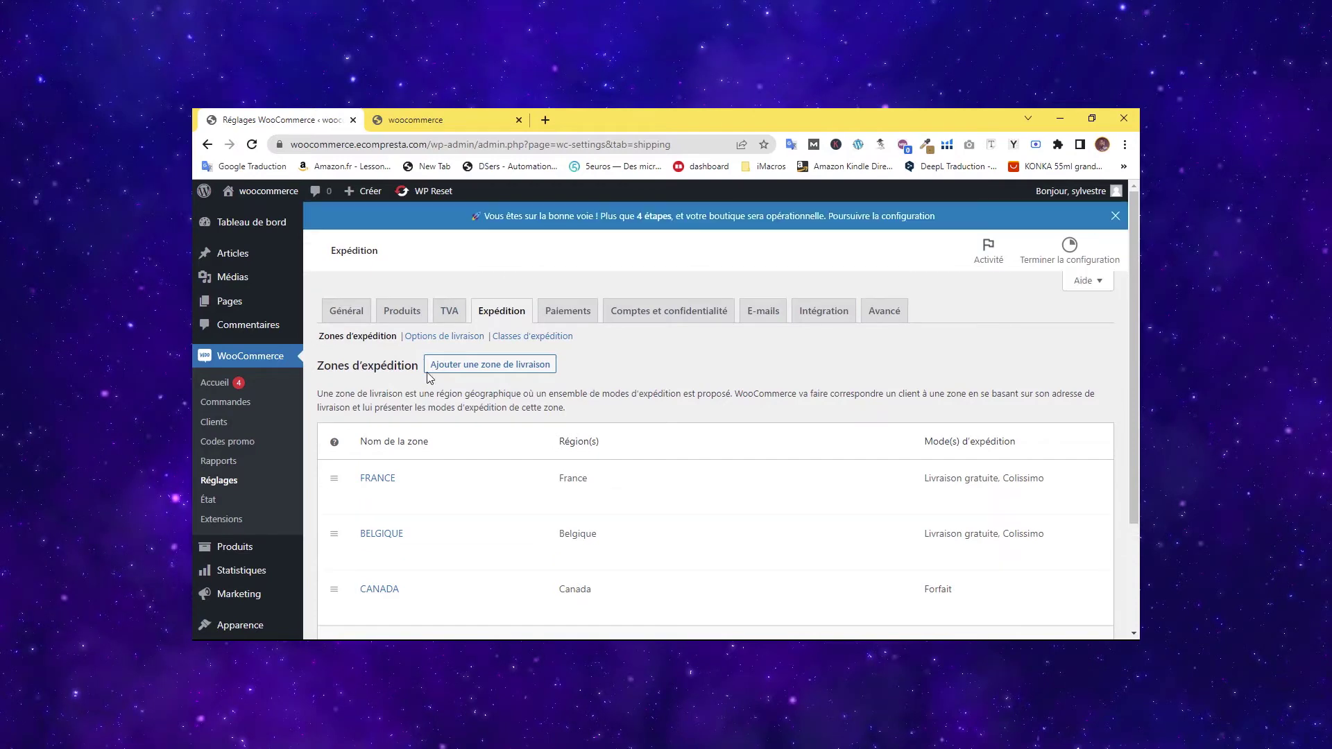
scroll(509, 391, down, 2)
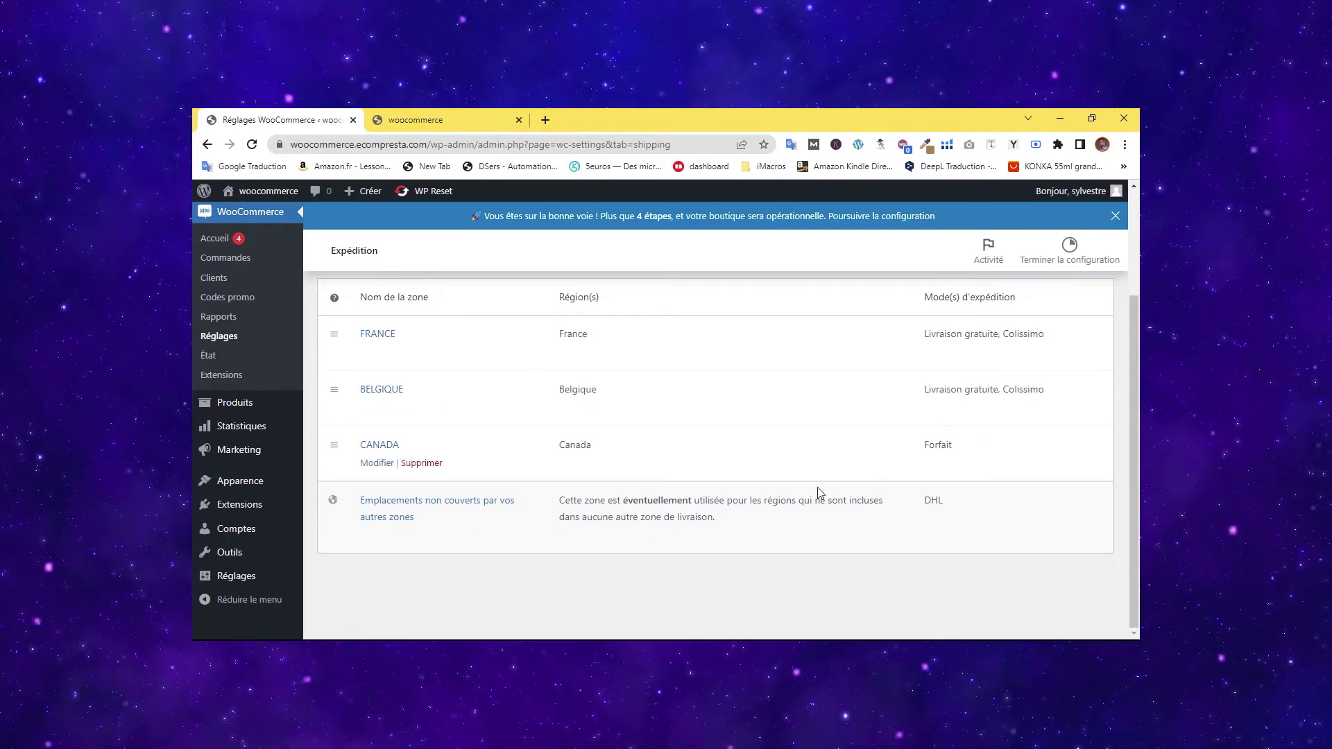
scroll(437, 340, up, 2)
scroll(451, 368, down, 1)
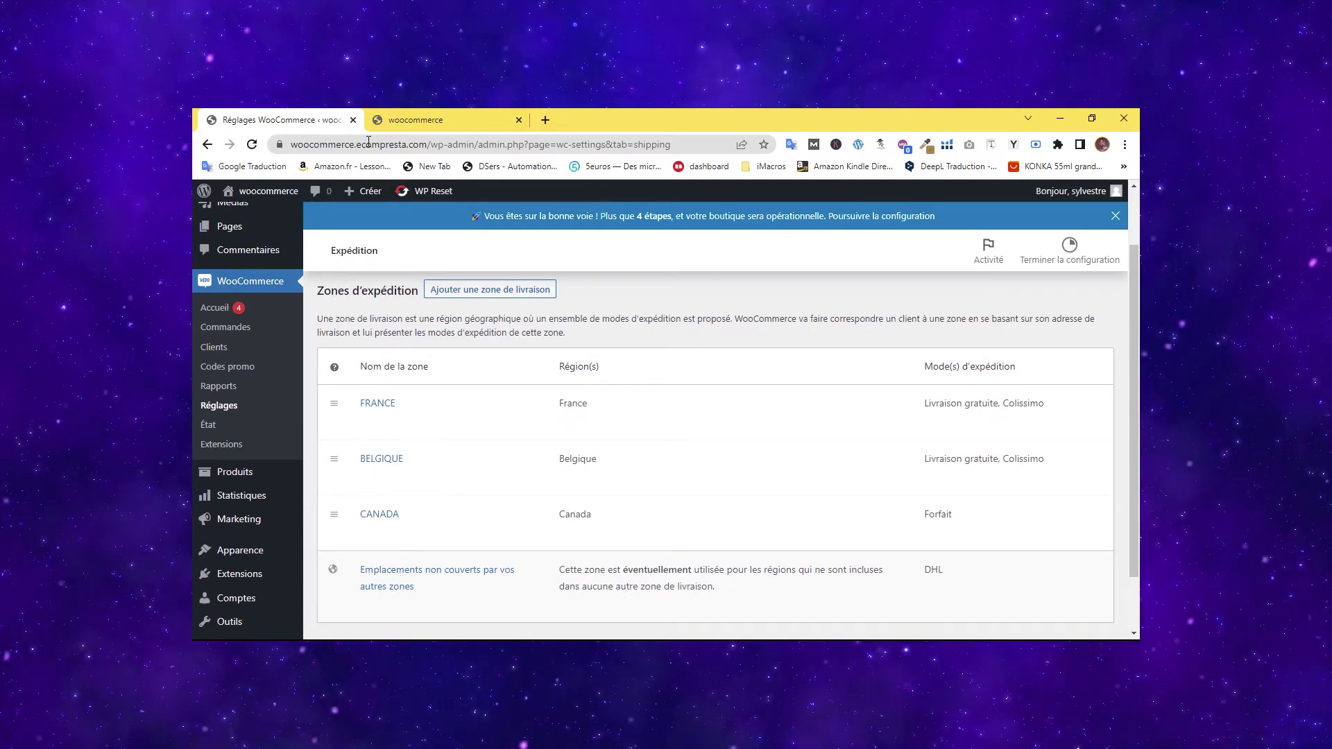
Open the store's /boutique page on the storefront.
click(404, 124)
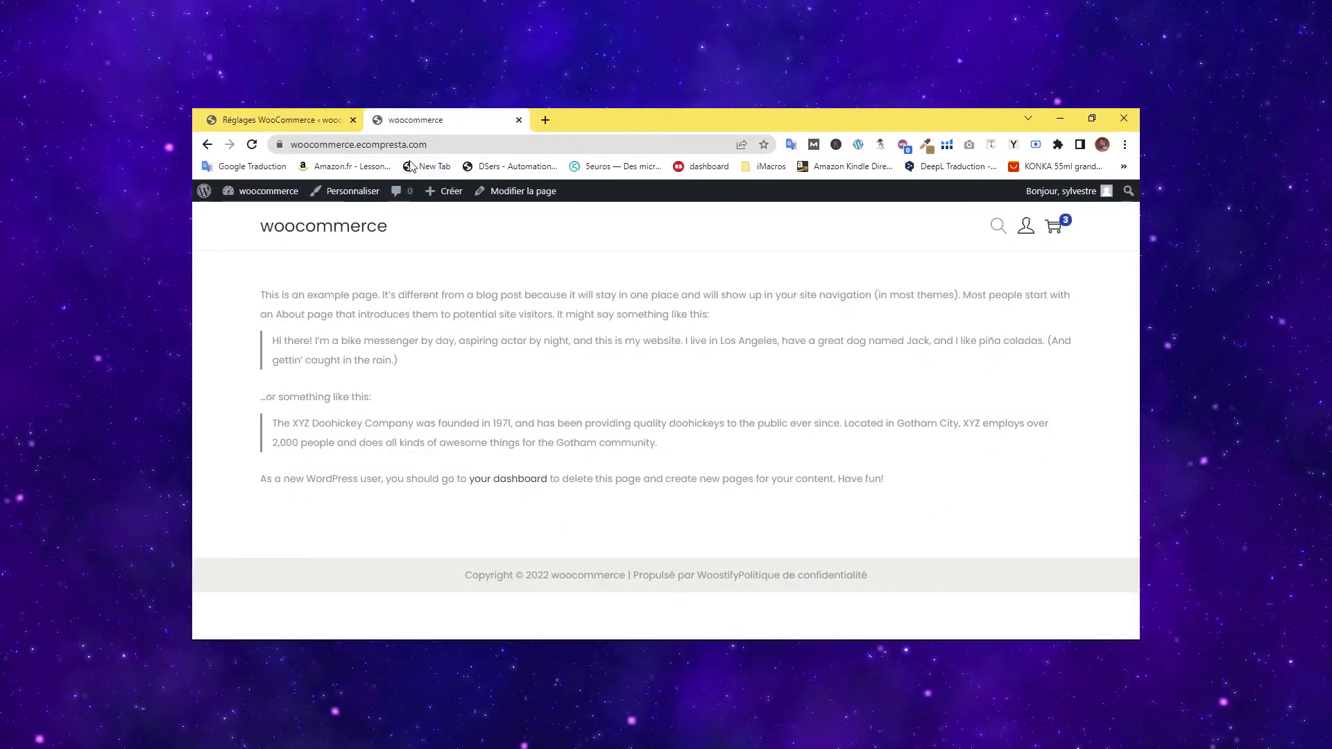
click(499, 145)
click(499, 147)
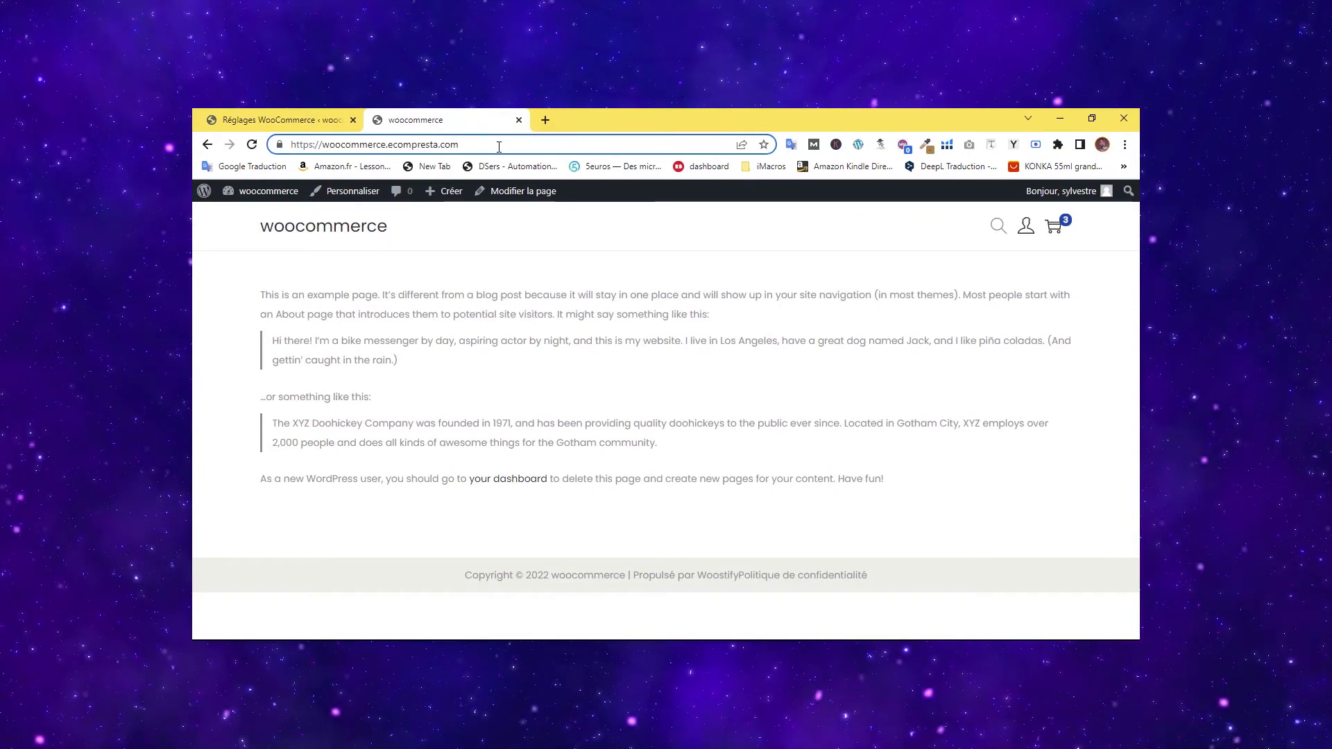
text(/bou)
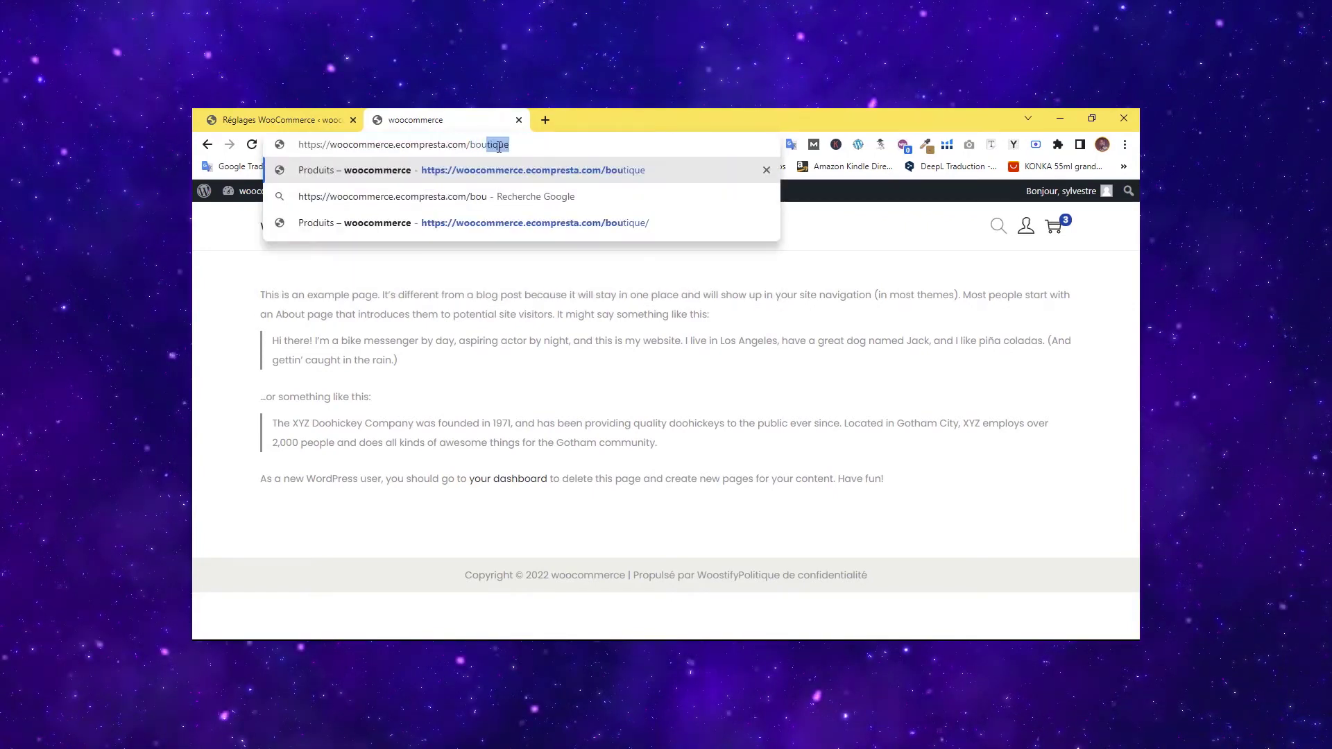
click(581, 177)
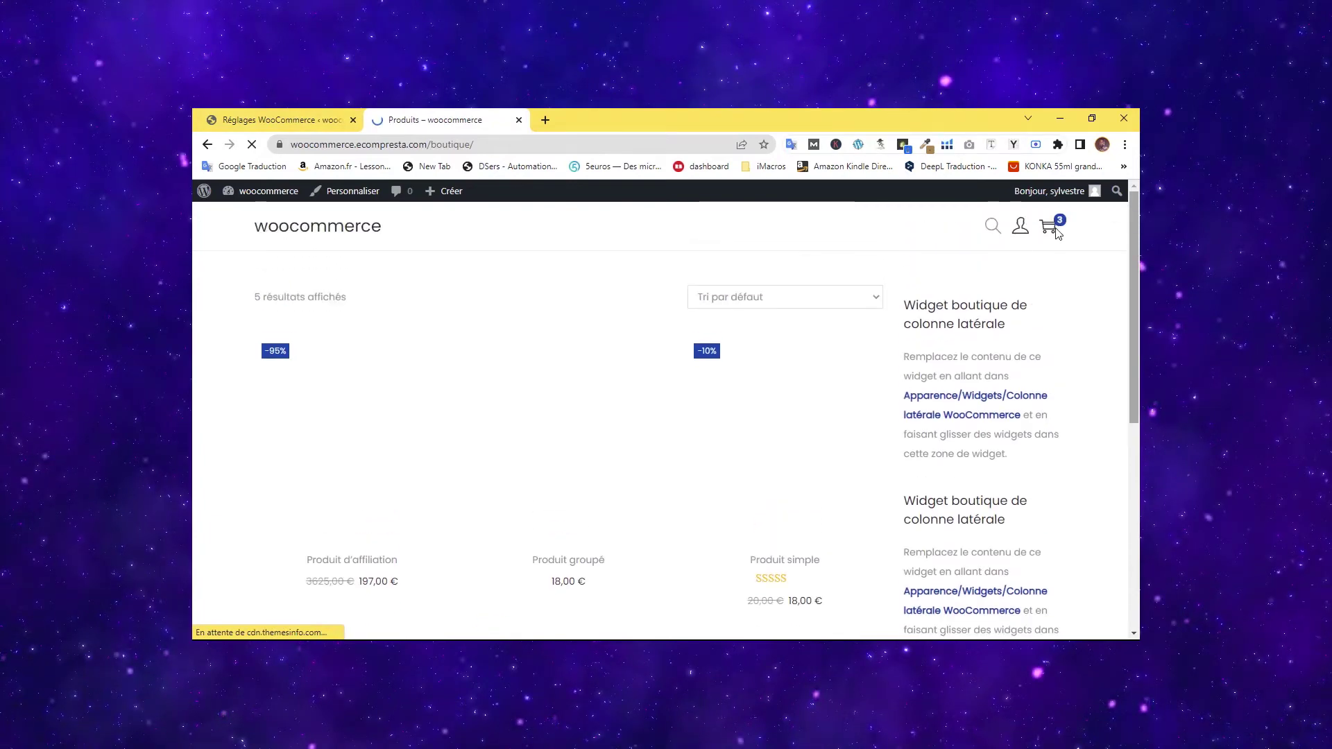
Remove the products from the shopping cart and close the cart.
click(1052, 238)
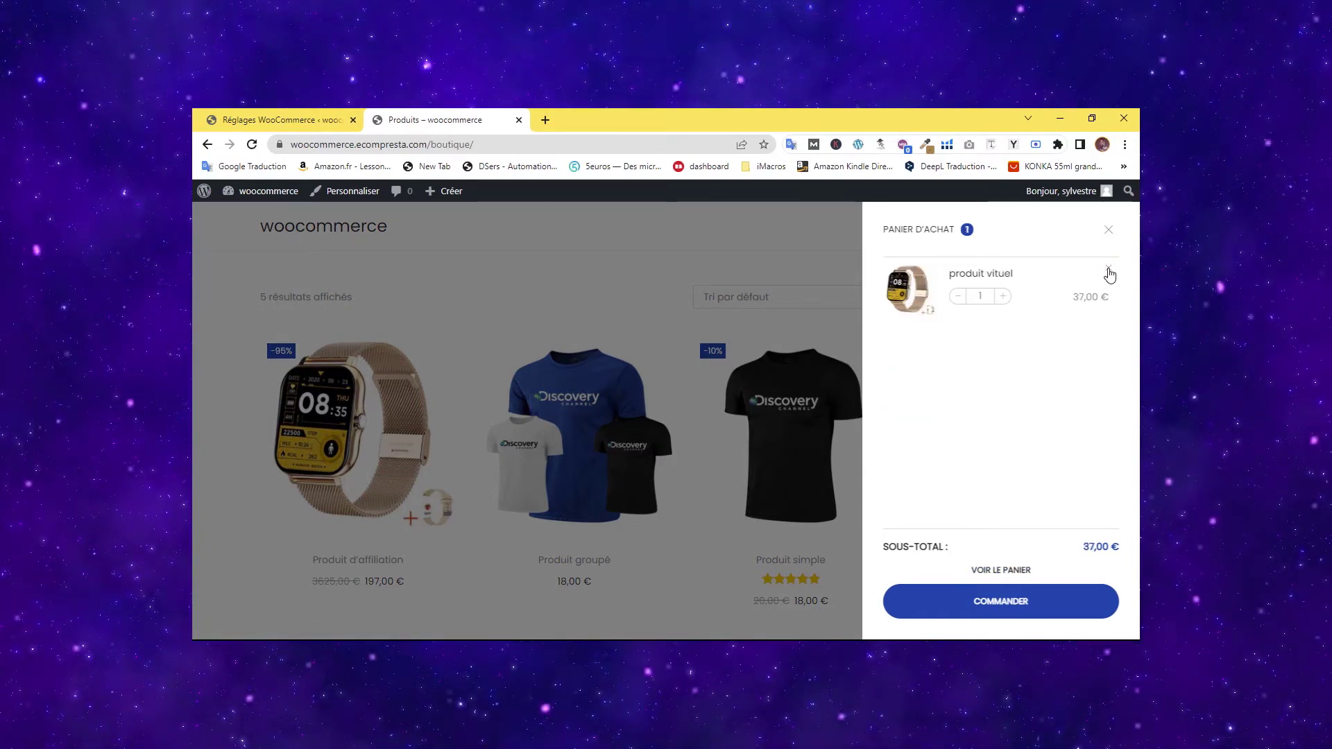
click(1108, 268)
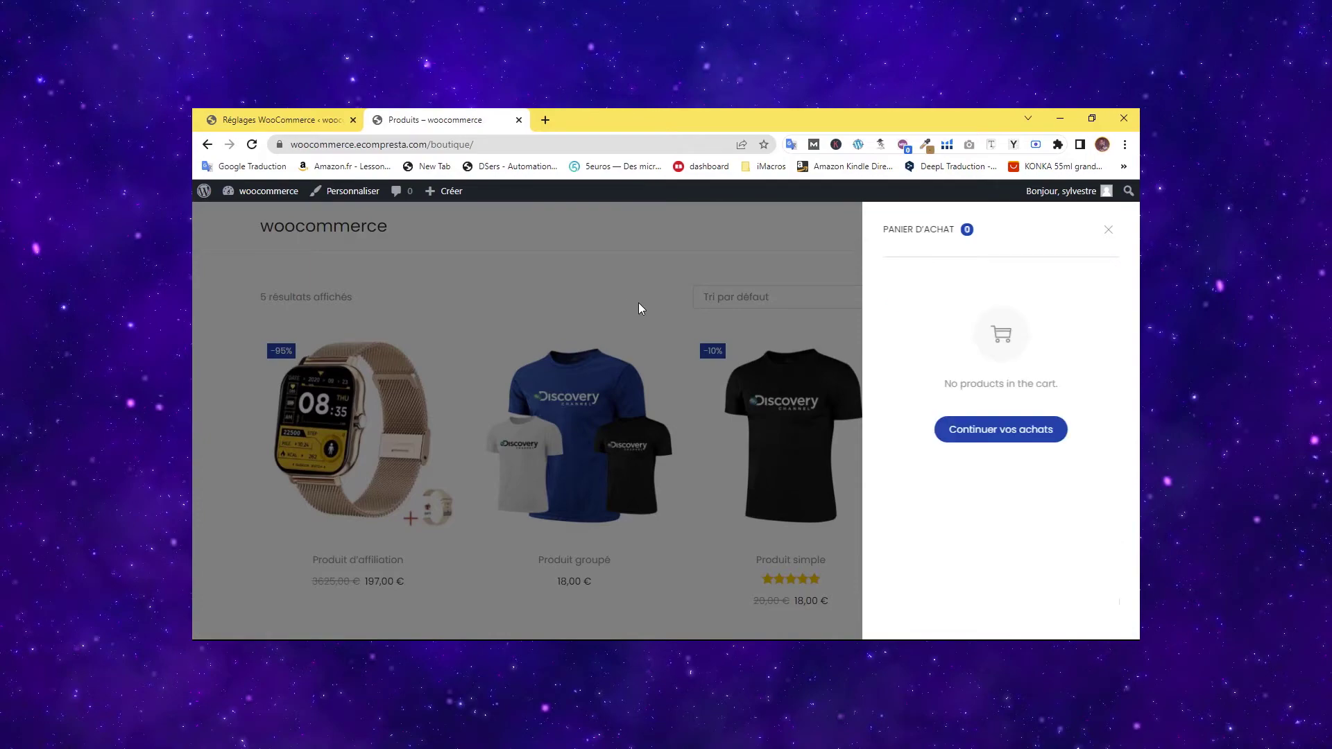
click(597, 295)
Add one Produit simple to the cart and view the full cart page with its shipping cost.
scroll(583, 394, down, 3)
scroll(583, 394, down, 3)
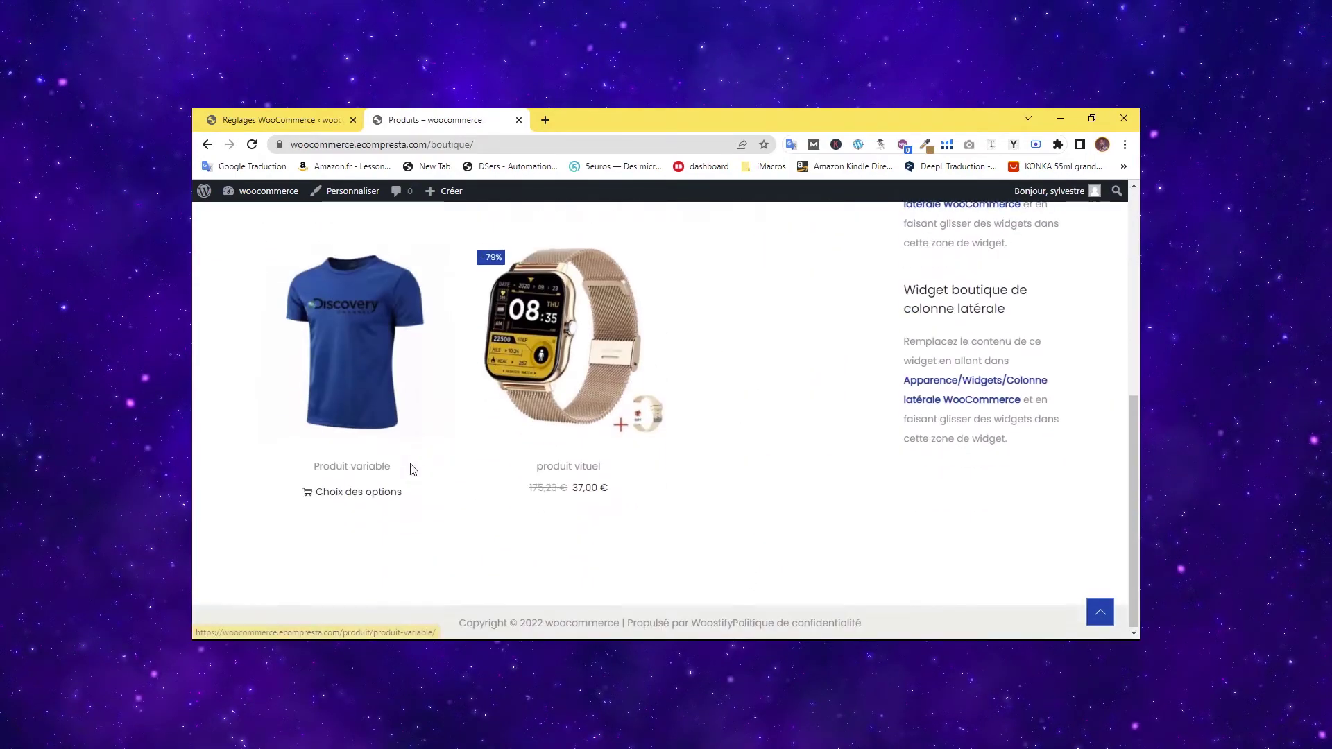
scroll(611, 395, up, 4)
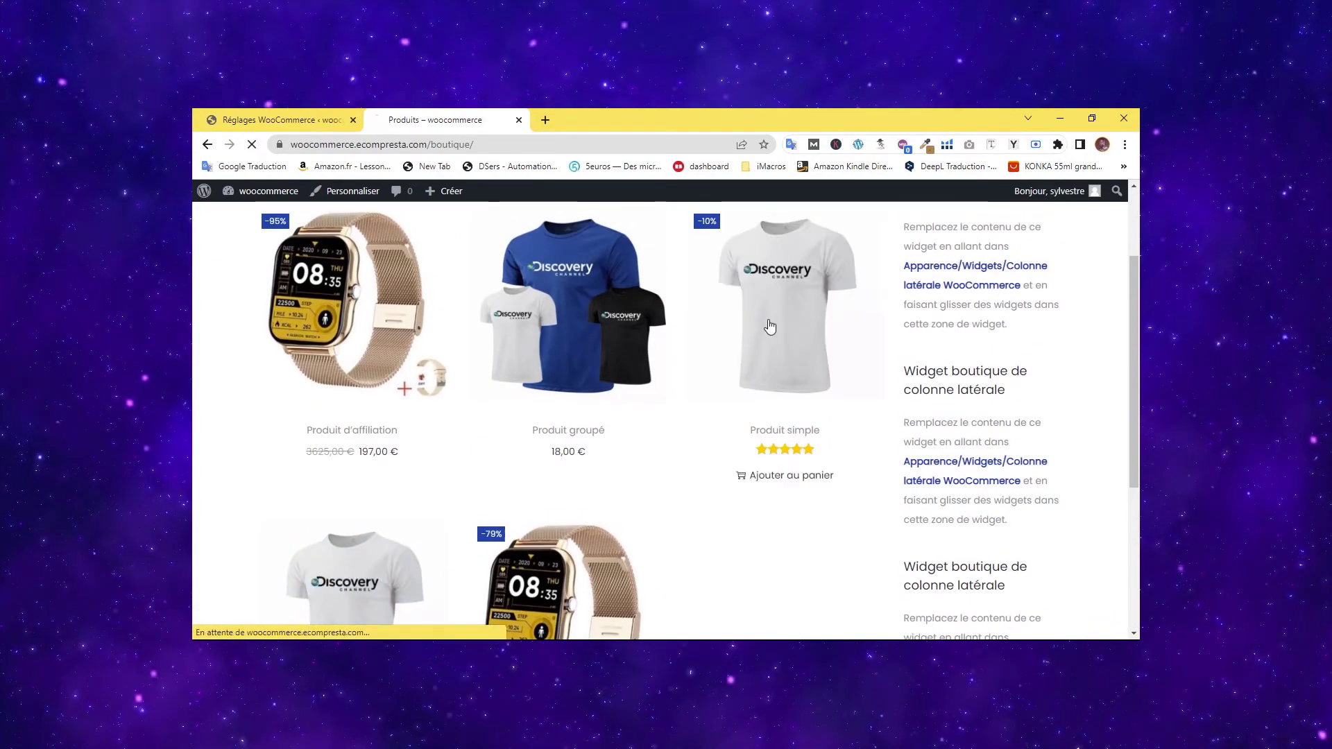
click(827, 336)
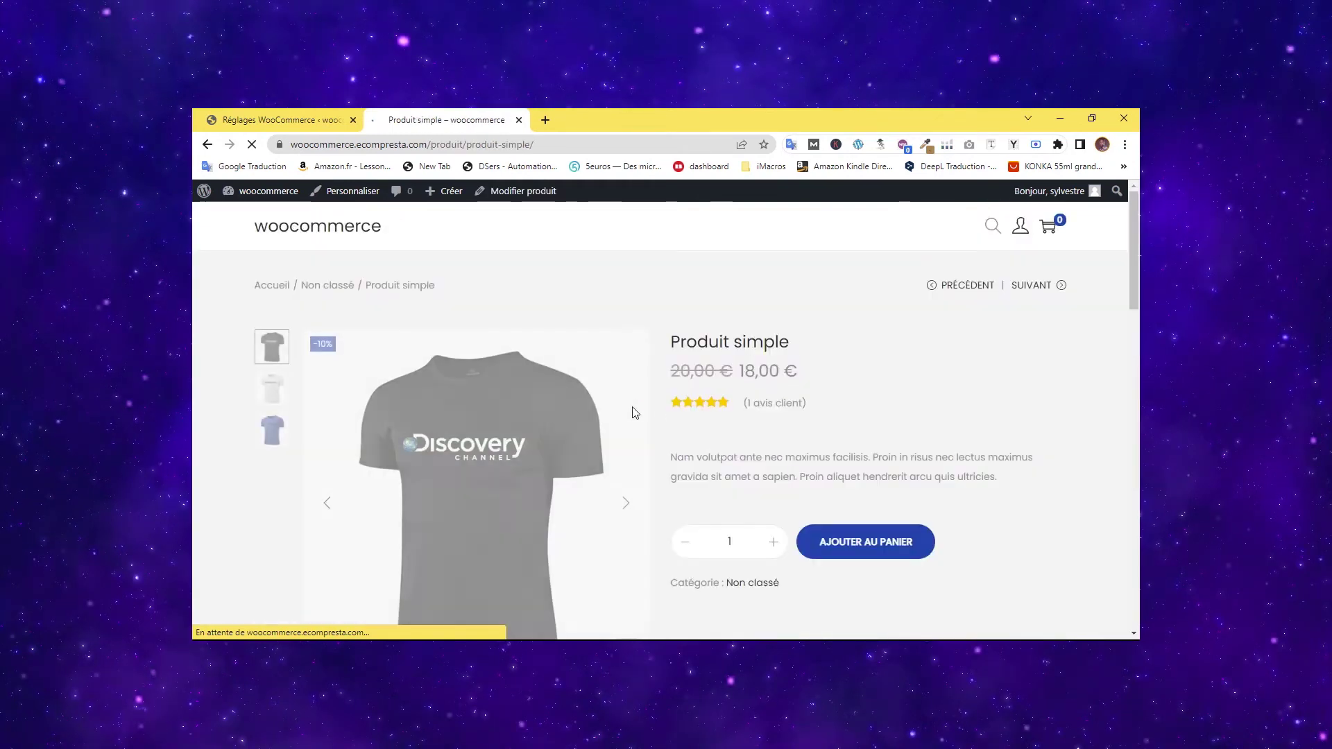
click(870, 546)
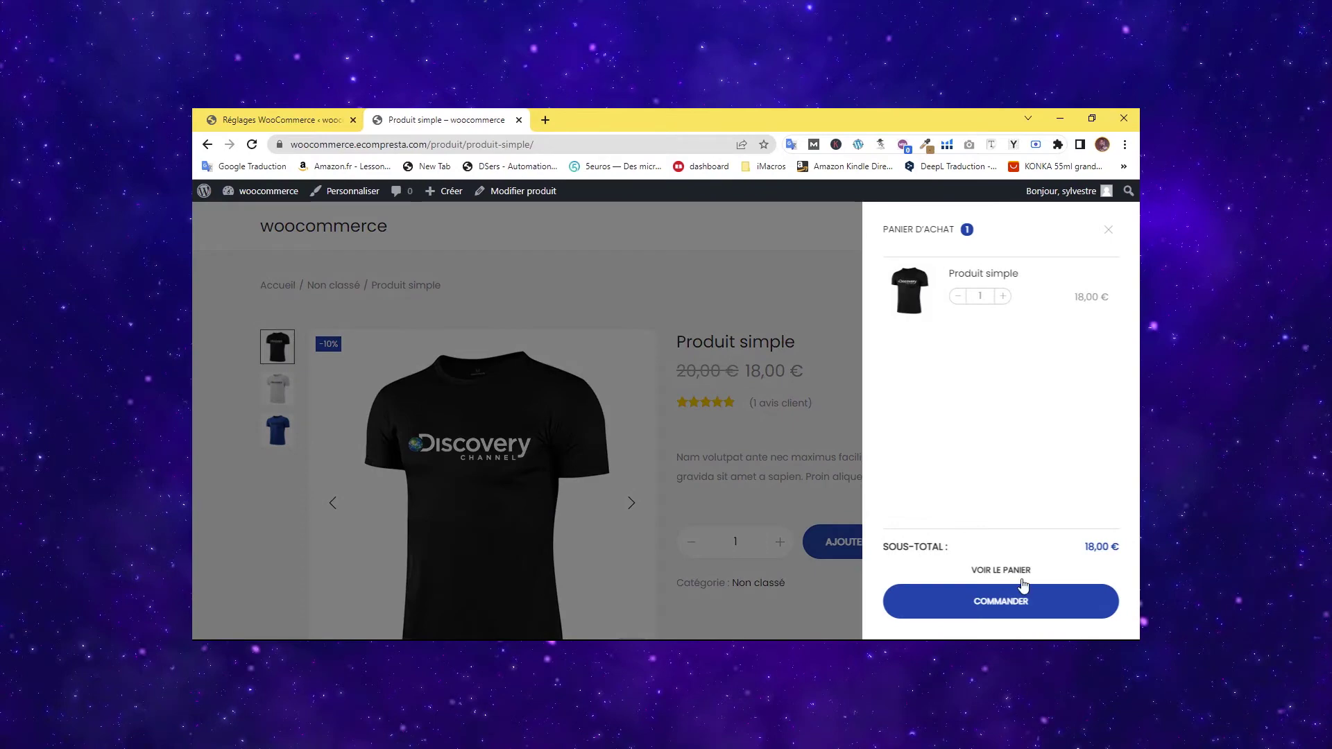
click(997, 571)
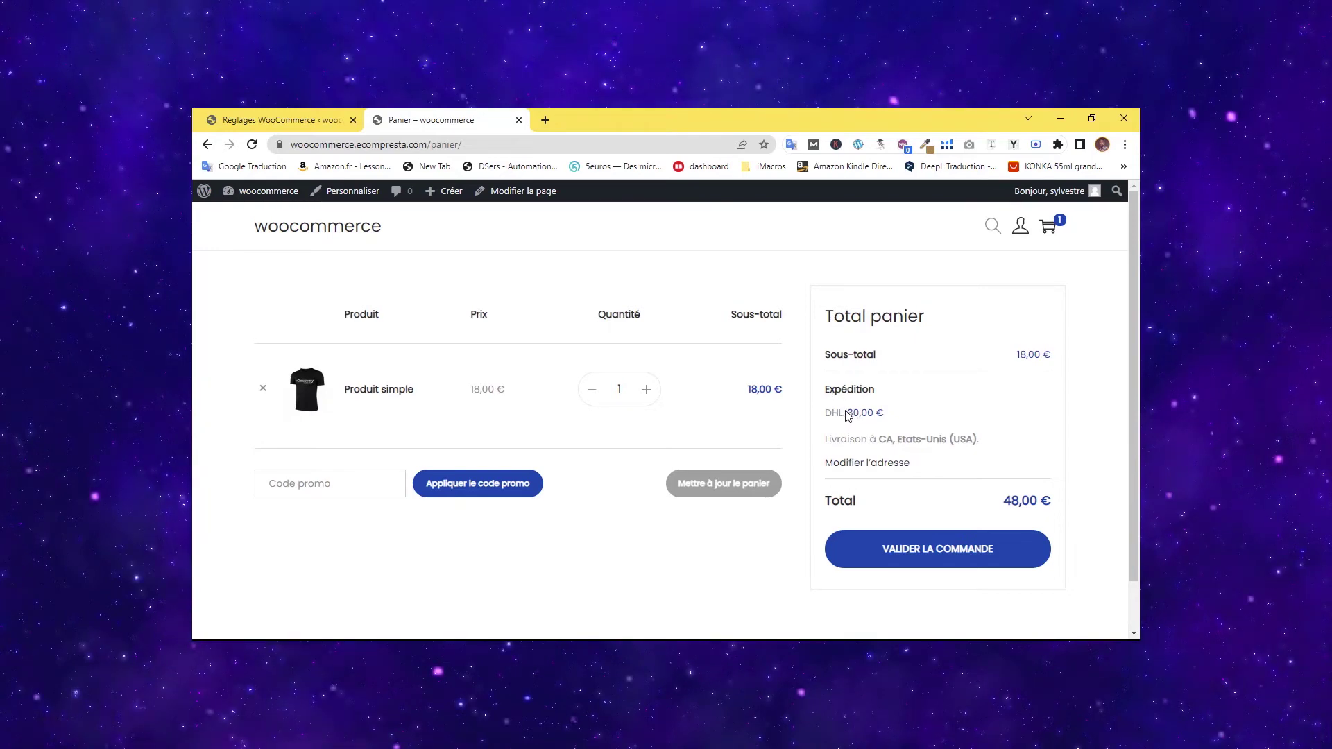
Check the DHL shipping cost in the cart totals and raise the quantity of Produit simple to 2.
drag(847, 413, 876, 414)
click(904, 416)
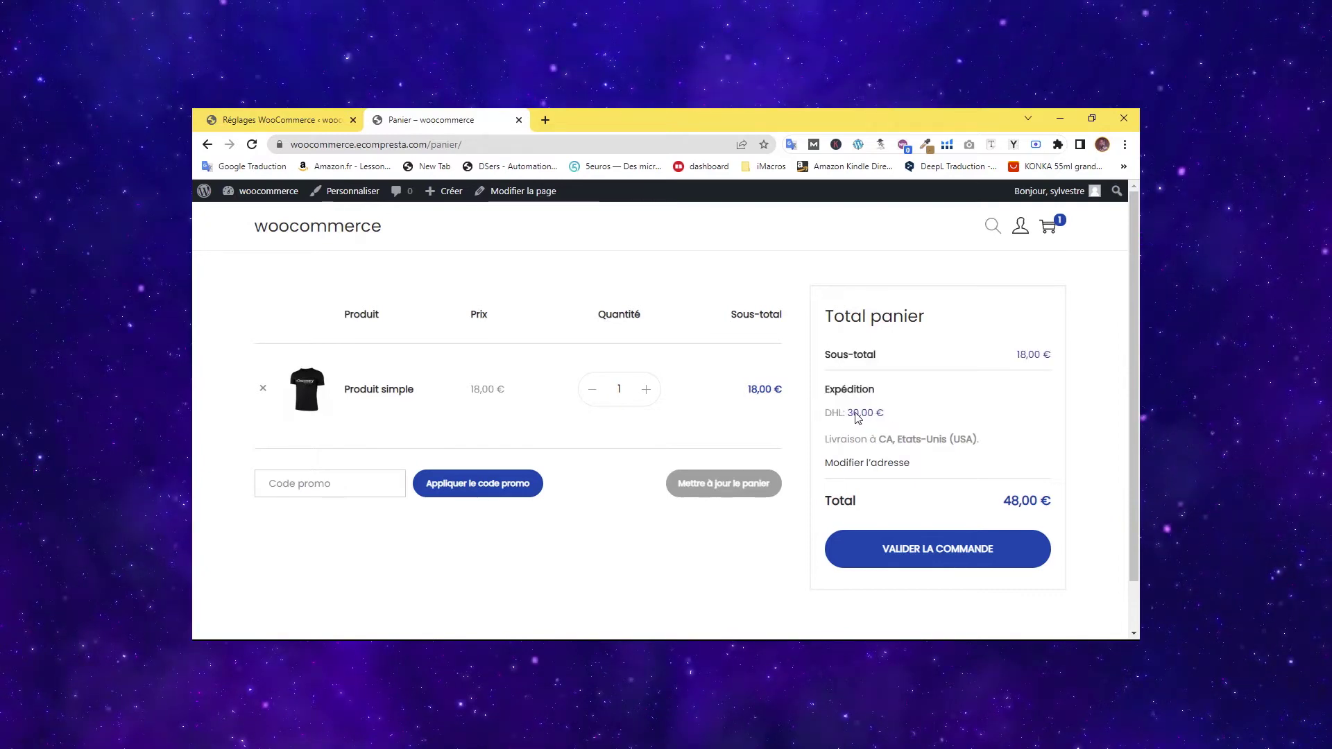
click(646, 389)
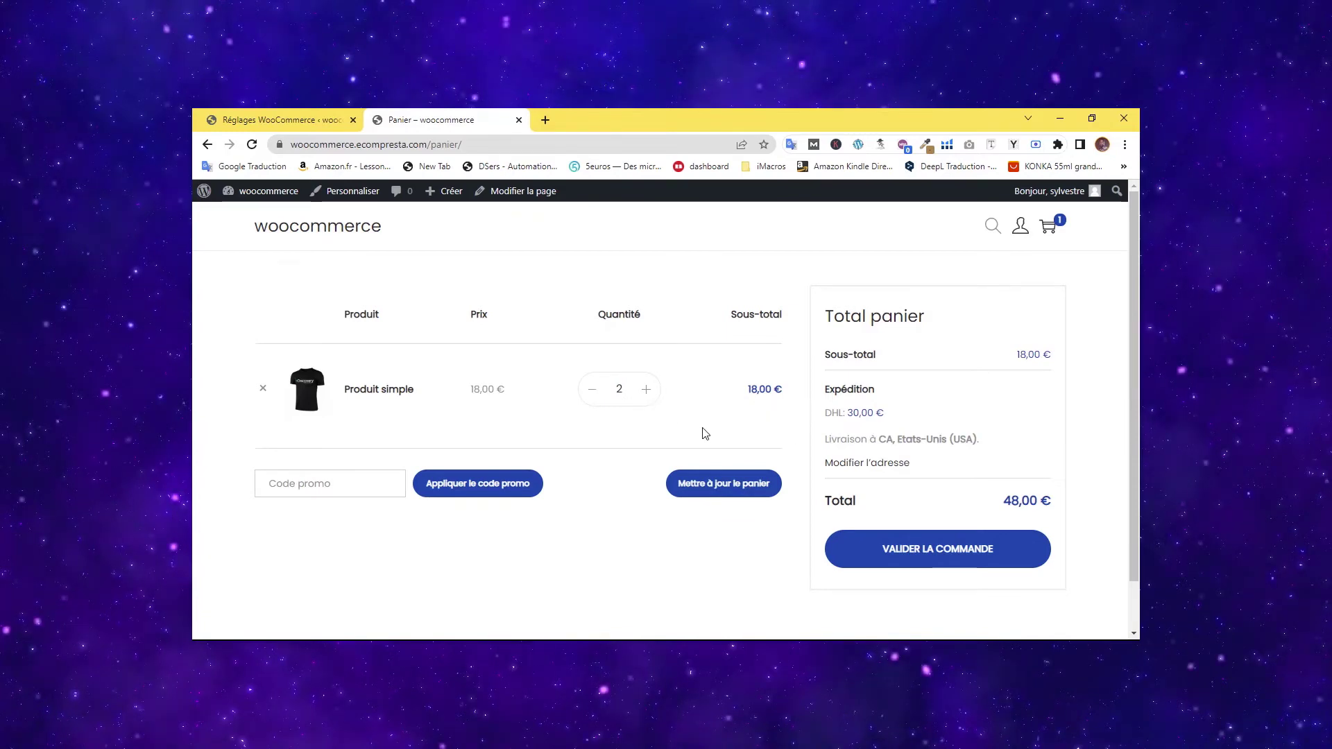
Check the delivery destination in the cart totals and open the address form to view its country choice.
drag(847, 441, 1019, 445)
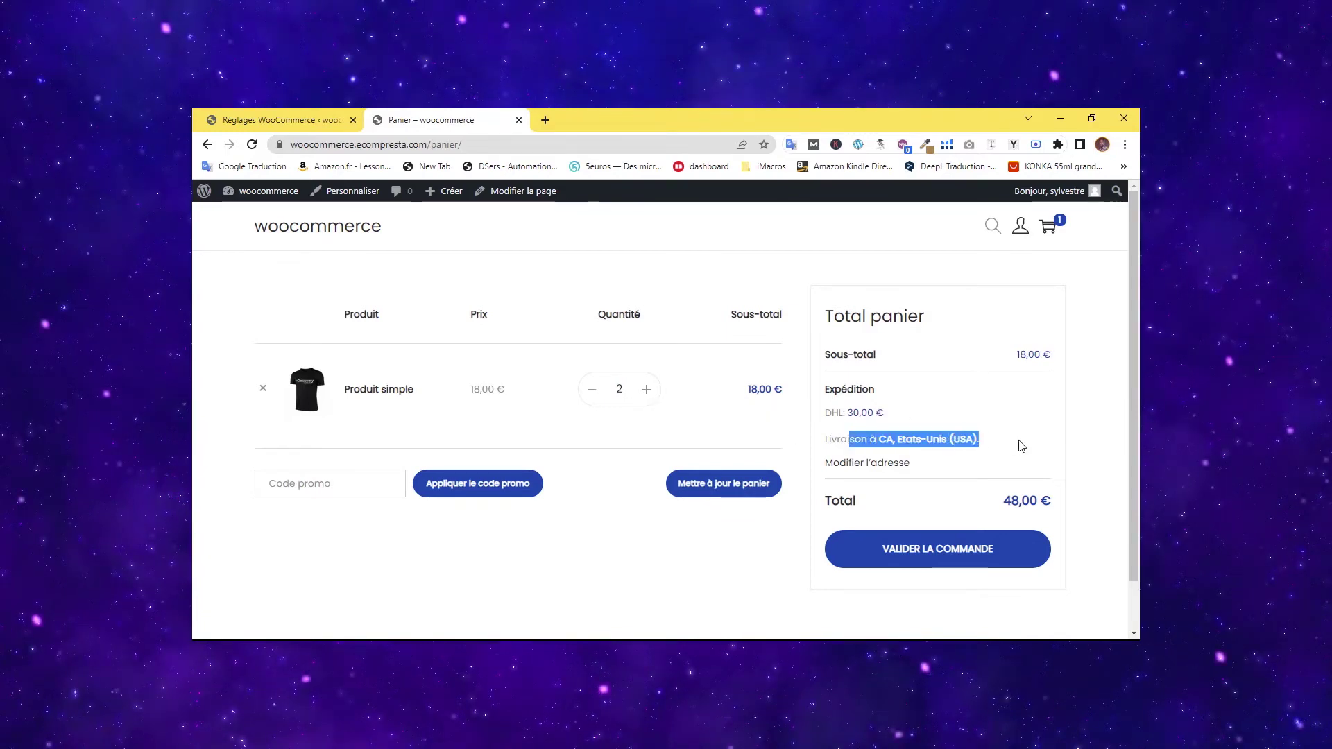
click(843, 443)
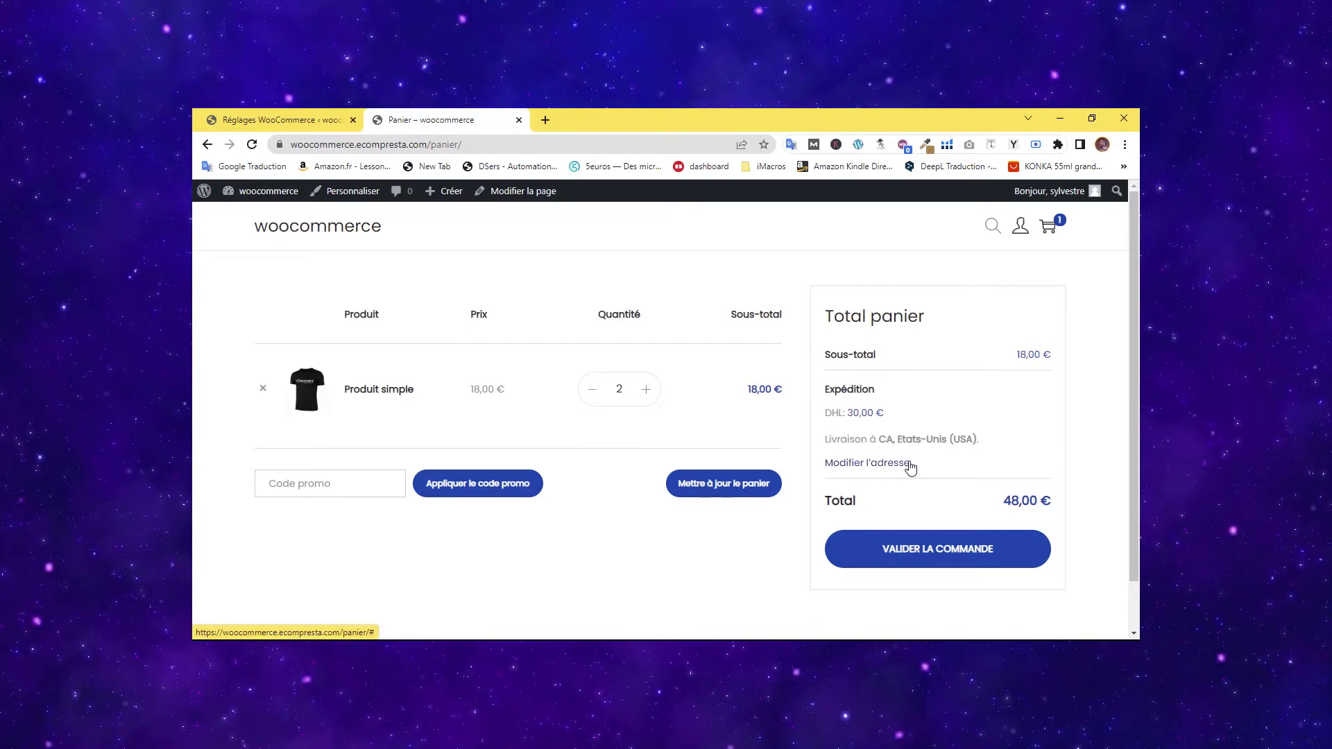
click(908, 465)
scroll(965, 466, down, 2)
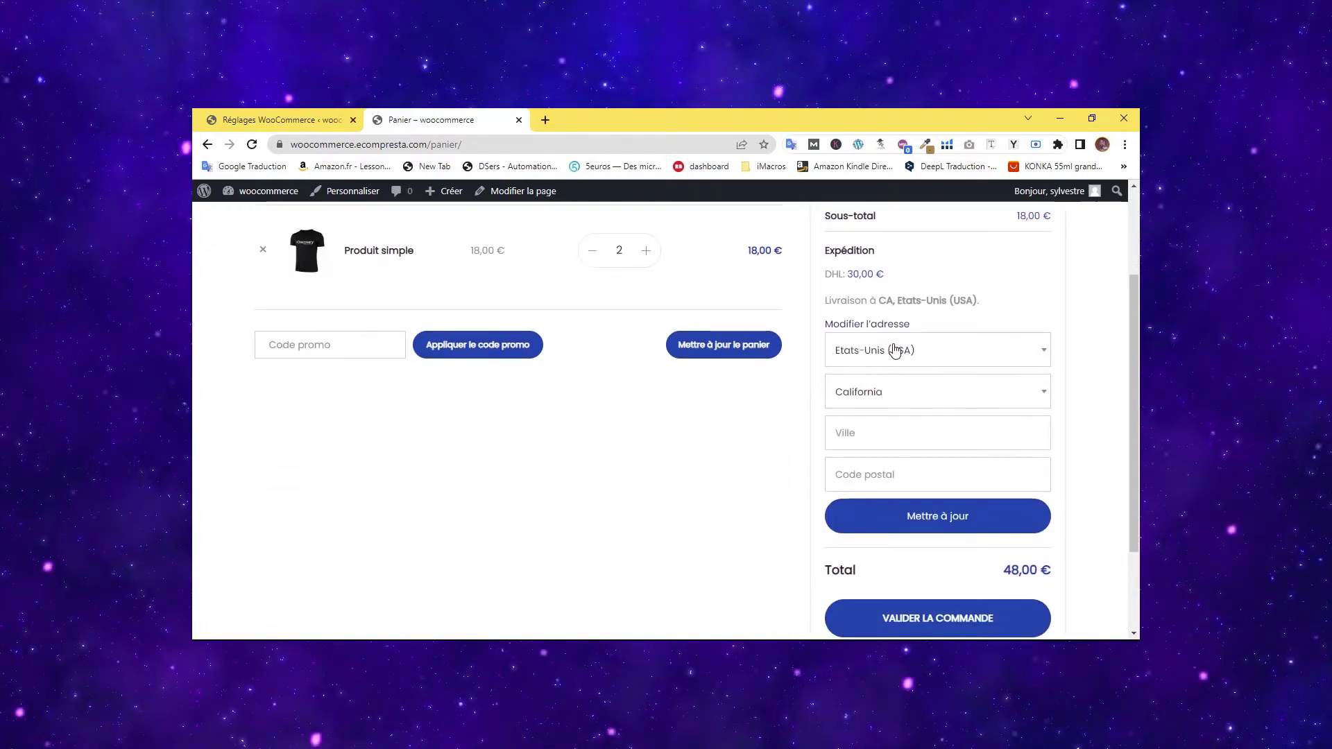
click(903, 353)
click(805, 394)
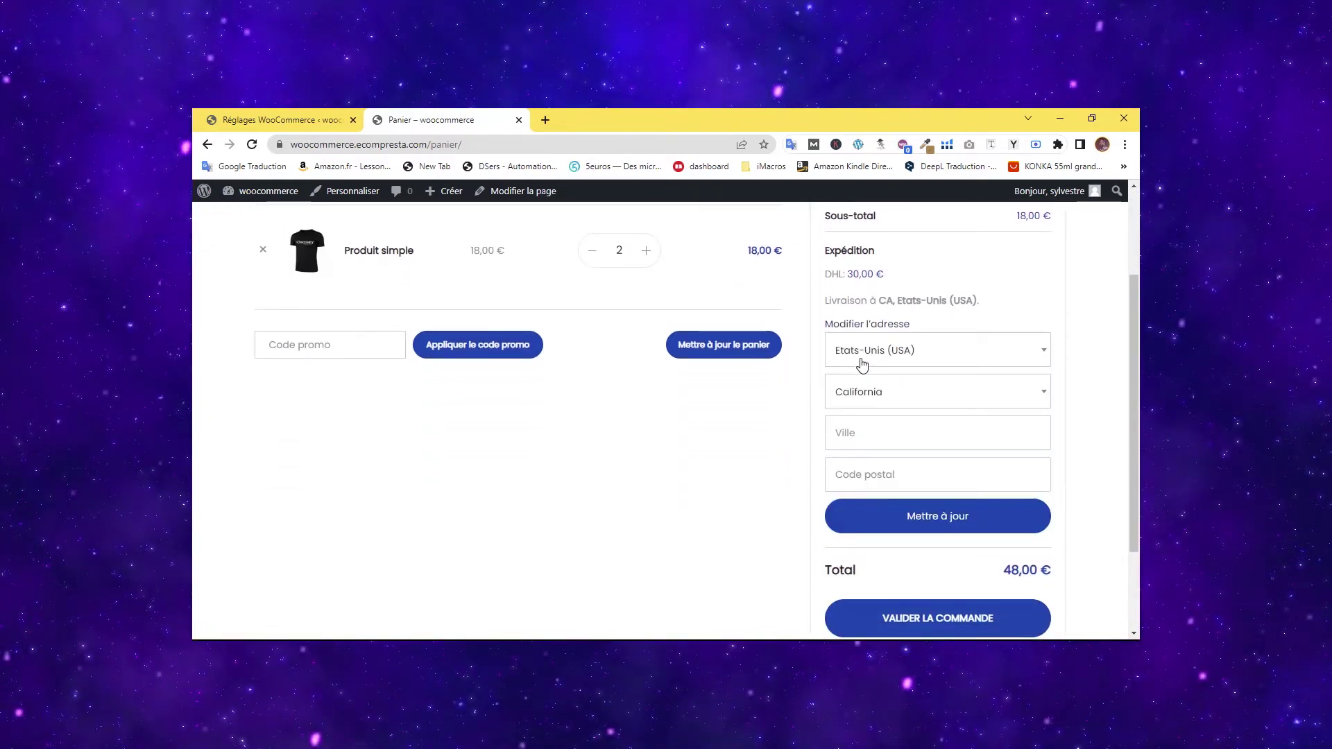
Update the cart with the new quantity and check the recalculated DHL shipping cost.
scroll(864, 327, up, 1)
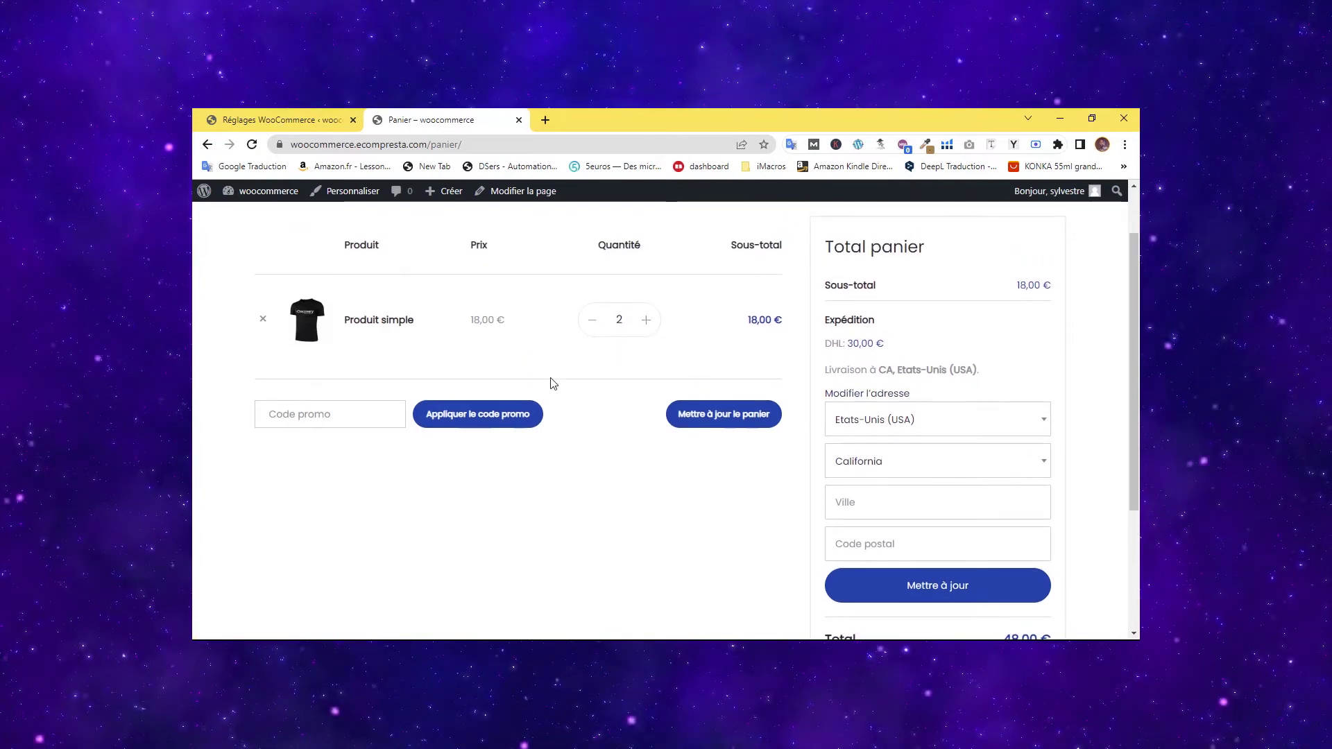
click(738, 419)
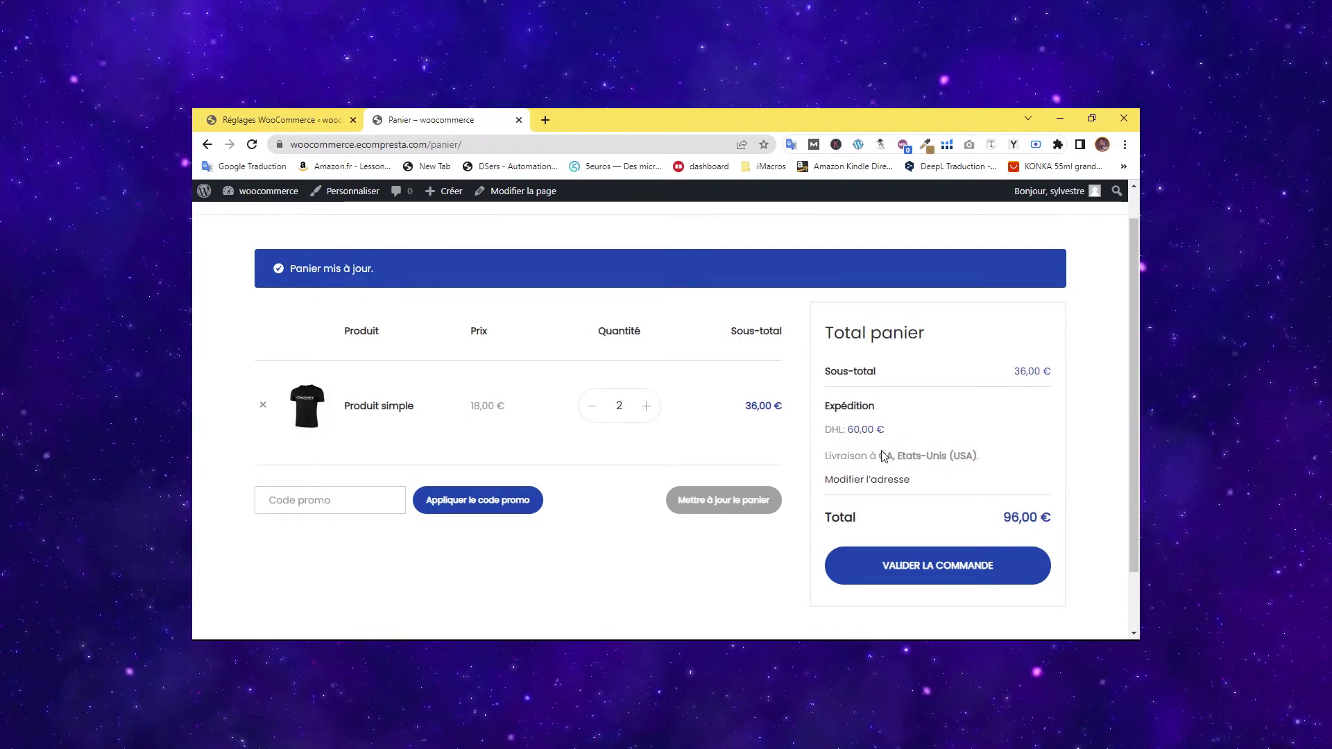
scroll(1135, 392, down, 1)
scroll(854, 451, up, 1)
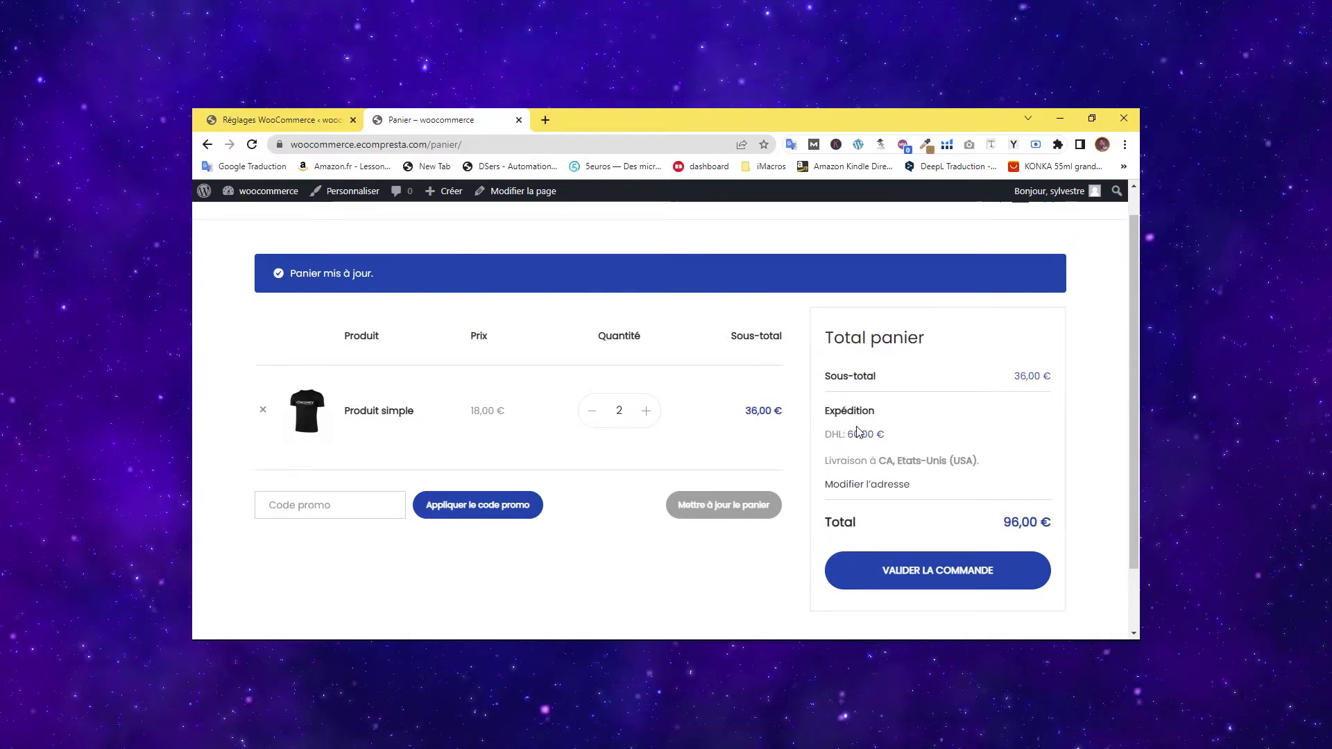
scroll(596, 402, up, 1)
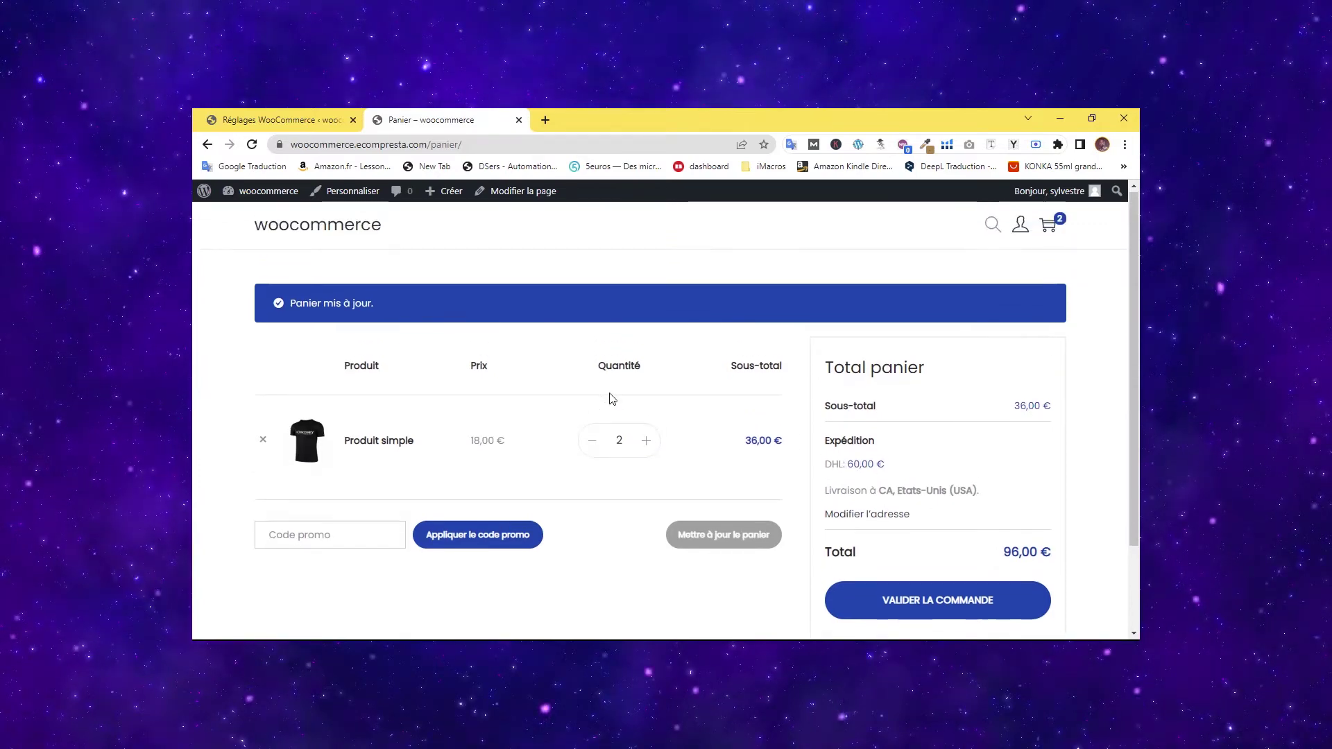
Open the Options de livraison section of the WooCommerce shipping settings and review its calculation, destination and debug options.
click(337, 120)
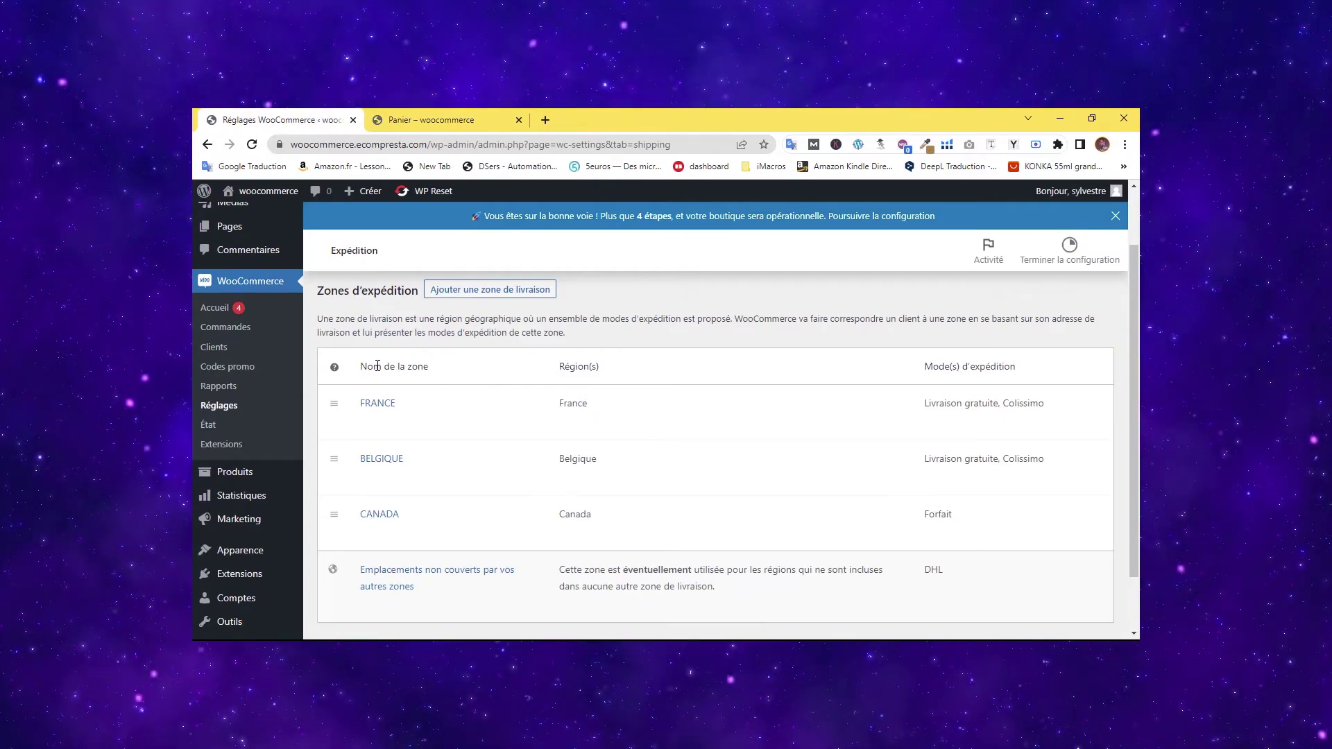
scroll(389, 458, up, 1)
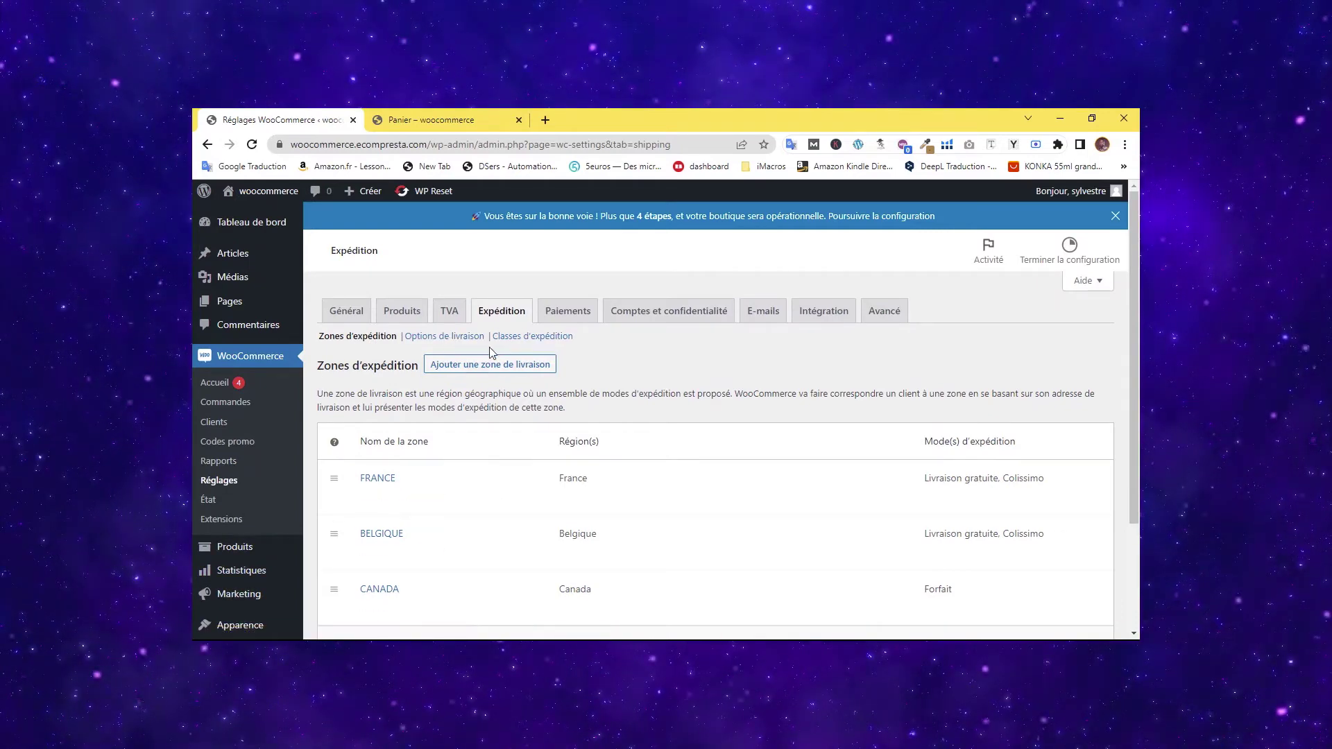
click(447, 339)
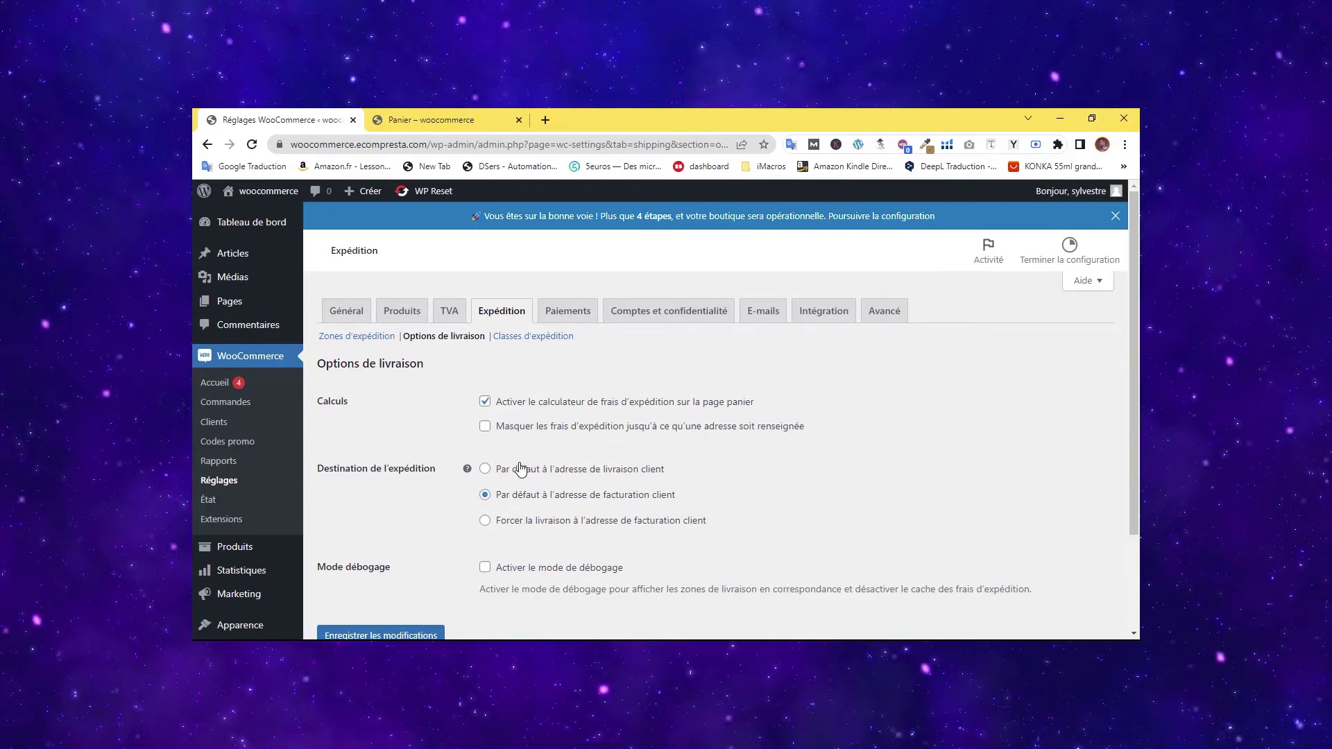
scroll(501, 452, down, 1)
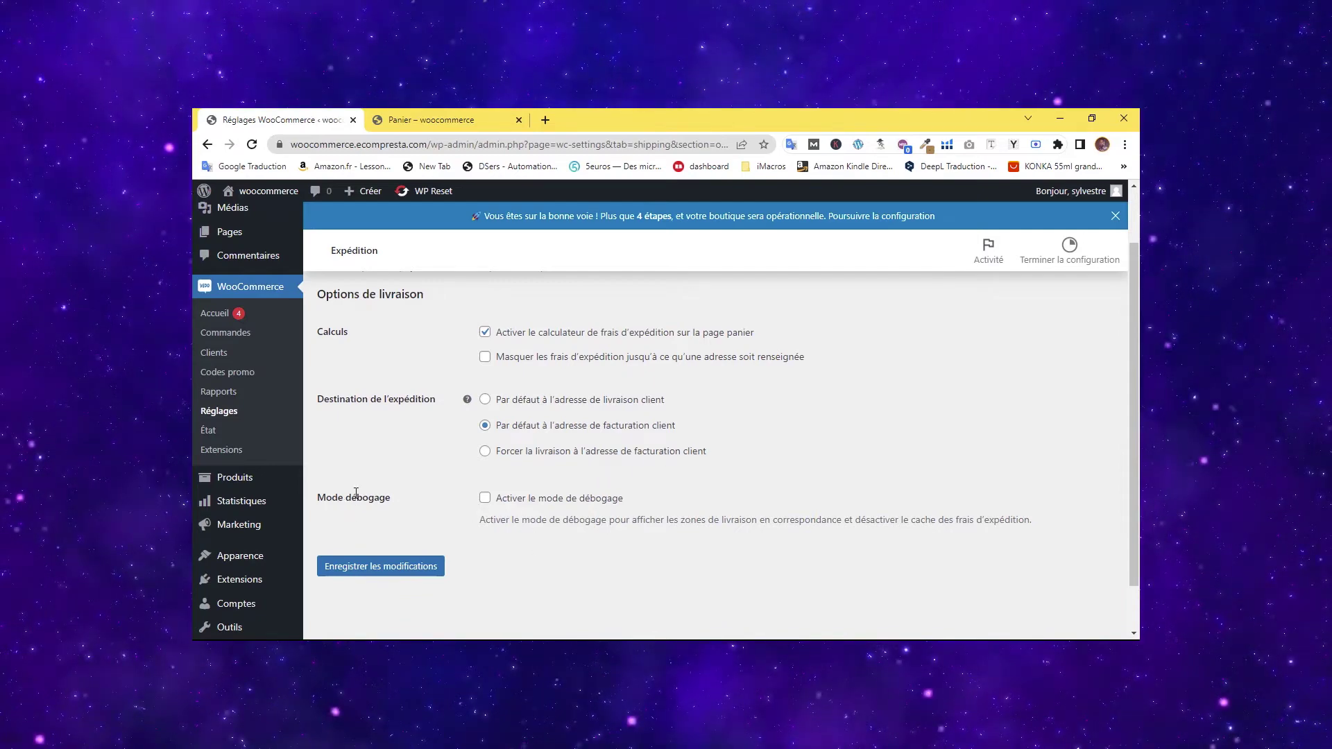
Set the shipping destination to "Par défaut à l'adresse de facturation client" and save the delivery options.
click(485, 400)
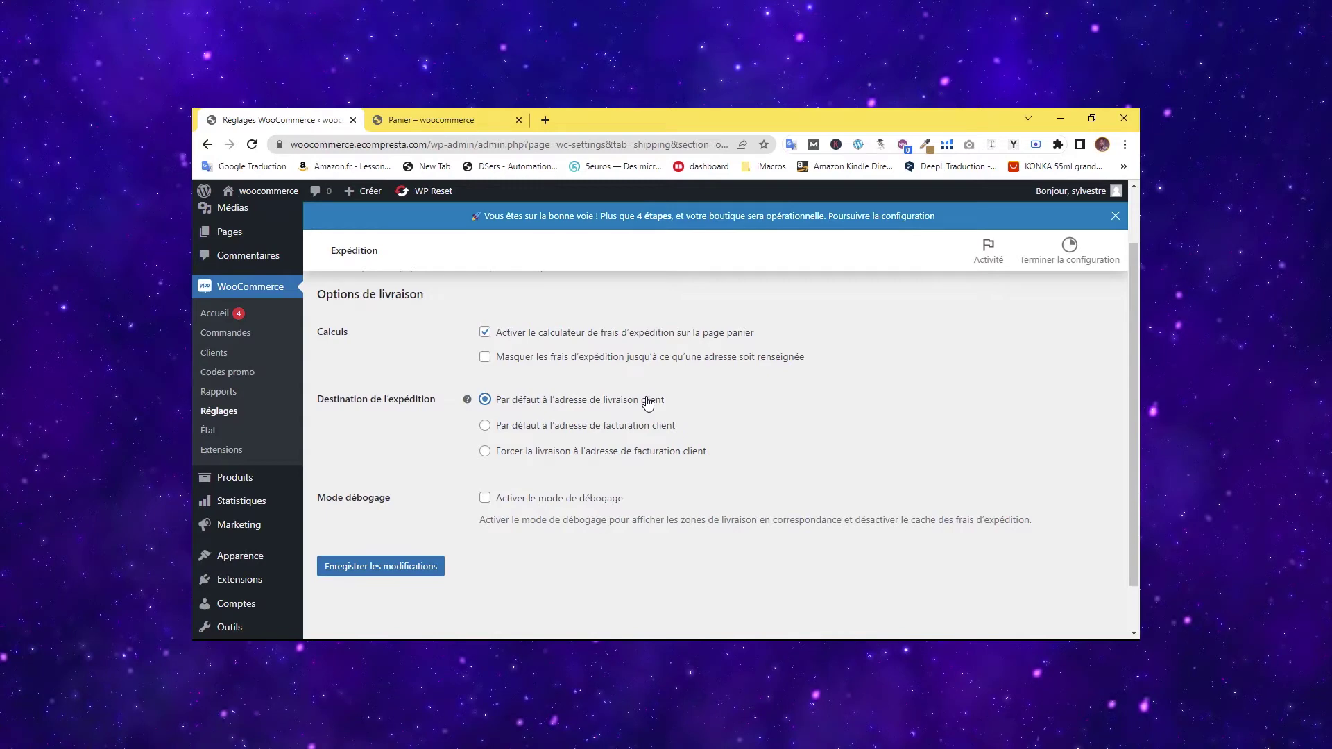
click(489, 425)
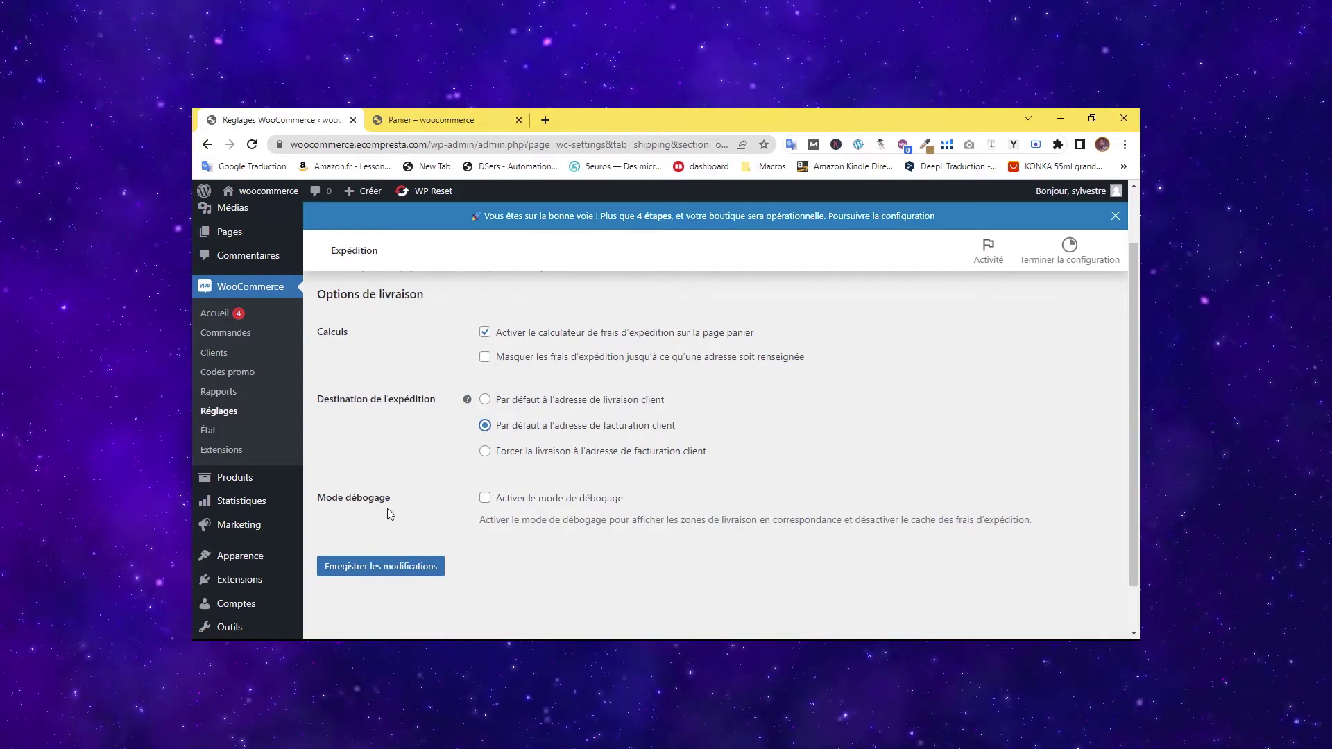
scroll(397, 485, down, 1)
scroll(397, 484, down, 1)
click(422, 514)
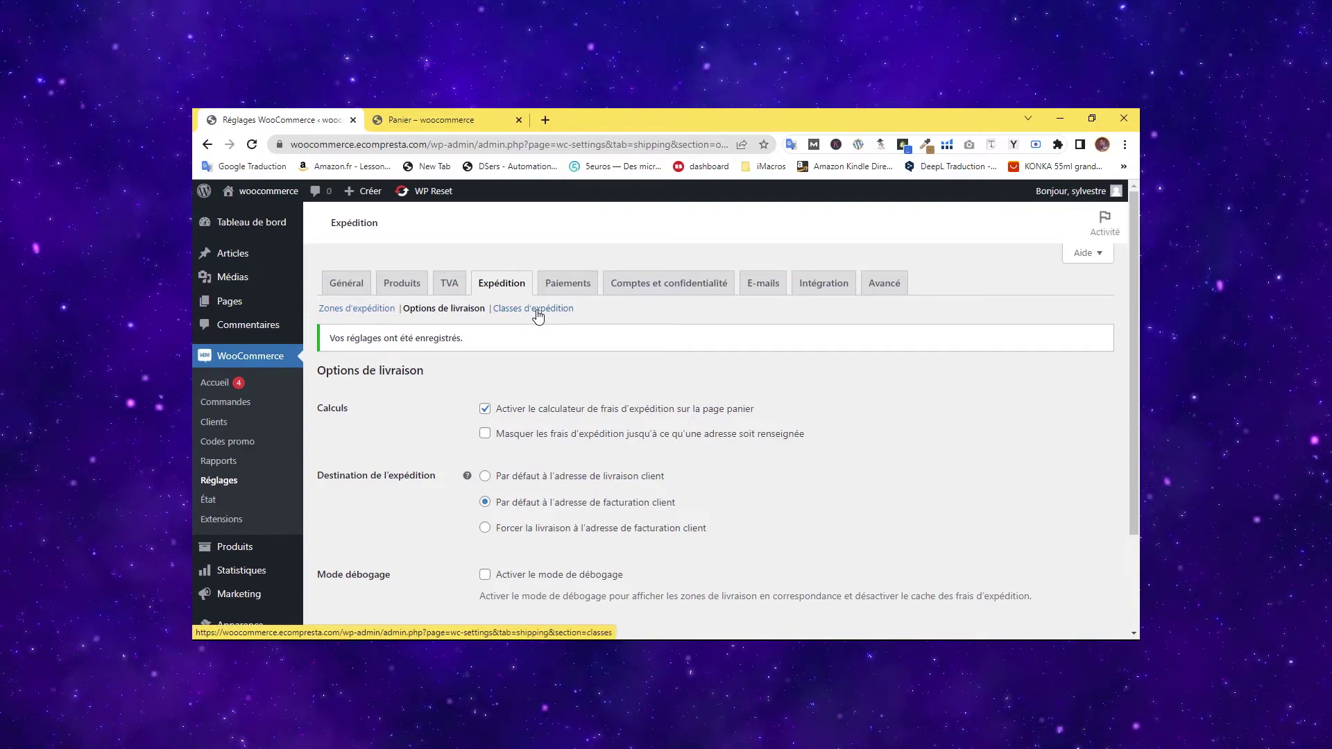
View the Classes d'expédition section of the shipping settings and return to the storefront cart.
click(535, 315)
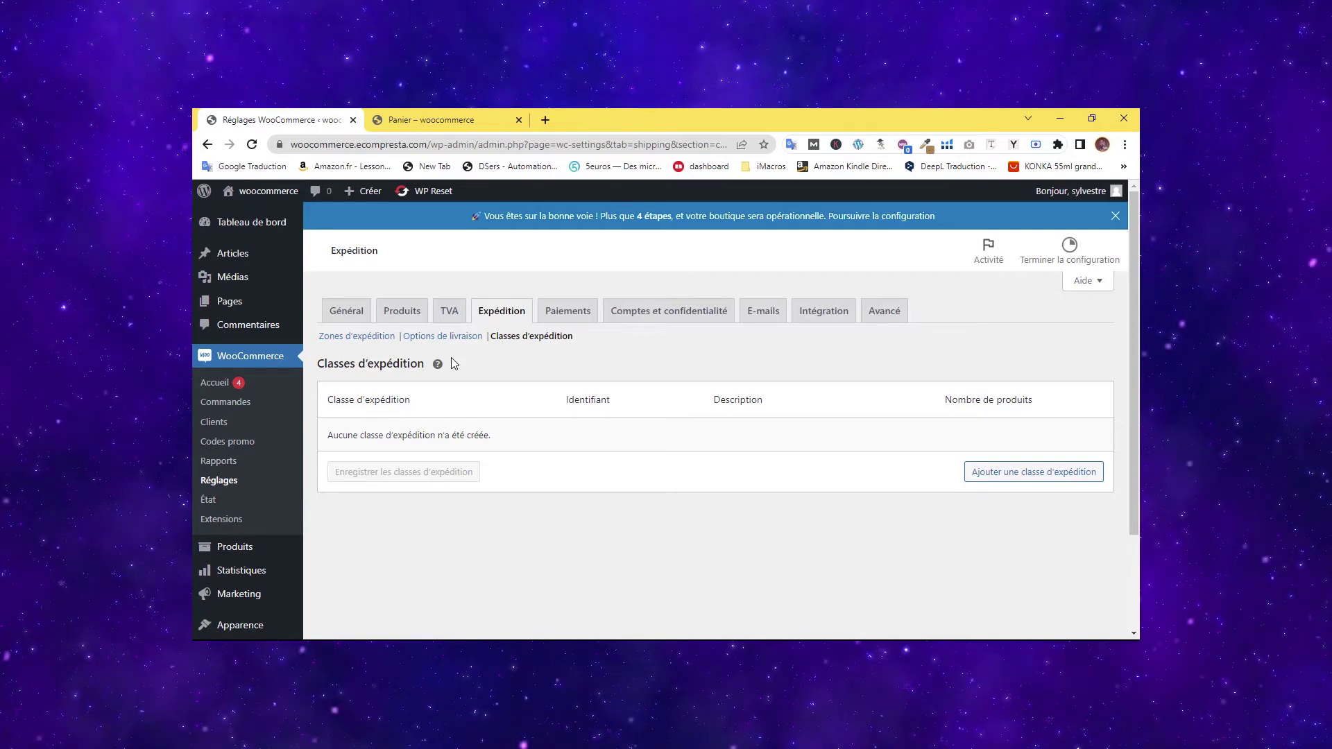
click(438, 120)
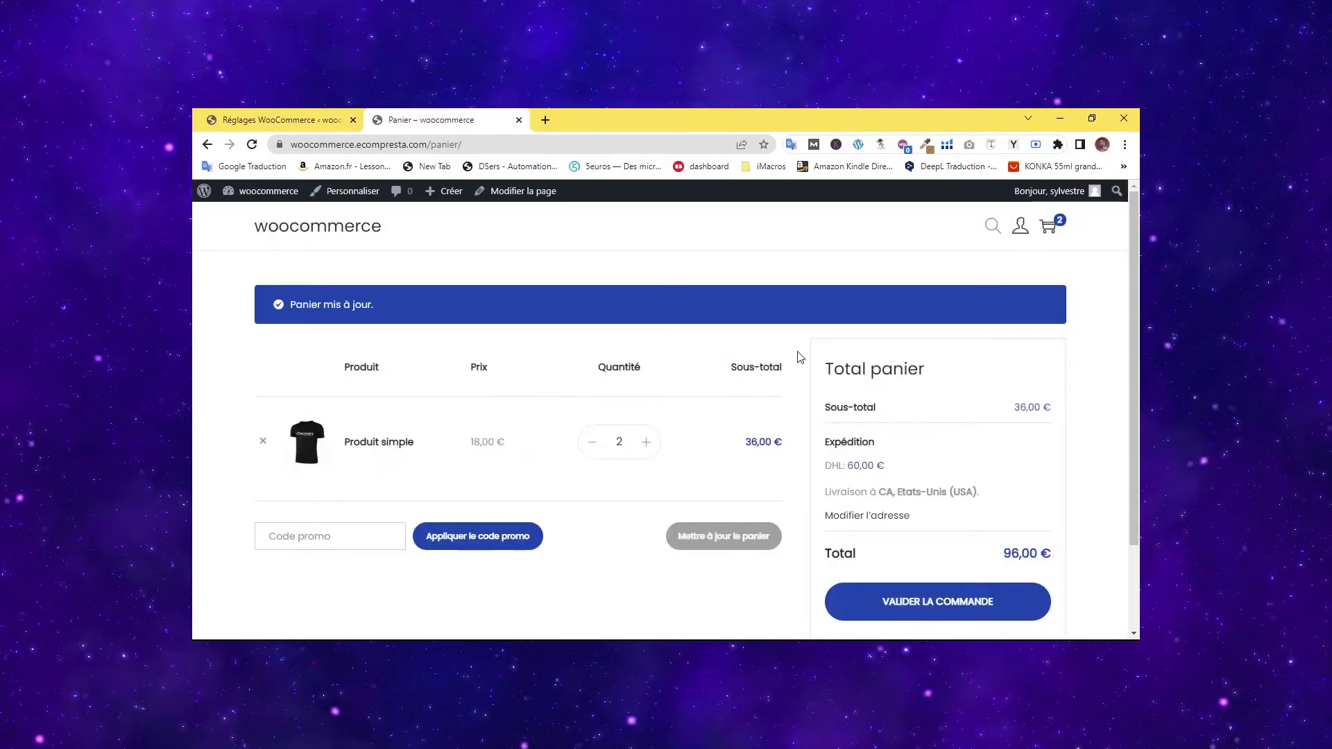
Return to the WooCommerce admin and open the page for adding a new product.
click(281, 120)
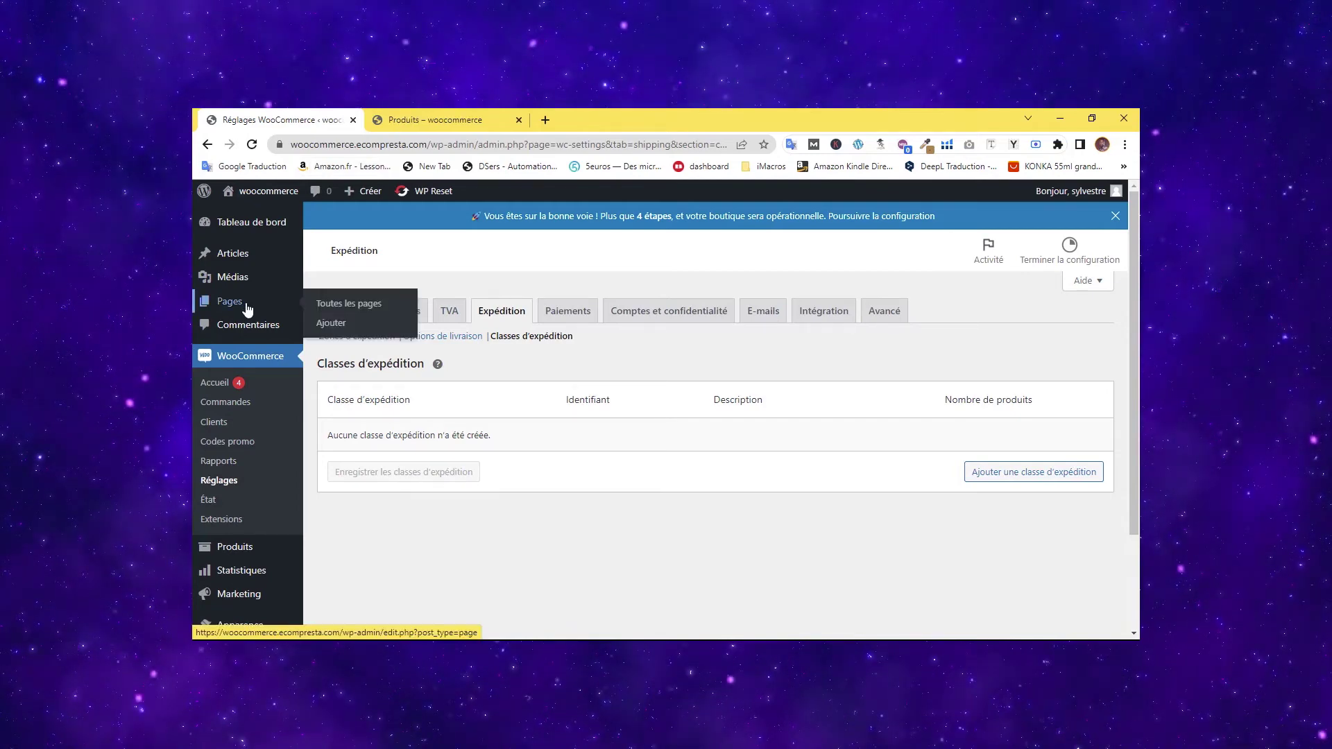
mouse_move(235, 551)
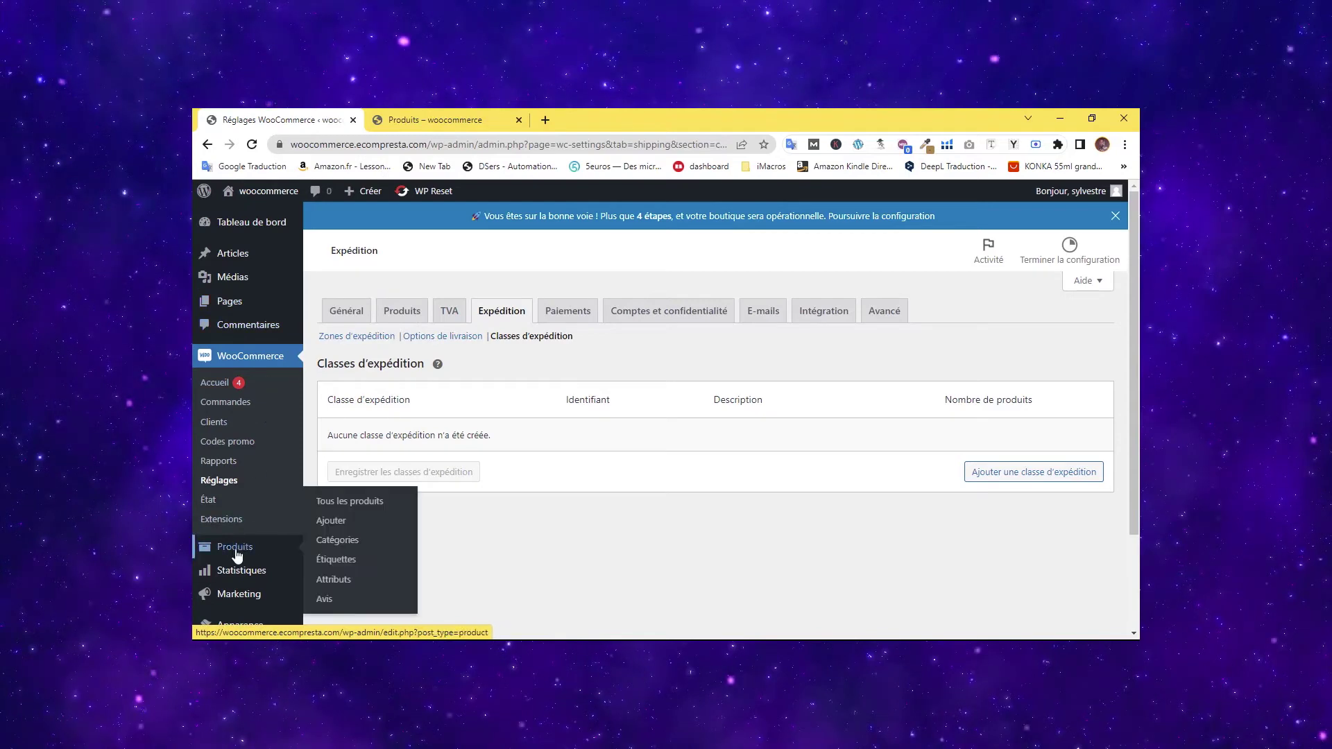
click(339, 525)
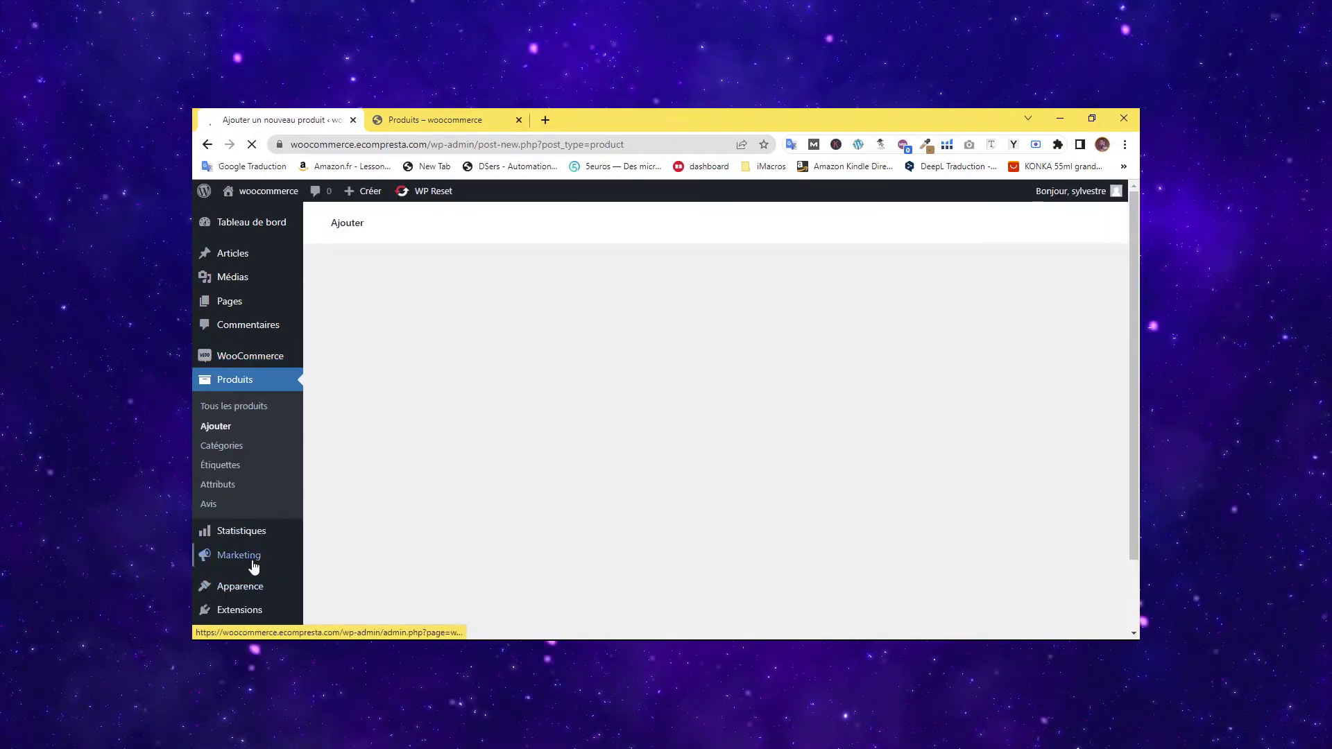
Title the new product "Réfrigirateur" and set its regular price to 800 €.
click(402, 118)
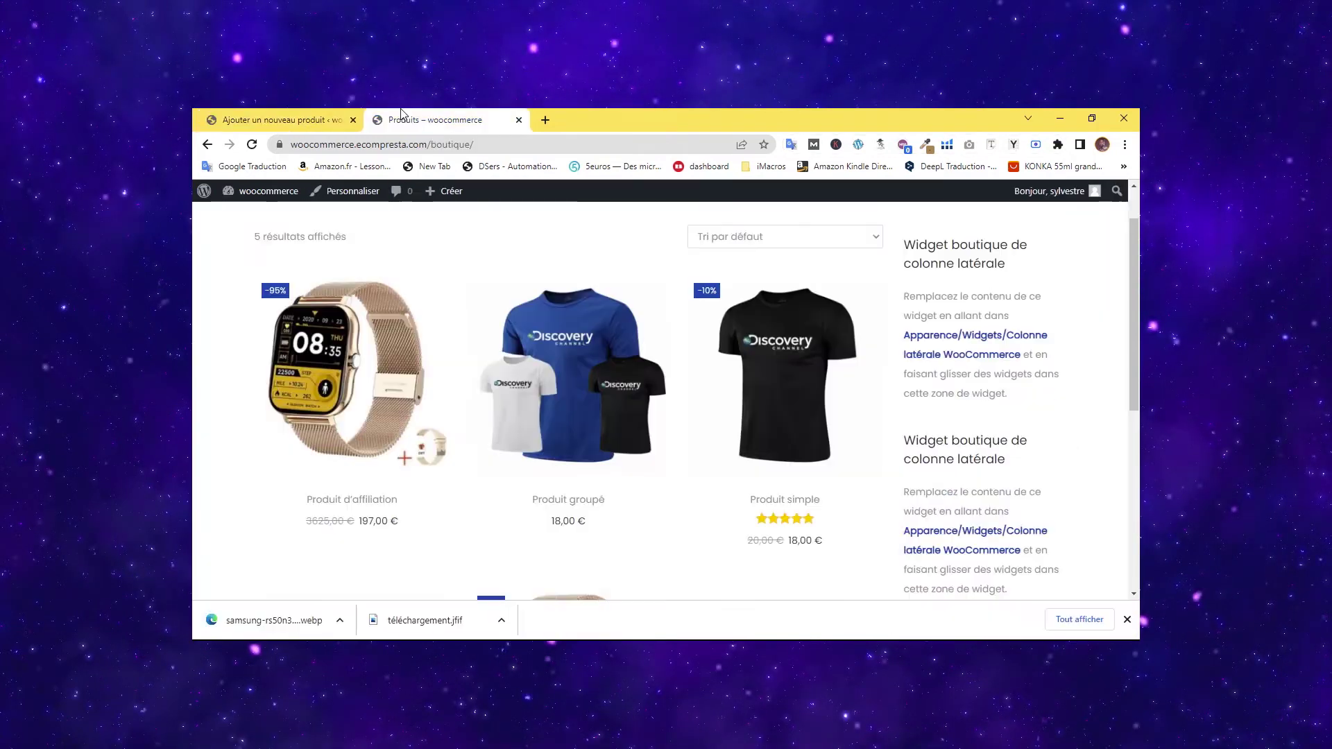
click(278, 119)
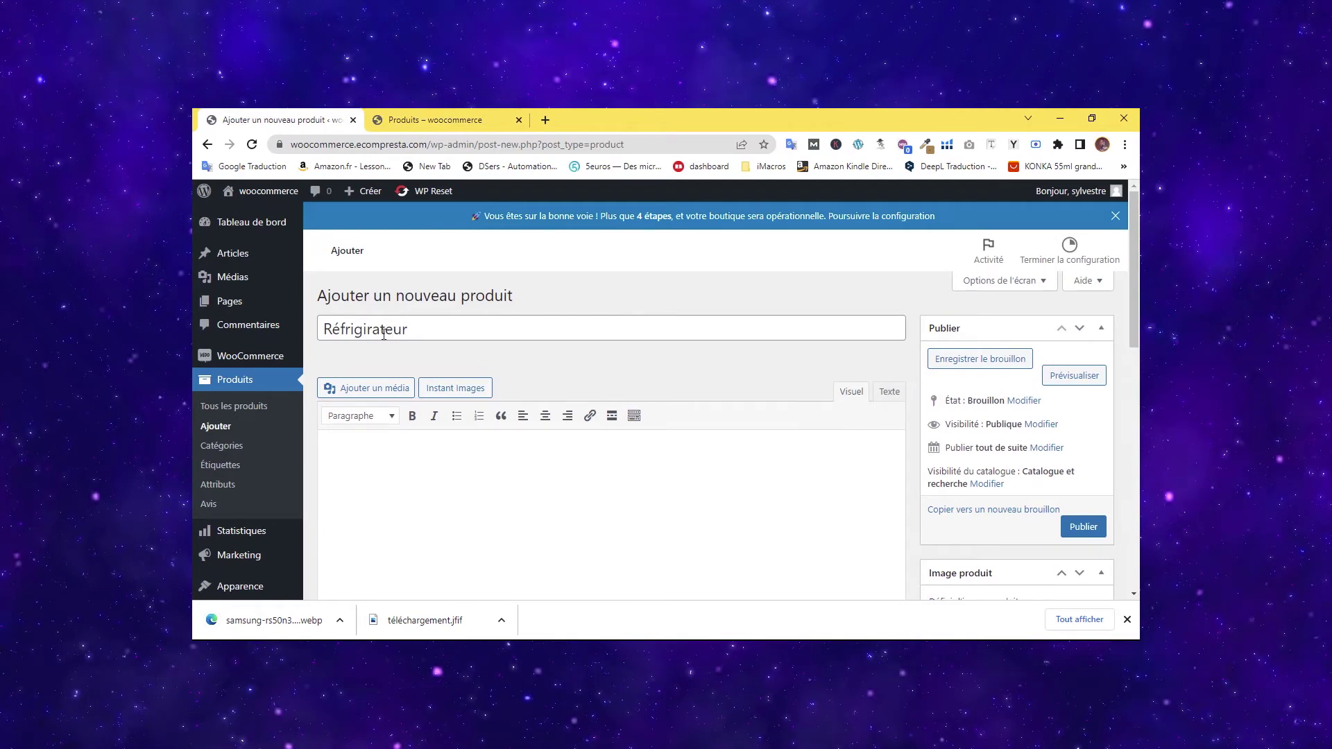
scroll(480, 368, down, 4)
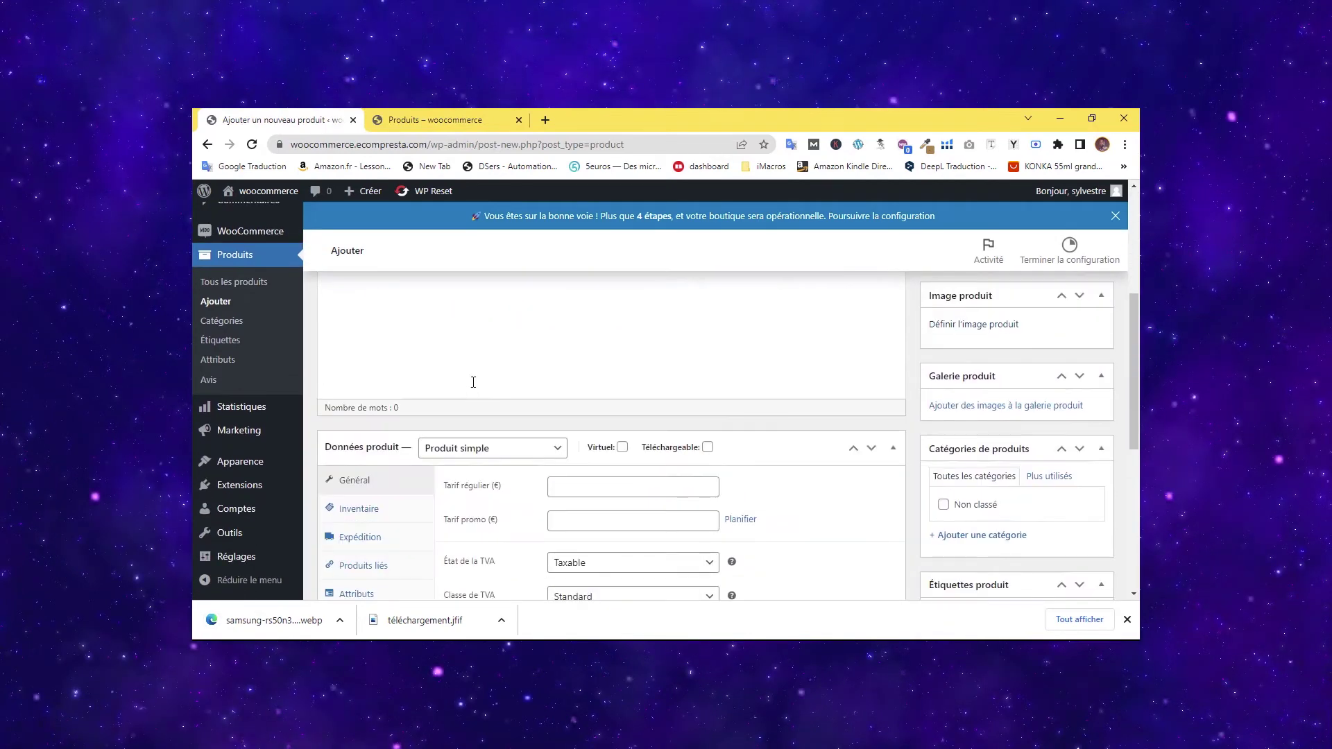
scroll(474, 381, up, 3)
scroll(481, 374, down, 3)
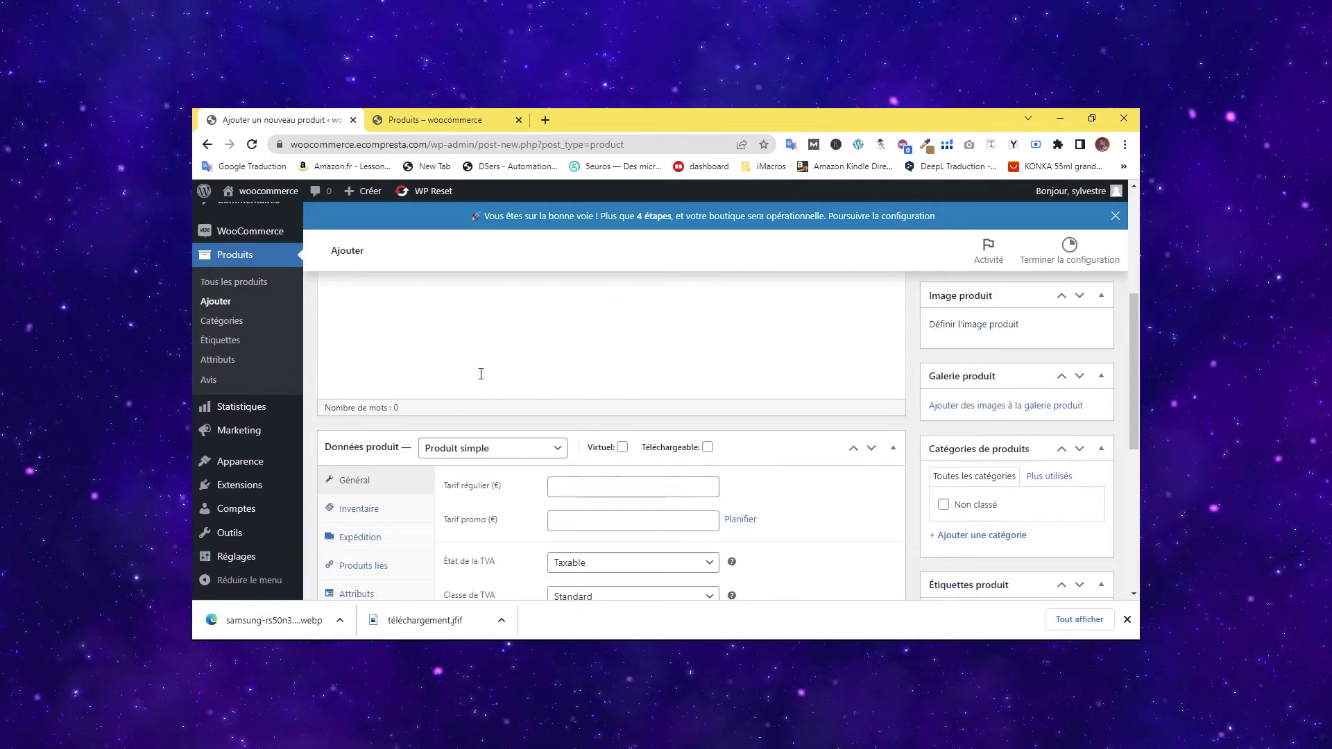
click(582, 486)
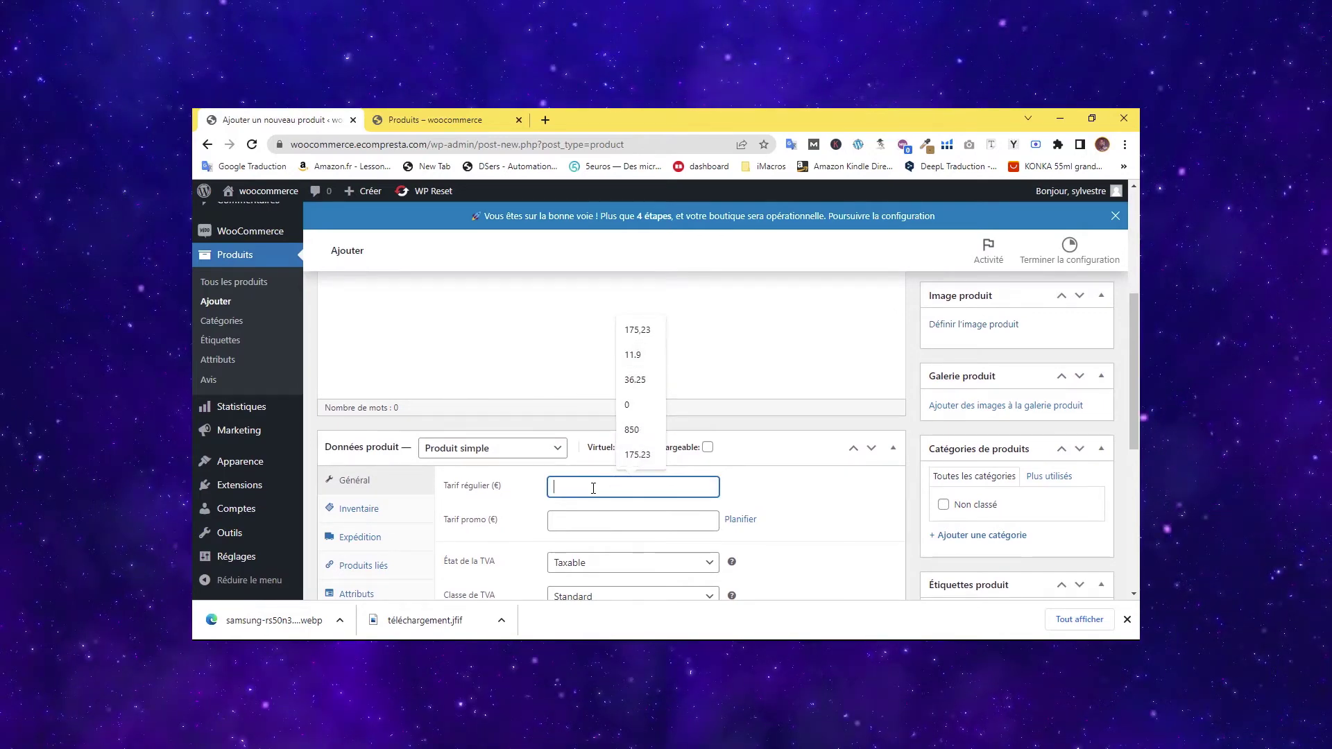
text(800)
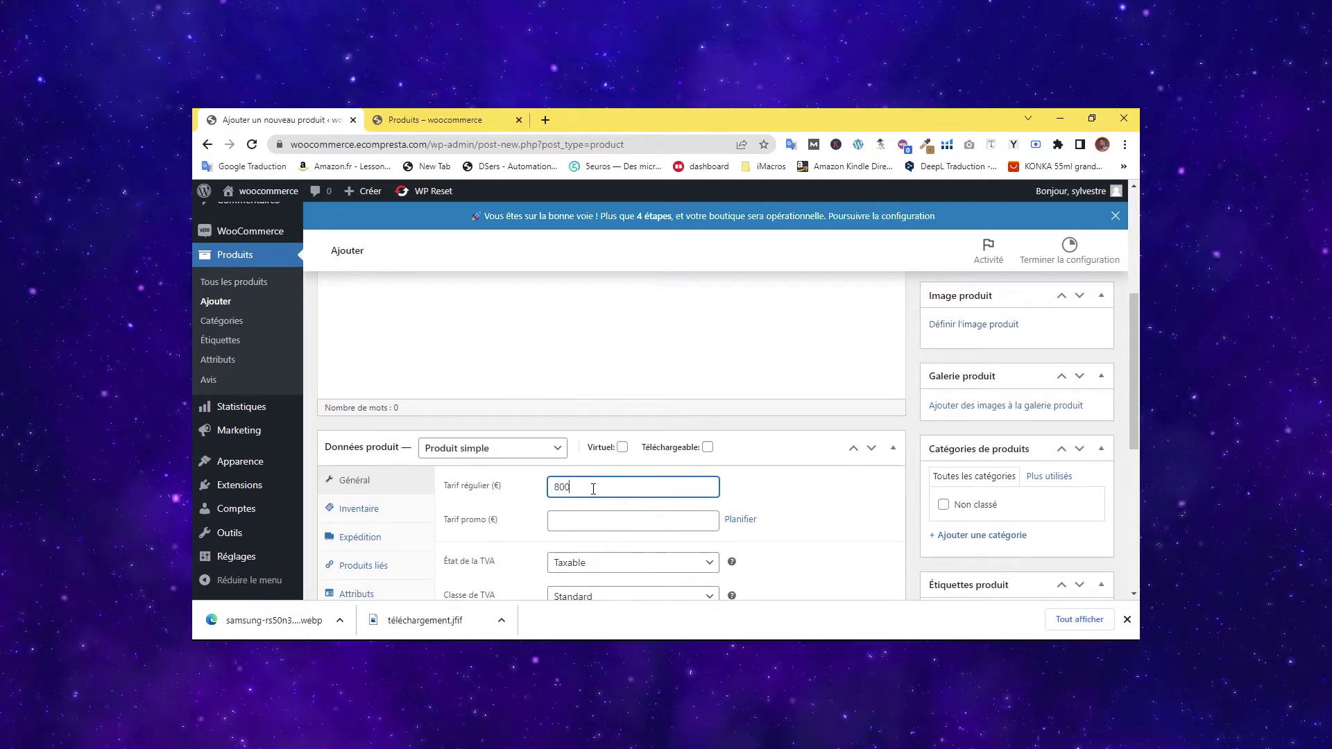
click(825, 501)
Set the refrigerator picture as the product image.
scroll(1135, 448, down, 3)
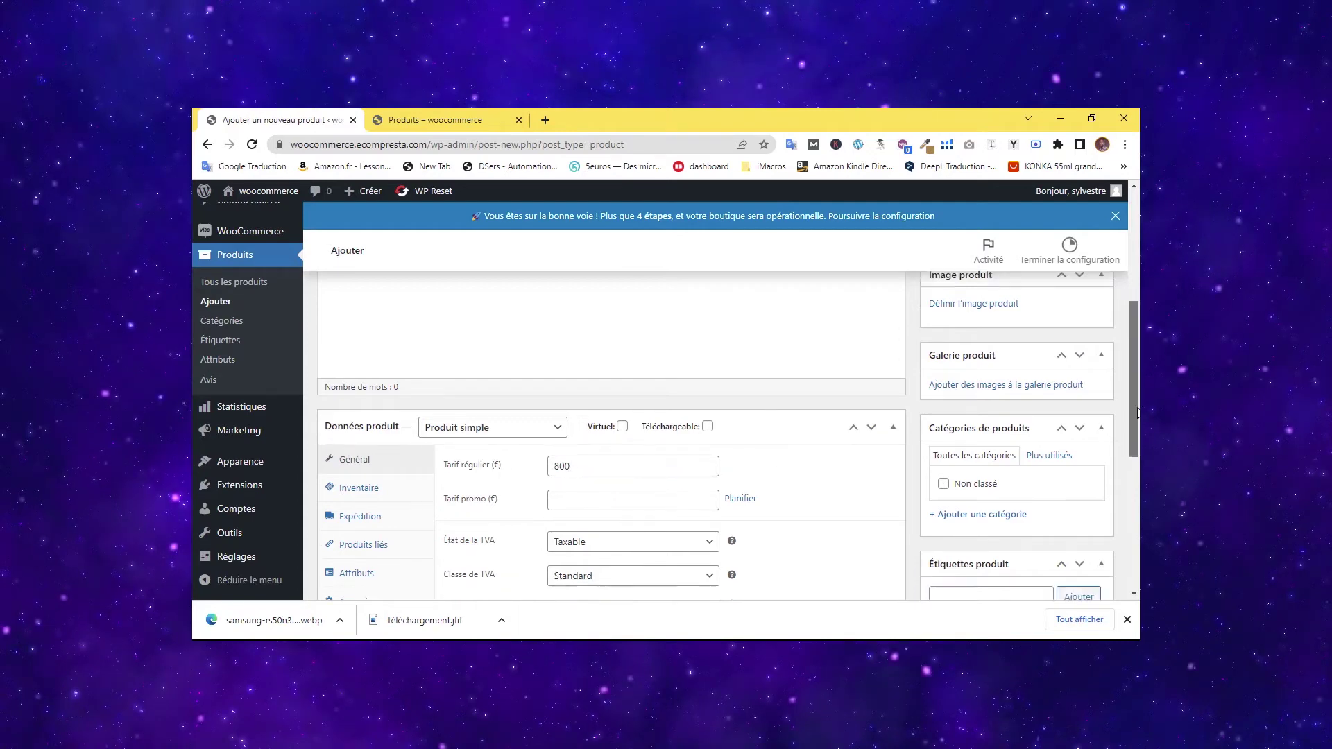
scroll(1013, 505, down, 2)
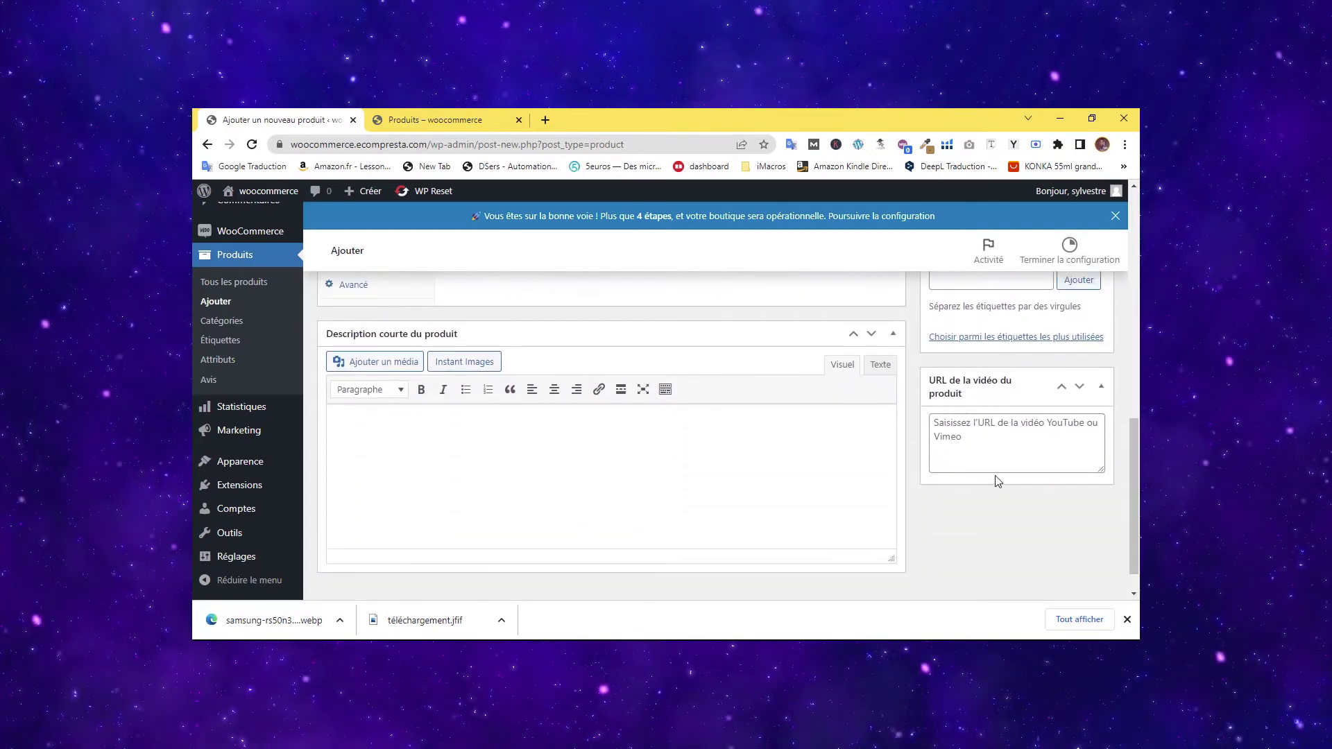
scroll(996, 475, up, 3)
scroll(997, 474, up, 4)
click(994, 475)
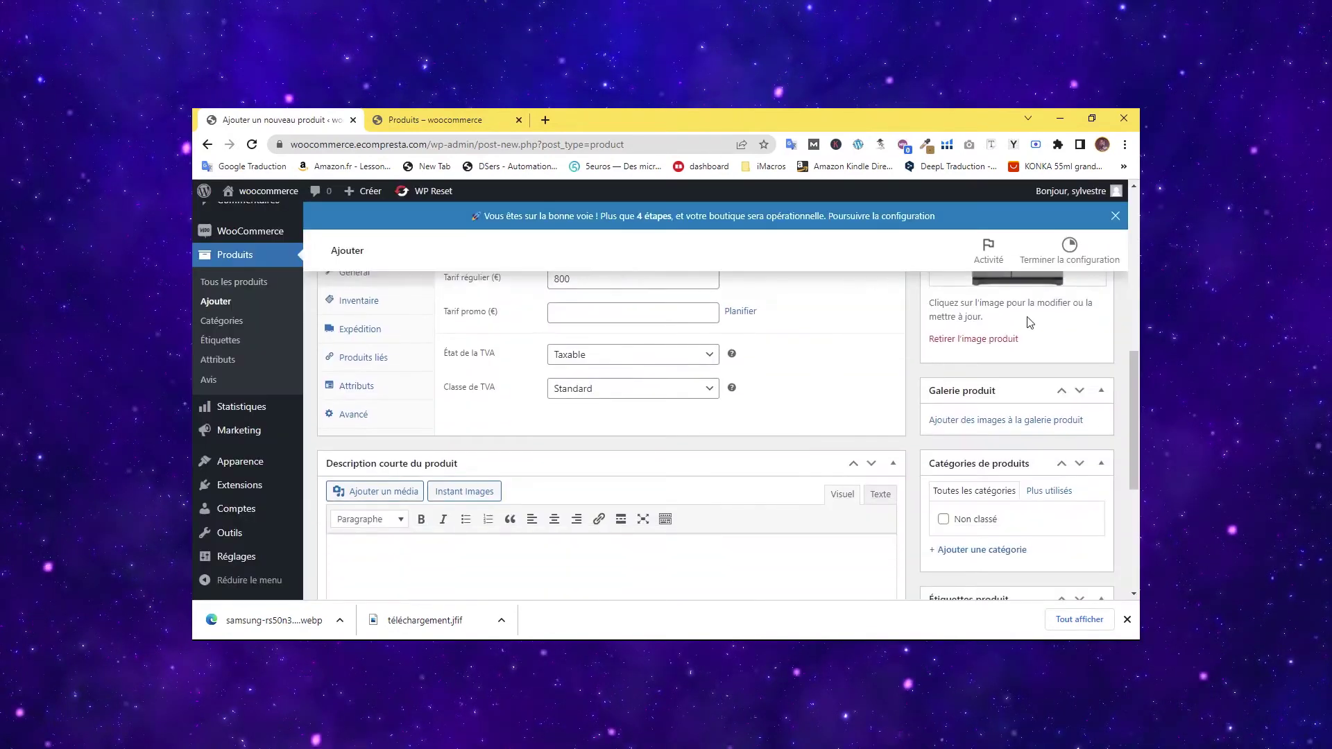
Publish the Réfrigirateur product.
scroll(986, 388, up, 5)
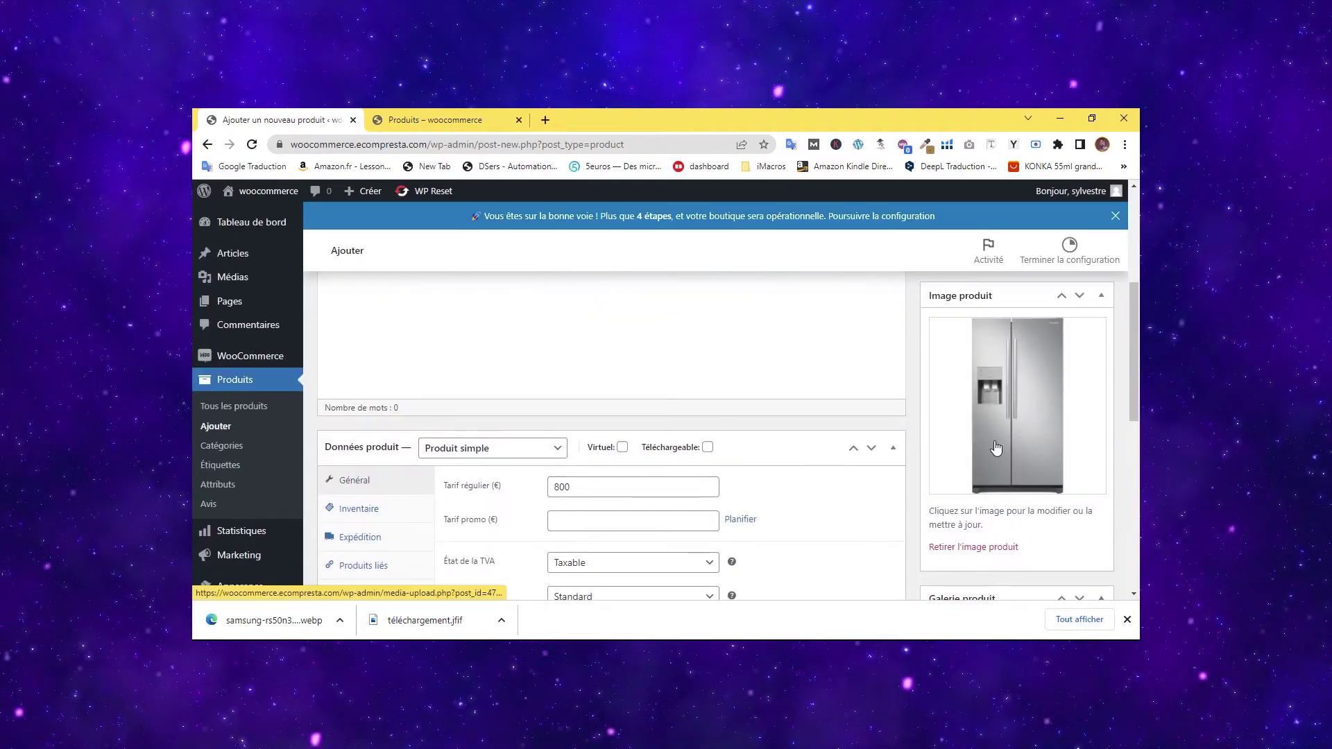
scroll(997, 417, down, 4)
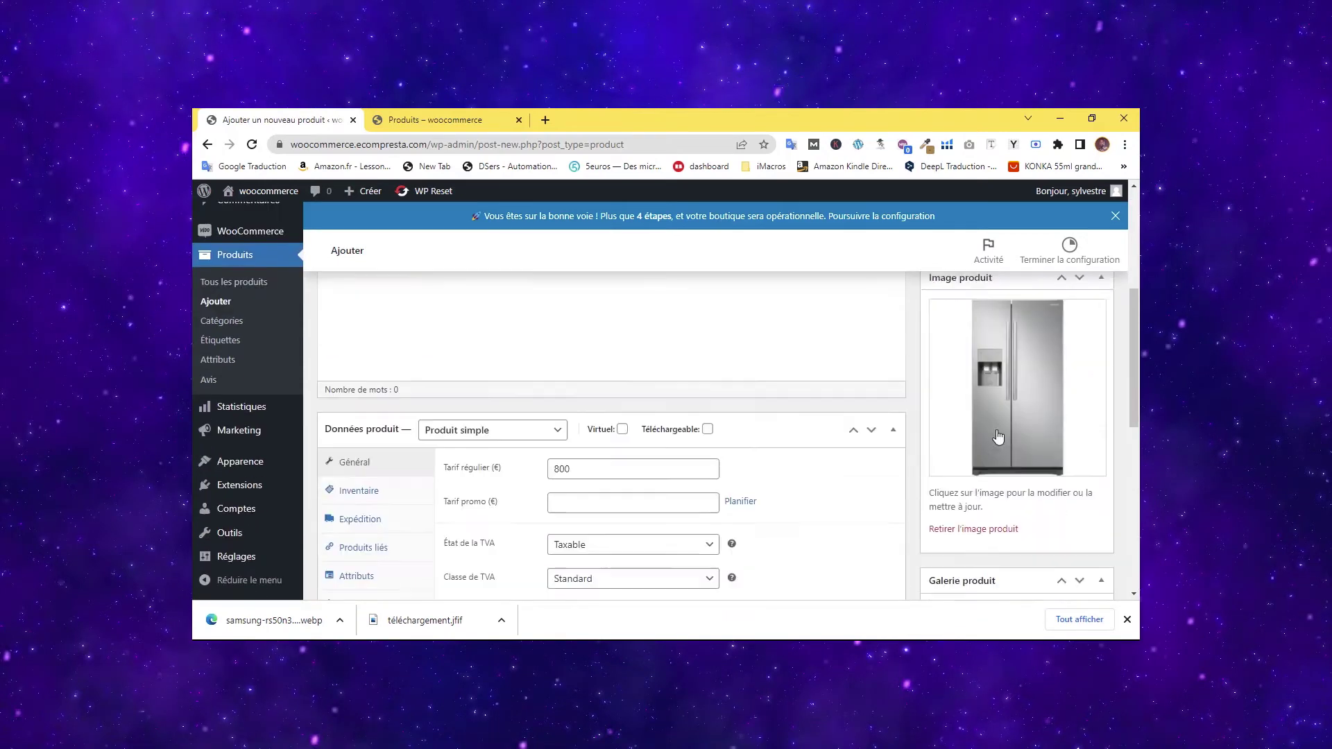
scroll(891, 439, up, 8)
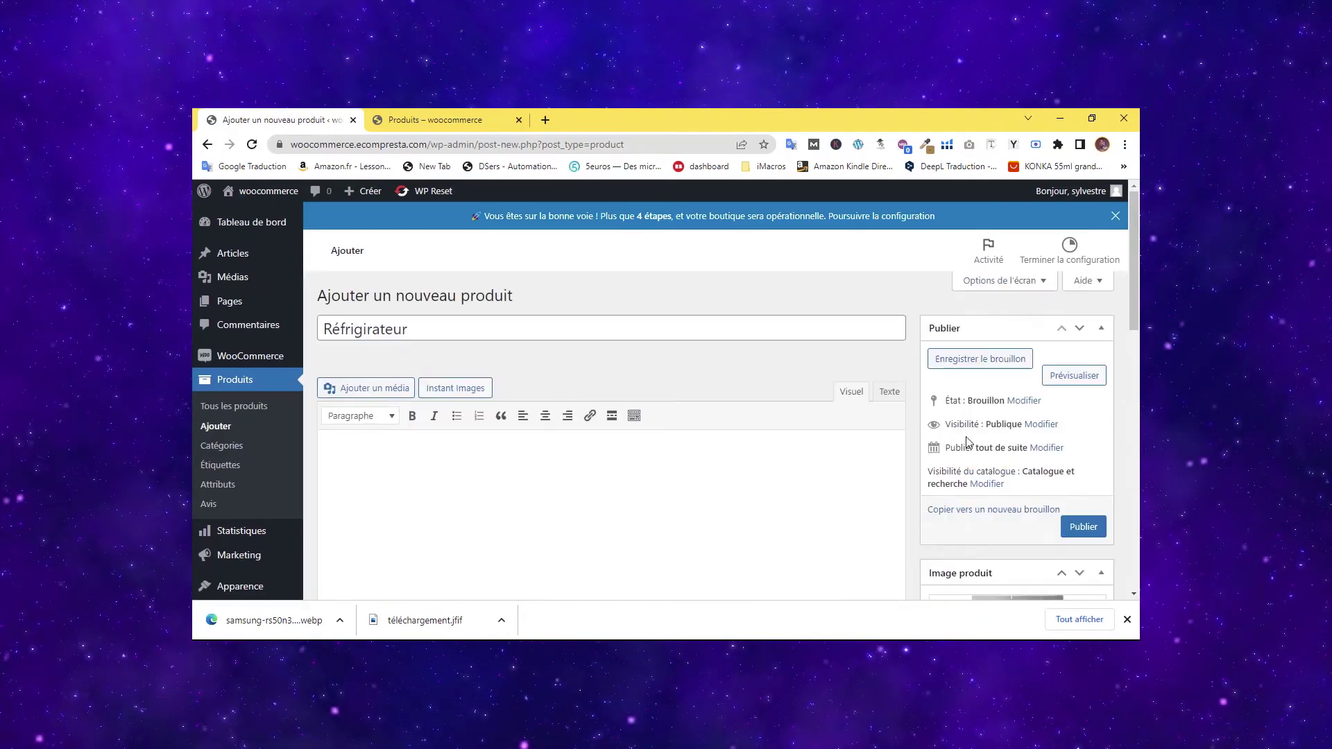
click(1087, 535)
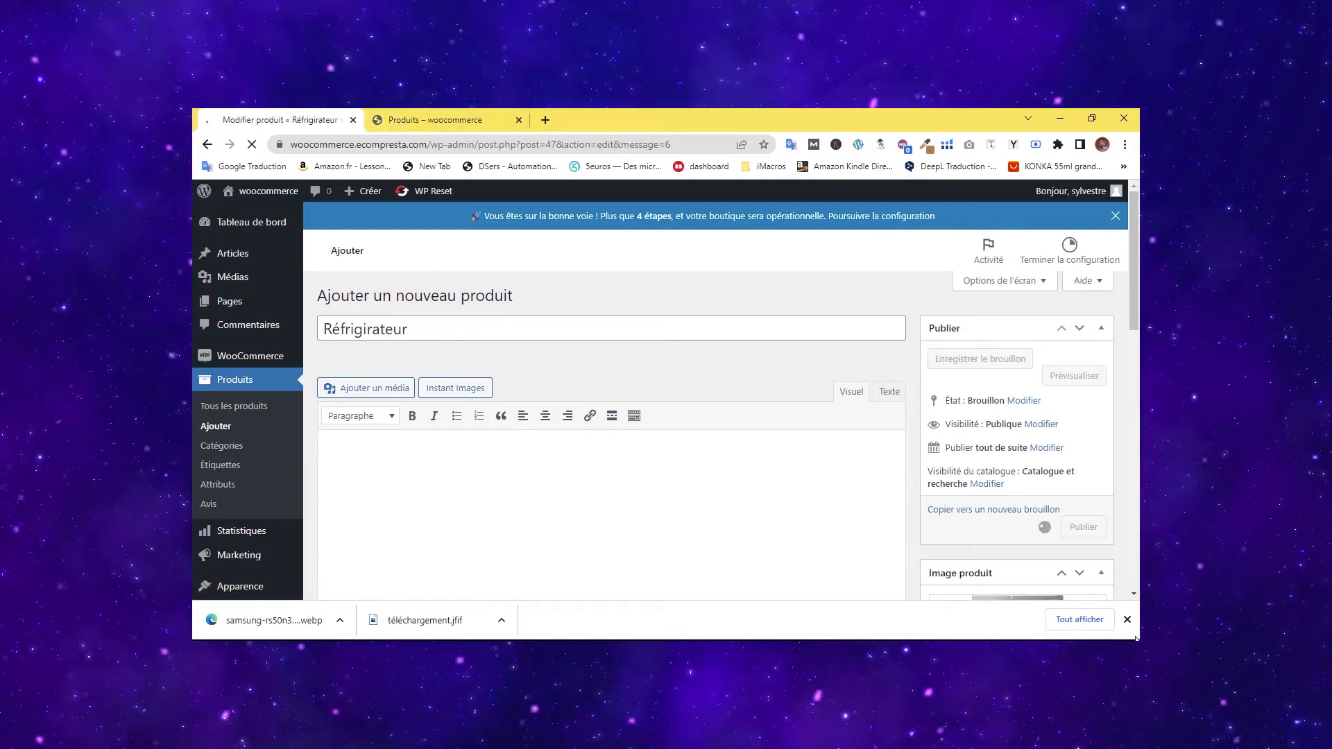
Reload the storefront's shop page after publishing the product.
click(400, 121)
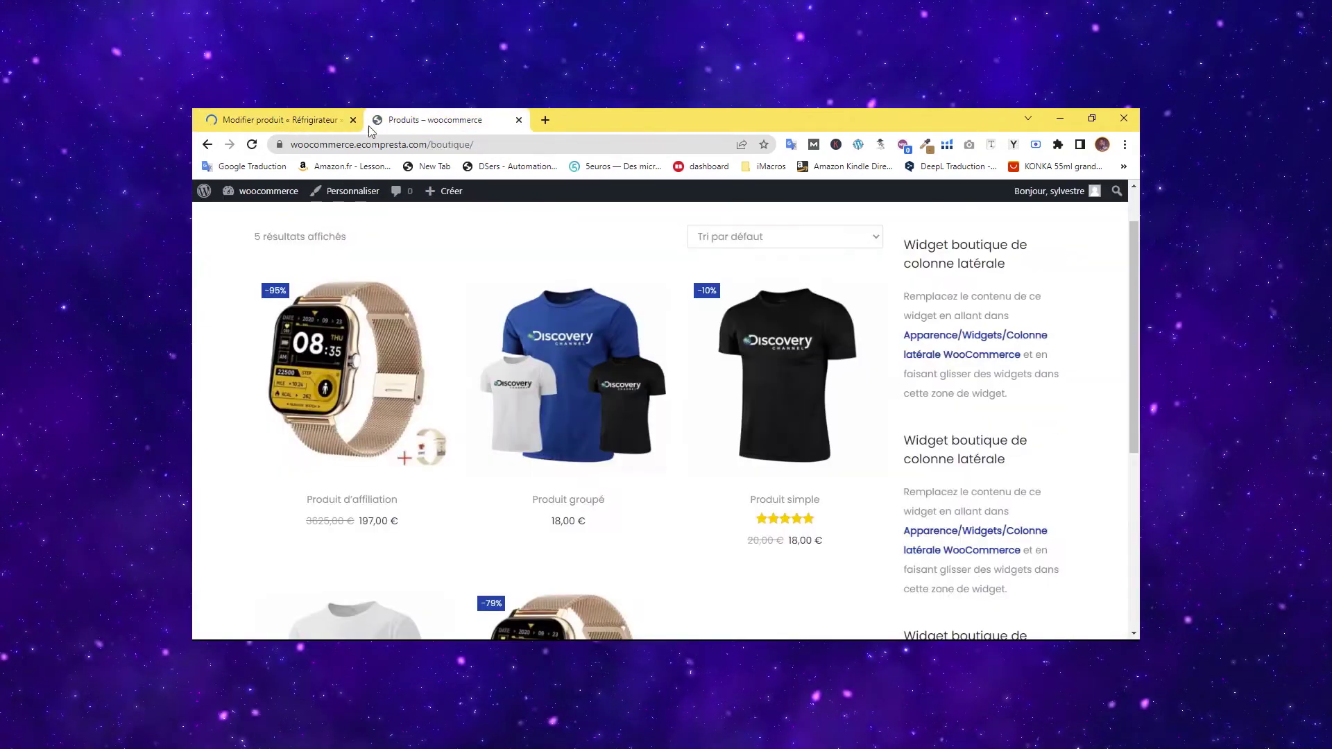
click(281, 116)
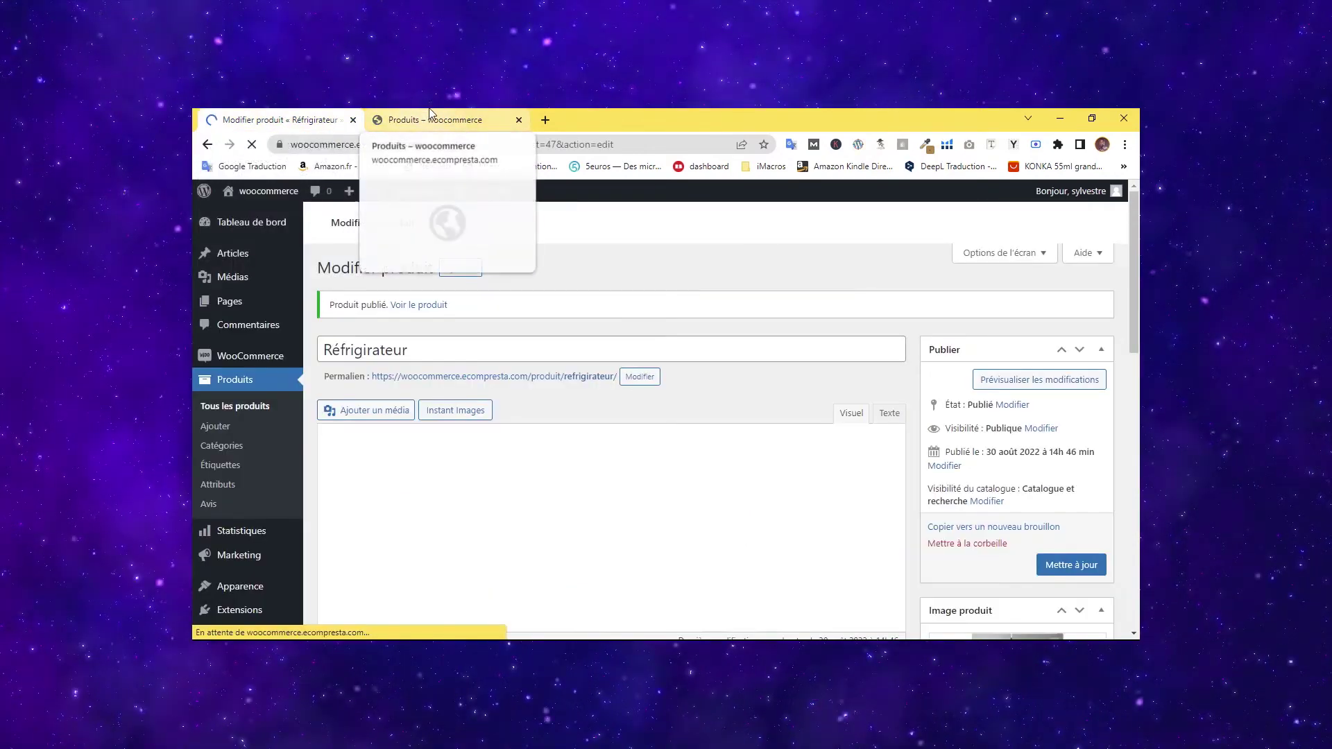
click(430, 118)
click(251, 144)
mouse_move(286, 193)
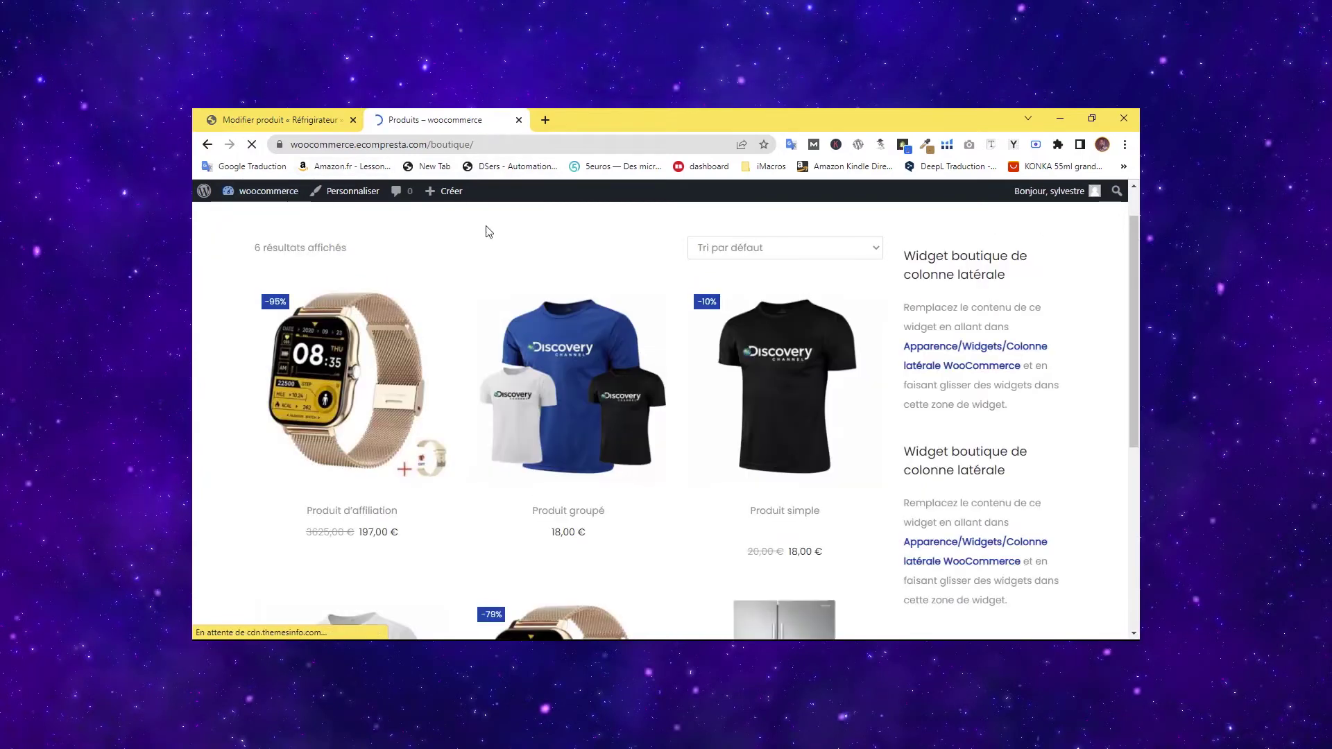
Examine the shop's product grid, comparing the Réfrigirateur with the T-shirts and watches.
scroll(1127, 411, down, 4)
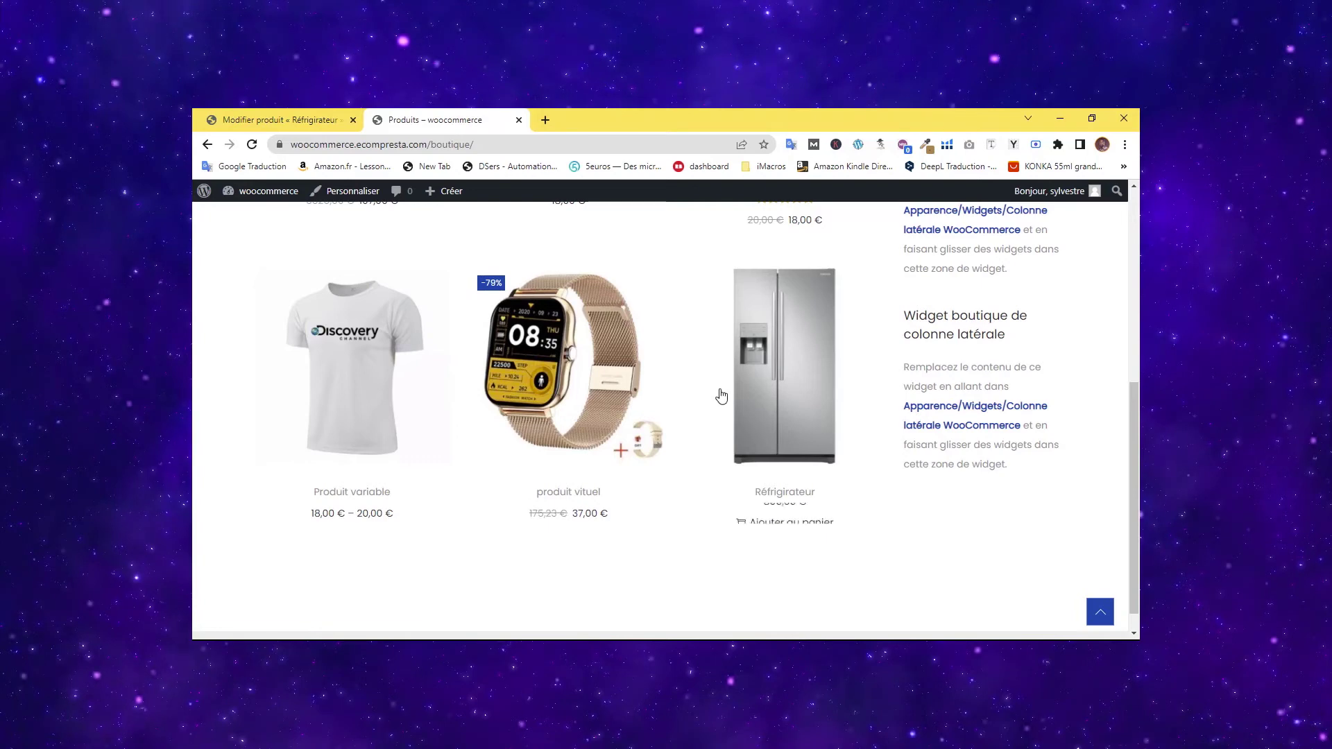
scroll(722, 393, up, 4)
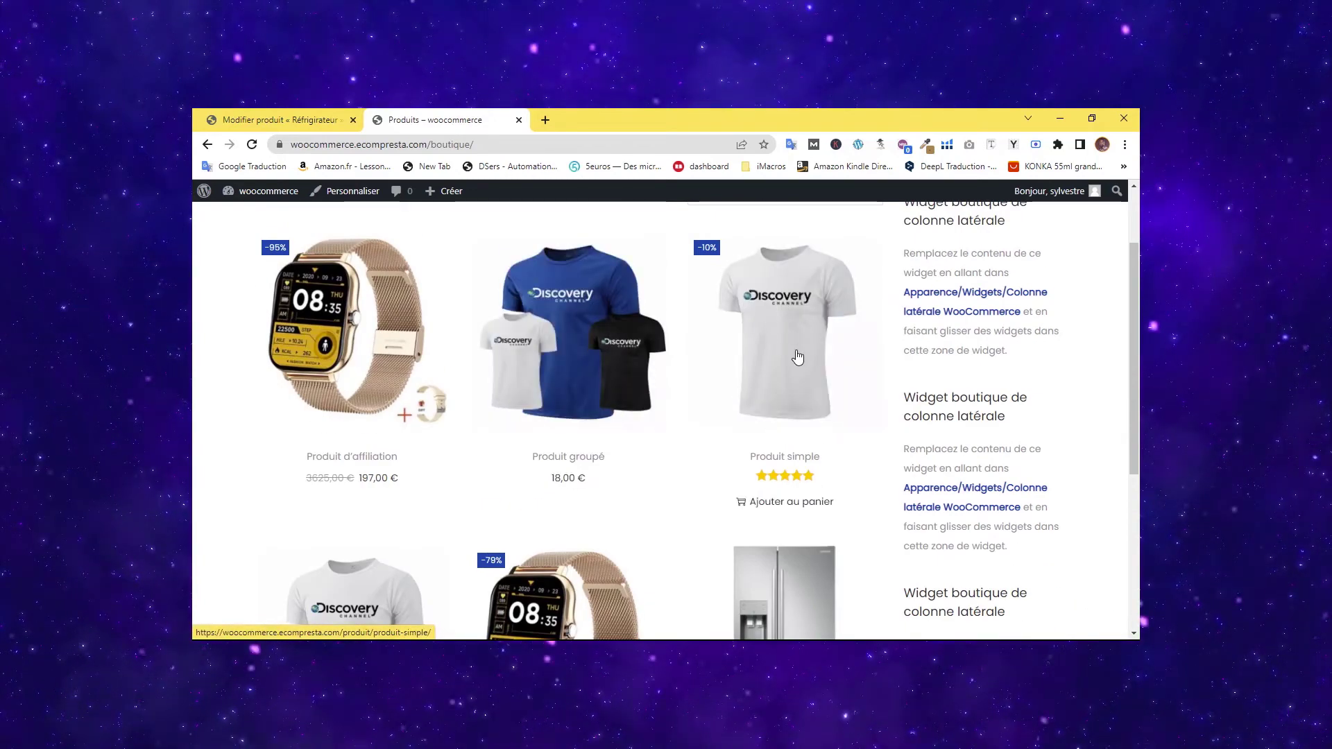
scroll(778, 429, down, 1)
scroll(782, 470, down, 3)
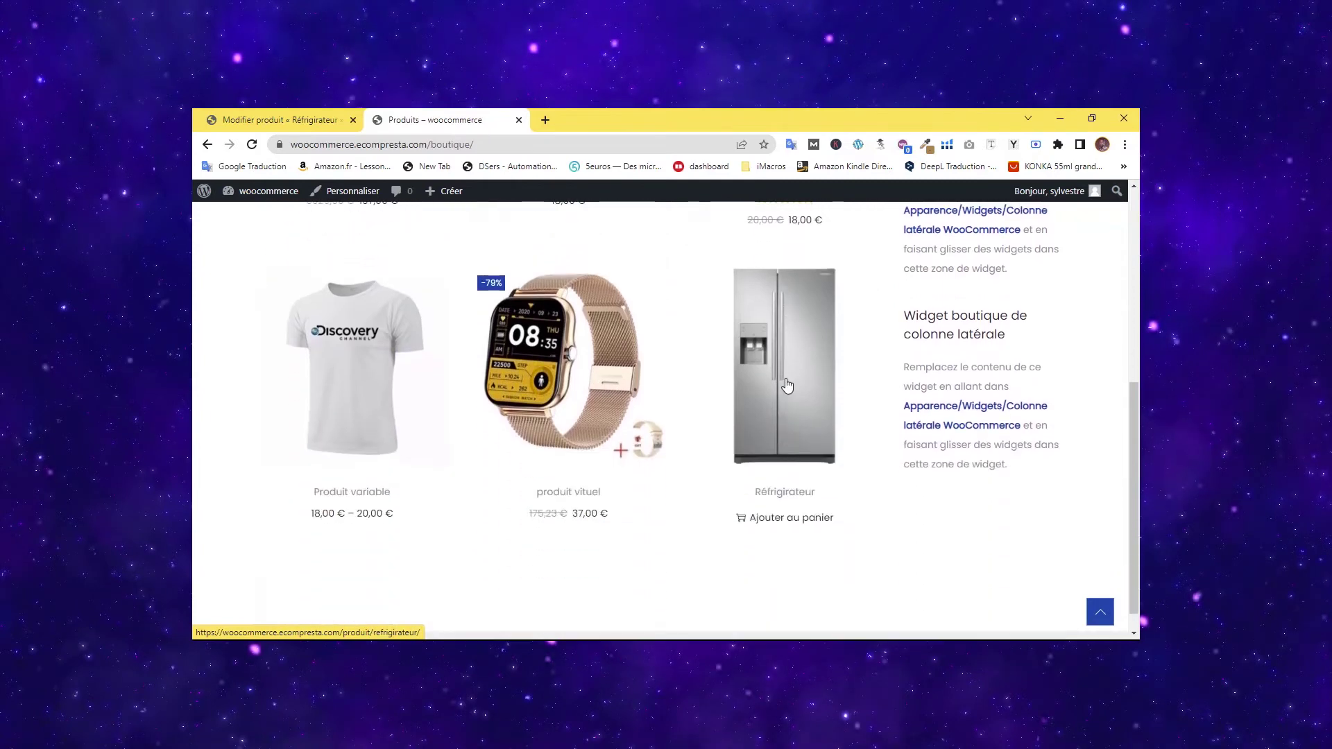
scroll(781, 390, up, 1)
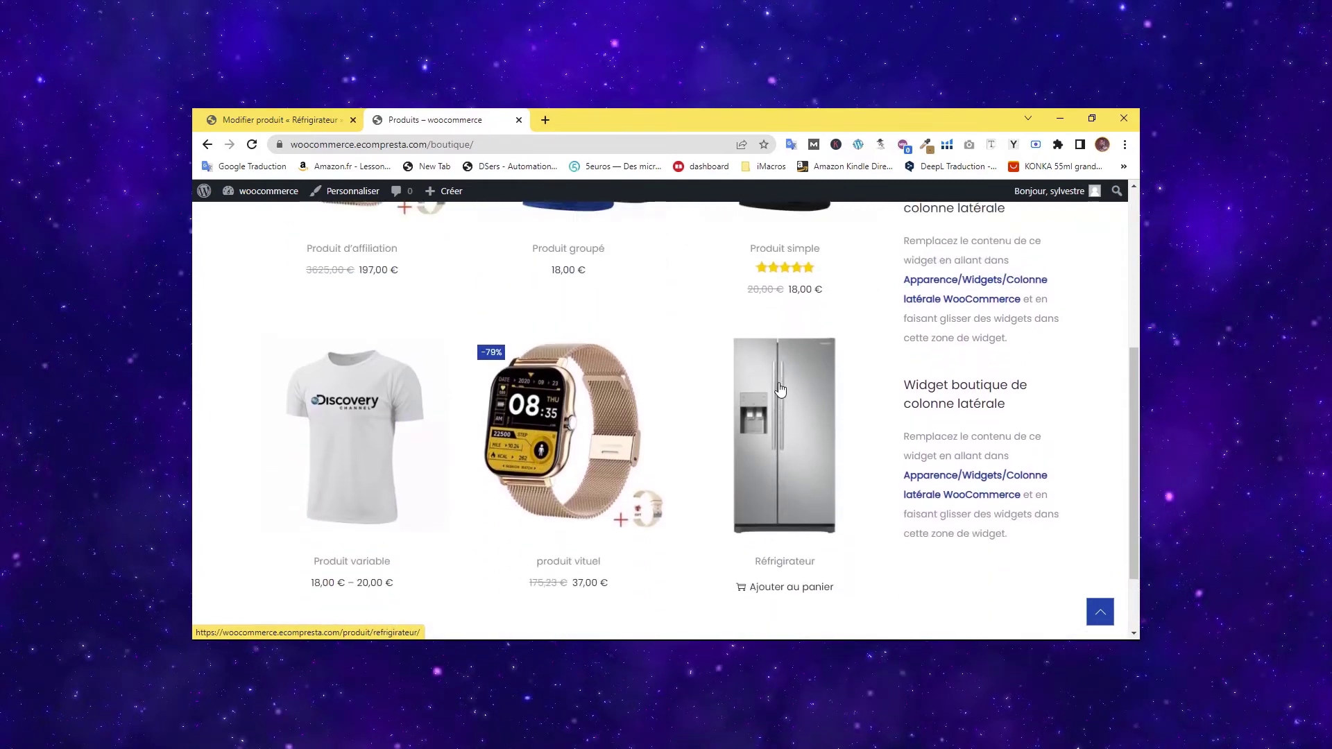
scroll(781, 389, up, 1)
scroll(782, 457, up, 3)
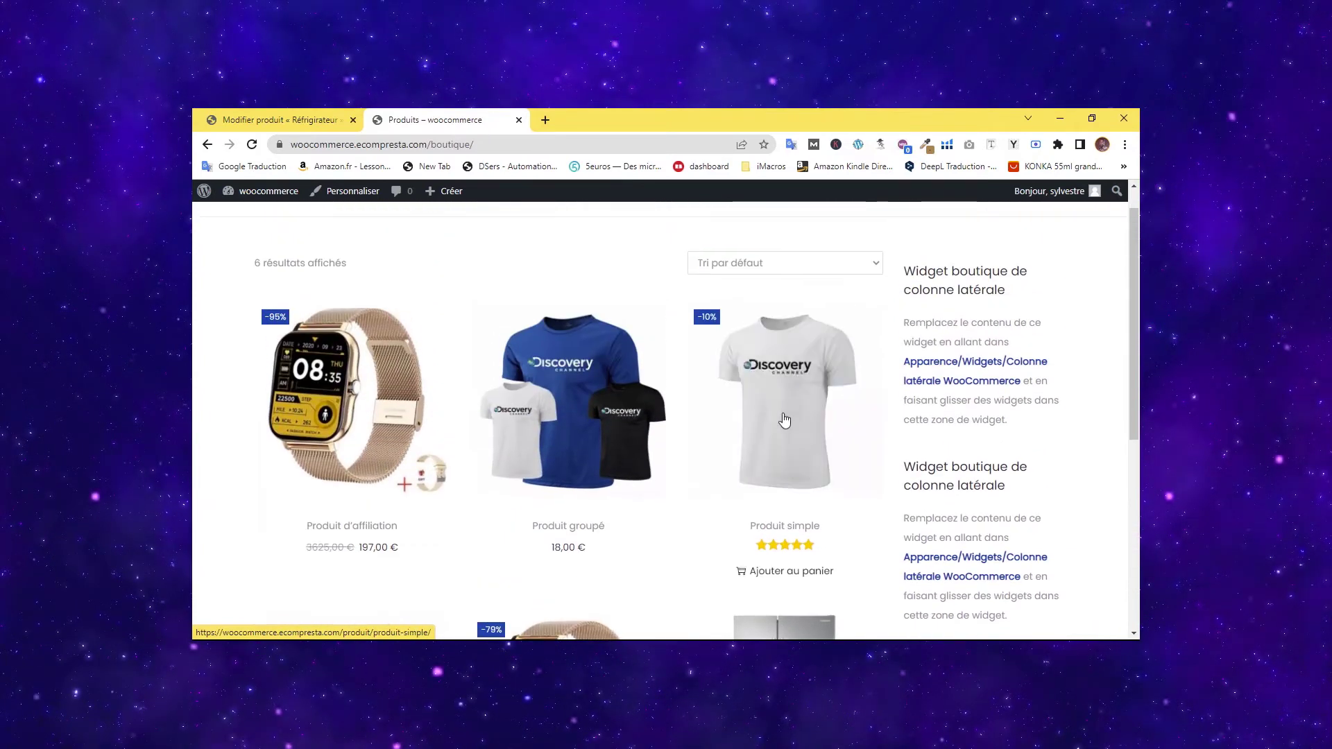
scroll(782, 333, down, 3)
scroll(780, 322, up, 2)
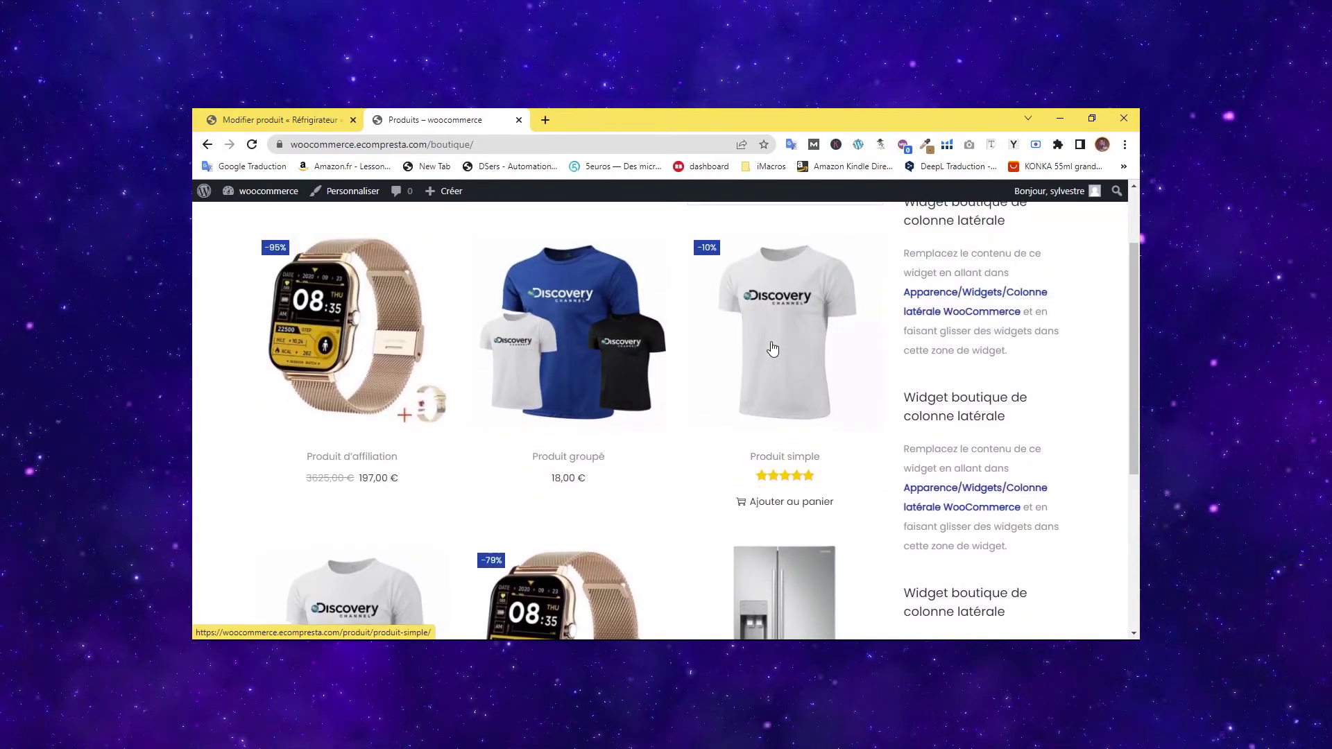
scroll(774, 366, down, 4)
scroll(772, 366, up, 4)
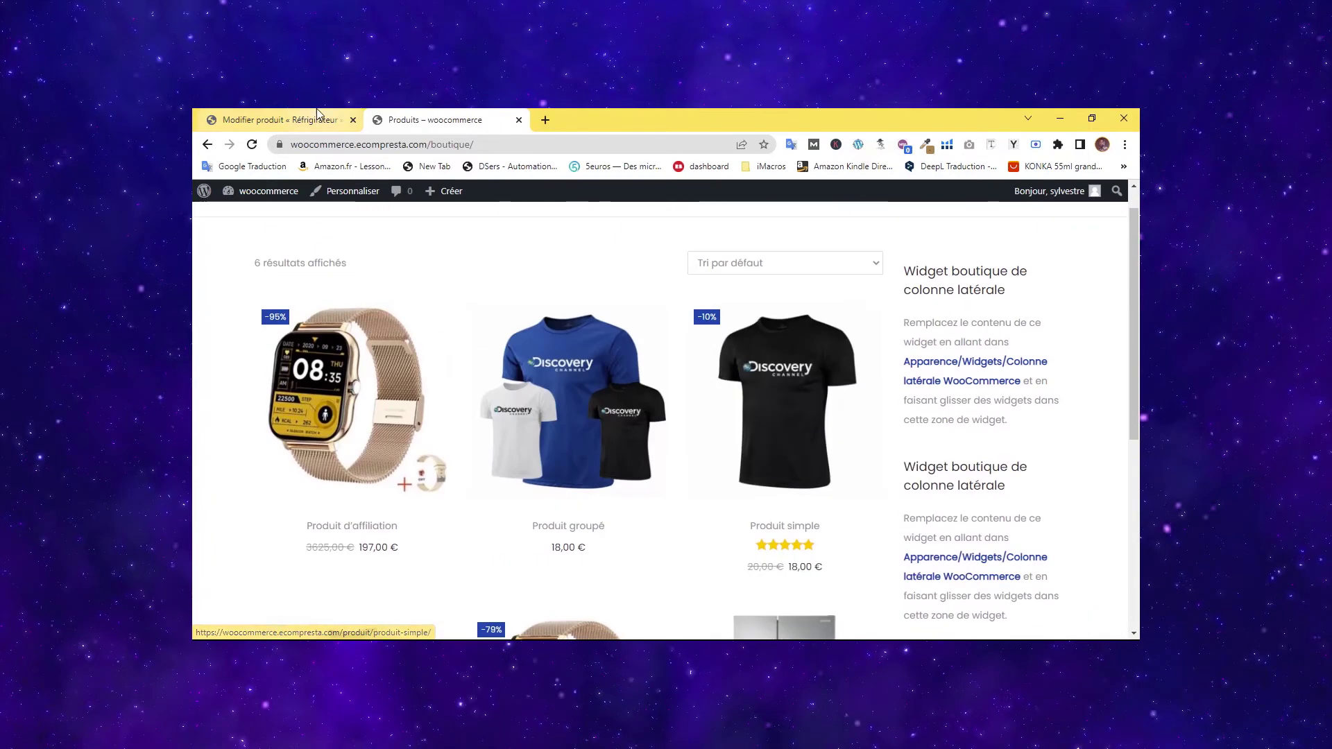
Return to the admin area and open the shipping classes in the WooCommerce shipping settings.
click(278, 120)
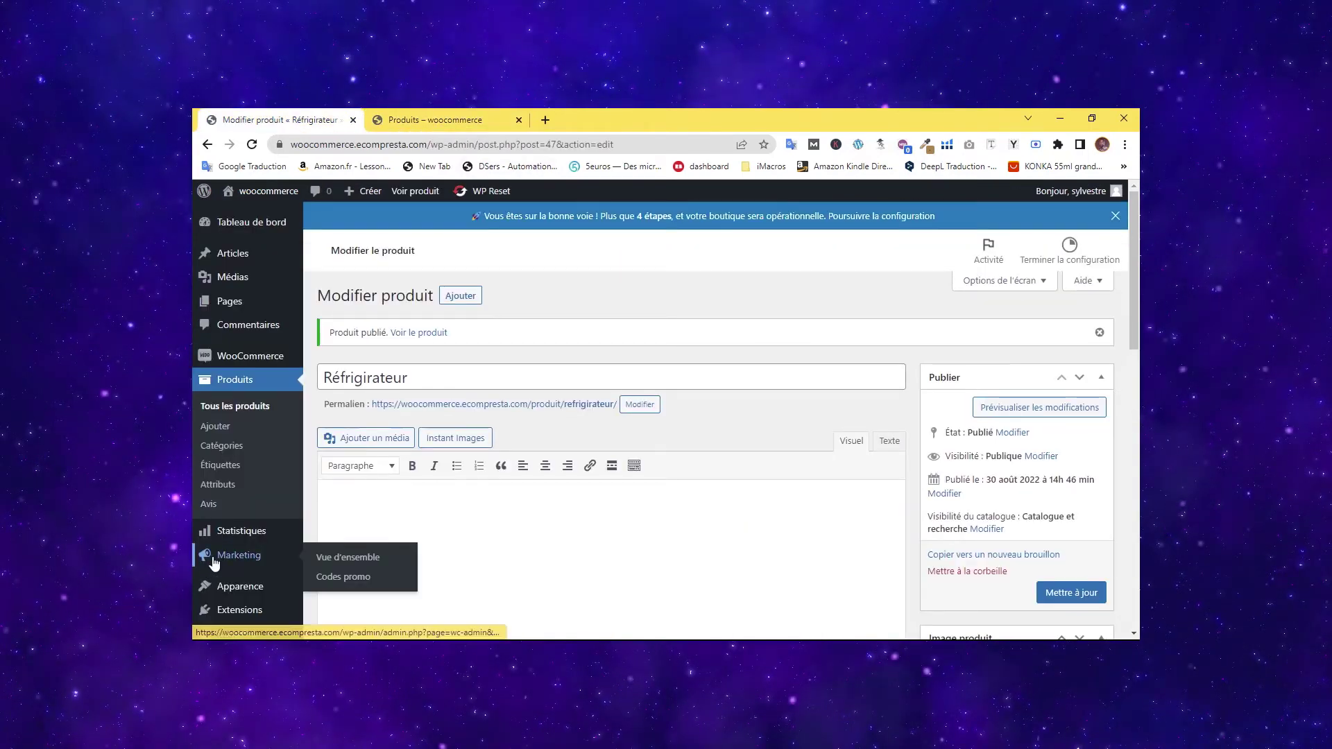
mouse_move(234, 544)
scroll(235, 543, down, 2)
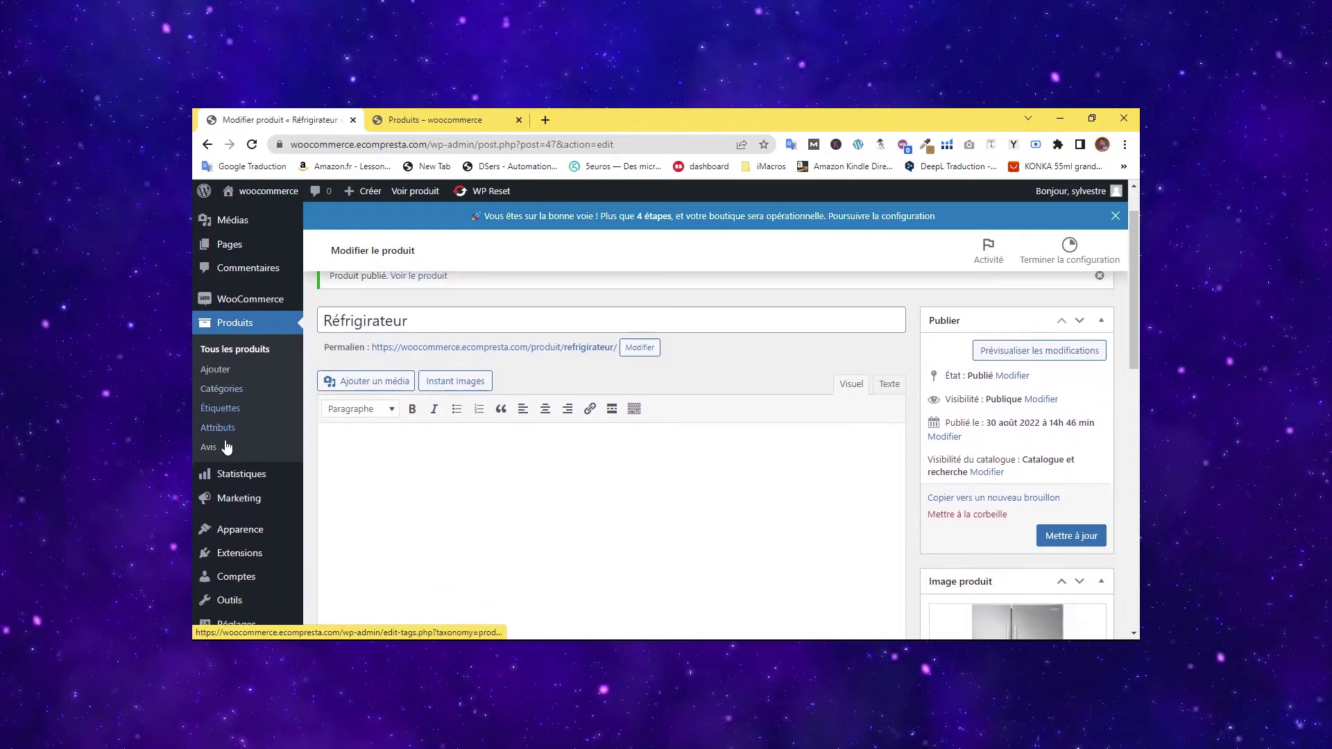
mouse_move(238, 274)
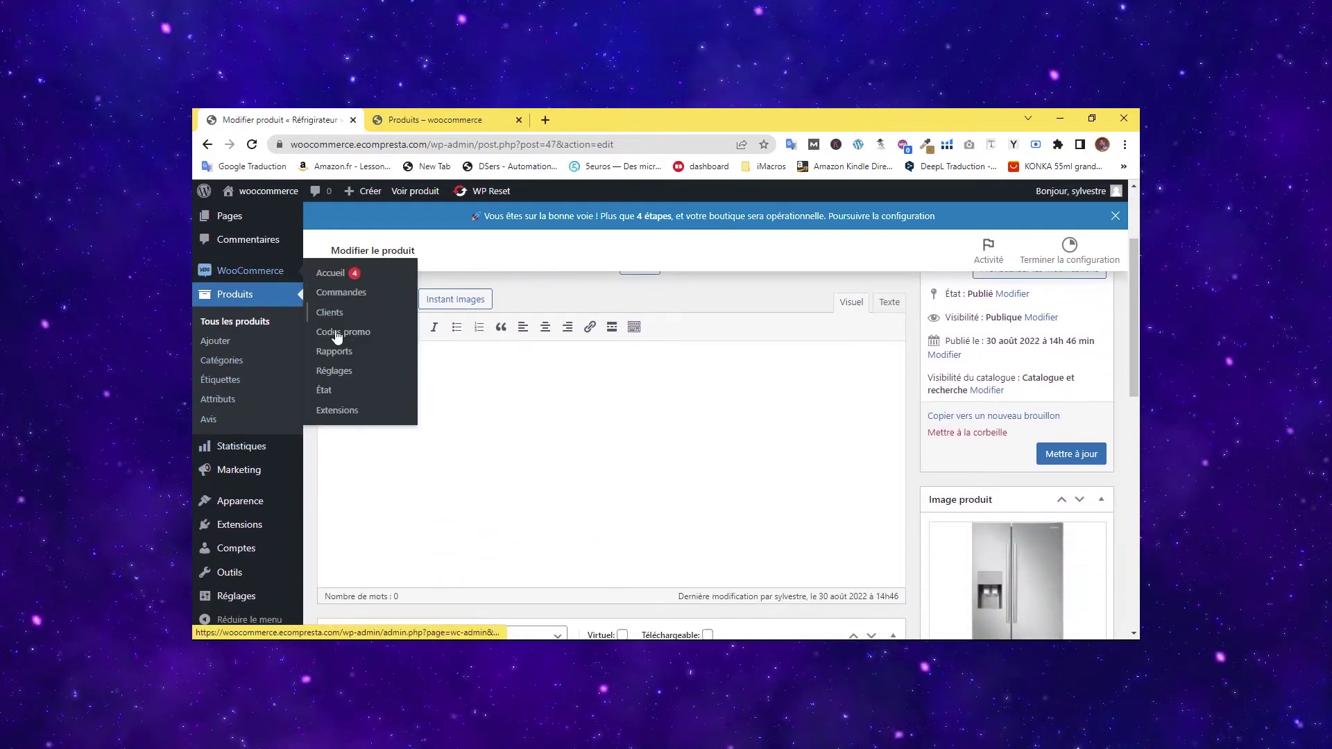
click(358, 372)
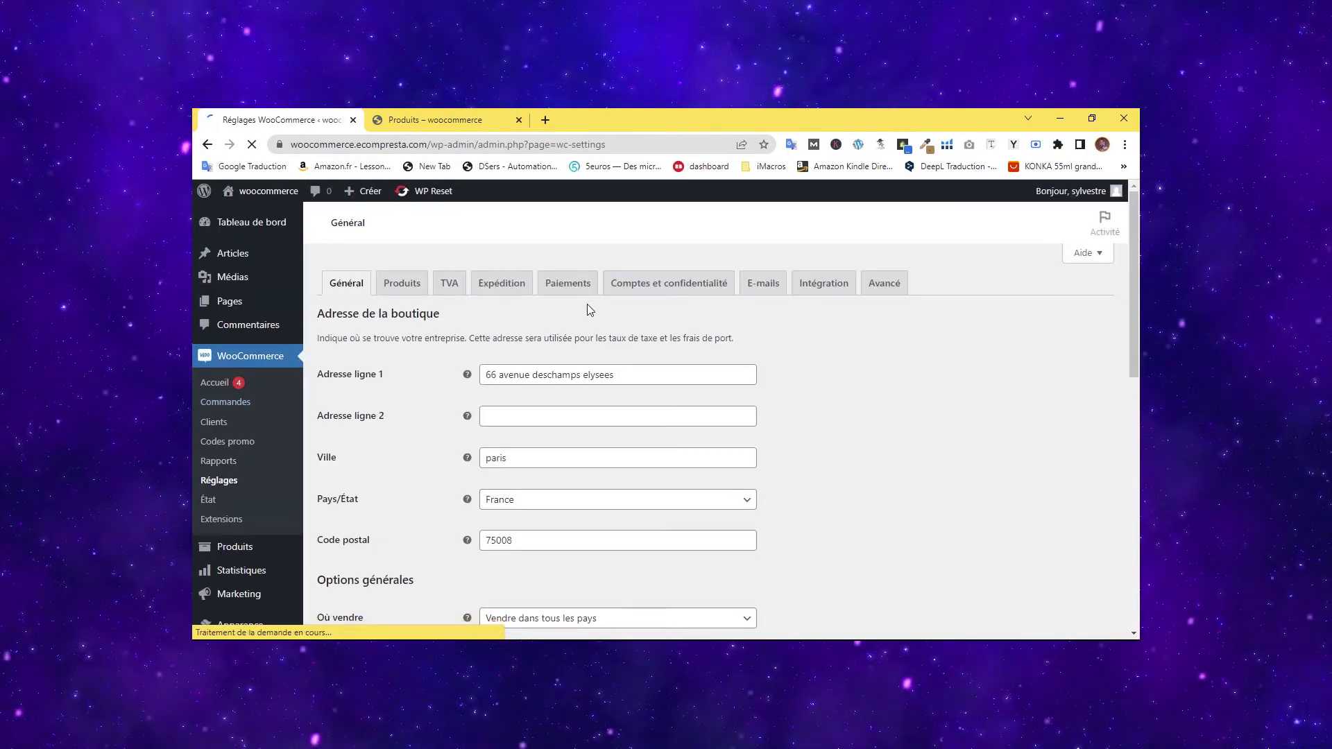
click(509, 293)
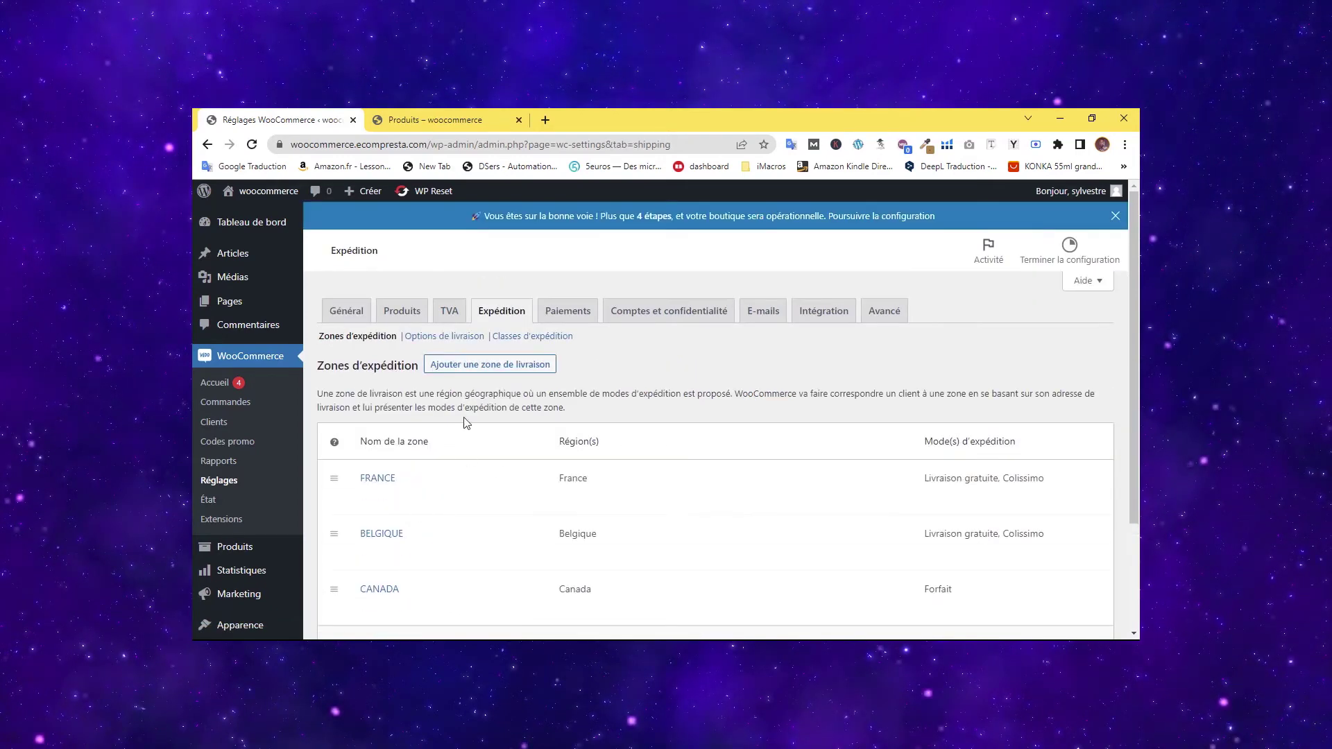
click(532, 345)
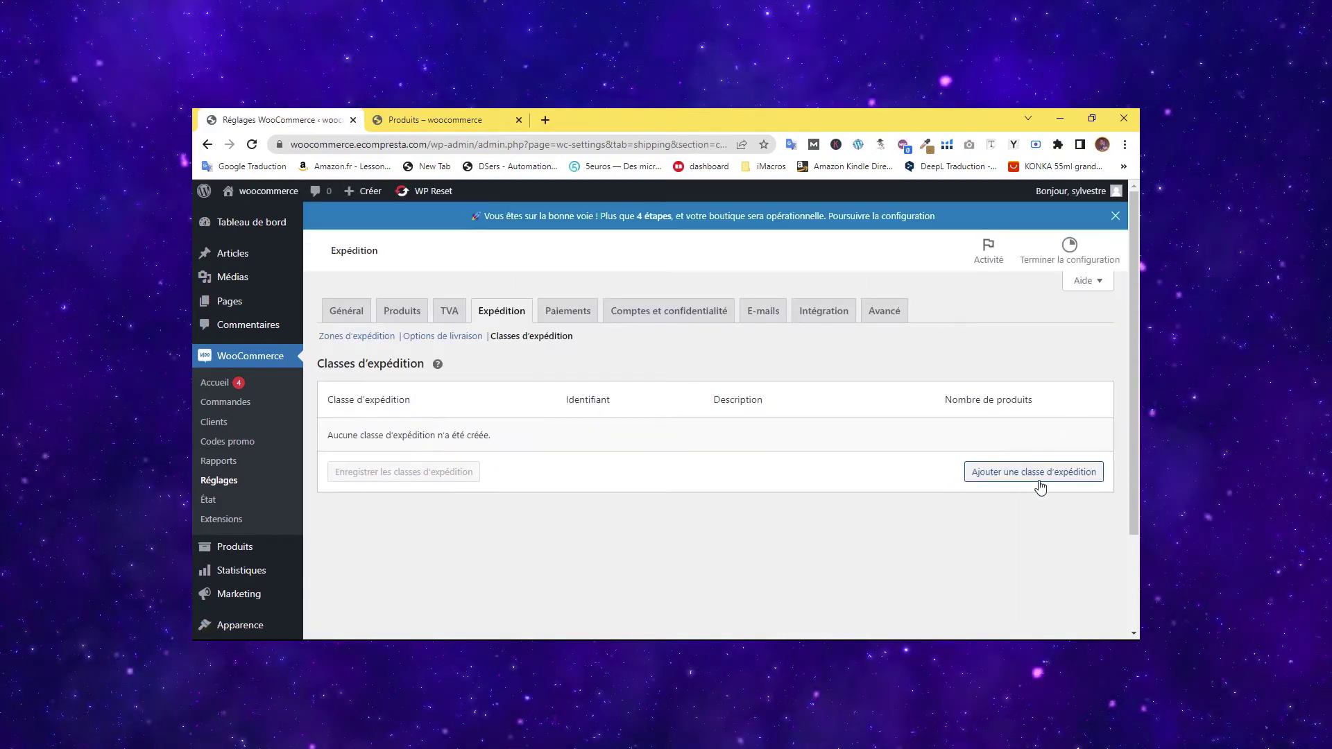
Add a shipping class named "produit leger" with empty identifier and description, and save it.
click(1036, 477)
click(465, 442)
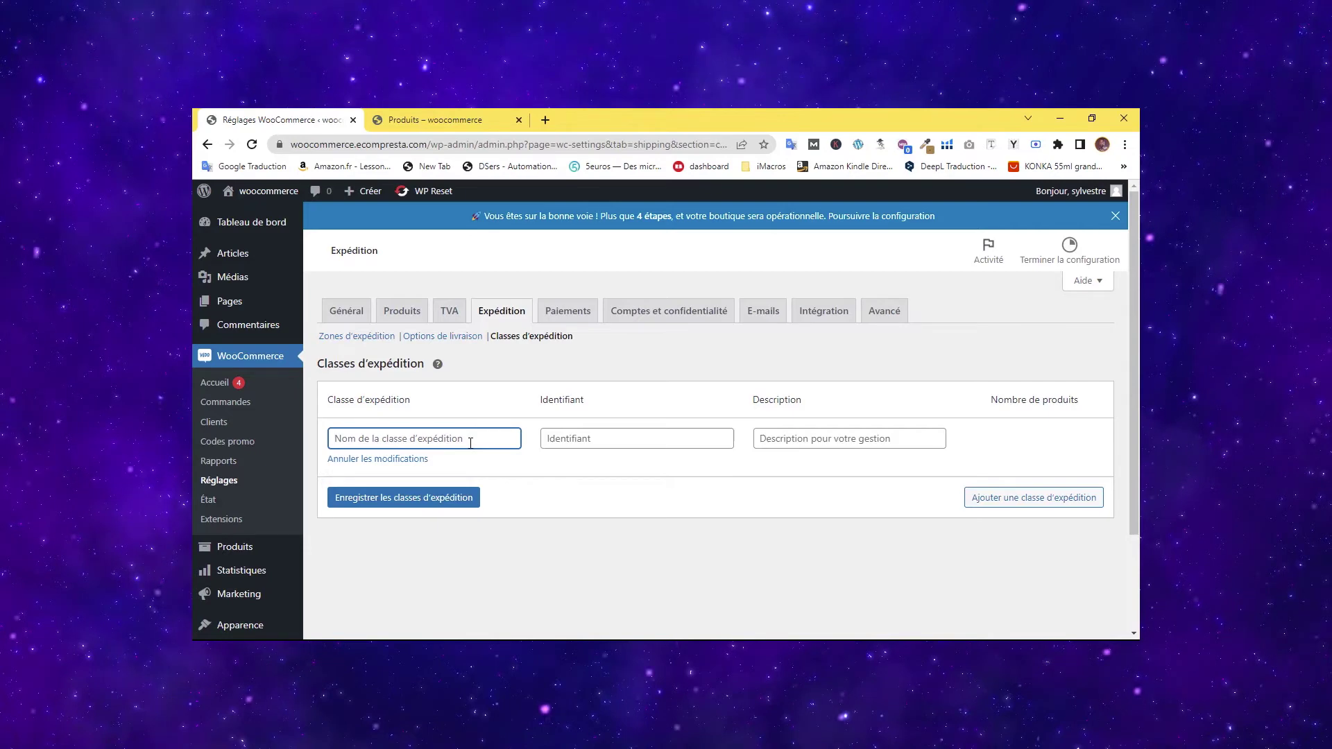
text(produit leger)
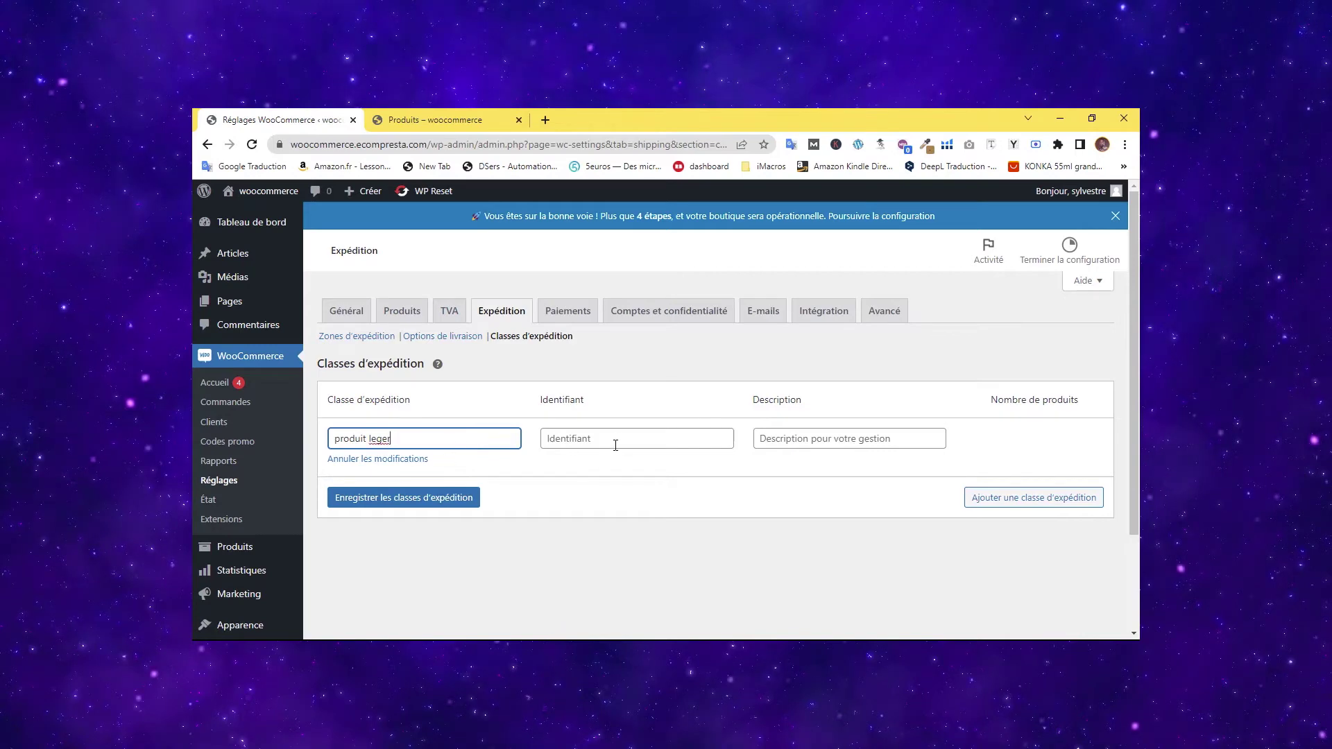
click(615, 445)
click(773, 437)
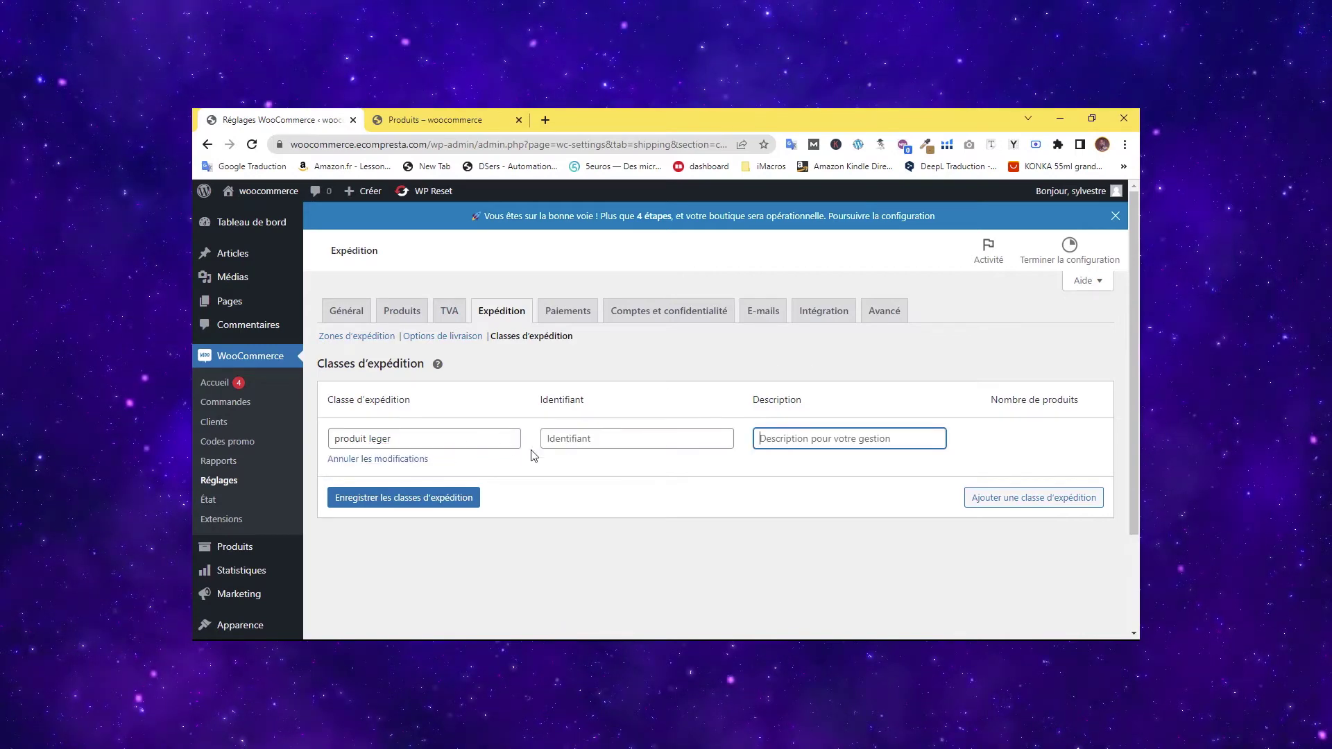
click(434, 505)
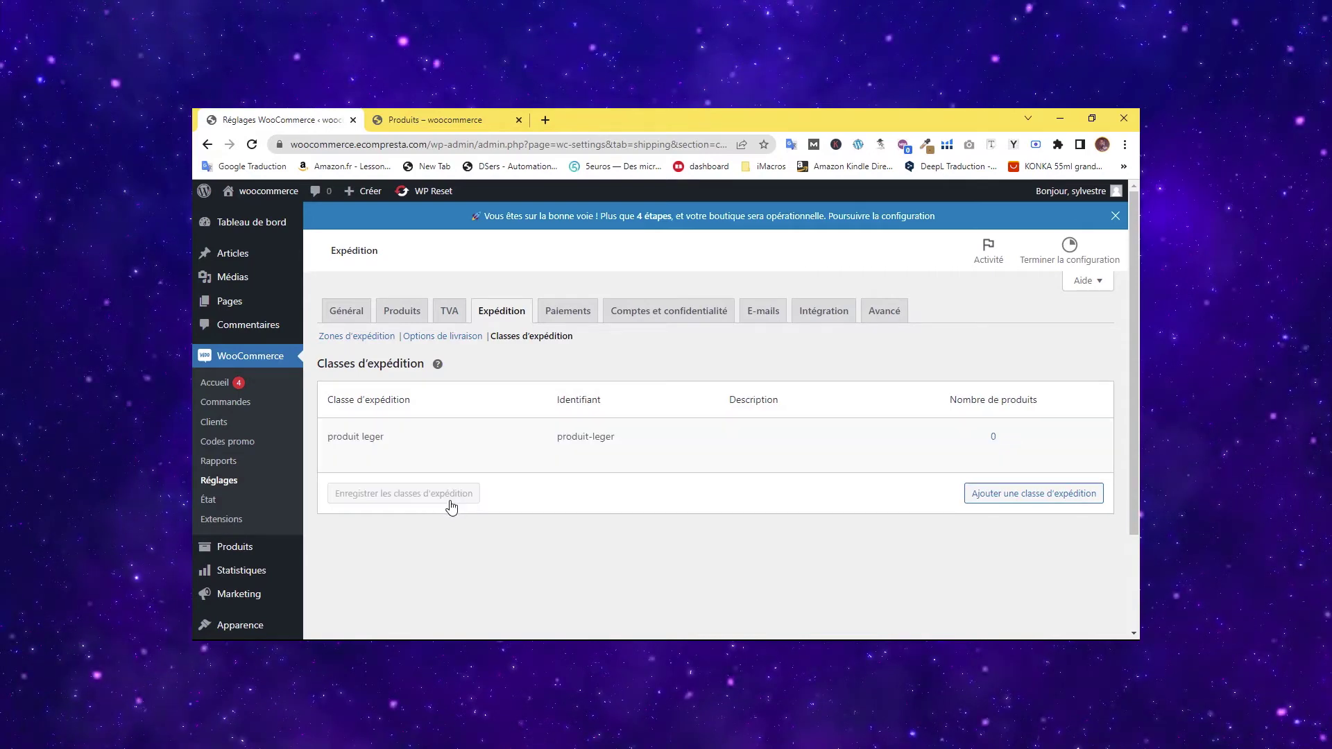
Open the "produit leger" shipping class for editing and save it again.
mouse_move(389, 439)
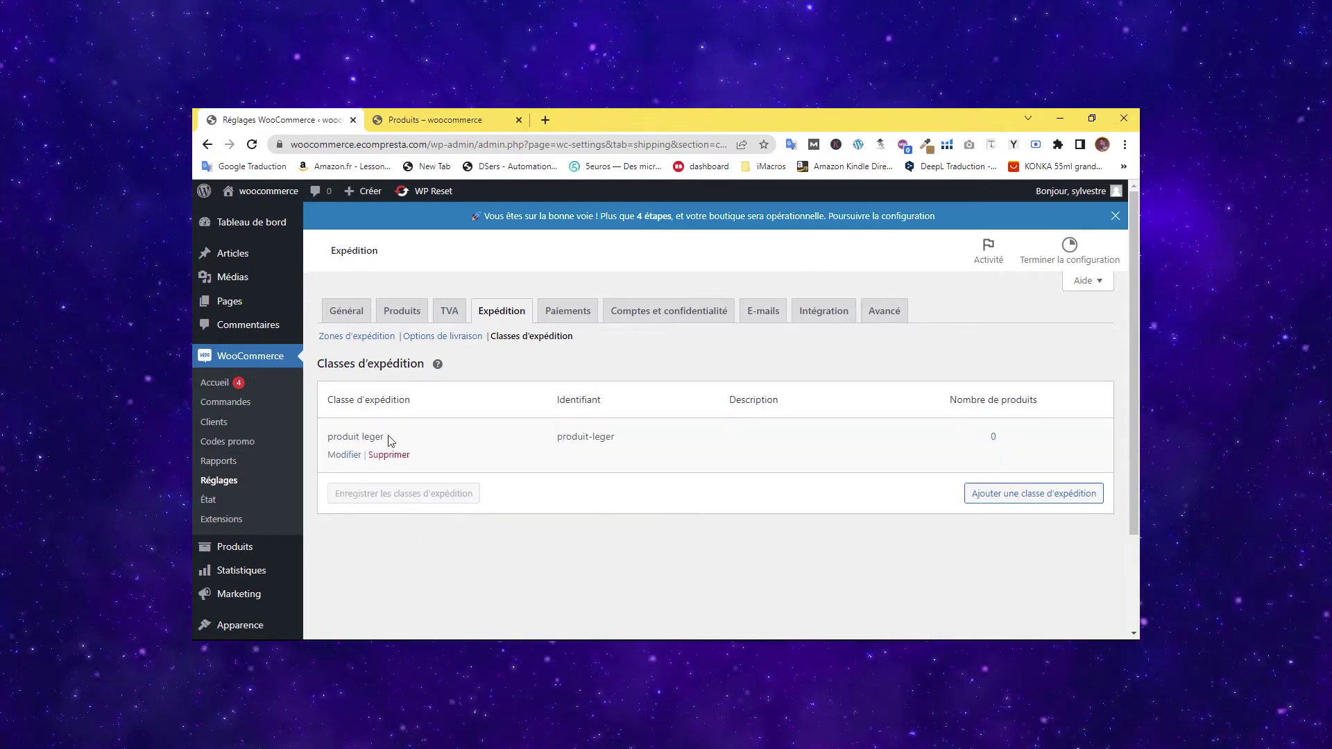
click(345, 456)
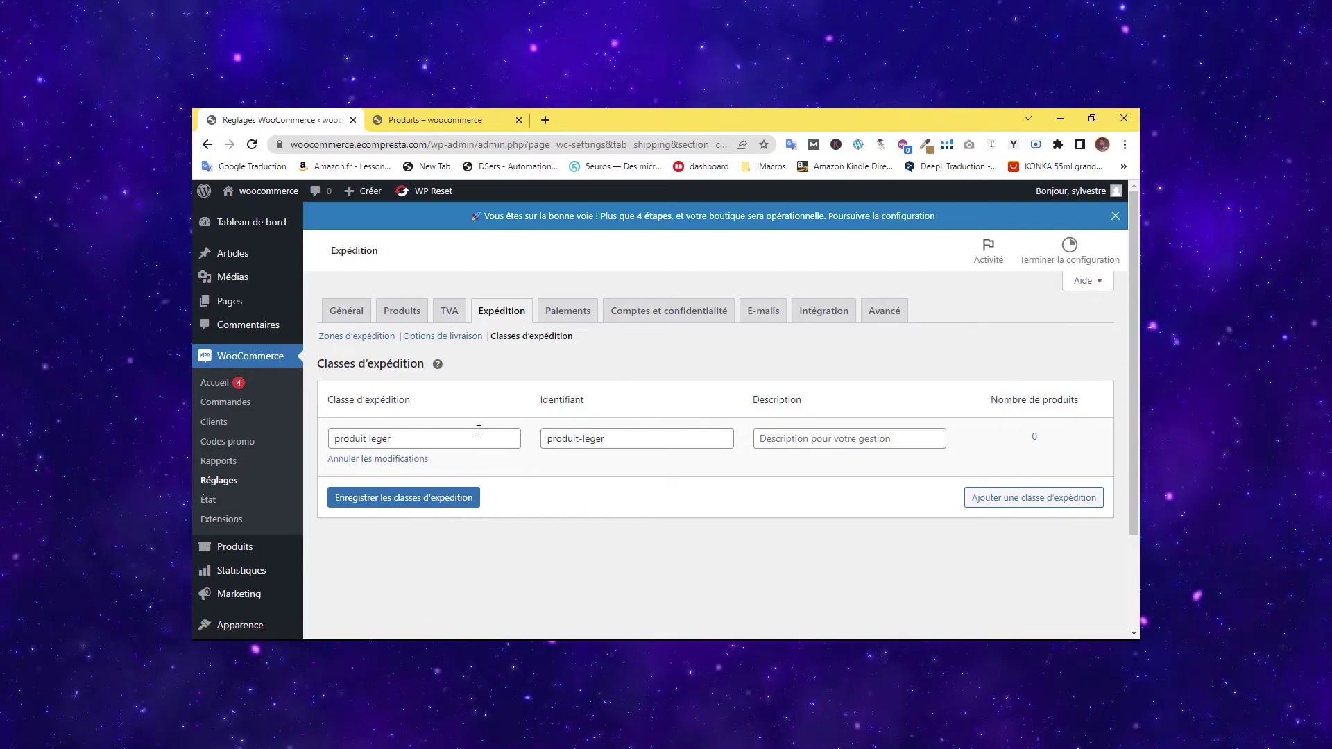
click(379, 499)
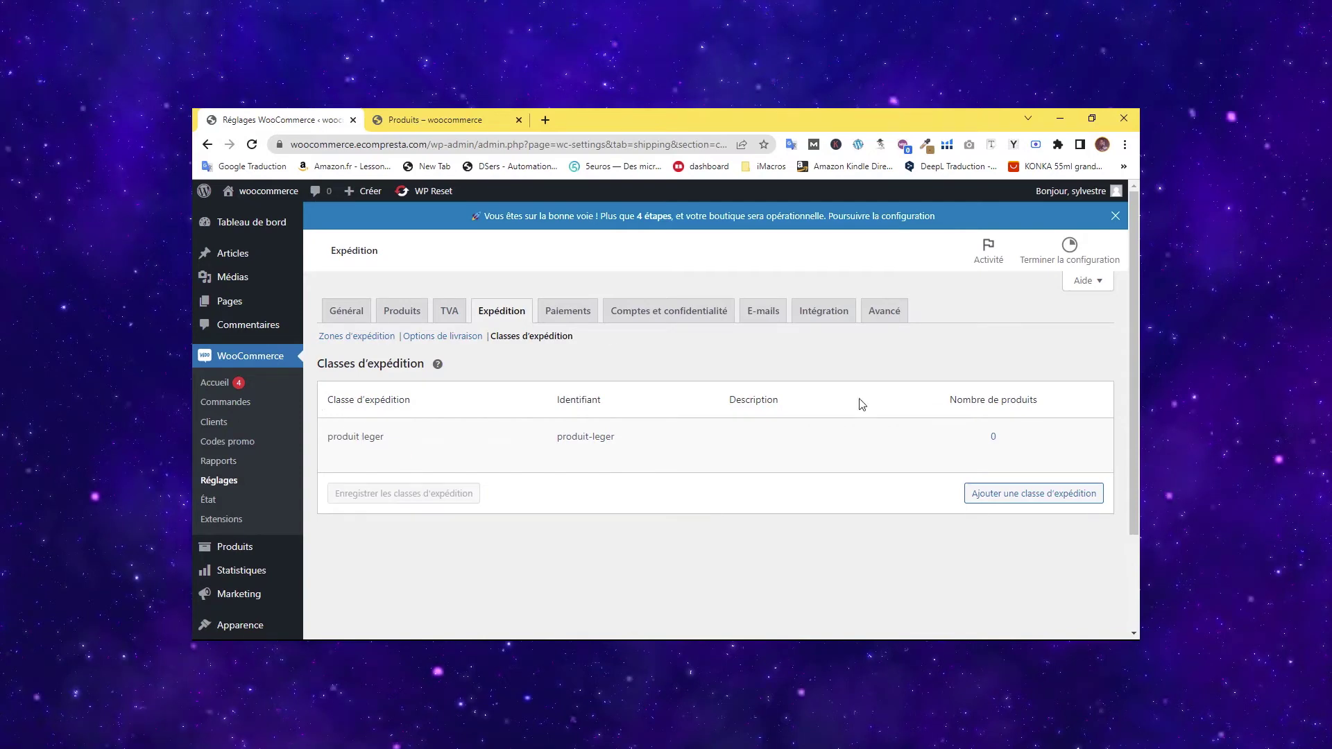
Add a second shipping class named "produit lourd", discard the extra blank row, and save the classes.
click(1001, 496)
click(457, 493)
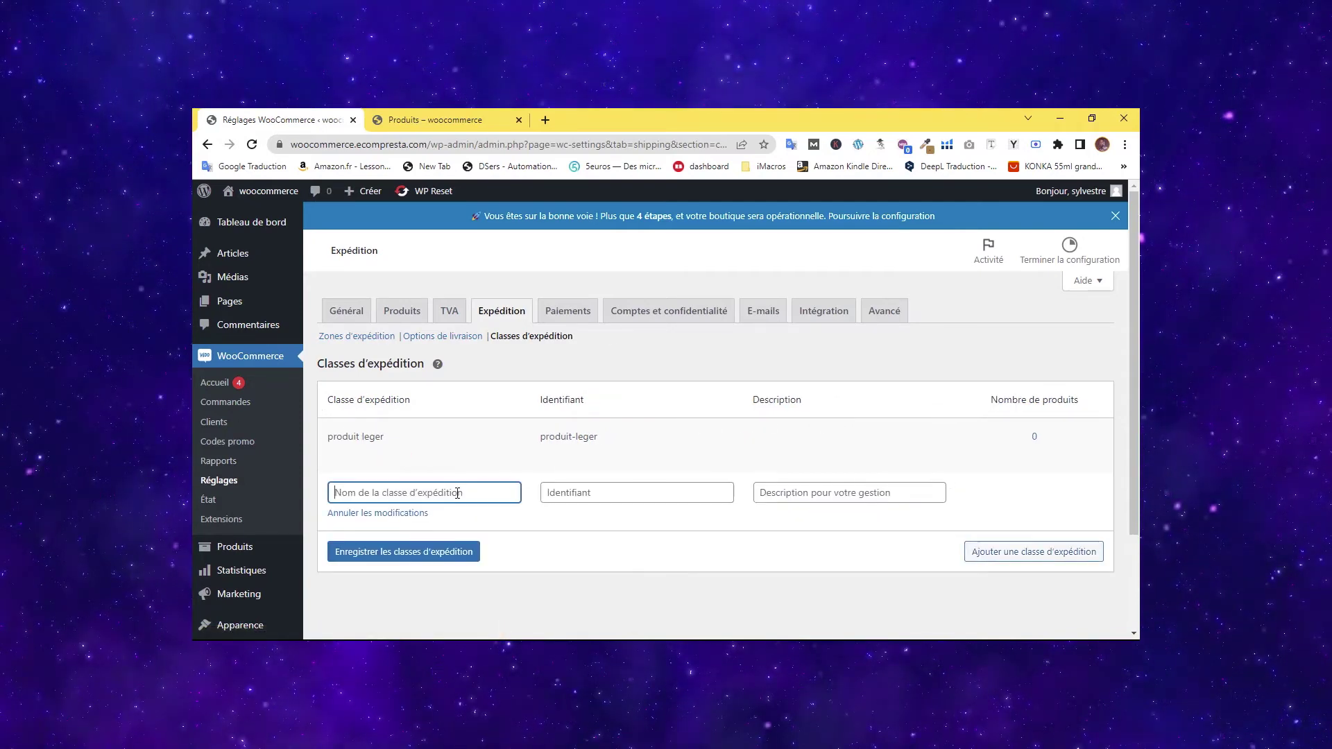
text(produit lourd)
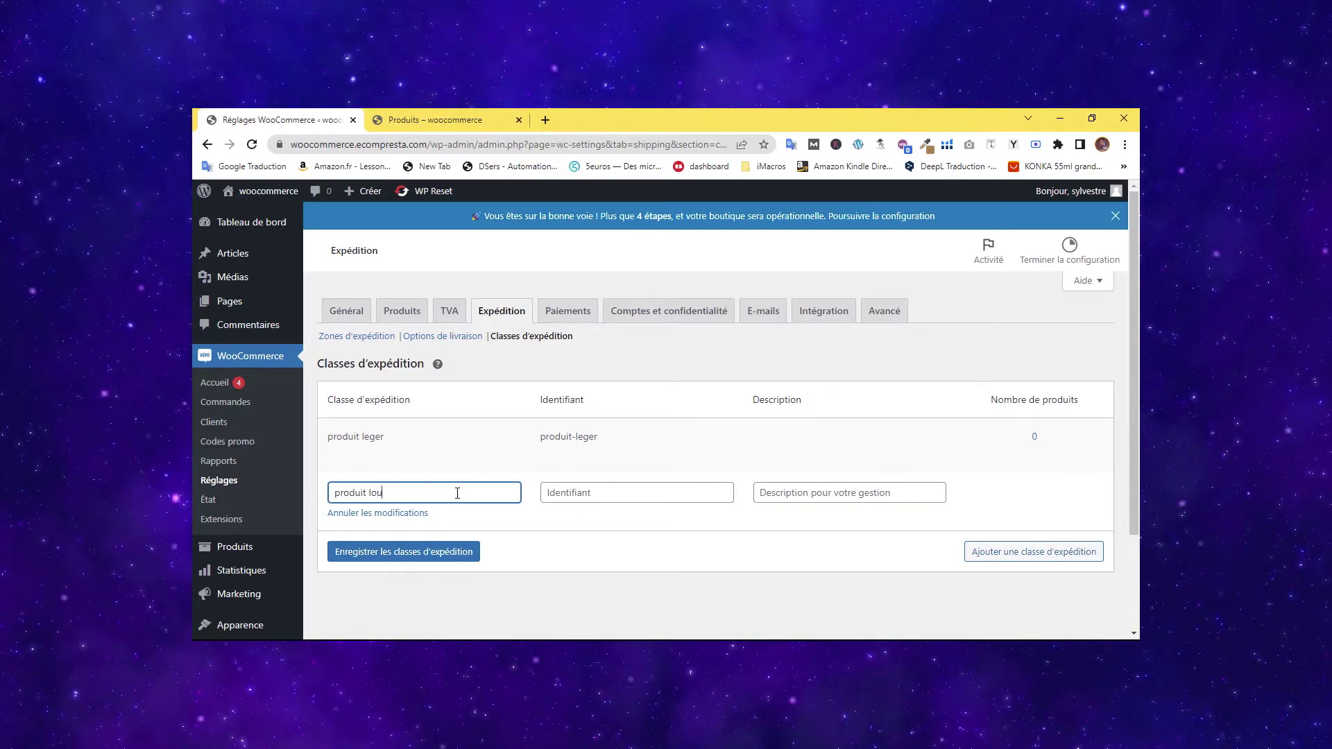
click(1018, 552)
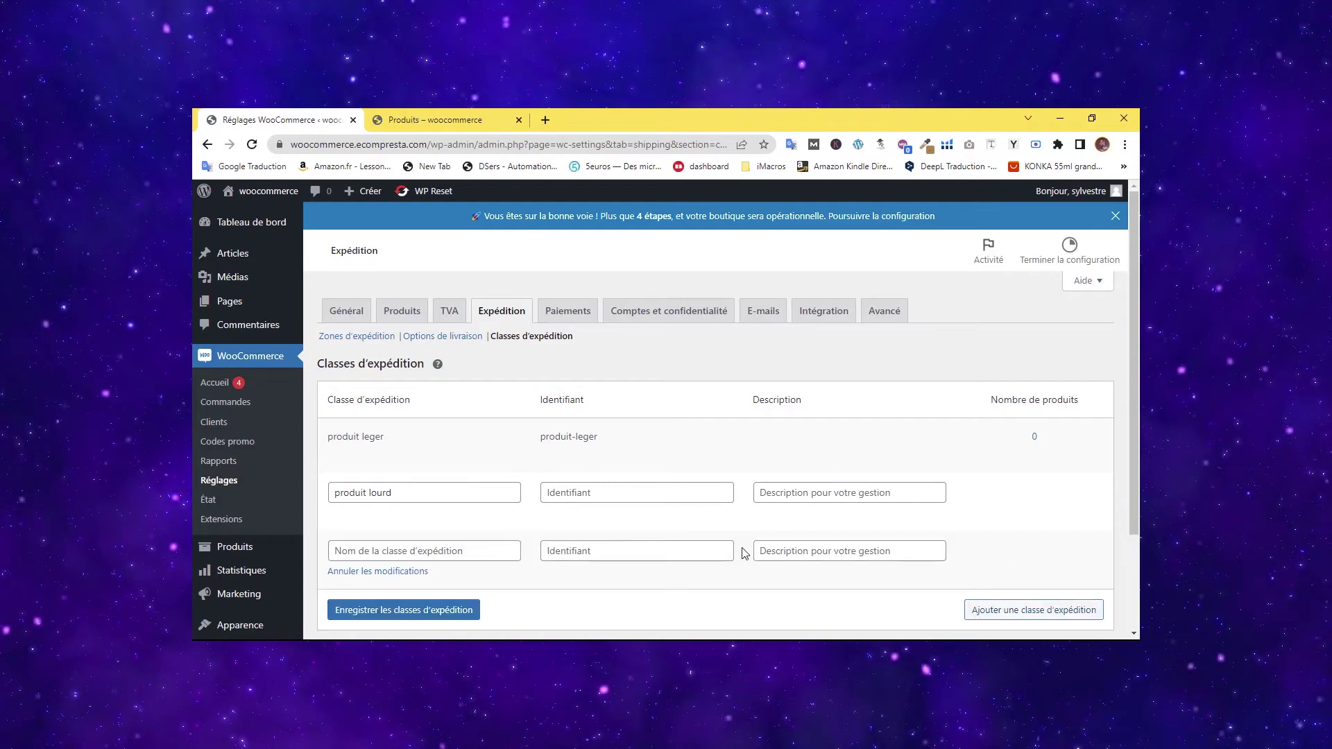
click(386, 571)
click(399, 553)
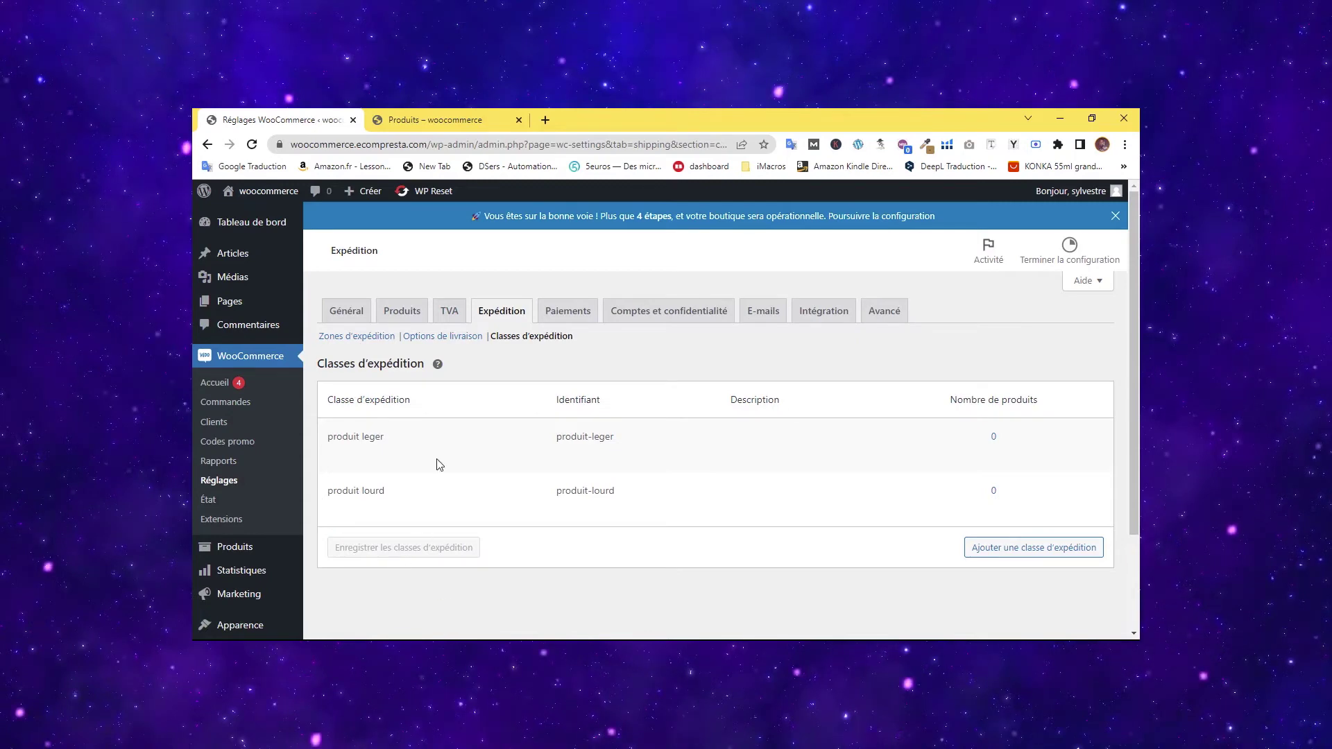
mouse_move(407, 472)
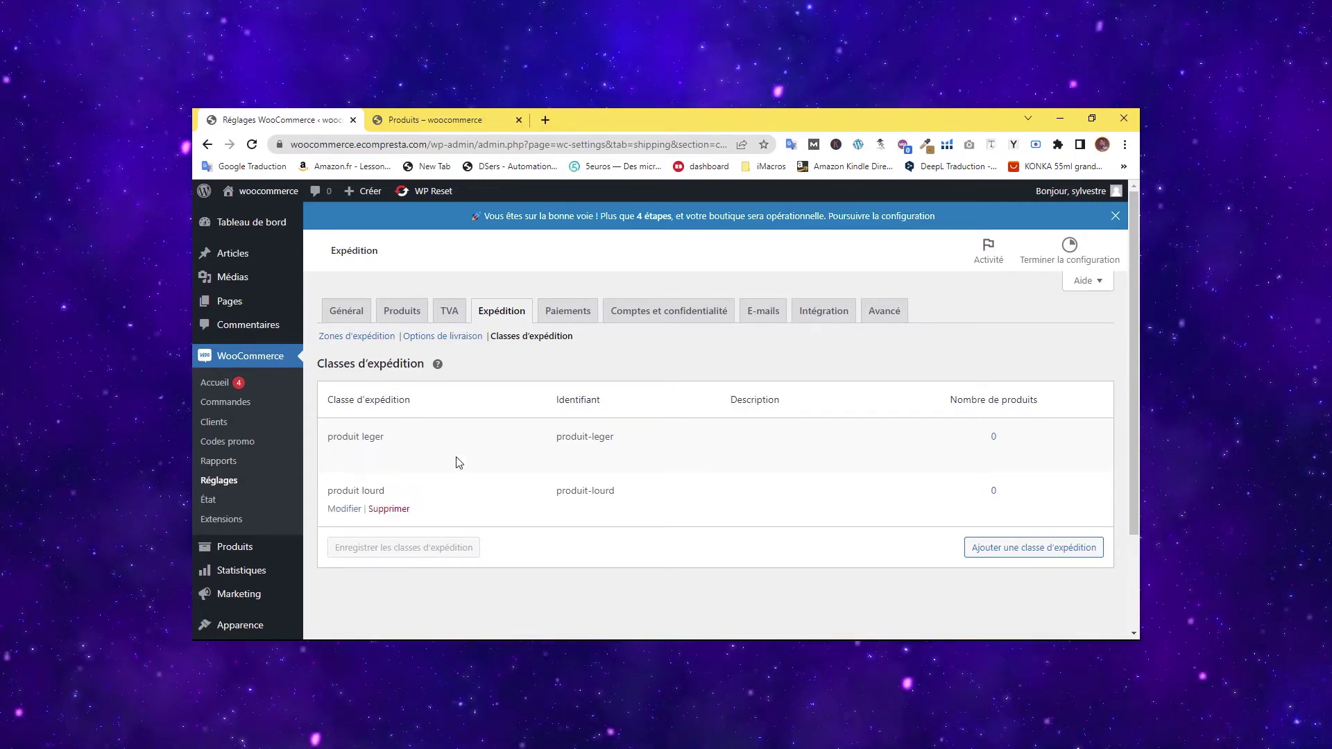
Open the FRANCE shipping zone and bring up the settings of its Colissimo flat-rate method, including the costs per shipping class.
click(362, 338)
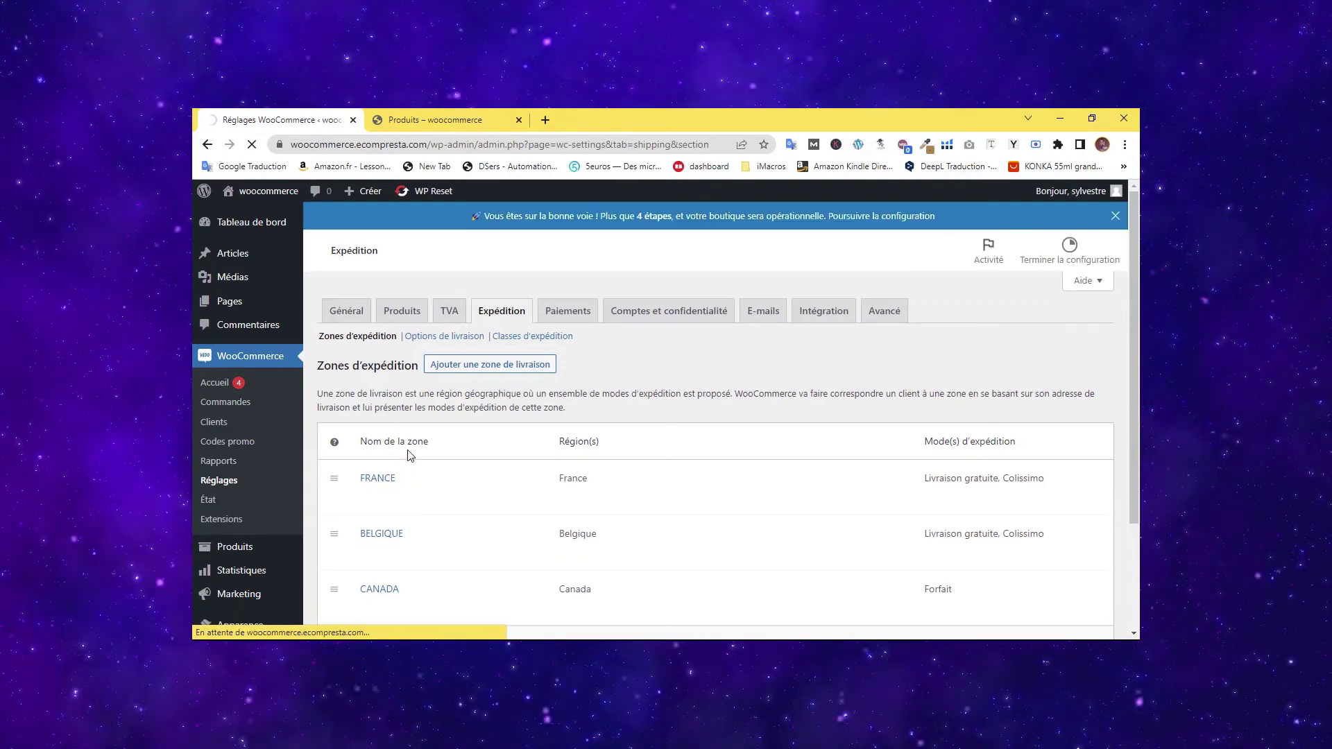
click(375, 465)
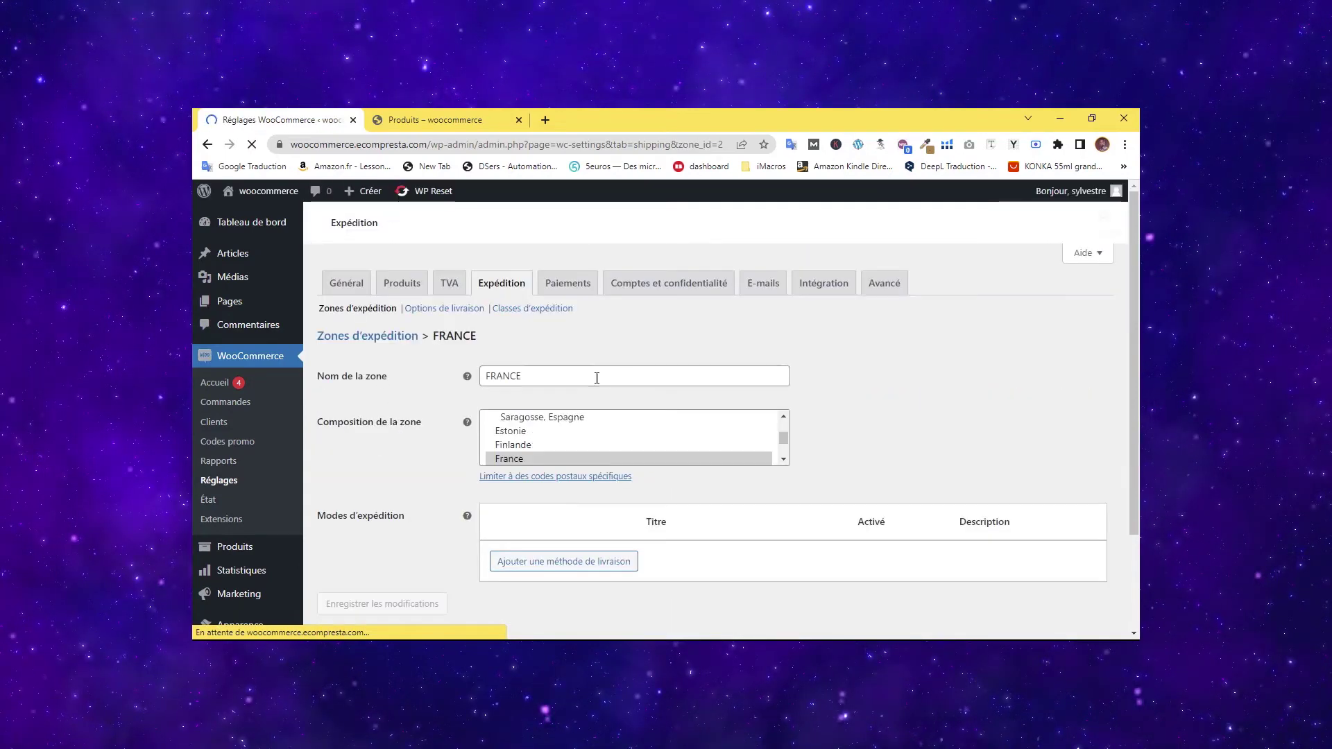
scroll(898, 343, down, 2)
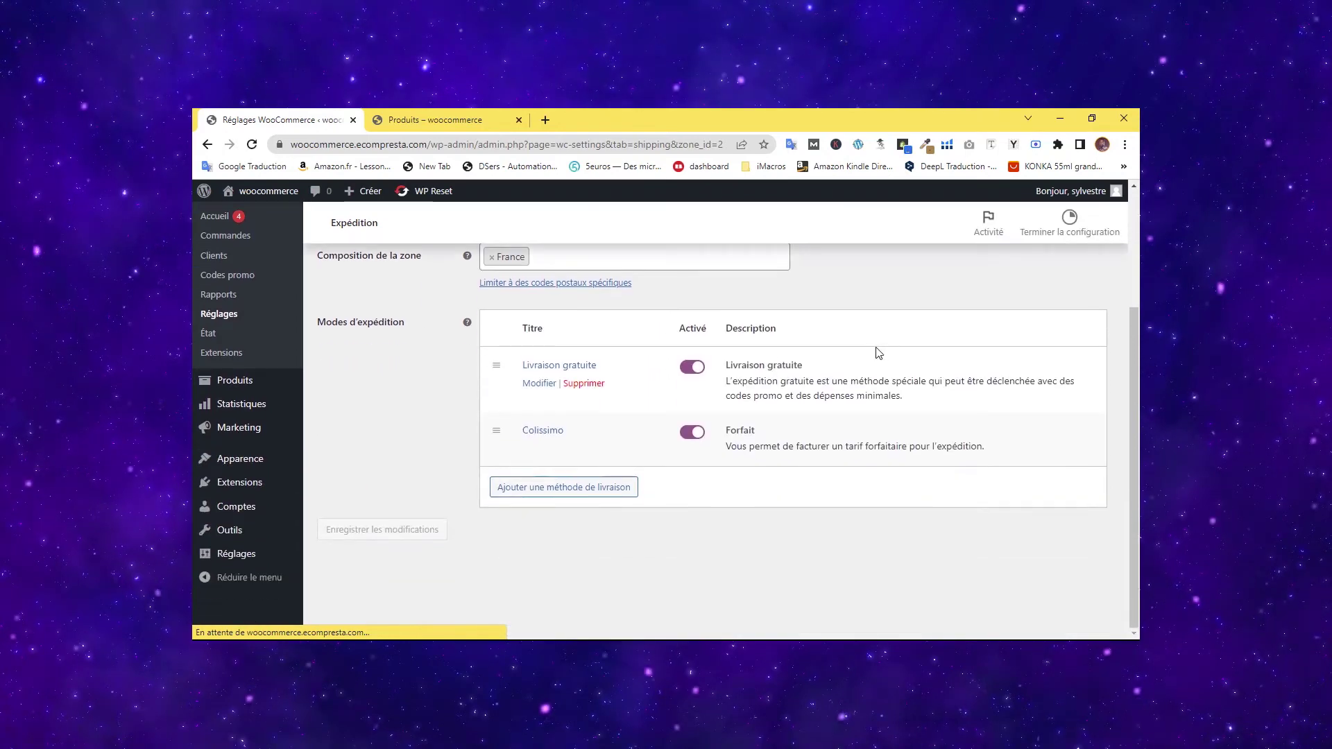
scroll(575, 349, up, 1)
mouse_move(545, 486)
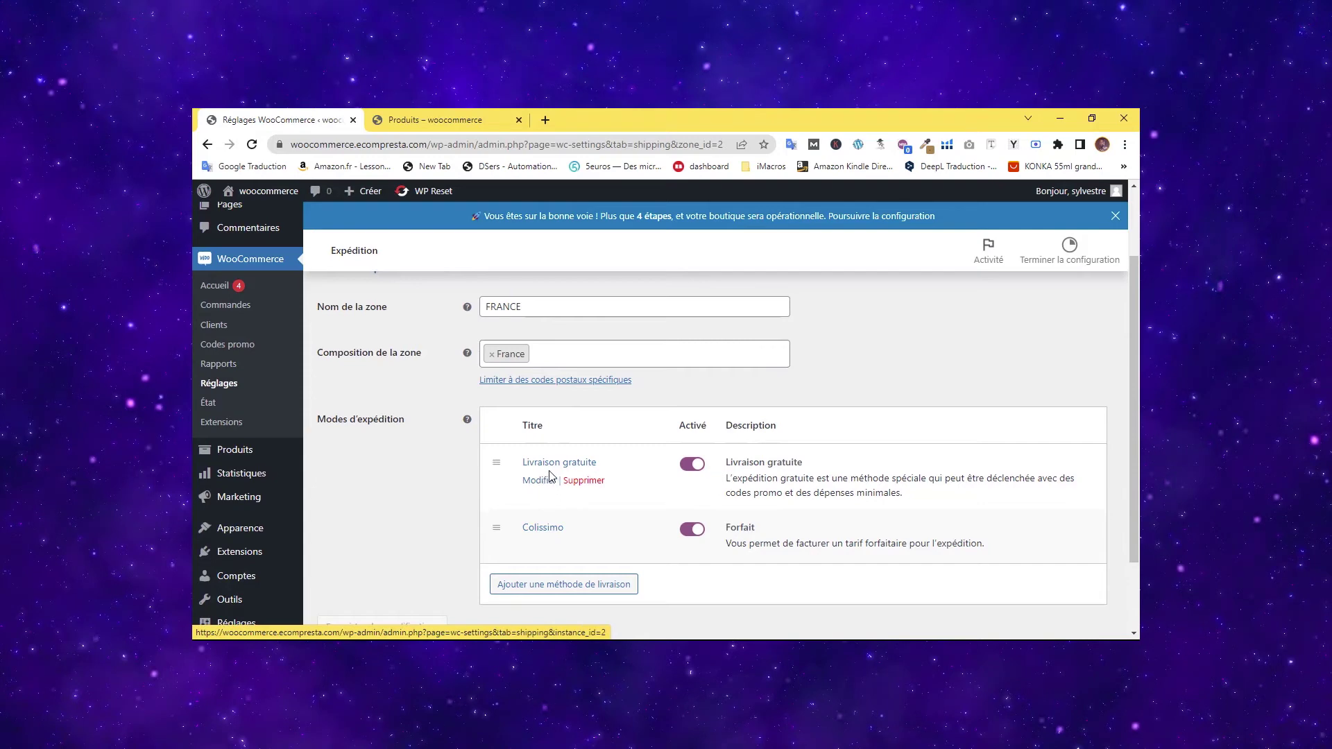
scroll(544, 472, down, 1)
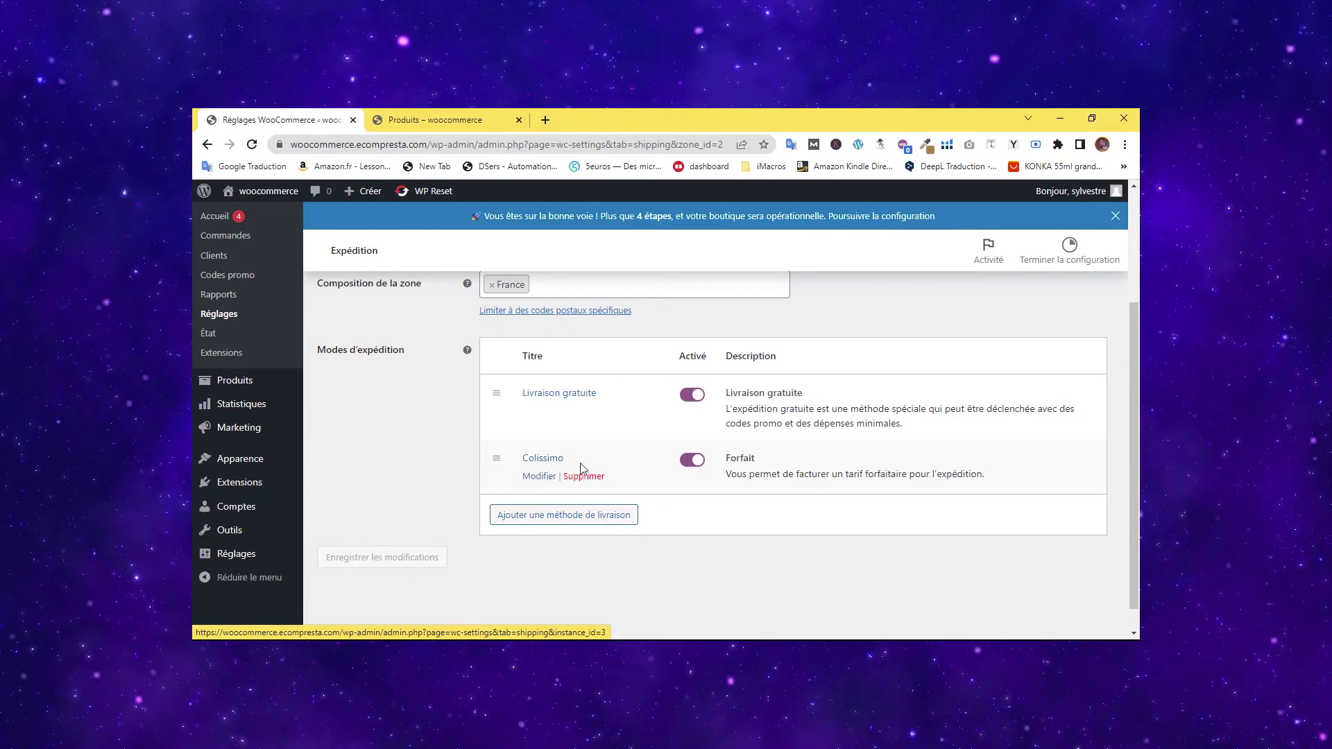
click(534, 476)
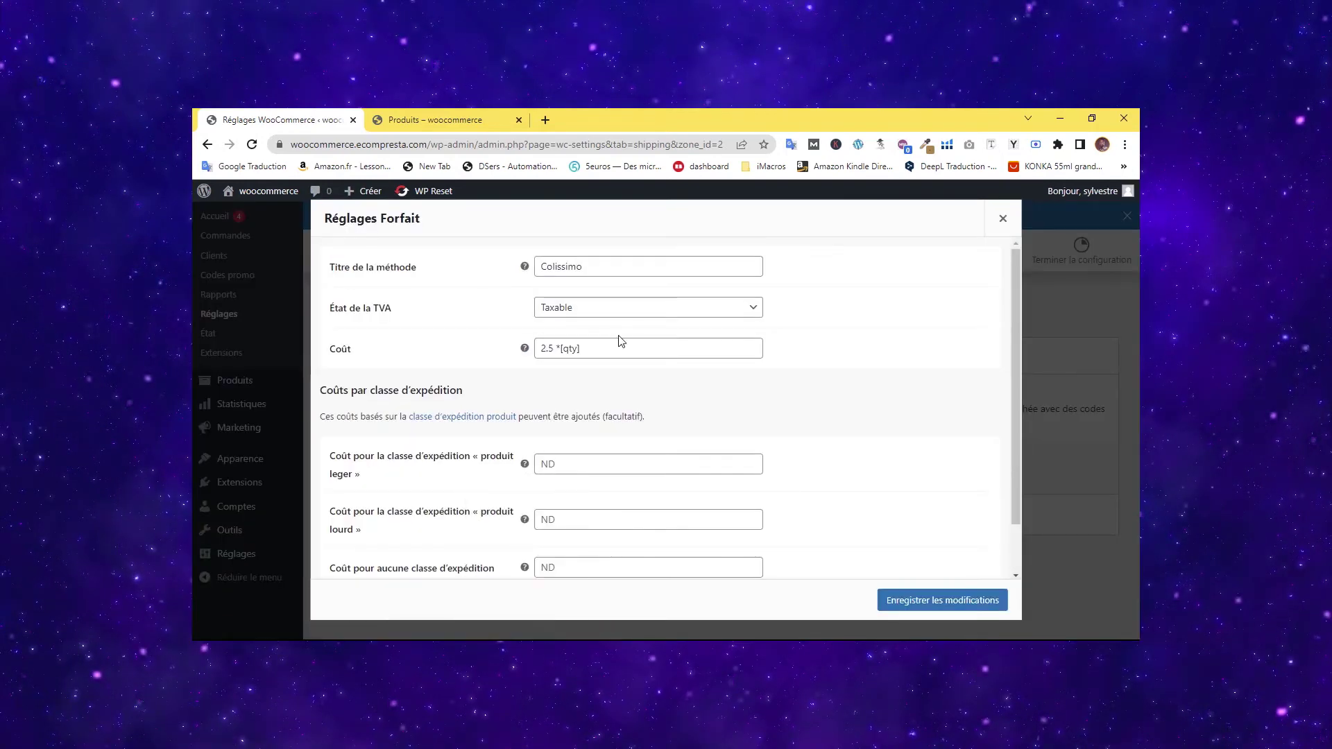
scroll(604, 386, down, 1)
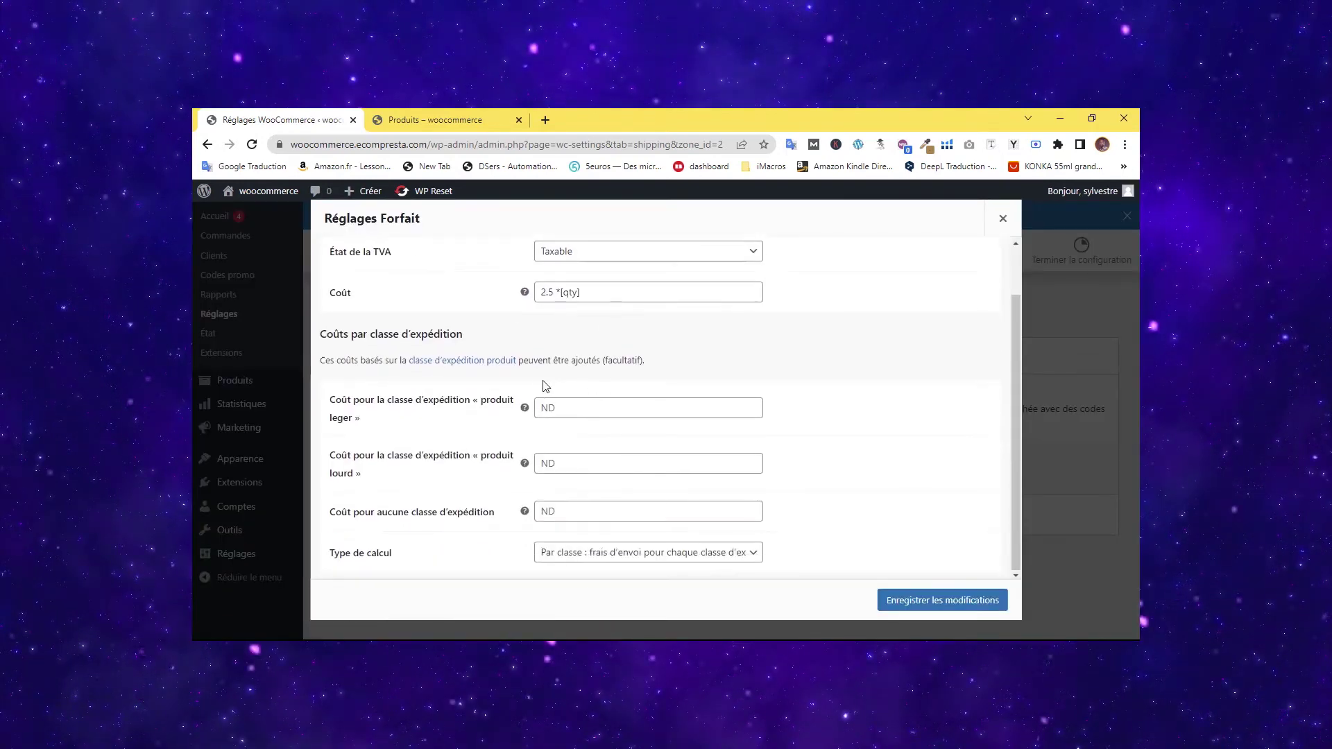
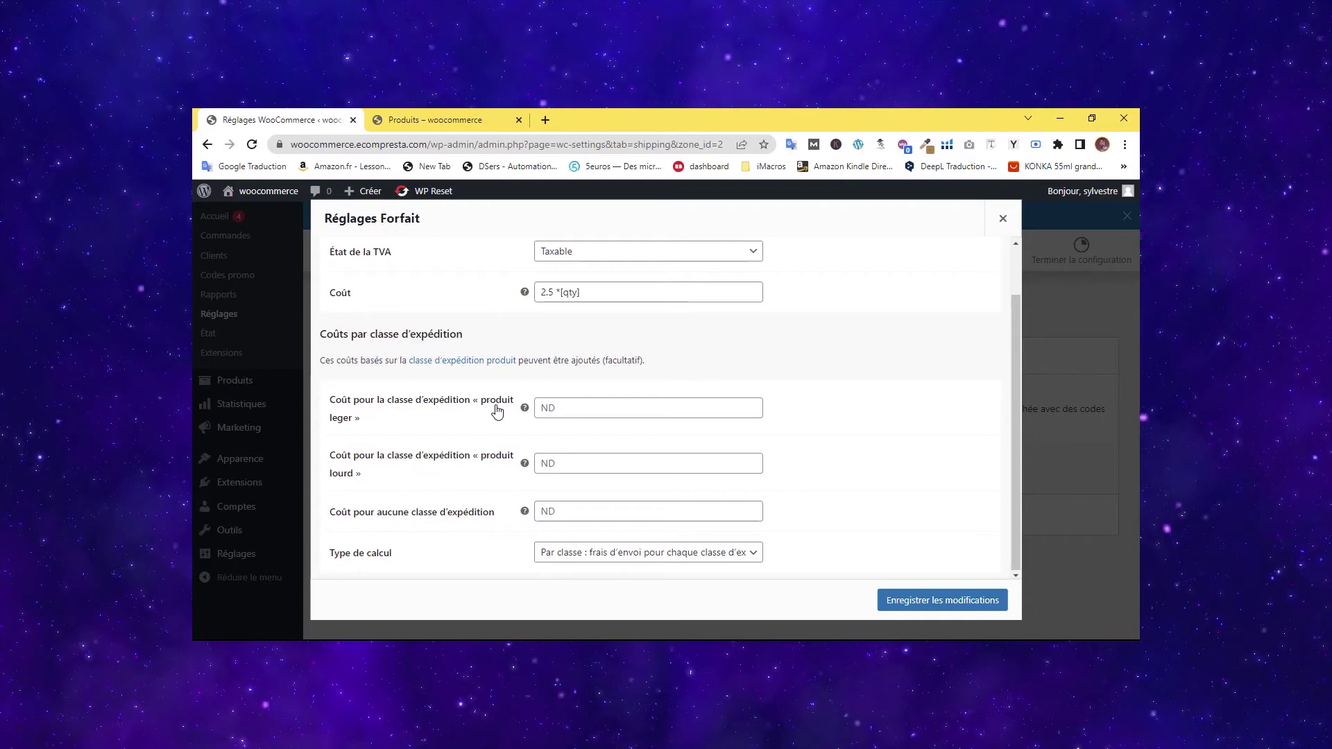
Move the Colissimo formula 2.5 *[qty] from the general cost to the "produit leger" class cost, leaving the general cost empty.
drag(590, 291, 533, 295)
key(ctrl+c)
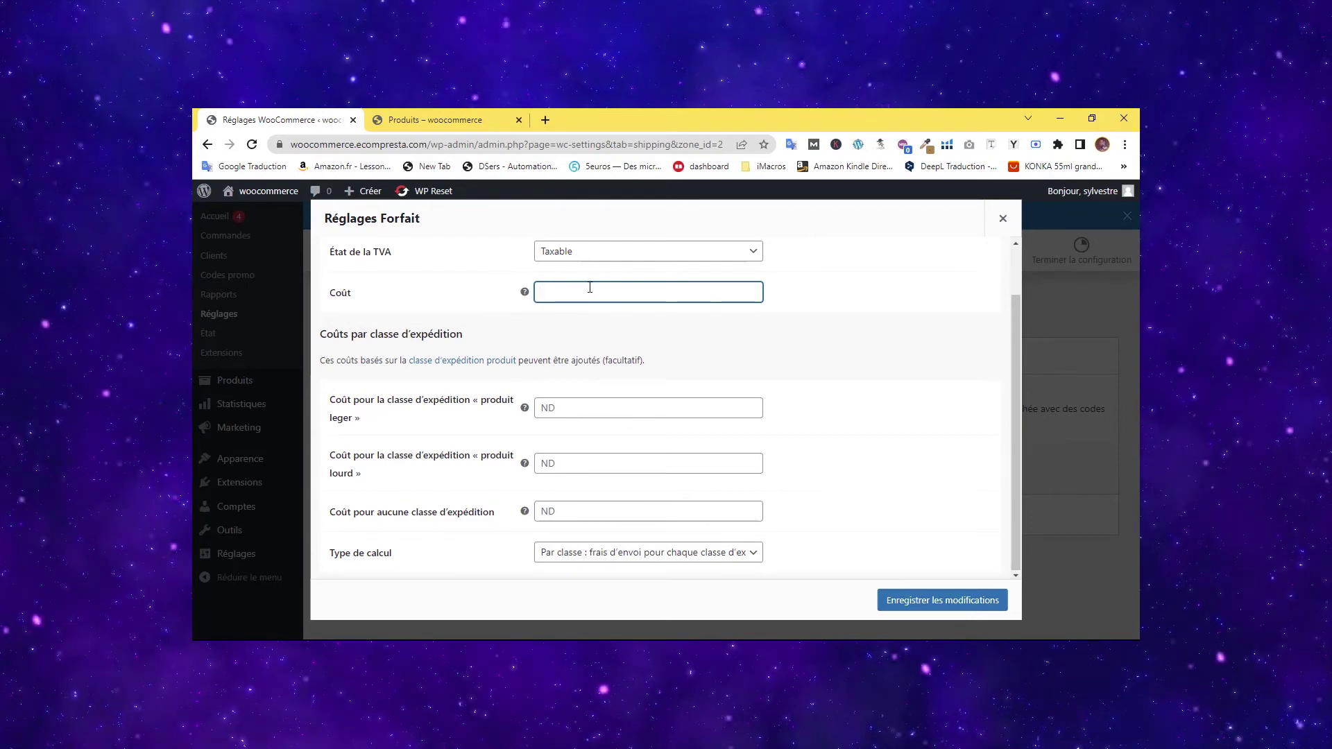
click(349, 299)
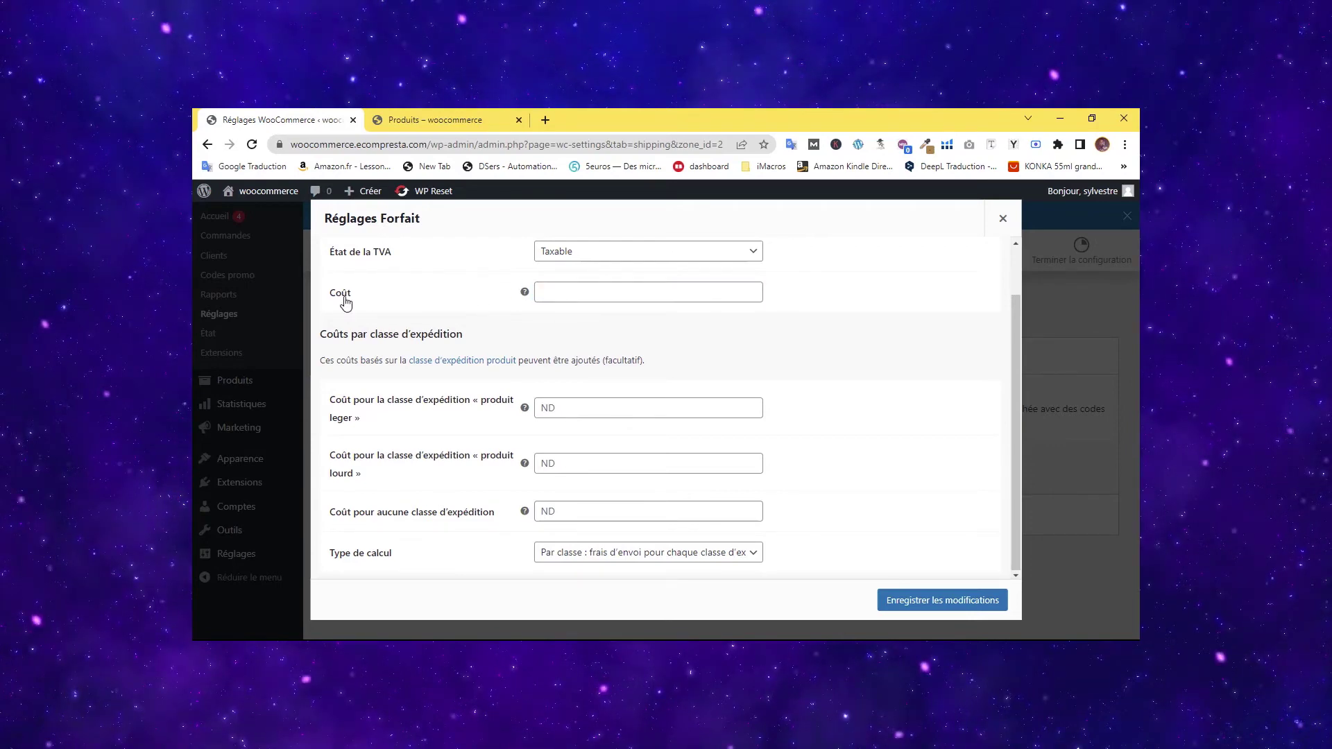
click(549, 406)
key(ctrl+v)
click(453, 436)
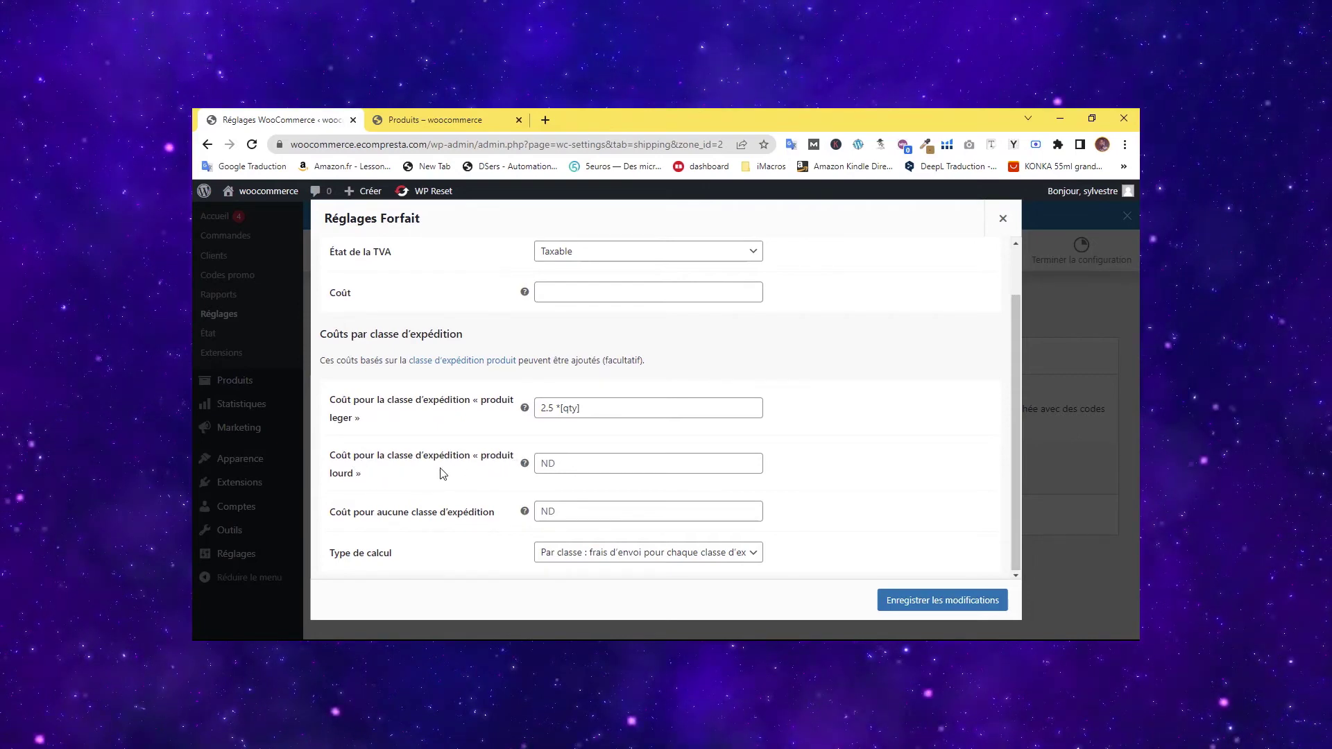
Set the cost for the "produit lourd" shipping class to 10 *[qty].
click(565, 464)
key(ctrl+v)
drag(553, 465, 533, 472)
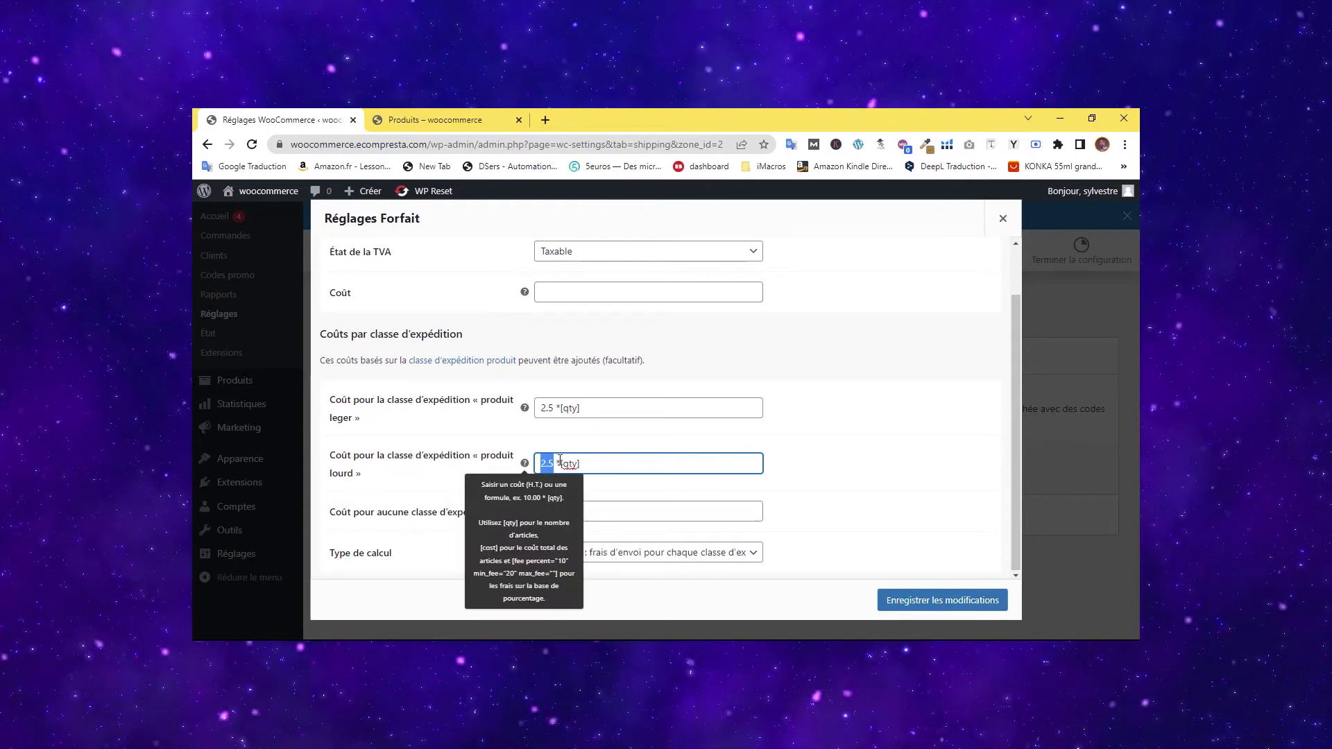
text(10)
click(664, 428)
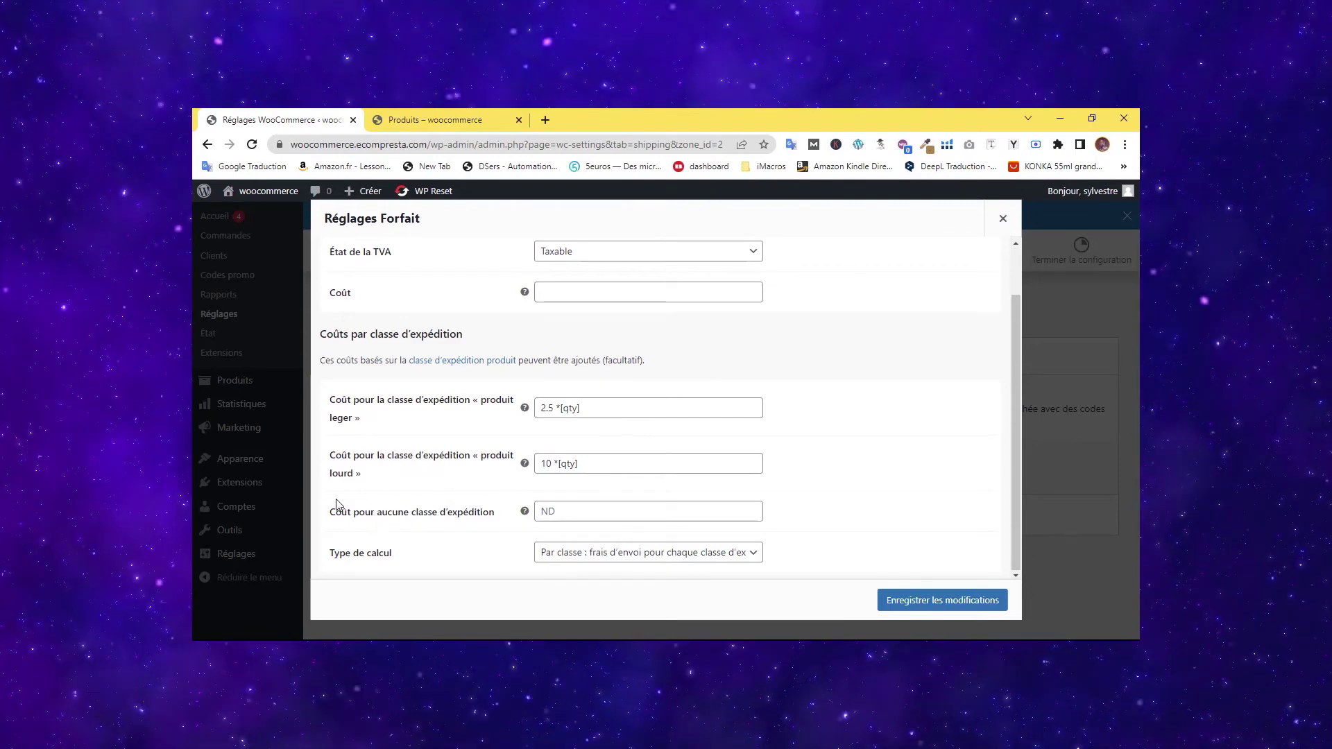
Set the cost for products without a shipping class to 4*[qty] and save France's Colissimo settings.
click(567, 512)
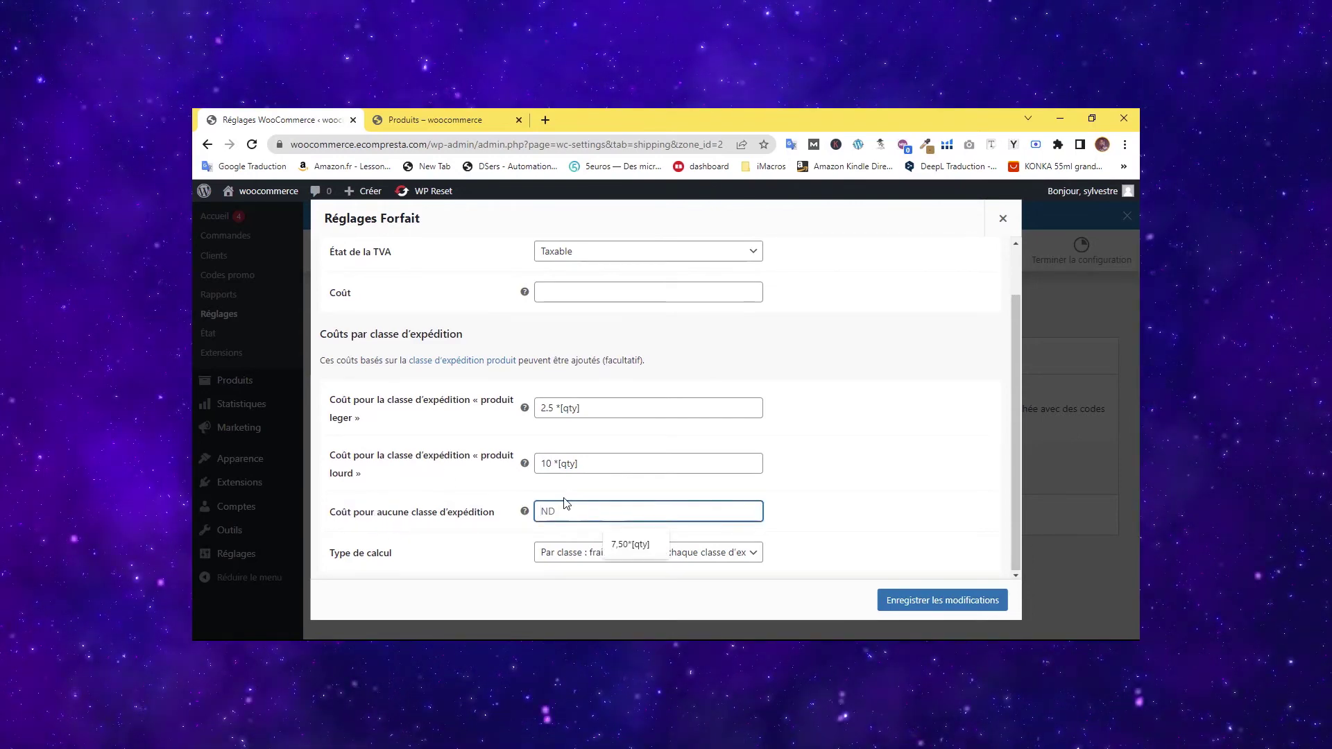
text(4)
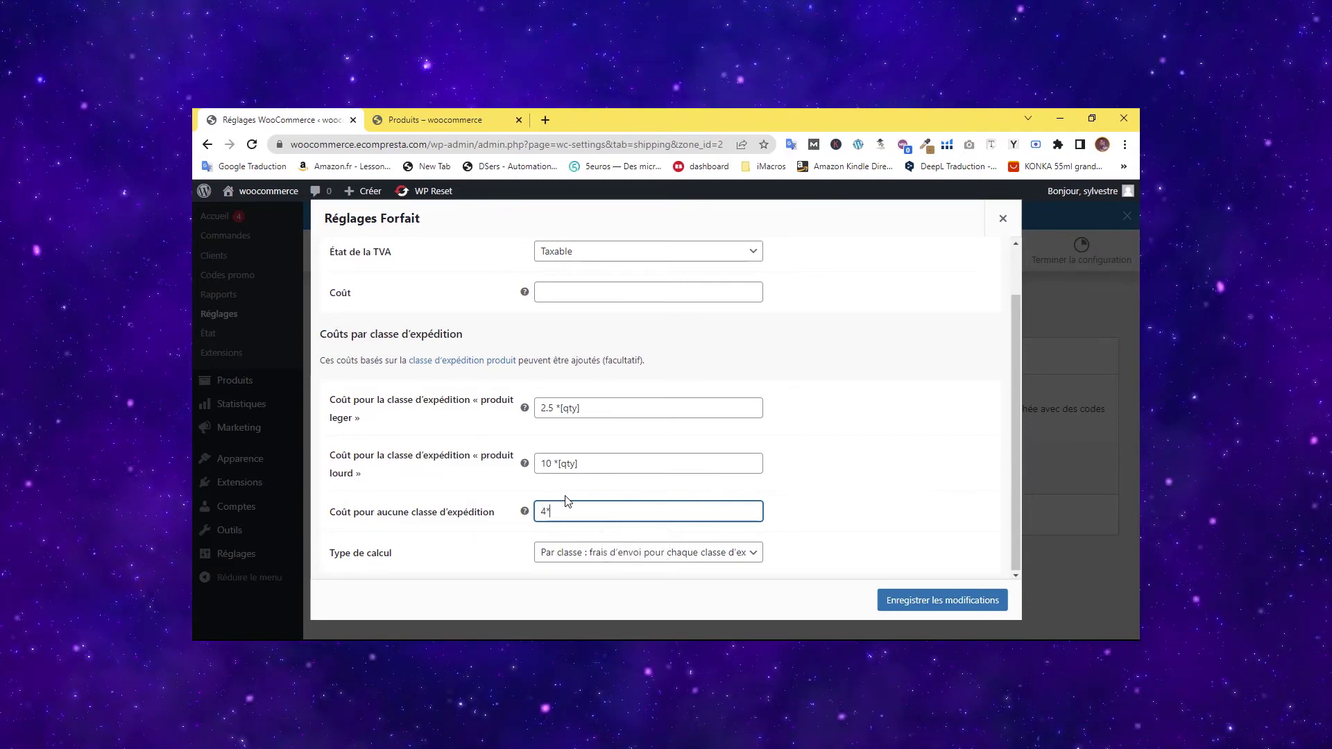
text(*[qty])
click(941, 614)
click(940, 602)
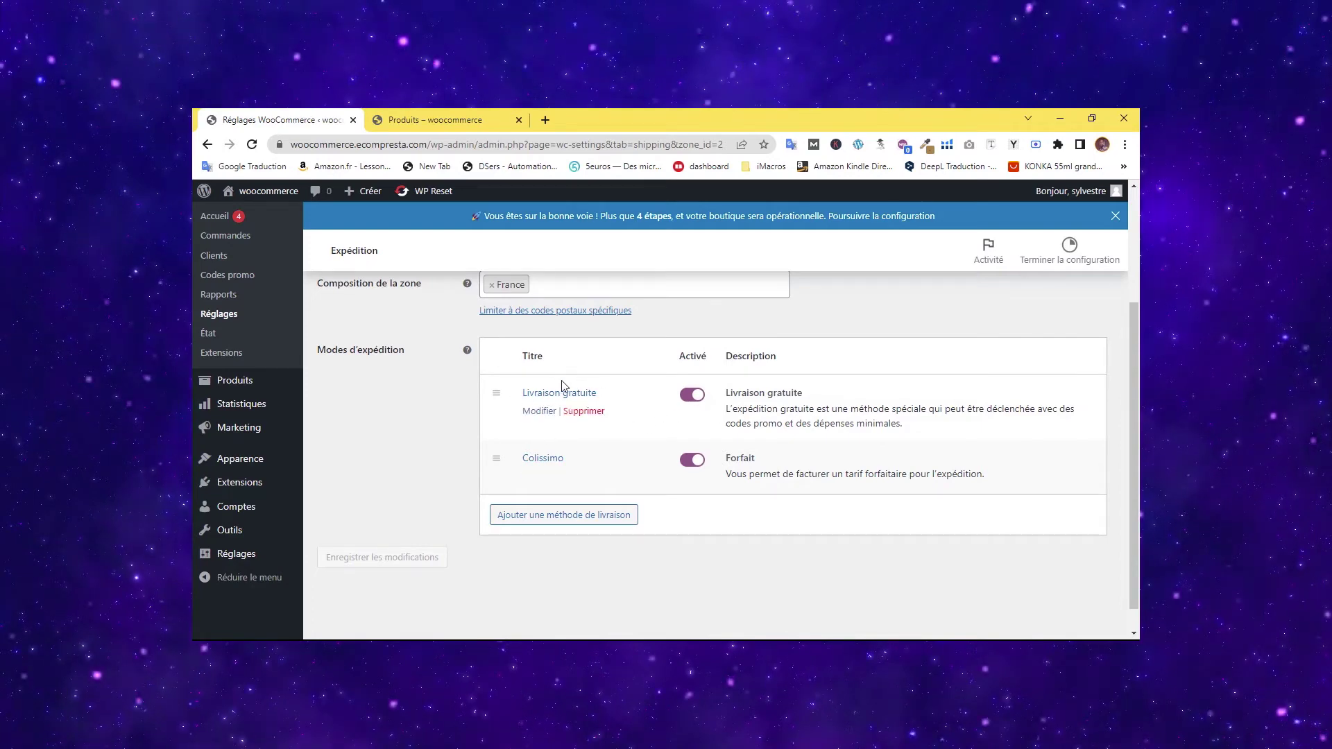
Return to the shipping zones, open the BELGIQUE zone, and open its Colissimo flat-rate settings.
scroll(1076, 419, up, 1)
scroll(1124, 476, up, 1)
scroll(1124, 476, down, 2)
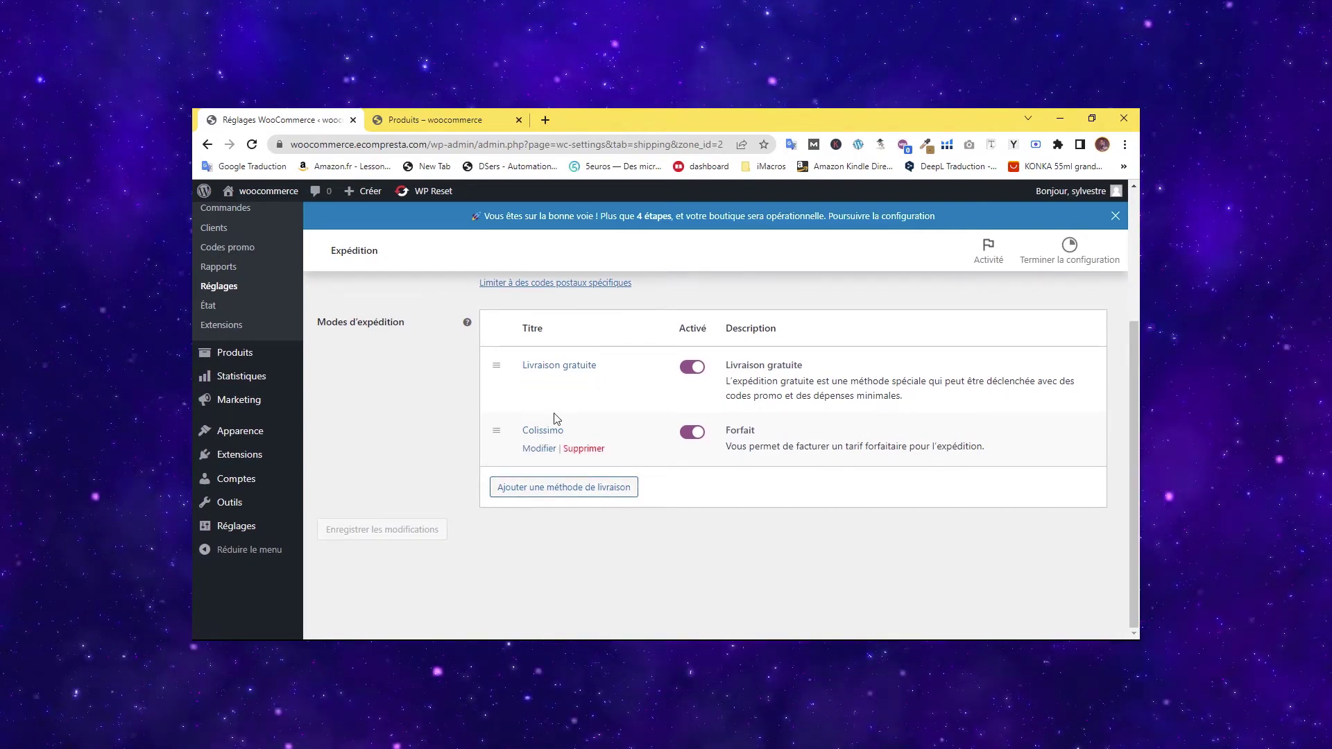
scroll(577, 419, up, 3)
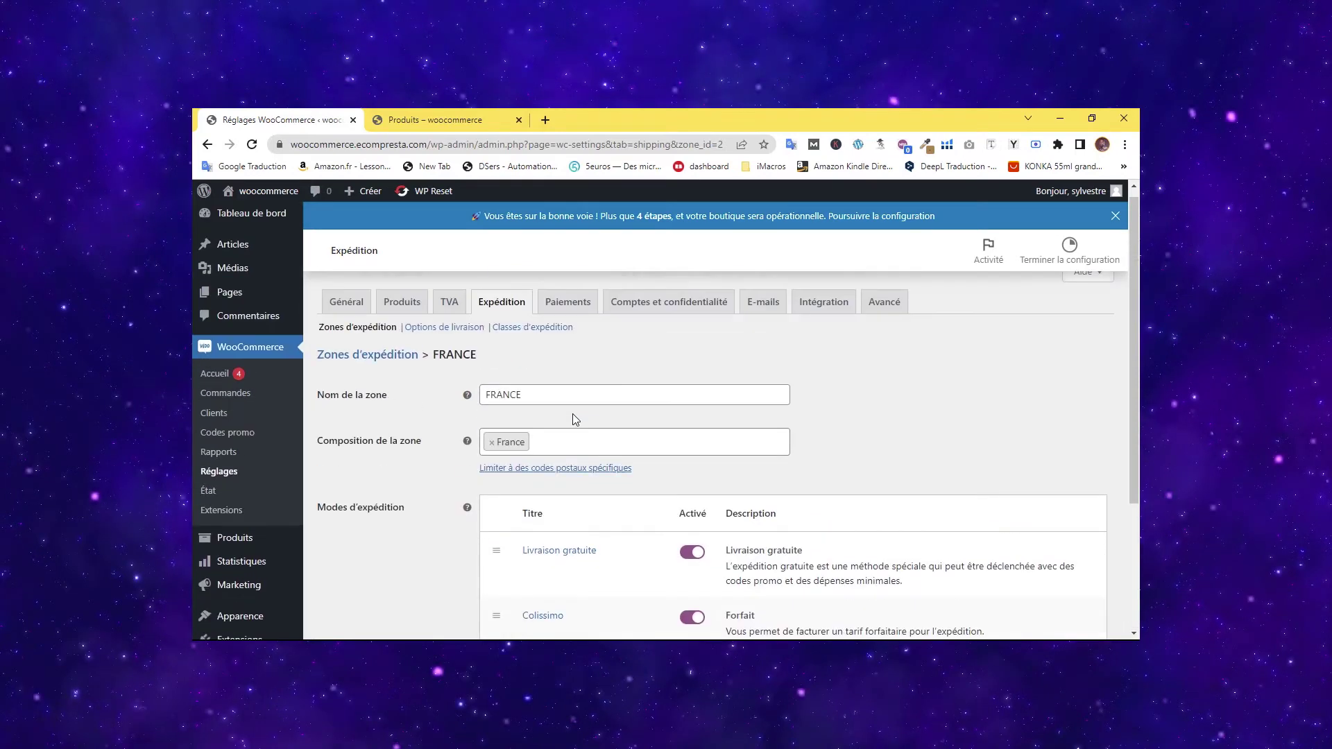
click(397, 372)
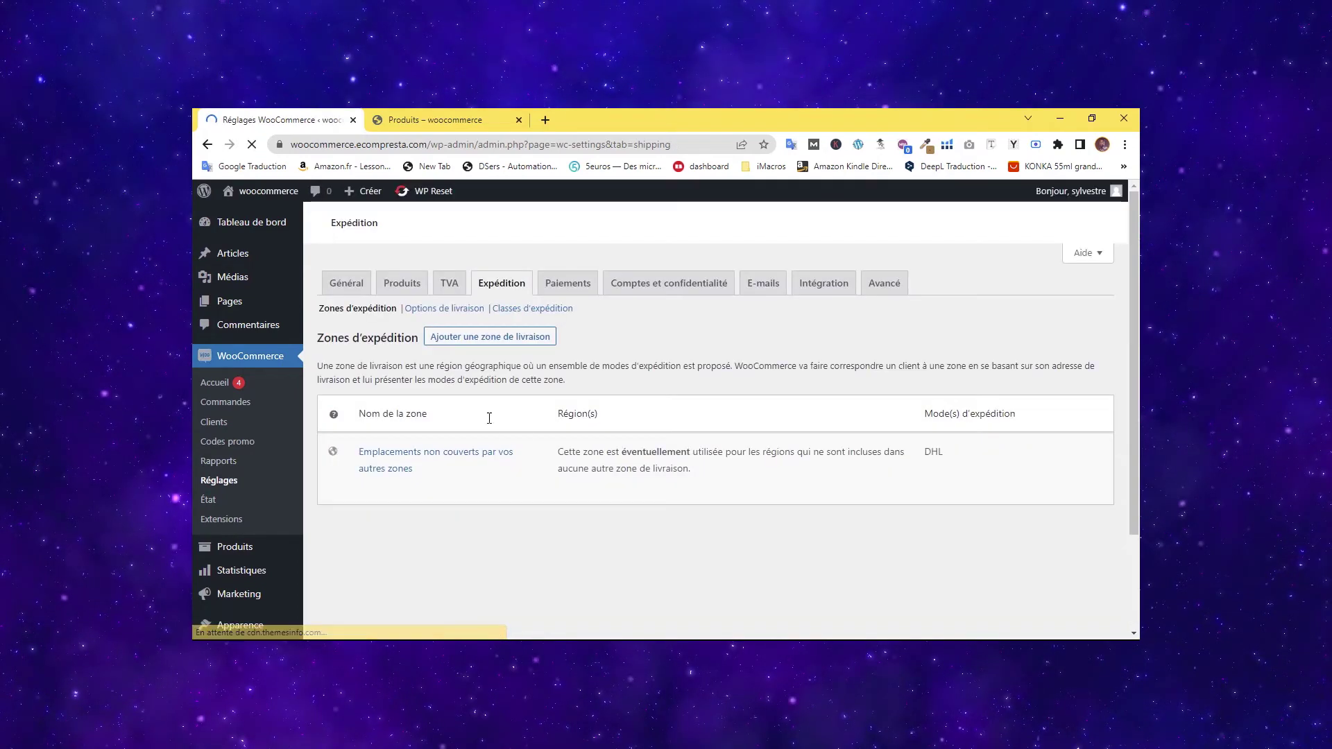
scroll(448, 410, down, 1)
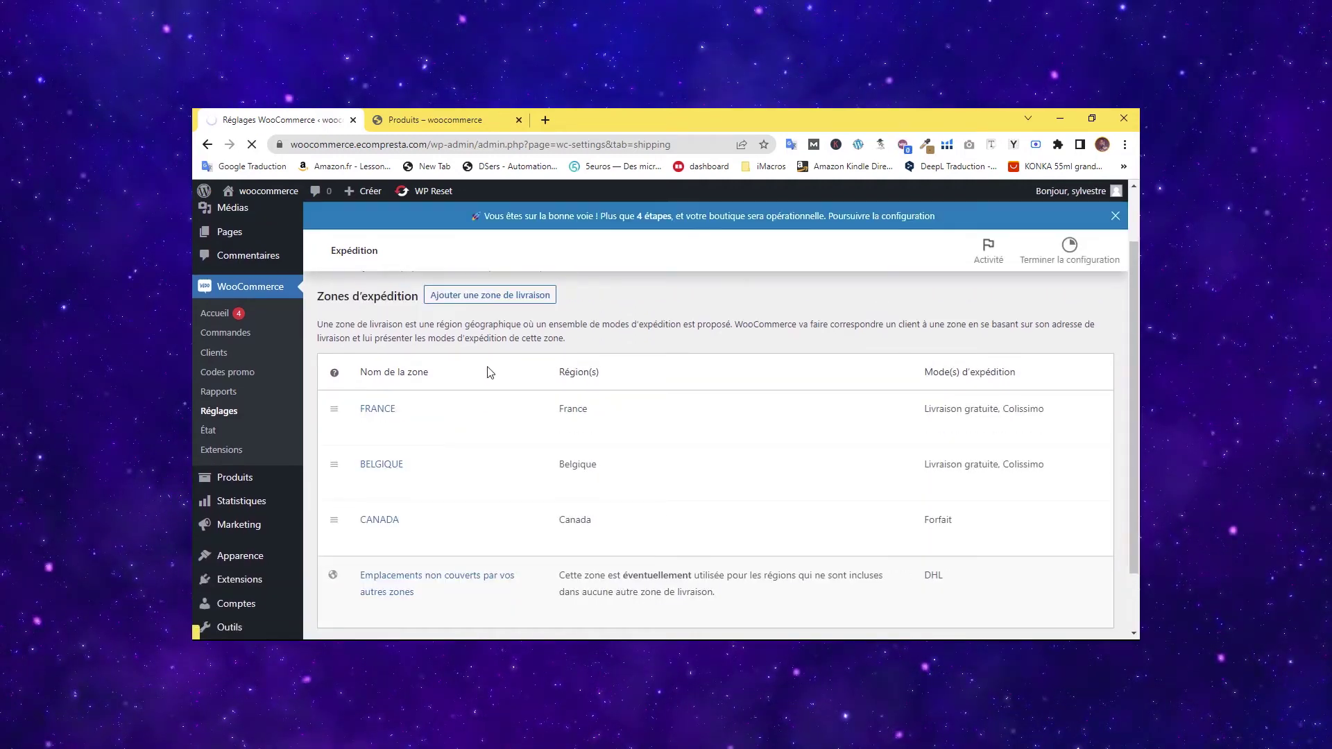
scroll(541, 429, down, 2)
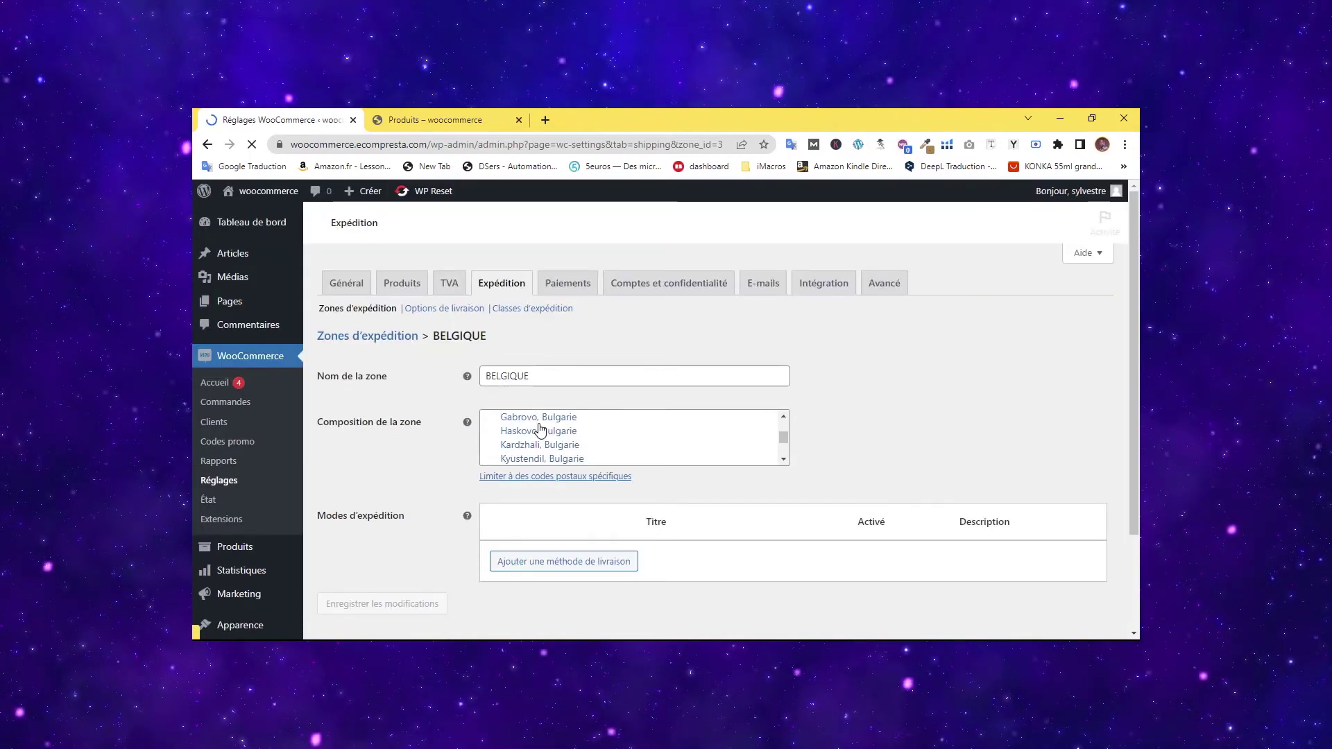
scroll(863, 448, down, 2)
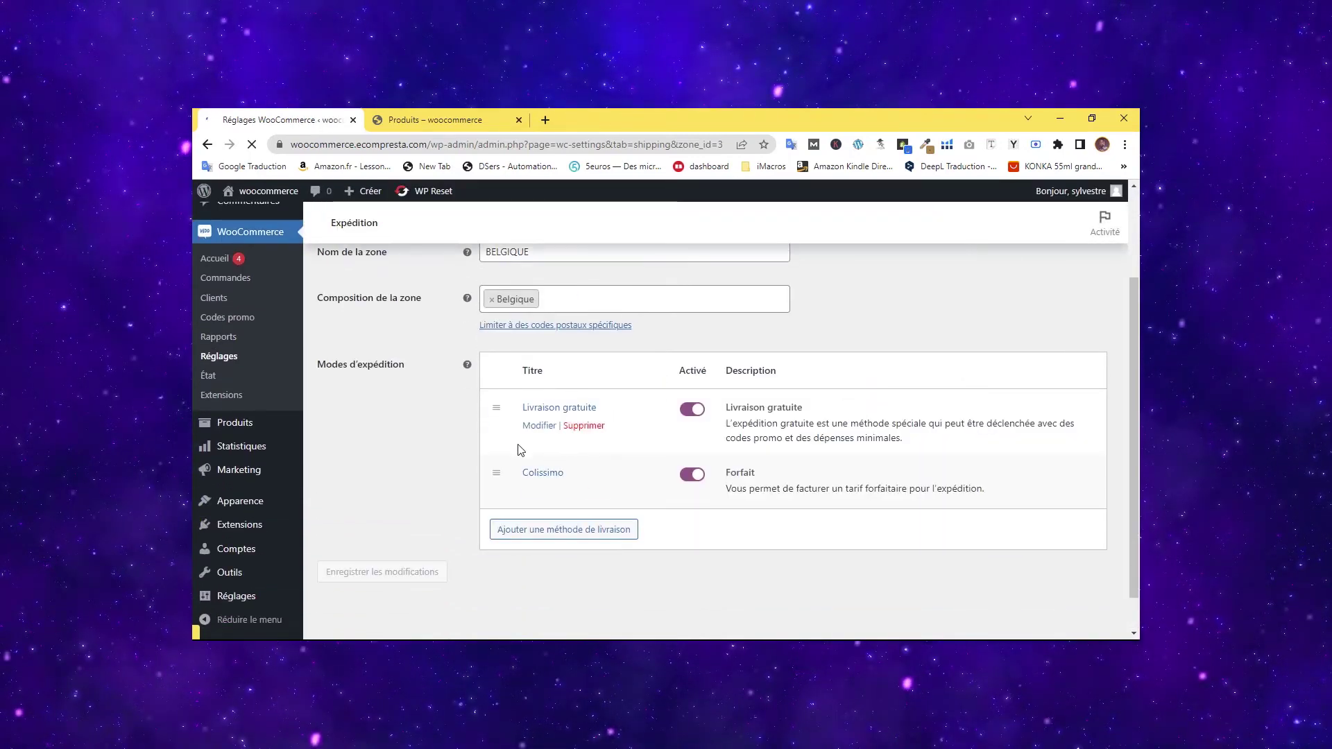
click(534, 492)
Move Belgium's Colissimo formula 4.5*[qty] from the general cost to the "produit leger" class cost, leaving the general cost empty.
drag(577, 348, 497, 354)
key(ctrl+c)
key(Delete)
click(565, 462)
key(ctrl+v)
Set Belgium's Colissimo cost for the "produit lourd" class to 15*[qty].
click(560, 514)
key(ctrl+v)
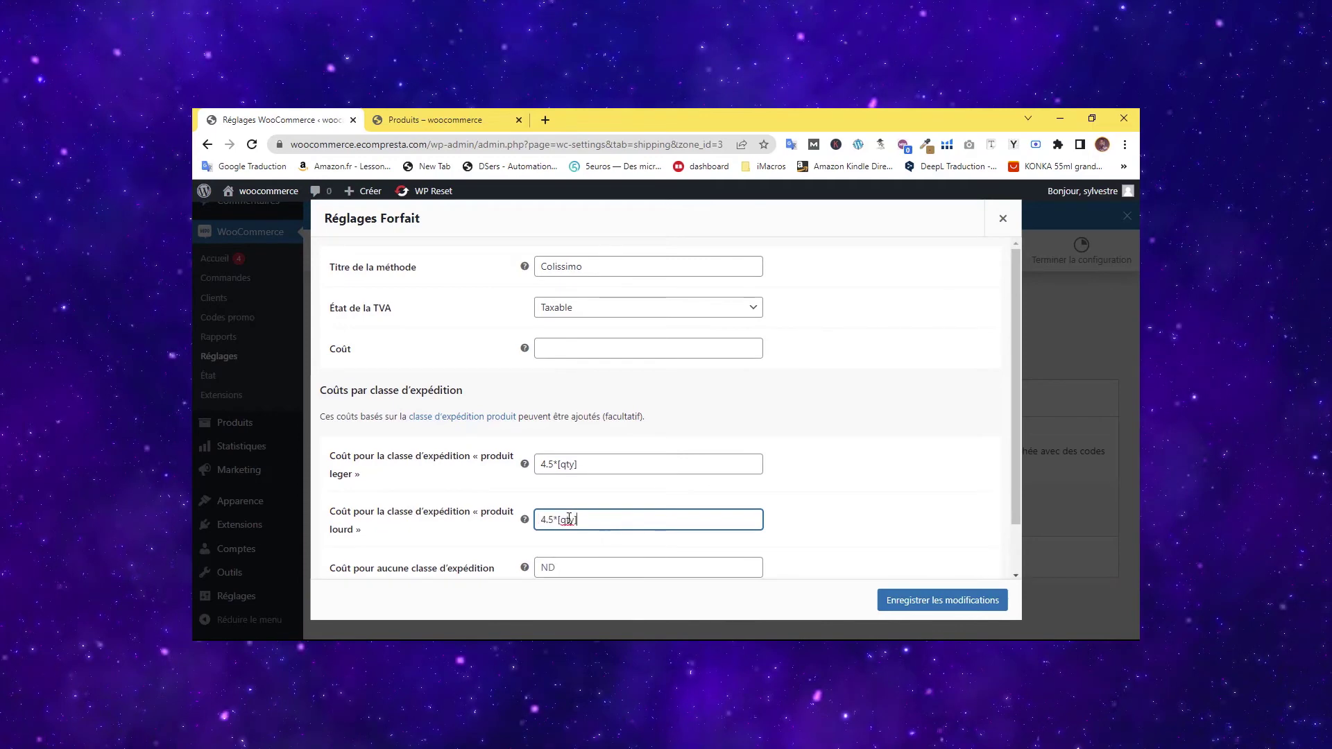
drag(553, 522, 538, 522)
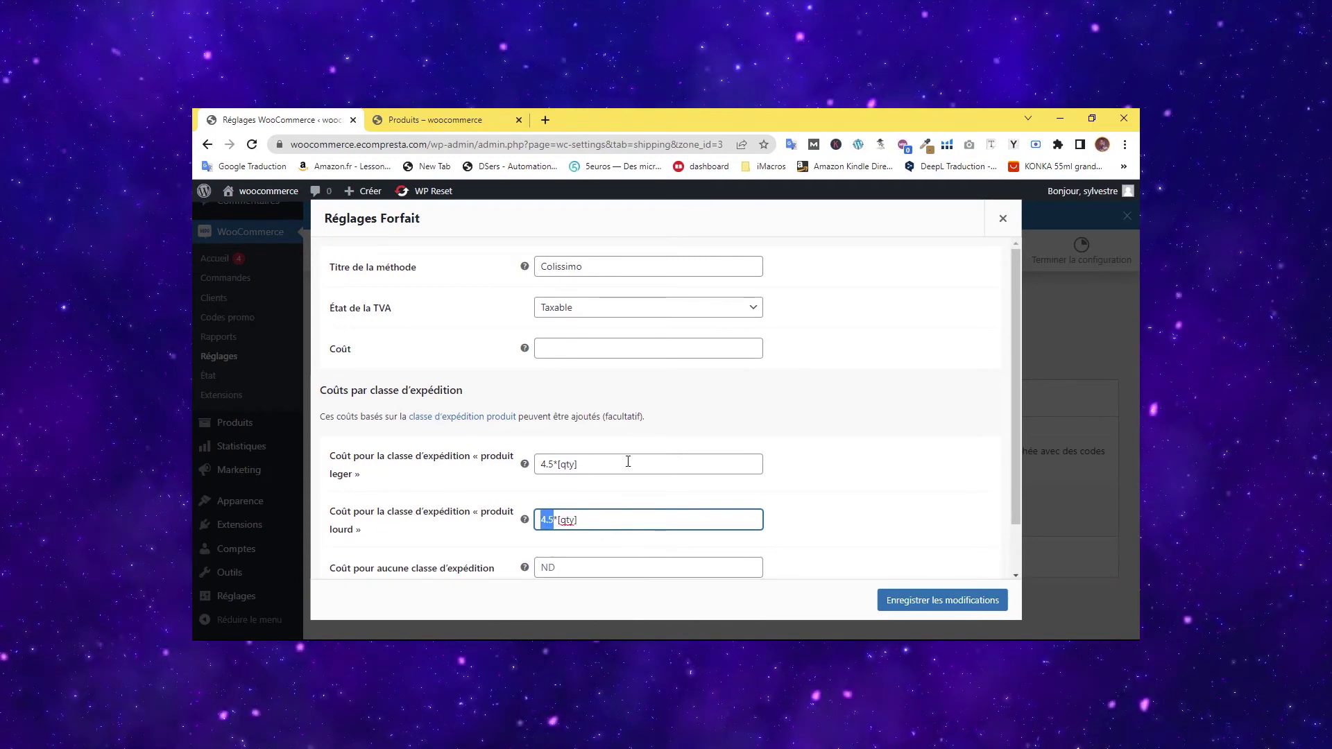
text(15)
Set Belgium's Colissimo cost for products without a shipping class to 6*[qty].
scroll(630, 451, down, 1)
click(587, 512)
text(6)
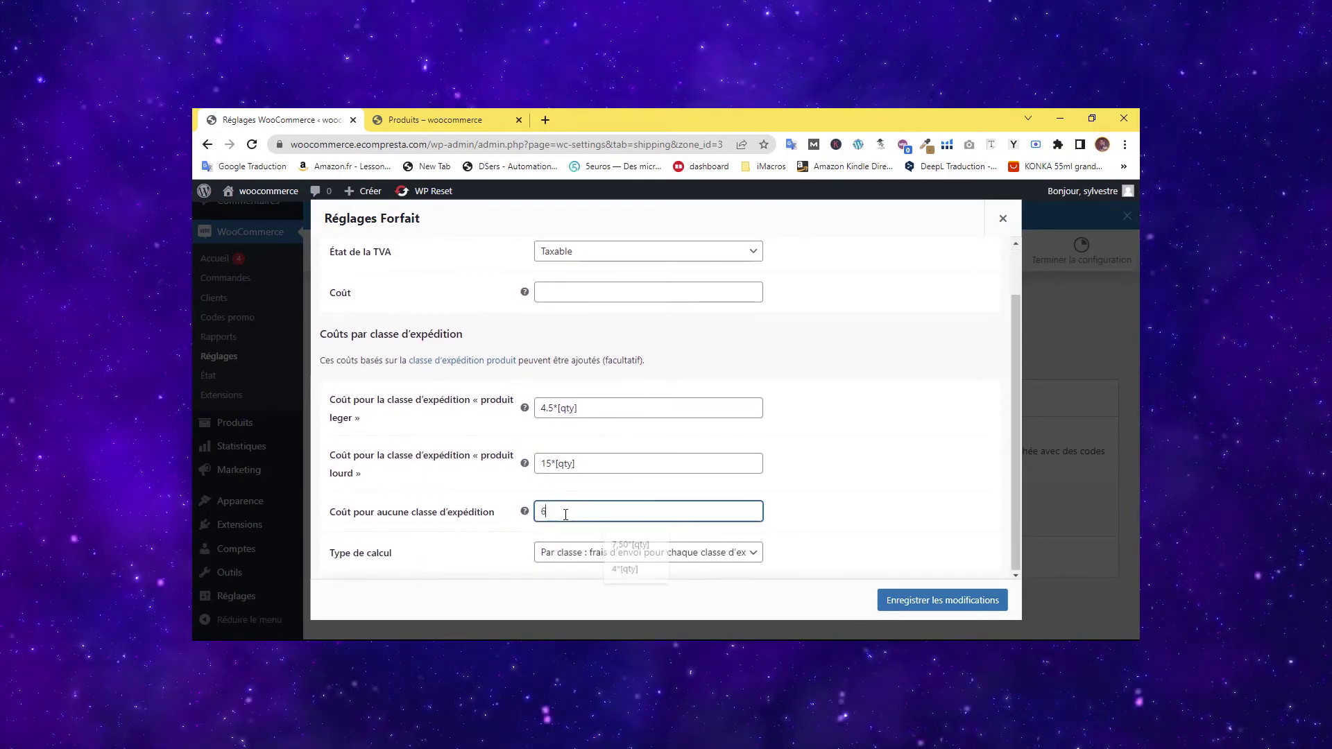
key(ctrl+v)
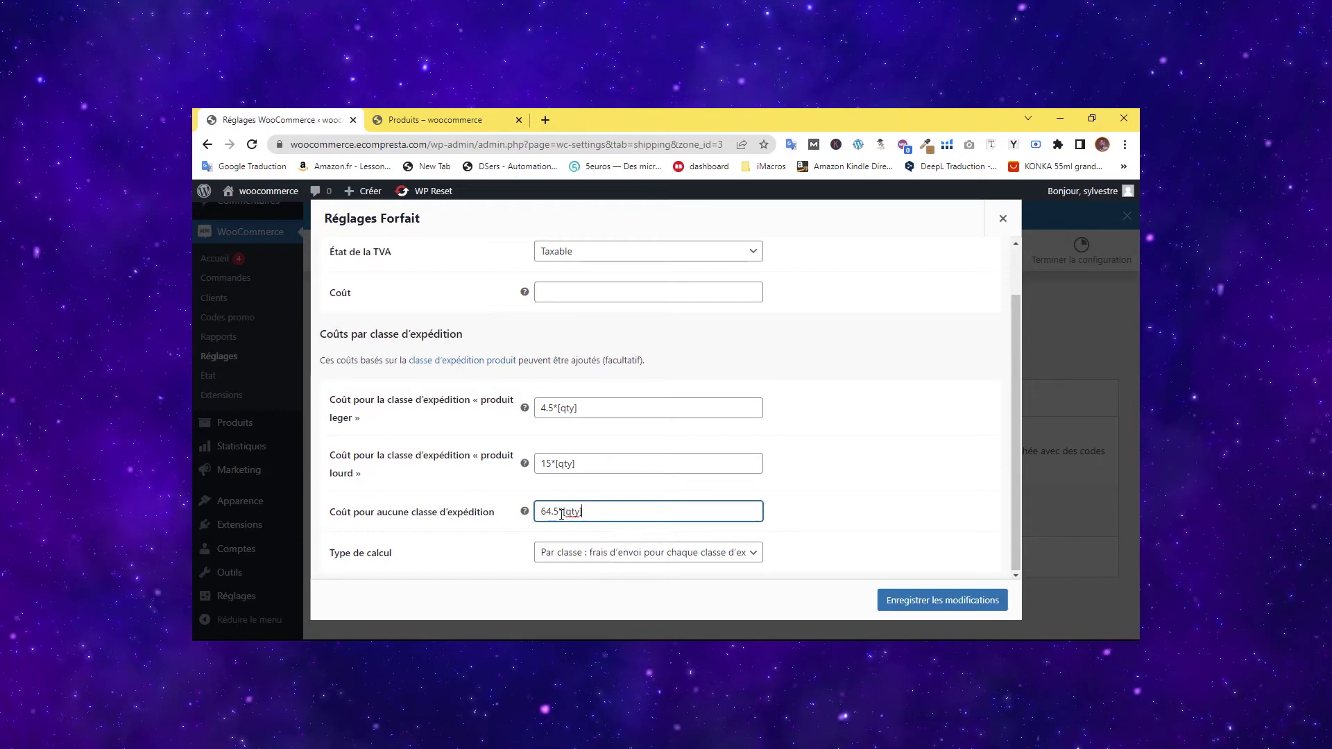
key(BackSpace)
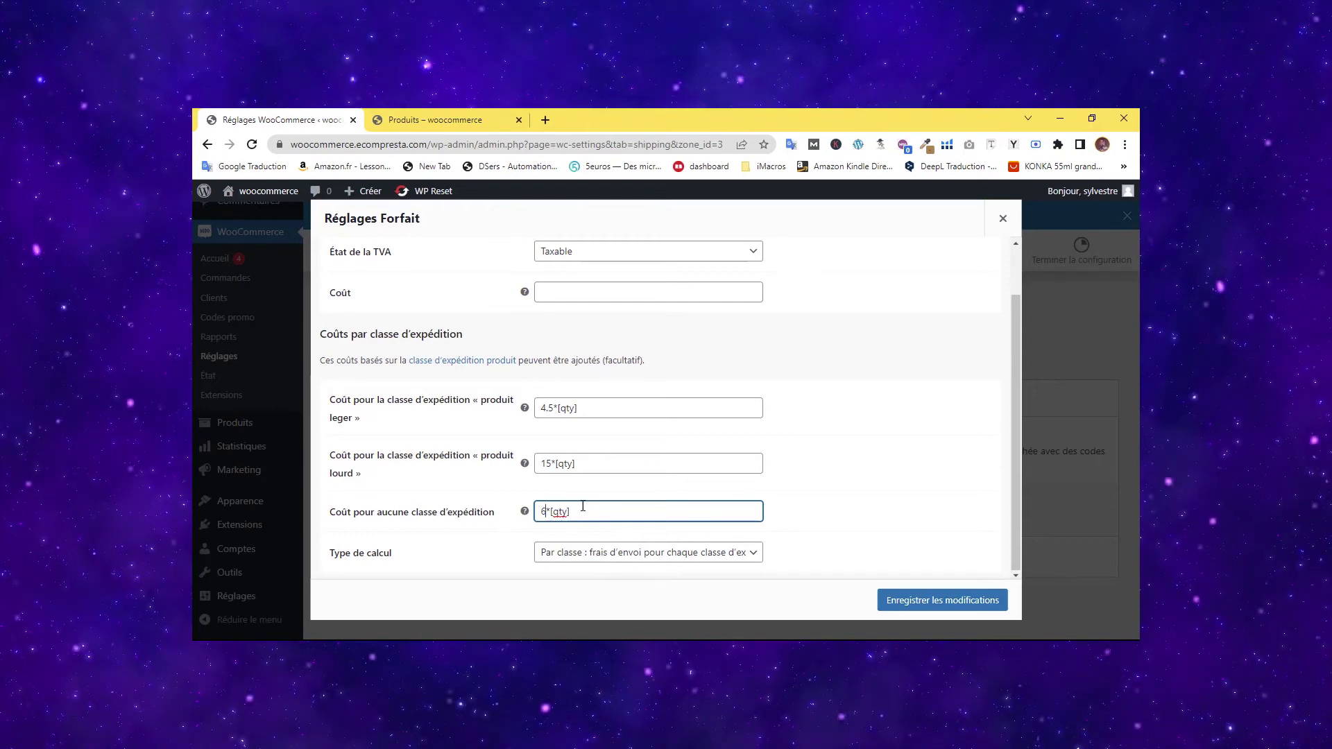
Save Belgium's Colissimo flat-rate settings and go to the list of all products.
click(912, 599)
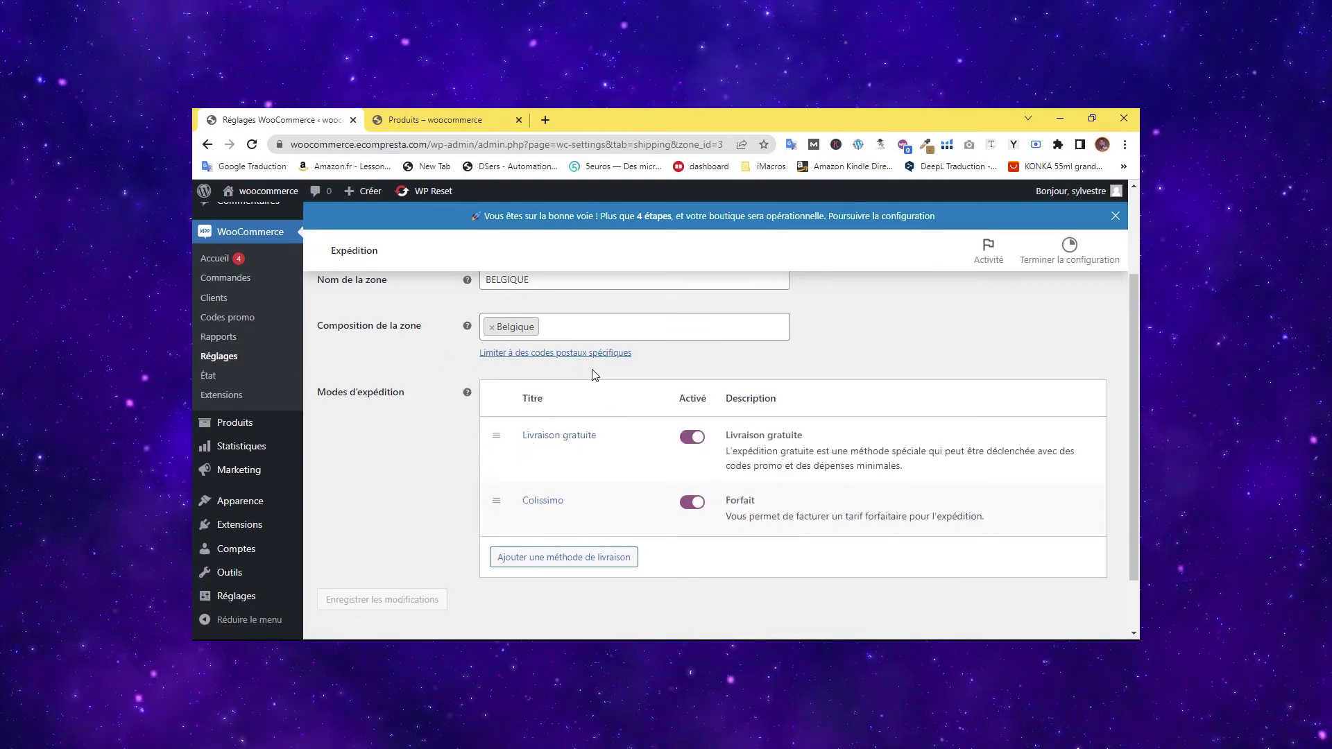
scroll(554, 385, up, 2)
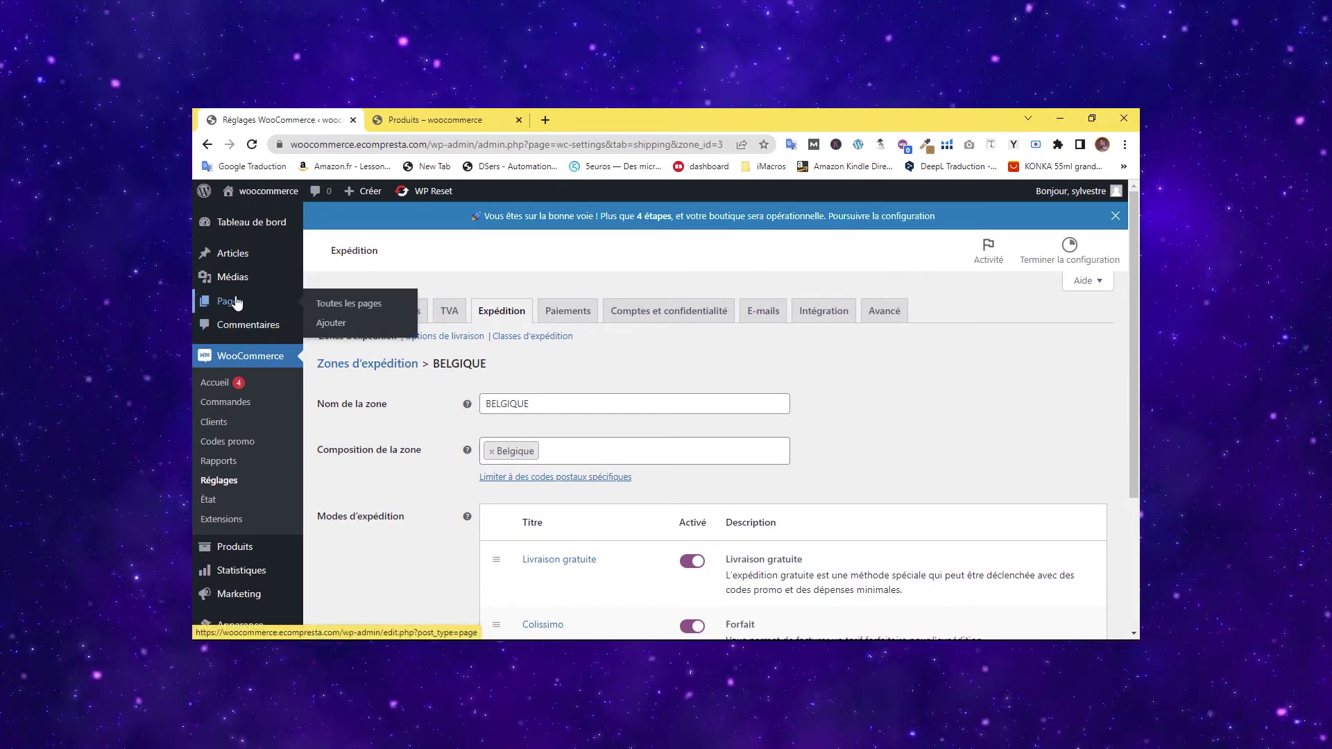
scroll(208, 382, down, 2)
mouse_move(229, 413)
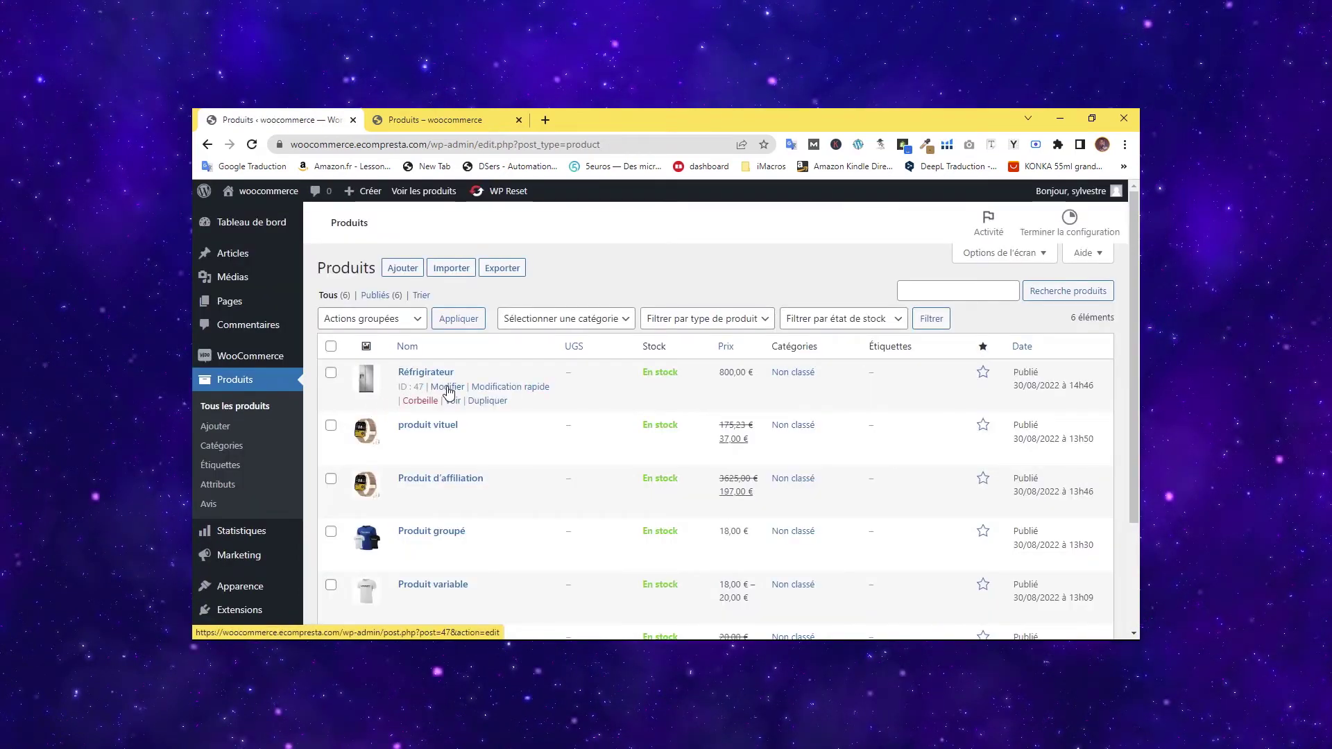
Find "Produit simple" in the product list and open it for editing.
scroll(433, 382, down, 3)
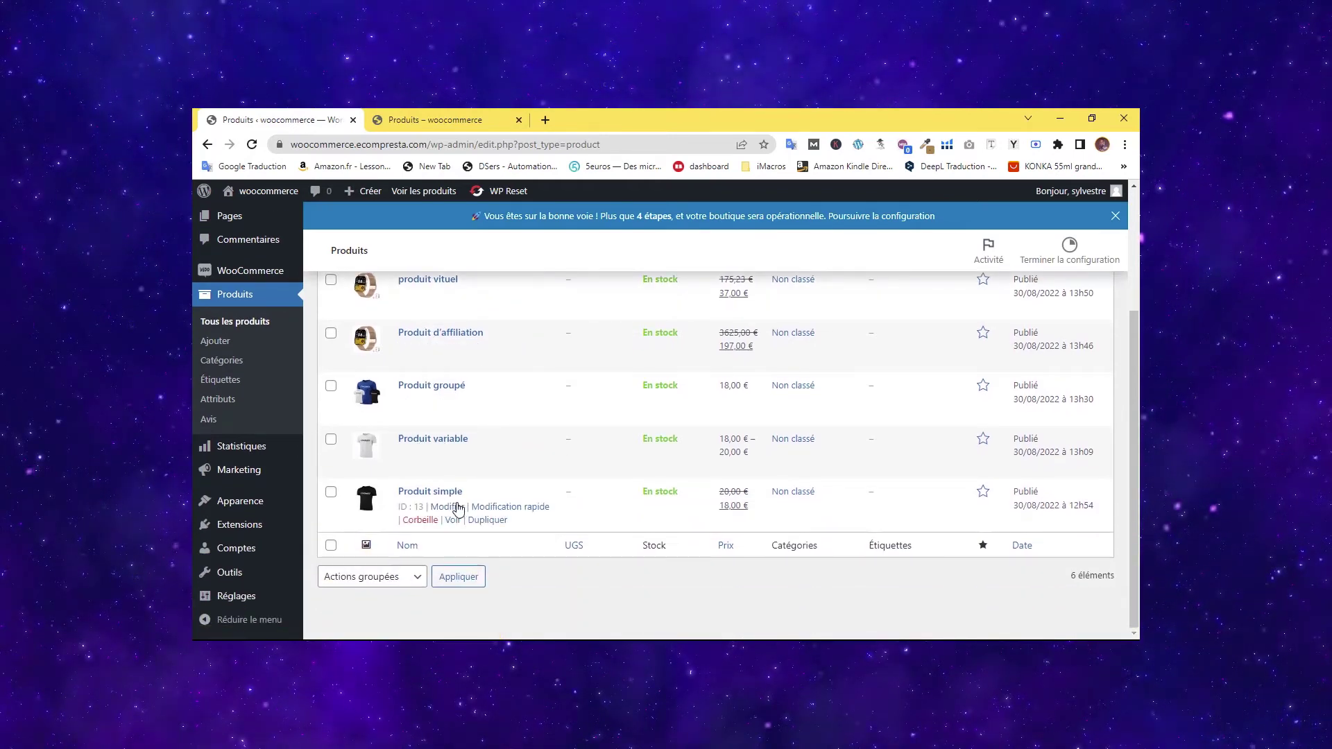
scroll(458, 485, up, 5)
scroll(410, 458, down, 5)
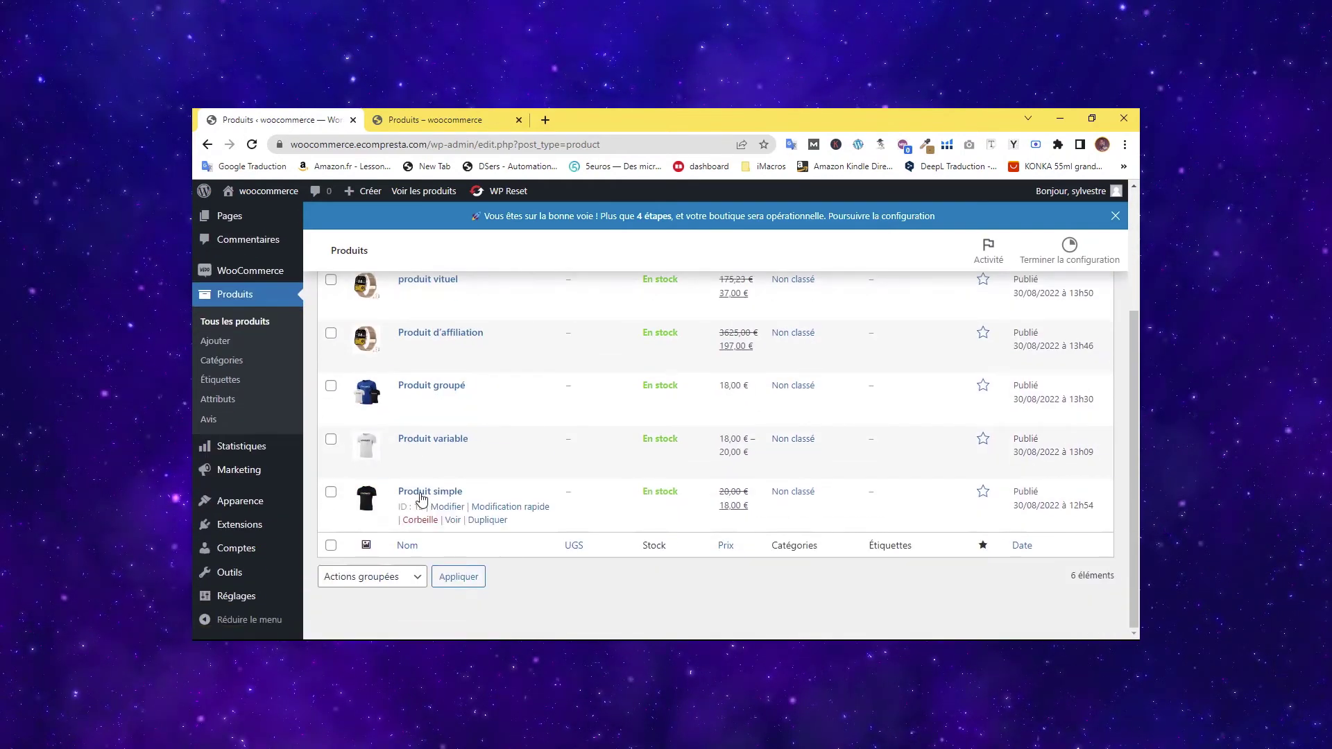
scroll(421, 497, up, 5)
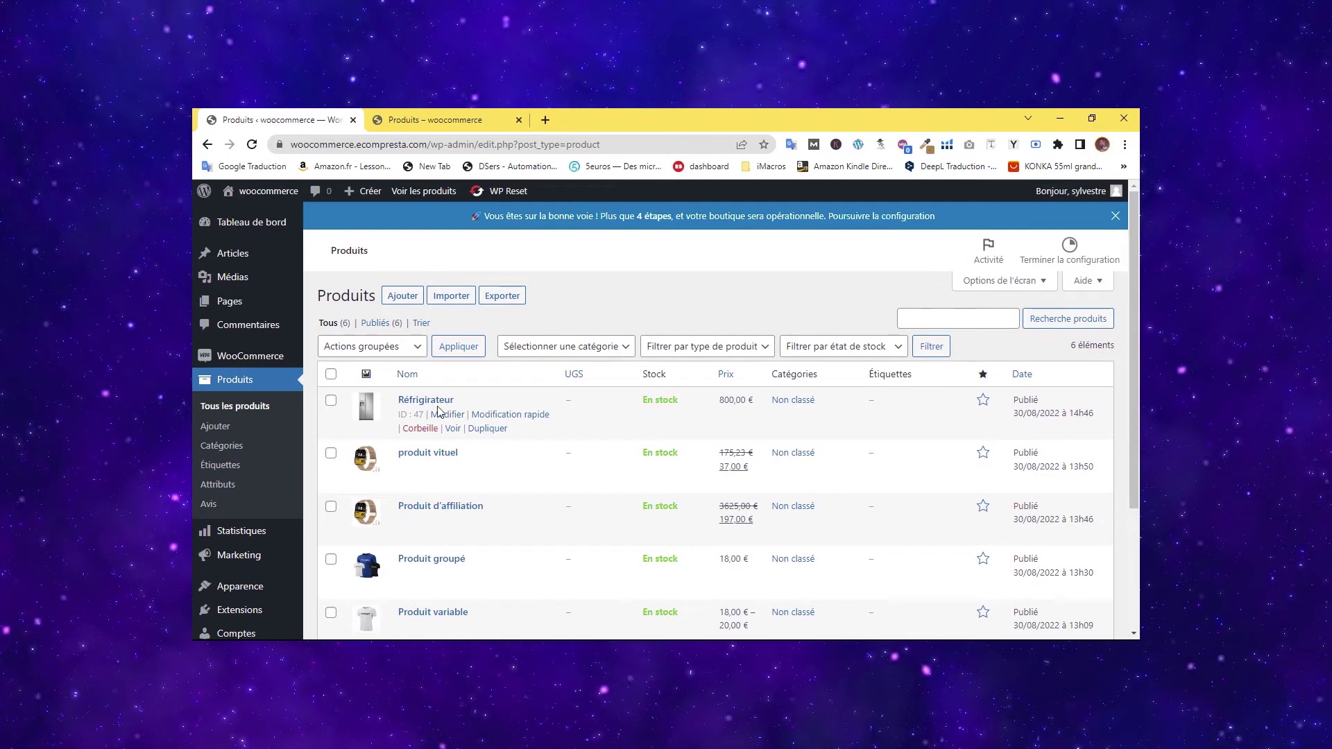
scroll(437, 413, down, 5)
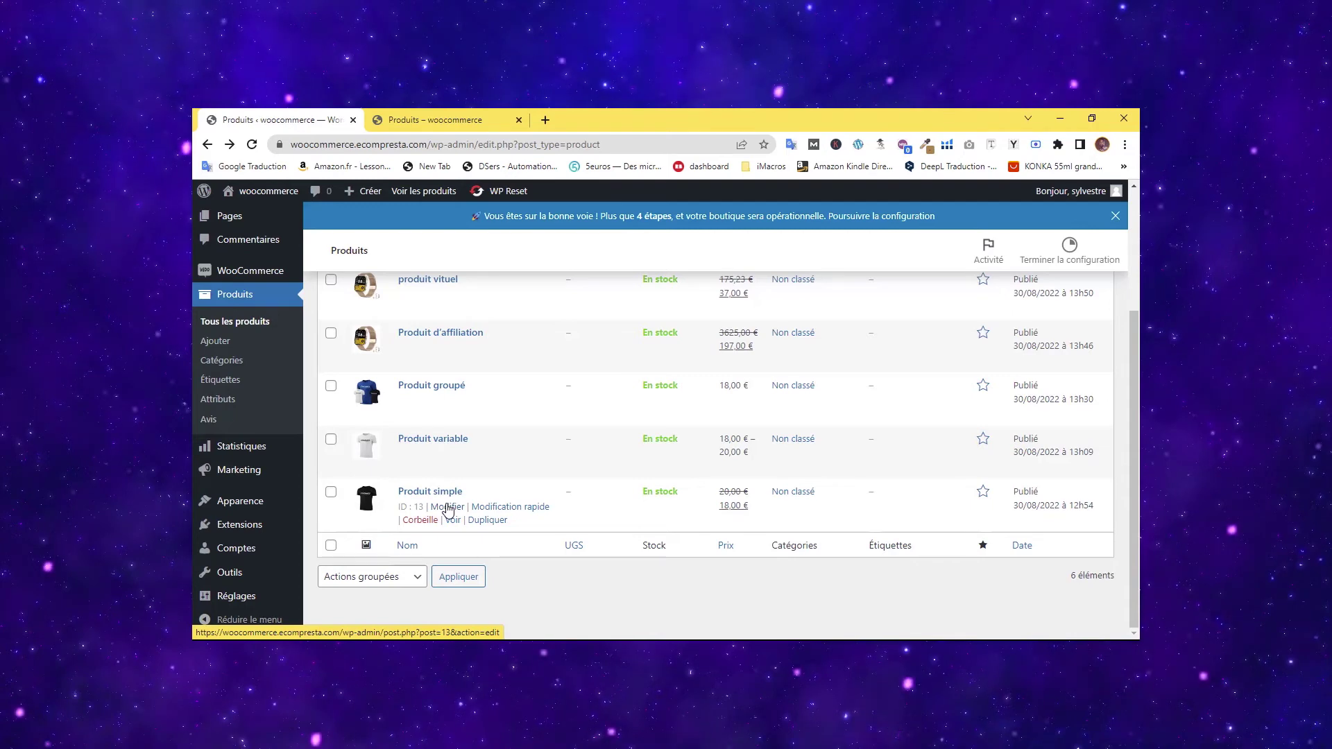
scroll(448, 511, up, 3)
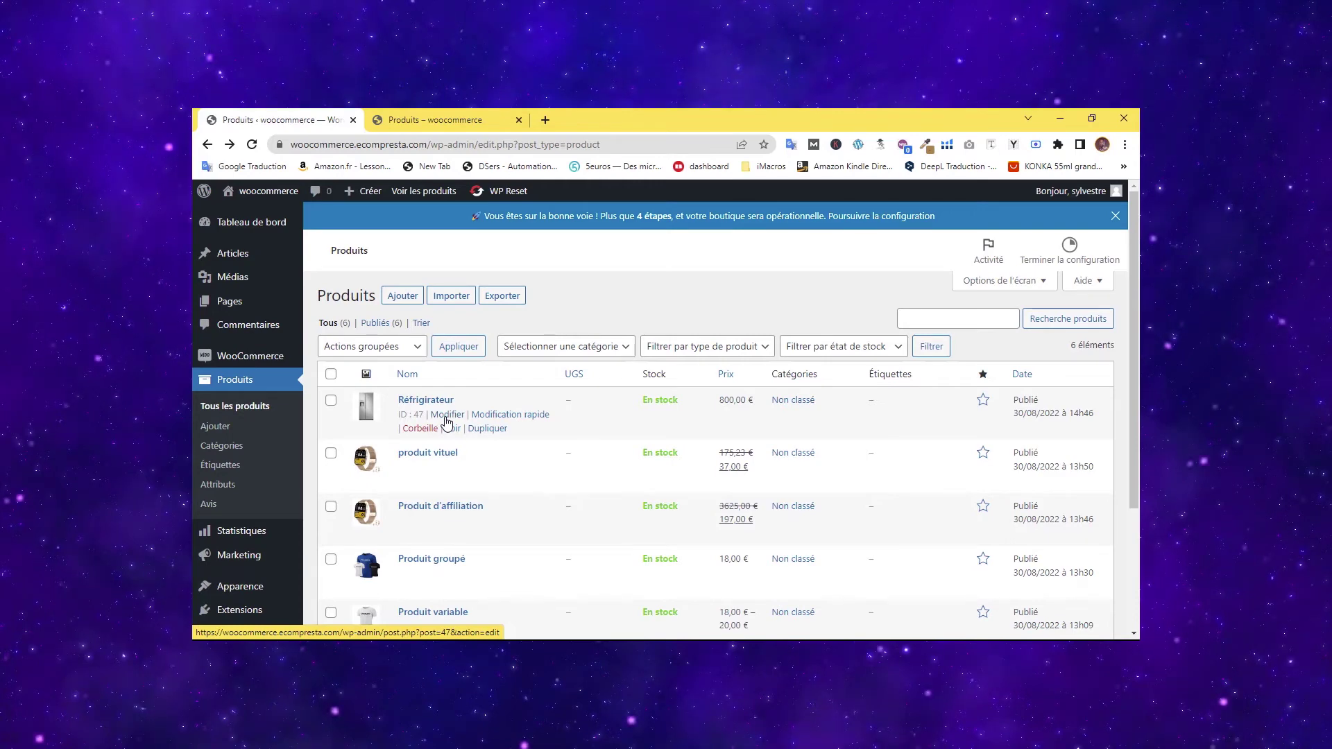
scroll(447, 421, down, 3)
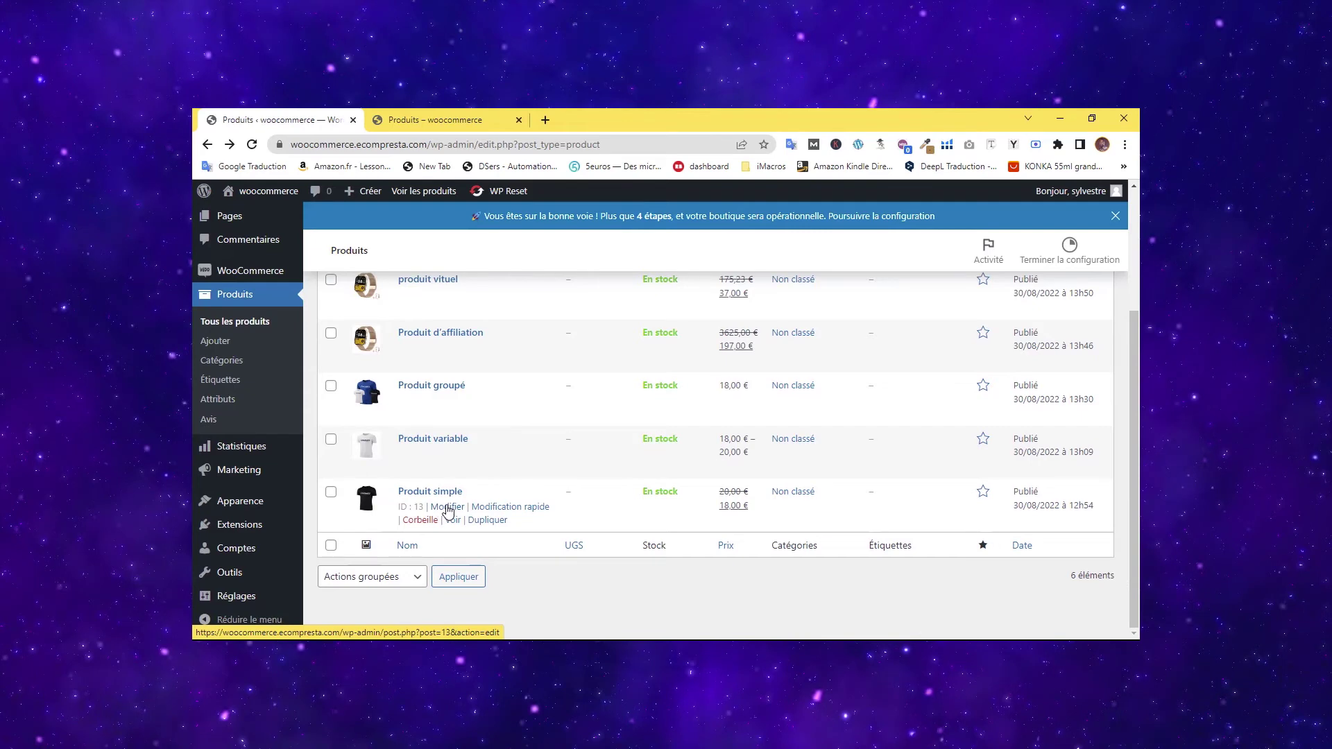
click(450, 512)
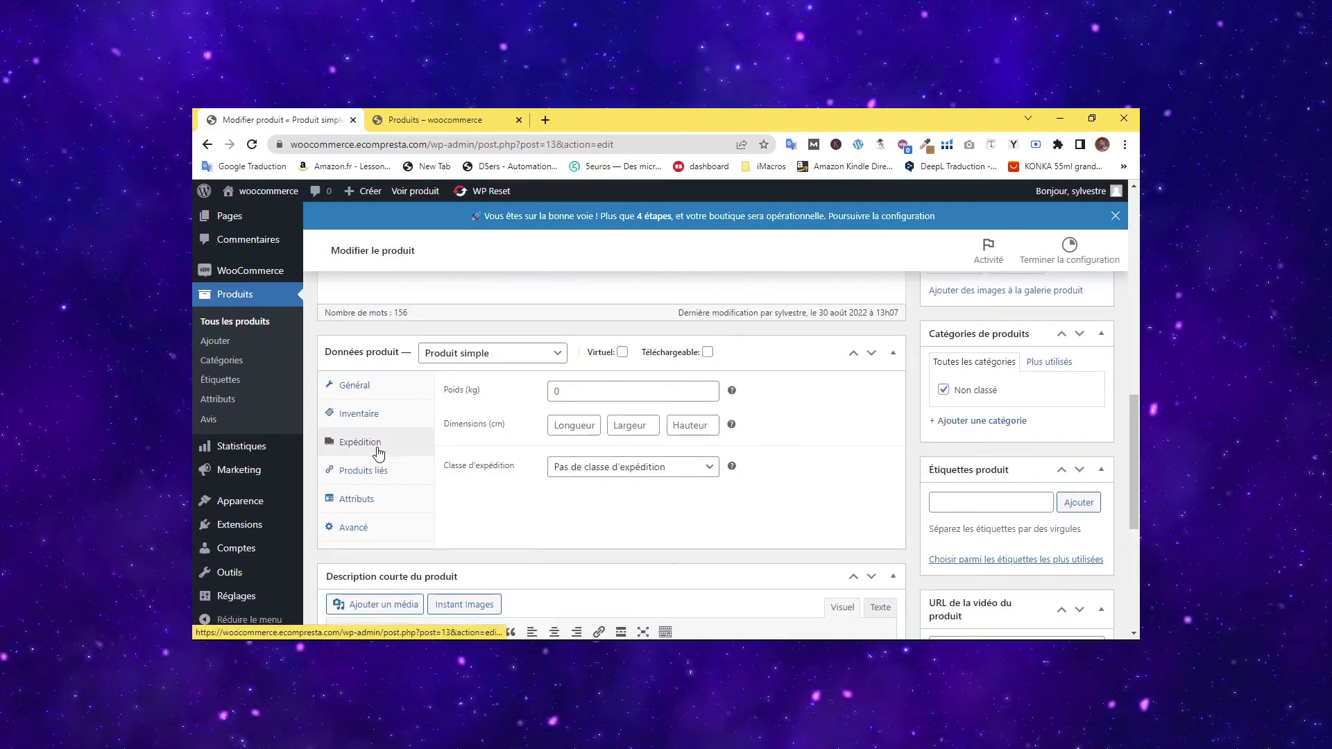
Assign the "produit leger" shipping class to Produit simple and update the product.
click(610, 469)
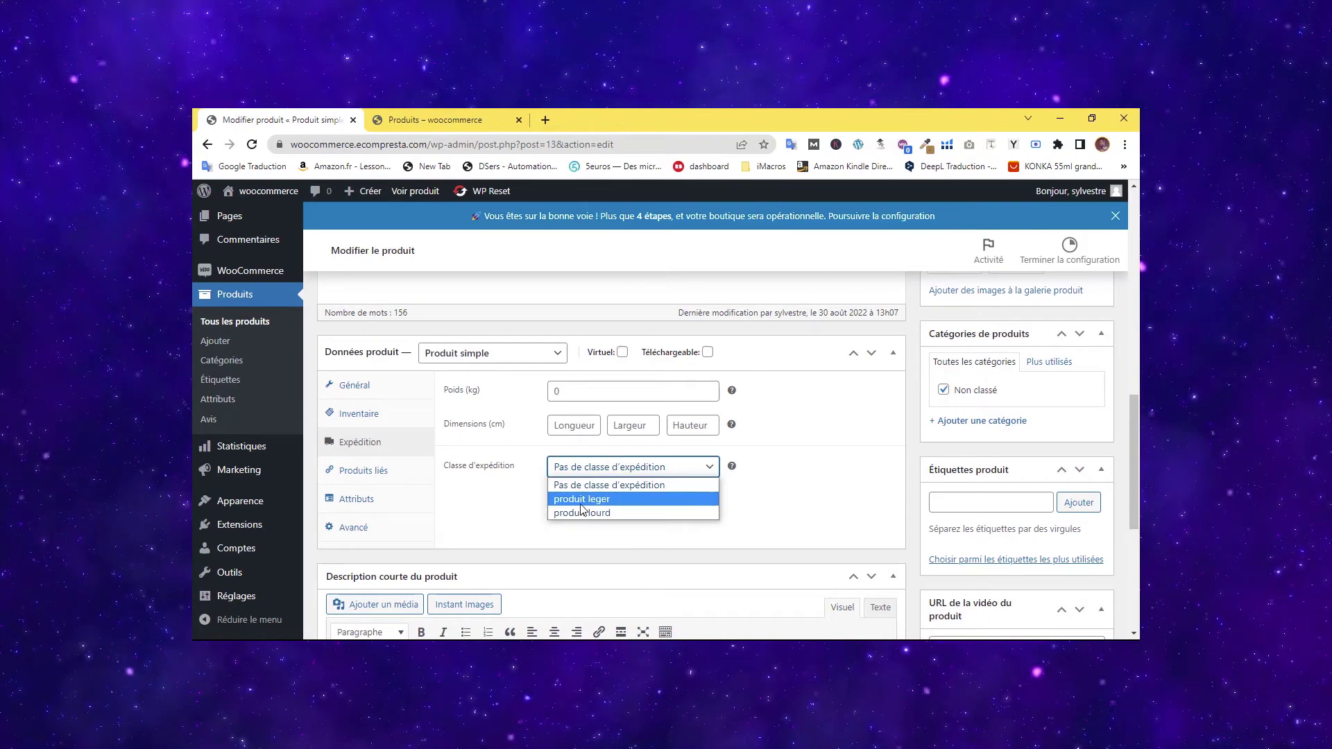
click(588, 501)
scroll(603, 477, up, 2)
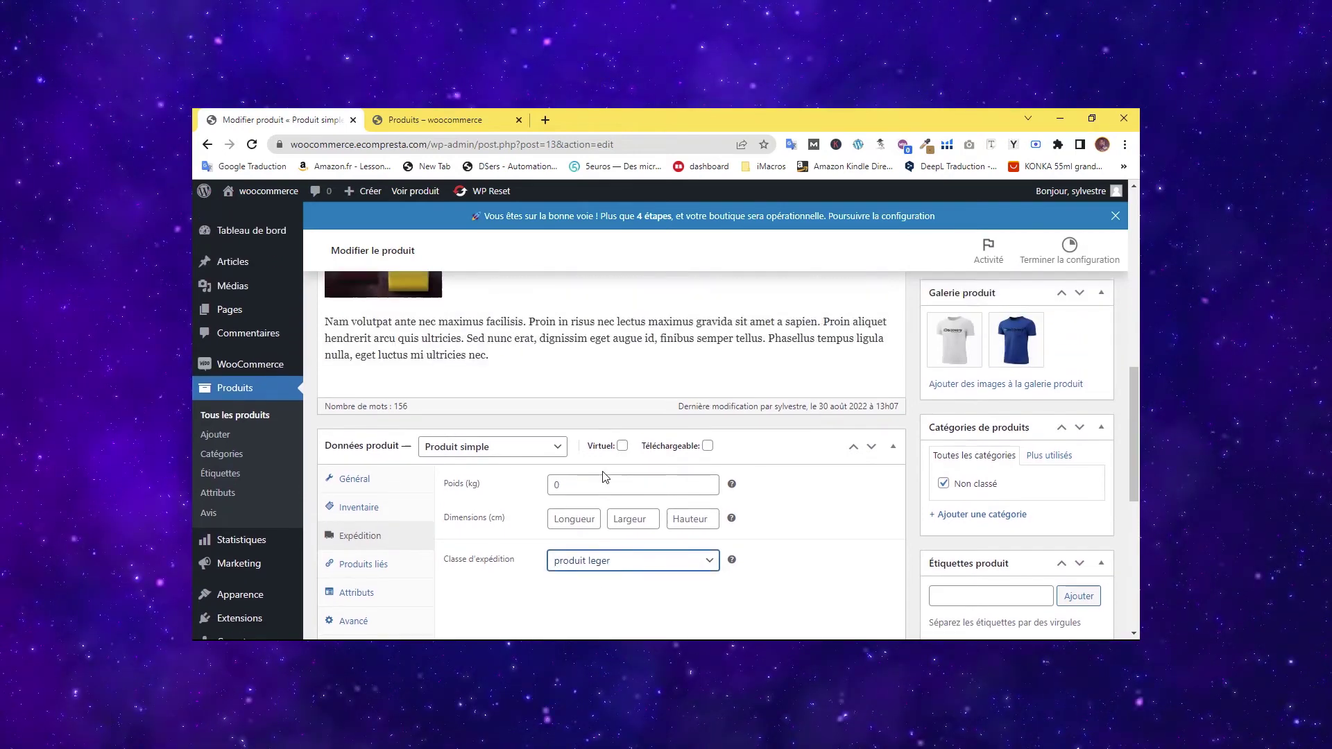
scroll(661, 585, down, 3)
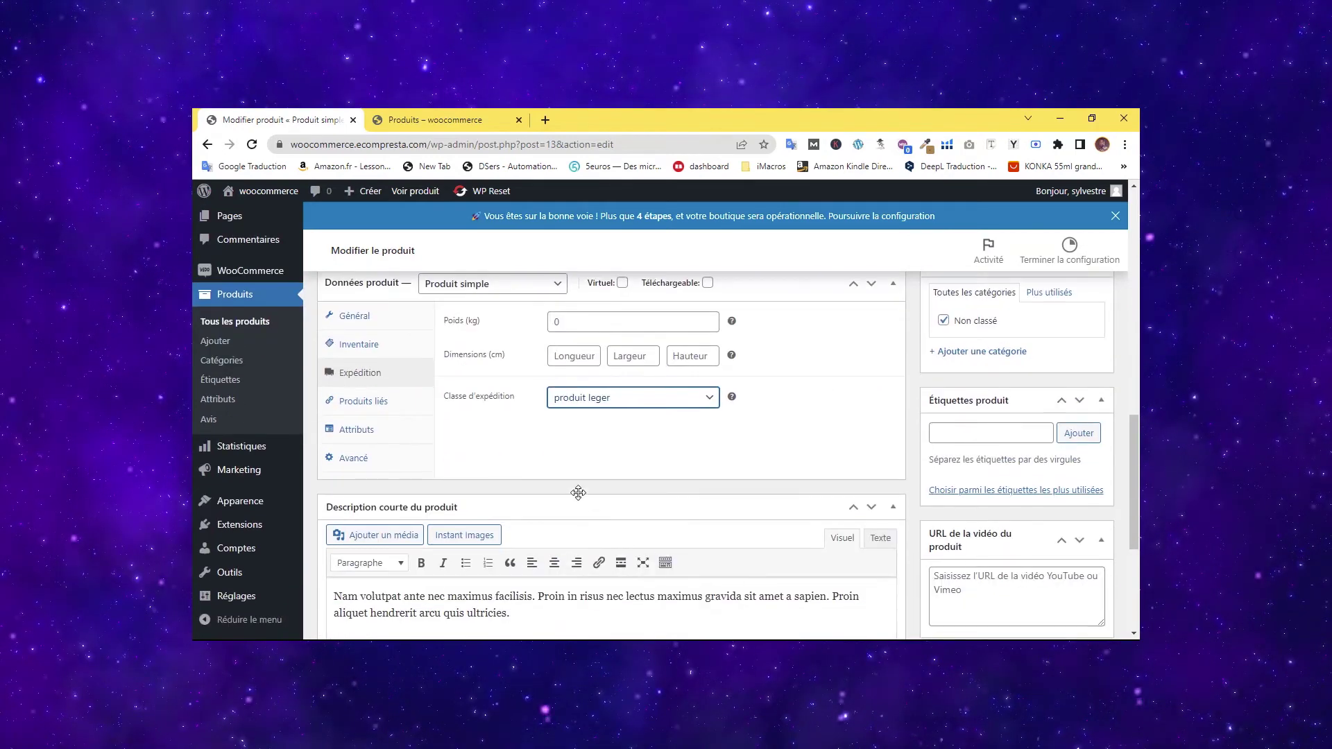
scroll(588, 427, up, 8)
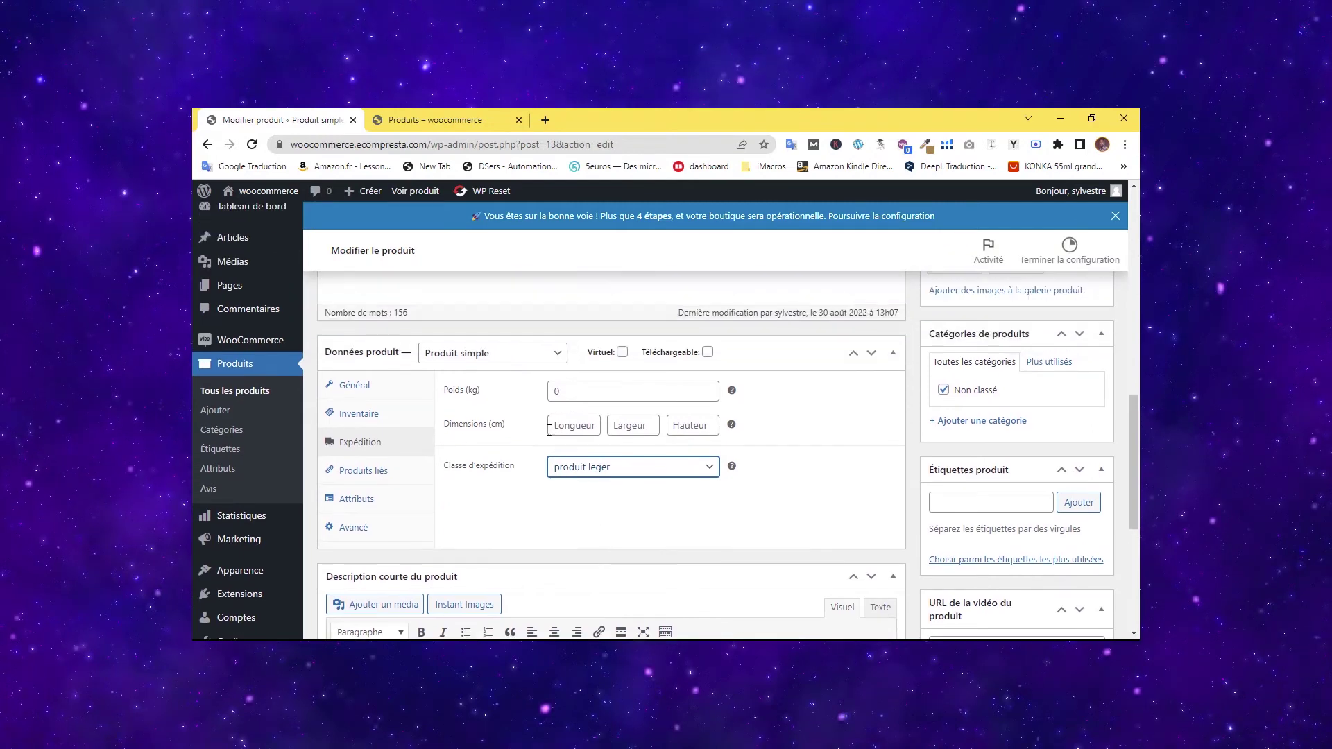
scroll(1100, 368, up, 1)
click(1070, 544)
Open the Réfrigirateur product from the product list, assign it the "produit lourd" shipping class, and update it.
click(236, 408)
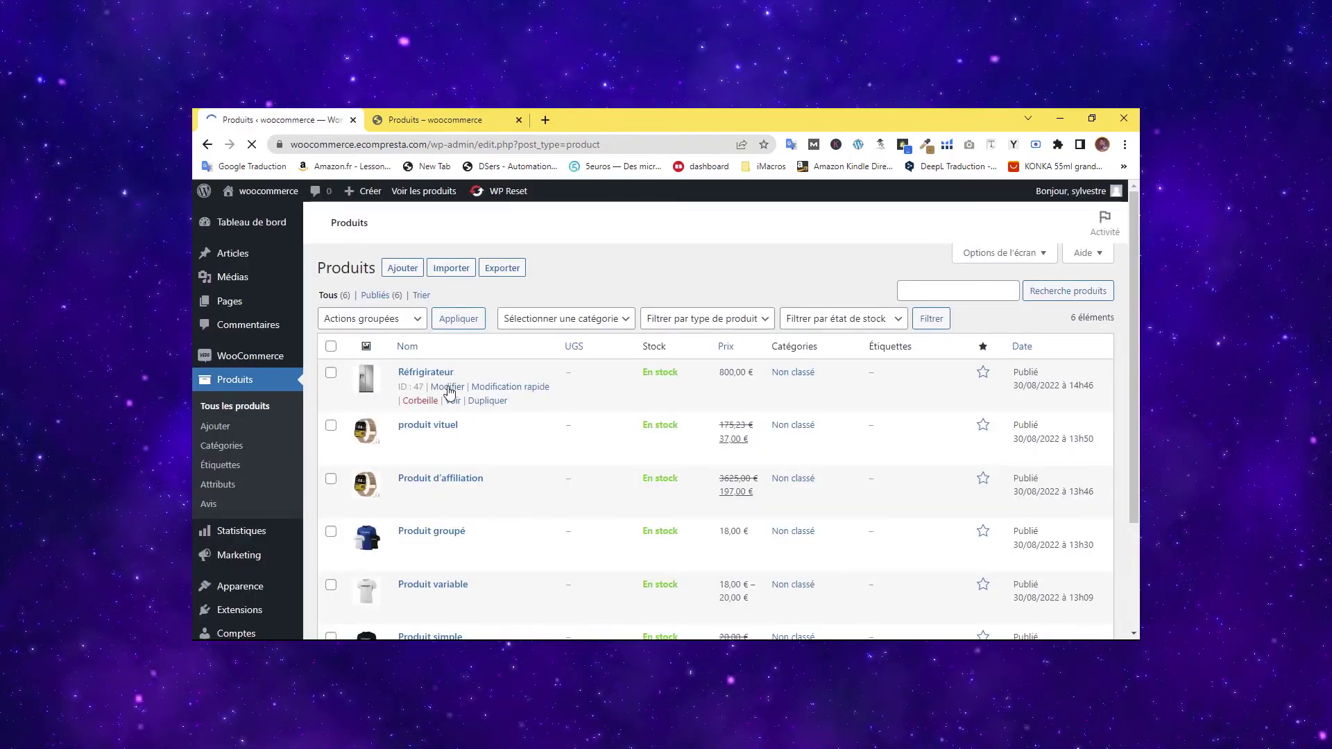
click(447, 387)
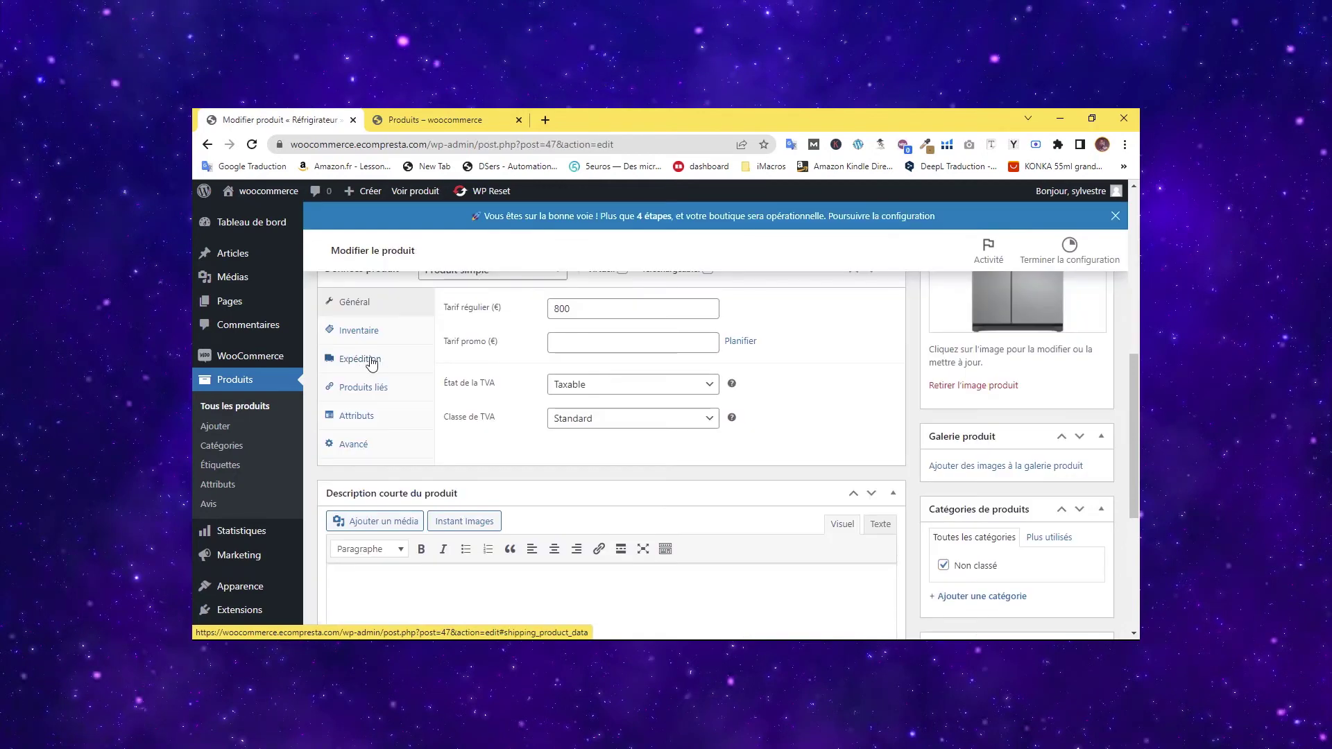
click(371, 360)
scroll(555, 361, up, 1)
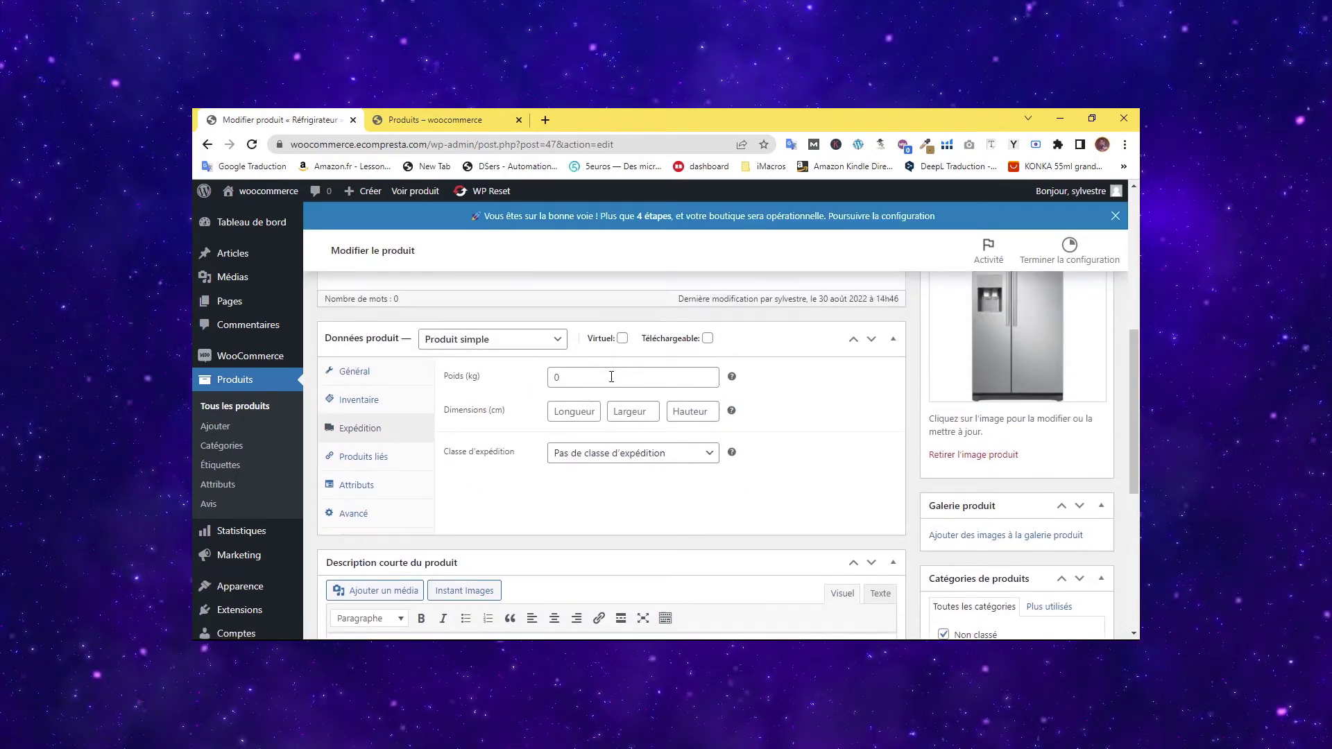
click(604, 454)
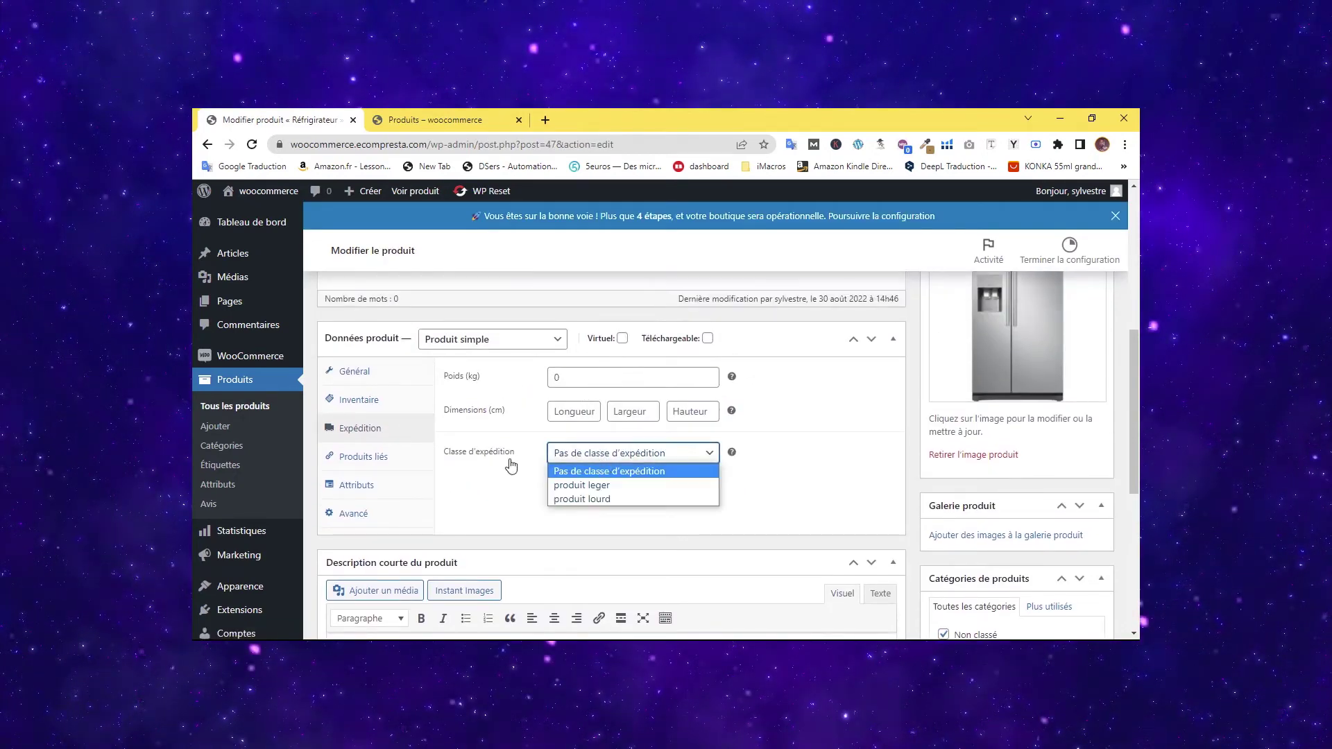
click(594, 498)
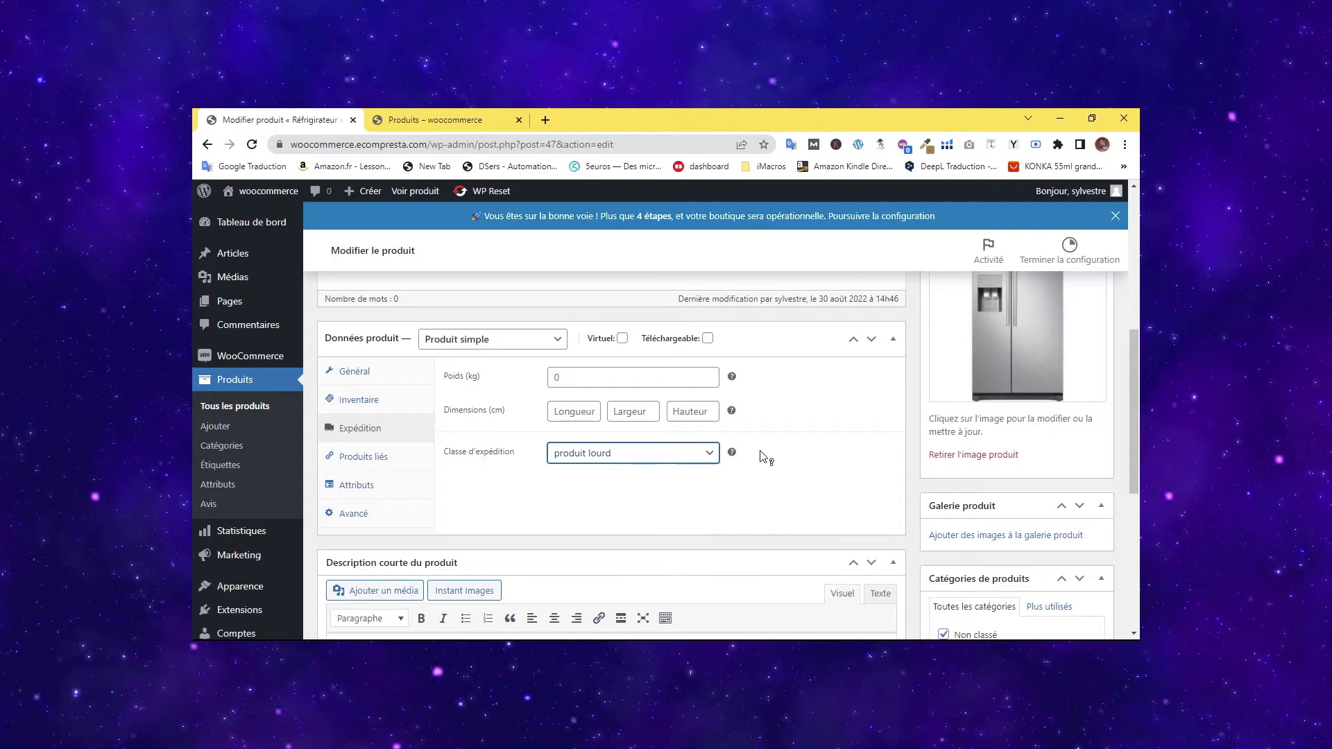
scroll(1079, 451, up, 6)
click(1071, 508)
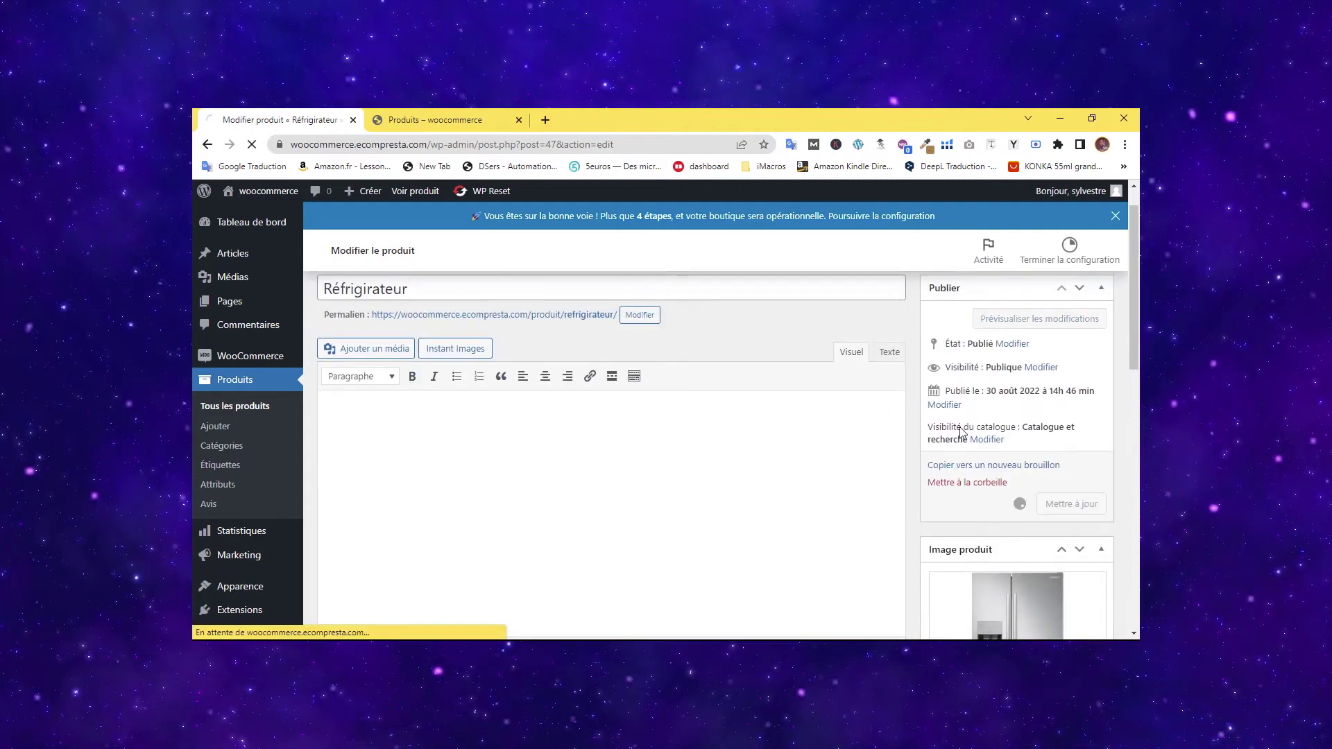
Add one Produit simple to the cart from the storefront and view the cart page.
key(ctrl+Tab)
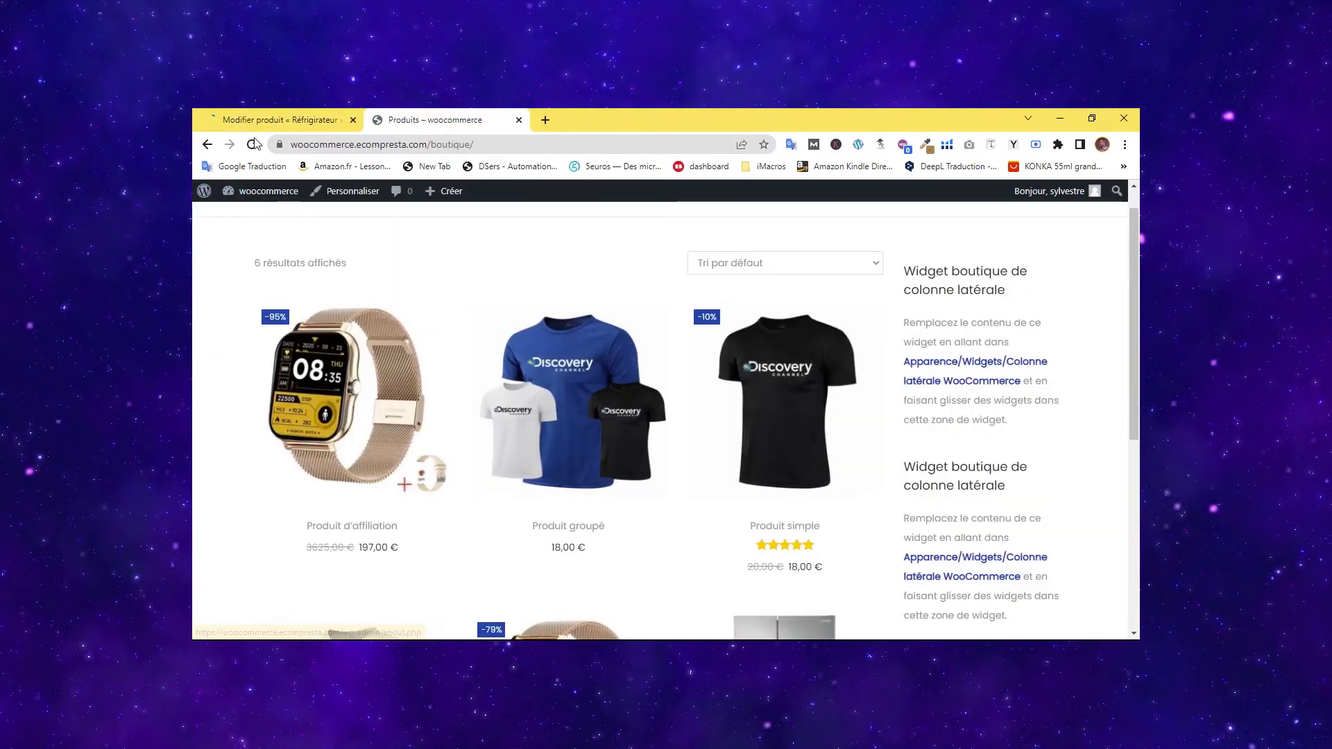
click(323, 114)
click(406, 119)
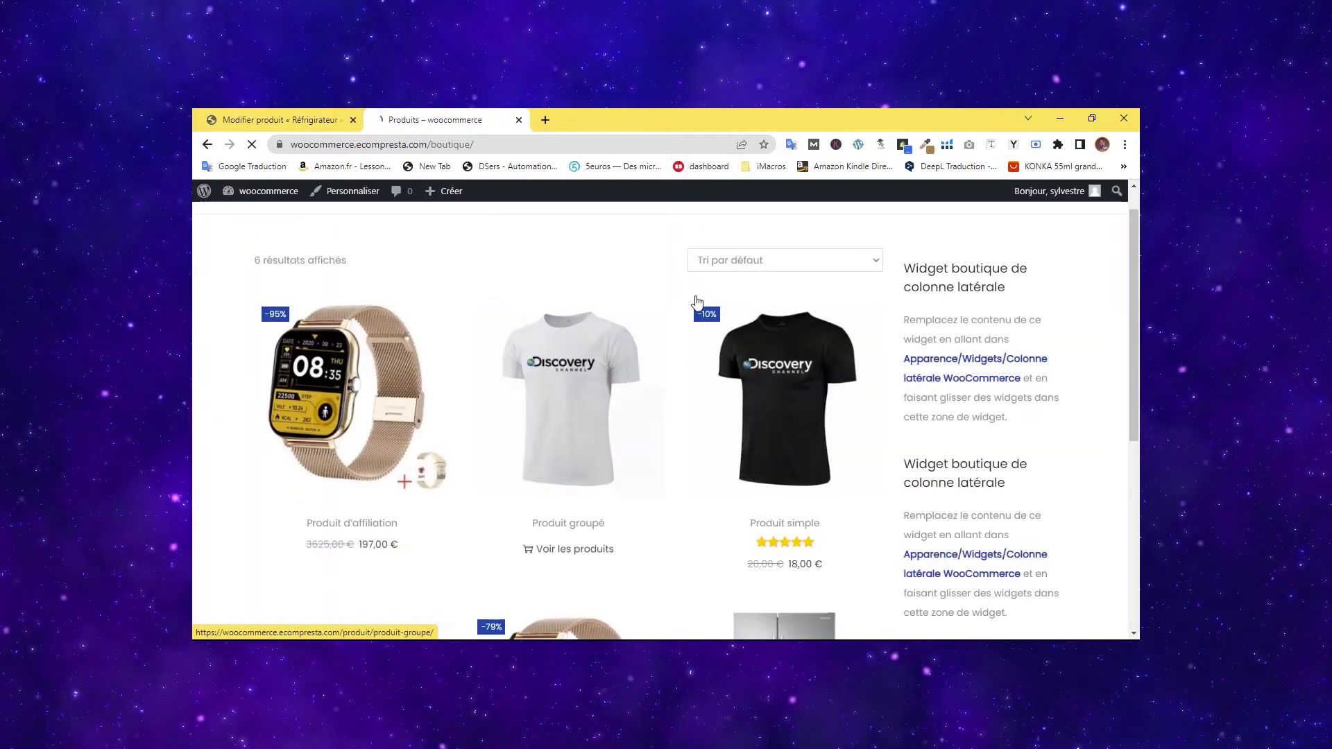
click(792, 377)
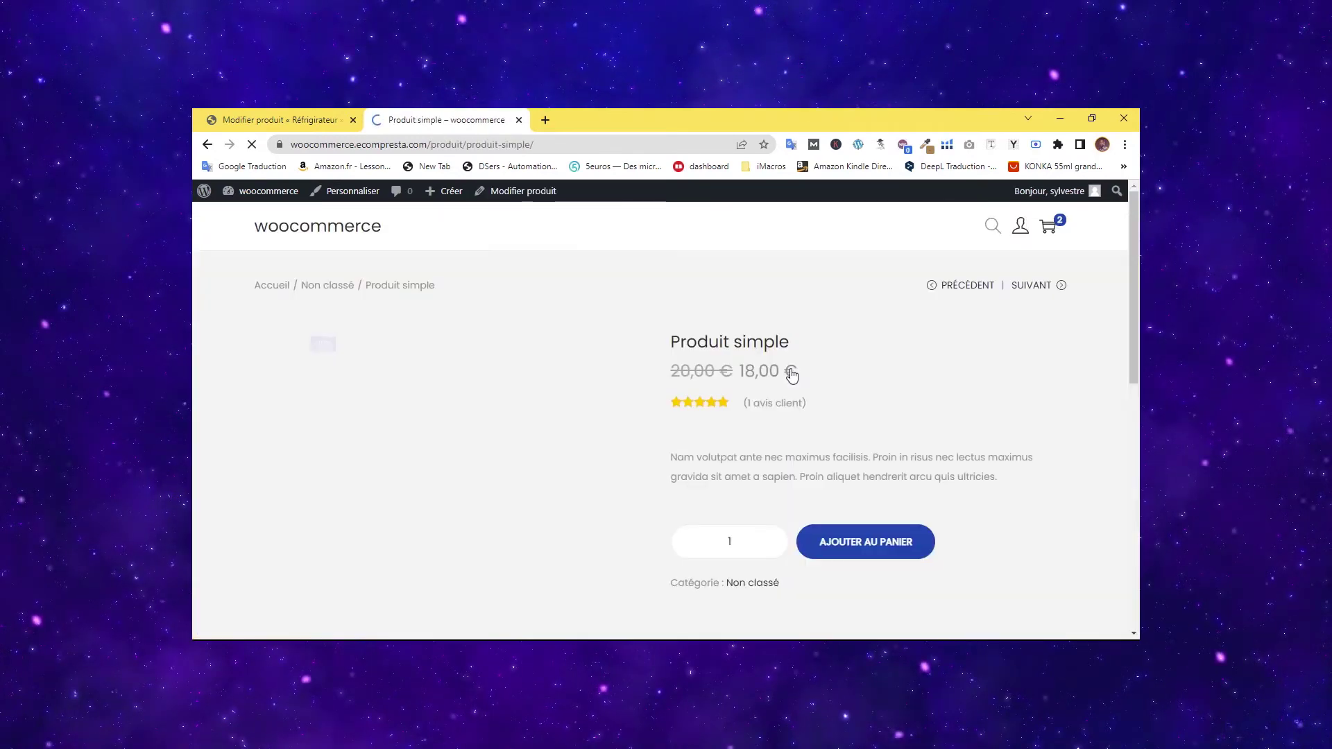
drag(1134, 321, 1134, 290)
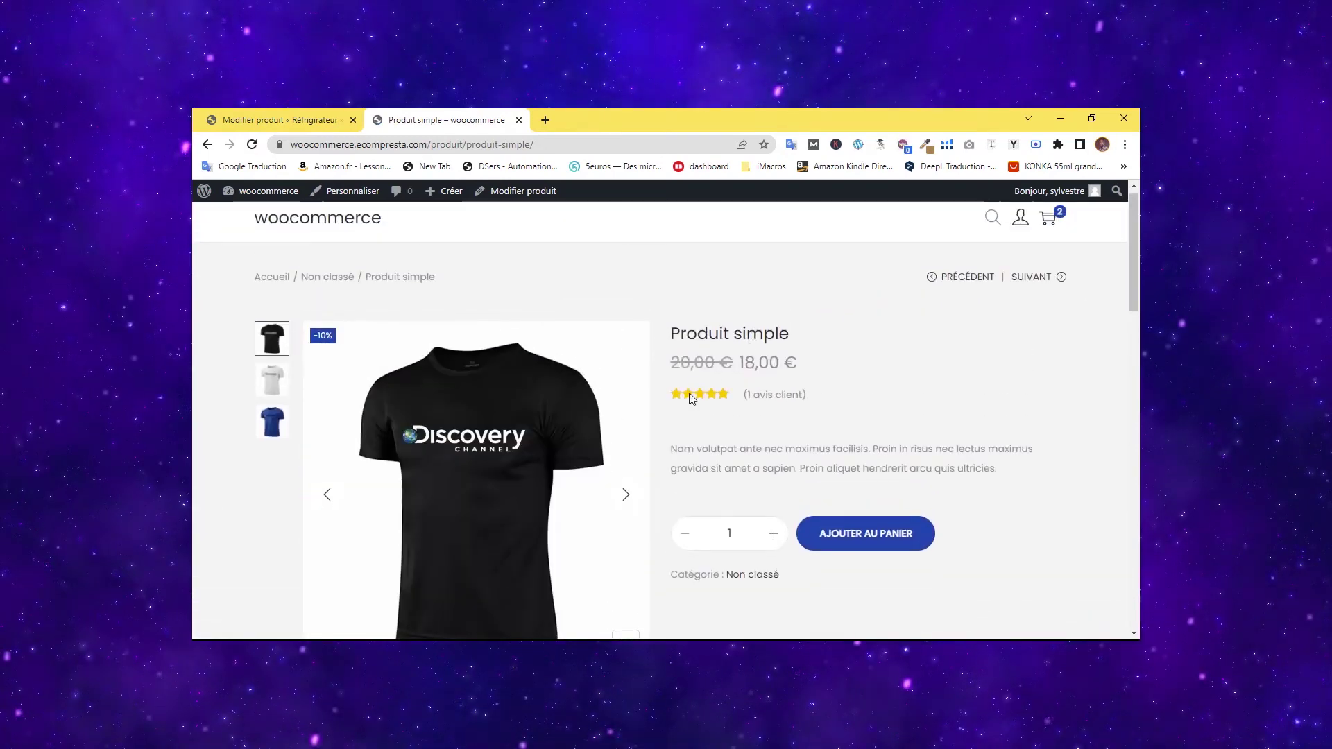
mouse_move(1134, 270)
mouse_down()
mouse_move(1132, 387)
mouse_move(1132, 265)
mouse_up()
click(878, 549)
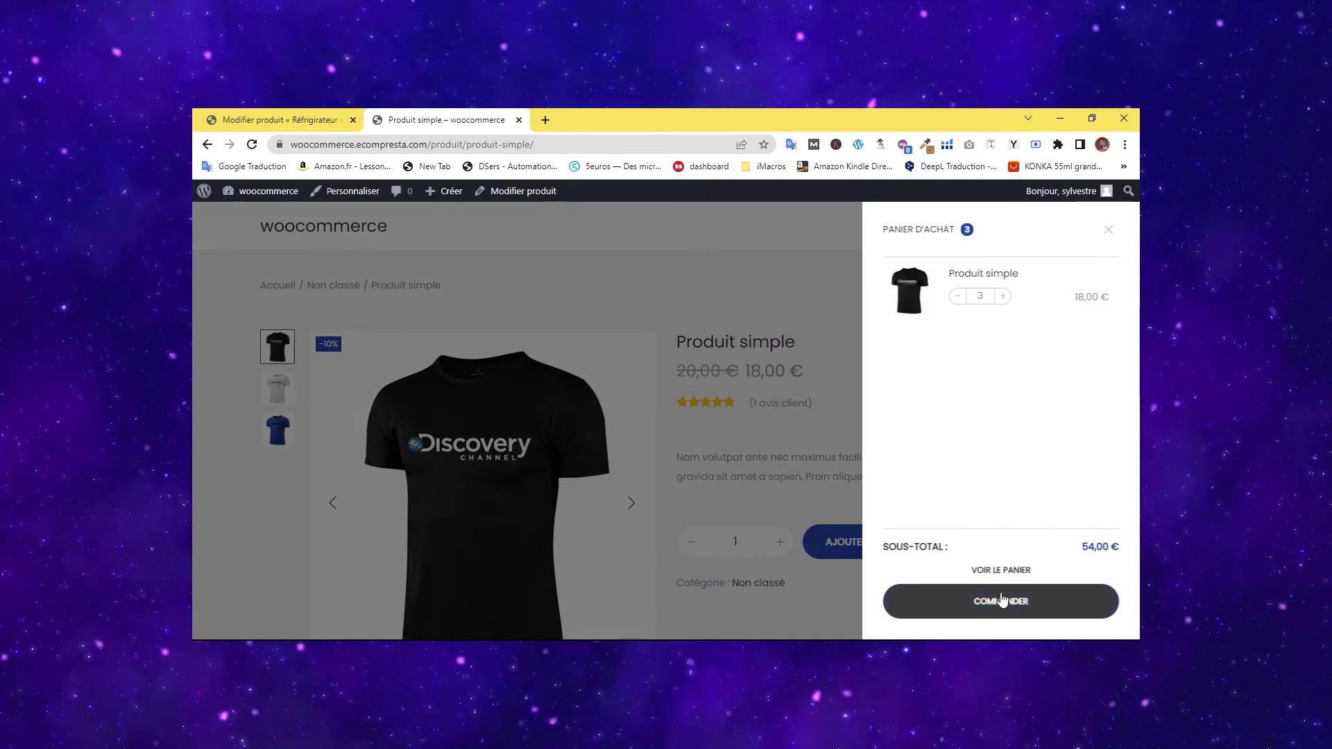
click(999, 571)
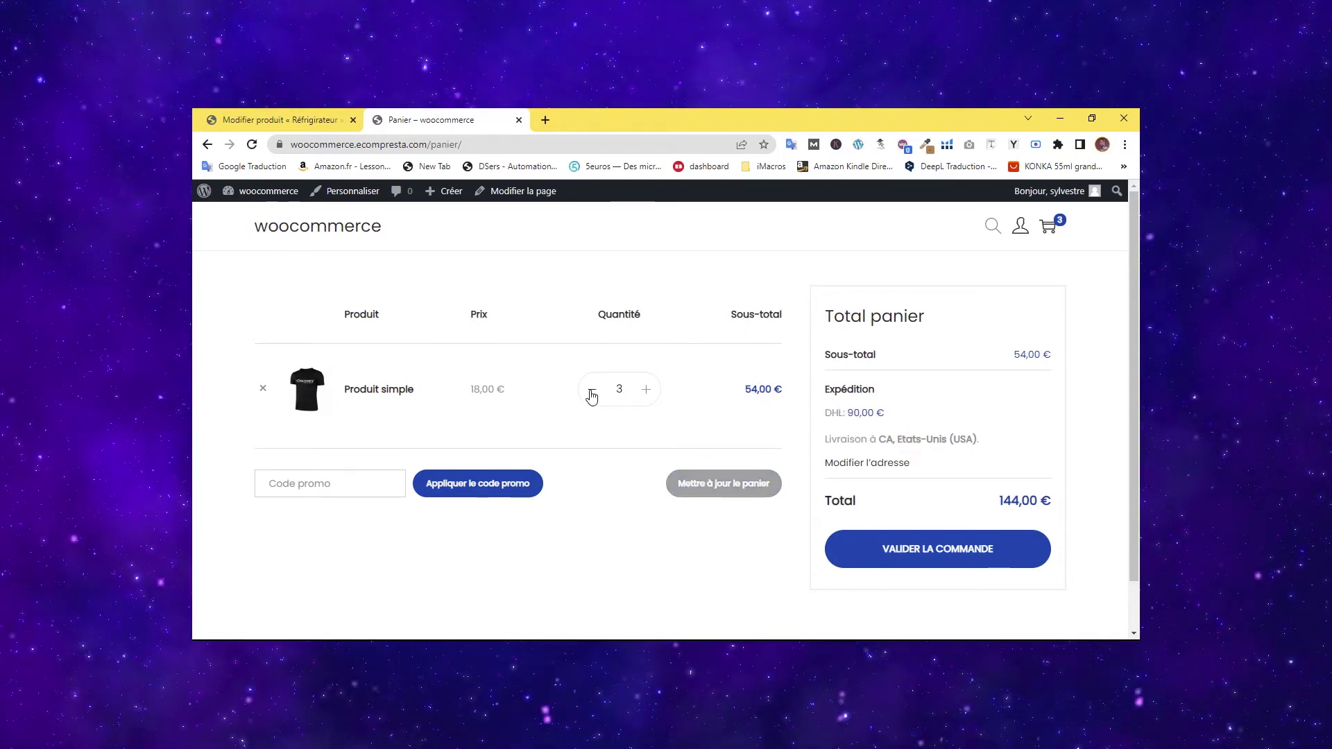
Change the cart's delivery address to France with the saved Paris city and postcode, and update the shipping costs.
double_click(592, 394)
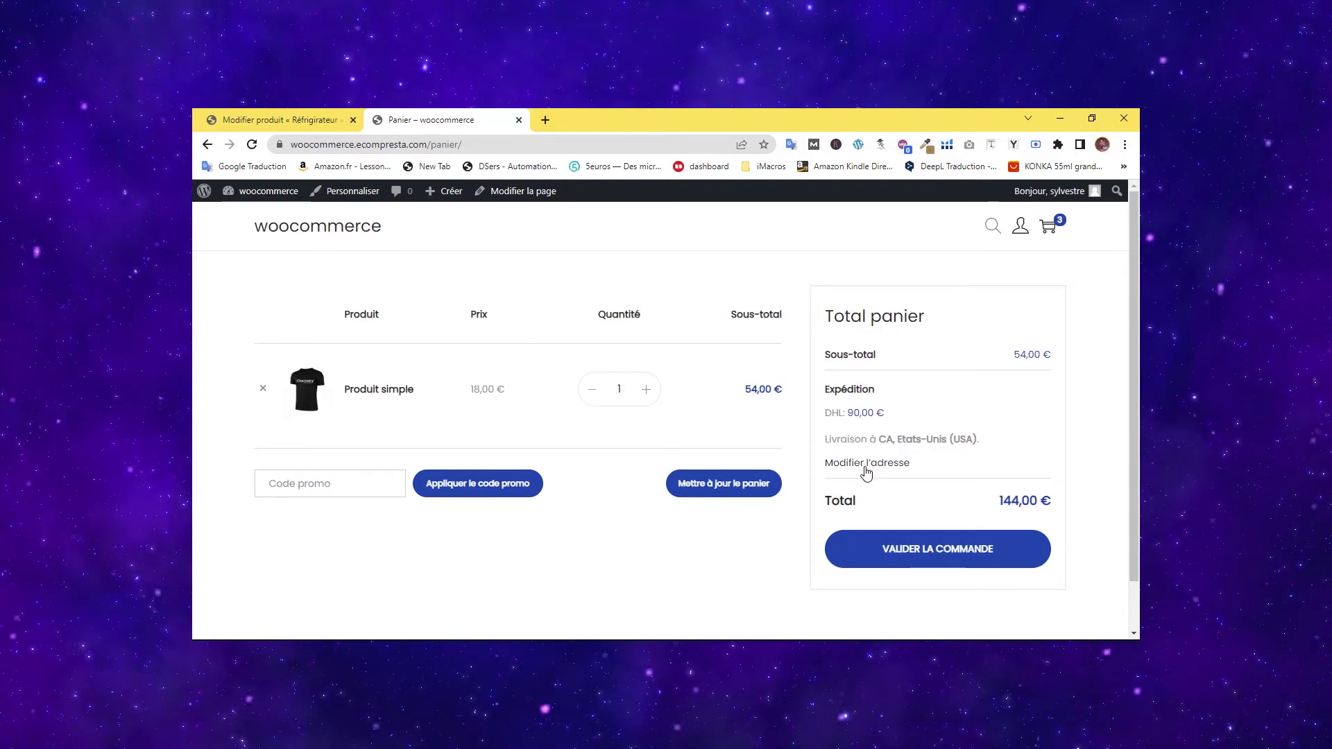
click(866, 463)
click(914, 489)
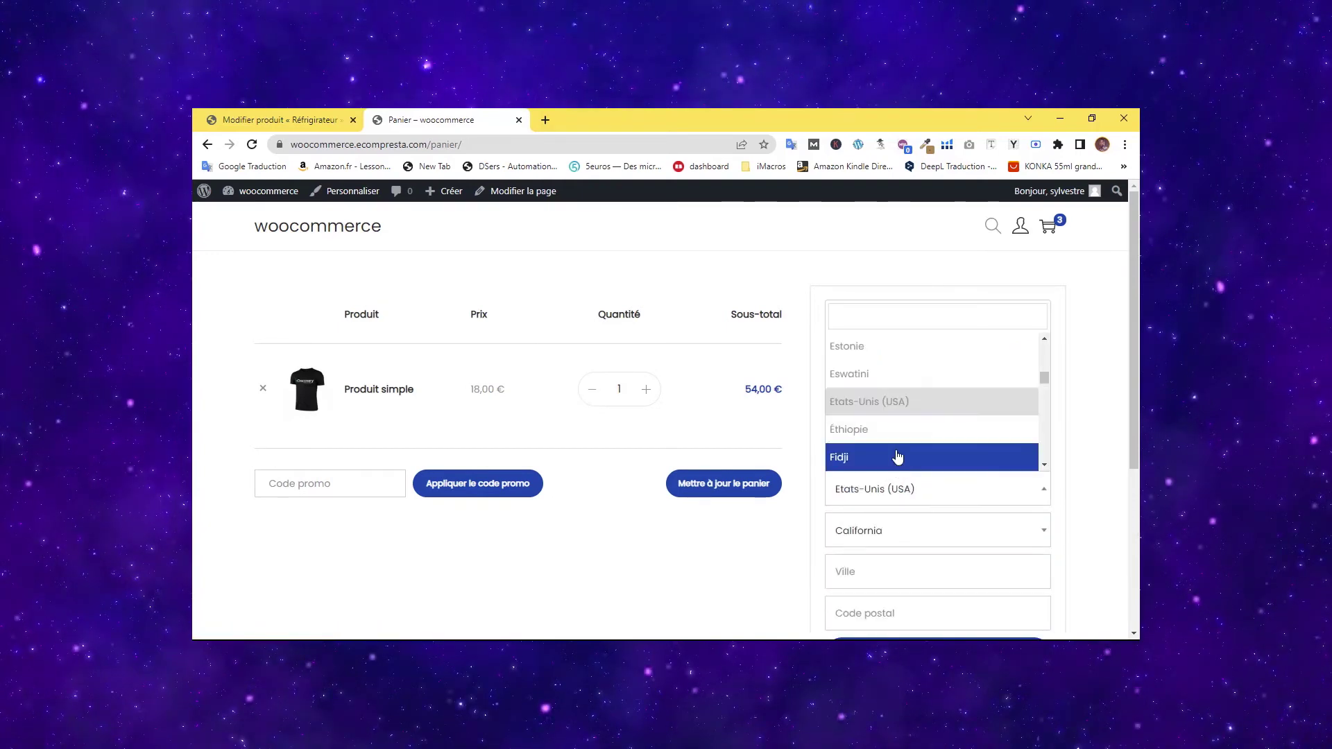
text(fra)
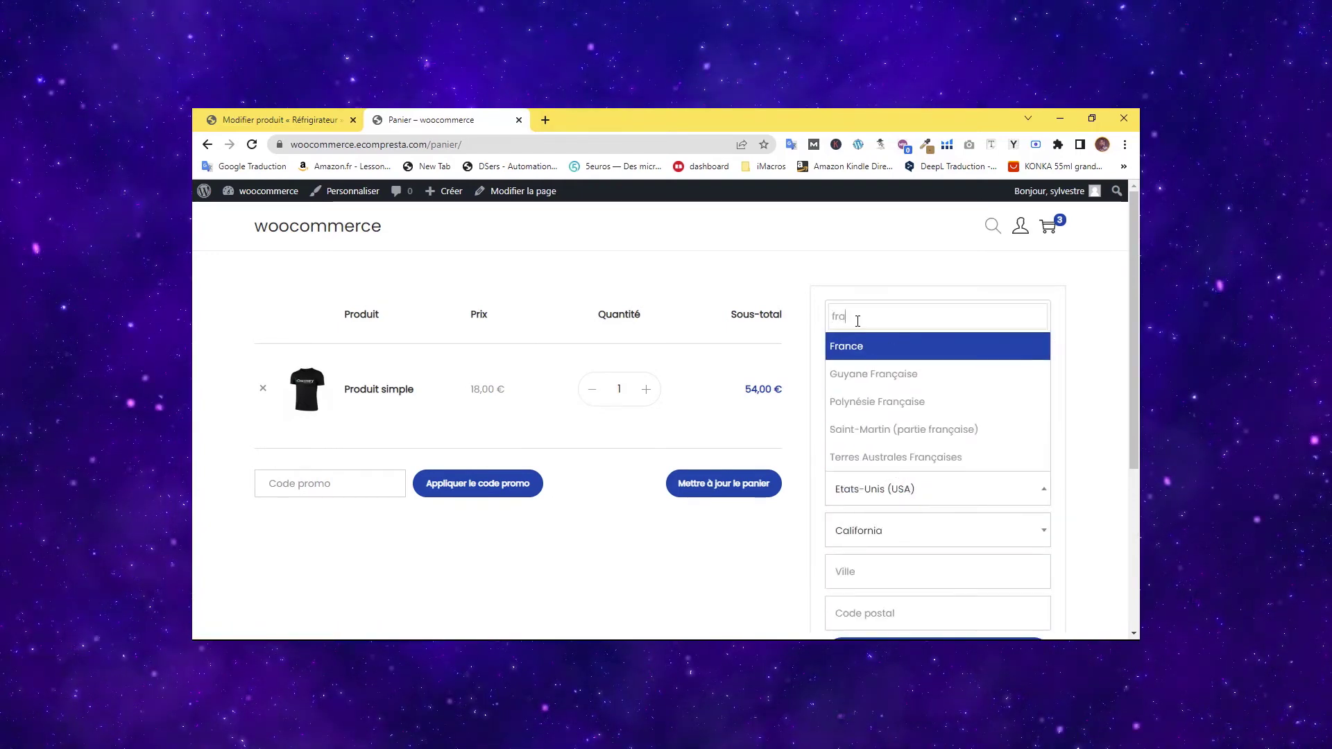
click(888, 351)
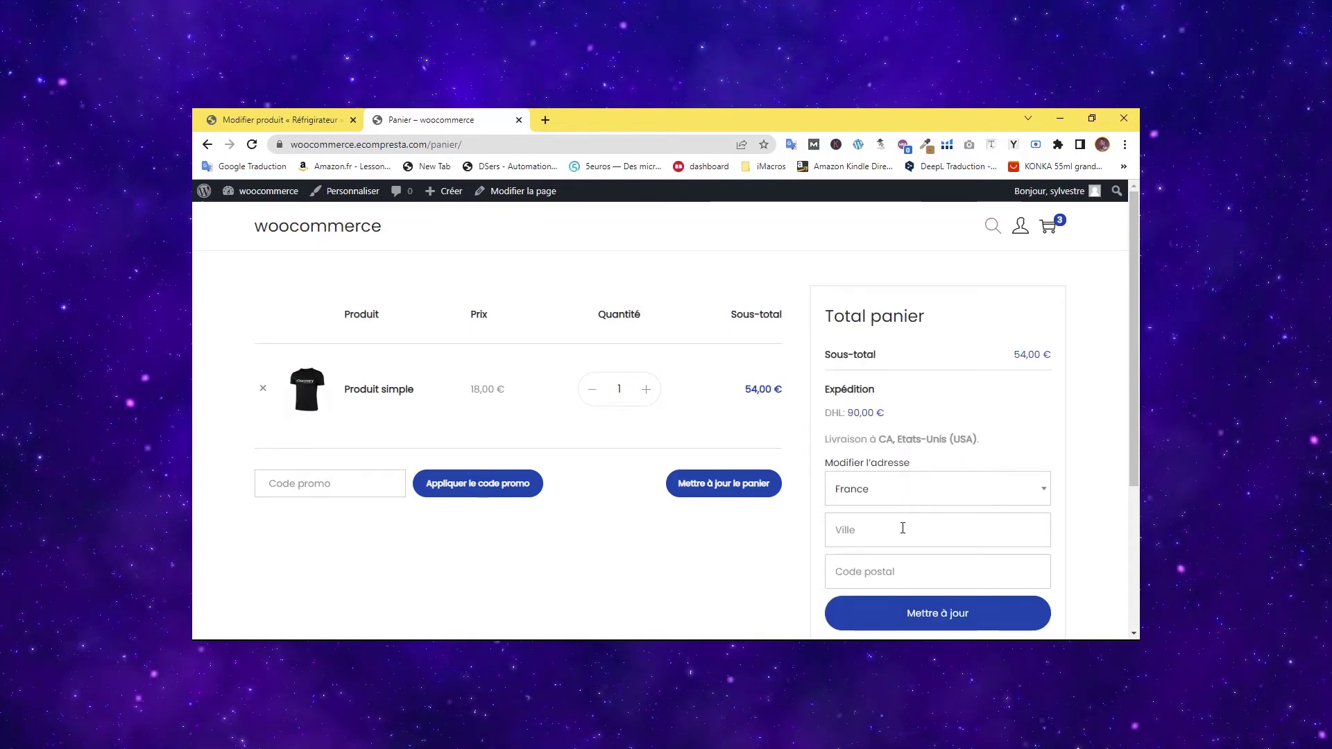
click(892, 529)
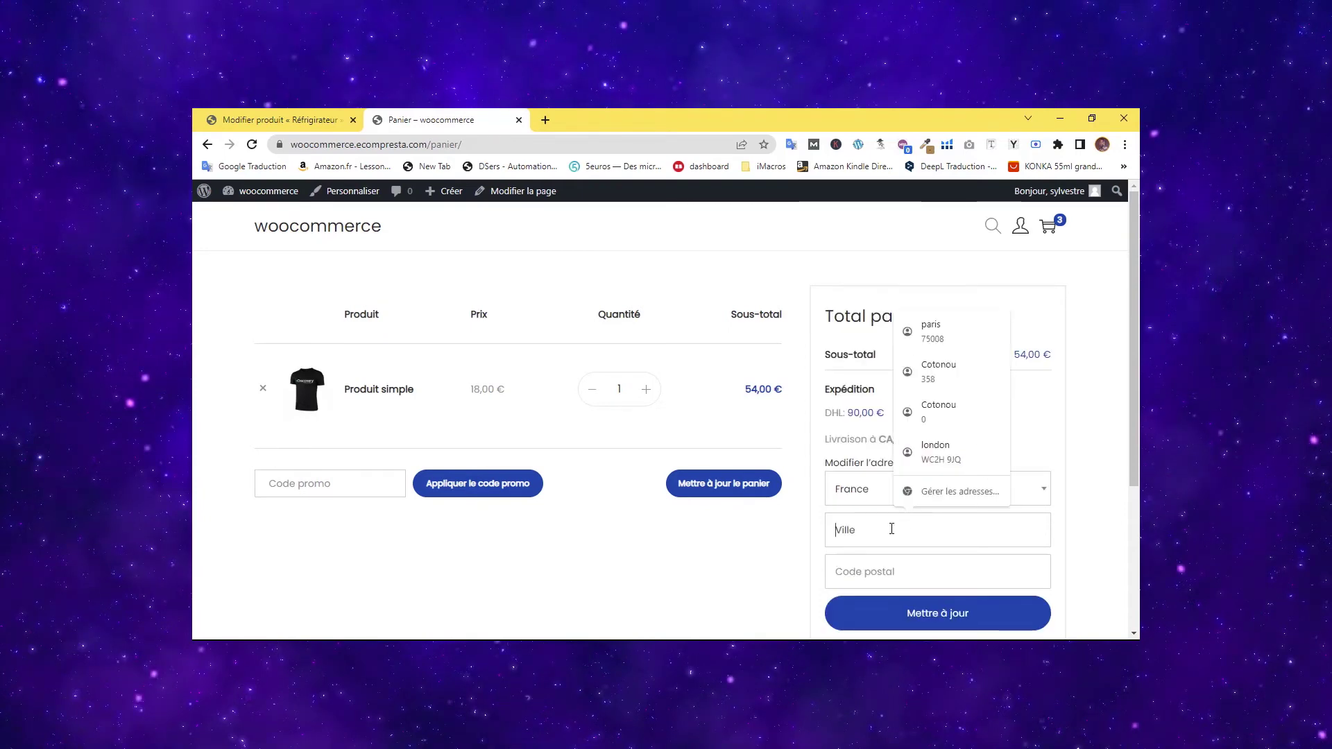
click(937, 331)
click(941, 612)
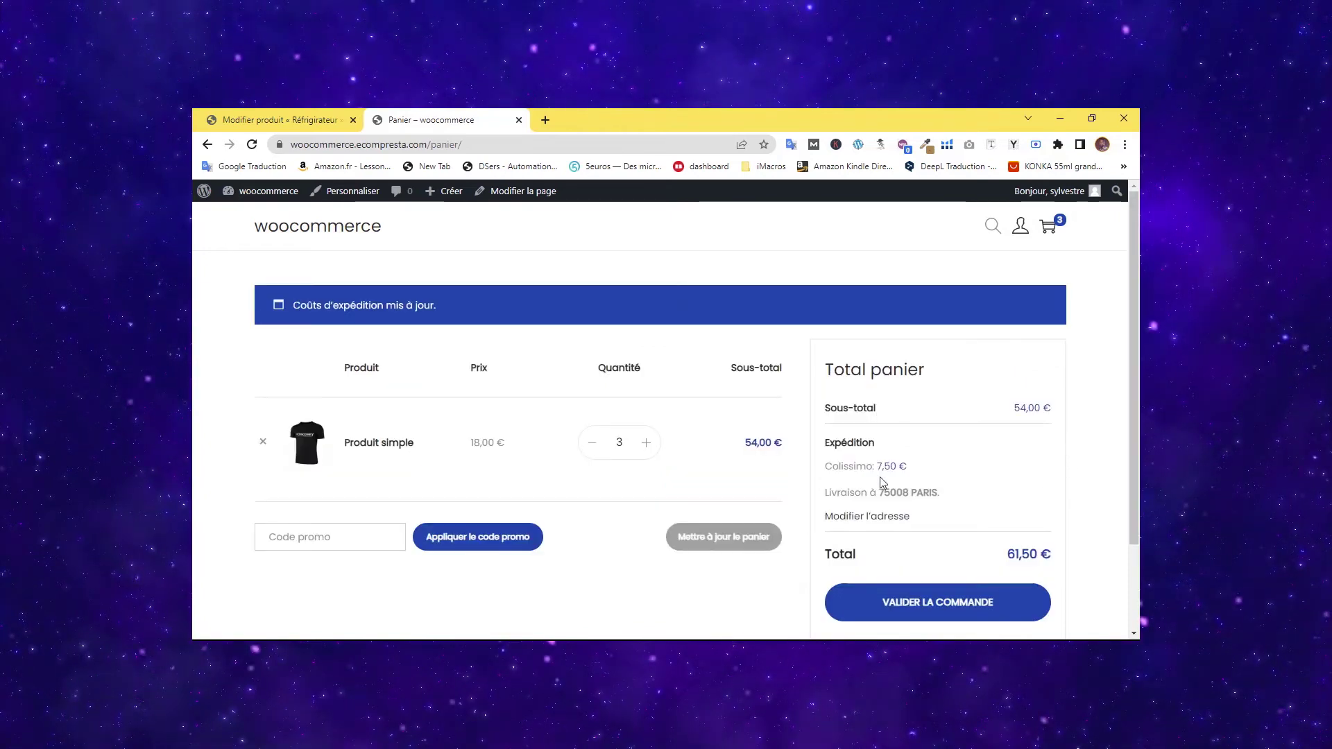
Set the cart quantity of Produit simple to 1, update the cart, and return to the Réfrigirateur editing page.
double_click(594, 448)
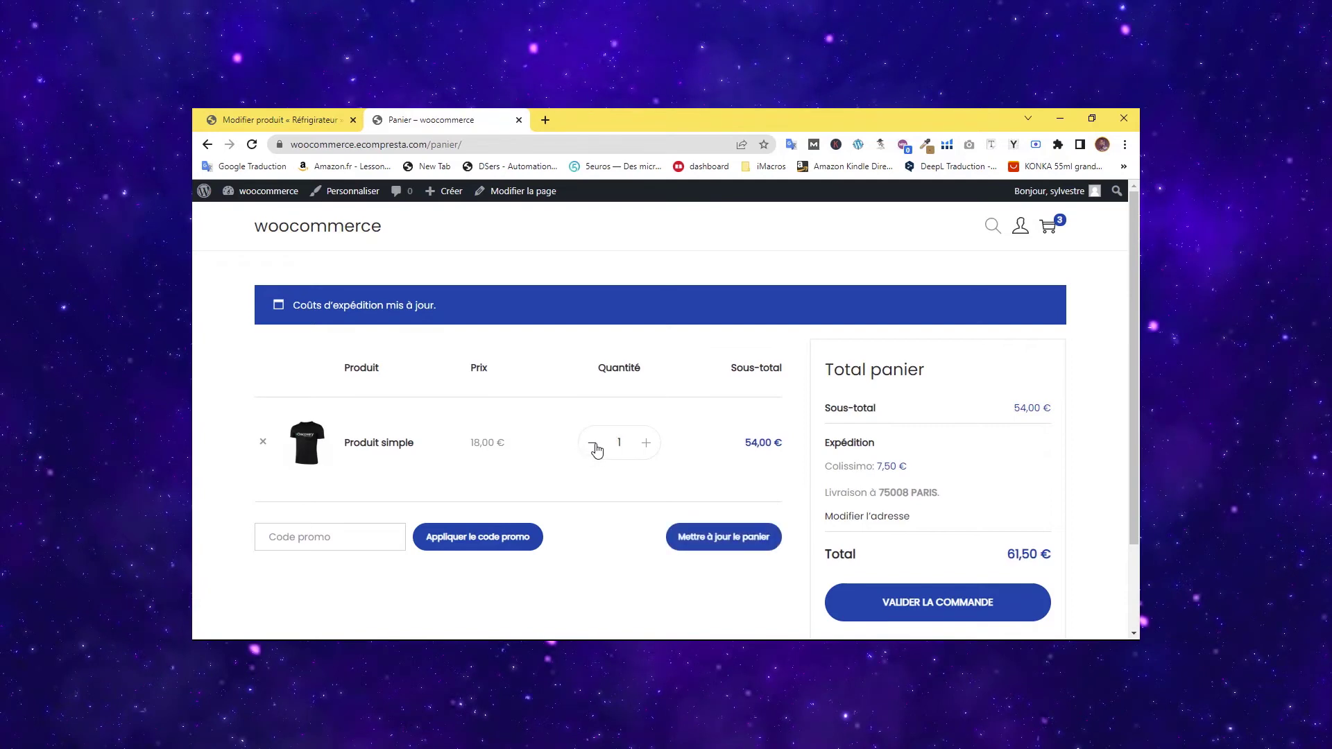
click(703, 536)
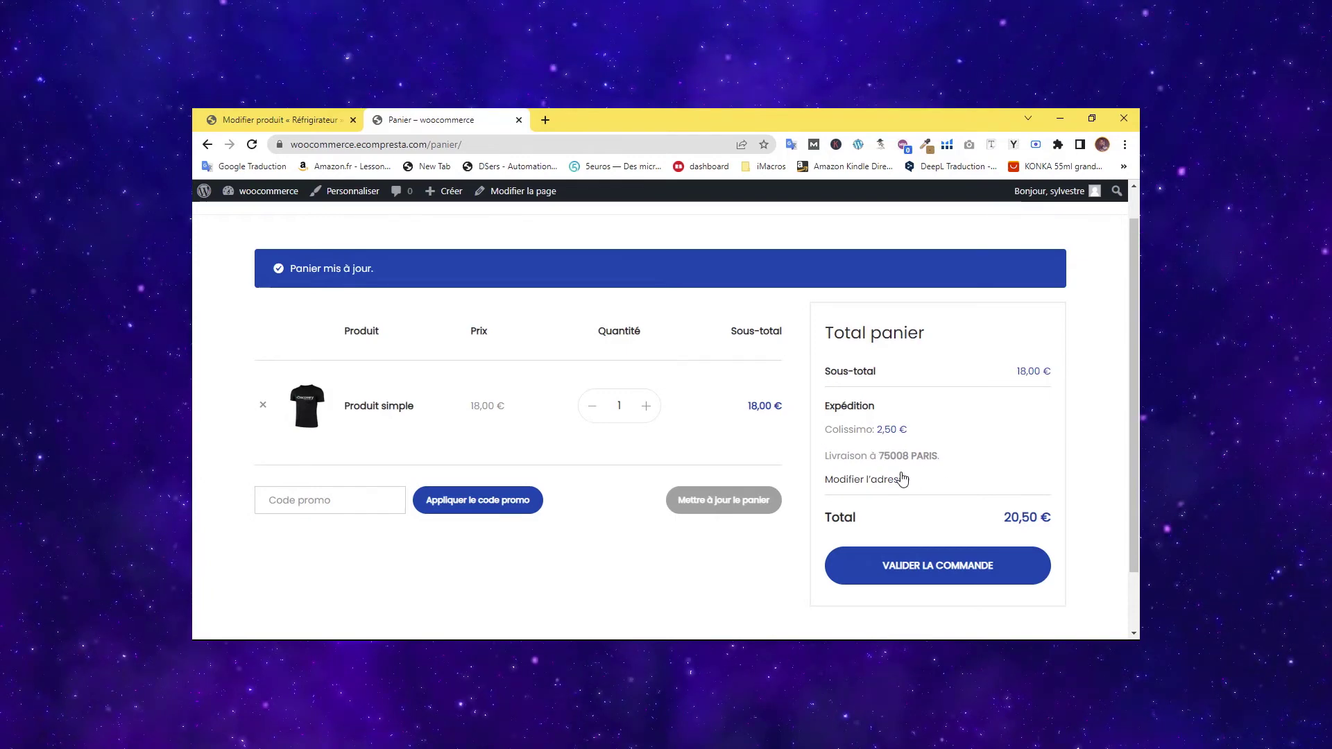
click(288, 117)
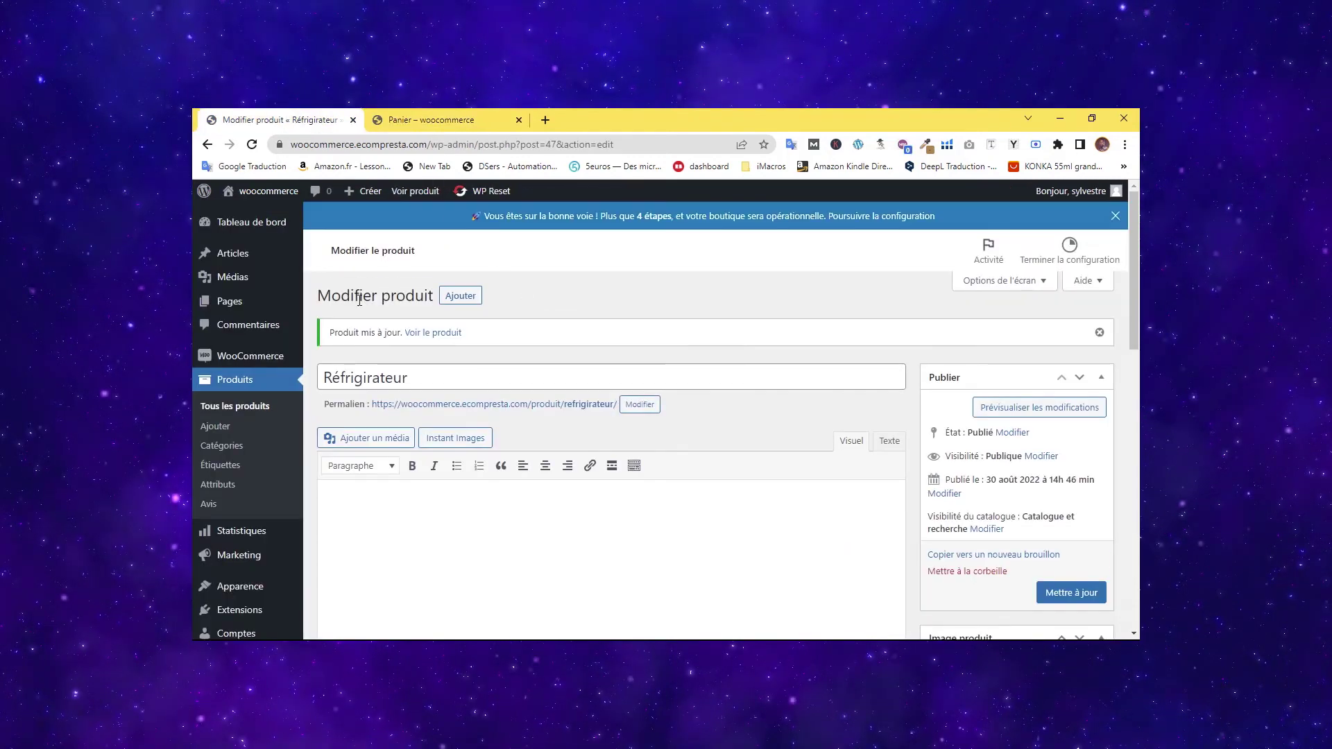
Open the Colissimo flat-rate settings of the FRANCE shipping zone in the WooCommerce shipping settings.
scroll(231, 416, down, 3)
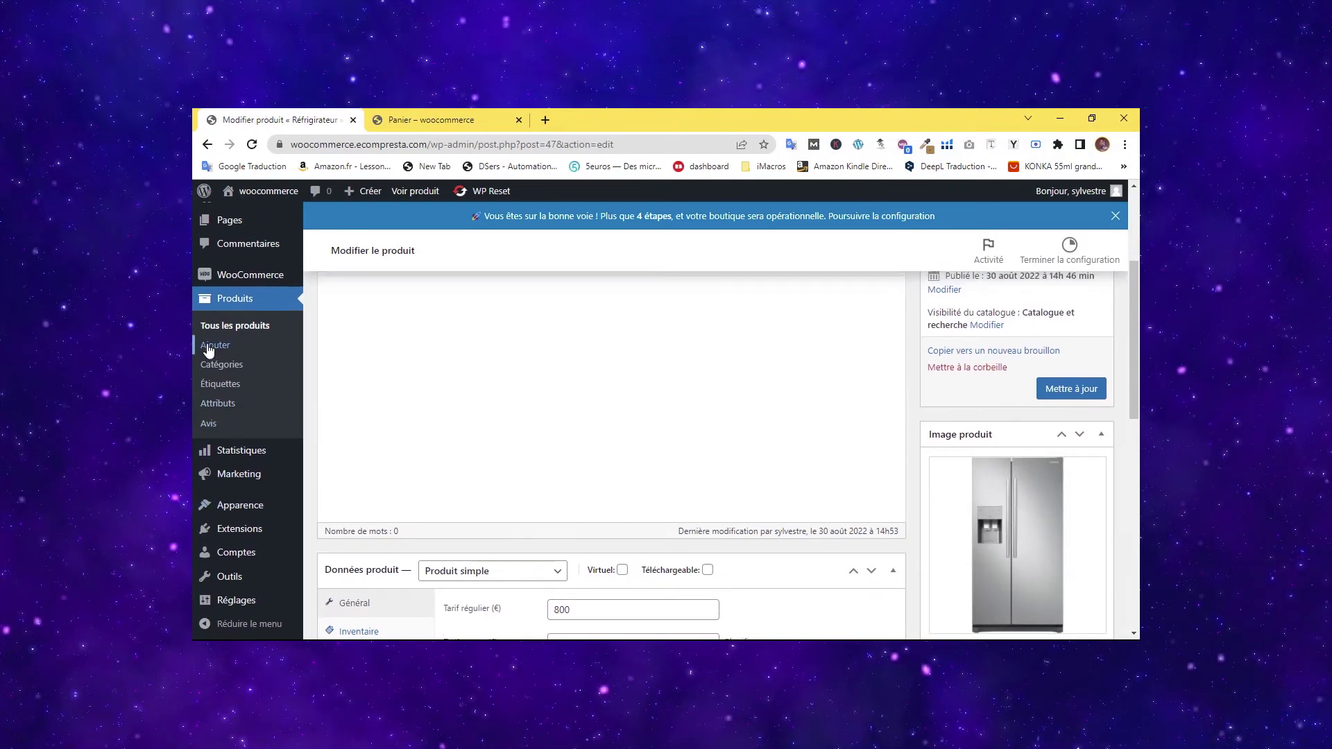
scroll(229, 347, up, 3)
mouse_move(249, 356)
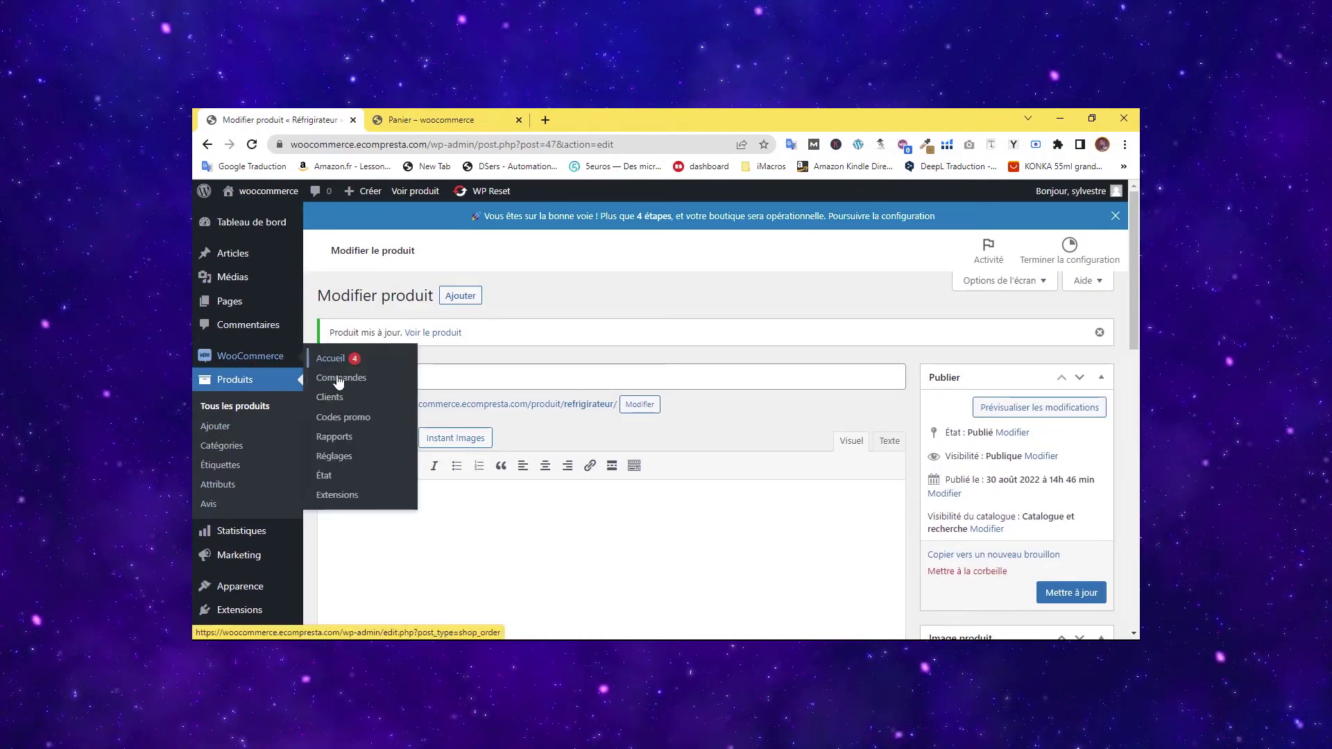
click(340, 461)
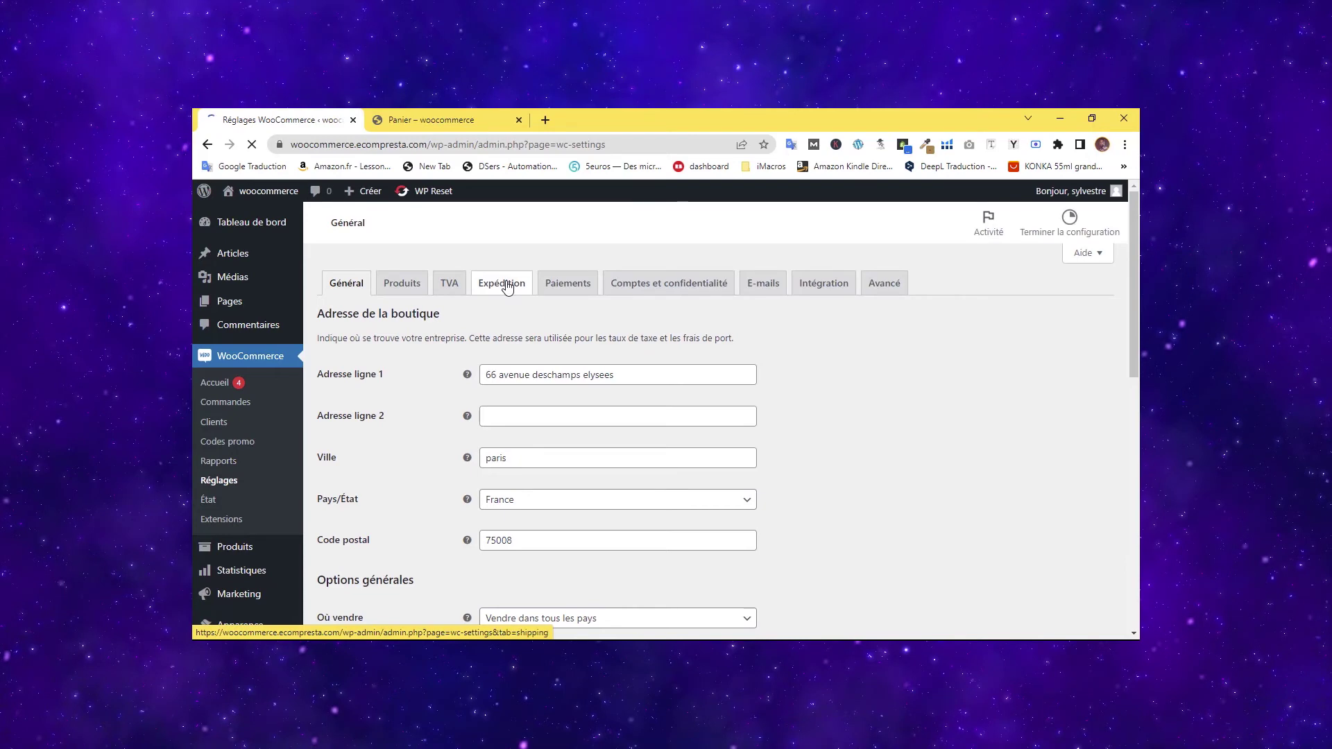
click(507, 289)
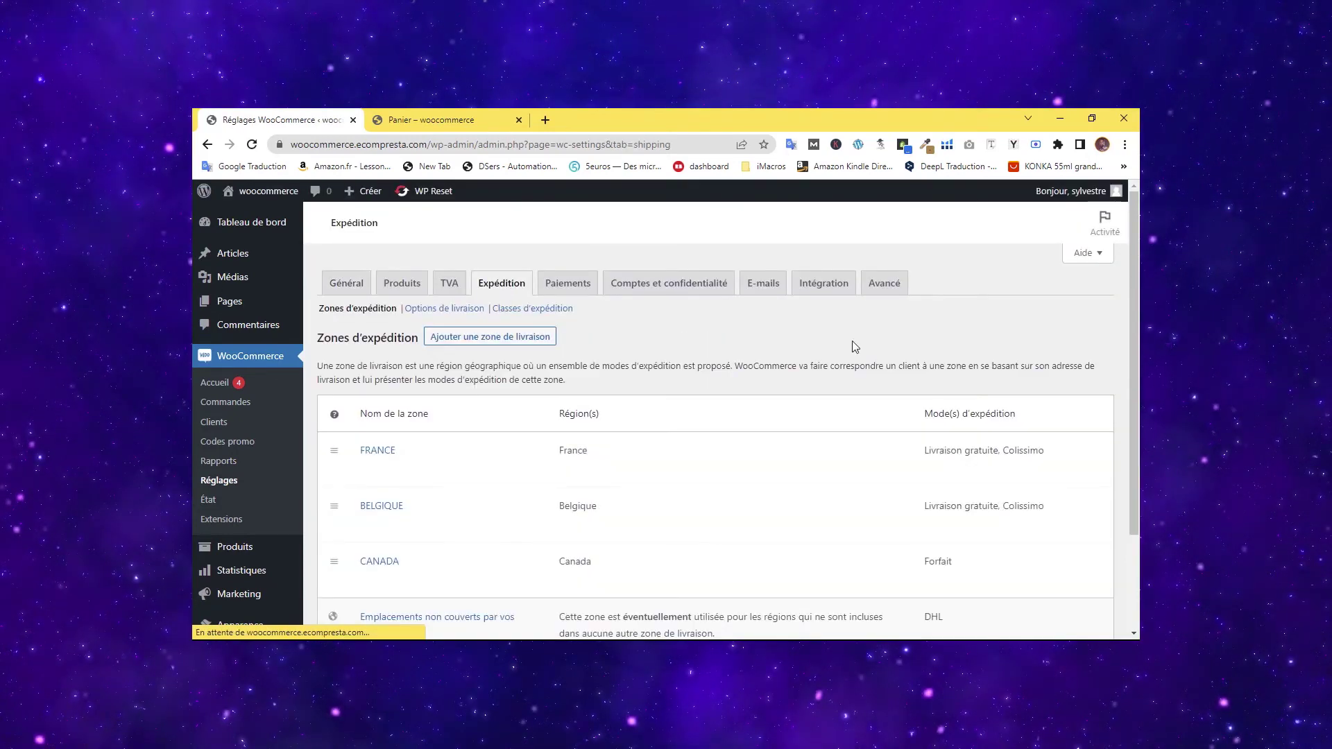
click(375, 470)
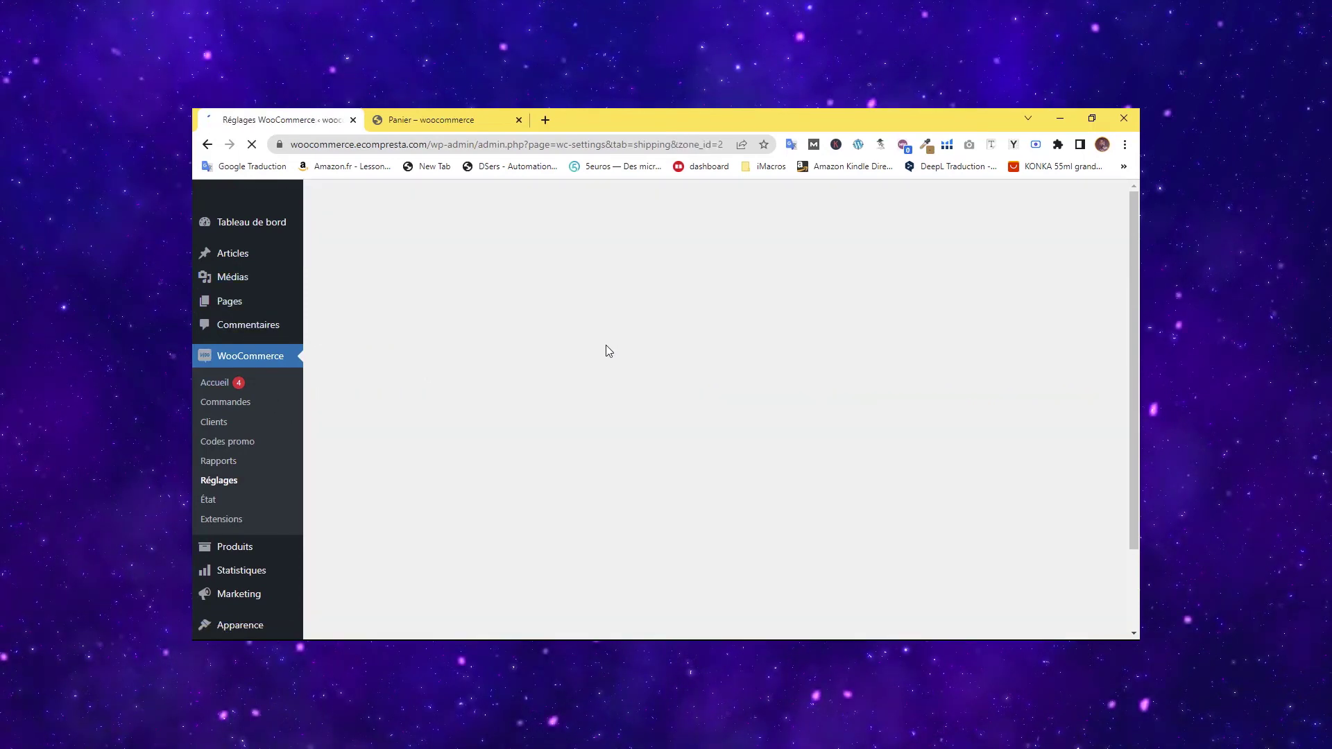
scroll(884, 404, down, 2)
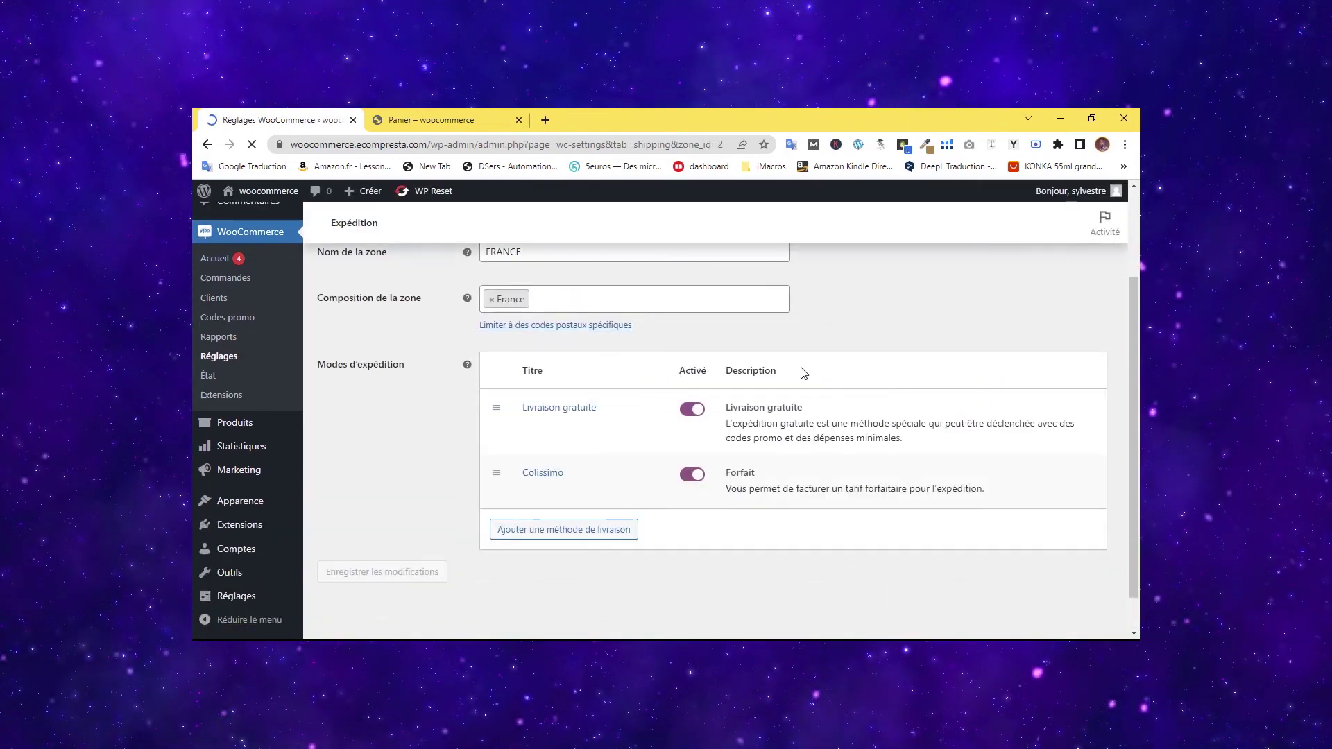
click(547, 491)
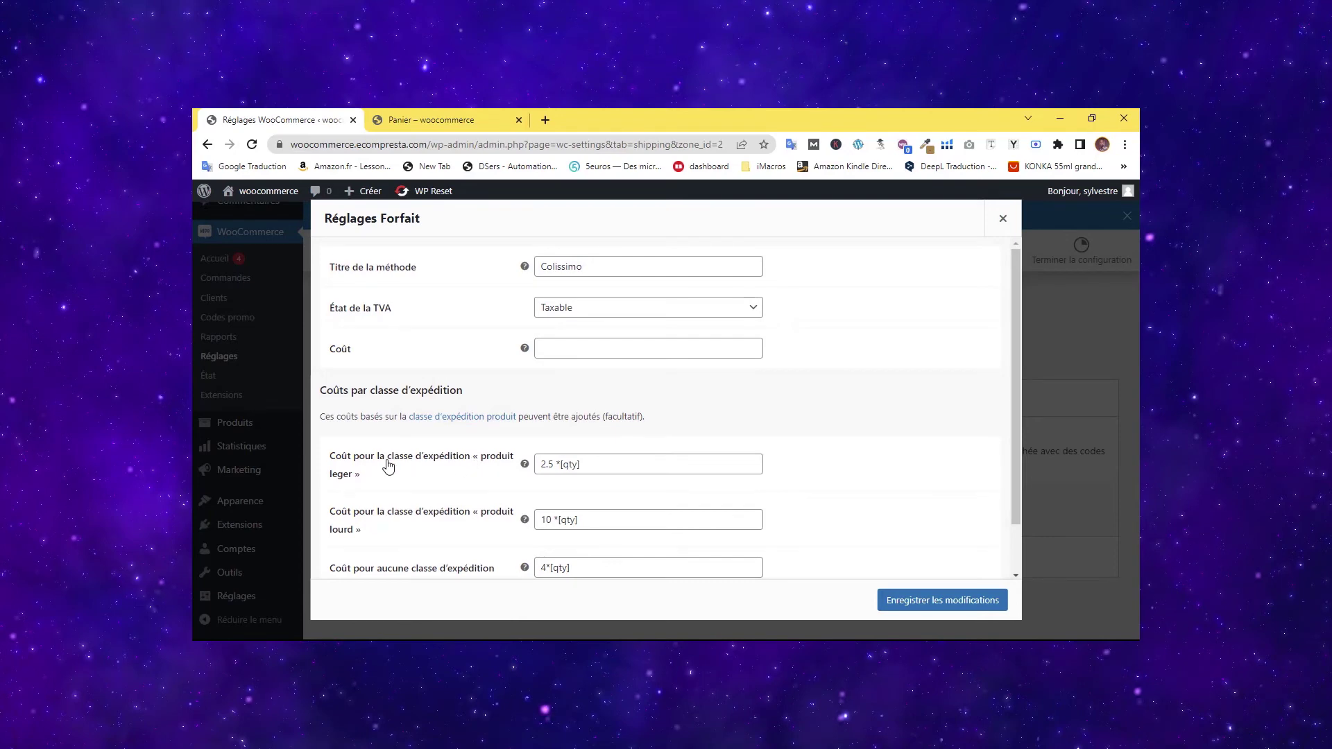
Compare the "produit leger" class cost formula in the Colissimo settings with the Colissimo charge in the cart.
drag(557, 465, 566, 467)
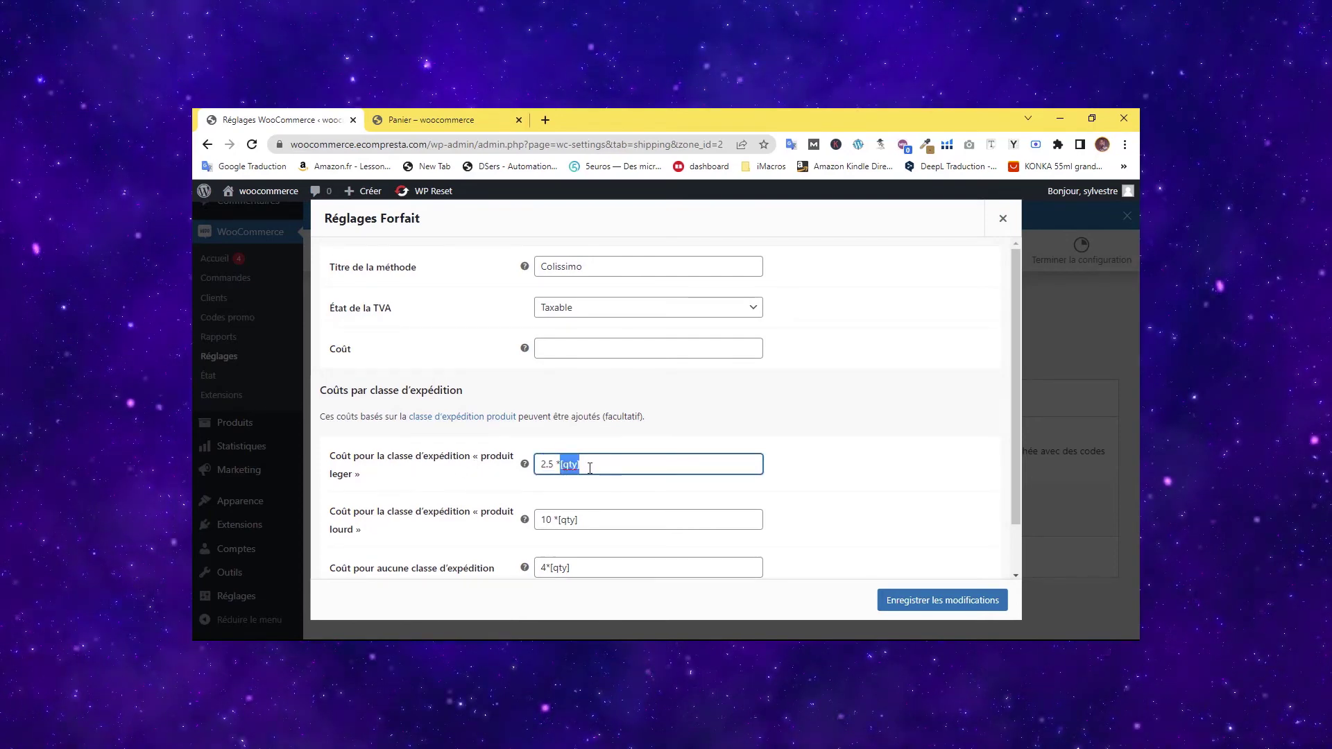
click(596, 468)
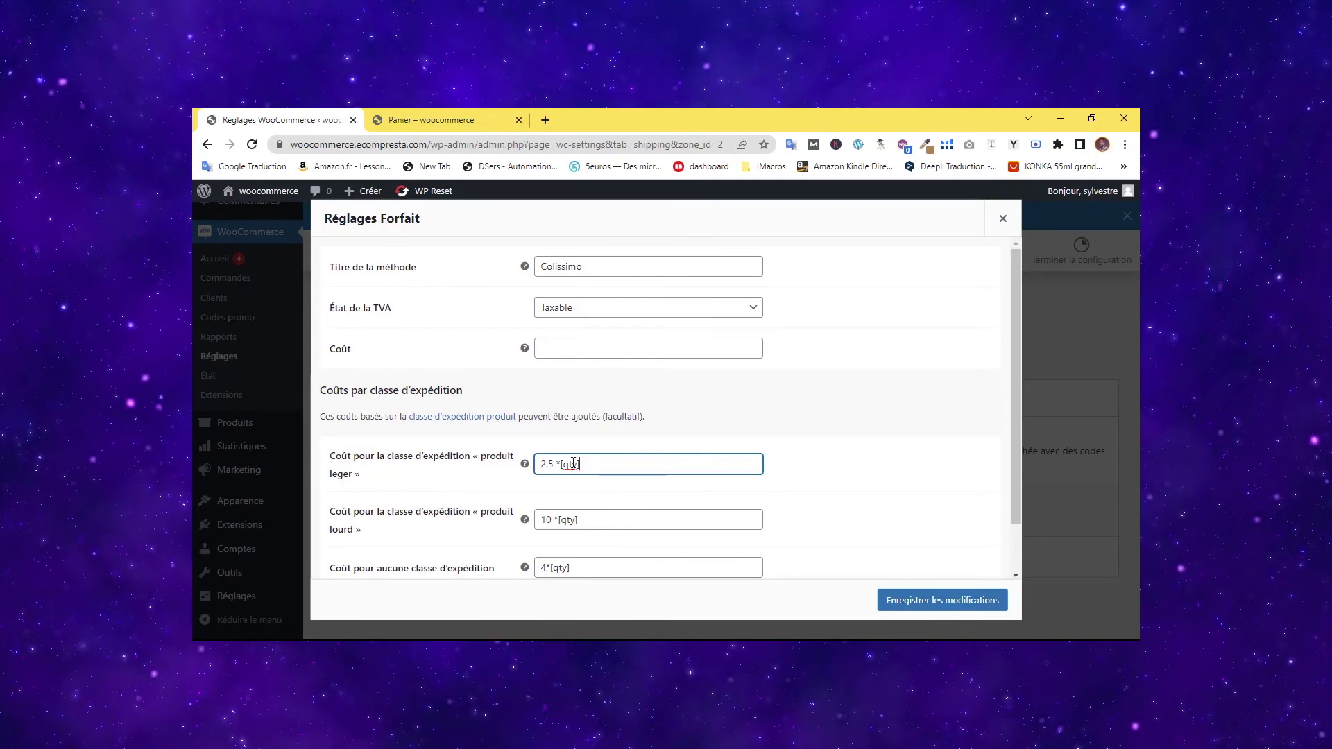
scroll(581, 429, down, 1)
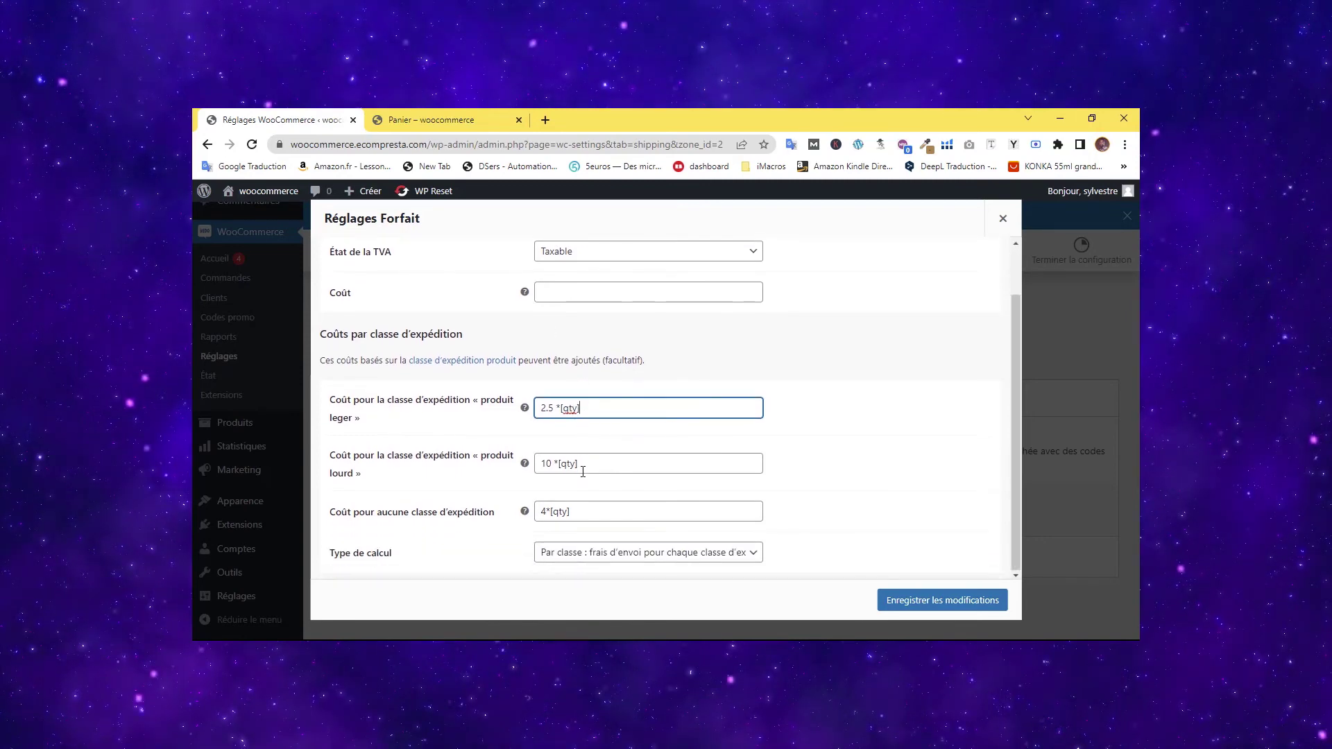
click(411, 115)
key(ctrl+Page_Up)
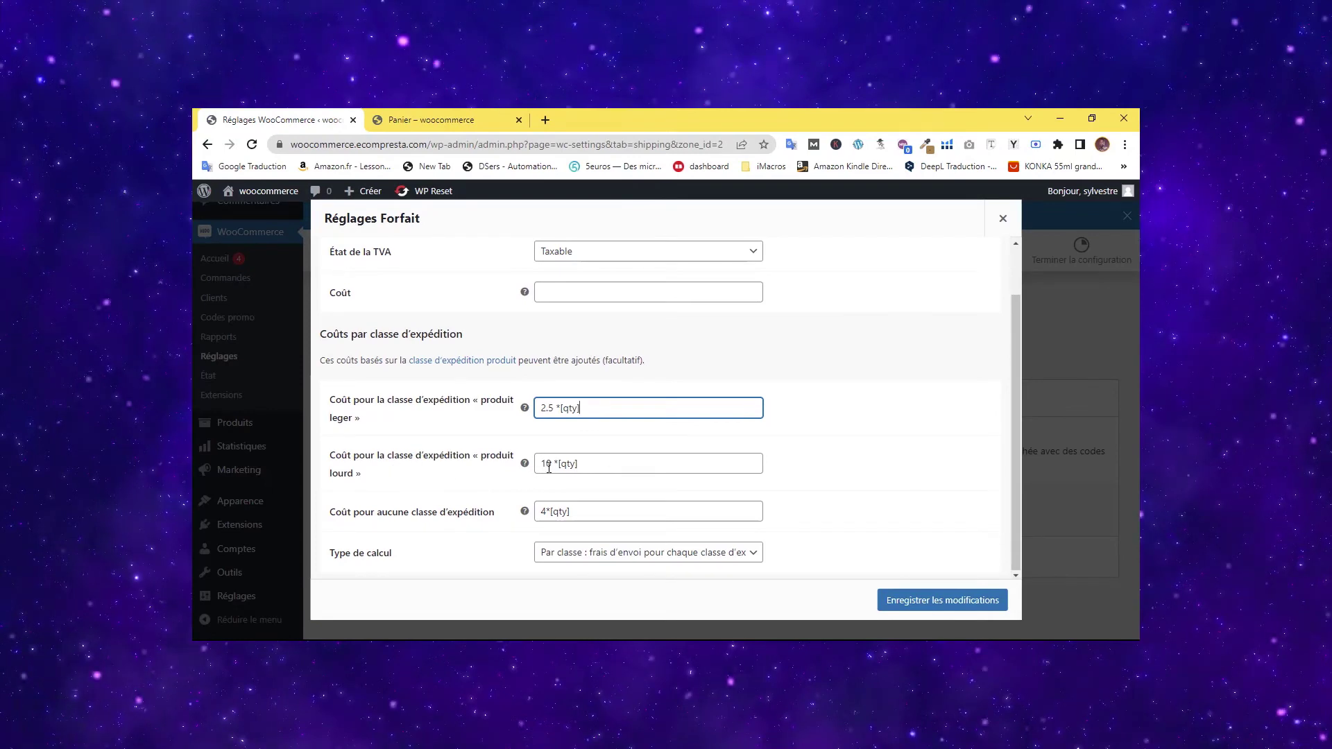
click(463, 117)
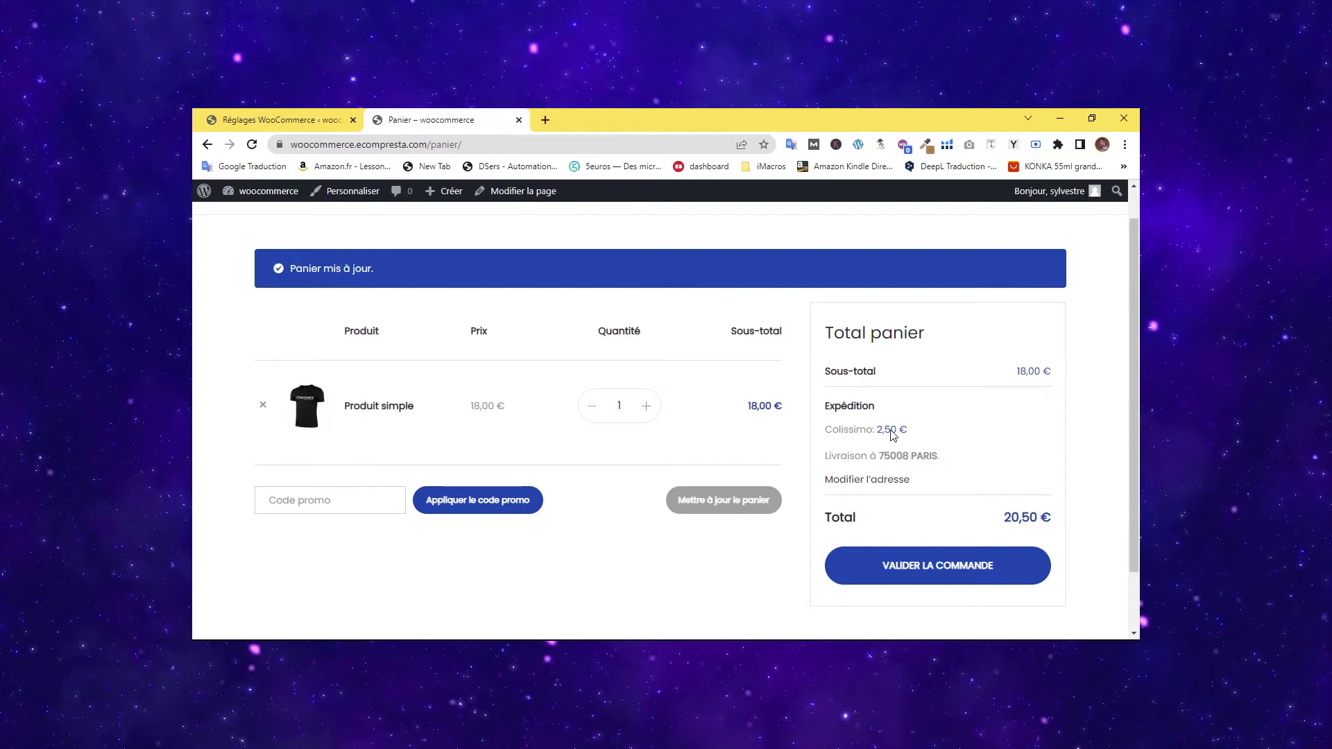
drag(905, 431, 876, 433)
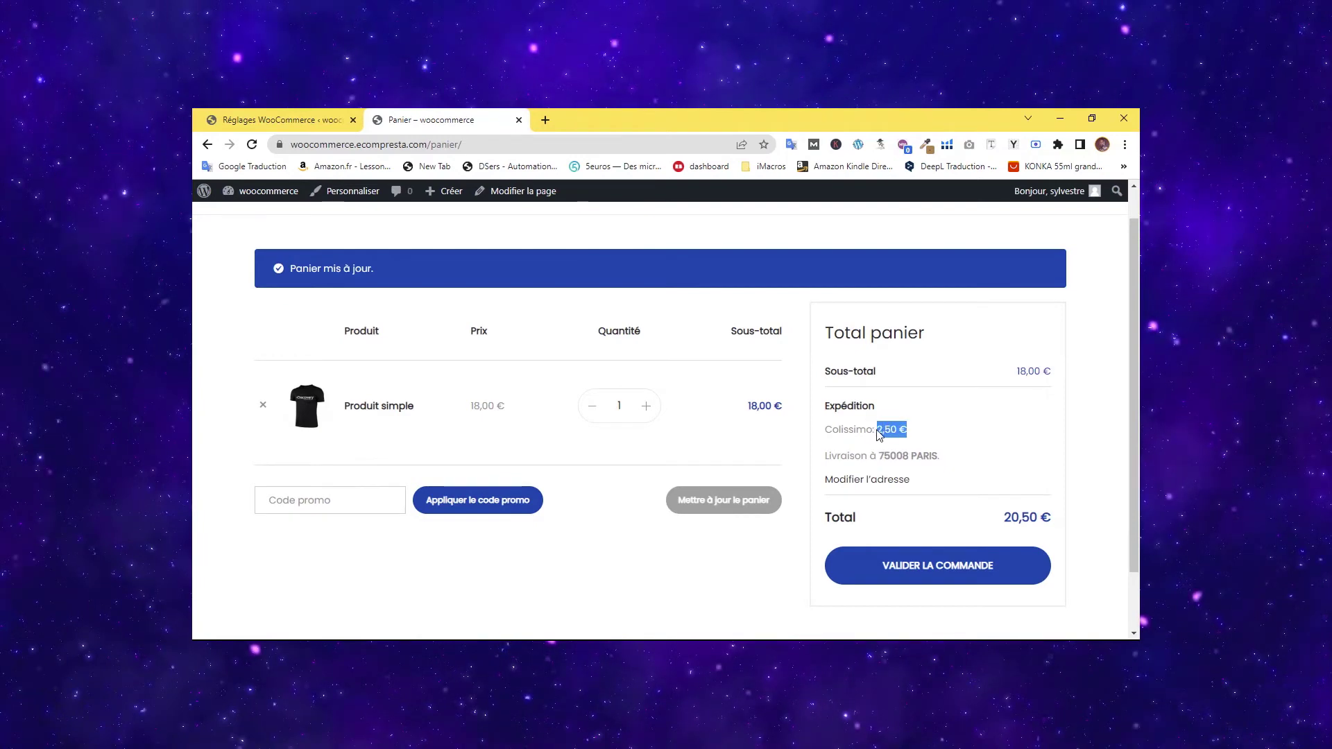
click(836, 411)
Set the cart quantity of Produit simple to 2, update the cart, and check the Colissimo charge.
click(646, 407)
click(724, 503)
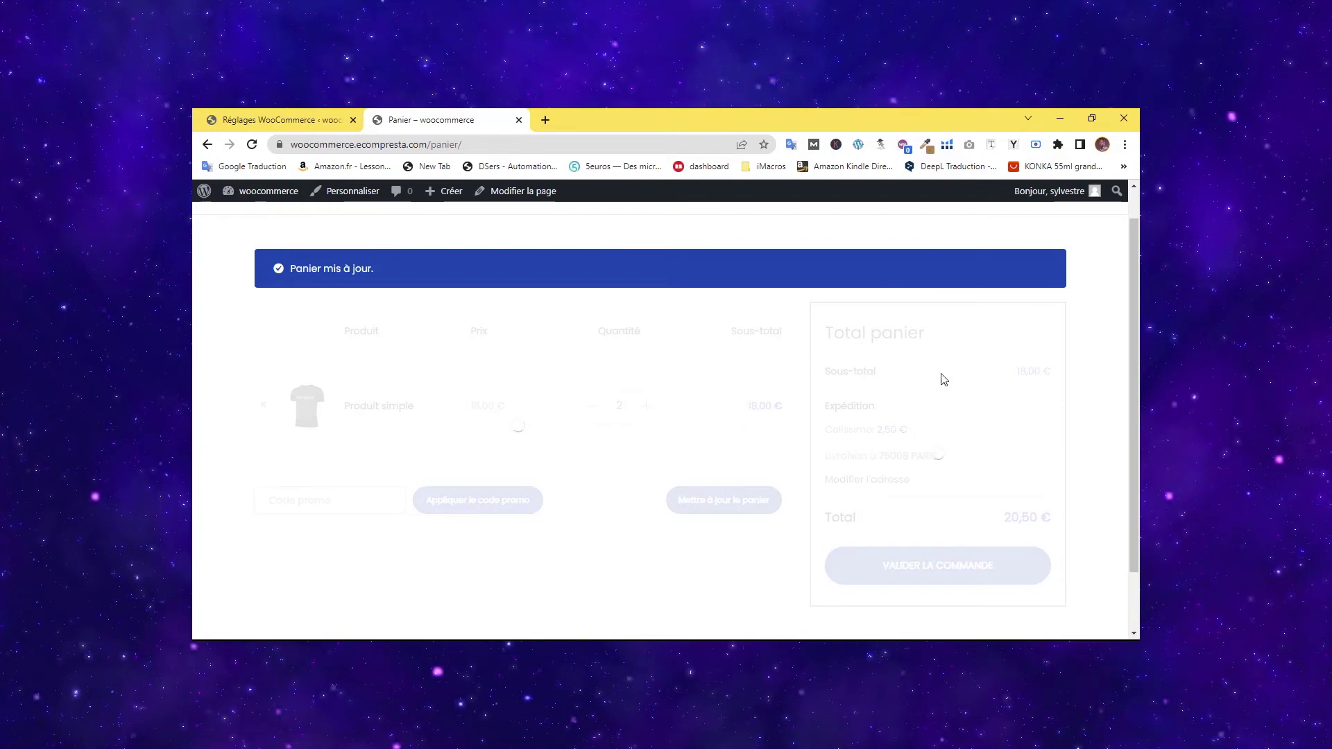
drag(898, 432, 875, 432)
click(871, 424)
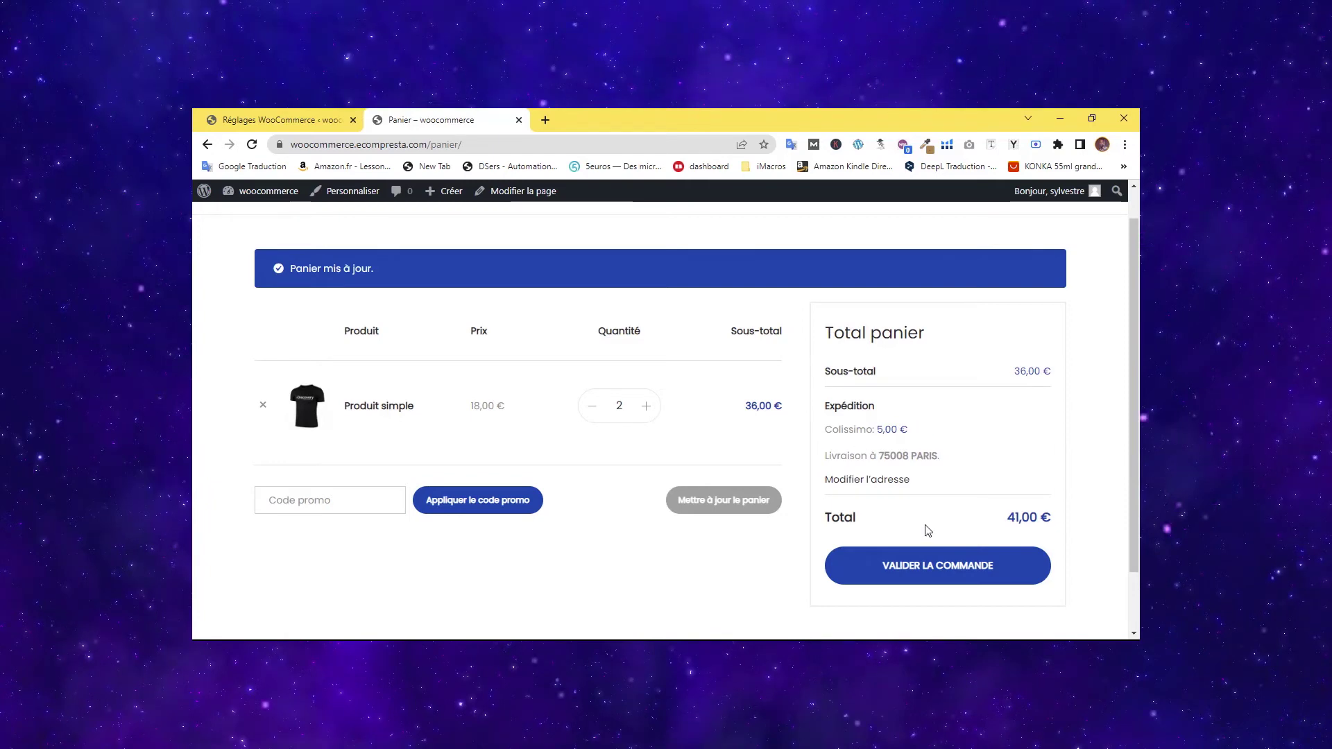
Add one Réfrigirateur to the cart from the boutique page, view the cart, and choose Colissimo as its shipping method.
scroll(928, 531, down, 2)
scroll(939, 375, up, 3)
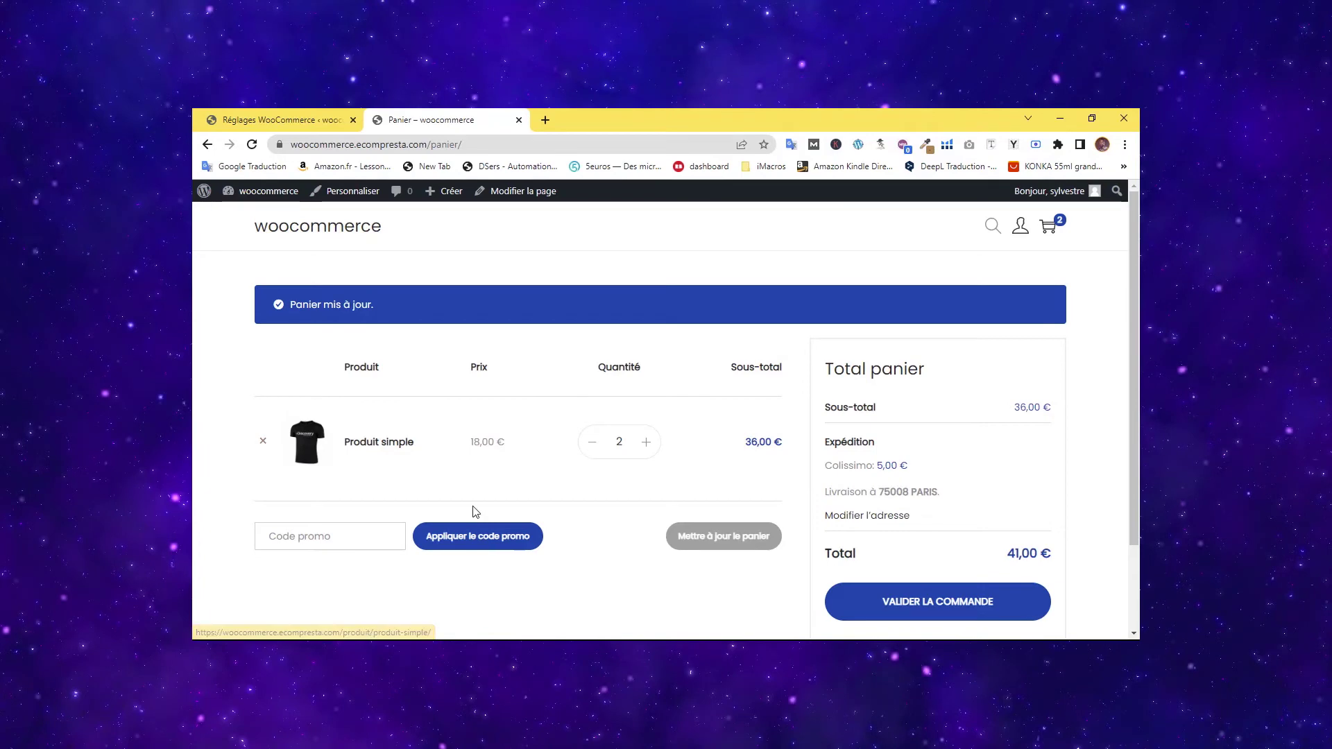
double_click(444, 144)
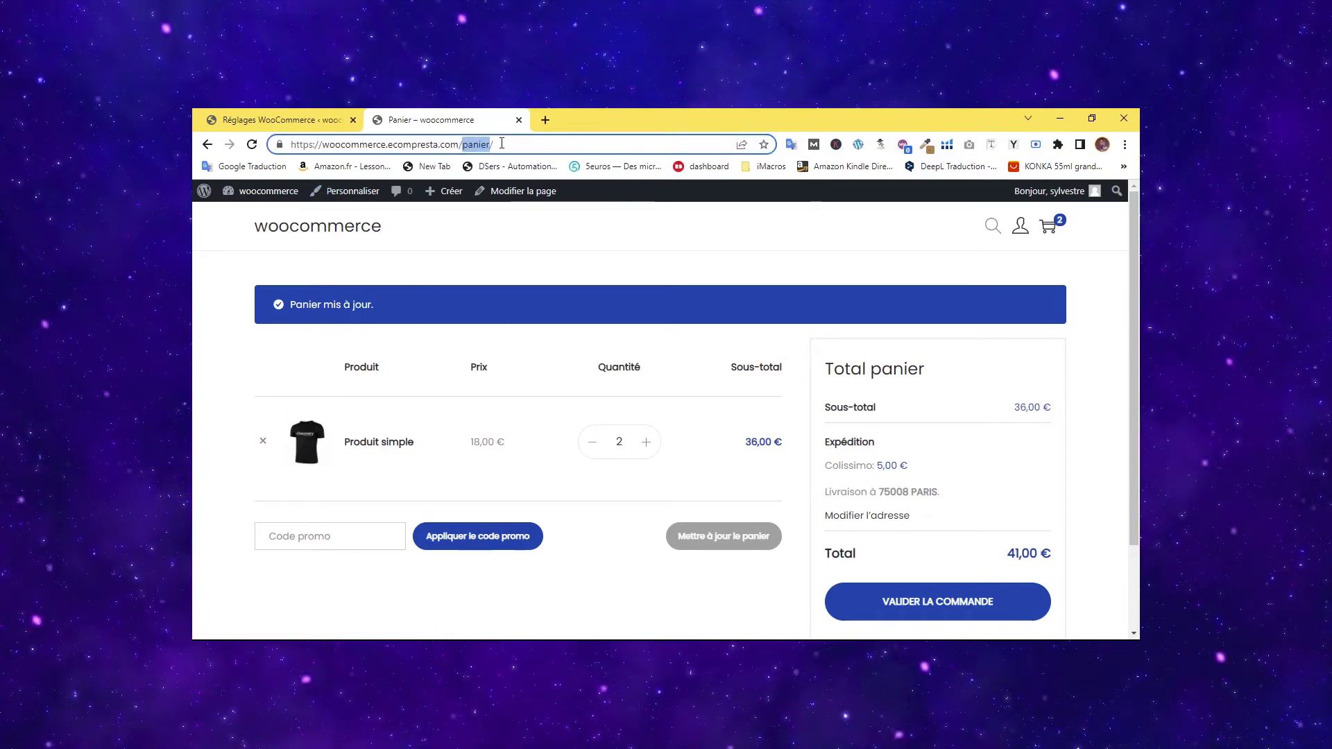
text(bou)
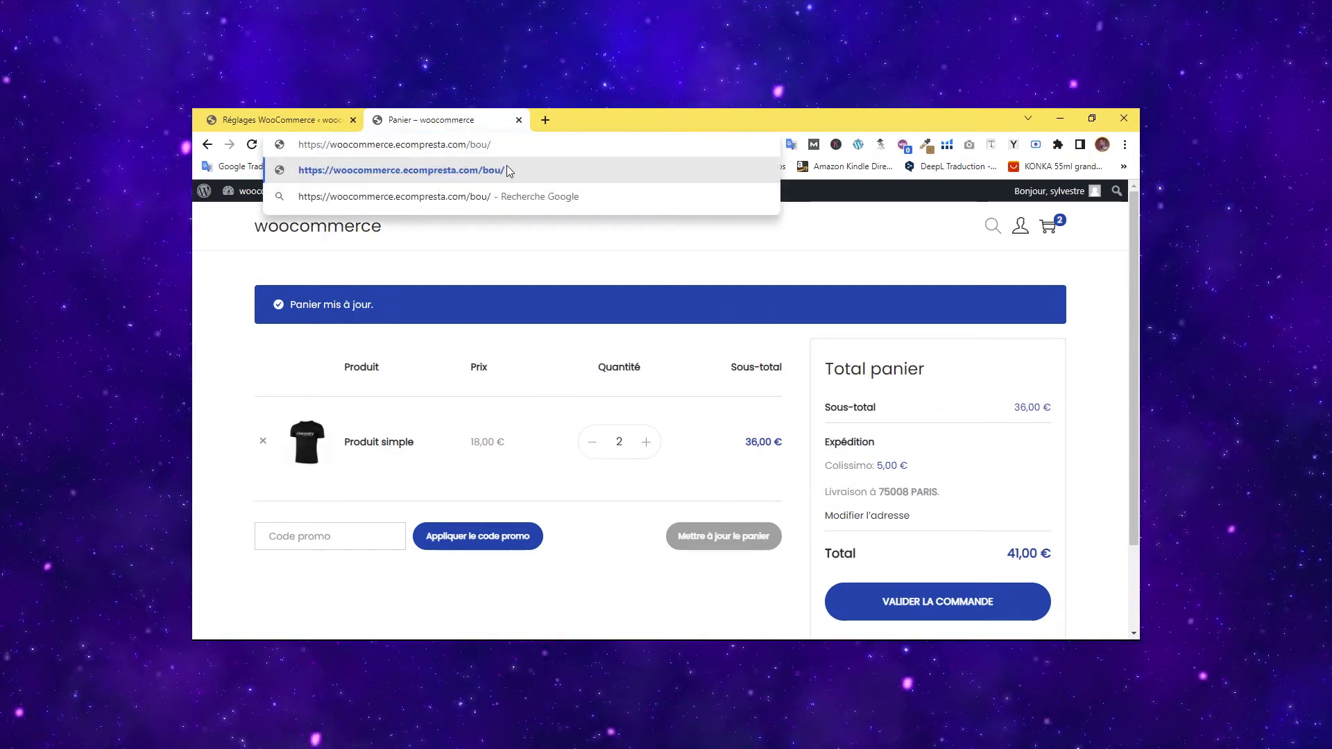
text(tique)
key(Return)
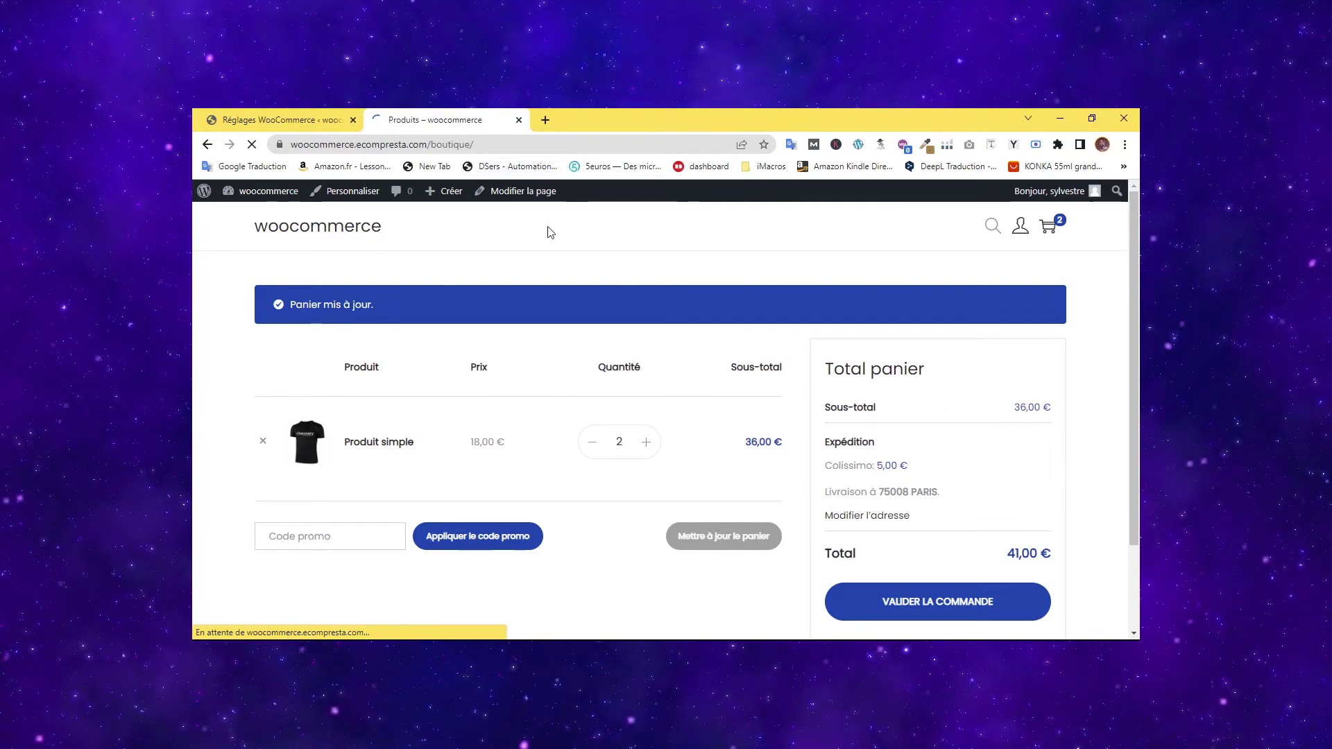
scroll(461, 377, down, 5)
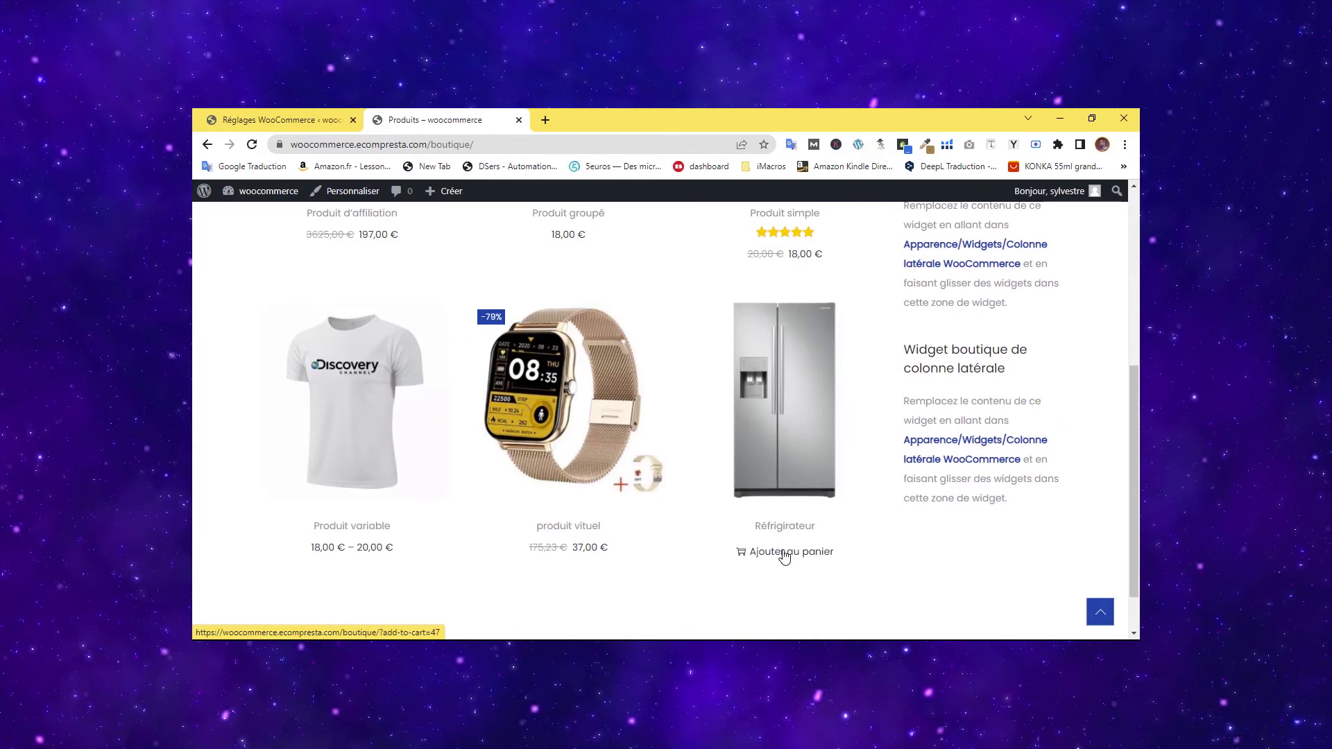
click(801, 552)
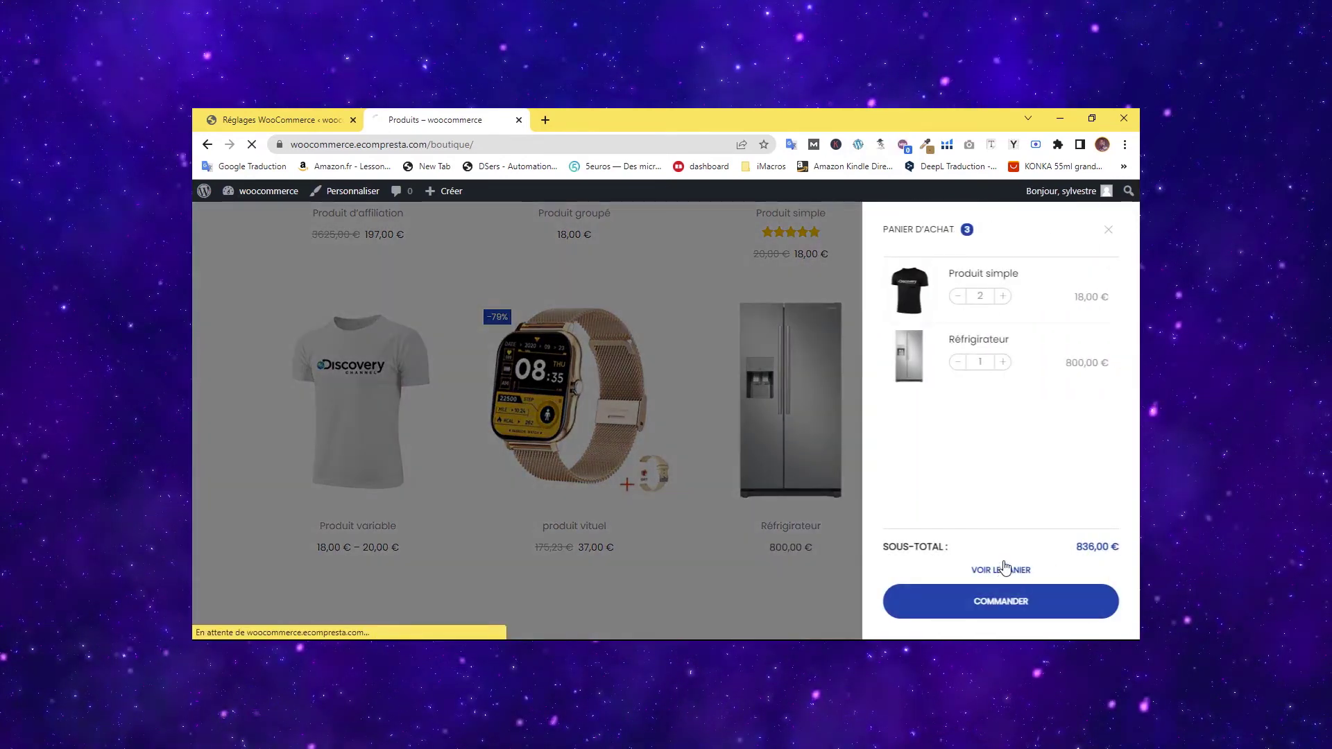
click(1002, 570)
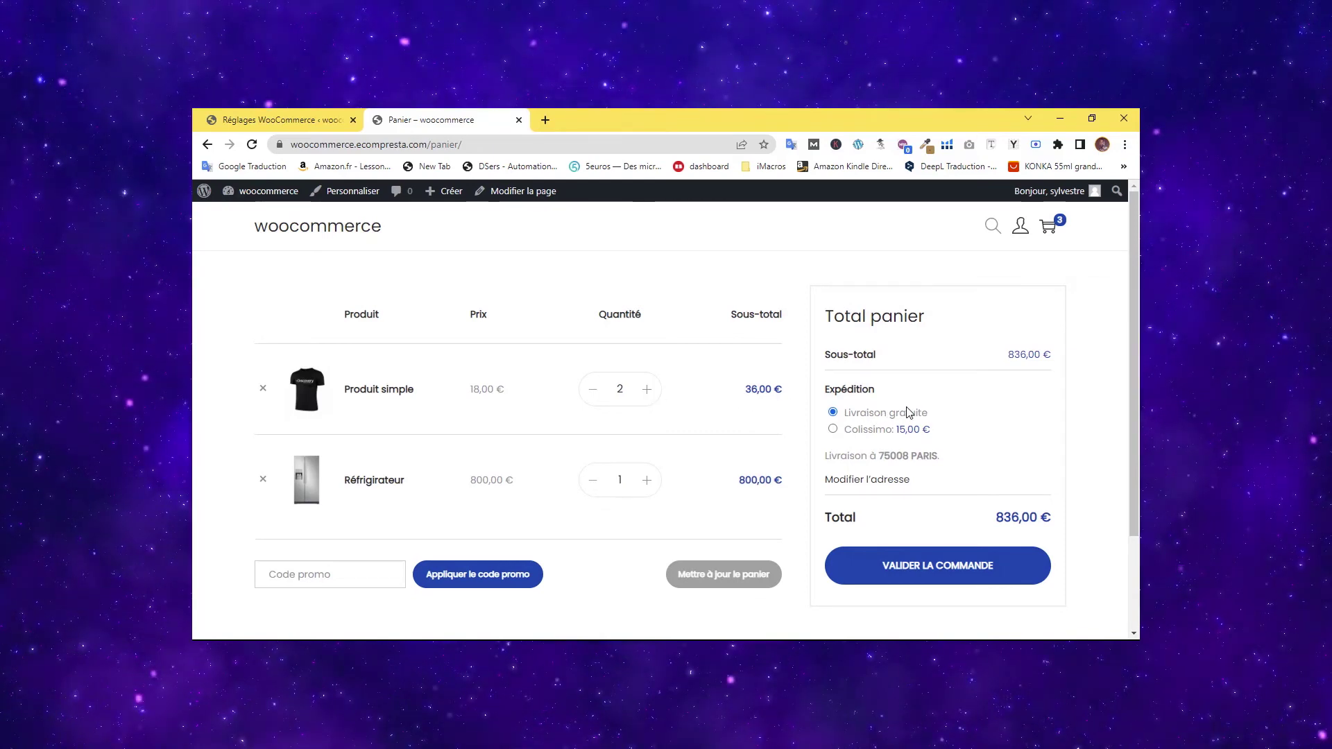
click(834, 430)
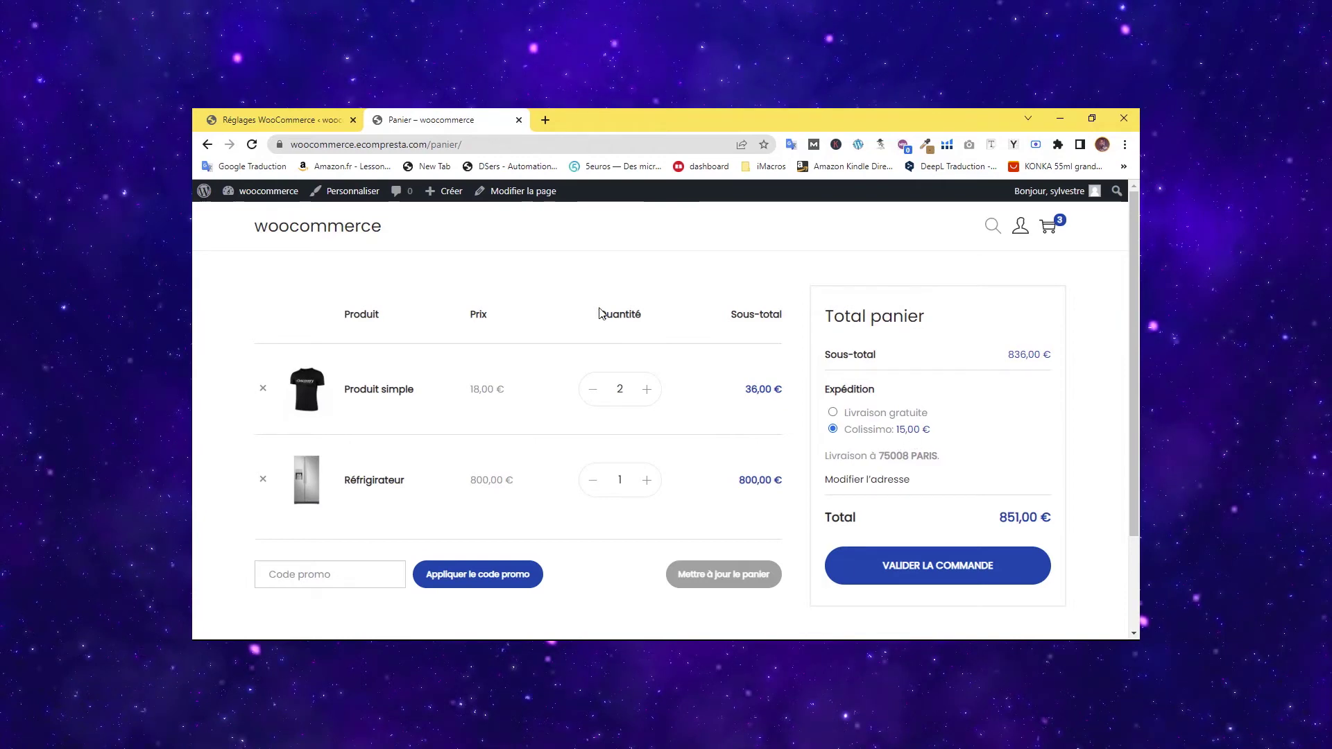
Check the "produit lourd" and "produit leger" class costs in the Colissimo settings against the product quantities in the cart.
click(313, 119)
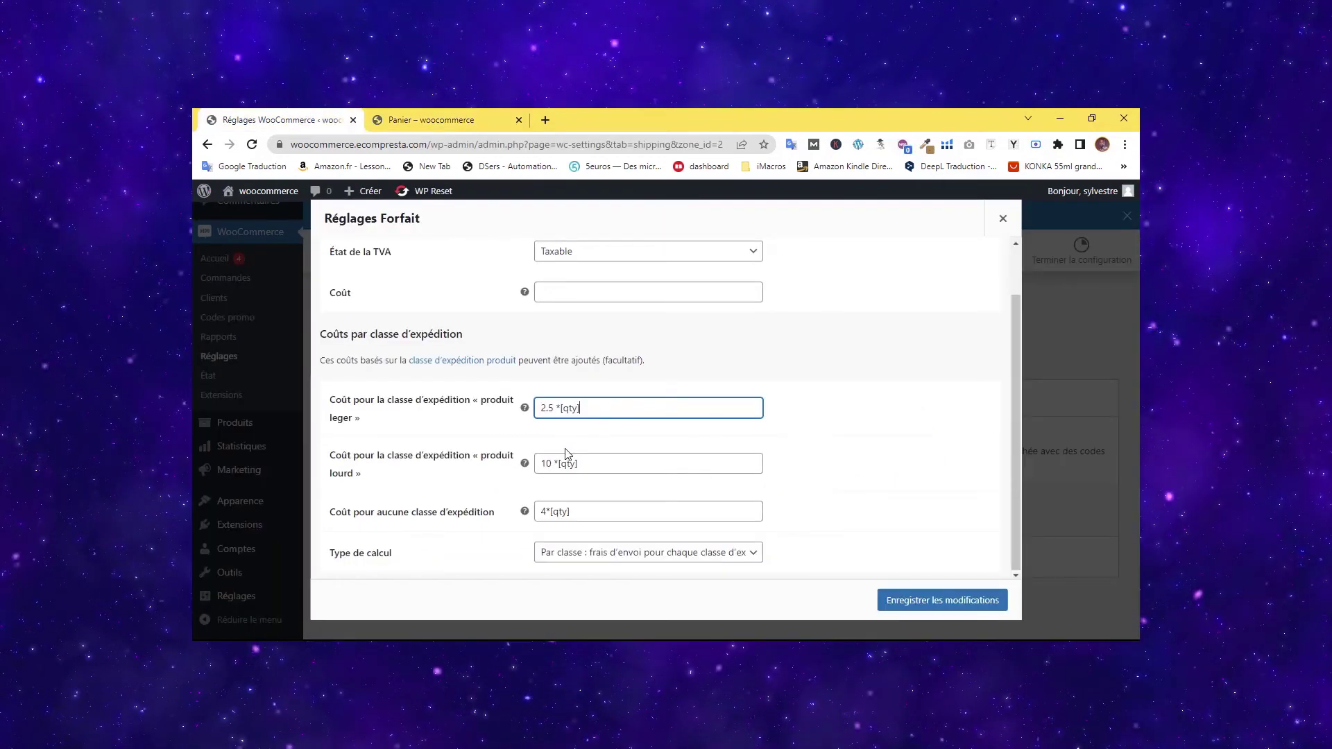
double_click(540, 464)
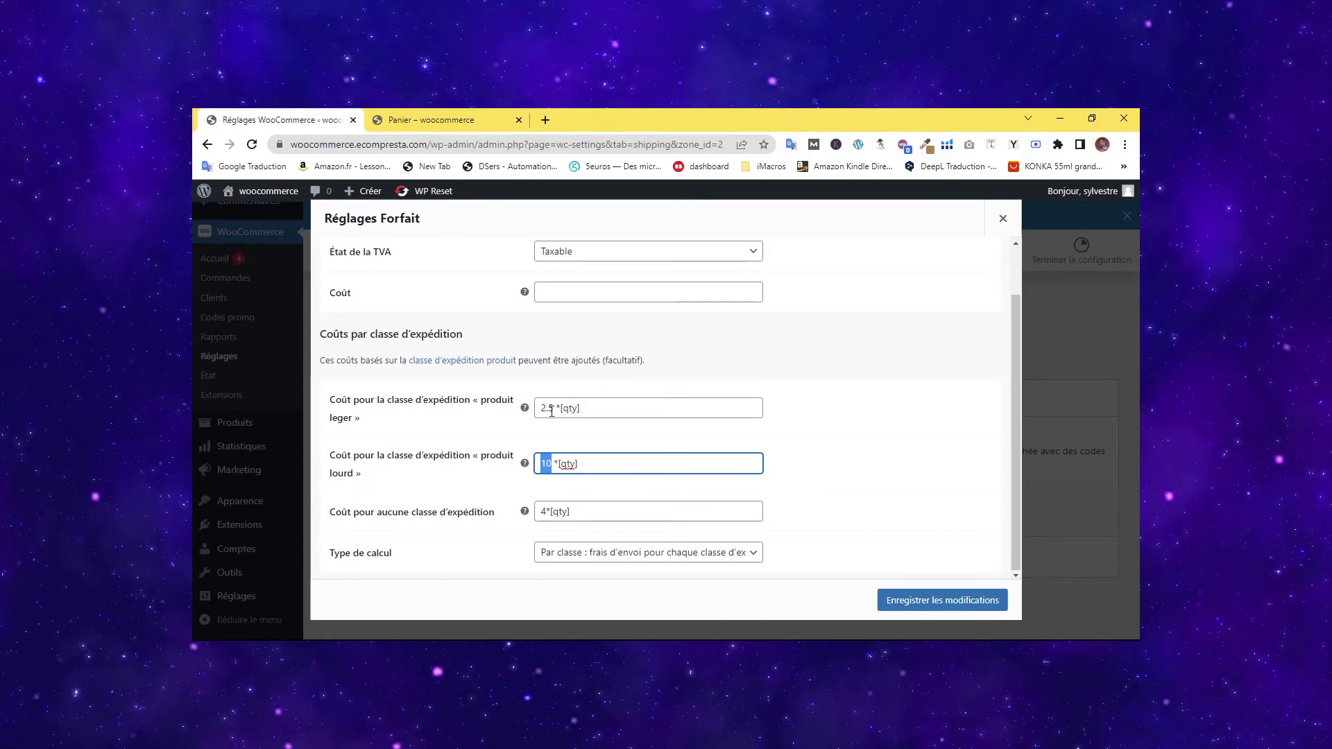
mouse_move(553, 410)
mouse_down()
mouse_move(541, 410)
mouse_move(569, 410)
mouse_move(539, 409)
mouse_up()
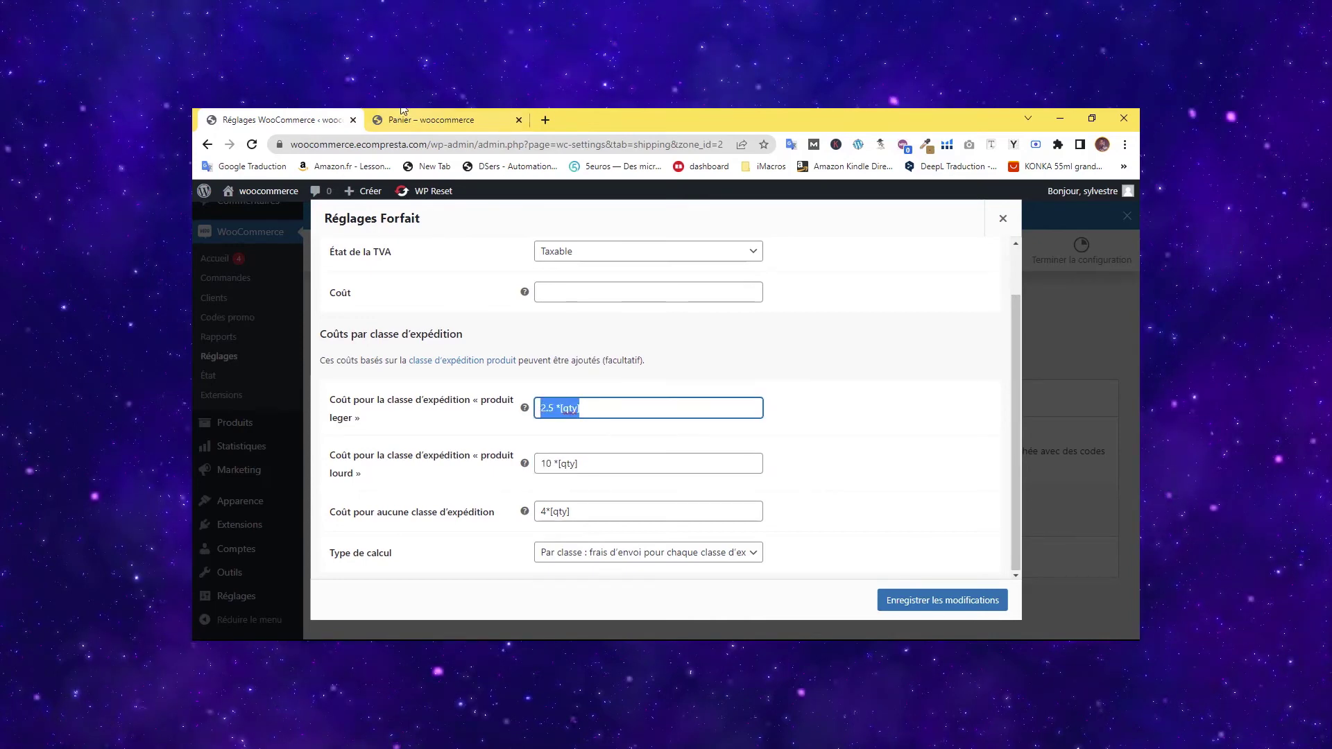
click(458, 120)
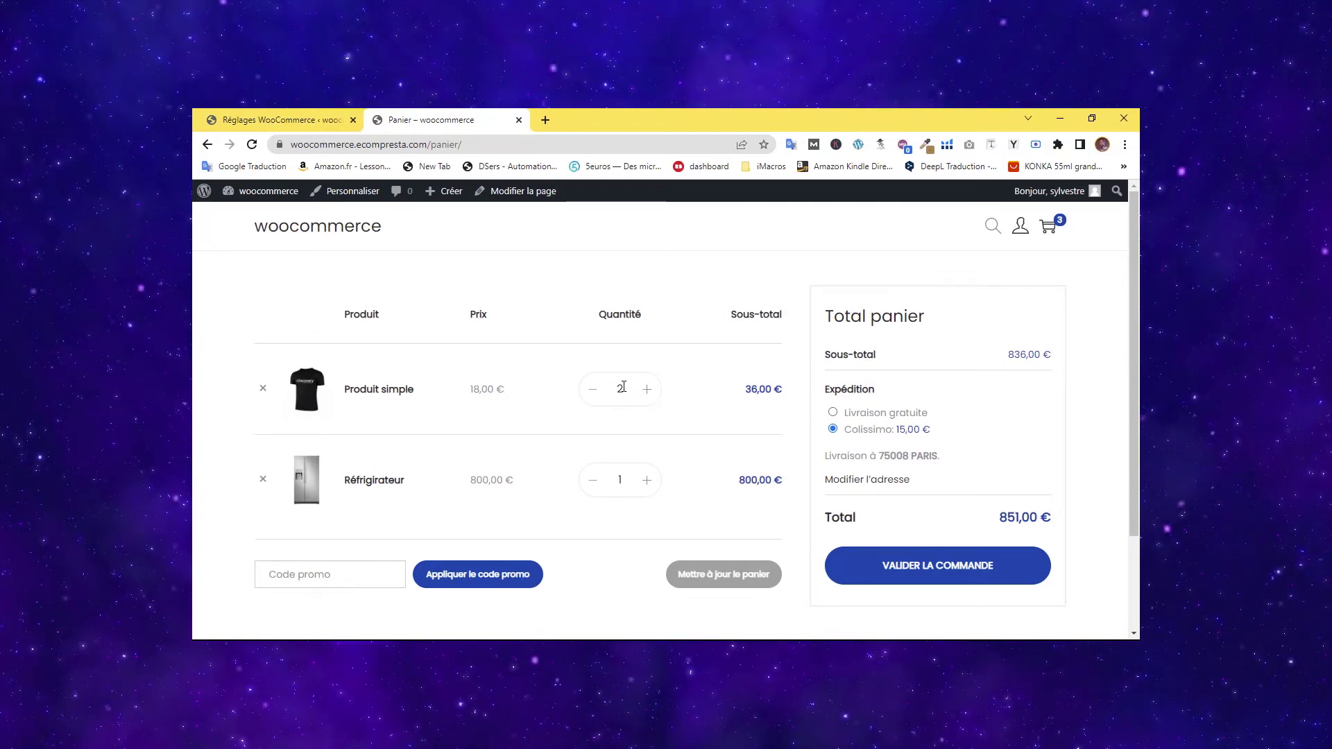
double_click(619, 482)
click(691, 458)
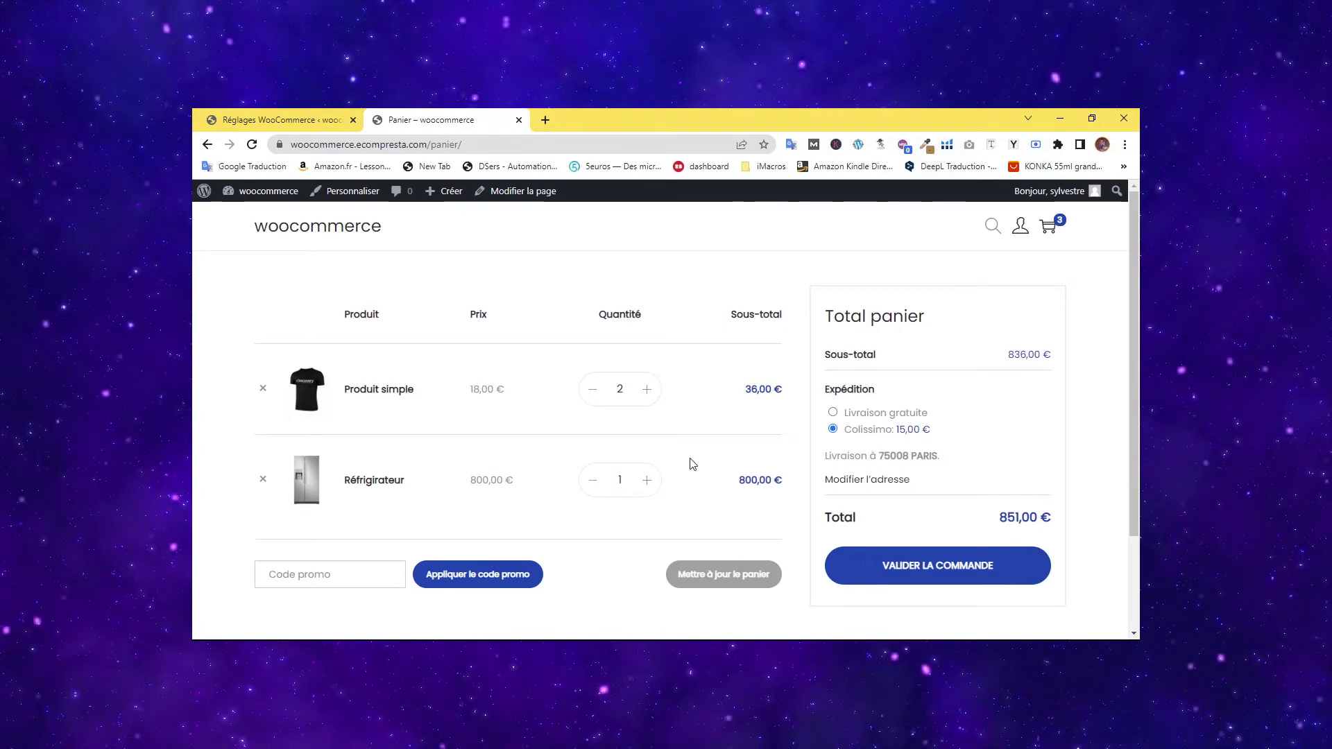
Set the cart quantity of Réfrigirateur to 2, update the cart, and check the Colissimo charge.
click(646, 485)
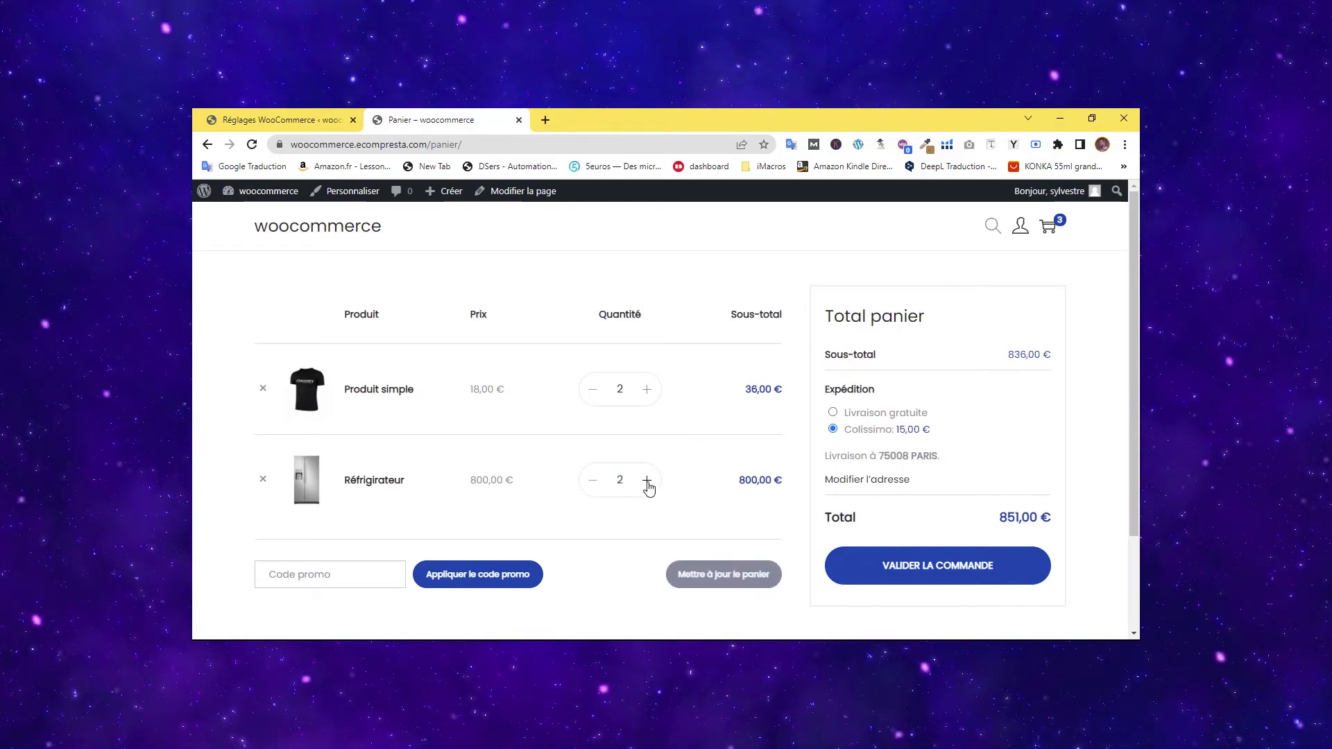
click(700, 580)
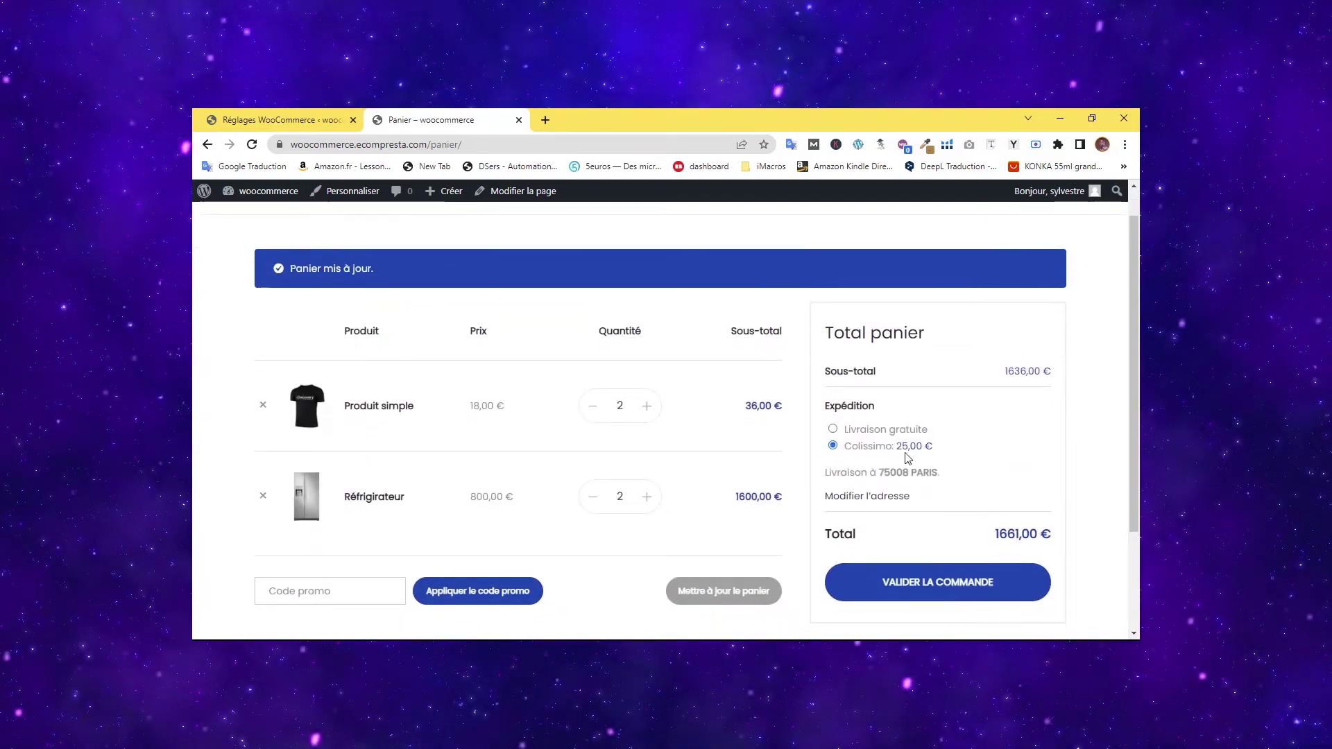
drag(934, 447, 895, 448)
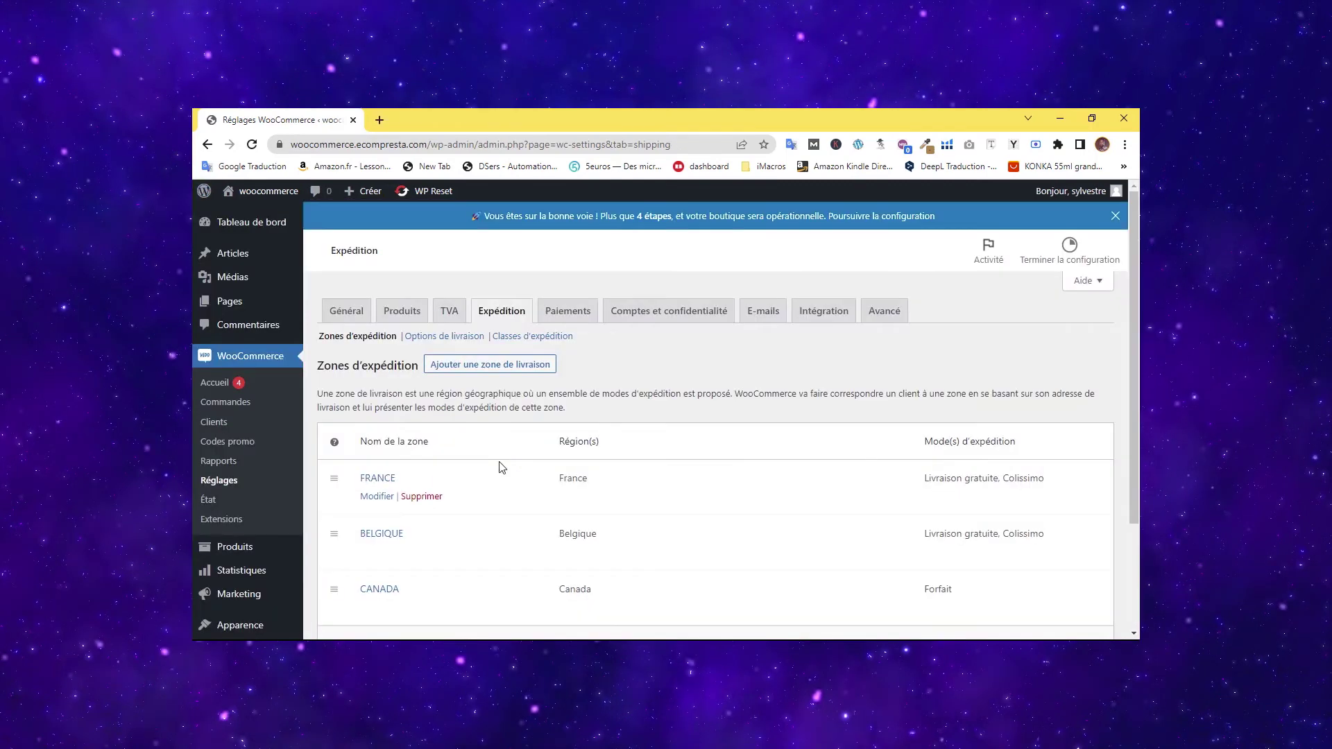
Open the WooCommerce TVA settings and review the tax options, including the additional TVA classes.
click(452, 318)
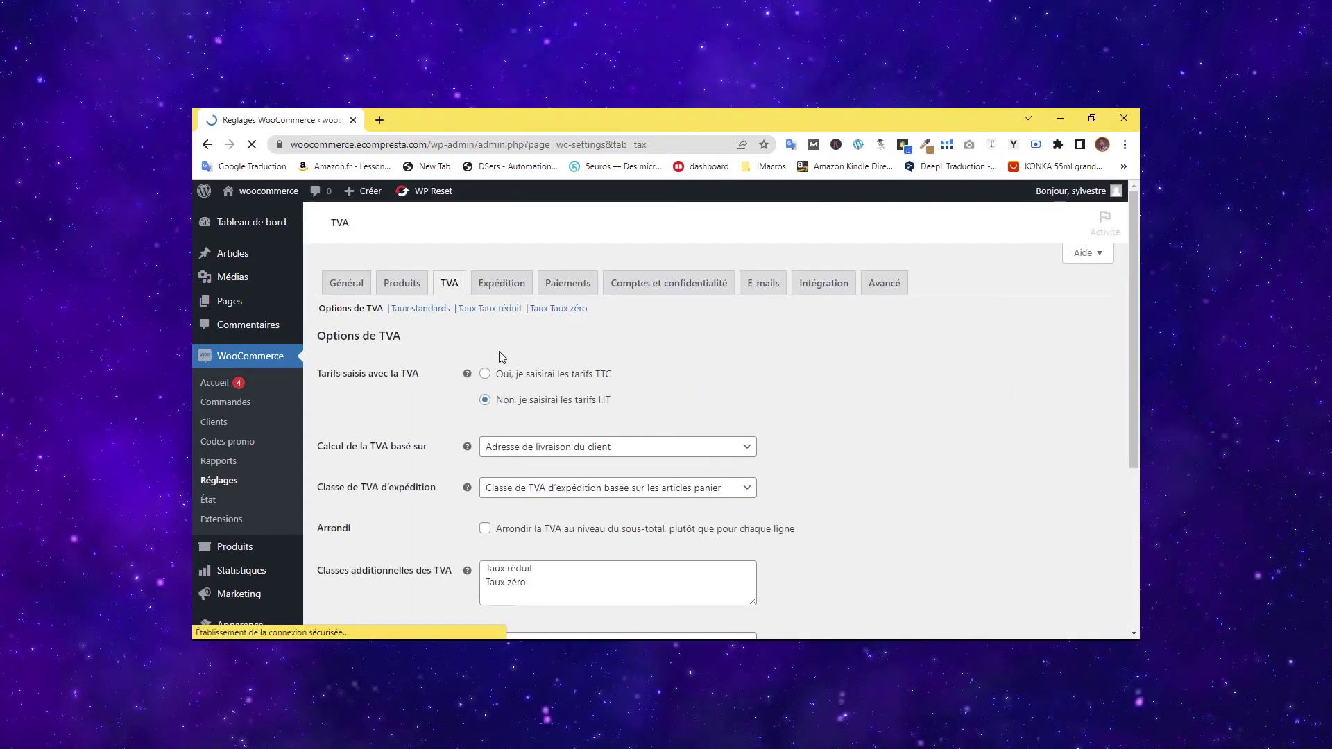
scroll(601, 489, down, 3)
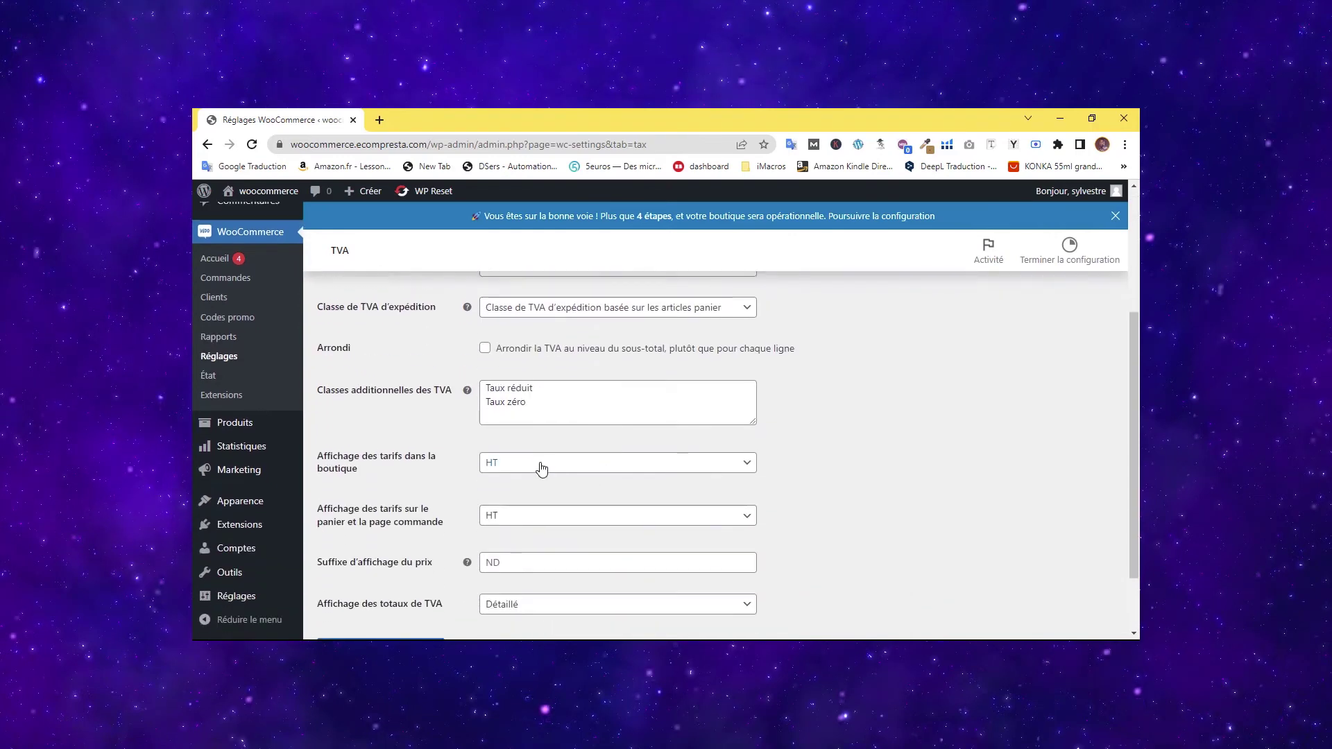
drag(542, 415, 487, 382)
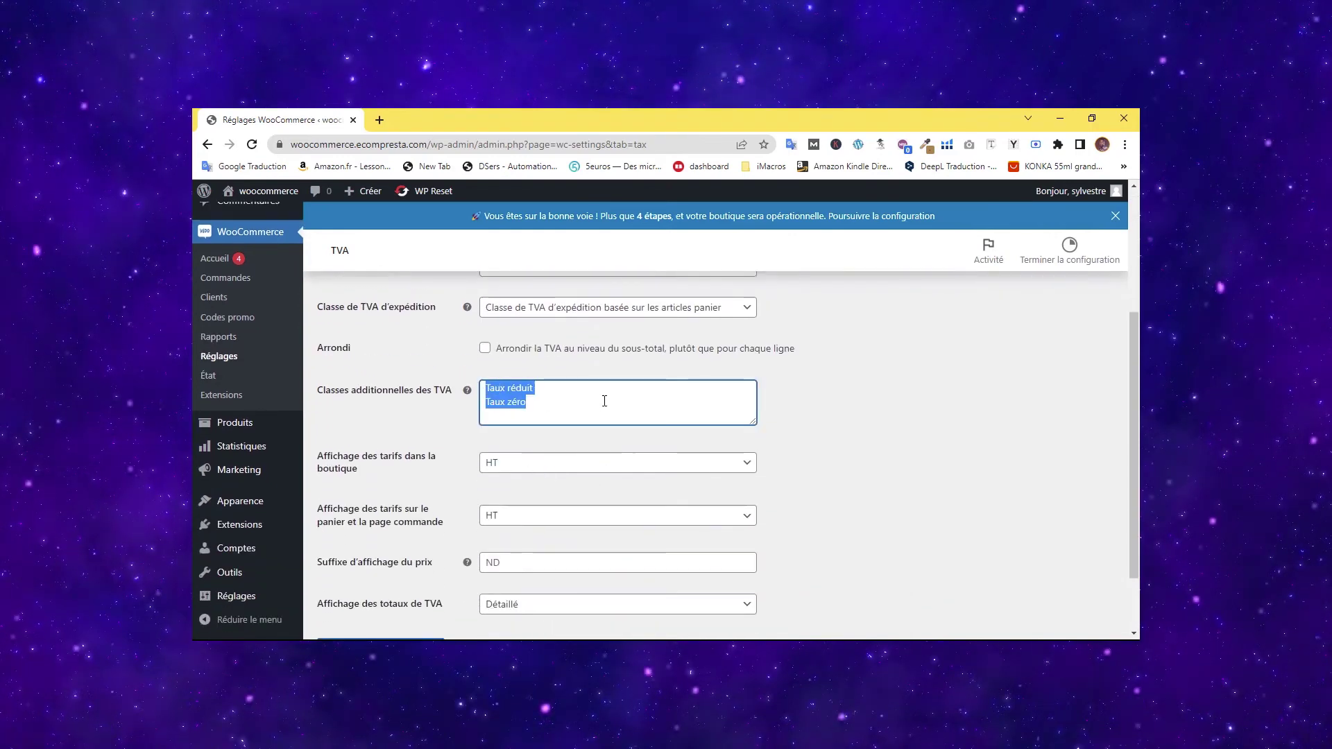
scroll(605, 399, up, 2)
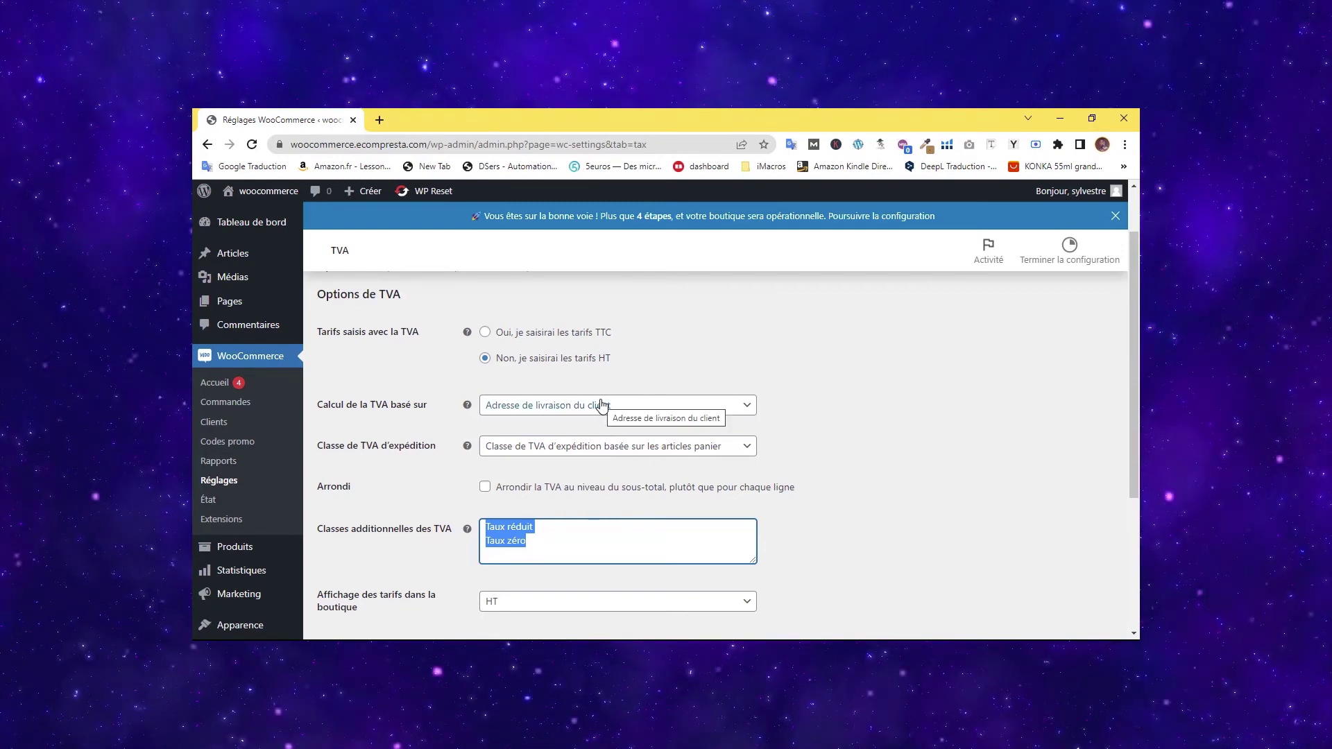
Try Adresse de facturation du client as the TVA calculation basis, set it back to Adresse de livraison du client, and review the remaining choice.
scroll(748, 363, down, 3)
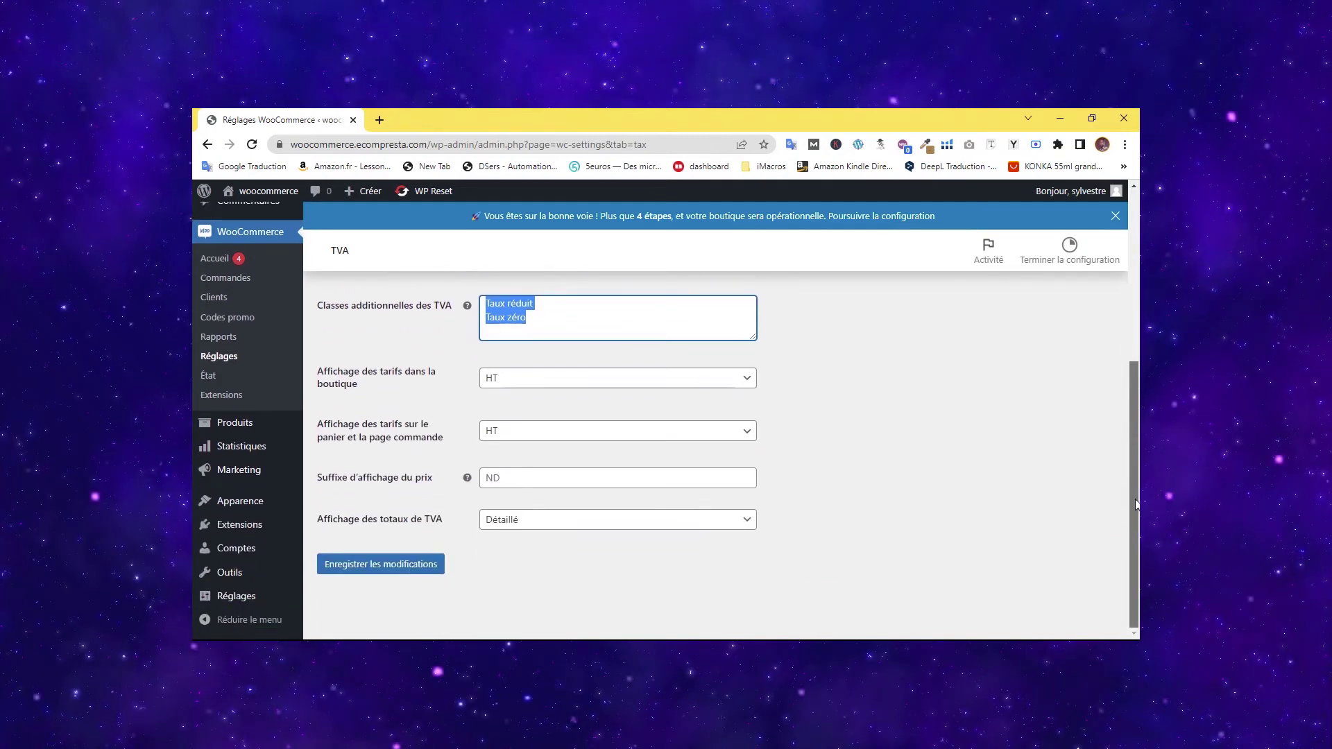
scroll(874, 414, up, 4)
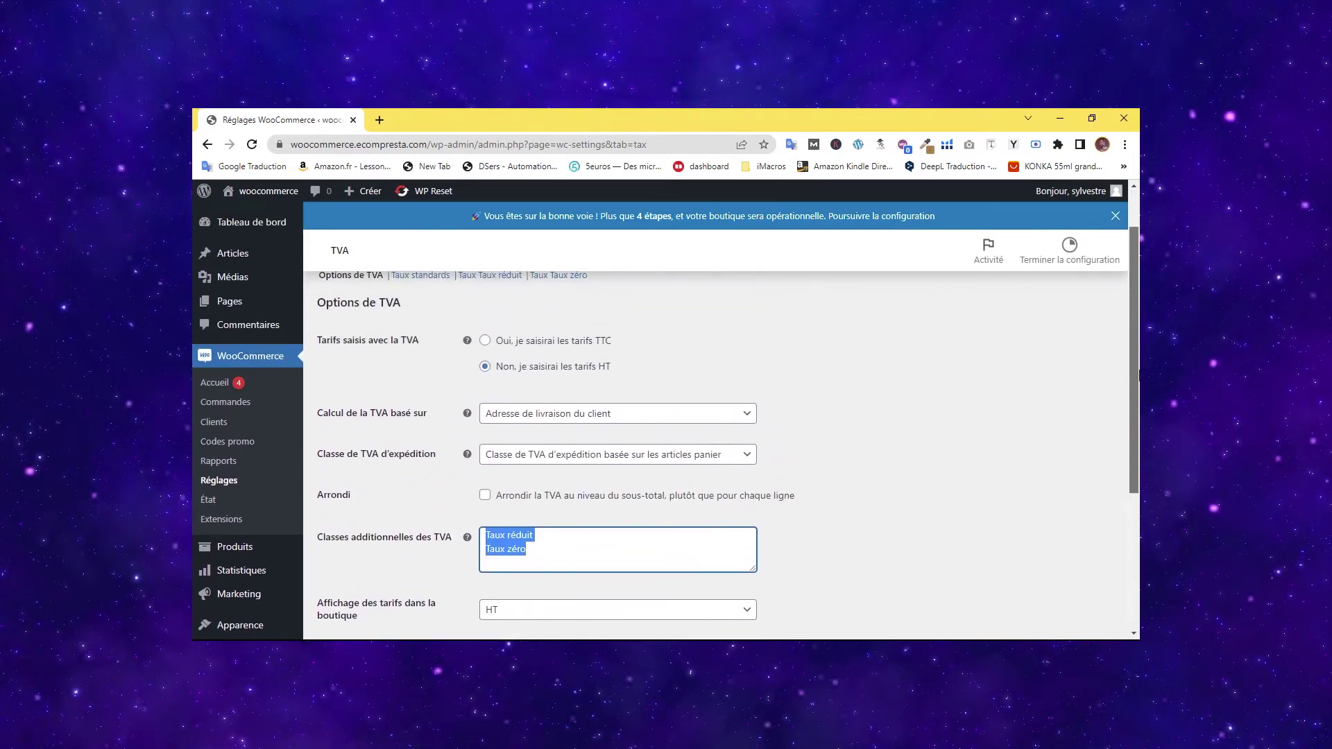
click(544, 430)
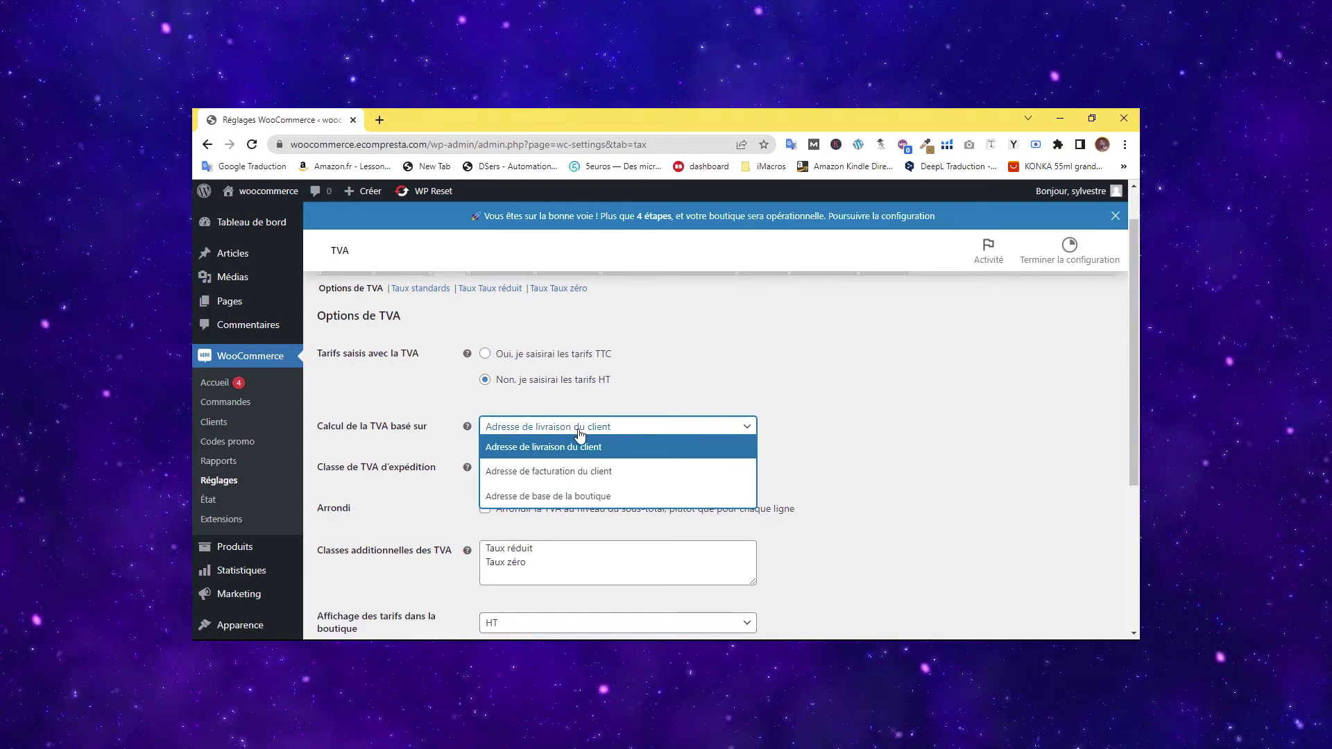
click(578, 475)
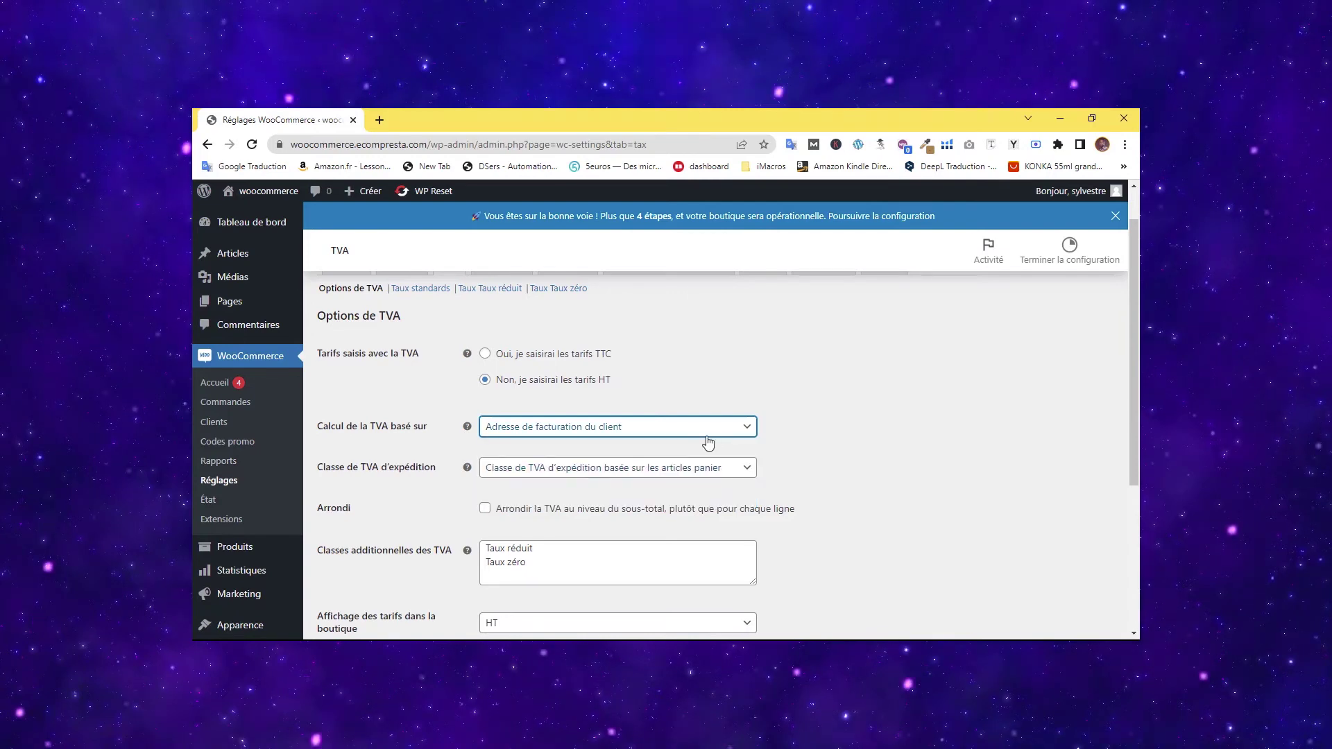
click(543, 430)
click(546, 447)
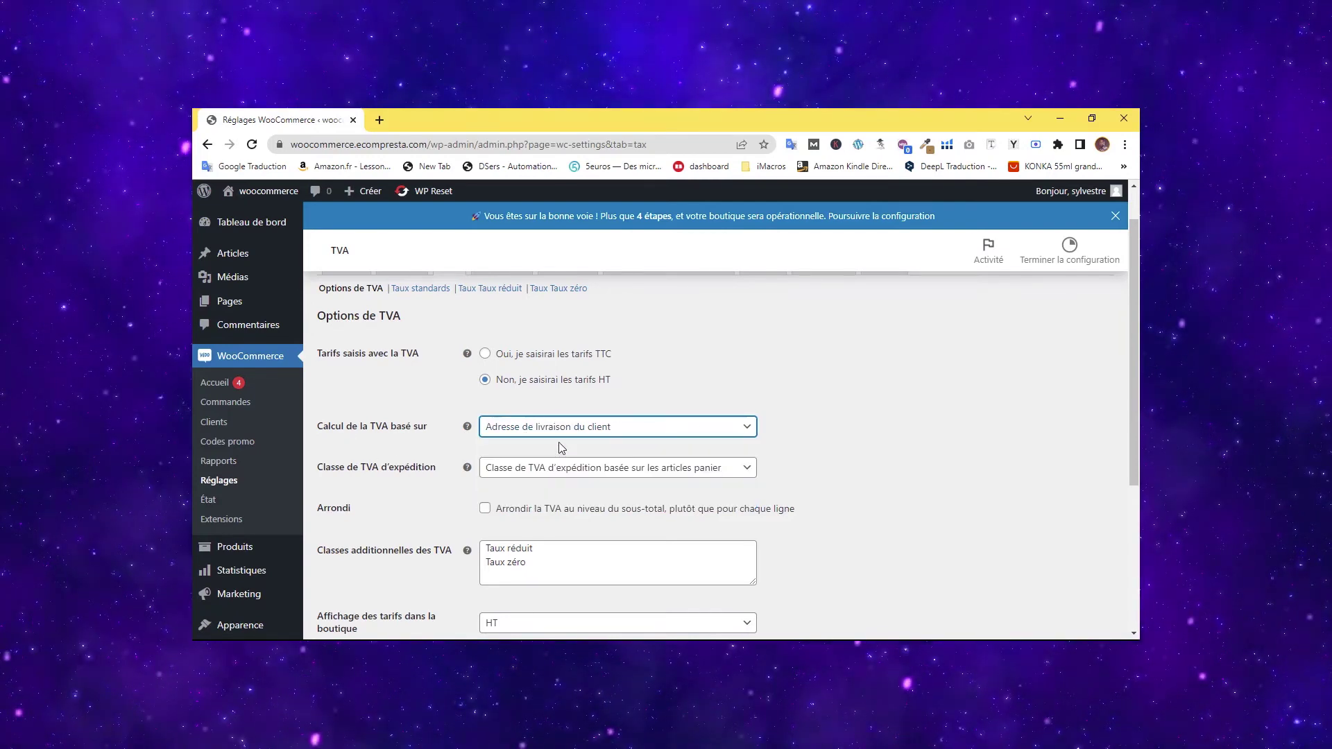
click(521, 434)
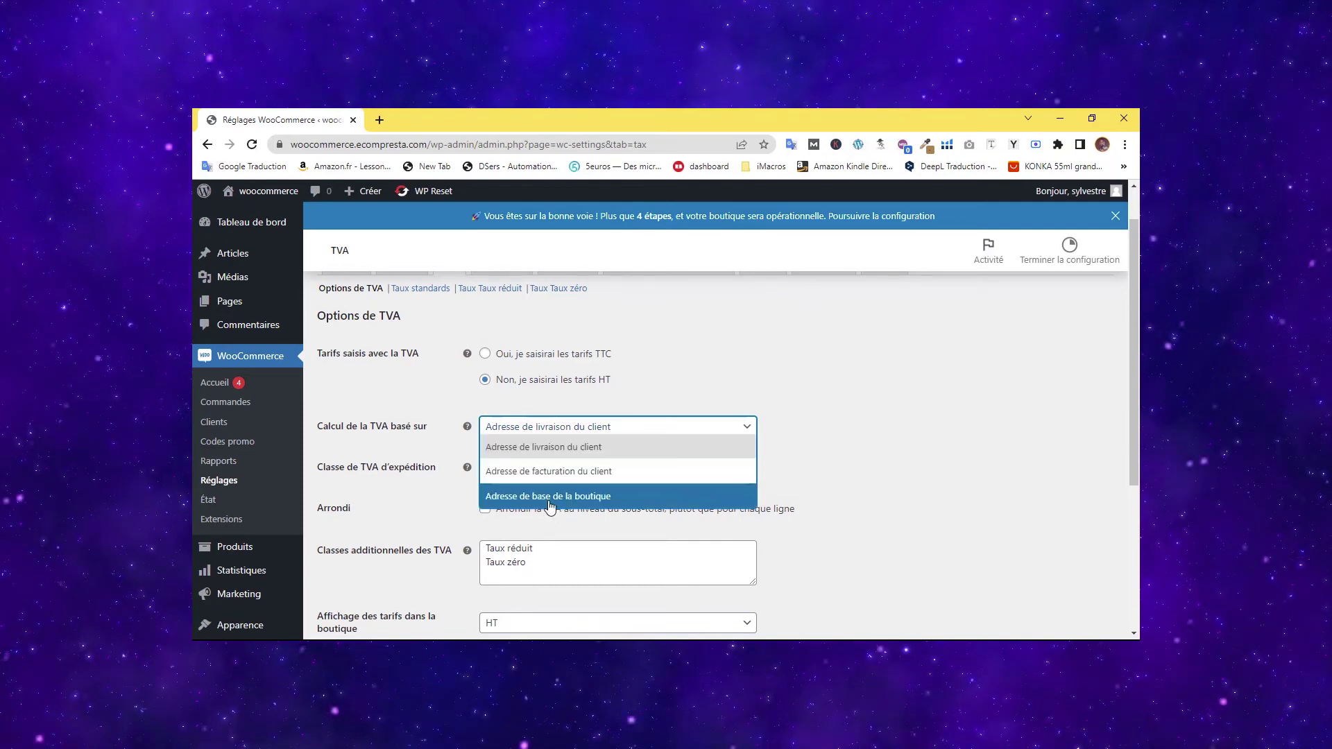
click(634, 446)
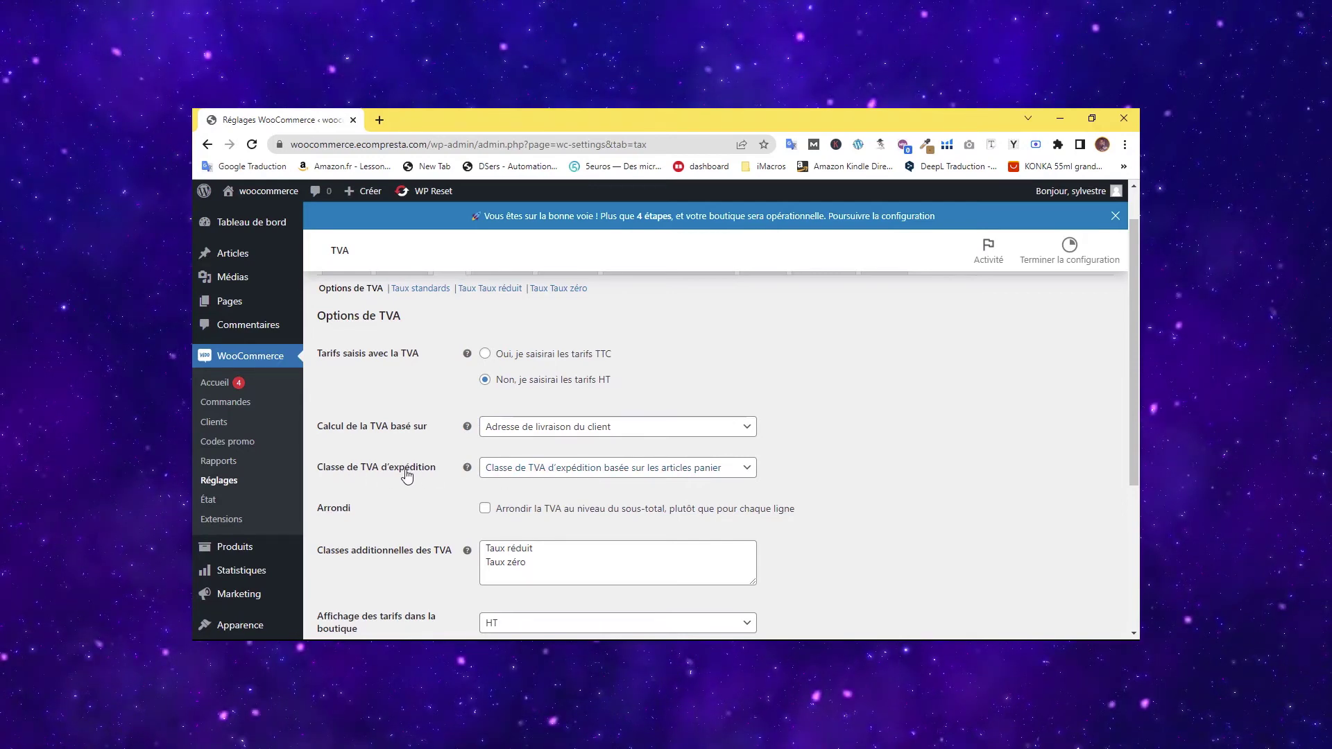
Review the available shipping TVA classes and compare them with the additional TVA classes listed in the options.
click(520, 469)
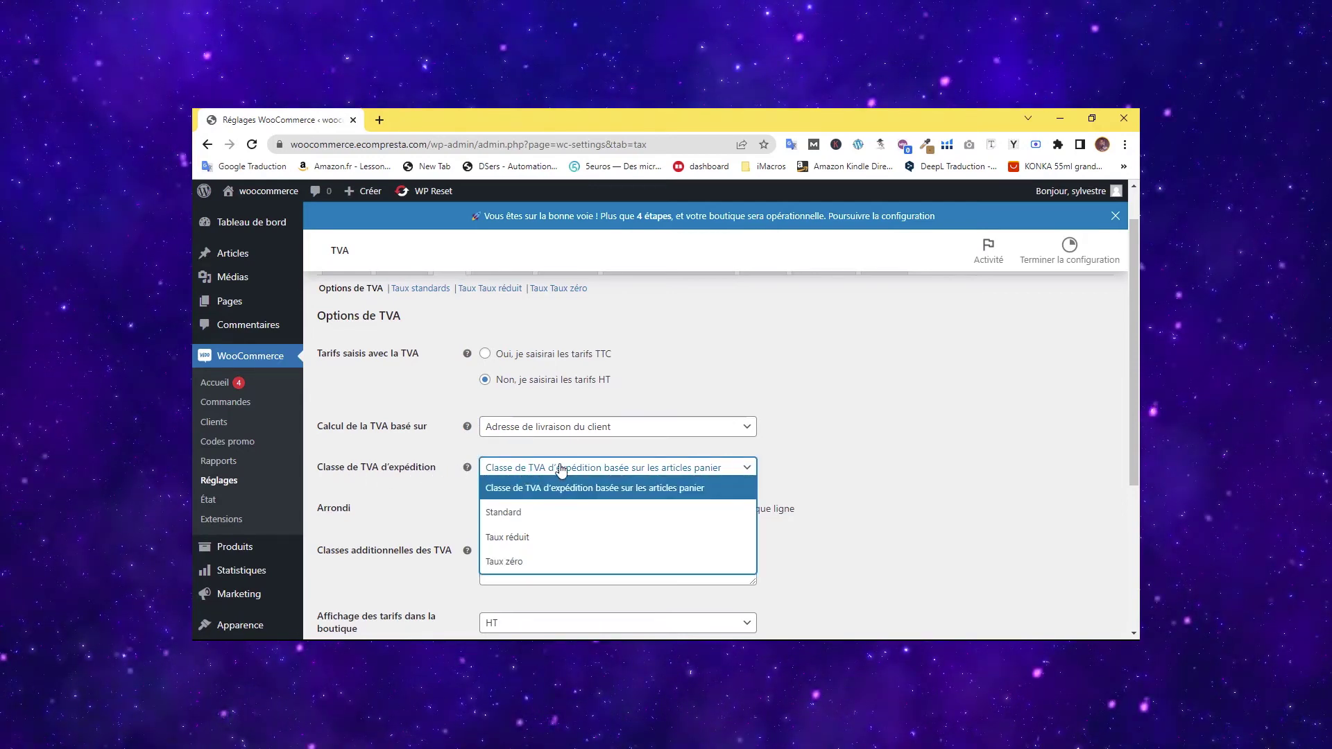
click(801, 435)
drag(531, 564, 469, 546)
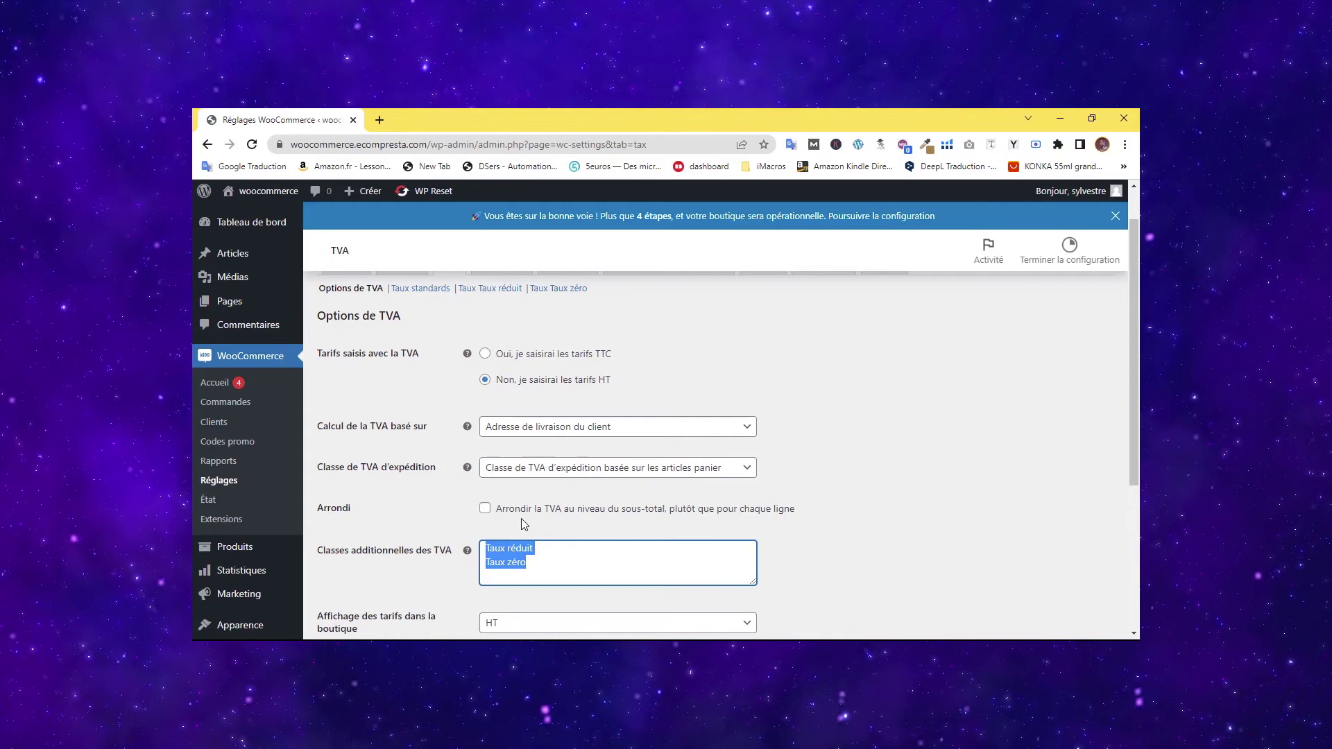
click(574, 469)
click(567, 449)
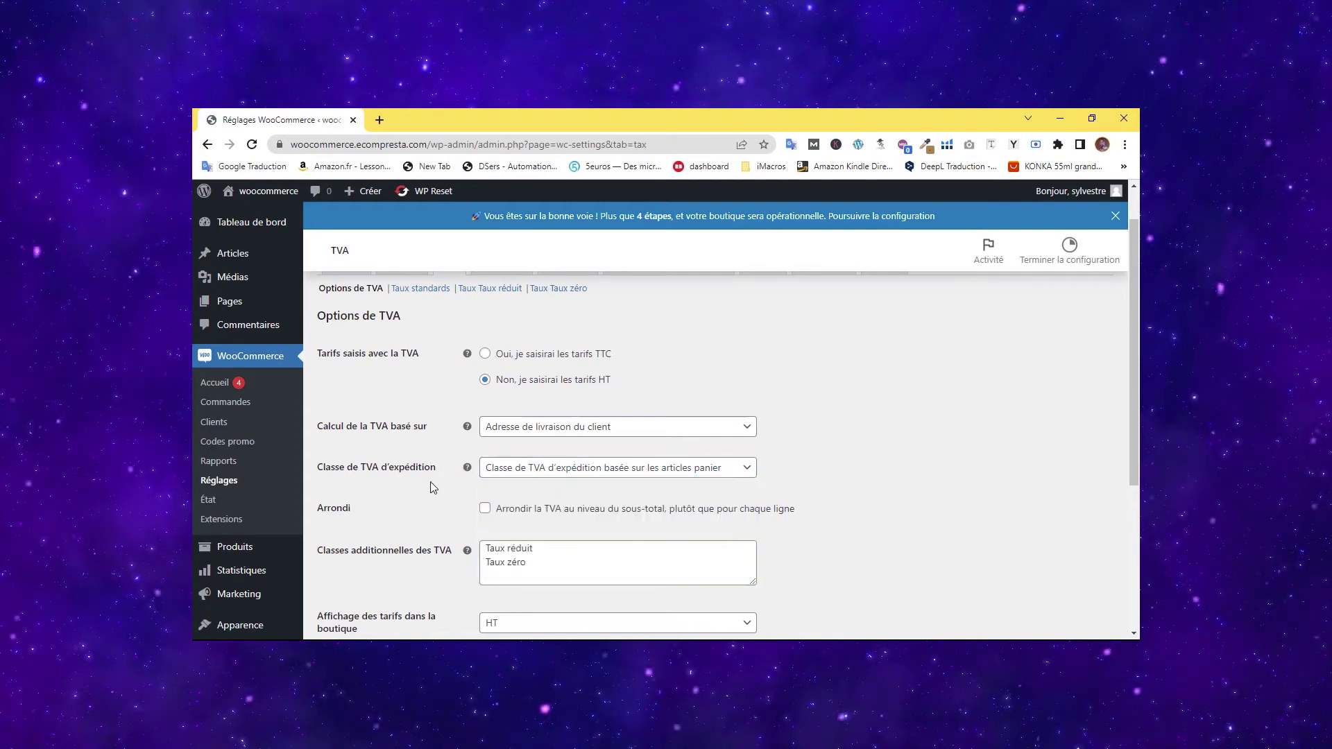
Replace the additional TVA classes with Taux intermédiaire, Taux réduit and Taux particulier, each on its own line.
scroll(506, 524, down, 2)
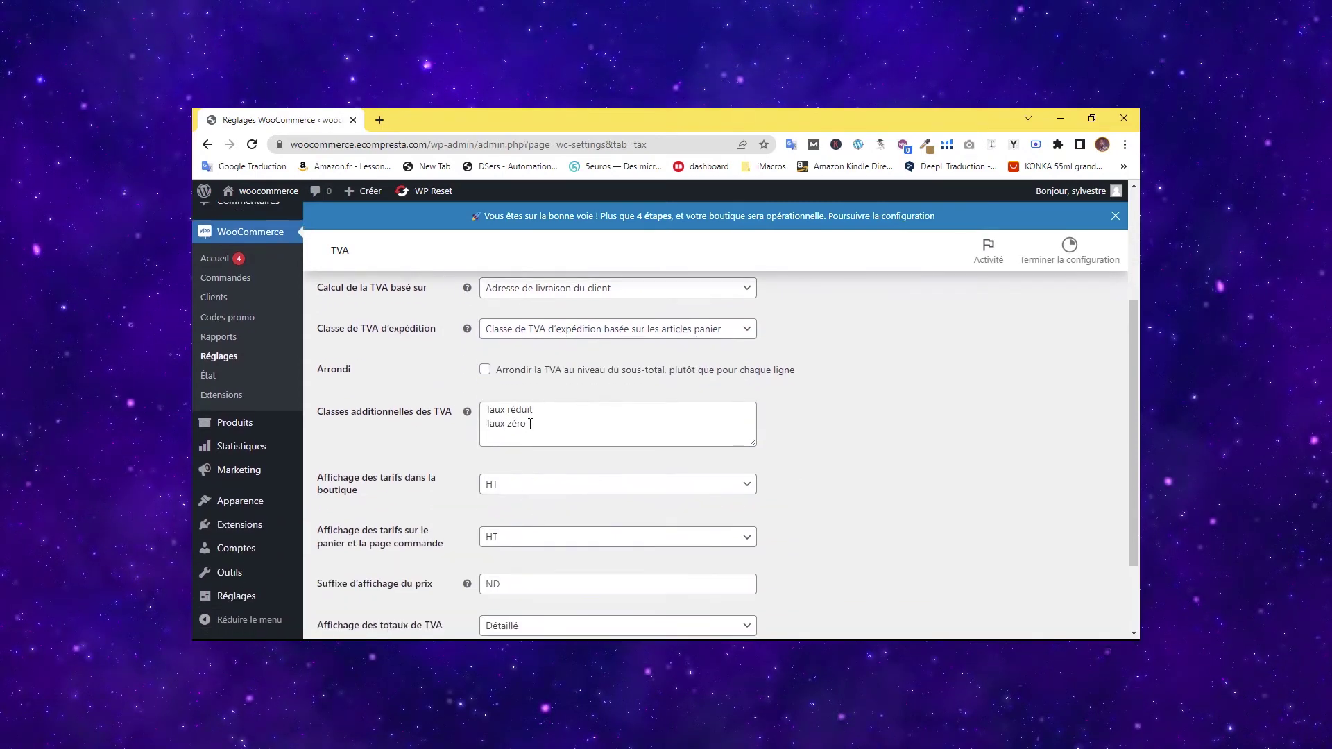
click(452, 415)
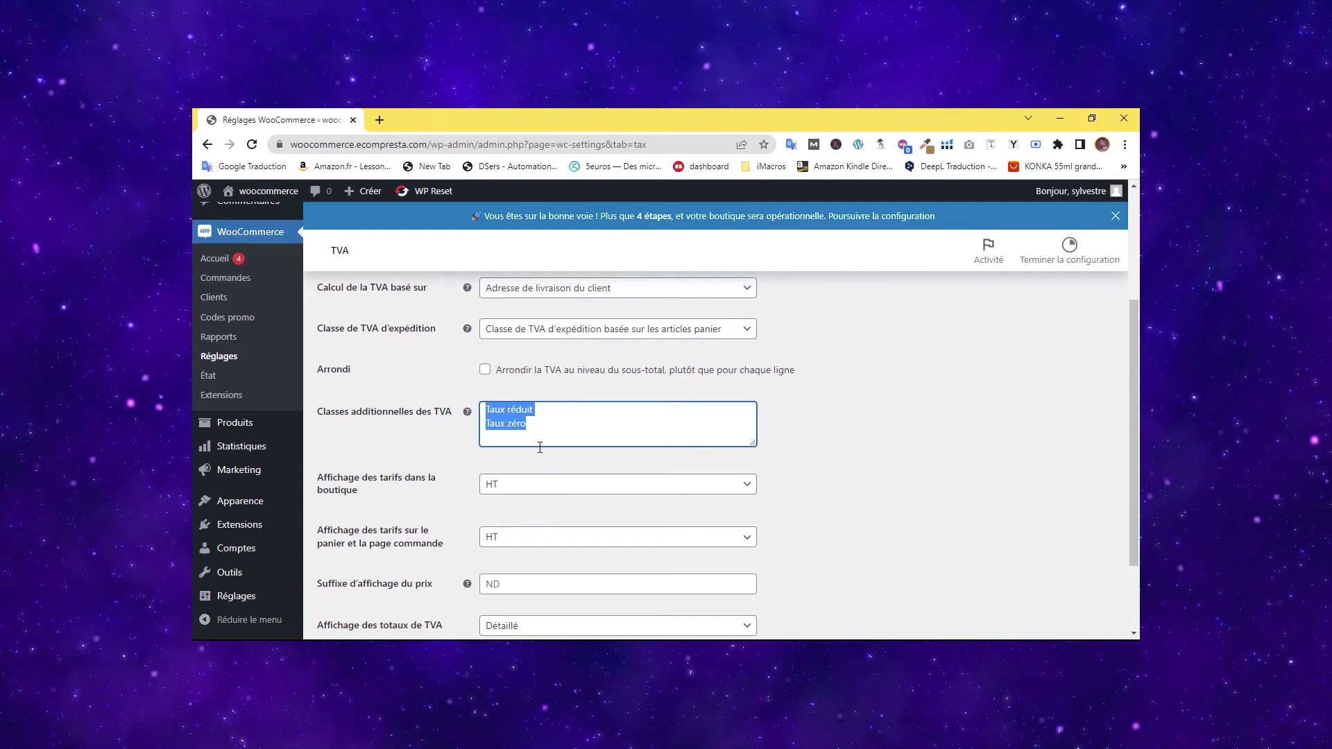
text(Tau)
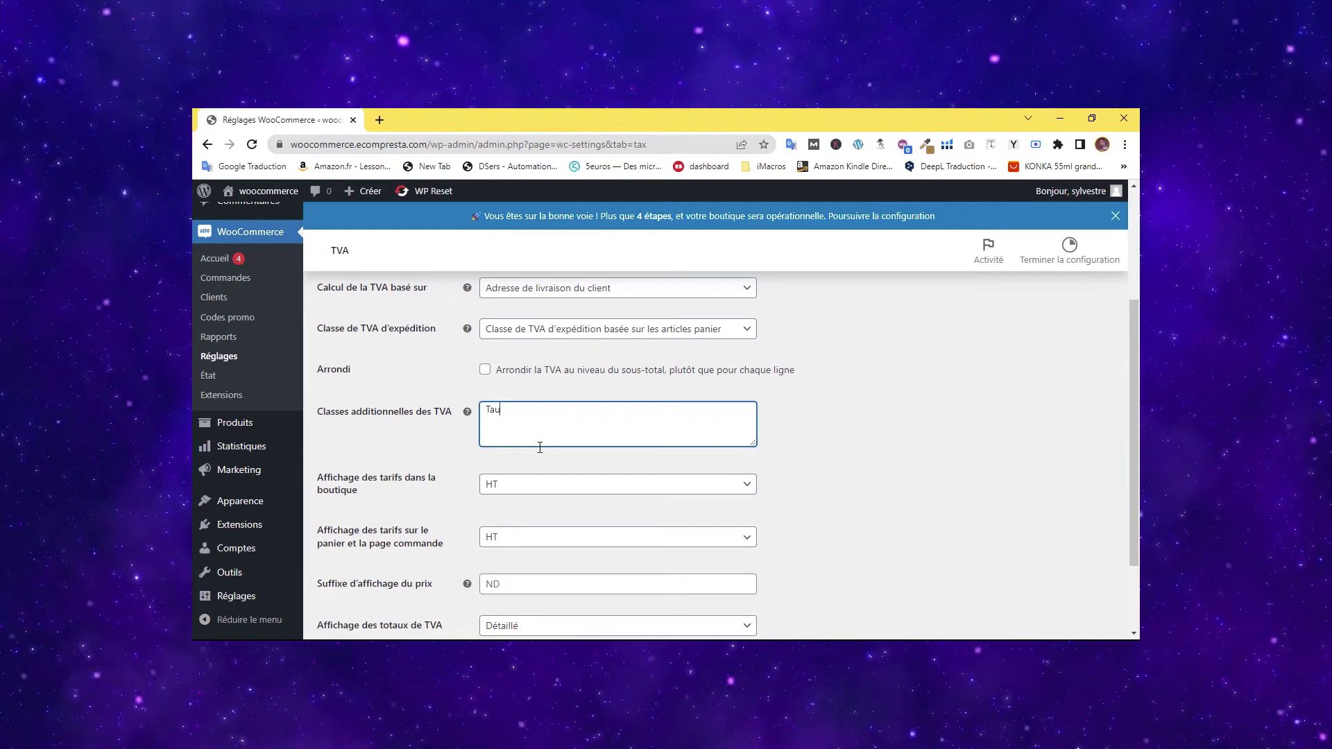
text(x intermédiai)
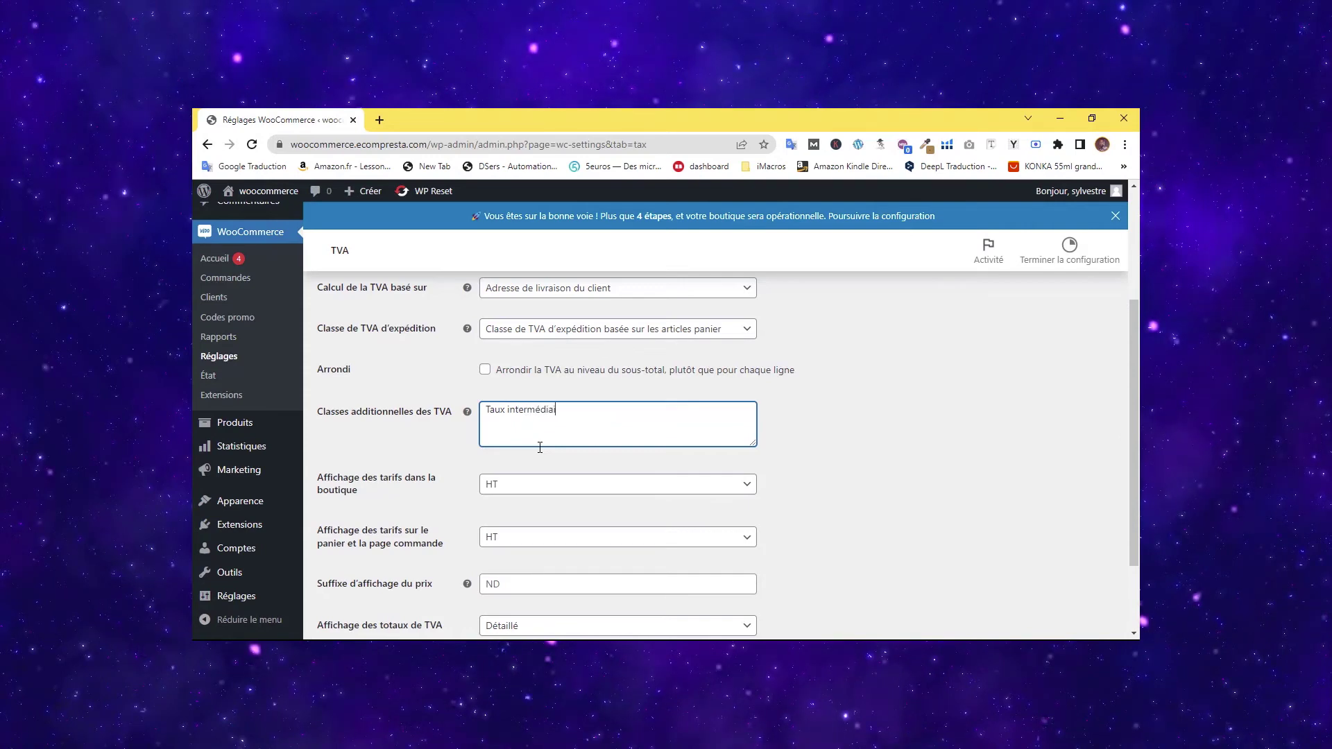
text(re)
key(Return)
text(Tau)
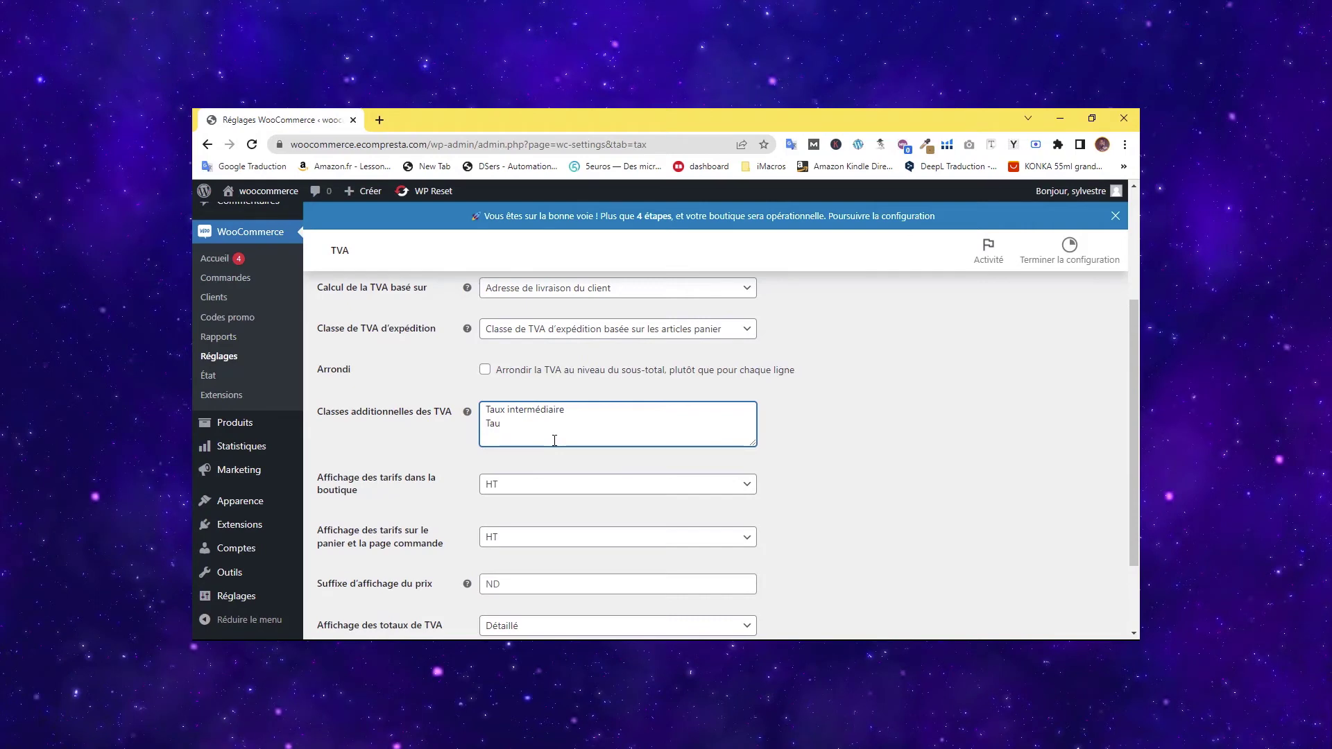
text(x réduit)
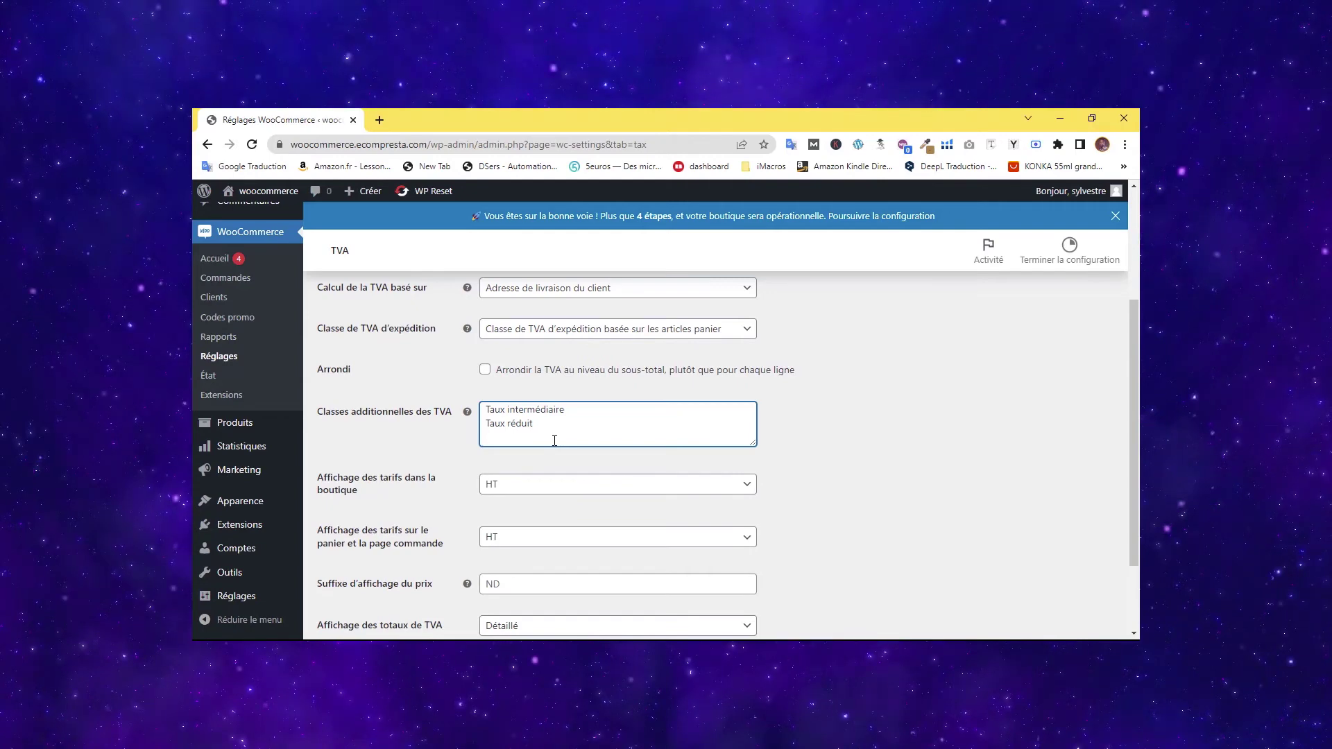
text(particulier)
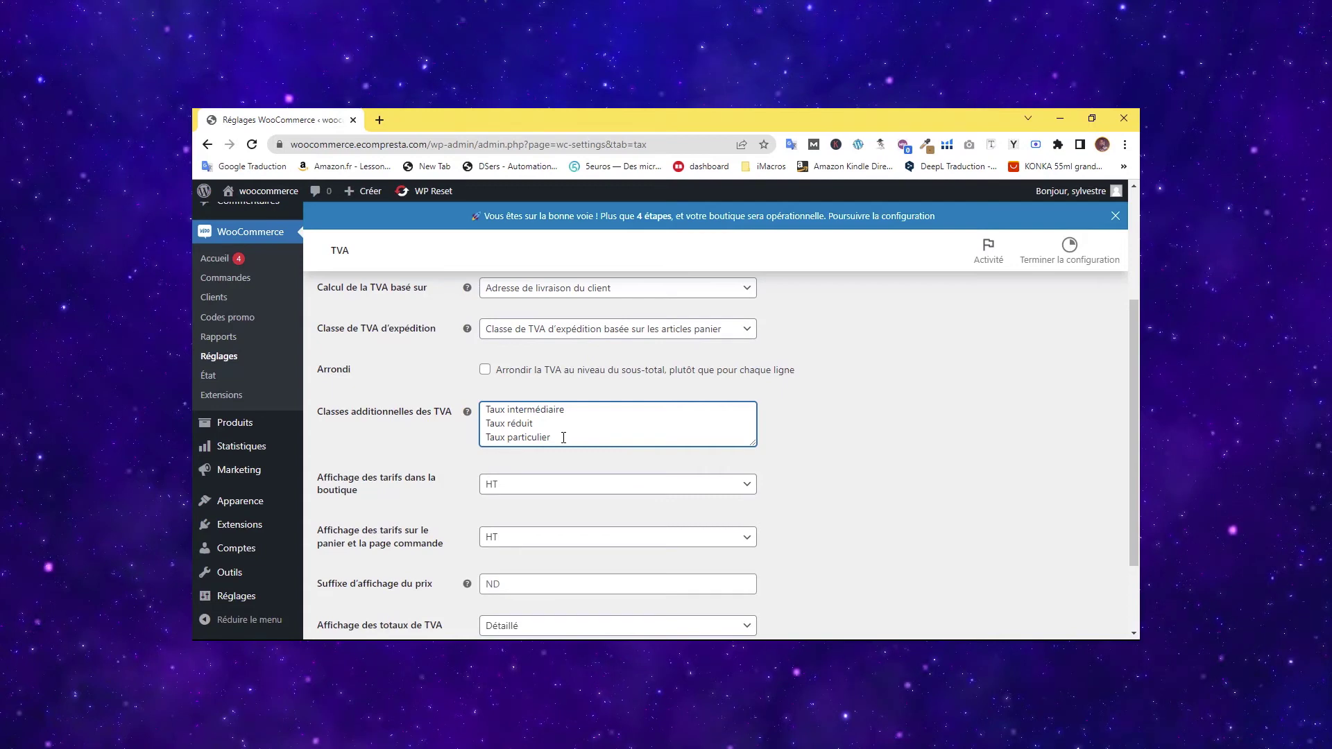
Check the three additional TVA class names and save the TVA settings.
key(ctrl+a)
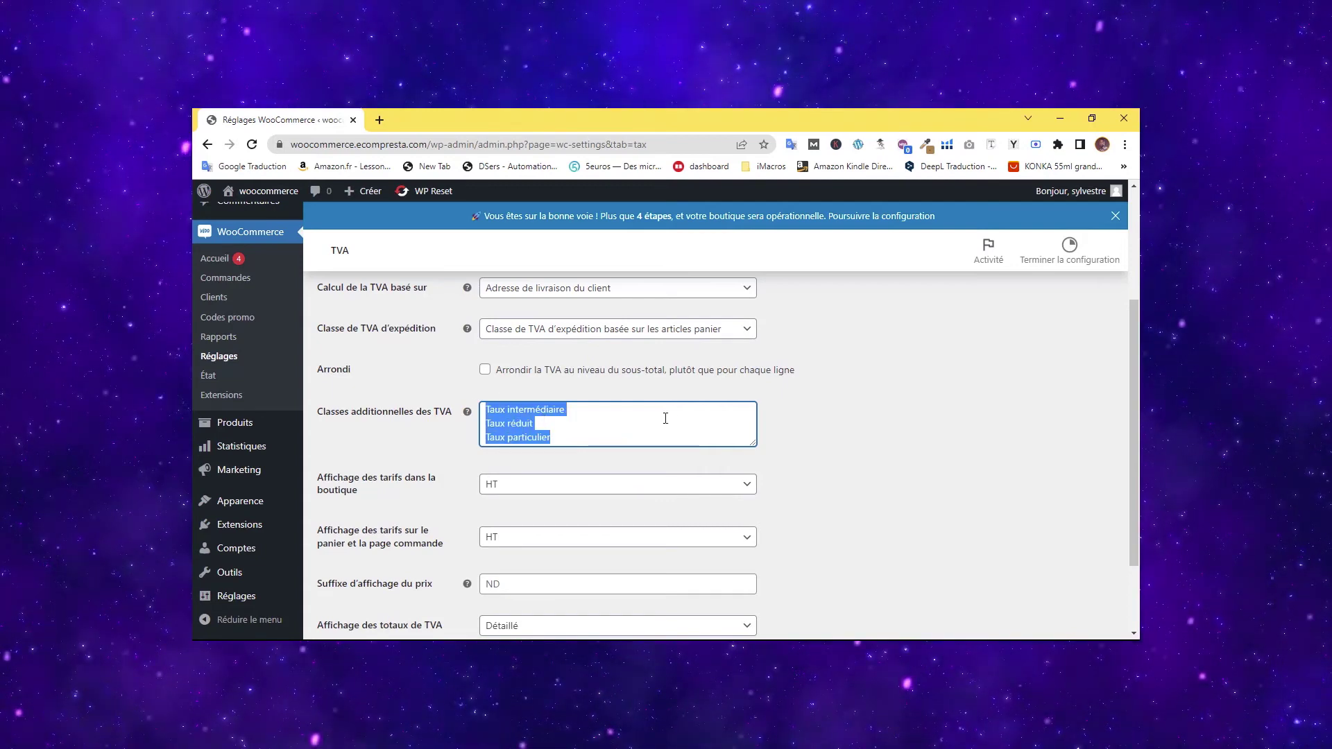
click(860, 439)
scroll(766, 438, down, 2)
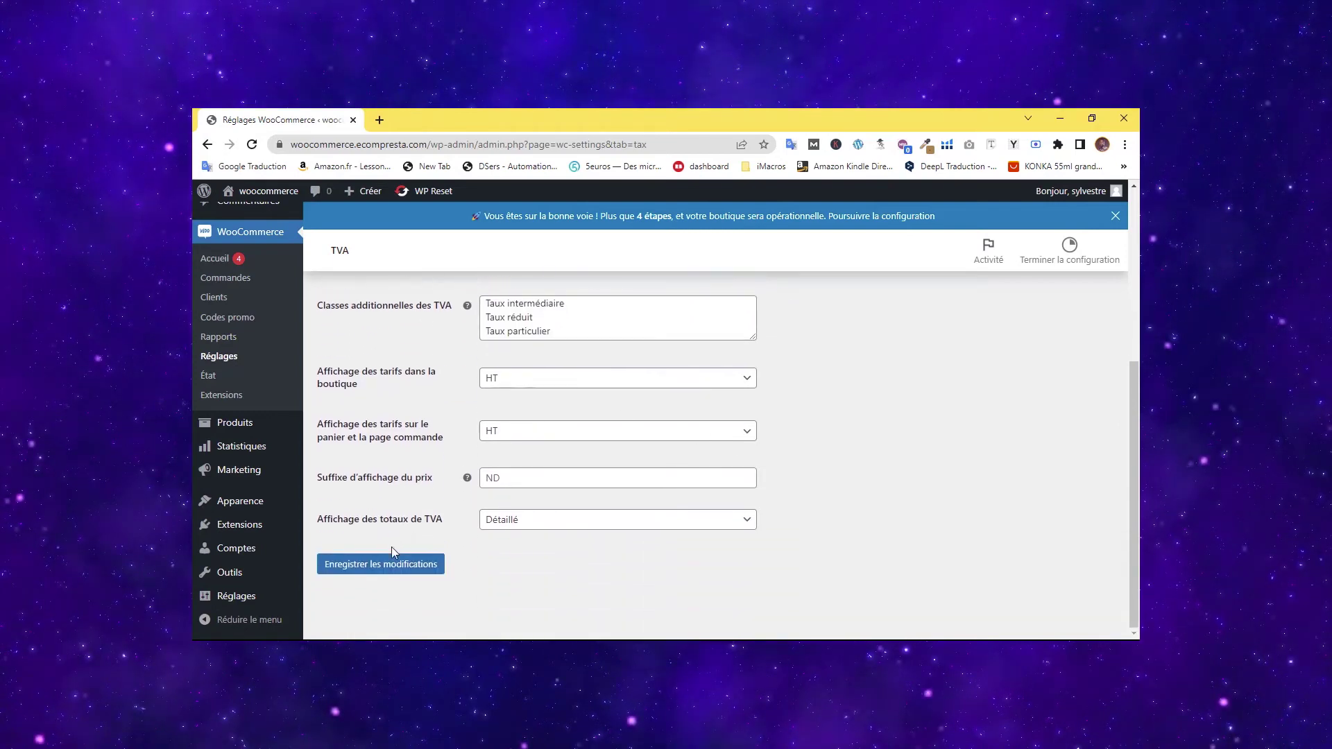
click(392, 564)
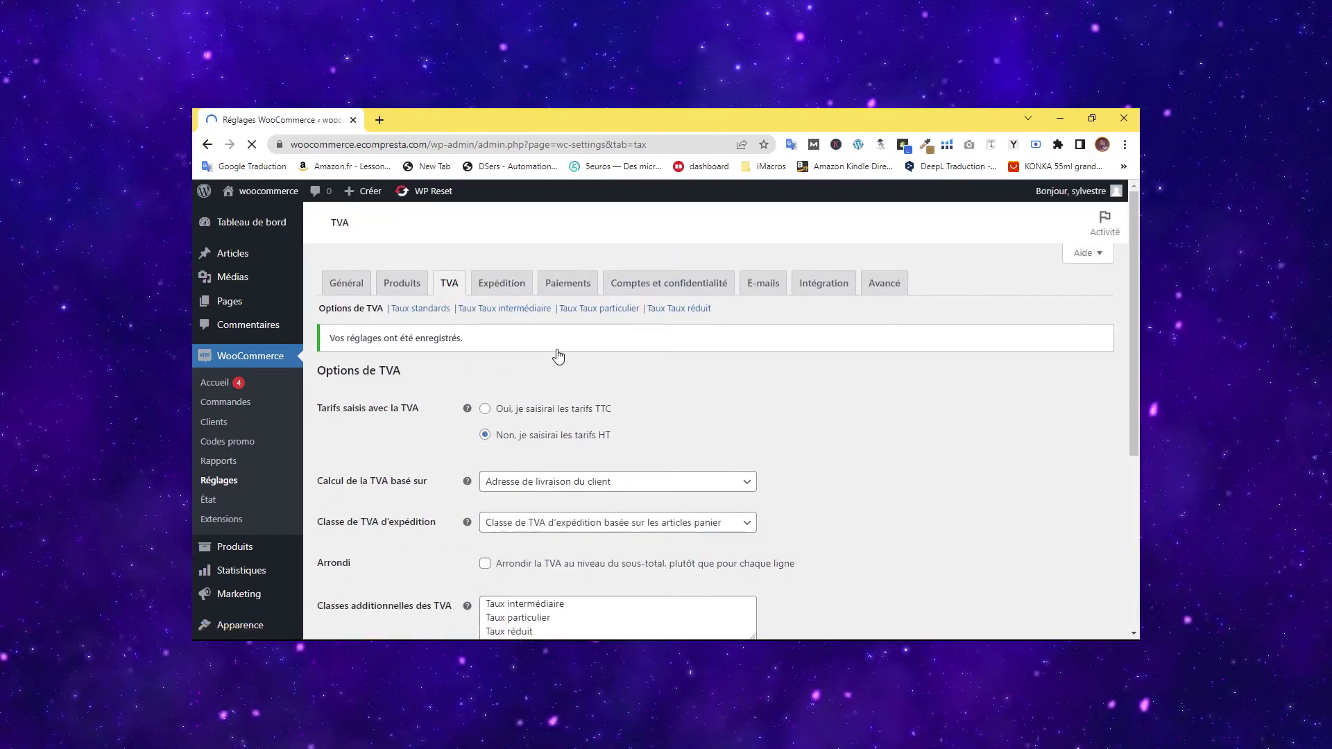
Review the saved list of additional TVA classes and compare it with the tax rate sections of the TVA settings.
scroll(589, 461, down, 3)
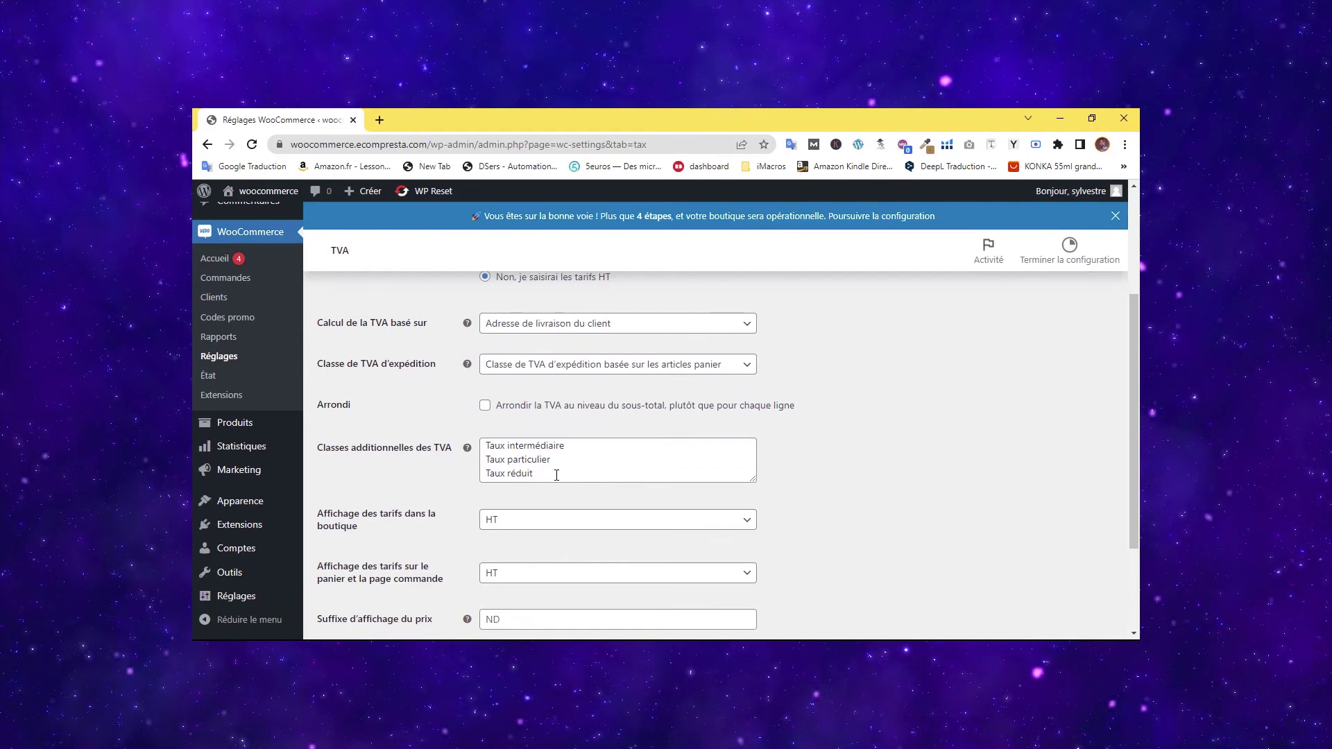
drag(557, 476, 472, 438)
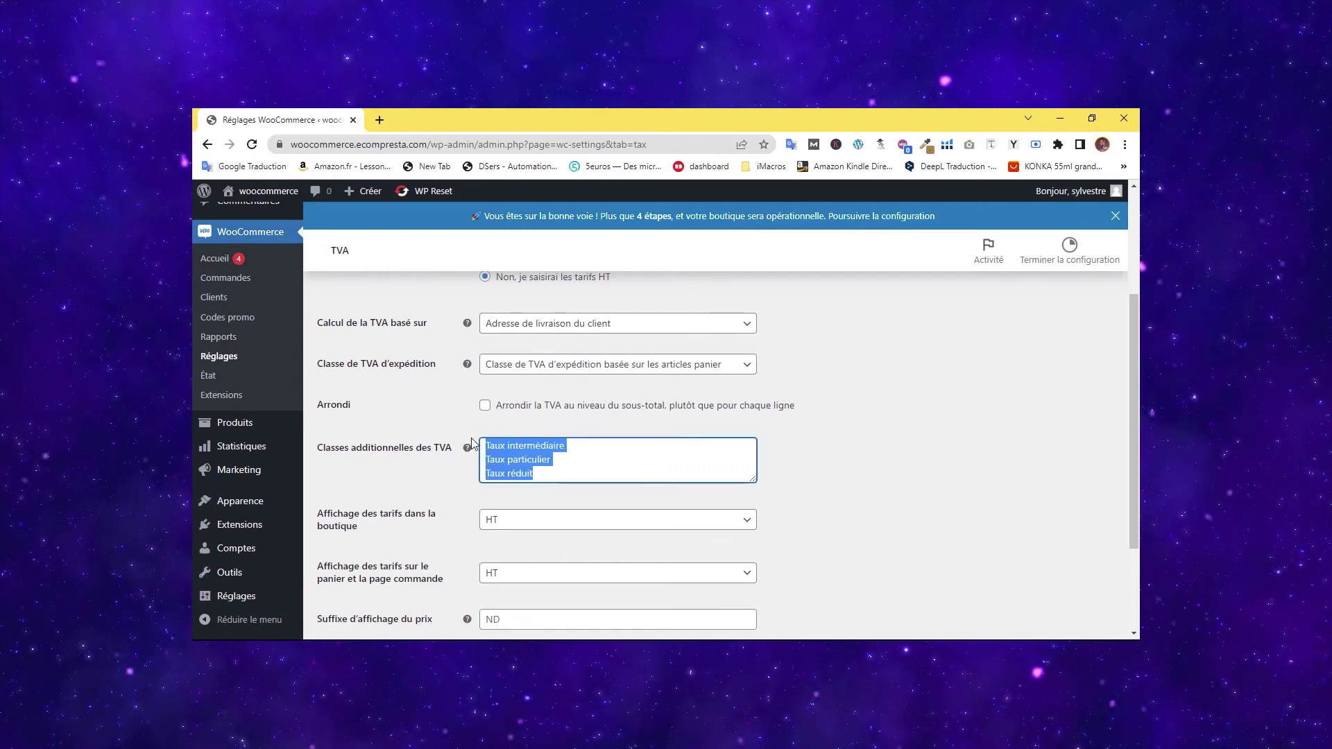
click(541, 472)
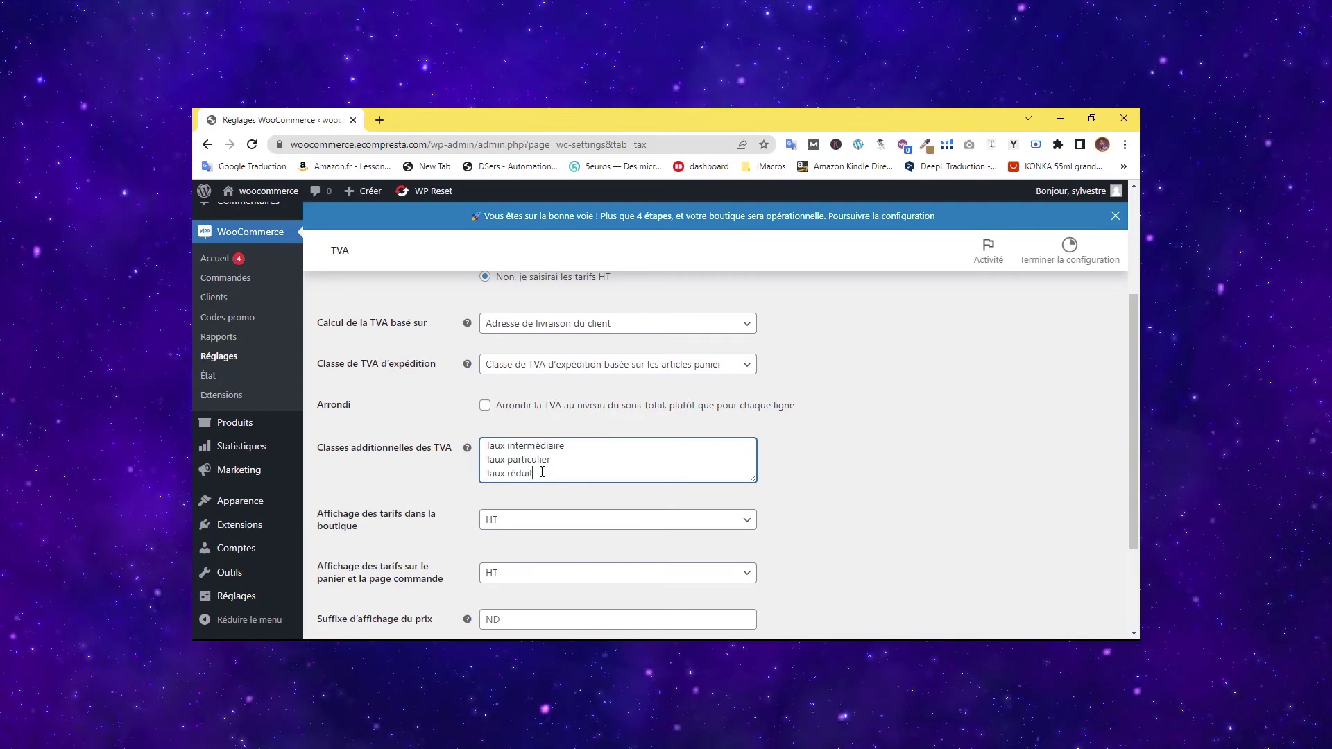
drag(554, 472, 484, 460)
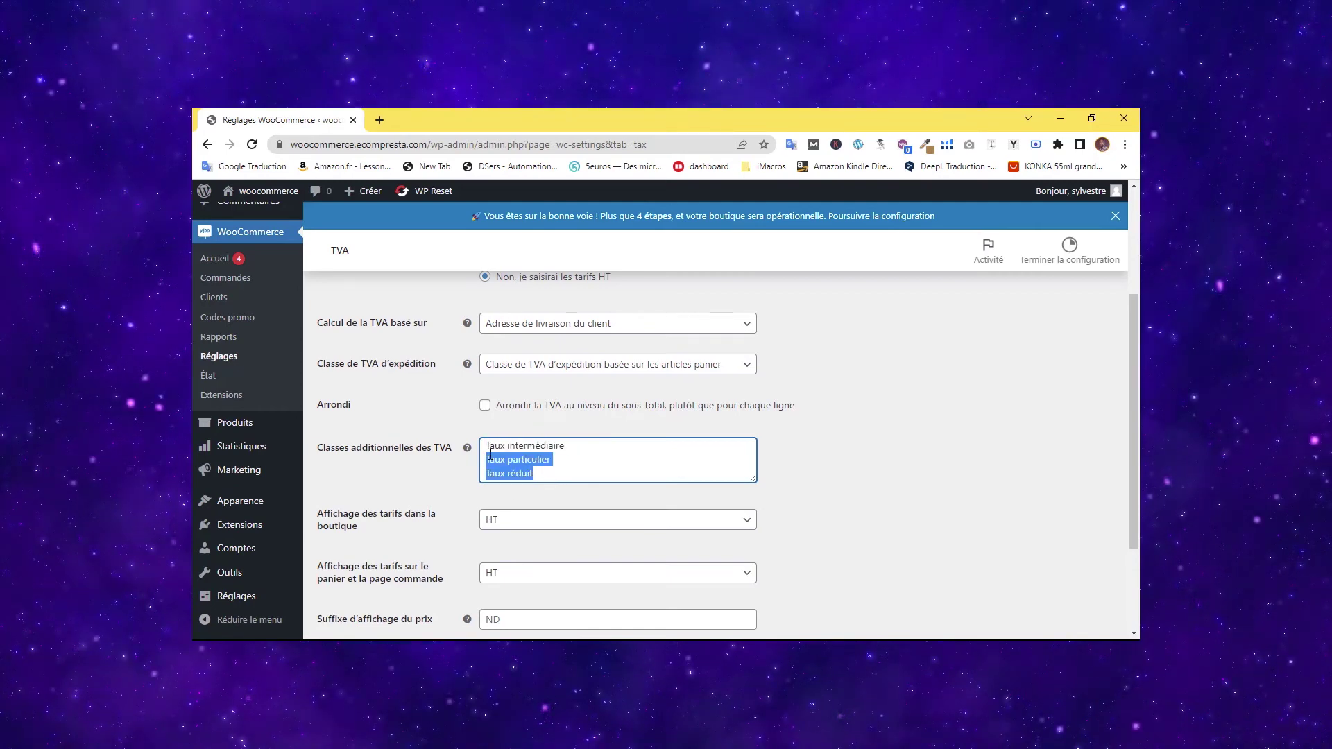
click(560, 476)
drag(529, 472, 474, 464)
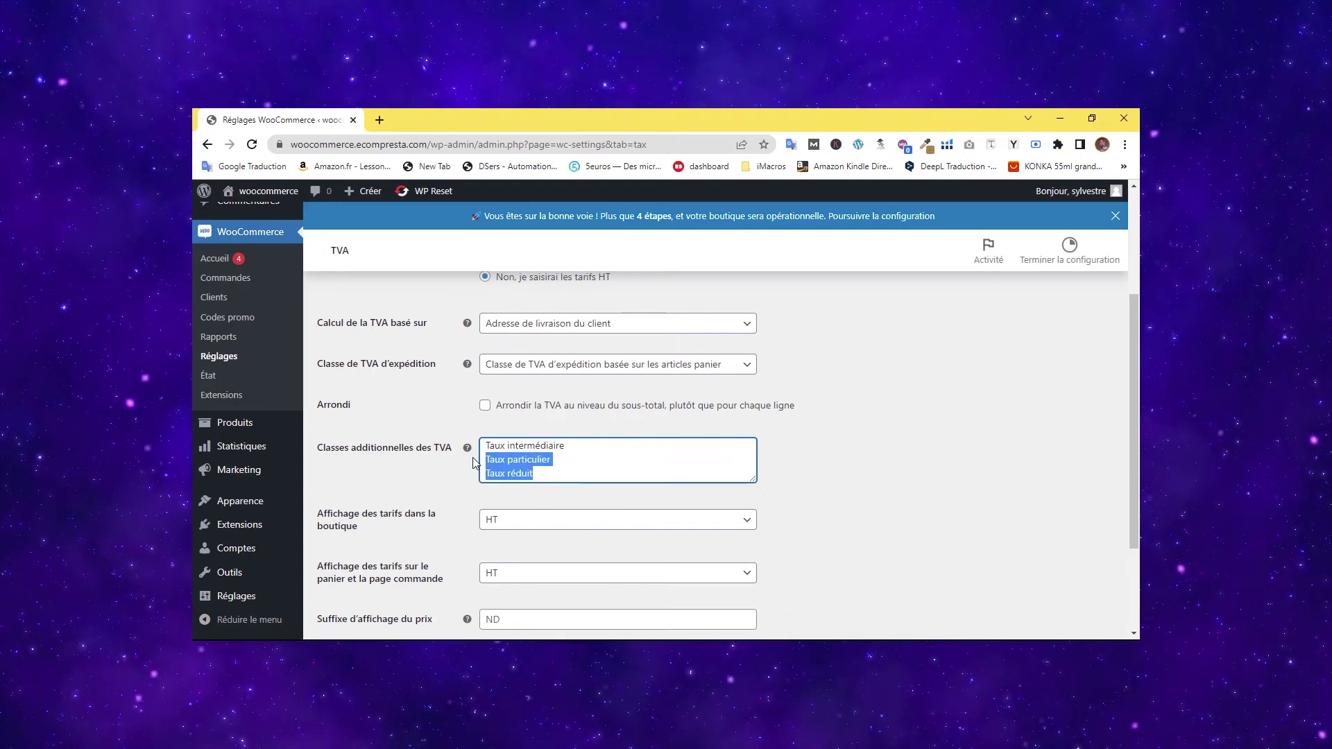
drag(565, 473, 463, 445)
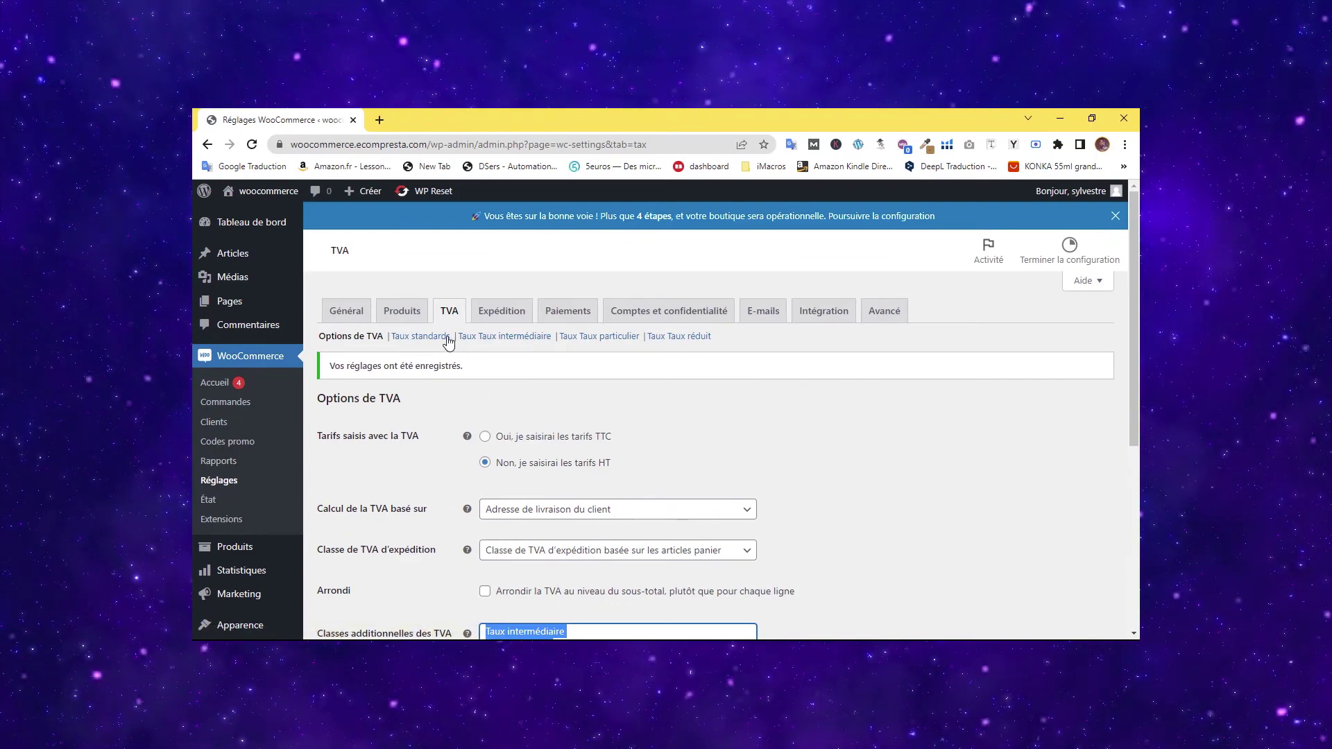
Examine the price display options and each additional TVA class, and check the general TVA options again.
scroll(705, 511, down, 3)
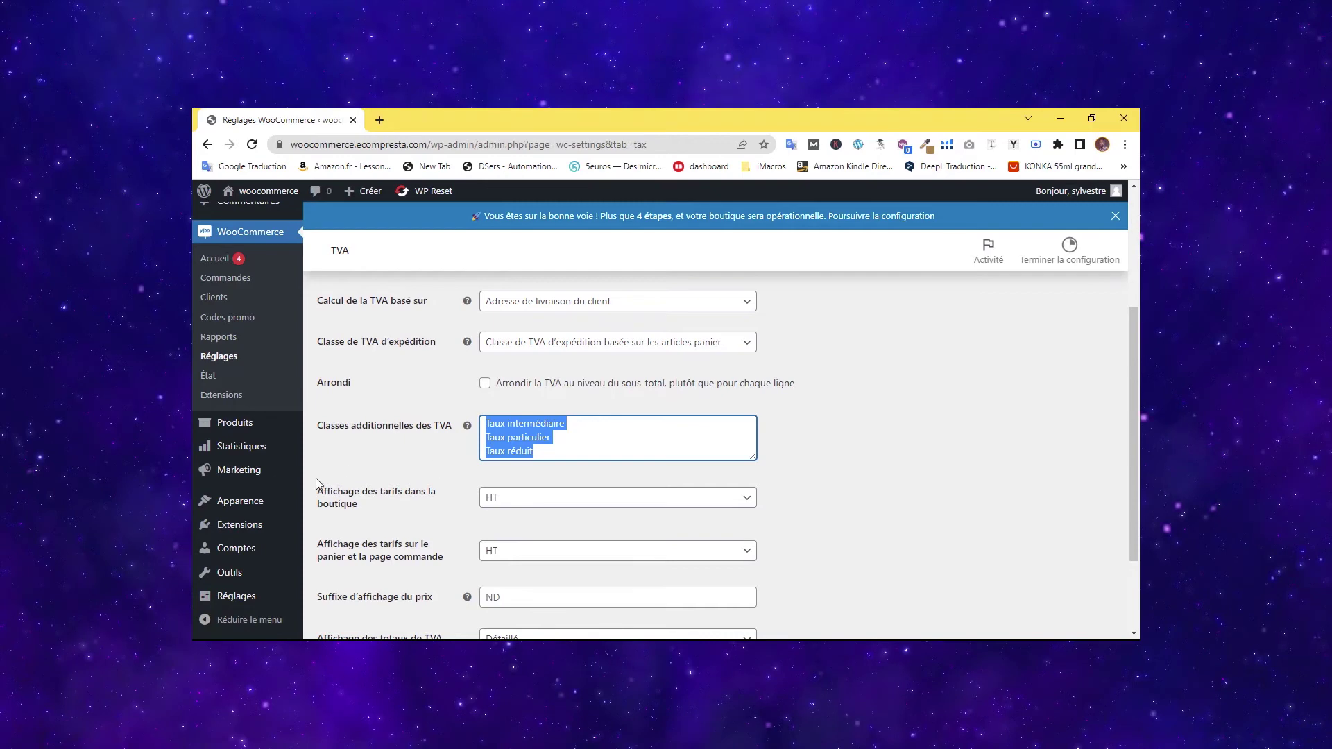
scroll(531, 421, down, 2)
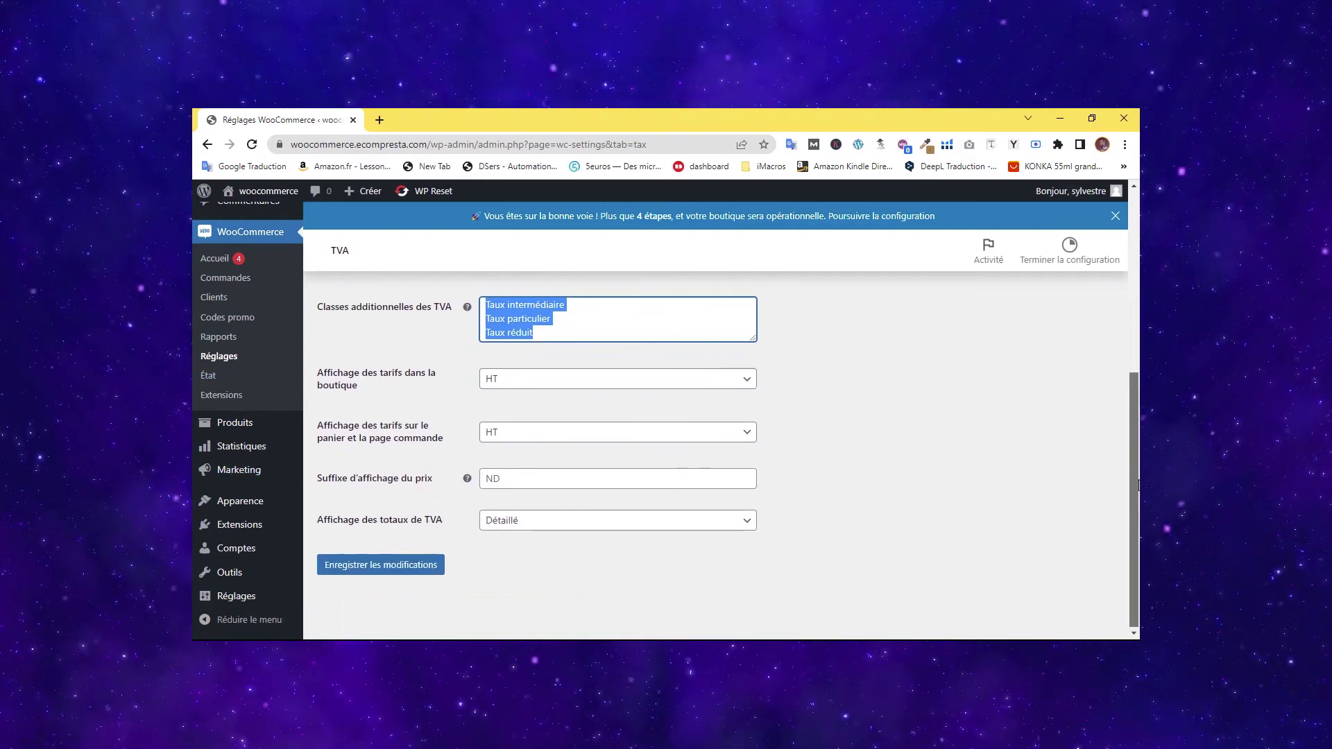
scroll(531, 421, up, 2)
drag(563, 427, 450, 427)
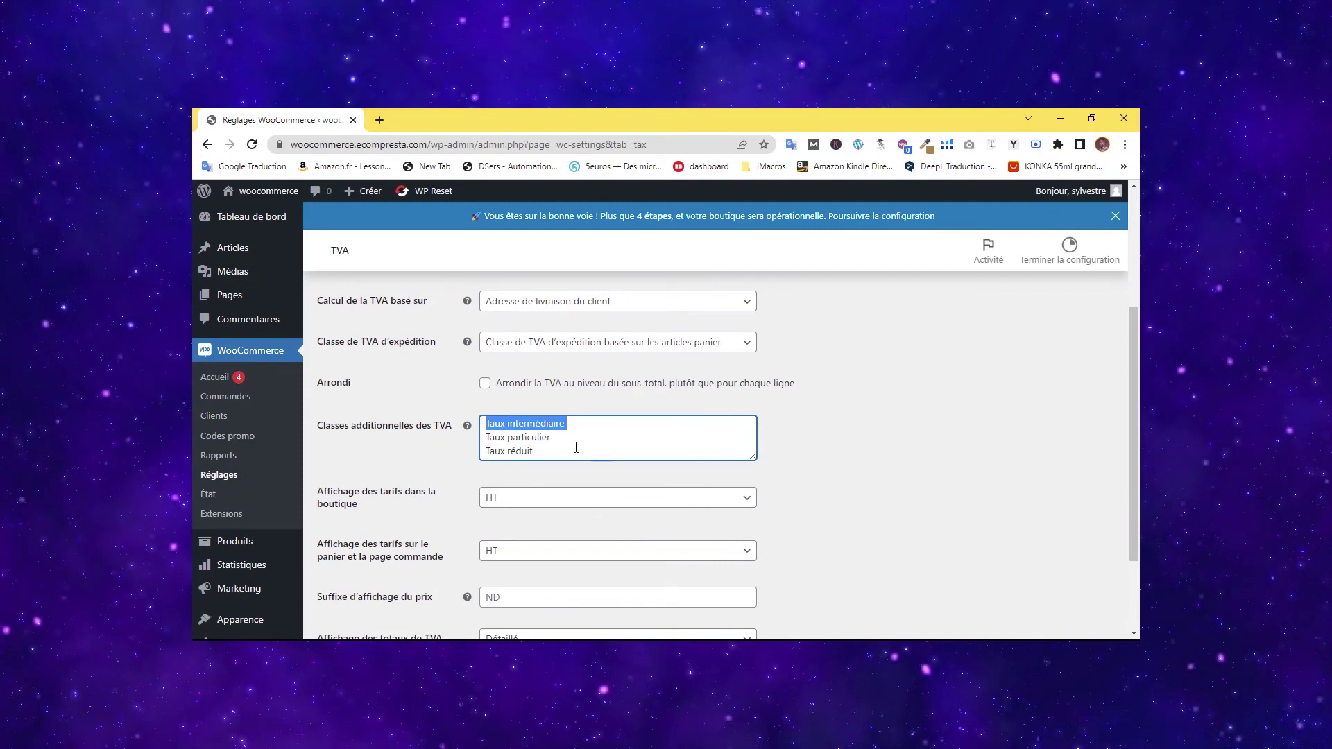
drag(573, 439, 476, 444)
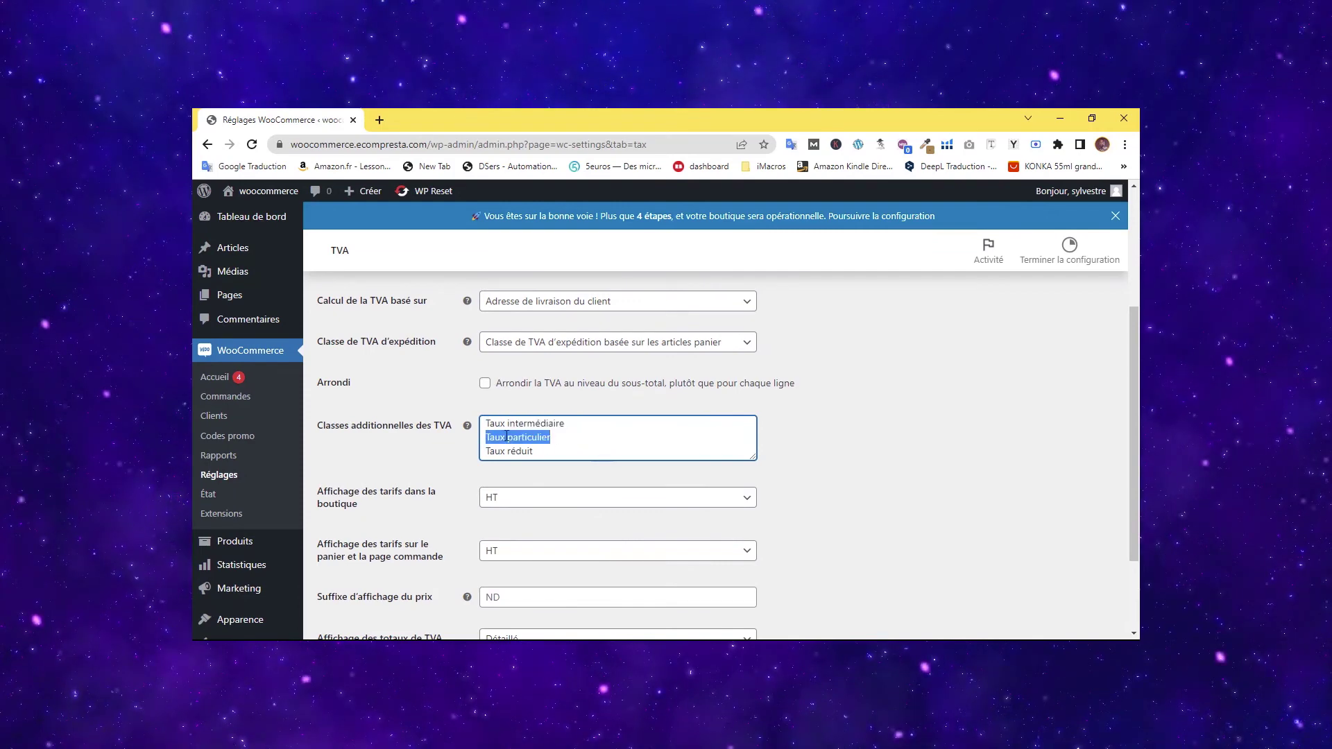
click(560, 451)
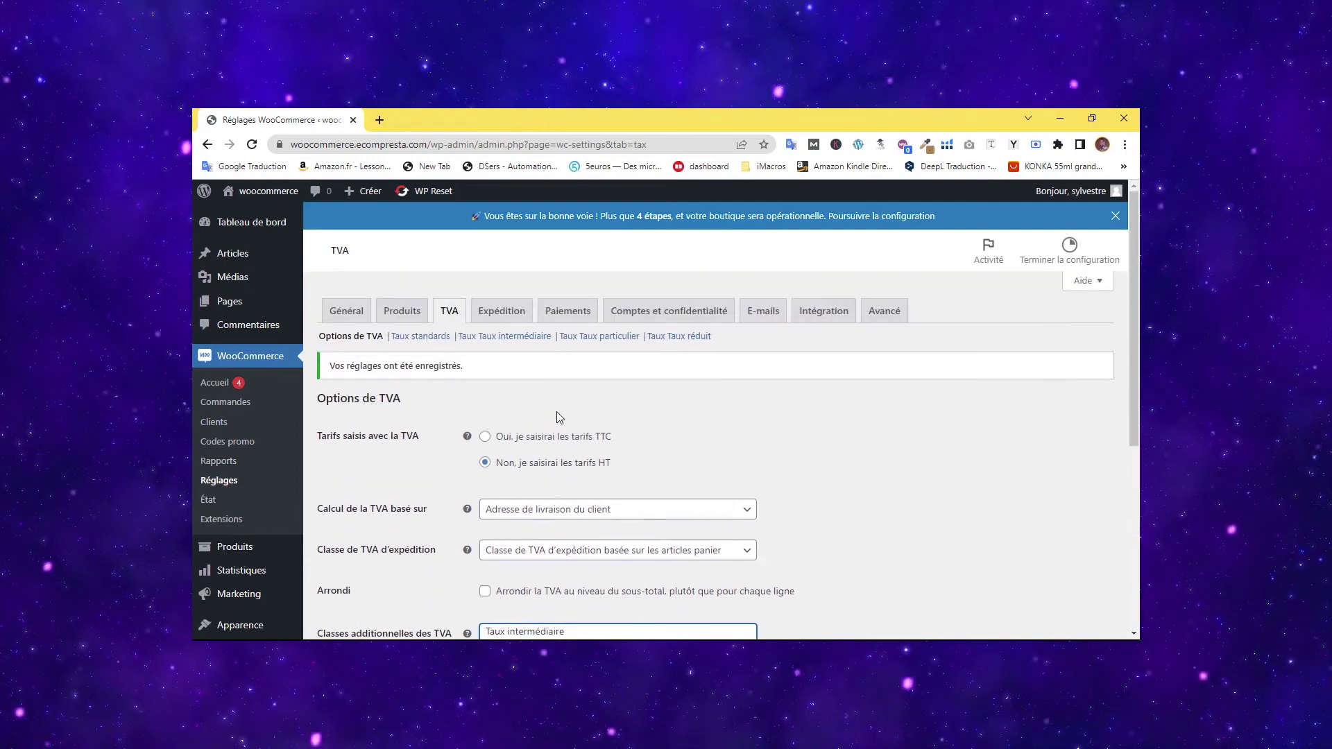
scroll(594, 390, down, 5)
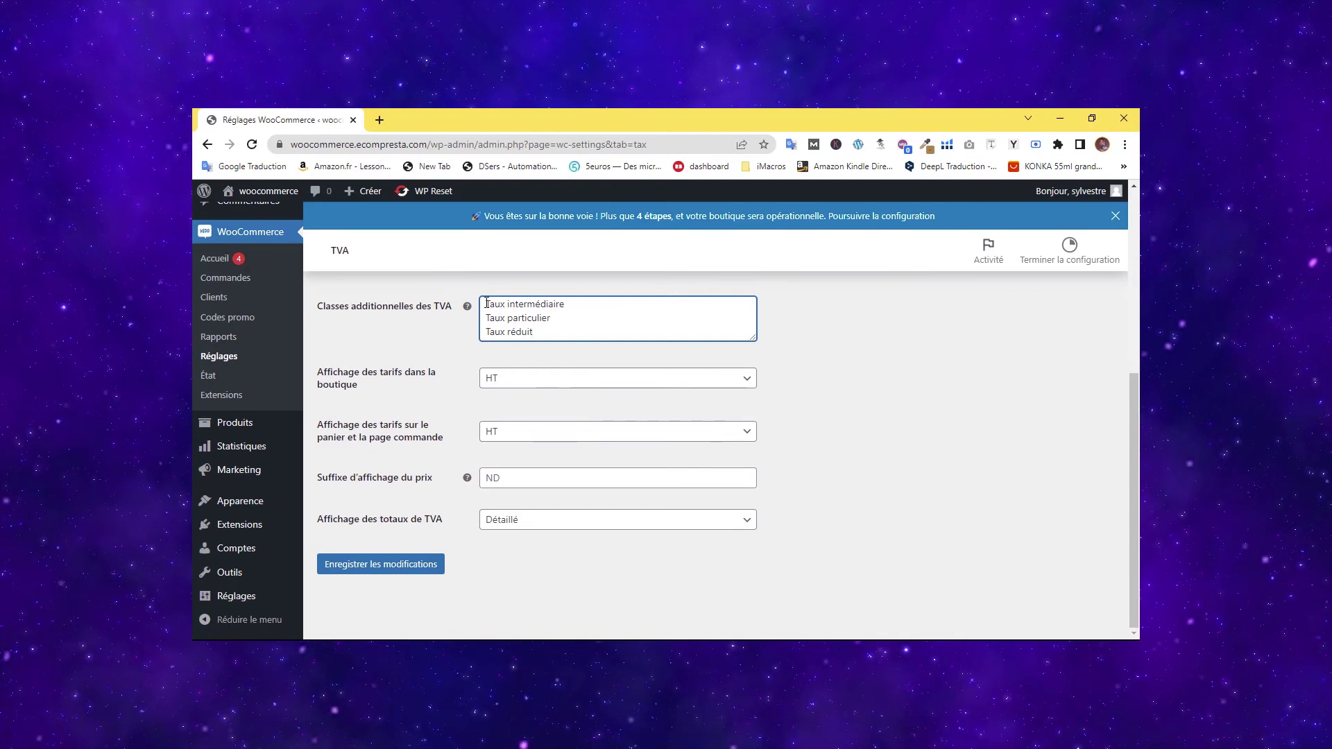
drag(487, 303, 550, 348)
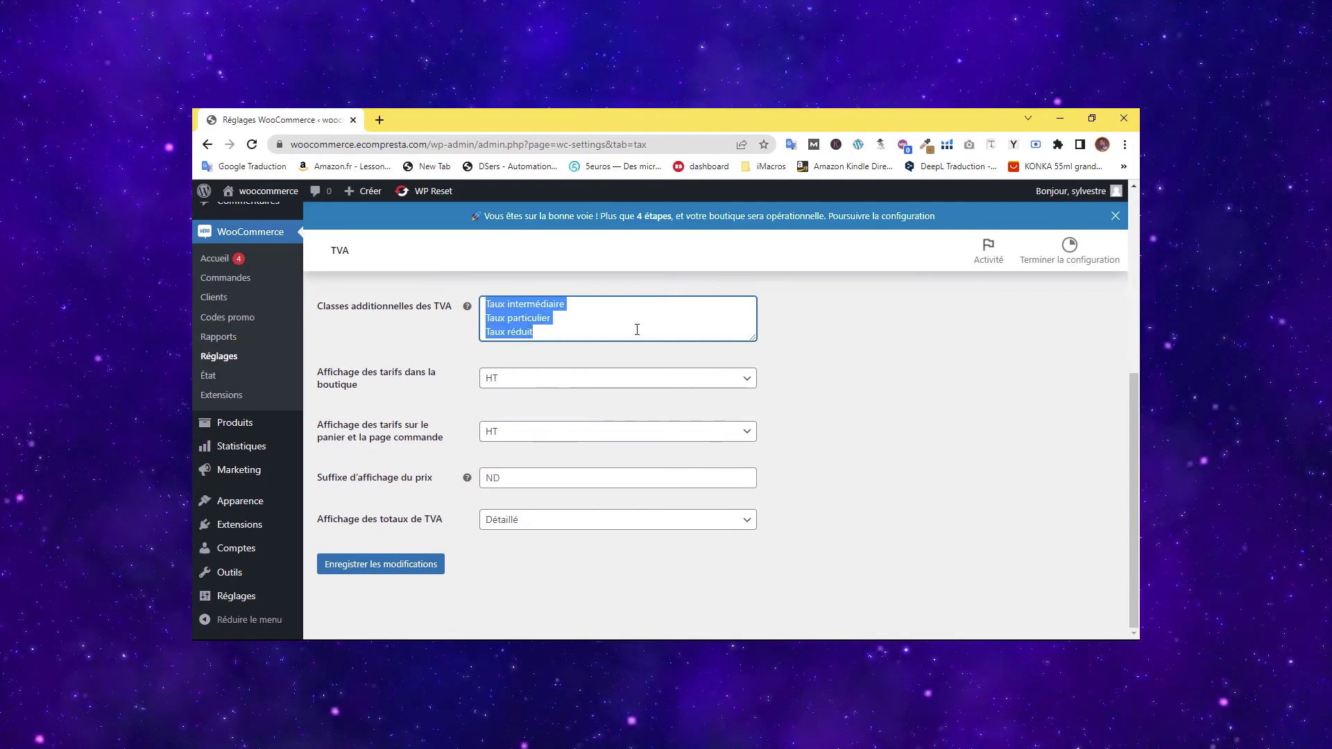
click(701, 318)
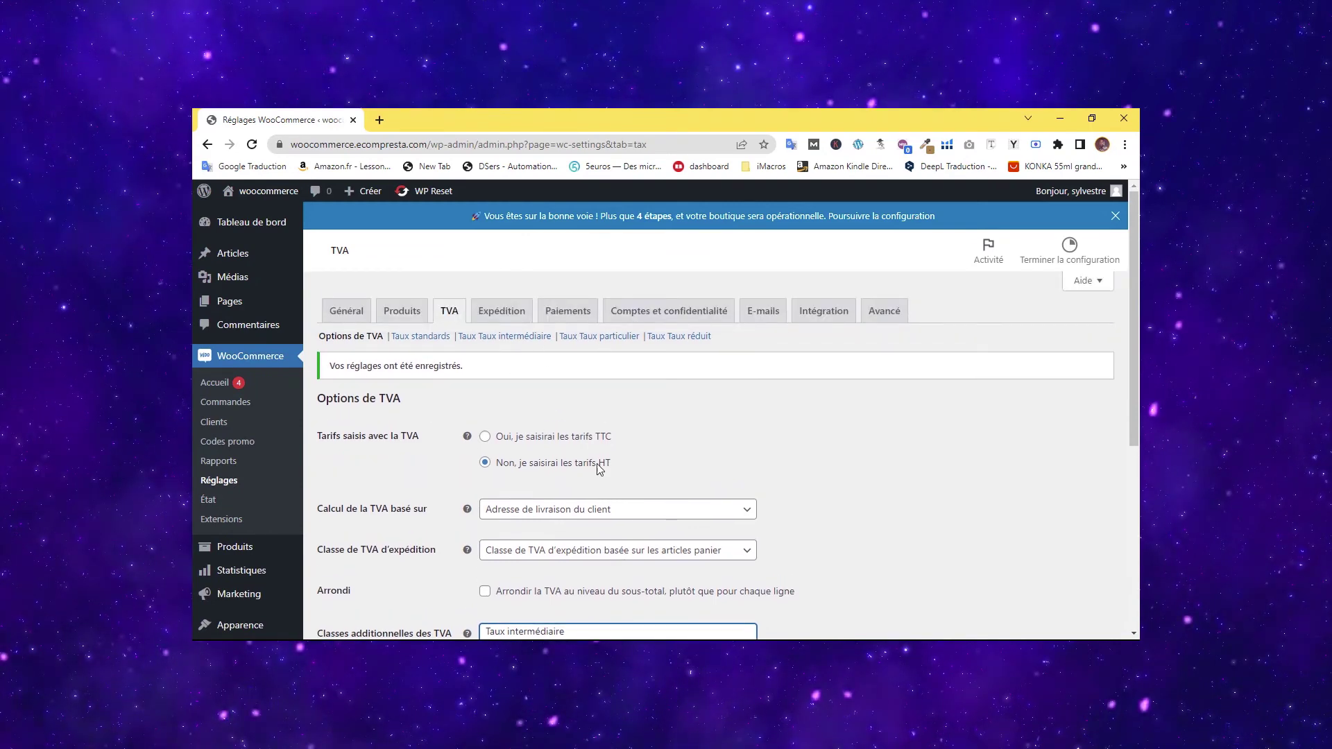
scroll(717, 415, down, 1)
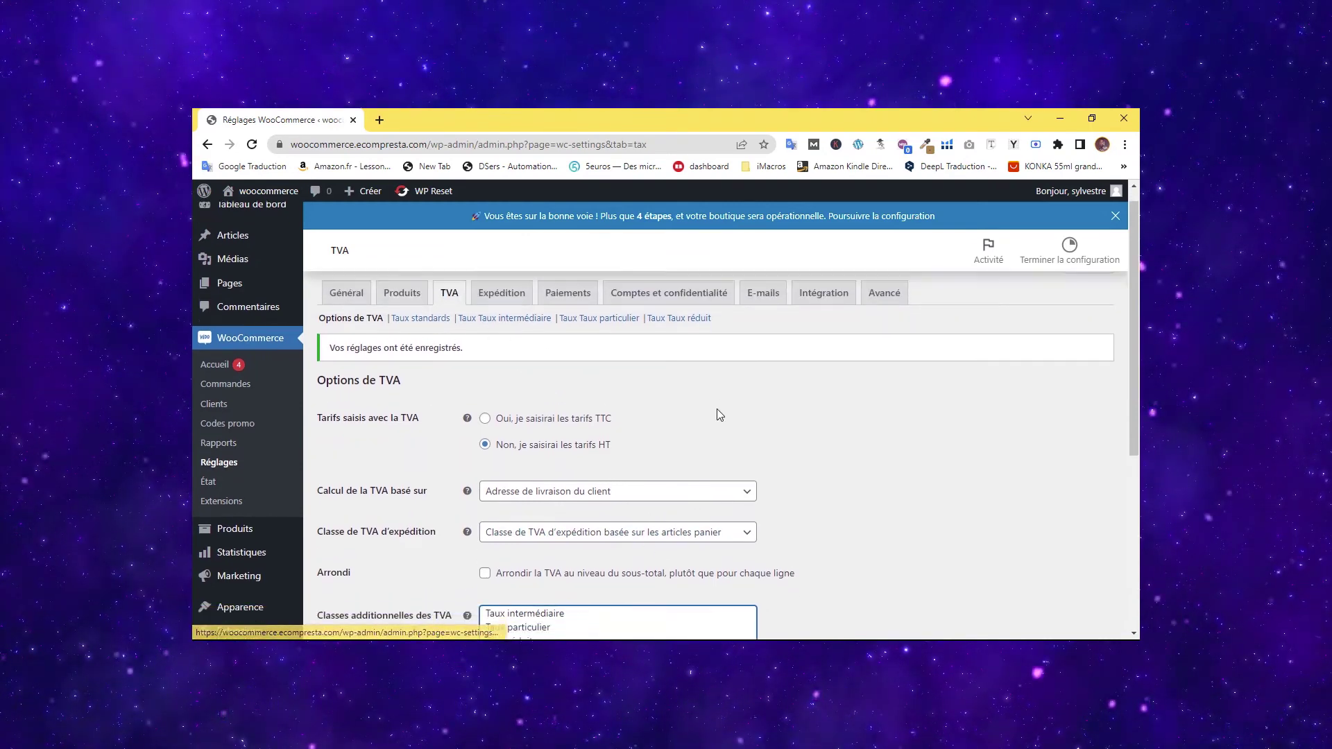
scroll(719, 414, down, 3)
key(ctrl+a)
click(623, 446)
scroll(624, 437, up, 3)
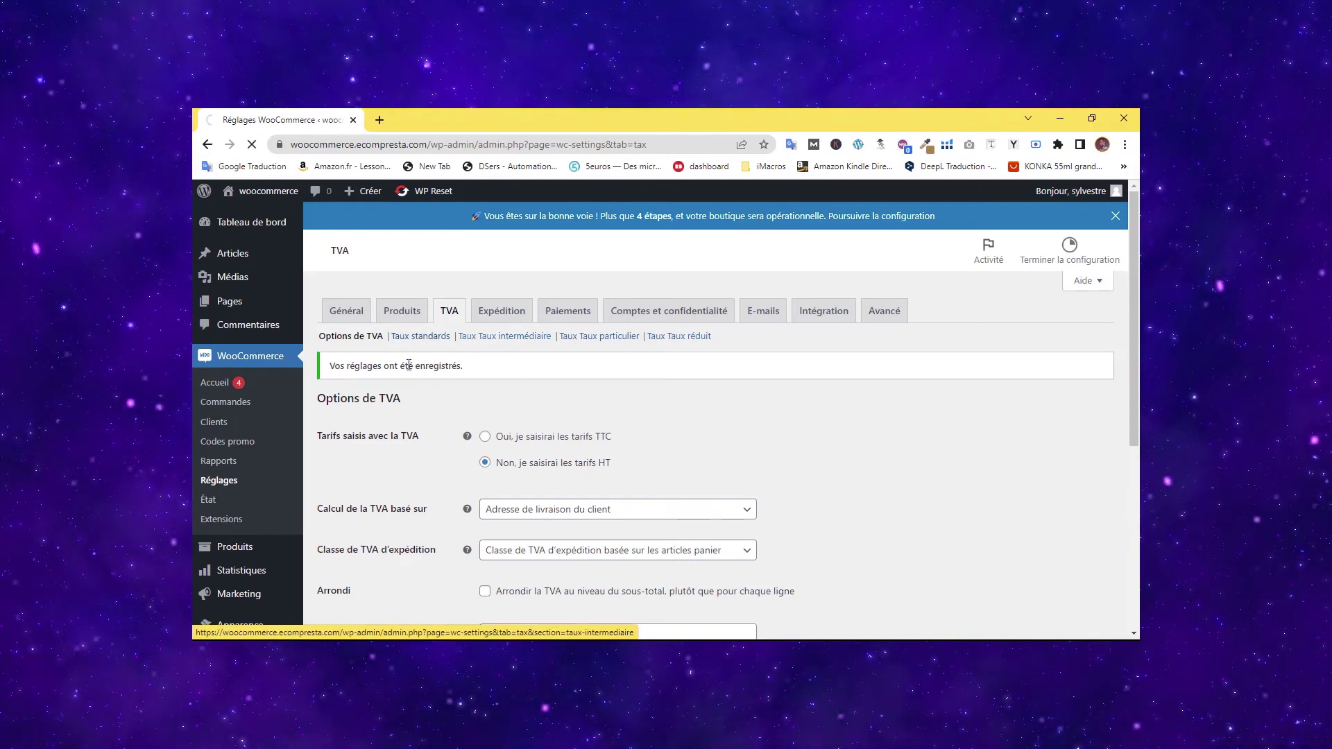
Add a standard tax rate row for France (FR) with a rate of 20% and save the changes.
click(406, 339)
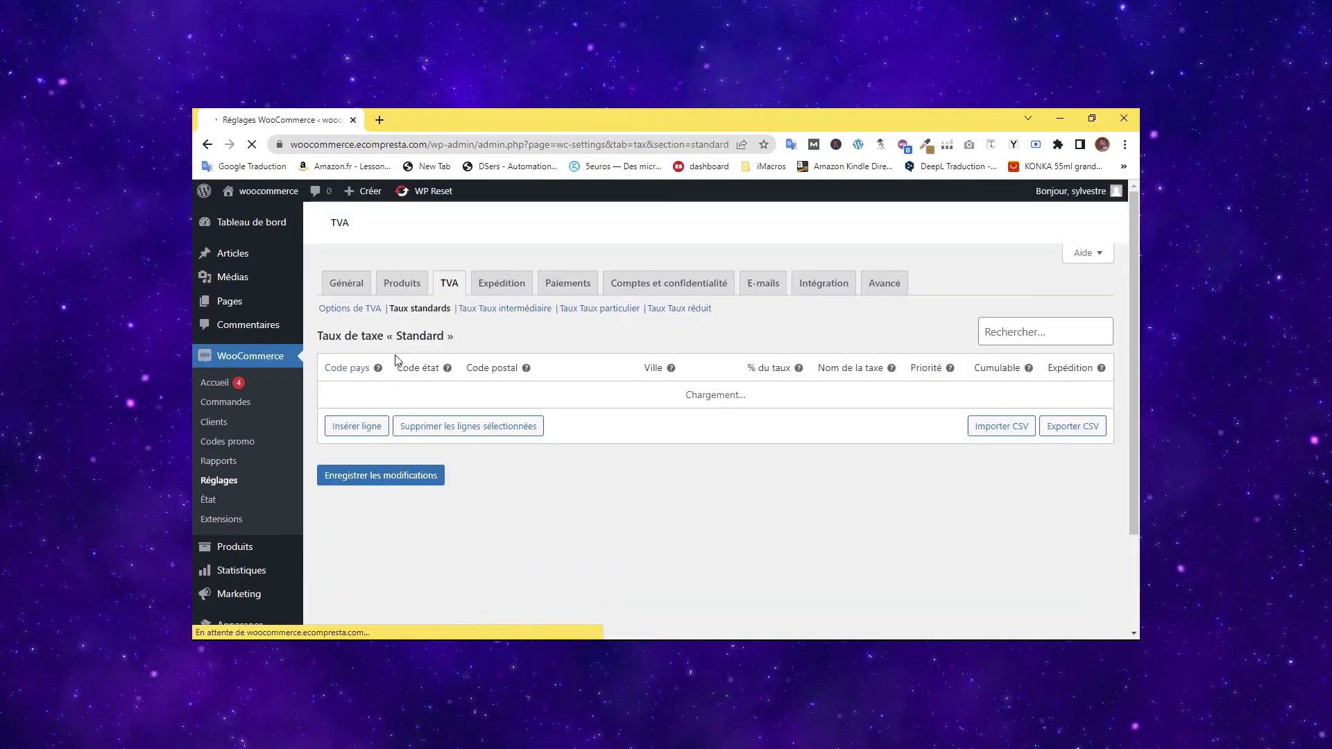
click(375, 427)
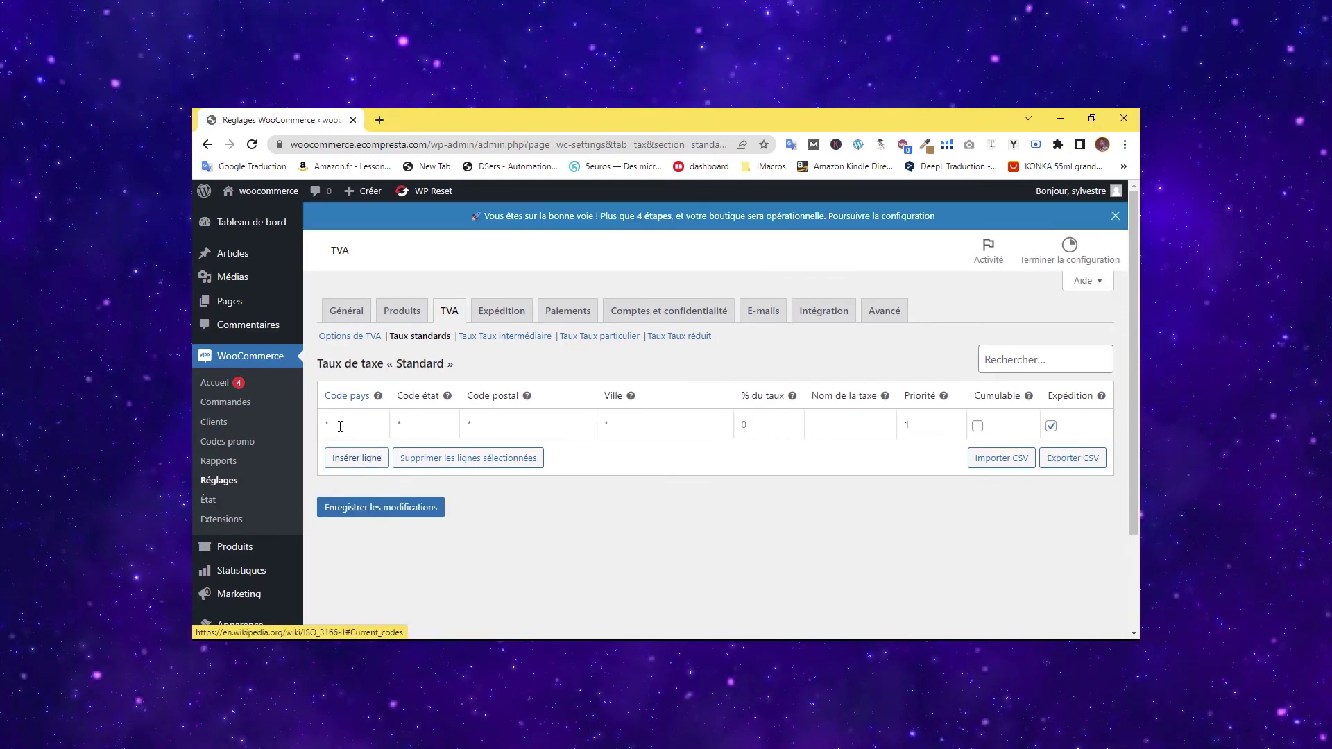
click(343, 422)
text(FR)
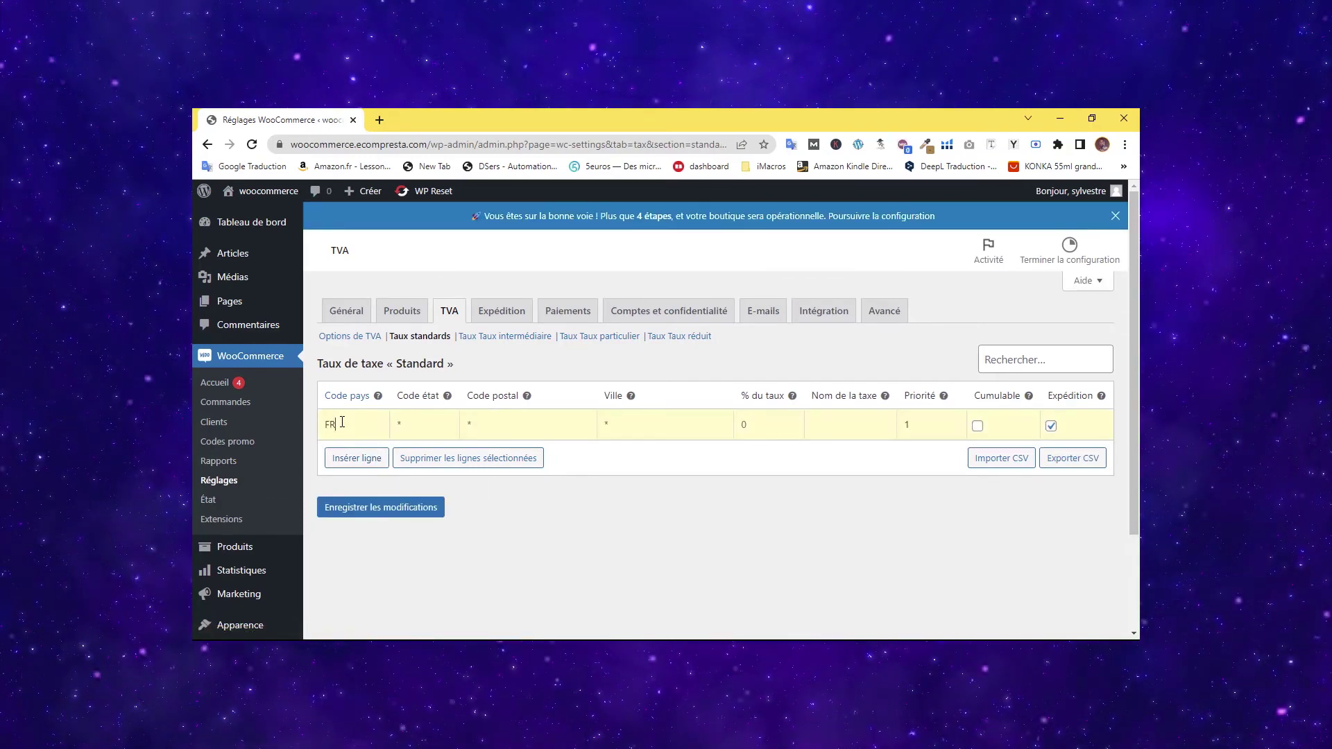
click(444, 426)
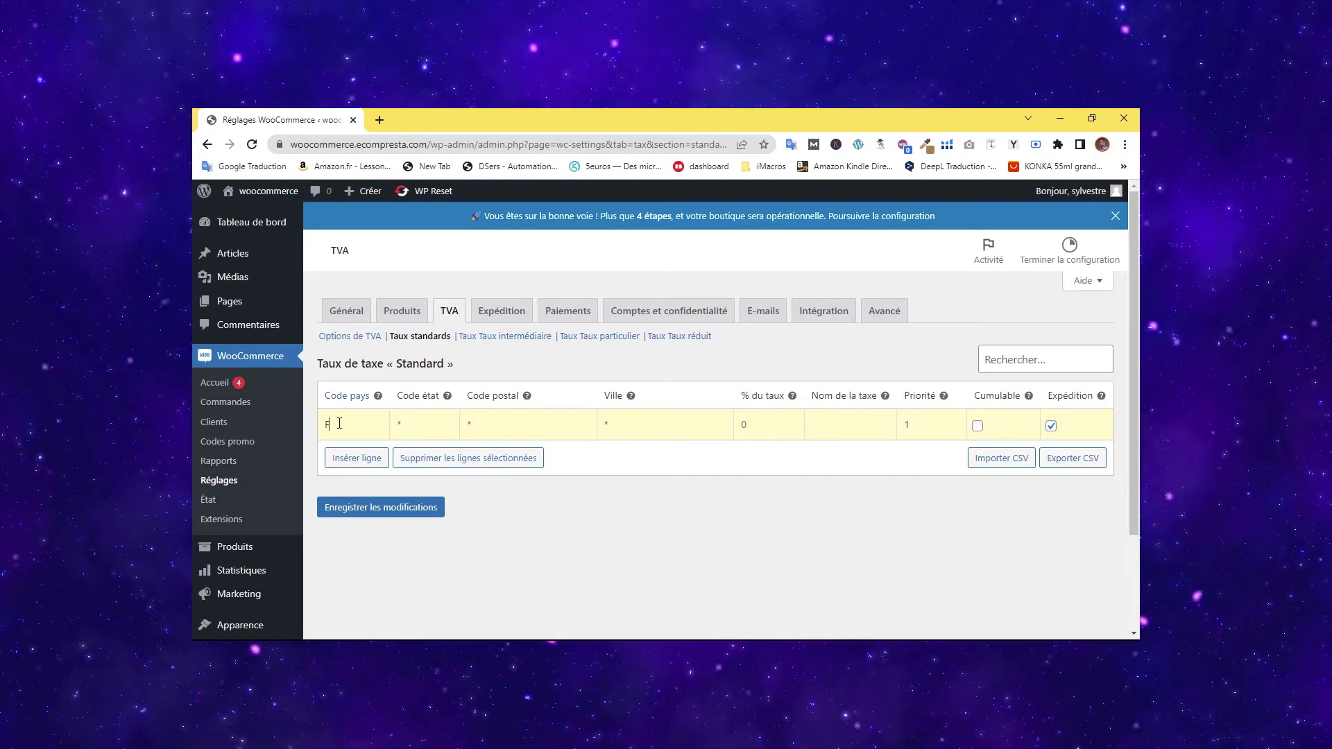
text(R)
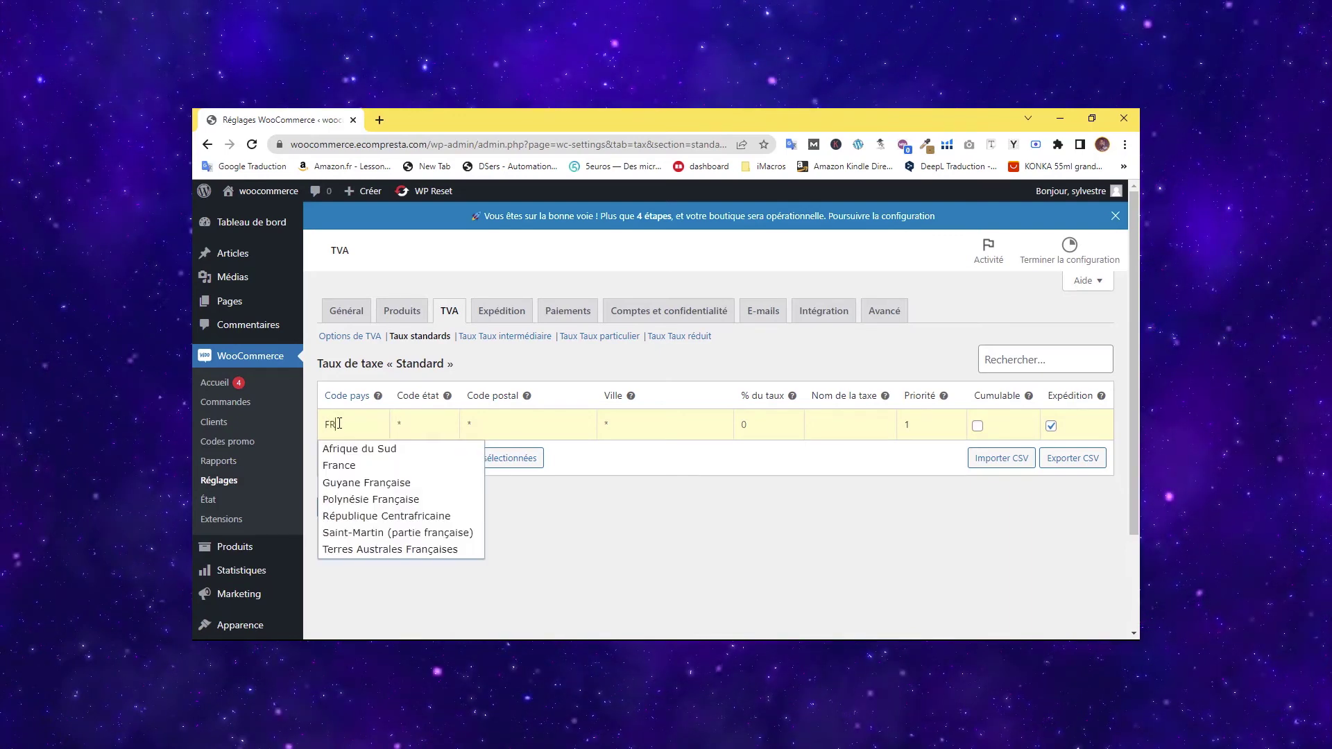
click(354, 463)
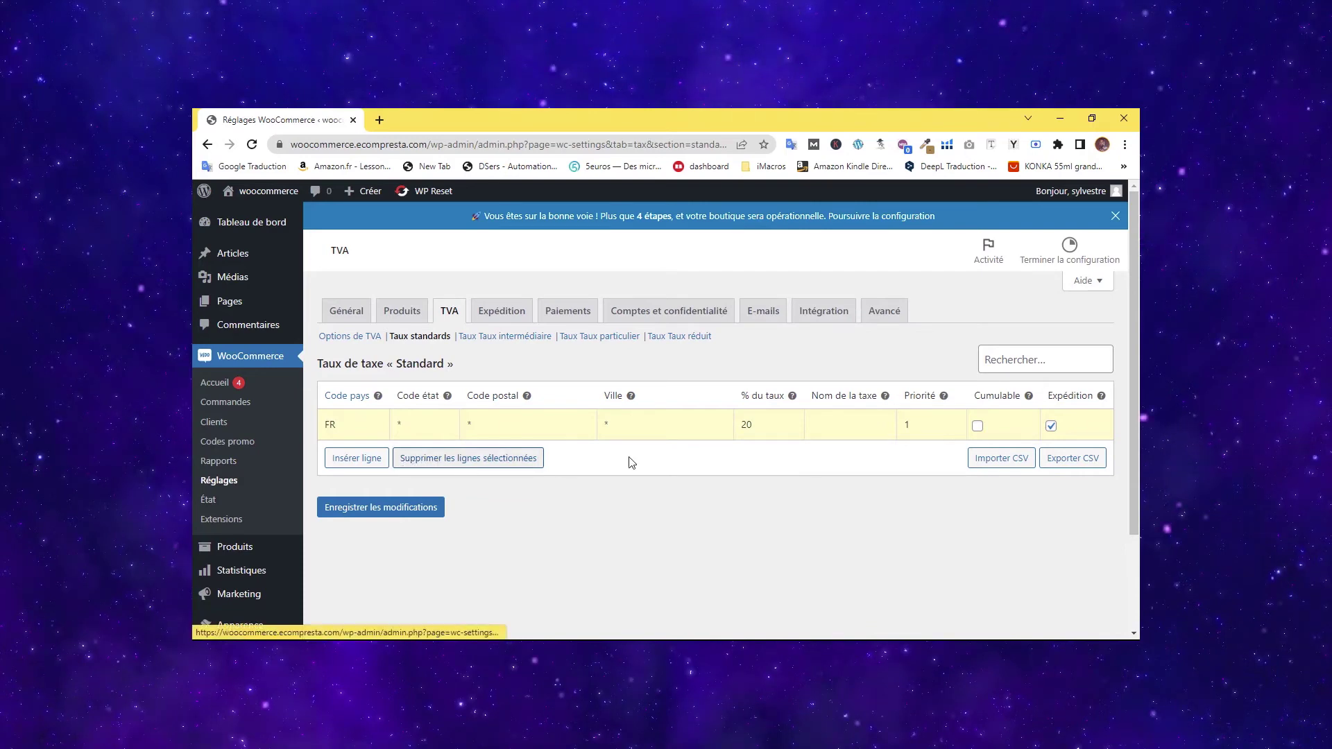
click(415, 508)
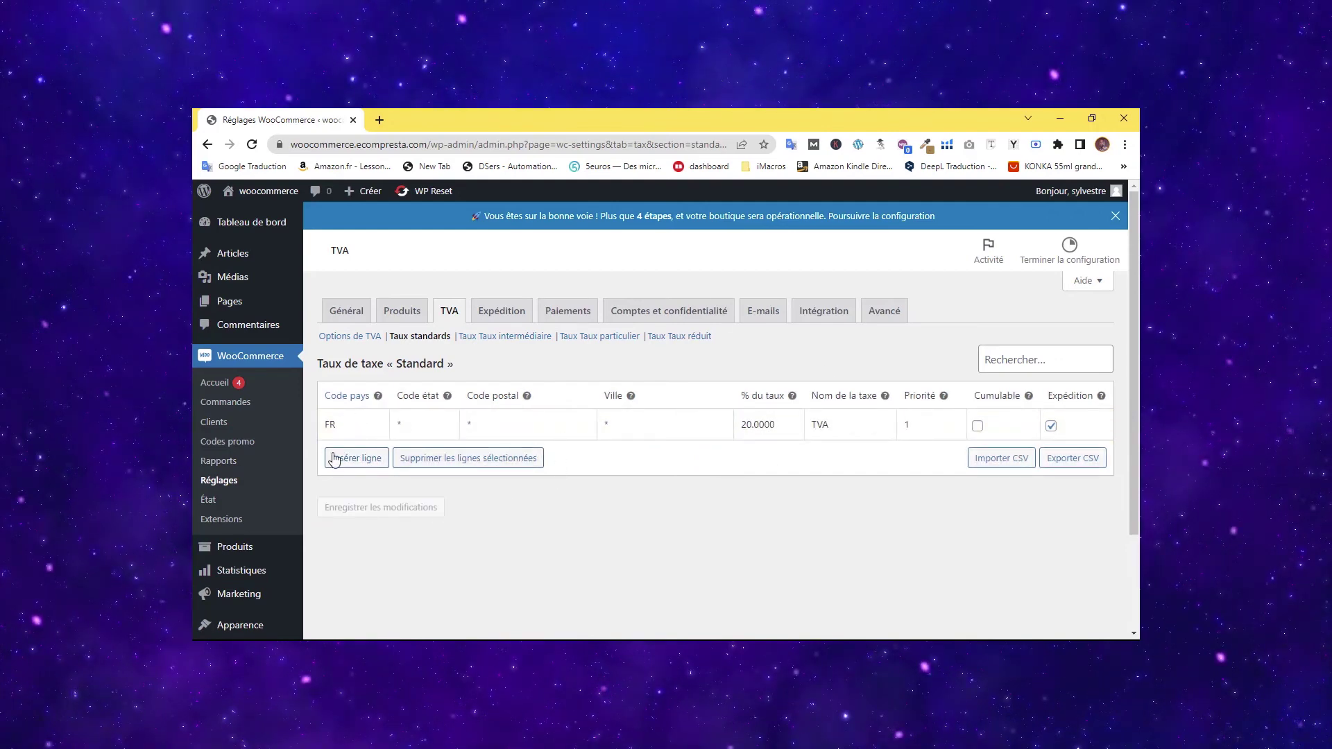
Add a second standard tax rate row for country code BE with a rate of 19% and save it.
click(359, 459)
click(345, 456)
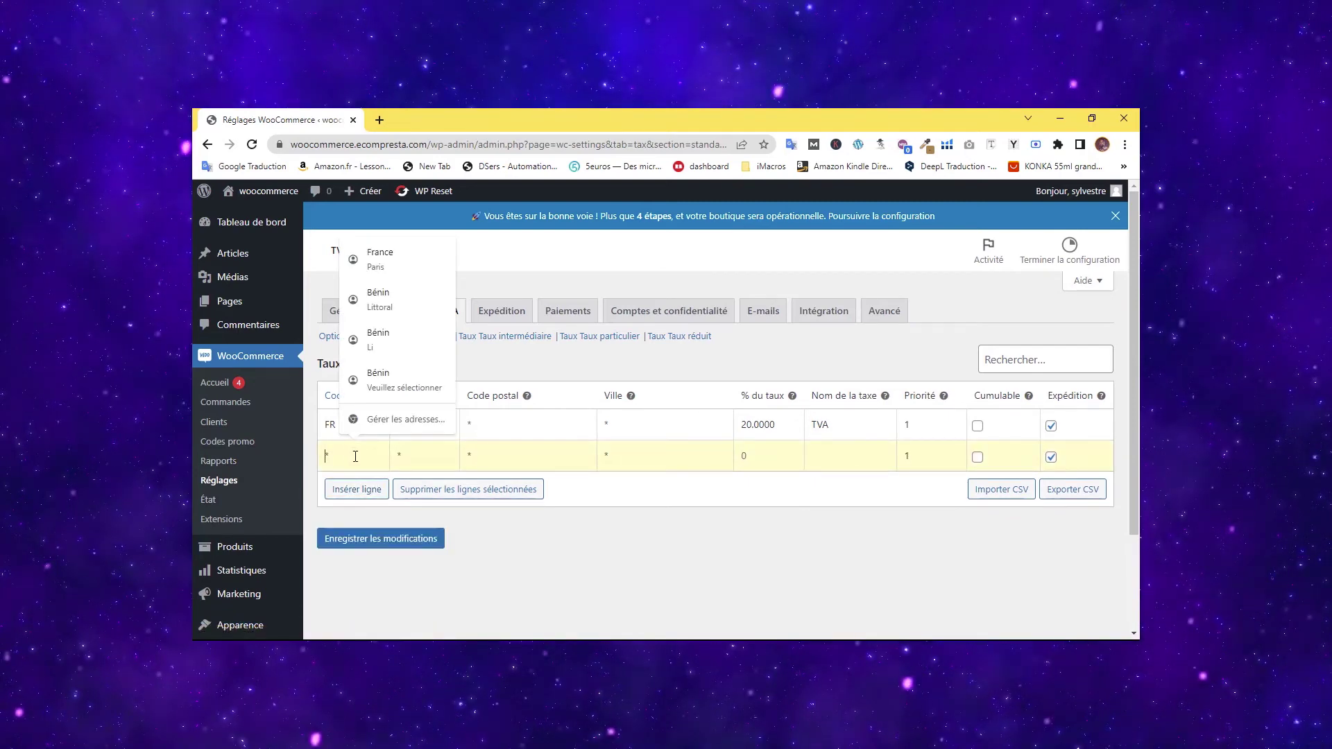
text(BE)
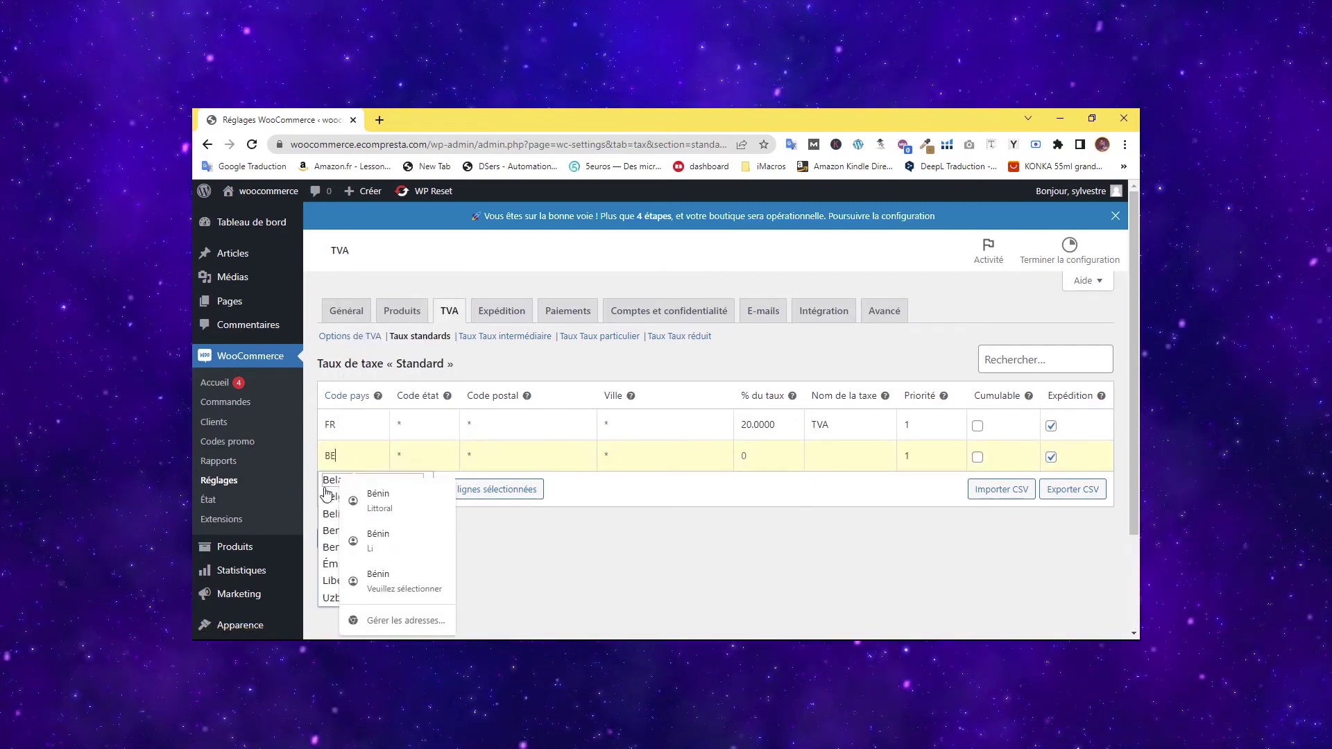
click(428, 456)
click(763, 452)
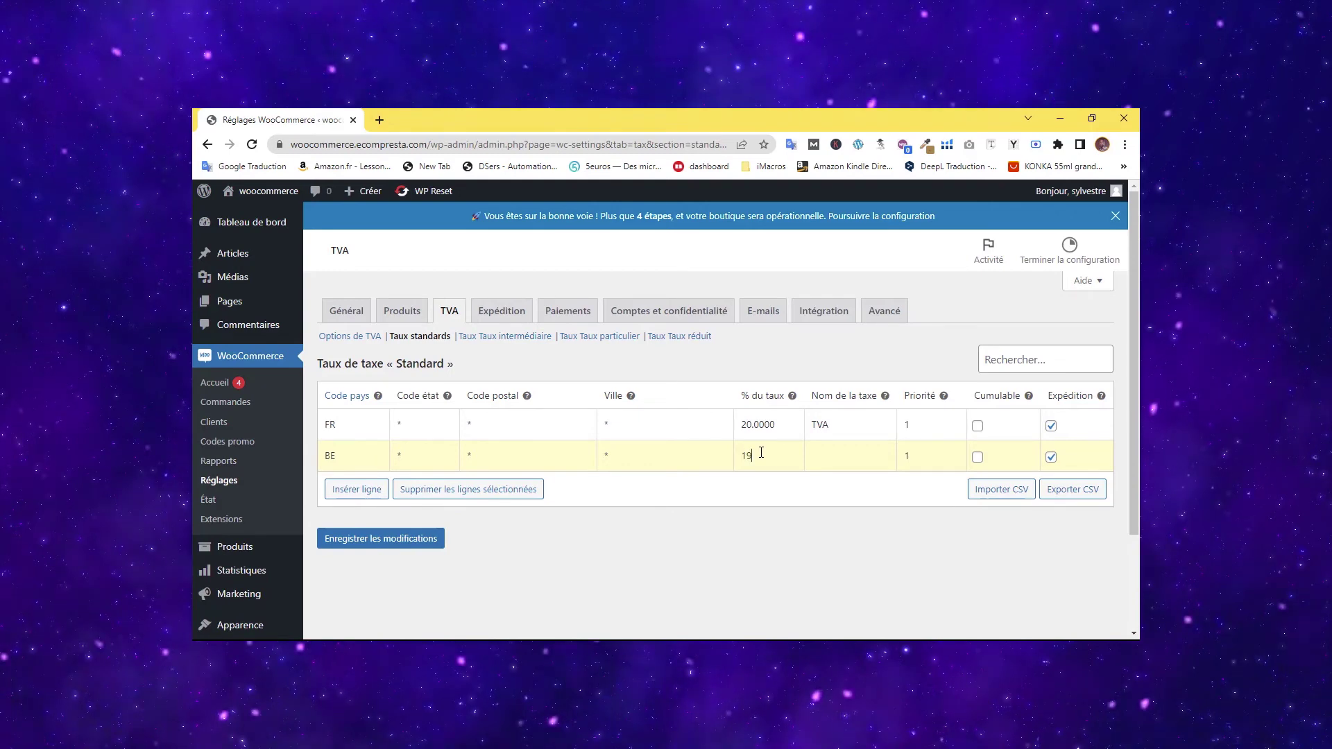
click(416, 539)
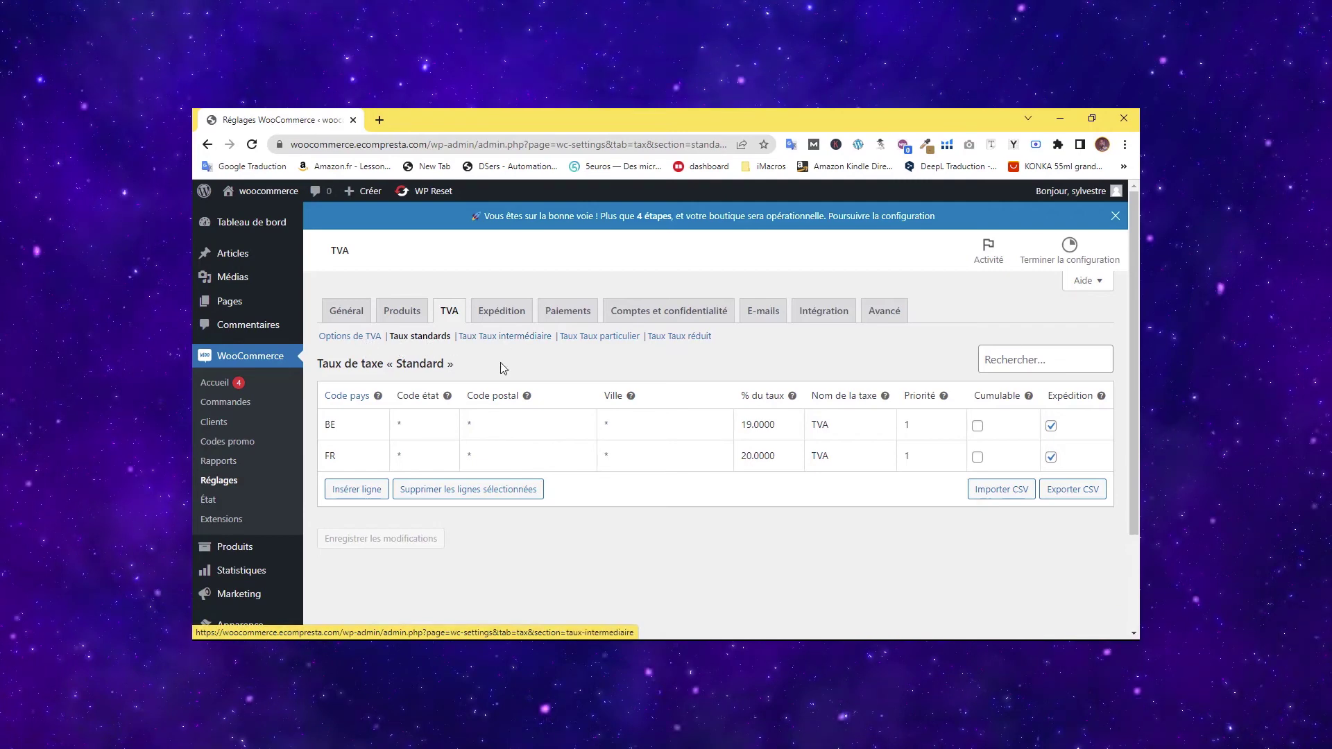
Rename the additional TVA classes to intermédiaire, particulier and réduit, save them, and return to the standard rates.
click(366, 339)
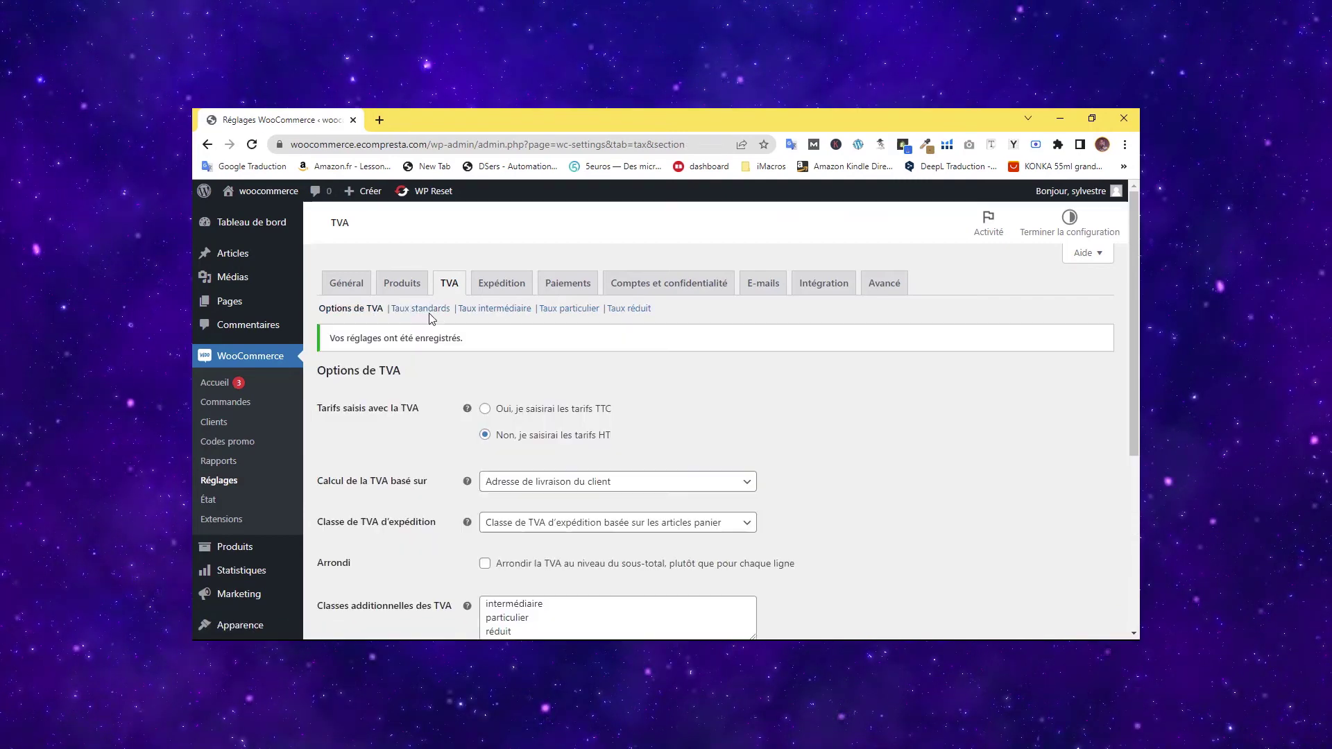
click(435, 340)
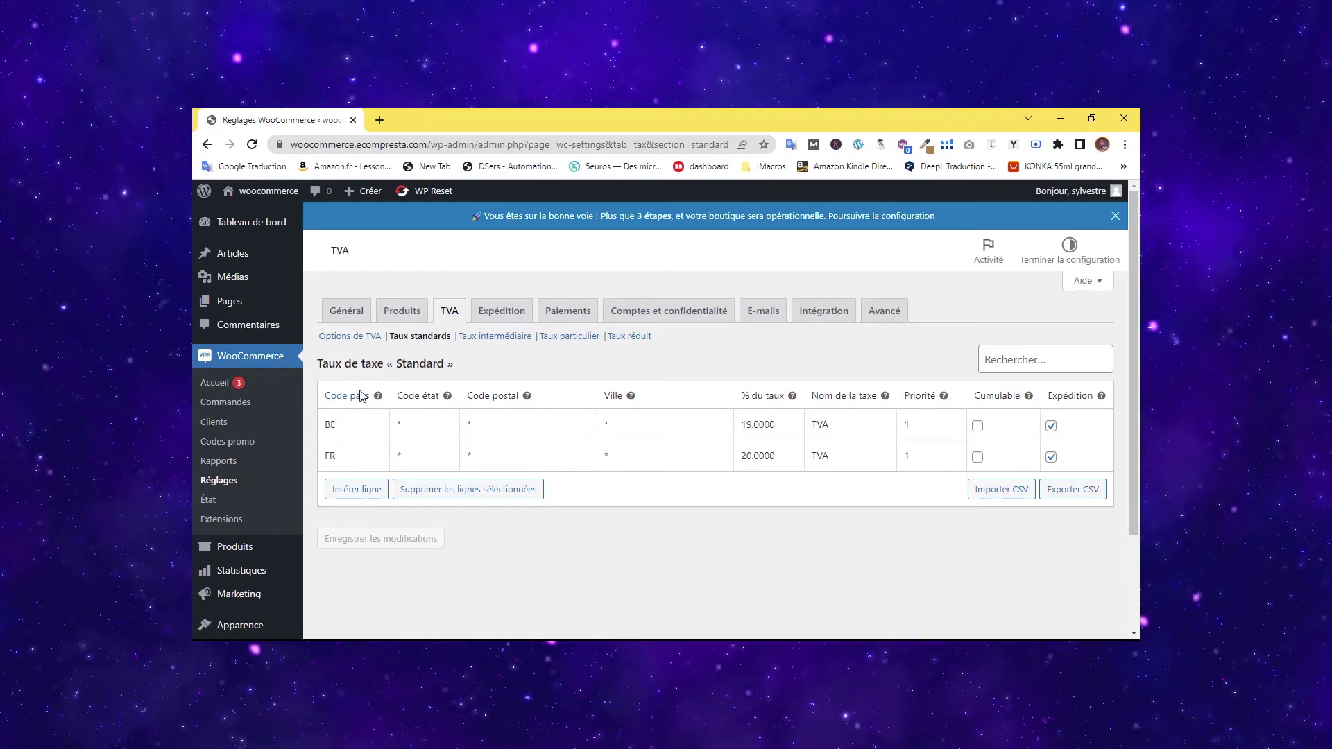
Add an intermediate tax rate row (Taux intermédiaire) for France (FR) at 10% and save the changes.
click(490, 338)
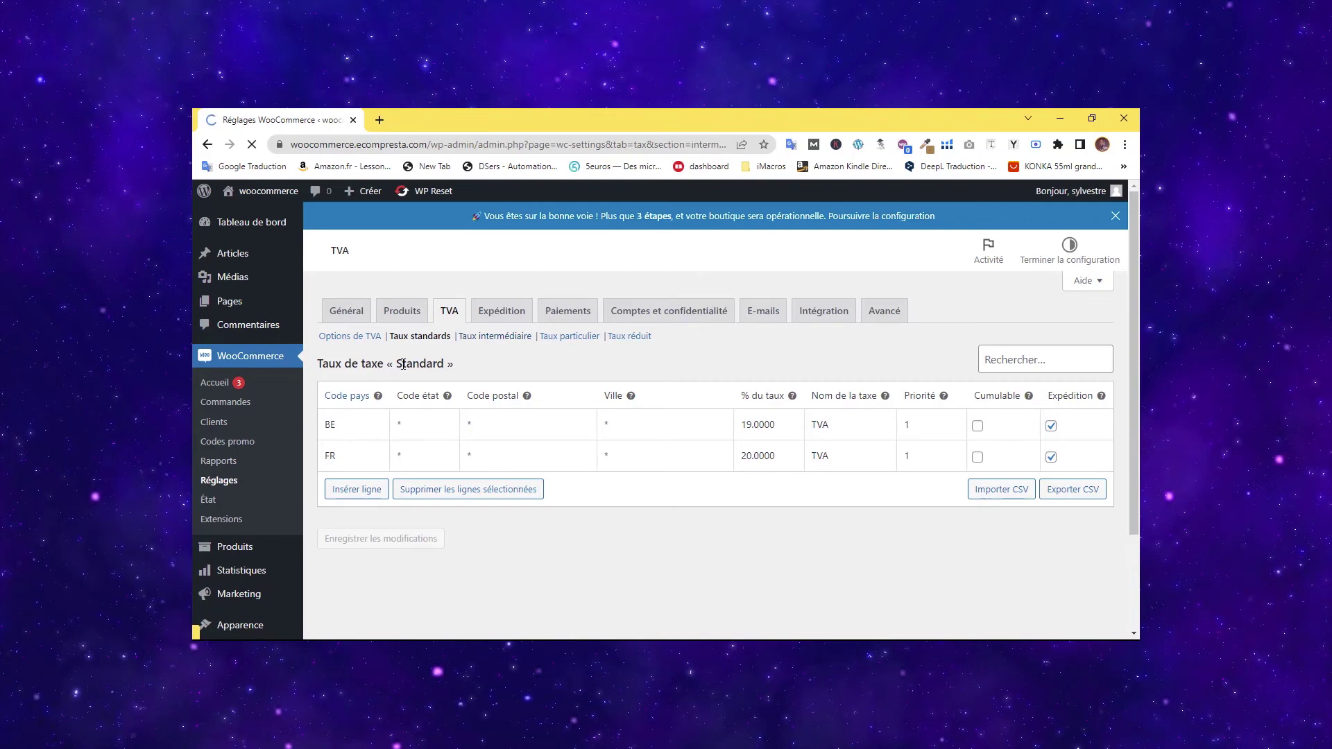
click(339, 427)
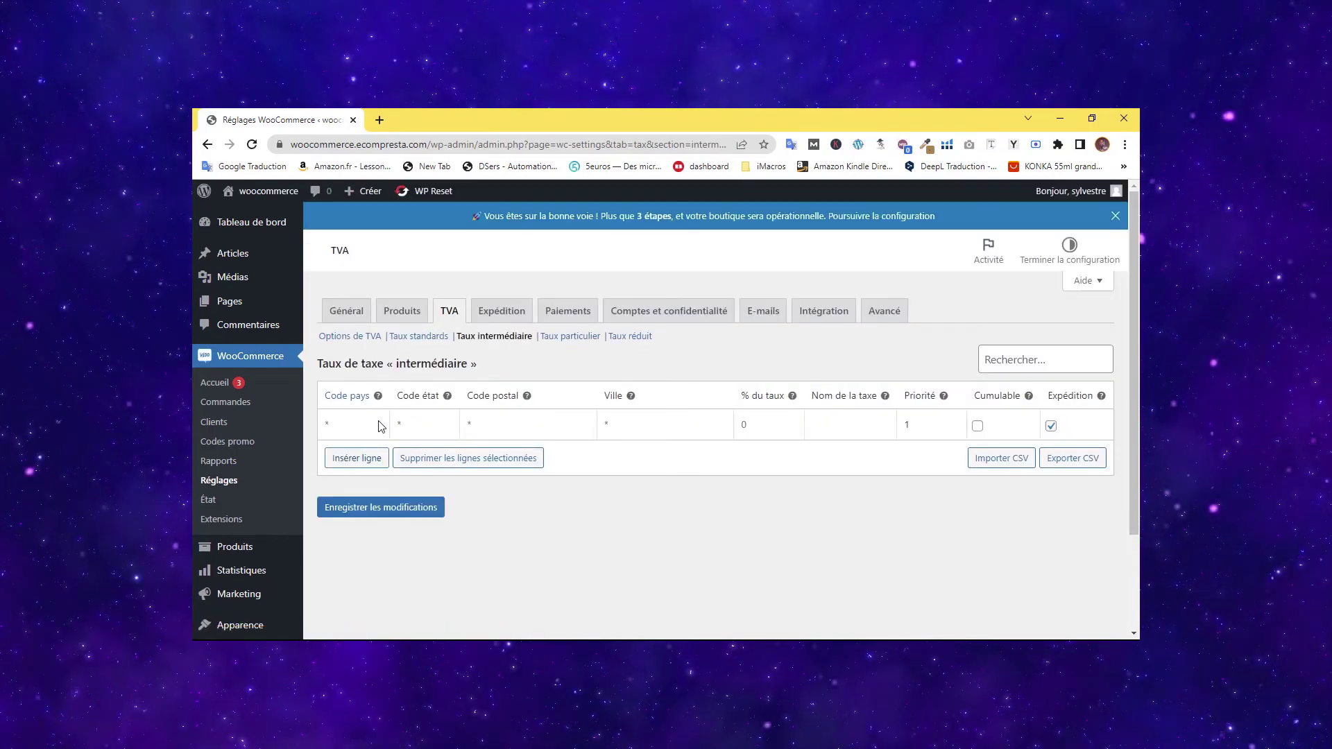
click(359, 422)
text(F)
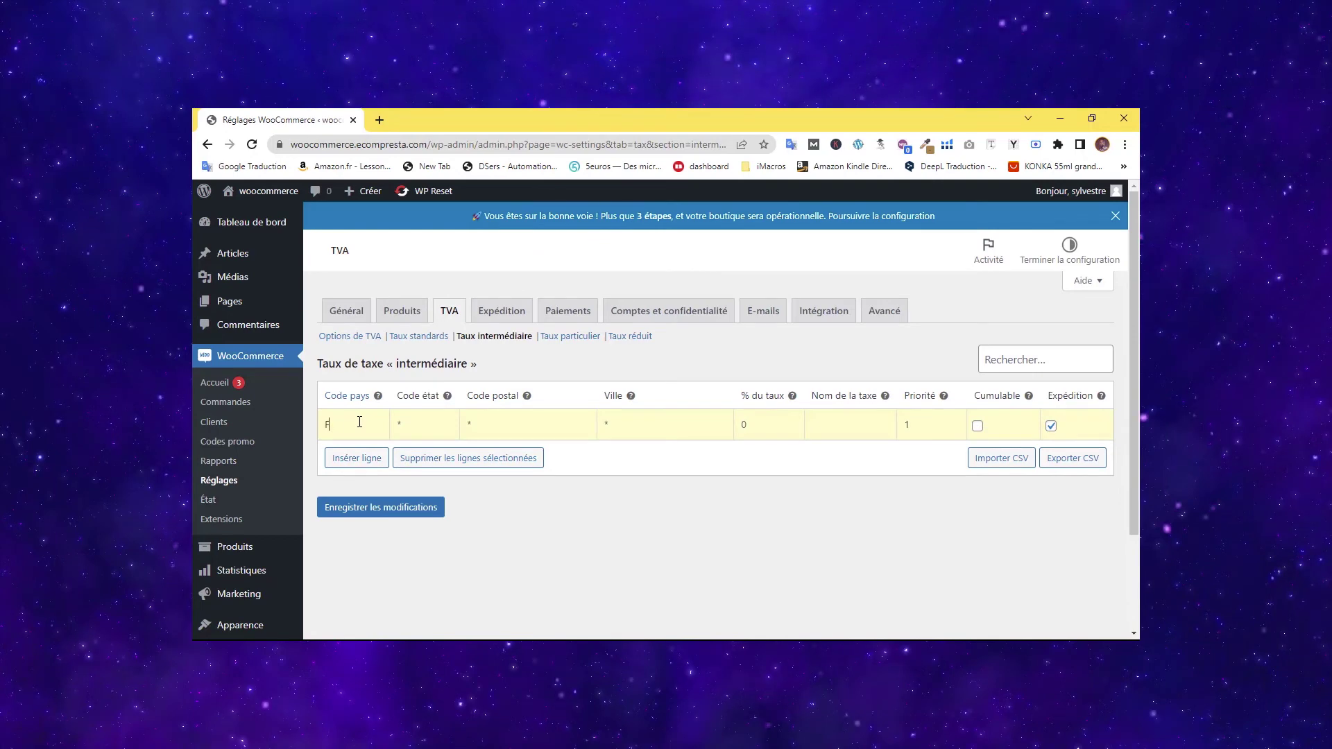
text(R)
click(341, 469)
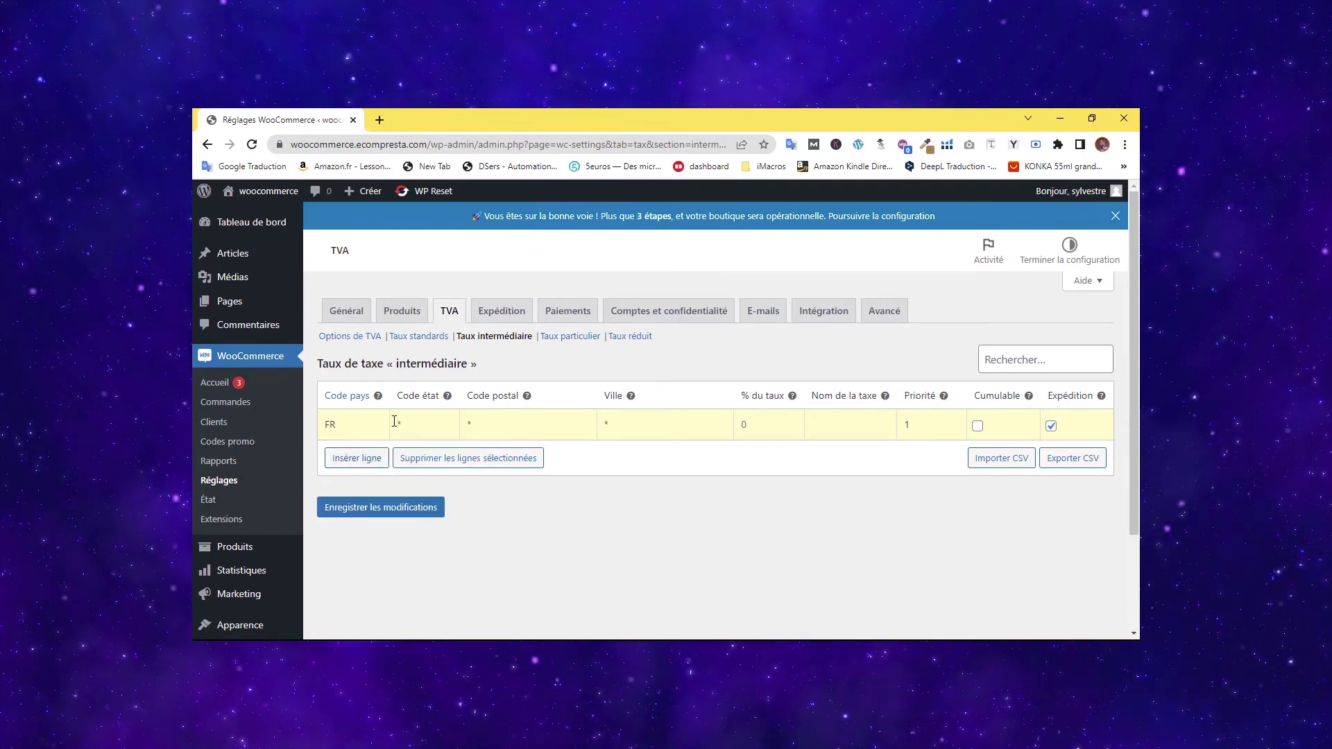
click(759, 427)
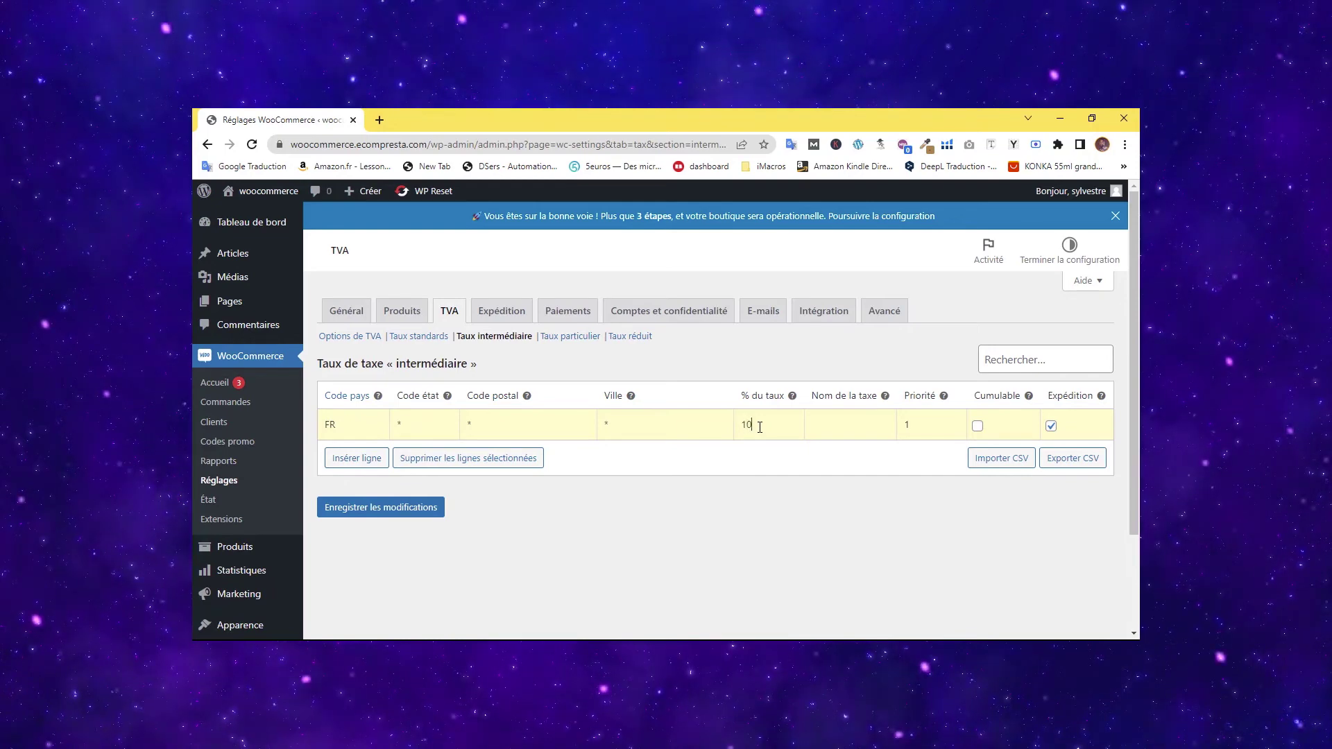
click(432, 507)
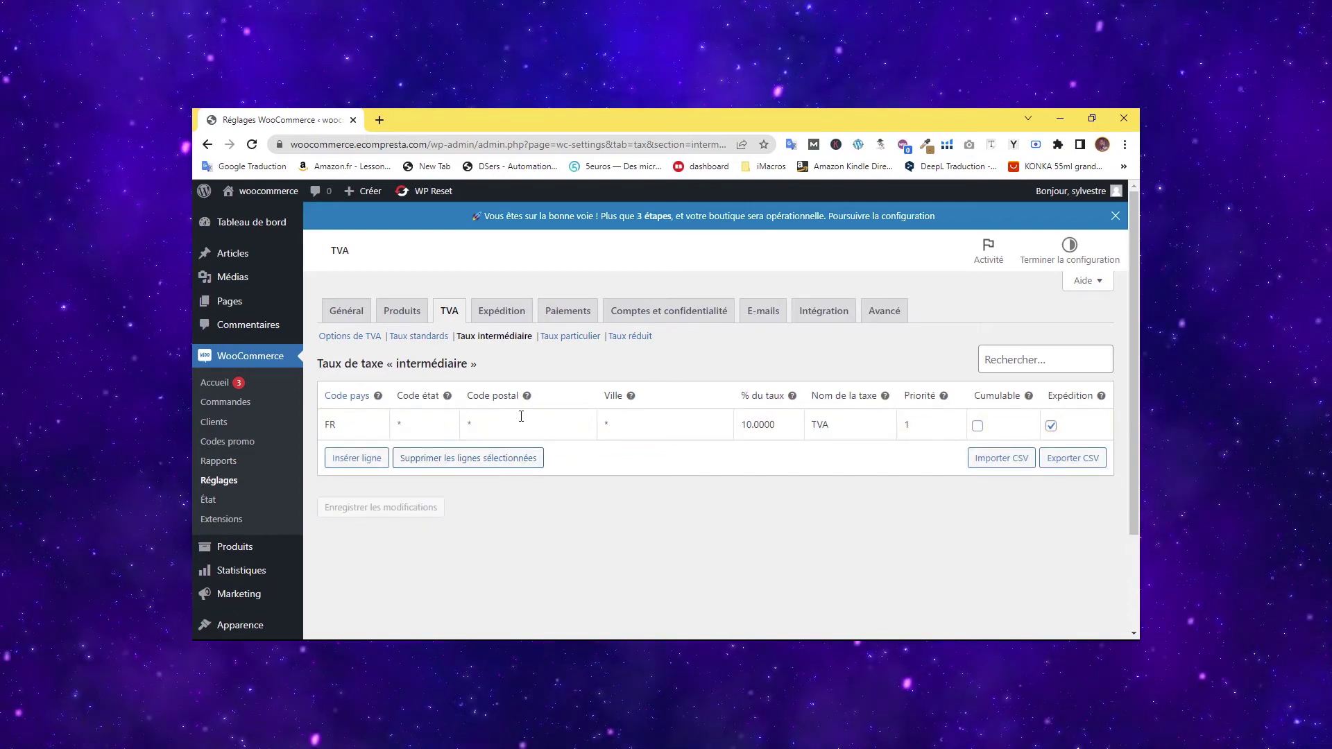
Add a tax rate row for France (FR) at 5.5% to the Taux particulier class and save it.
click(569, 338)
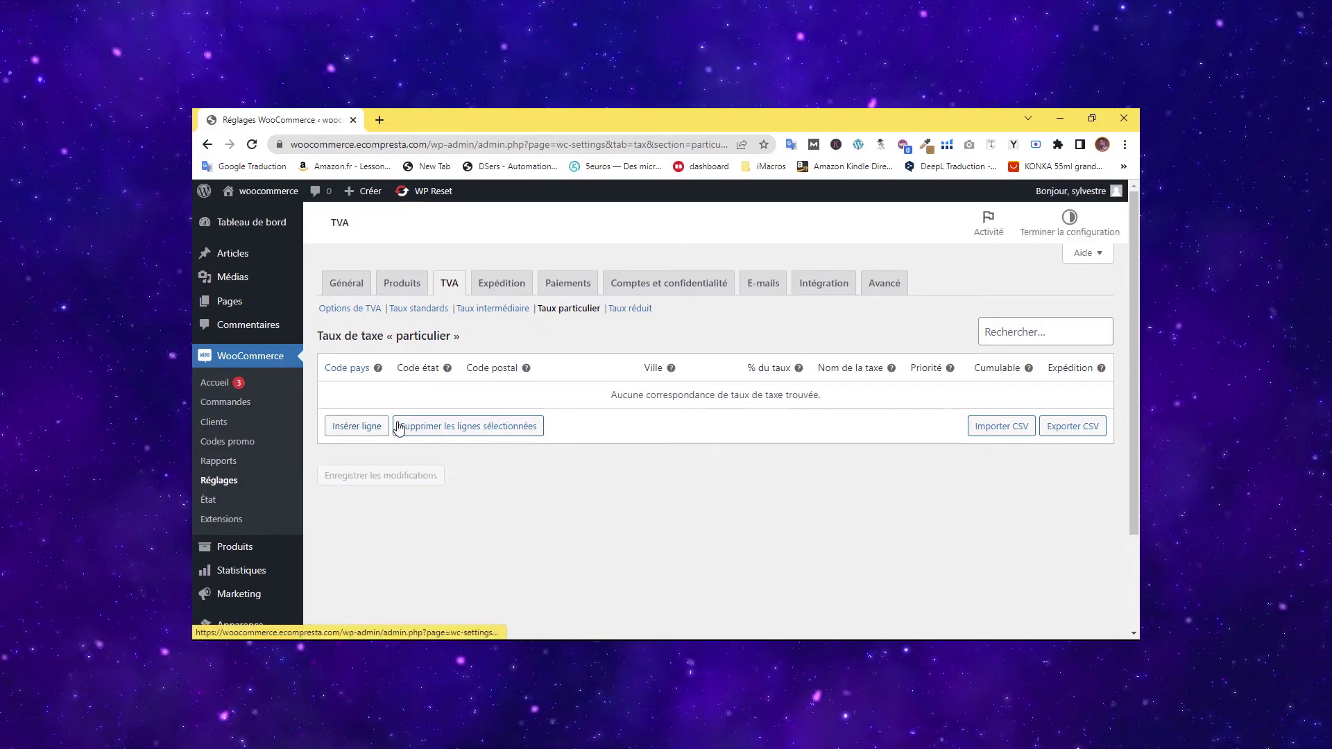
click(355, 428)
click(365, 423)
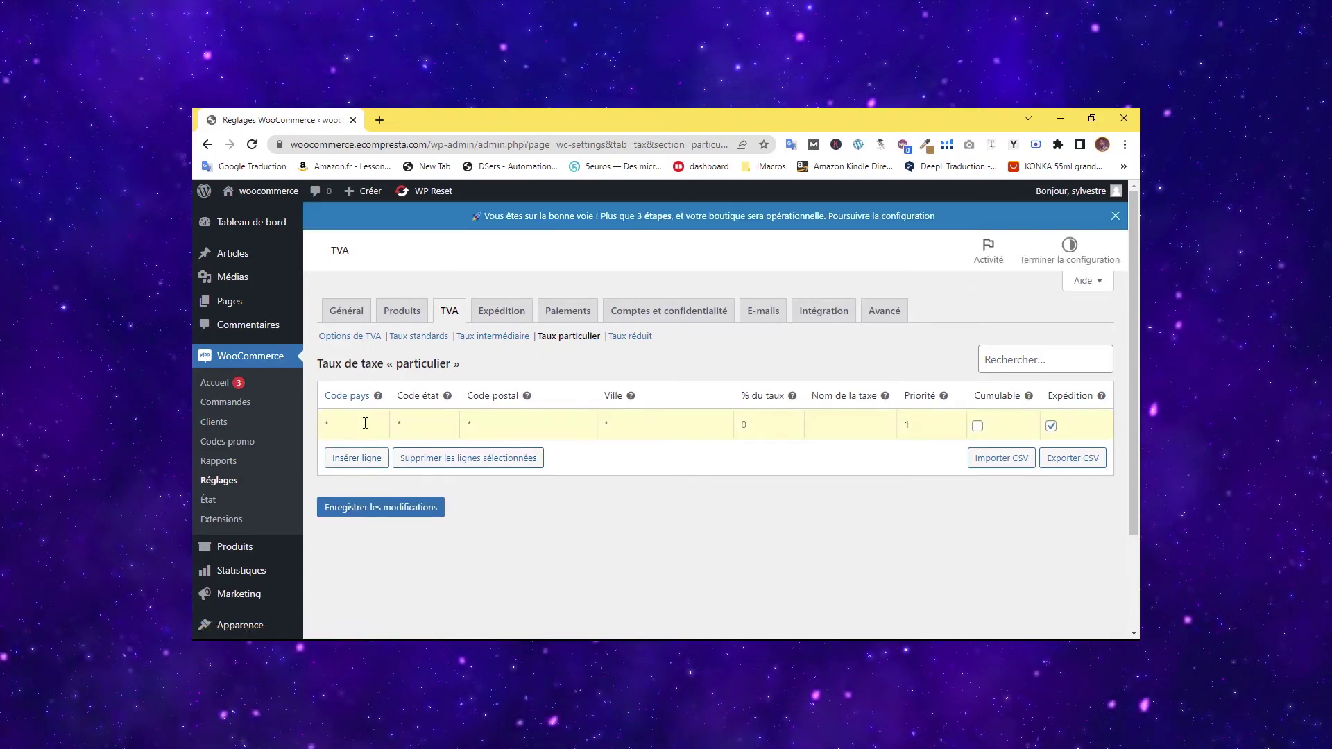
text(FR)
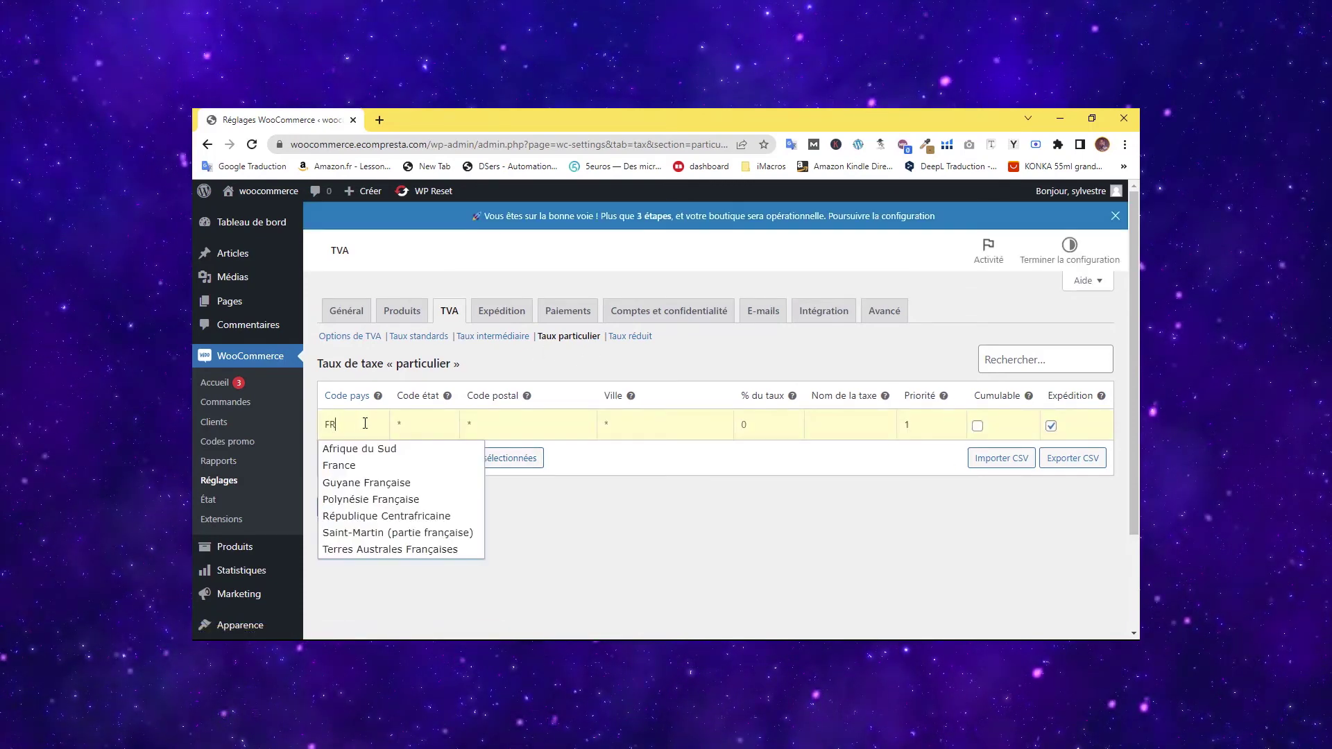
click(356, 470)
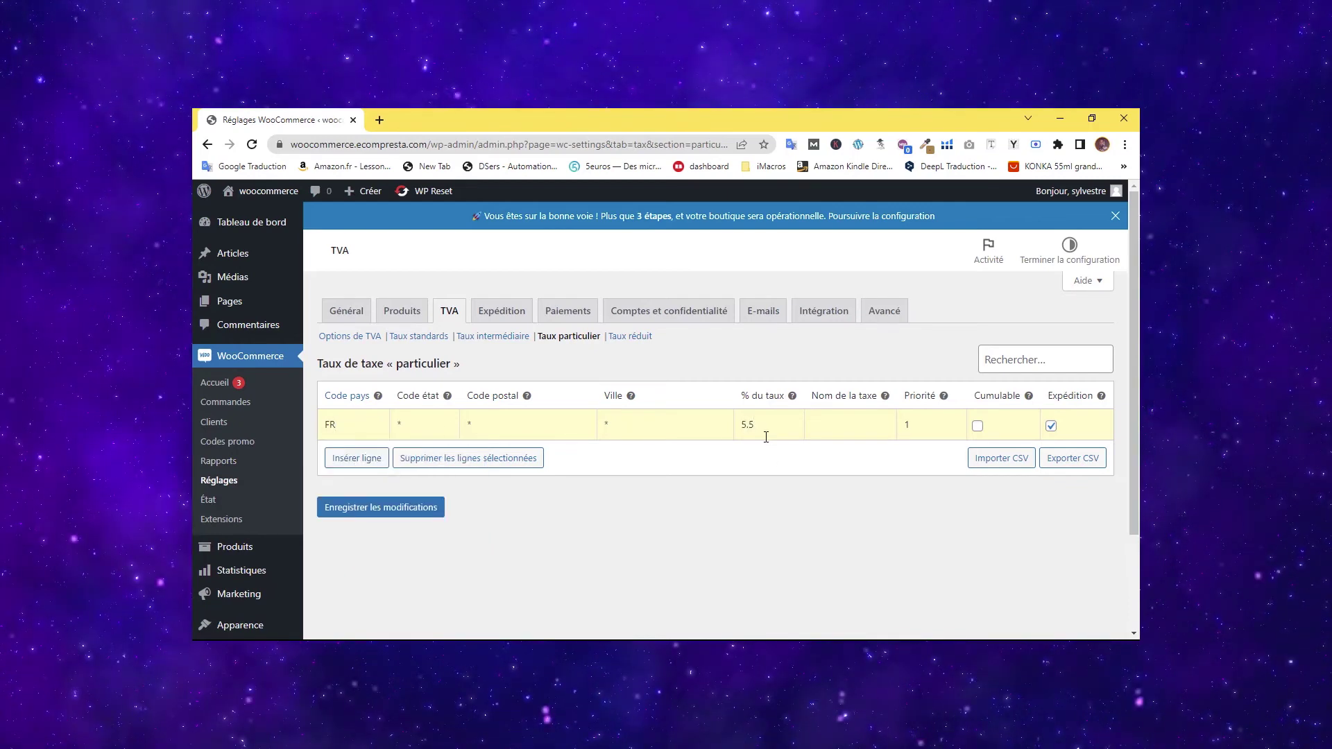
click(404, 509)
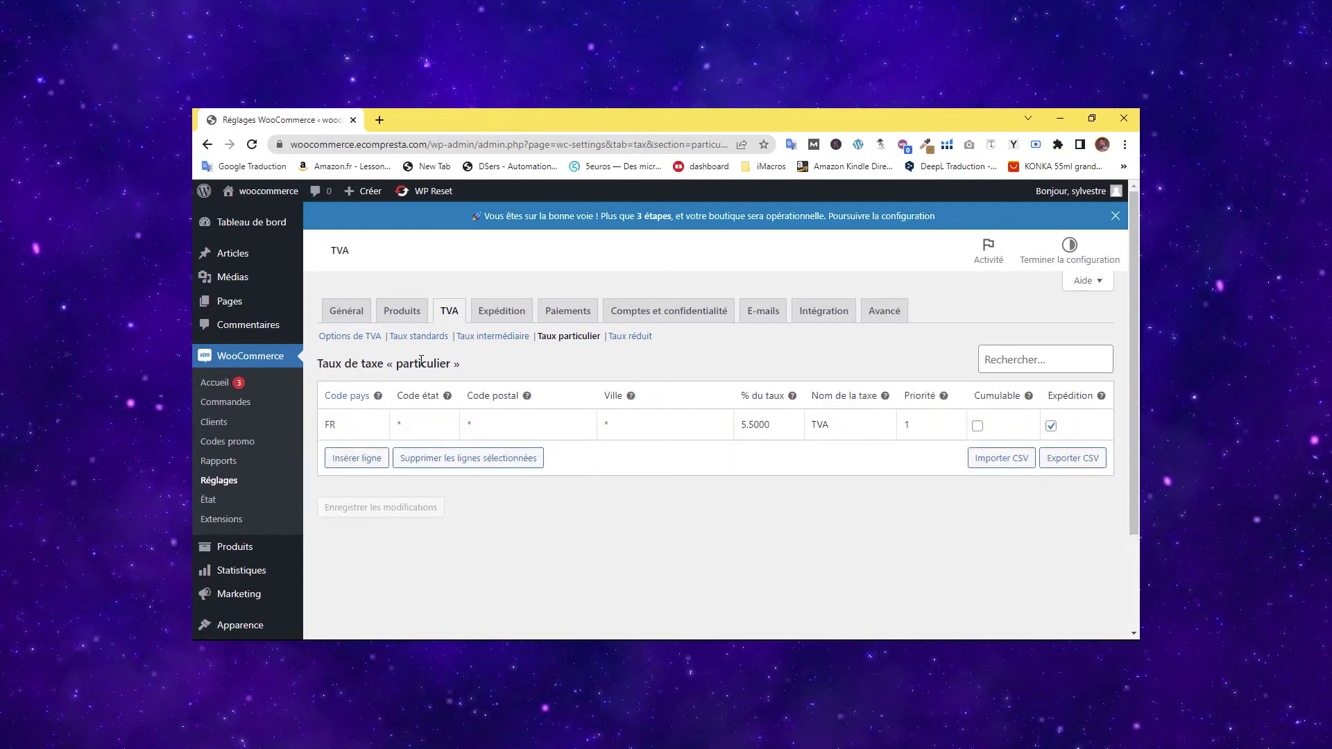
Add a tax rate row for France (FR) at 2.1% to the Taux réduit class and save it.
click(621, 340)
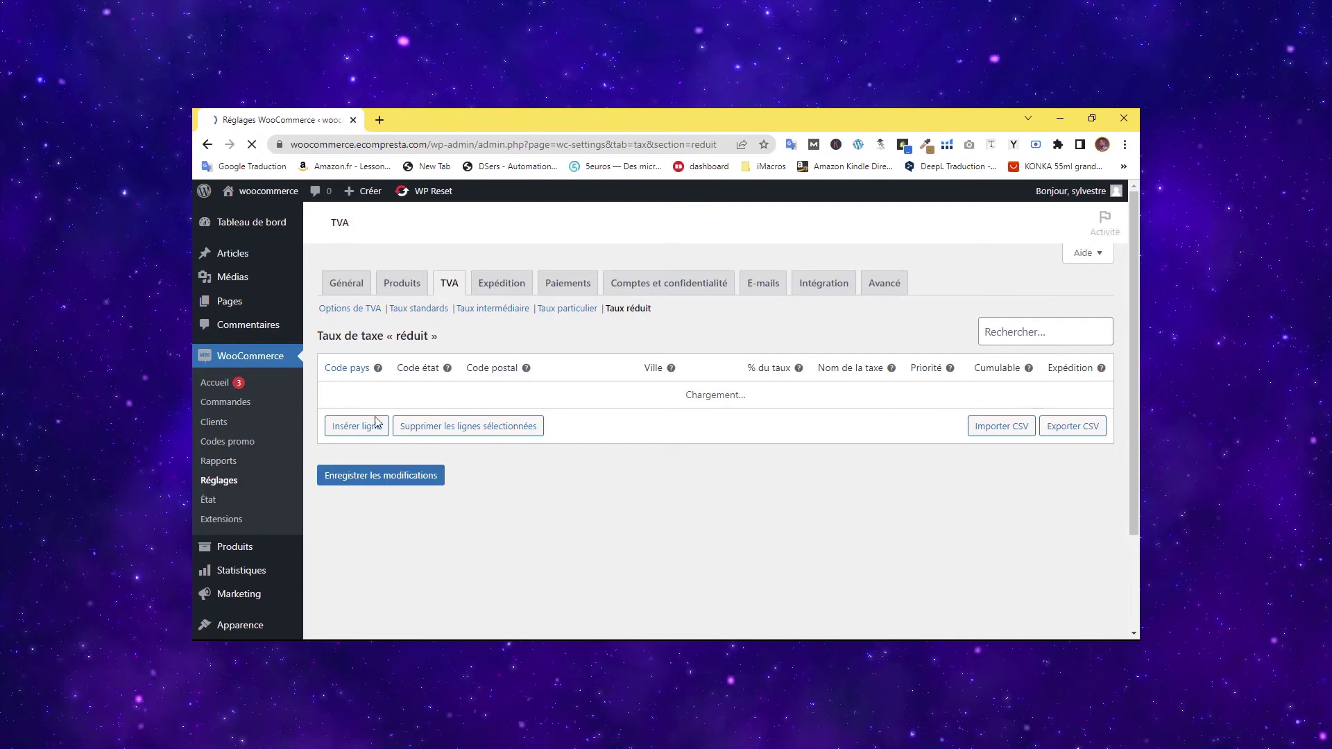
click(363, 430)
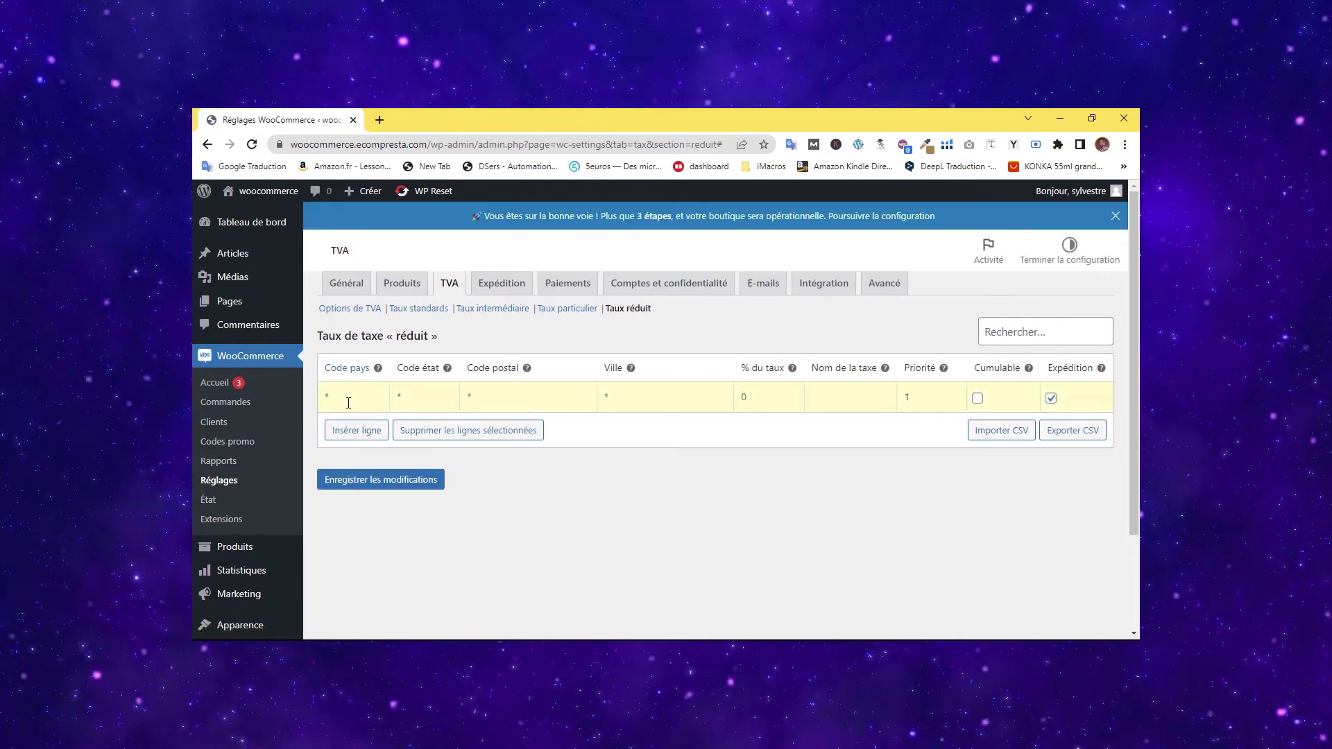
click(348, 397)
text(2.1)
double_click(329, 426)
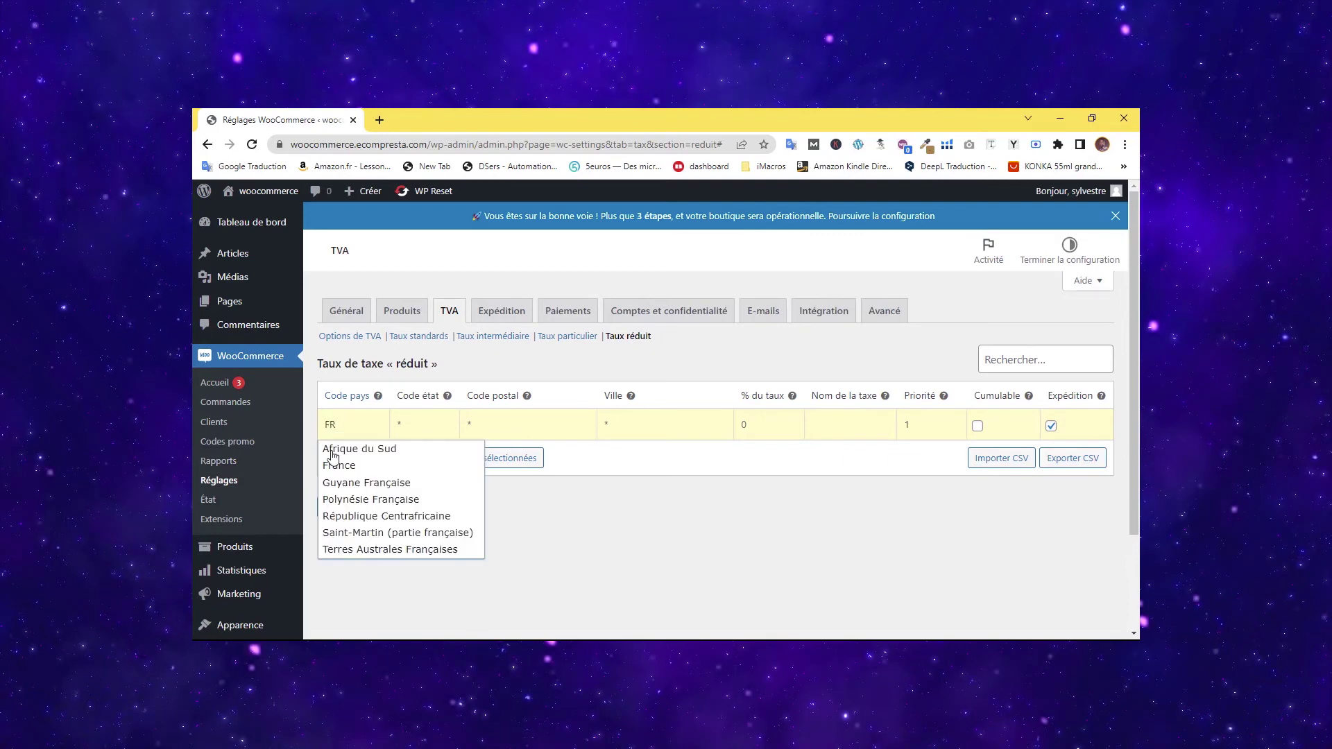
click(772, 423)
text(2.1)
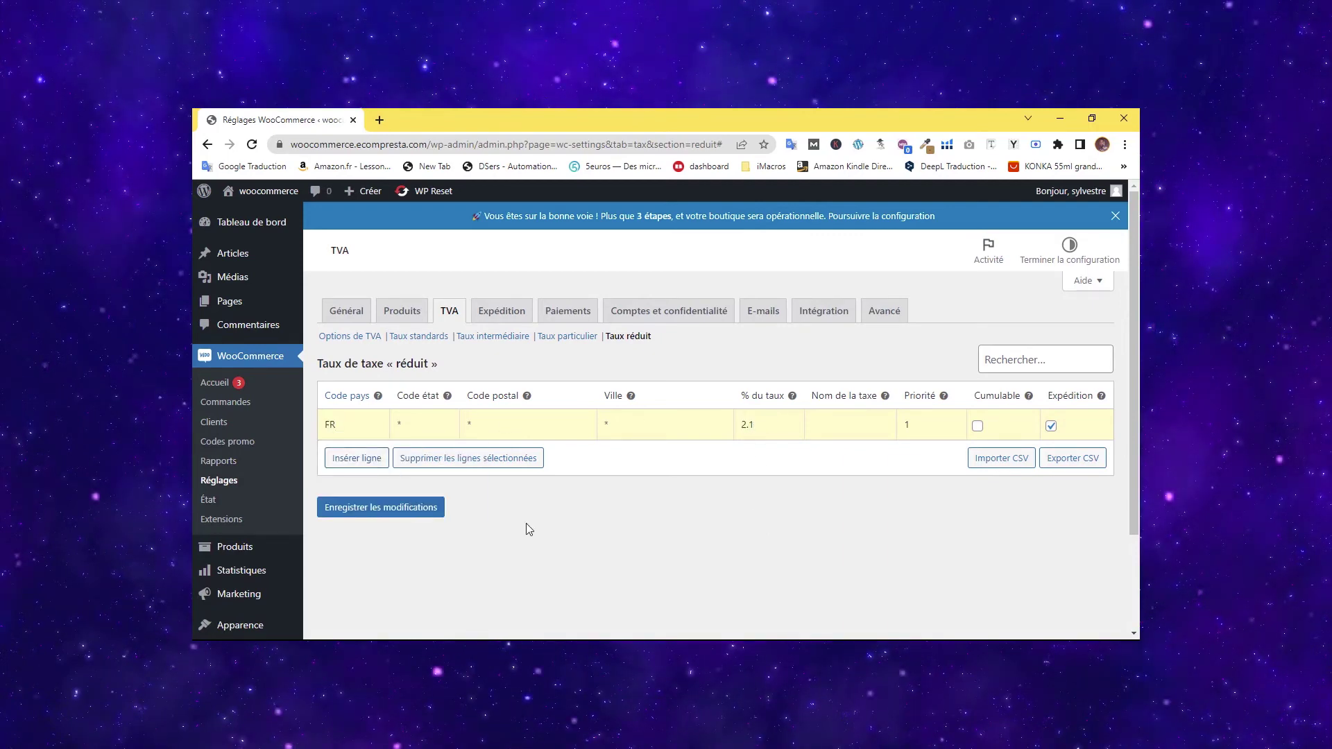
click(342, 509)
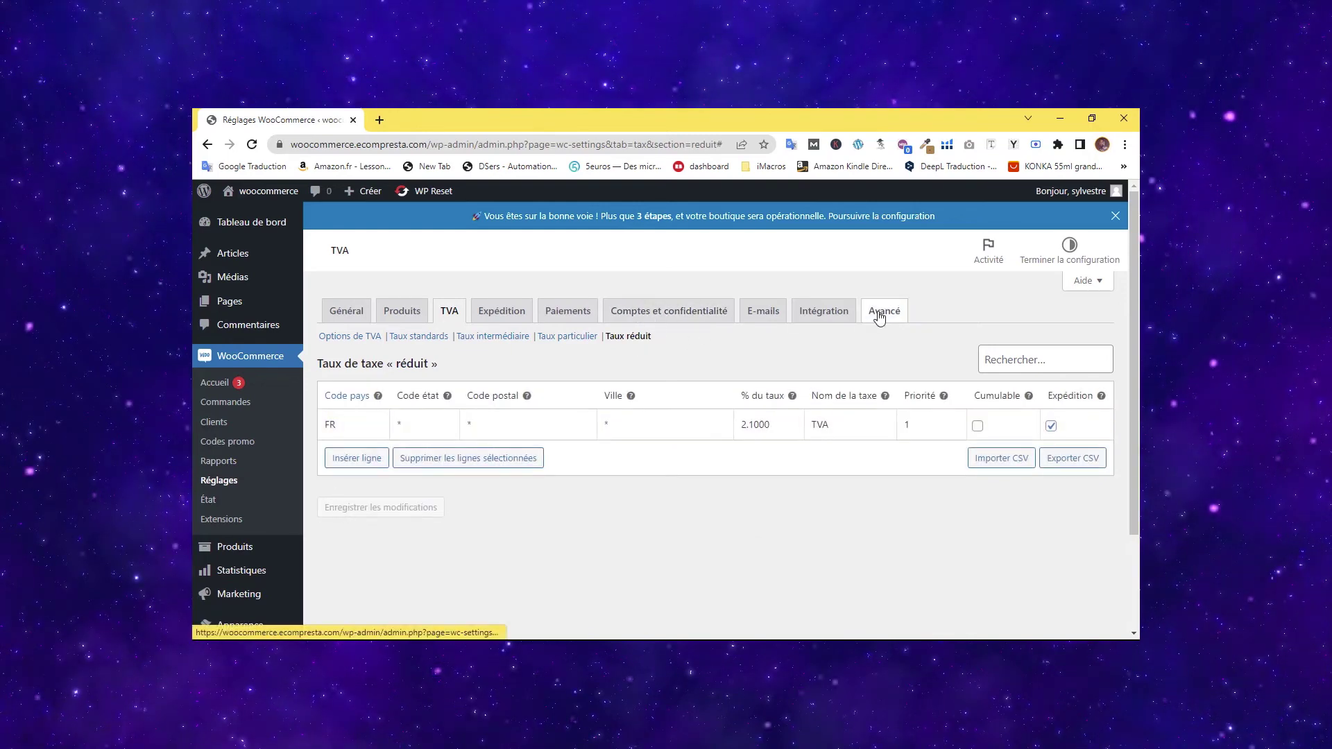
Review the general TVA options, including price entry, the additional TVA classes and the price display settings.
mouse_move(1134, 306)
mouse_down()
mouse_move(1134, 355)
mouse_move(1133, 306)
mouse_up()
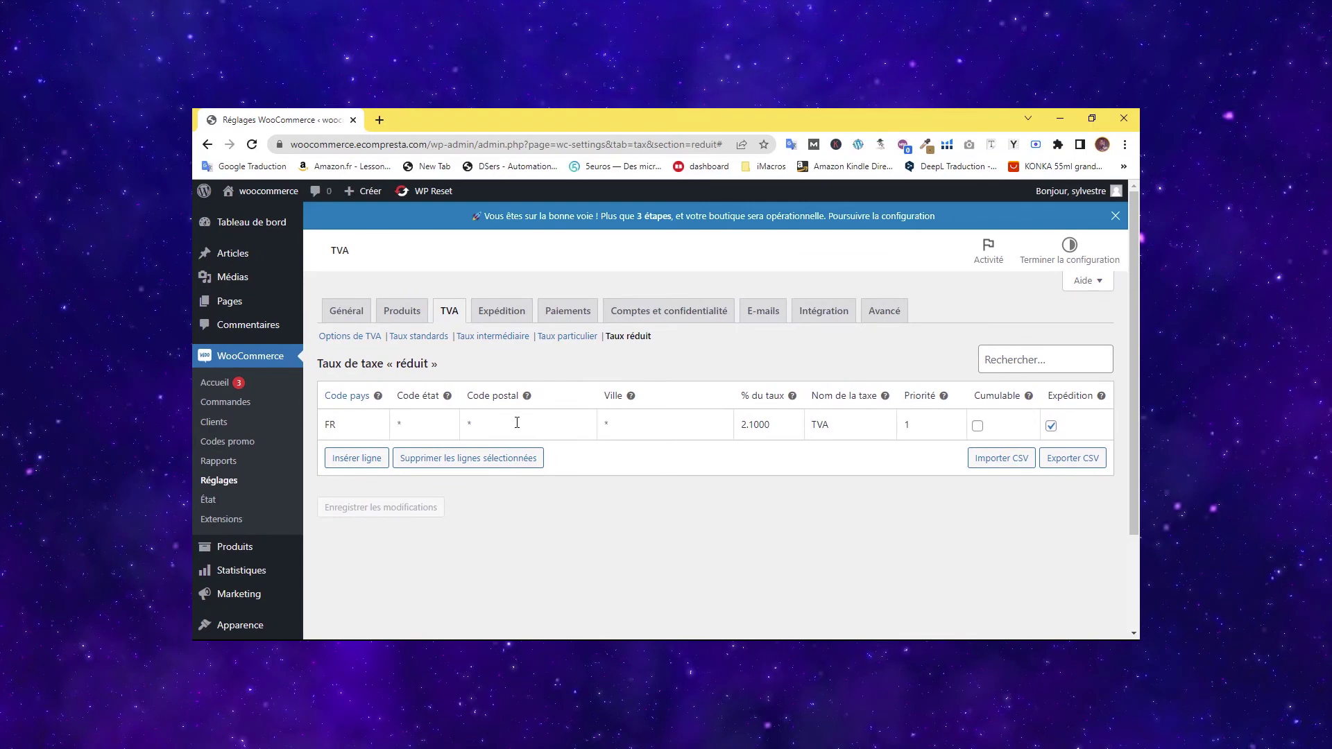
click(365, 339)
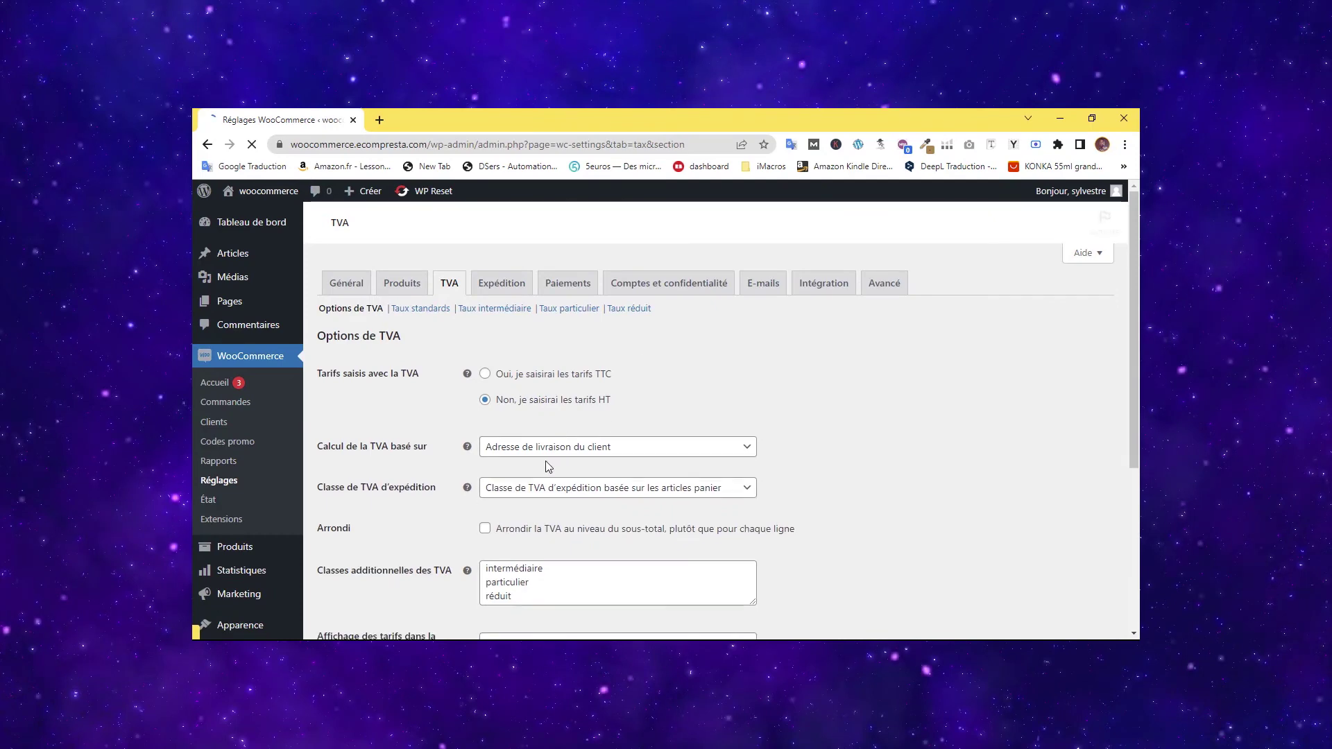
scroll(1101, 360, down, 3)
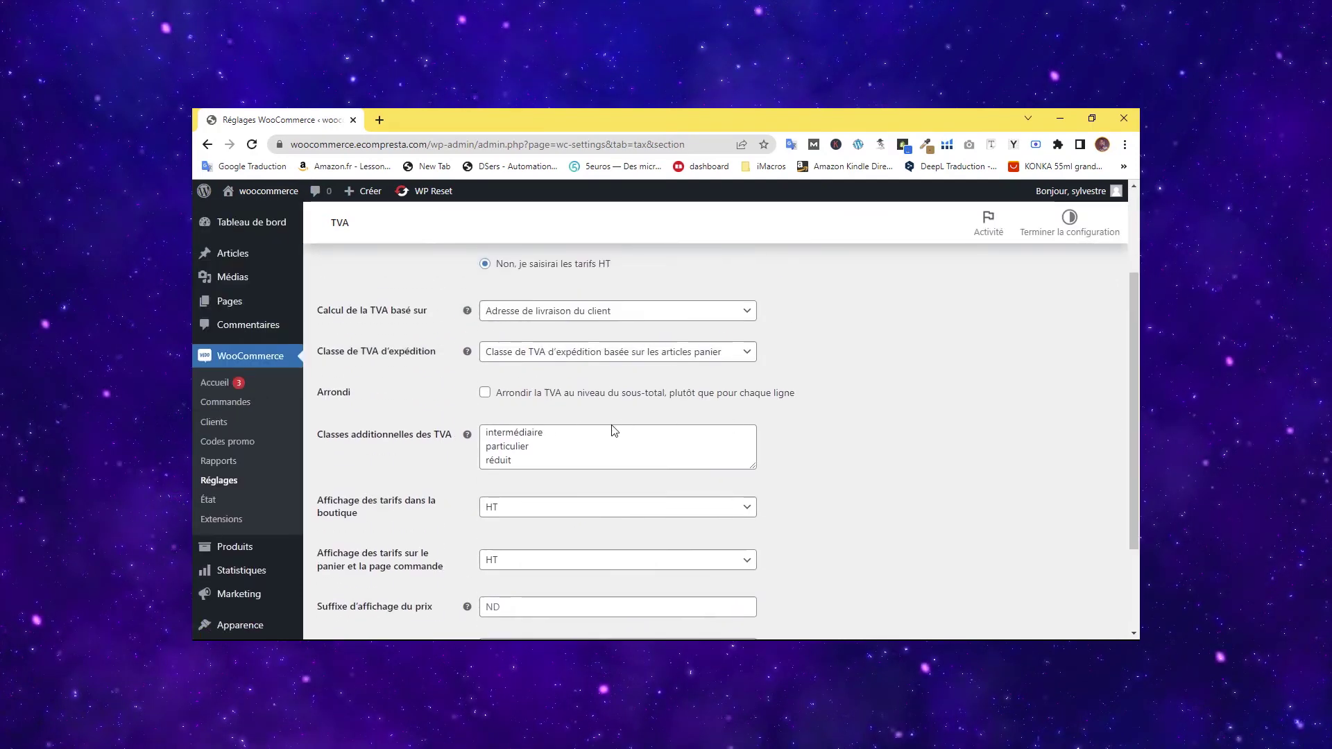
scroll(625, 425, up, 3)
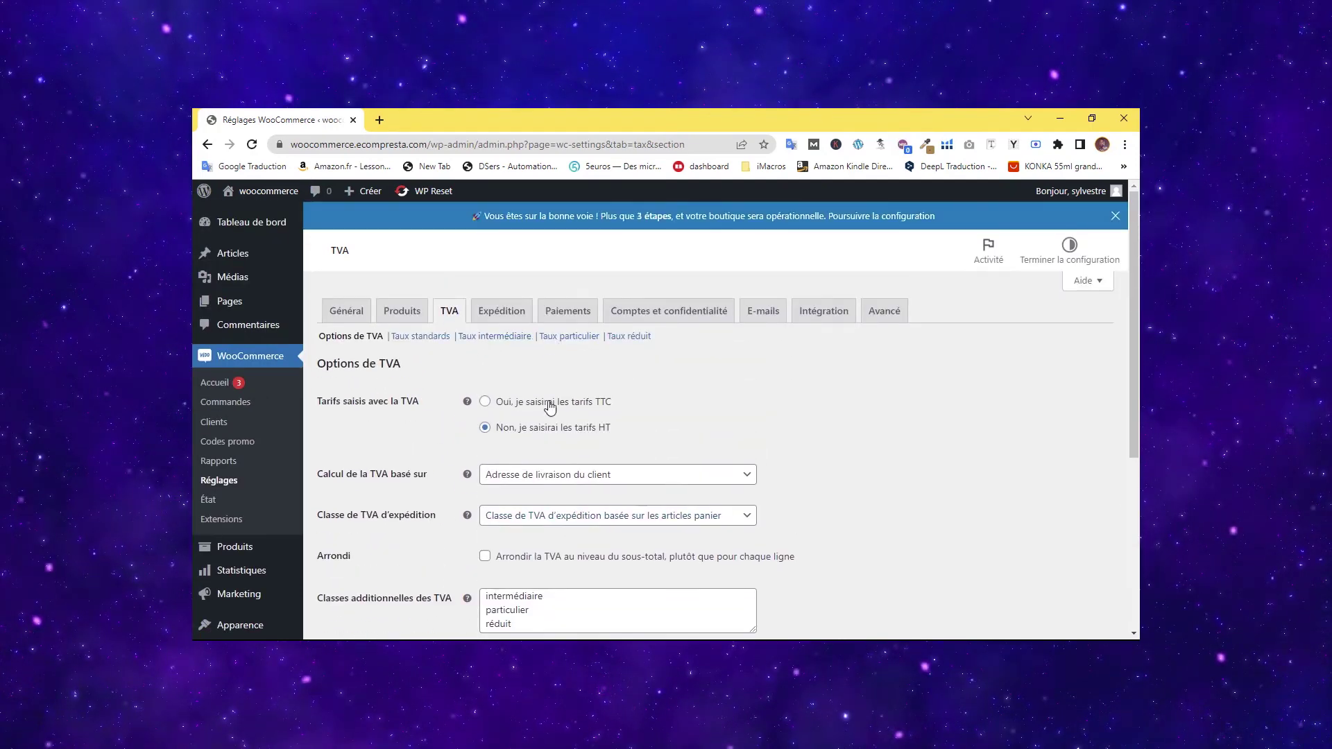
scroll(546, 396, down, 3)
scroll(578, 393, up, 3)
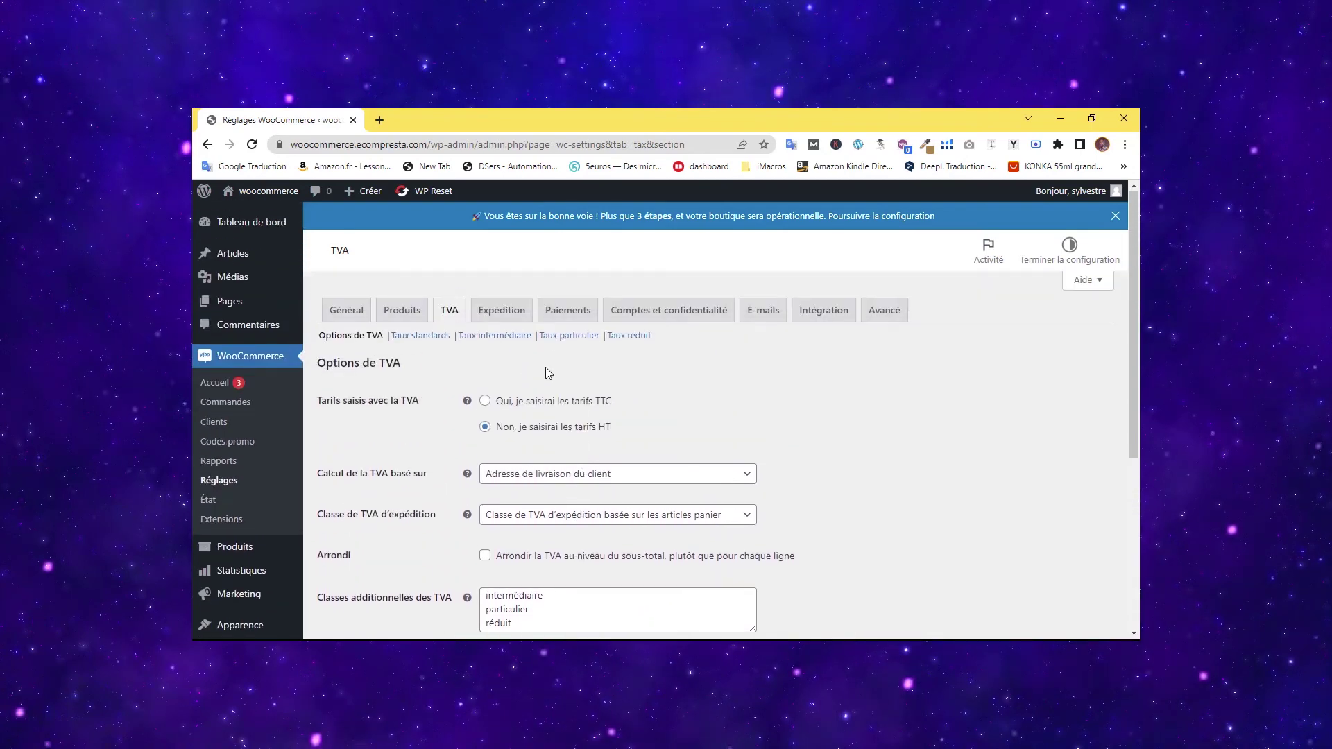
Open the Réfrigirateur product for editing and go to its general product data.
scroll(229, 431, down, 2)
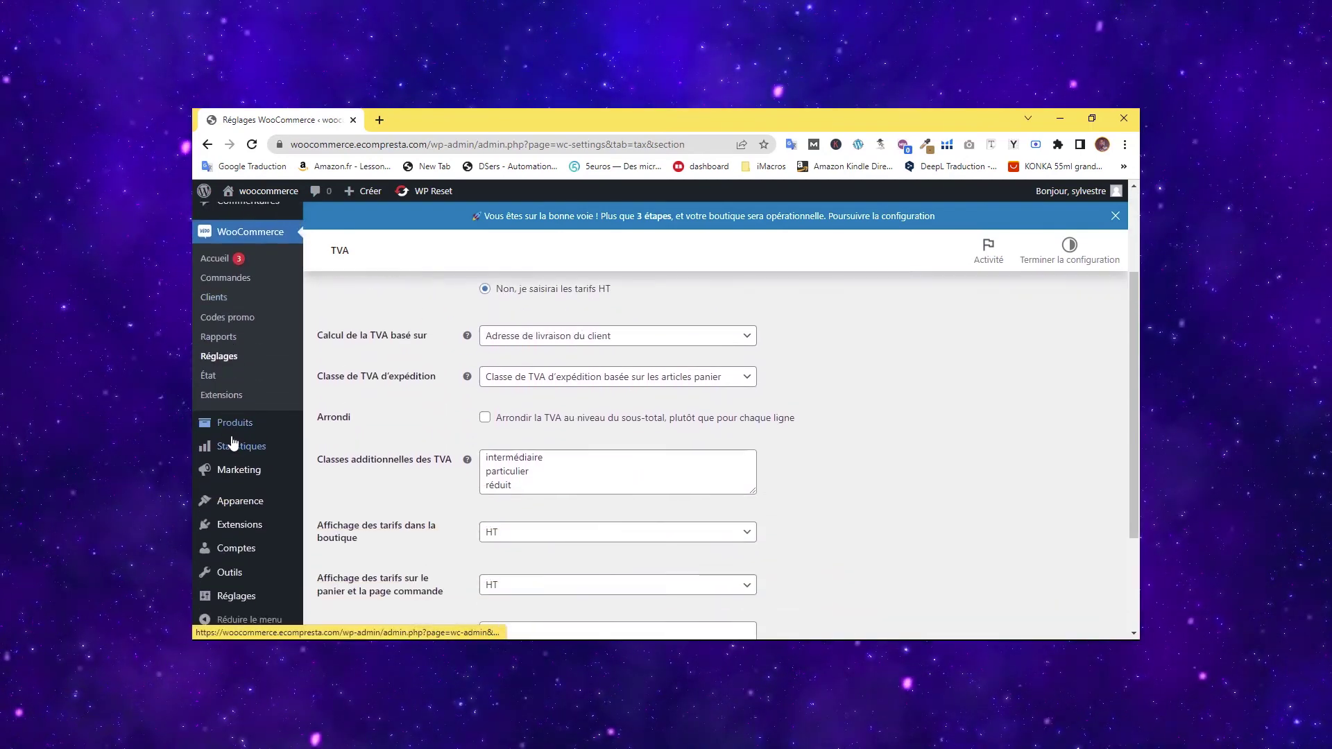
mouse_move(229, 425)
click(354, 425)
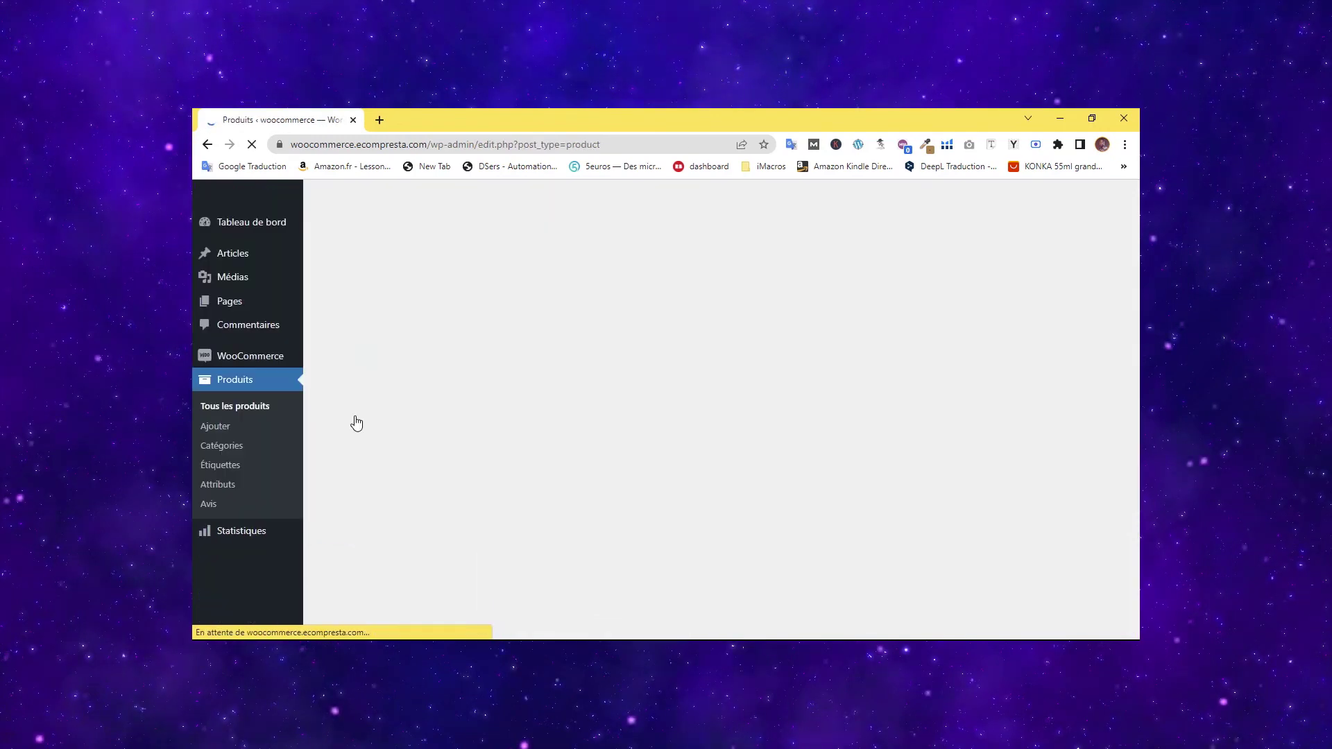
scroll(430, 417, down, 2)
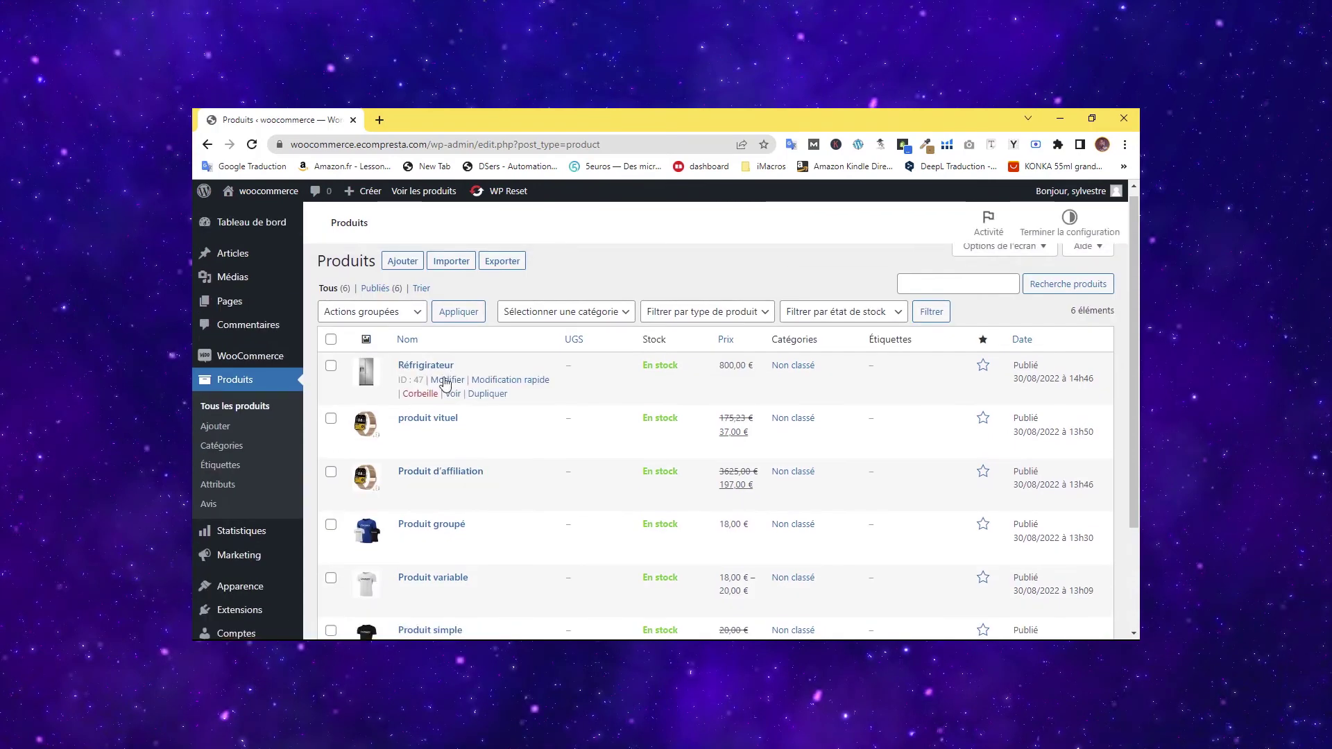
click(446, 408)
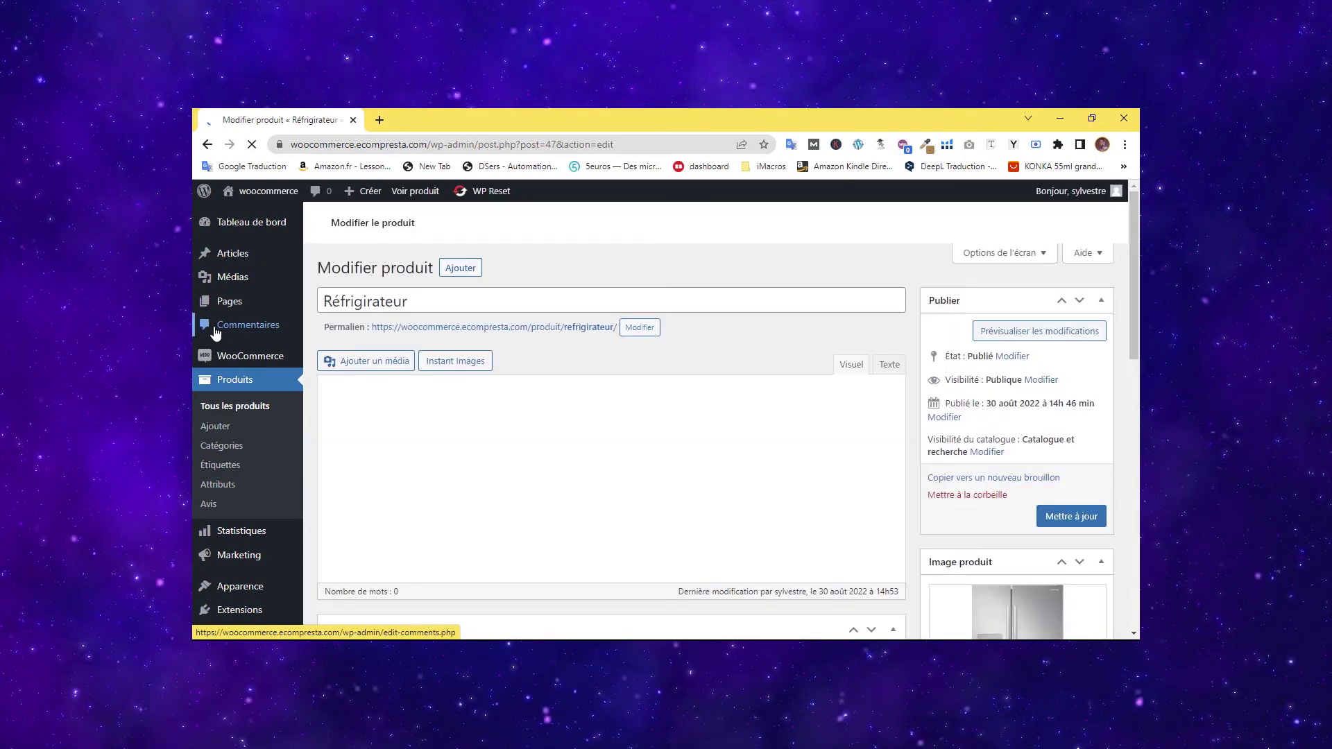
scroll(643, 424, down, 10)
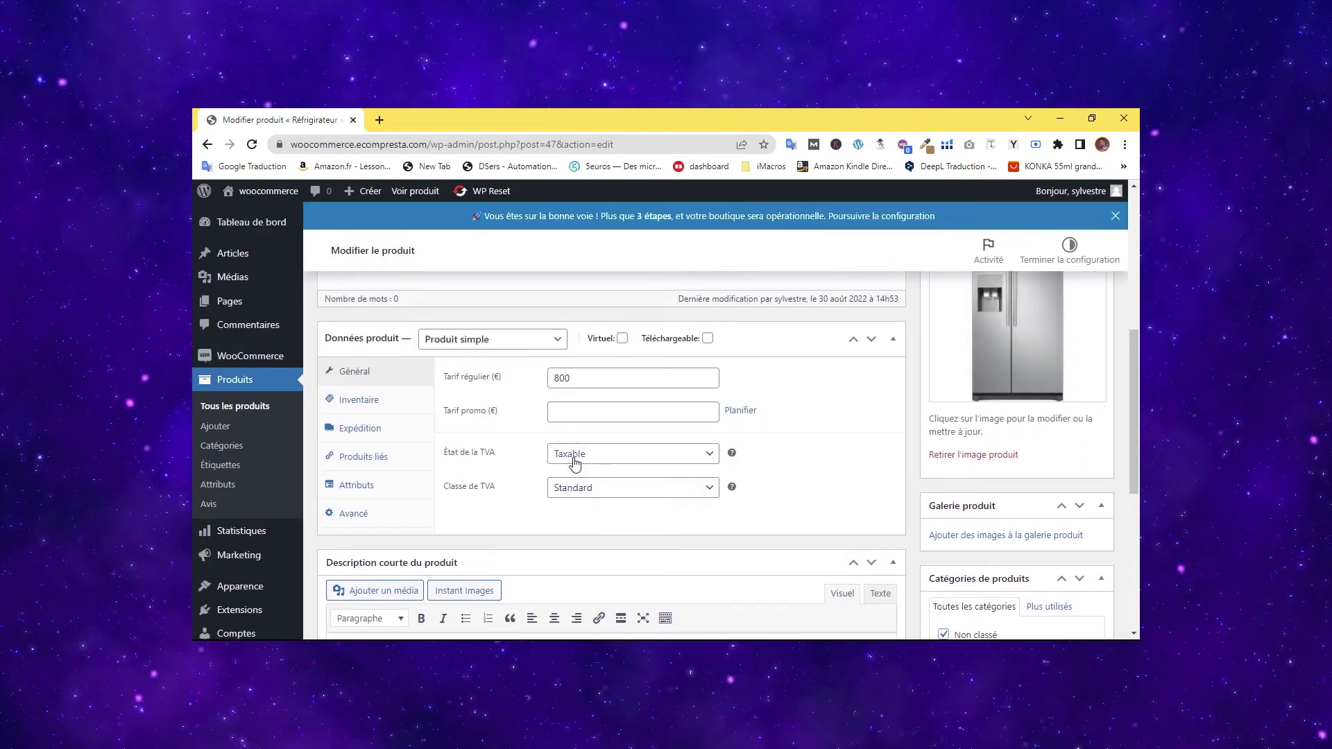
Set the product's État de la TVA to Taxable and Classe de TVA to Standard, and update the product.
click(574, 461)
click(592, 458)
click(573, 460)
click(577, 460)
click(574, 490)
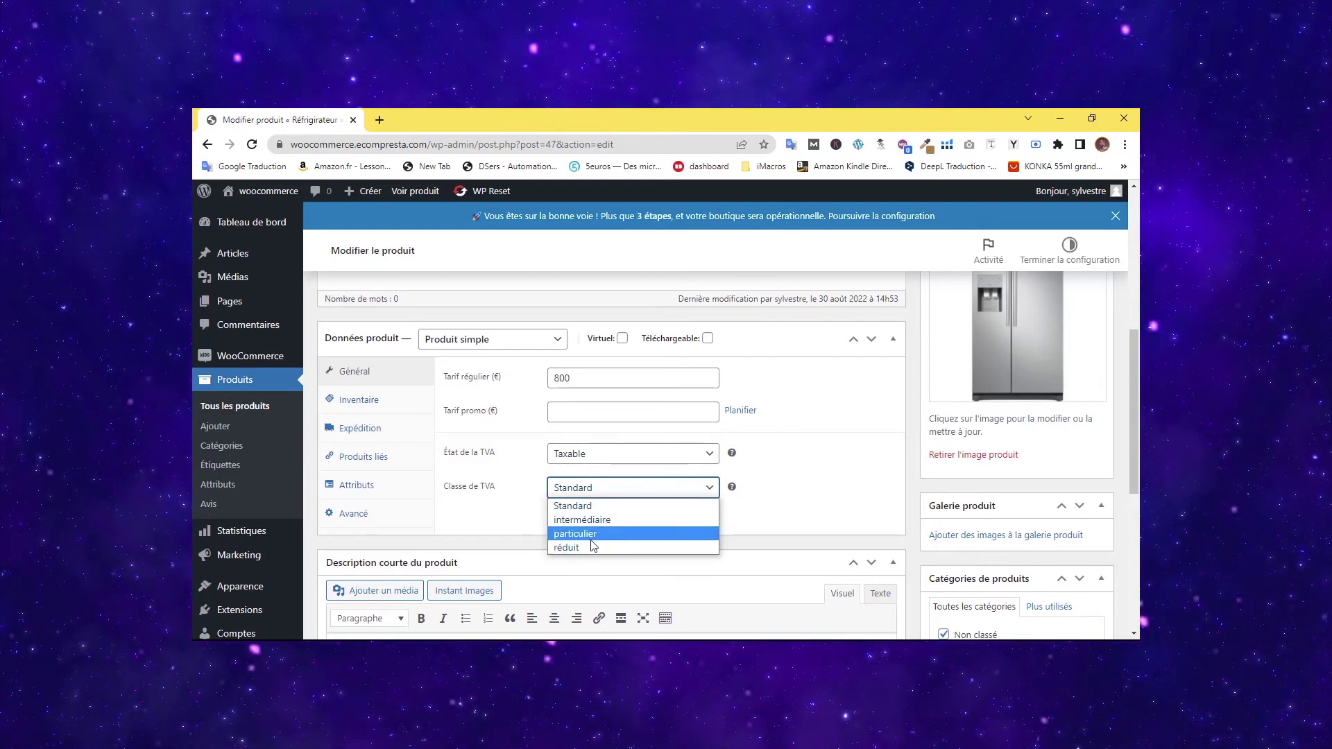
click(586, 506)
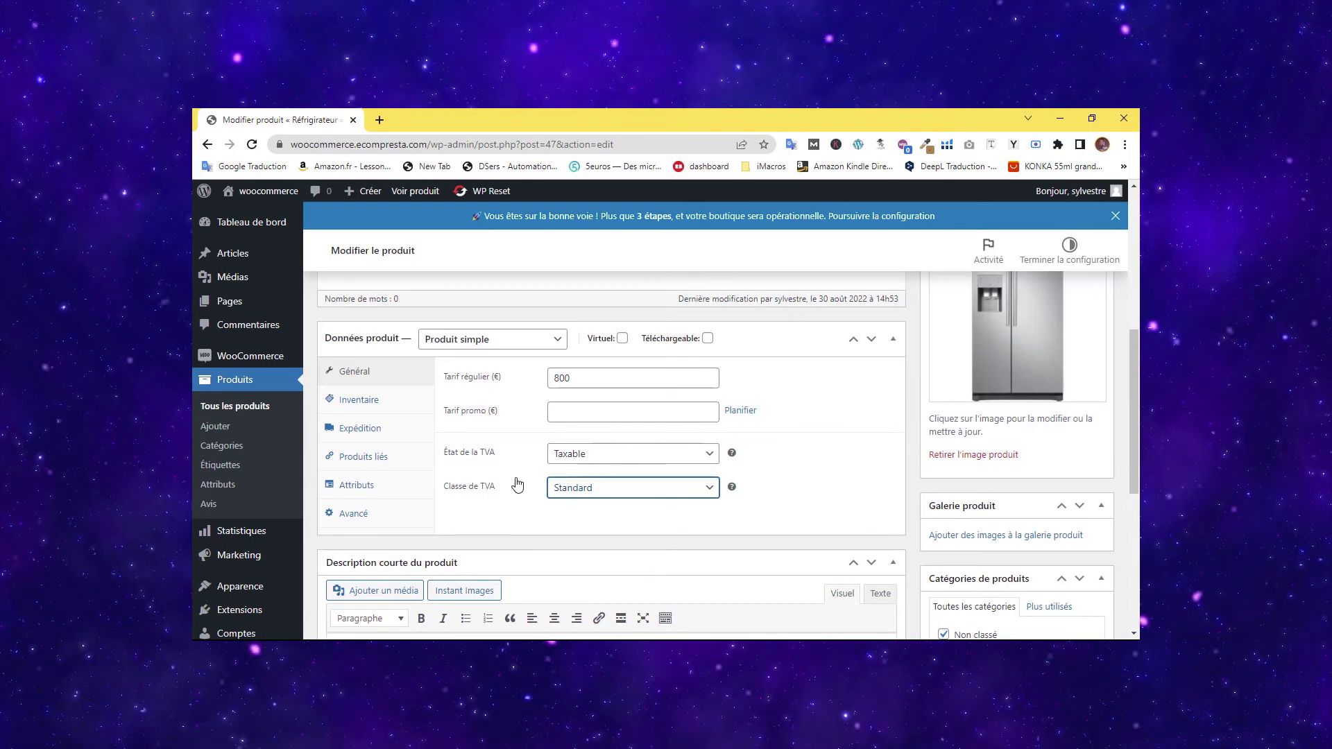
scroll(867, 465, up, 4)
click(1070, 435)
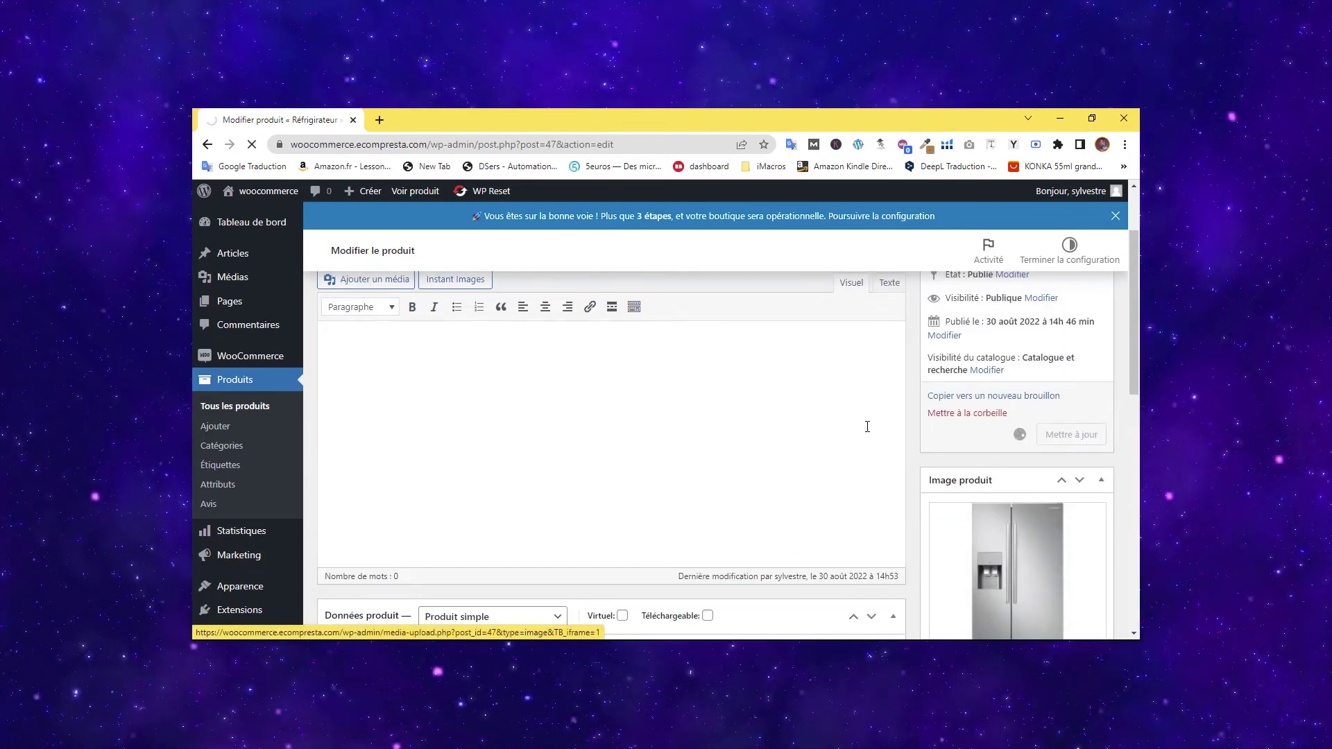
Check the price, TVA status and TVA class in the updated product's general data.
scroll(838, 444, down, 3)
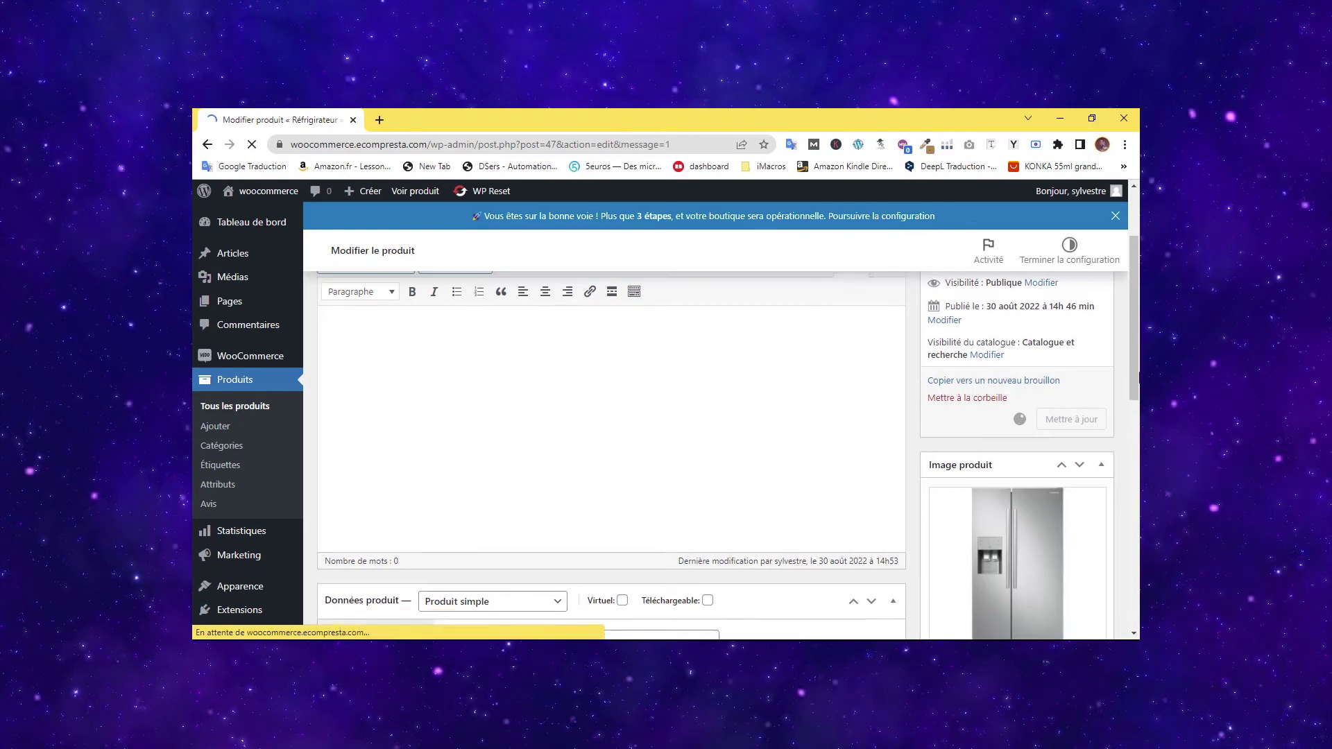
drag(547, 493, 514, 496)
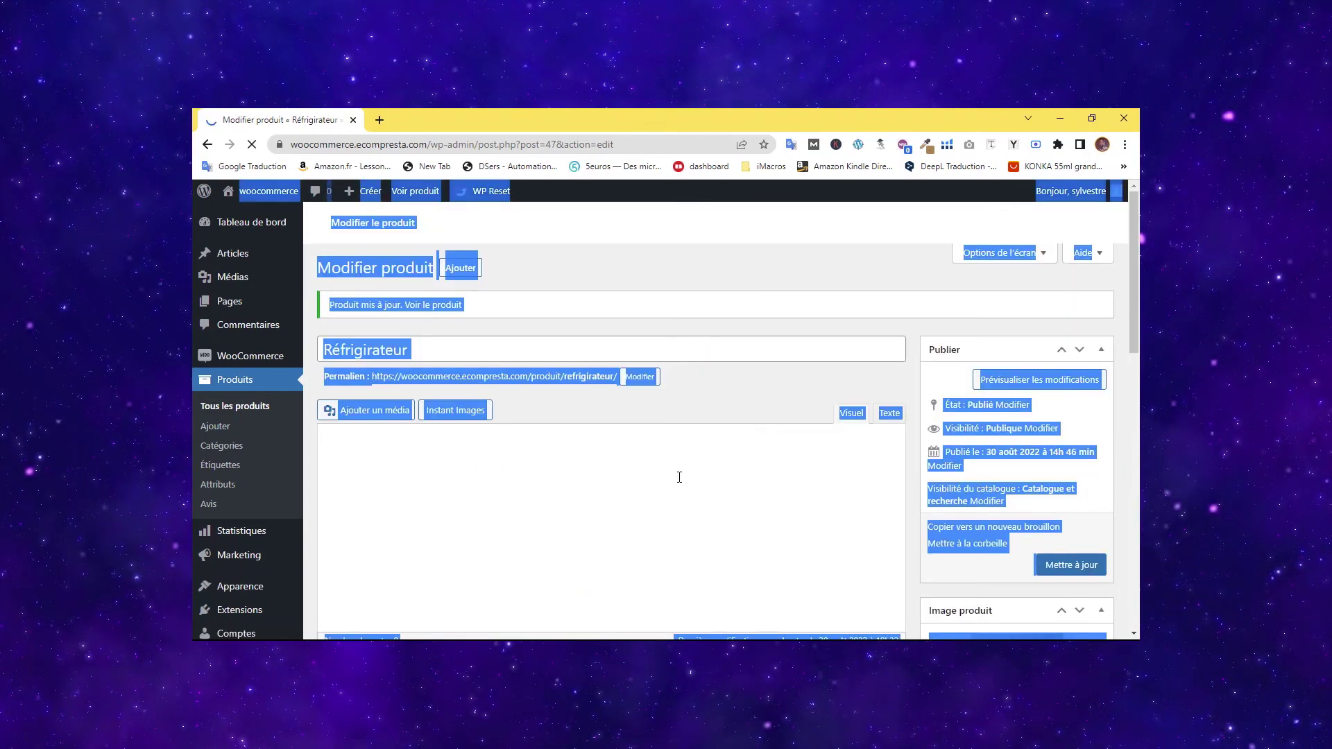
click(628, 358)
scroll(776, 416, down, 9)
scroll(647, 411, up, 4)
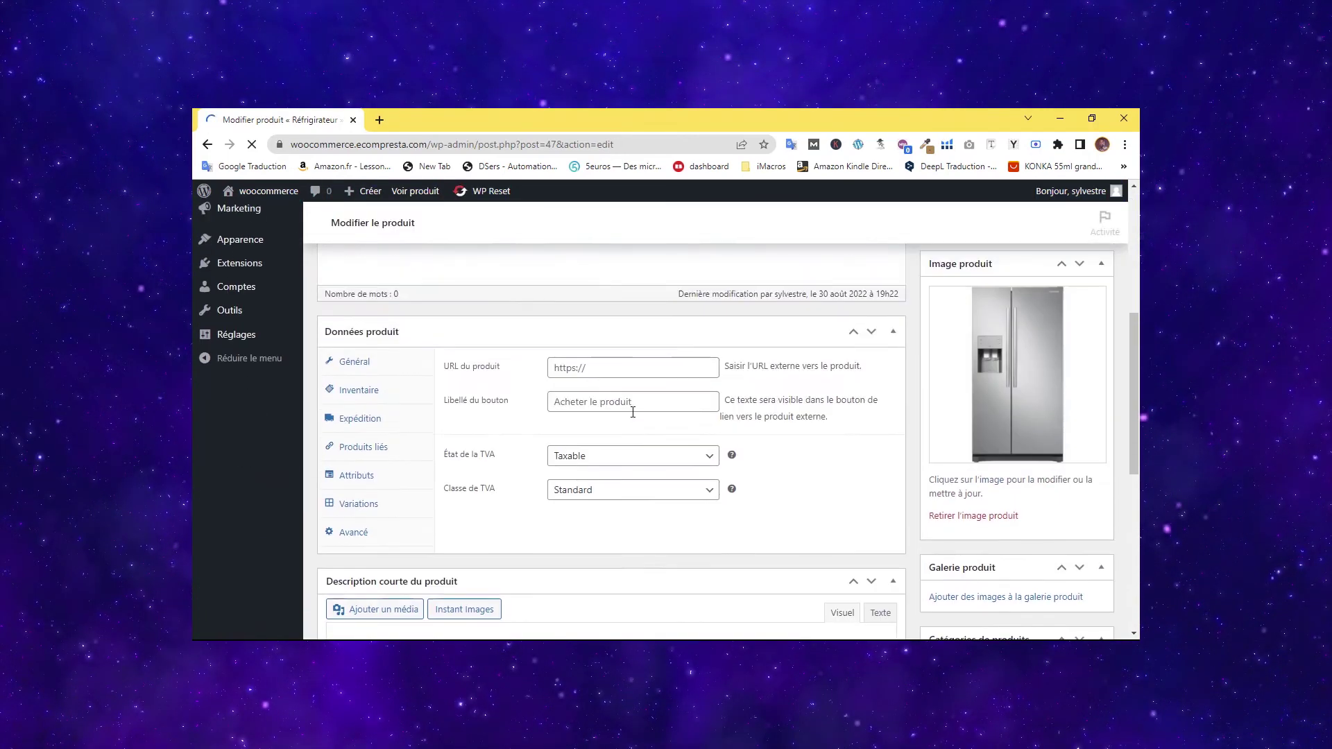
scroll(764, 439, up, 5)
scroll(759, 443, down, 7)
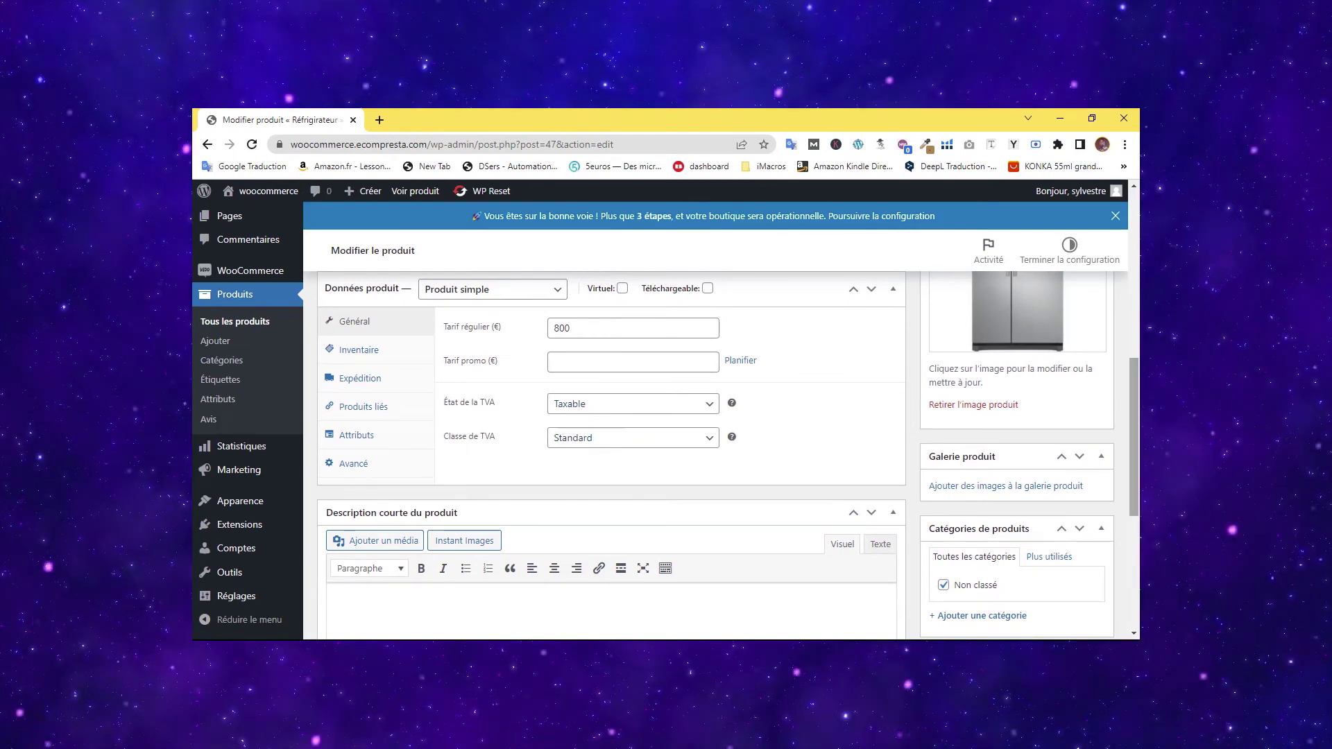
scroll(472, 388, up, 10)
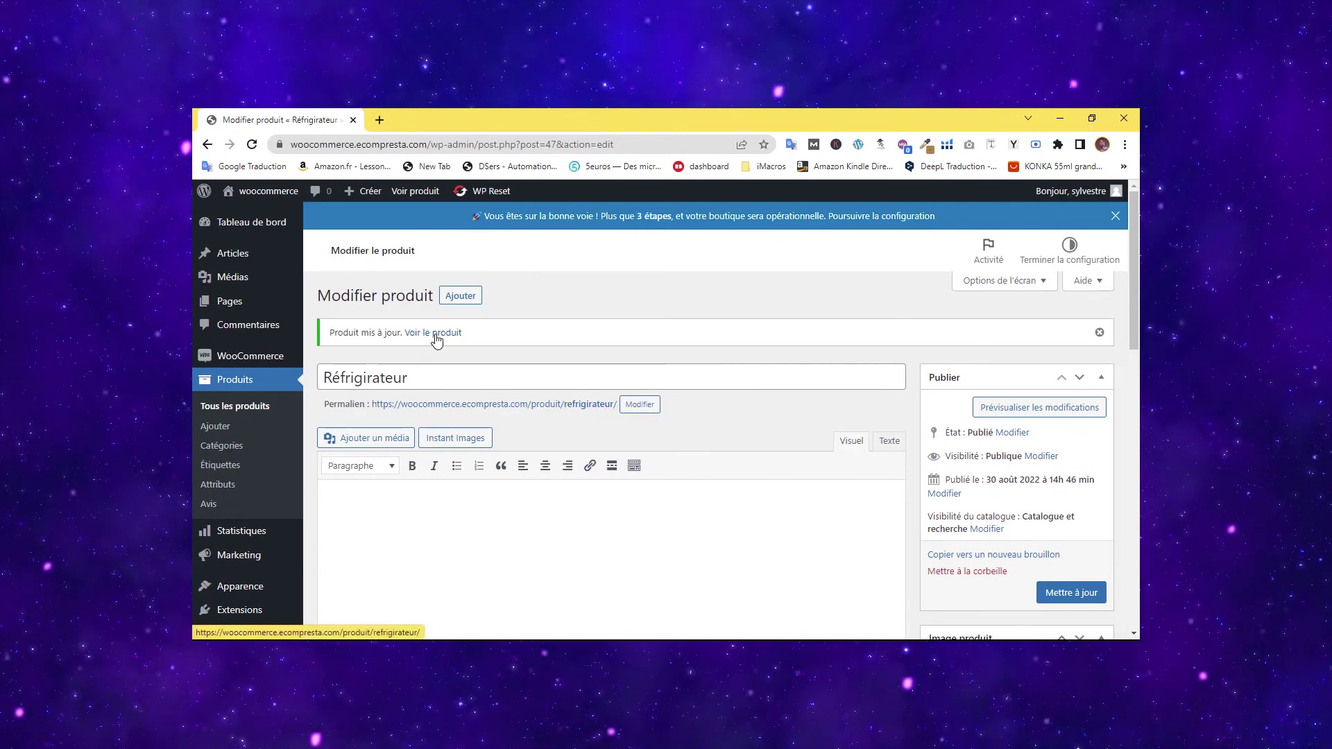
Open the Réfrigirateur shop page in a new browser tab and check the contents of the shopping cart.
right_click(434, 334)
click(466, 343)
click(440, 129)
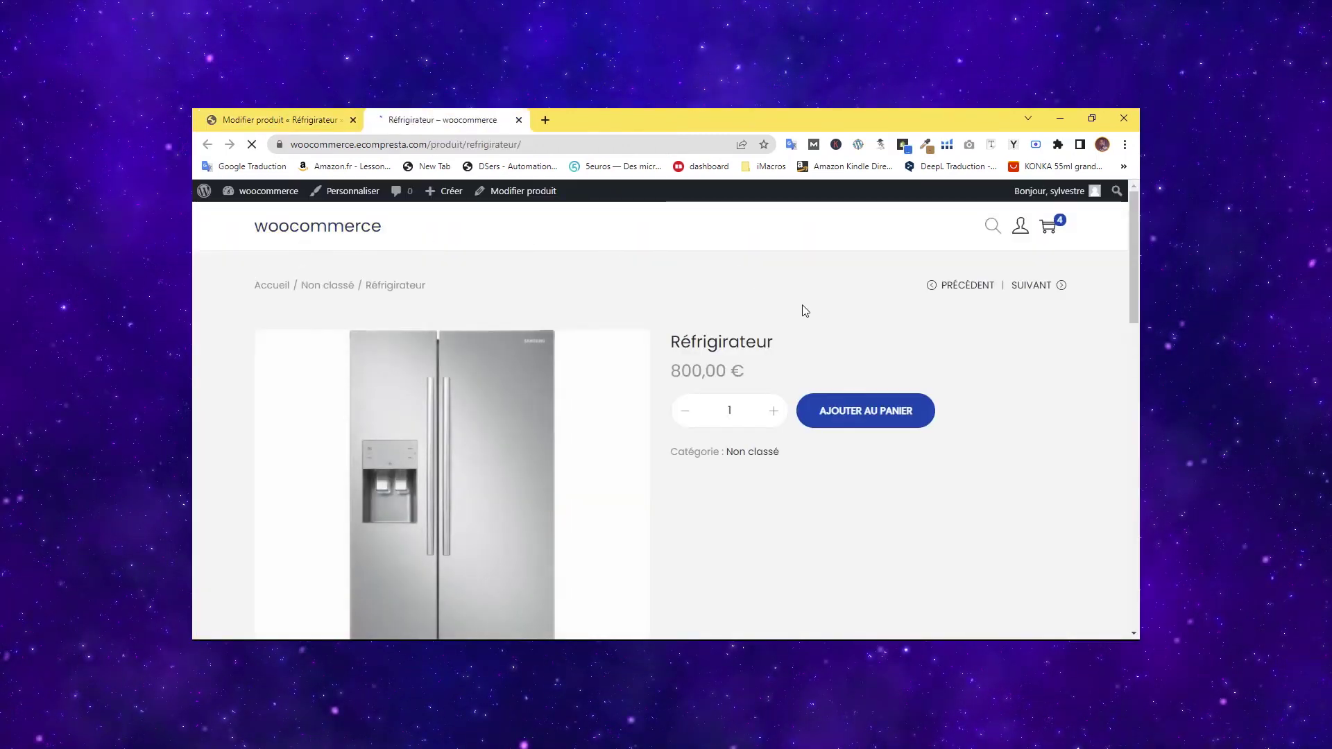
click(1050, 230)
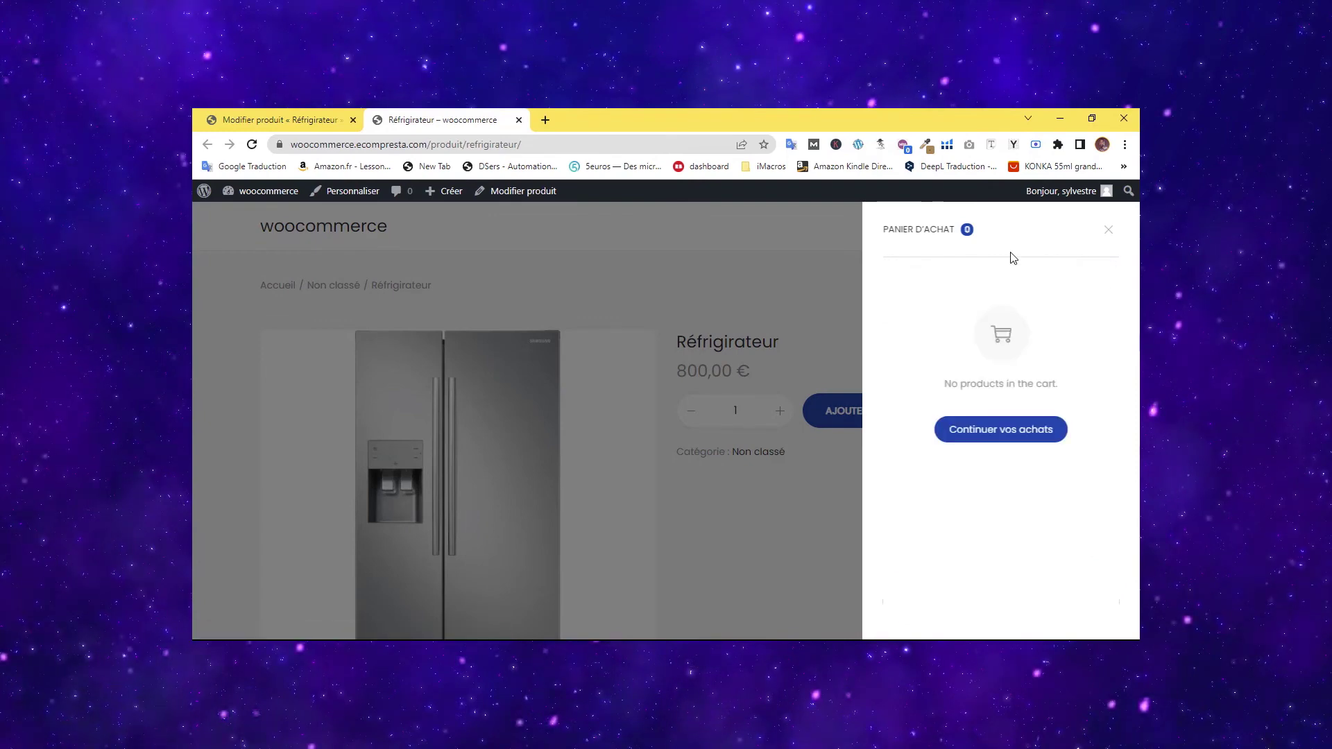
click(1106, 230)
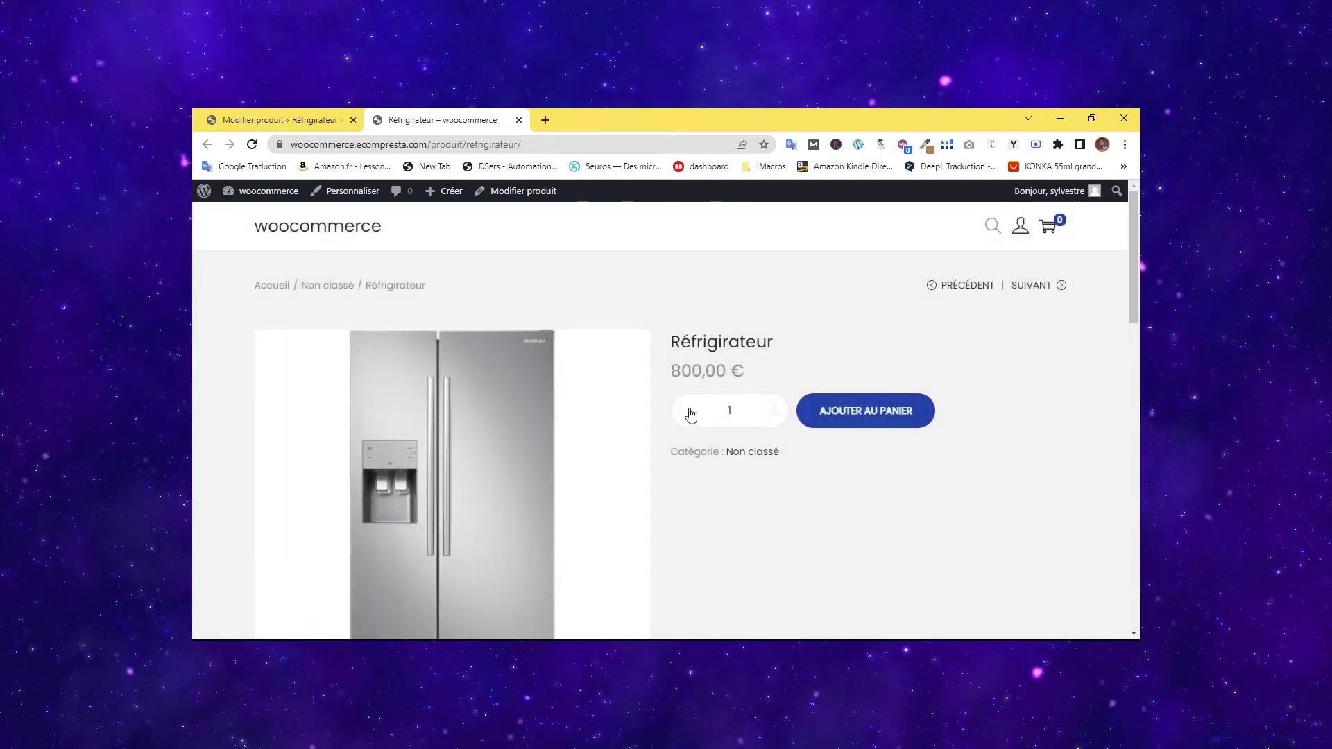
Add one Réfrigirateur to the cart and open the full cart page.
scroll(689, 415, down, 7)
scroll(623, 424, up, 8)
click(869, 413)
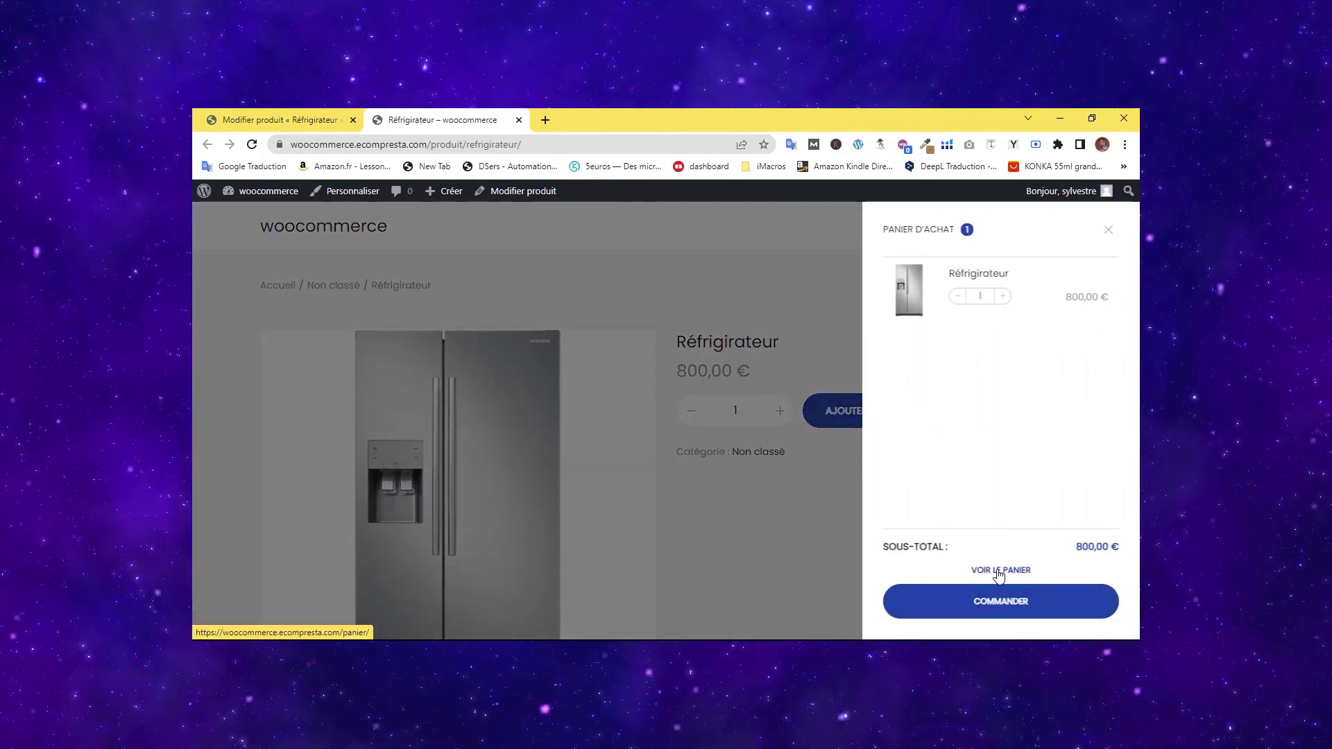
click(1001, 573)
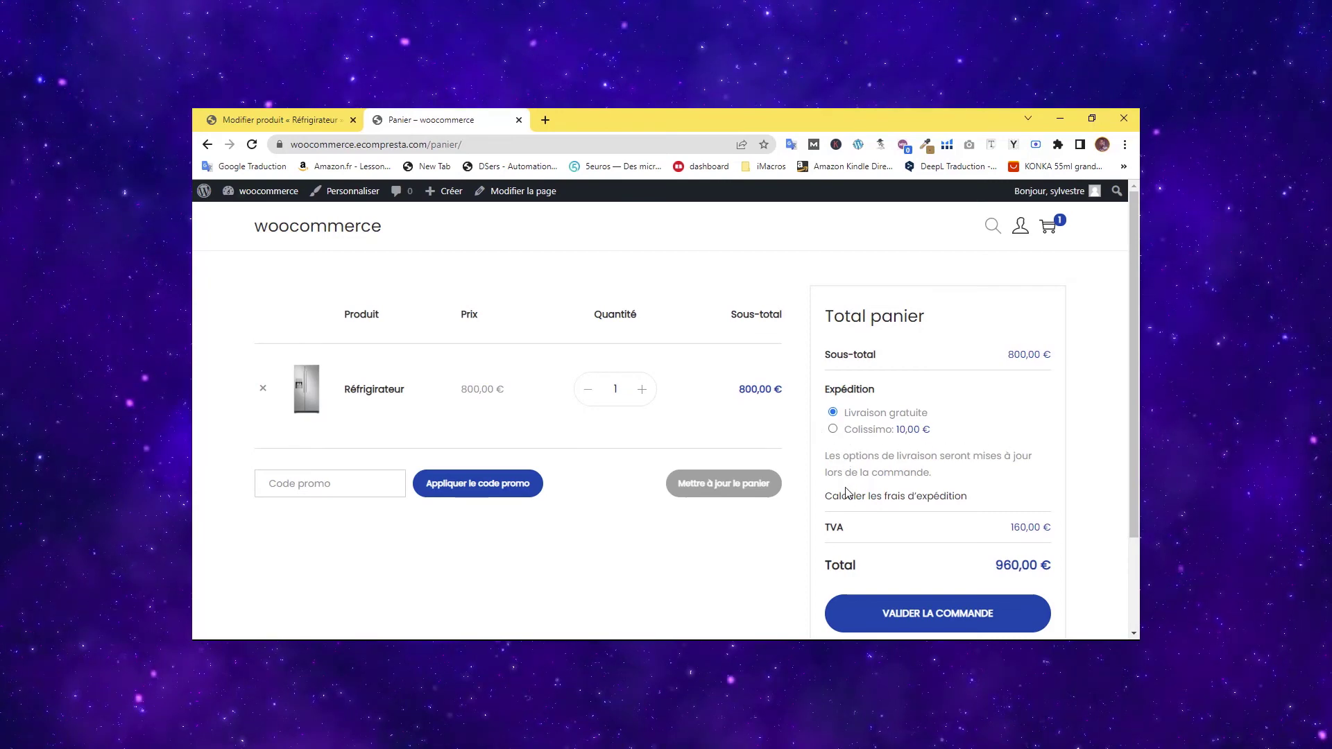
Calculate the cart's shipping costs for France, filling in the city and postal code and updating the totals.
scroll(905, 461, down, 1)
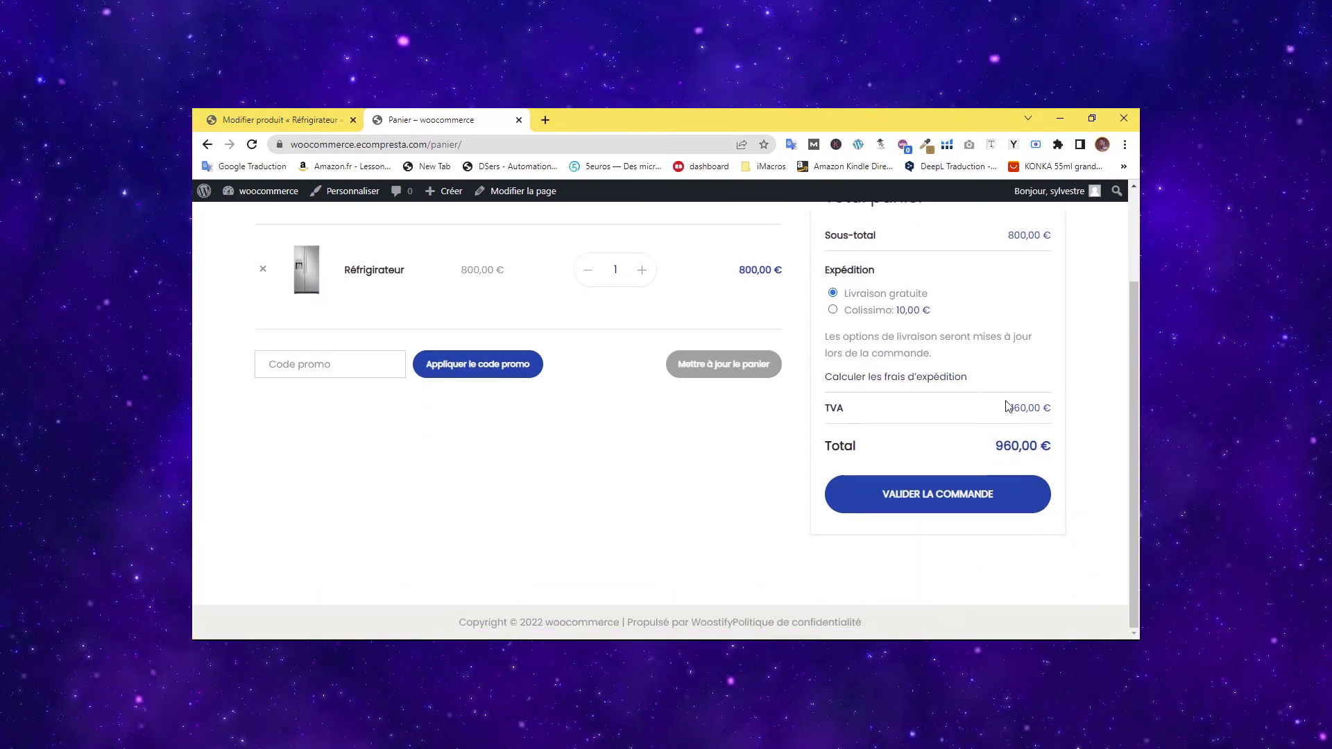
click(878, 379)
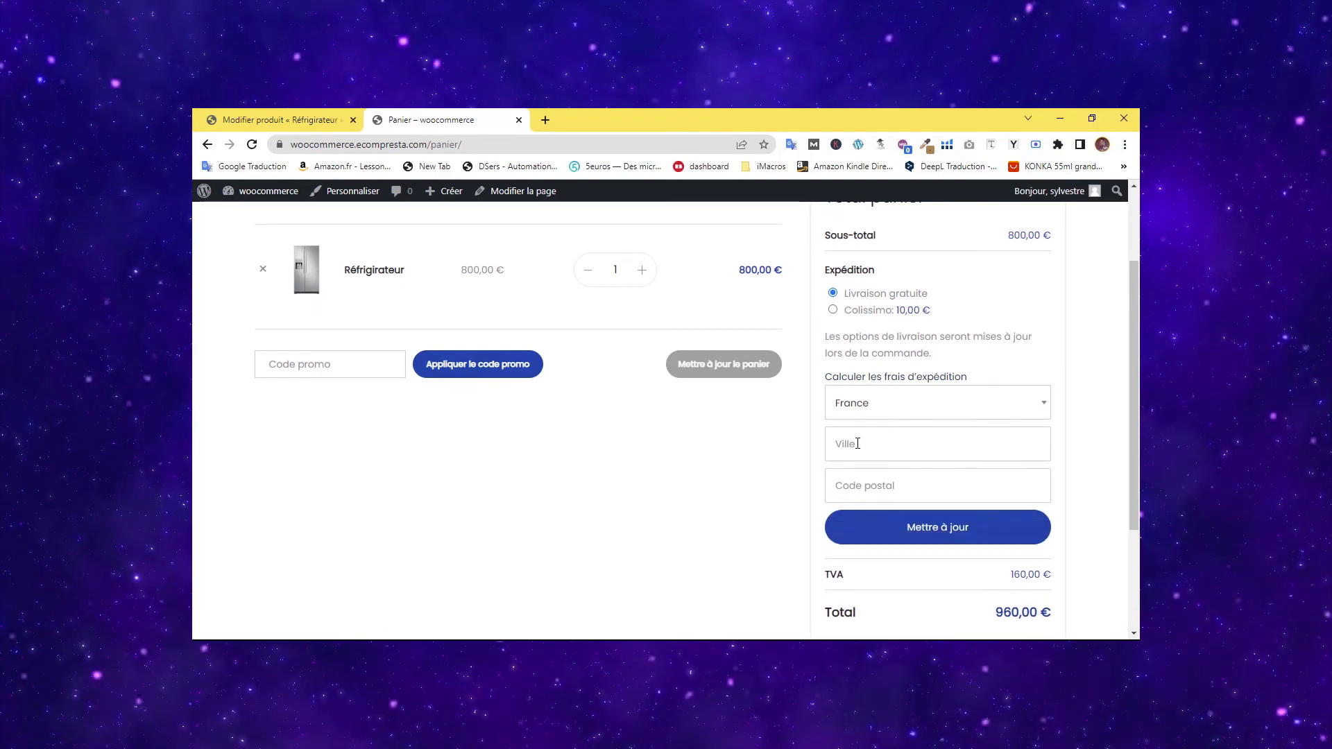
click(857, 444)
click(952, 243)
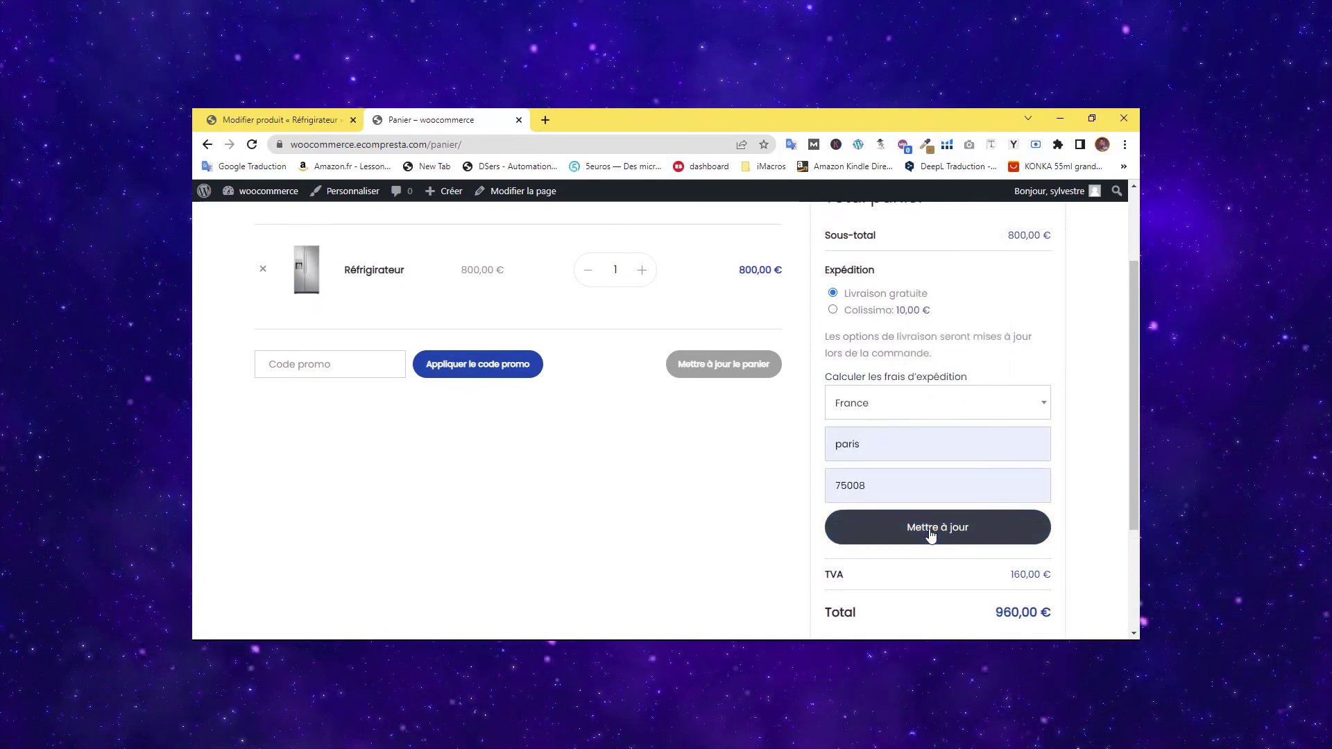
click(932, 533)
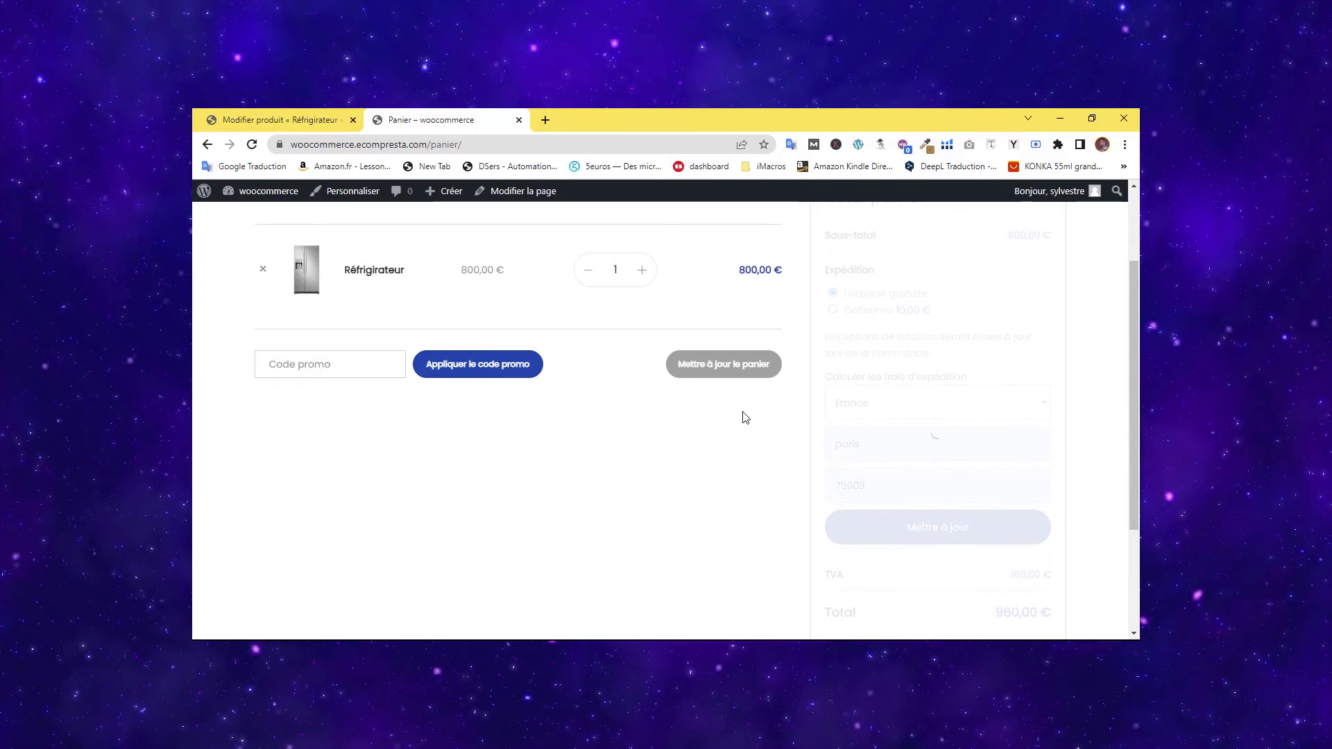
Review the updated cart and proceed to checkout.
scroll(968, 443, up, 2)
scroll(963, 443, down, 2)
click(945, 501)
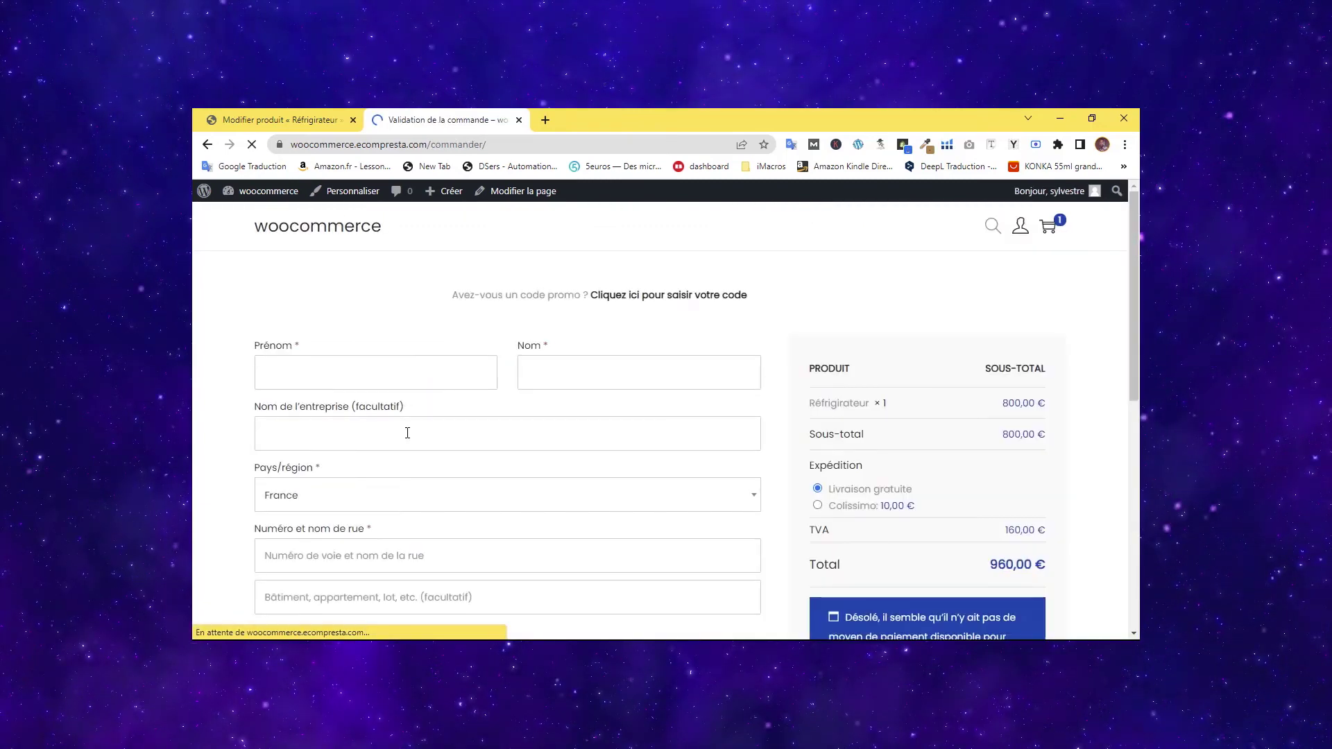
Examine the product price, TVA amount and total in the checkout order summary.
scroll(479, 423, down, 2)
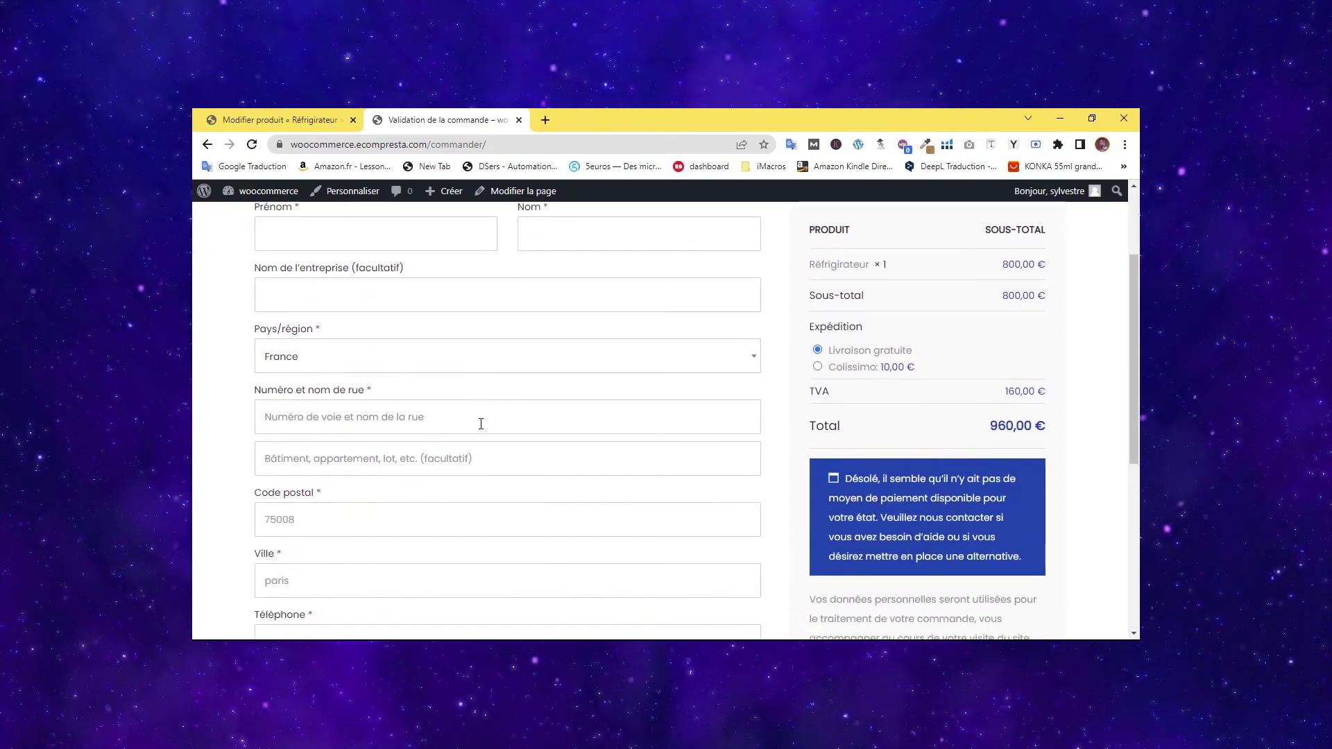
drag(1007, 396, 1045, 393)
drag(1007, 265, 1035, 266)
click(1031, 267)
drag(812, 394, 1055, 401)
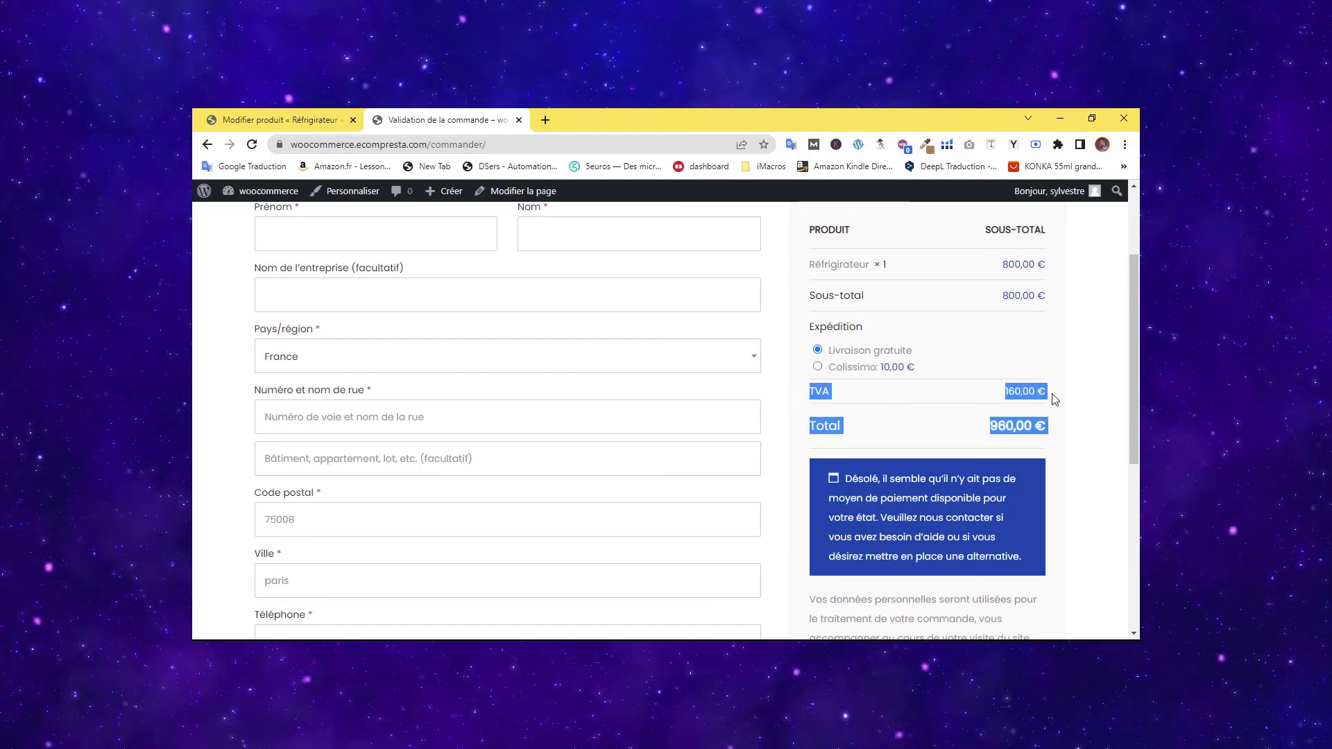
click(1020, 394)
drag(806, 393, 1041, 391)
click(843, 392)
click(815, 390)
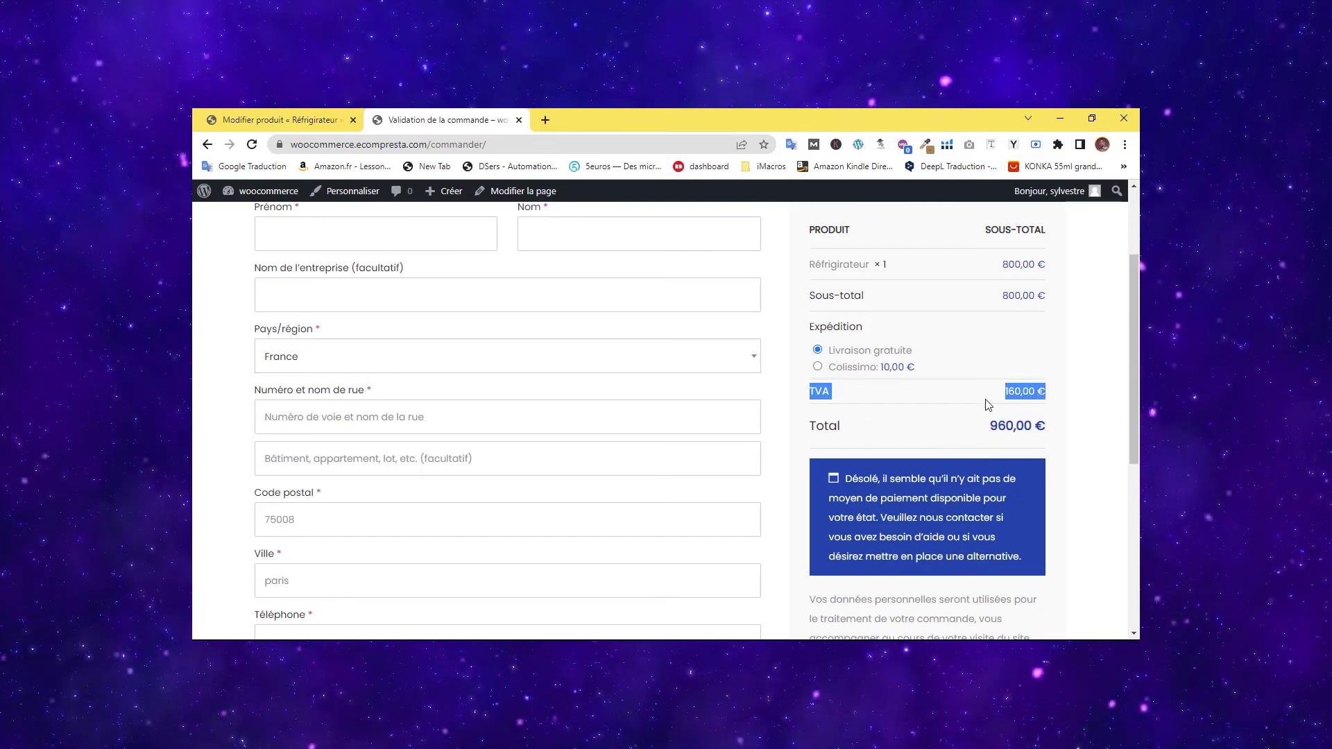
scroll(878, 413, down, 3)
scroll(832, 402, up, 4)
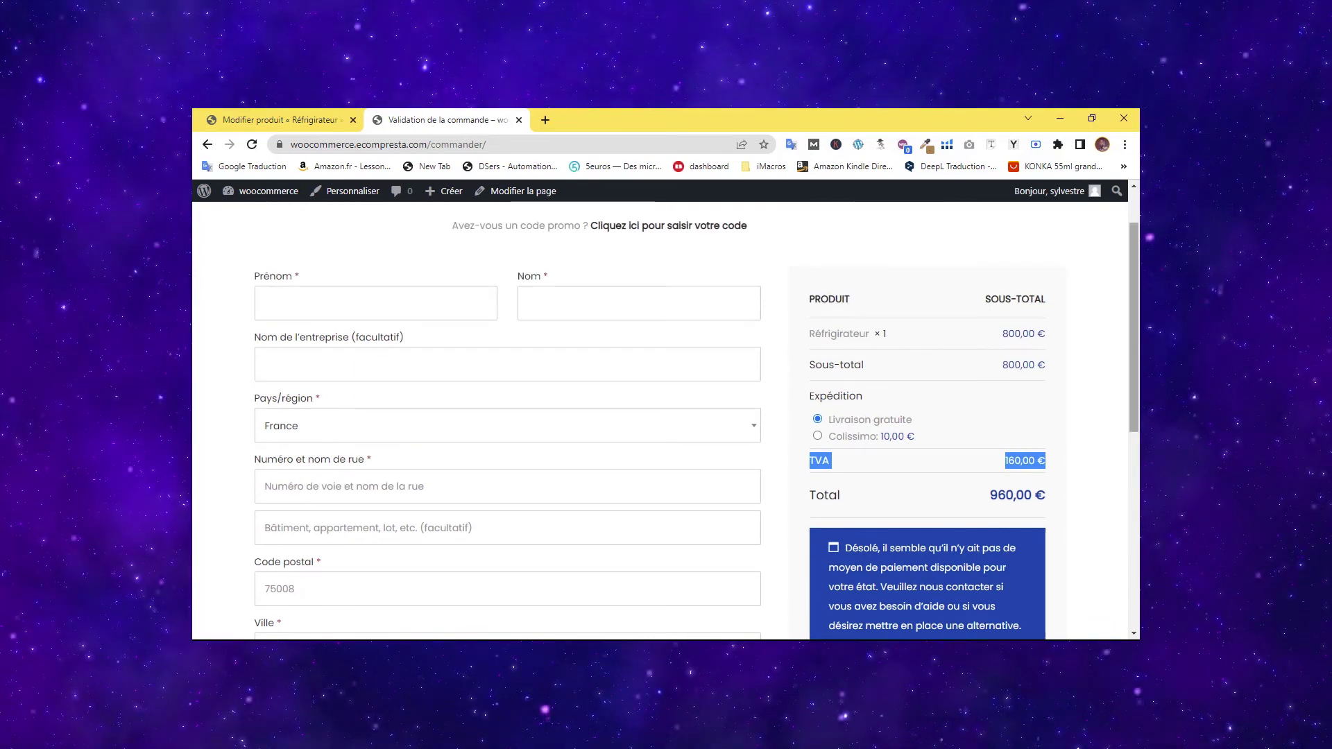
scroll(971, 388, down, 4)
scroll(963, 430, up, 5)
click(963, 430)
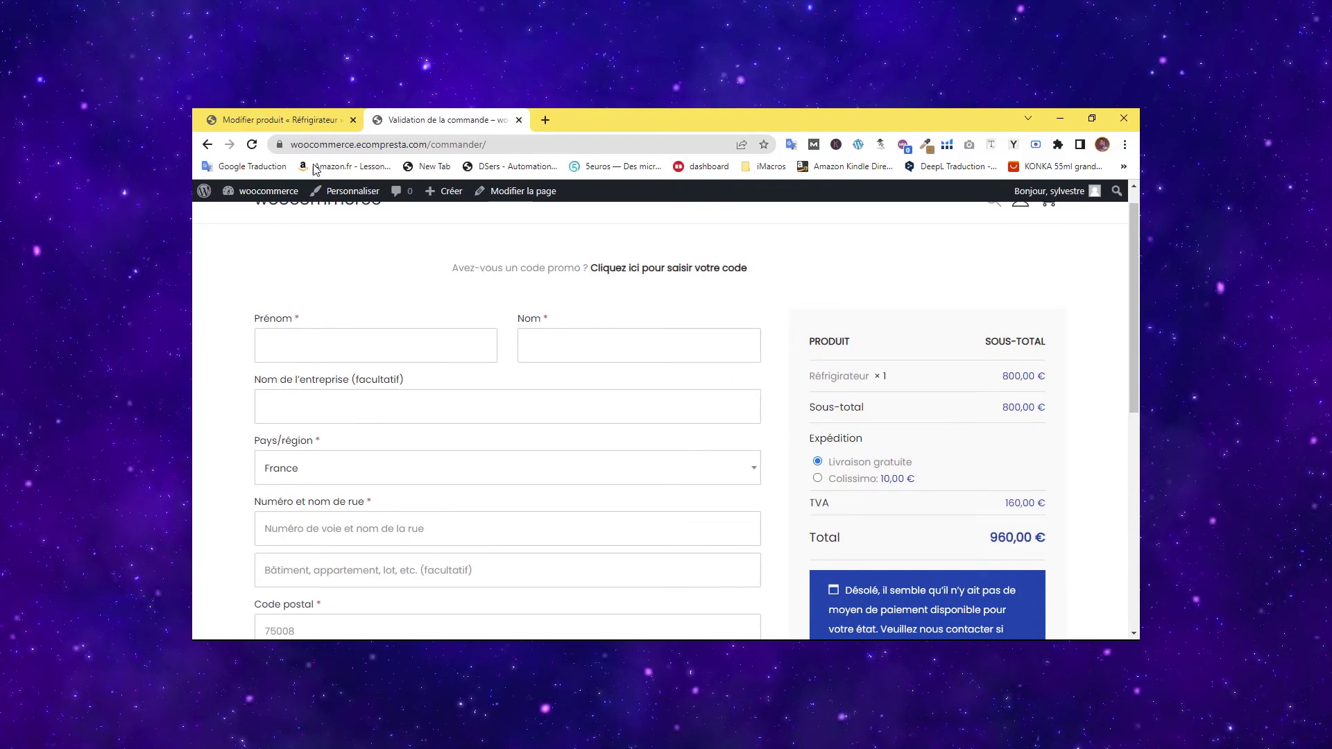
Return to the store administration and open the Comptes et confidentialité section of the WooCommerce settings.
click(277, 119)
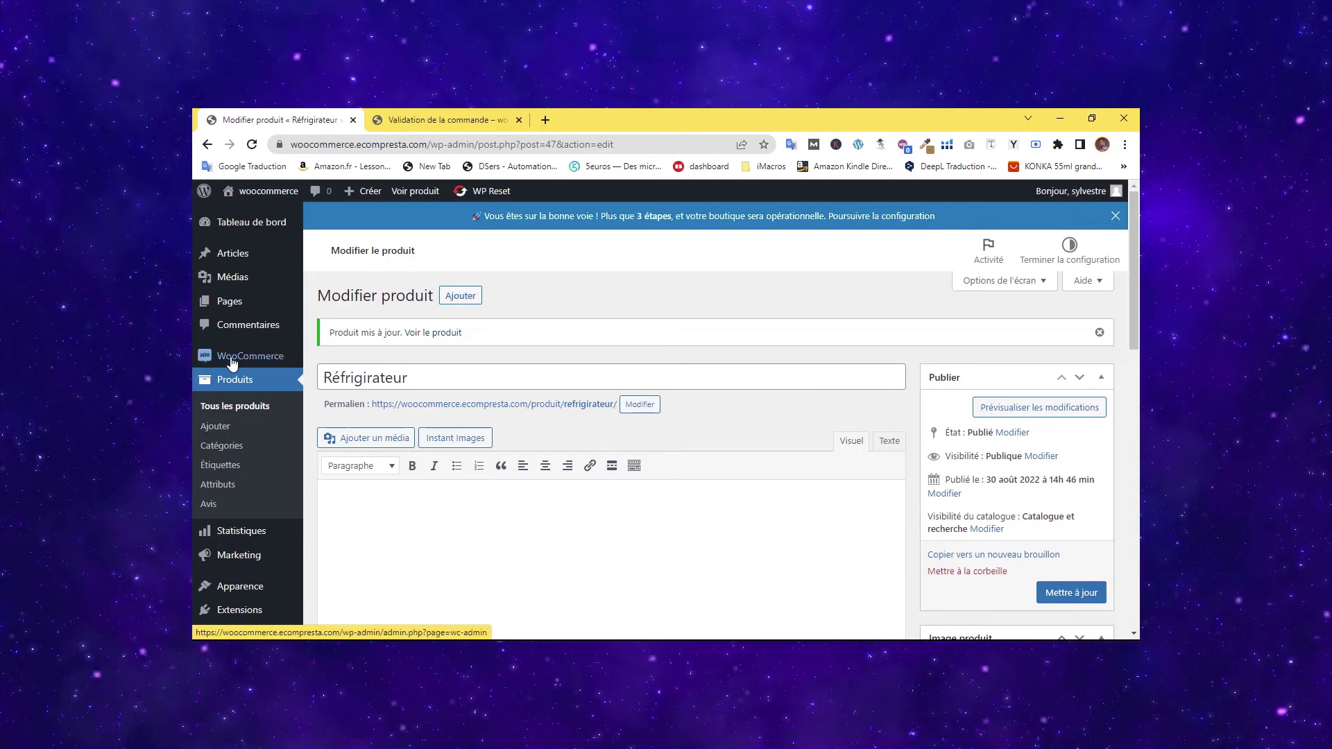
mouse_move(250, 357)
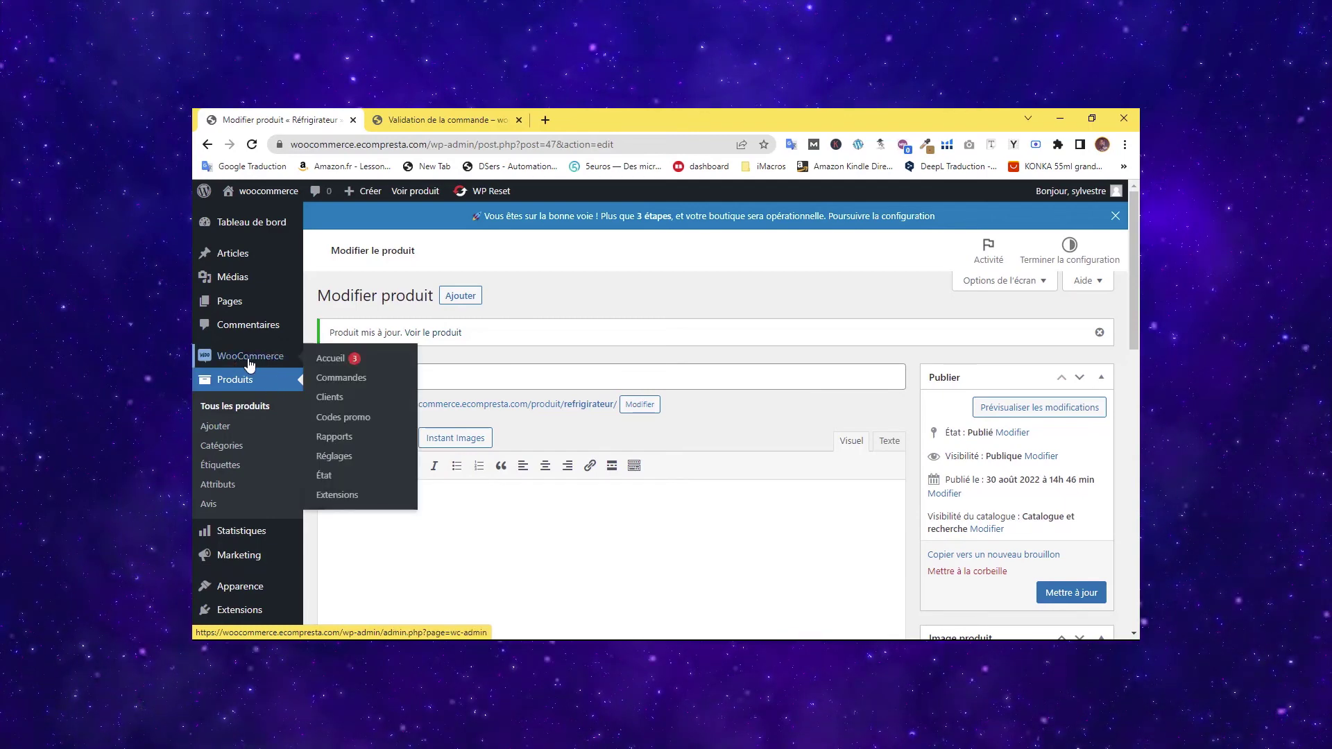
click(335, 459)
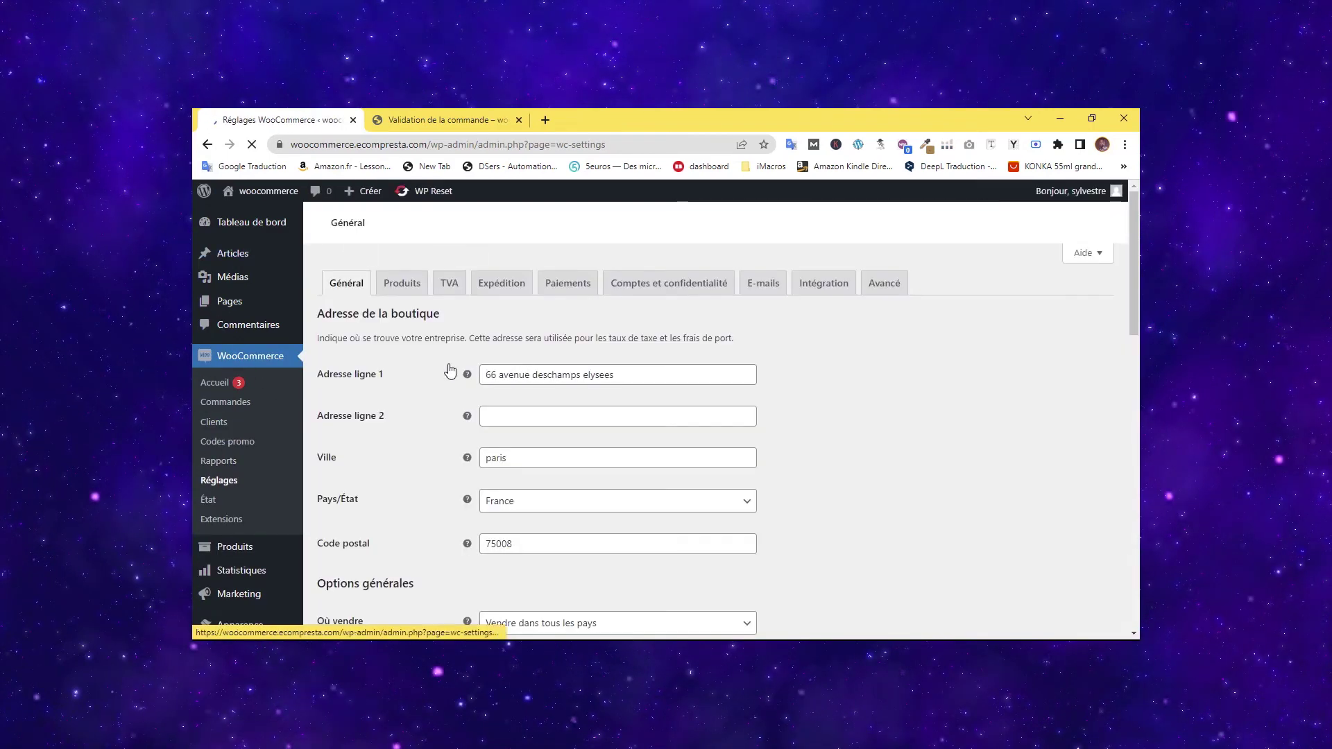
click(677, 291)
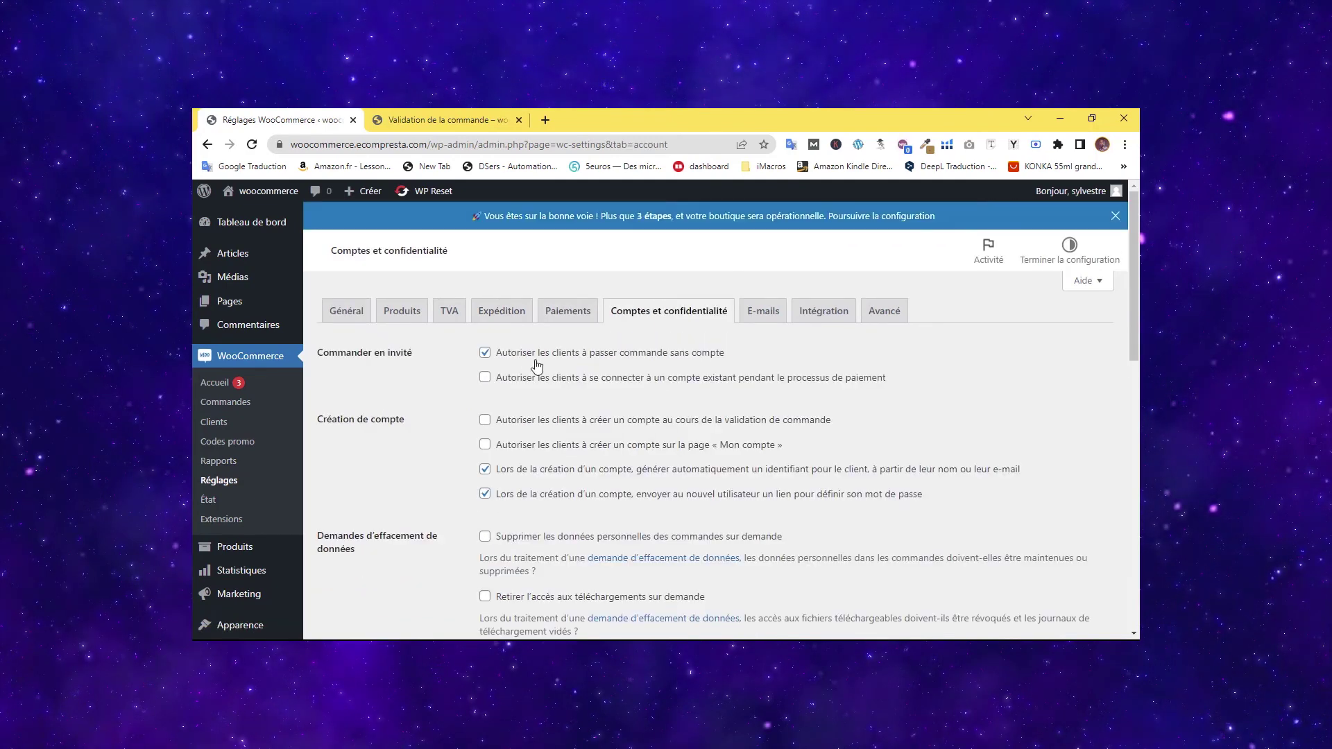
Disable the option letting customers order without an account and enable it again.
drag(517, 354, 730, 355)
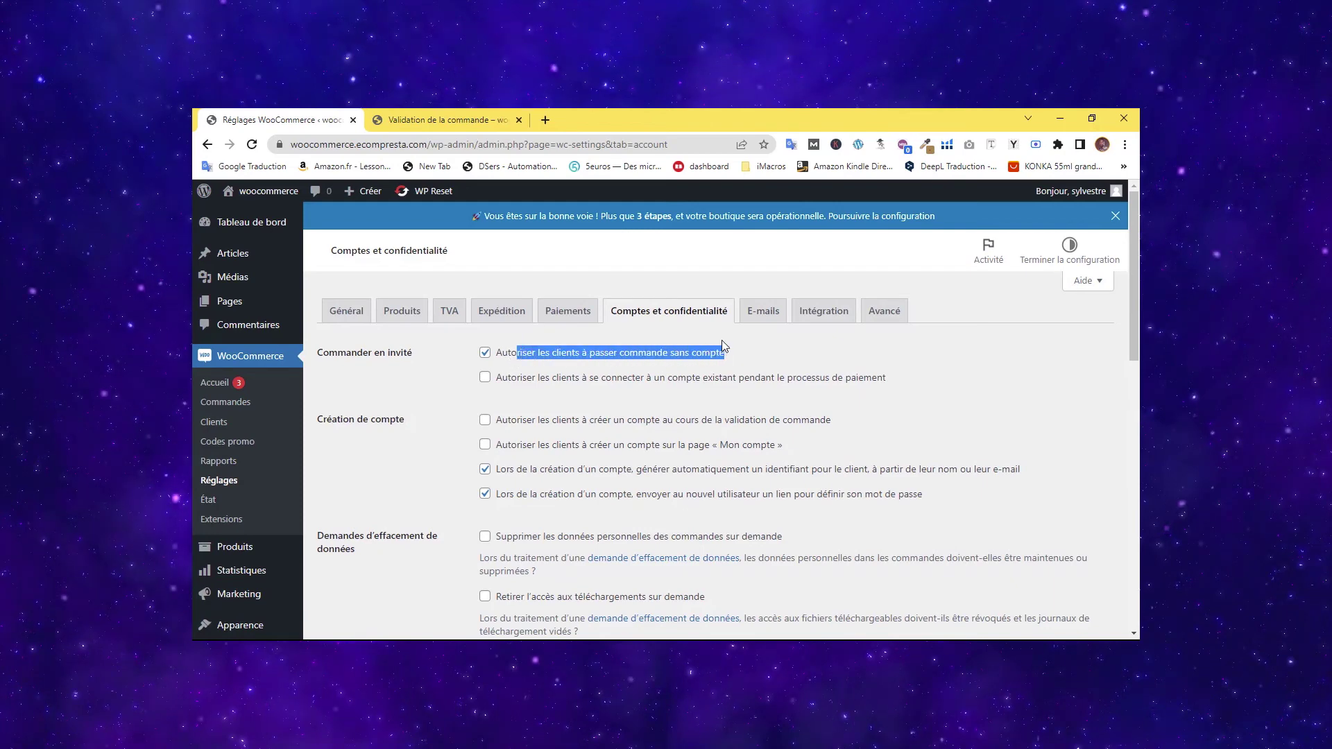
click(582, 355)
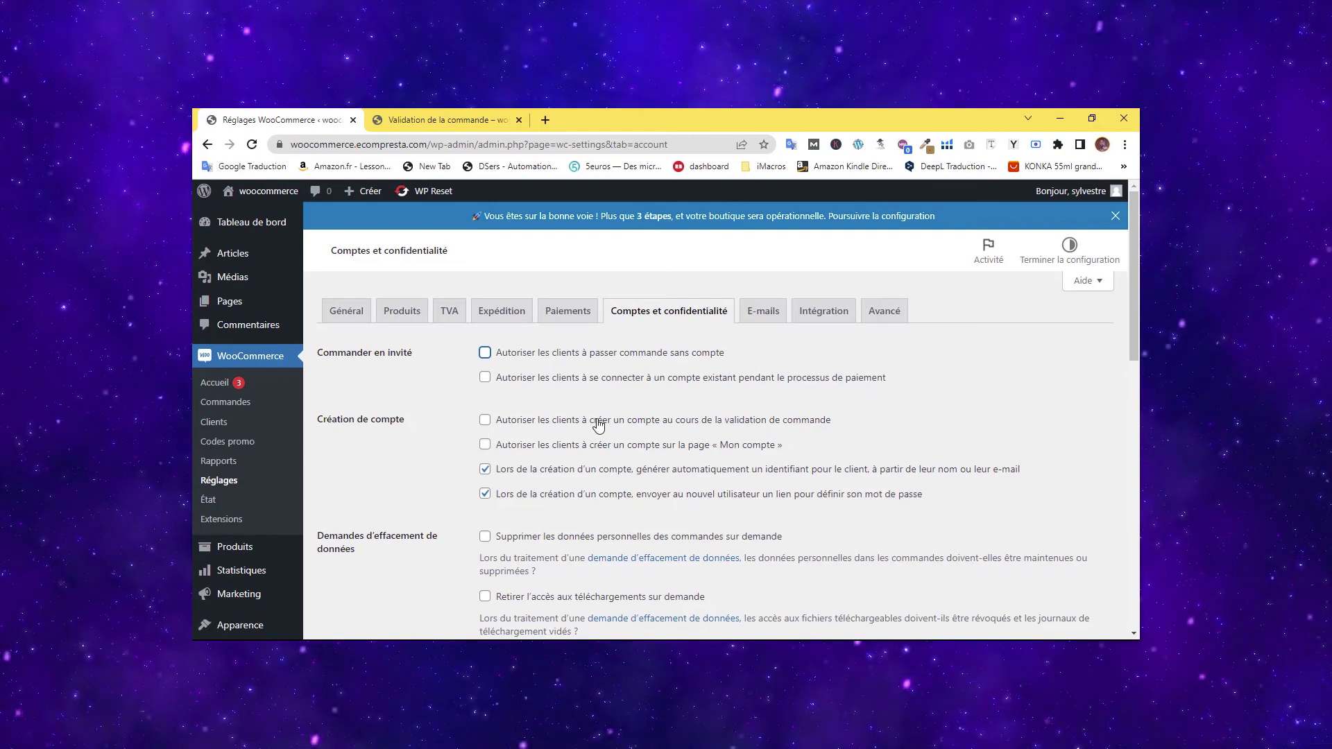
click(484, 353)
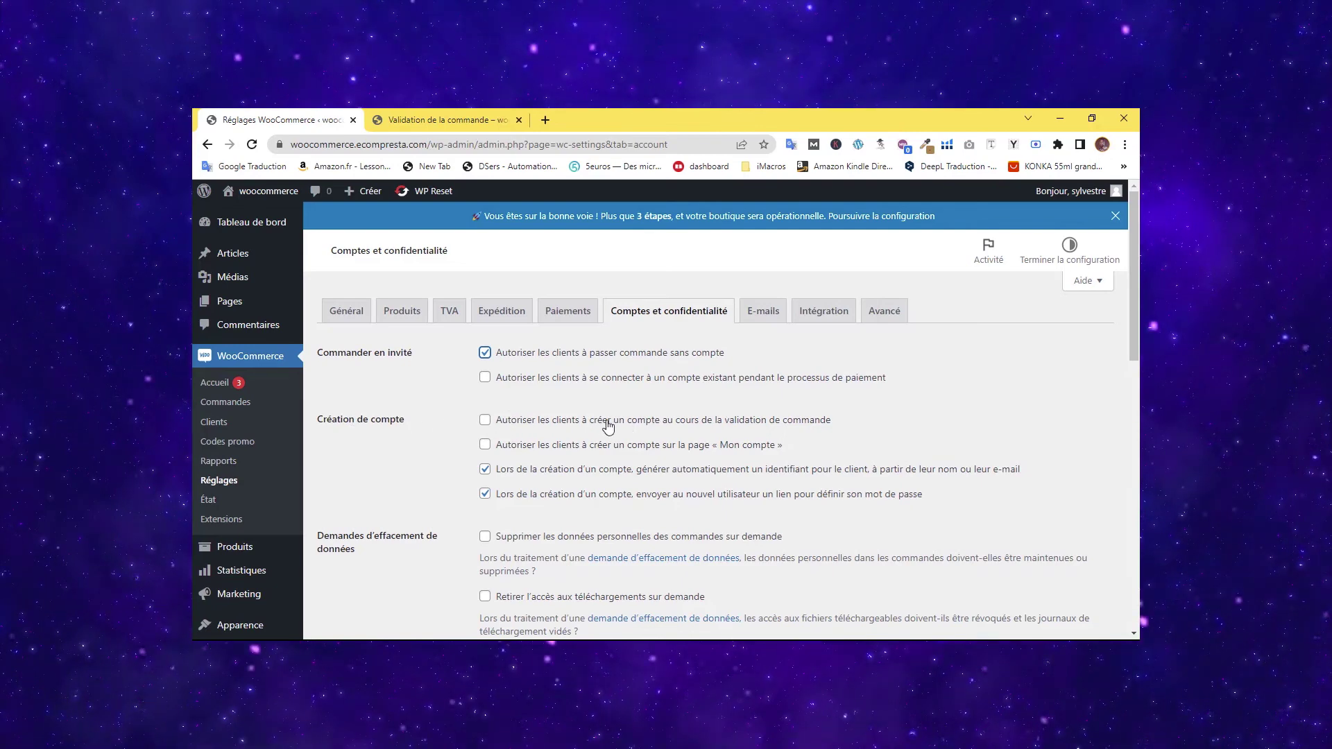
Allow customers to create an account during checkout and on the « Mon compte » page, and save the changes.
click(763, 428)
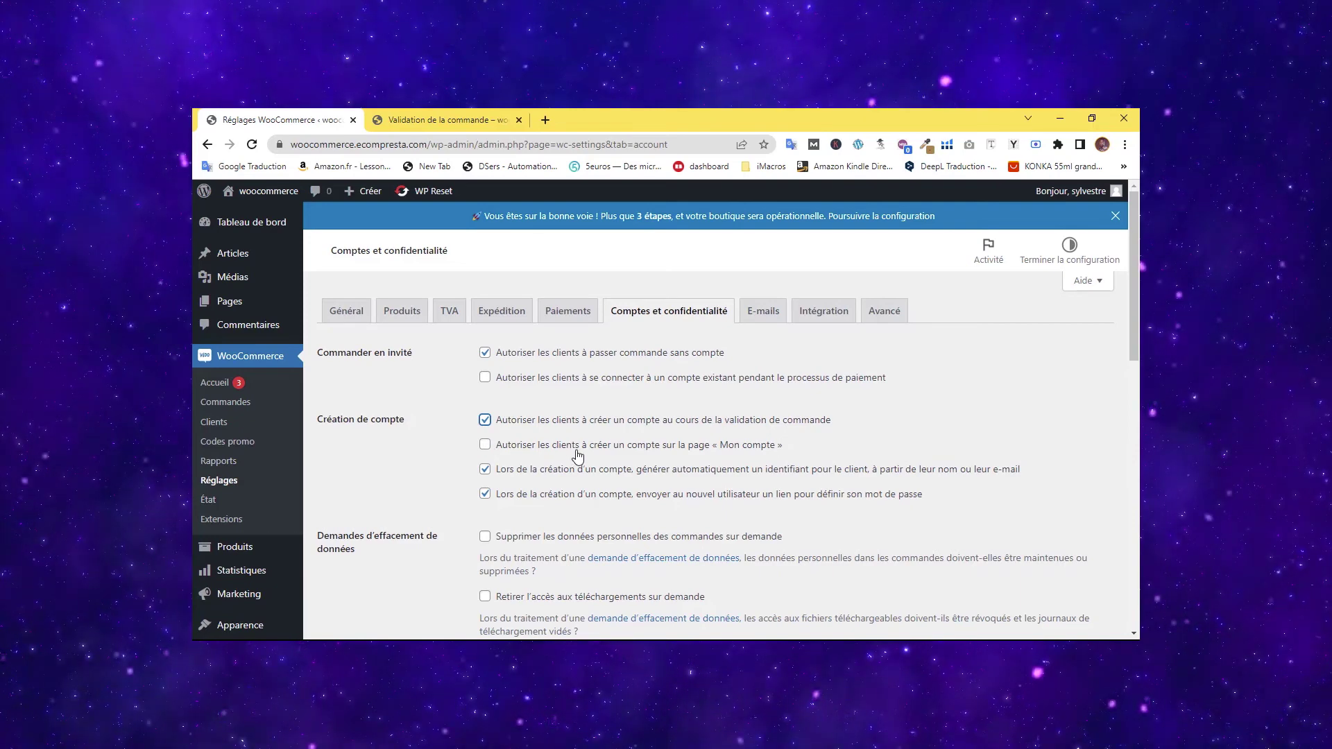
click(723, 452)
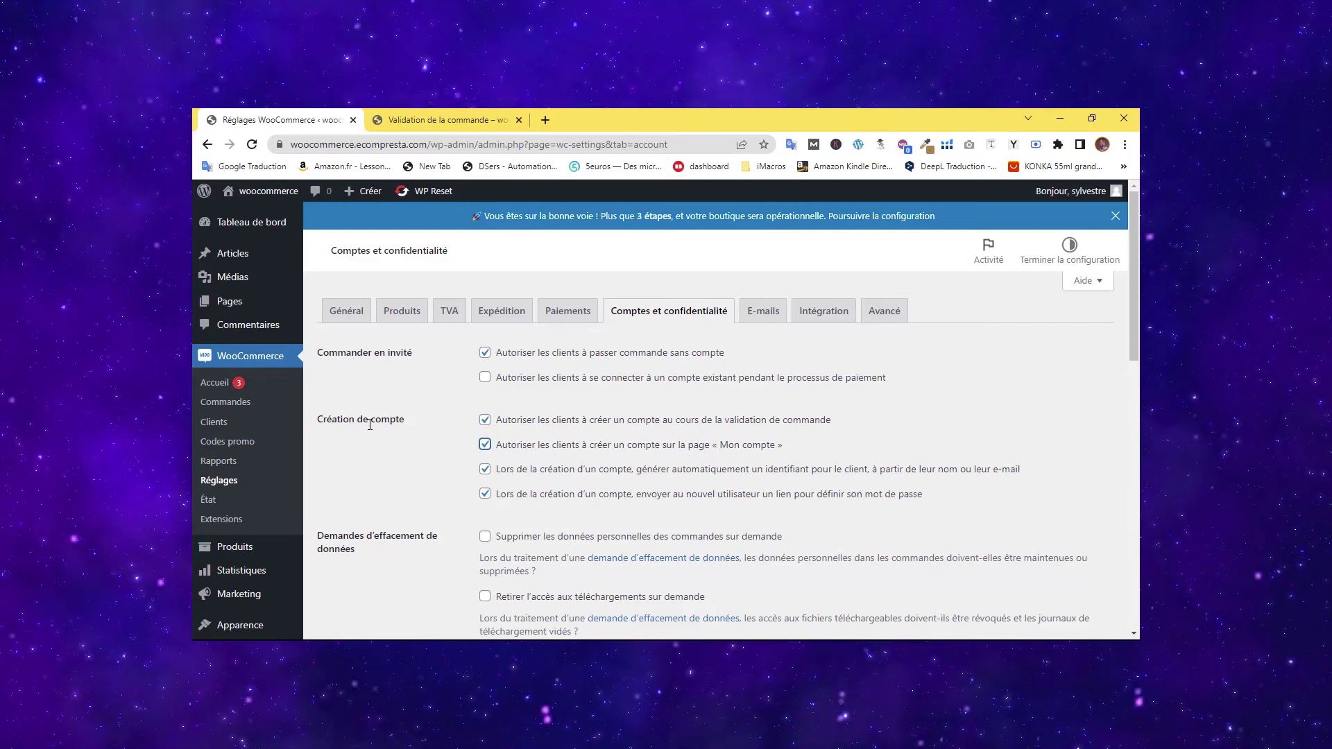
scroll(394, 417, down, 10)
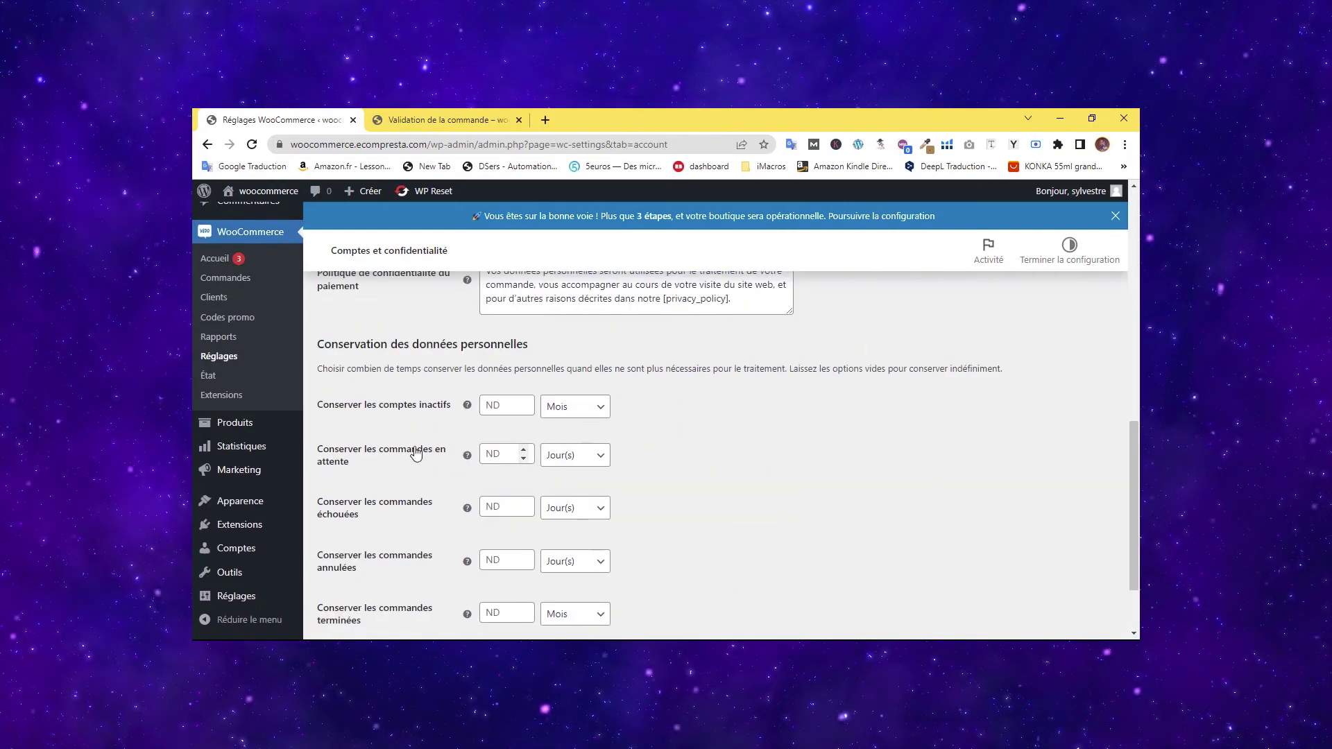
click(381, 576)
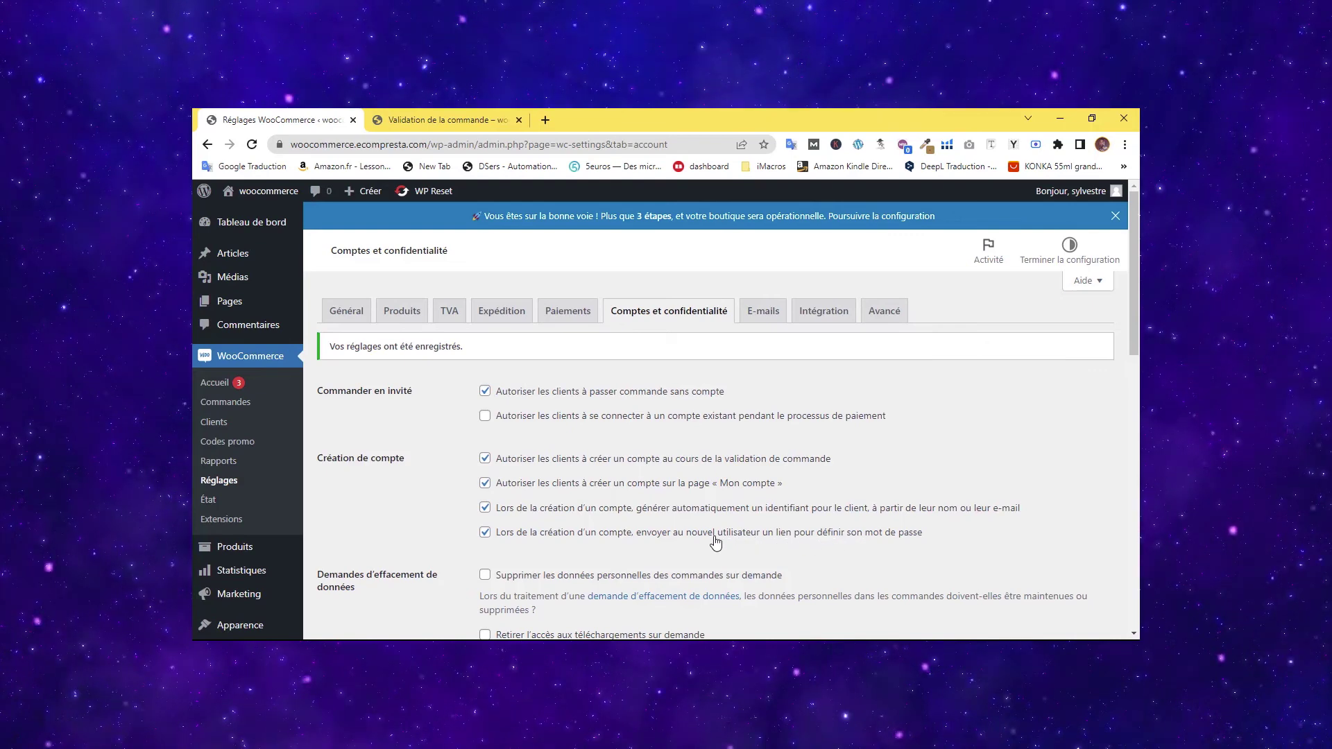
Review the privacy policy and personal data retention options and save the Comptes et confidentialité settings again.
scroll(647, 538, down, 5)
scroll(648, 538, down, 5)
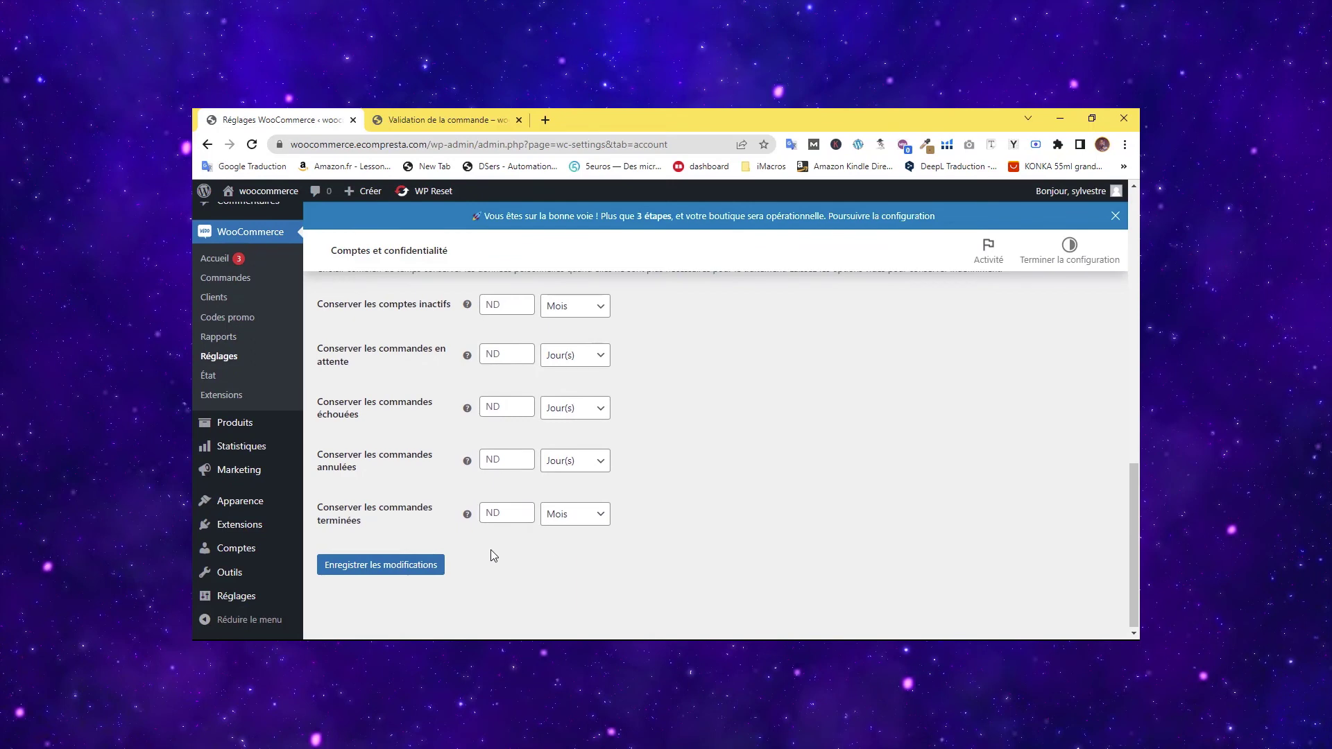
click(426, 562)
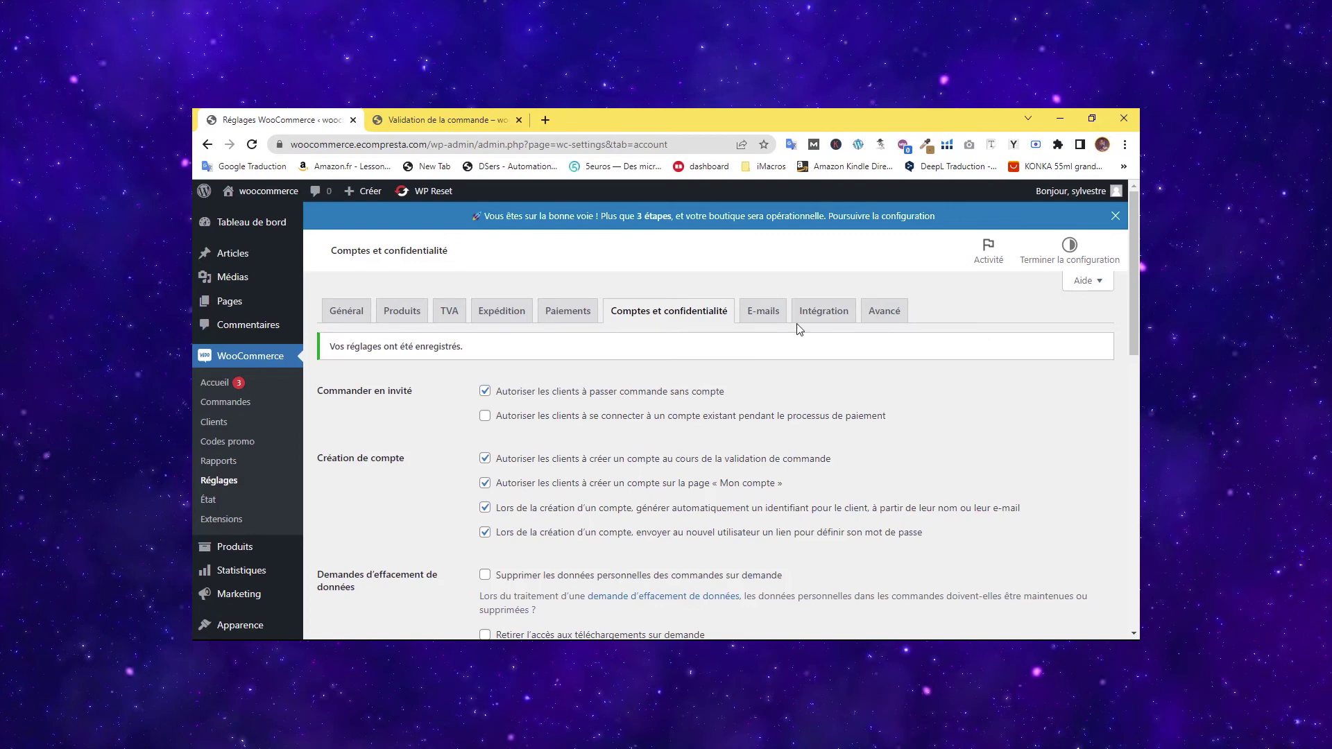
scroll(542, 517, down, 12)
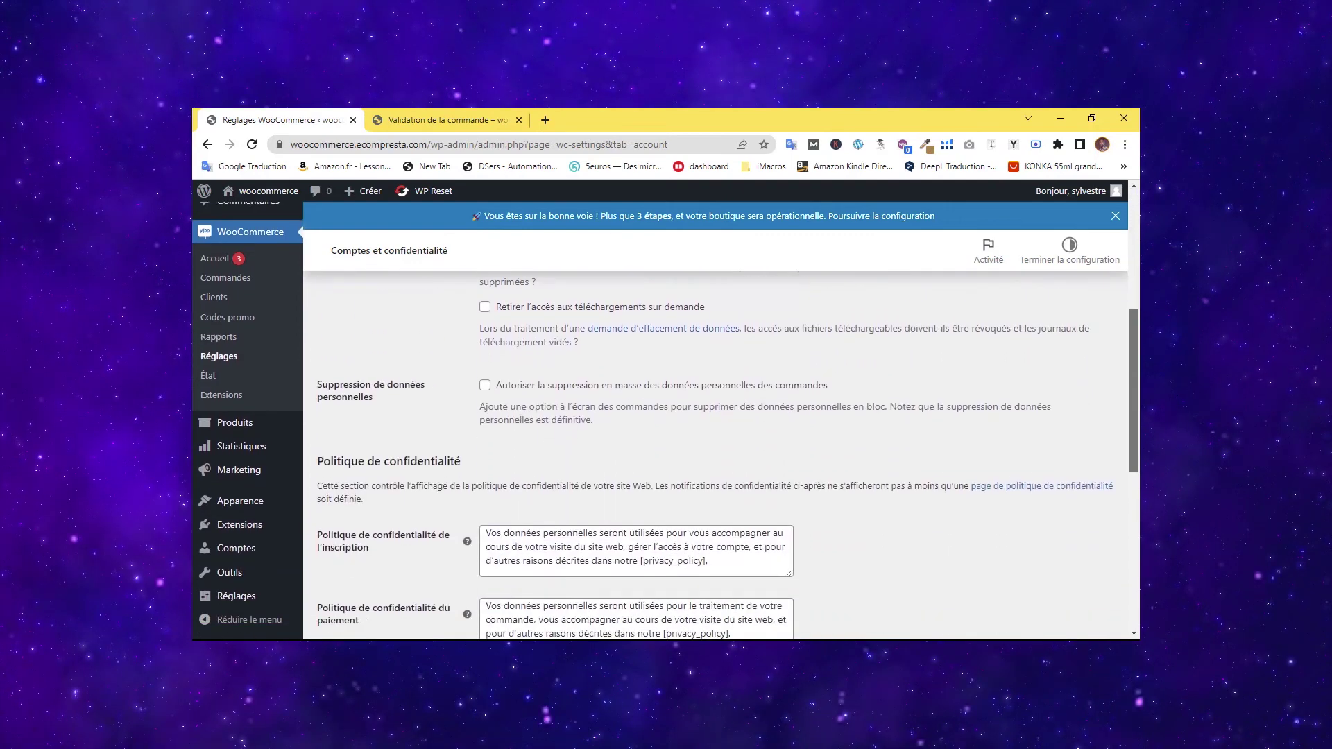
scroll(542, 517, down, 3)
click(368, 565)
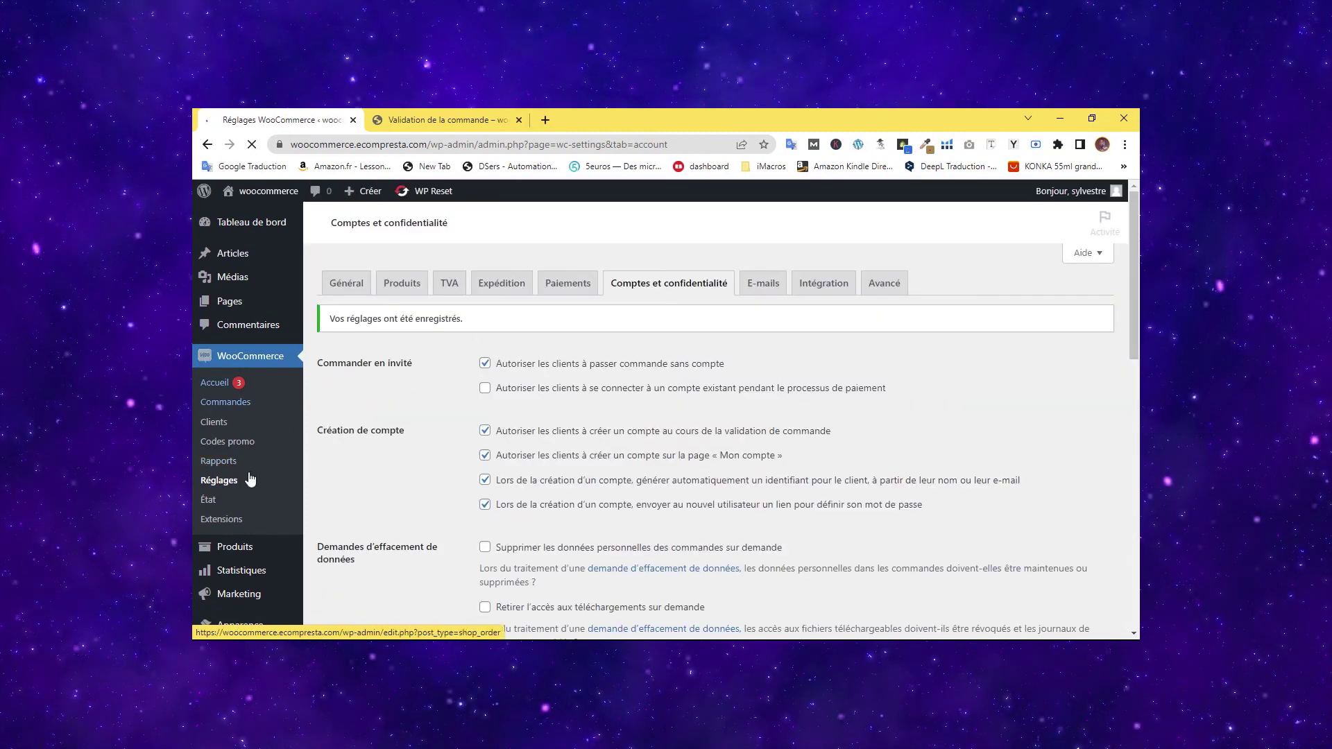
scroll(239, 486, down, 3)
scroll(590, 406, up, 5)
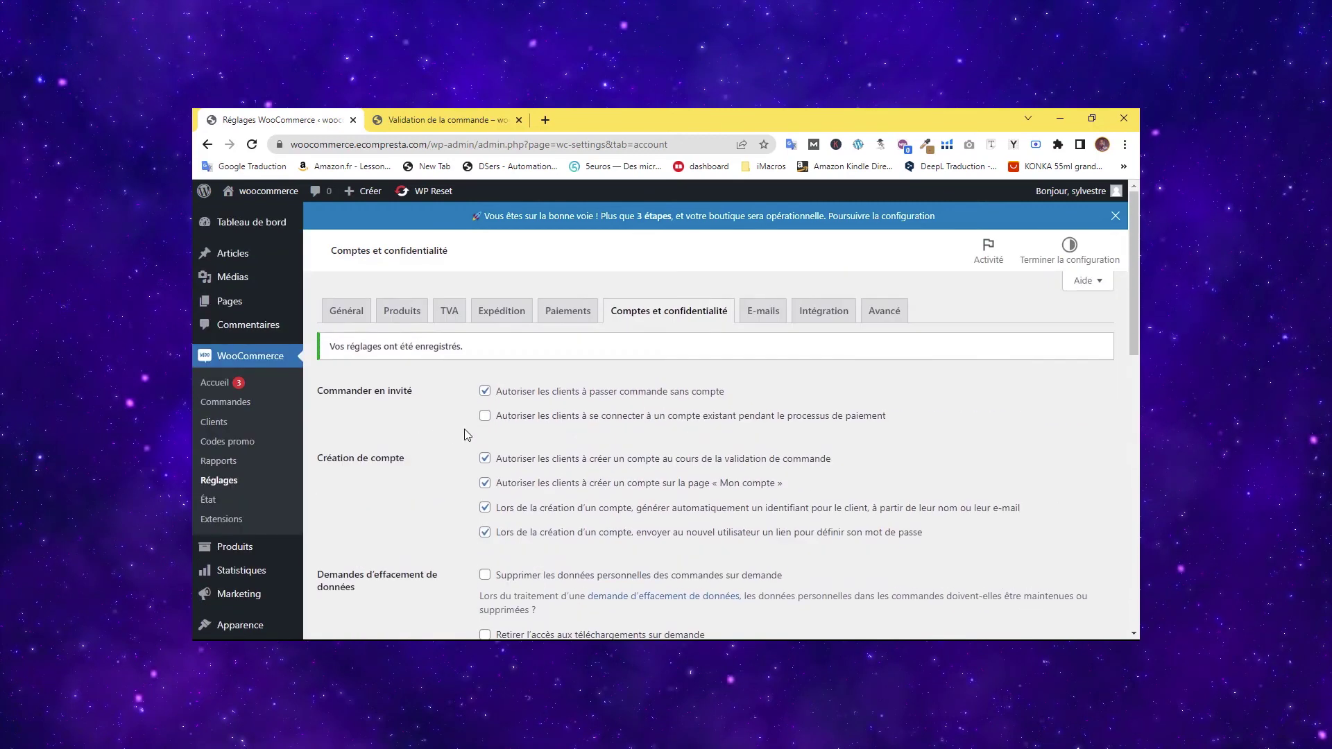
Reopen the WooCommerce settings from the WooCommerce home page and show the E-mails section.
click(217, 386)
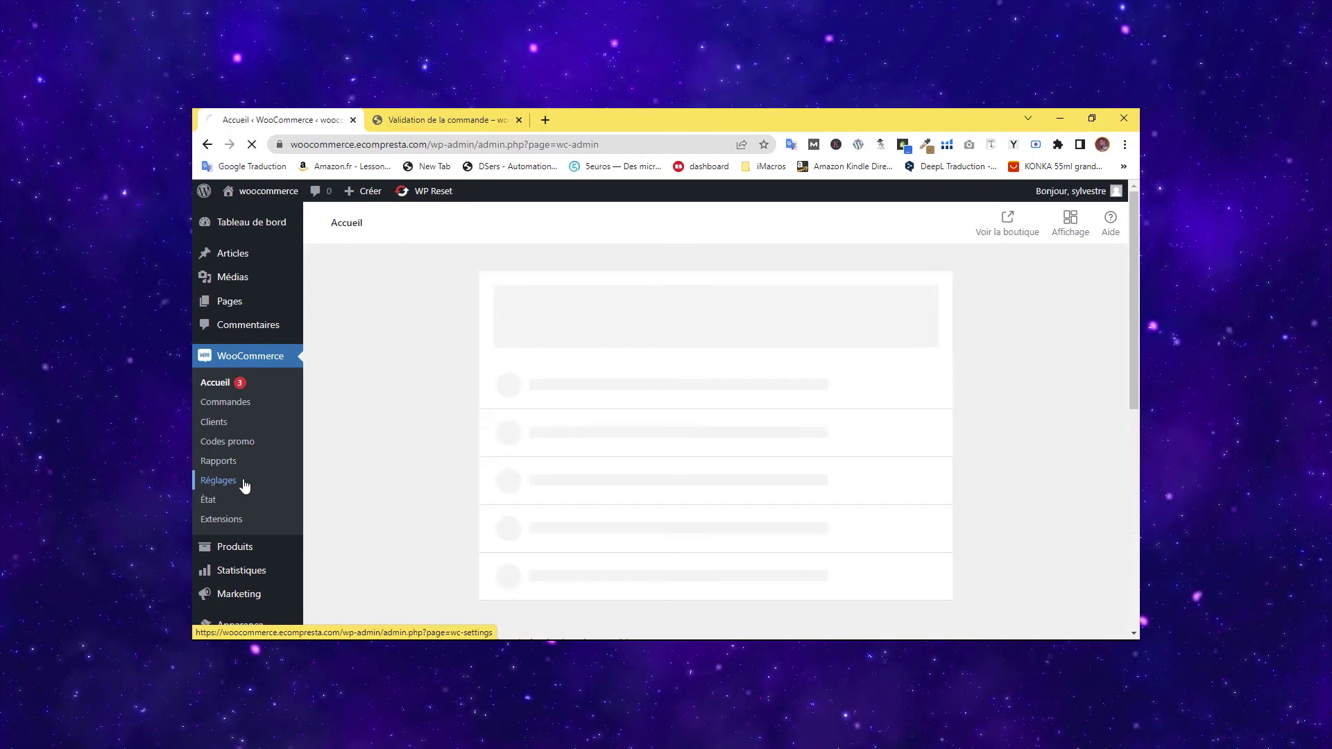
click(228, 483)
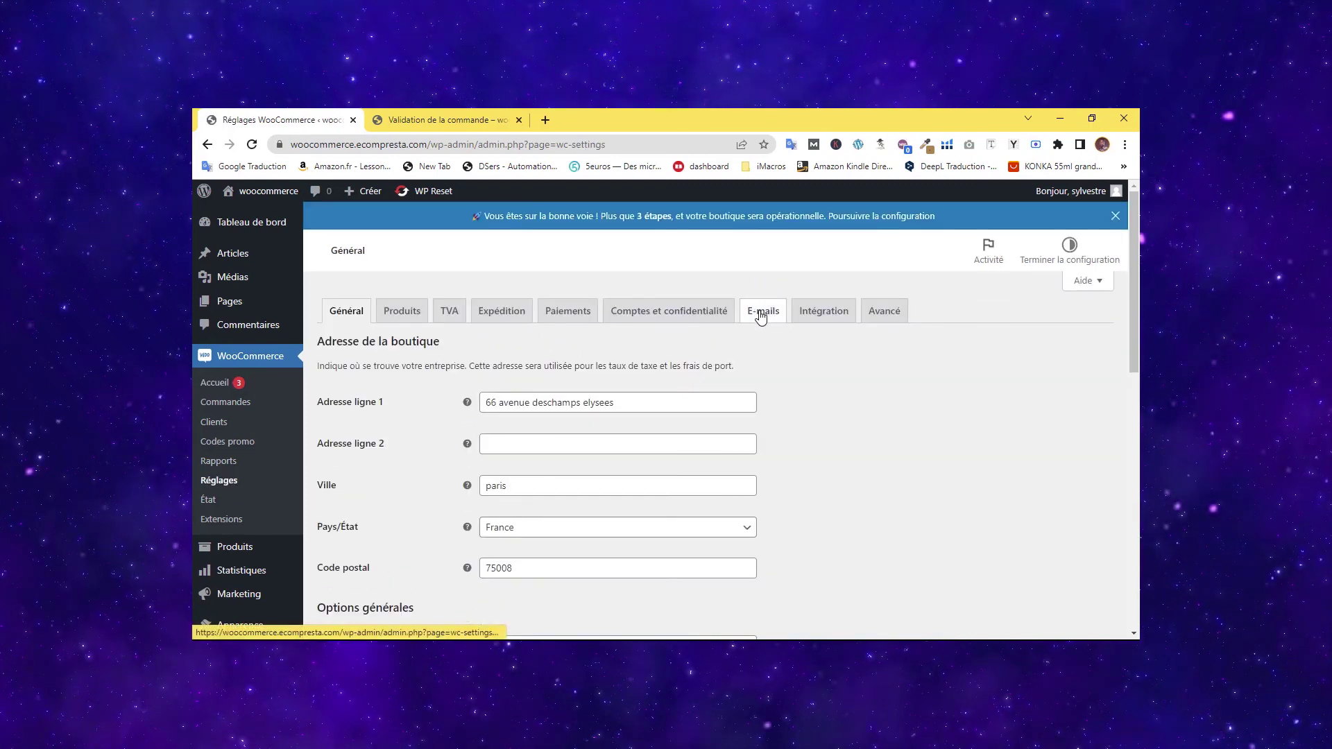
click(764, 311)
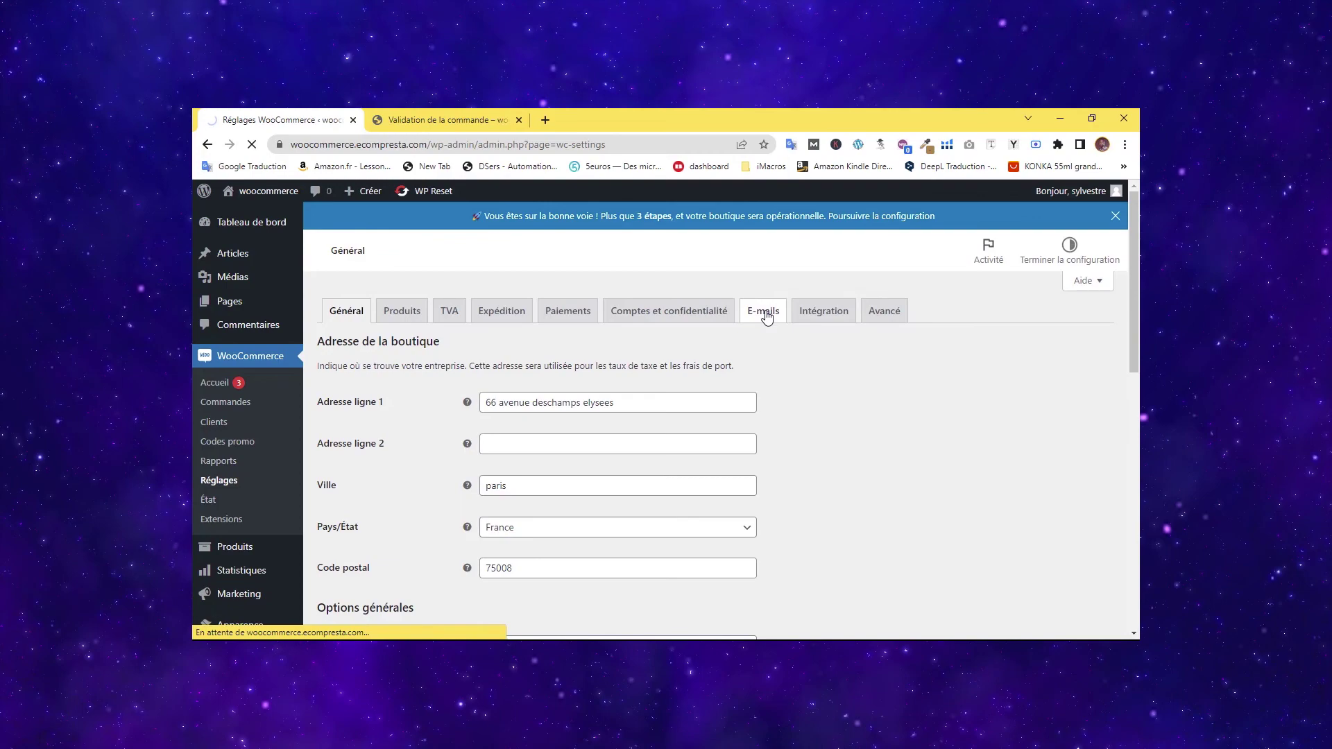
Examine the footer text of the e-mail template, in particular its "Built with {WooCommerce}" part.
drag(1133, 318, 1139, 517)
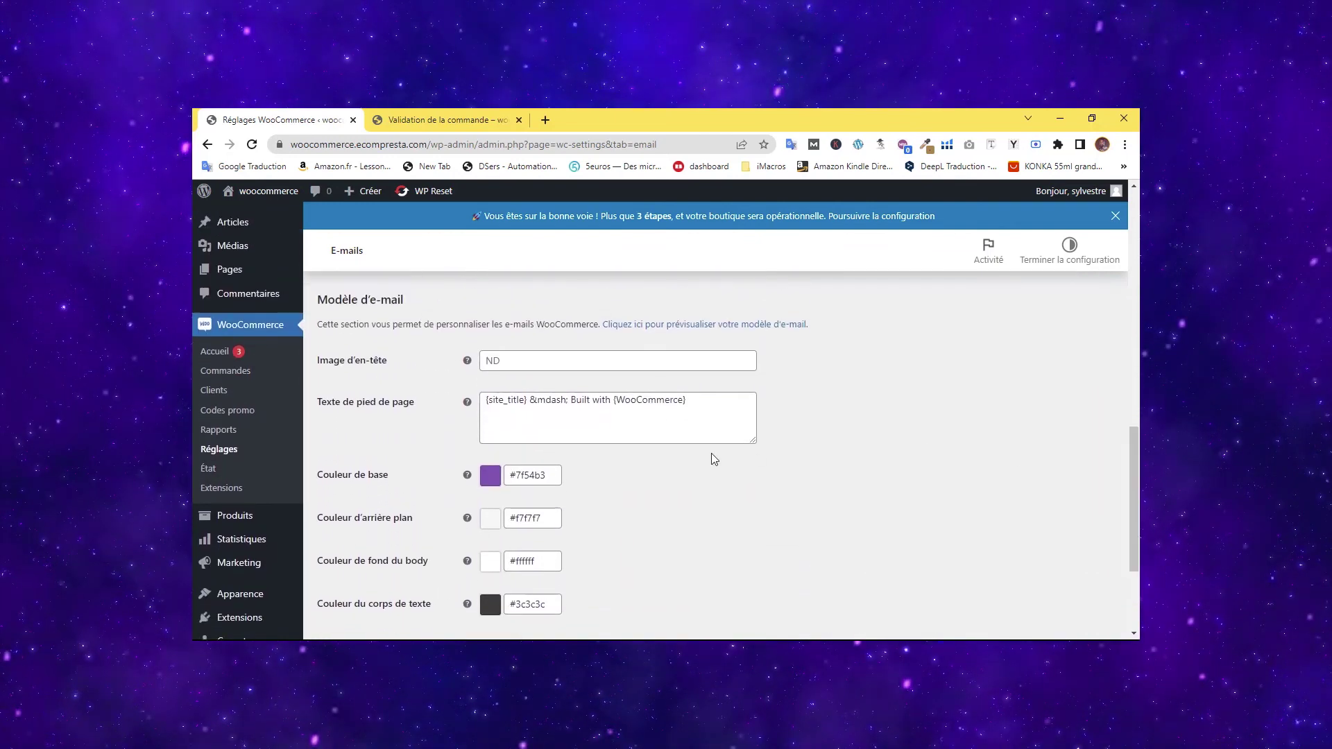
click(594, 401)
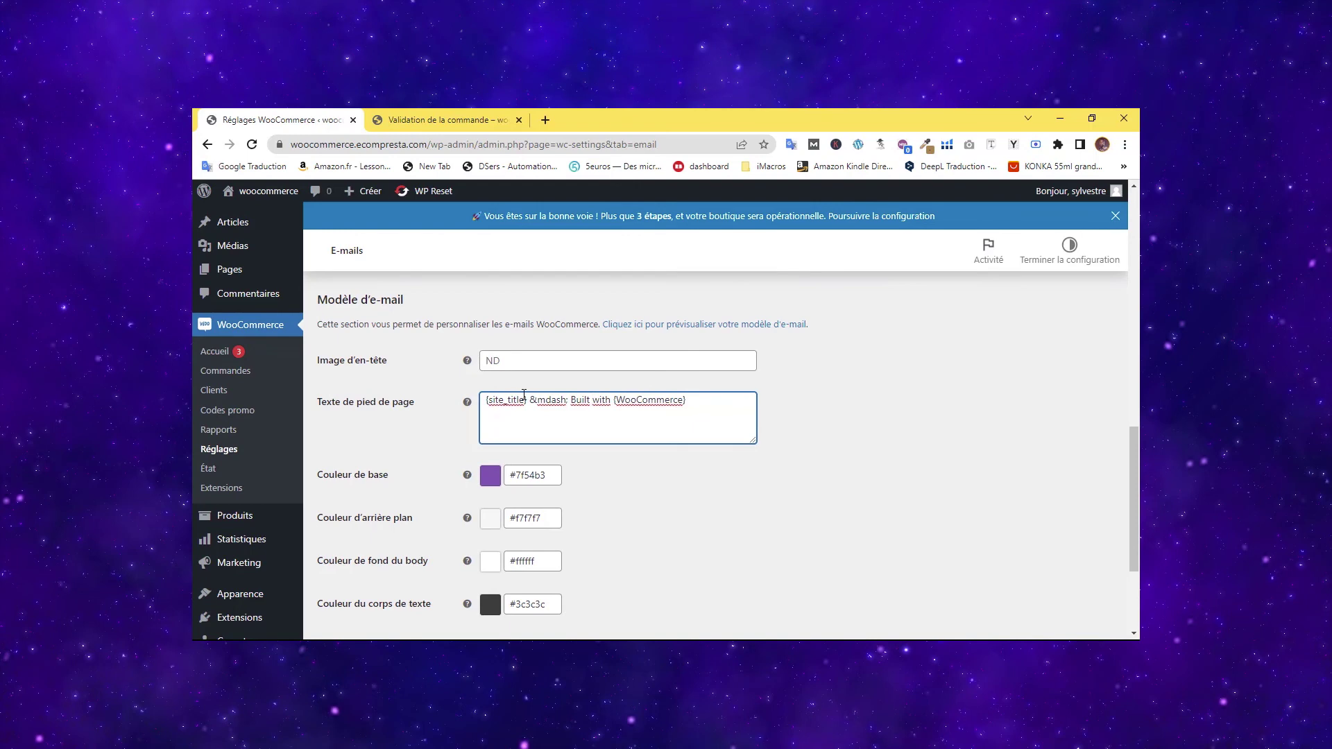
drag(332, 402, 424, 402)
click(576, 400)
drag(519, 403, 665, 401)
click(528, 410)
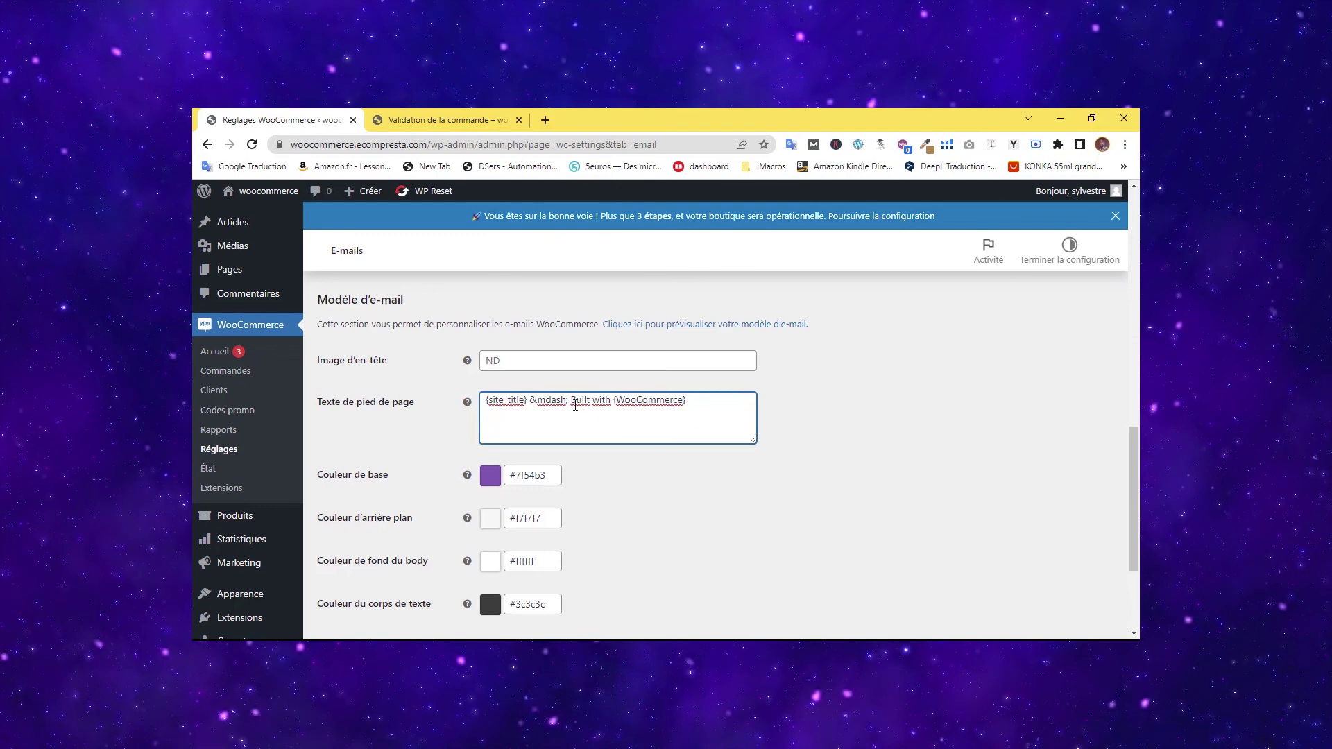
drag(687, 401, 588, 401)
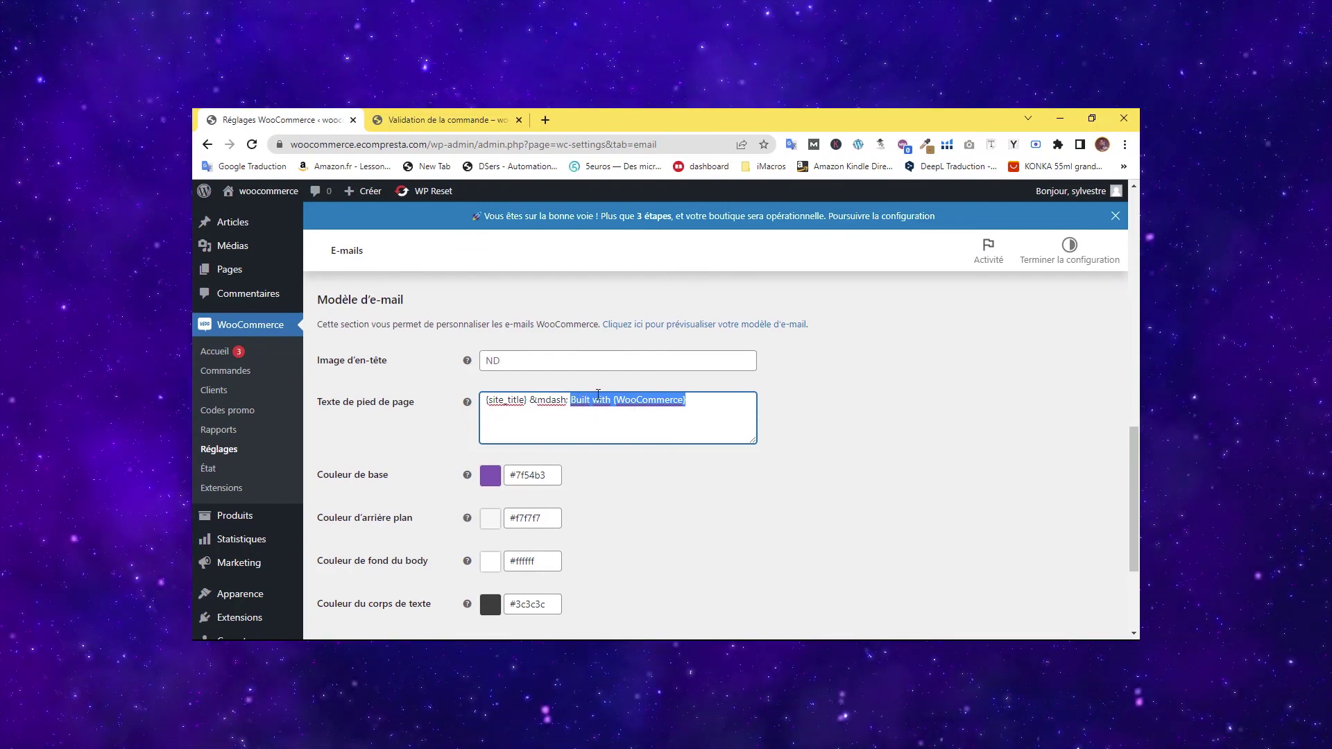
click(585, 401)
drag(689, 403, 575, 403)
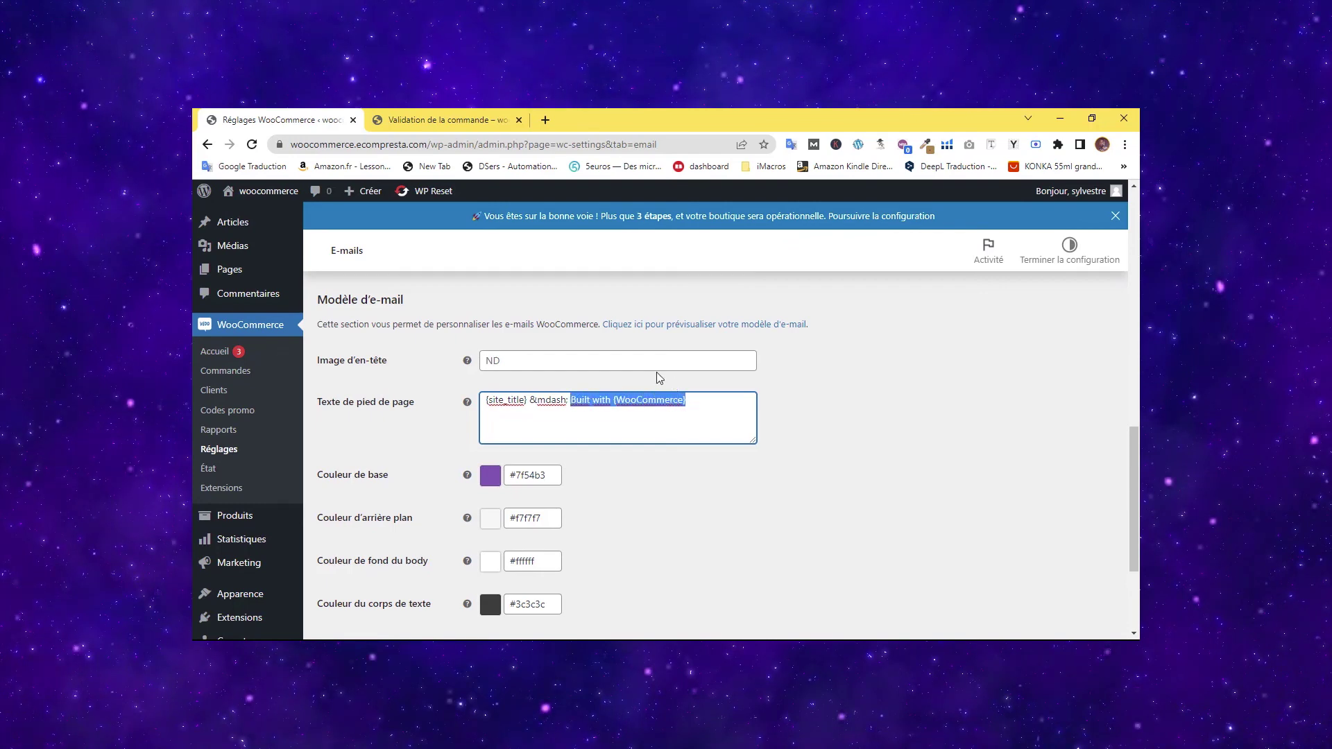
Set the base colour of the e-mail template to the red shade #c57171.
click(544, 475)
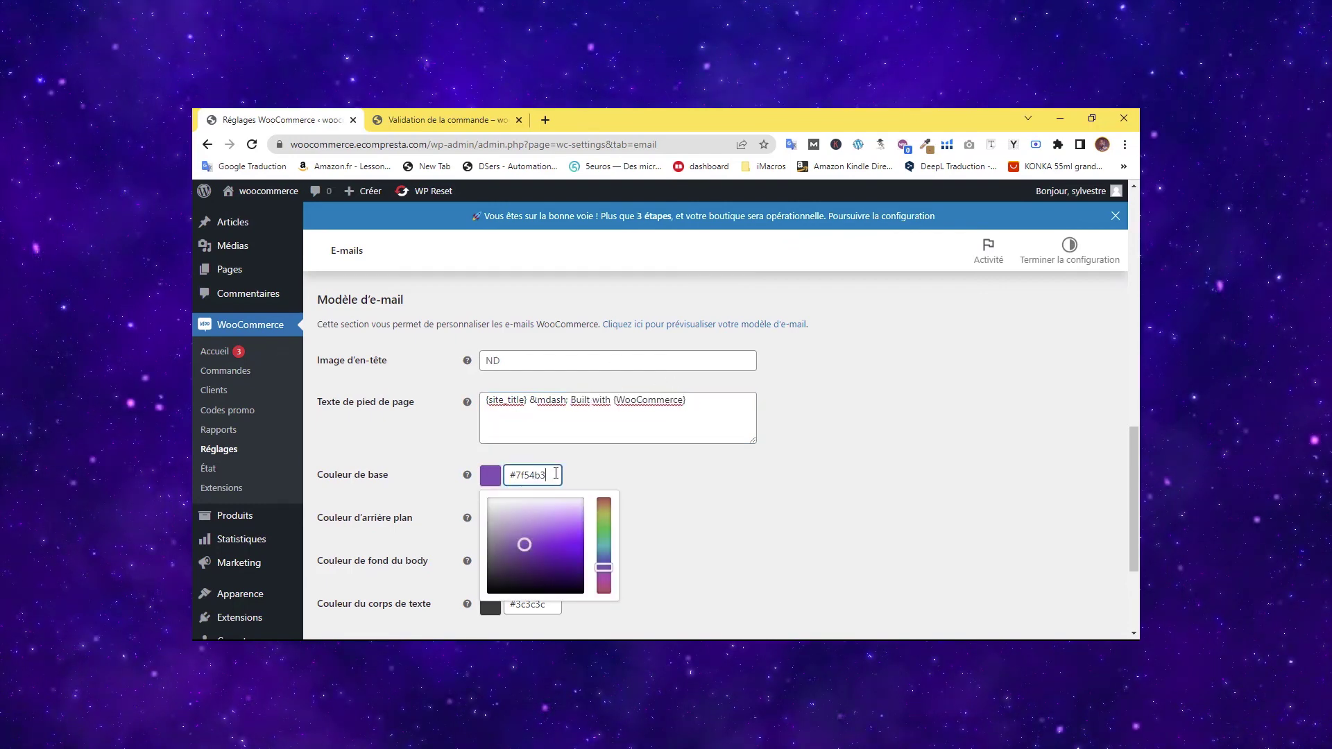
click(489, 590)
click(472, 575)
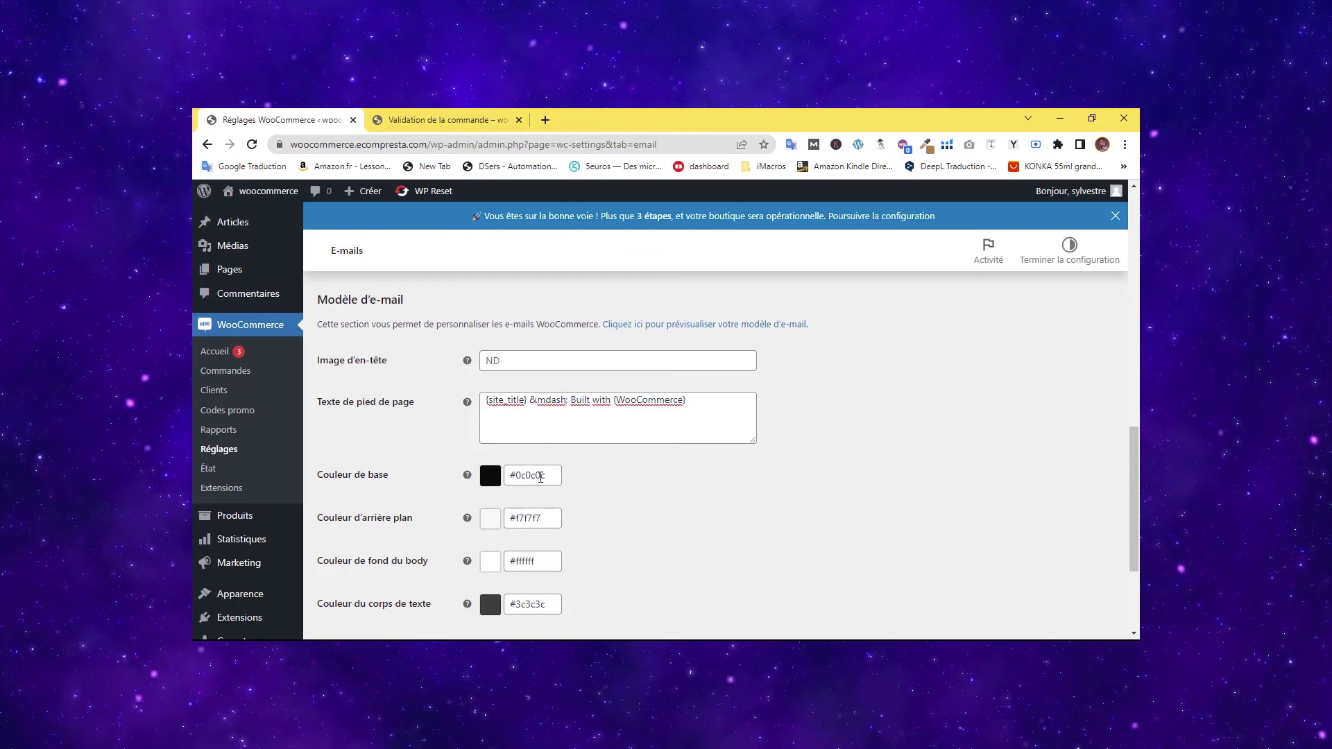
click(542, 476)
mouse_move(537, 519)
mouse_down()
mouse_move(562, 498)
mouse_move(533, 499)
mouse_move(528, 535)
mouse_up()
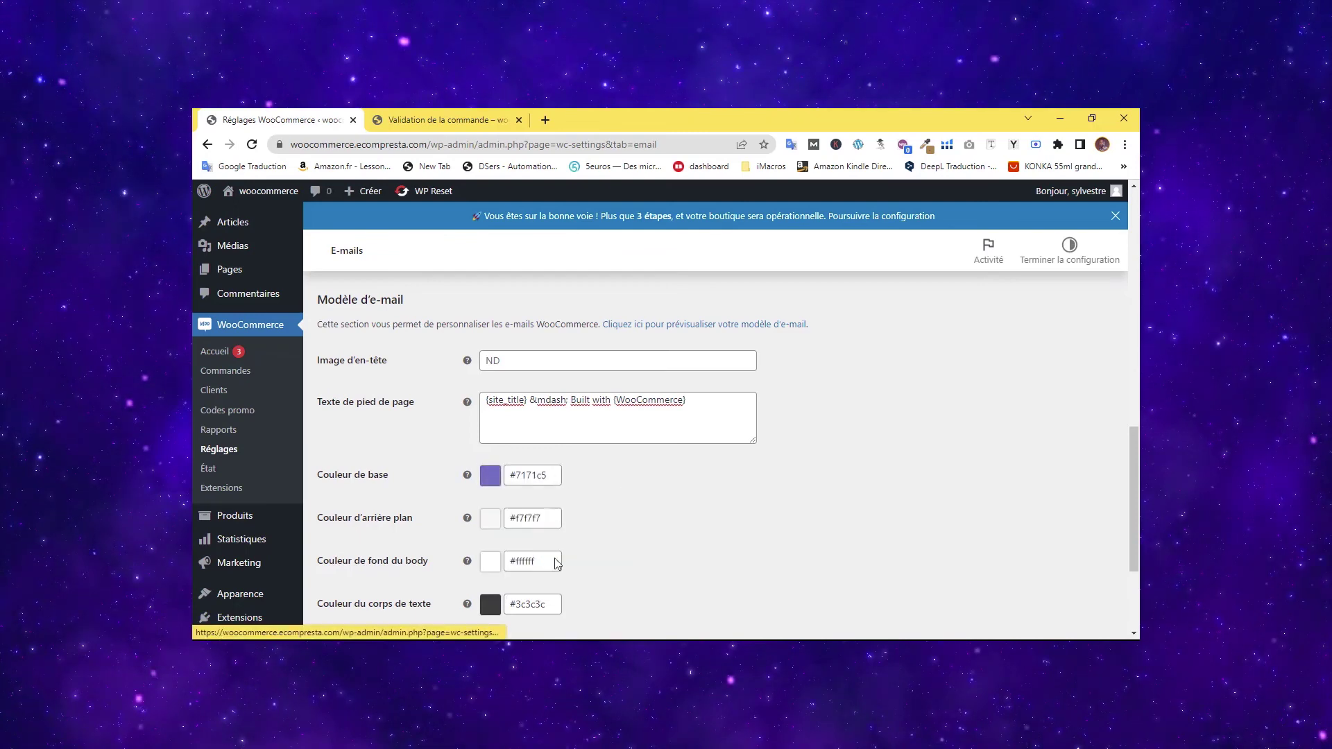
click(526, 479)
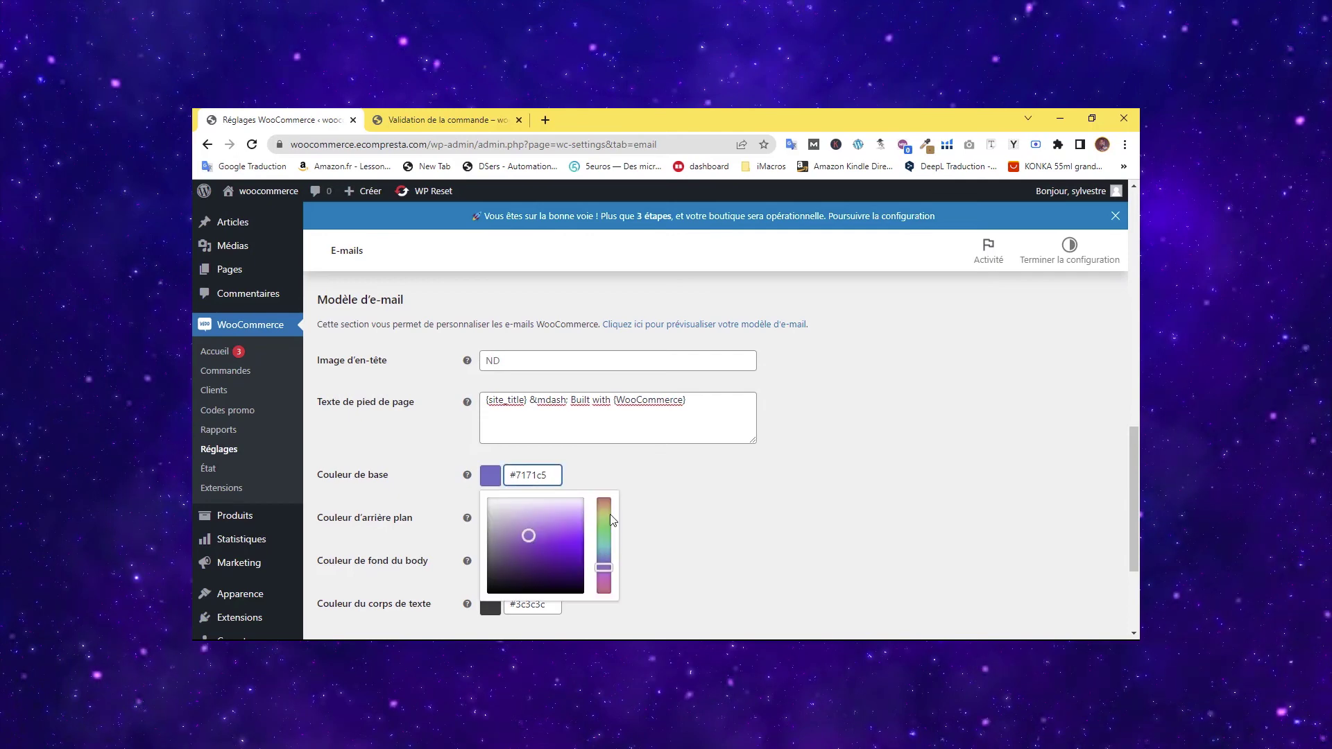
drag(613, 520, 607, 503)
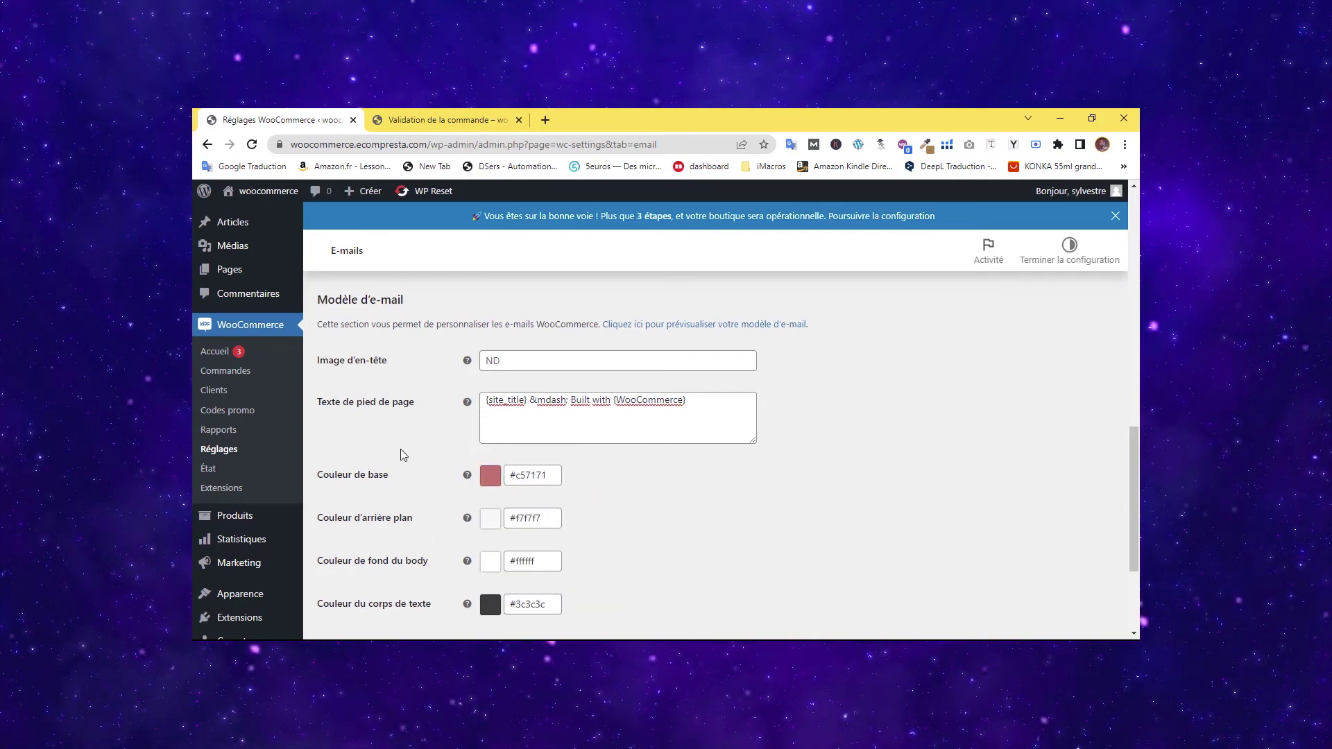
Check the remaining template colours and the store trends option, and save the e-mail settings.
scroll(401, 448, down, 2)
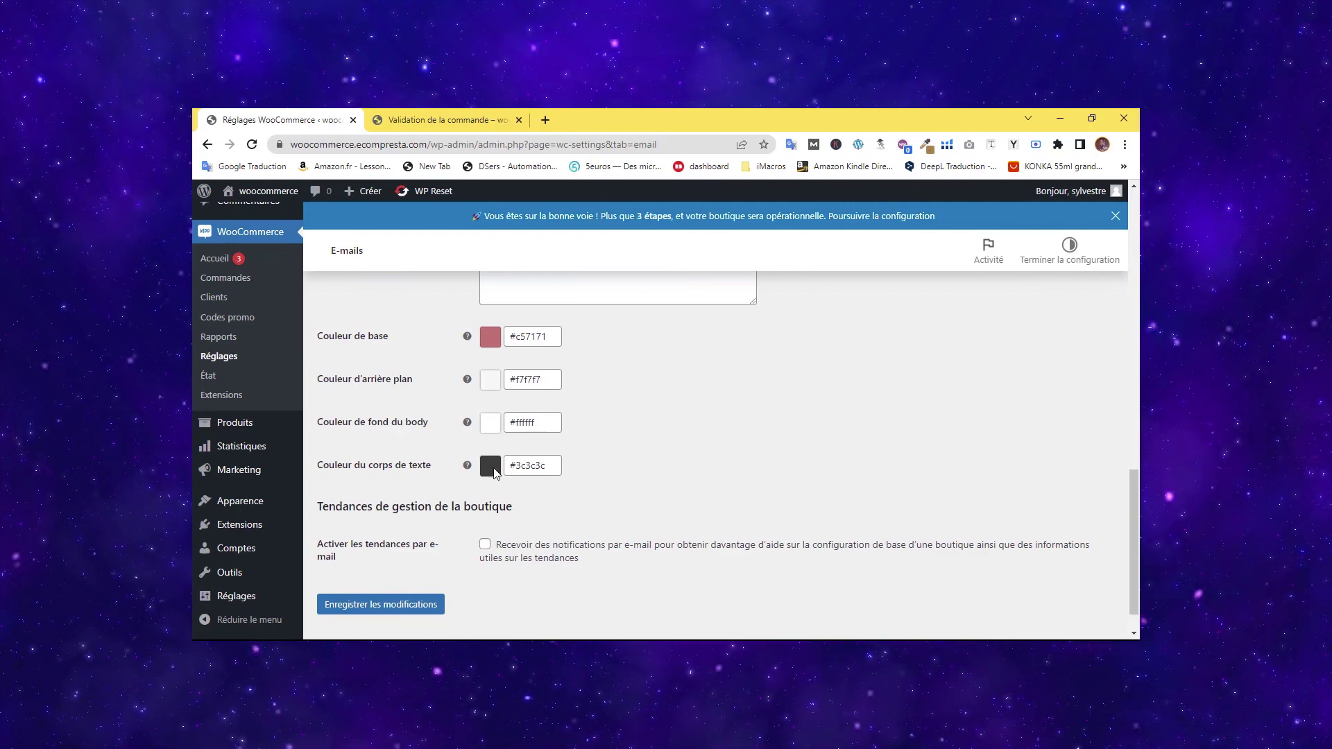
scroll(490, 440, up, 3)
scroll(555, 486, down, 3)
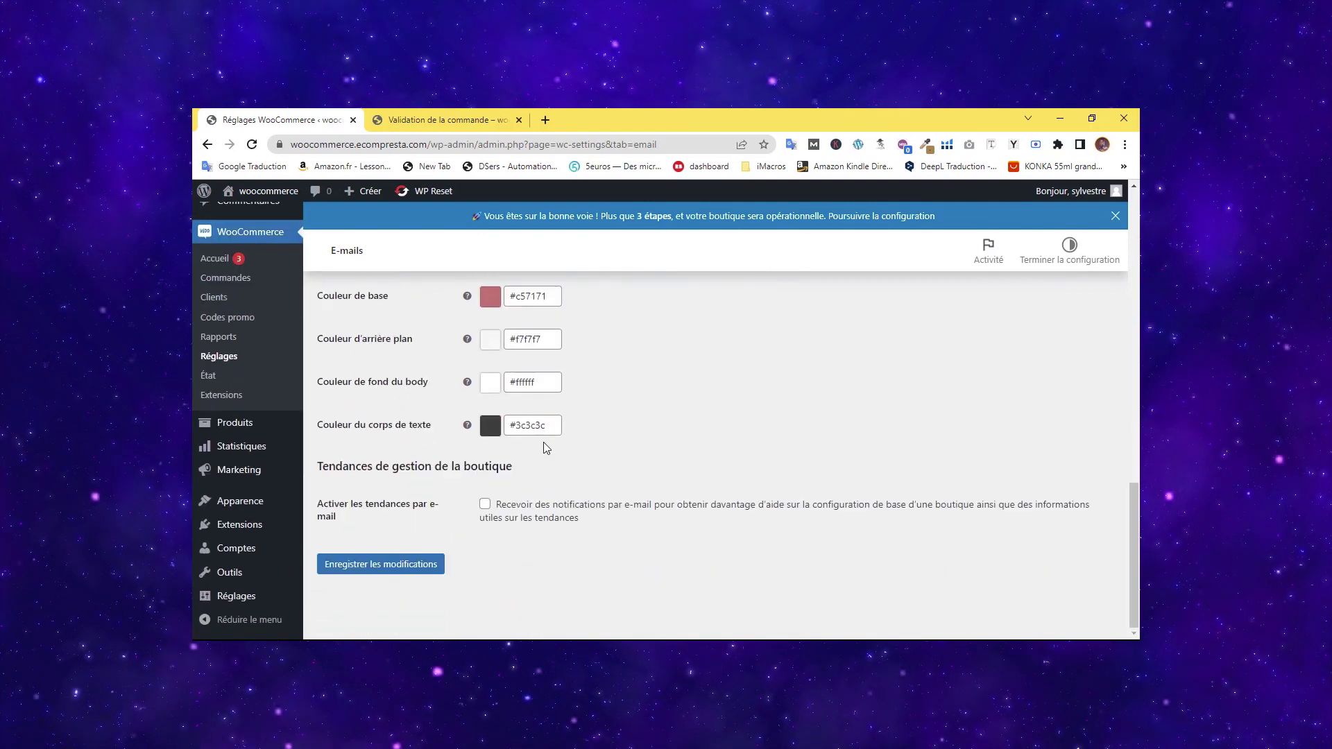
scroll(580, 430, up, 2)
scroll(442, 497, down, 2)
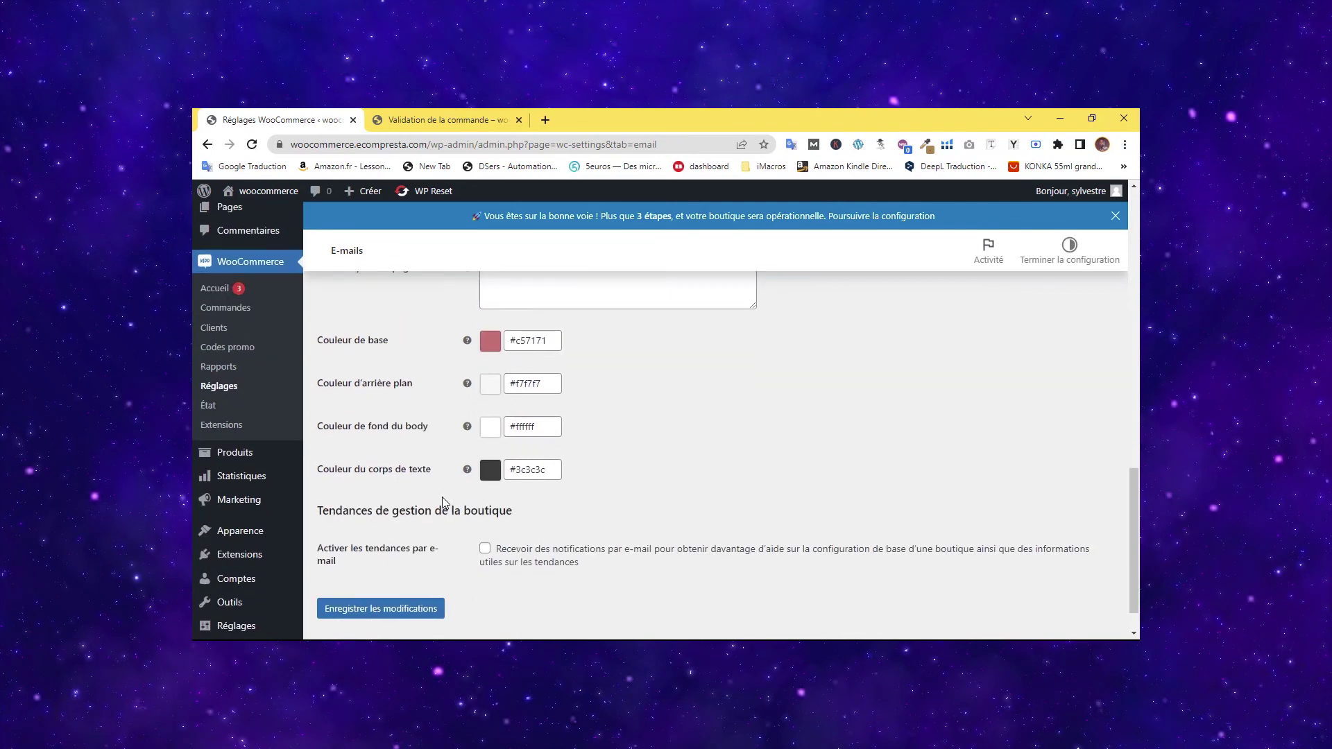
click(399, 565)
Review the e-mail notification list, the template footer text and the help note for the sender name.
scroll(447, 478, up, 8)
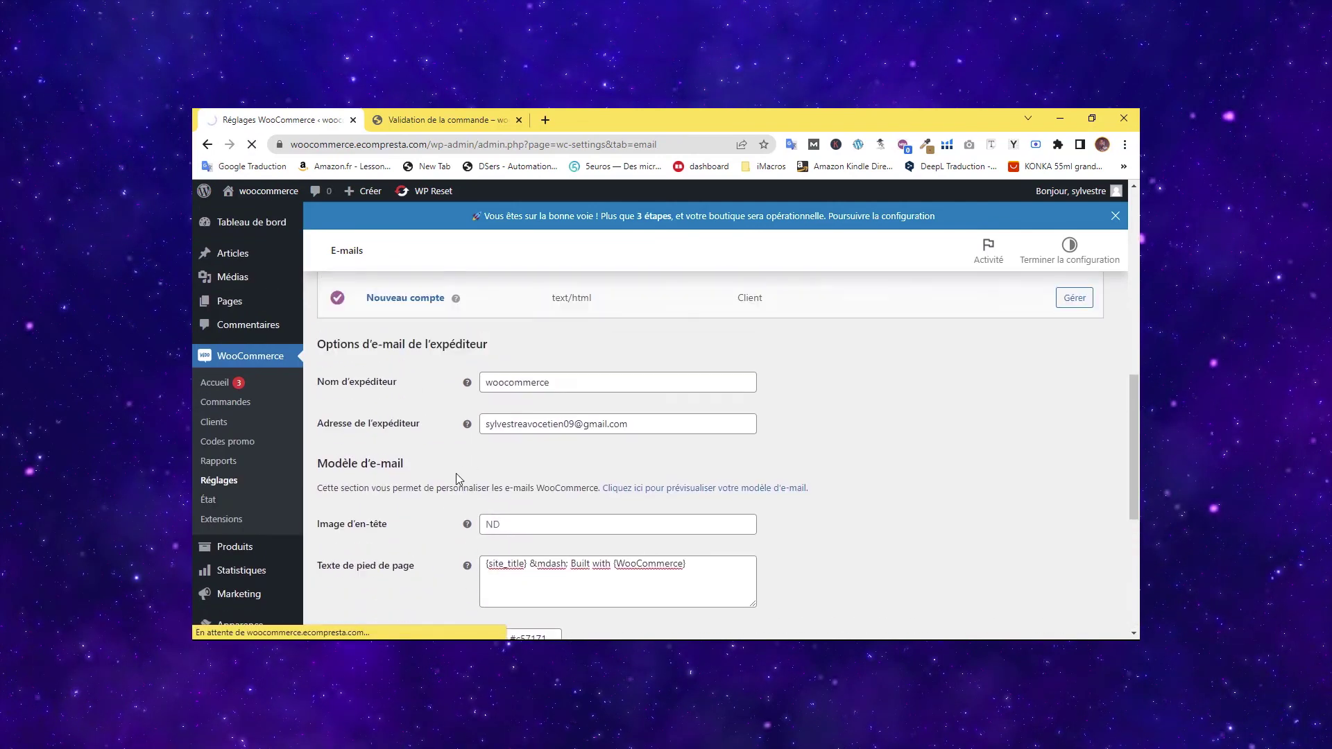
scroll(458, 473, down, 2)
scroll(456, 473, down, 1)
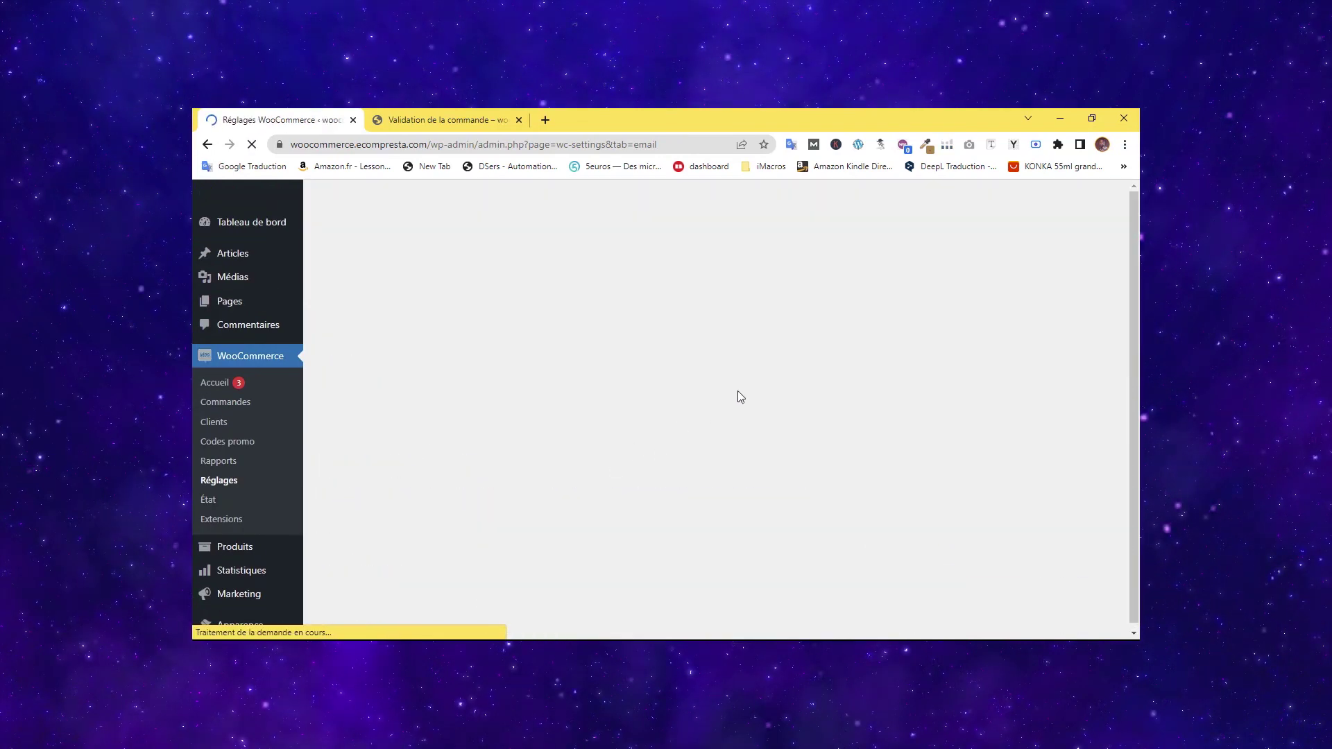
scroll(447, 242, down, 9)
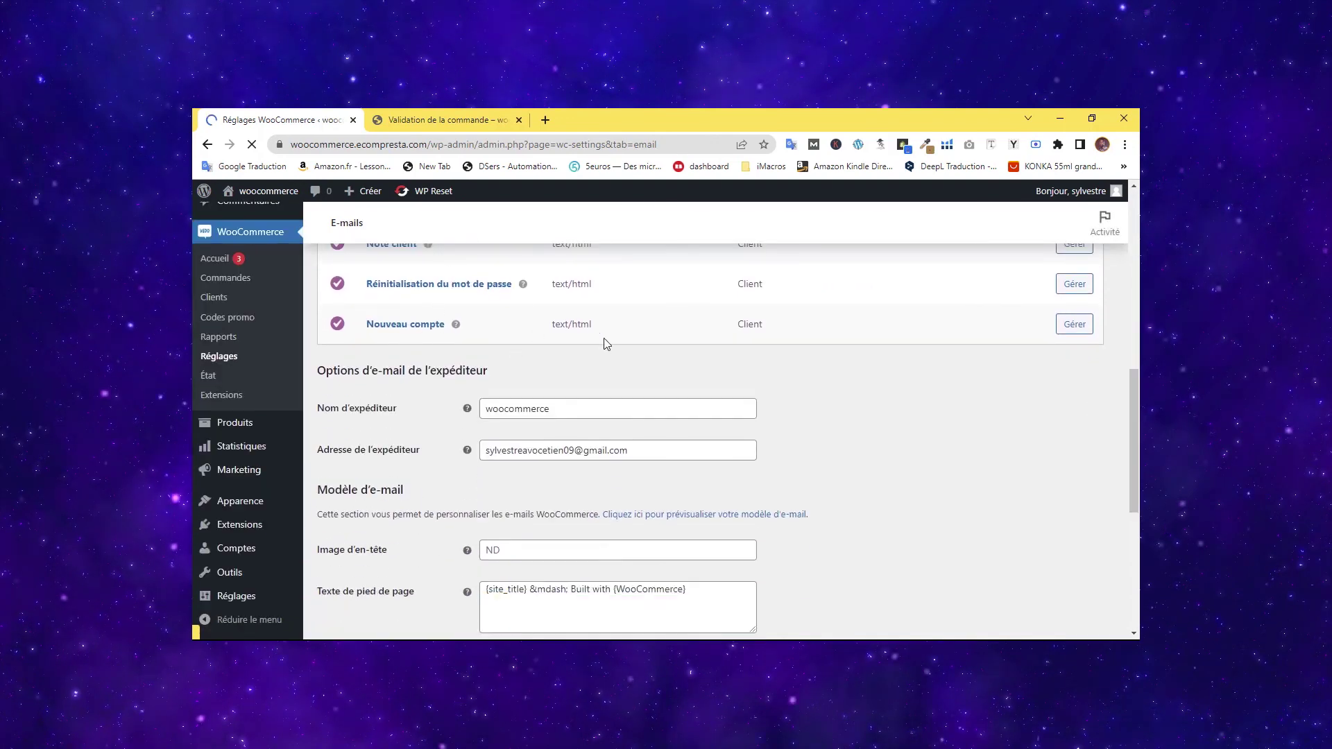
scroll(472, 356, up, 7)
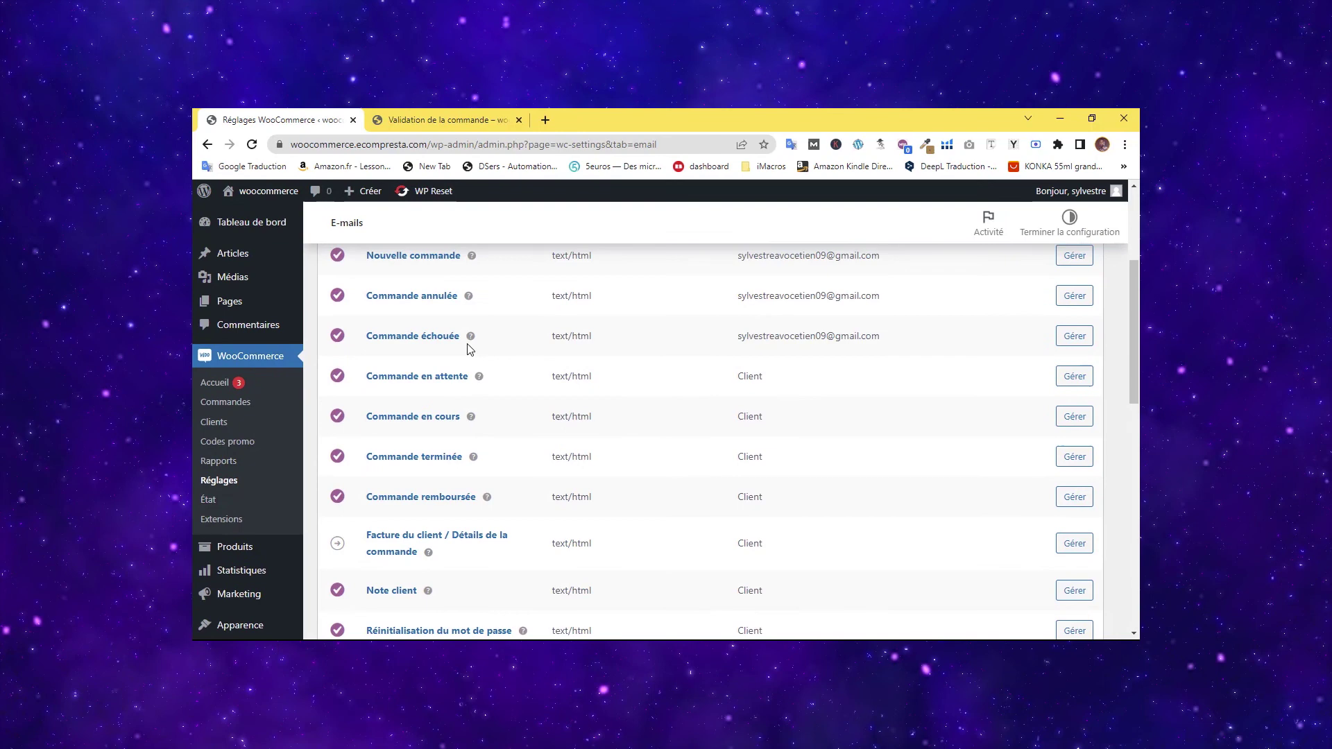
scroll(458, 396, down, 10)
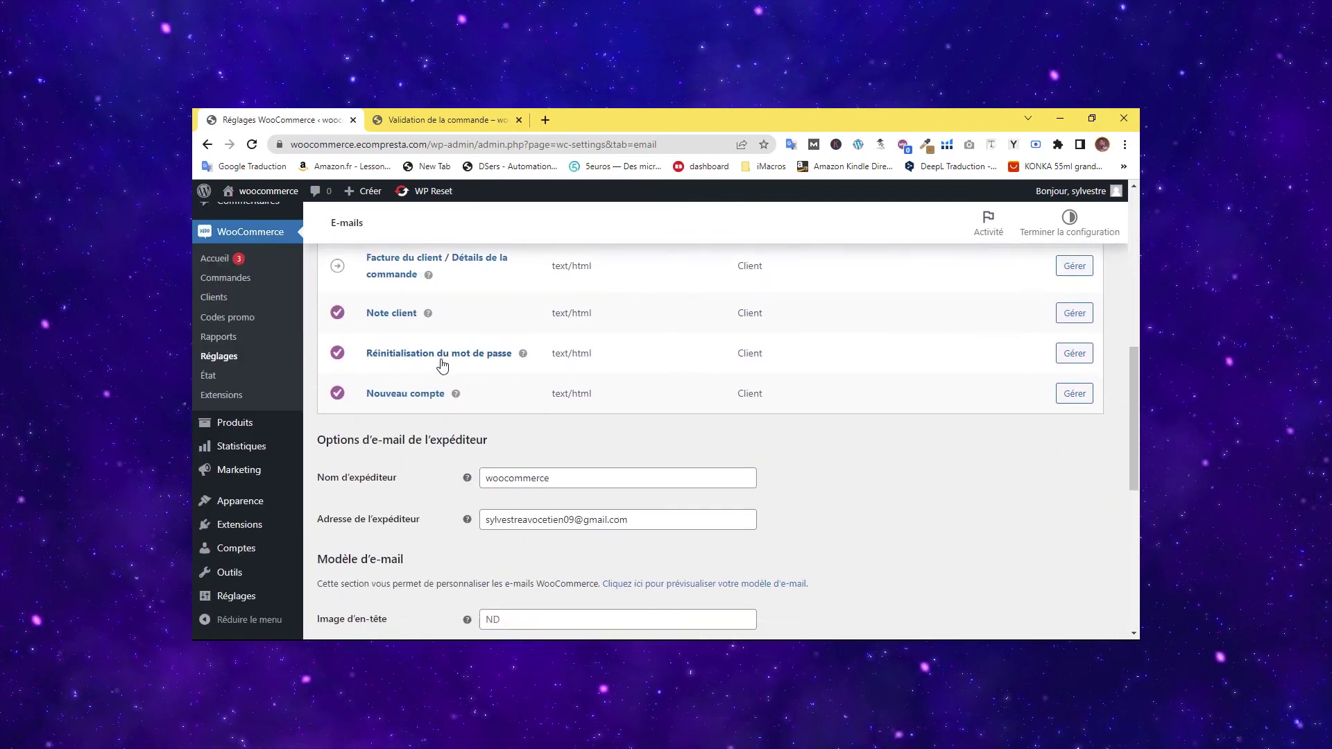
scroll(437, 360, up, 1)
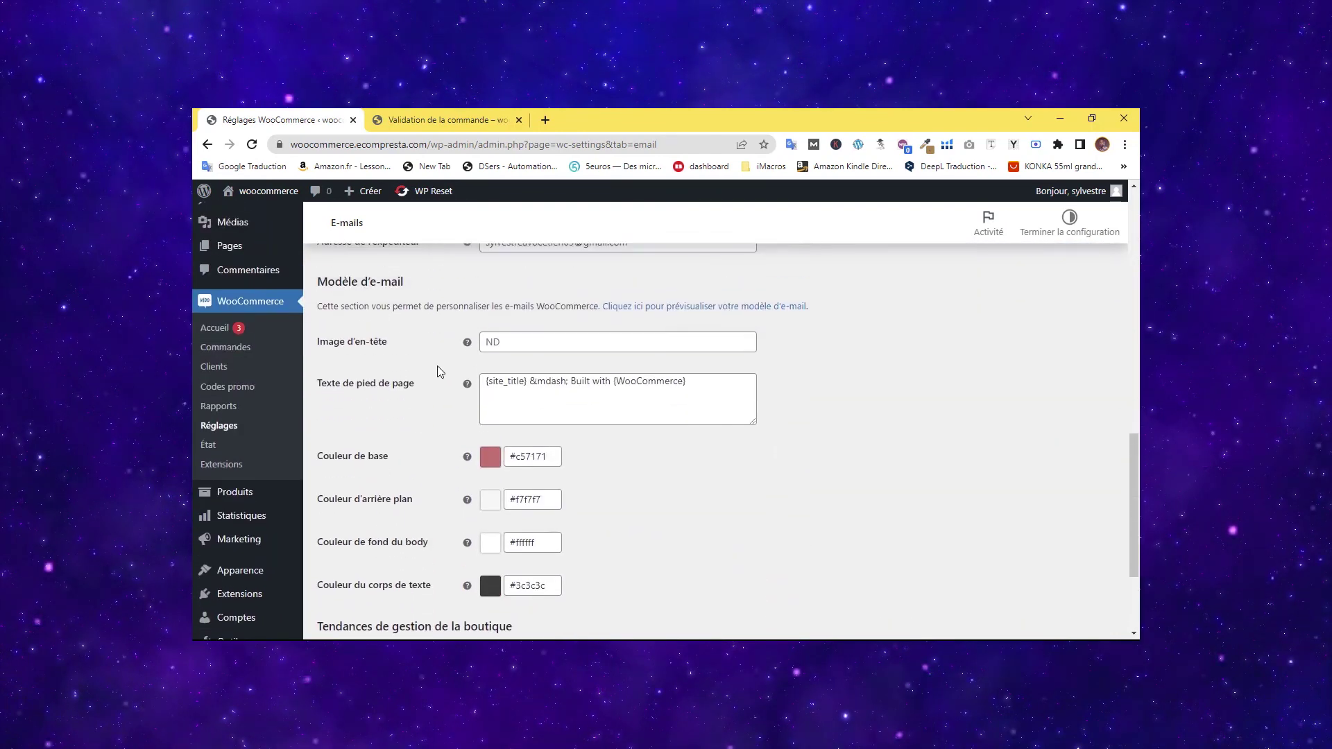
drag(571, 383, 615, 389)
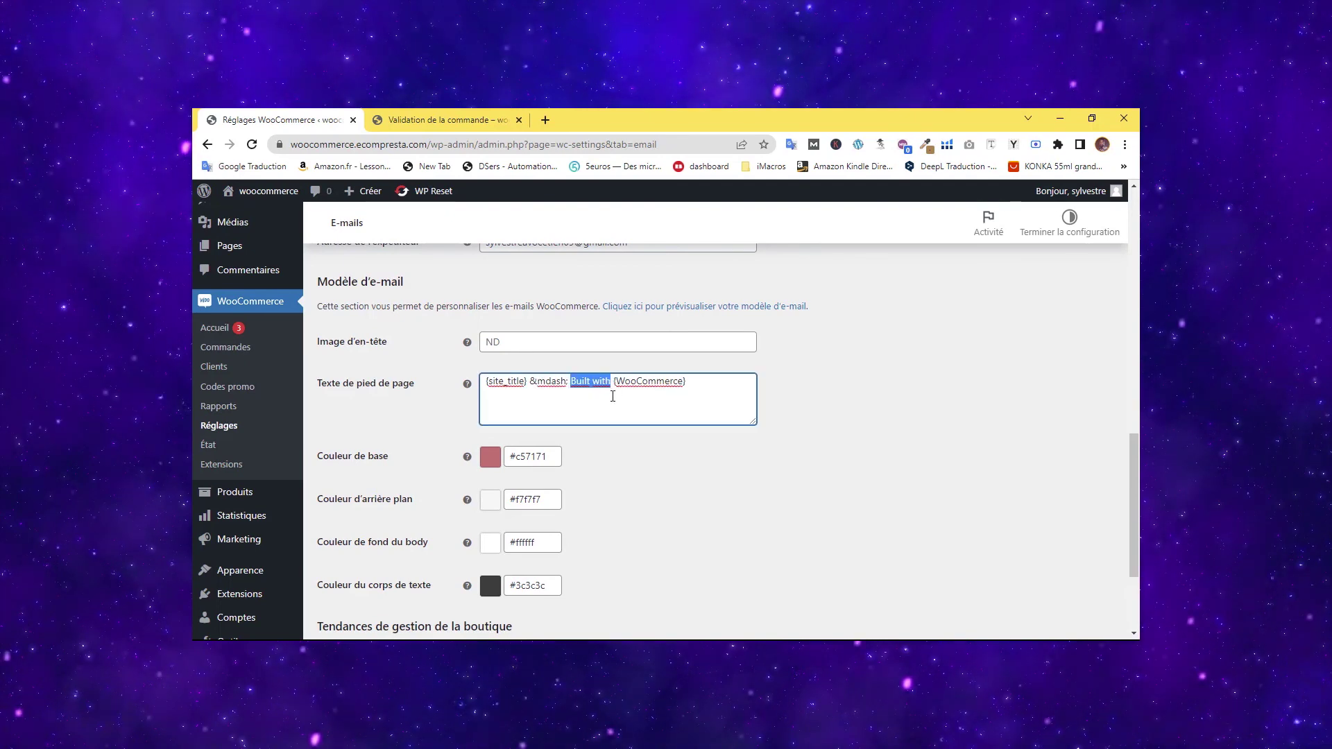
scroll(607, 456, down, 1)
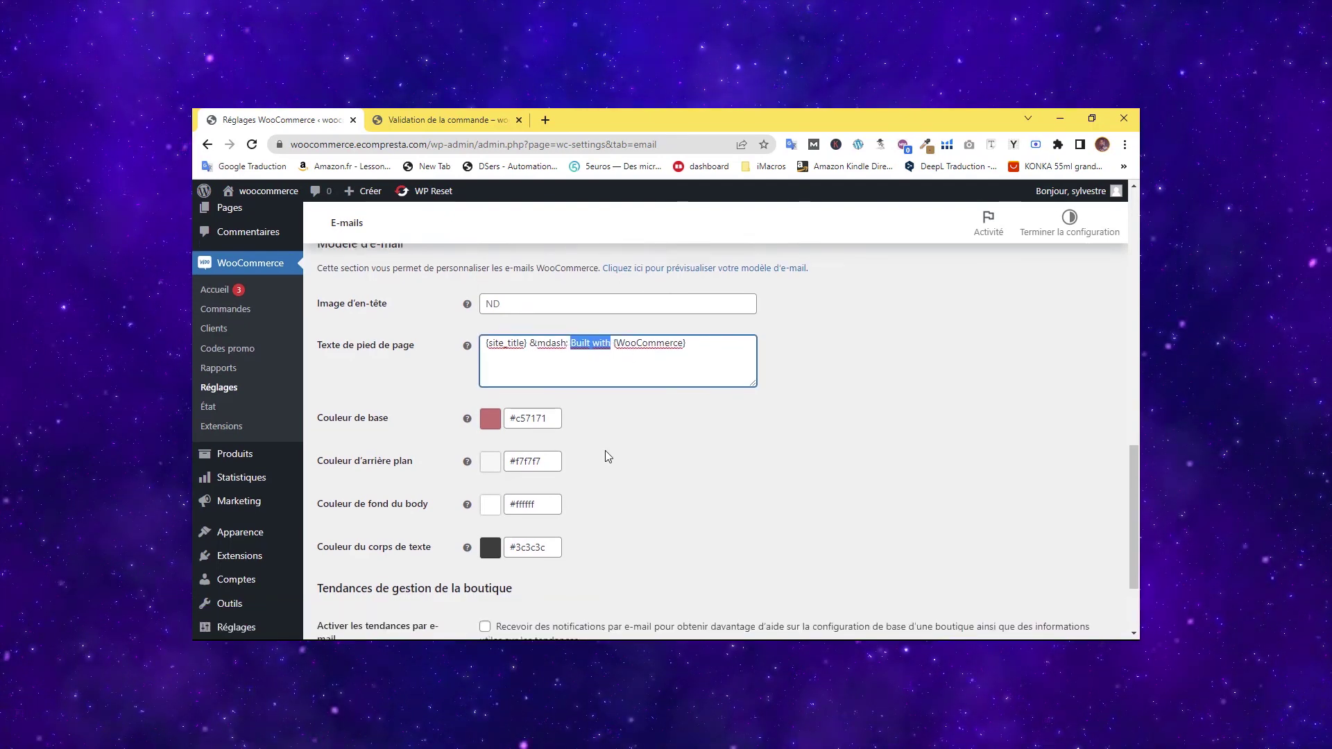
scroll(589, 444, up, 5)
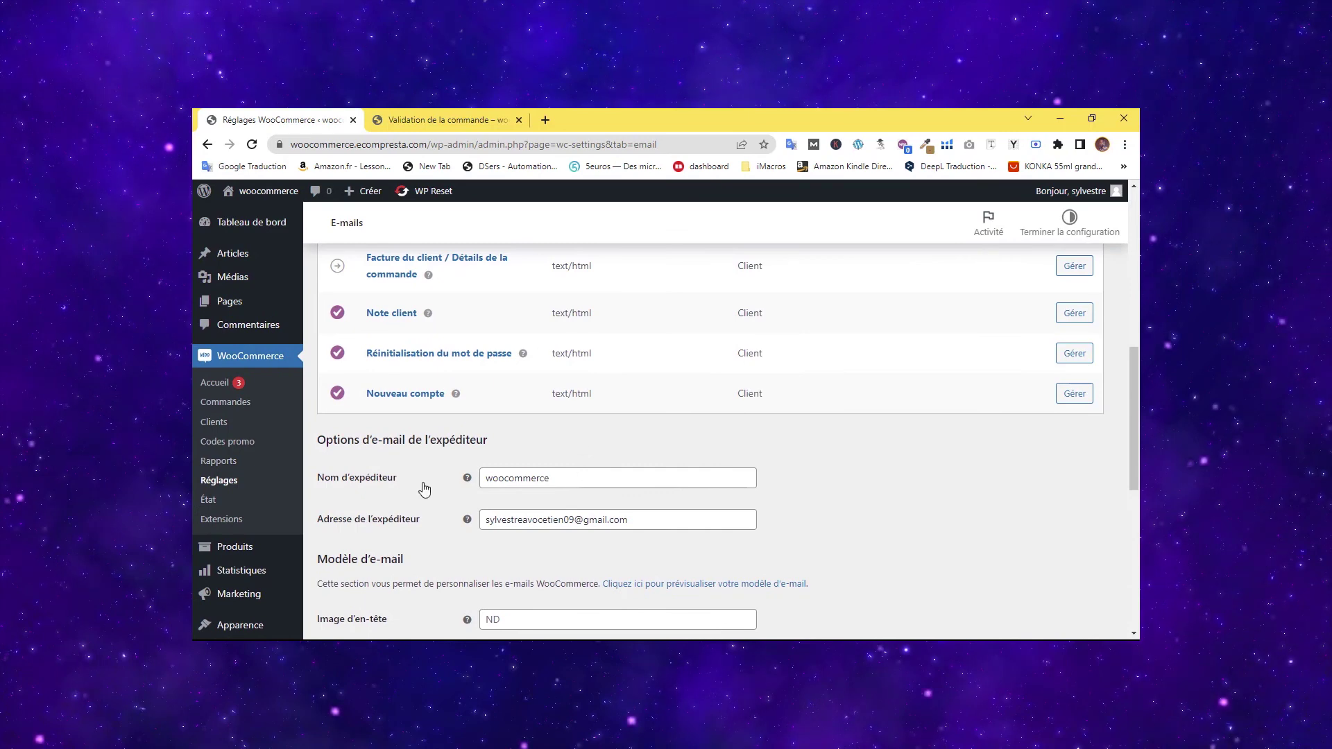
mouse_move(467, 479)
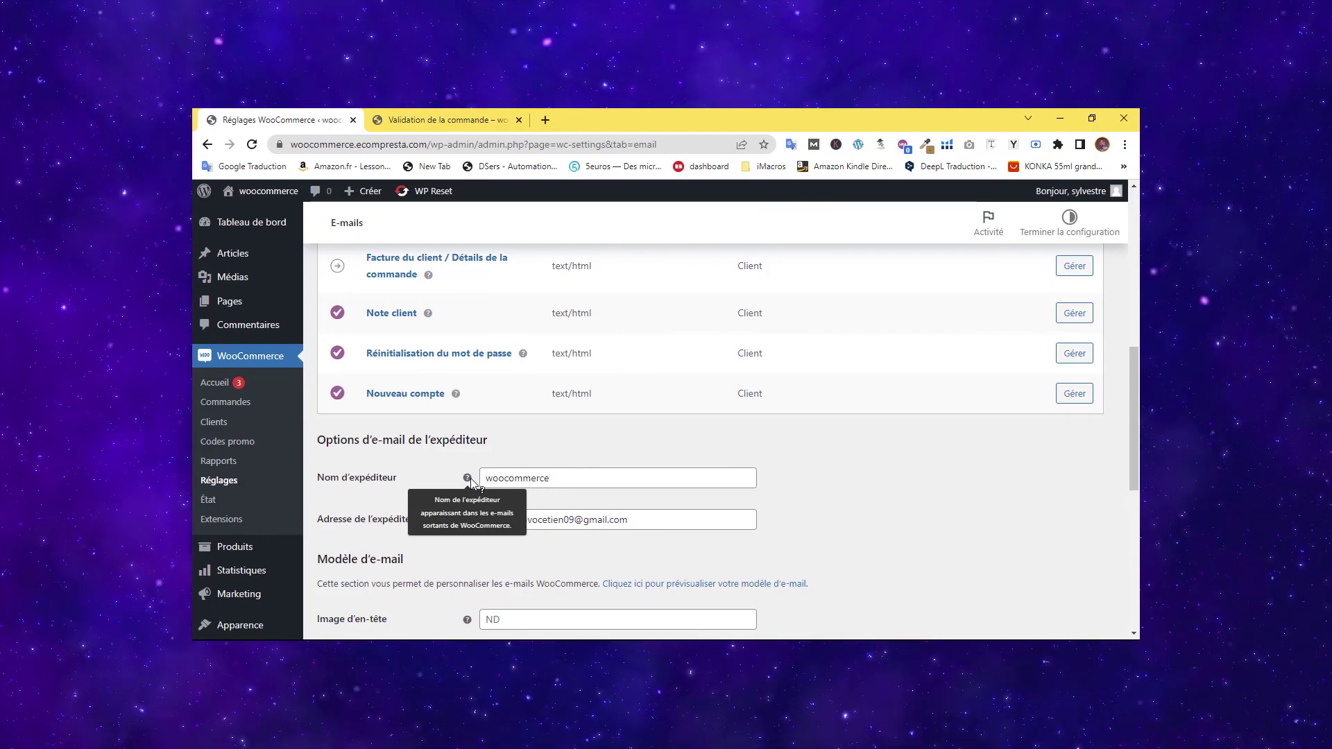
Examine the sender name in the e-mail sender options and compare it with the notification list.
double_click(549, 481)
click(508, 478)
double_click(507, 479)
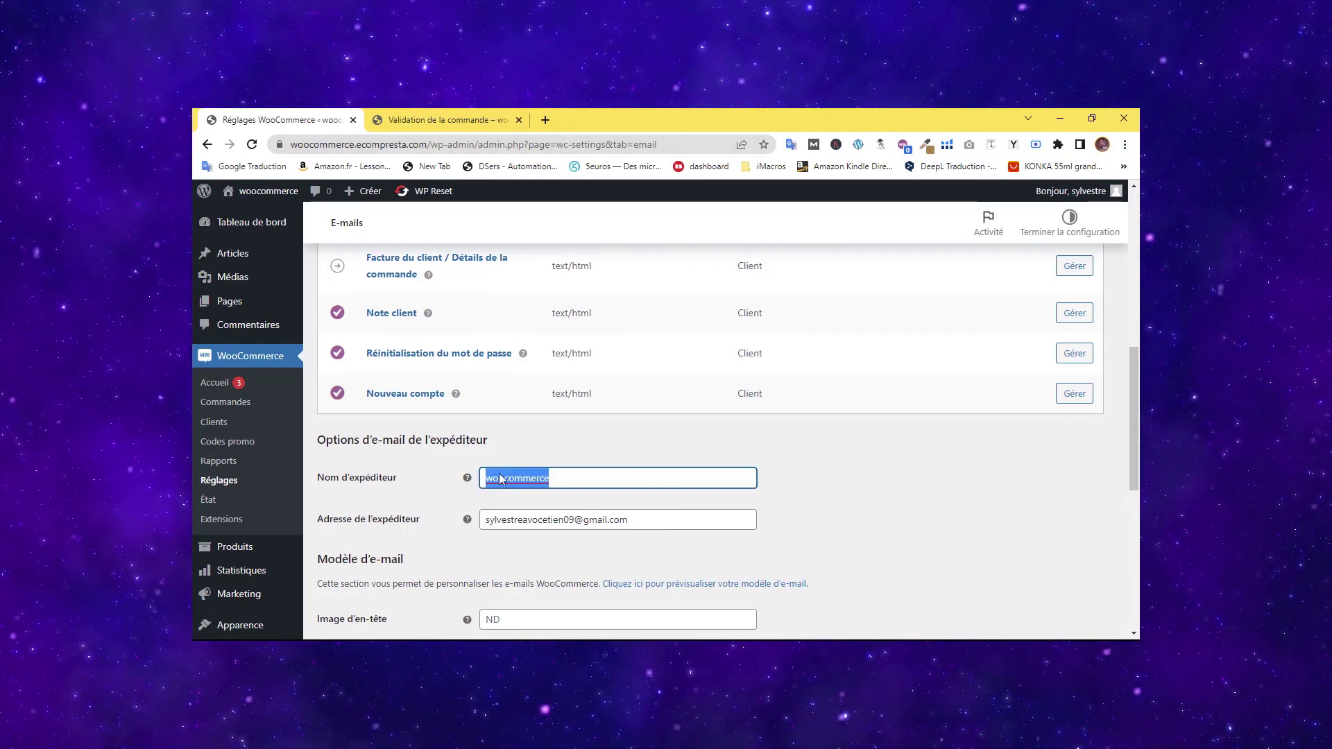
click(578, 476)
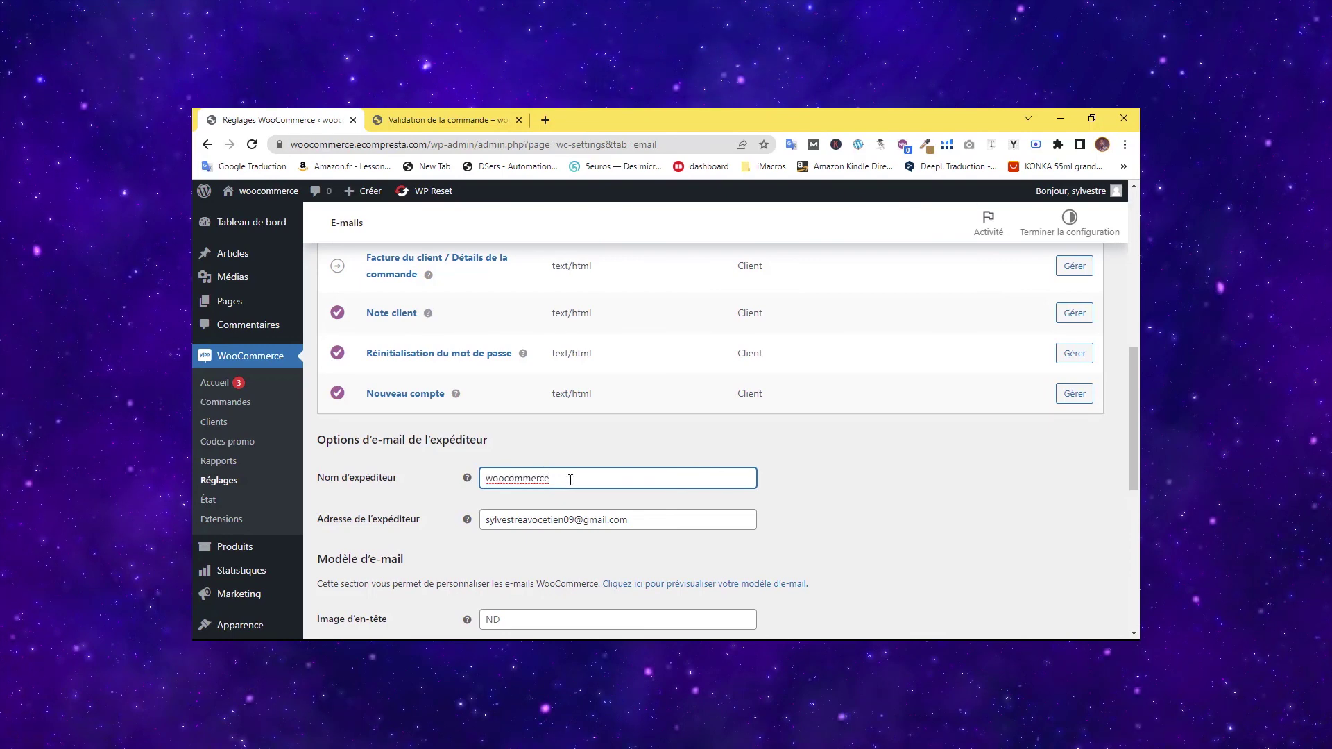
double_click(509, 479)
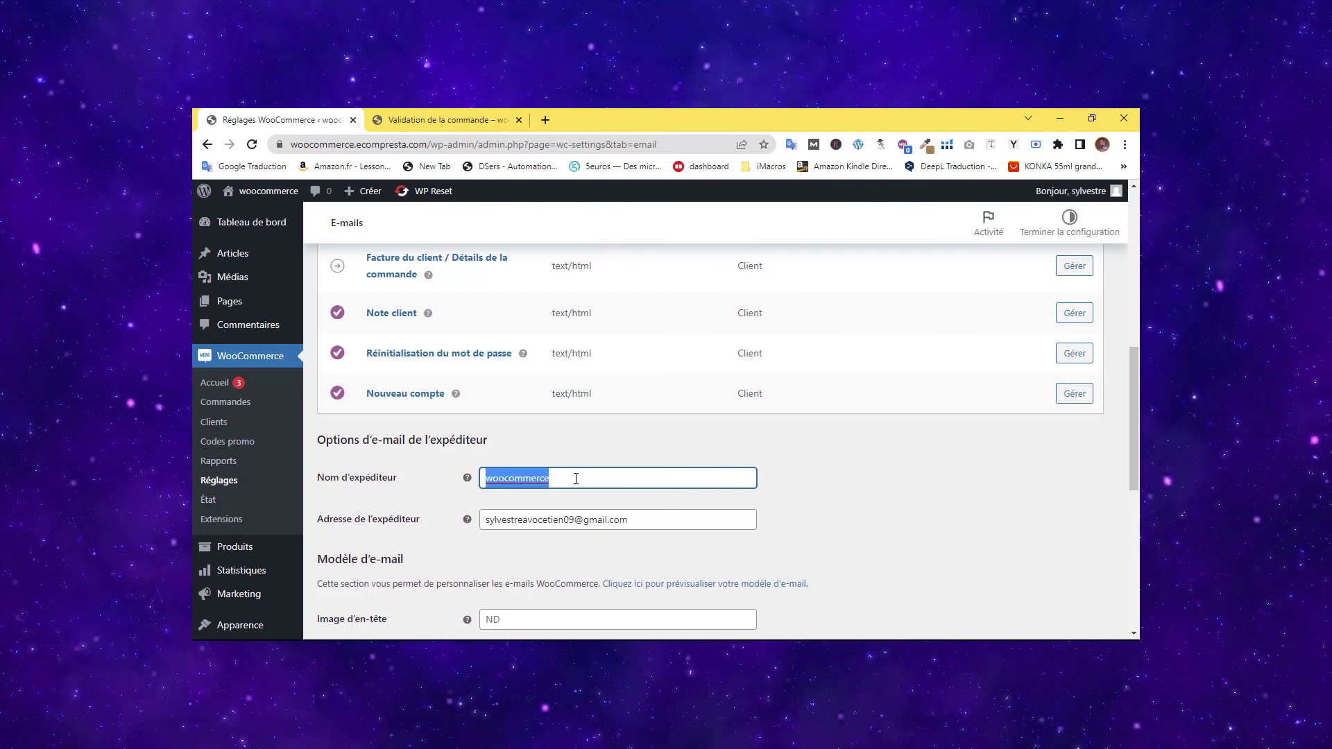
scroll(513, 439, up, 5)
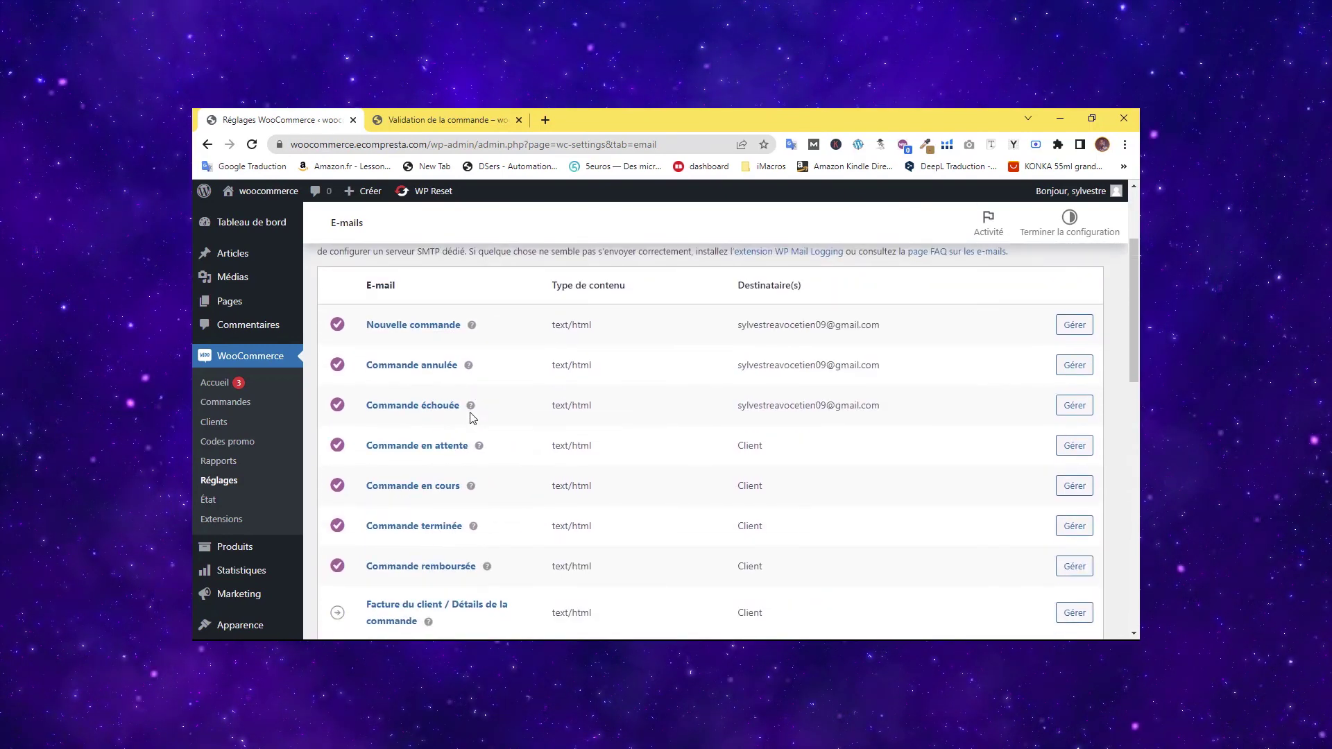
scroll(472, 417, down, 4)
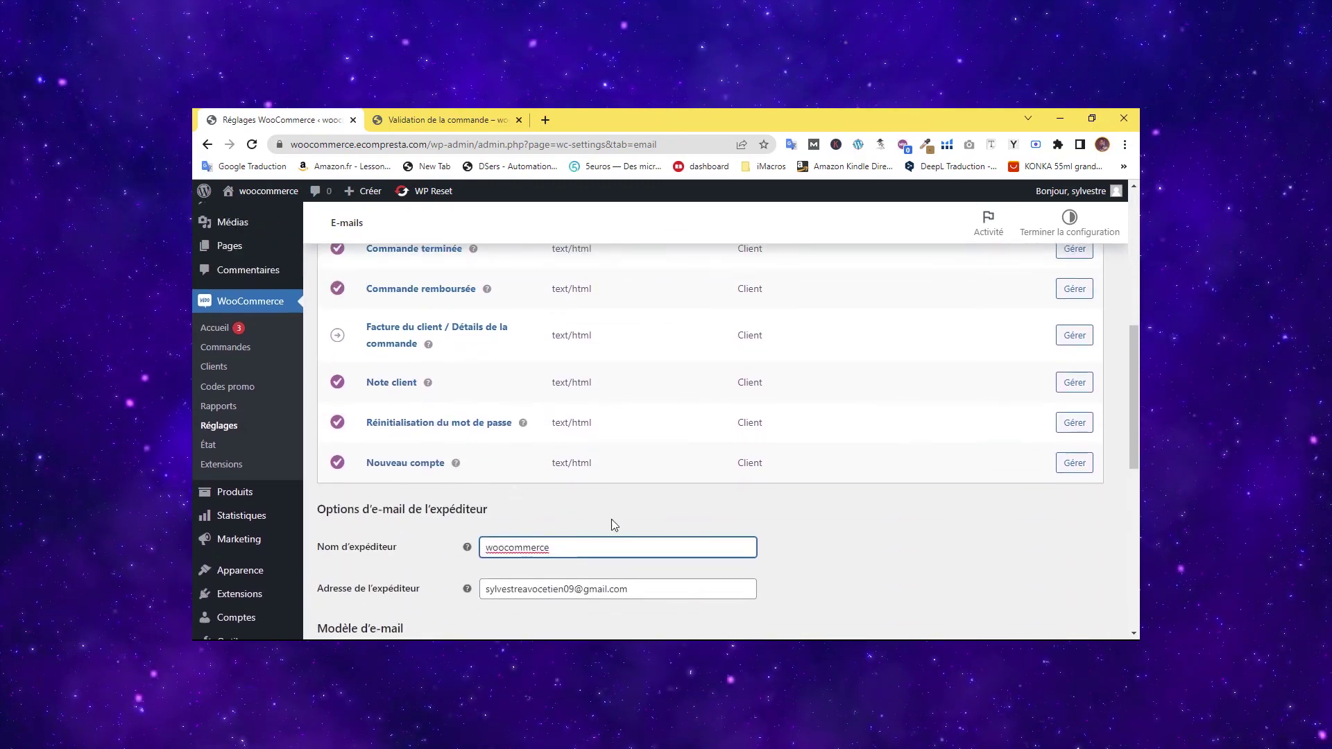
double_click(537, 549)
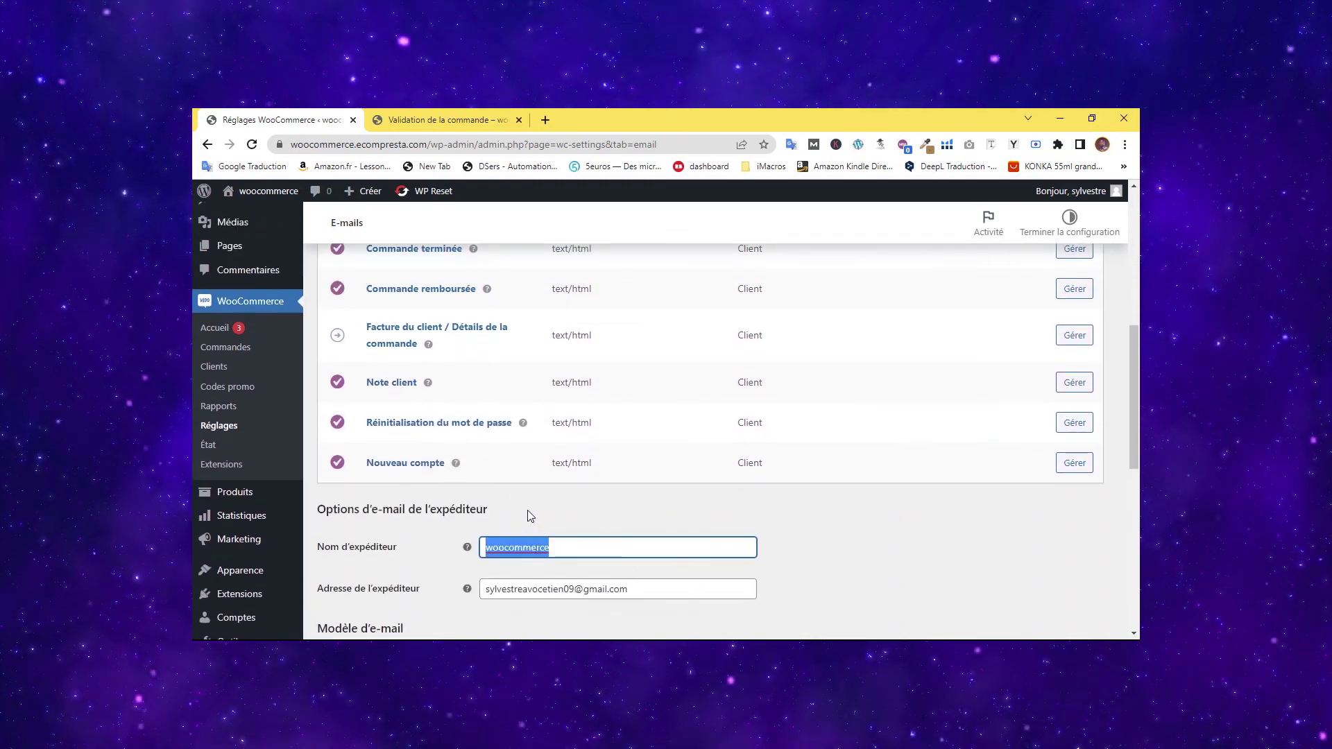
scroll(579, 408, up, 6)
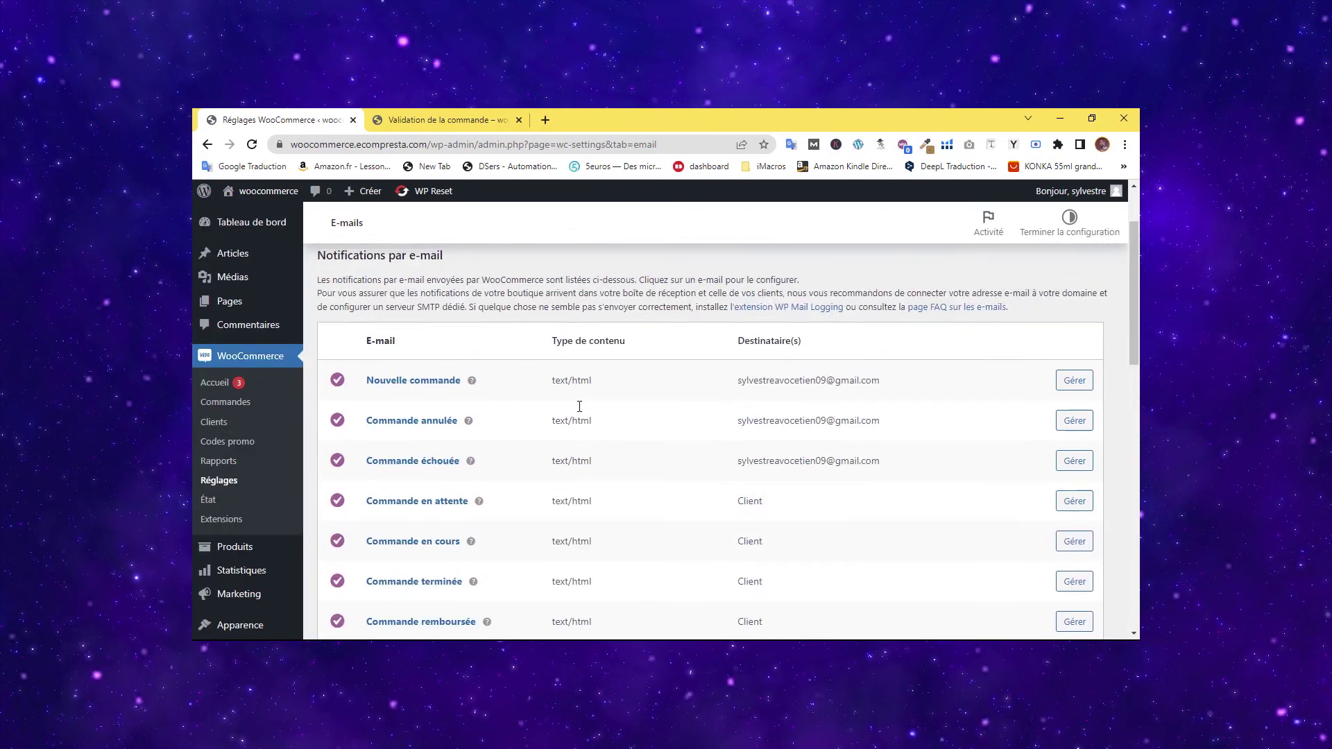
scroll(566, 417, down, 2)
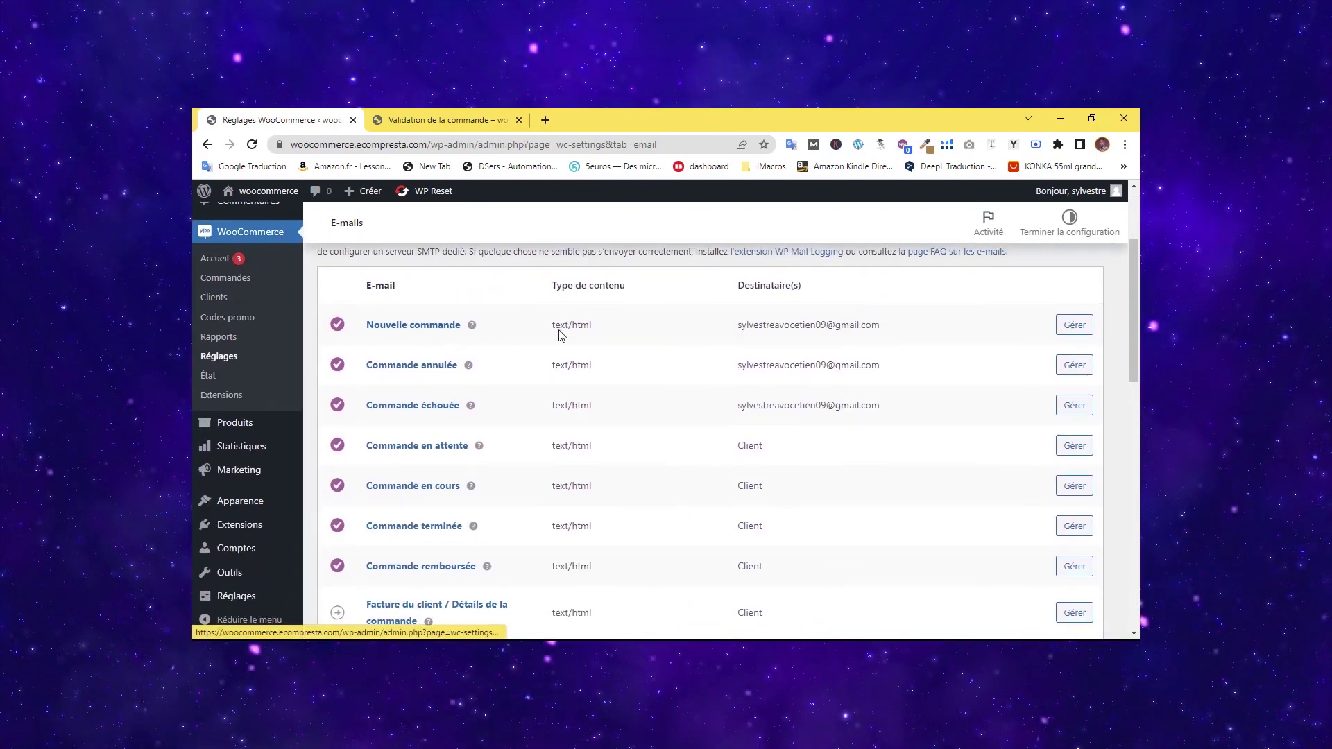
Open the "Nouvelle commande" notification settings and check its activation option and recipient address.
click(1077, 328)
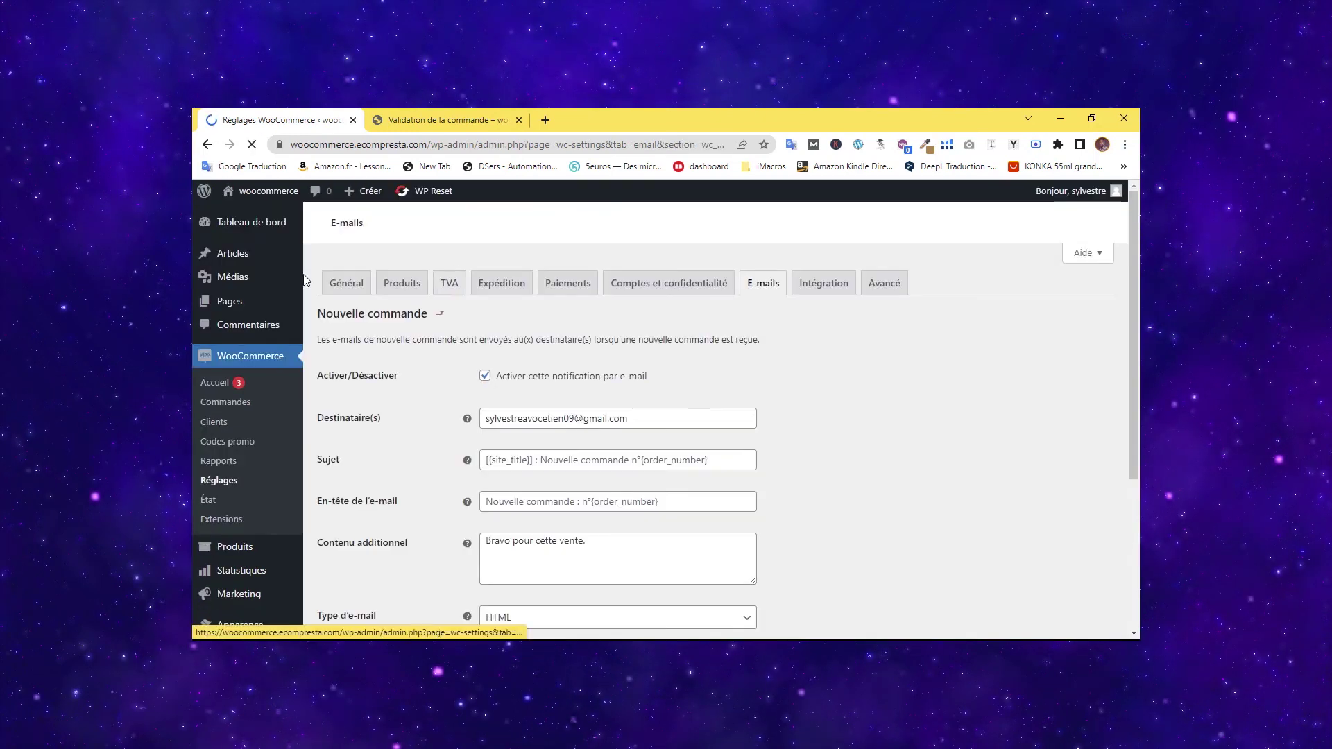
drag(1134, 272, 1138, 311)
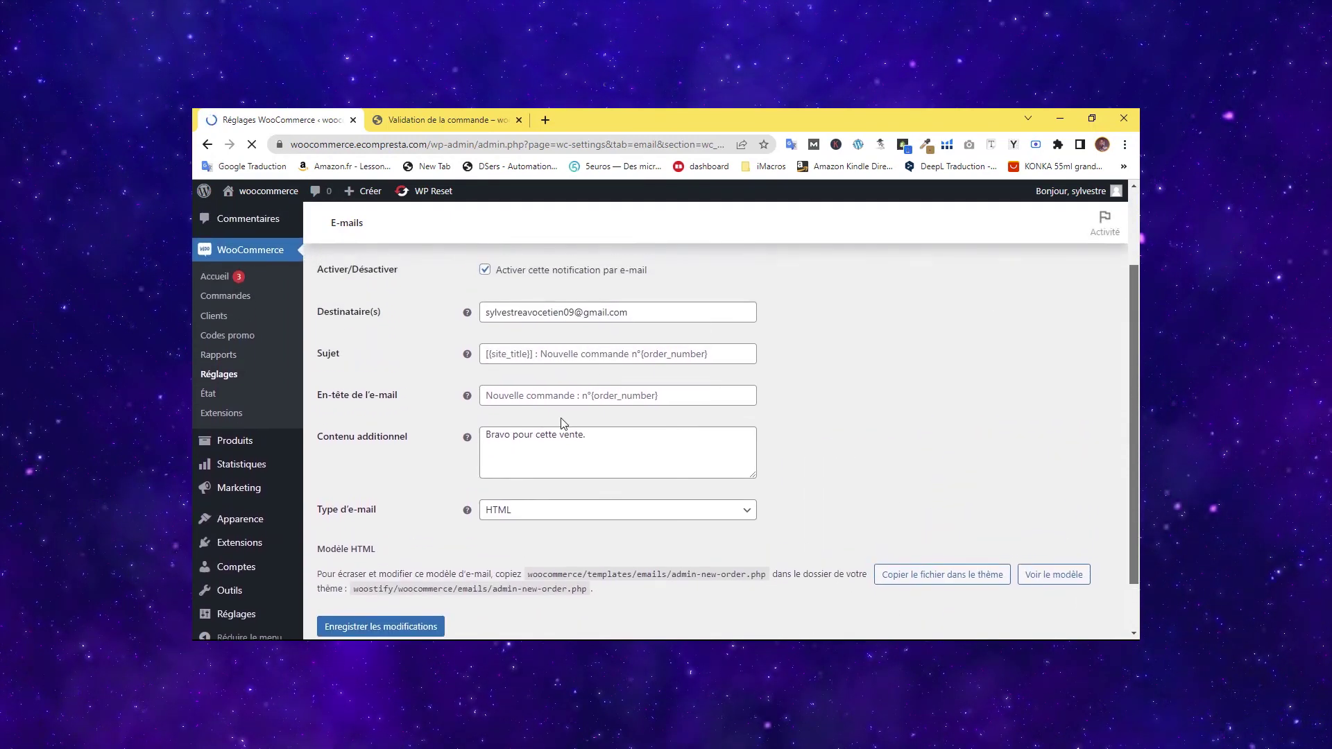
scroll(548, 337, up, 1)
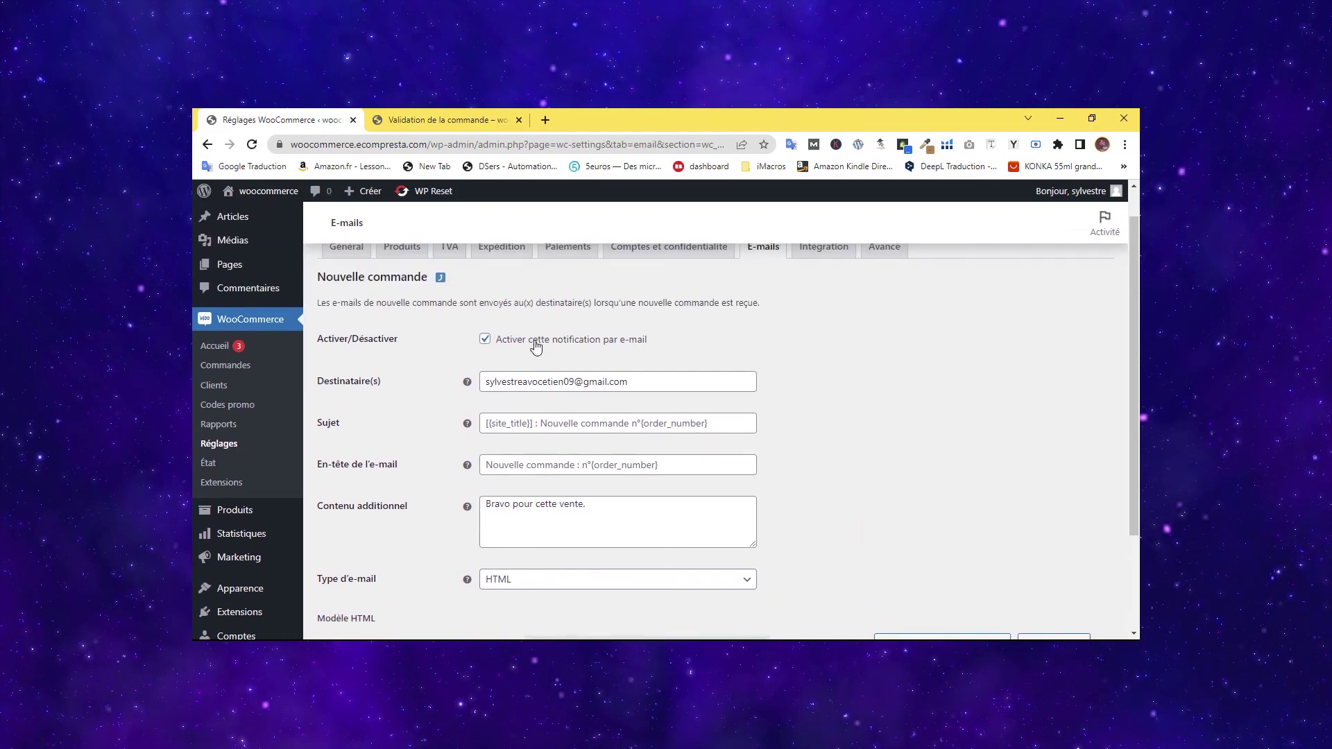
triple_click(480, 383)
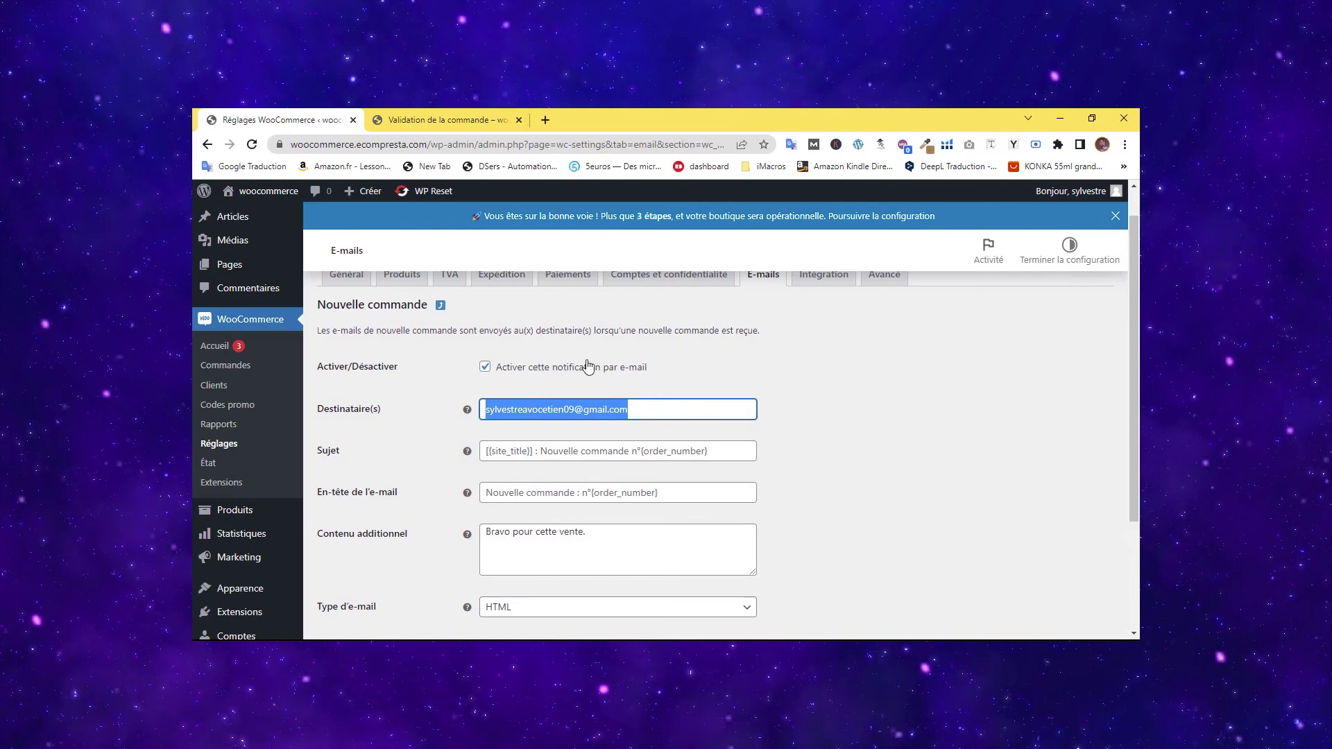
scroll(534, 329, down, 1)
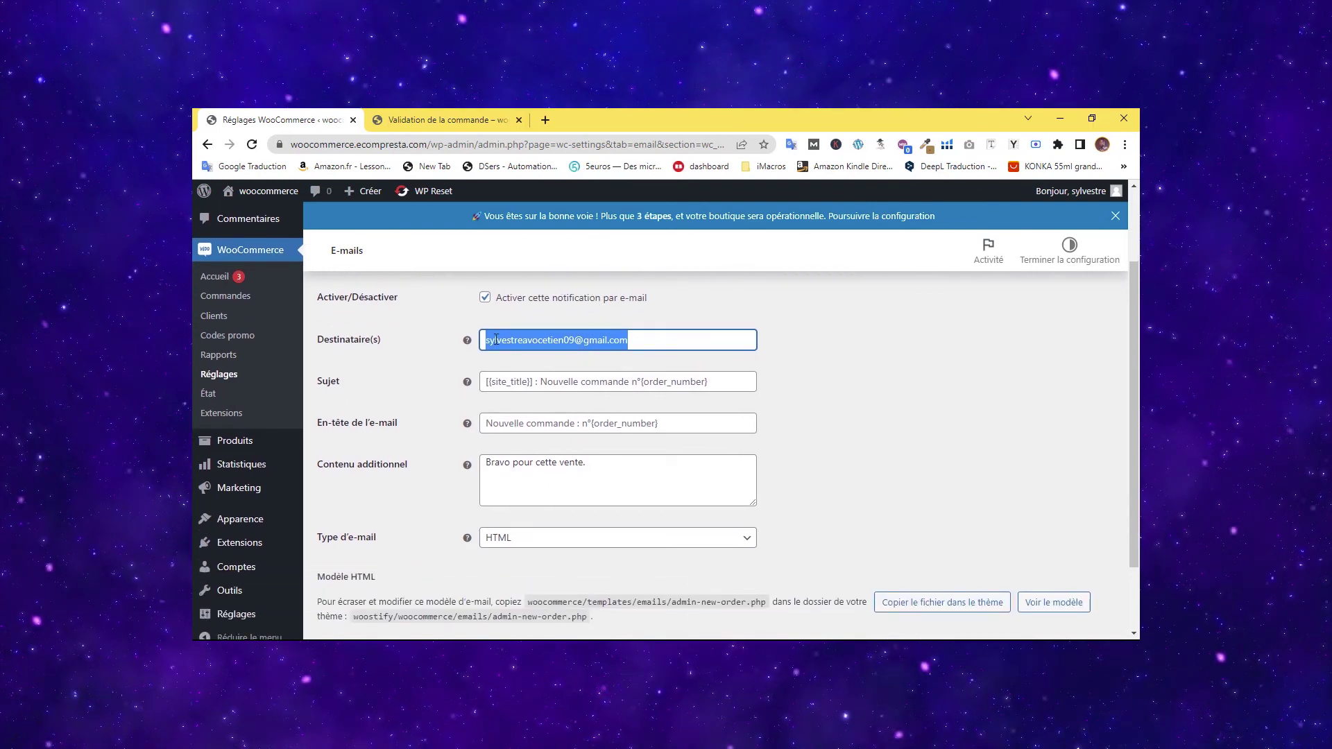
click(524, 341)
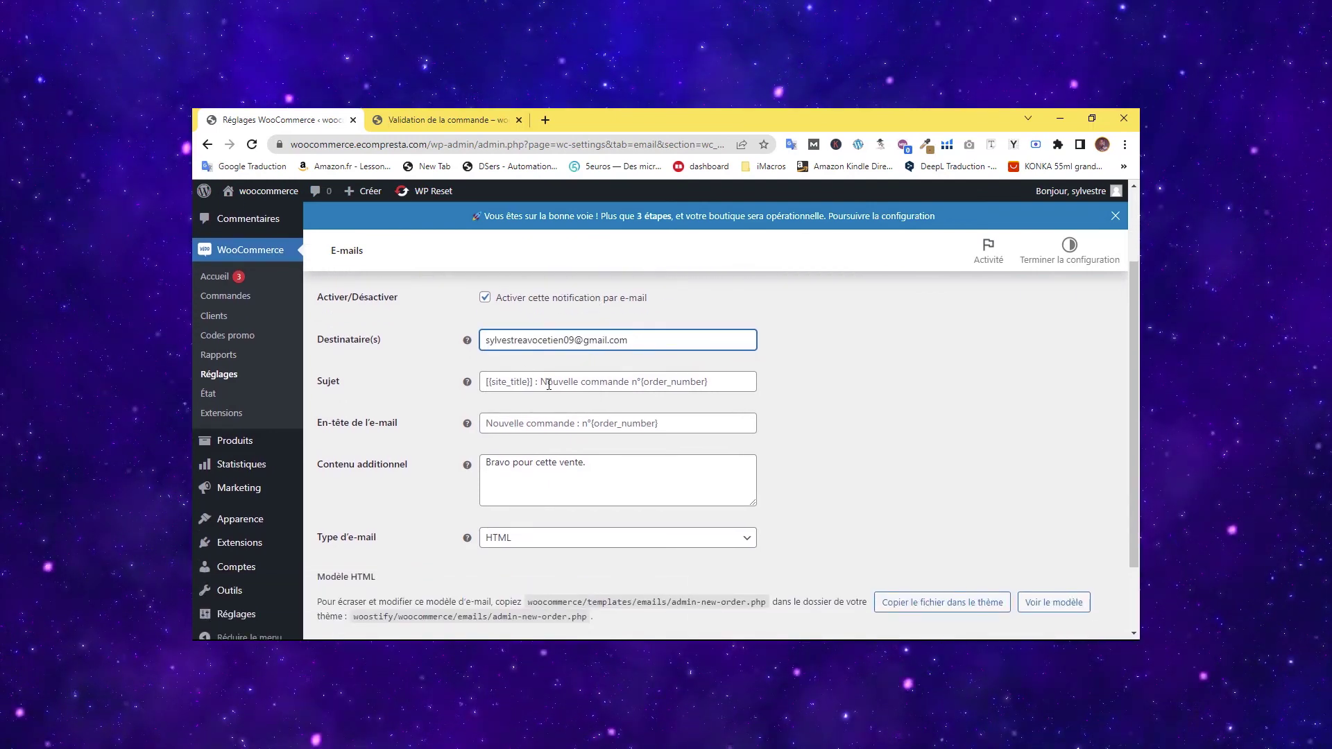
Check the subject, additional content and e-mail type of the "Nouvelle commande" notification, and save its settings.
click(616, 384)
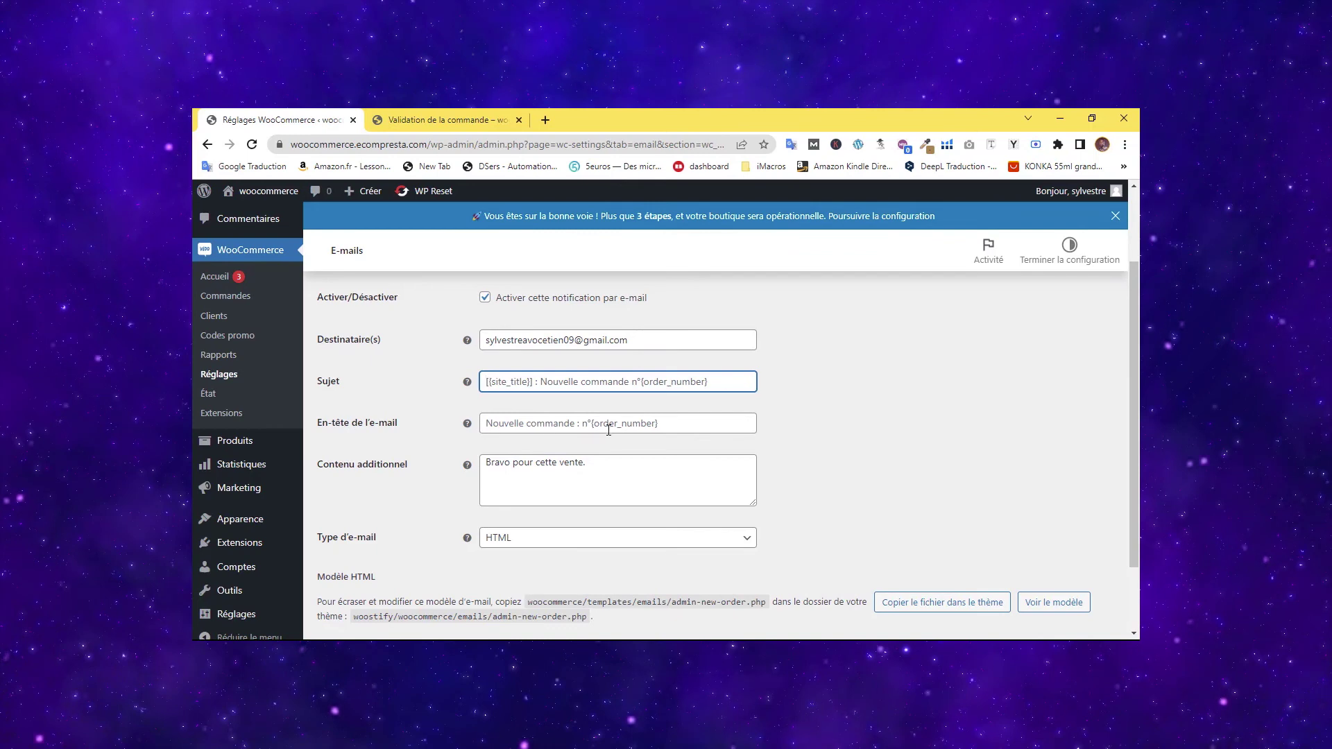
drag(611, 467, 432, 468)
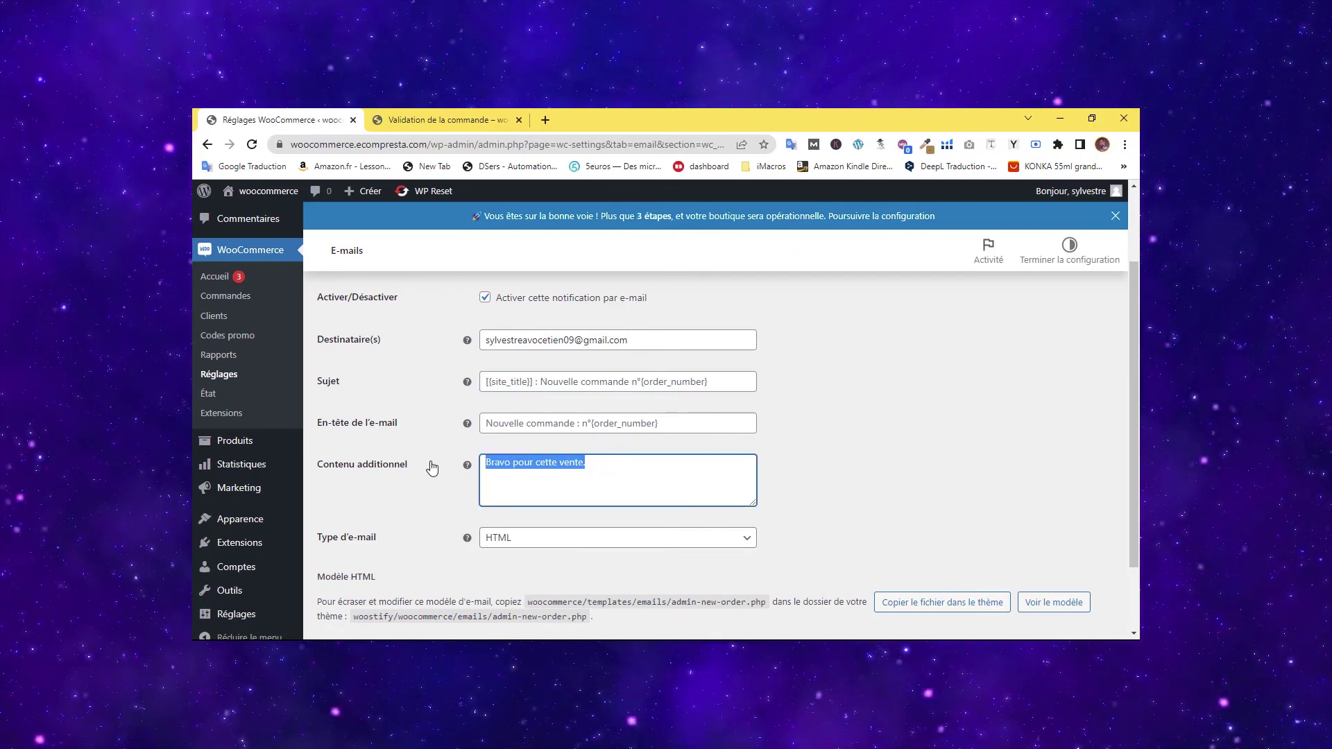
scroll(510, 451, down, 2)
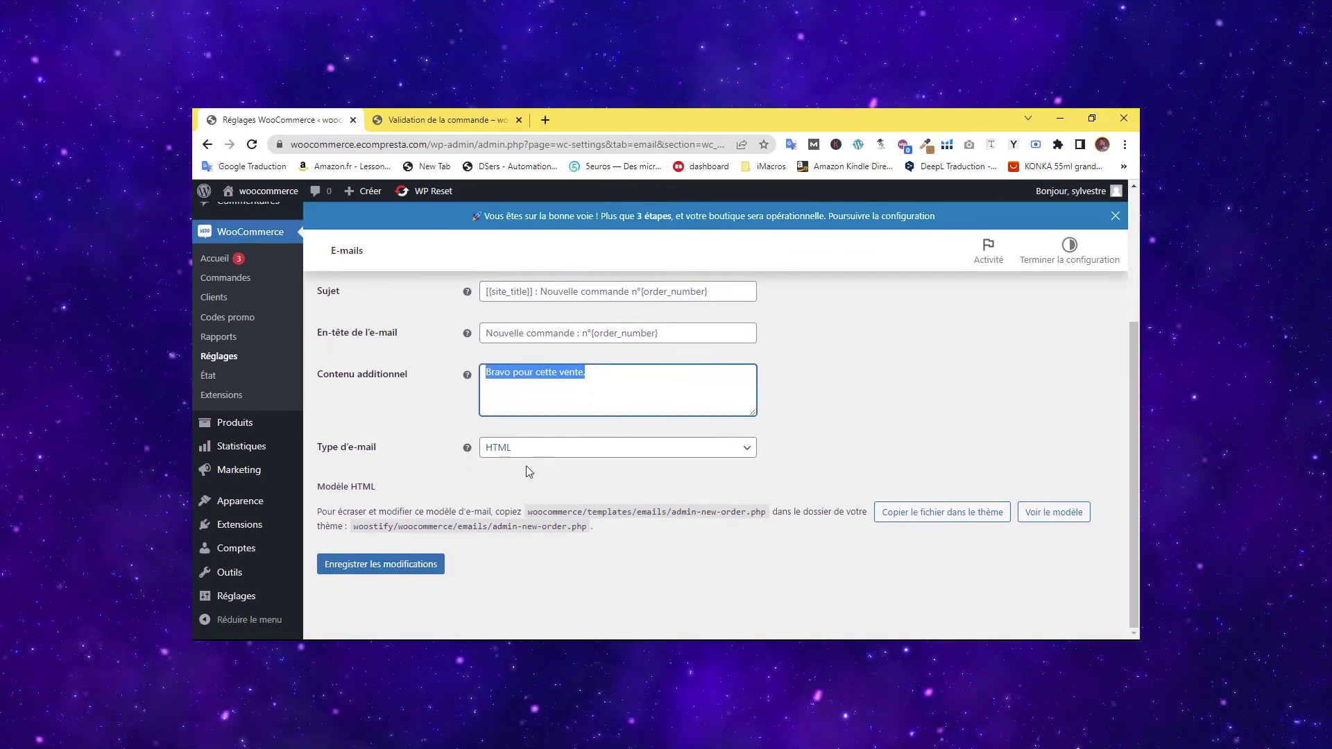
click(427, 564)
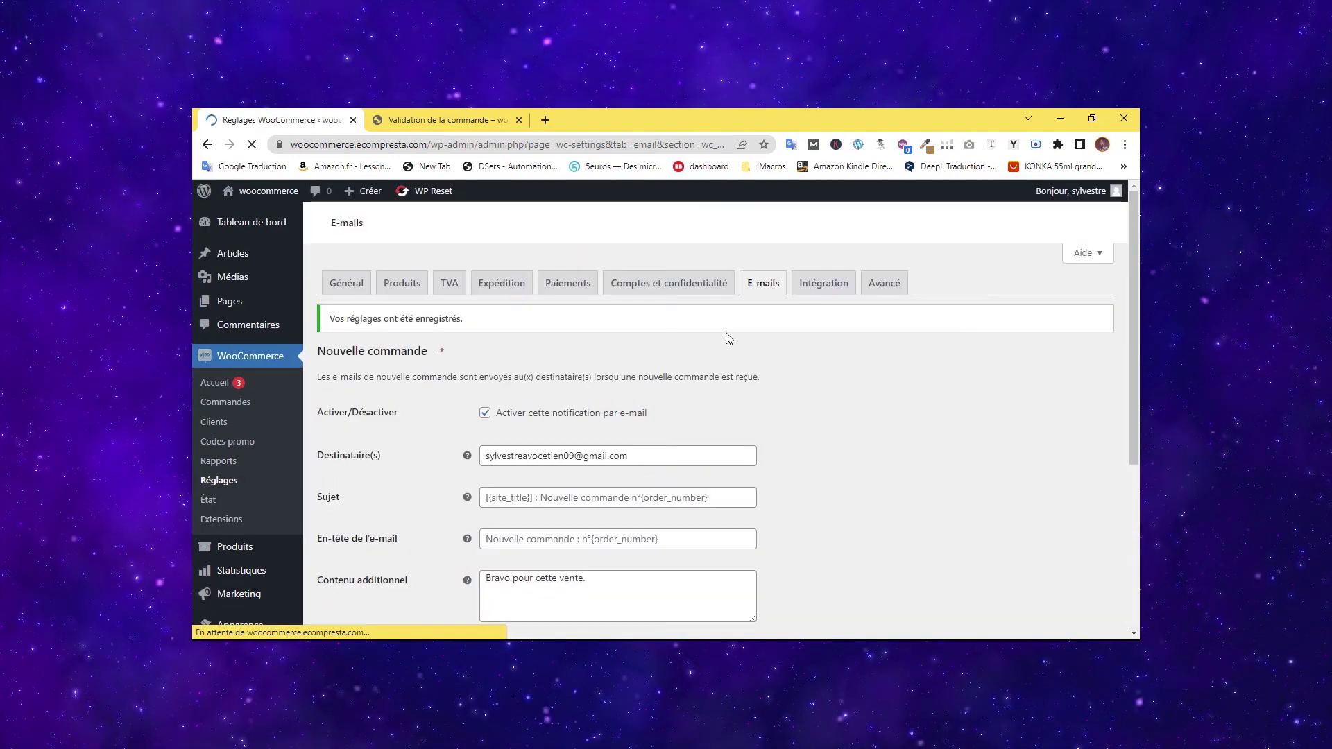
Open the "Commande annulée" notification from the e-mail list and review its fields and the subject's help note.
click(770, 290)
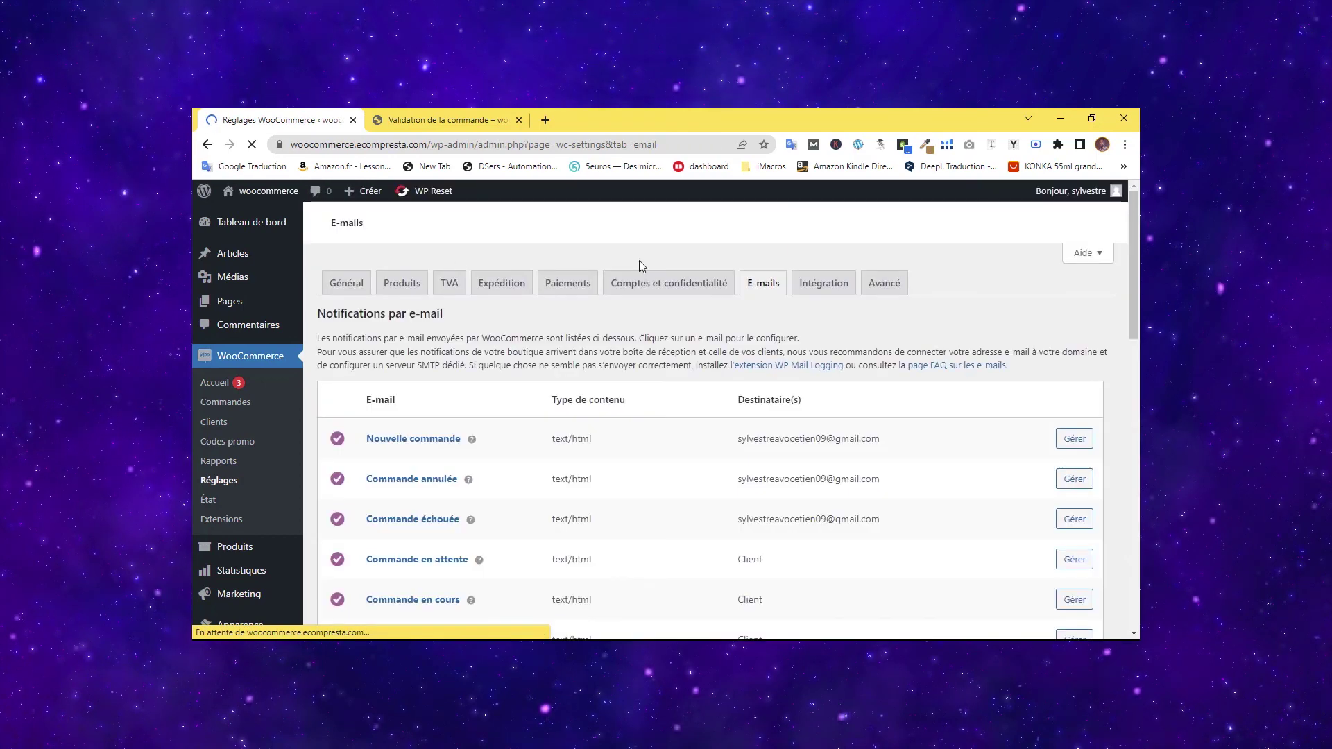
drag(1133, 260, 1130, 312)
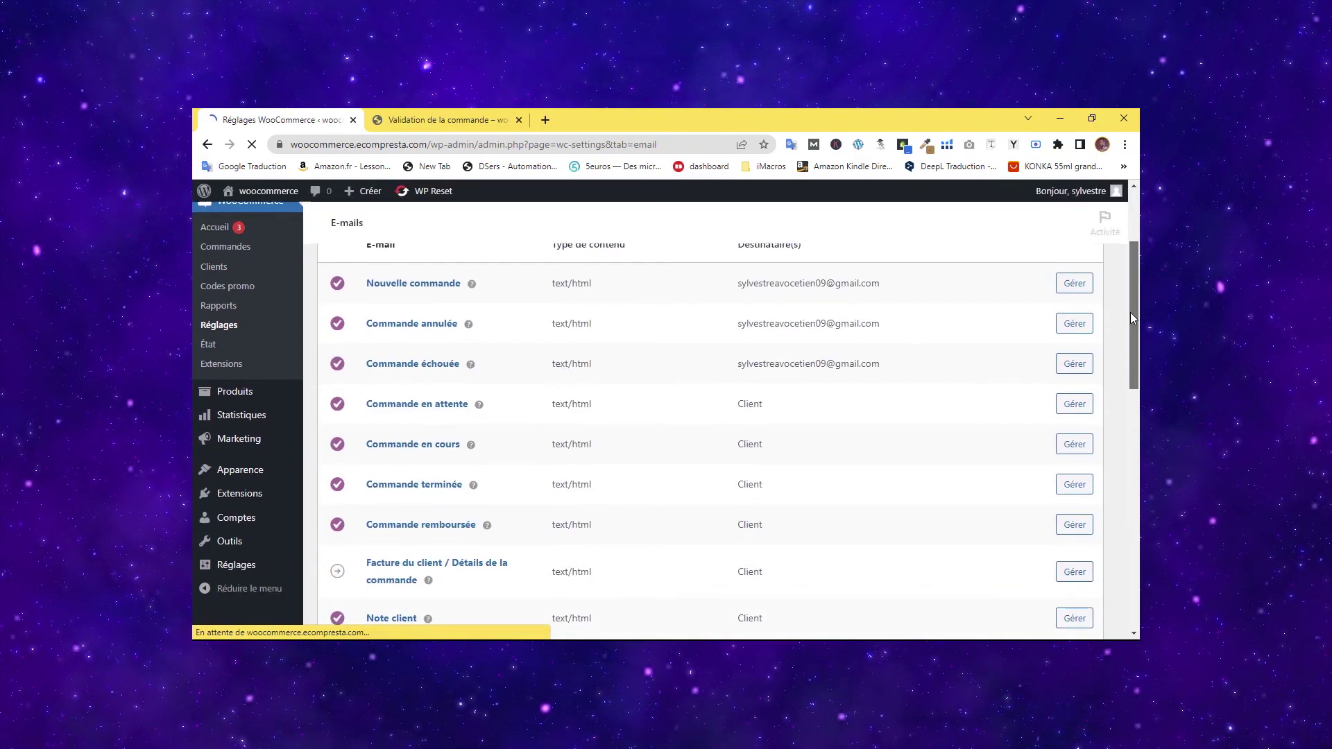
click(418, 325)
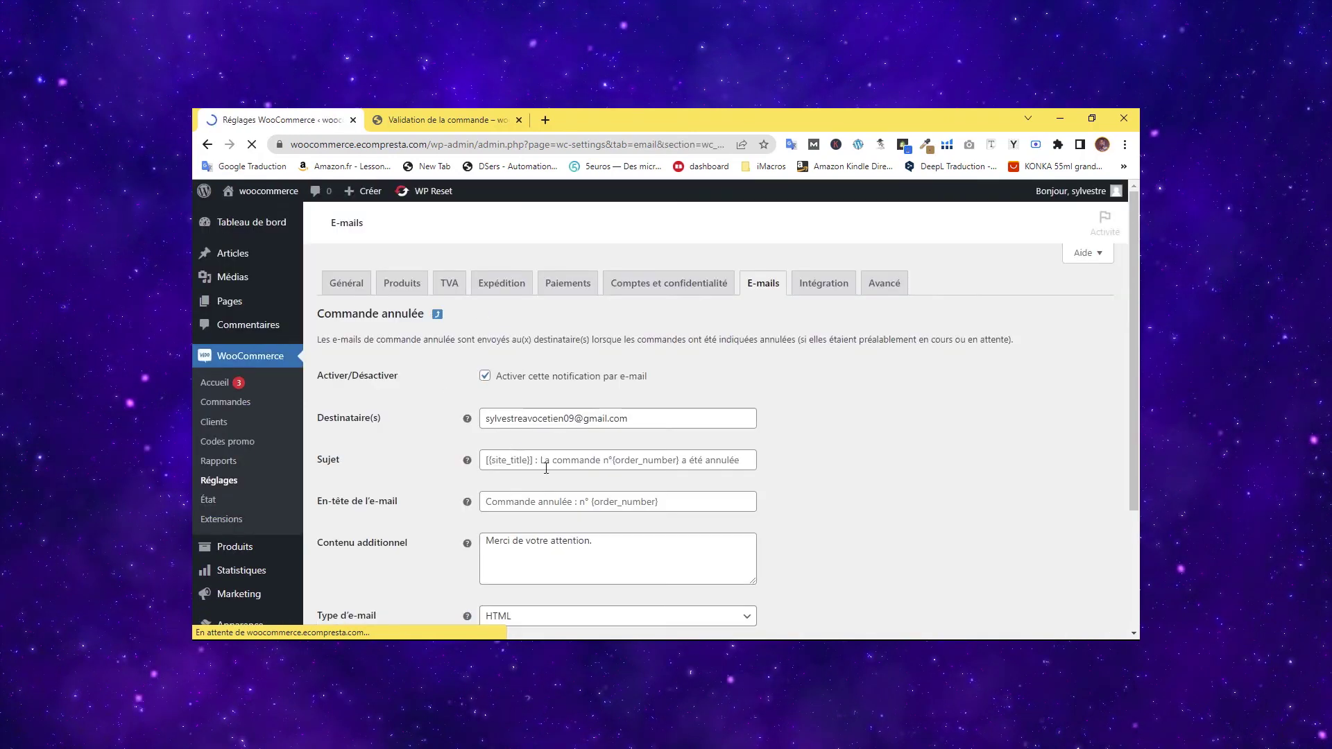
scroll(523, 418, down, 1)
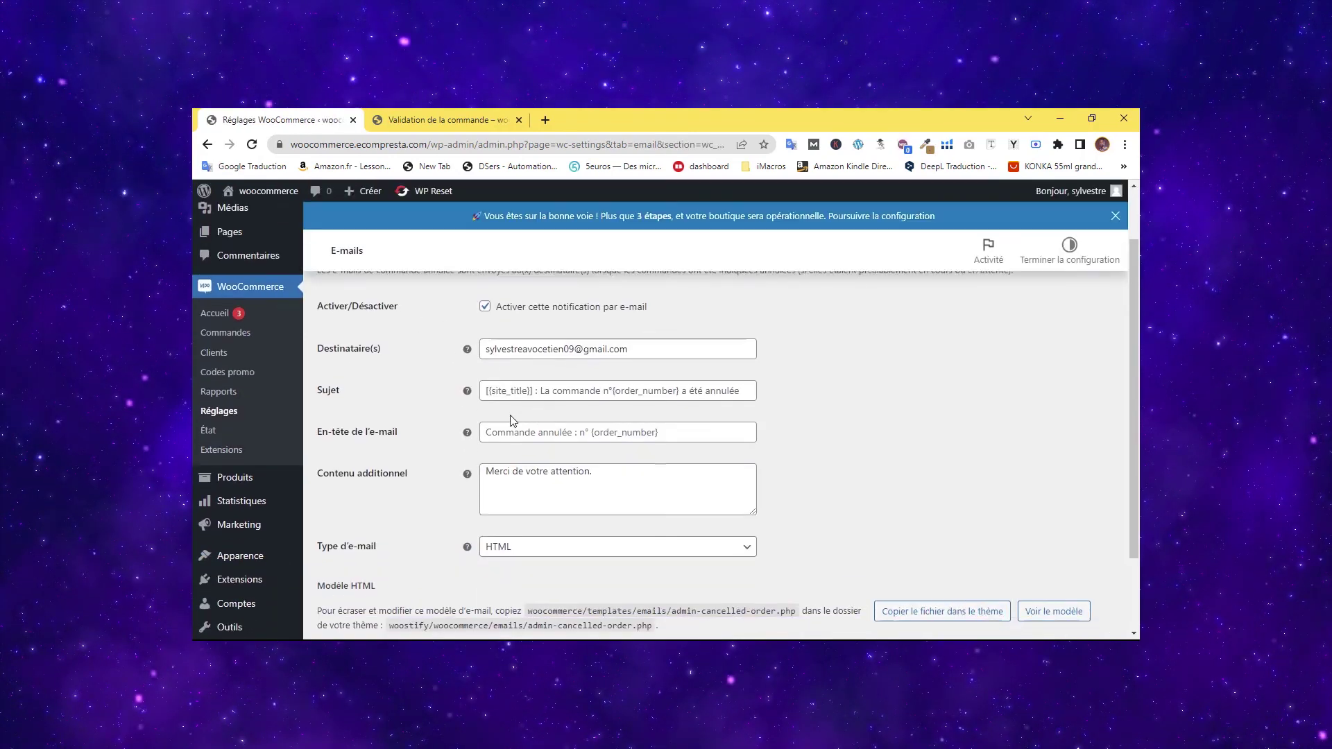
scroll(522, 417, up, 1)
mouse_move(468, 428)
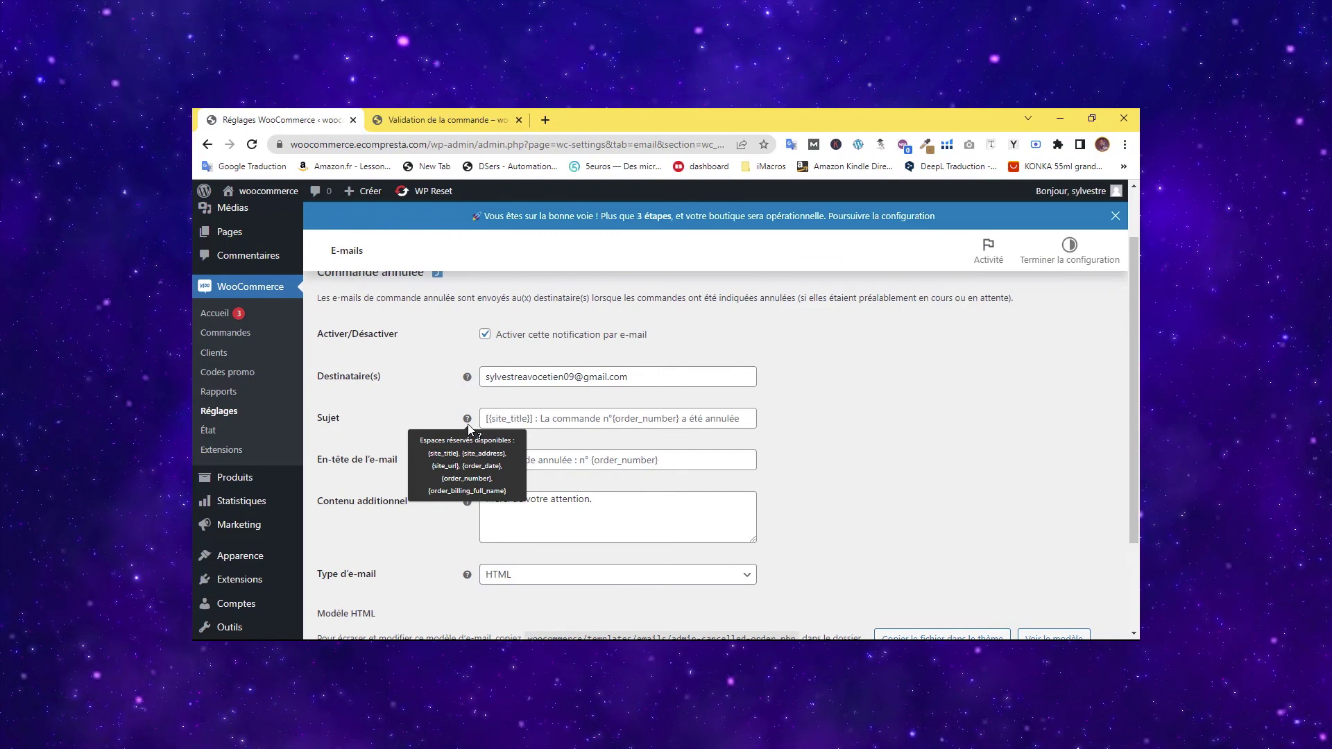
scroll(846, 488, down, 2)
scroll(820, 485, up, 3)
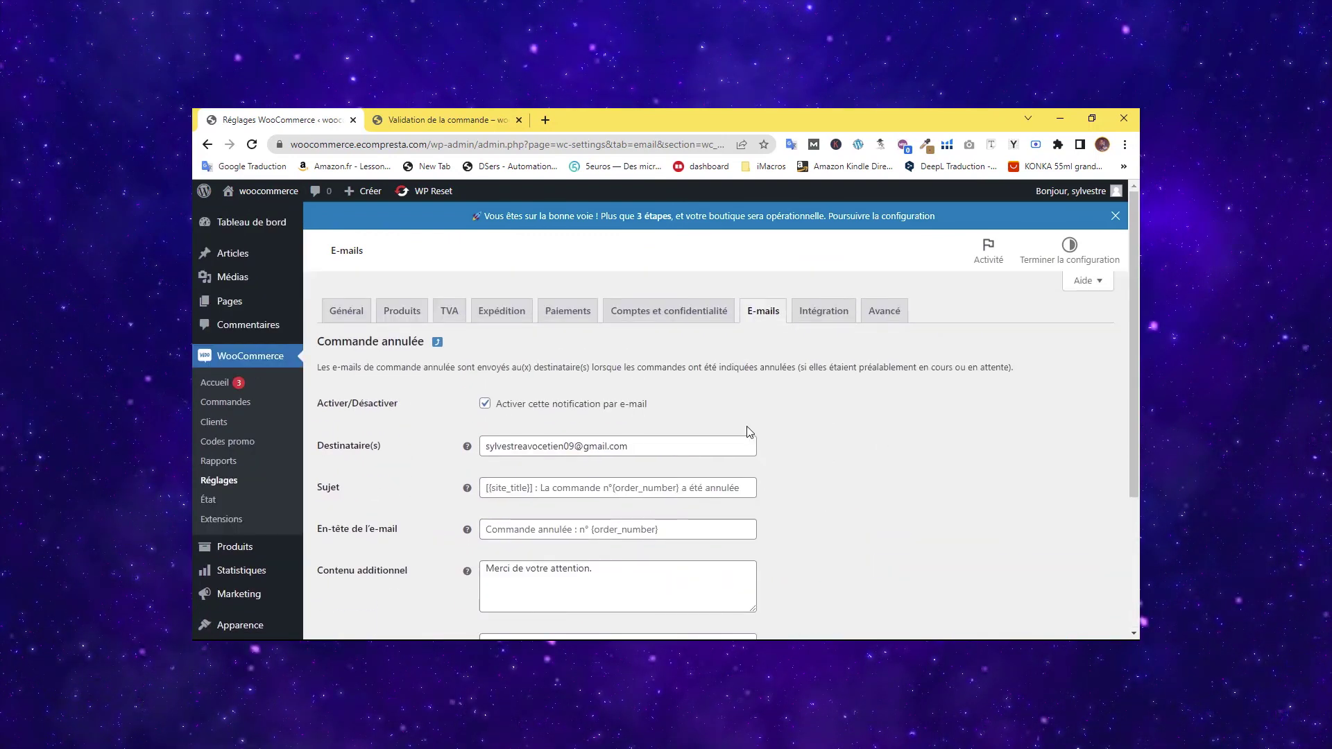
Return to the e-mail notification list and look through the customer notifications.
click(773, 316)
scroll(782, 396, down, 2)
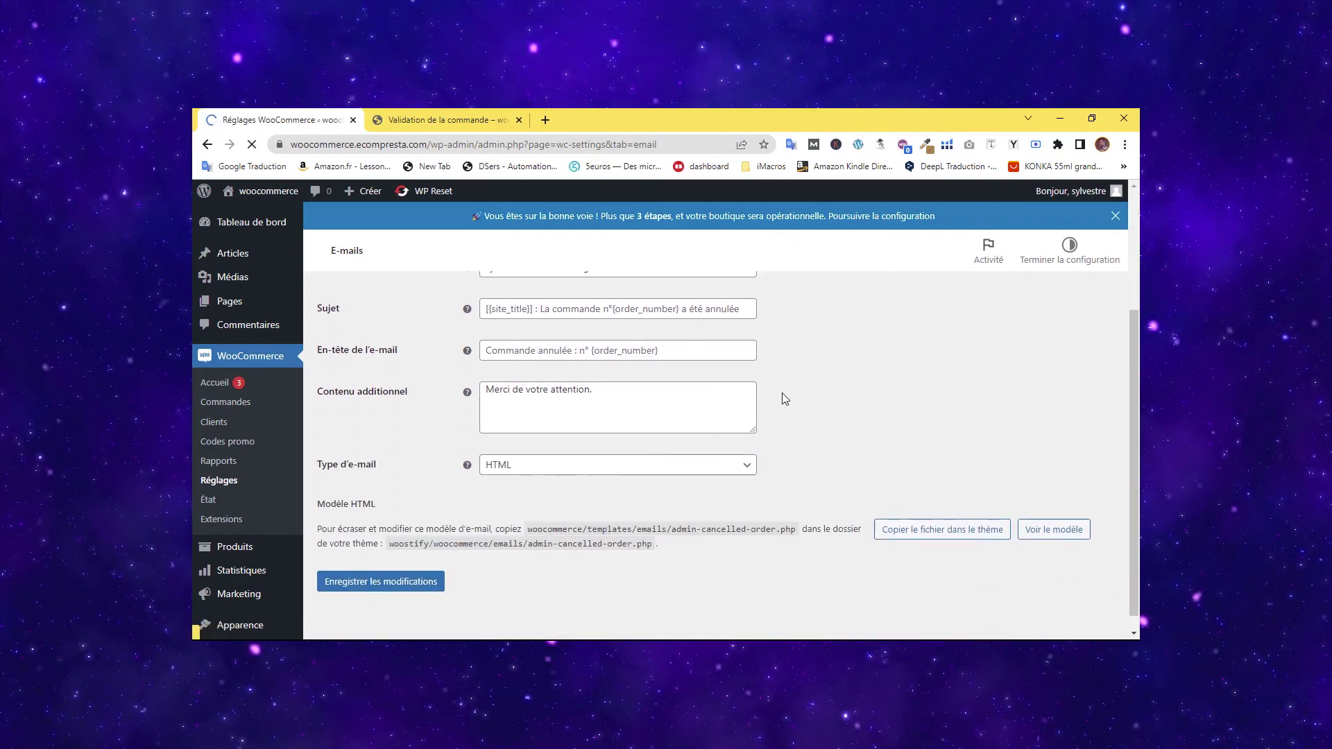
scroll(778, 399, down, 2)
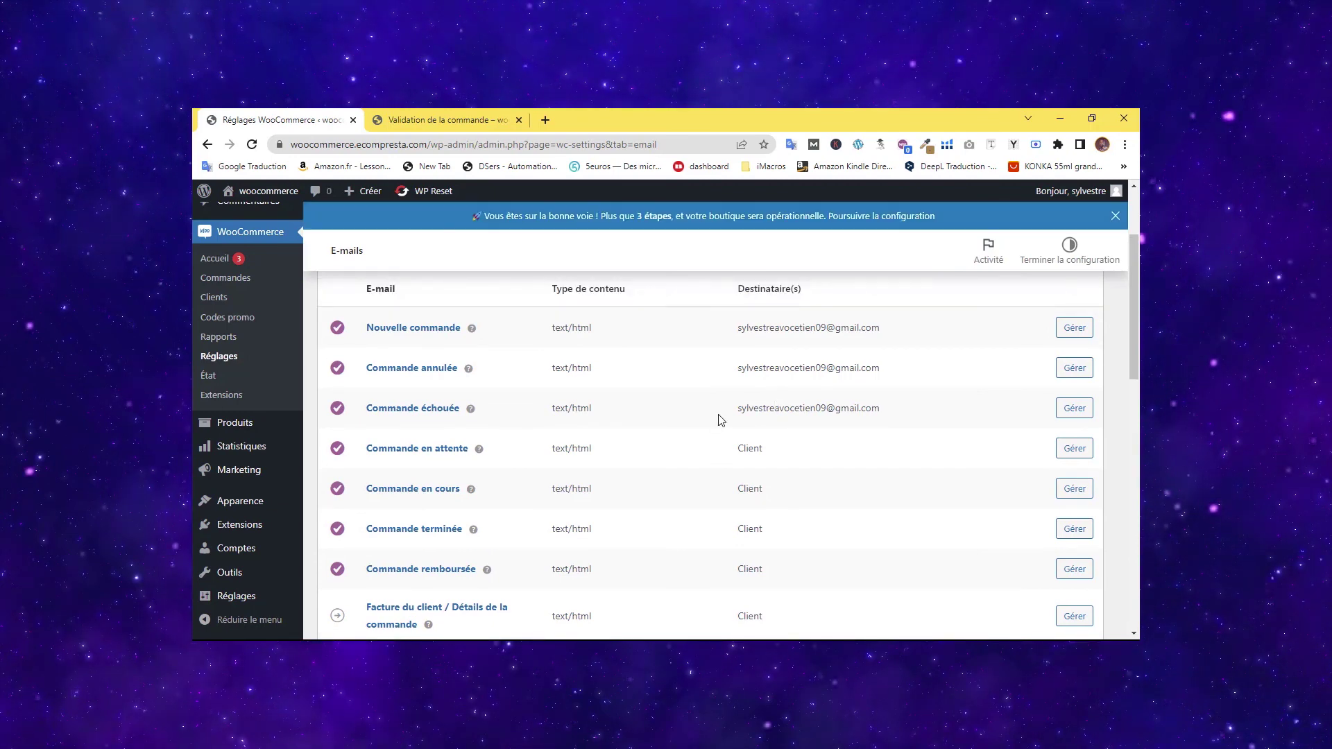
scroll(737, 480, down, 4)
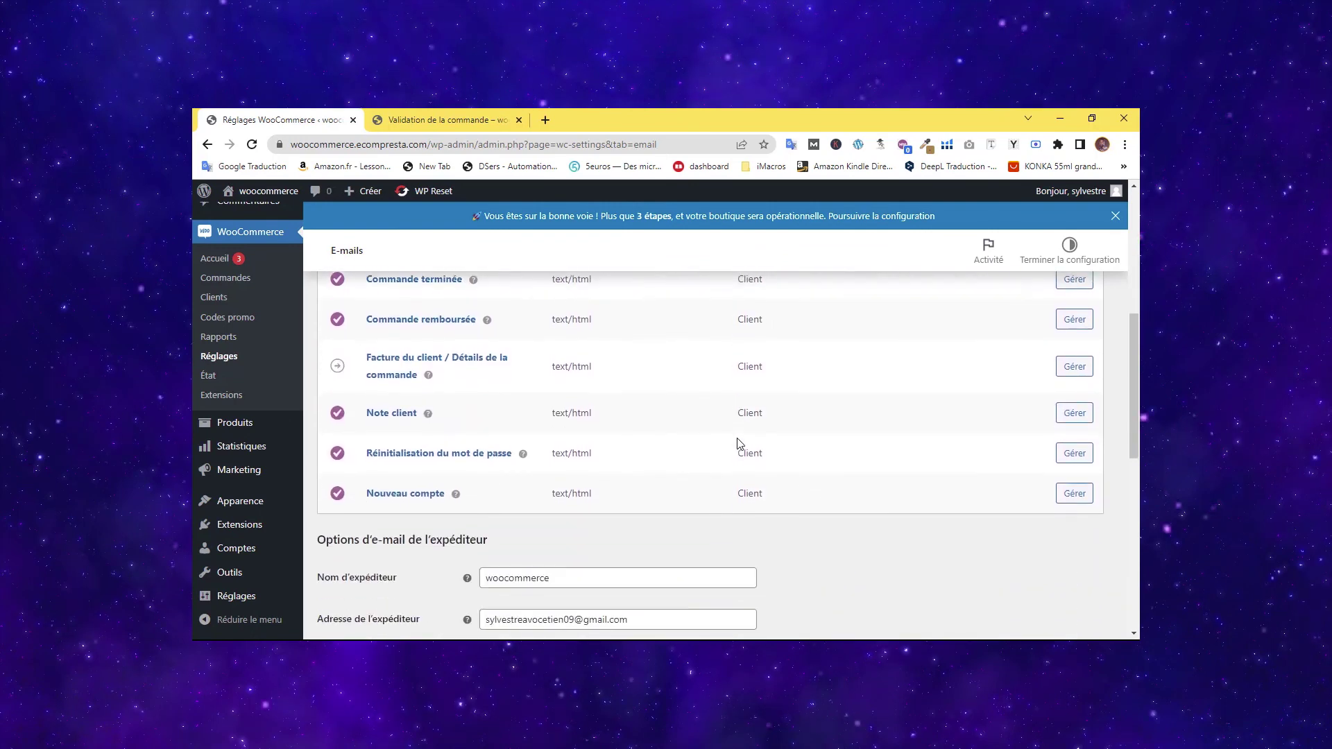
scroll(891, 417, up, 1)
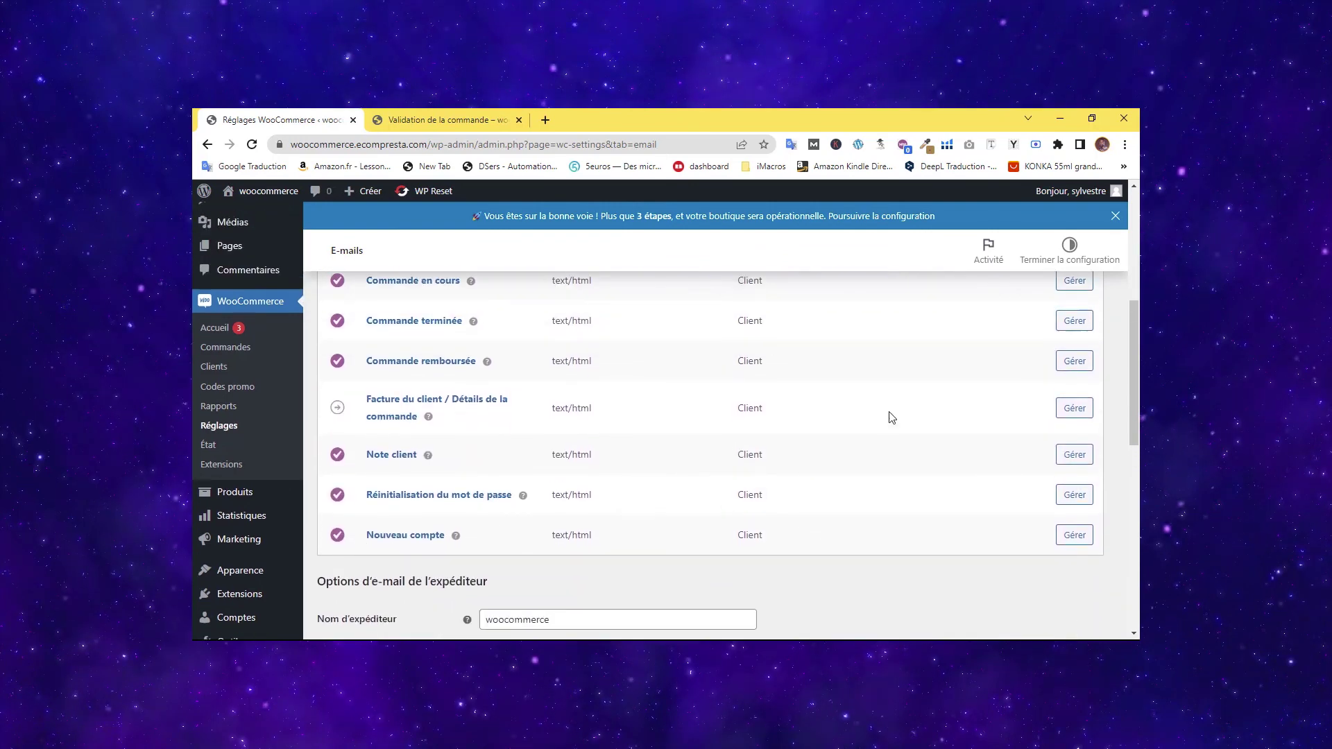
Open the "Nouveau compte" notification, check its subject and additional content, and save its settings.
click(426, 537)
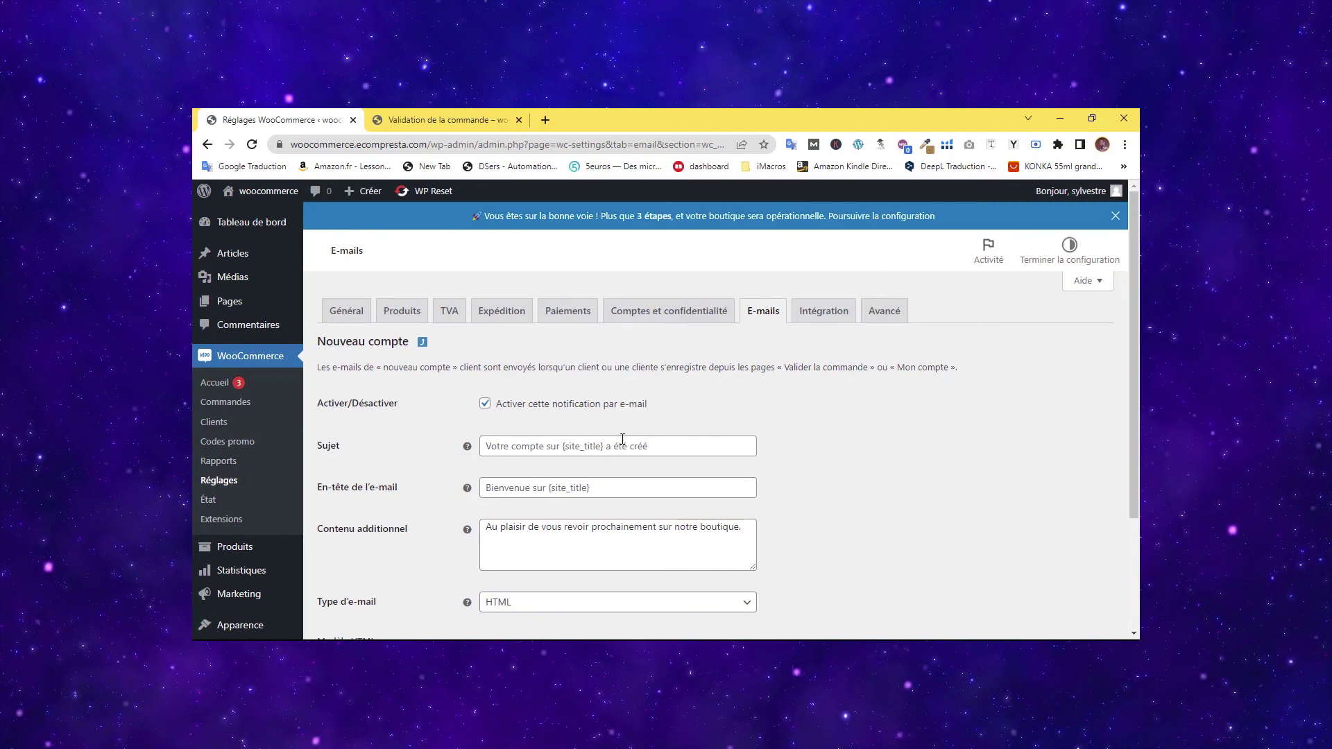
click(670, 445)
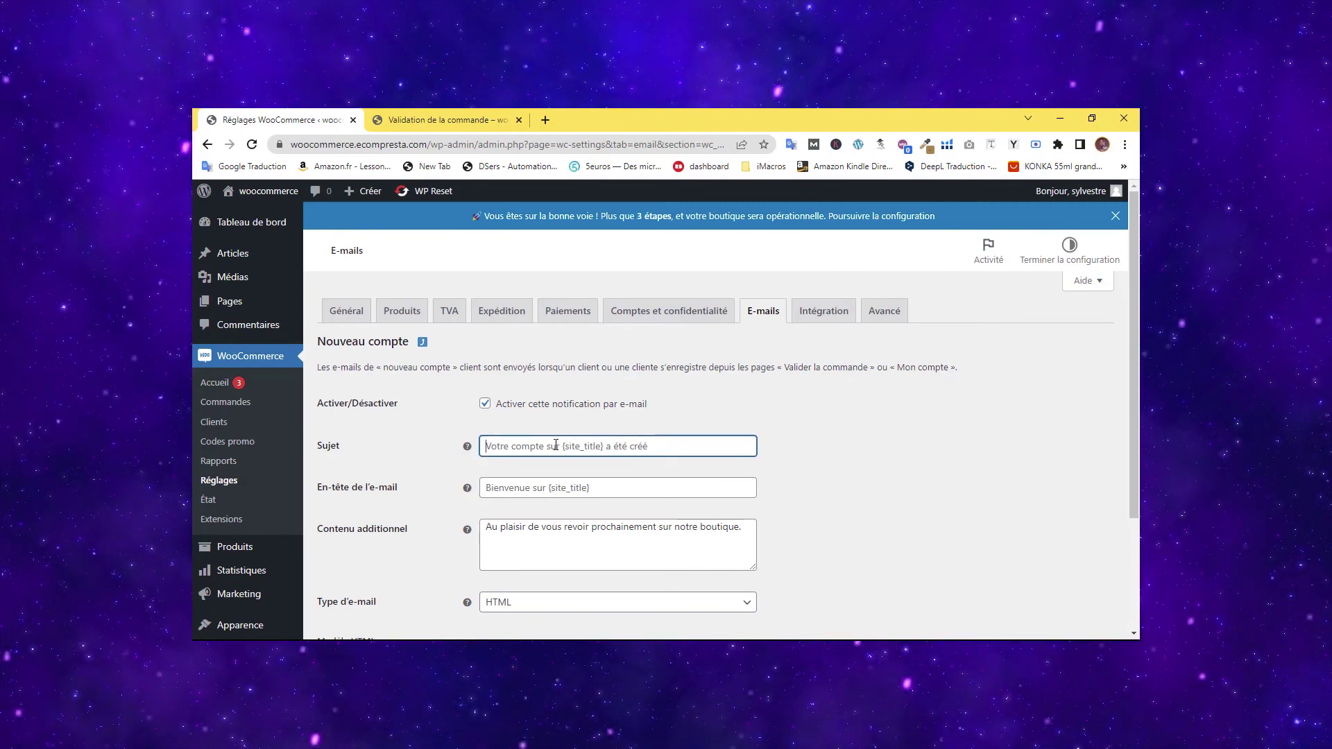
scroll(685, 492, down, 2)
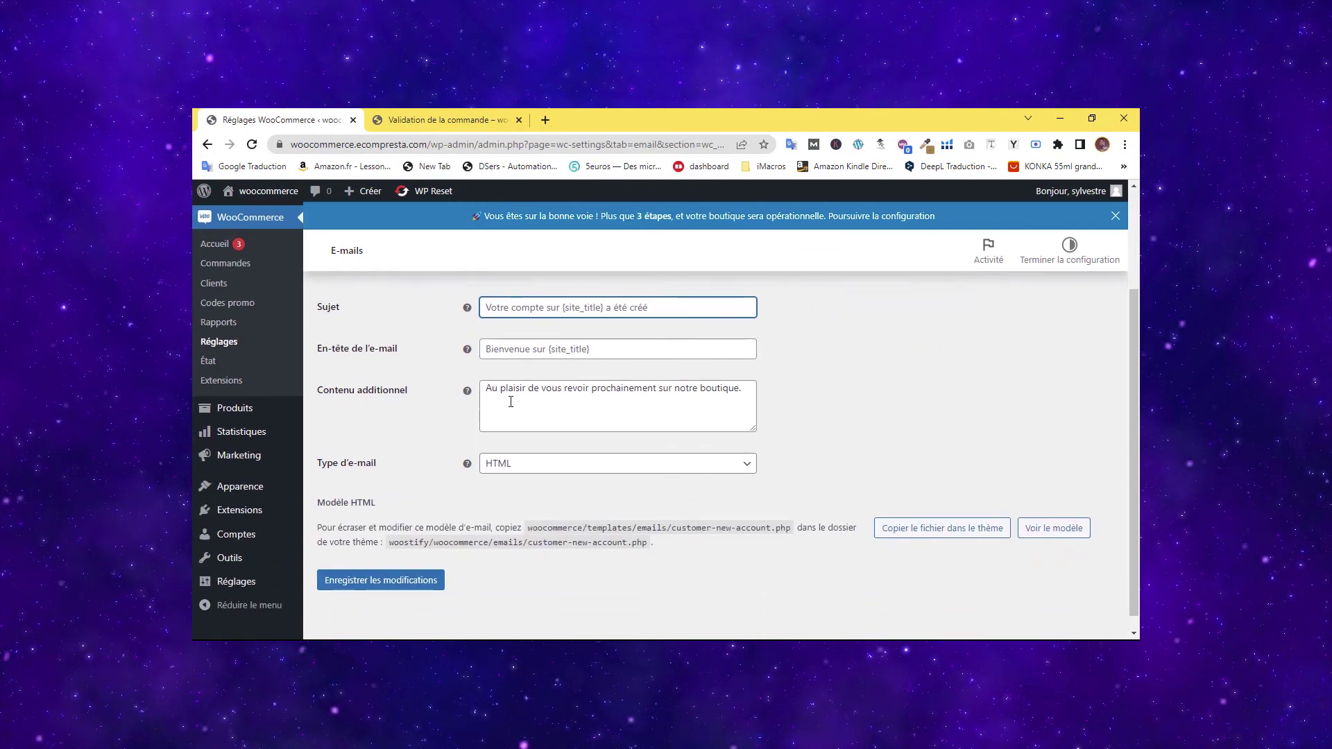
click(385, 580)
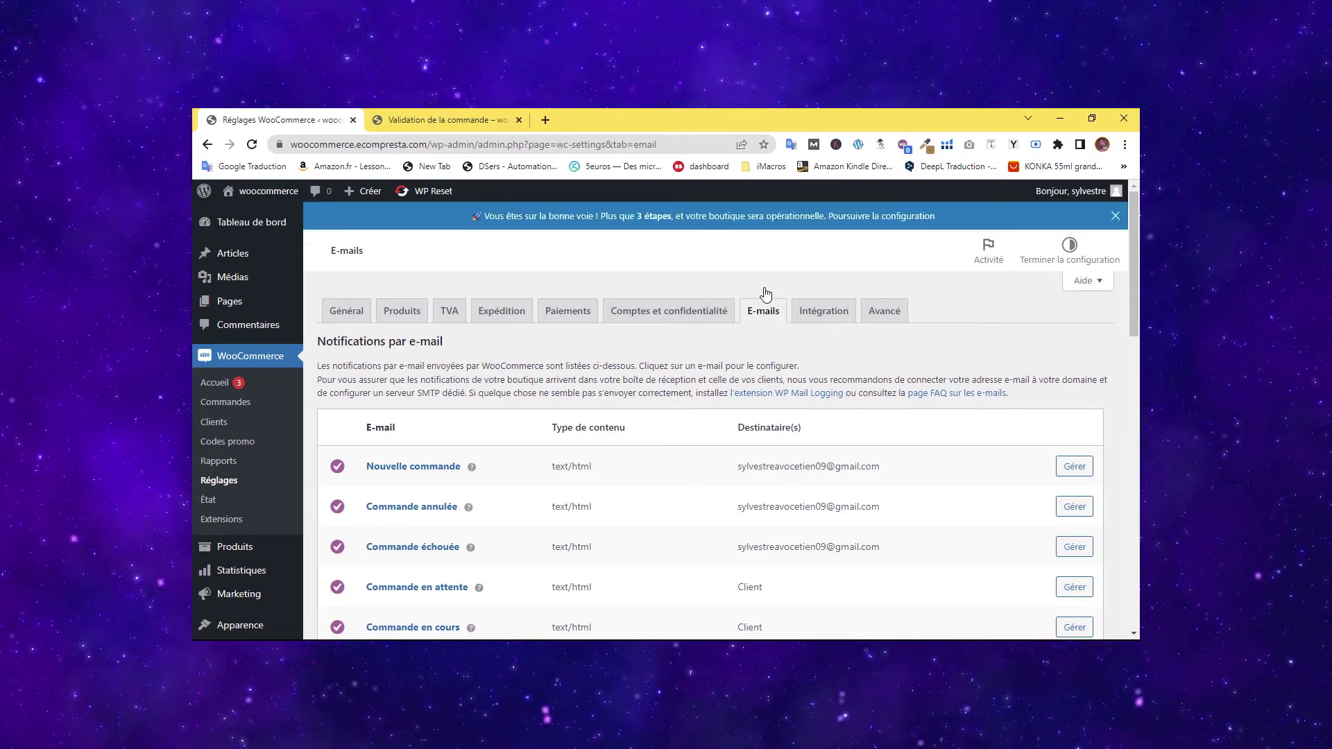
Open the "Réinitialisation du mot de passe" notification from the e-mail list and review its settings.
drag(1134, 257, 1137, 362)
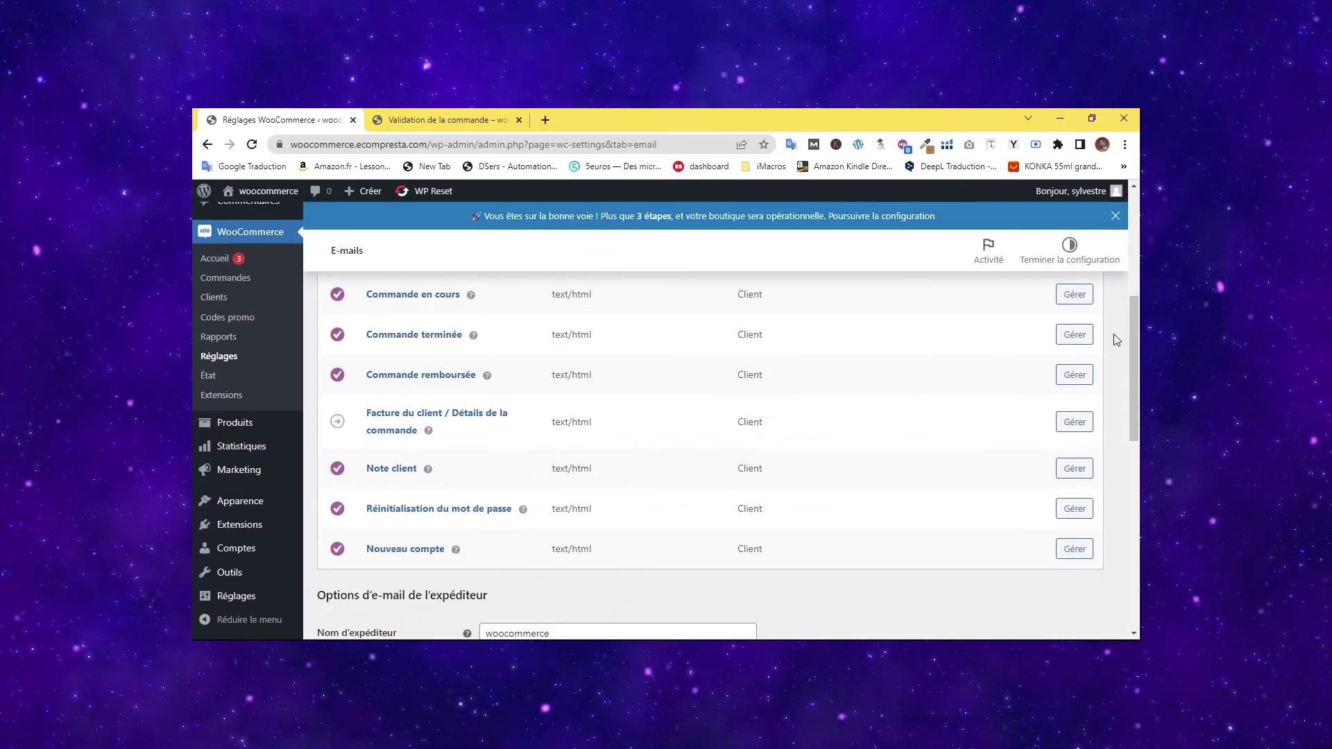
click(432, 515)
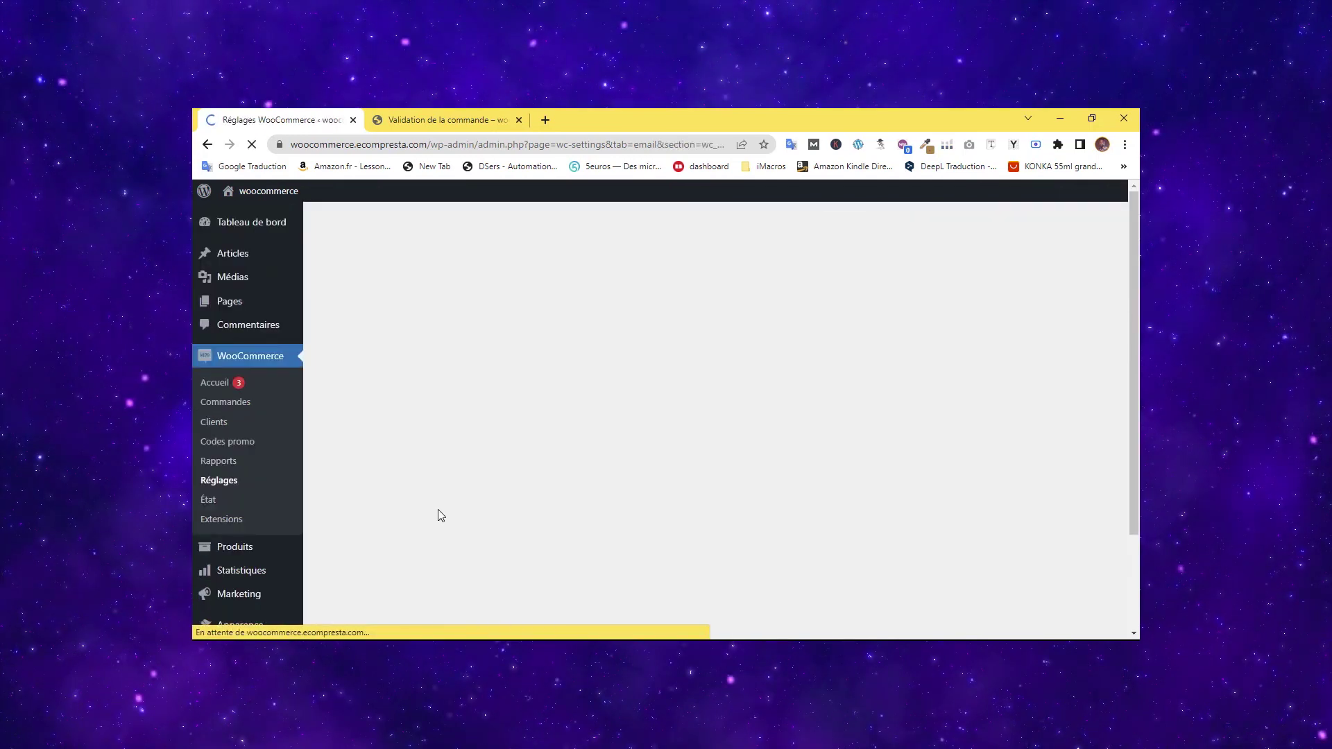
scroll(653, 461, down, 2)
scroll(637, 463, up, 2)
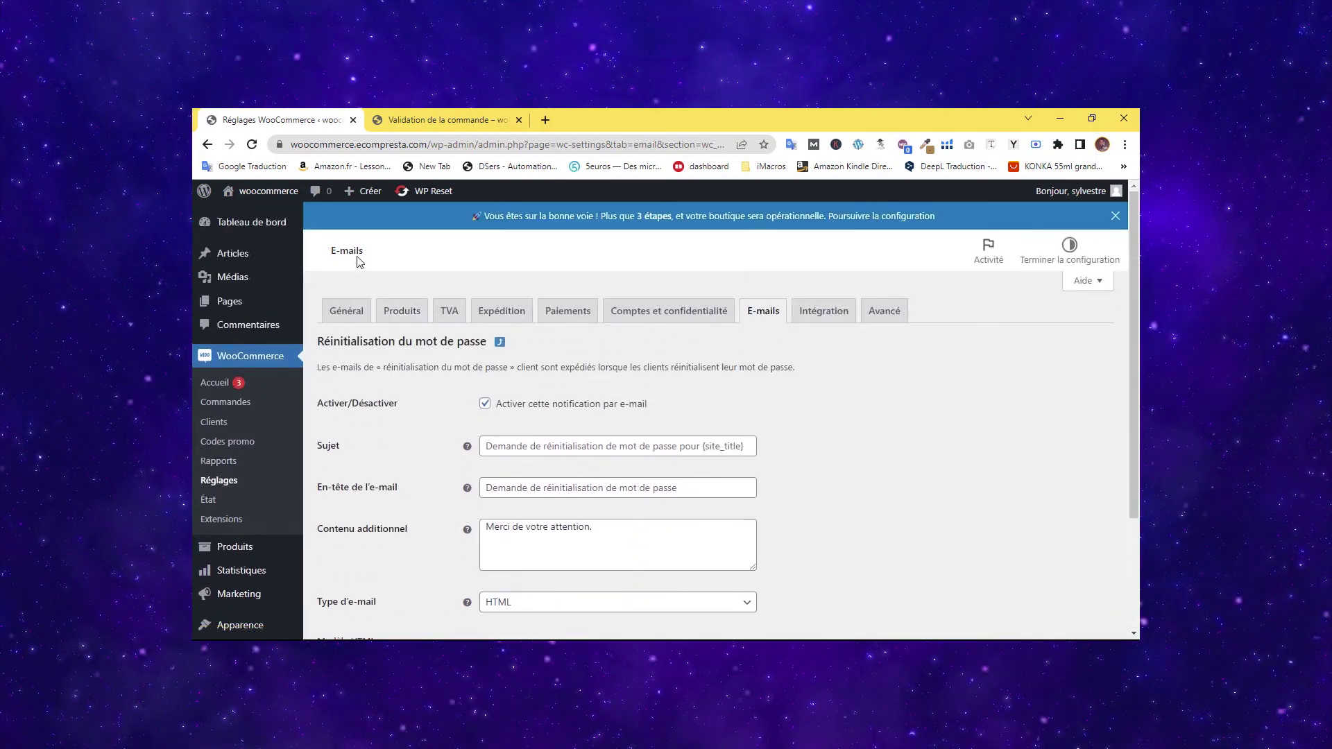
Return to the e-mail settings overview, review the sender and e-mail template options, and save the settings.
click(764, 318)
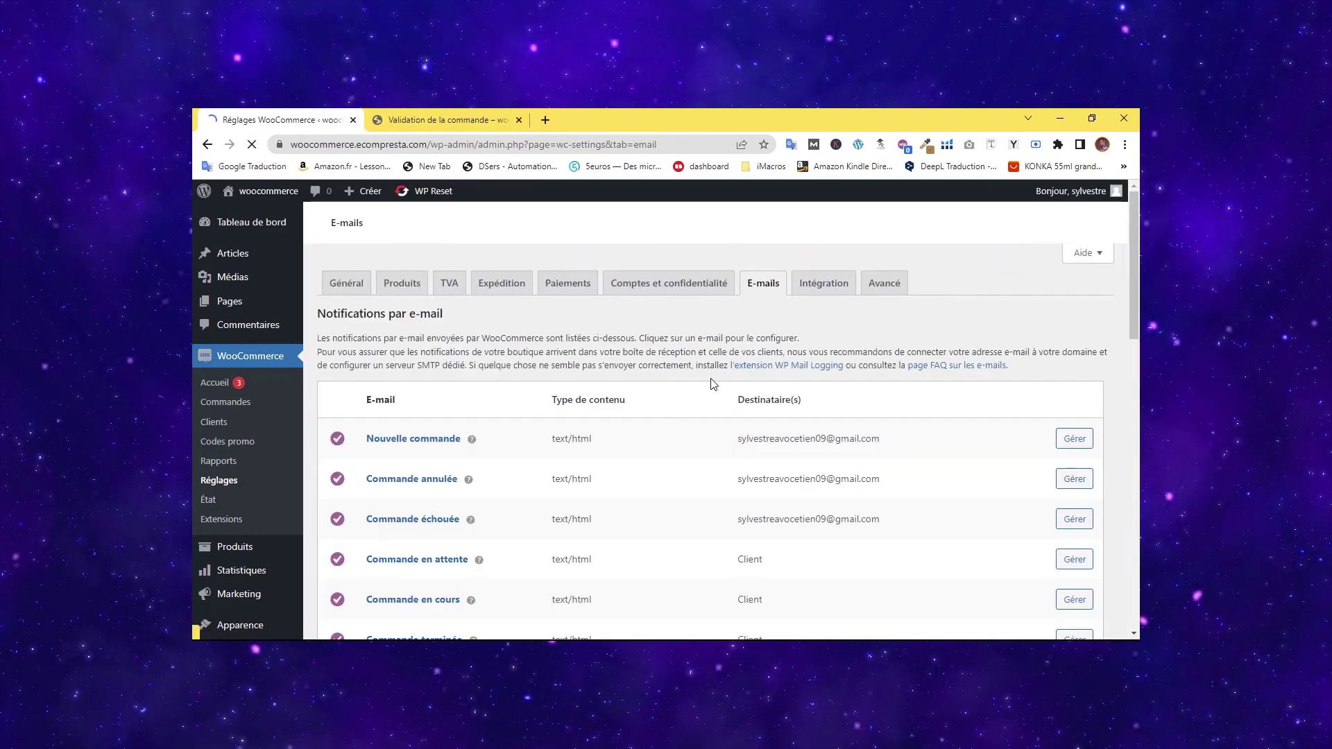
scroll(465, 458, down, 10)
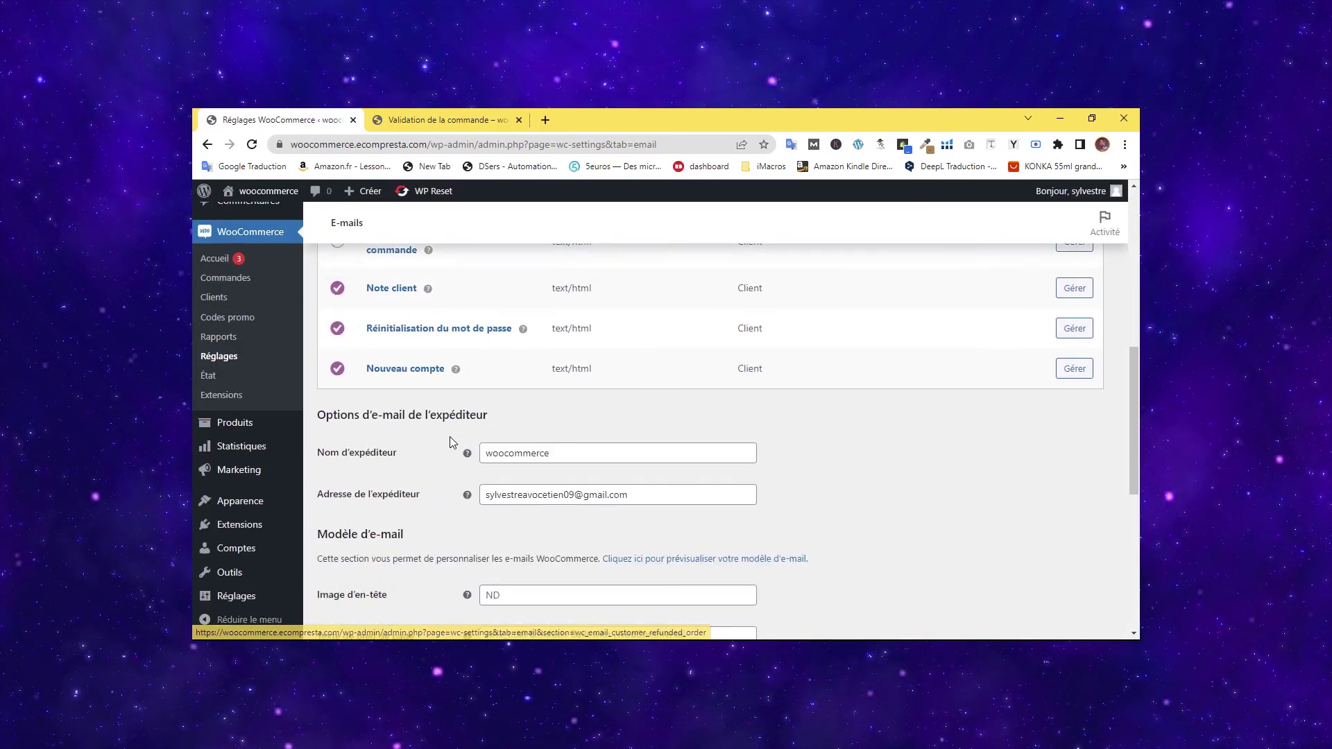
scroll(614, 501, down, 3)
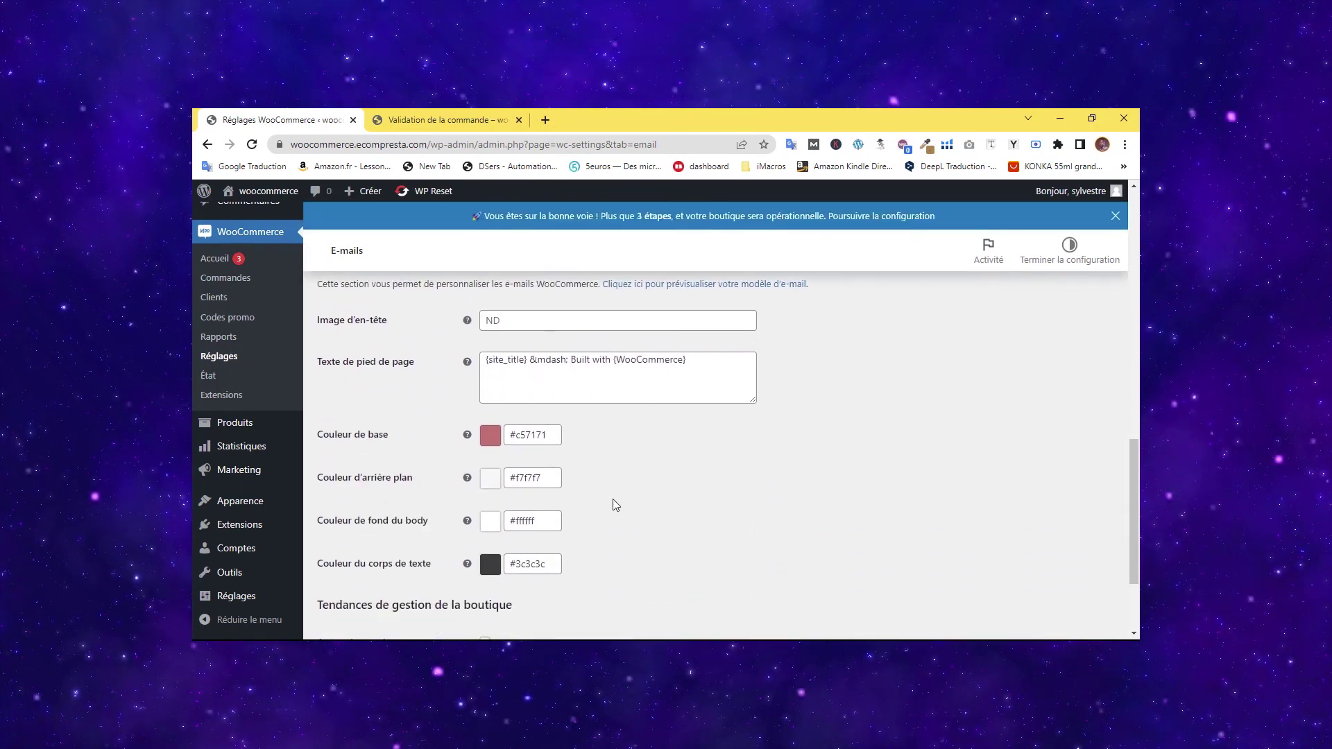
scroll(610, 501, up, 1)
scroll(414, 598, down, 1)
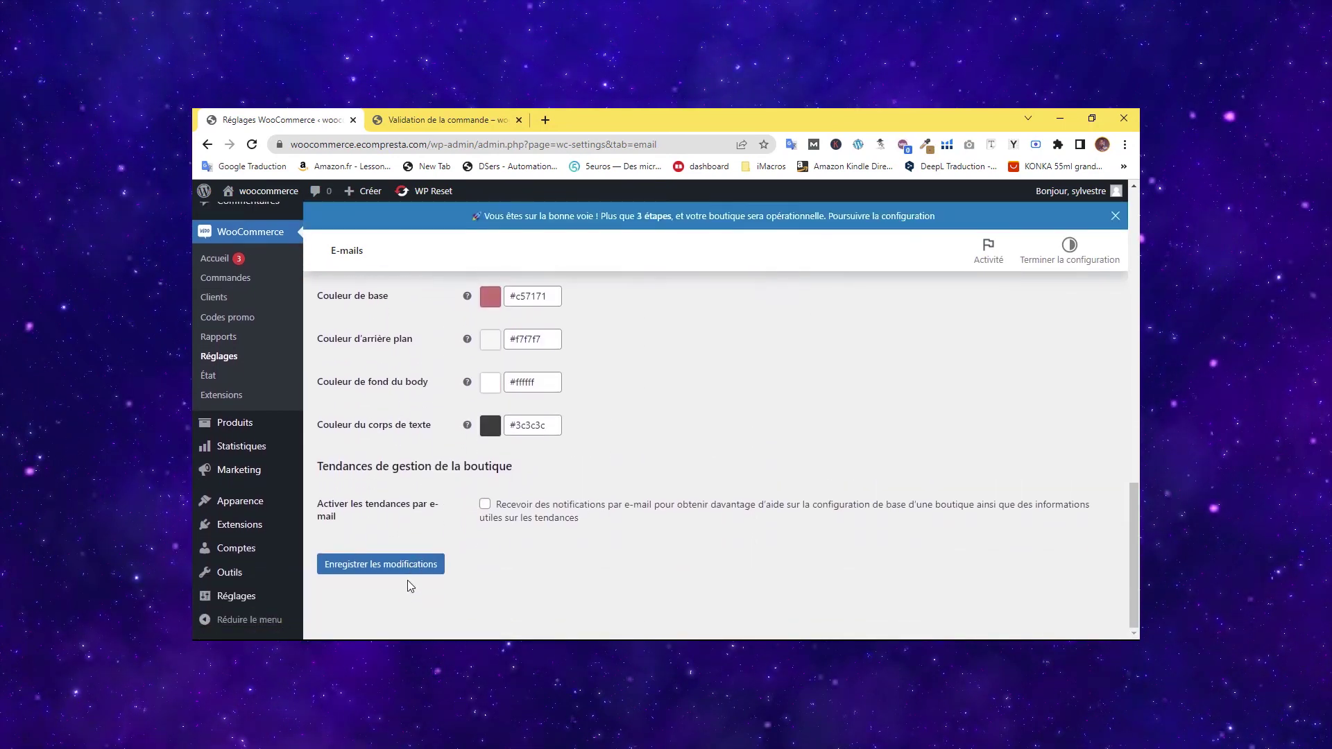
click(395, 575)
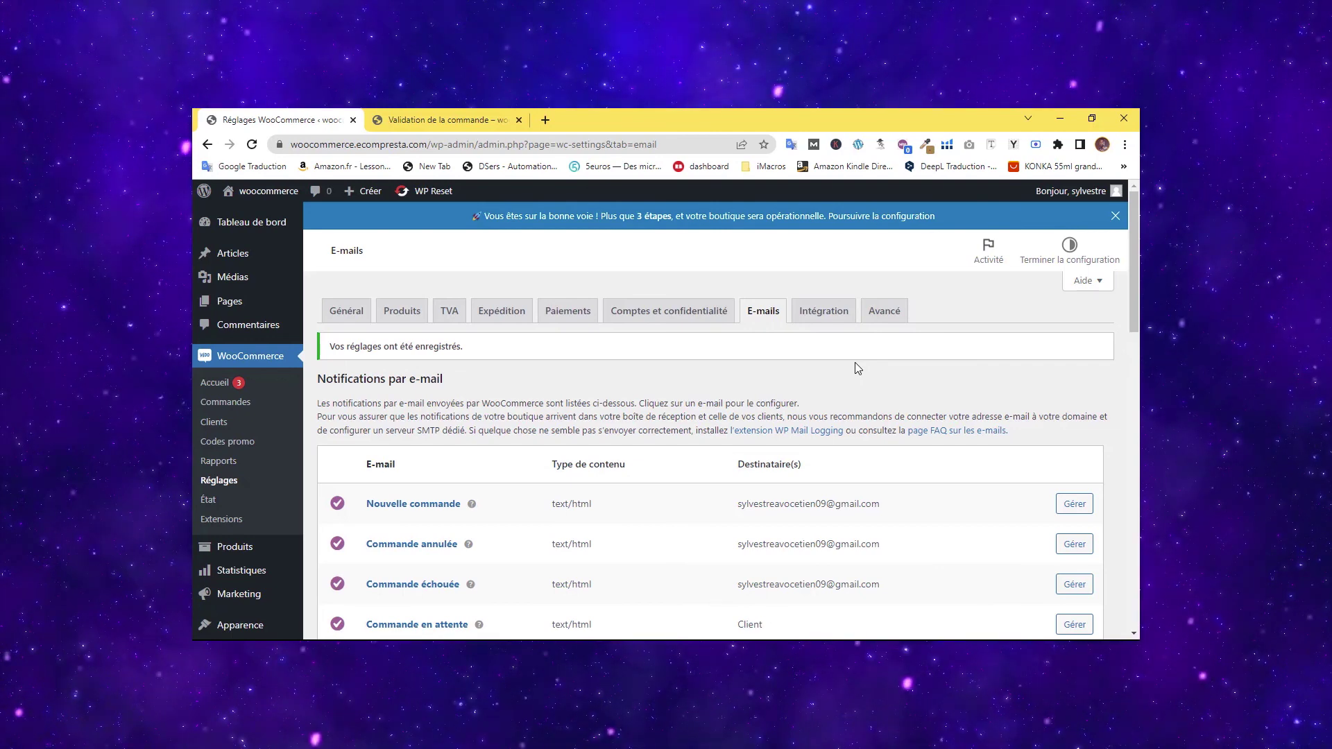
Open the list of all site pages and look through the pages assigned to WooCommerce.
mouse_move(239, 311)
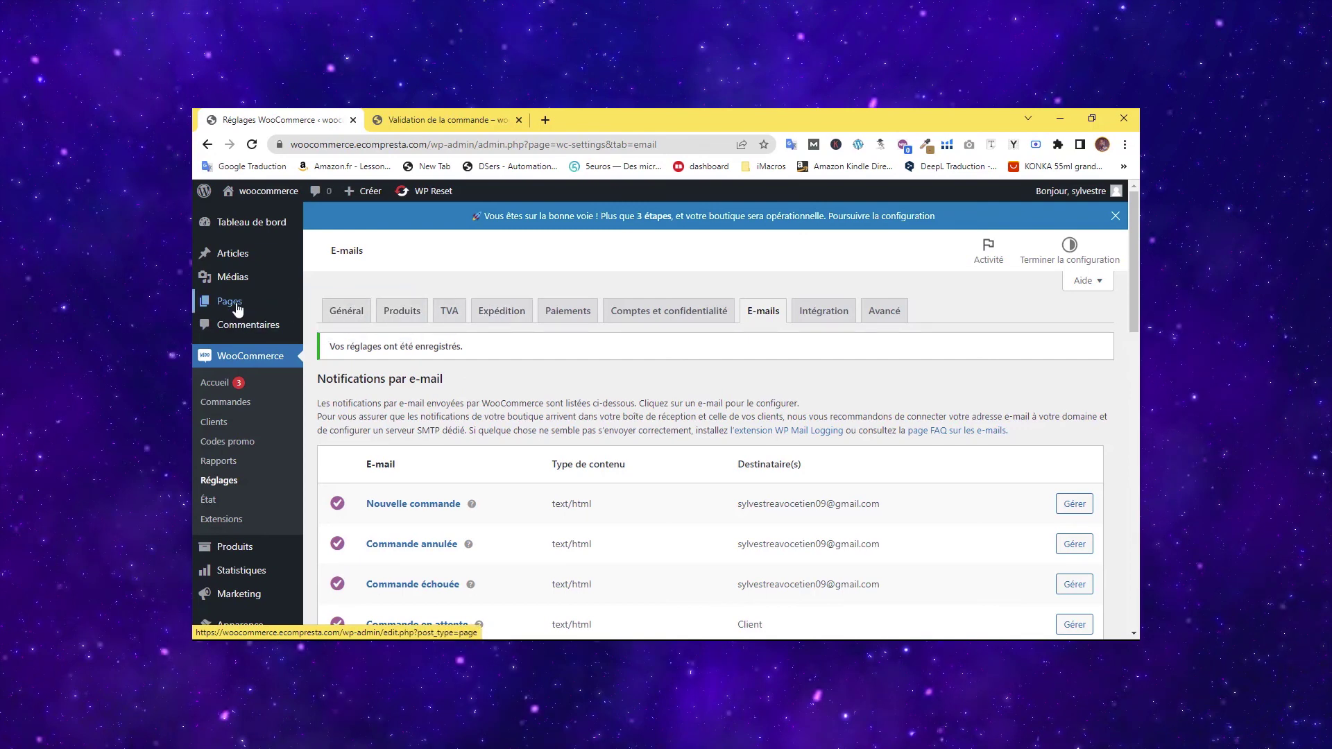
click(346, 305)
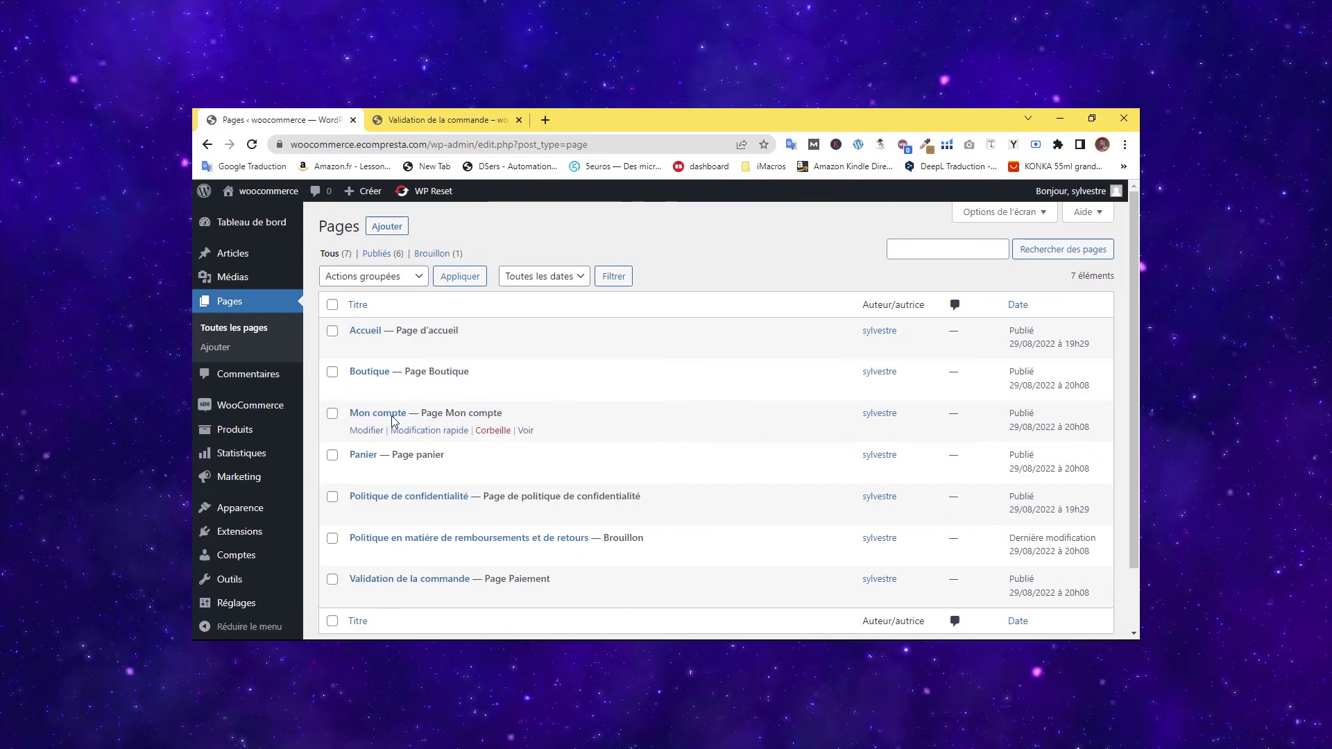
scroll(462, 428, down, 1)
scroll(461, 428, down, 1)
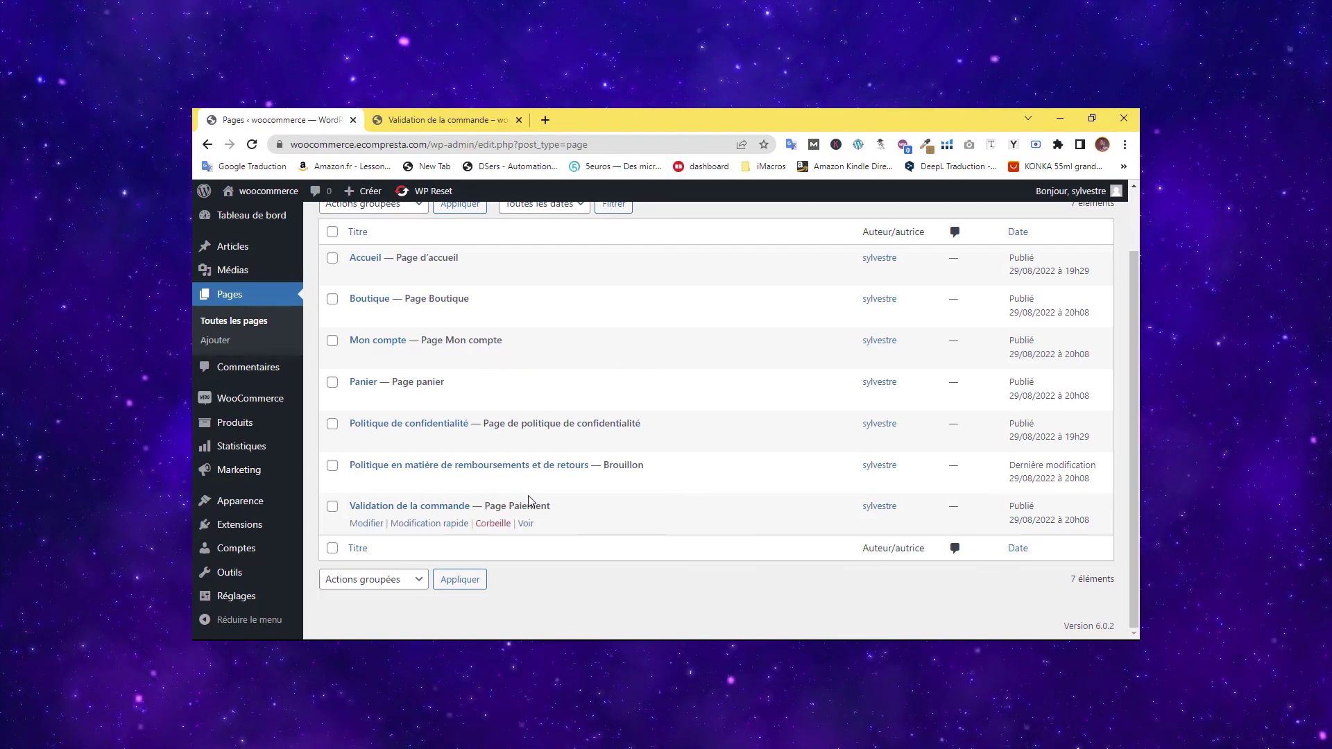
In the WooCommerce product settings, select Boutique as the "Page boutique" and save the settings.
mouse_move(237, 406)
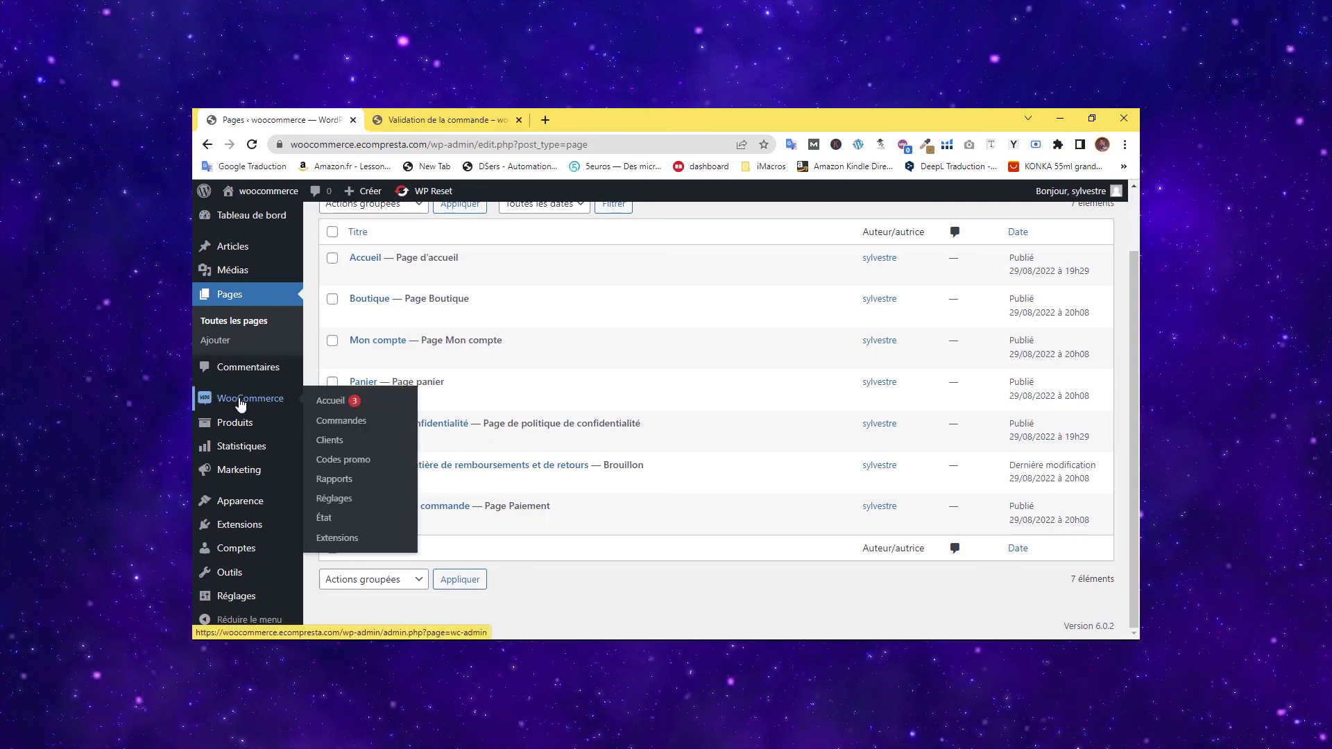
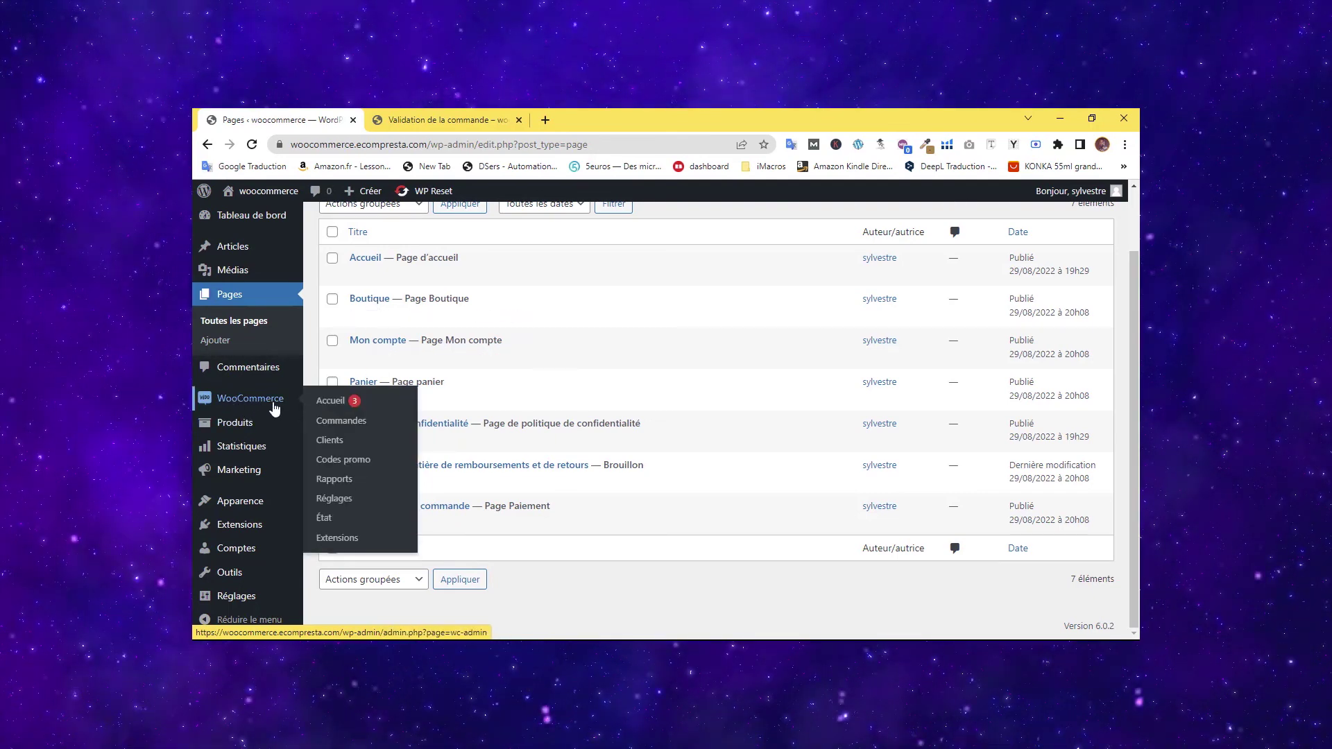
click(347, 501)
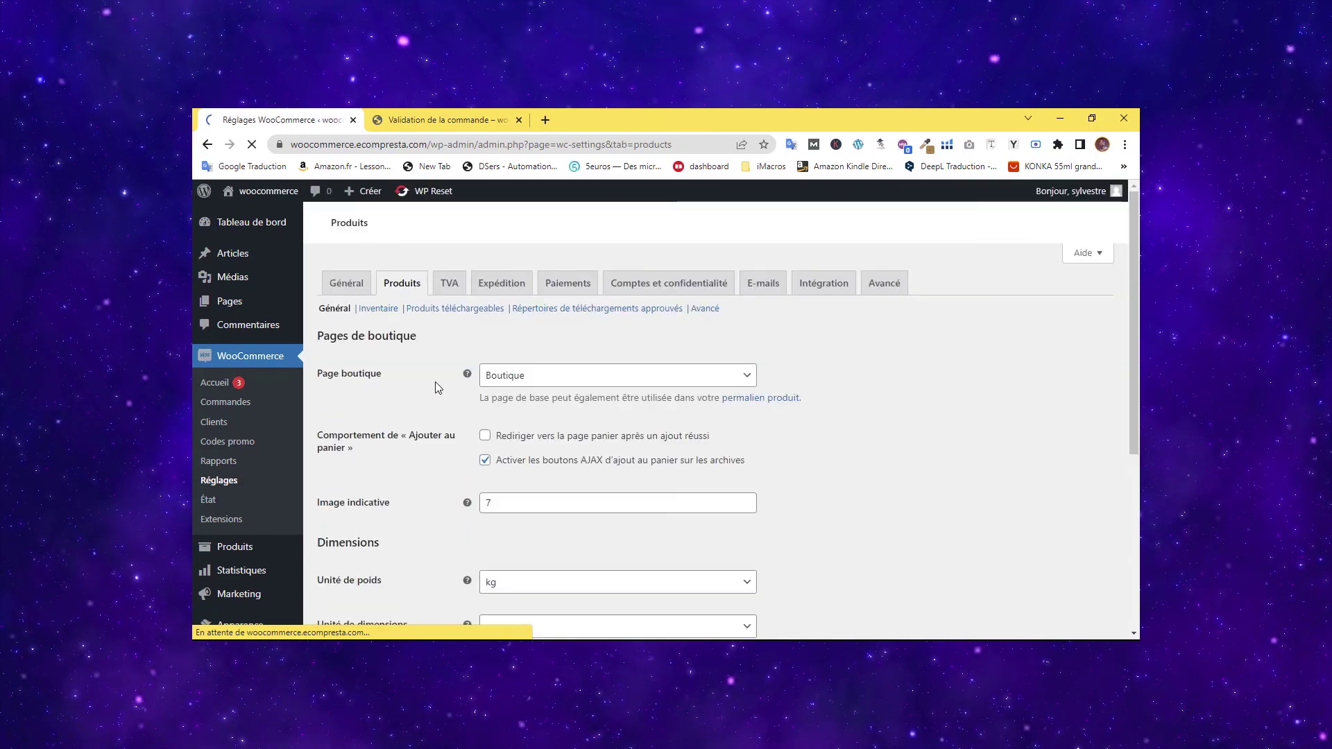
click(598, 378)
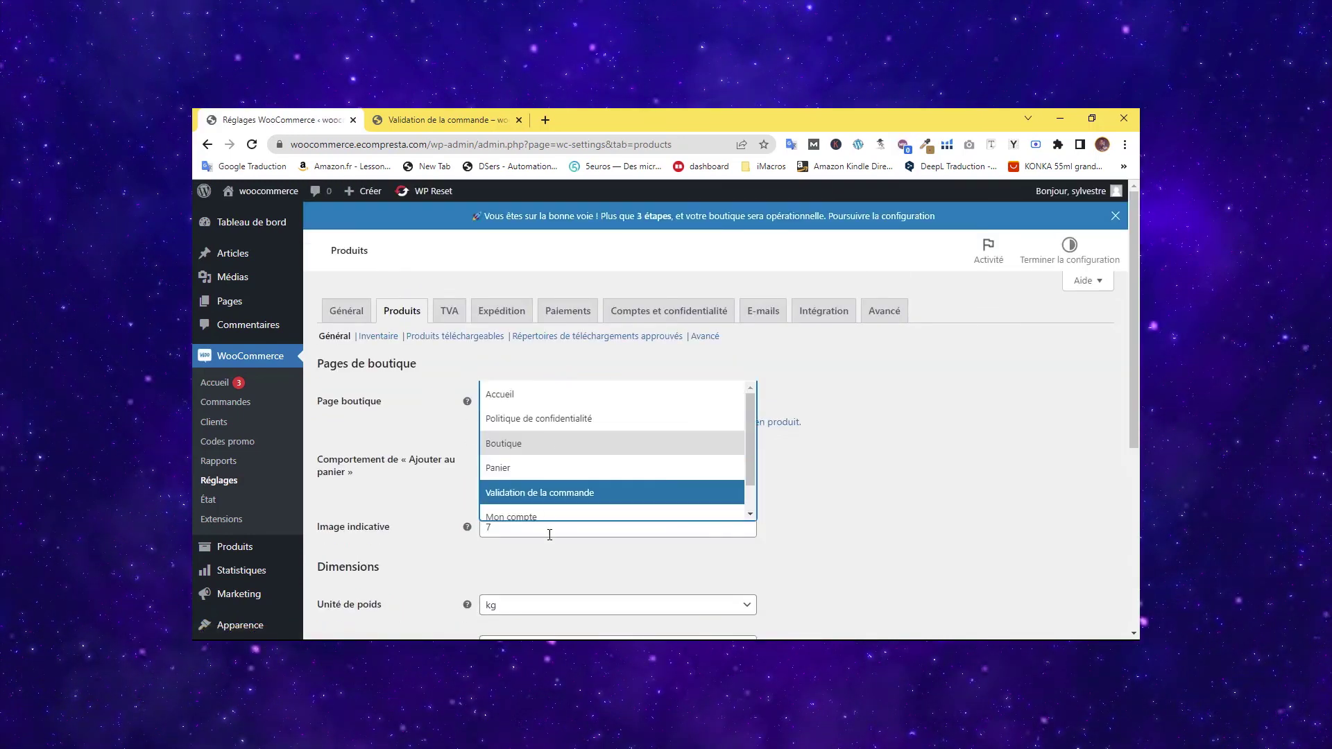
scroll(562, 466, down, 2)
scroll(541, 444, up, 2)
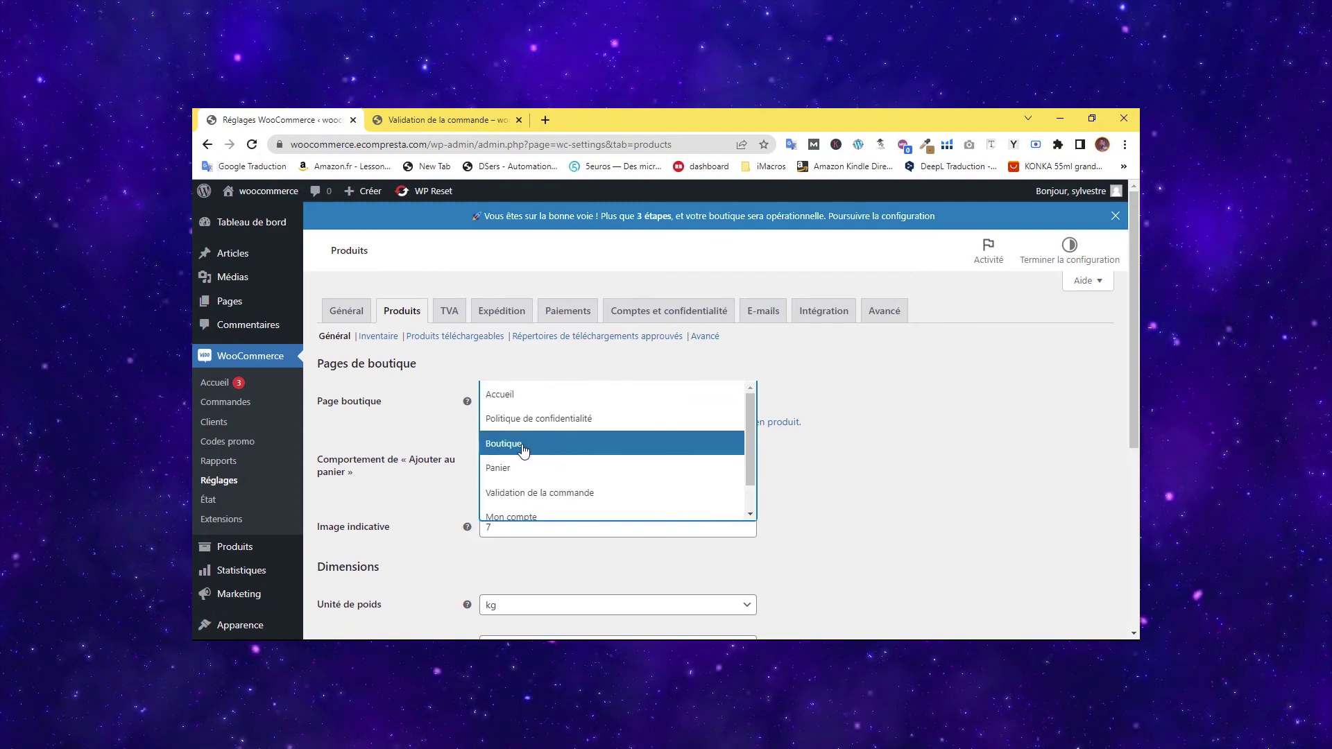
click(531, 447)
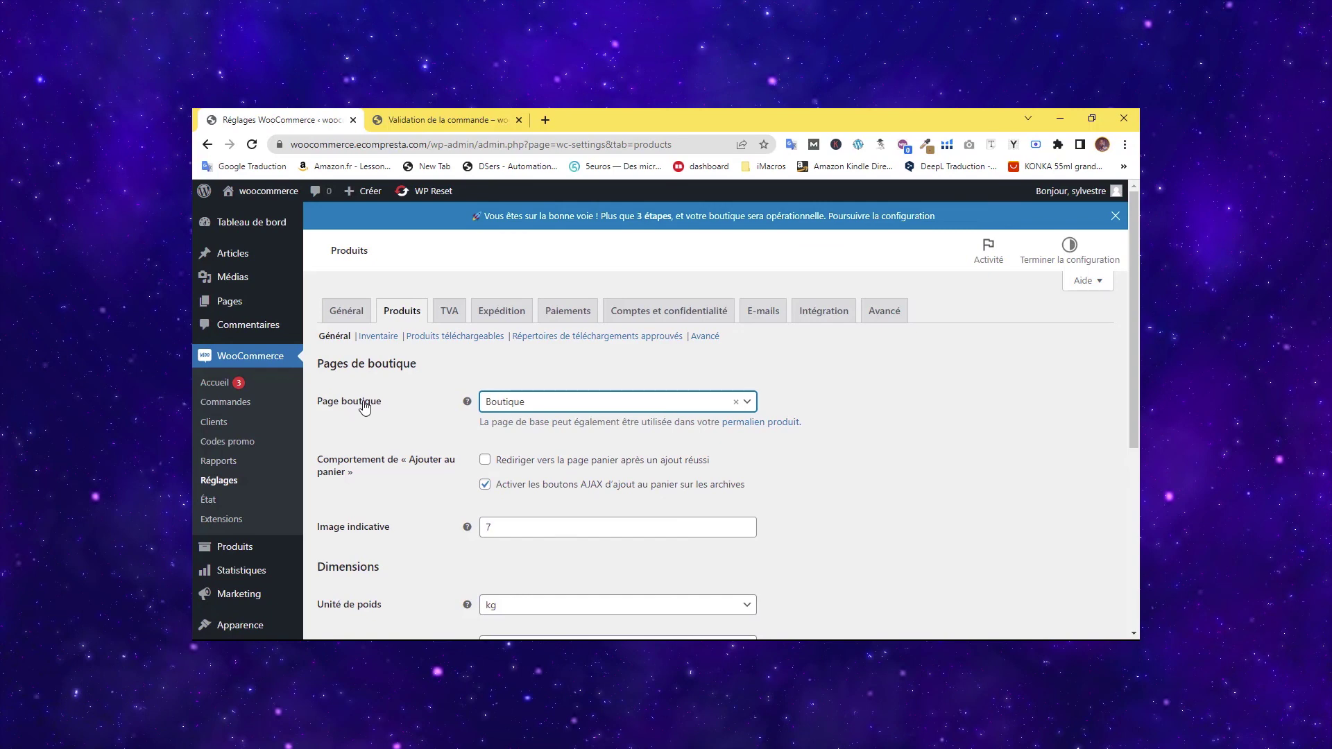
scroll(384, 448, down, 3)
scroll(384, 448, down, 2)
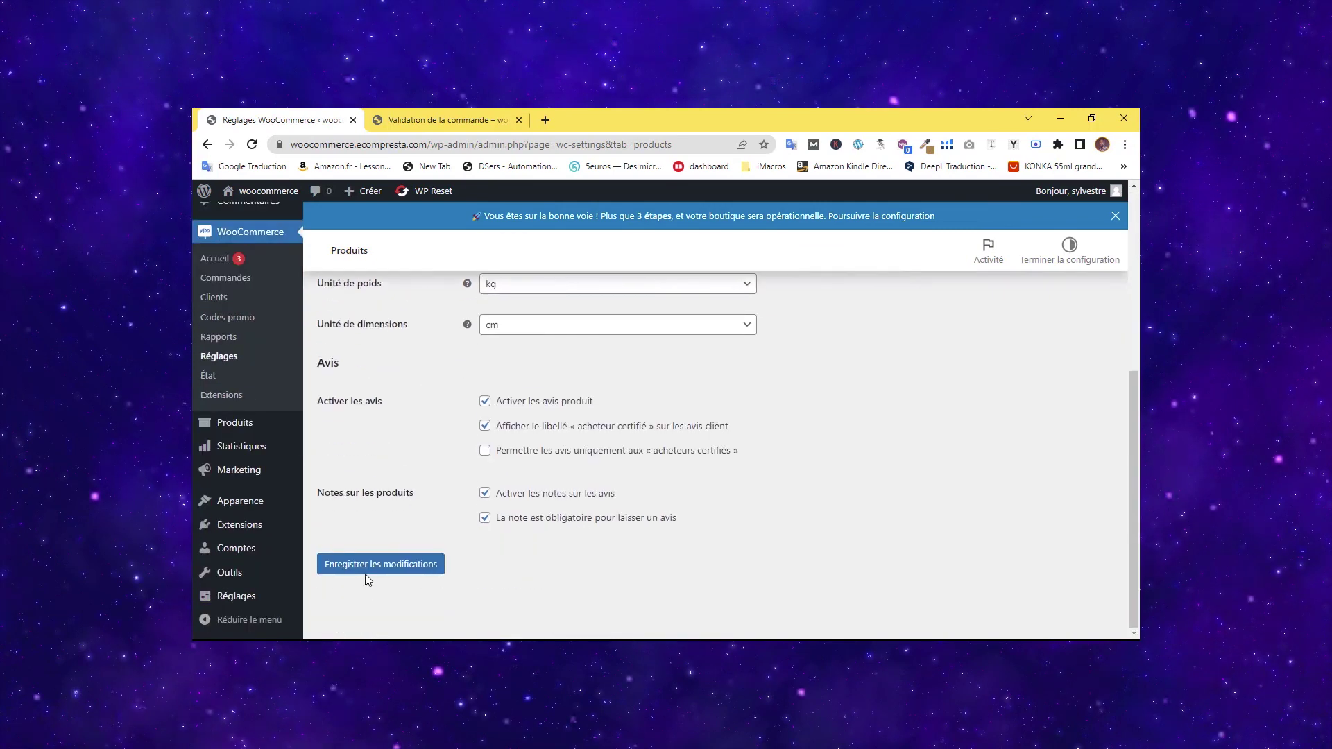
click(371, 569)
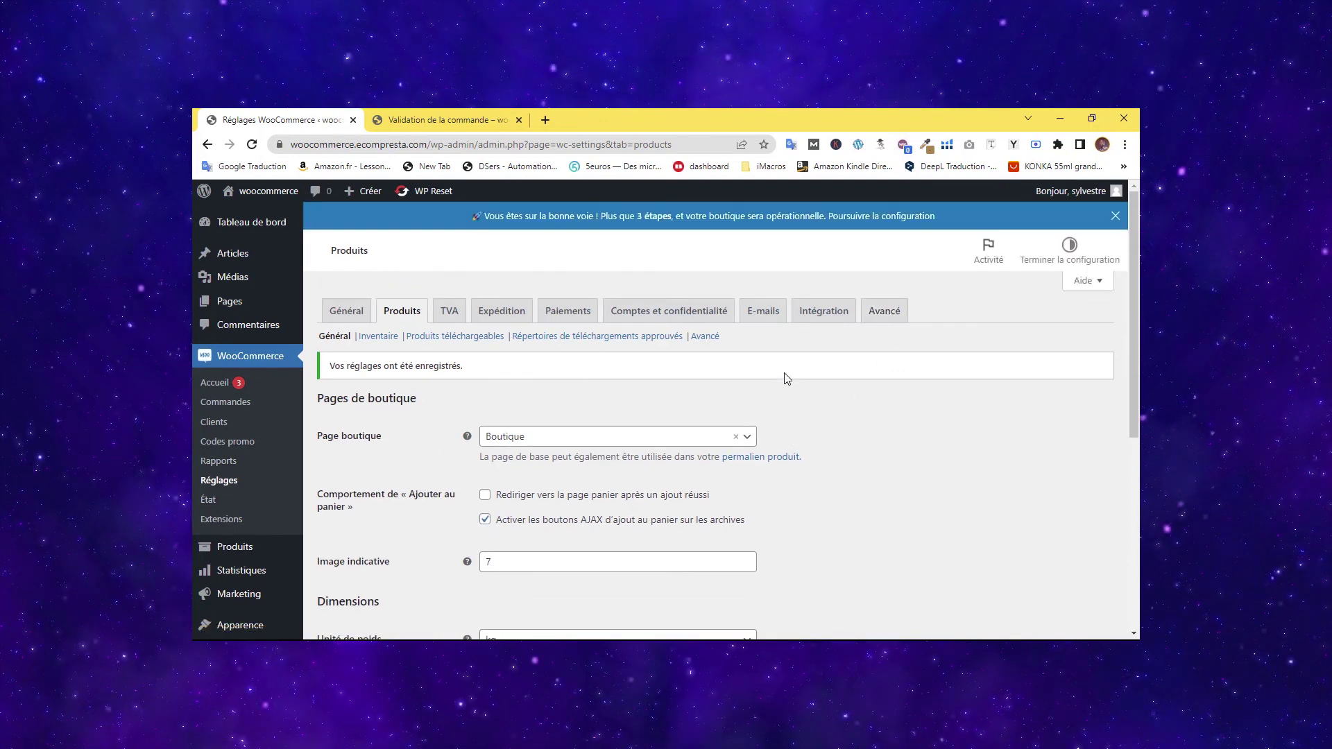
In the advanced WooCommerce settings, clear the "Page panier" field and assign the Panier page (ID : 9) to it.
click(892, 319)
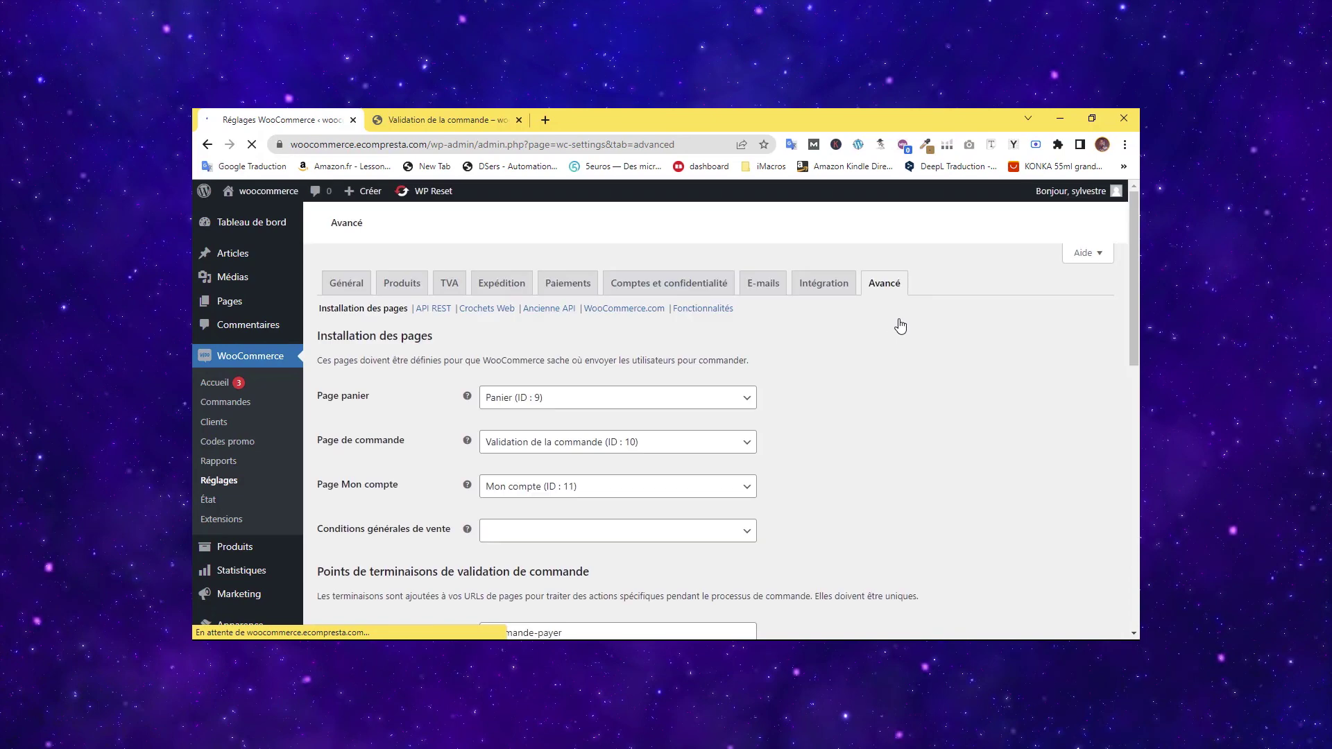
click(528, 397)
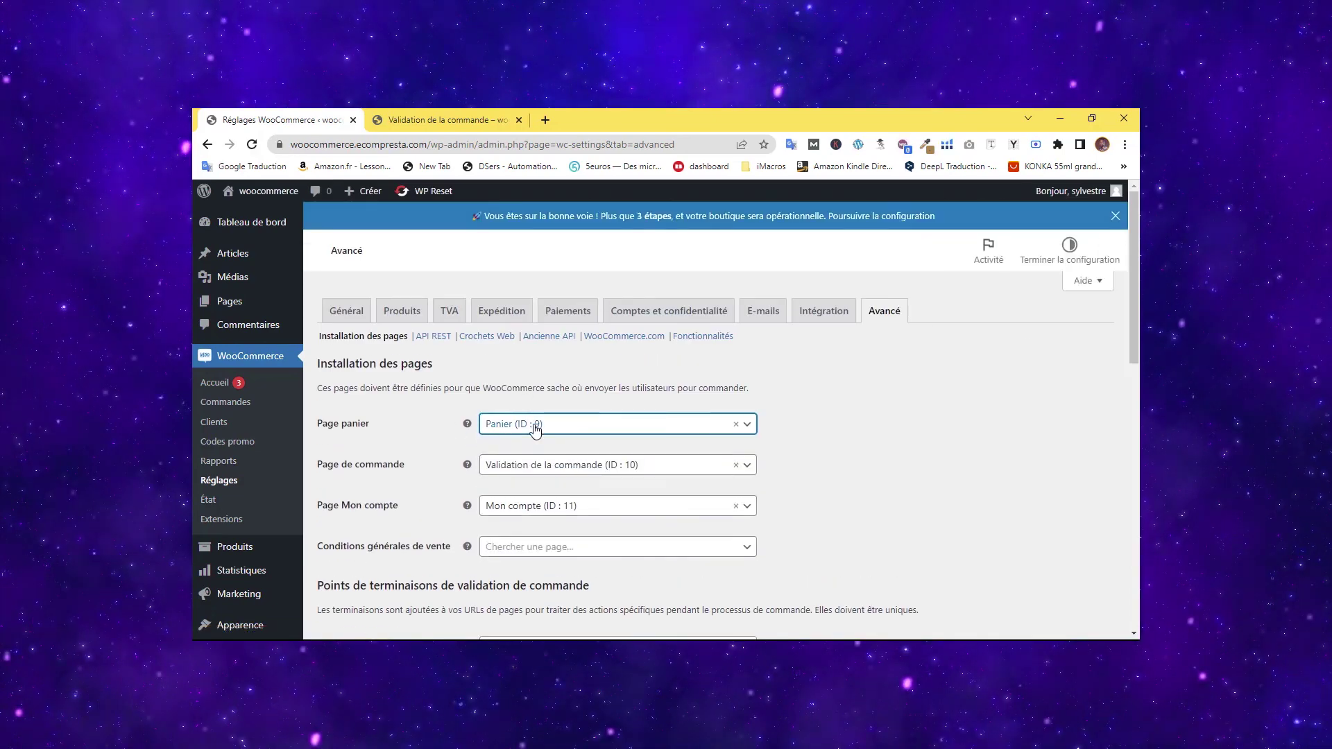
click(536, 425)
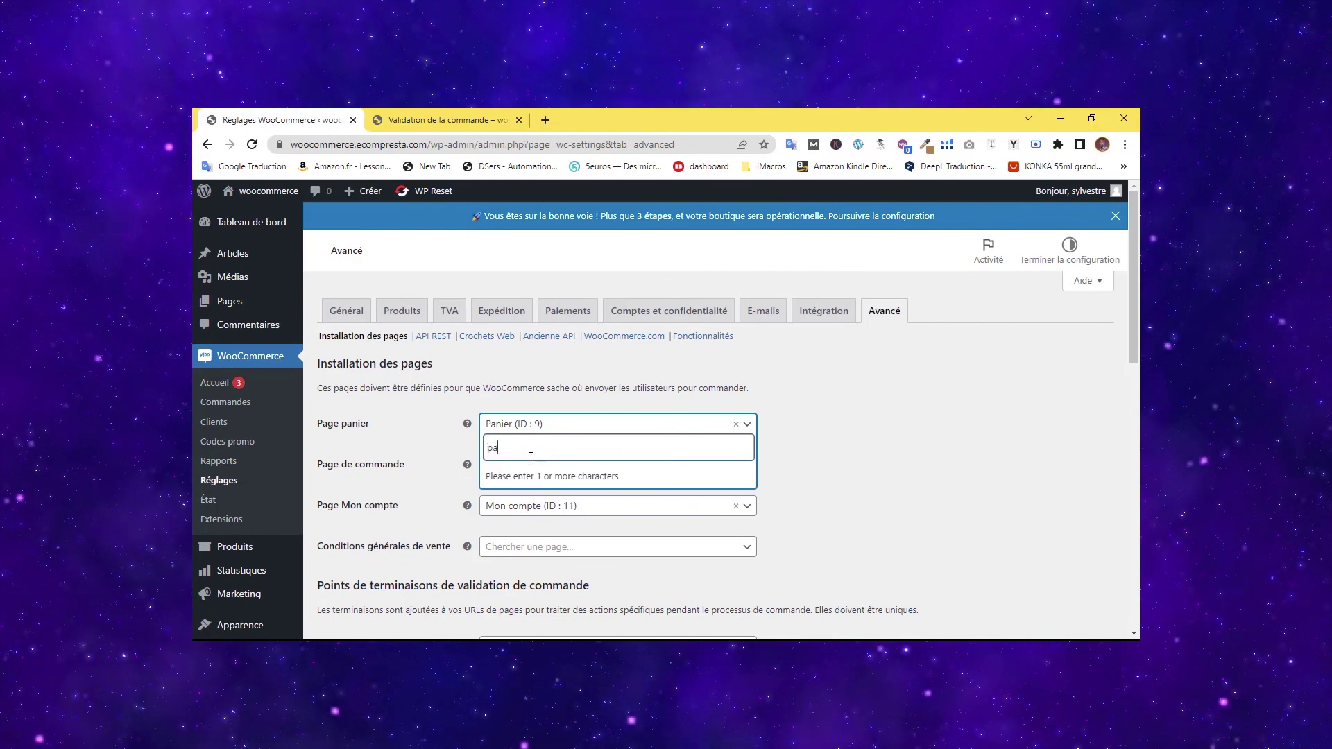
click(736, 424)
click(545, 426)
click(546, 426)
text(pan)
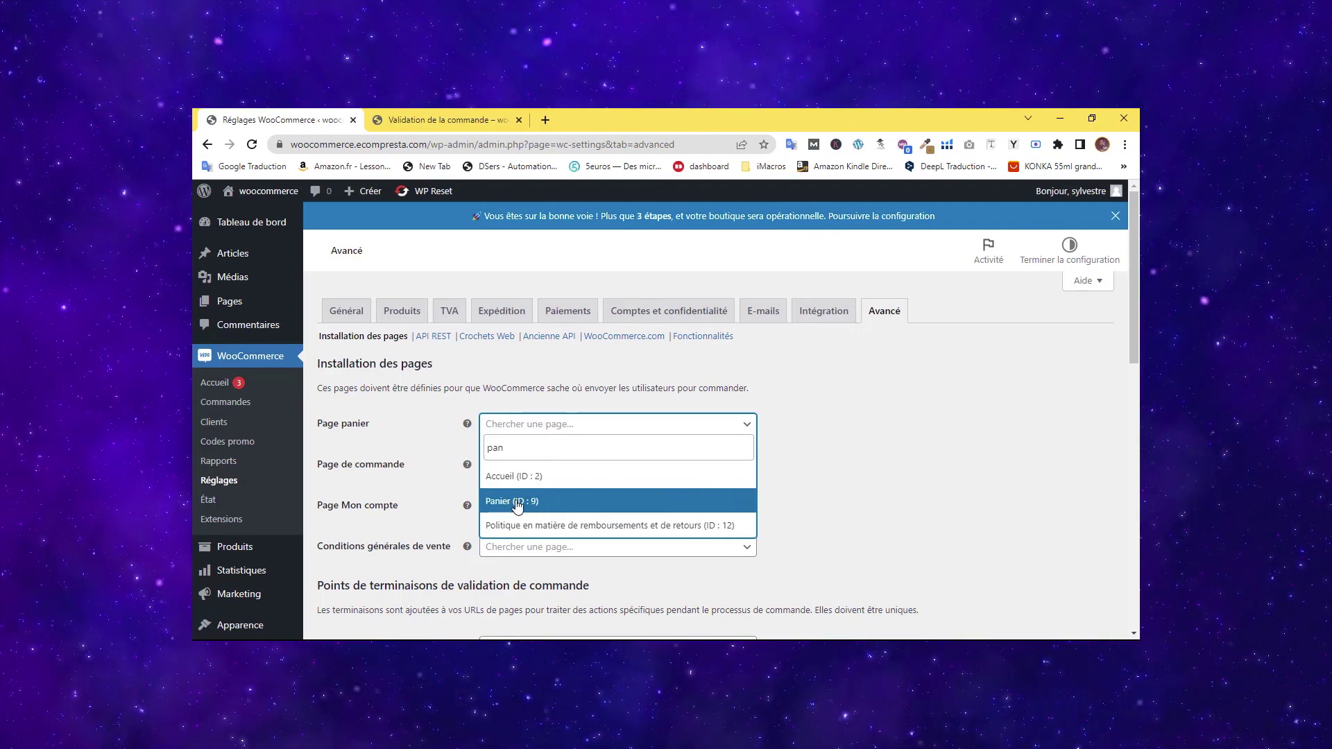
click(515, 503)
Clear the pages assigned to "Page de commande" and "Page Mon compte".
click(566, 469)
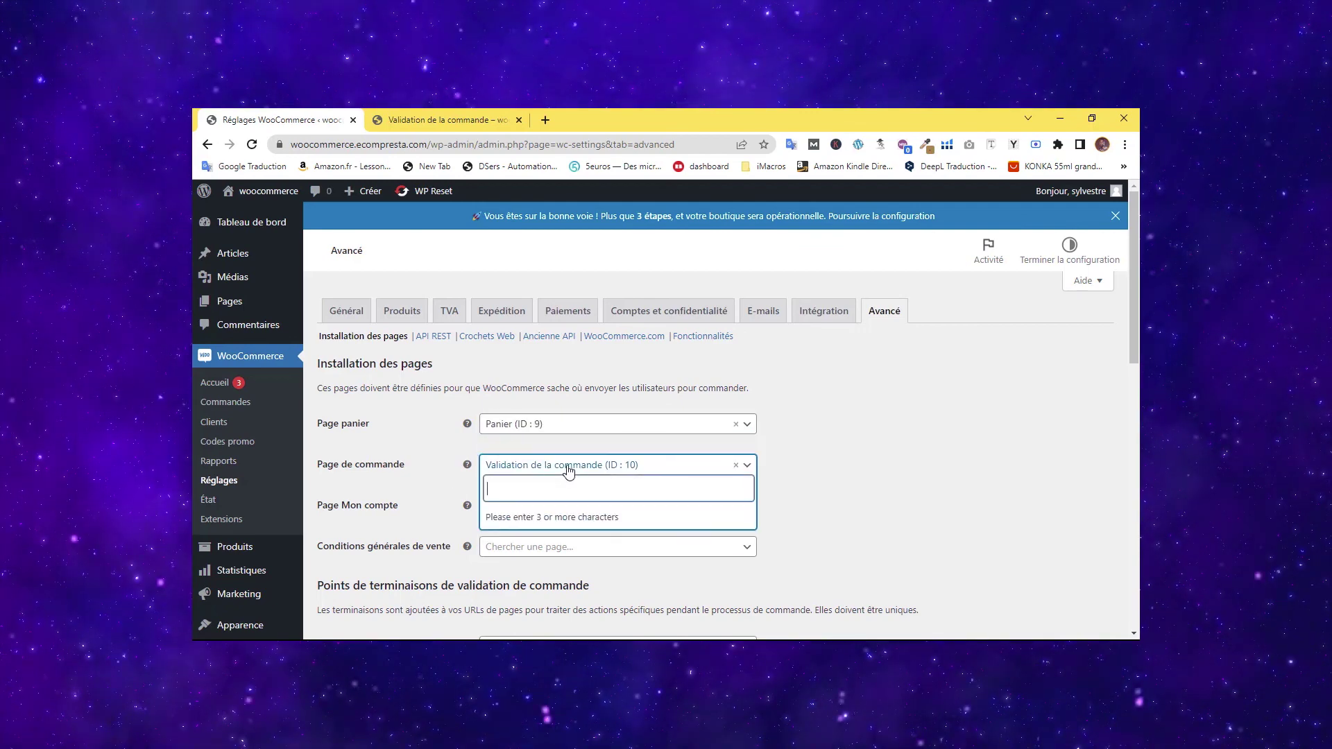
click(736, 467)
click(830, 444)
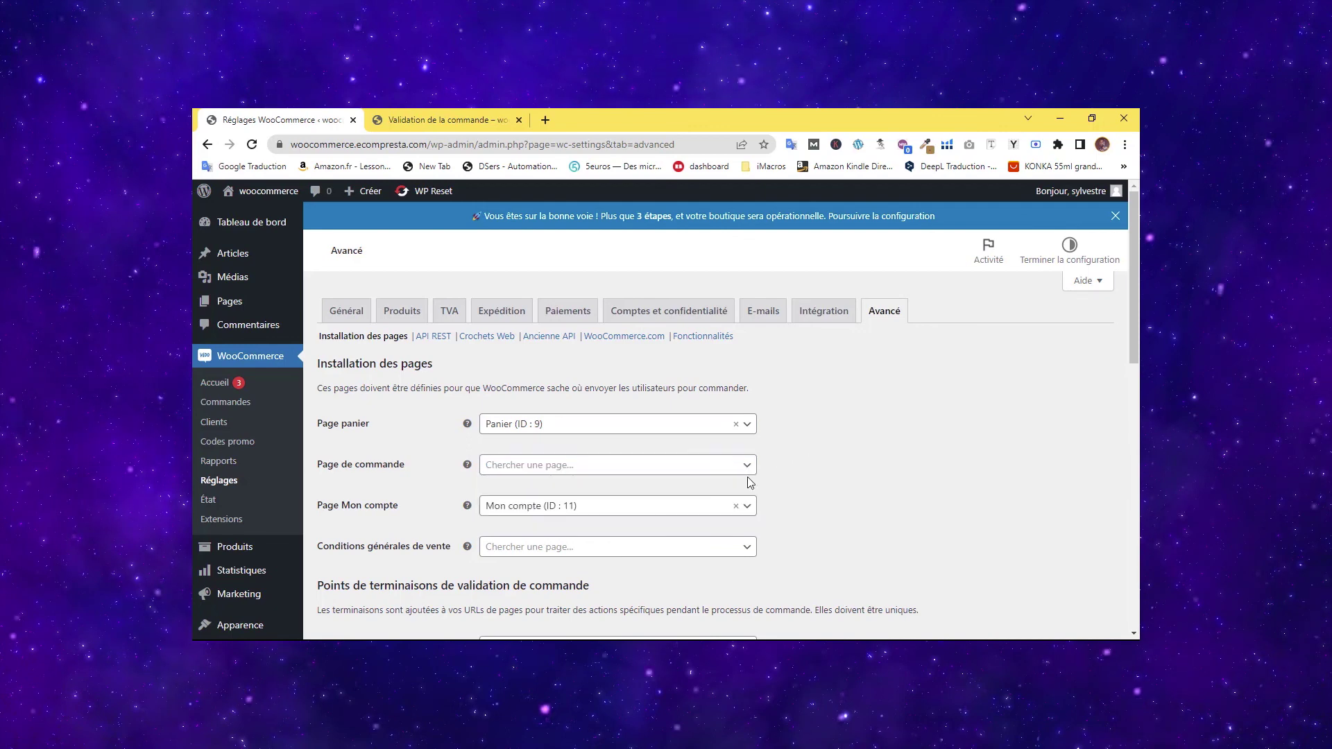
click(737, 507)
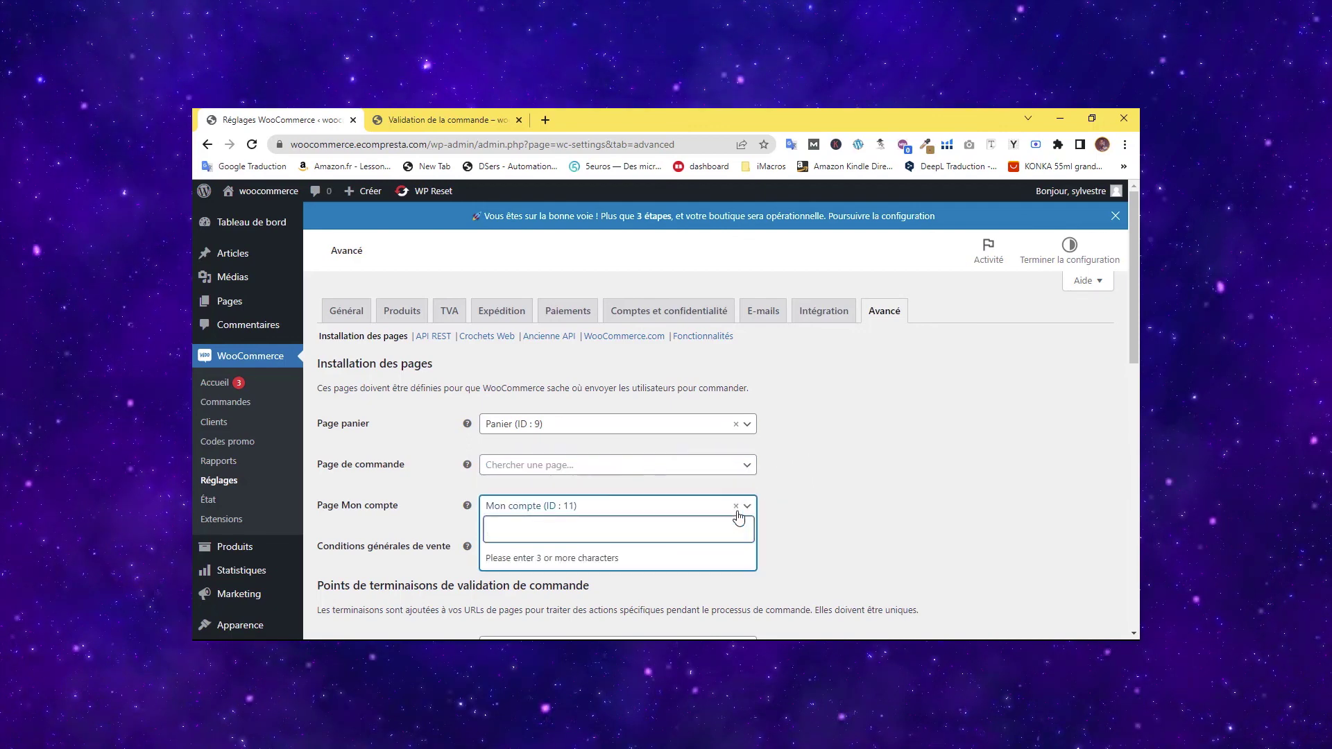
click(846, 481)
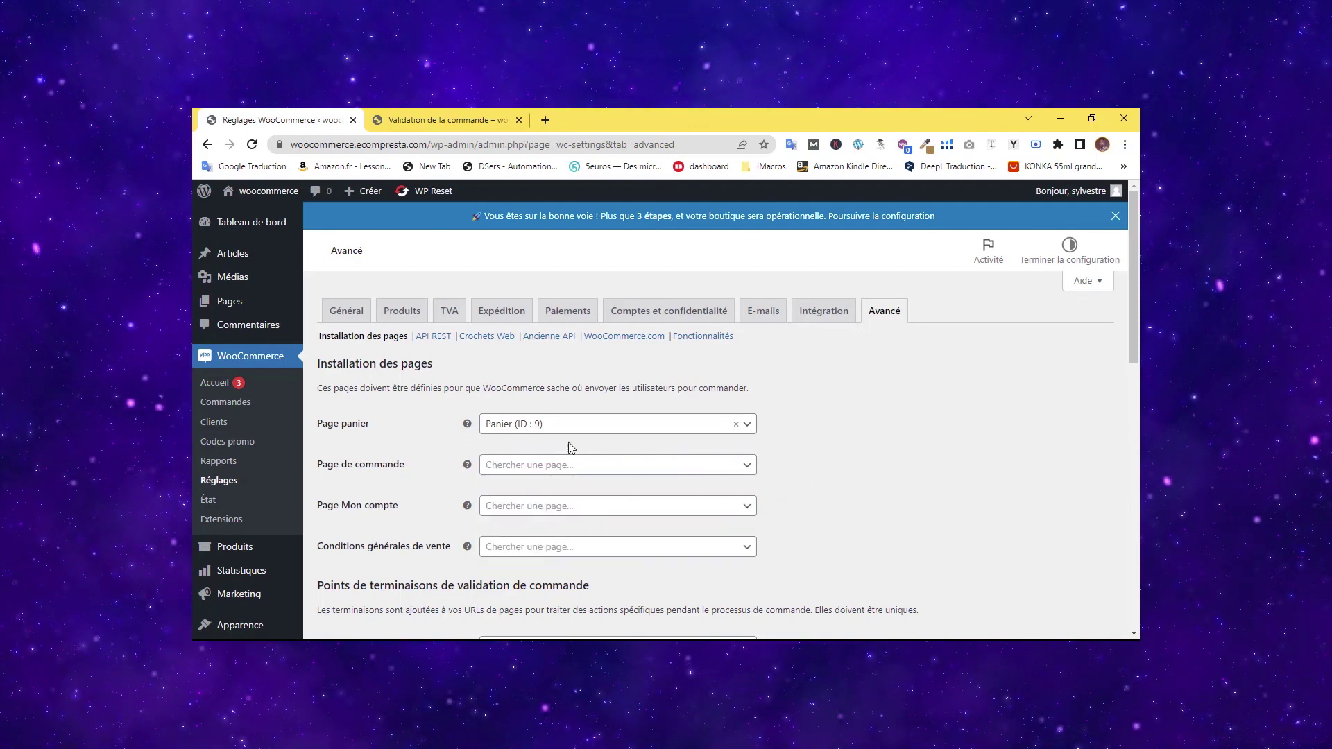
Search for "vali" and assign "Validation de la commande (ID : 10)" as the "Page de commande".
click(558, 467)
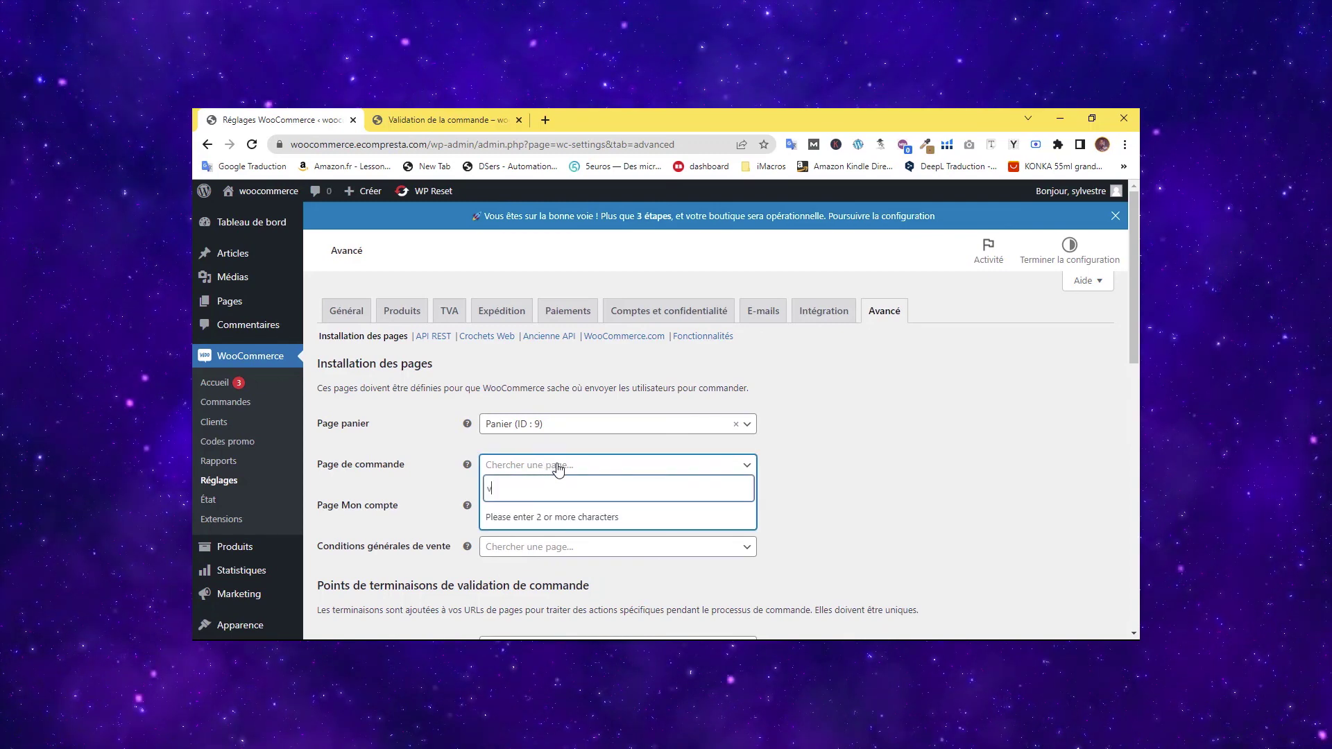
text(vali)
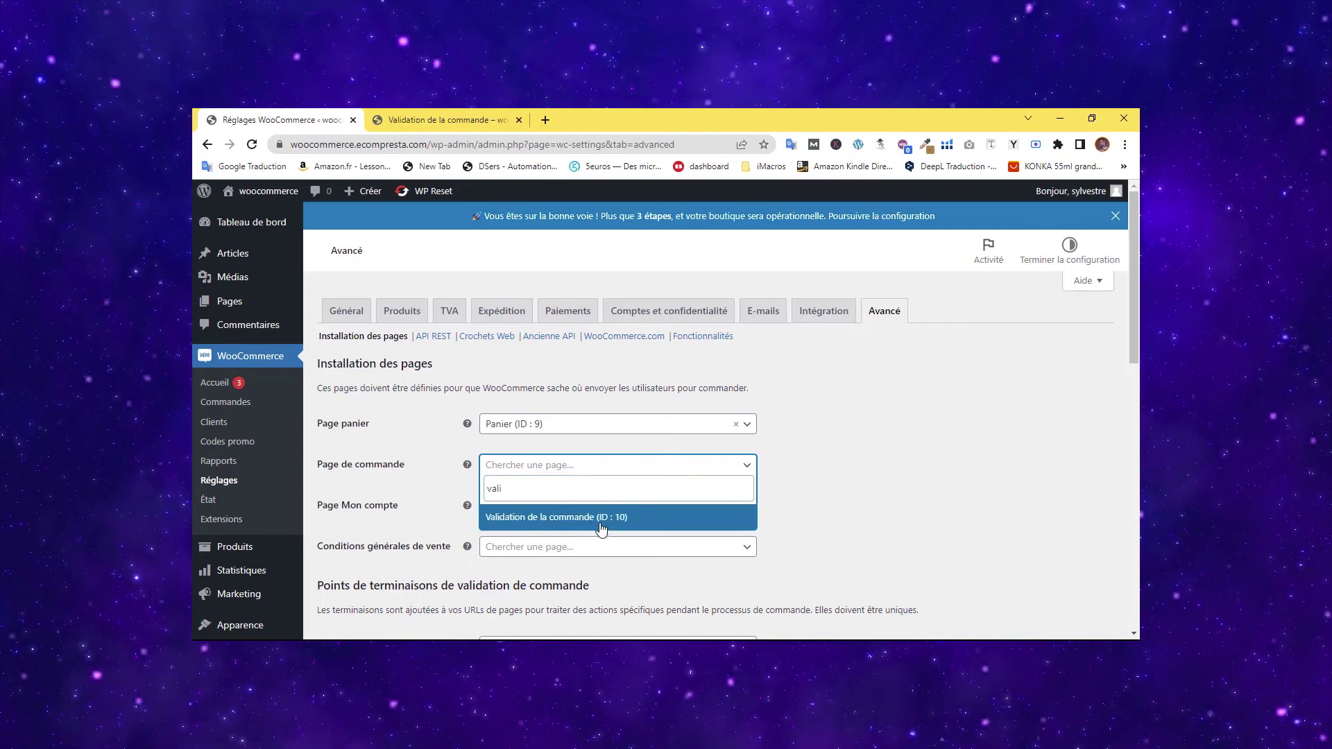
click(604, 527)
Search for "mon" and assign "Mon compte (ID : 11)" as the "Page Mon compte".
click(535, 508)
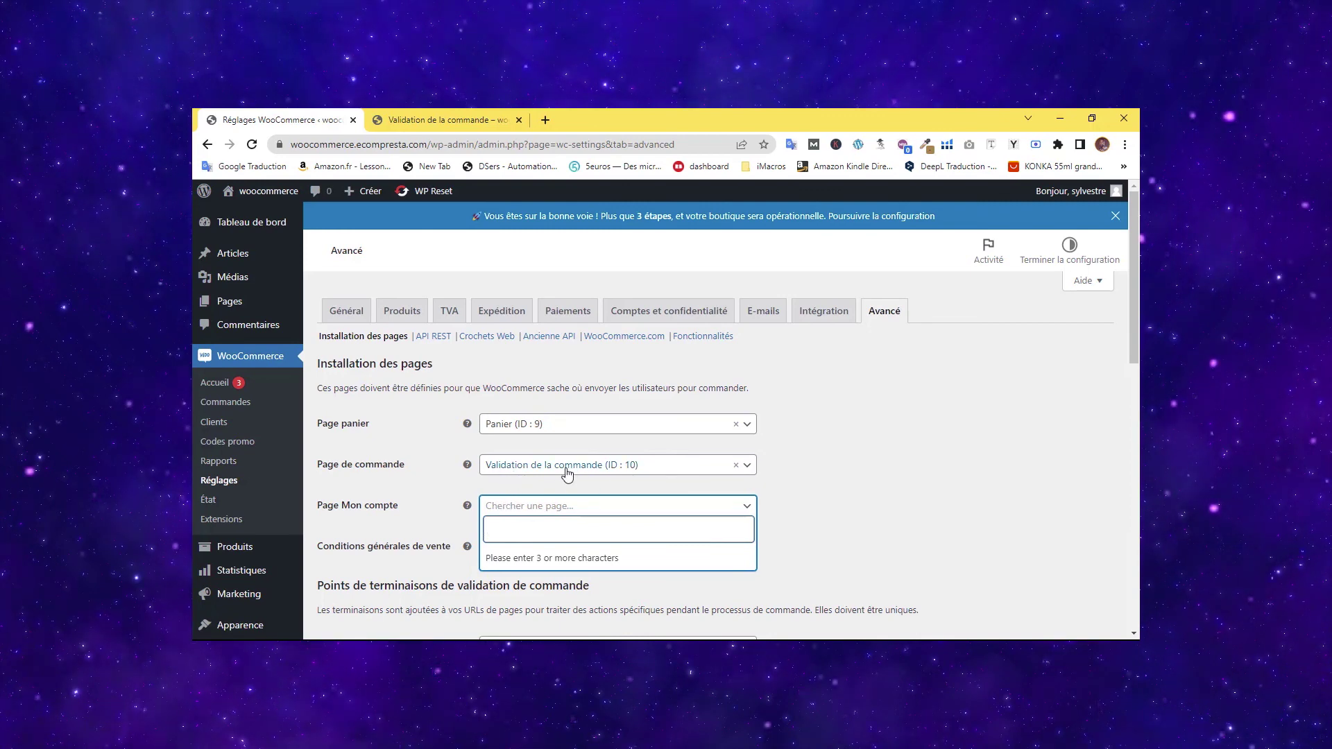
click(511, 513)
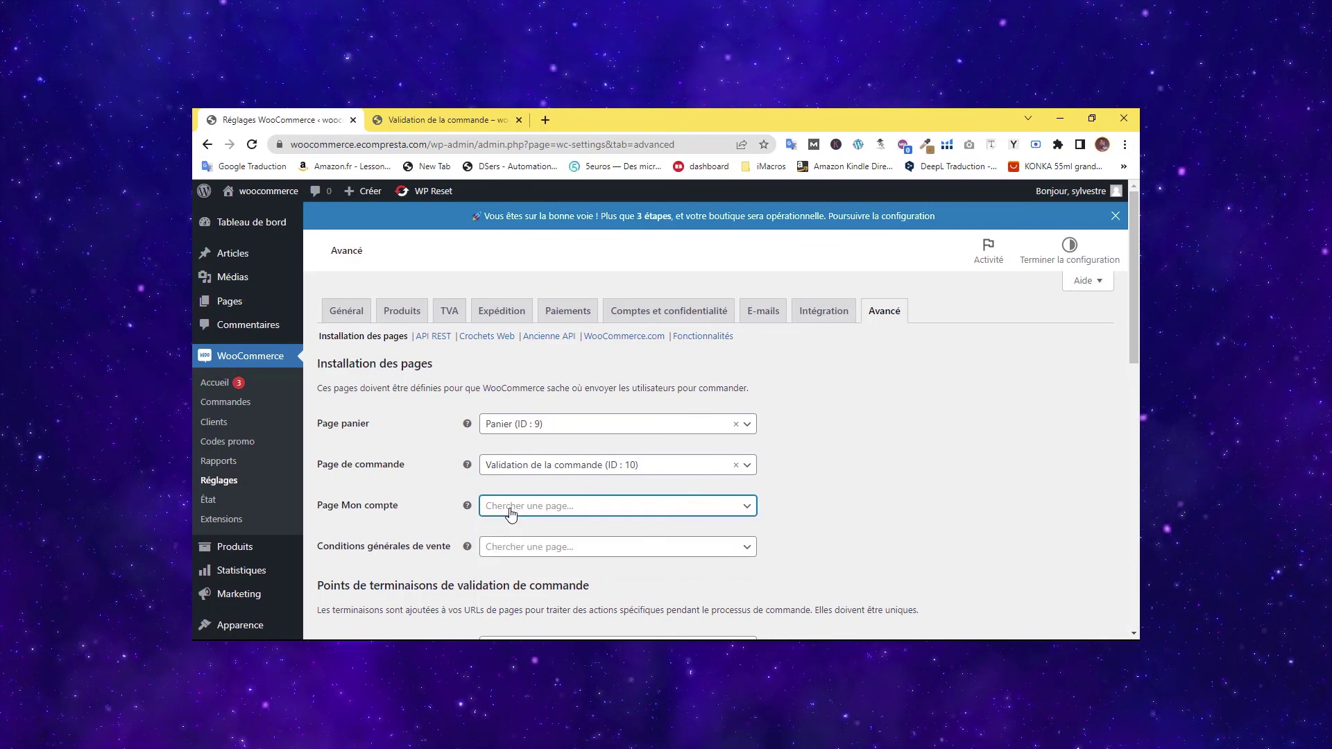
click(501, 512)
text(mon)
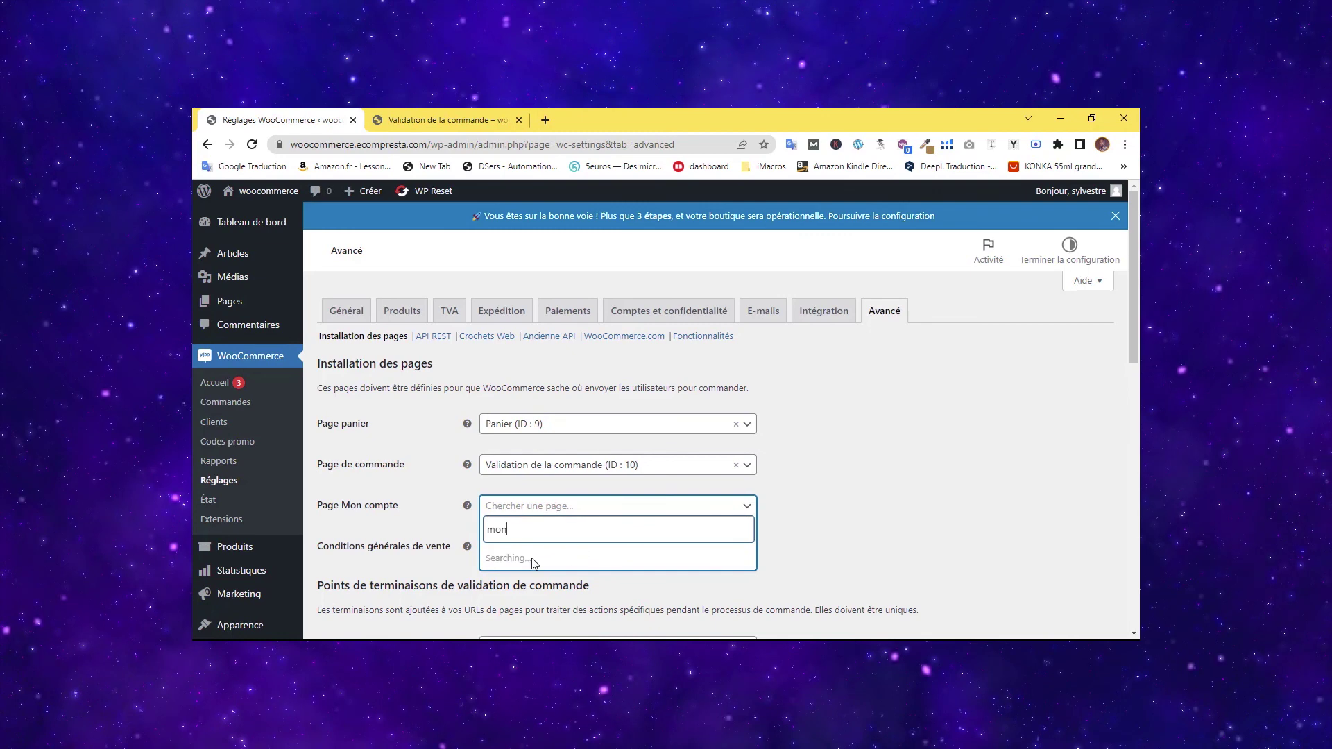
click(529, 581)
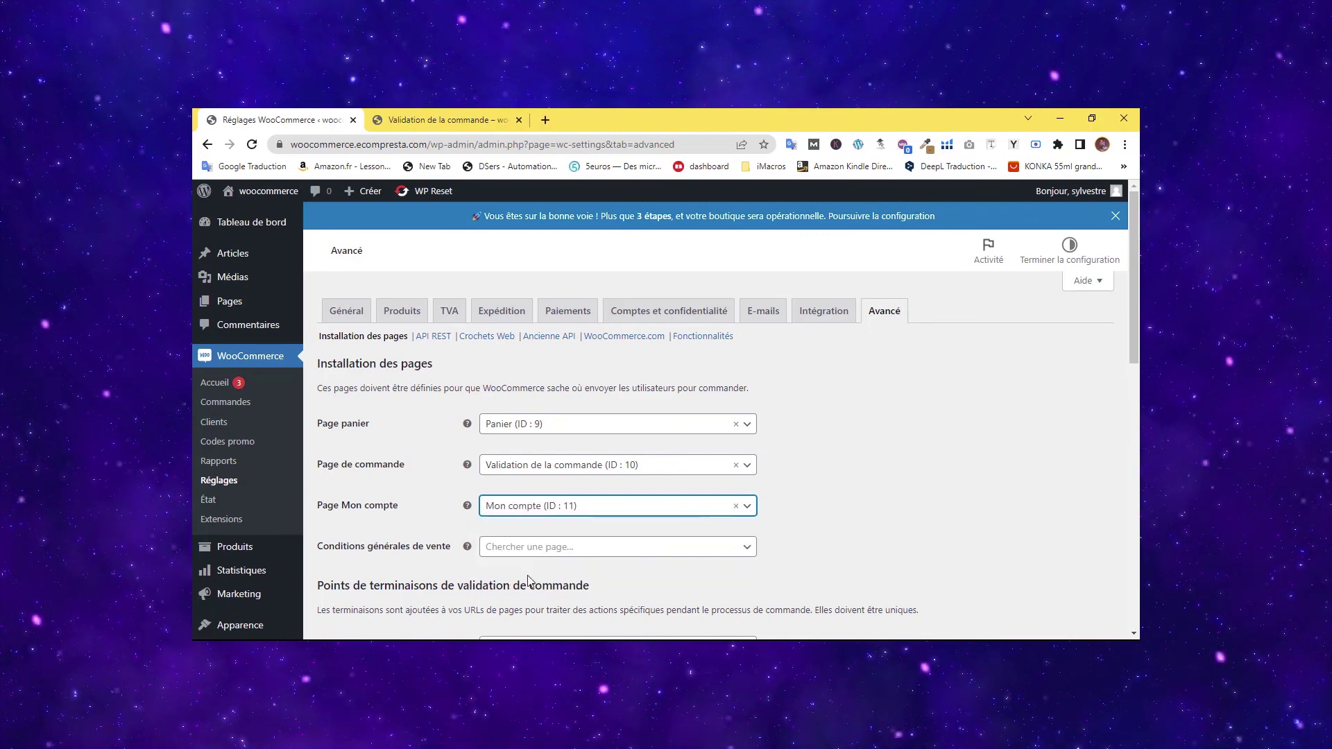
click(419, 521)
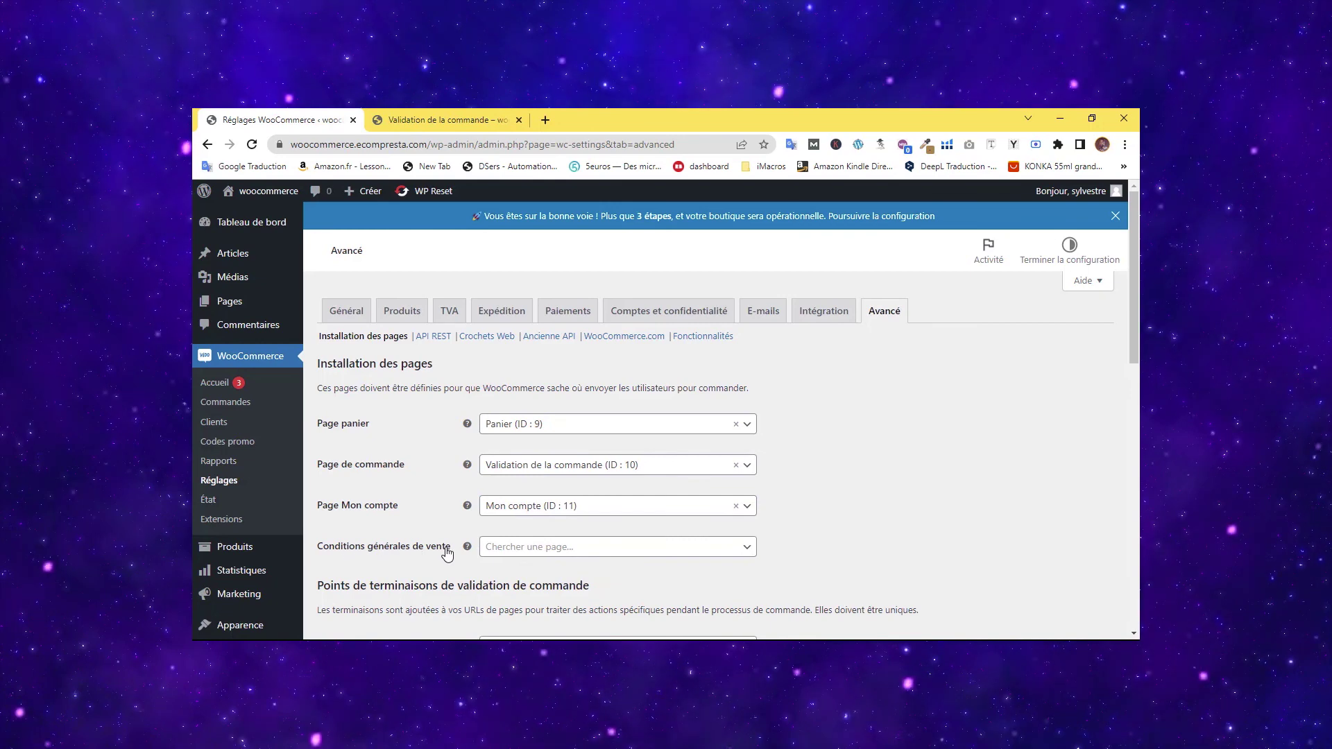
Look at the page search for "Conditions générales de vente" and close it without choosing a page.
click(506, 548)
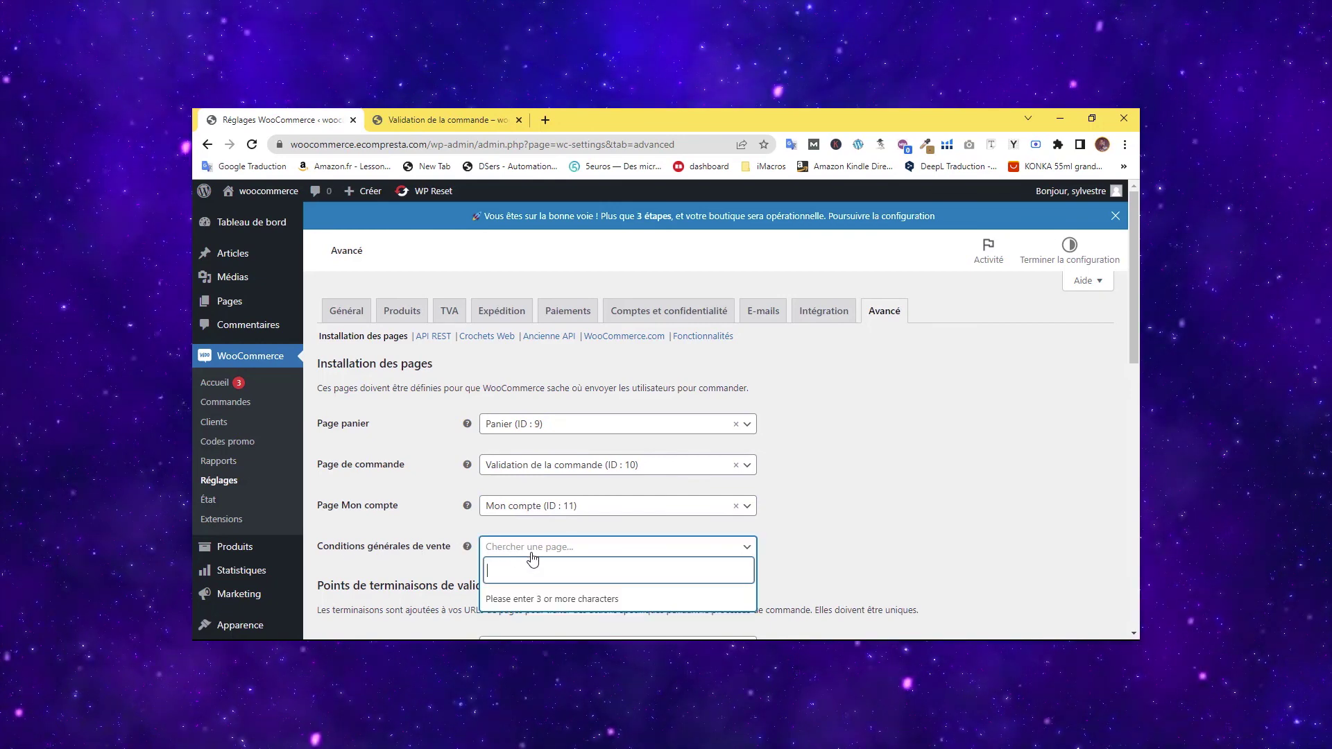
mouse_move(232, 299)
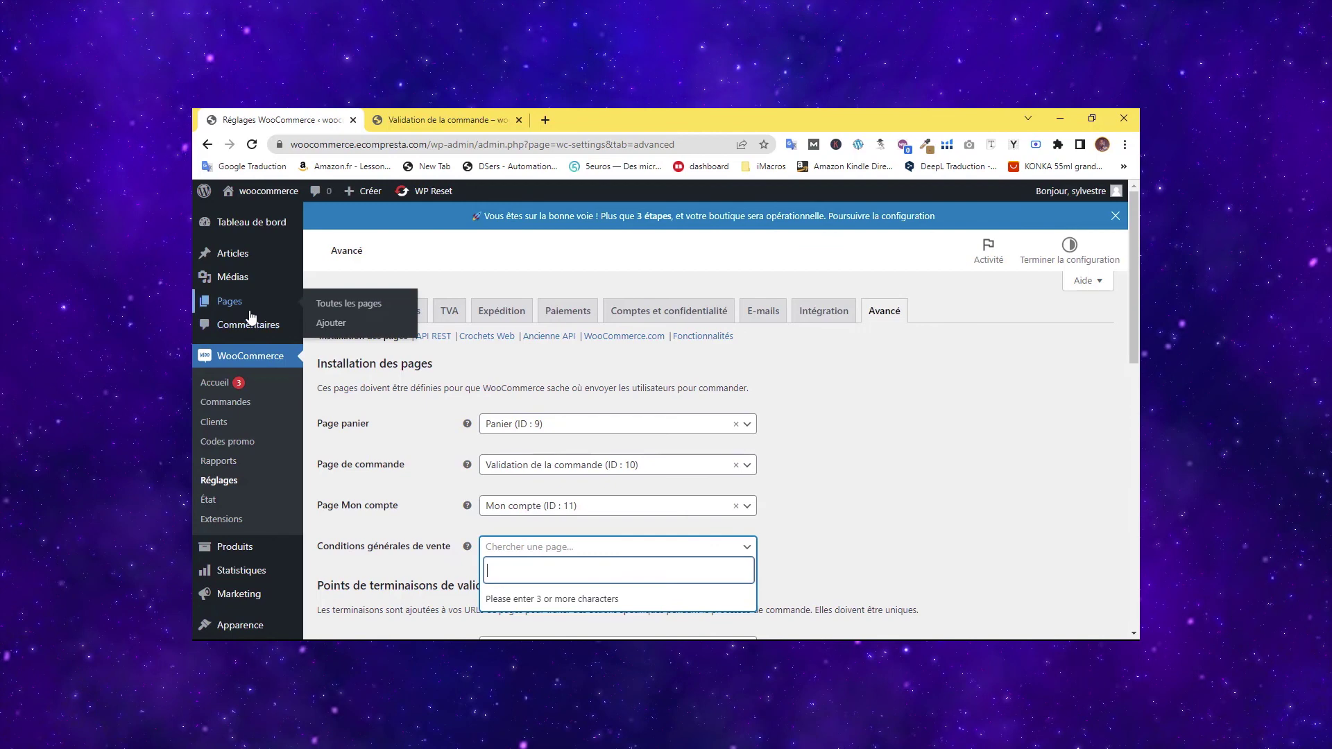
scroll(494, 499, down, 1)
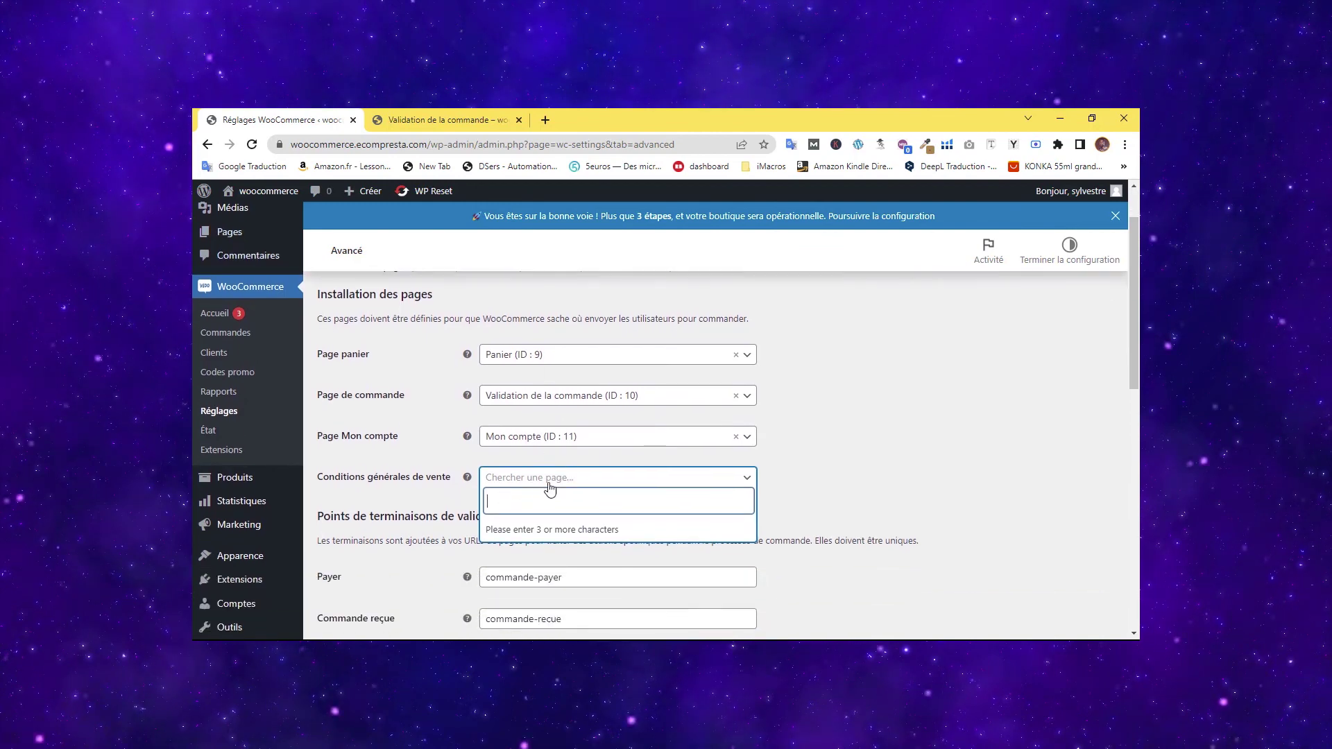
click(955, 403)
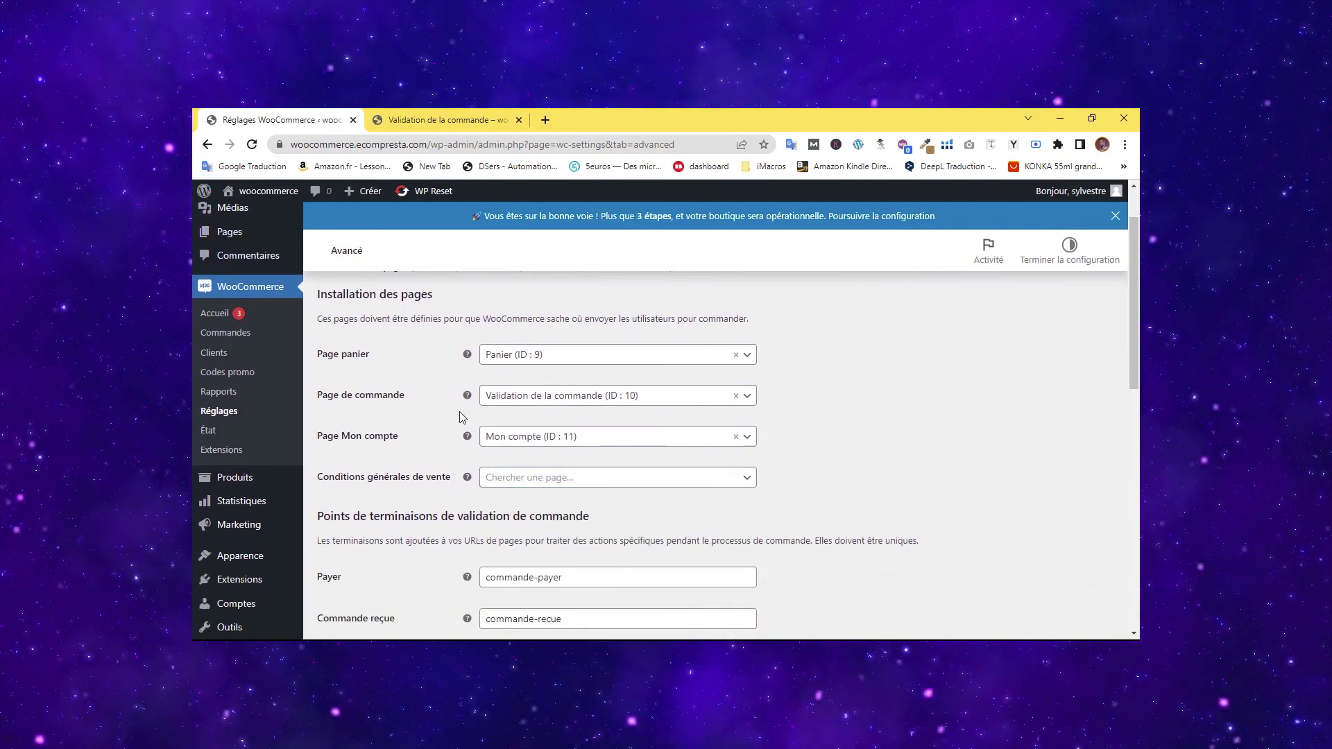
Review the checkout endpoint slugs under "Points de terminaisons de validation de commande", from "Payer" to "Supprimer un moyen de paiement".
mouse_move(1139, 307)
mouse_down()
mouse_move(1138, 445)
mouse_move(1138, 326)
mouse_up()
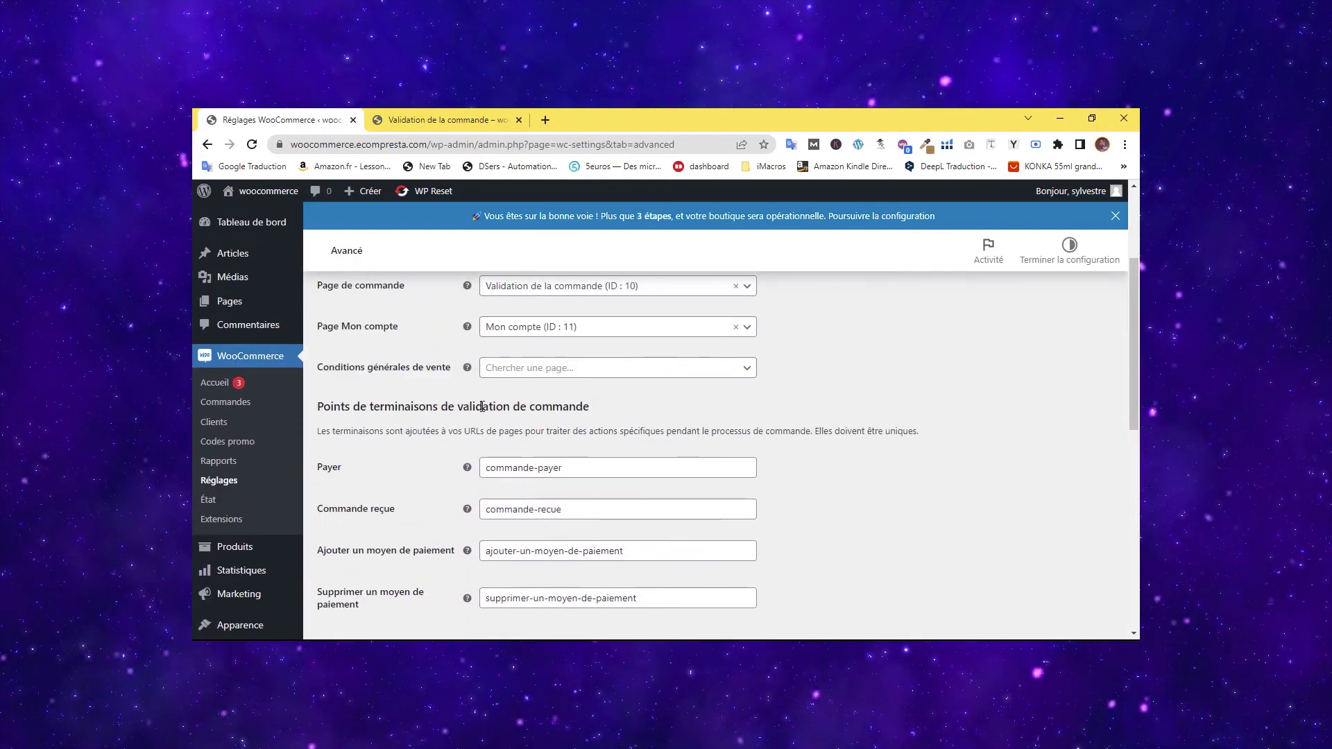
scroll(547, 409, down, 3)
scroll(527, 347, up, 2)
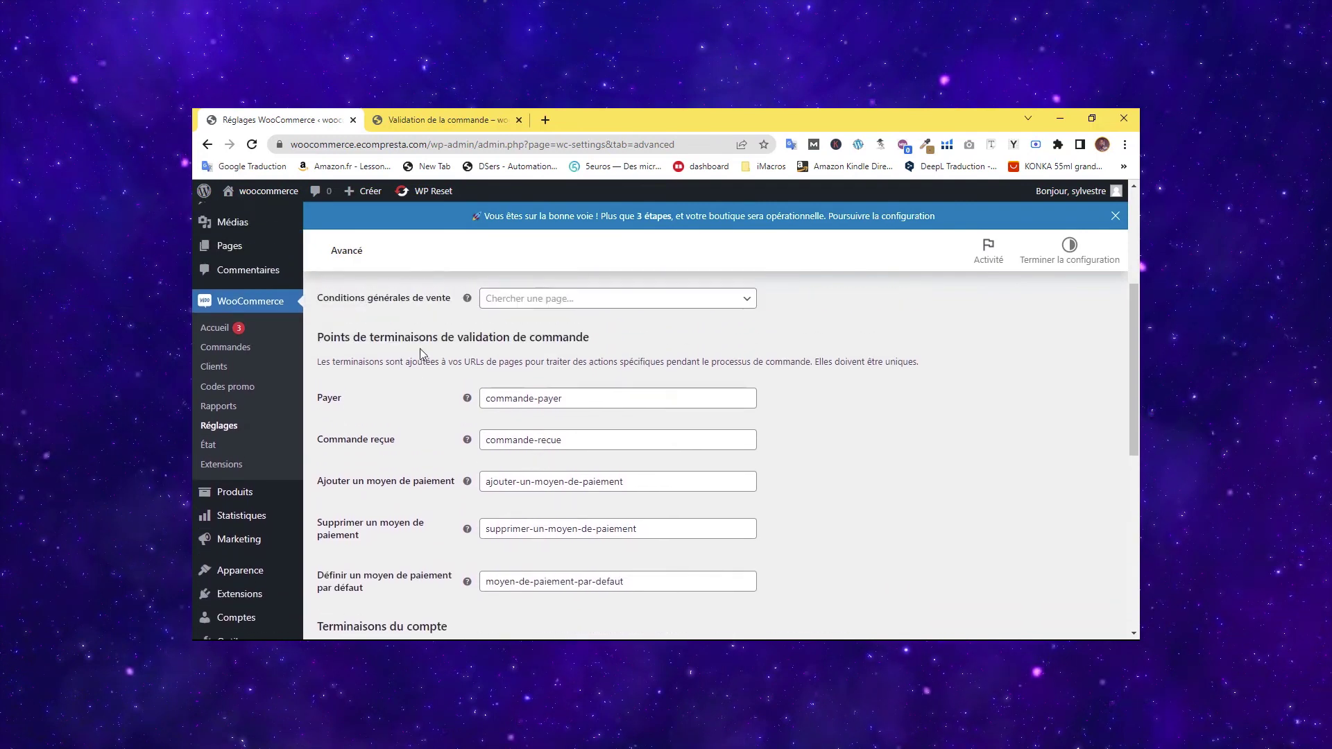
drag(410, 340, 509, 340)
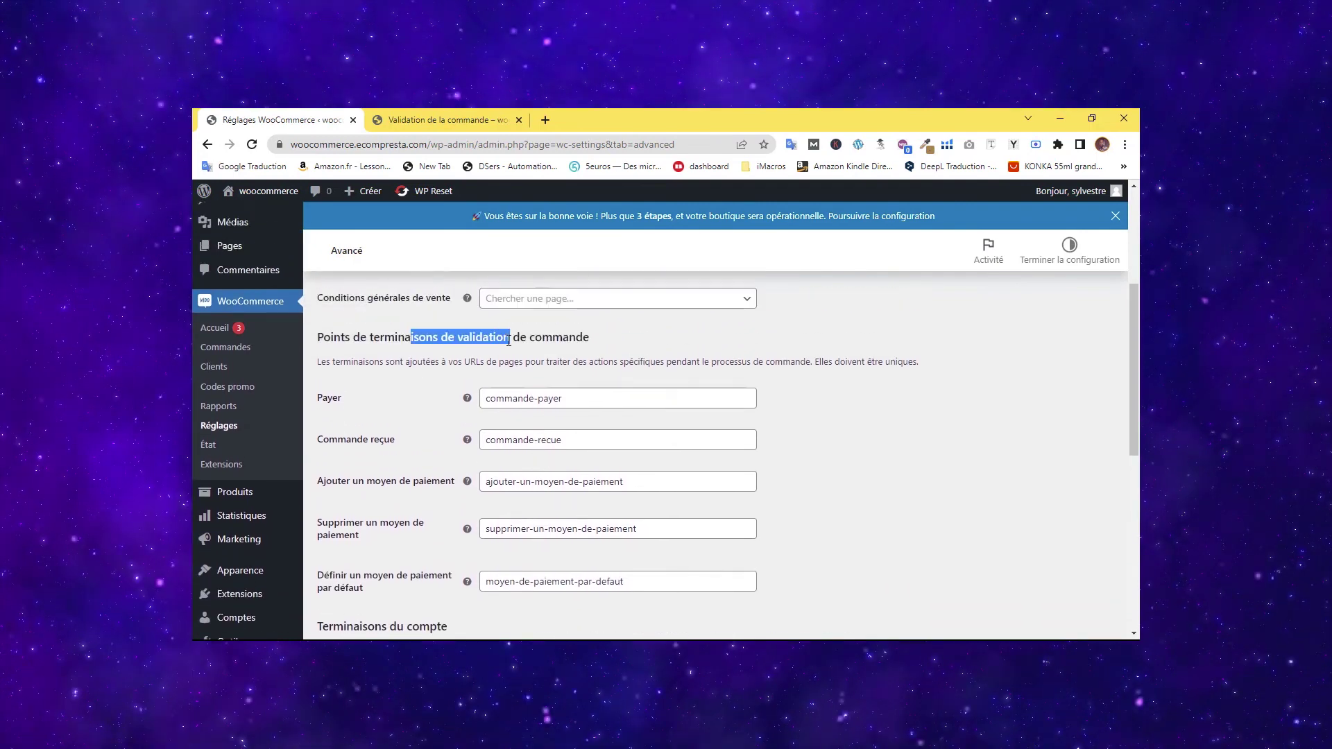
click(548, 340)
triple_click(524, 399)
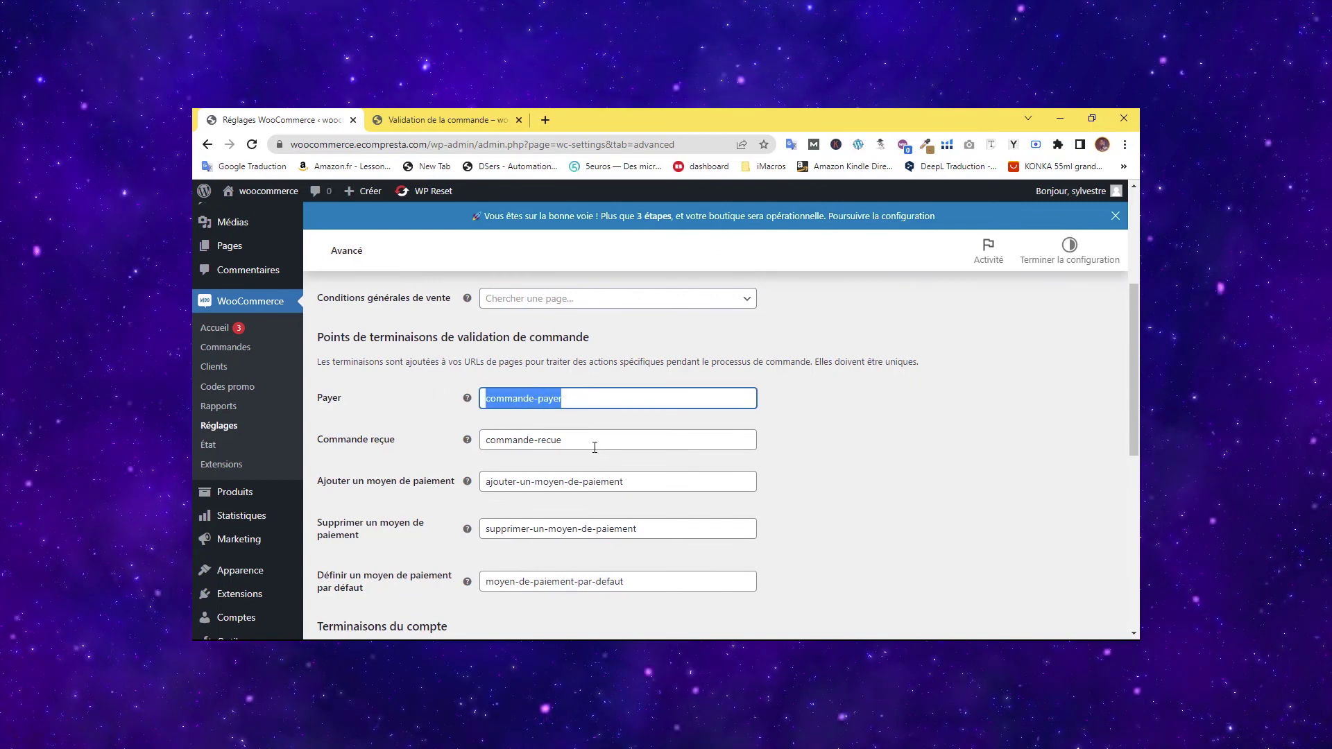
key(Tab)
key(Tab)
click(549, 528)
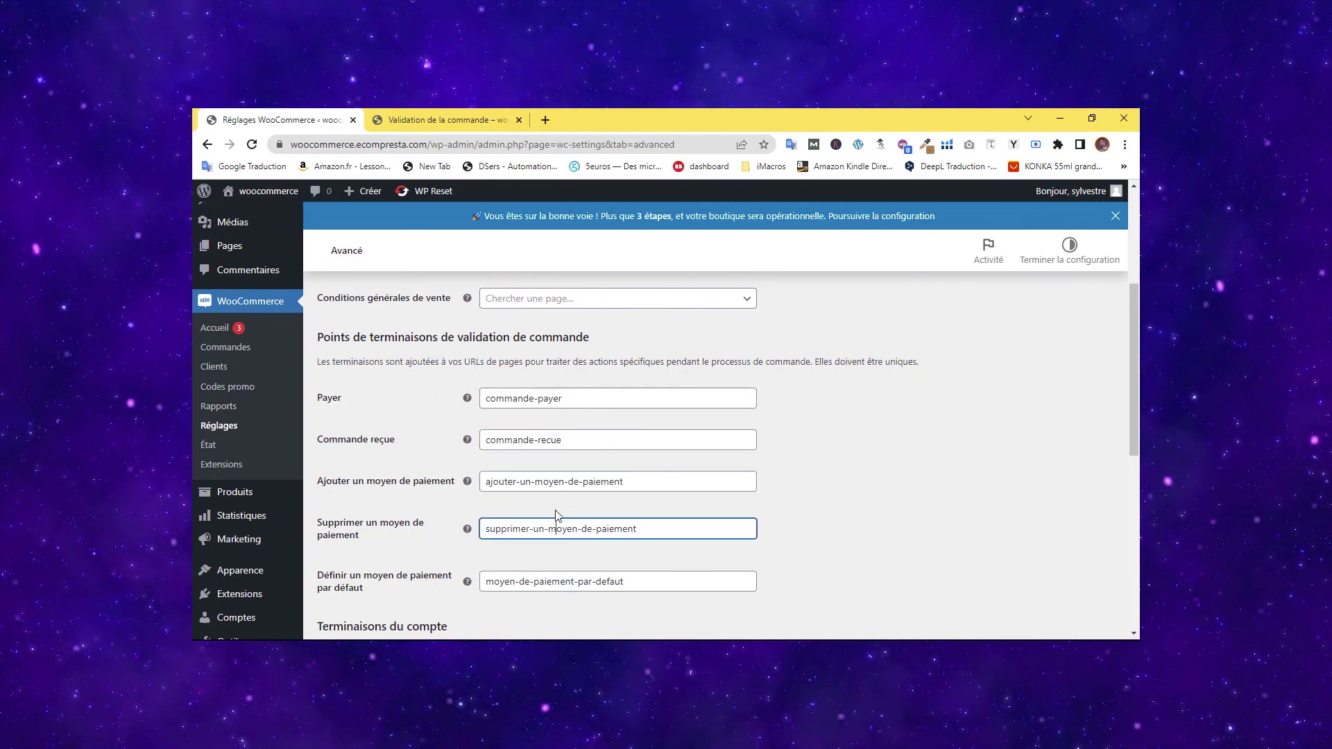
Review the account endpoint slugs under "Terminaisons du compte", from "Commandes" to "Modifier le compte".
scroll(555, 515, down, 3)
double_click(509, 482)
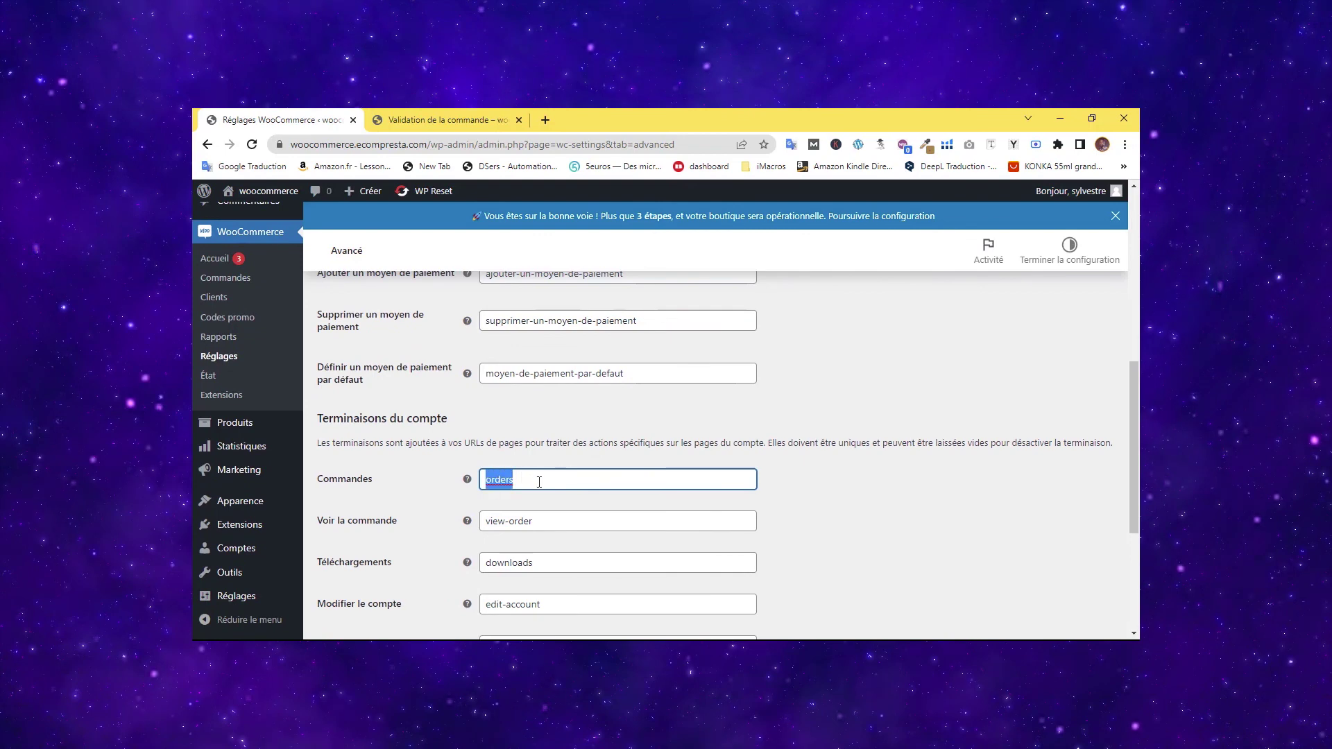
key(Tab)
key(Tab)
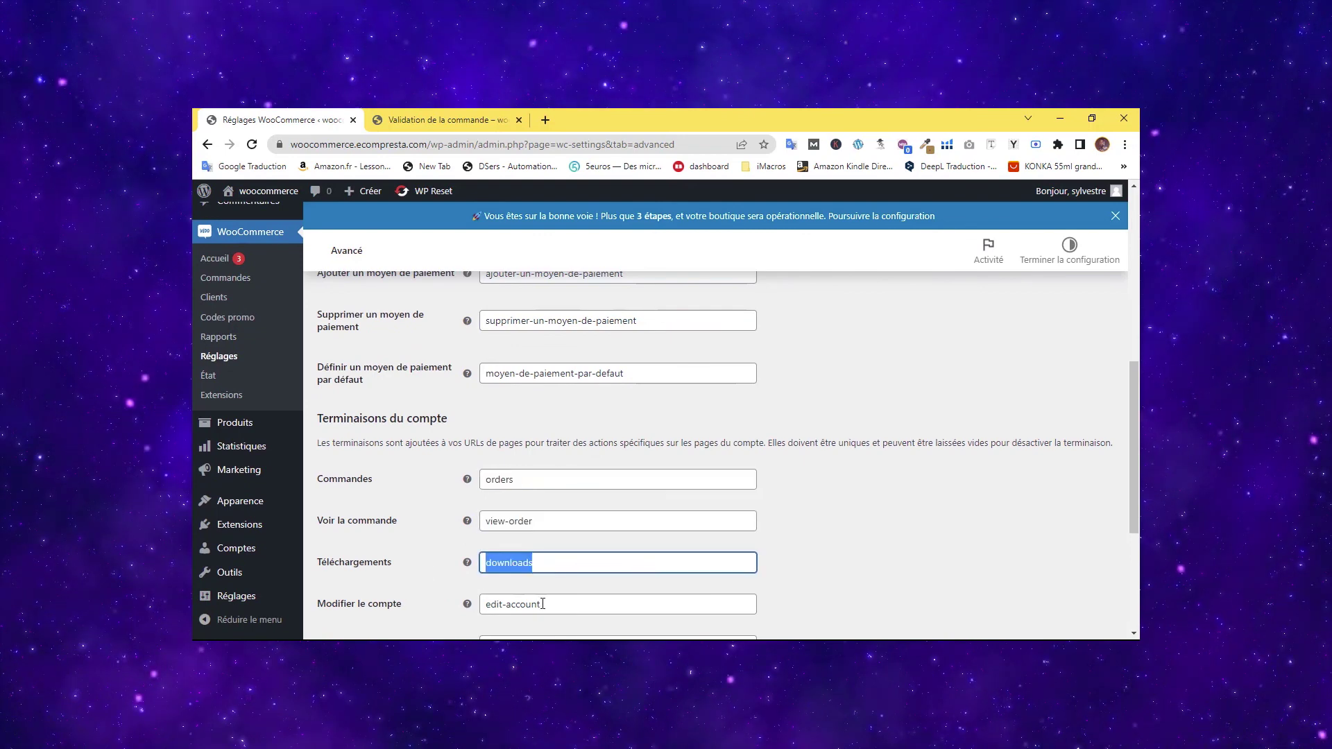
key(Tab)
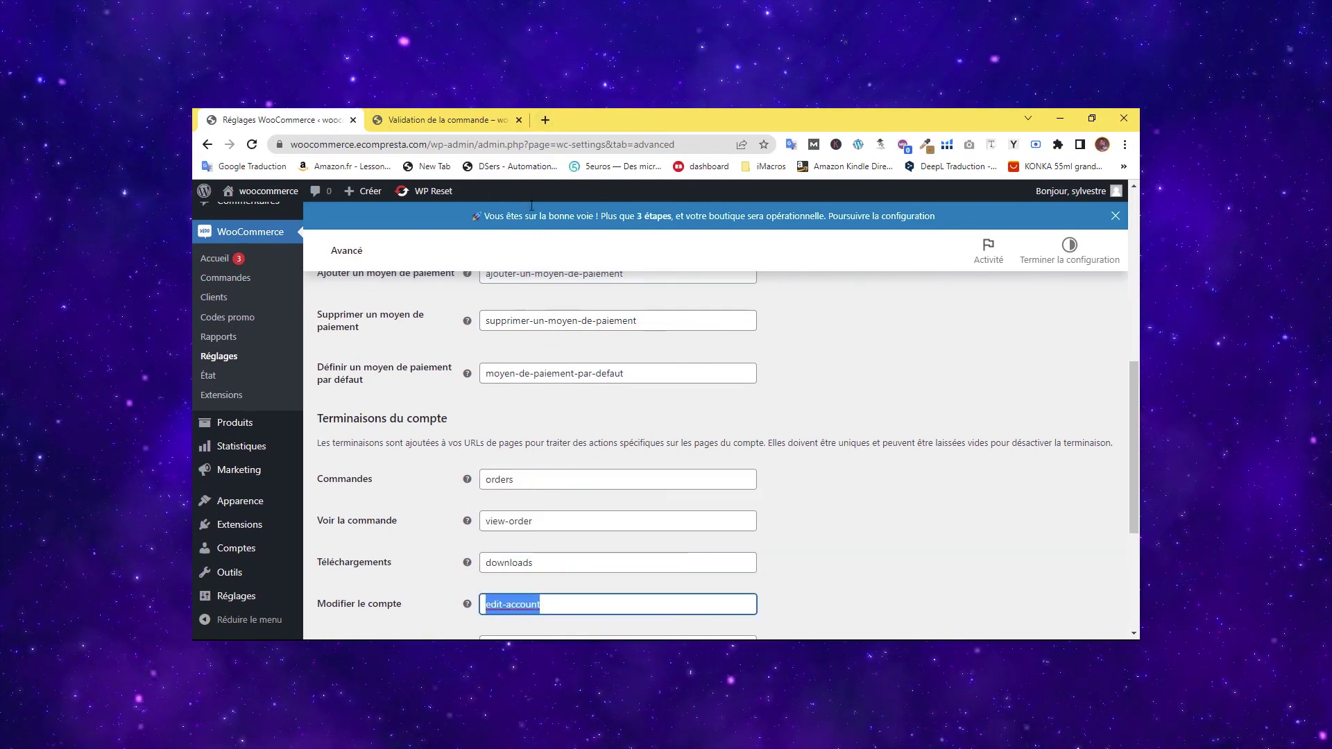
Open the DeepL translator at deepl.com in a new browser tab.
click(546, 120)
click(311, 142)
text(de)
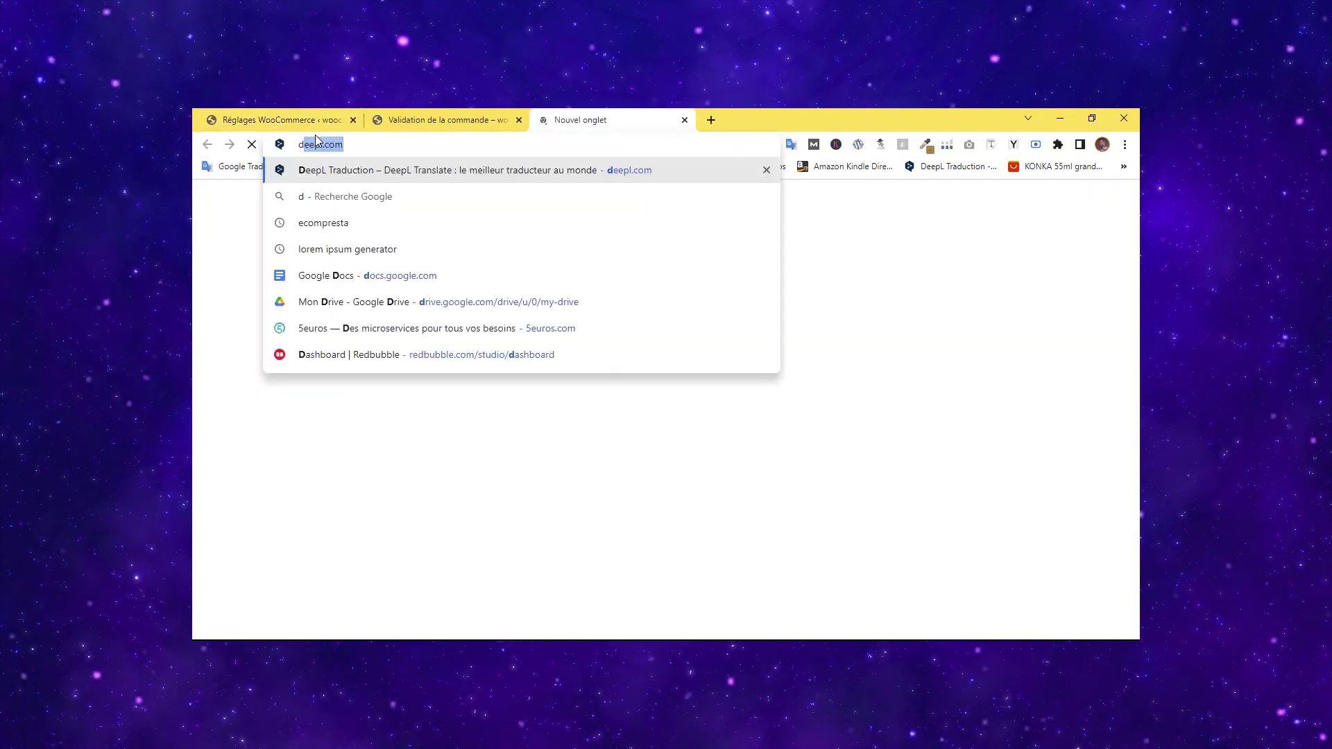
text(epl)
key(Return)
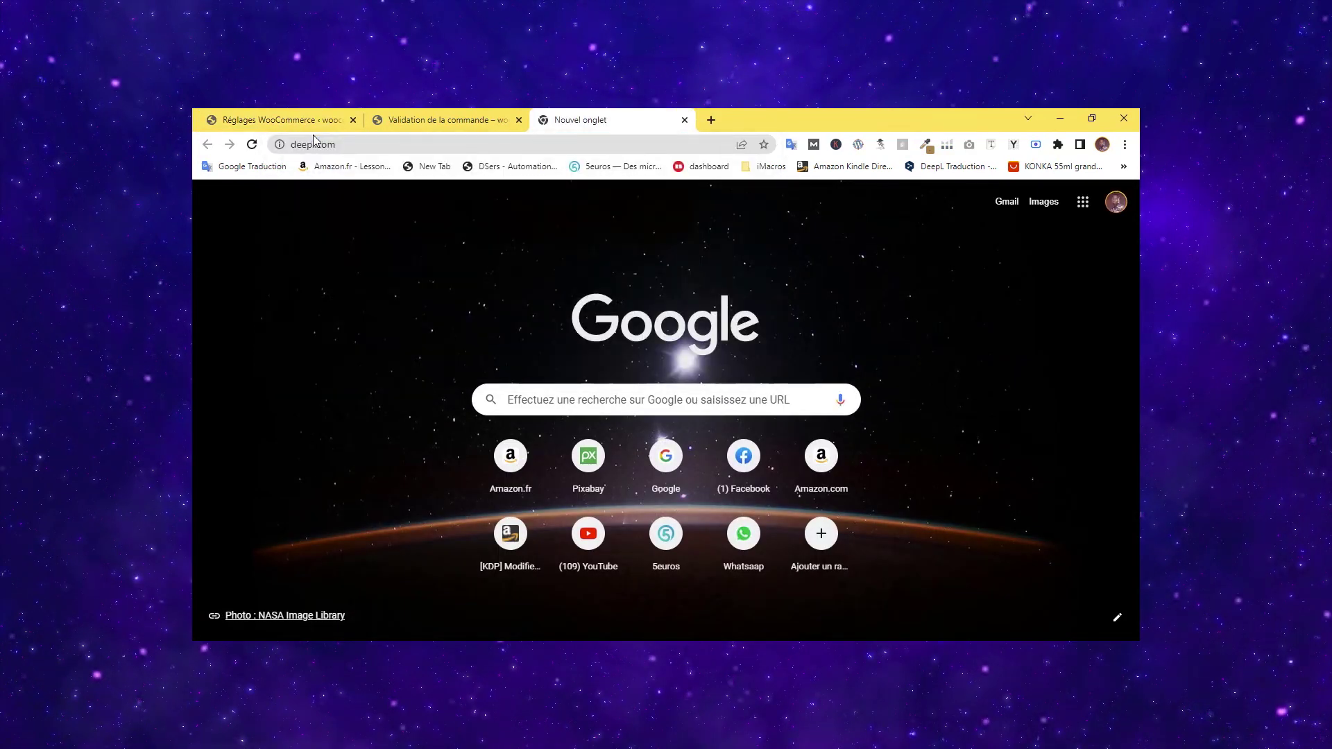
Copy the "Commandes" endpoint slug "orders" from the WooCommerce settings and translate it into French in DeepL.
click(296, 118)
click(555, 475)
drag(555, 476, 445, 486)
key(ctrl+c)
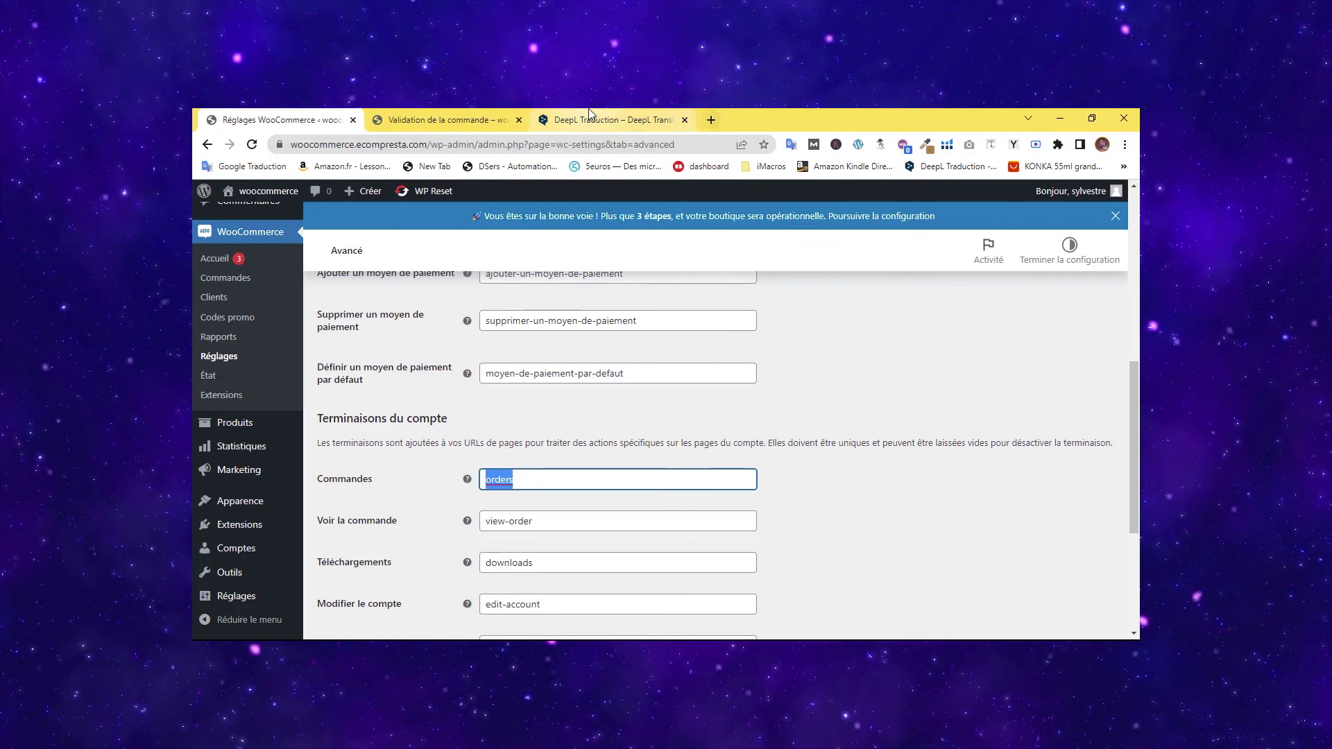
click(611, 119)
click(336, 372)
key(ctrl+v)
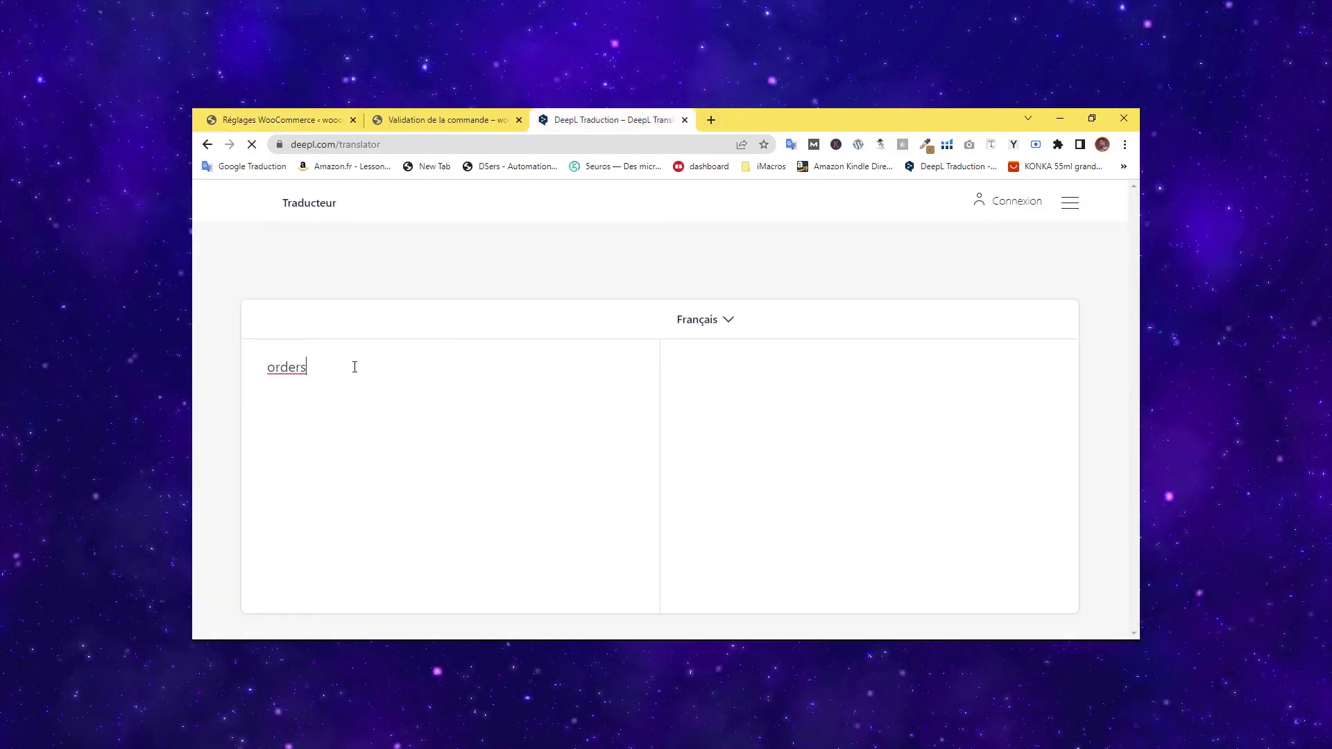
double_click(286, 370)
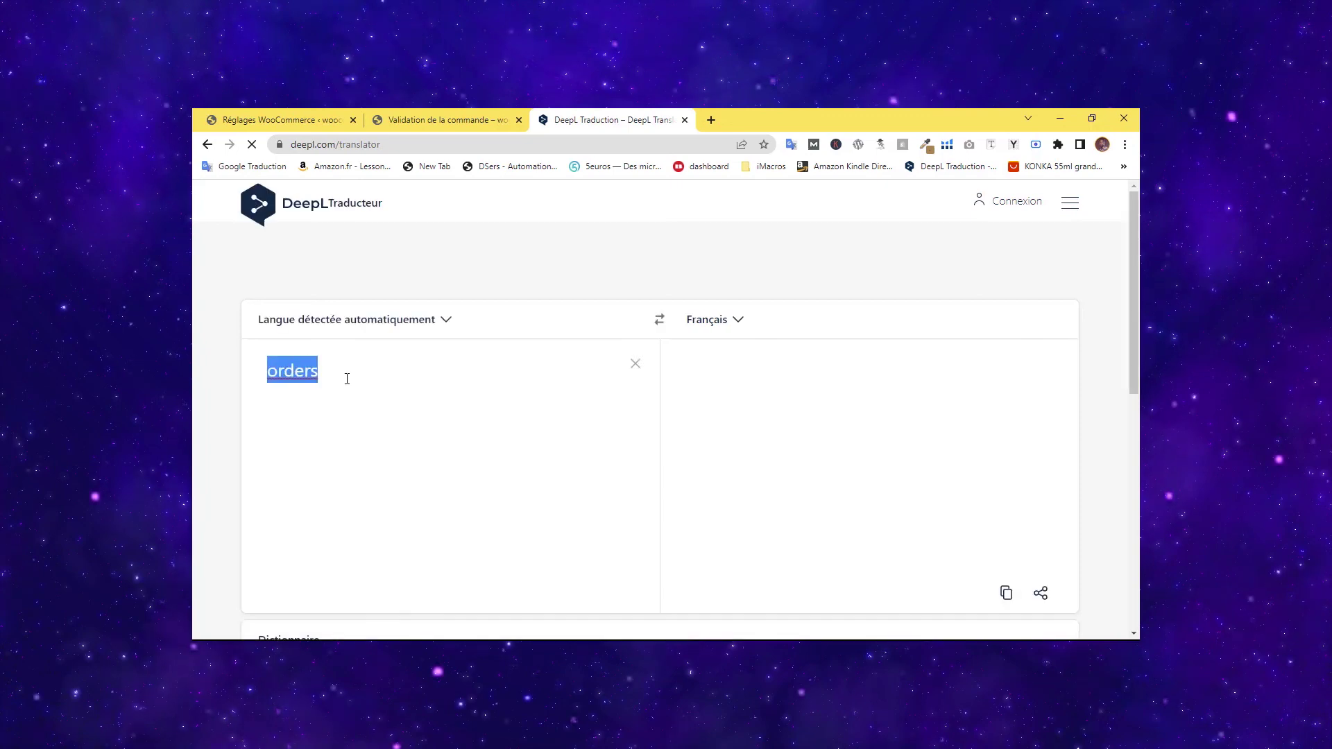
click(635, 364)
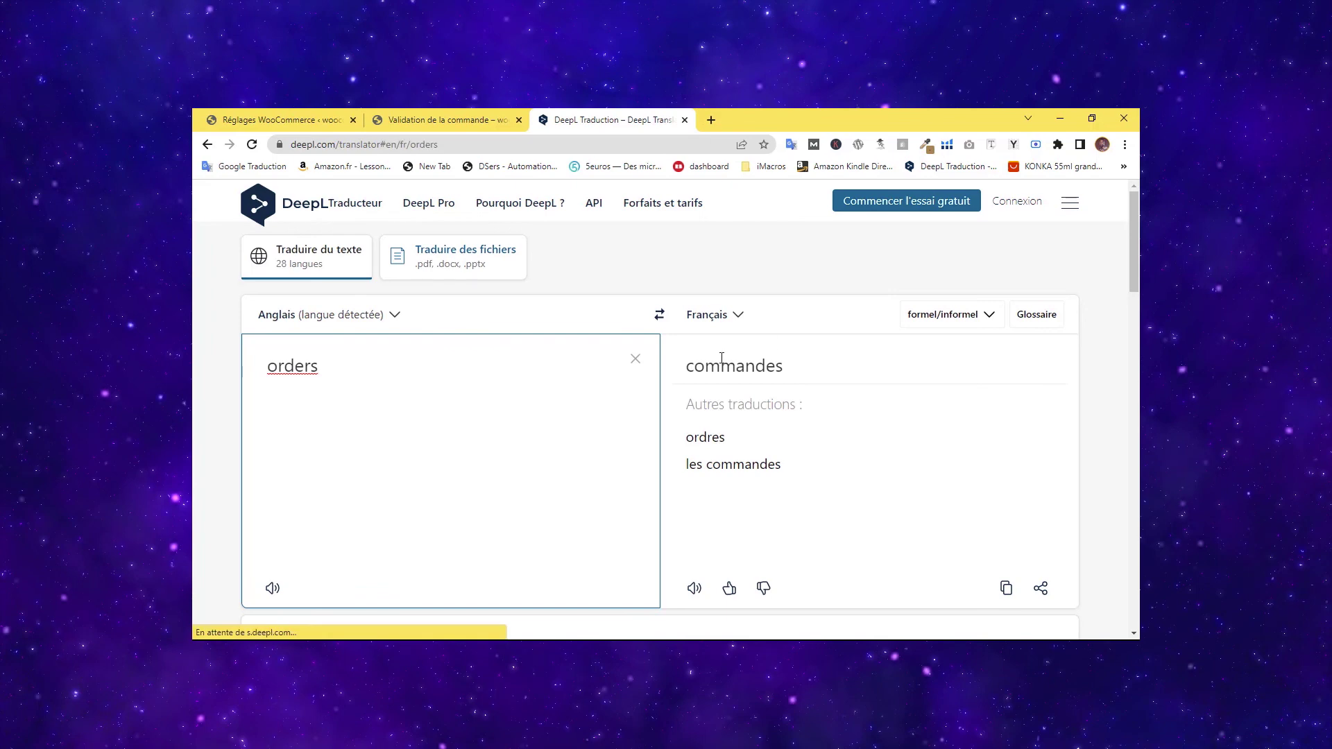
Copy the translation "commandes" from DeepL and set it as the "Commandes" account endpoint in the WooCommerce settings.
click(1007, 589)
key(ctrl+c)
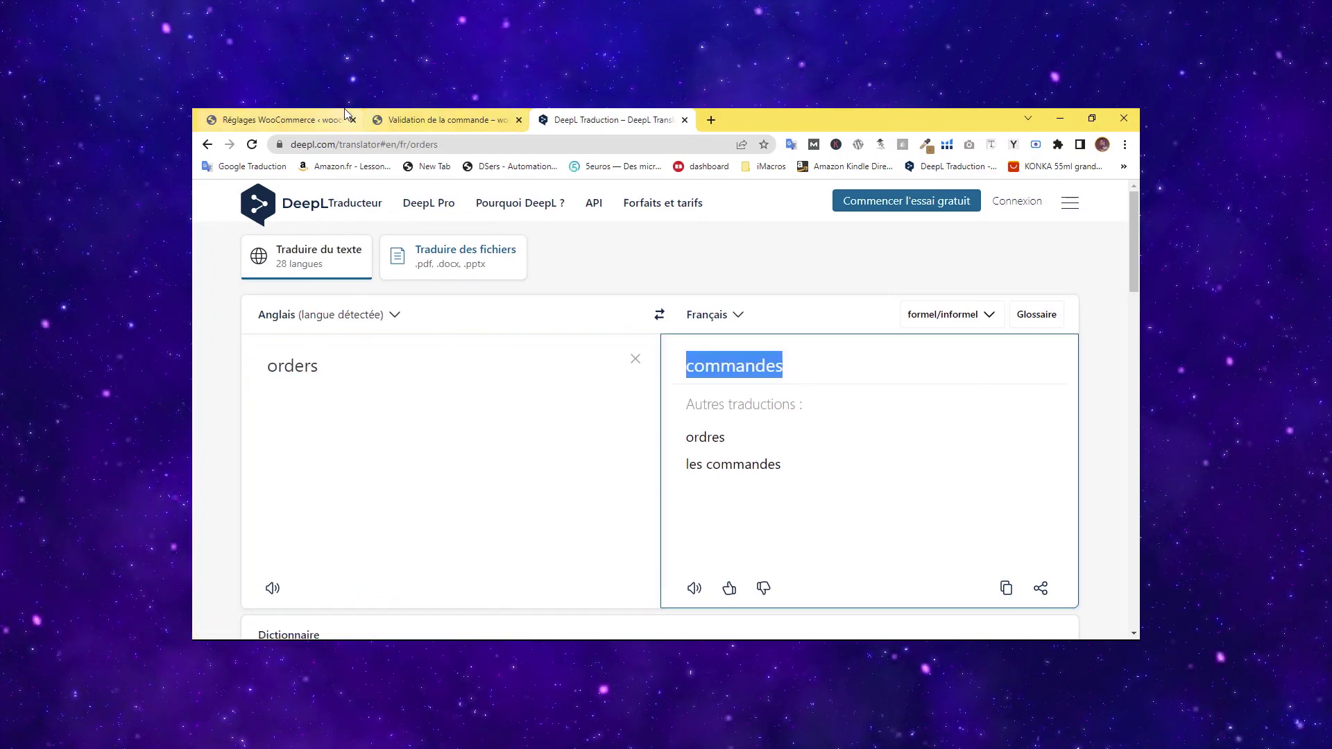
click(284, 119)
key(ctrl+v)
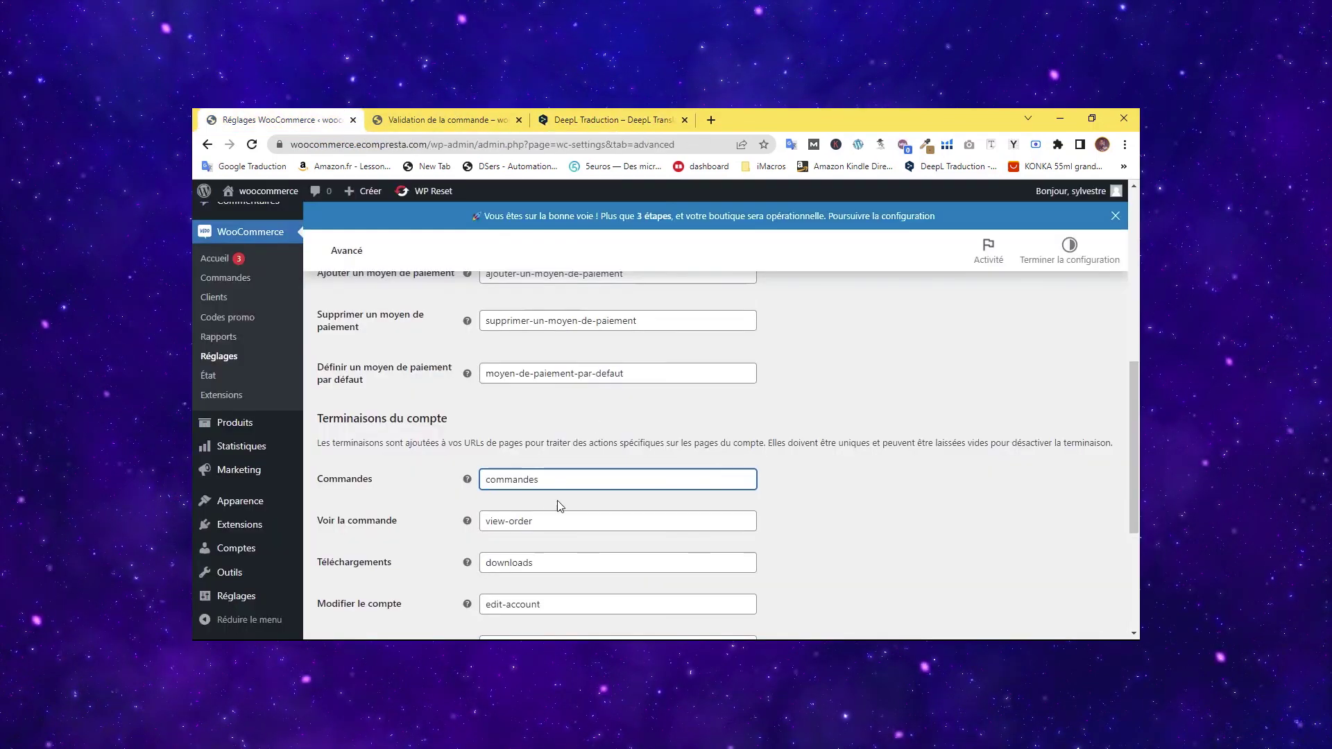
Copy the "Voir la commande" endpoint slug "view-order" and translate it into French in DeepL.
drag(550, 523, 431, 520)
key(ctrl+c)
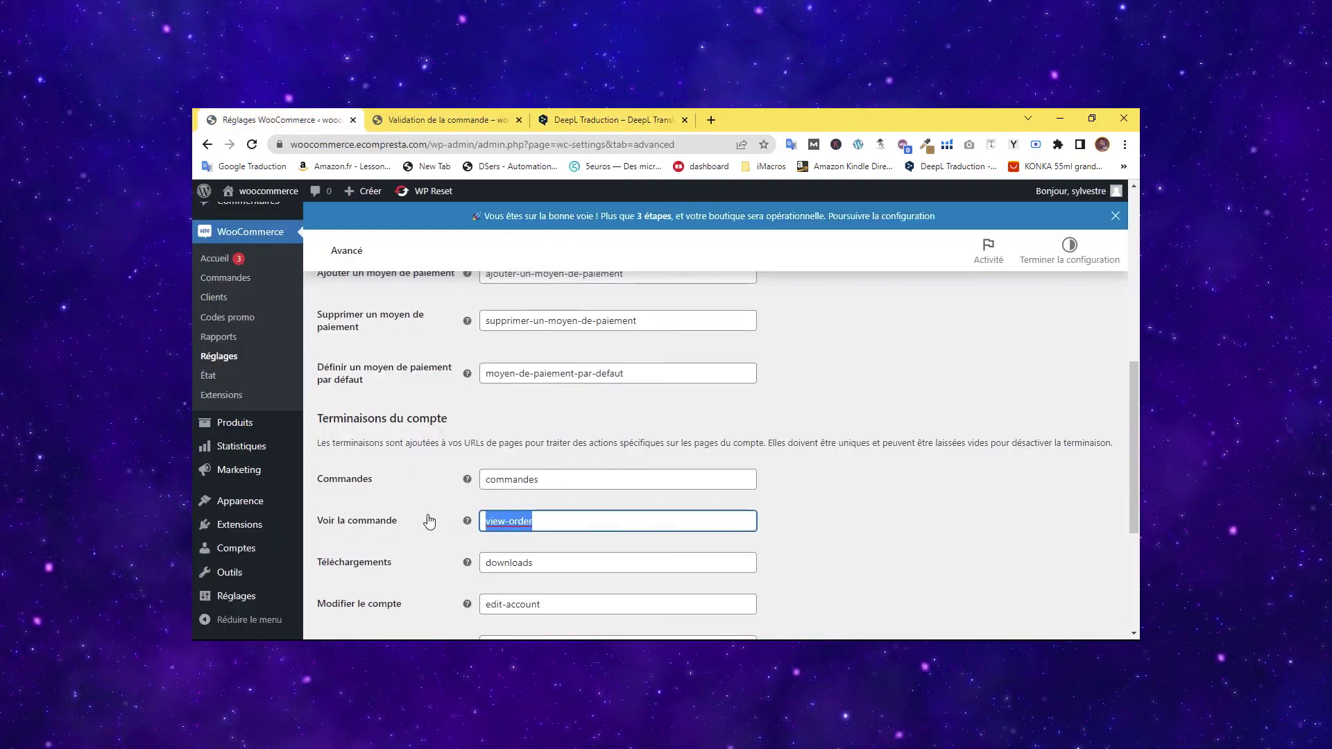
click(583, 117)
drag(413, 378, 226, 375)
key(ctrl+v)
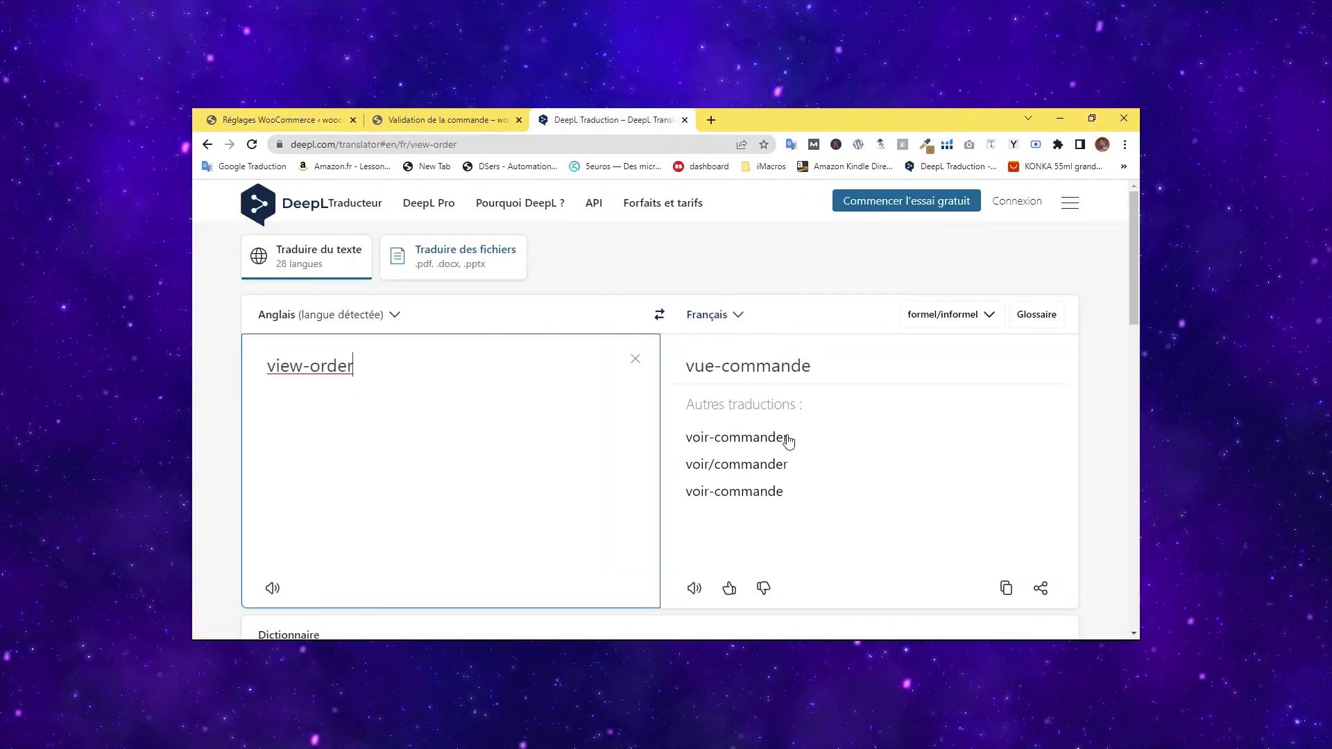
Choose the alternative translation "voir-commande", copy it, and set it as the "Voir la commande" endpoint in the WooCommerce settings.
click(748, 491)
drag(813, 365, 669, 348)
key(ctrl+c)
click(421, 115)
click(295, 118)
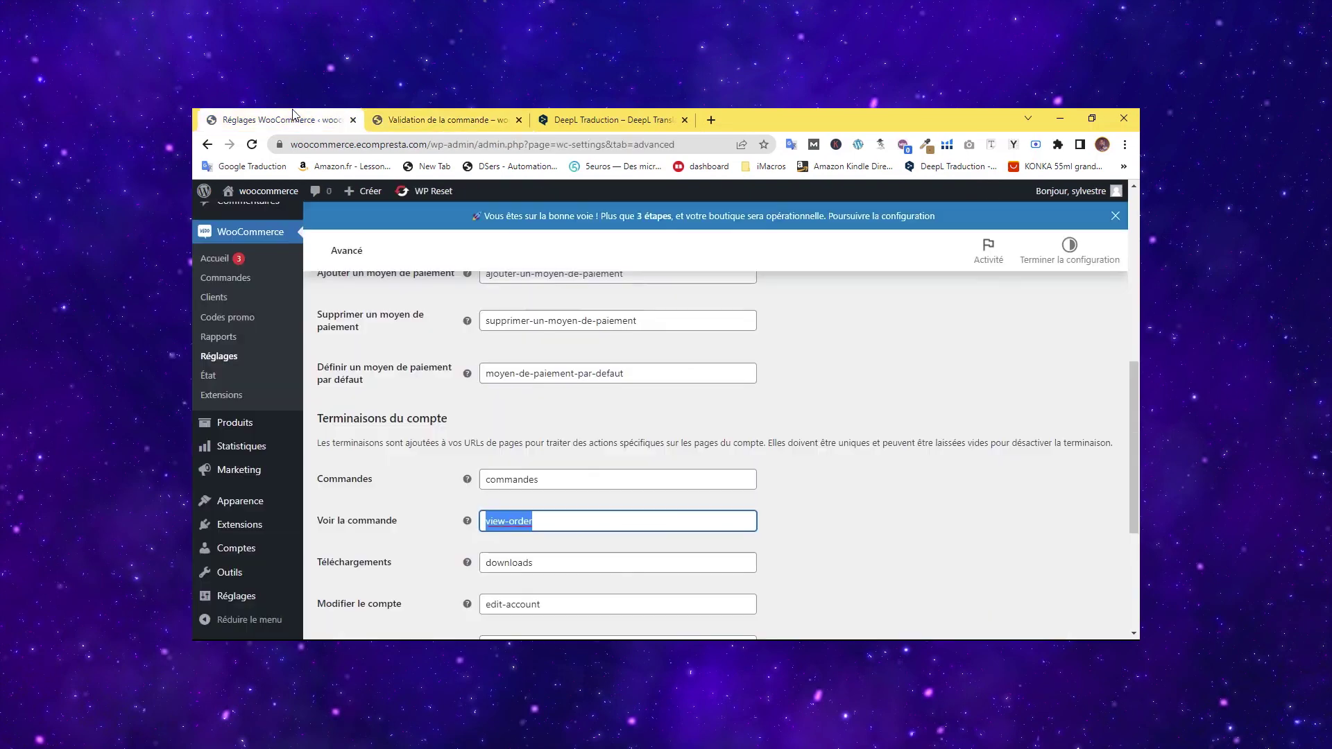
key(ctrl+v)
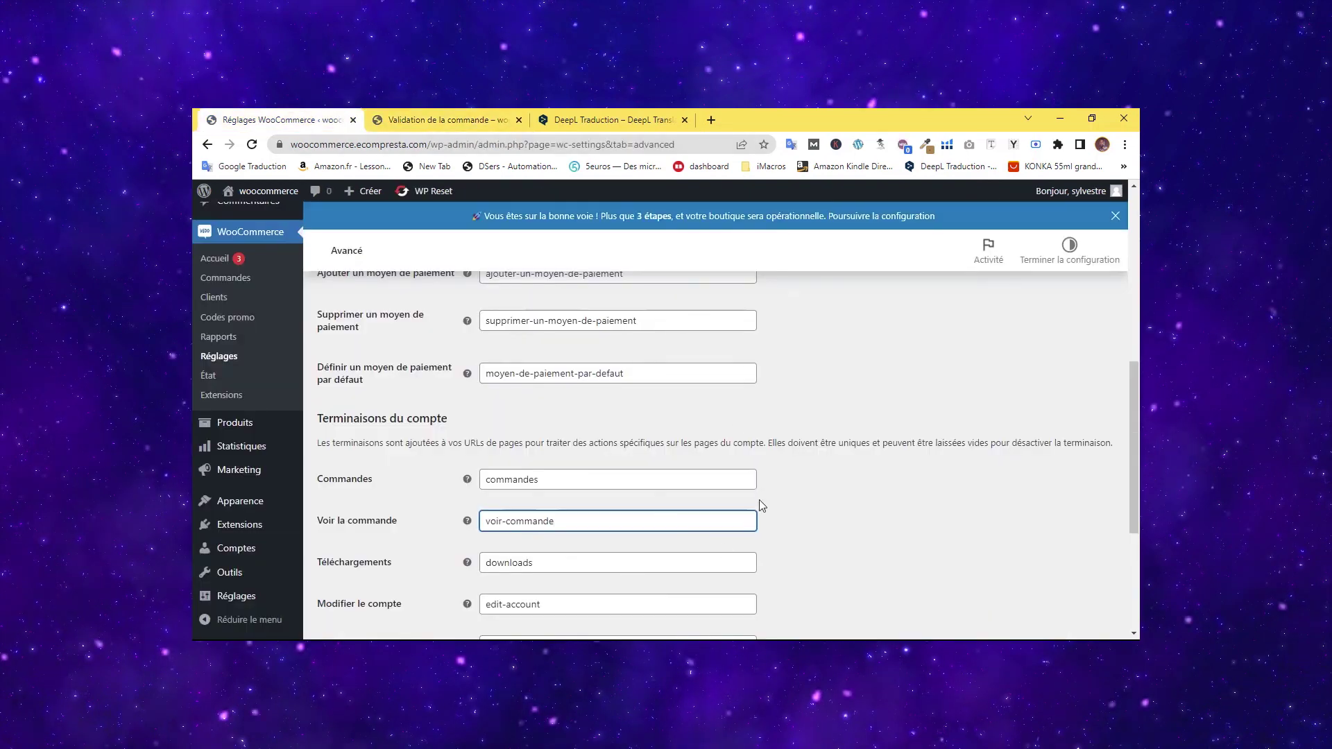
Save the changes to the WooCommerce "Avancé" settings.
click(406, 552)
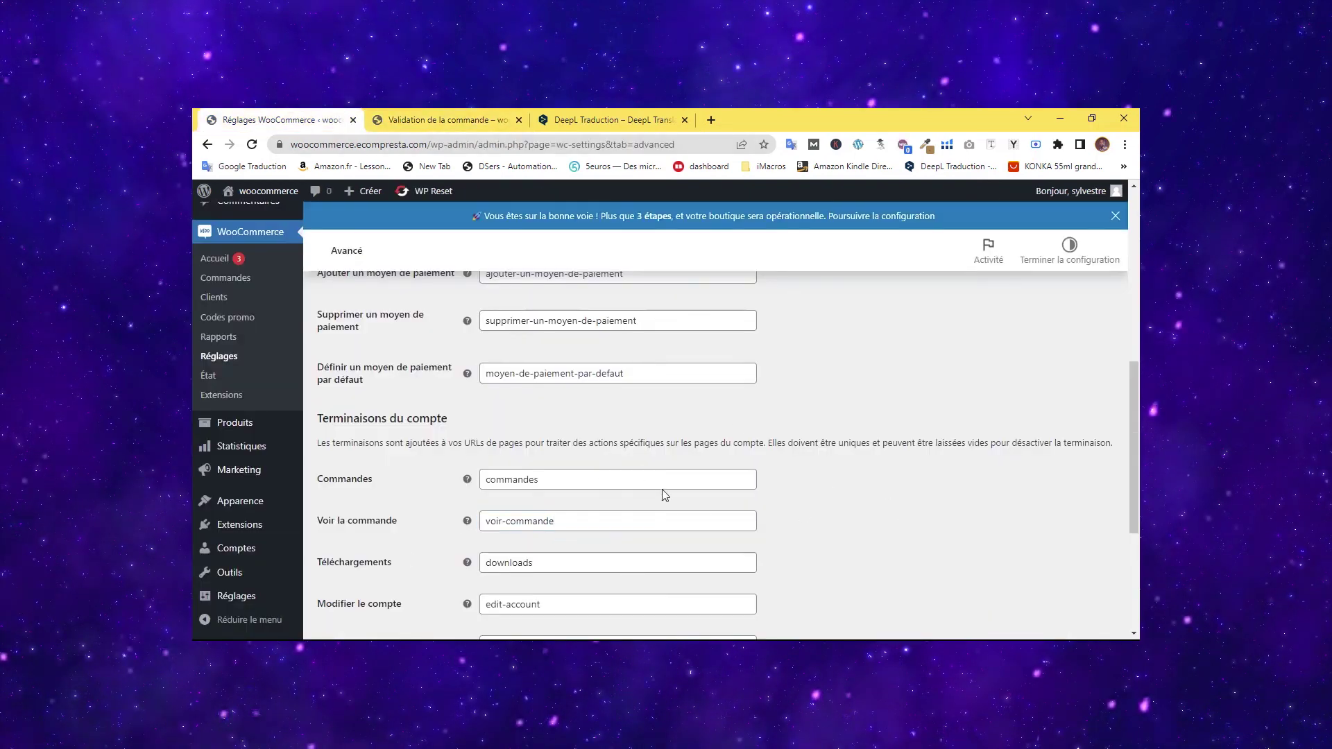
scroll(660, 497, down, 4)
click(387, 566)
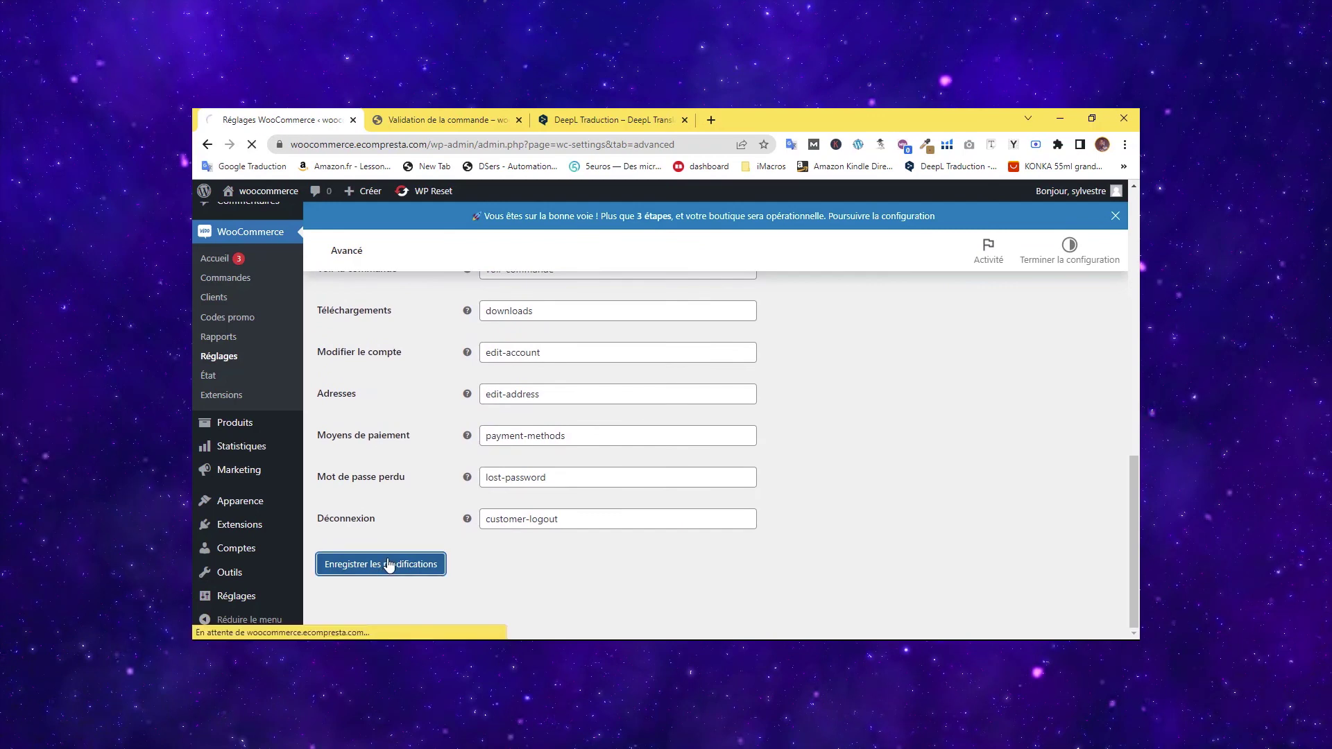